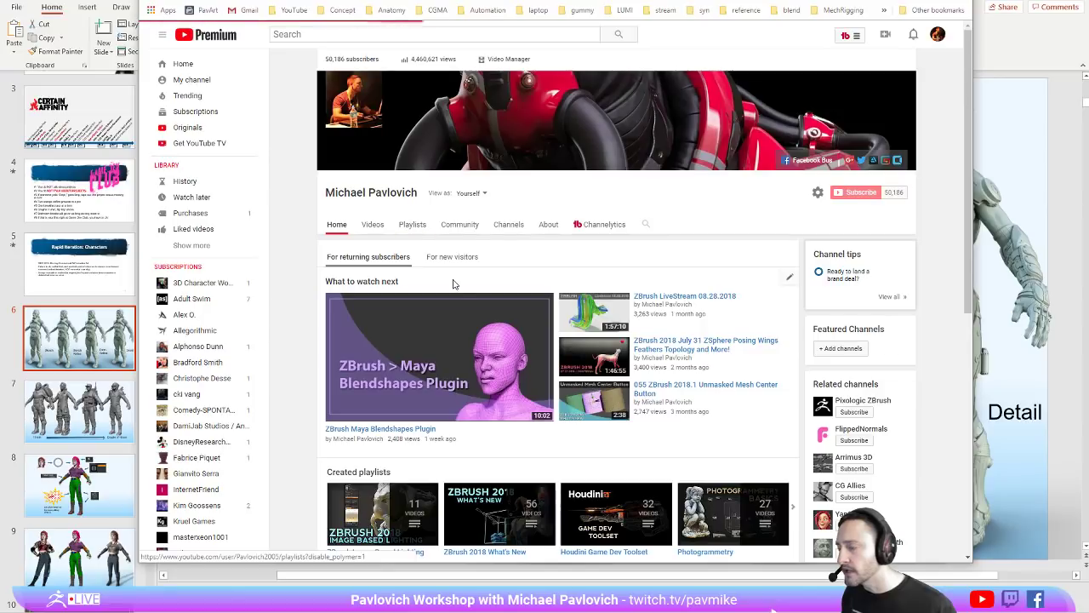
Step: Load the channel's remaining playlists and open the Concept Sketching playlist
{"action": "scroll", "coordinate": [591, 368], "scroll_direction": "down", "scroll_amount": 2}
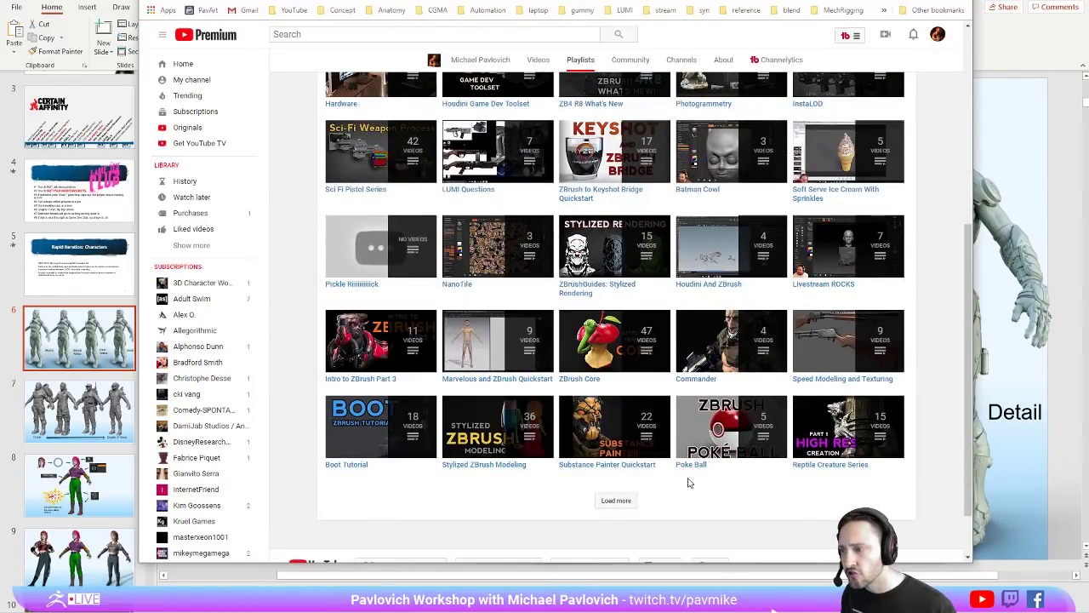
{"action": "left_click", "coordinate": [616, 500]}
{"action": "scroll", "coordinate": [324, 383], "scroll_direction": "down", "scroll_amount": 3}
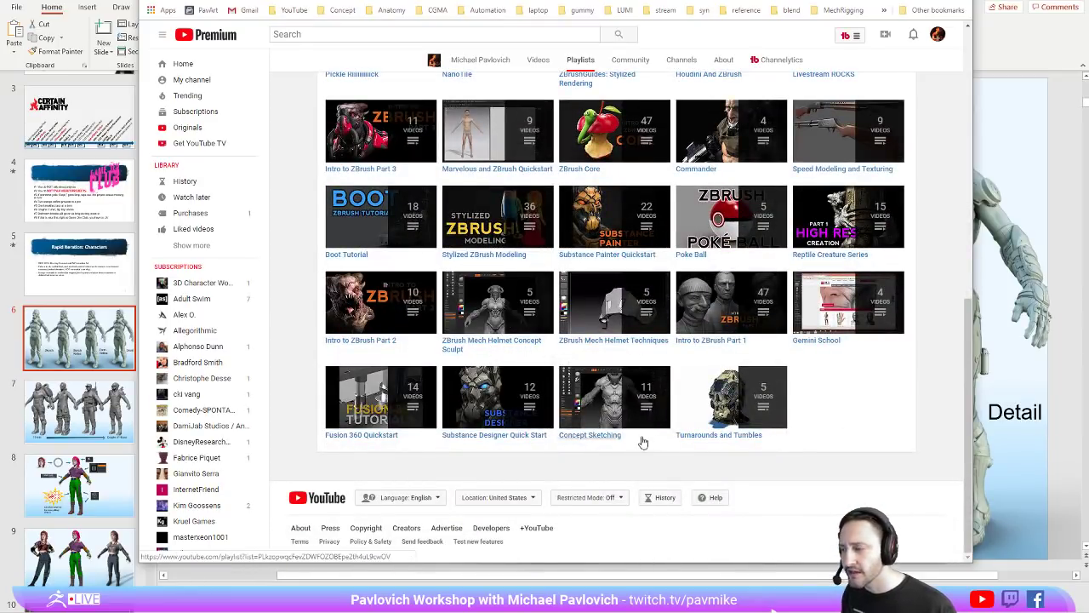
{"action": "left_click", "coordinate": [563, 418]}
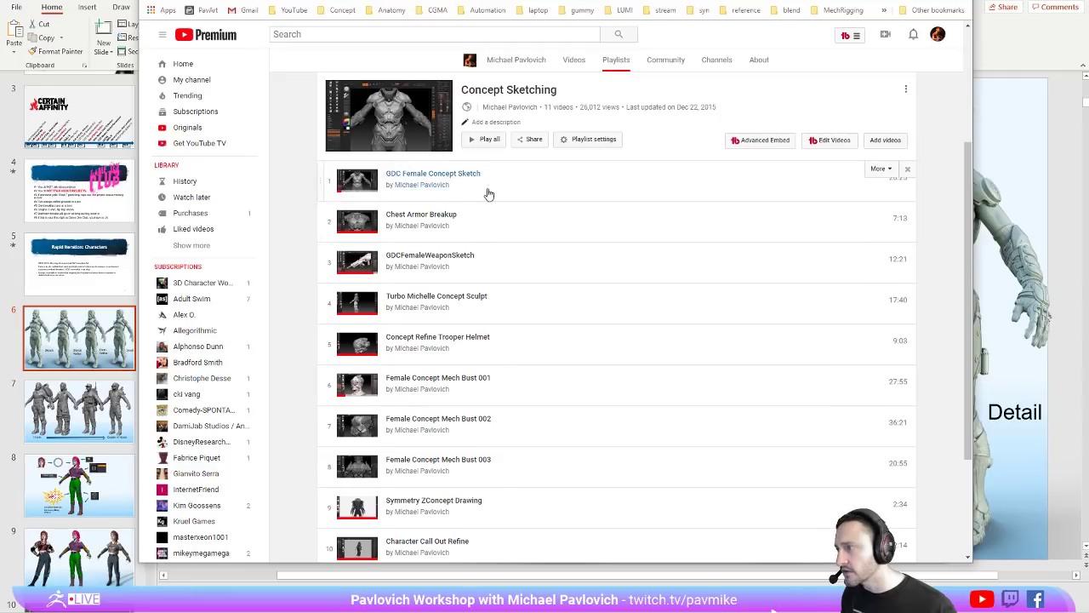
Step: Switch to ZBrush and close the LightBox browser to clear the canvas
{"action": "key", "text": "alt+Tab"}
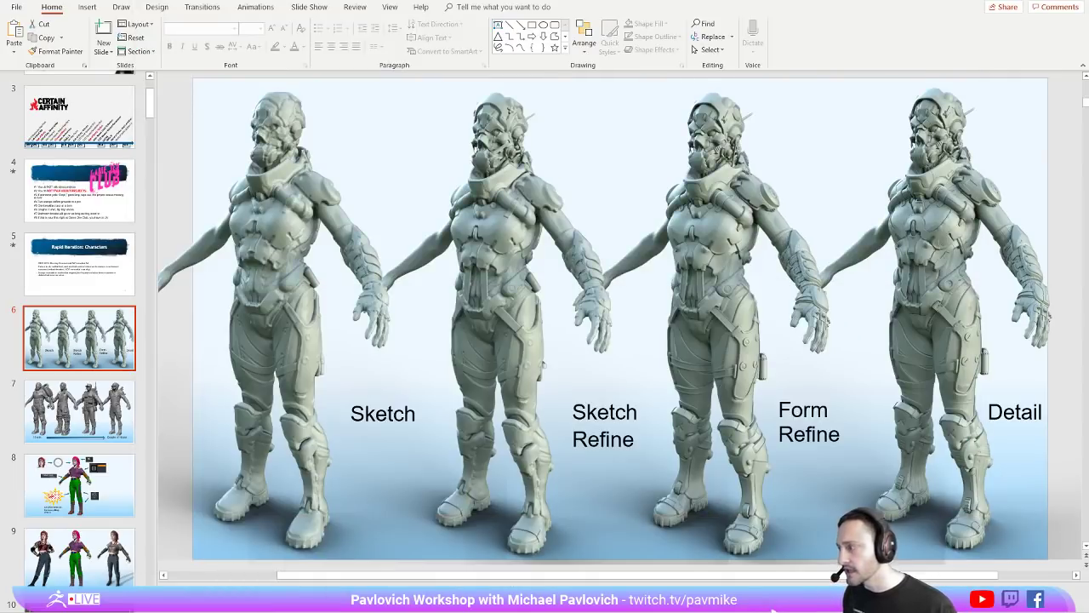
{"action": "key", "text": "alt+Tab"}
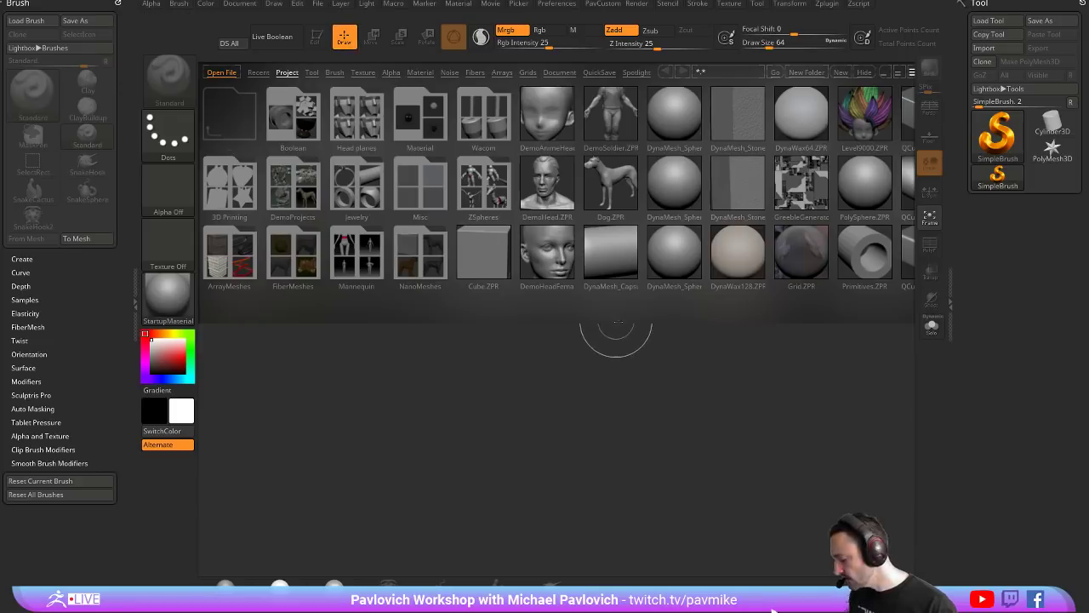
{"action": "left_click", "coordinate": [860, 72]}
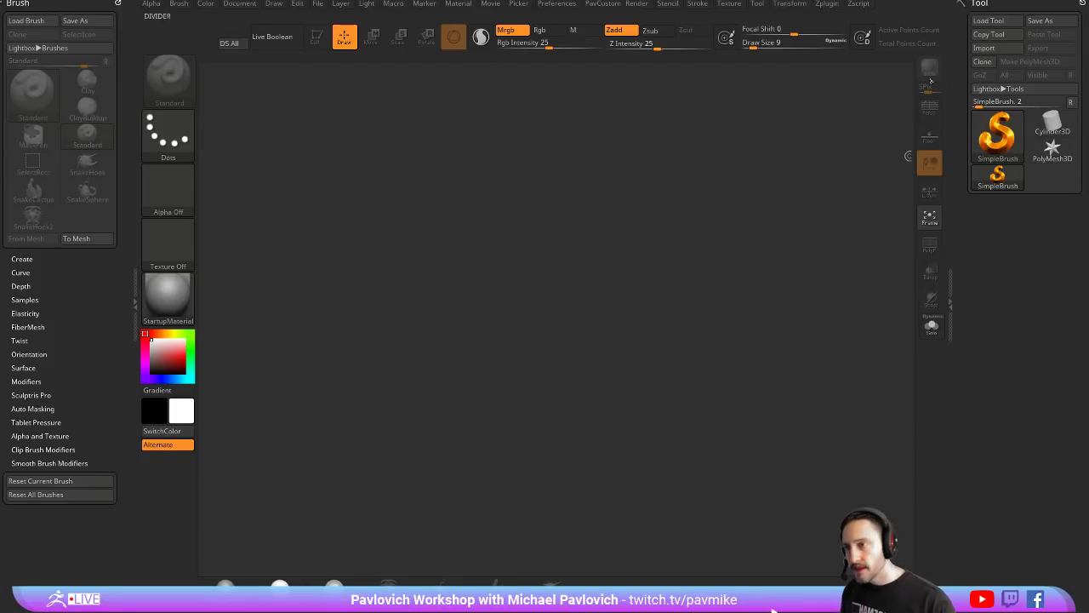
Step: Load the tool ZBFemale001.ZTL from the streaming > ZBFemale > HighRes folder
{"action": "left_click", "coordinate": [988, 21]}
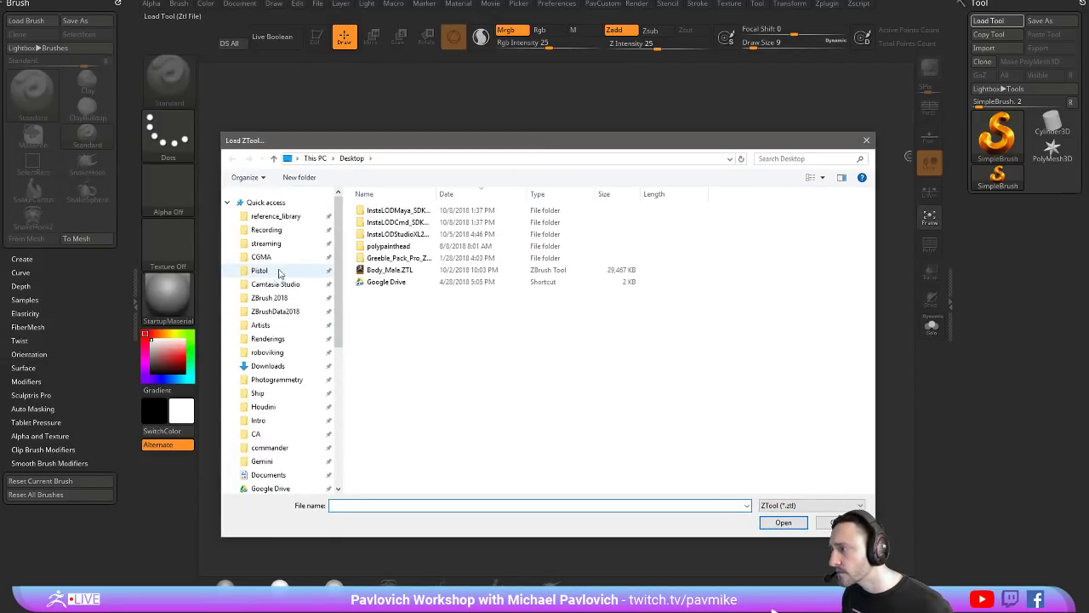
{"action": "left_click", "coordinate": [271, 243]}
{"action": "scroll", "coordinate": [396, 408], "scroll_direction": "down", "scroll_amount": 2}
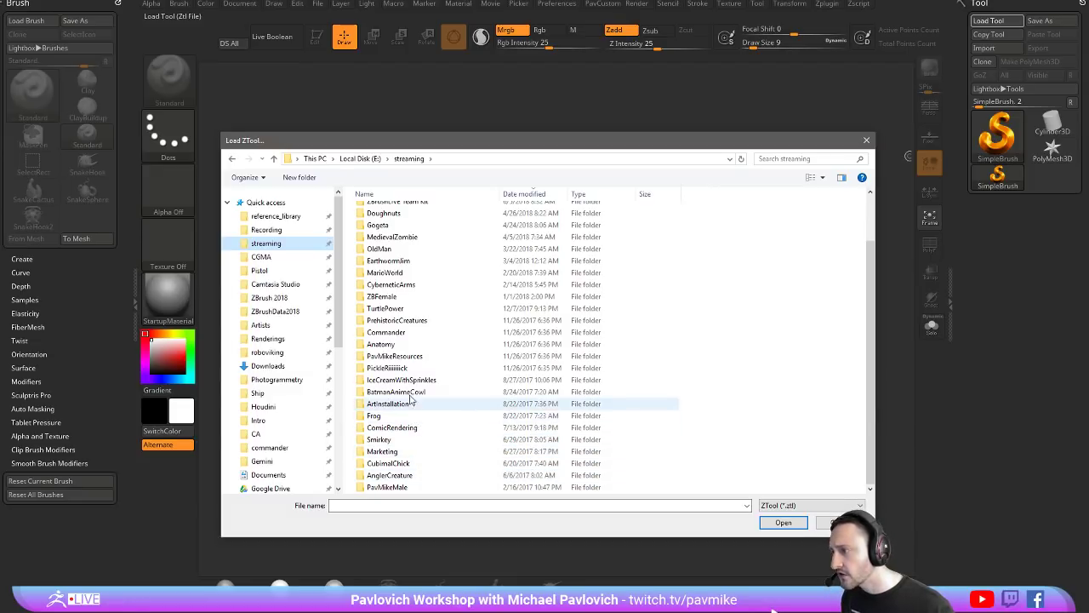
{"action": "double_click", "coordinate": [420, 298]}
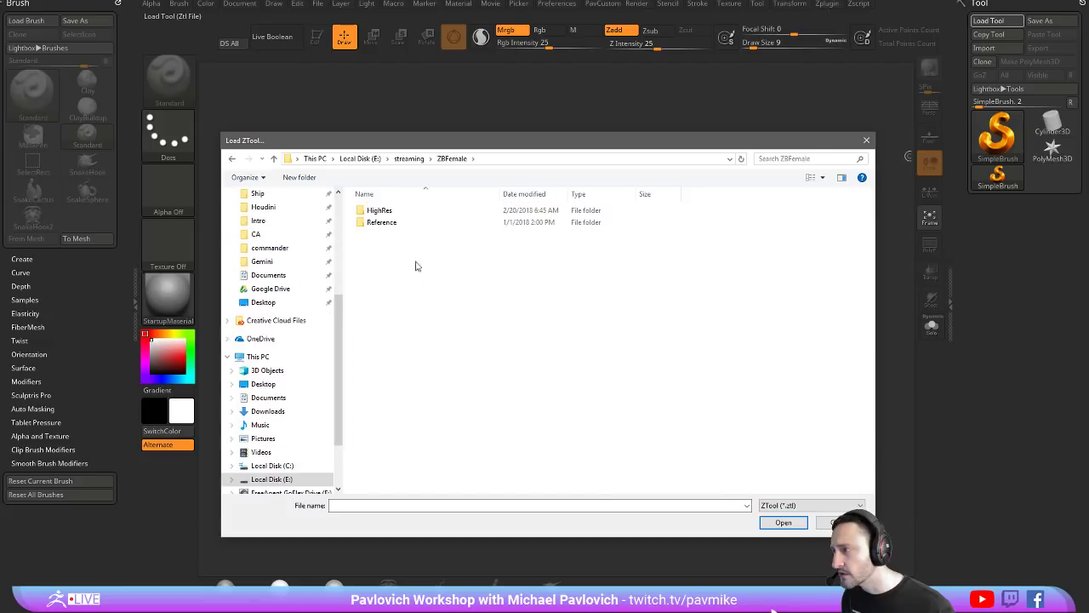
{"action": "double_click", "coordinate": [408, 212]}
{"action": "scroll", "coordinate": [414, 349], "scroll_direction": "down", "scroll_amount": 5}
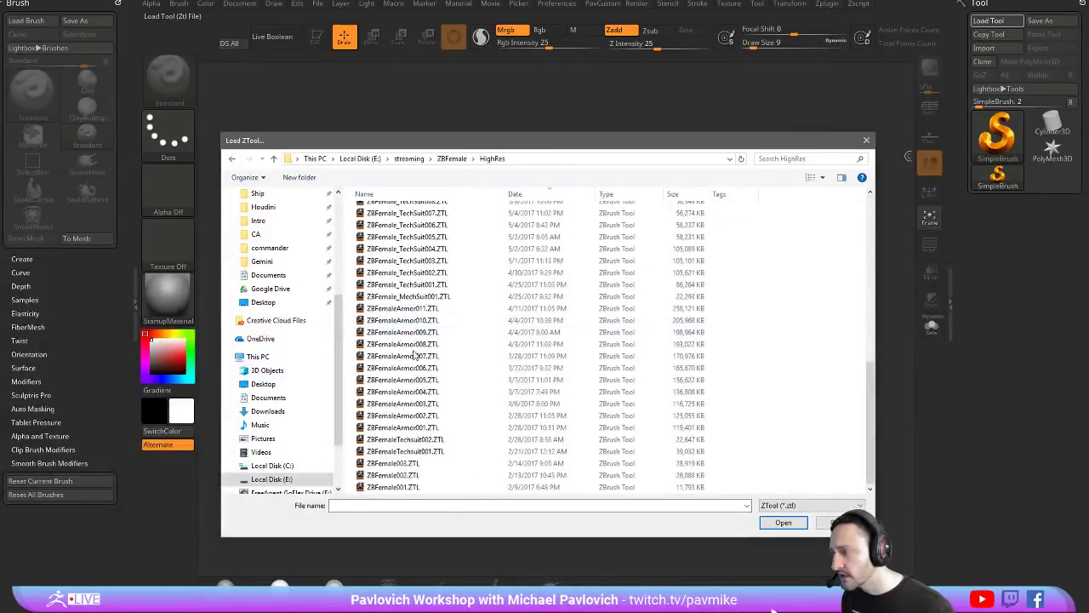
{"action": "double_click", "coordinate": [400, 487]}
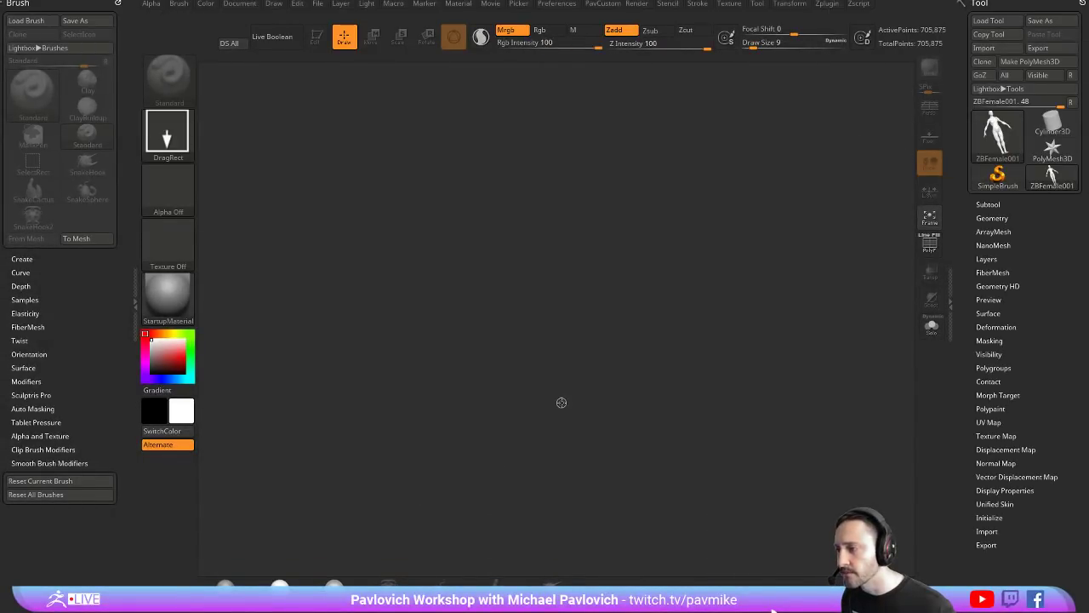
Step: Draw the ZBFemale001 figure on the canvas, enable Edit mode and frame the figure from the front
{"action": "left_click_drag", "start_coordinate": [491, 381], "coordinate": [539, 456]}
{"action": "left_click", "coordinate": [317, 36]}
{"action": "left_click_drag", "start_coordinate": [688, 320], "coordinate": [702, 329], "text": "shift"}
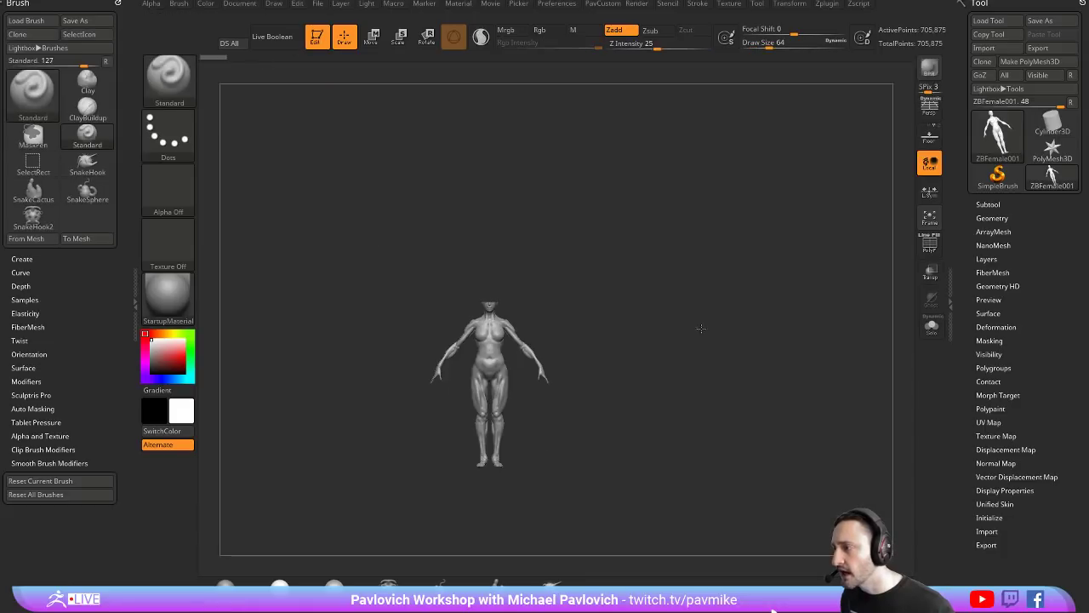
{"action": "key", "text": "f"}
{"action": "left_click_drag", "start_coordinate": [734, 381], "coordinate": [601, 321]}
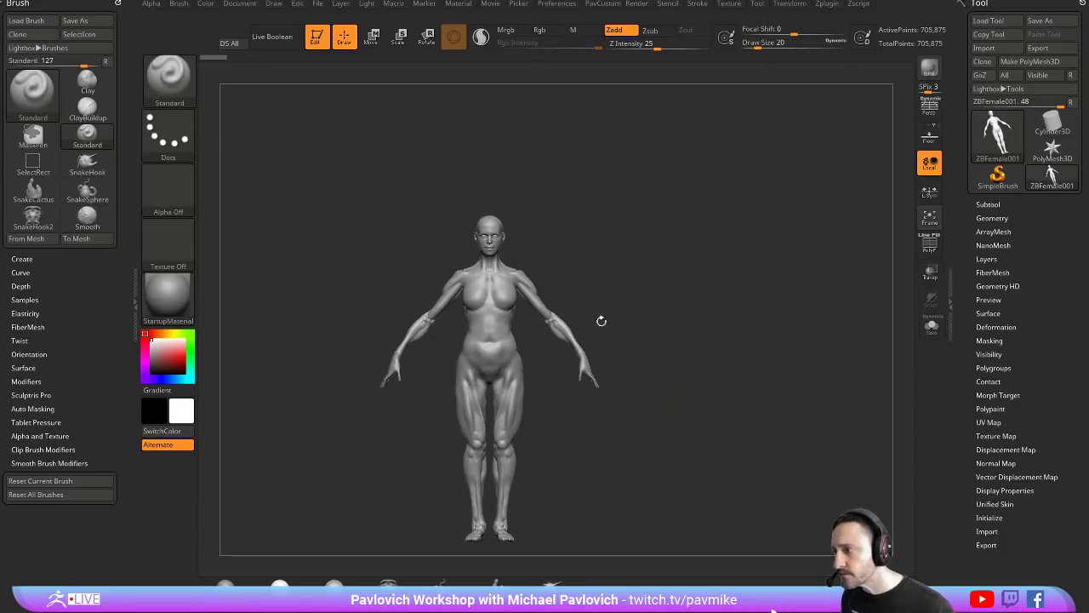
{"action": "left_click_drag", "start_coordinate": [738, 312], "coordinate": [471, 251]}
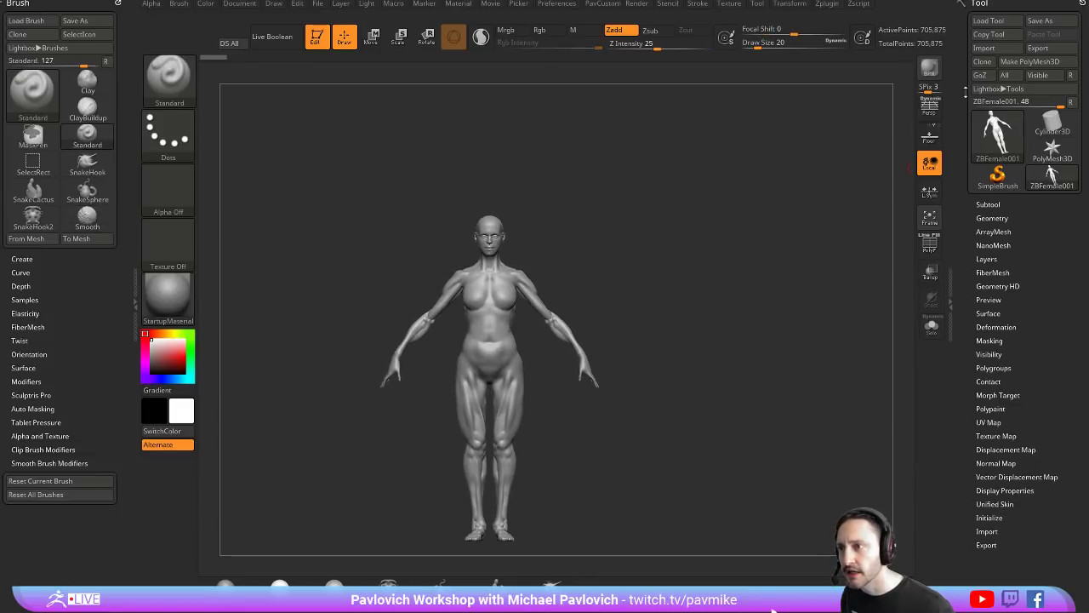
Step: Load the tool ZBFemaleTechsuit001.ZTL from the HighRes folder
{"action": "left_click", "coordinate": [988, 21]}
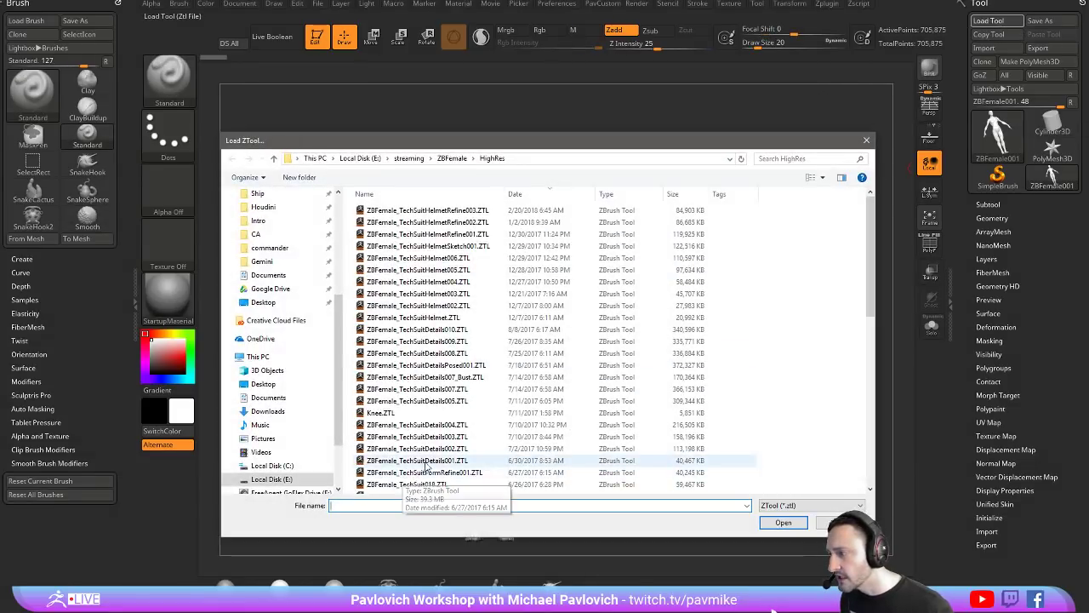
{"action": "scroll", "coordinate": [459, 467], "scroll_direction": "down", "scroll_amount": 8}
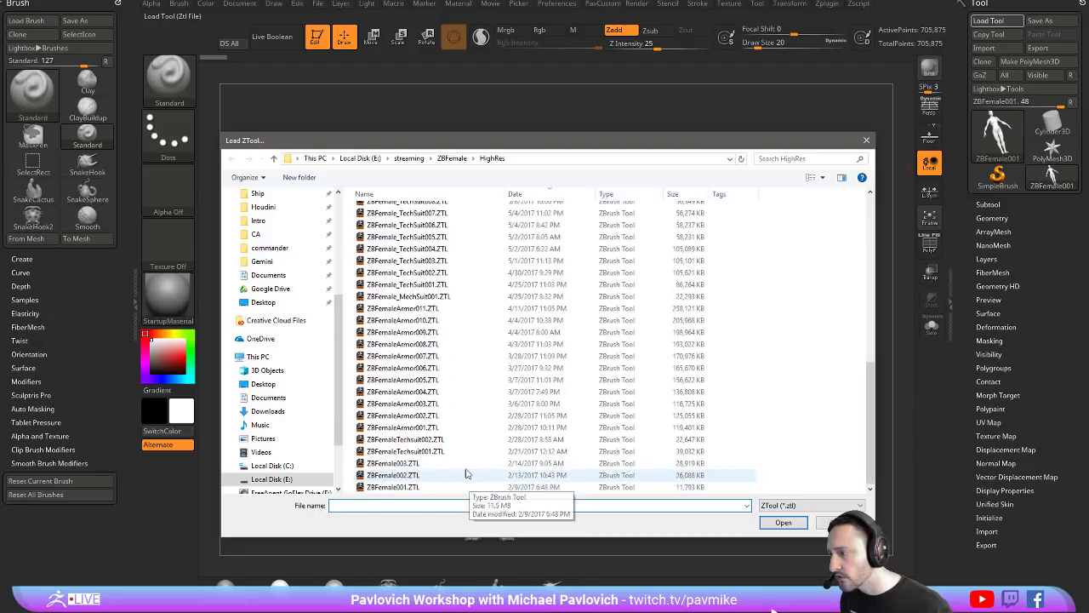
{"action": "double_click", "coordinate": [499, 452]}
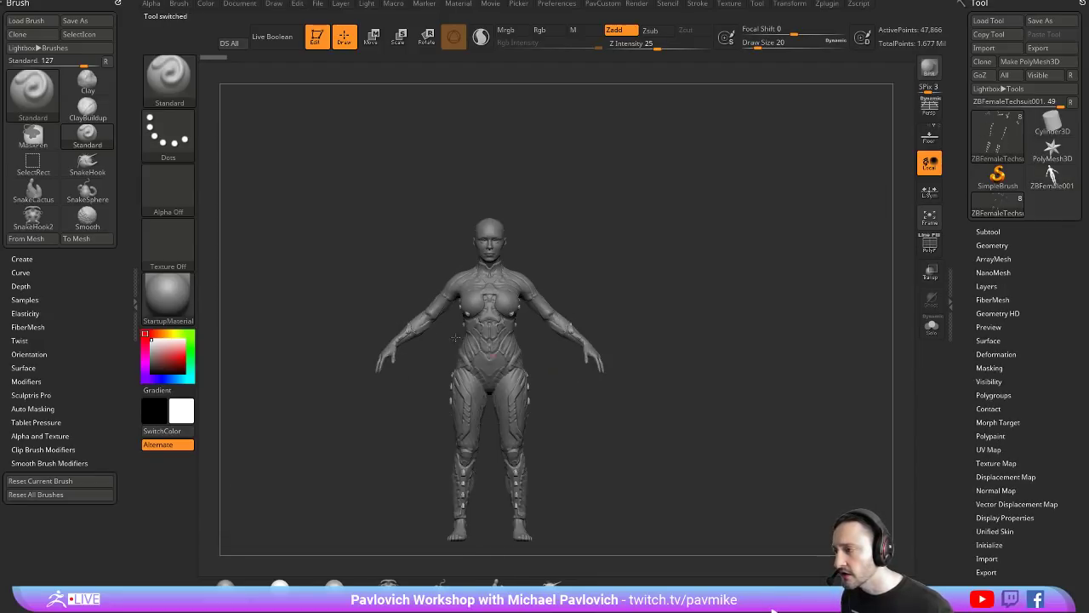
Step: Select the ZBFemale004 body subtool, inspect it in Solo mode, and return to viewing the whole suited figure
{"action": "left_click_drag", "start_coordinate": [708, 296], "coordinate": [657, 295]}
{"action": "left_click", "coordinate": [496, 234], "text": "alt"}
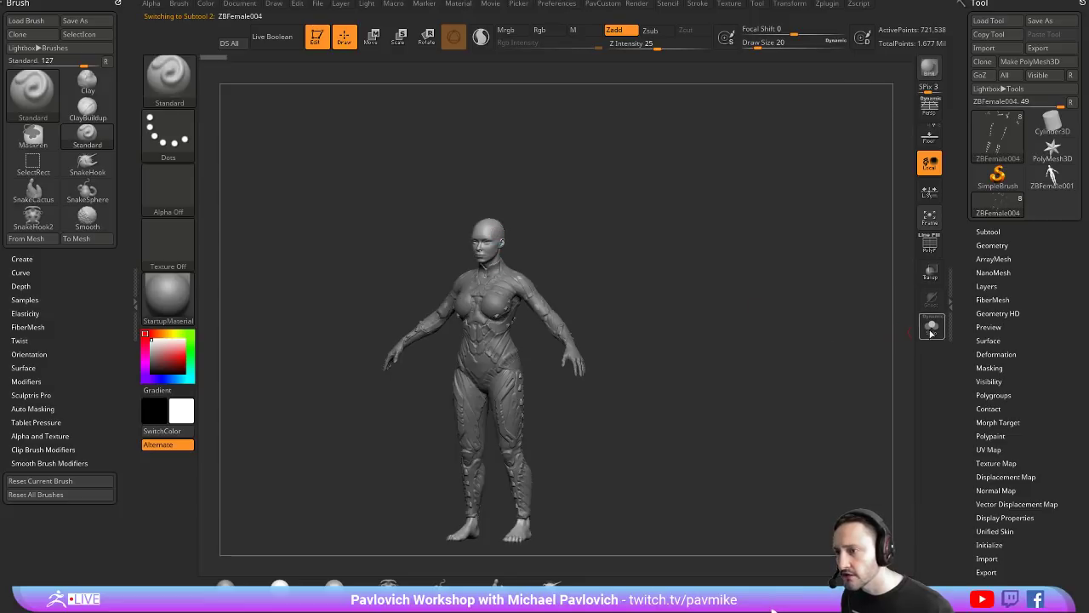
{"action": "left_click", "coordinate": [932, 327]}
{"action": "left_click_drag", "start_coordinate": [767, 299], "coordinate": [663, 275]}
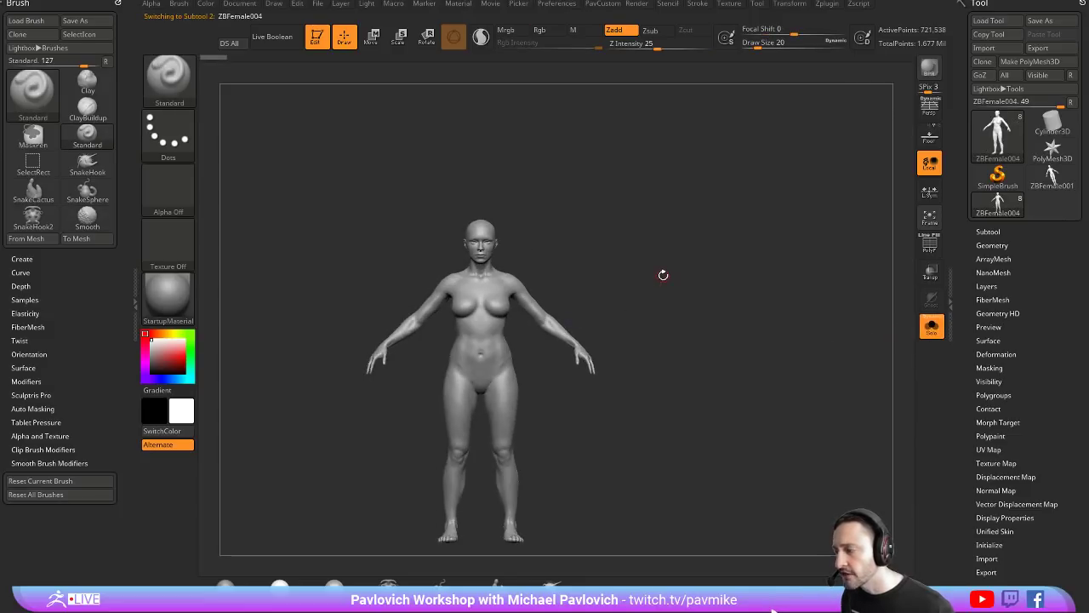
{"action": "left_click", "coordinate": [932, 327]}
{"action": "left_click_drag", "start_coordinate": [681, 284], "coordinate": [559, 332], "text": "alt"}
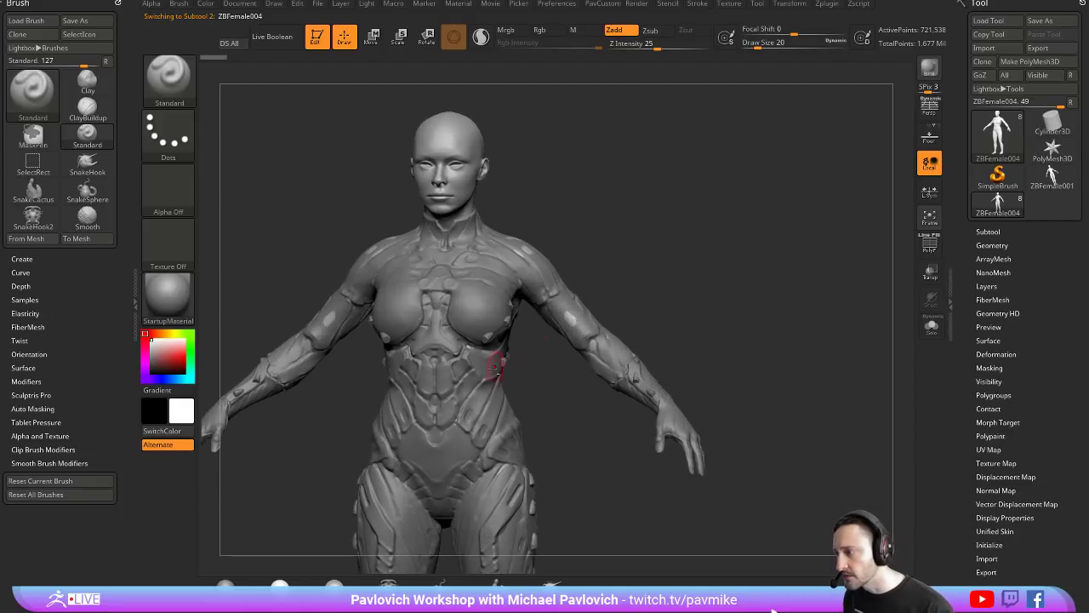
Step: Select the sculpted tech suit subtool Skin_ZSphere2_2 and delete it permanently
{"action": "left_click", "coordinate": [495, 369], "text": "alt"}
{"action": "left_click_drag", "start_coordinate": [717, 246], "coordinate": [790, 245]}
{"action": "left_click", "coordinate": [988, 232]}
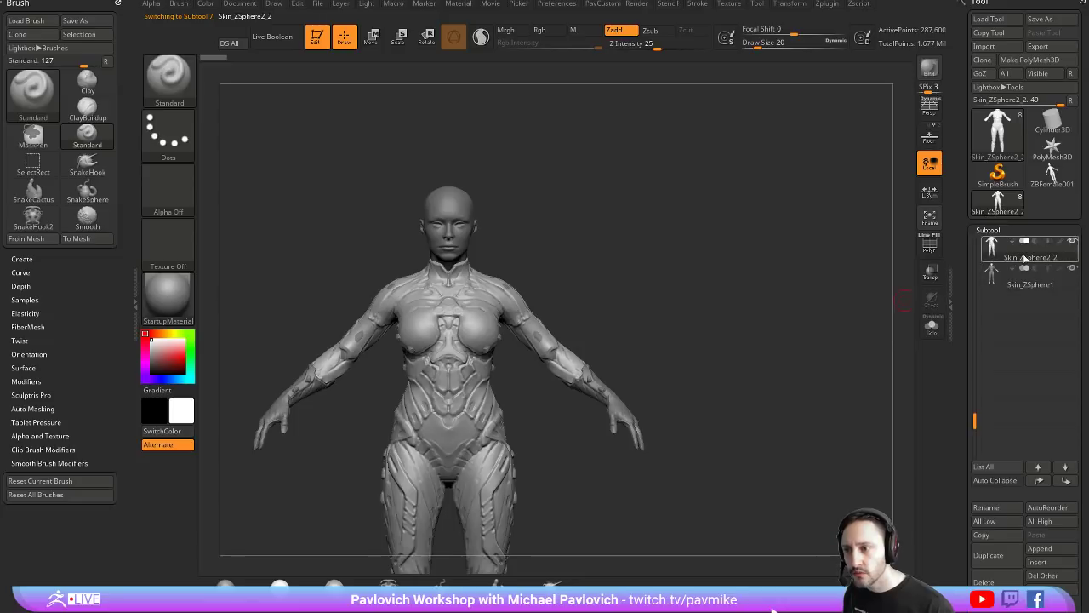
{"action": "left_click", "coordinate": [984, 582]}
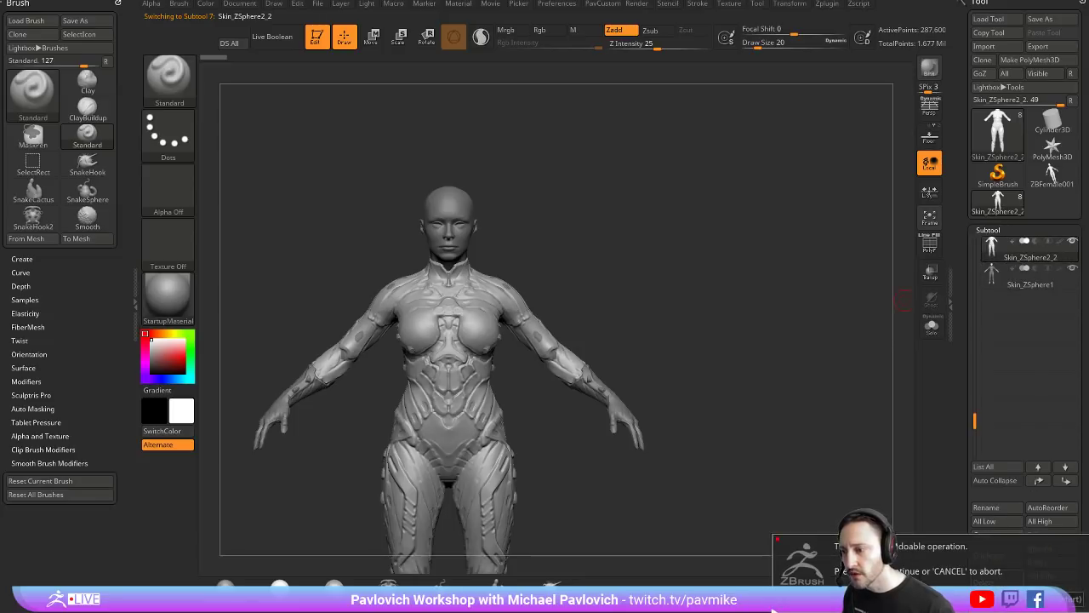
{"action": "left_click", "coordinate": [773, 610]}
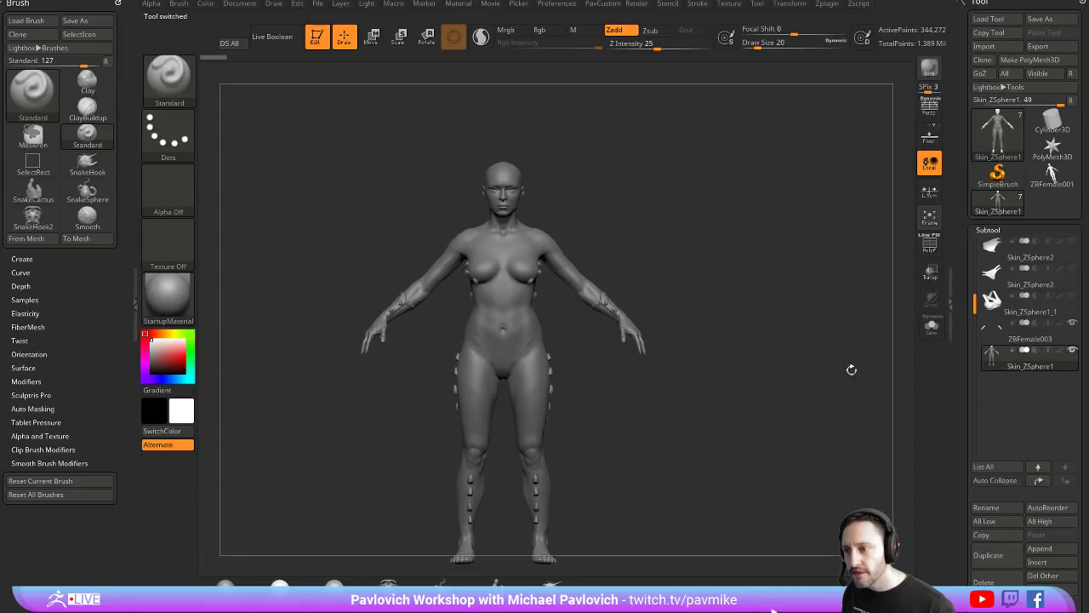
Step: Check the Skin_ZSphere1 body with the other subtools hidden, restore them, and pick out the top and briefs subtools
{"action": "left_click_drag", "start_coordinate": [851, 370], "coordinate": [843, 368]}
{"action": "left_click", "coordinate": [1074, 351], "text": "shift"}
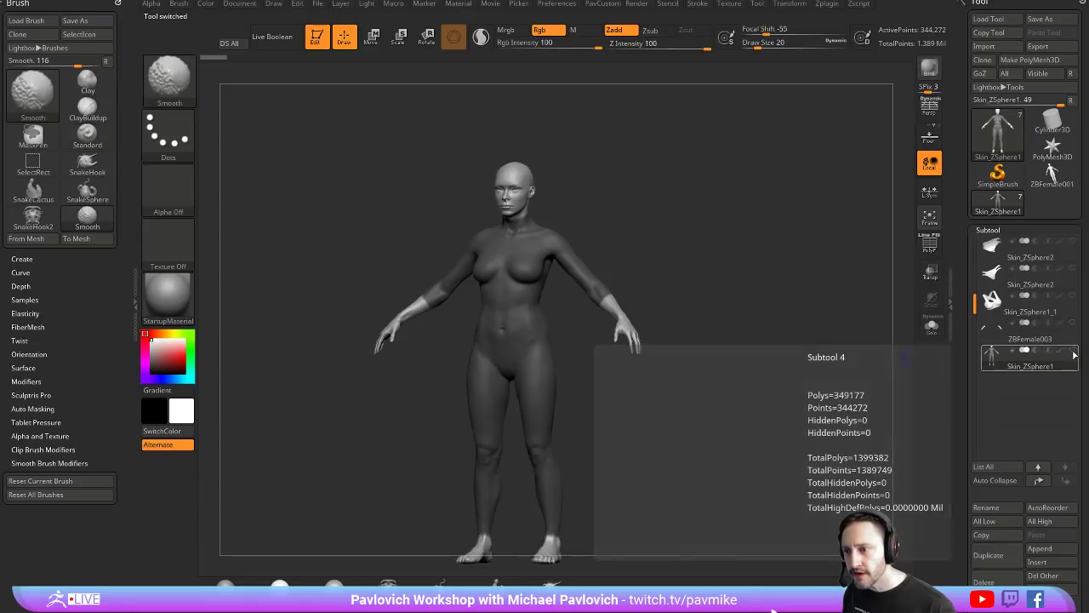
{"action": "left_click", "coordinate": [1074, 351], "text": "shift"}
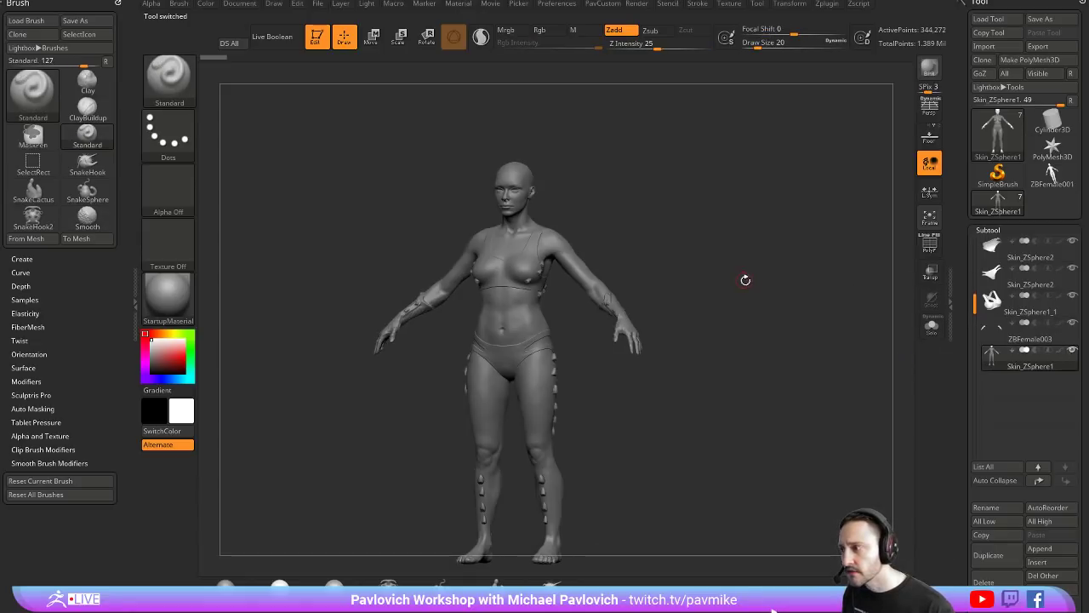
{"action": "left_click", "coordinate": [515, 271], "text": "alt"}
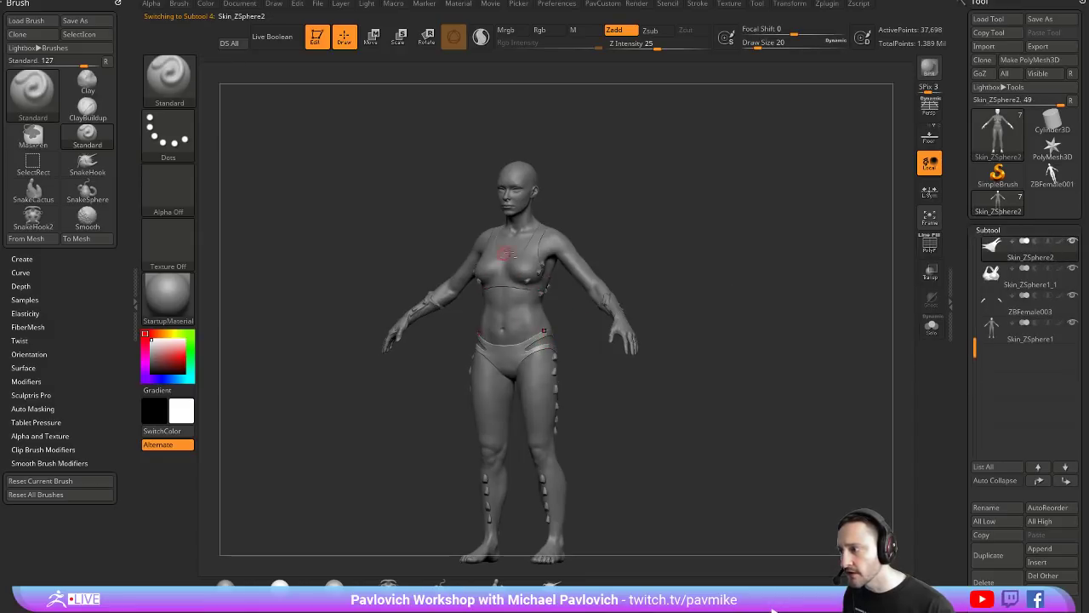
{"action": "left_click", "coordinate": [525, 344], "text": "alt"}
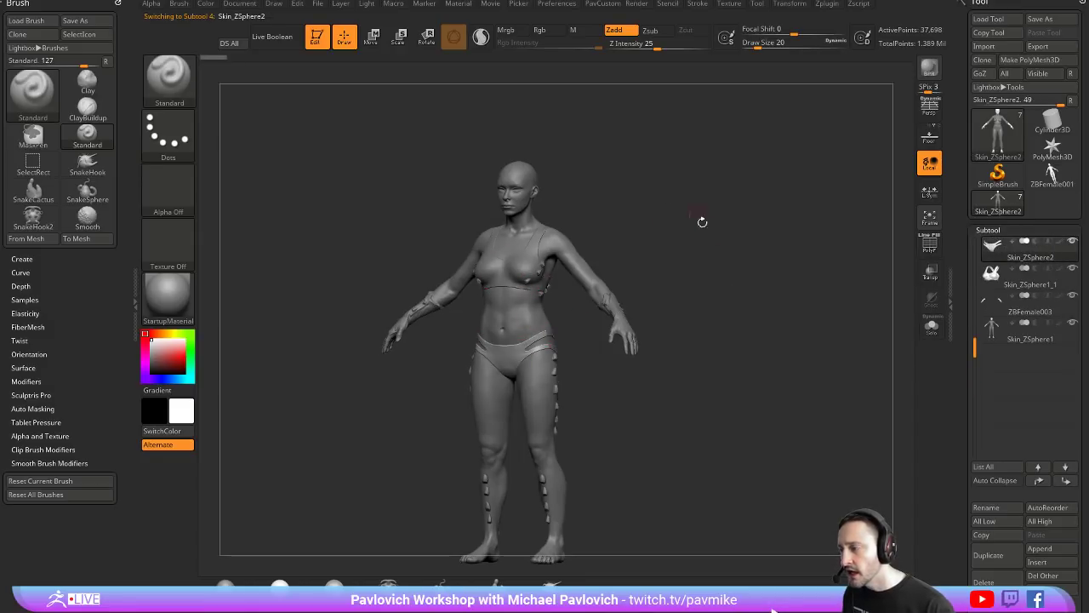
{"action": "left_click_drag", "start_coordinate": [700, 221], "coordinate": [766, 264]}
Step: Keep only the Skin_ZSphere1 body by deleting all other subtools, skipping the confirmation note until the next restart
{"action": "left_click", "coordinate": [1002, 332]}
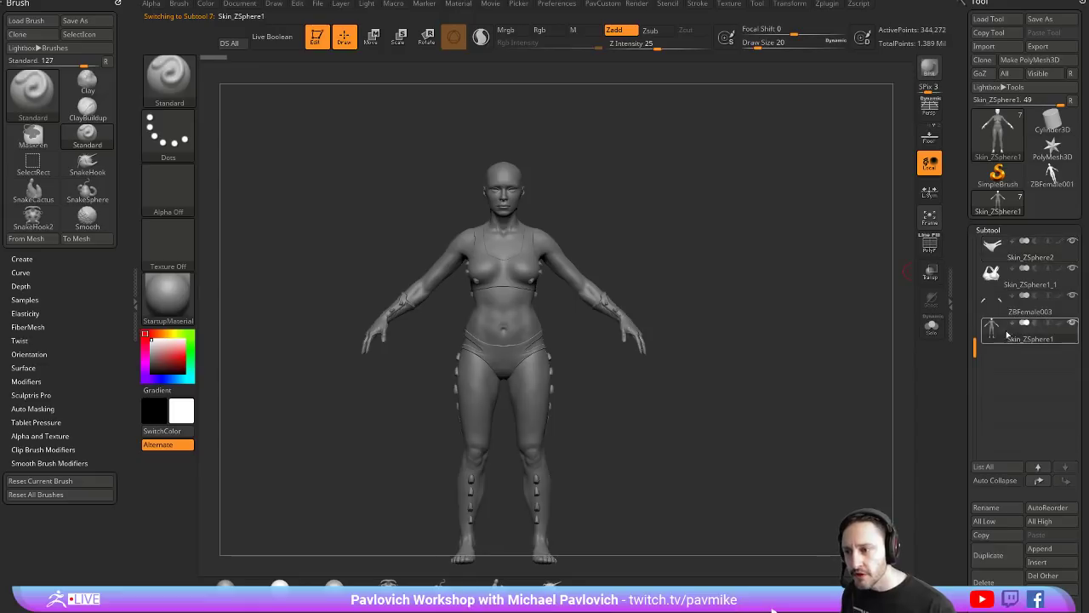
{"action": "scroll", "coordinate": [980, 330], "scroll_direction": "down", "scroll_amount": 5}
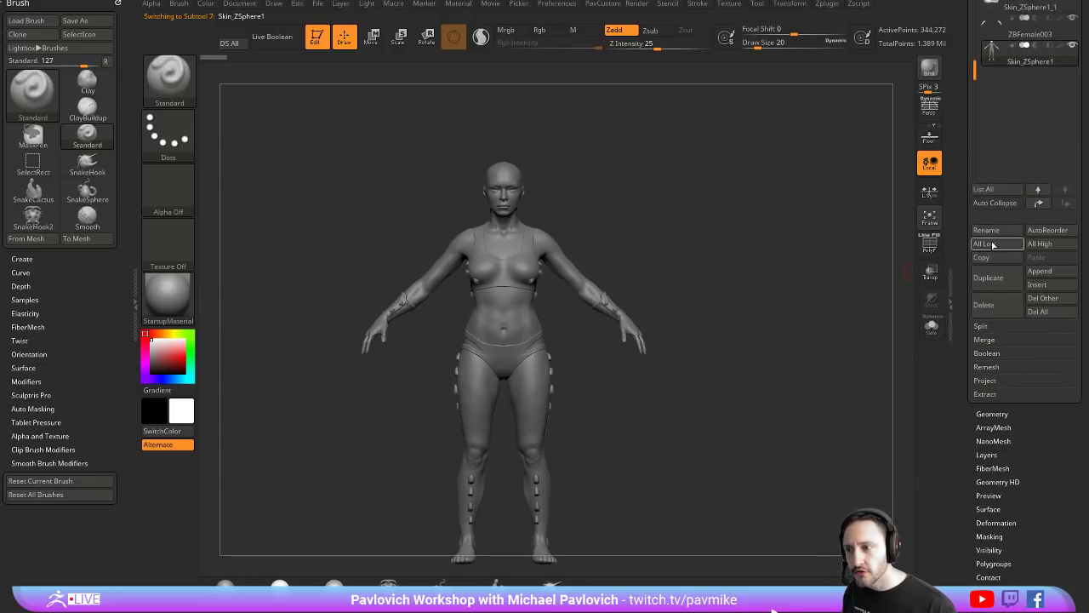
{"action": "key", "text": "shift"}
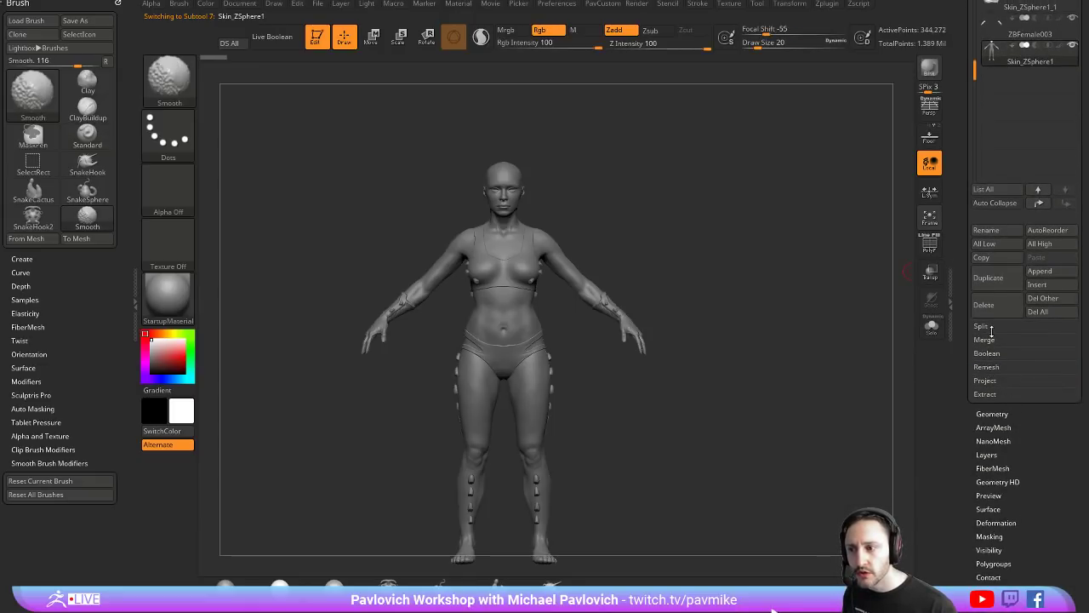
{"action": "left_click", "coordinate": [1034, 312]}
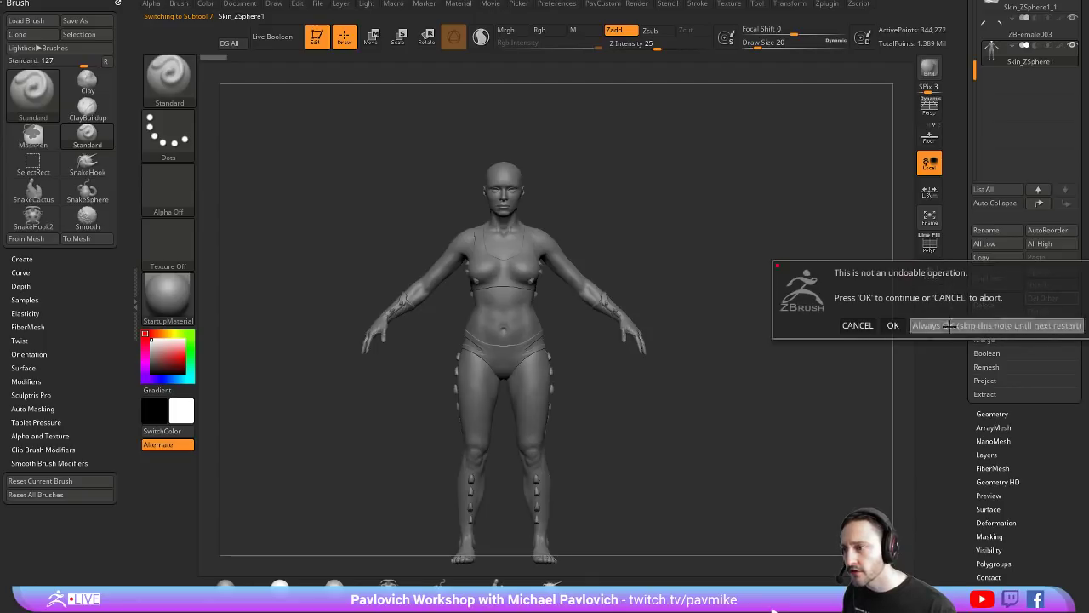
{"action": "left_click", "coordinate": [979, 328]}
{"action": "left_click_drag", "start_coordinate": [803, 298], "coordinate": [813, 368]}
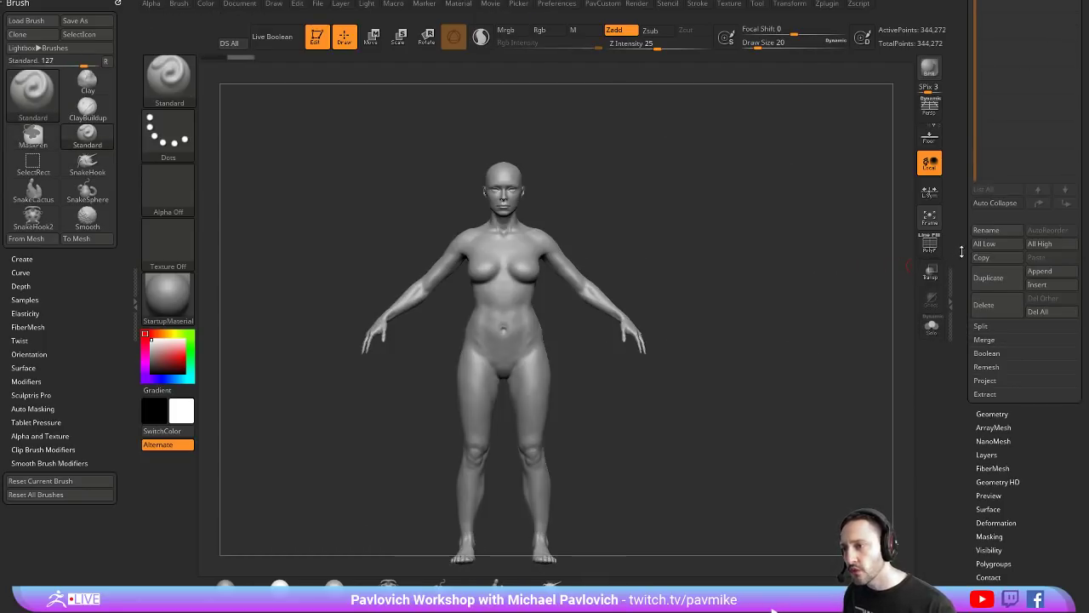
Step: Duplicate the Skin_ZSphere1 body subtool, select the copy, and open its Deformation options at Inflate
{"action": "left_click_drag", "start_coordinate": [960, 251], "coordinate": [959, 364]}
{"action": "scroll", "coordinate": [964, 358], "scroll_direction": "down", "scroll_amount": 2}
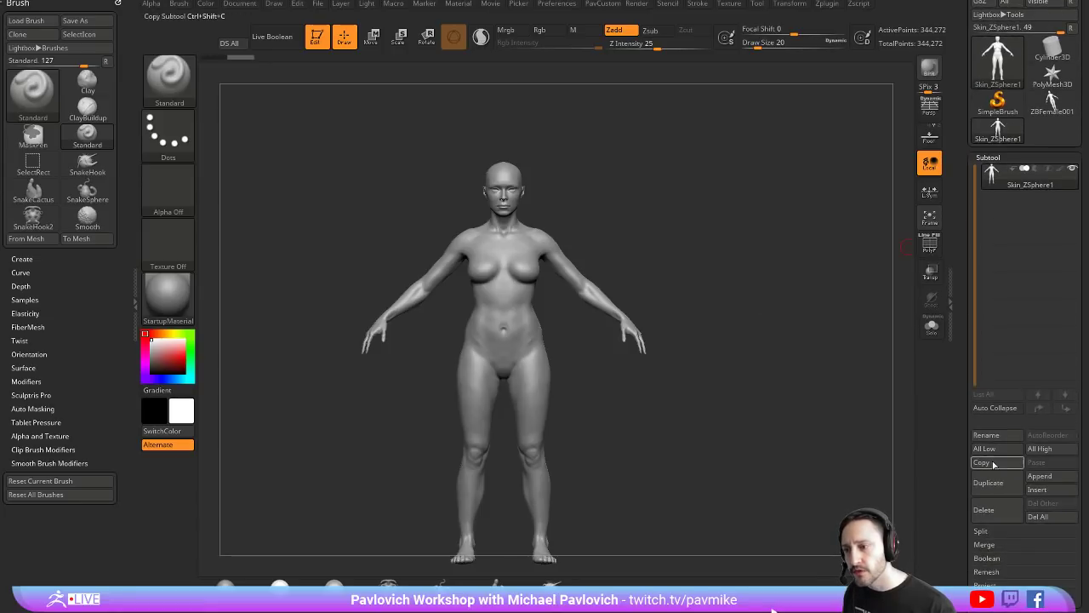
{"action": "left_click", "coordinate": [988, 483]}
{"action": "scroll", "coordinate": [1002, 249], "scroll_direction": "down", "scroll_amount": 10}
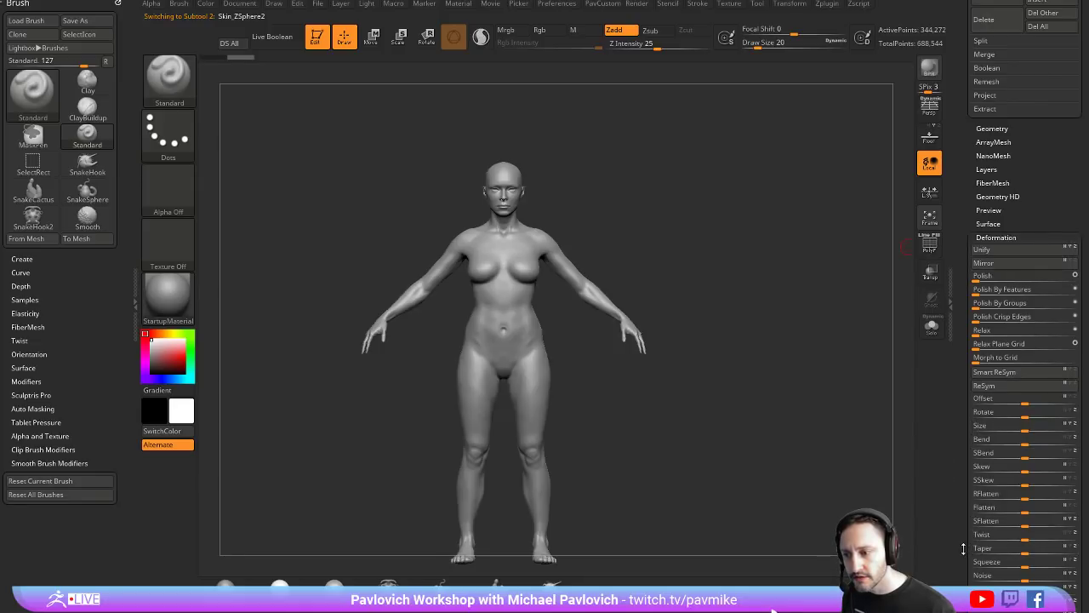
{"action": "scroll", "coordinate": [984, 553], "scroll_direction": "down", "scroll_amount": 1}
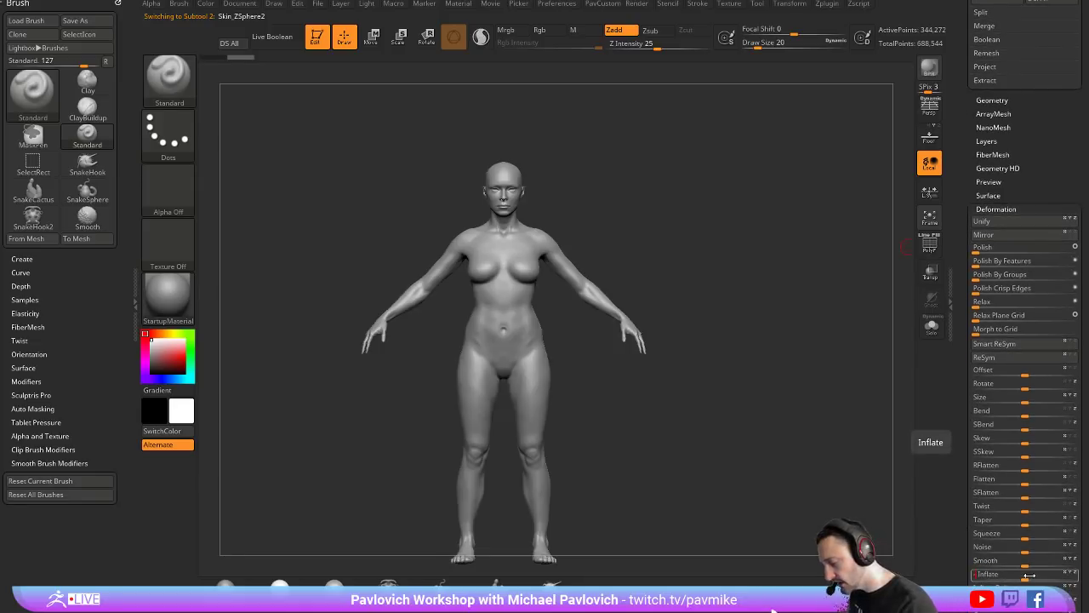
Step: Check the duplicated body in Solo mode, leave Solo, and return to the subtool list
{"action": "left_click_drag", "start_coordinate": [621, 207], "coordinate": [653, 216]}
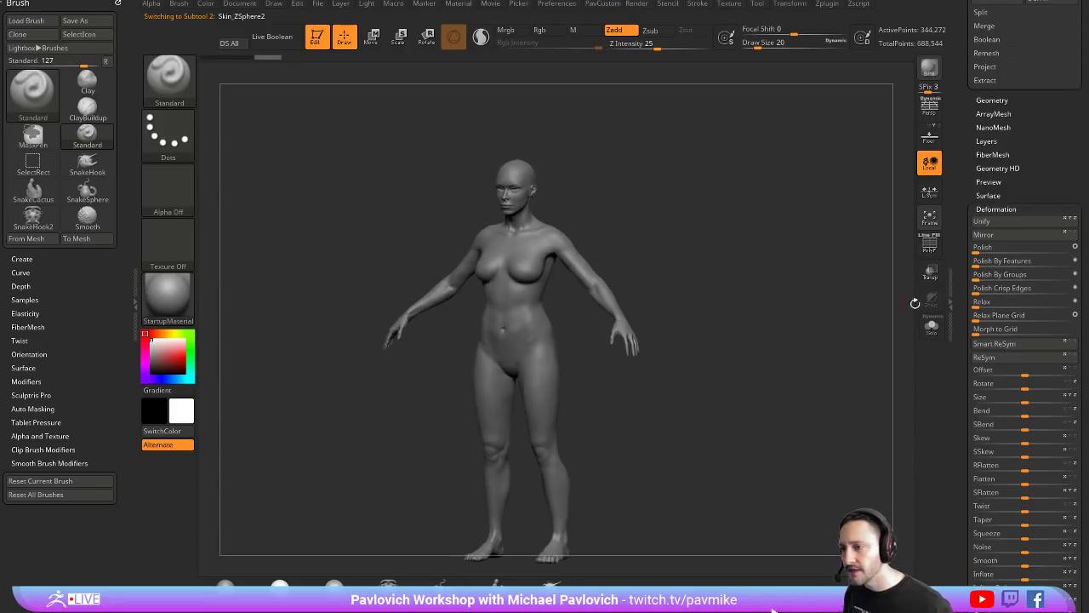
{"action": "left_click", "coordinate": [931, 334]}
{"action": "left_click", "coordinate": [932, 332]}
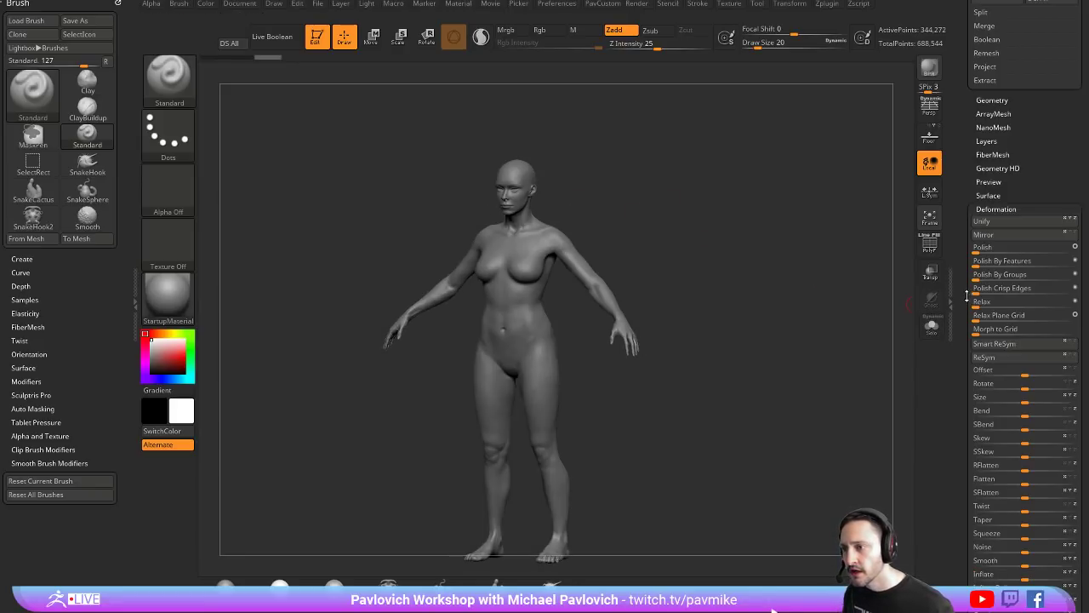
{"action": "left_click_drag", "start_coordinate": [967, 296], "coordinate": [968, 448]}
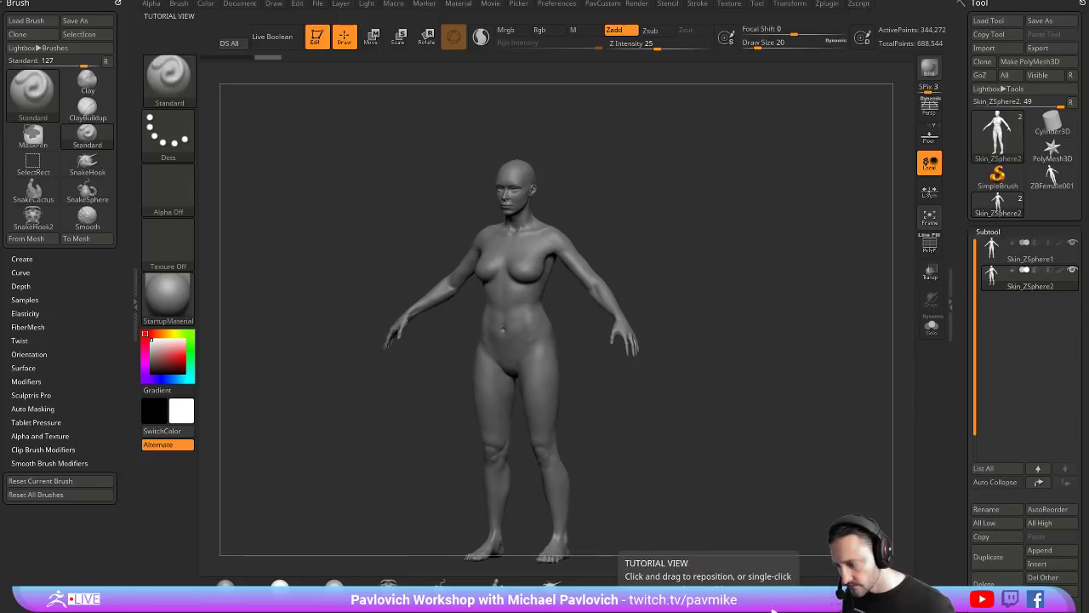
Step: Switch to the YouTube channel in the browser, open the Intro to ZBrush Part 2 playlist to view its lessons, and return to ZBrush
{"action": "key", "text": "alt+Tab"}
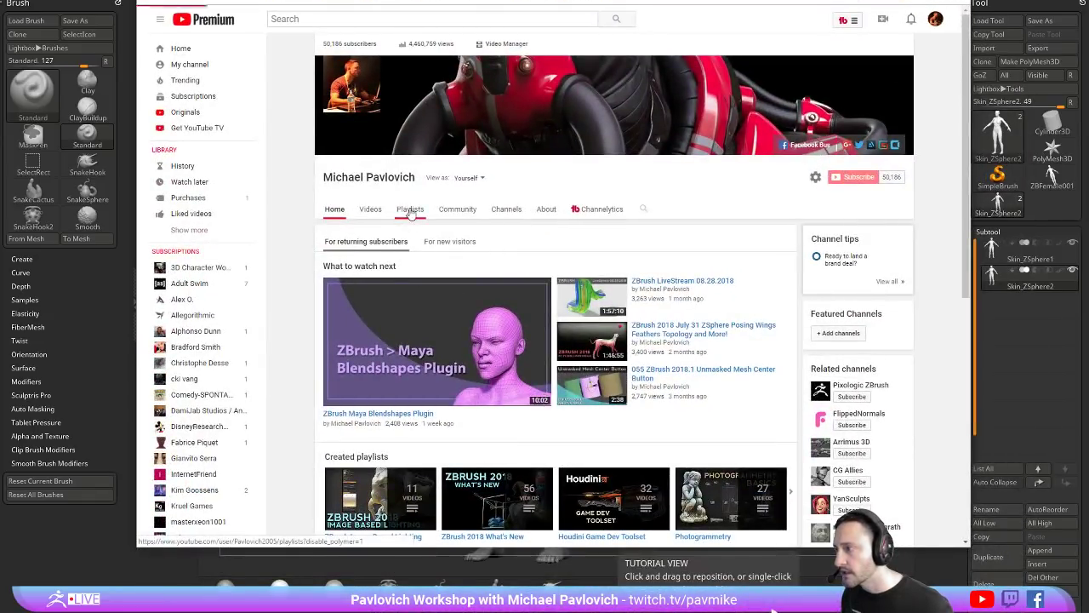
{"action": "left_click", "coordinate": [410, 210]}
{"action": "scroll", "coordinate": [549, 302], "scroll_direction": "down", "scroll_amount": 2}
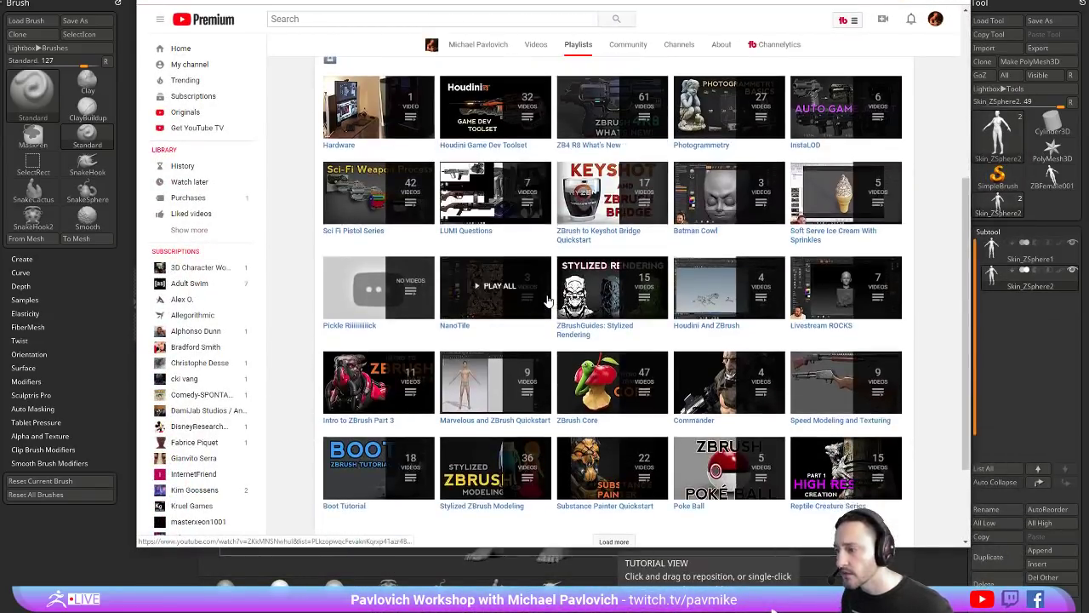
{"action": "scroll", "coordinate": [549, 302], "scroll_direction": "up", "scroll_amount": 3}
{"action": "scroll", "coordinate": [596, 391], "scroll_direction": "down", "scroll_amount": 4}
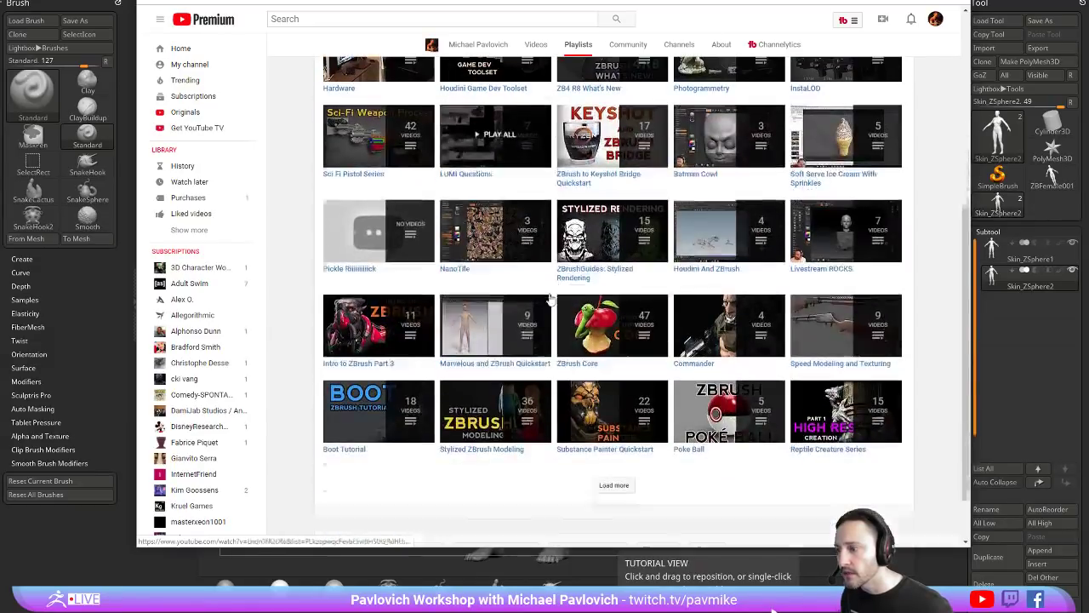
{"action": "left_click", "coordinate": [613, 485]}
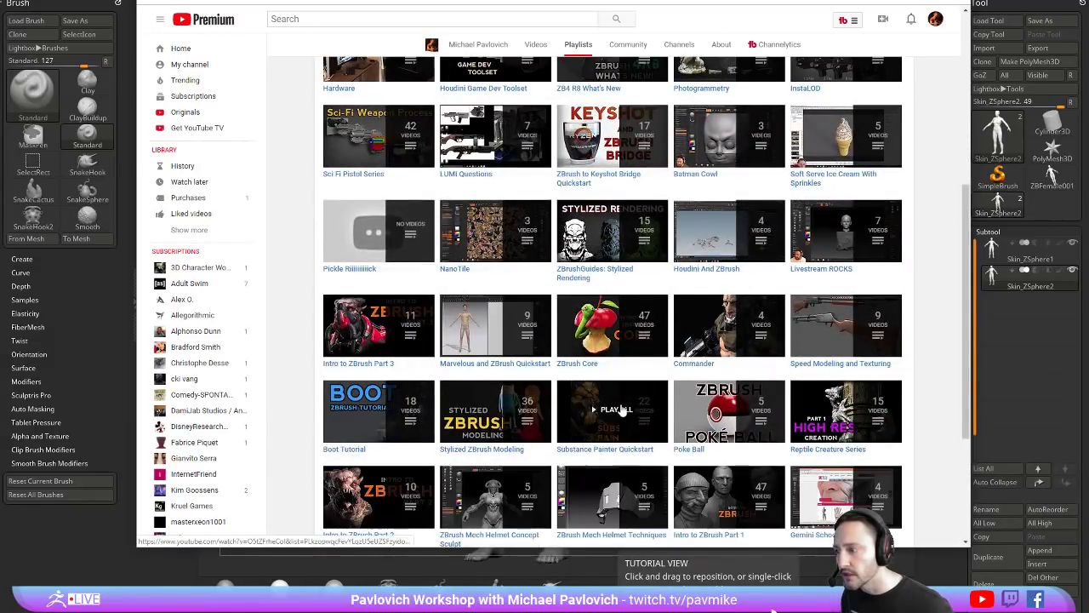
{"action": "scroll", "coordinate": [621, 411], "scroll_direction": "down", "scroll_amount": 2}
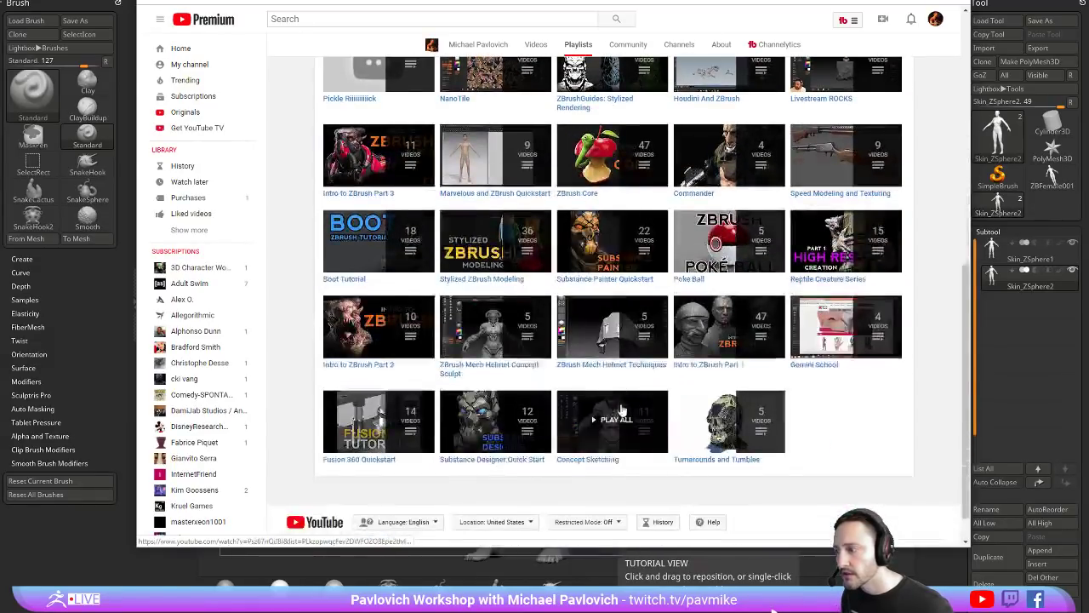
{"action": "left_click", "coordinate": [384, 372]}
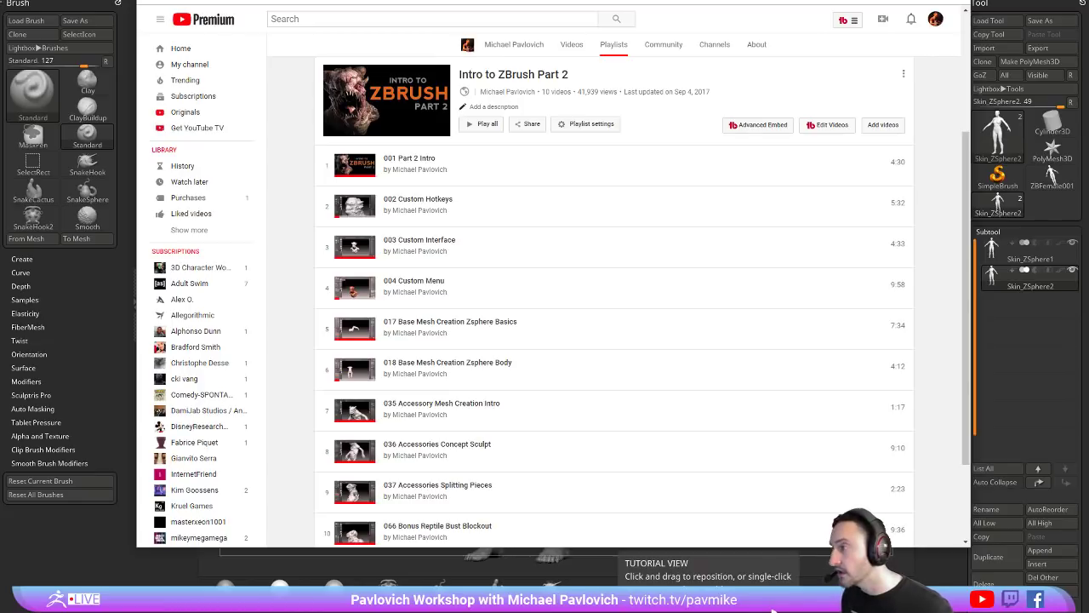
{"action": "left_click", "coordinate": [773, 609]}
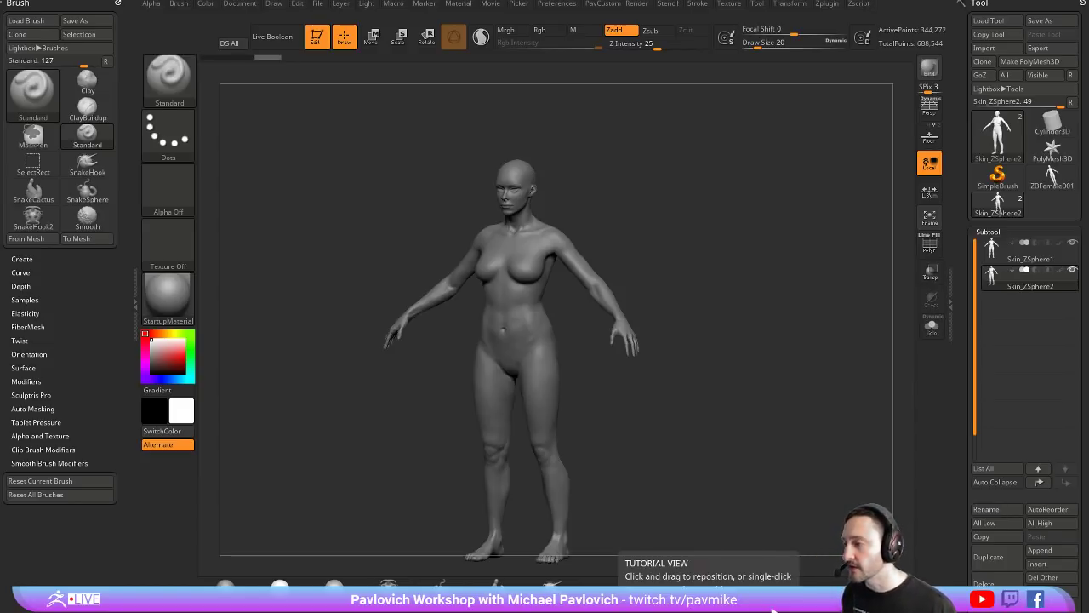
Step: Try a symmetrical Standard brush stroke down the chest and torso of the duplicated body, and undo it
{"action": "right_click_drag", "start_coordinate": [620, 228], "coordinate": [688, 204]}
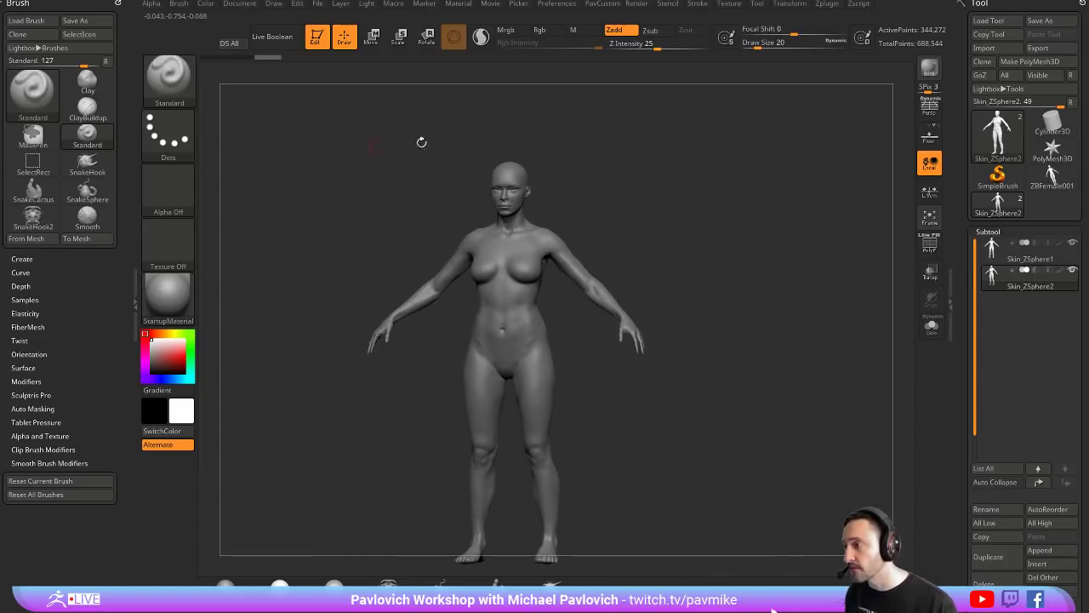
{"action": "right_click_drag", "start_coordinate": [622, 224], "coordinate": [622, 263], "text": "ctrl"}
{"action": "key", "text": "s"}
{"action": "left_click_drag", "start_coordinate": [509, 219], "coordinate": [520, 308]}
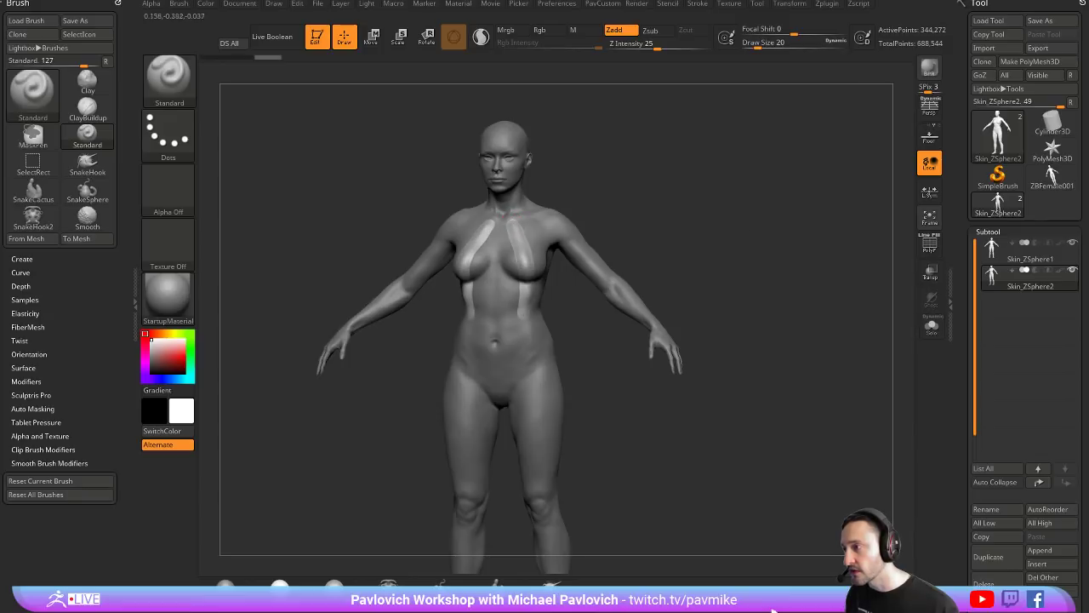
{"action": "key", "text": "ctrl+z"}
Step: Try symmetrical test strokes on the chest and torso with the Clay brush and the ClayTubes brush
{"action": "key", "text": "b"}
{"action": "key", "text": "c"}
{"action": "key", "text": "l"}
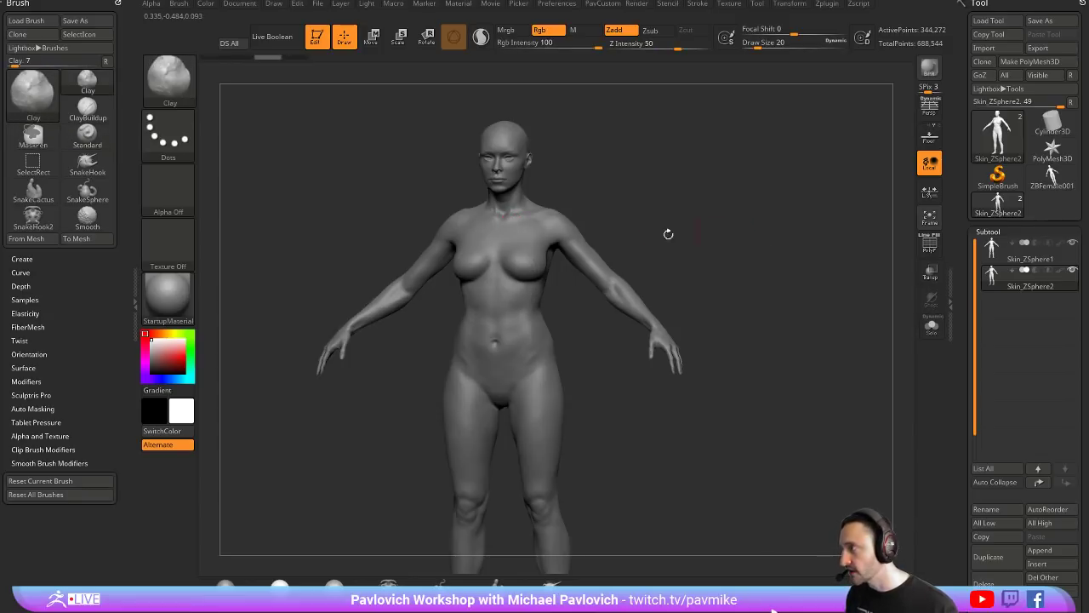
{"action": "left_click_drag", "start_coordinate": [536, 229], "coordinate": [523, 322]}
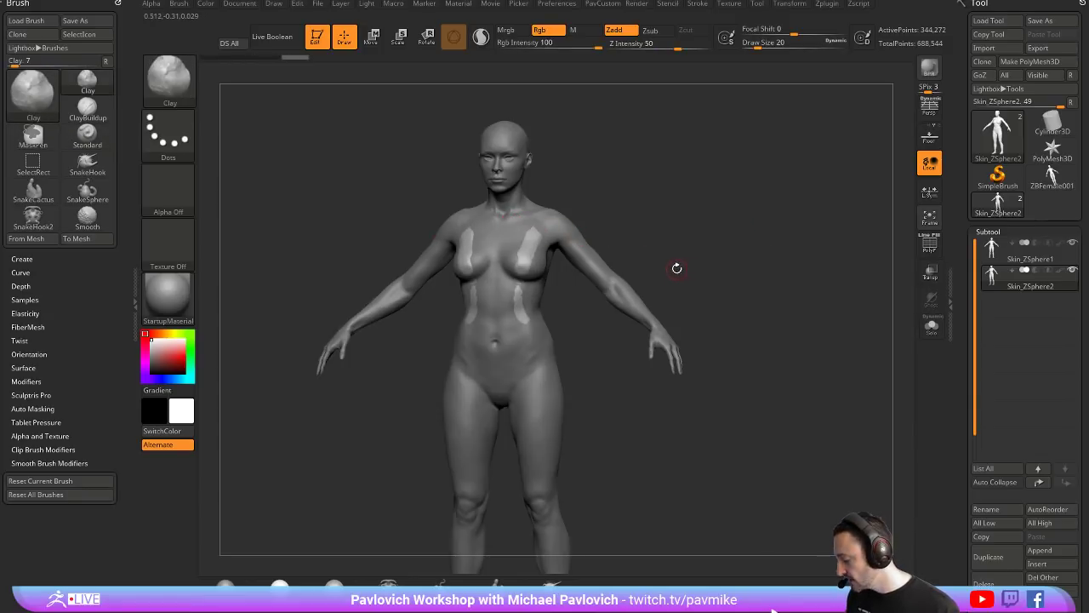
{"action": "key", "text": "b"}
{"action": "key", "text": "c"}
{"action": "key", "text": "t"}
{"action": "left_click_drag", "start_coordinate": [535, 231], "coordinate": [544, 281]}
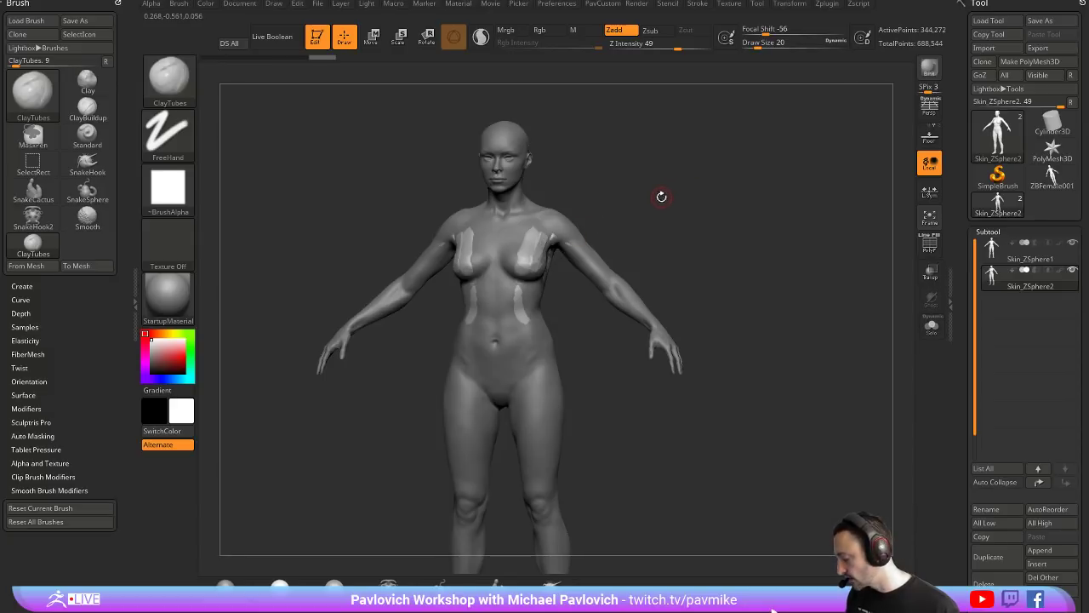
Step: Switch through the TrimDynamic, hPolish, Inflat and ZModeler brushes to compare them
{"action": "key", "text": "b"}
{"action": "key", "text": "t"}
{"action": "key", "text": "d"}
{"action": "key", "text": "b"}
{"action": "key", "text": "h"}
{"action": "key", "text": "p"}
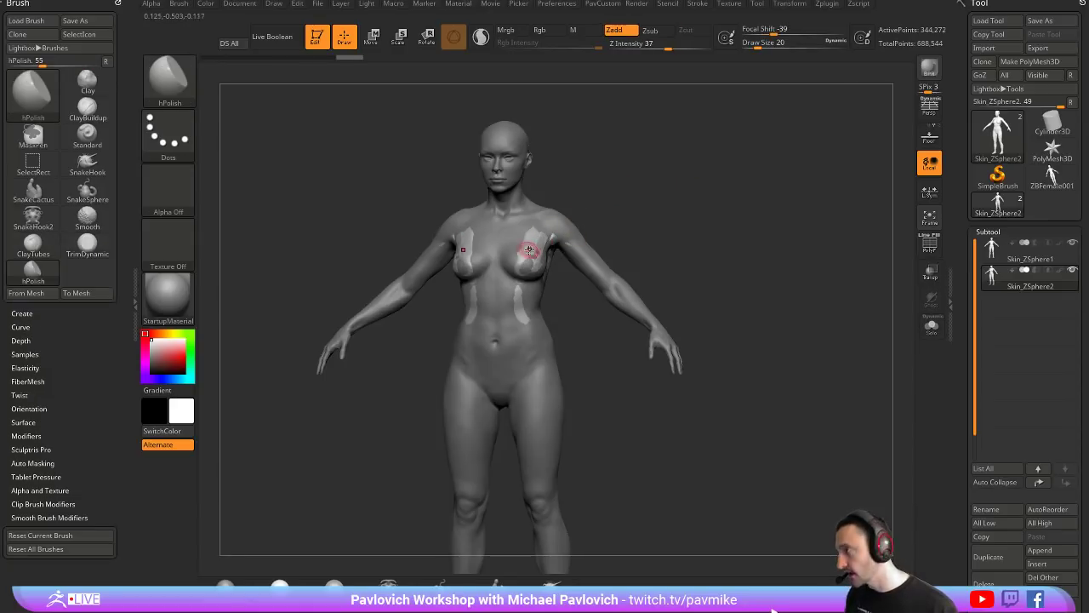
{"action": "key", "text": "b"}
{"action": "key", "text": "i"}
{"action": "key", "text": "n"}
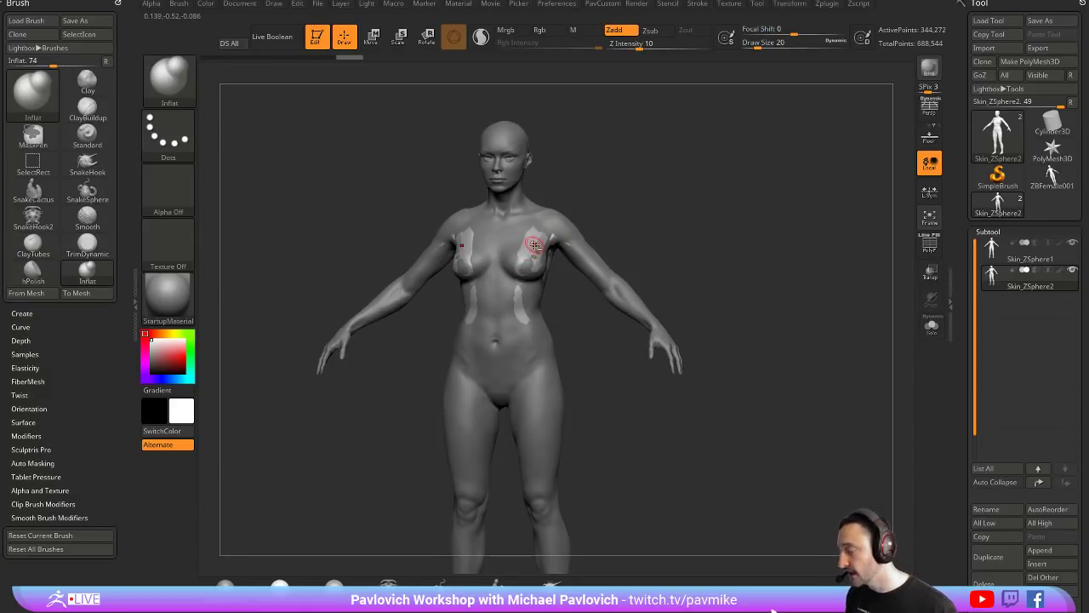
{"action": "key", "text": "b"}
{"action": "key", "text": "z"}
{"action": "key", "text": "m"}
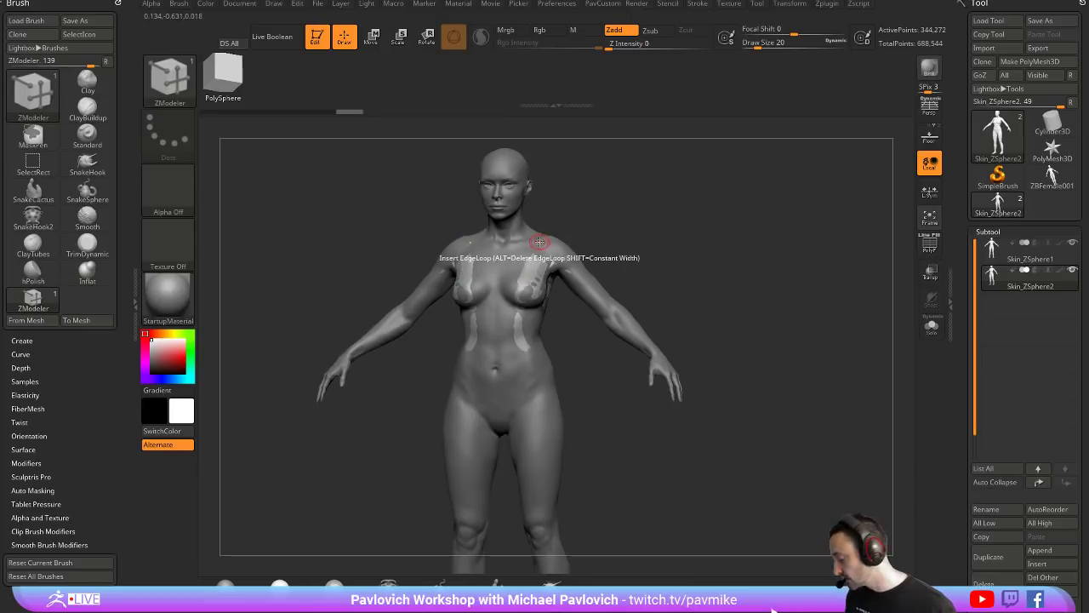
Step: Look over the custom popup menu with the ModifyTopology and Polymodel commands, and close it
{"action": "key", "text": "5"}
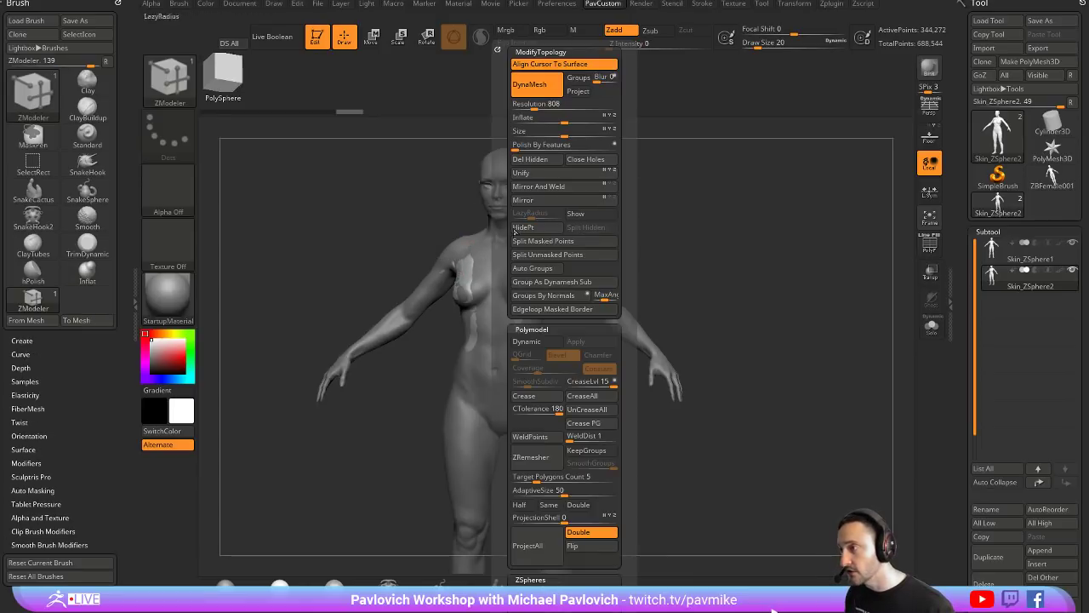
{"action": "key", "text": "space"}
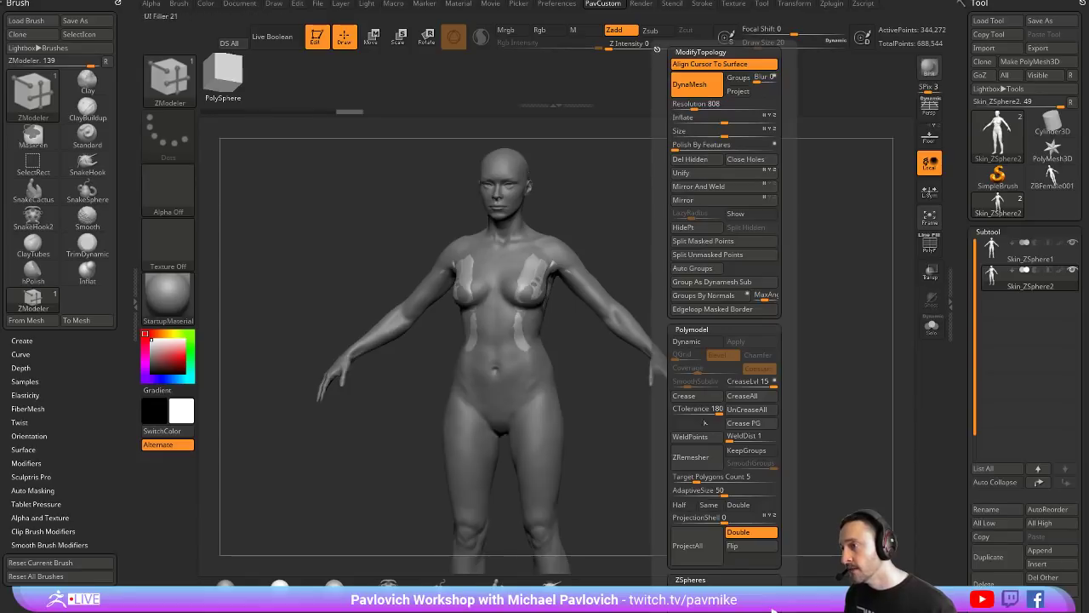
{"action": "key", "text": "space"}
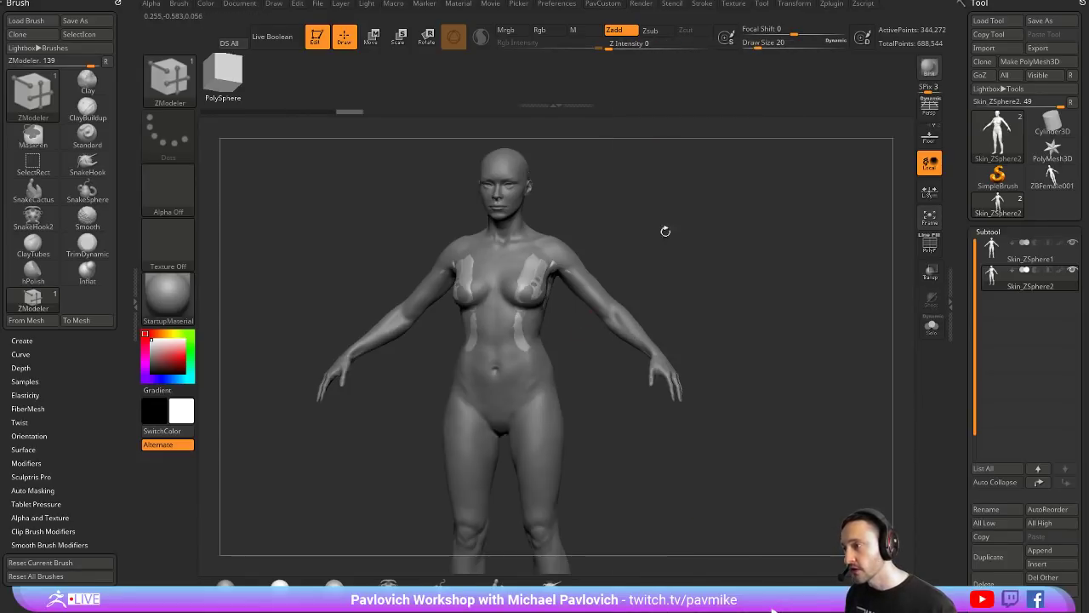
{"action": "key", "text": "space"}
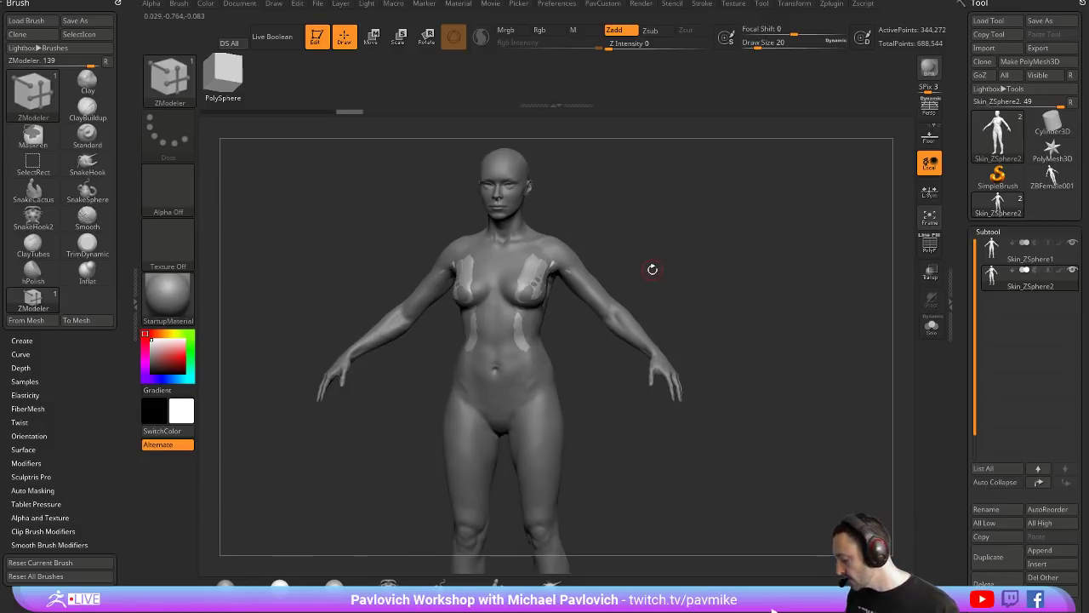
Step: Undo the Clay and ClayTubes test strokes on the torso
{"action": "key", "text": "ctrl+z"}
{"action": "key", "text": "ctrl+z"}
{"action": "key", "text": "ctrl+z"}
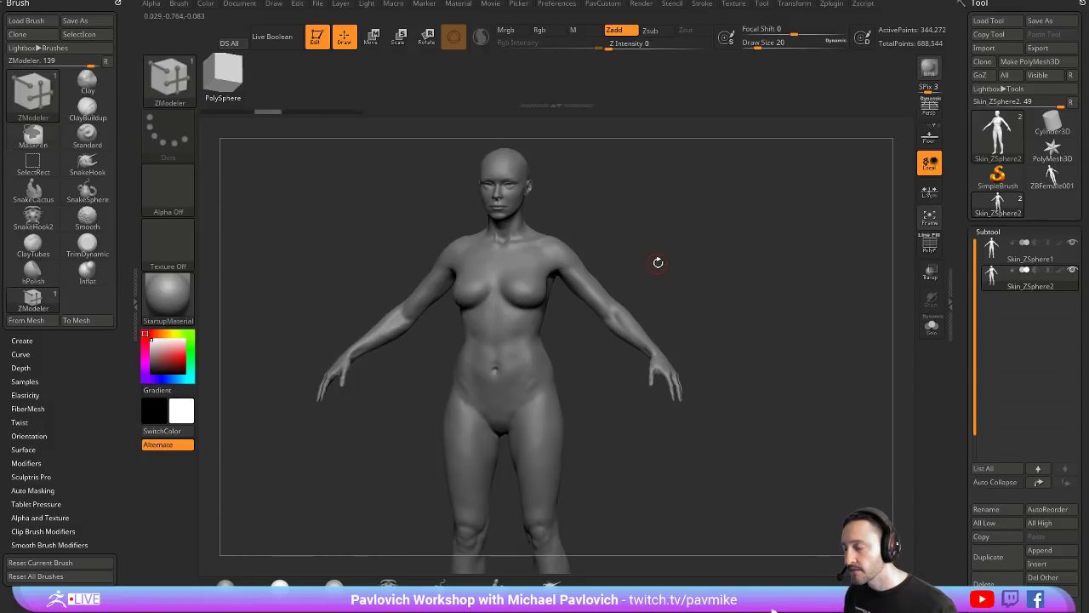
Step: Set the draw size to 31, select the Standard brush briefly, and change to the ClayTubes brush
{"action": "key", "text": "s"}
{"action": "left_click_drag", "start_coordinate": [663, 261], "coordinate": [672, 261]}
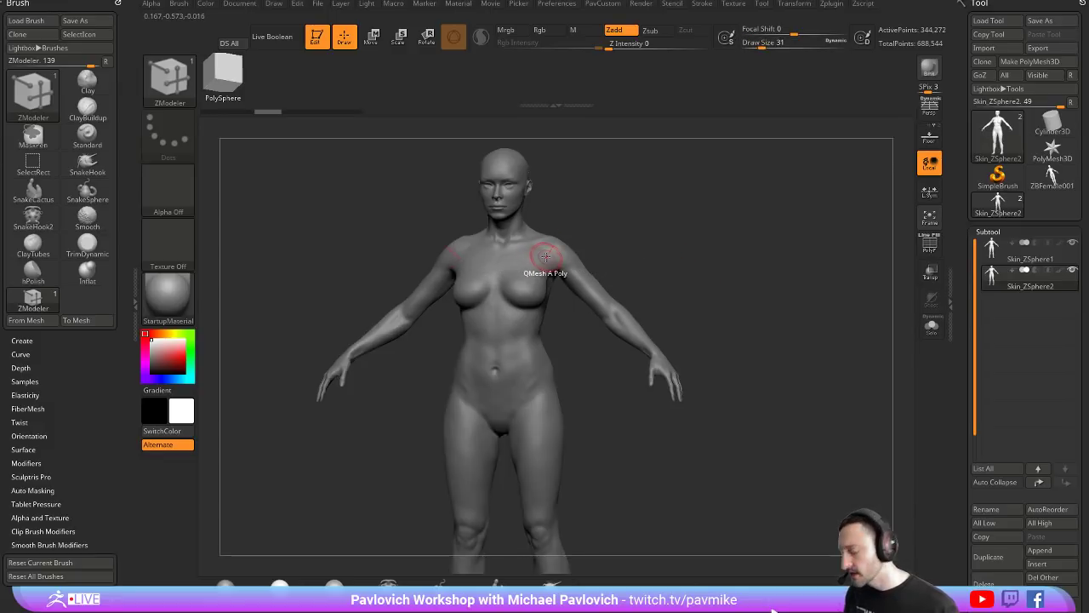
{"action": "key", "text": "b"}
{"action": "key", "text": "s"}
{"action": "key", "text": "t"}
{"action": "mouse_move", "coordinate": [656, 209]}
{"action": "left_mouse_down", "text": "alt"}
{"action": "mouse_move", "coordinate": [652, 238]}
{"action": "mouse_move", "coordinate": [663, 227]}
{"action": "mouse_move", "coordinate": [652, 233]}
{"action": "left_mouse_up", "text": "alt"}
{"action": "key", "text": "b"}
{"action": "key", "text": "c"}
{"action": "key", "text": "t"}
Step: Set the draw size to 39, try a symmetrical ClayTubes stroke down the chest, and undo it
{"action": "key", "text": "bracketright"}
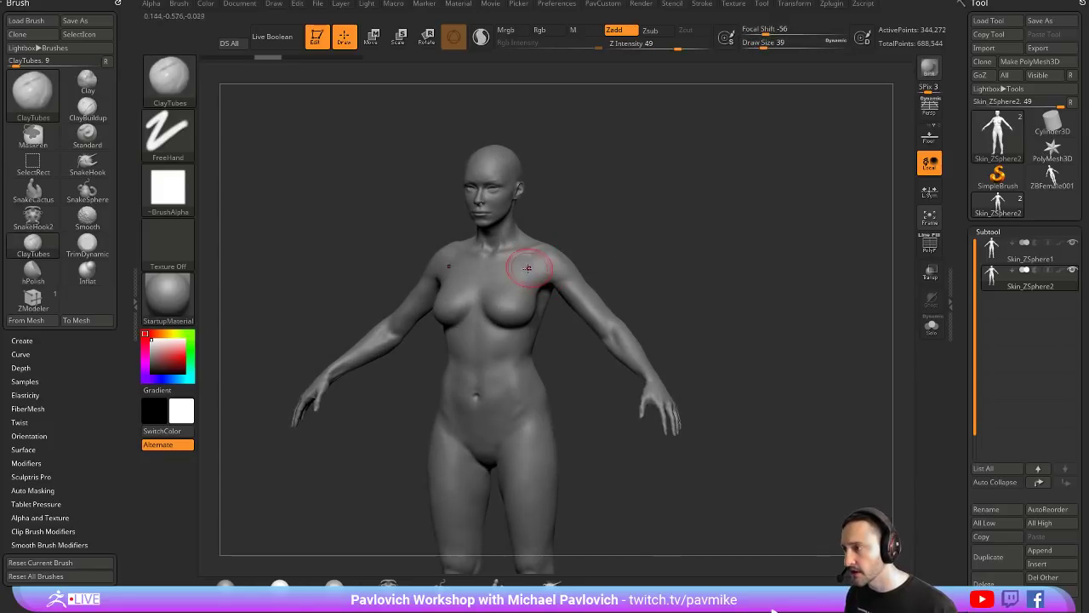
{"action": "mouse_move", "coordinate": [529, 255]}
{"action": "left_mouse_down"}
{"action": "mouse_move", "coordinate": [509, 303]}
{"action": "mouse_move", "coordinate": [516, 337]}
{"action": "left_mouse_up"}
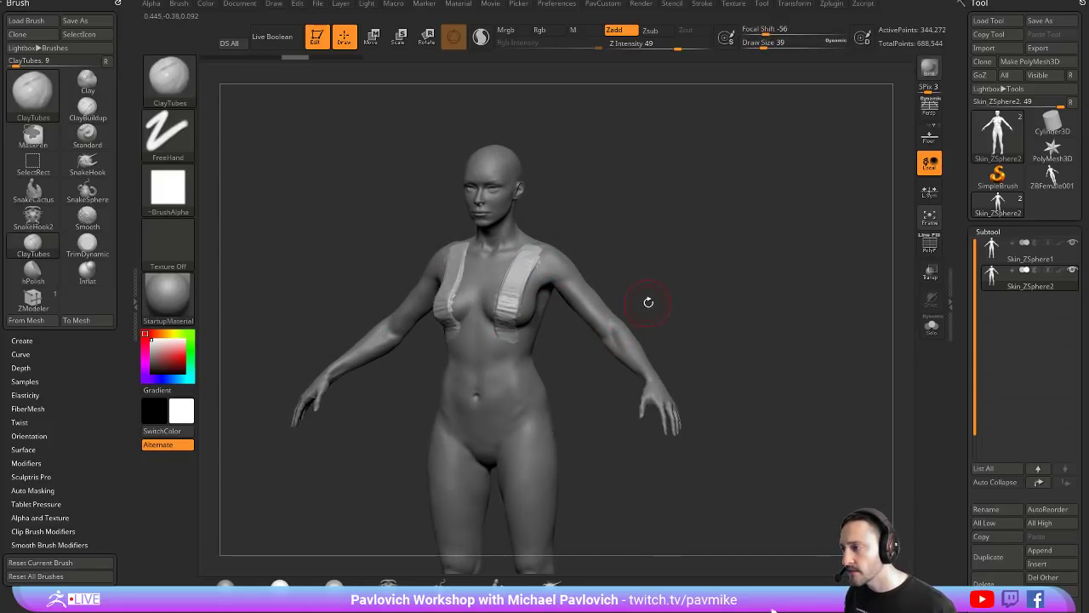
{"action": "key", "text": "ctrl+z"}
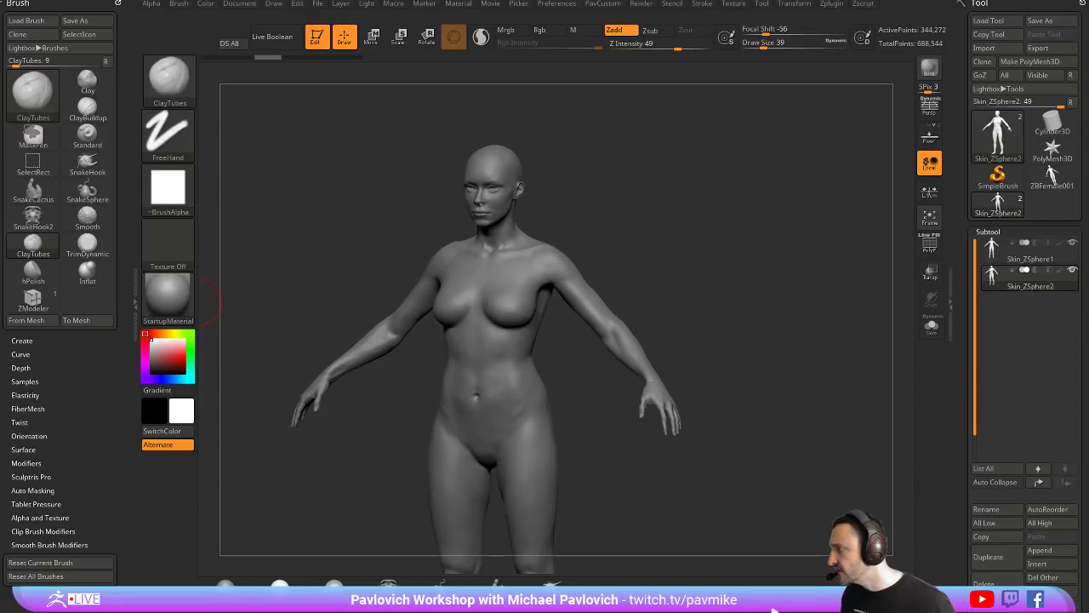
Step: Set the ClayTubes brush's draw size to 44
{"action": "key", "text": "s"}
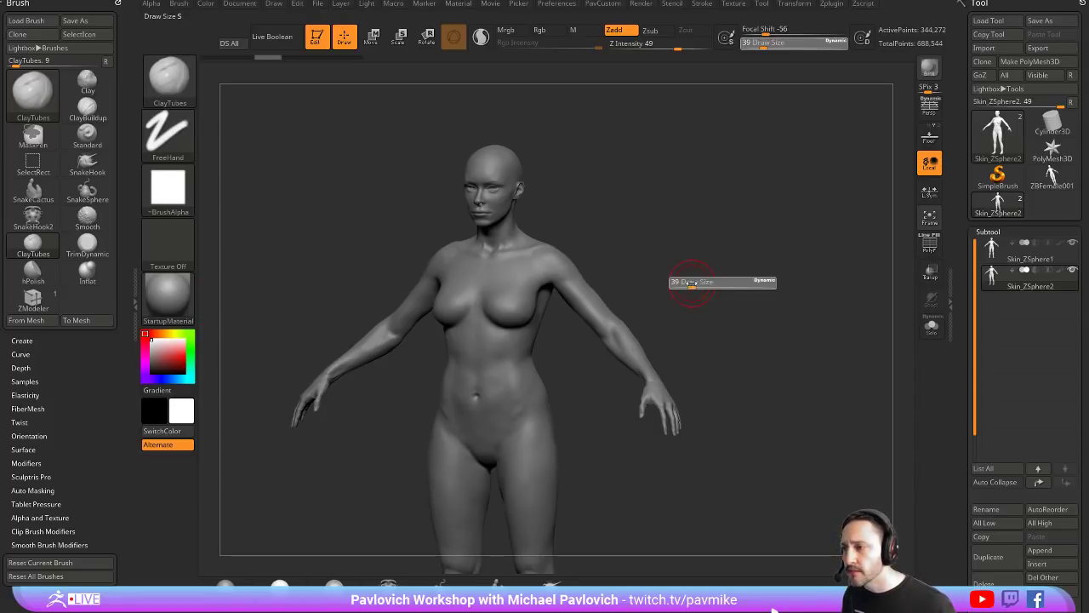
{"action": "left_click", "coordinate": [688, 287]}
{"action": "mouse_move", "coordinate": [688, 286]}
{"action": "left_mouse_down"}
{"action": "mouse_move", "coordinate": [739, 244]}
{"action": "mouse_move", "coordinate": [725, 269]}
{"action": "mouse_move", "coordinate": [710, 264]}
{"action": "mouse_move", "coordinate": [734, 206]}
{"action": "left_mouse_up"}
{"action": "key", "text": "s"}
{"action": "left_click", "coordinate": [709, 264]}
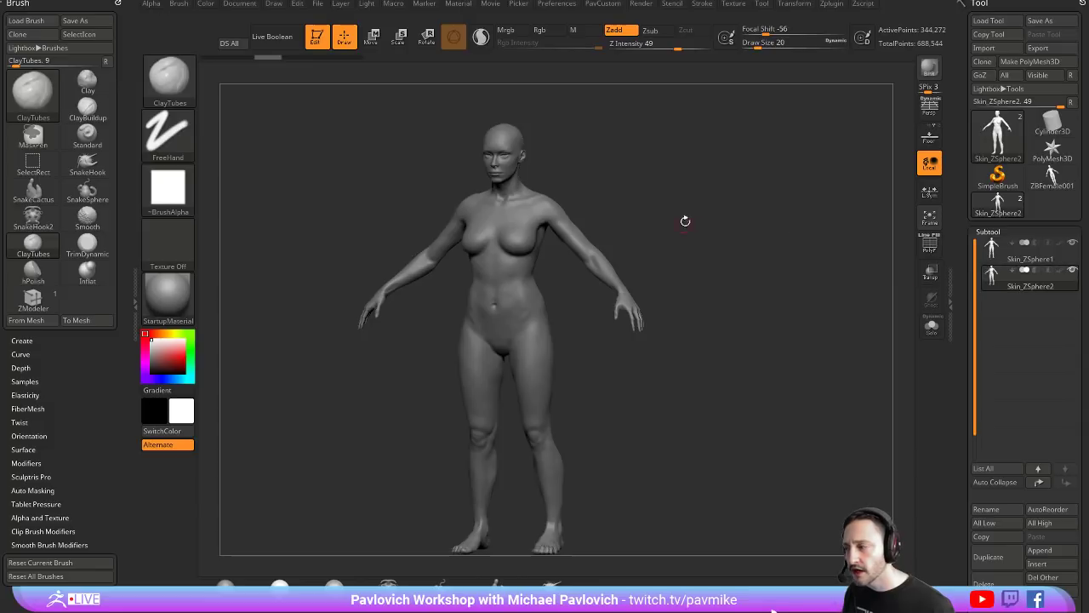
{"action": "left_click_drag", "start_coordinate": [686, 221], "coordinate": [747, 194], "text": "alt"}
{"action": "key", "text": "s"}
{"action": "left_click_drag", "start_coordinate": [515, 292], "coordinate": [522, 292]}
Step: Try a ClayTubes stroke down the torso at the new draw size and undo it
{"action": "left_click_drag", "start_coordinate": [543, 256], "coordinate": [516, 313]}
{"action": "key", "text": "ctrl+z"}
Step: Locate the Align Cursor To Surface option in the custom popup menu and in the Edit section of Preferences
{"action": "key", "text": "grave"}
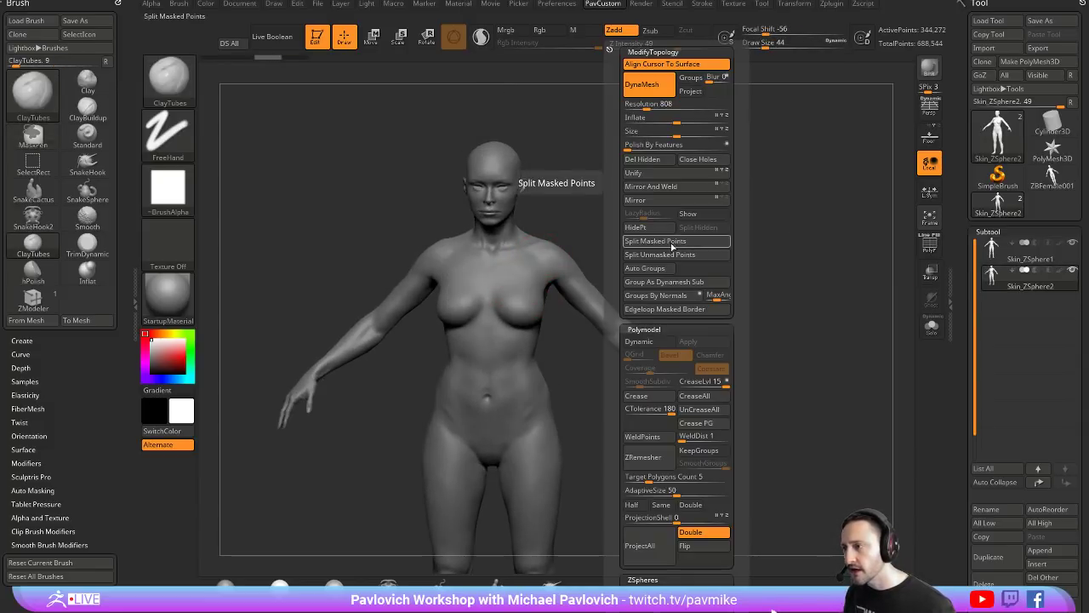
{"action": "left_click", "coordinate": [667, 65]}
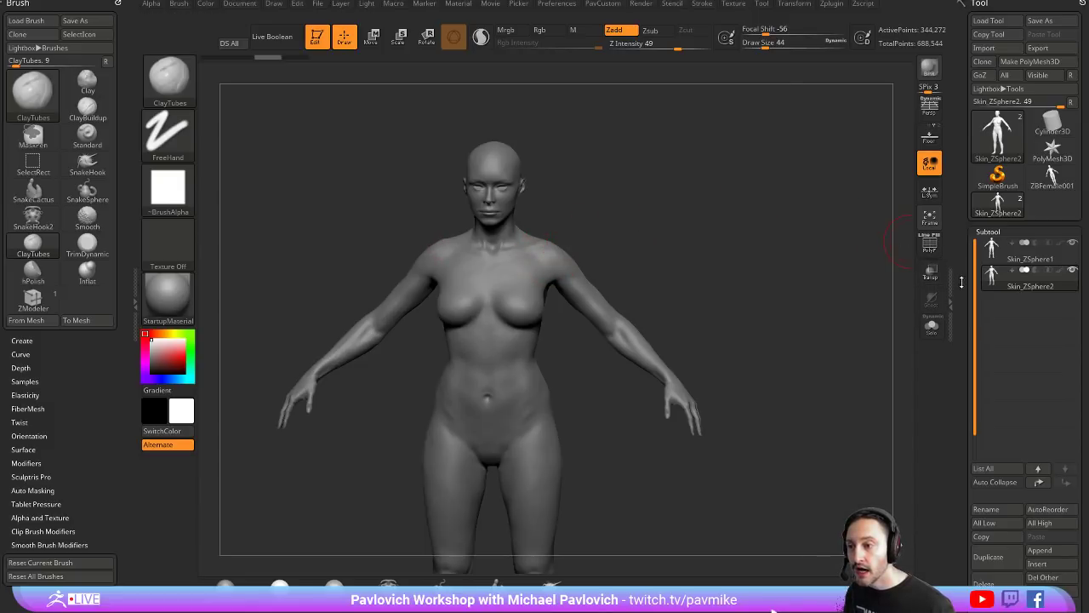
{"action": "left_click", "coordinate": [557, 4]}
{"action": "left_click", "coordinate": [567, 277]}
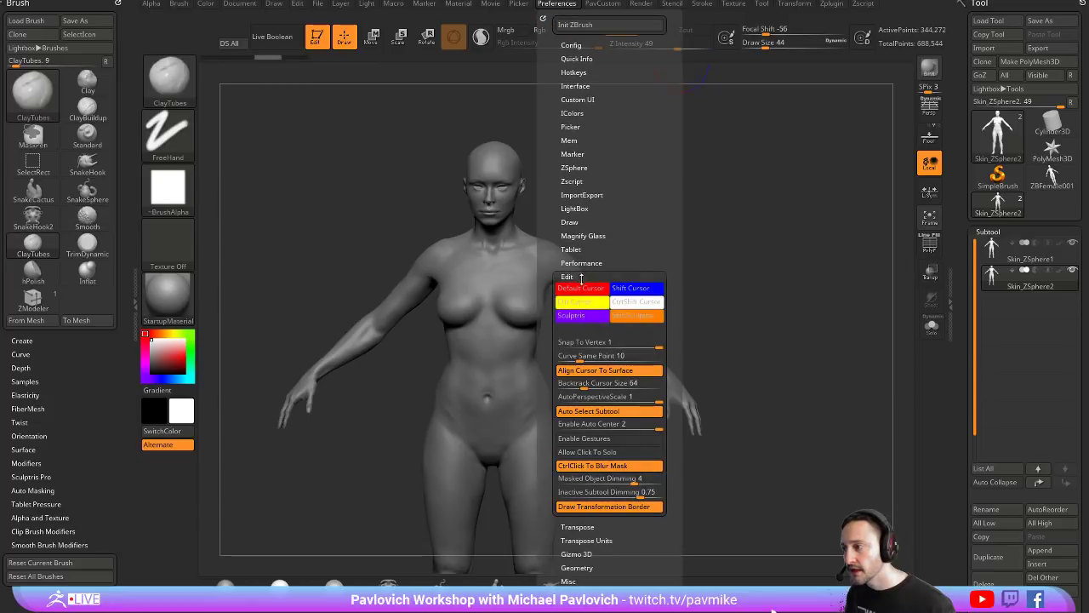
Step: Turn off Align Cursor To Surface, set the draw size to 39, and try a ClayTubes stroke on the chest, undoing it
{"action": "left_click", "coordinate": [602, 371]}
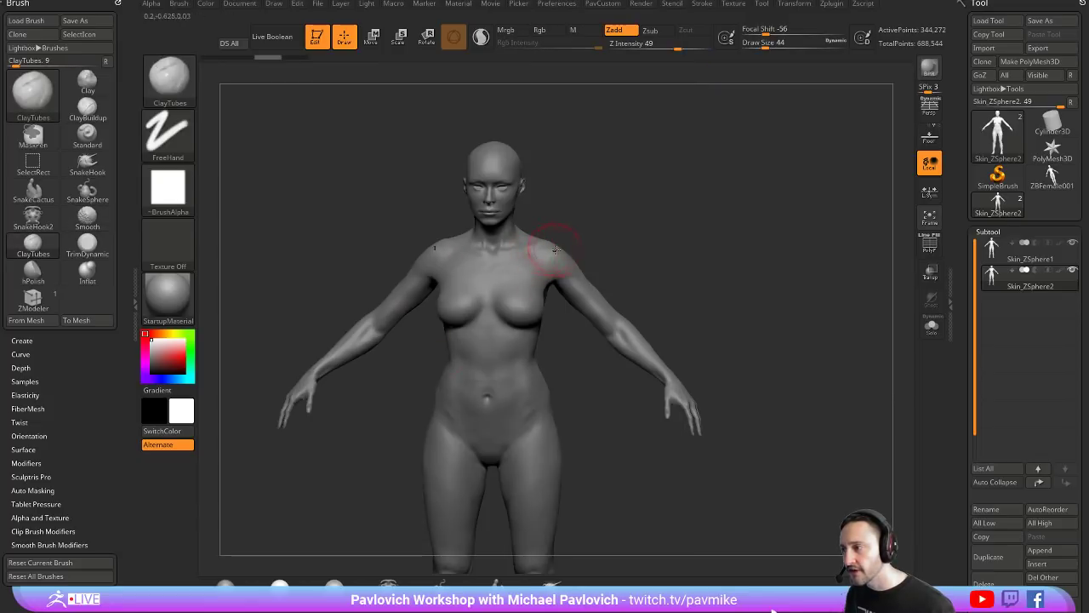
{"action": "left_click_drag", "start_coordinate": [650, 226], "coordinate": [622, 239]}
{"action": "key", "text": "bracketleft"}
{"action": "left_click_drag", "start_coordinate": [553, 255], "coordinate": [516, 317]}
{"action": "key", "text": "ctrl+z"}
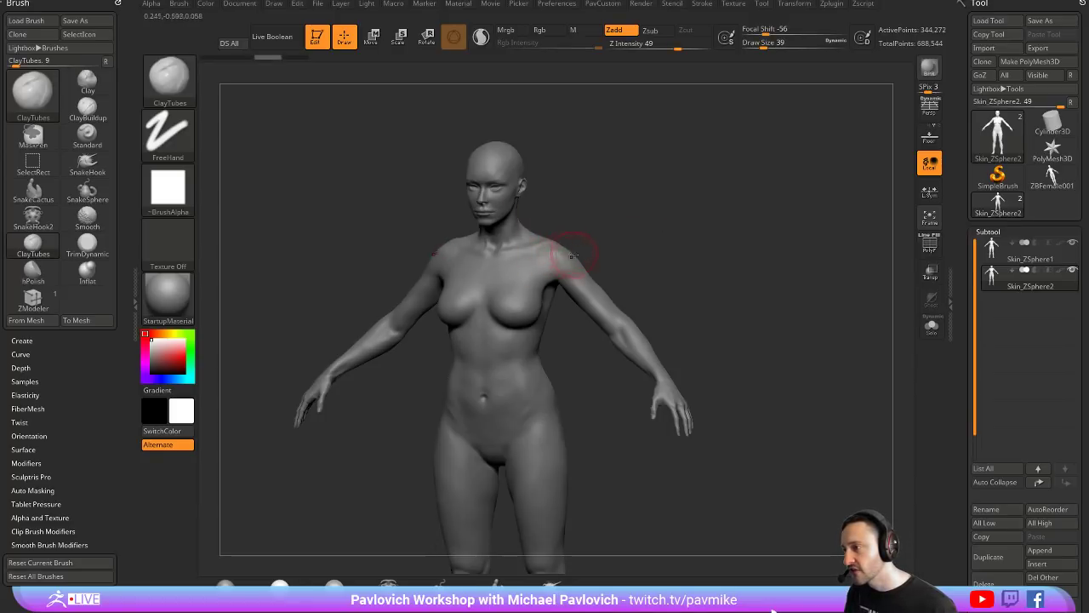
Step: Try short symmetrical ClayTubes strokes down the chest from the shoulders, undoing each one
{"action": "left_click_drag", "start_coordinate": [686, 270], "coordinate": [655, 250]}
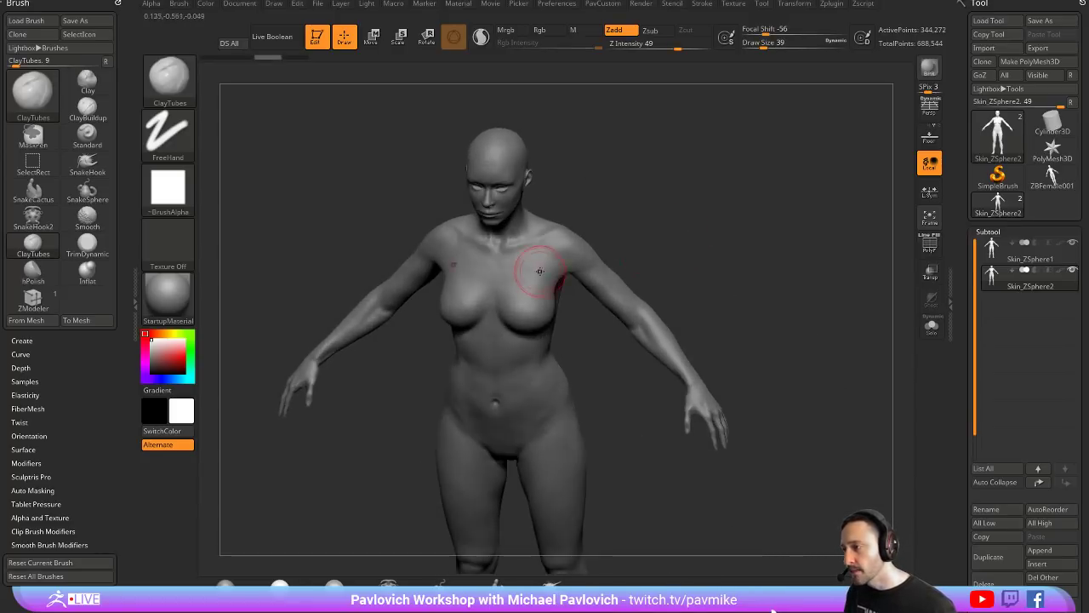
{"action": "key", "text": "s"}
{"action": "left_click_drag", "start_coordinate": [540, 271], "coordinate": [523, 314]}
{"action": "left_click_drag", "start_coordinate": [651, 216], "coordinate": [681, 207]}
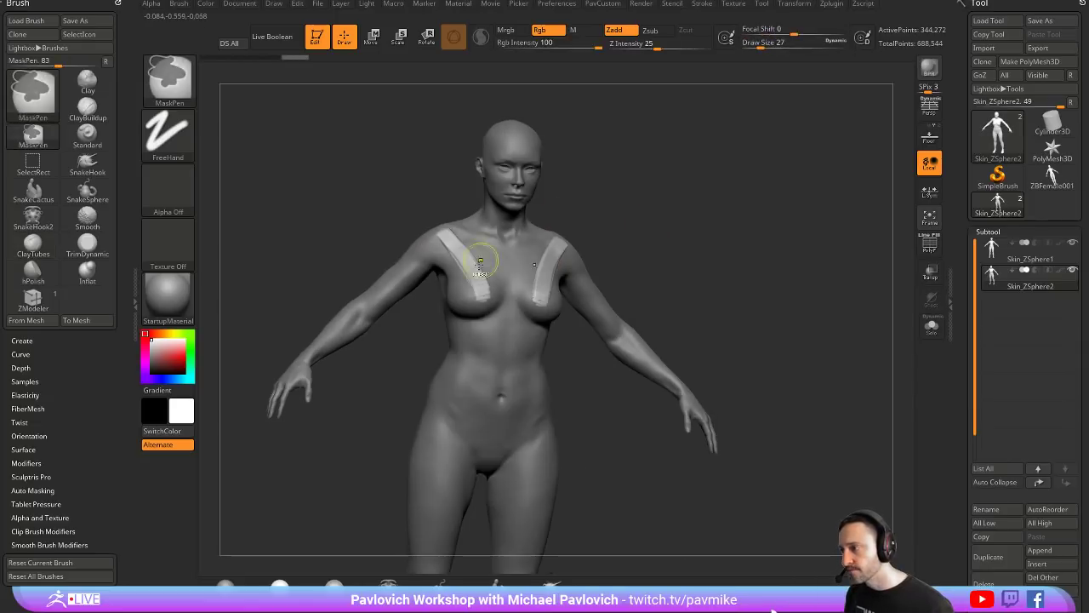
{"action": "key", "text": "ctrl+z"}
{"action": "mouse_move", "coordinate": [558, 242]}
{"action": "left_mouse_down"}
{"action": "mouse_move", "coordinate": [506, 263]}
{"action": "mouse_move", "coordinate": [534, 264]}
{"action": "left_mouse_up"}
{"action": "left_click_drag", "start_coordinate": [674, 225], "coordinate": [650, 228]}
{"action": "key", "text": "ctrl+z"}
Step: Draw a symmetrical ClayTubes band from the shoulders across the upper chest, and toggle transparency on and back off
{"action": "mouse_move", "coordinate": [553, 242]}
{"action": "left_mouse_down"}
{"action": "mouse_move", "coordinate": [510, 265]}
{"action": "mouse_move", "coordinate": [479, 262]}
{"action": "left_mouse_up"}
{"action": "left_click_drag", "start_coordinate": [656, 236], "coordinate": [694, 238]}
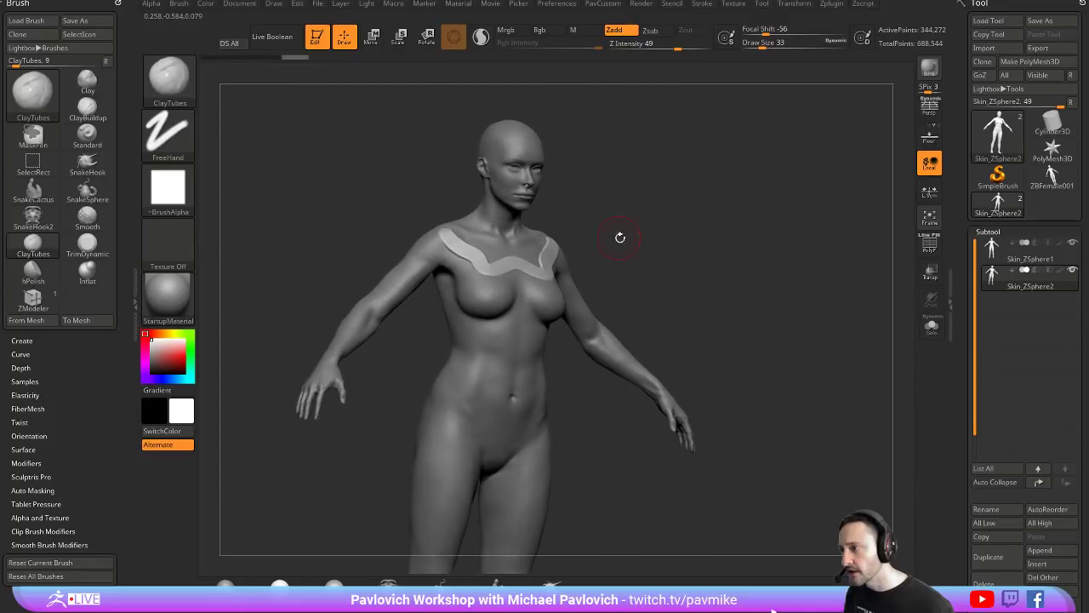
{"action": "mouse_move", "coordinate": [620, 237]}
{"action": "left_mouse_down"}
{"action": "mouse_move", "coordinate": [828, 291]}
{"action": "mouse_move", "coordinate": [821, 285]}
{"action": "left_mouse_up"}
{"action": "left_click", "coordinate": [932, 279]}
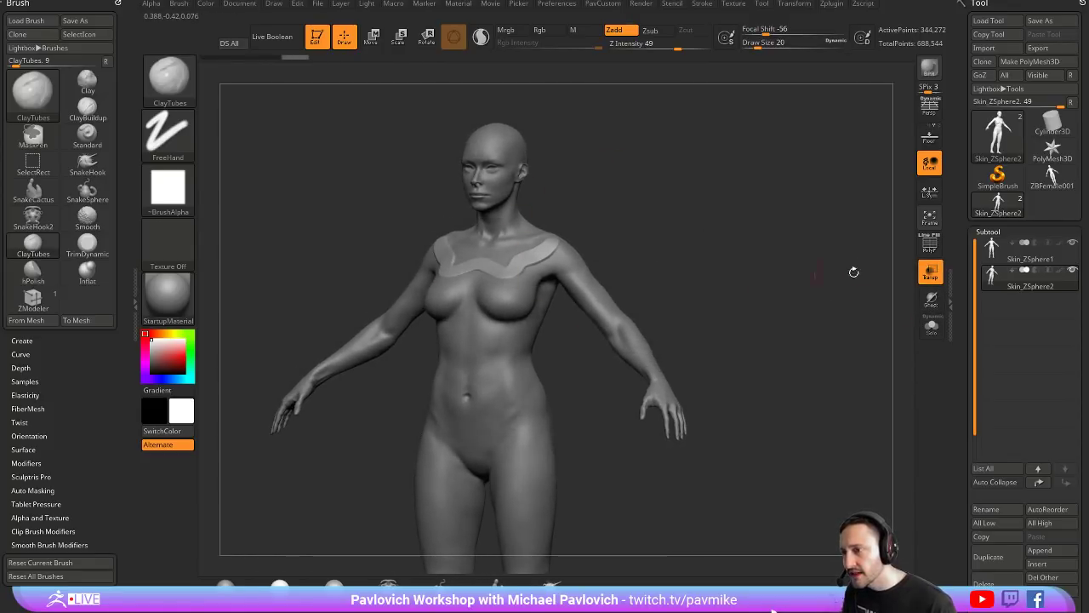
{"action": "left_click", "coordinate": [930, 274]}
{"action": "left_click_drag", "start_coordinate": [773, 246], "coordinate": [637, 273]}
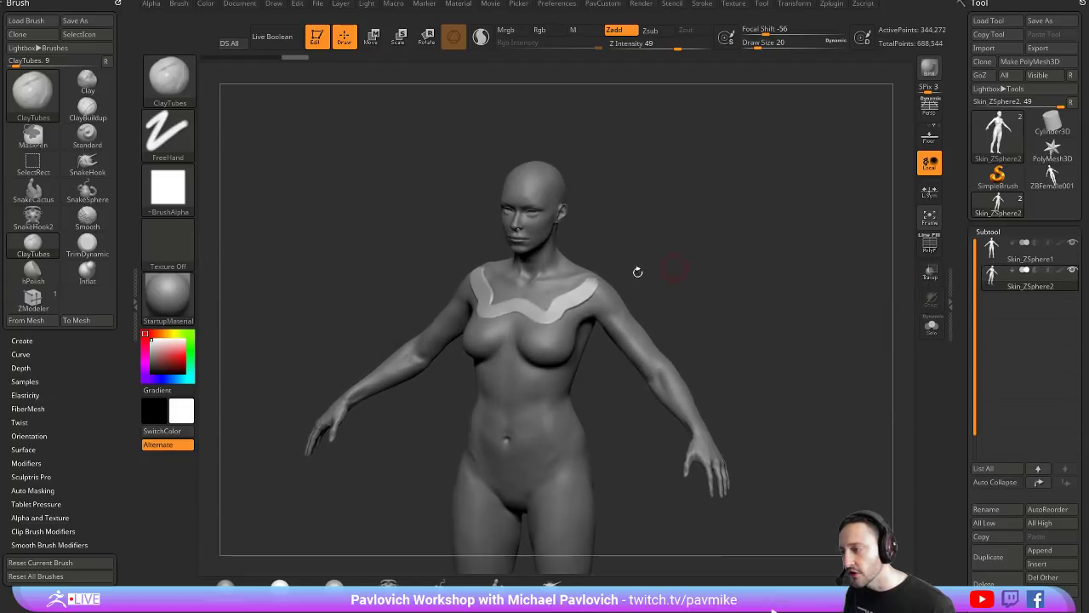
Step: Set the draw size to 23 and lay symmetrical ClayTubes straps from the shoulders down over the breasts
{"action": "key", "text": "s"}
{"action": "left_click_drag", "start_coordinate": [576, 312], "coordinate": [579, 312]}
{"action": "left_click_drag", "start_coordinate": [588, 293], "coordinate": [552, 350]}
{"action": "right_click_drag", "start_coordinate": [552, 345], "coordinate": [596, 341]}
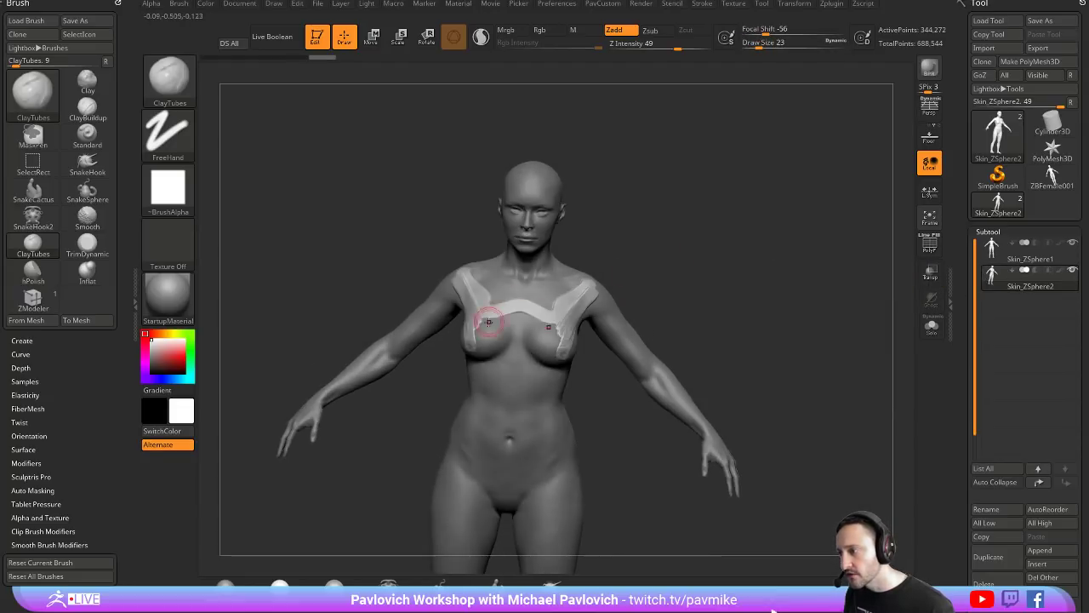
{"action": "left_click_drag", "start_coordinate": [483, 318], "coordinate": [496, 320]}
{"action": "mouse_move", "coordinate": [939, 344]}
{"action": "left_mouse_down"}
{"action": "mouse_move", "coordinate": [781, 315]}
{"action": "mouse_move", "coordinate": [753, 324]}
{"action": "mouse_move", "coordinate": [905, 323]}
{"action": "mouse_move", "coordinate": [828, 322]}
{"action": "left_mouse_up"}
Step: Fill the bust area between the straps with ClayTubes strokes and enlarge the draw size to 51
{"action": "key", "text": "s"}
{"action": "left_click_drag", "start_coordinate": [610, 328], "coordinate": [554, 348]}
{"action": "left_click_drag", "start_coordinate": [659, 261], "coordinate": [725, 262]}
{"action": "key", "text": "s"}
{"action": "left_click_drag", "start_coordinate": [514, 335], "coordinate": [511, 335]}
{"action": "mouse_move", "coordinate": [496, 329]}
{"action": "left_mouse_down"}
{"action": "mouse_move", "coordinate": [538, 341]}
{"action": "mouse_move", "coordinate": [553, 320]}
{"action": "left_mouse_up"}
{"action": "left_click_drag", "start_coordinate": [657, 268], "coordinate": [644, 270]}
{"action": "key", "text": "s"}
{"action": "left_click_drag", "start_coordinate": [533, 331], "coordinate": [537, 330]}
{"action": "left_click_drag", "start_coordinate": [681, 281], "coordinate": [630, 349]}
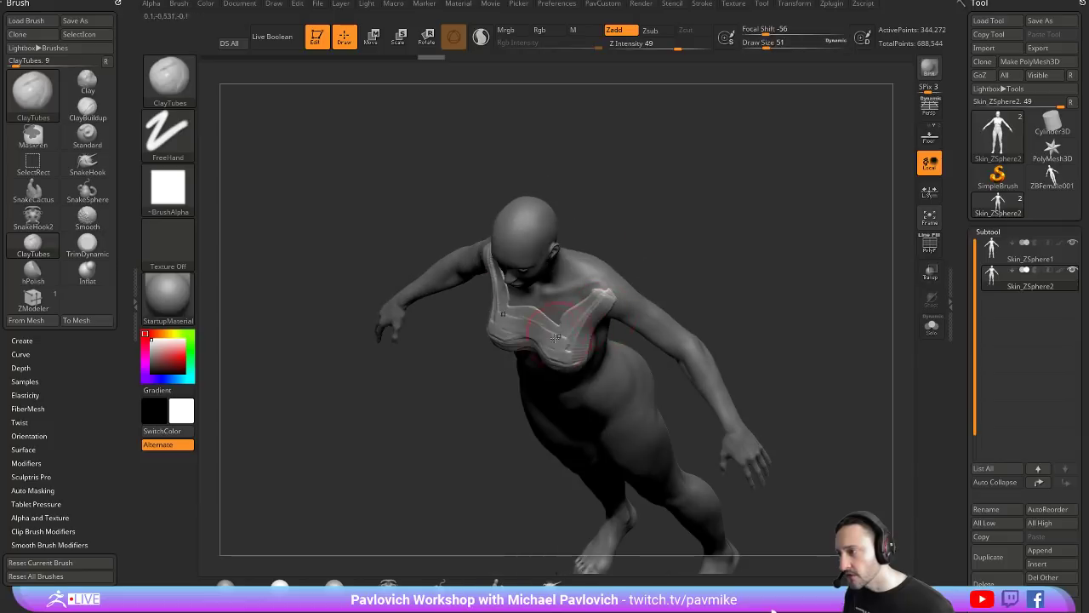
Step: Adjust the front of the bust layer slightly with the Move brush
{"action": "key", "text": "s"}
{"action": "key", "text": "b"}
{"action": "key", "text": "m"}
{"action": "key", "text": "v"}
{"action": "left_click_drag", "start_coordinate": [540, 343], "coordinate": [536, 354]}
{"action": "mouse_move", "coordinate": [672, 336]}
{"action": "left_mouse_down"}
{"action": "mouse_move", "coordinate": [771, 232]}
{"action": "mouse_move", "coordinate": [762, 236]}
{"action": "left_mouse_up"}
Step: Build up the front of the torso with a Clay brush stroke from the bust down to the abdomen
{"action": "key", "text": "b"}
{"action": "key", "text": "c"}
{"action": "key", "text": "l"}
{"action": "mouse_move", "coordinate": [537, 349]}
{"action": "left_mouse_down"}
{"action": "mouse_move", "coordinate": [502, 371]}
{"action": "mouse_move", "coordinate": [527, 373]}
{"action": "mouse_move", "coordinate": [489, 377]}
{"action": "mouse_move", "coordinate": [548, 413]}
{"action": "left_mouse_up"}
{"action": "mouse_move", "coordinate": [790, 294]}
{"action": "left_mouse_down"}
{"action": "mouse_move", "coordinate": [724, 298]}
{"action": "mouse_move", "coordinate": [706, 241]}
{"action": "left_mouse_up"}
Step: Lay symmetrical ClayTubes strips from the bust down the waist and back up the chest
{"action": "key", "text": "b"}
{"action": "key", "text": "c"}
{"action": "key", "text": "t"}
{"action": "key", "text": "s"}
{"action": "left_click_drag", "start_coordinate": [594, 343], "coordinate": [538, 410]}
{"action": "left_click_drag", "start_coordinate": [548, 353], "coordinate": [563, 300]}
{"action": "left_click_drag", "start_coordinate": [664, 238], "coordinate": [596, 255]}
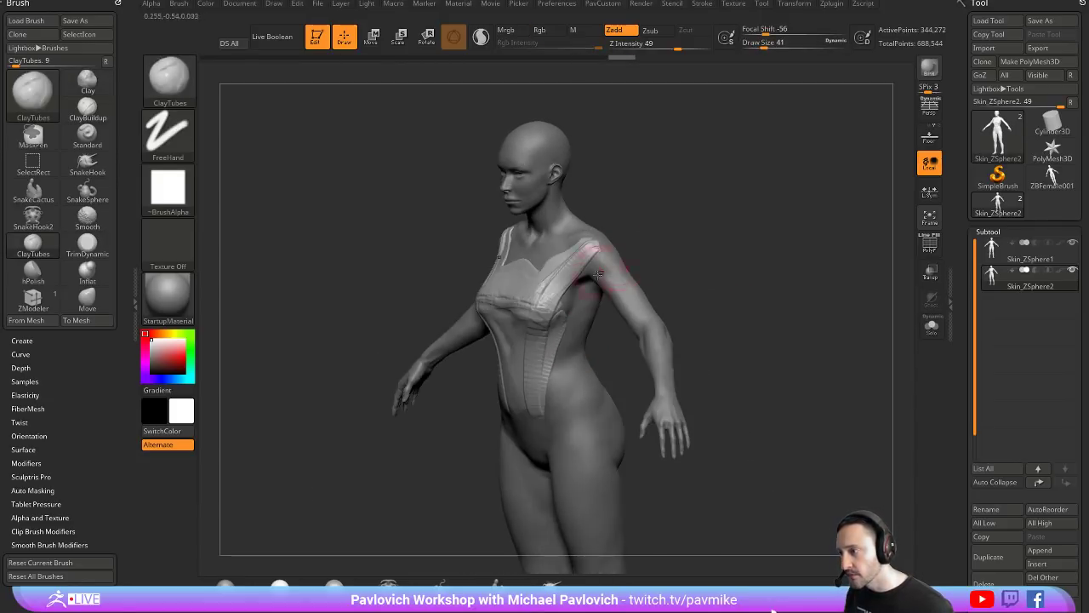
Step: Extend the ClayTubes layer over the shoulders and upper chest to the neckline, and re-DynaMesh the body
{"action": "left_click_drag", "start_coordinate": [553, 296], "coordinate": [601, 245]}
{"action": "left_click_drag", "start_coordinate": [668, 185], "coordinate": [648, 249]}
{"action": "key", "text": "s"}
{"action": "left_click_drag", "start_coordinate": [519, 332], "coordinate": [515, 332]}
{"action": "mouse_move", "coordinate": [483, 283]}
{"action": "left_mouse_down"}
{"action": "mouse_move", "coordinate": [523, 306]}
{"action": "mouse_move", "coordinate": [520, 320]}
{"action": "mouse_move", "coordinate": [544, 316]}
{"action": "mouse_move", "coordinate": [490, 339]}
{"action": "left_mouse_up"}
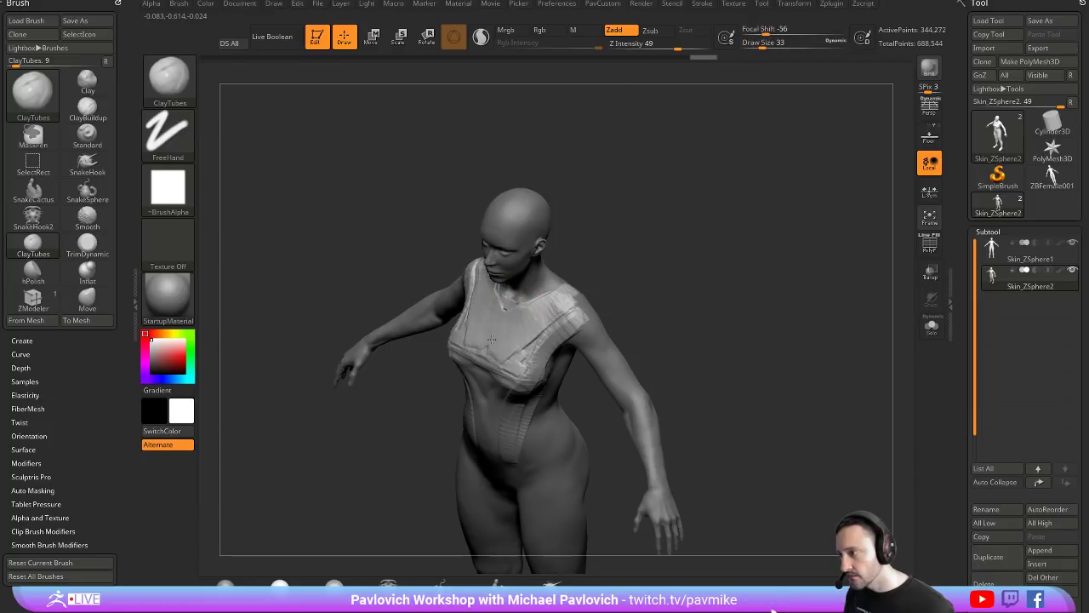
{"action": "mouse_move", "coordinate": [634, 316]}
{"action": "left_mouse_down"}
{"action": "mouse_move", "coordinate": [689, 252]}
{"action": "mouse_move", "coordinate": [680, 234]}
{"action": "left_mouse_up"}
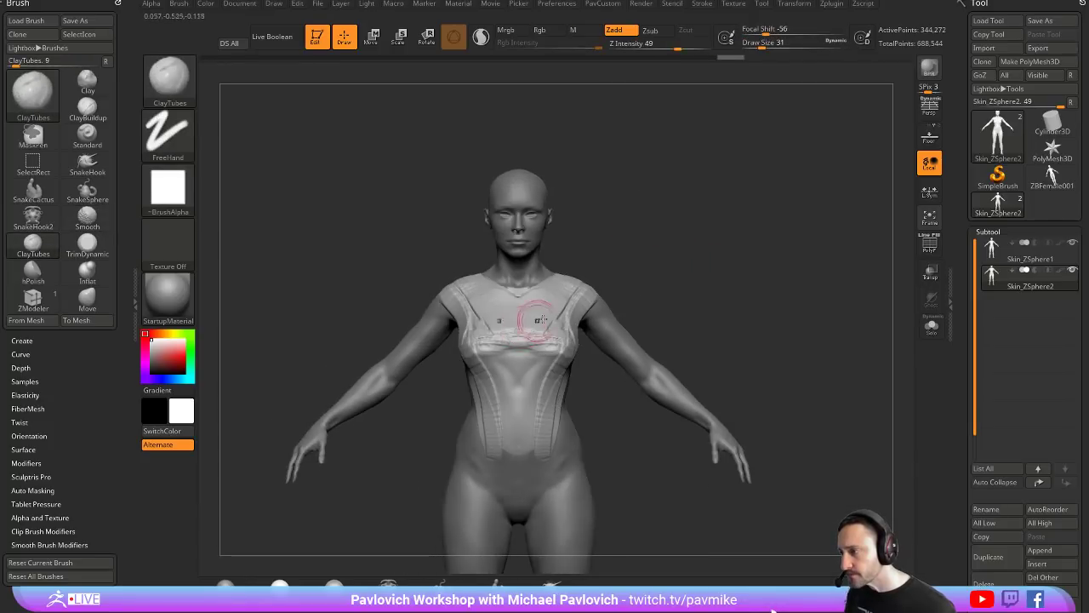
{"action": "left_click_drag", "start_coordinate": [656, 195], "coordinate": [700, 273], "text": "ctrl"}
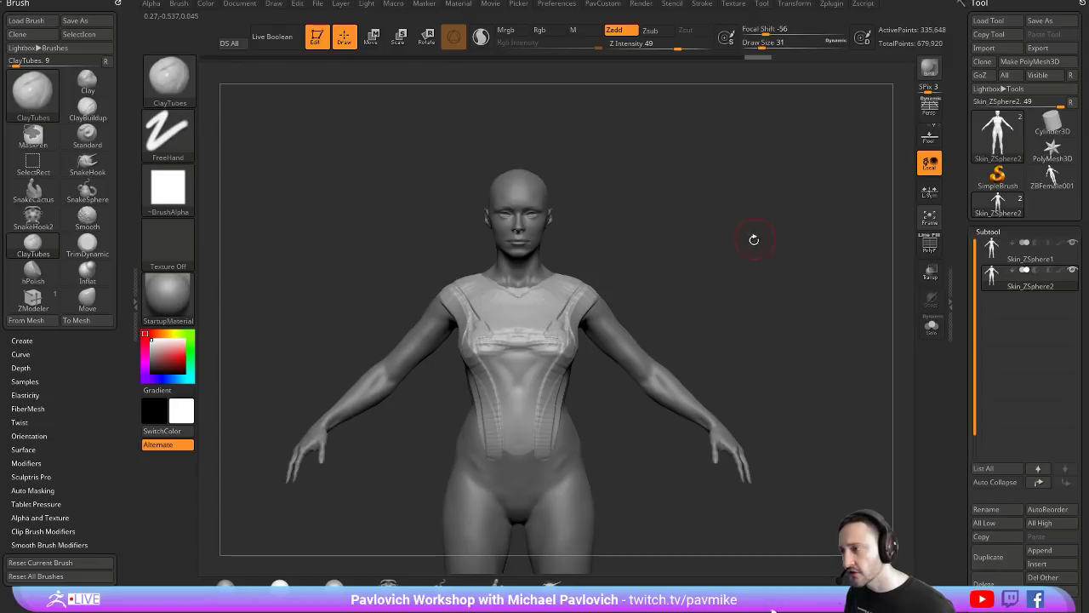
Step: Clear the canvas, draw a Cylinder3D primitive on it and enter edit mode
{"action": "left_click", "coordinate": [317, 37]}
{"action": "key", "text": "ctrl+n"}
{"action": "left_click", "coordinate": [1052, 122]}
{"action": "left_click_drag", "start_coordinate": [502, 336], "coordinate": [547, 380]}
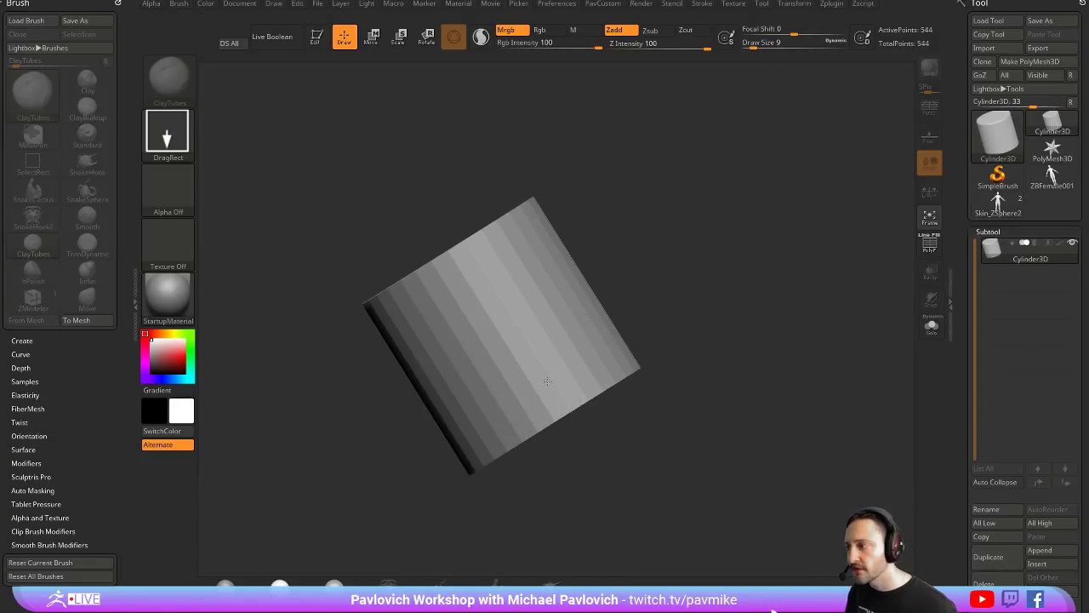
{"action": "left_click", "coordinate": [316, 36]}
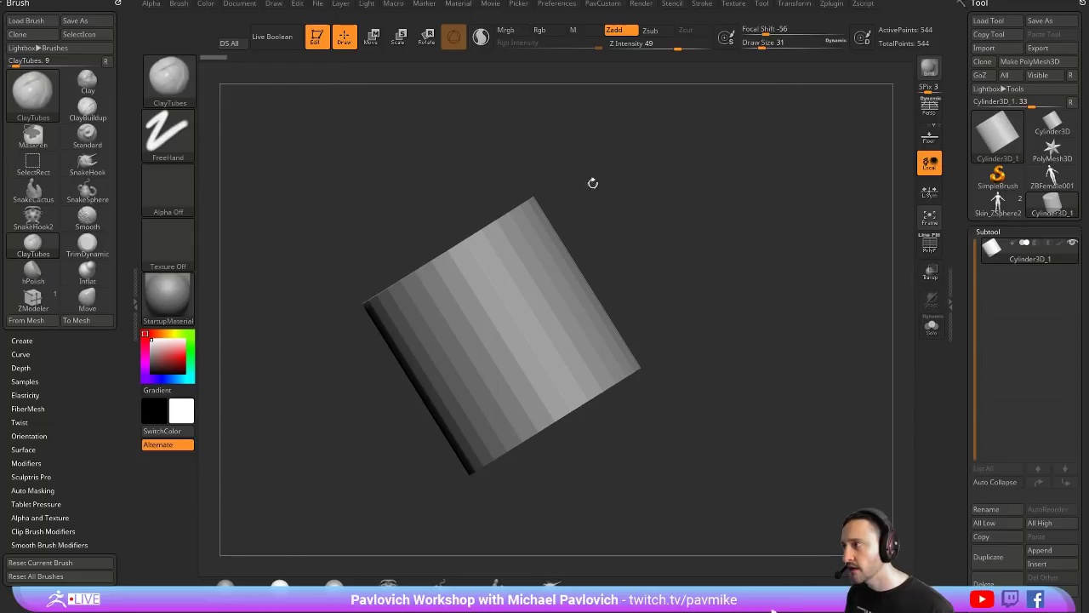
Step: Show the polyframe, and raise the cylinder's divisions and taper its top in the Initialize settings
{"action": "left_click", "coordinate": [926, 248]}
{"action": "left_click_drag", "start_coordinate": [885, 250], "coordinate": [960, 198]}
{"action": "scroll", "coordinate": [1022, 255], "scroll_direction": "down", "scroll_amount": 10}
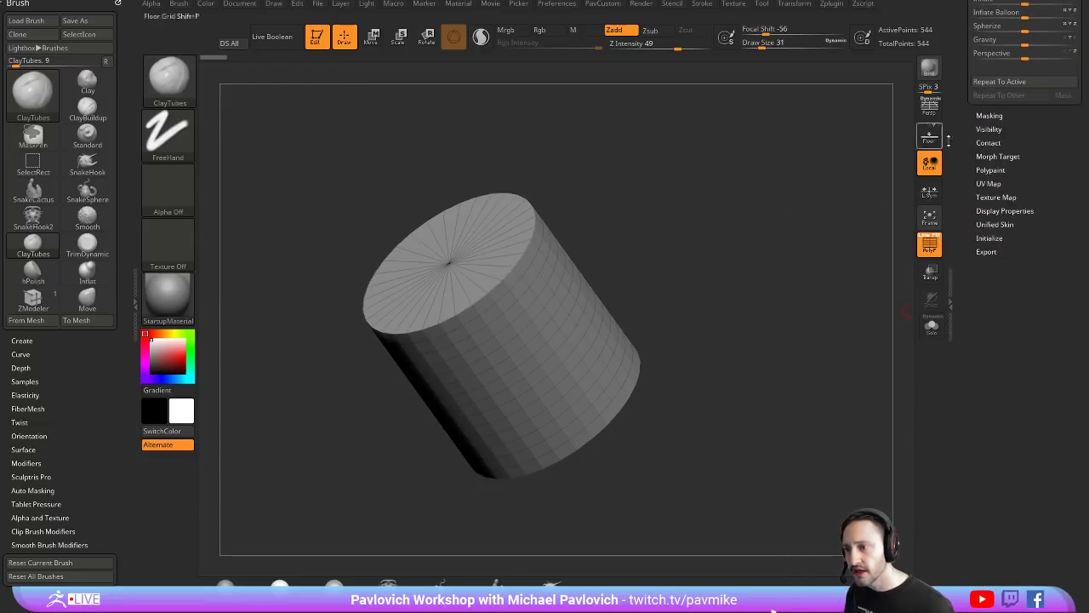
{"action": "left_click", "coordinate": [989, 238]}
{"action": "mouse_move", "coordinate": [989, 291]}
{"action": "left_mouse_down"}
{"action": "mouse_move", "coordinate": [1004, 292]}
{"action": "mouse_move", "coordinate": [977, 291]}
{"action": "left_mouse_up"}
{"action": "left_click_drag", "start_coordinate": [979, 303], "coordinate": [996, 303]}
{"action": "left_click_drag", "start_coordinate": [963, 263], "coordinate": [960, 497]}
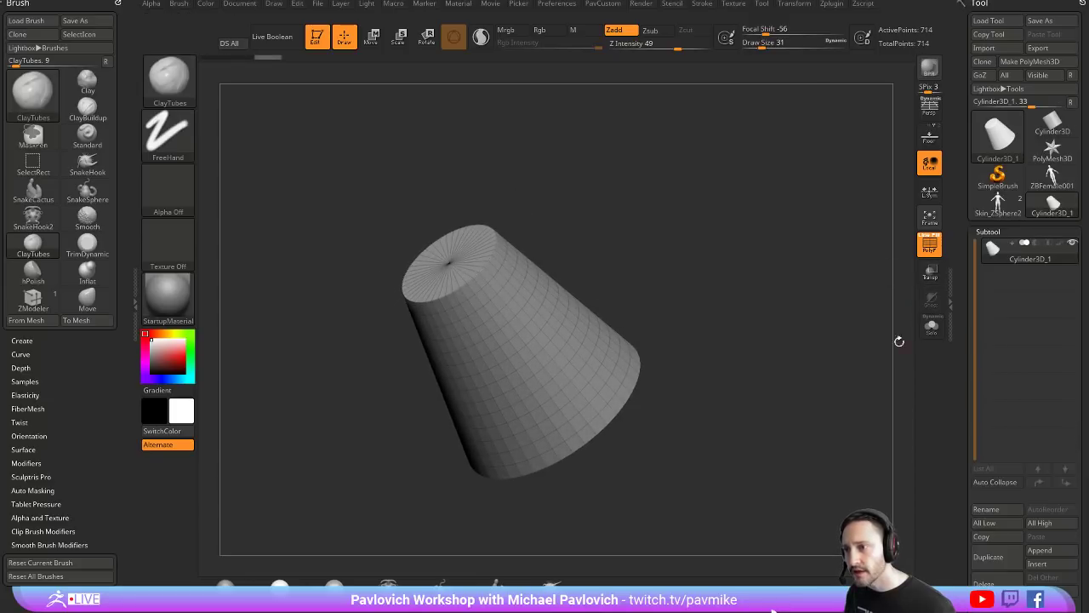
{"action": "left_click_drag", "start_coordinate": [681, 289], "coordinate": [690, 249]}
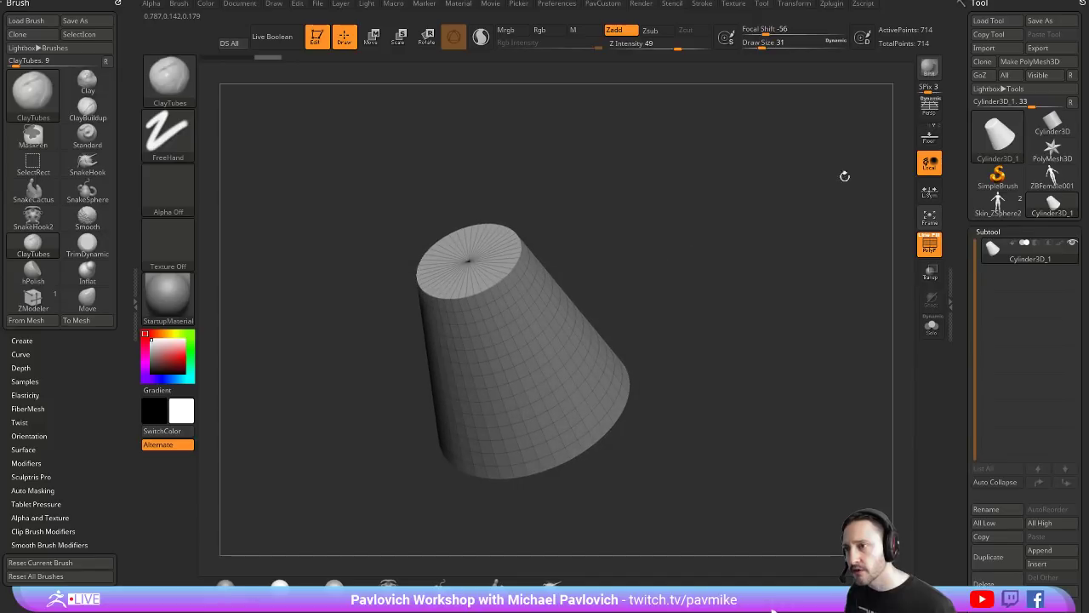
Step: Convert the tapered cylinder to a PolyMesh3D, and try a brush stroke on it and undo it
{"action": "left_click", "coordinate": [1028, 62]}
{"action": "left_click_drag", "start_coordinate": [734, 367], "coordinate": [745, 303]}
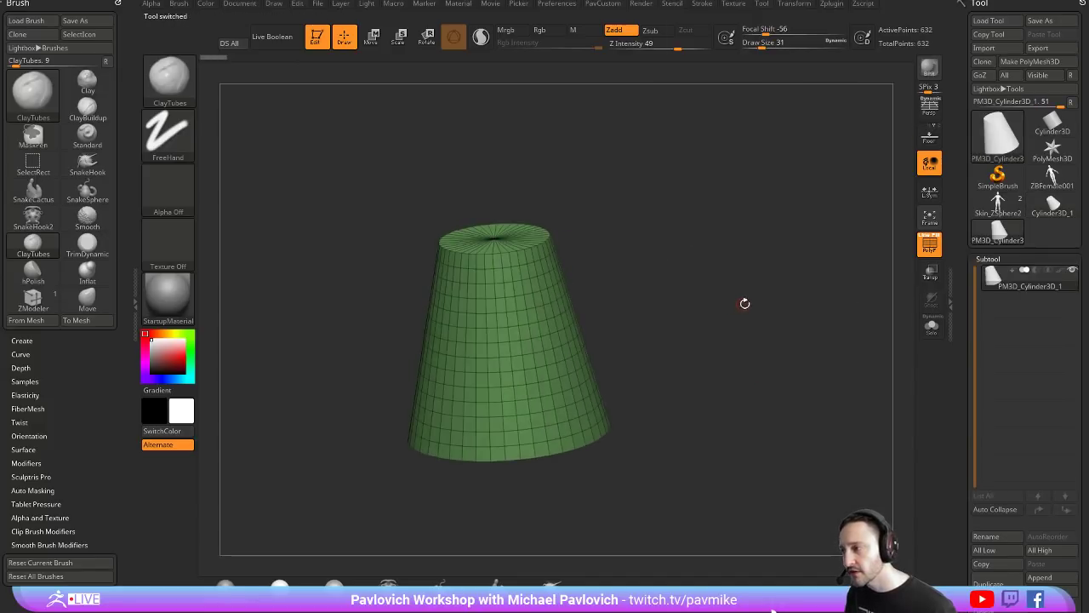
{"action": "key", "text": "s"}
{"action": "mouse_move", "coordinate": [493, 330]}
{"action": "left_mouse_down"}
{"action": "mouse_move", "coordinate": [521, 330]}
{"action": "mouse_move", "coordinate": [502, 349]}
{"action": "mouse_move", "coordinate": [540, 366]}
{"action": "left_mouse_up"}
{"action": "key", "text": "ctrl+z"}
Step: DynaMesh the tapered cylinder at resolution 128 with Blur set to 0
{"action": "left_click_drag", "start_coordinate": [981, 362], "coordinate": [950, 246], "text": "shift"}
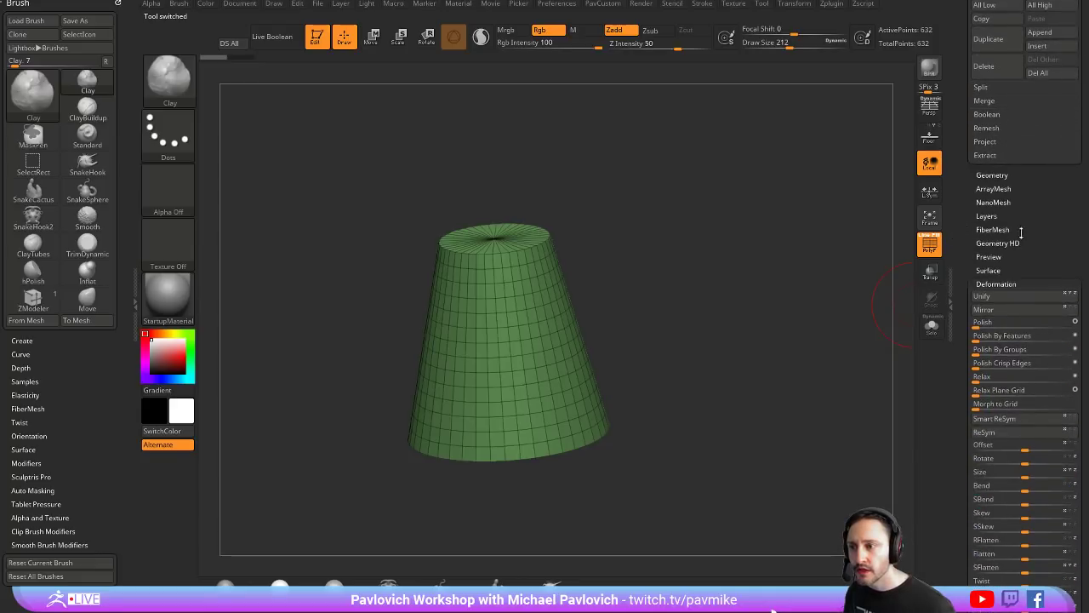
{"action": "left_click_drag", "start_coordinate": [994, 280], "coordinate": [994, 274], "text": "shift"}
{"action": "left_click", "coordinate": [992, 173]}
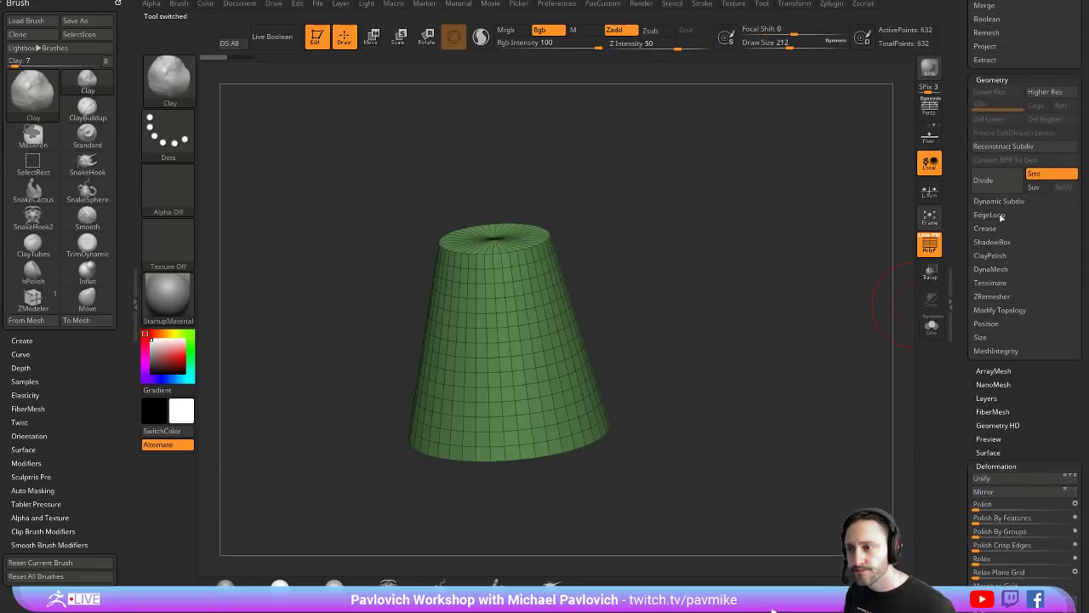
{"action": "left_click_drag", "start_coordinate": [860, 301], "coordinate": [868, 319]}
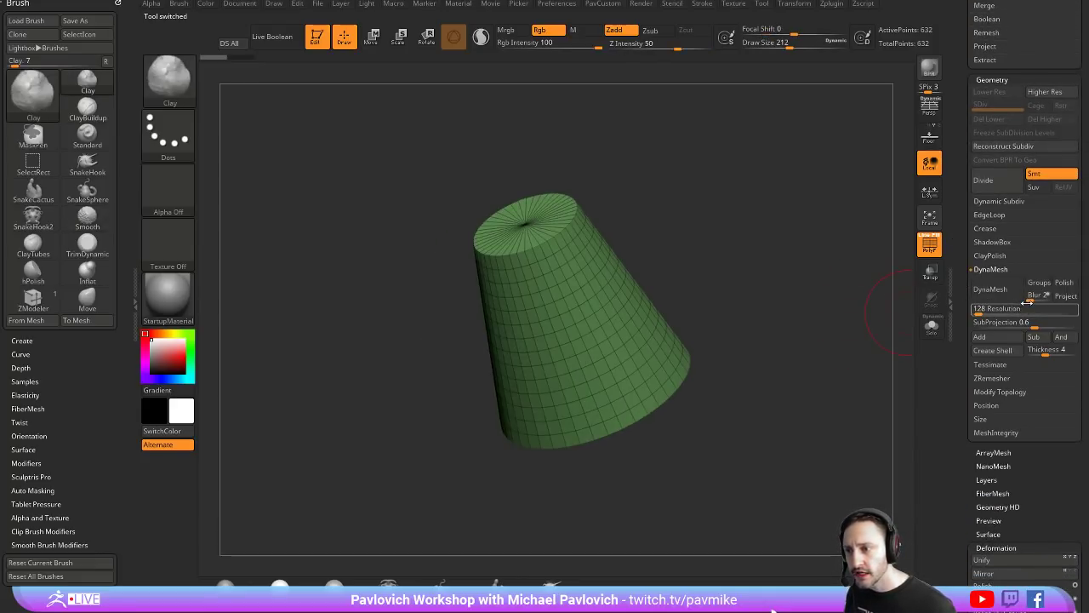
{"action": "left_click", "coordinate": [1043, 296]}
{"action": "type", "text": "0"}
{"action": "left_click_drag", "start_coordinate": [795, 315], "coordinate": [800, 311]}
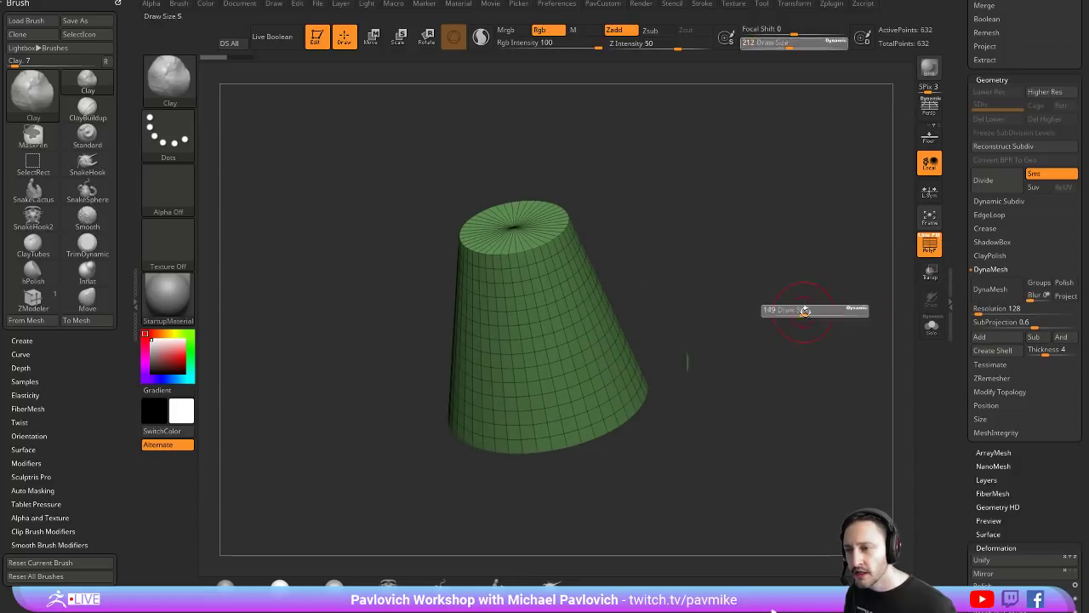
{"action": "left_click", "coordinate": [990, 290]}
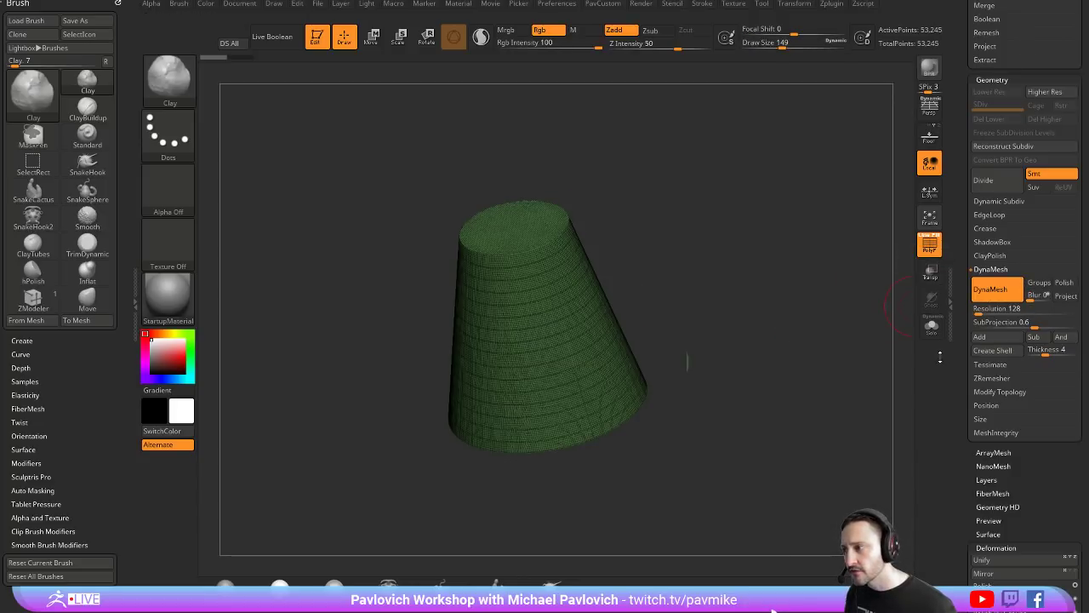
{"action": "mouse_move", "coordinate": [729, 268]}
{"action": "left_mouse_down"}
{"action": "mouse_move", "coordinate": [792, 290]}
{"action": "mouse_move", "coordinate": [766, 293]}
{"action": "mouse_move", "coordinate": [732, 257]}
{"action": "left_mouse_up"}
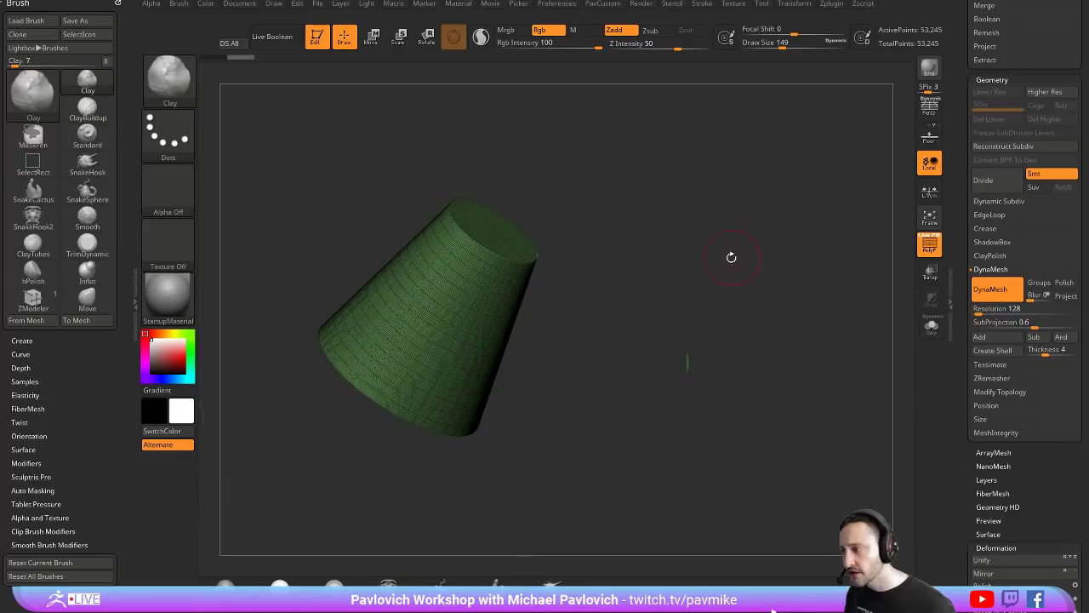
Step: Pull a long spike out of the cylinder's top rim with the Move brush
{"action": "key", "text": "b"}
{"action": "key", "text": "m"}
{"action": "key", "text": "v"}
{"action": "mouse_move", "coordinate": [523, 256]}
{"action": "left_mouse_down"}
{"action": "mouse_move", "coordinate": [764, 233]}
{"action": "mouse_move", "coordinate": [714, 291]}
{"action": "left_mouse_up"}
Step: Build up the stretched spike with a Clay brush stroke along its length at draw size 136
{"action": "key", "text": "b"}
{"action": "key", "text": "c"}
{"action": "key", "text": "l"}
{"action": "left_click_drag", "start_coordinate": [758, 243], "coordinate": [758, 281], "text": "alt"}
{"action": "key", "text": "s"}
{"action": "left_click_drag", "start_coordinate": [623, 268], "coordinate": [532, 249]}
{"action": "mouse_move", "coordinate": [754, 254]}
{"action": "left_mouse_down"}
{"action": "mouse_move", "coordinate": [639, 258]}
{"action": "mouse_move", "coordinate": [719, 255]}
{"action": "left_mouse_up"}
Step: Hide the polyframe and smooth the stretched spike
{"action": "key", "text": "shift+f"}
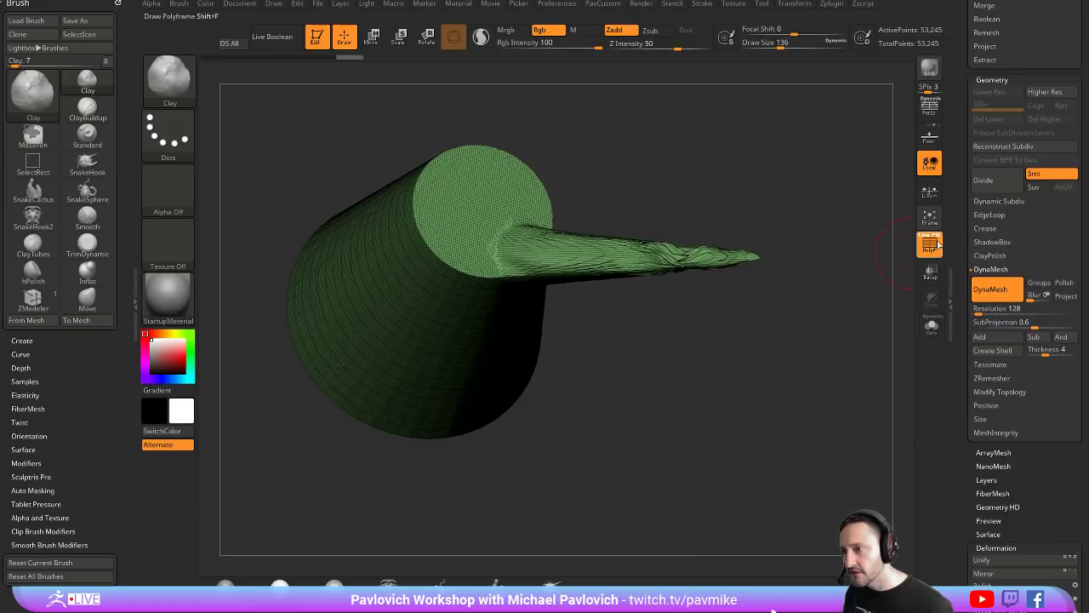
{"action": "left_click_drag", "start_coordinate": [847, 292], "coordinate": [829, 221]}
{"action": "mouse_move", "coordinate": [656, 267]}
{"action": "left_mouse_down", "text": "shift"}
{"action": "mouse_move", "coordinate": [695, 256]}
{"action": "mouse_move", "coordinate": [611, 276]}
{"action": "left_mouse_up", "text": "shift"}
{"action": "left_click_drag", "start_coordinate": [778, 229], "coordinate": [759, 262]}
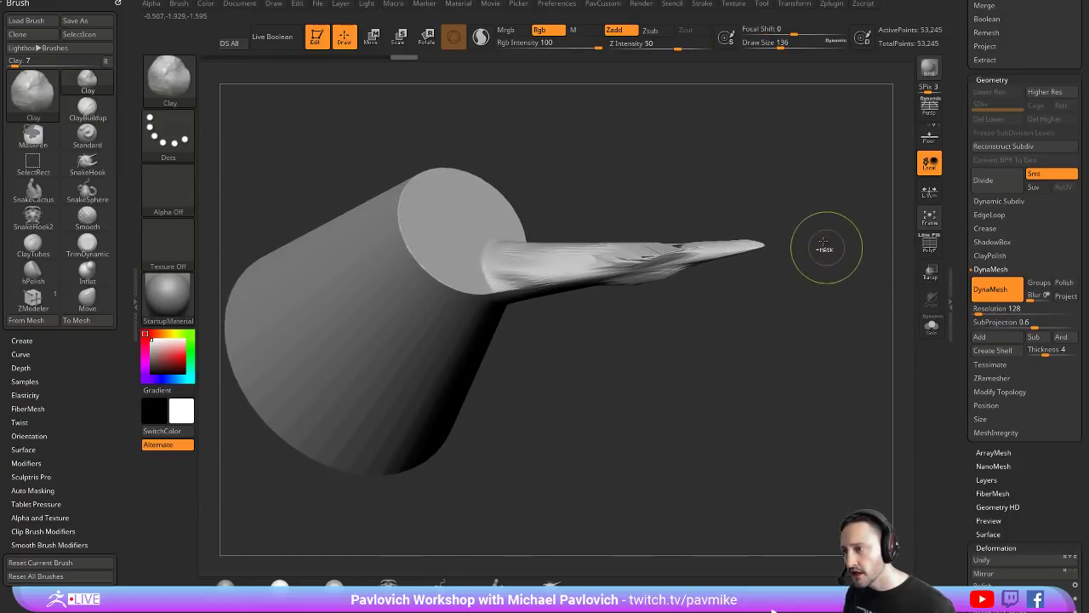
Step: Re-DynaMesh the spiked cylinder, smooth the spike further and show the polyframe again
{"action": "left_click_drag", "start_coordinate": [820, 214], "coordinate": [868, 314], "text": "ctrl"}
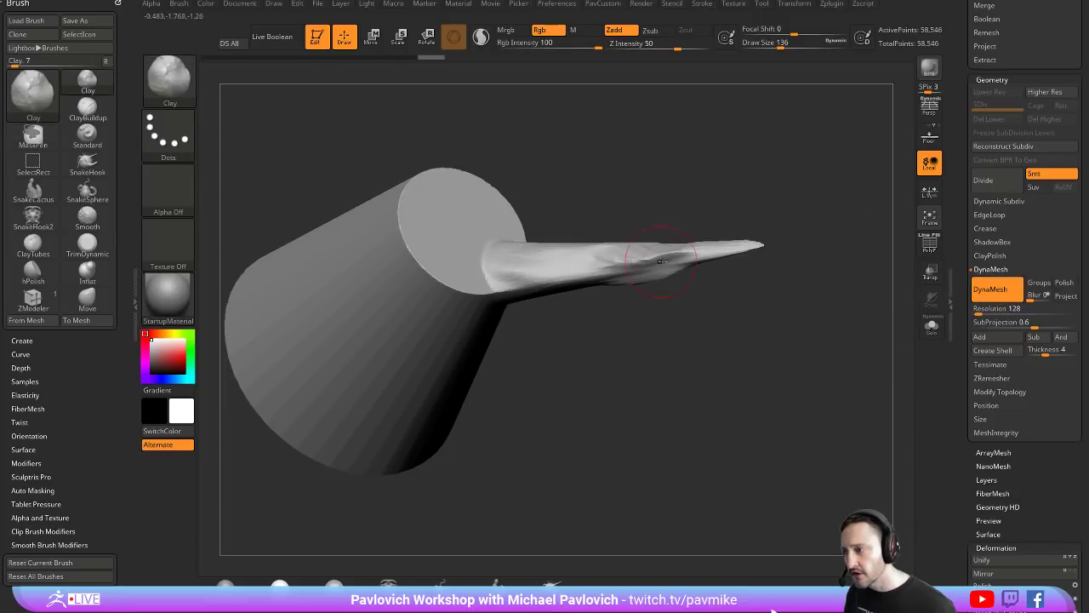
{"action": "left_click_drag", "start_coordinate": [730, 245], "coordinate": [654, 267], "text": "shift"}
{"action": "left_click", "coordinate": [929, 244]}
{"action": "mouse_move", "coordinate": [851, 256]}
{"action": "left_mouse_down"}
{"action": "mouse_move", "coordinate": [705, 298]}
{"action": "mouse_move", "coordinate": [776, 197]}
{"action": "mouse_move", "coordinate": [711, 219]}
{"action": "mouse_move", "coordinate": [809, 227]}
{"action": "mouse_move", "coordinate": [839, 346]}
{"action": "mouse_move", "coordinate": [792, 297]}
{"action": "mouse_move", "coordinate": [797, 267]}
{"action": "mouse_move", "coordinate": [739, 329]}
{"action": "left_mouse_up"}
{"action": "key", "text": "shift"}
{"action": "left_click_drag", "start_coordinate": [956, 217], "coordinate": [958, 424]}
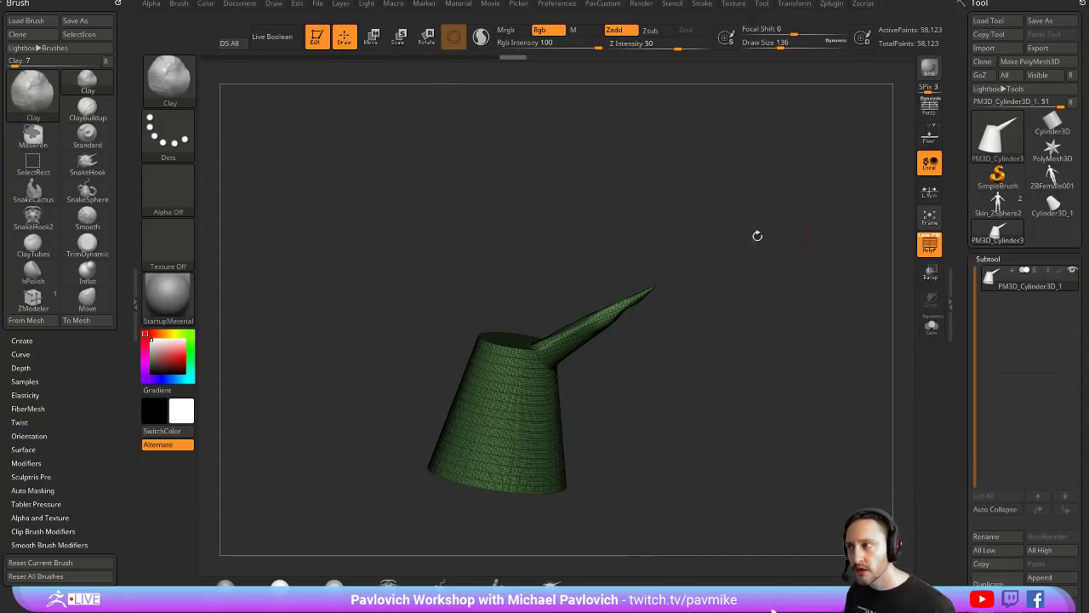
{"action": "left_click_drag", "start_coordinate": [541, 108], "coordinate": [500, 117], "text": "alt"}
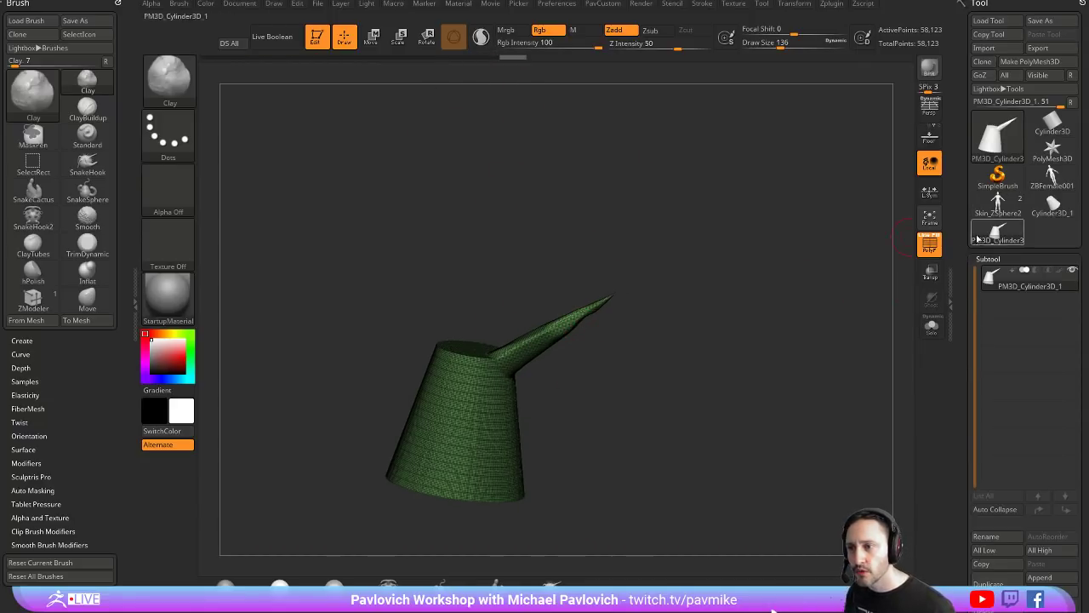
Step: Switch back to the Skin_ZSphere2 body tool, hide the polyframe and select the Standard brush with draw size 39
{"action": "left_click", "coordinate": [998, 204]}
{"action": "left_click_drag", "start_coordinate": [695, 296], "coordinate": [838, 289], "text": "alt"}
{"action": "left_click", "coordinate": [926, 244]}
{"action": "mouse_move", "coordinate": [751, 261]}
{"action": "left_mouse_down"}
{"action": "mouse_move", "coordinate": [700, 272]}
{"action": "mouse_move", "coordinate": [692, 287]}
{"action": "left_mouse_up"}
{"action": "key", "text": "b"}
{"action": "key", "text": "s"}
{"action": "key", "text": "t"}
{"action": "key", "text": "s"}
{"action": "key", "text": "s"}
{"action": "mouse_move", "coordinate": [692, 286]}
{"action": "left_mouse_down"}
{"action": "mouse_move", "coordinate": [738, 289]}
{"action": "mouse_move", "coordinate": [695, 234]}
{"action": "left_mouse_up"}
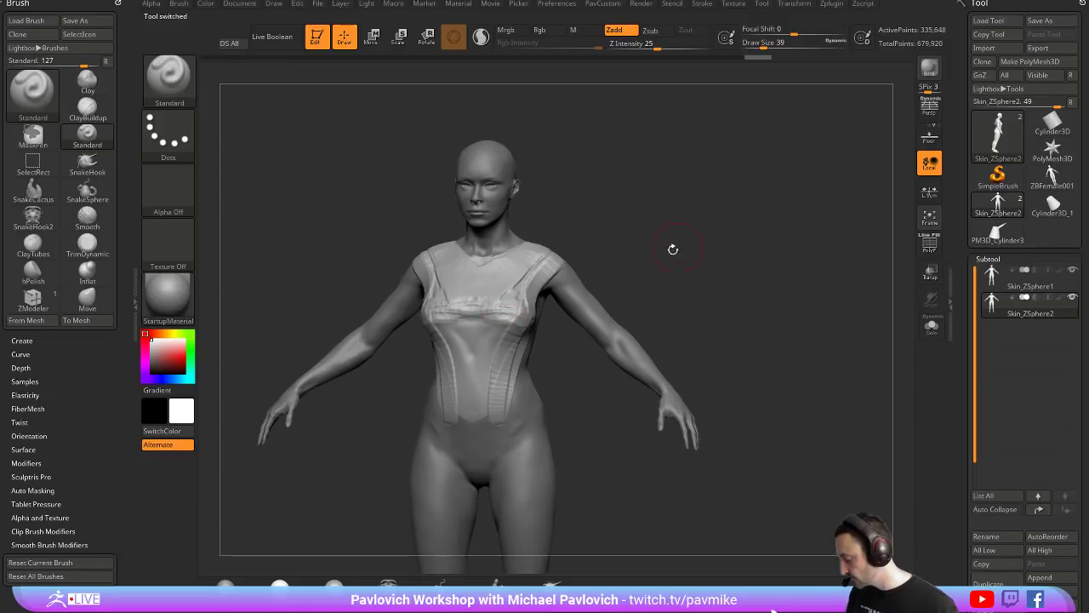
Step: Add a symmetrical ClayTubes stroke to the abdomen between the side strips
{"action": "key", "text": "b"}
{"action": "key", "text": "c"}
{"action": "key", "text": "t"}
{"action": "mouse_move", "coordinate": [471, 365]}
{"action": "left_mouse_down"}
{"action": "mouse_move", "coordinate": [467, 421]}
{"action": "mouse_move", "coordinate": [498, 328]}
{"action": "left_mouse_up"}
{"action": "mouse_move", "coordinate": [673, 256]}
{"action": "left_mouse_down"}
{"action": "mouse_move", "coordinate": [652, 260]}
{"action": "mouse_move", "coordinate": [681, 264]}
{"action": "left_mouse_up"}
Step: Select the Standard brush and re-DynaMesh the body
{"action": "key", "text": "b"}
{"action": "key", "text": "s"}
{"action": "key", "text": "t"}
{"action": "left_click_drag", "start_coordinate": [616, 199], "coordinate": [657, 285], "text": "ctrl"}
{"action": "left_click_drag", "start_coordinate": [552, 210], "coordinate": [509, 264], "text": "alt"}
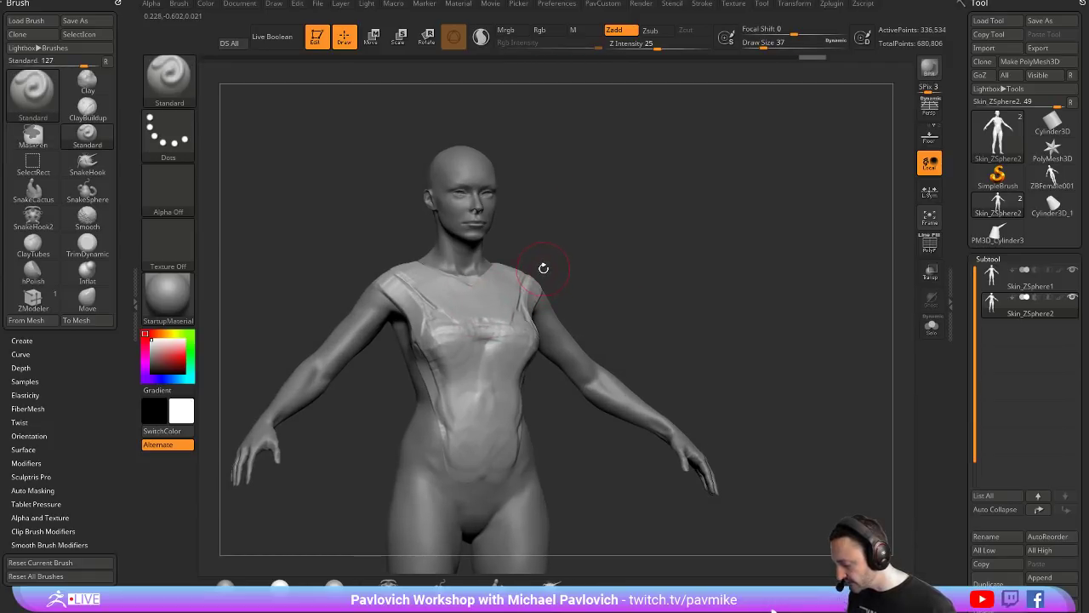
Step: Browse the LightBox brush library and open the surface alpha folder containing the HS and HS2 brushes
{"action": "key", "text": "comma"}
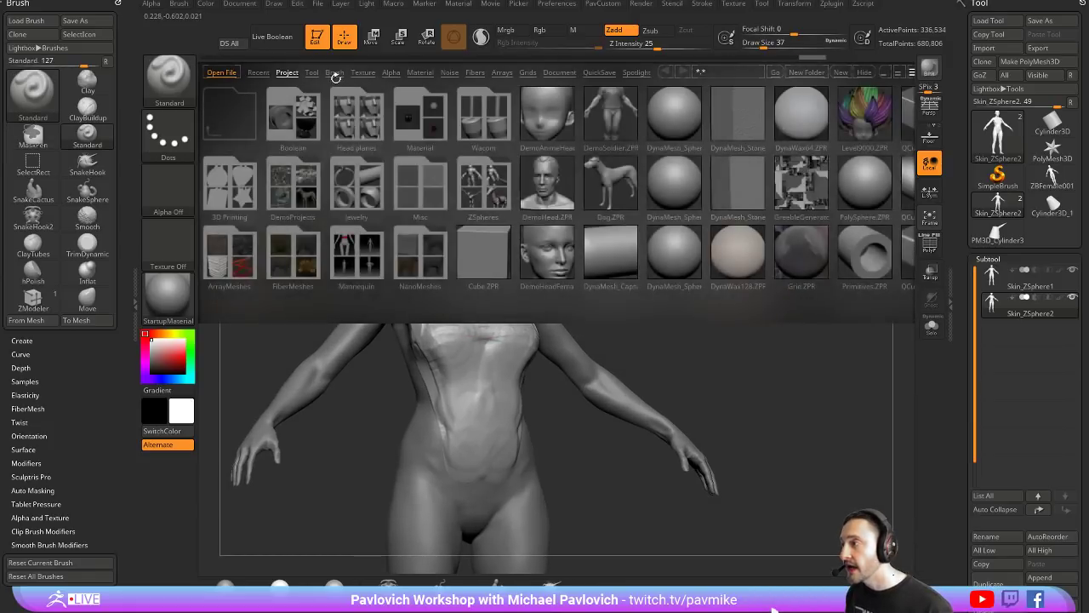
{"action": "left_click", "coordinate": [335, 72]}
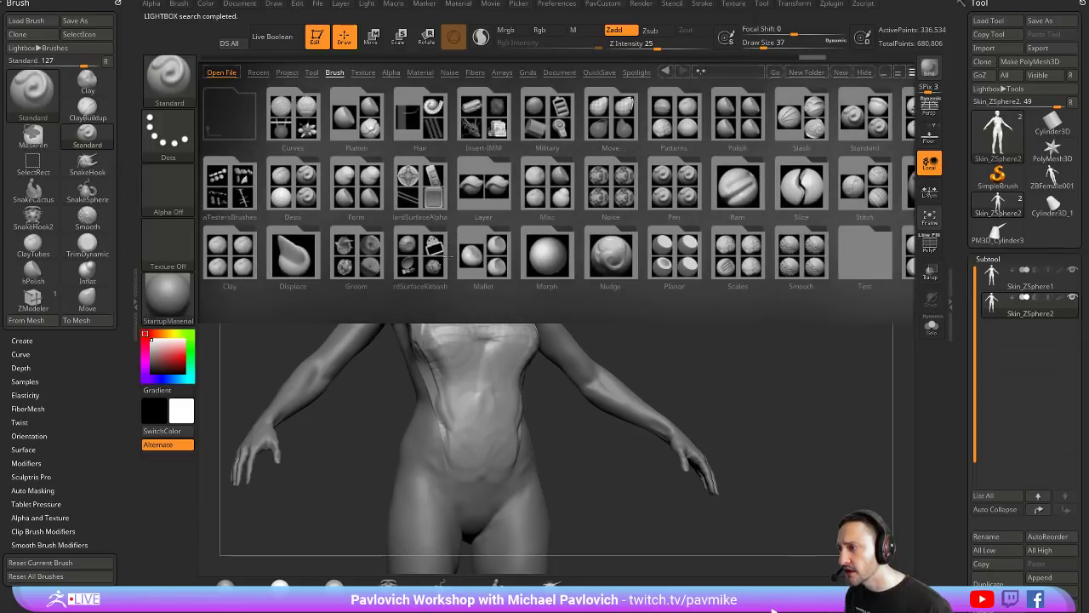
{"action": "left_click", "coordinate": [420, 198]}
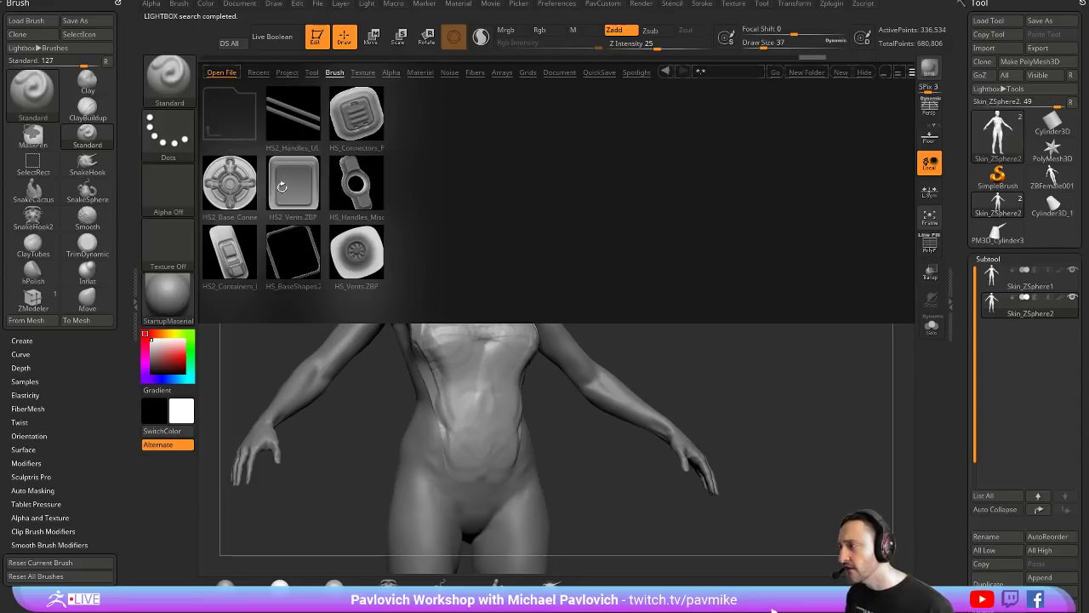
Step: Load the HS2_Vents brush from the open surface alpha folder
{"action": "double_click", "coordinate": [283, 187]}
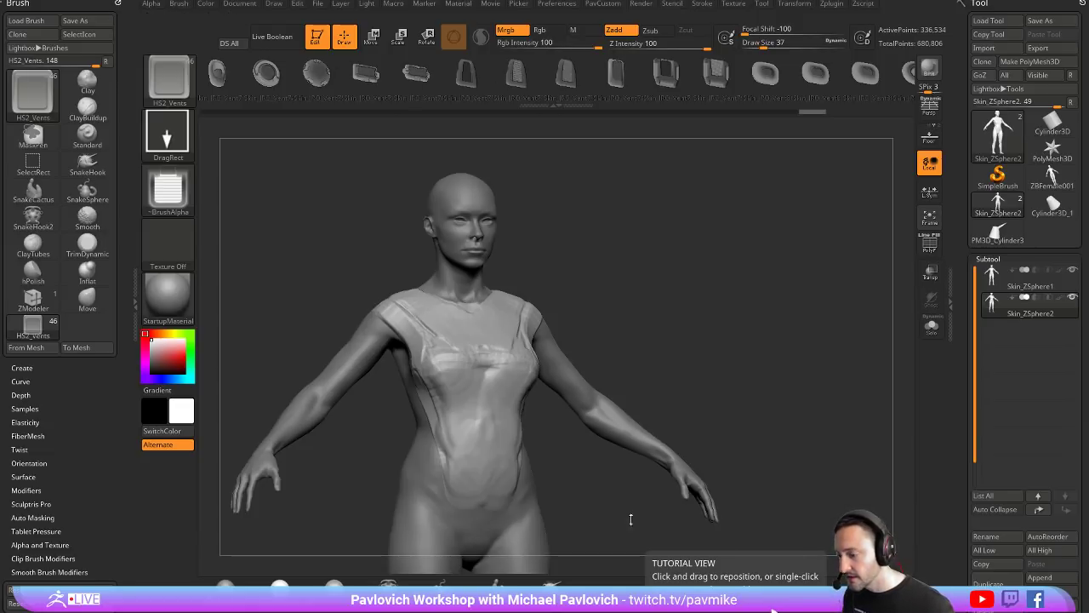
Step: Switch to the web browser and open the "ZB4 R8 What's New" playlist from the YouTube channel's playlists page
{"action": "left_click_drag", "start_coordinate": [773, 609], "coordinate": [809, 61]}
{"action": "scroll", "coordinate": [560, 489], "scroll_direction": "up", "scroll_amount": 4}
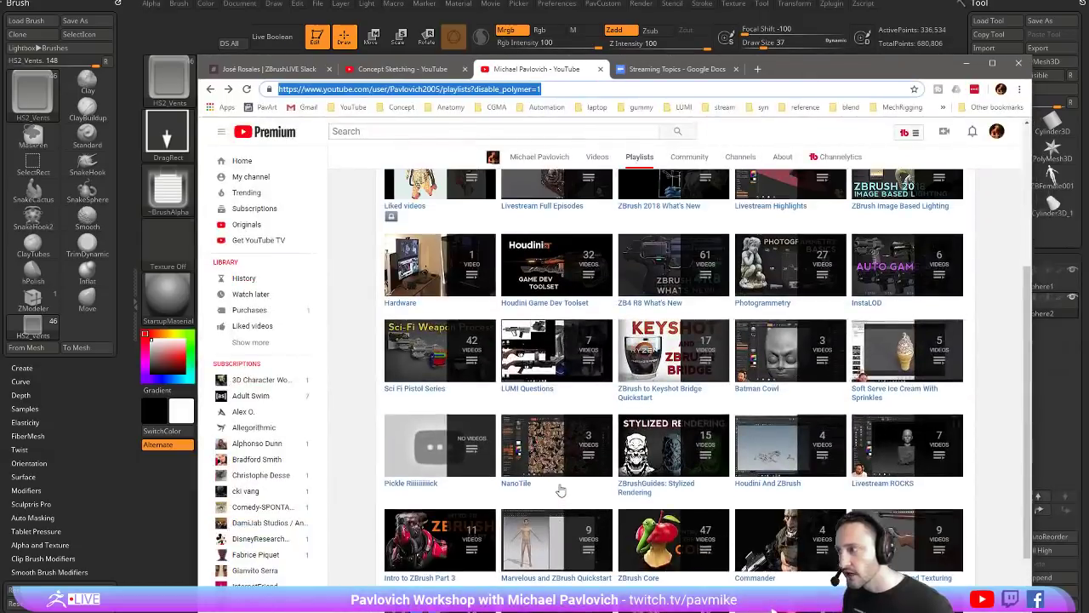
{"action": "scroll", "coordinate": [586, 494], "scroll_direction": "down", "scroll_amount": 1}
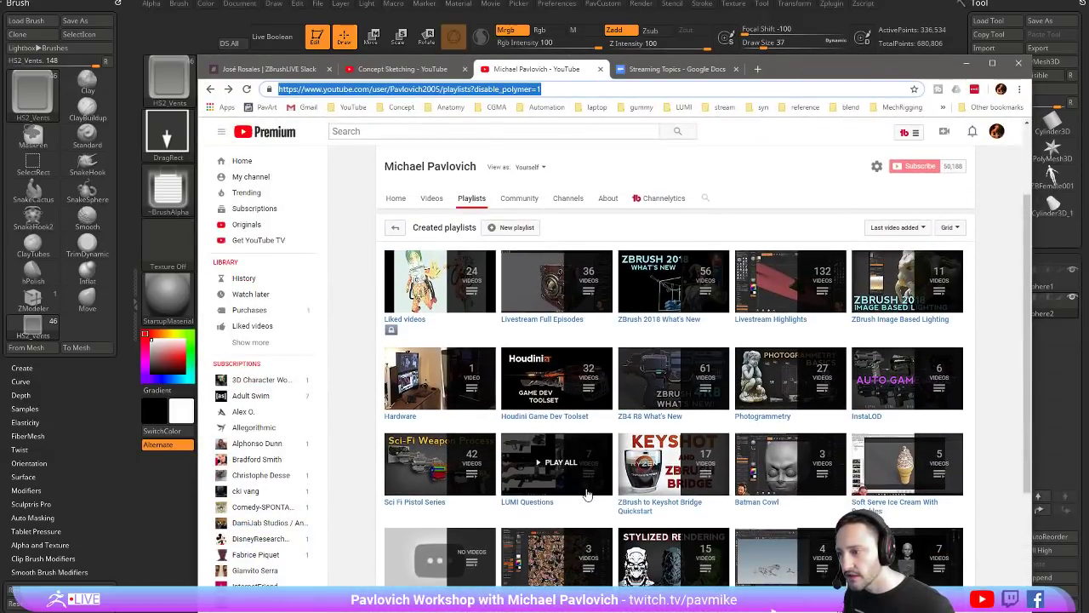
{"action": "scroll", "coordinate": [596, 489], "scroll_direction": "down", "scroll_amount": 1}
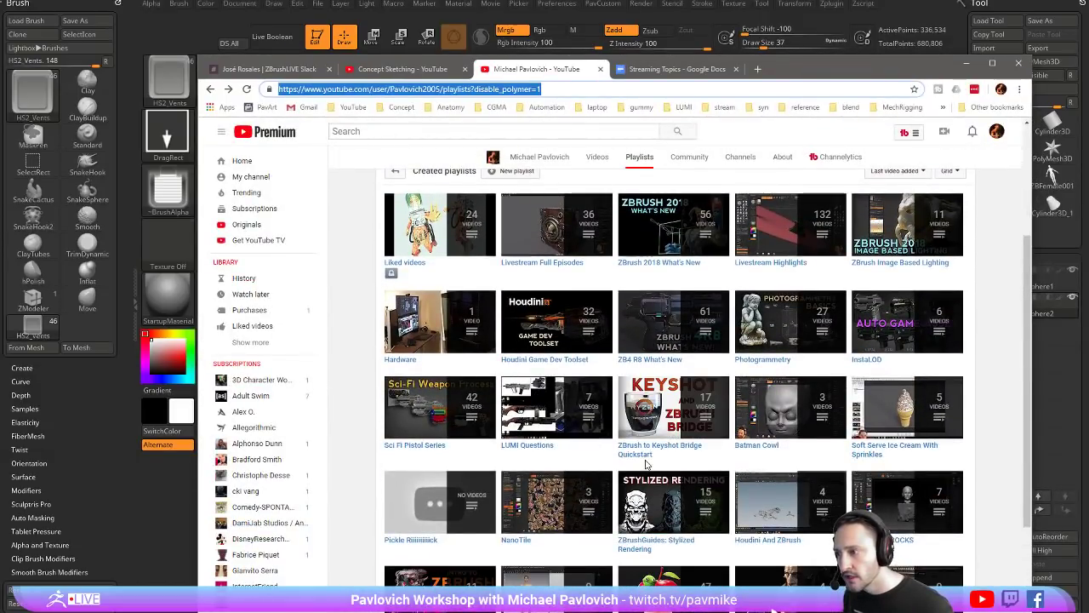
{"action": "scroll", "coordinate": [647, 464], "scroll_direction": "up", "scroll_amount": 2}
{"action": "left_click", "coordinate": [643, 474]}
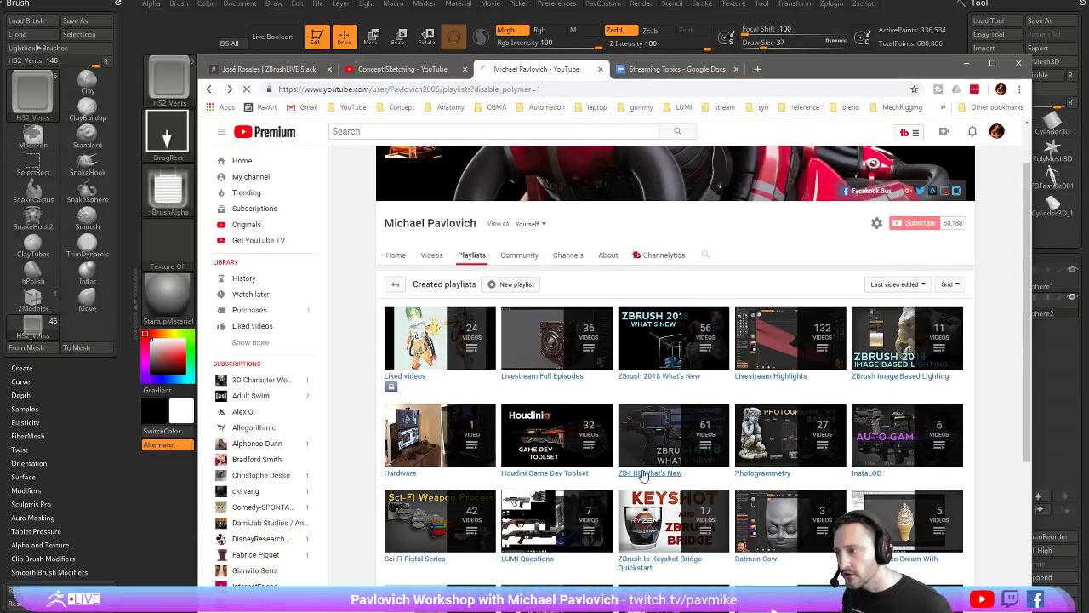
{"action": "left_click_drag", "start_coordinate": [792, 74], "coordinate": [797, 10]}
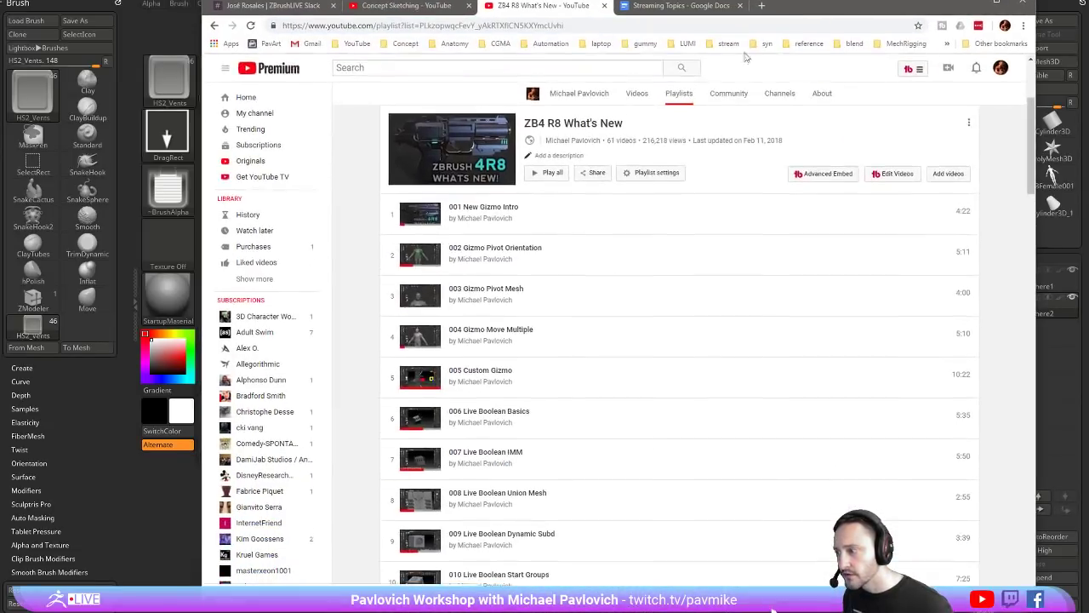
Step: Look through the playlist's alpha brush and hard surface VDM videos, select the playlist's address, and return to ZBrush
{"action": "scroll", "coordinate": [577, 369], "scroll_direction": "down", "scroll_amount": 3}
{"action": "scroll", "coordinate": [577, 372], "scroll_direction": "down", "scroll_amount": 10}
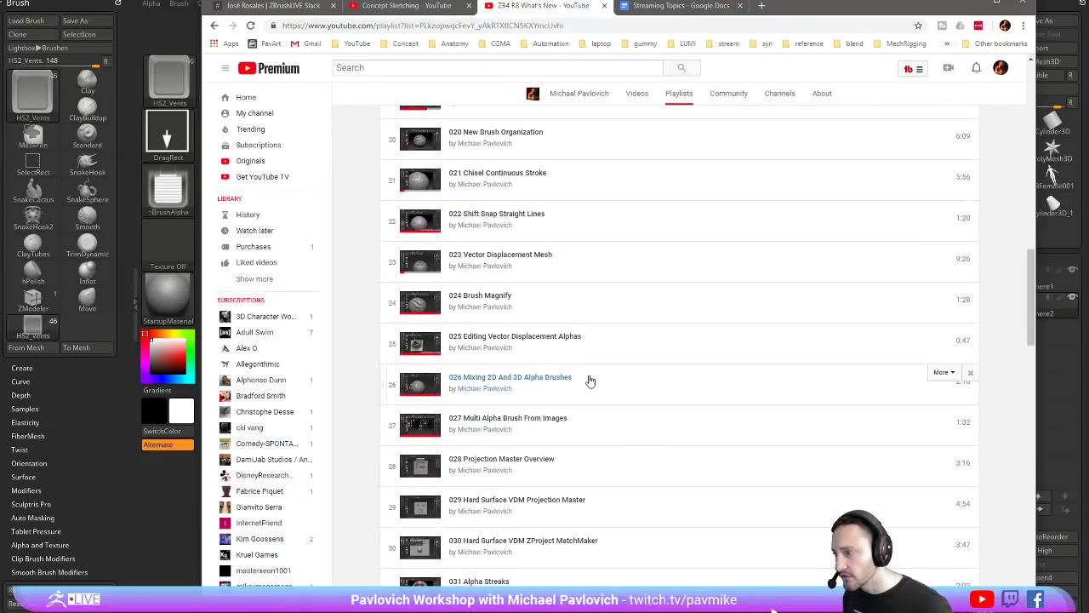
{"action": "scroll", "coordinate": [589, 380], "scroll_direction": "down", "scroll_amount": 2}
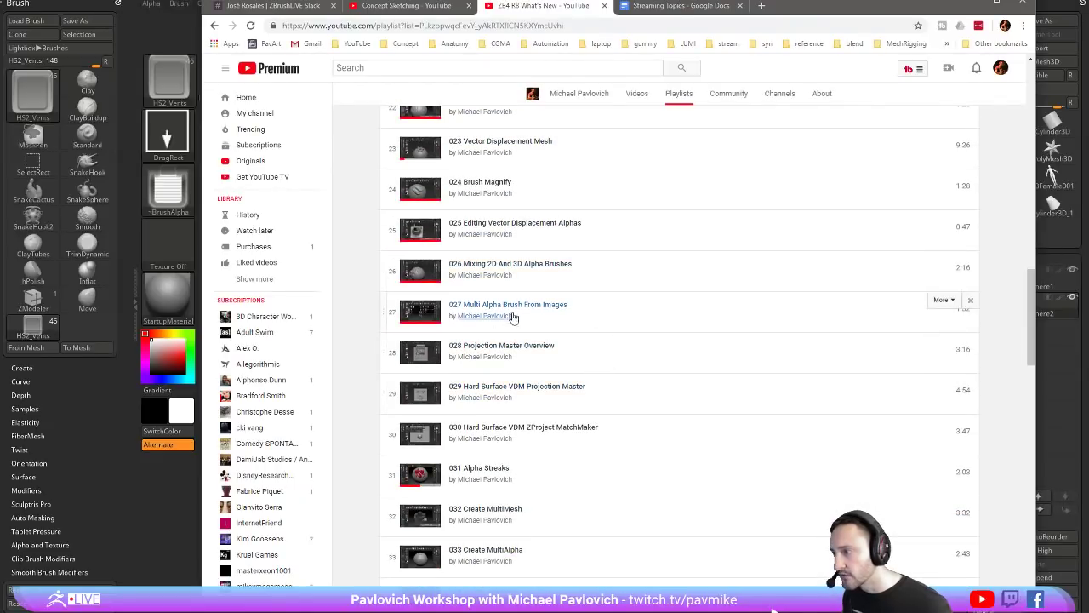
{"action": "left_click", "coordinate": [574, 25]}
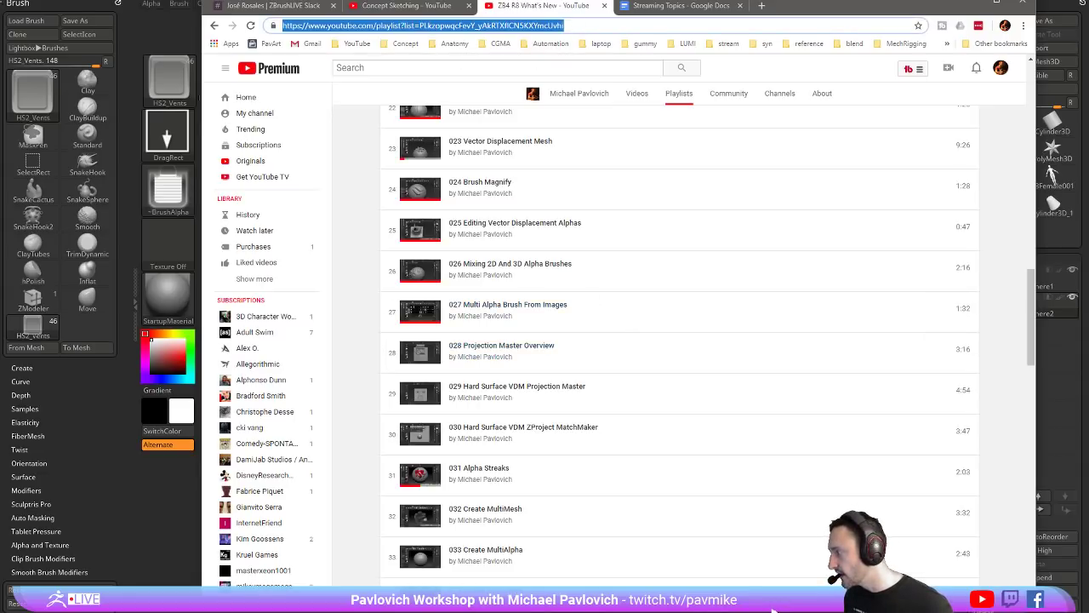
{"action": "left_click", "coordinate": [774, 610]}
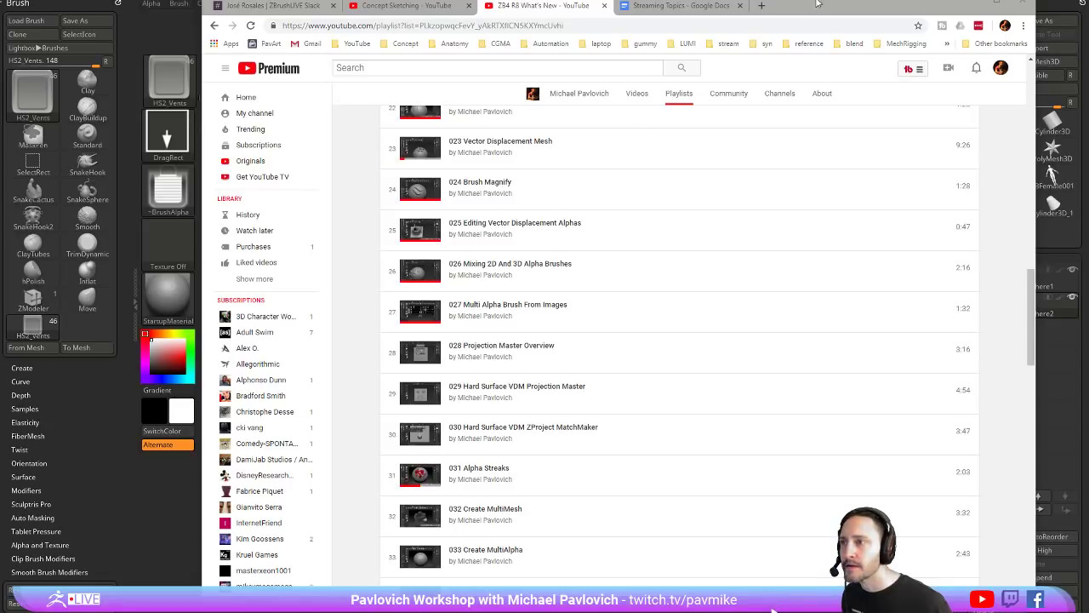
{"action": "left_click", "coordinate": [961, 2]}
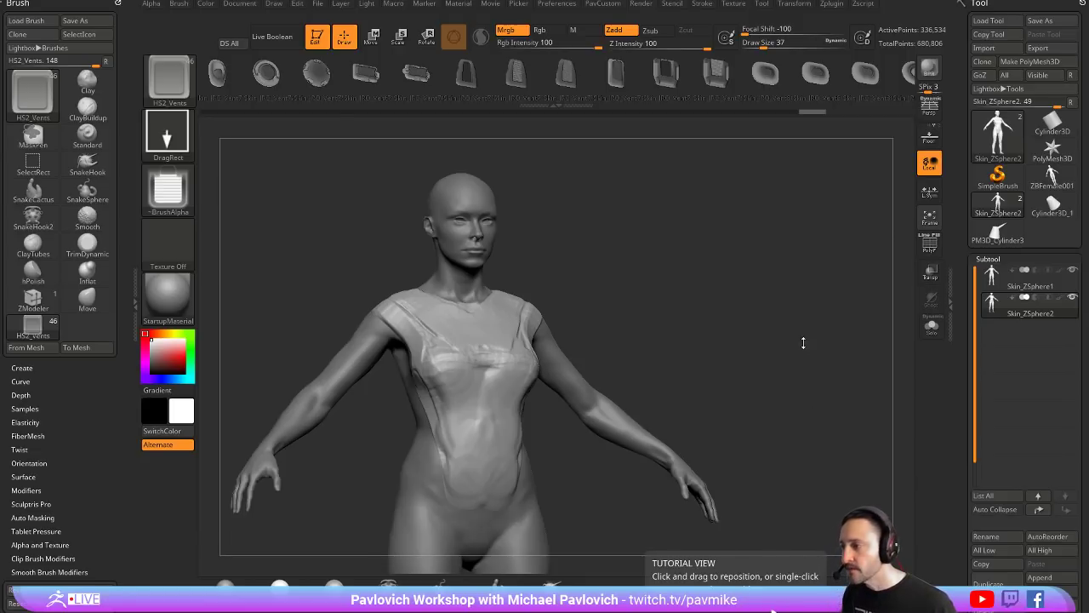
Step: Try stamping a symmetrical HS2_Vents alpha on the chest from the front at full intensity, undoing the stamp
{"action": "left_click_drag", "start_coordinate": [544, 192], "coordinate": [481, 198]}
{"action": "left_click_drag", "start_coordinate": [513, 332], "coordinate": [525, 365]}
{"action": "left_click_drag", "start_coordinate": [644, 263], "coordinate": [627, 280], "text": "shift"}
{"action": "key", "text": "ctrl+z"}
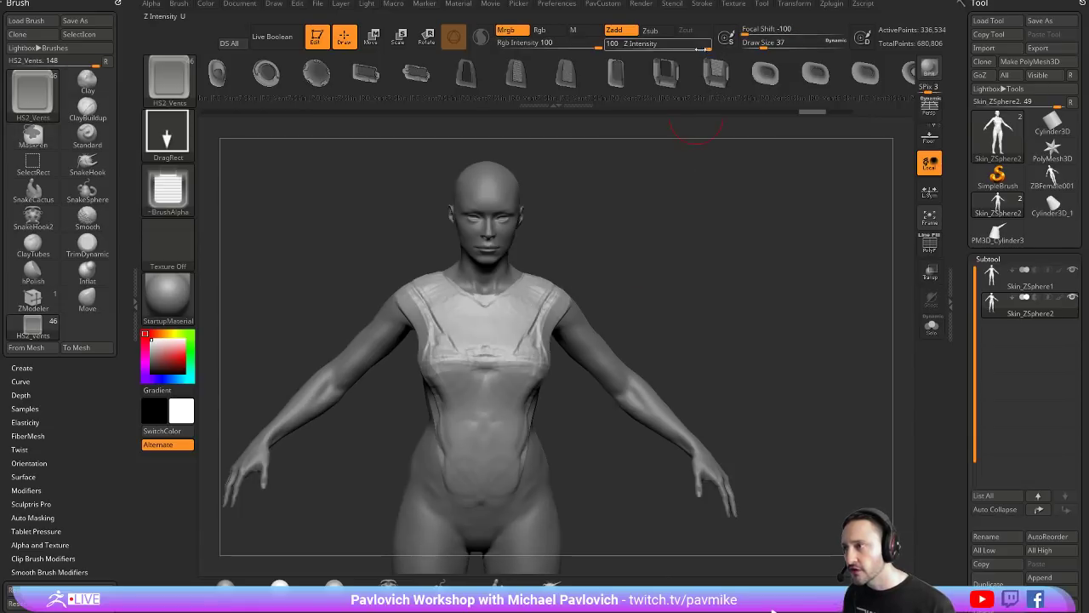
Step: Set Z Intensity to 48 and try raised and recessed vent stamps on both sides of the chest, undoing each one
{"action": "left_click_drag", "start_coordinate": [701, 48], "coordinate": [677, 48]}
{"action": "left_click_drag", "start_coordinate": [515, 313], "coordinate": [524, 344]}
{"action": "mouse_move", "coordinate": [630, 213]}
{"action": "left_mouse_down"}
{"action": "mouse_move", "coordinate": [647, 240]}
{"action": "mouse_move", "coordinate": [644, 218]}
{"action": "left_mouse_up"}
{"action": "key", "text": "ctrl+z"}
{"action": "left_click_drag", "start_coordinate": [524, 339], "coordinate": [532, 365], "text": "alt"}
{"action": "left_click_drag", "start_coordinate": [657, 238], "coordinate": [606, 262]}
{"action": "key", "text": "ctrl+z"}
{"action": "left_click_drag", "start_coordinate": [529, 351], "coordinate": [546, 383]}
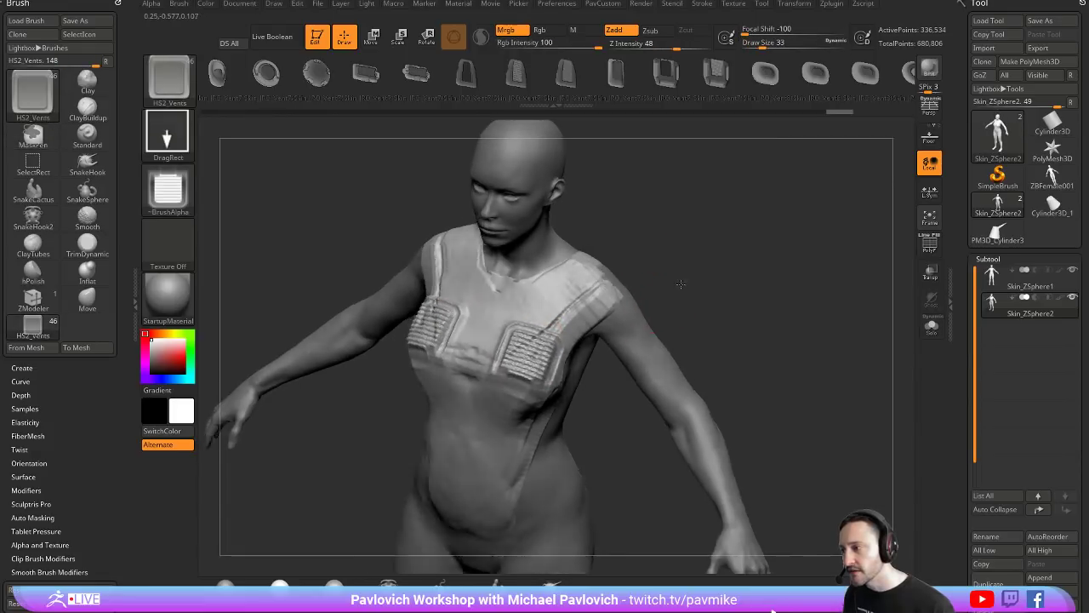
{"action": "mouse_move", "coordinate": [681, 284]}
{"action": "left_mouse_down"}
{"action": "mouse_move", "coordinate": [713, 255]}
{"action": "mouse_move", "coordinate": [723, 278]}
{"action": "mouse_move", "coordinate": [700, 229]}
{"action": "left_mouse_up"}
{"action": "key", "text": "ctrl+z"}
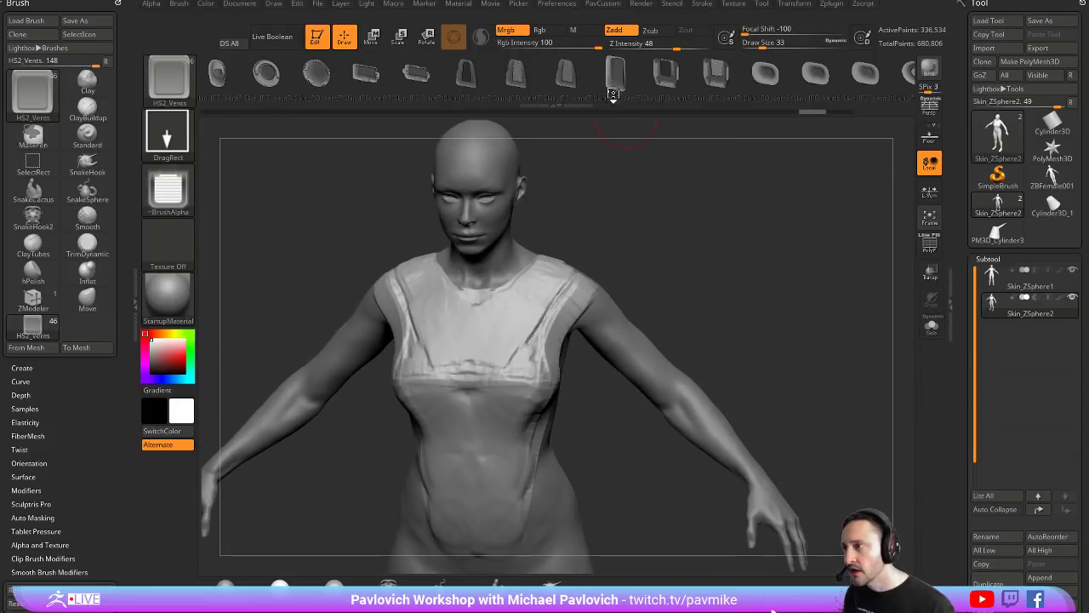
Step: Choose the tall narrow vent alpha and try stamping it symmetrically on the abdomen, undoing each stamp
{"action": "left_click", "coordinate": [614, 88]}
{"action": "left_click_drag", "start_coordinate": [494, 441], "coordinate": [502, 481]}
{"action": "right_click_drag", "start_coordinate": [502, 477], "coordinate": [502, 340], "text": "alt"}
{"action": "key", "text": "ctrl+z"}
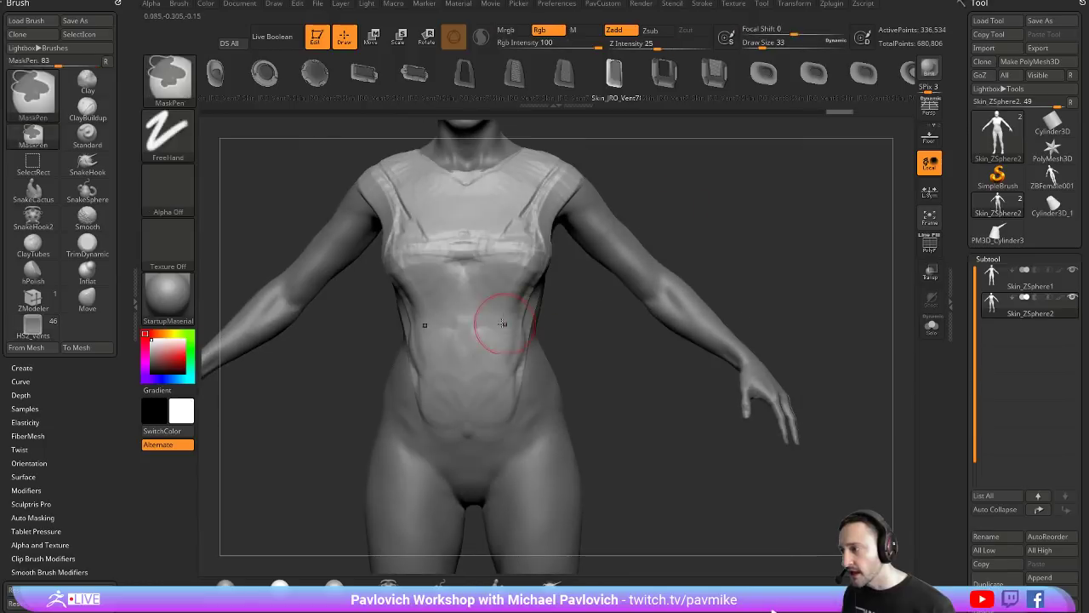
{"action": "left_click_drag", "start_coordinate": [503, 324], "coordinate": [515, 353]}
{"action": "left_click_drag", "start_coordinate": [732, 235], "coordinate": [638, 199]}
{"action": "key", "text": "ctrl+z"}
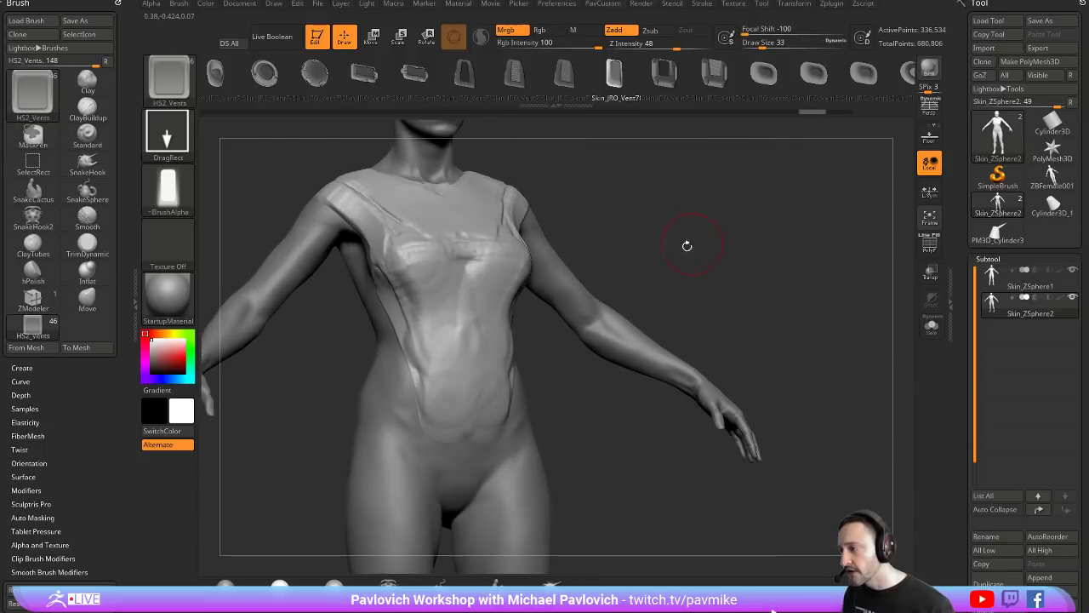
Step: Smooth the centre of the torso just below the bust and select the hPolish brush
{"action": "key", "text": "shift"}
{"action": "mouse_move", "coordinate": [461, 266]}
{"action": "left_mouse_down", "text": "shift"}
{"action": "mouse_move", "coordinate": [475, 259]}
{"action": "mouse_move", "coordinate": [459, 292]}
{"action": "left_mouse_up", "text": "shift"}
{"action": "key", "text": "b"}
{"action": "key", "text": "h"}
{"action": "key", "text": "p"}
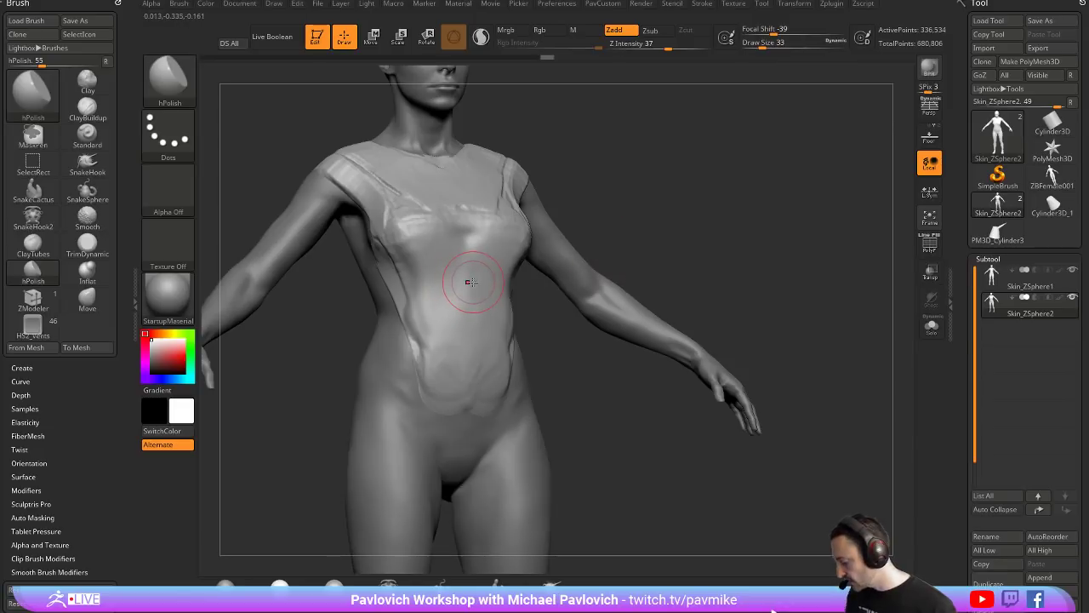
Step: Show the sculpting brushes beginning with H, reselect hPolish, and bring up the full brush list again
{"action": "key", "text": "b"}
{"action": "key", "text": "b"}
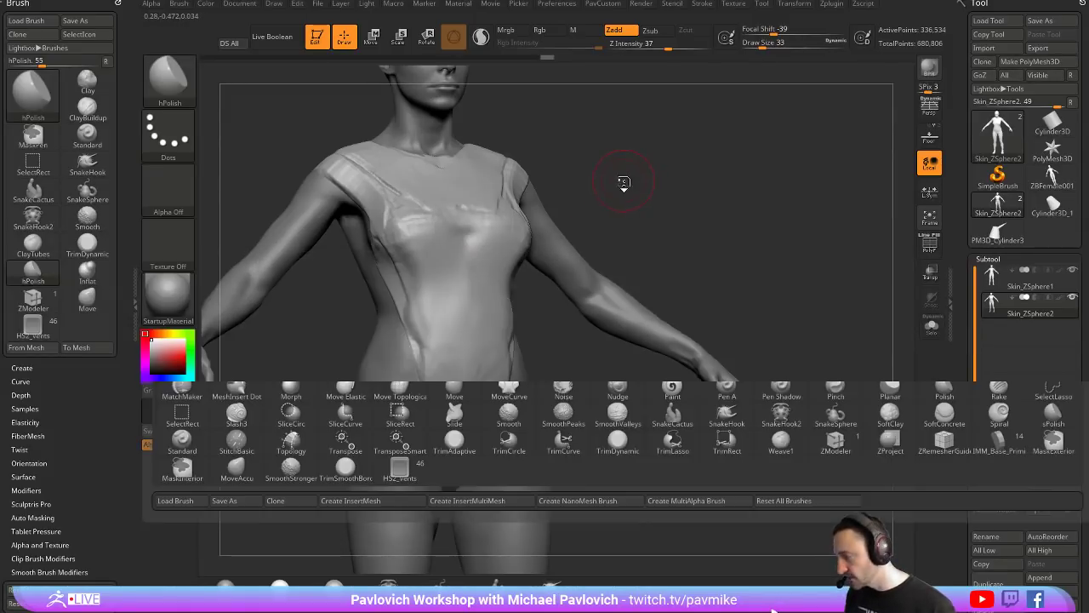
{"action": "key", "text": "h"}
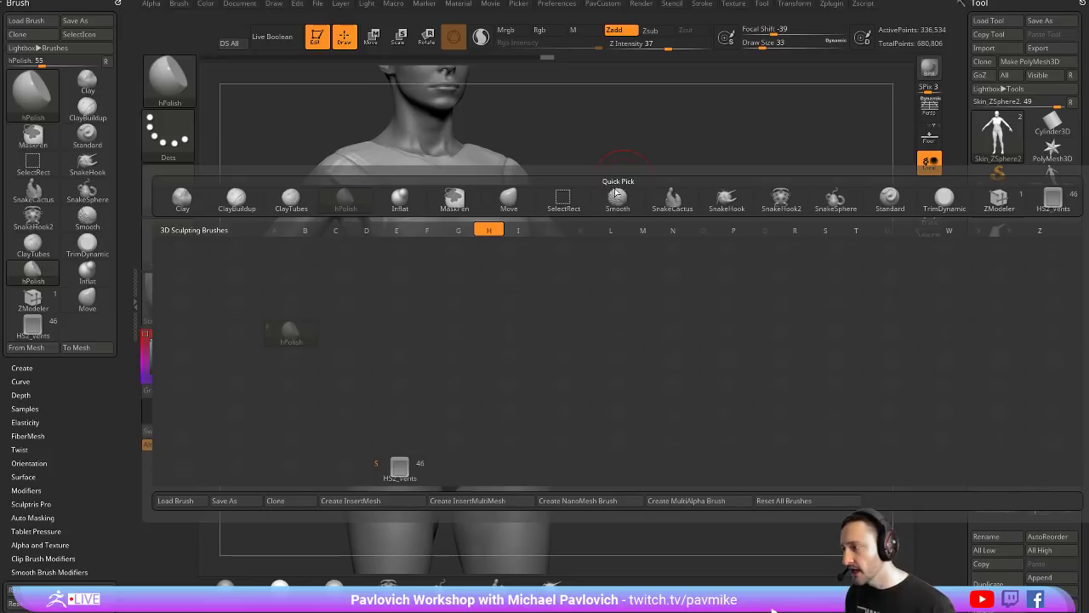
{"action": "left_click", "coordinate": [275, 332]}
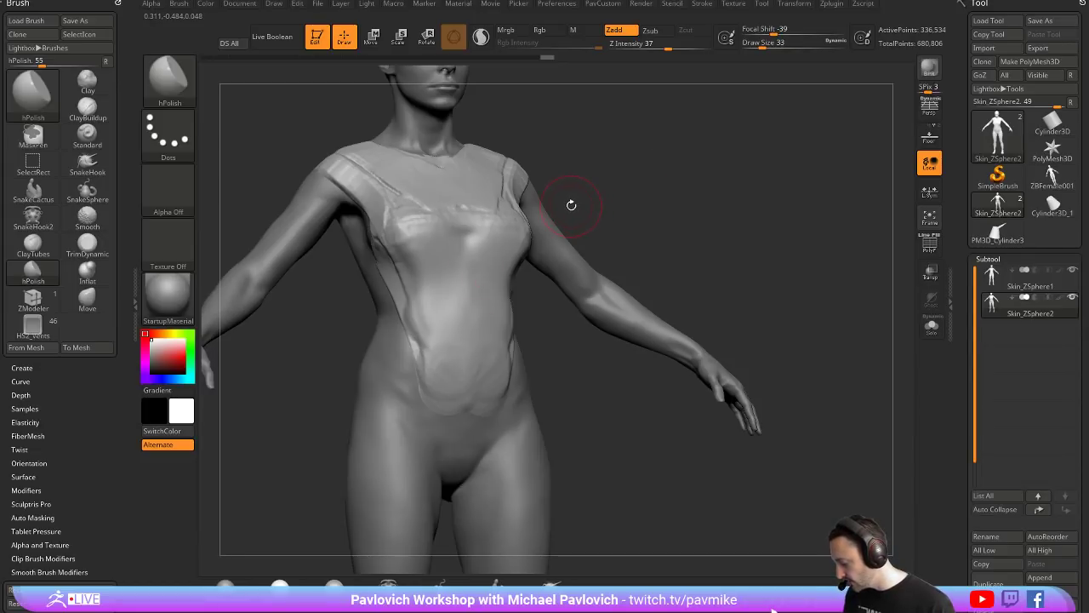
{"action": "key", "text": "b"}
{"action": "key", "text": "h"}
{"action": "key", "text": "p"}
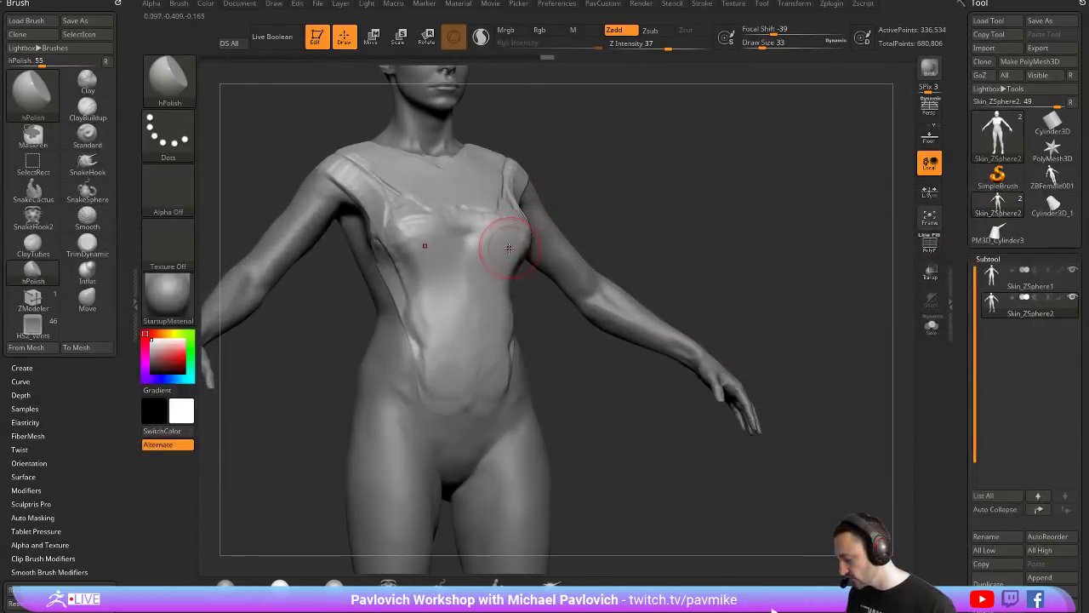
{"action": "key", "text": "b"}
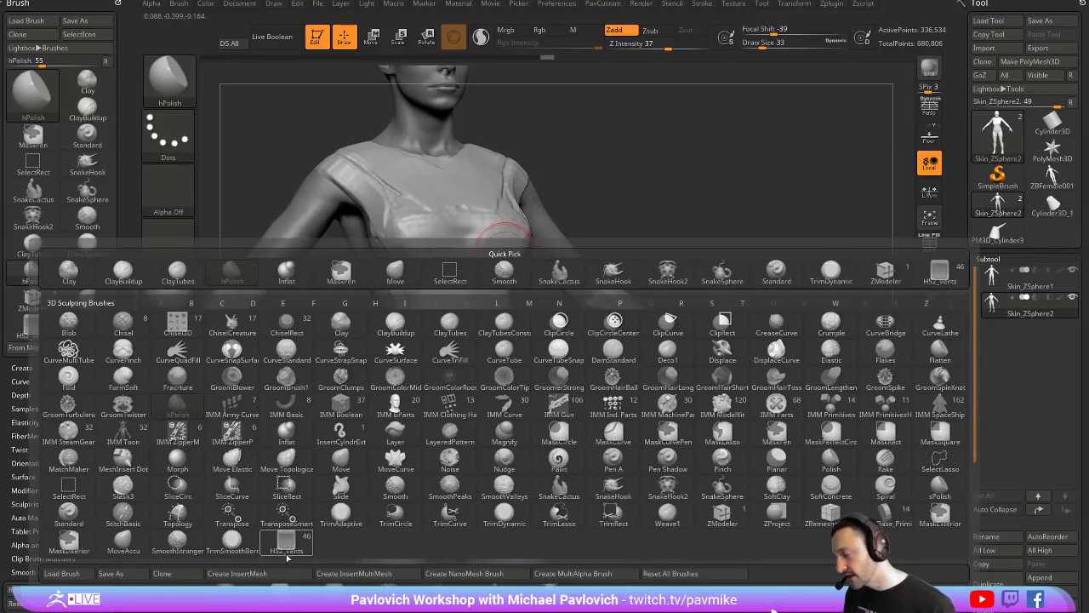
Step: Set the hPolish draw size to 62 and flatten the torso from below the bust down to the abdomen
{"action": "left_click_drag", "start_coordinate": [626, 180], "coordinate": [561, 189]}
{"action": "key", "text": "s"}
{"action": "left_click_drag", "start_coordinate": [461, 259], "coordinate": [464, 259]}
{"action": "left_click_drag", "start_coordinate": [464, 255], "coordinate": [432, 238]}
{"action": "mouse_move", "coordinate": [637, 142]}
{"action": "left_mouse_down", "text": "alt"}
{"action": "mouse_move", "coordinate": [627, 179]}
{"action": "mouse_move", "coordinate": [667, 192]}
{"action": "mouse_move", "coordinate": [596, 213]}
{"action": "left_mouse_up", "text": "alt"}
{"action": "key", "text": "ctrl+z"}
{"action": "left_click_drag", "start_coordinate": [462, 292], "coordinate": [436, 253]}
{"action": "left_click_drag", "start_coordinate": [555, 306], "coordinate": [532, 313]}
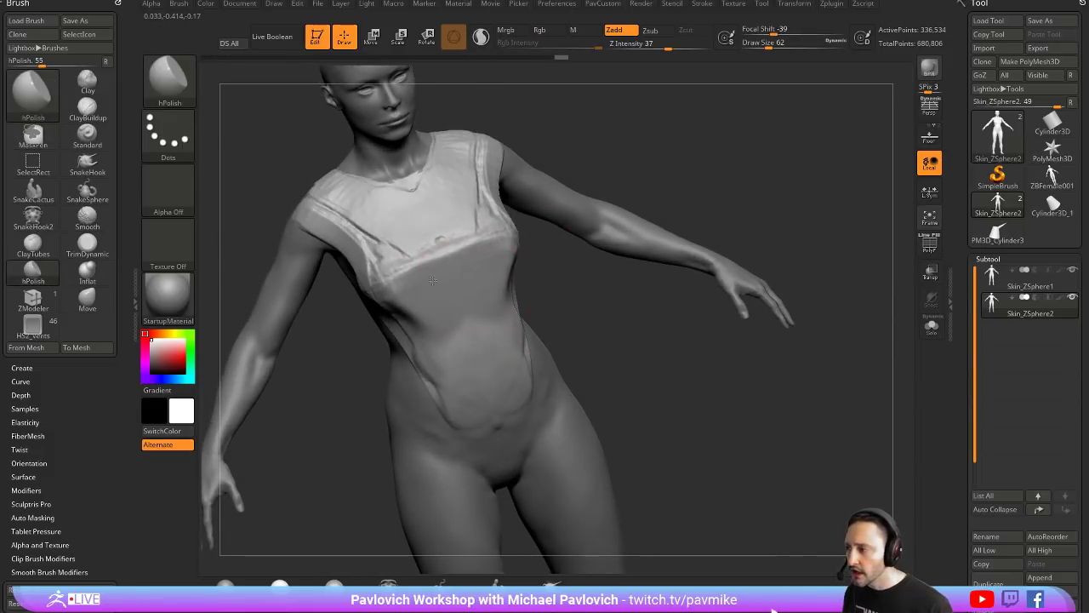
{"action": "left_click_drag", "start_coordinate": [433, 280], "coordinate": [477, 270]}
{"action": "mouse_move", "coordinate": [469, 336]}
{"action": "left_mouse_down"}
{"action": "mouse_move", "coordinate": [488, 298]}
{"action": "mouse_move", "coordinate": [451, 340]}
{"action": "mouse_move", "coordinate": [505, 372]}
{"action": "left_mouse_up"}
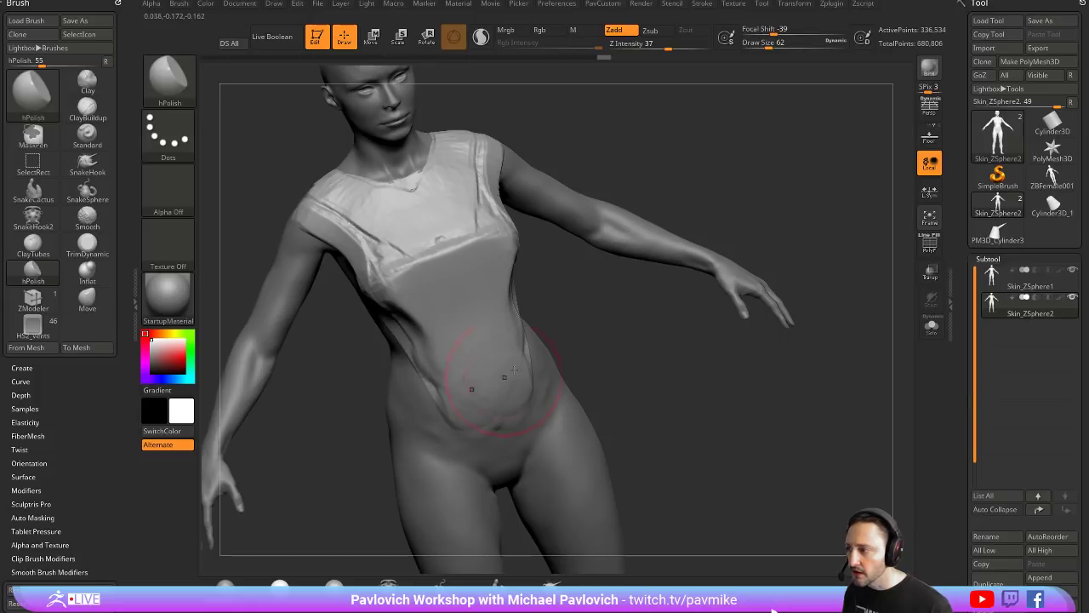
Step: Set the draw size to 49 and polish the front of the chest into a flat plane with a crisp lower edge
{"action": "left_click_drag", "start_coordinate": [572, 357], "coordinate": [587, 336]}
{"action": "key", "text": "s"}
{"action": "left_click_drag", "start_coordinate": [467, 304], "coordinate": [464, 304]}
{"action": "left_click_drag", "start_coordinate": [553, 285], "coordinate": [579, 298]}
{"action": "mouse_move", "coordinate": [440, 243]}
{"action": "left_mouse_down"}
{"action": "mouse_move", "coordinate": [465, 224]}
{"action": "mouse_move", "coordinate": [451, 235]}
{"action": "mouse_move", "coordinate": [466, 231]}
{"action": "mouse_move", "coordinate": [486, 259]}
{"action": "left_mouse_up"}
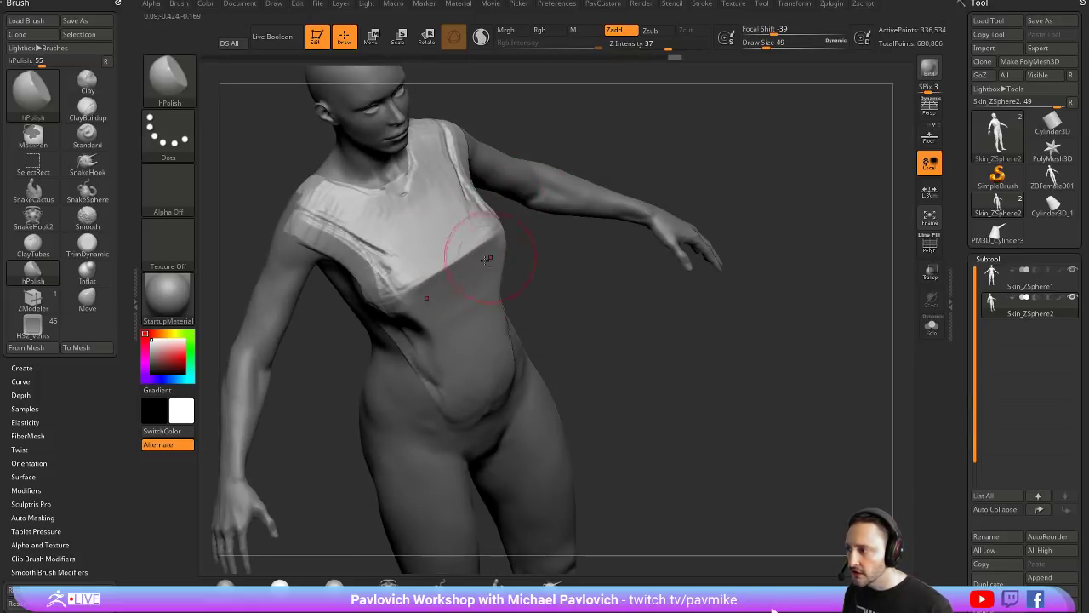
{"action": "left_click_drag", "start_coordinate": [579, 340], "coordinate": [545, 349]}
{"action": "mouse_move", "coordinate": [481, 242]}
{"action": "left_mouse_down"}
{"action": "mouse_move", "coordinate": [418, 272]}
{"action": "mouse_move", "coordinate": [452, 235]}
{"action": "mouse_move", "coordinate": [452, 266]}
{"action": "left_mouse_up"}
{"action": "mouse_move", "coordinate": [518, 143]}
{"action": "left_mouse_down"}
{"action": "mouse_move", "coordinate": [683, 107]}
{"action": "mouse_move", "coordinate": [542, 235]}
{"action": "left_mouse_up"}
{"action": "left_click_drag", "start_coordinate": [427, 264], "coordinate": [429, 267]}
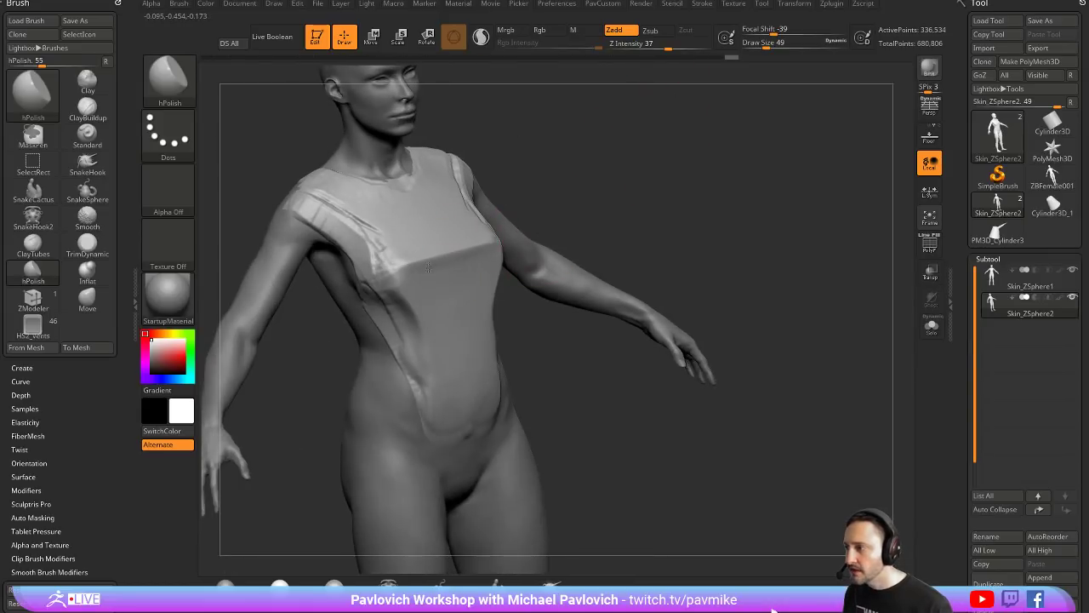
Step: Polish the sides of the chest between the bust corners and the shoulder straps into flat planes
{"action": "mouse_move", "coordinate": [766, 196]}
{"action": "left_mouse_down"}
{"action": "mouse_move", "coordinate": [565, 223]}
{"action": "mouse_move", "coordinate": [495, 281]}
{"action": "left_mouse_up"}
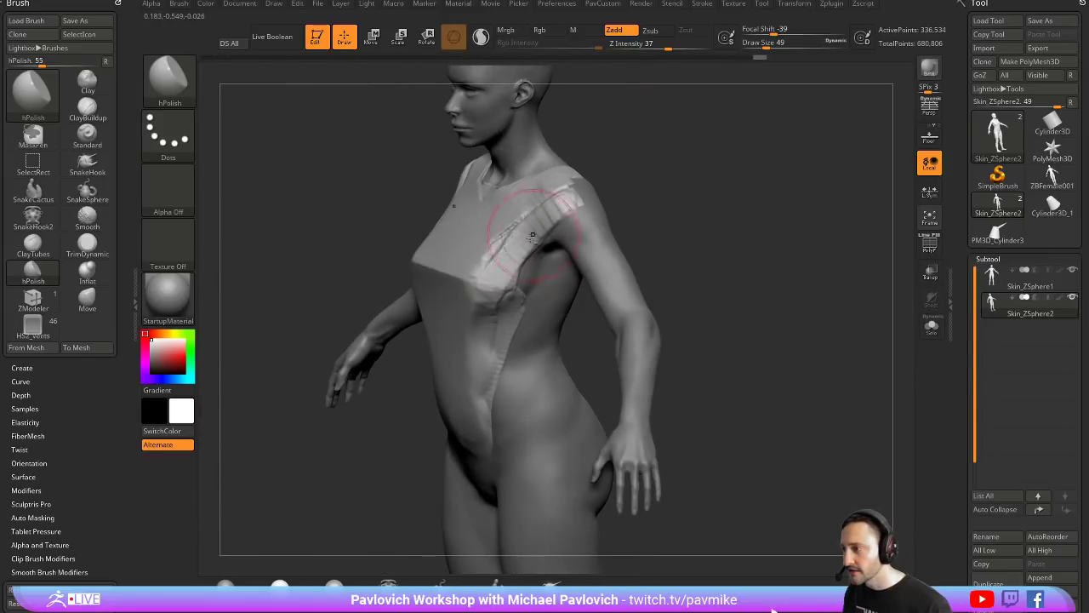
{"action": "mouse_move", "coordinate": [536, 247]}
{"action": "left_mouse_down"}
{"action": "mouse_move", "coordinate": [505, 255]}
{"action": "mouse_move", "coordinate": [519, 231]}
{"action": "left_mouse_up"}
{"action": "left_click_drag", "start_coordinate": [618, 178], "coordinate": [685, 183]}
{"action": "mouse_move", "coordinate": [493, 229]}
{"action": "left_mouse_down"}
{"action": "mouse_move", "coordinate": [492, 255]}
{"action": "mouse_move", "coordinate": [477, 269]}
{"action": "mouse_move", "coordinate": [510, 268]}
{"action": "left_mouse_up"}
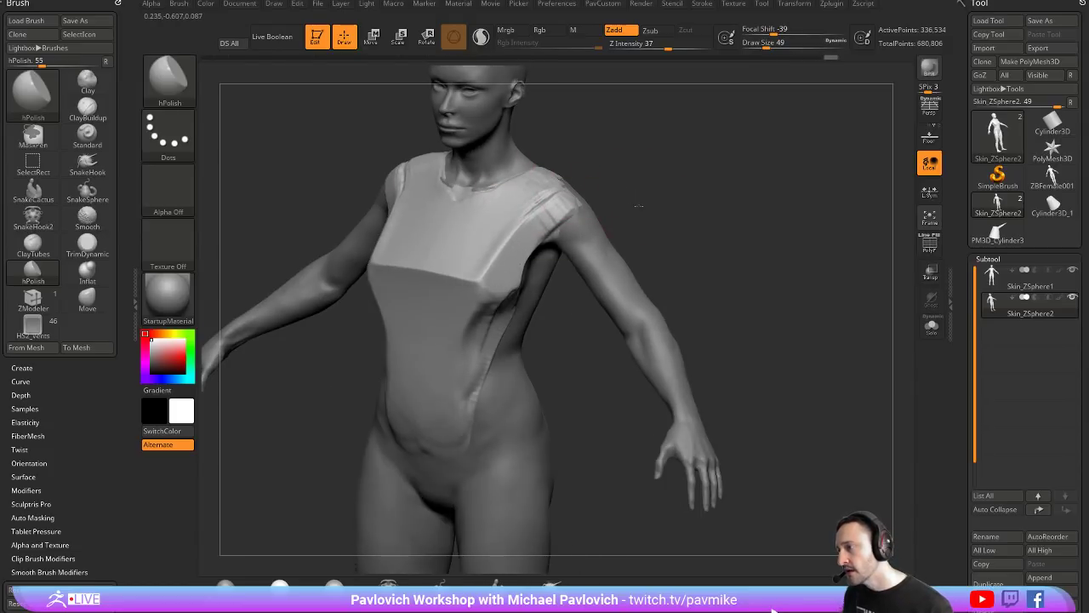
{"action": "left_click_drag", "start_coordinate": [635, 204], "coordinate": [660, 206]}
{"action": "left_click_drag", "start_coordinate": [509, 223], "coordinate": [480, 273]}
Step: Open the brush Samples settings and compare Preserve Edge between the hPolish and TrimDynamic brushes
{"action": "left_click", "coordinate": [67, 409]}
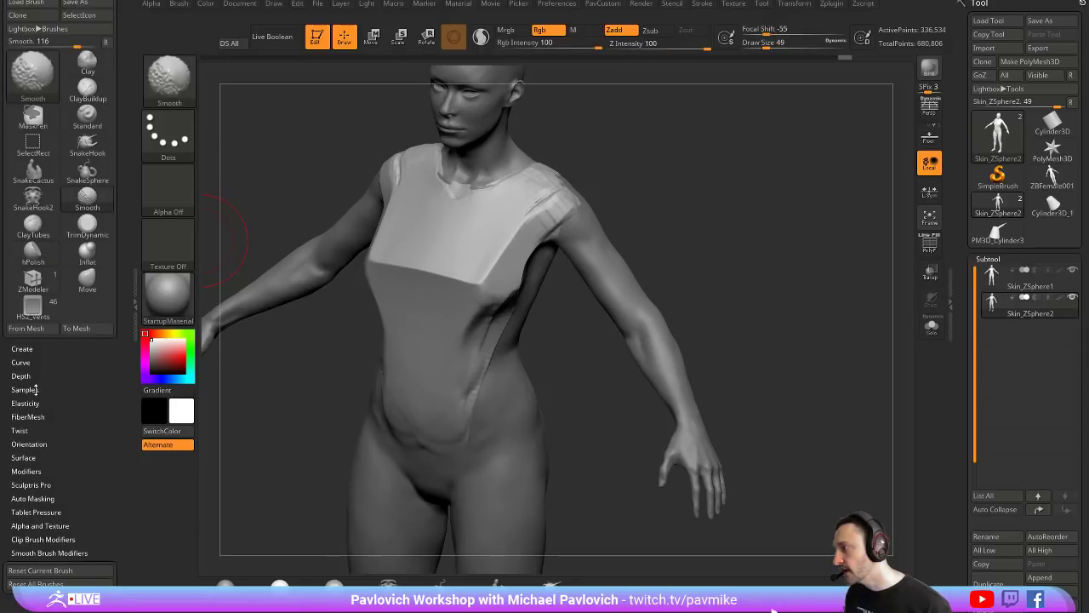
{"action": "left_click_drag", "start_coordinate": [79, 369], "coordinate": [79, 240]}
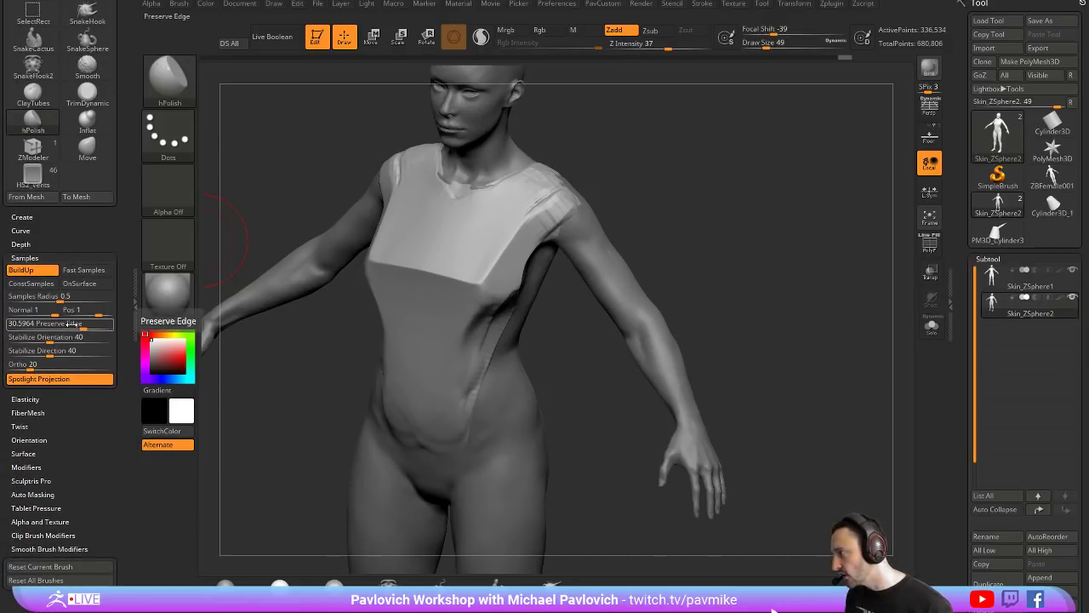
{"action": "key", "text": "b"}
{"action": "key", "text": "t"}
{"action": "key", "text": "d"}
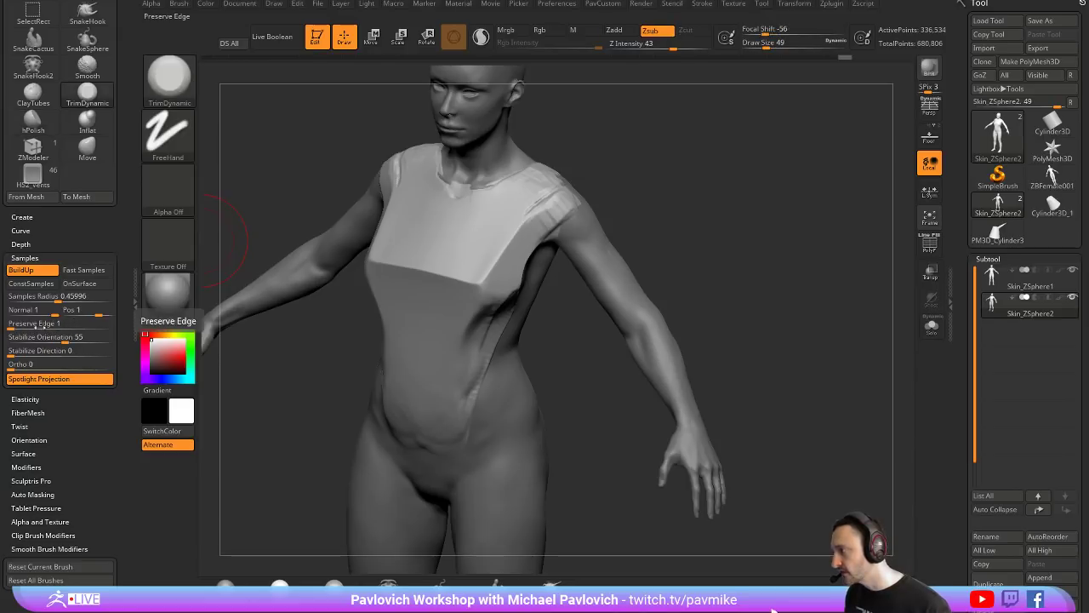
{"action": "key", "text": "b"}
{"action": "key", "text": "h"}
{"action": "key", "text": "p"}
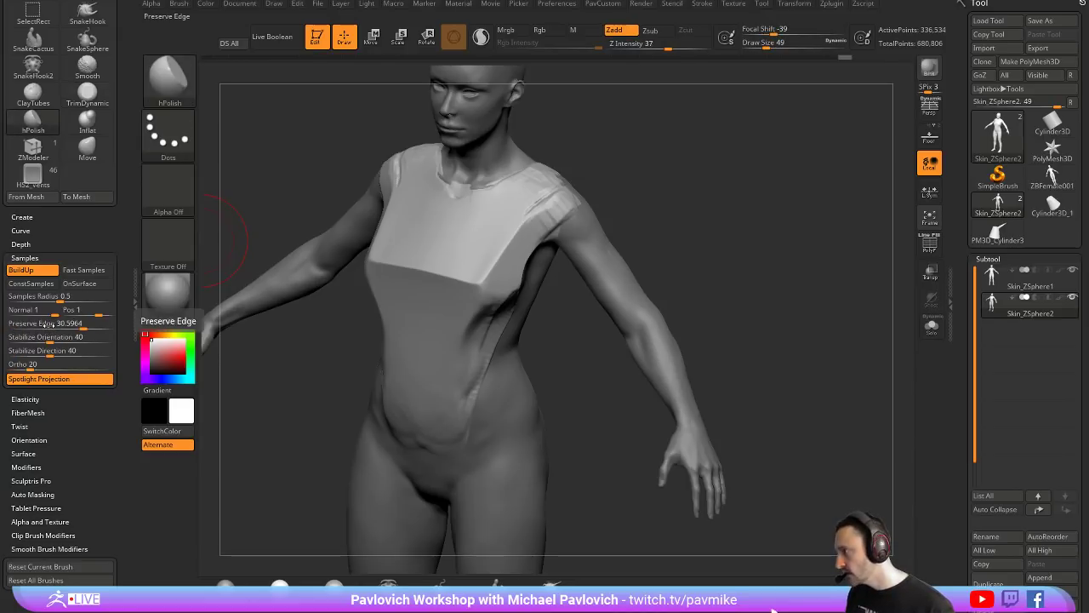
Step: Sharpen the bust's lower corner and edge with a further hPolish stroke
{"action": "left_click_drag", "start_coordinate": [664, 207], "coordinate": [771, 217]}
{"action": "left_click_drag", "start_coordinate": [460, 262], "coordinate": [441, 288]}
{"action": "left_click_drag", "start_coordinate": [638, 255], "coordinate": [715, 255]}
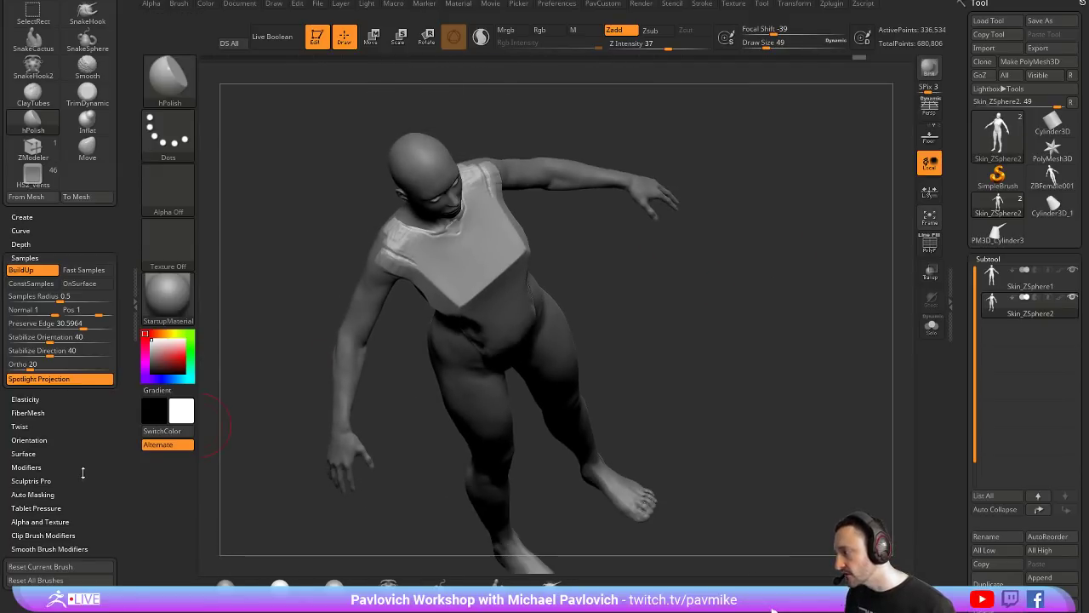
Step: Open the hPolish brush modifiers and the stroke modifiers to examine their settings
{"action": "left_click", "coordinate": [25, 467]}
{"action": "left_click_drag", "start_coordinate": [676, 335], "coordinate": [442, 302]}
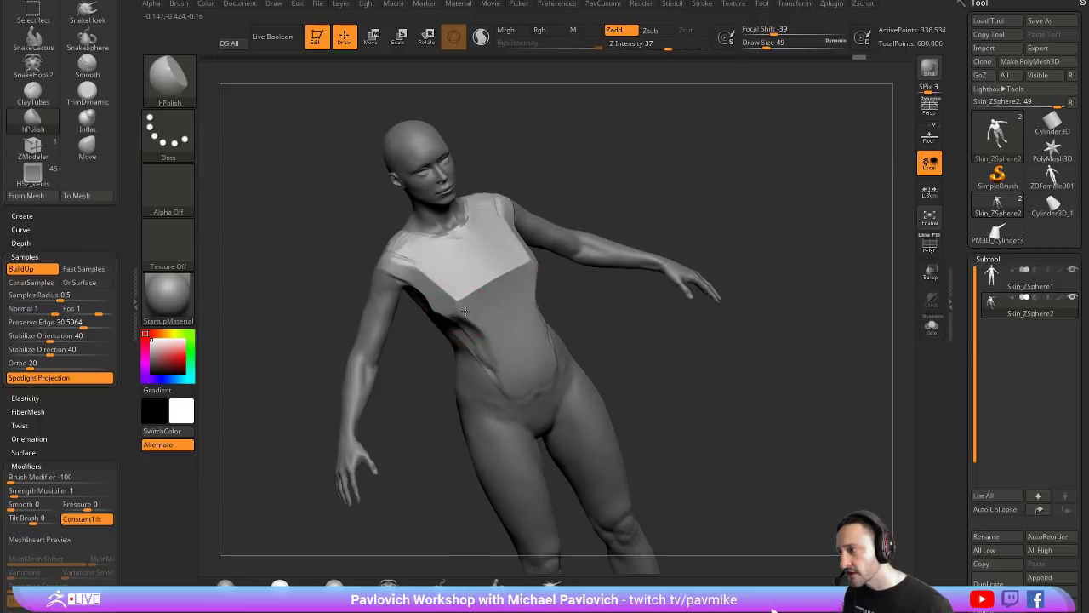
{"action": "left_click", "coordinate": [703, 5]}
{"action": "key", "text": "shift"}
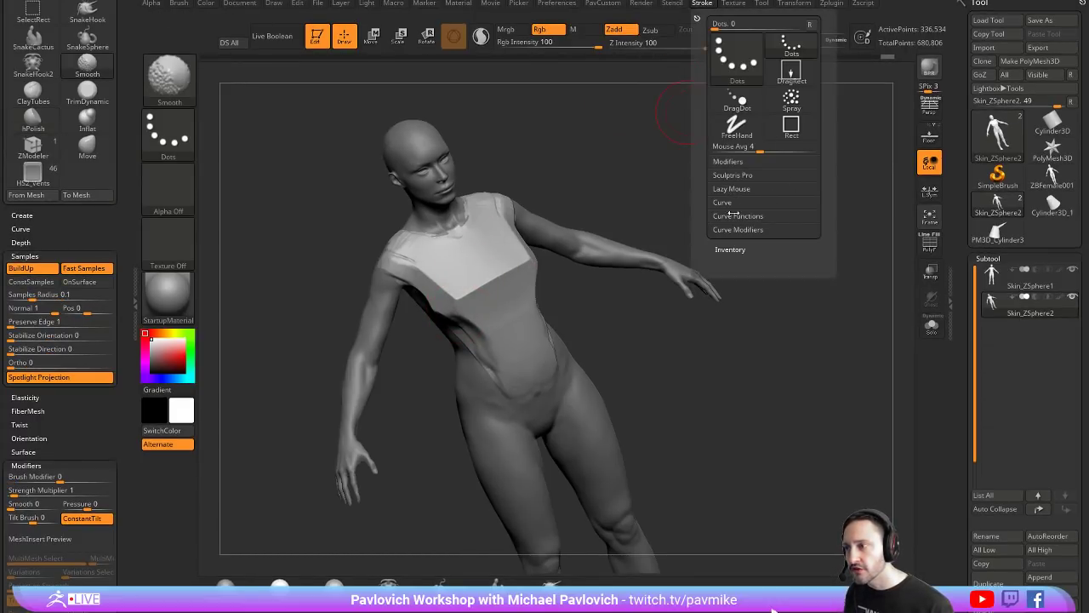
{"action": "left_click", "coordinate": [732, 161]}
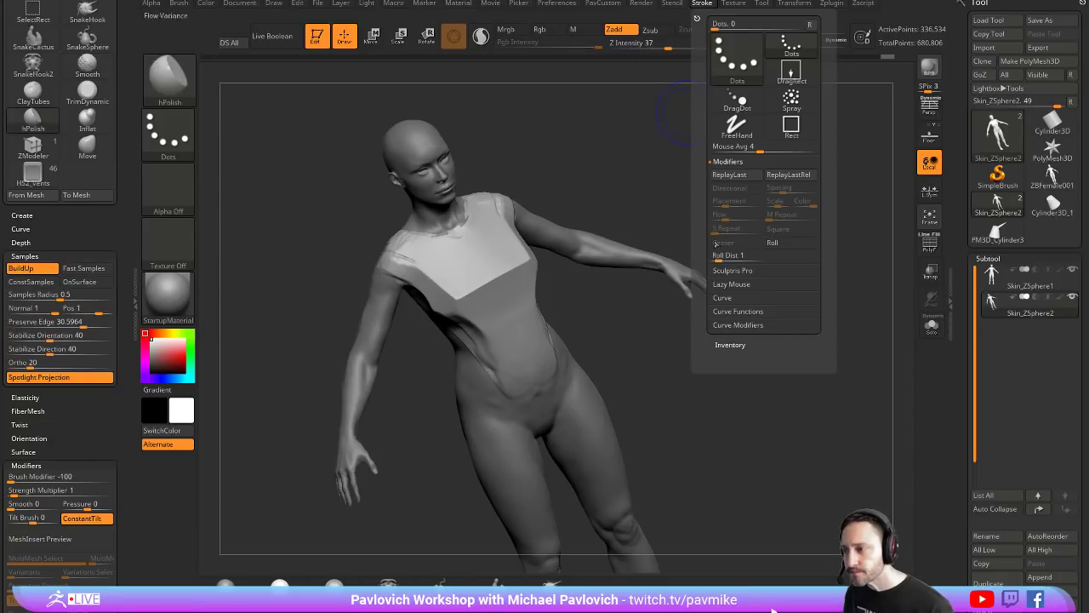
{"action": "left_click_drag", "start_coordinate": [647, 191], "coordinate": [549, 230]}
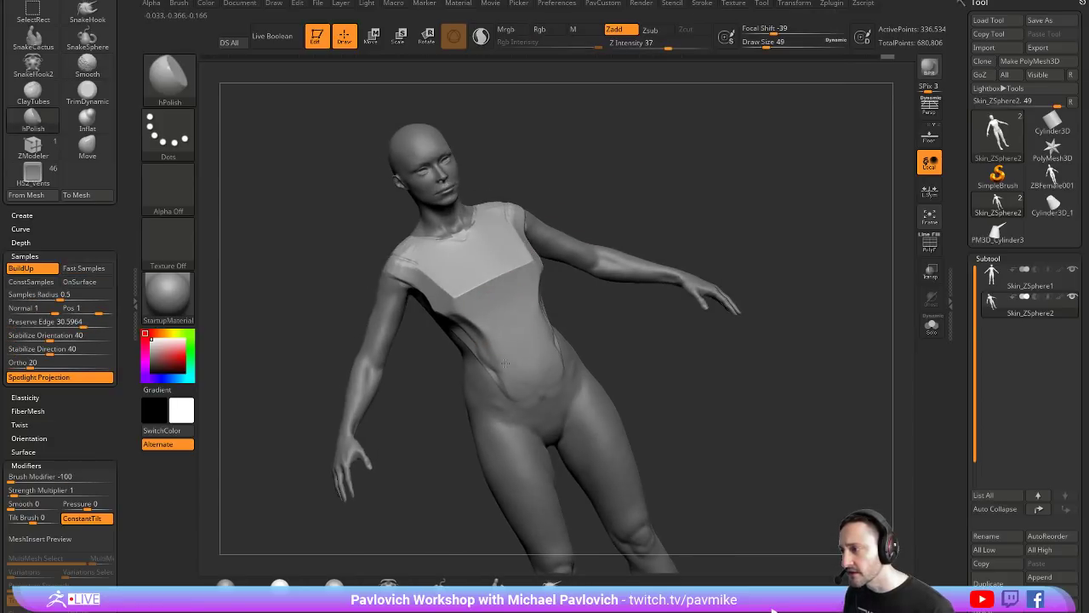
Step: Set the draw size to 37 and polish the side of the ribcage below the bust corner
{"action": "right_click_drag", "start_coordinate": [552, 369], "coordinate": [463, 310]}
{"action": "key", "text": "s"}
{"action": "left_click_drag", "start_coordinate": [548, 281], "coordinate": [544, 281]}
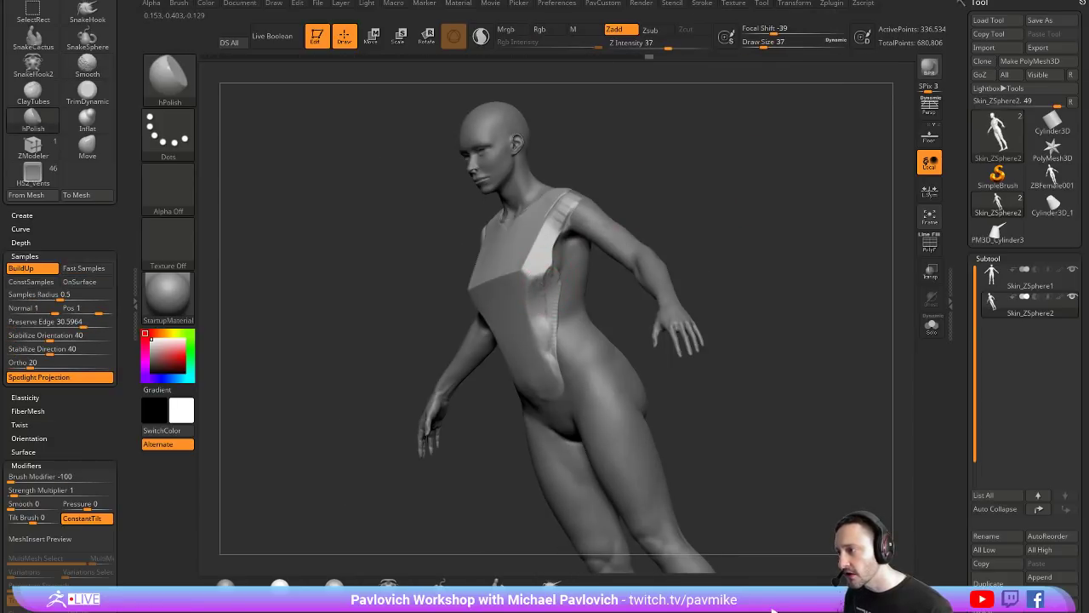
{"action": "right_click_drag", "start_coordinate": [555, 368], "coordinate": [732, 234]}
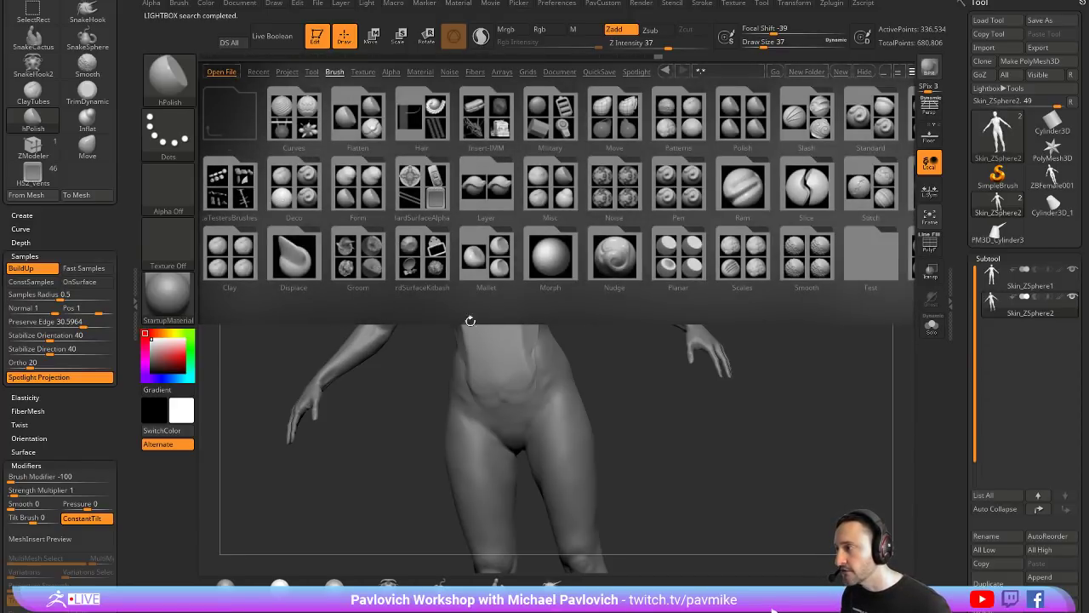
Step: Browse the Groom brushes in Lightbox and examine the matching ZBrushes folder inside ZBrush 2018 in File Explorer
{"action": "left_click", "coordinate": [374, 257]}
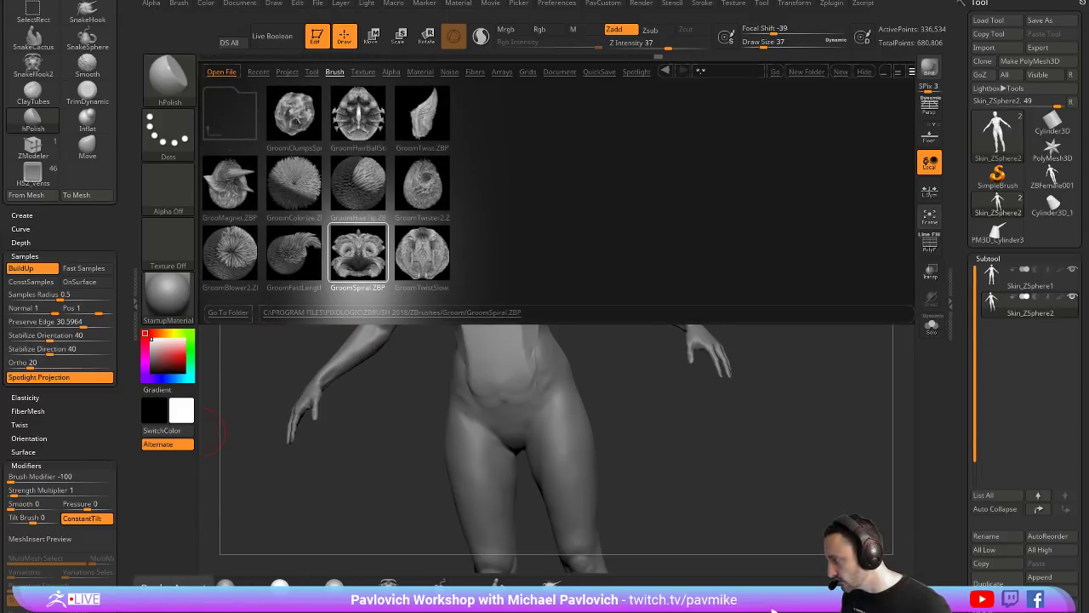
{"action": "left_click_drag", "start_coordinate": [435, 611], "coordinate": [493, 51]}
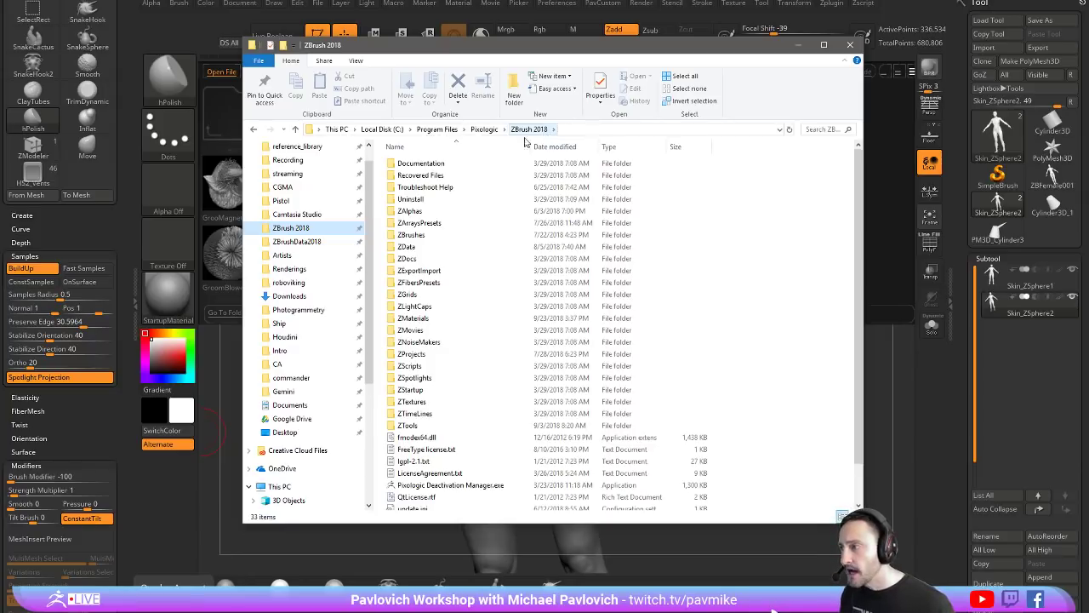
{"action": "double_click", "coordinate": [433, 235]}
{"action": "scroll", "coordinate": [433, 323], "scroll_direction": "down", "scroll_amount": 3}
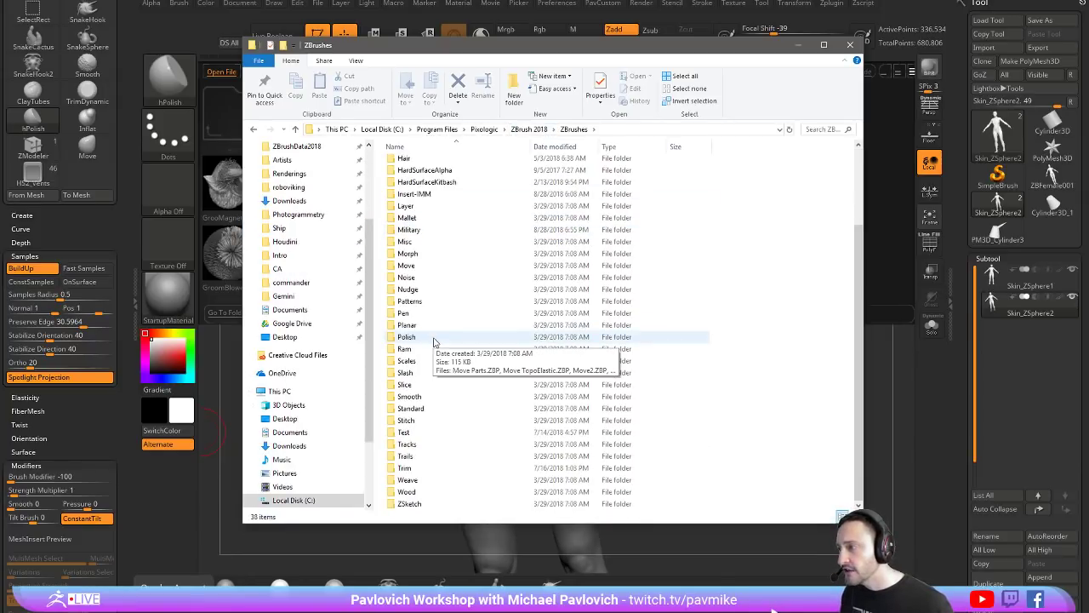
{"action": "scroll", "coordinate": [439, 340], "scroll_direction": "up", "scroll_amount": 3}
{"action": "scroll", "coordinate": [445, 343], "scroll_direction": "down", "scroll_amount": 3}
{"action": "scroll", "coordinate": [445, 343], "scroll_direction": "up", "scroll_amount": 3}
{"action": "left_click_drag", "start_coordinate": [528, 50], "coordinate": [536, 611]}
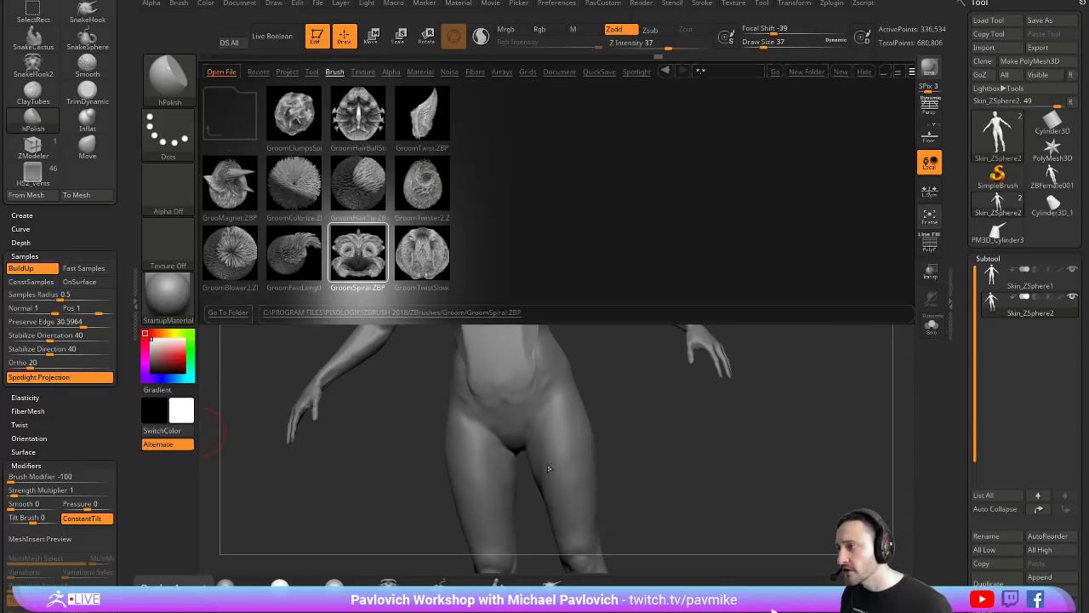
{"action": "left_click", "coordinate": [863, 72]}
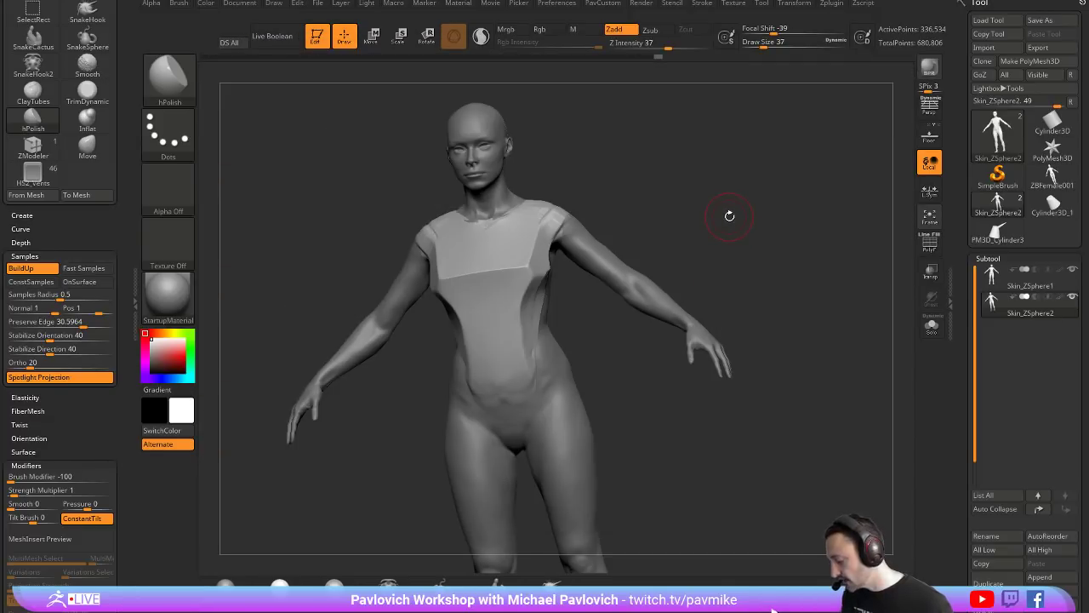
Step: View the Layer brushes in Lightbox and examine the ZStartup BrushPresets folder in File Explorer
{"action": "key", "text": "comma"}
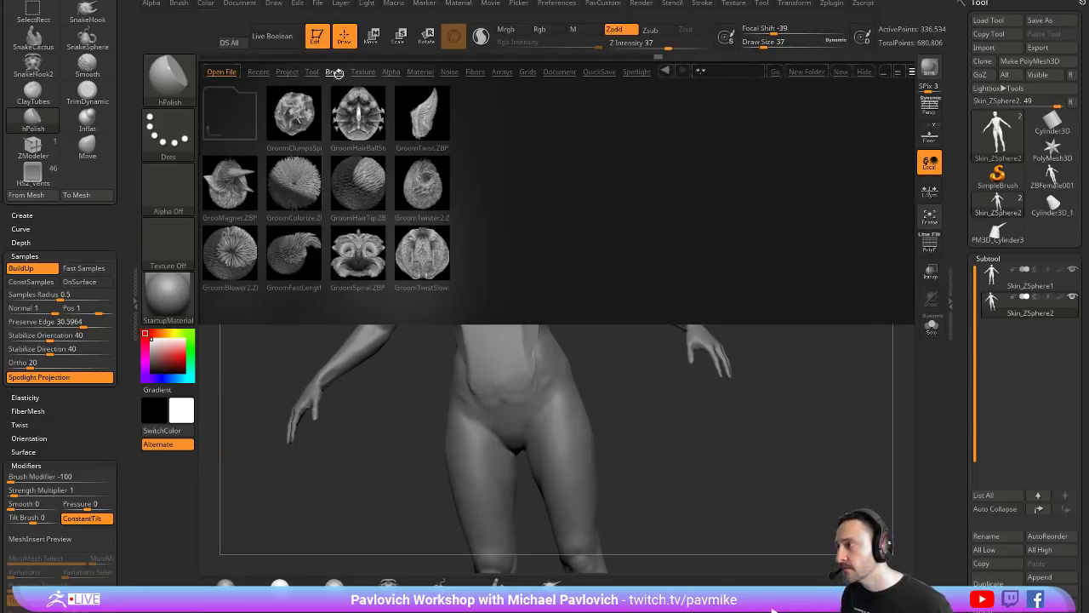
{"action": "left_click", "coordinate": [335, 73]}
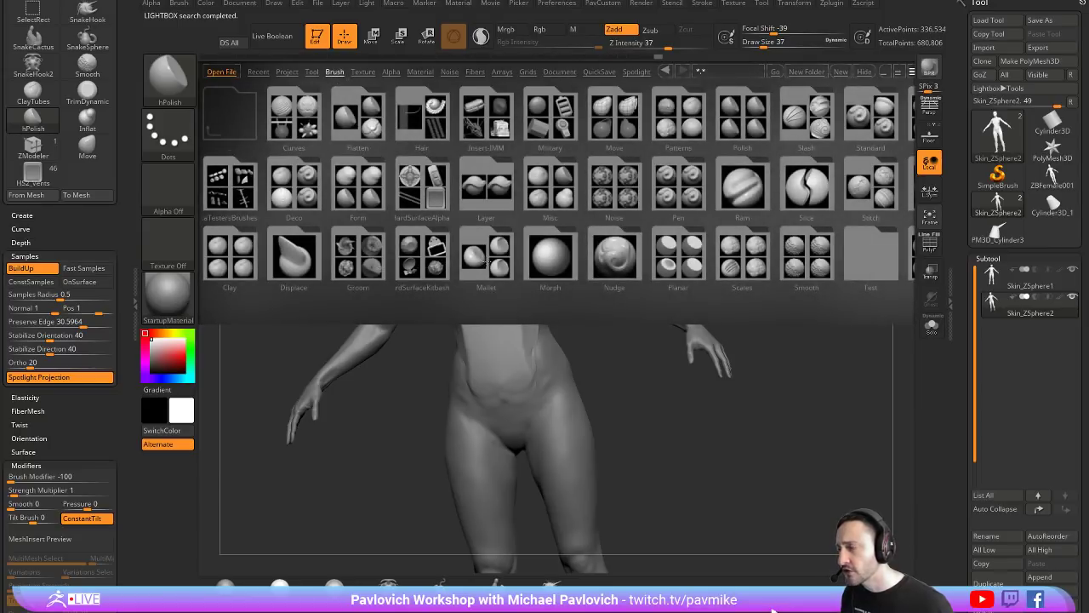
{"action": "left_click", "coordinate": [492, 189]}
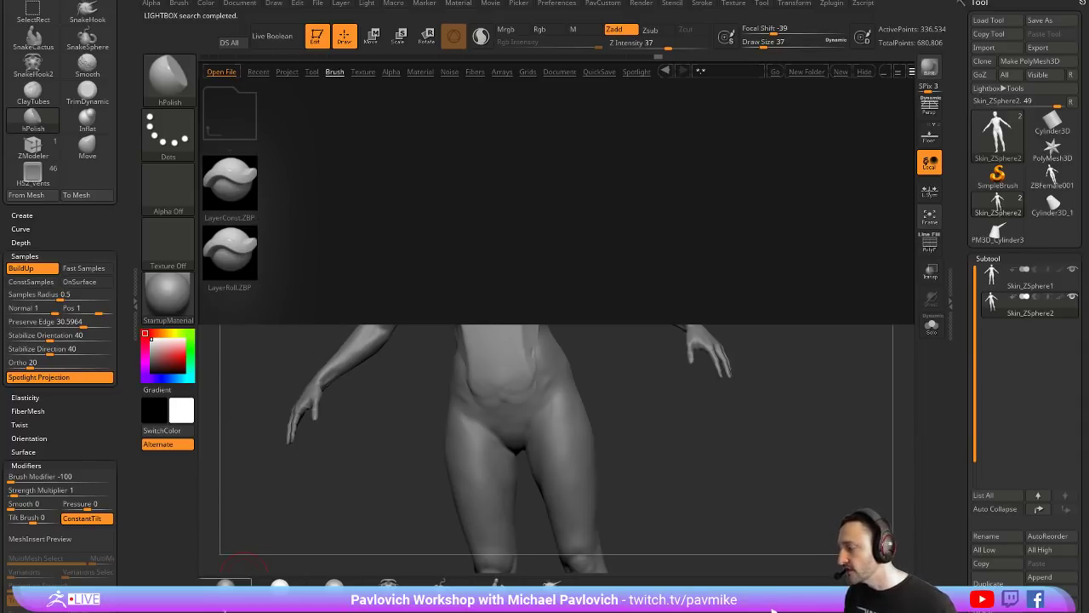
{"action": "left_click_drag", "start_coordinate": [226, 609], "coordinate": [445, 0]}
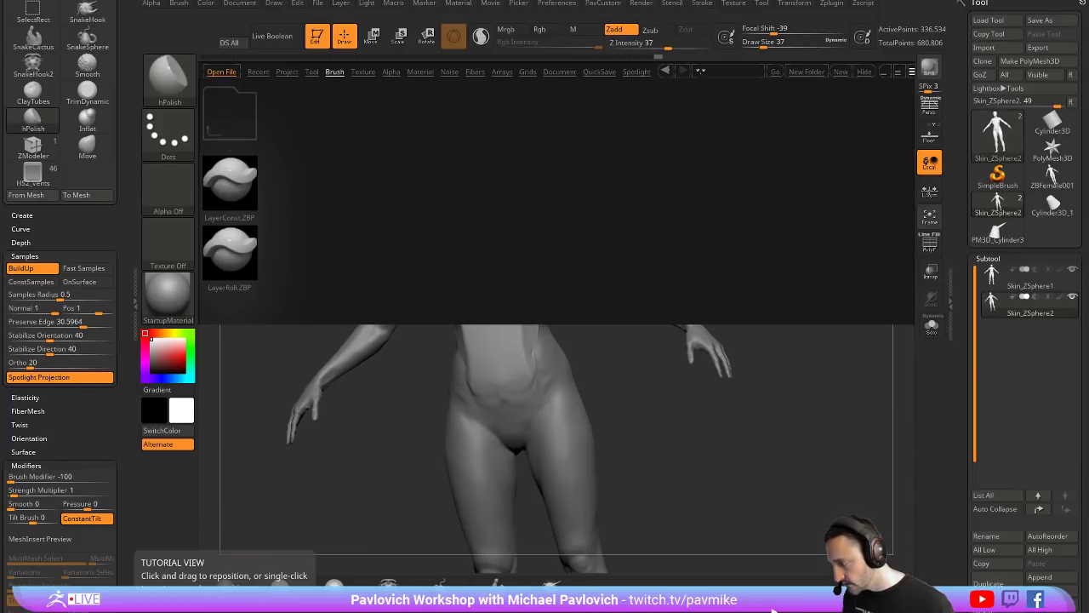
{"action": "key", "text": "alt+Tab"}
{"action": "left_click_drag", "start_coordinate": [543, 257], "coordinate": [410, 32]}
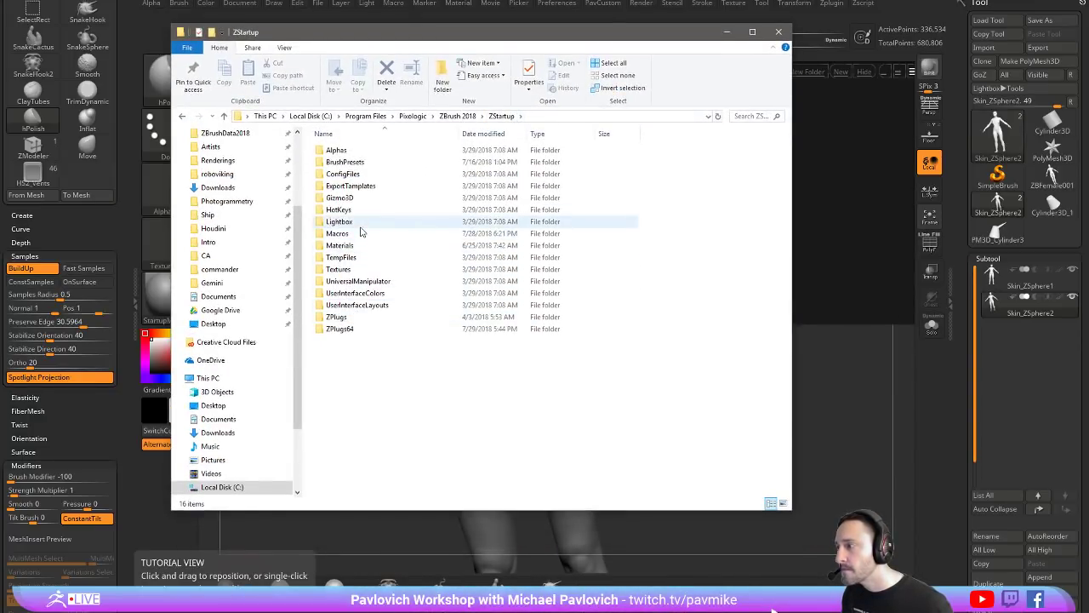
{"action": "double_click", "coordinate": [345, 162]}
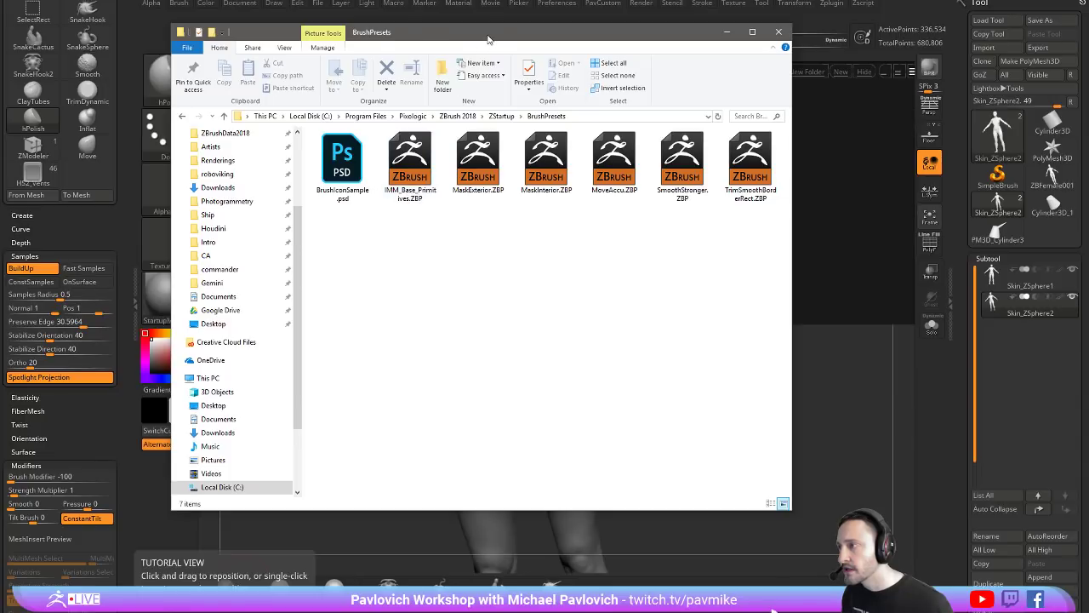
{"action": "left_click_drag", "start_coordinate": [490, 39], "coordinate": [489, 0]}
{"action": "key", "text": "comma"}
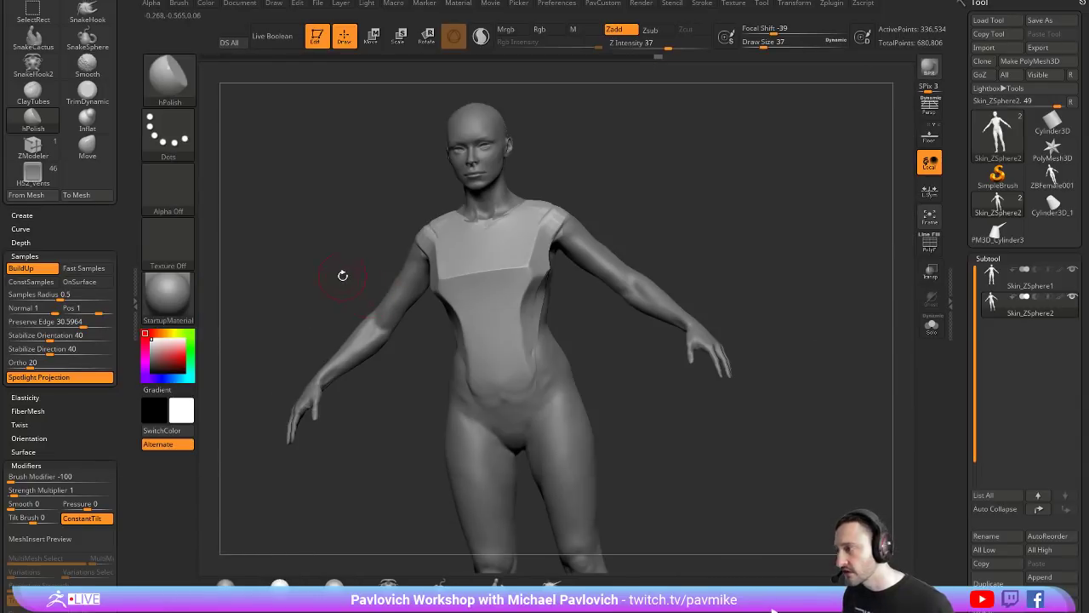
Step: Compare the startup brushes in the brush palette with the brush folders in Lightbox
{"action": "key", "text": "b"}
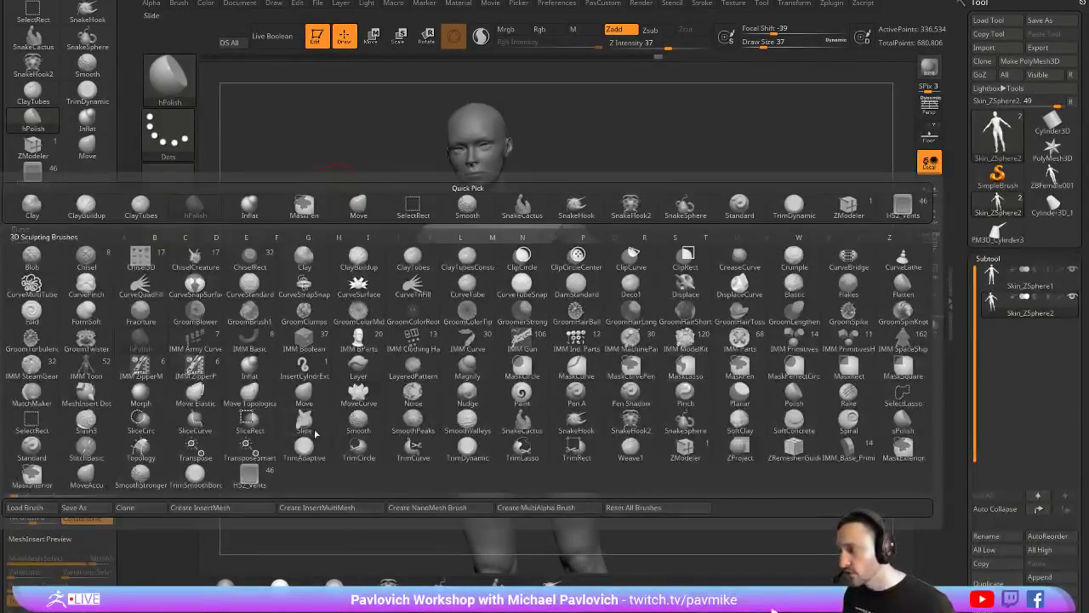
{"action": "left_click", "coordinate": [575, 398]}
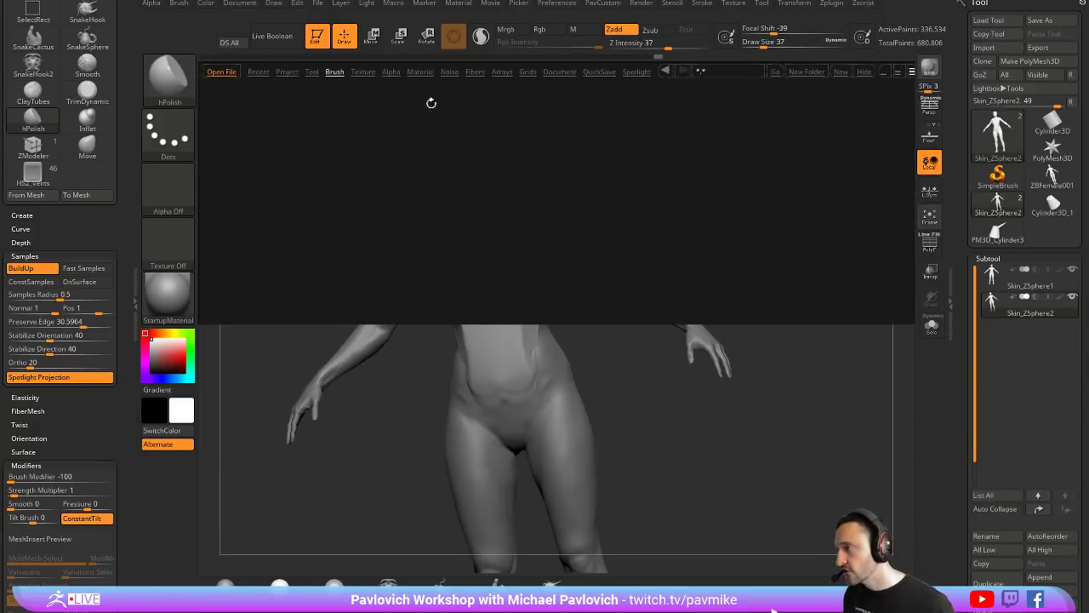
{"action": "left_click", "coordinate": [335, 73]}
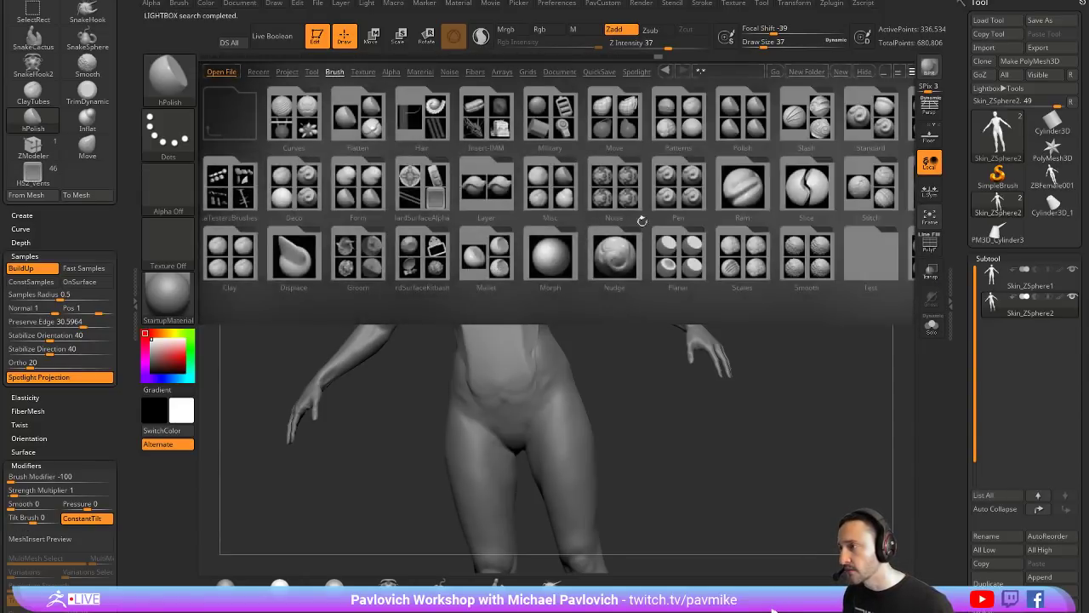
{"action": "left_click", "coordinate": [341, 73]}
{"action": "left_click", "coordinate": [855, 73]}
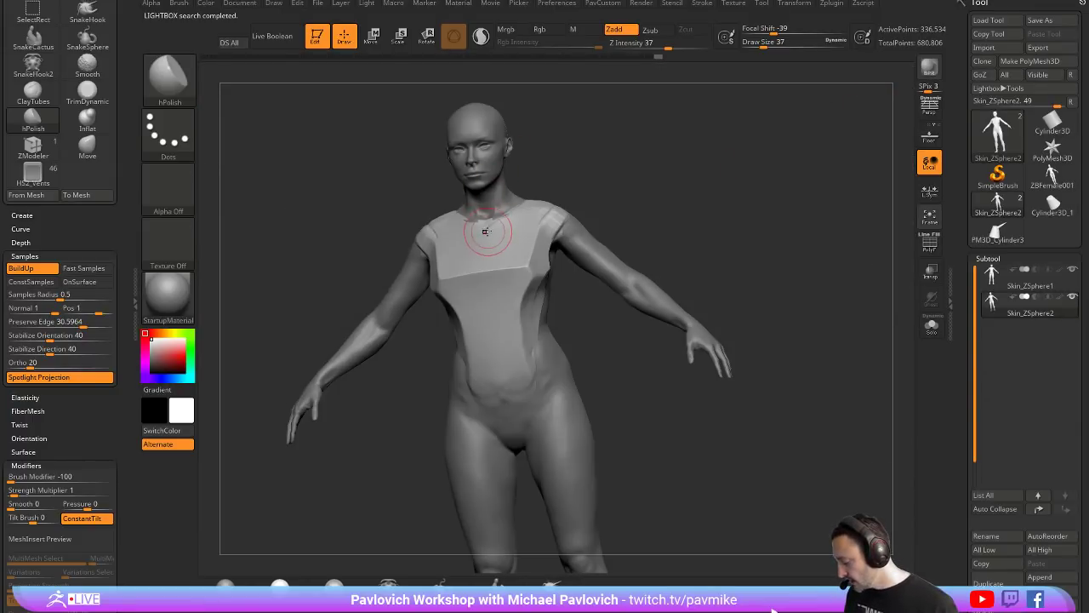
Step: Activate the IMM_Base_Primitives insert brush and browse its cube, cylinder and sphere meshes
{"action": "key", "text": "7"}
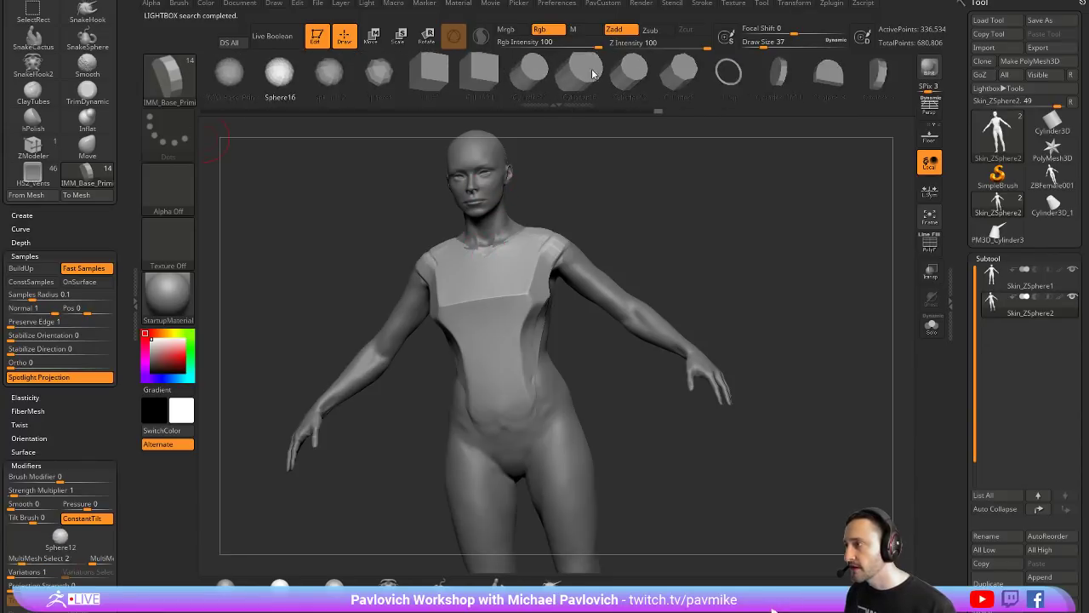
{"action": "left_click", "coordinate": [322, 83]}
{"action": "left_click_drag", "start_coordinate": [368, 88], "coordinate": [578, 90]}
{"action": "key", "text": "m"}
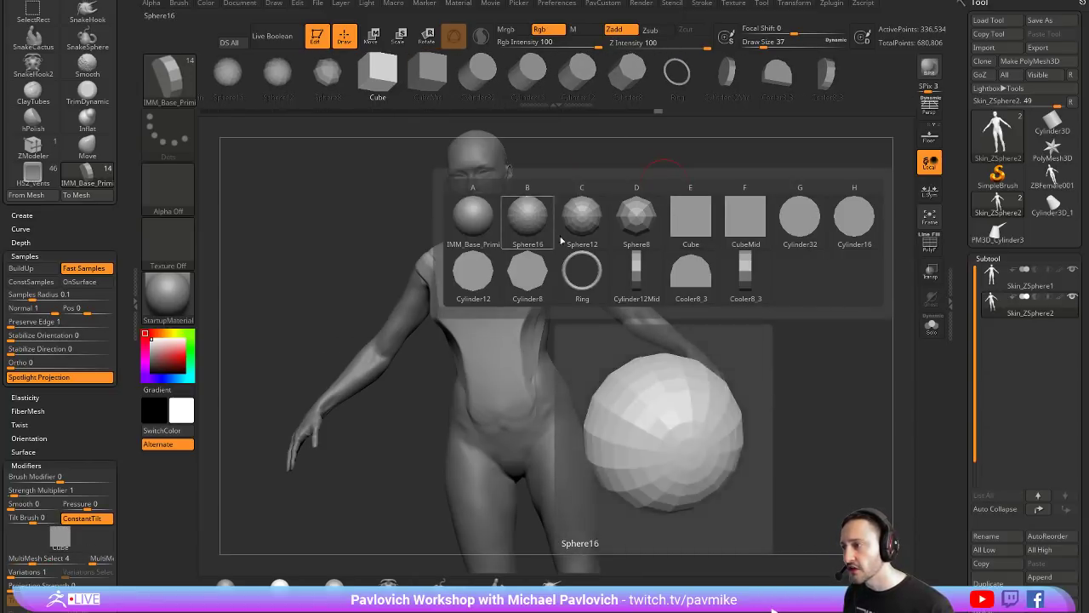
{"action": "left_click", "coordinate": [745, 220]}
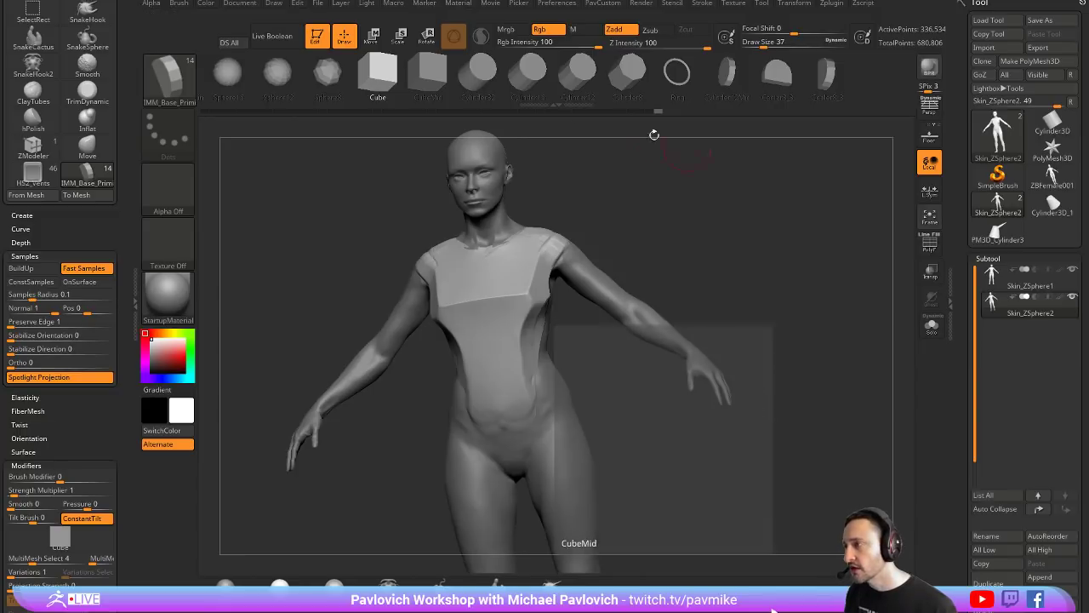
{"action": "mouse_move", "coordinate": [357, 81]}
{"action": "left_mouse_down"}
{"action": "mouse_move", "coordinate": [583, 87]}
{"action": "mouse_move", "coordinate": [365, 93]}
{"action": "left_mouse_up"}
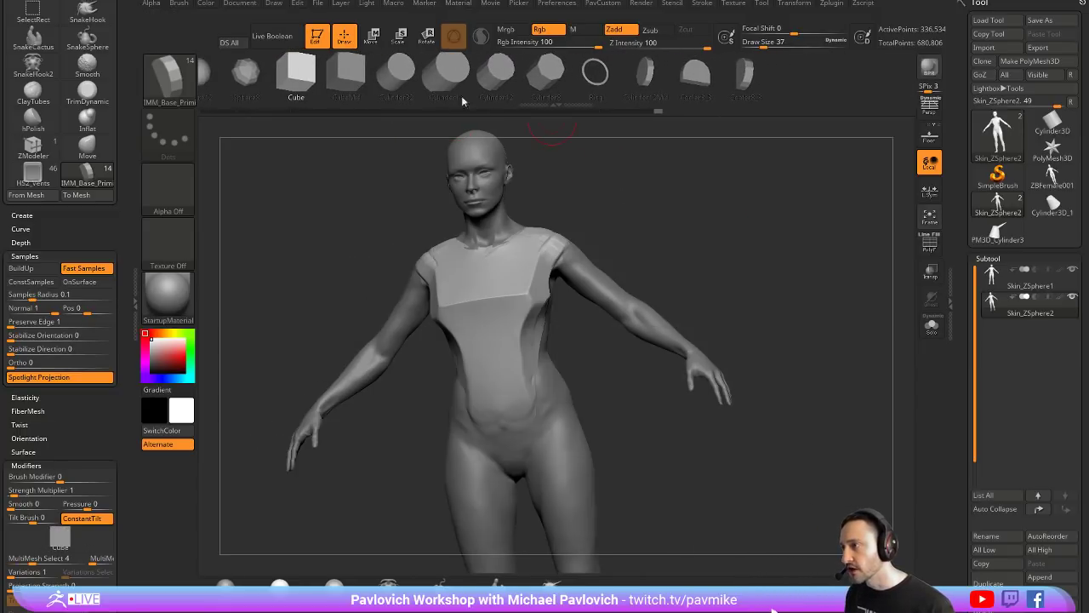
{"action": "left_click_drag", "start_coordinate": [517, 85], "coordinate": [584, 97]}
{"action": "left_click_drag", "start_coordinate": [686, 213], "coordinate": [711, 221]}
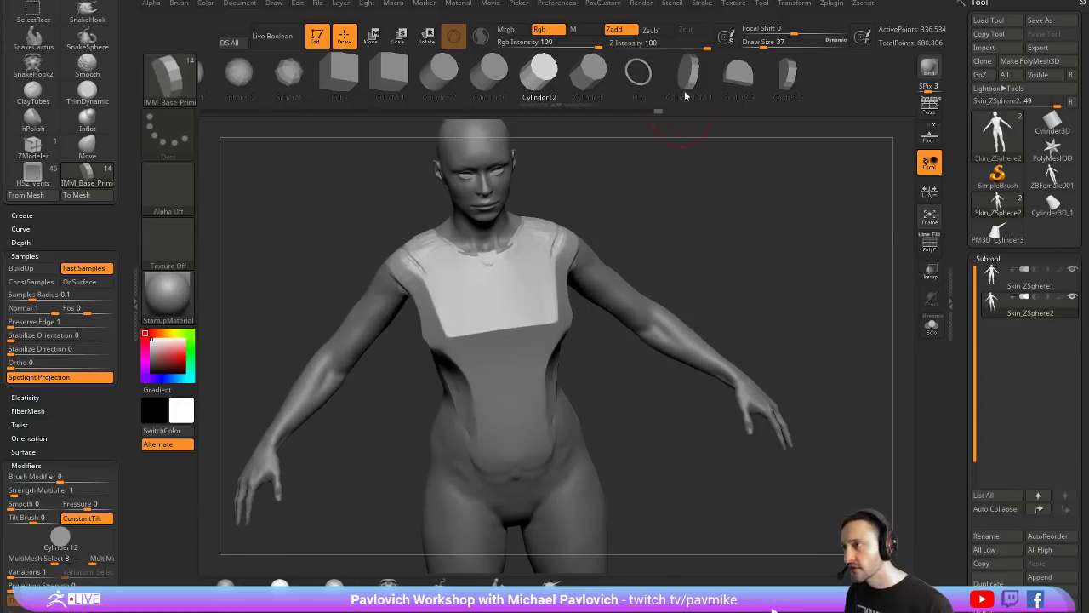
Step: Insert mirrored Cooler8_3 meshes on the chest at draw size 25 and swap them for Cylinder16
{"action": "left_click", "coordinate": [787, 75]}
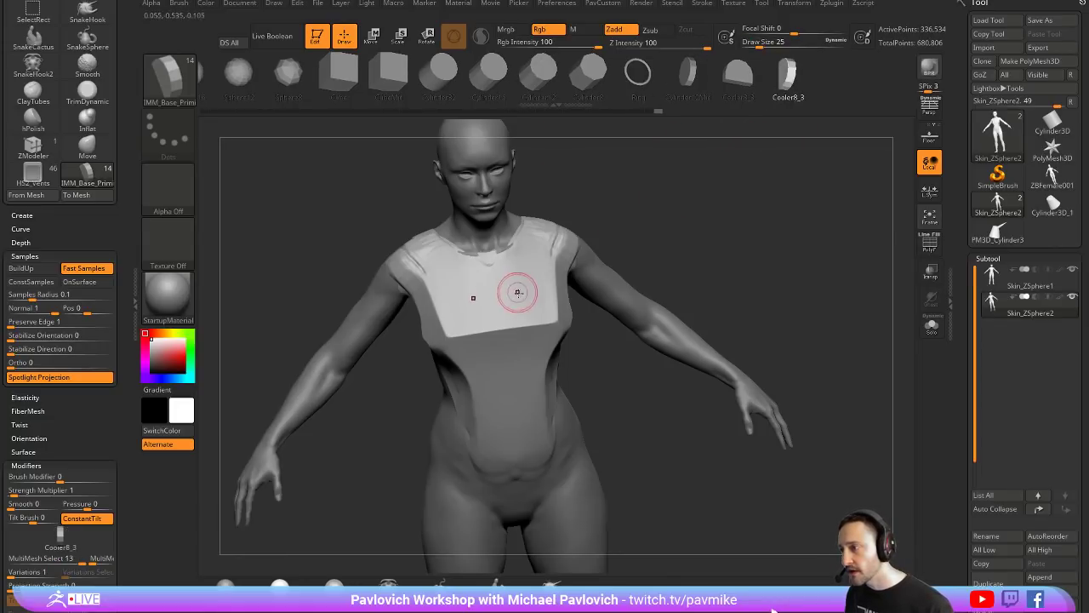
{"action": "left_click_drag", "start_coordinate": [518, 292], "coordinate": [537, 272]}
{"action": "mouse_move", "coordinate": [756, 236]}
{"action": "left_mouse_down"}
{"action": "mouse_move", "coordinate": [720, 228]}
{"action": "mouse_move", "coordinate": [741, 236]}
{"action": "left_mouse_up"}
{"action": "key", "text": "w"}
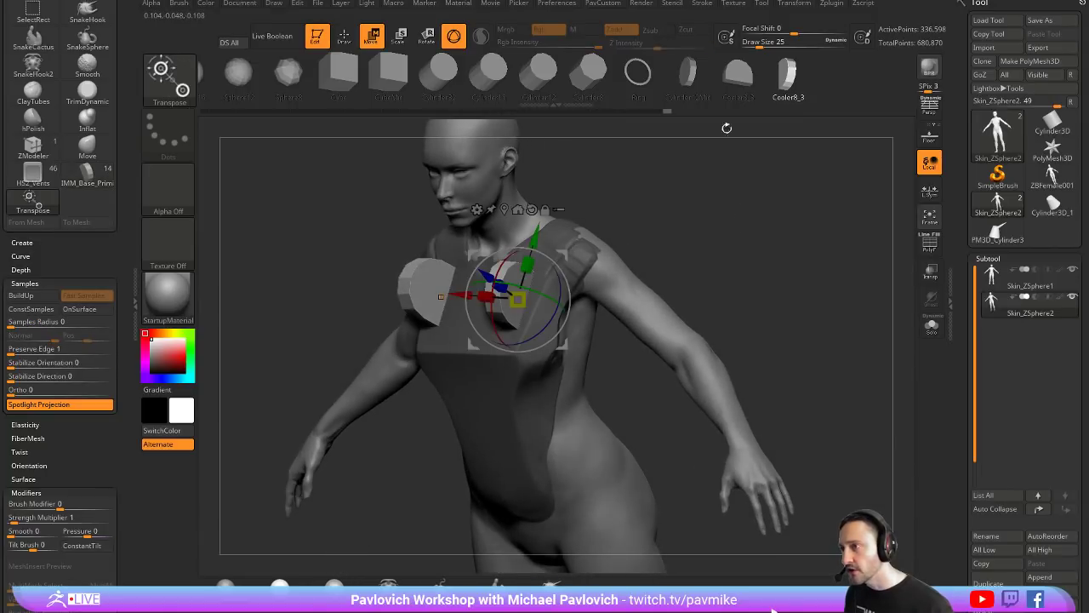
{"action": "mouse_move", "coordinate": [639, 79]}
{"action": "left_mouse_down"}
{"action": "mouse_move", "coordinate": [714, 81]}
{"action": "mouse_move", "coordinate": [523, 97]}
{"action": "left_mouse_up"}
Step: Load the IMM Ind. Parts brush and replace the cylinders on the chest with its Bolt Head mesh
{"action": "key", "text": "b"}
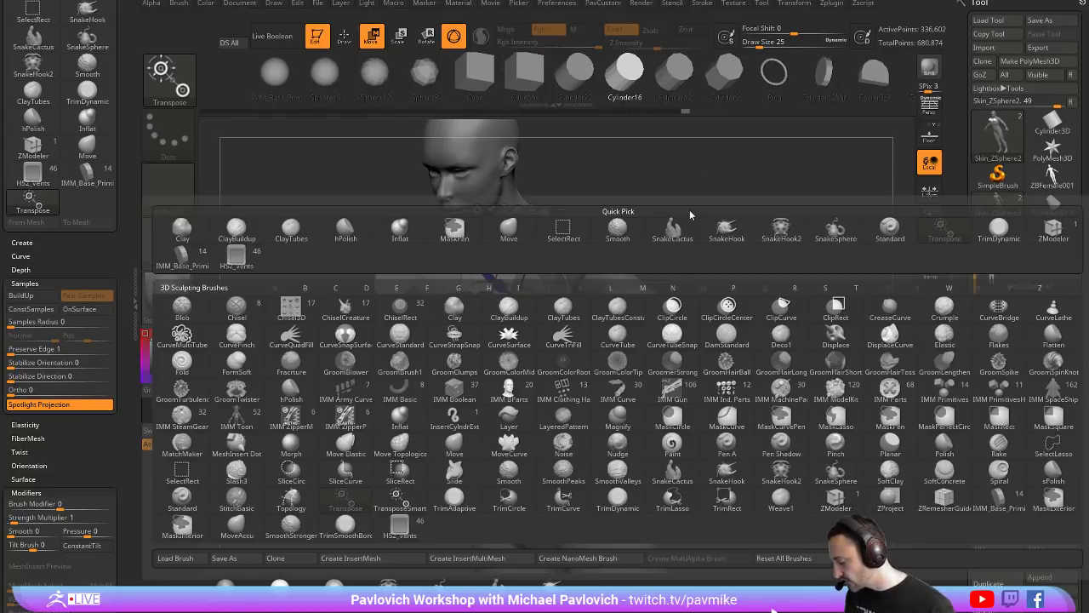
{"action": "key", "text": "b"}
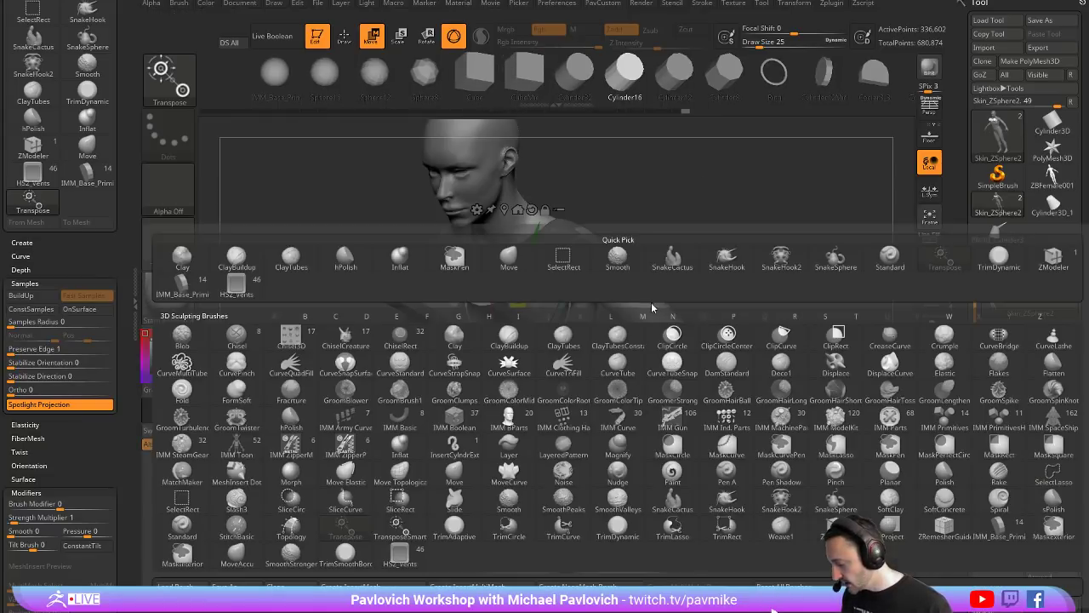
{"action": "key", "text": "i"}
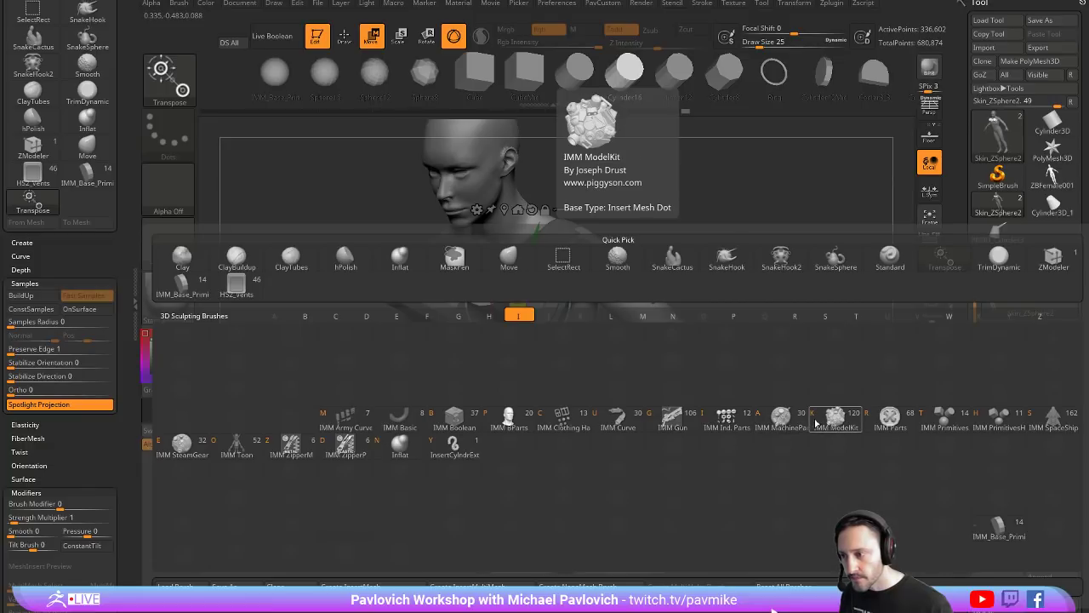
{"action": "left_click", "coordinate": [726, 418]}
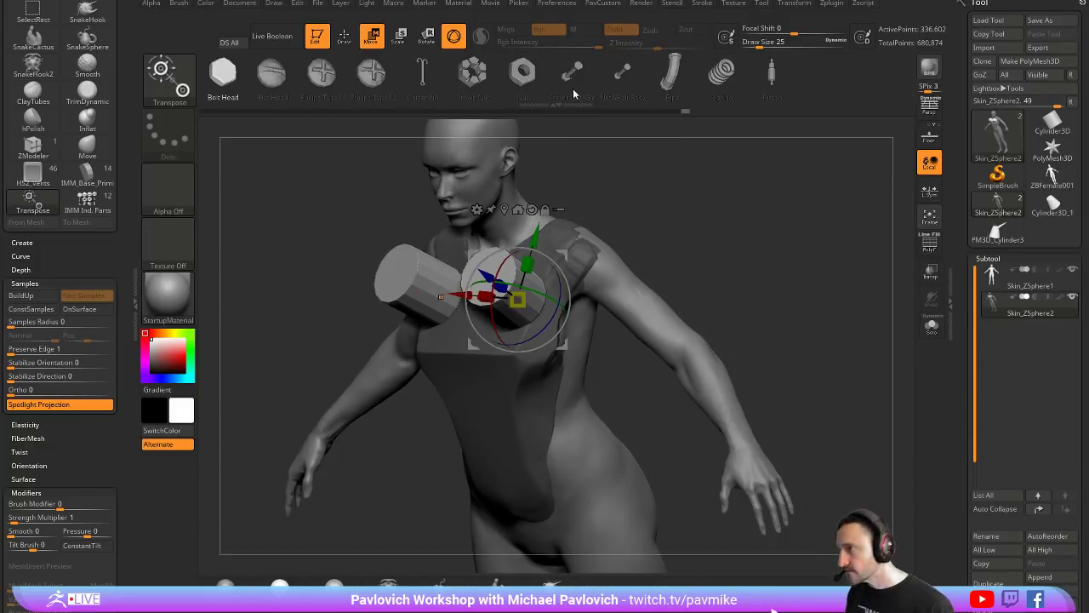
{"action": "left_click_drag", "start_coordinate": [540, 74], "coordinate": [672, 73]}
{"action": "left_click_drag", "start_coordinate": [490, 75], "coordinate": [315, 88]}
{"action": "left_click_drag", "start_coordinate": [551, 85], "coordinate": [714, 82]}
{"action": "left_click", "coordinate": [430, 72]}
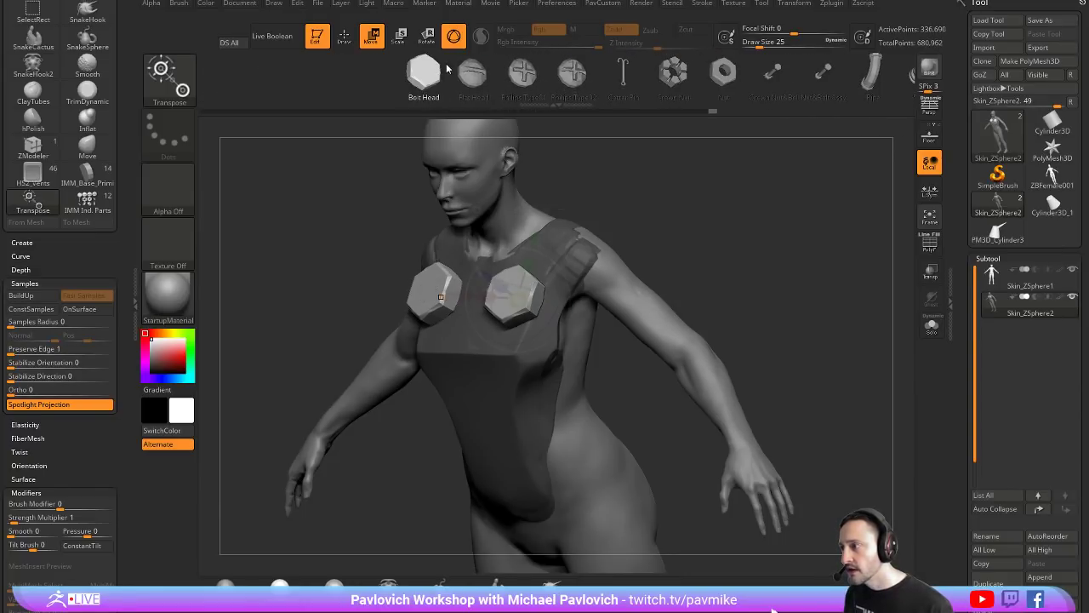
{"action": "left_click_drag", "start_coordinate": [718, 232], "coordinate": [672, 228]}
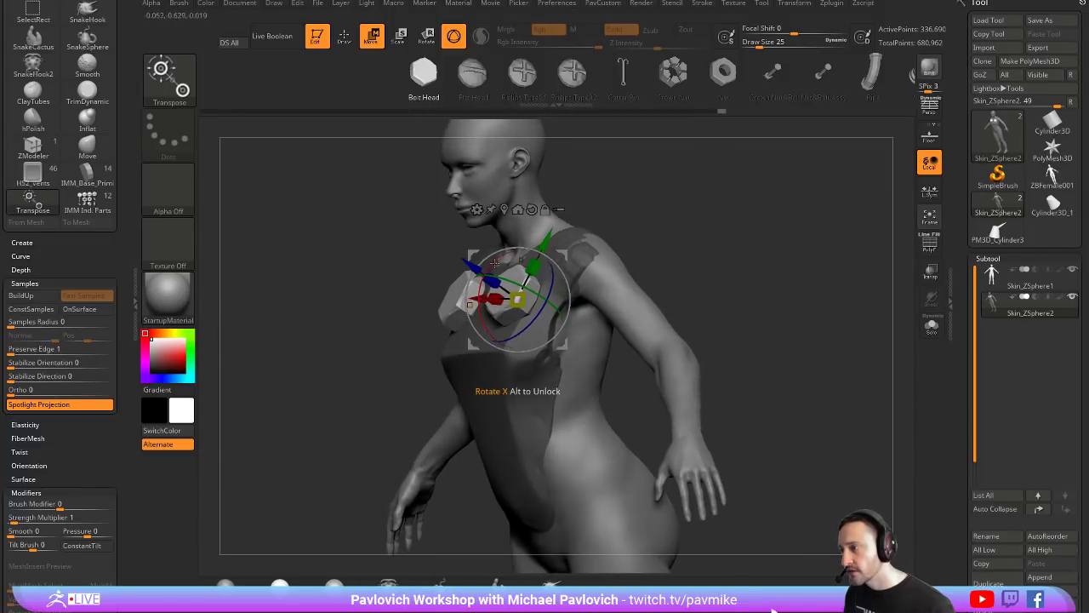
Step: Adjust the rotation of the mirrored Bolt Head meshes on the chest with the gizmo and return to draw mode
{"action": "left_click_drag", "start_coordinate": [479, 271], "coordinate": [483, 273]}
{"action": "key", "text": "q"}
{"action": "left_click_drag", "start_coordinate": [697, 234], "coordinate": [386, 147]}
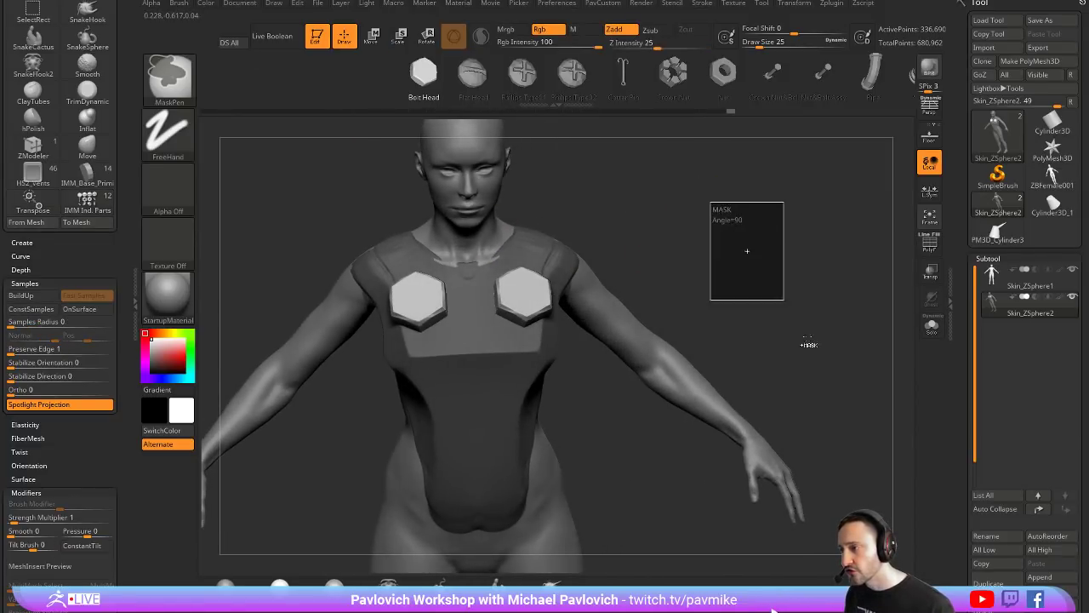
{"action": "left_click_drag", "start_coordinate": [807, 257], "coordinate": [866, 268]}
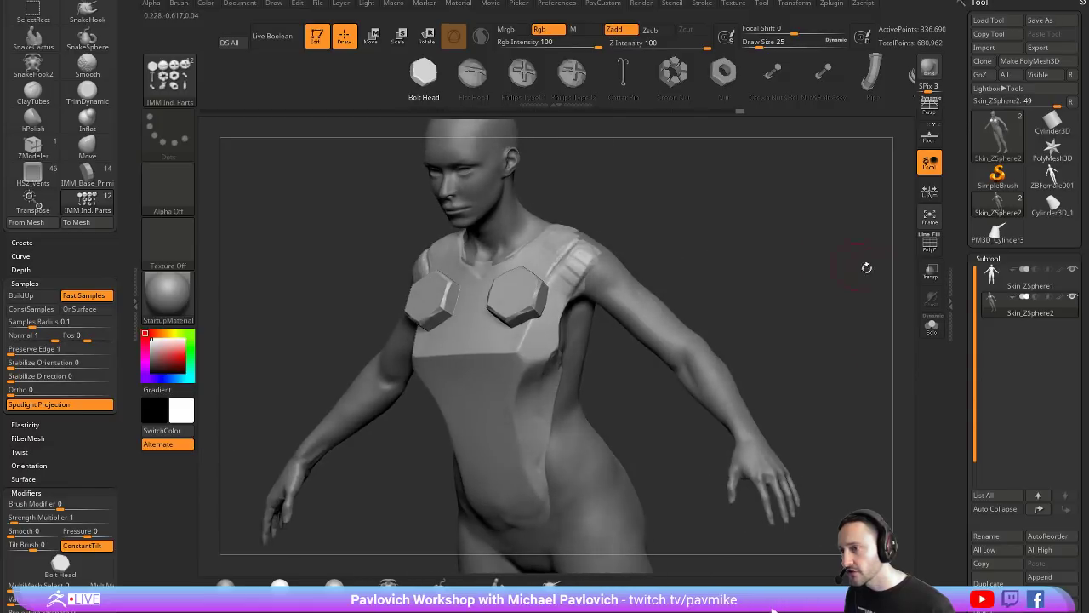
Step: Turn on the polyframe display and remesh with DynaMesh to fuse the bolt heads into the body
{"action": "left_click", "coordinate": [929, 256]}
{"action": "left_click_drag", "start_coordinate": [754, 190], "coordinate": [807, 254], "text": "alt"}
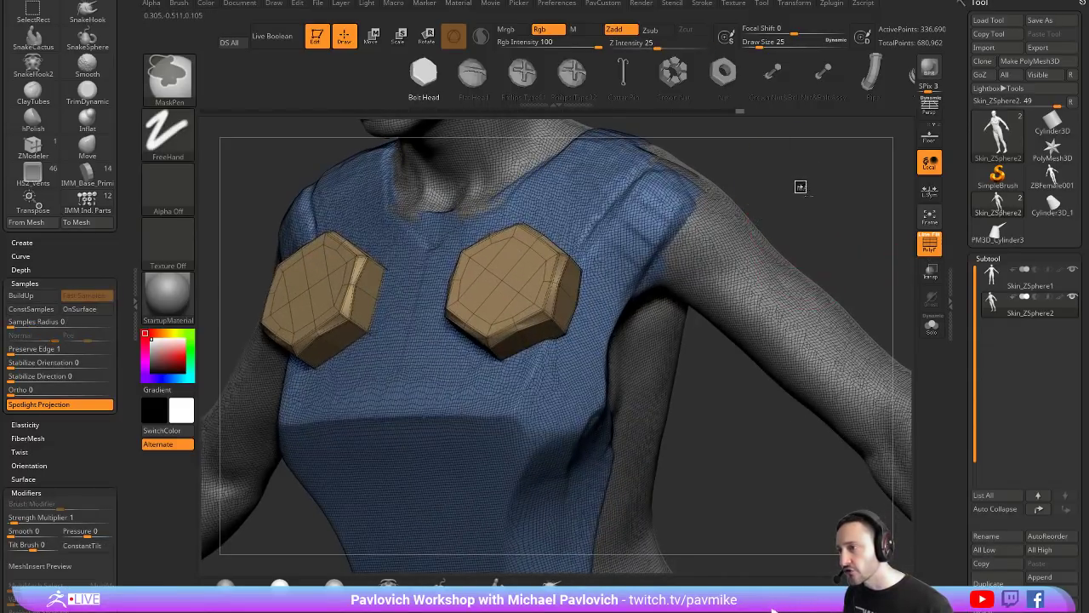
{"action": "left_click_drag", "start_coordinate": [803, 189], "coordinate": [865, 251], "text": "ctrl"}
{"action": "left_click_drag", "start_coordinate": [790, 218], "coordinate": [783, 172]}
Step: Insert subtractive Cylinder32 meshes from IMM_Base_Primitives at draw size 7 in the middle of both chest bolt heads
{"action": "key", "text": "4"}
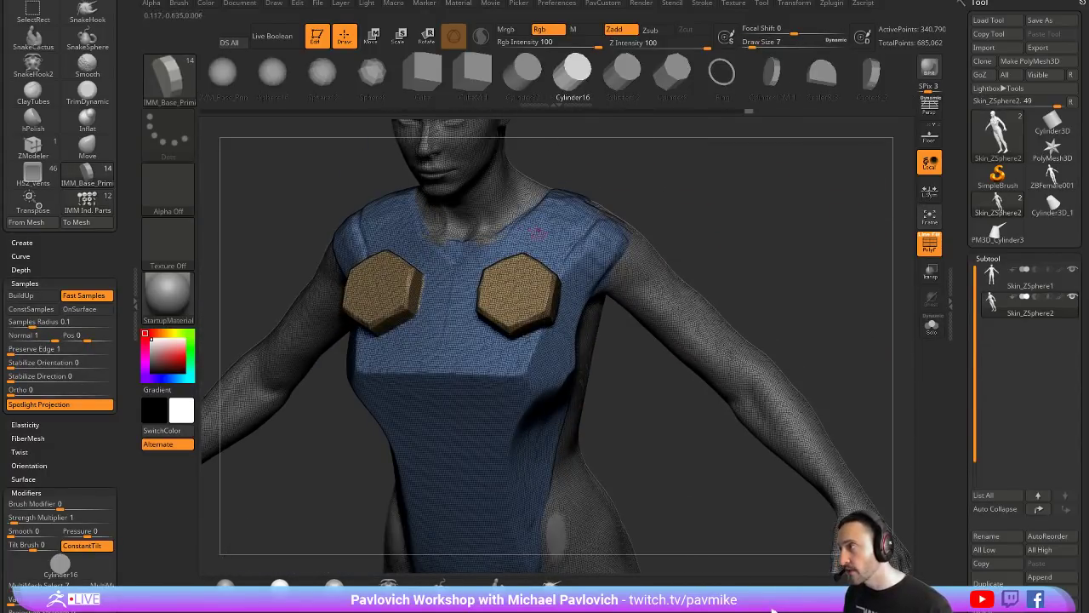
{"action": "left_click", "coordinate": [522, 72]}
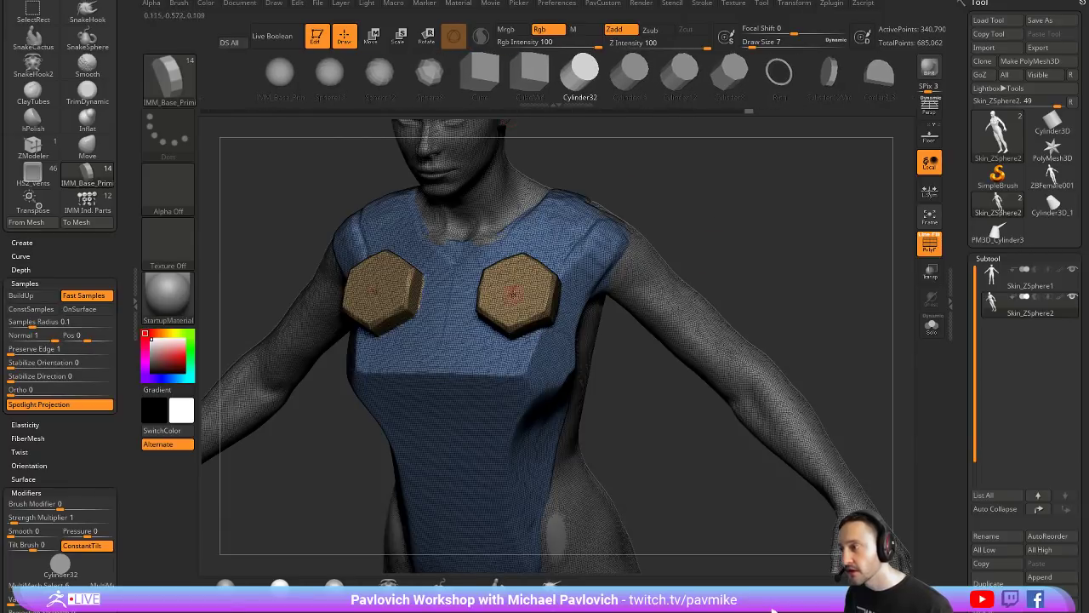
{"action": "left_click_drag", "start_coordinate": [515, 294], "coordinate": [538, 311]}
{"action": "left_click_drag", "start_coordinate": [761, 230], "coordinate": [732, 227]}
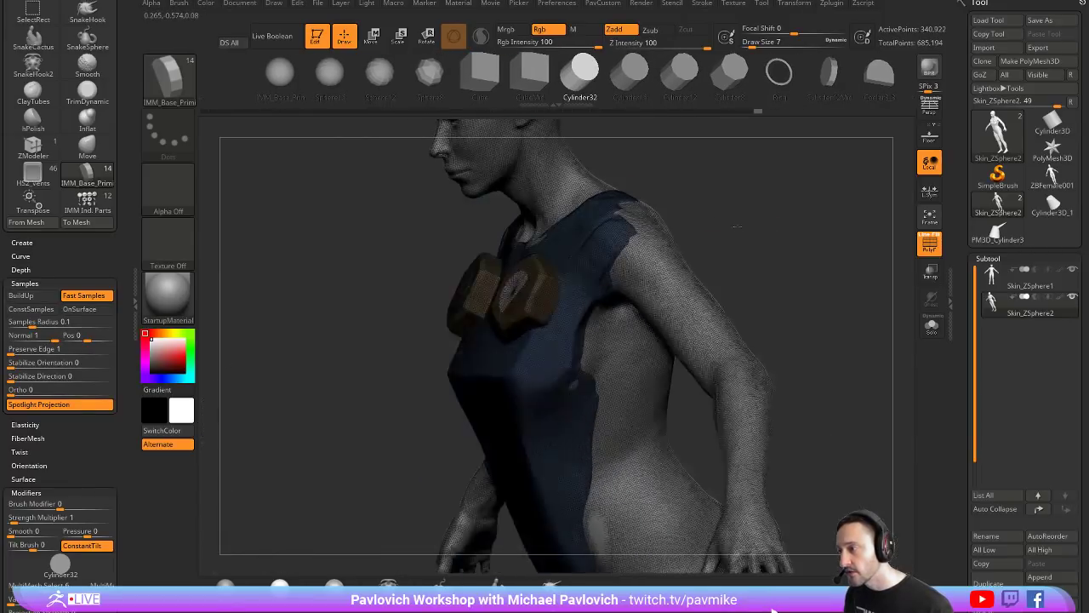
Step: Reposition the cylinders along their axis and remesh with DynaMesh to cut round holes through the bolt heads
{"action": "key", "text": "w"}
{"action": "left_click_drag", "start_coordinate": [557, 316], "coordinate": [542, 306]}
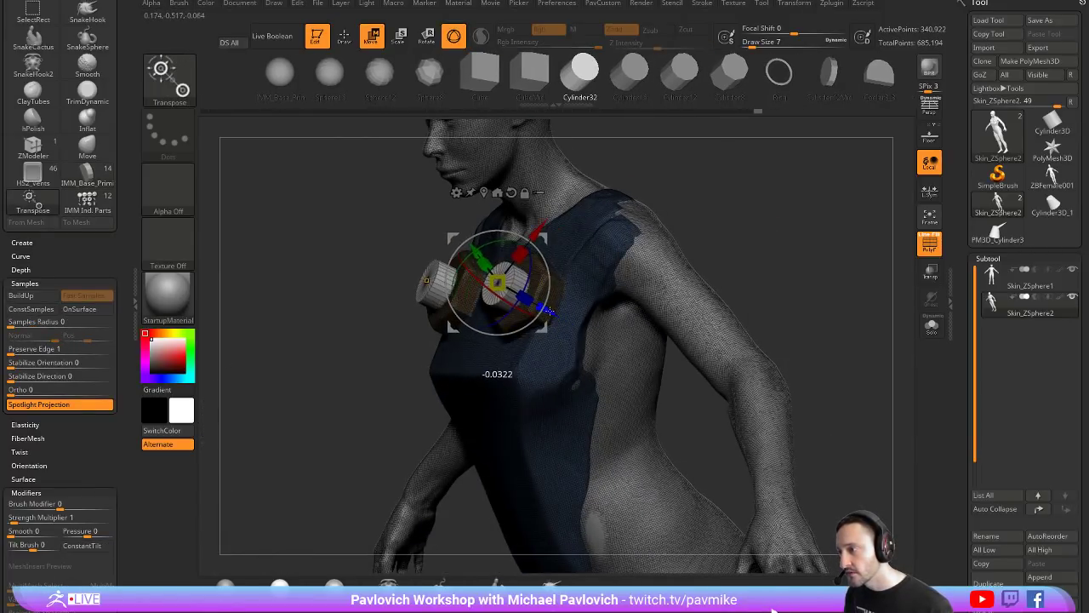
{"action": "mouse_move", "coordinate": [783, 199]}
{"action": "left_mouse_down", "text": "ctrl"}
{"action": "mouse_move", "coordinate": [833, 295]}
{"action": "mouse_move", "coordinate": [771, 210]}
{"action": "mouse_move", "coordinate": [807, 241]}
{"action": "mouse_move", "coordinate": [786, 232]}
{"action": "left_mouse_up", "text": "ctrl"}
{"action": "key", "text": "q"}
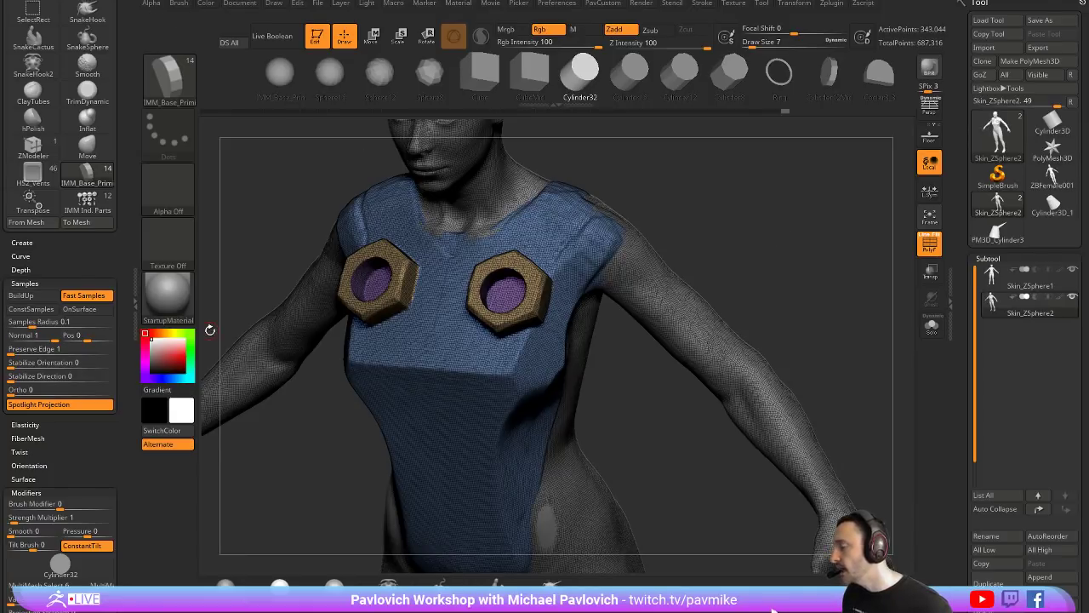
Step: Leave edit mode, clear the character from the canvas and make SimpleBrush the active tool
{"action": "left_click", "coordinate": [319, 37]}
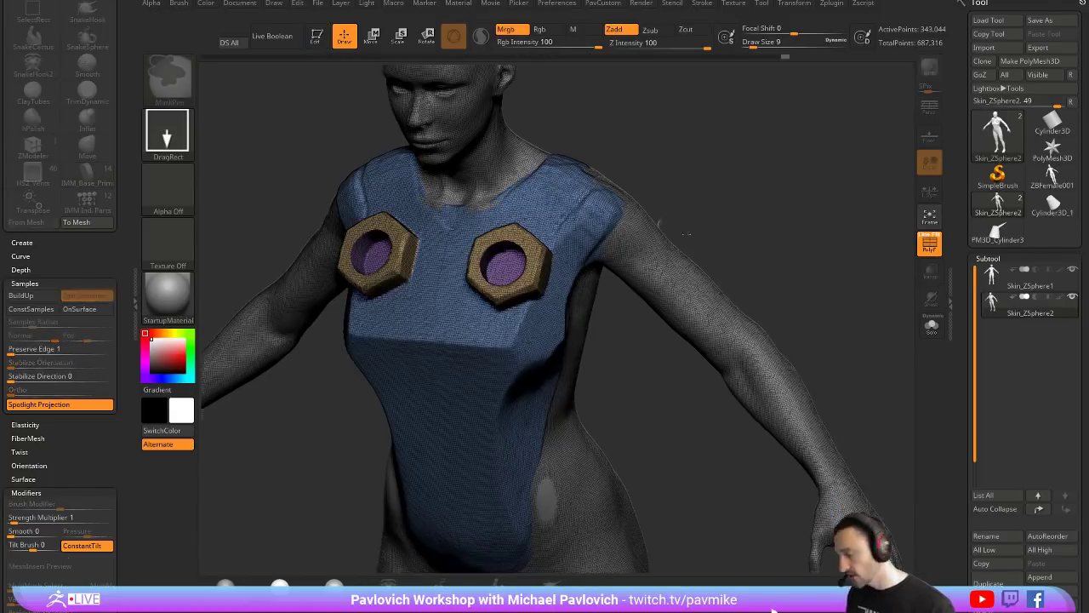
{"action": "key", "text": "ctrl+n"}
{"action": "left_click", "coordinate": [997, 232]}
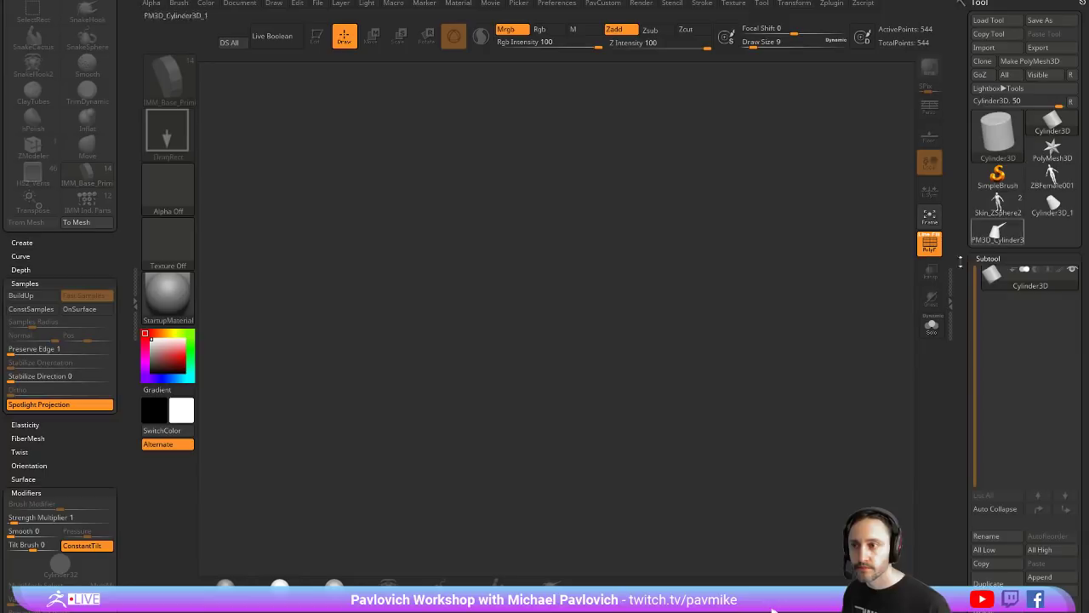
{"action": "left_click", "coordinate": [998, 179]}
Step: Draw a Cube3D on the canvas in edit mode and convert it to a PolyMesh3D
{"action": "left_click", "coordinate": [996, 134]}
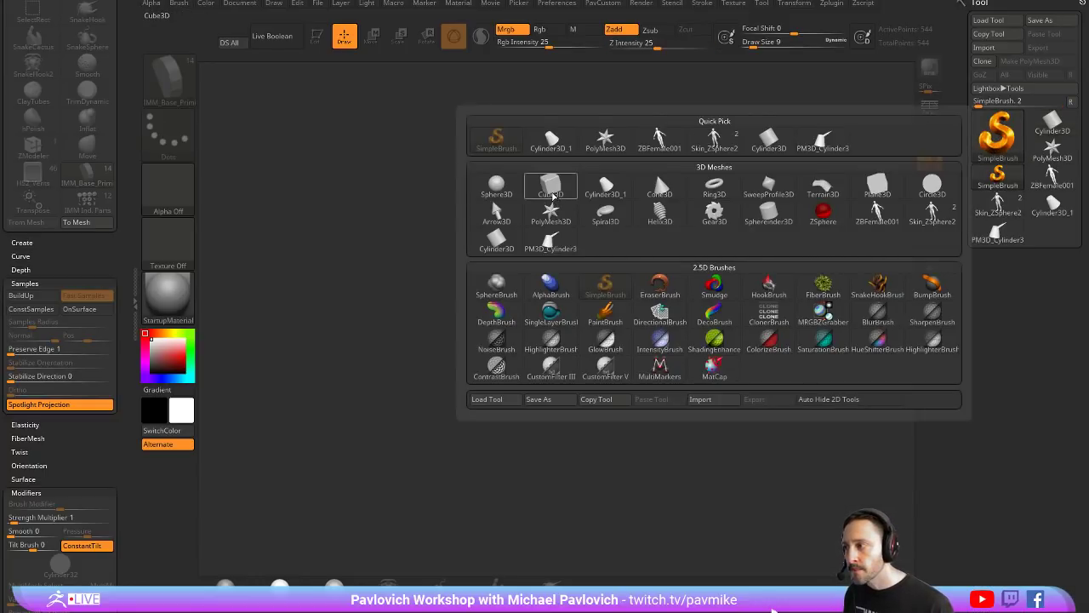
{"action": "left_click", "coordinate": [554, 197]}
{"action": "left_click_drag", "start_coordinate": [519, 353], "coordinate": [547, 412]}
{"action": "left_click", "coordinate": [315, 43]}
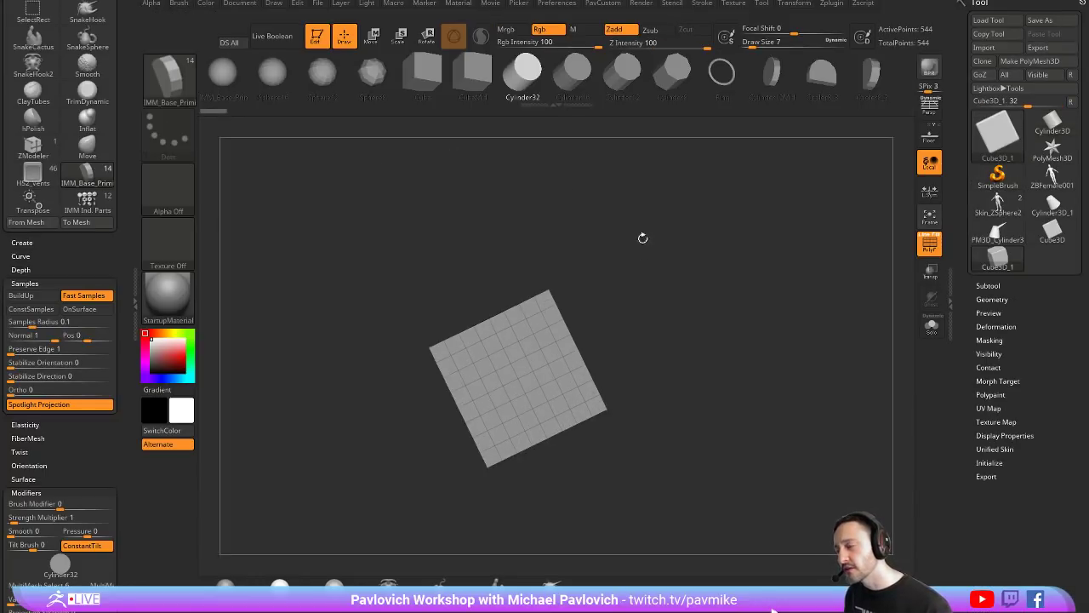
{"action": "left_click_drag", "start_coordinate": [642, 236], "coordinate": [808, 211]}
{"action": "left_click", "coordinate": [1026, 61]}
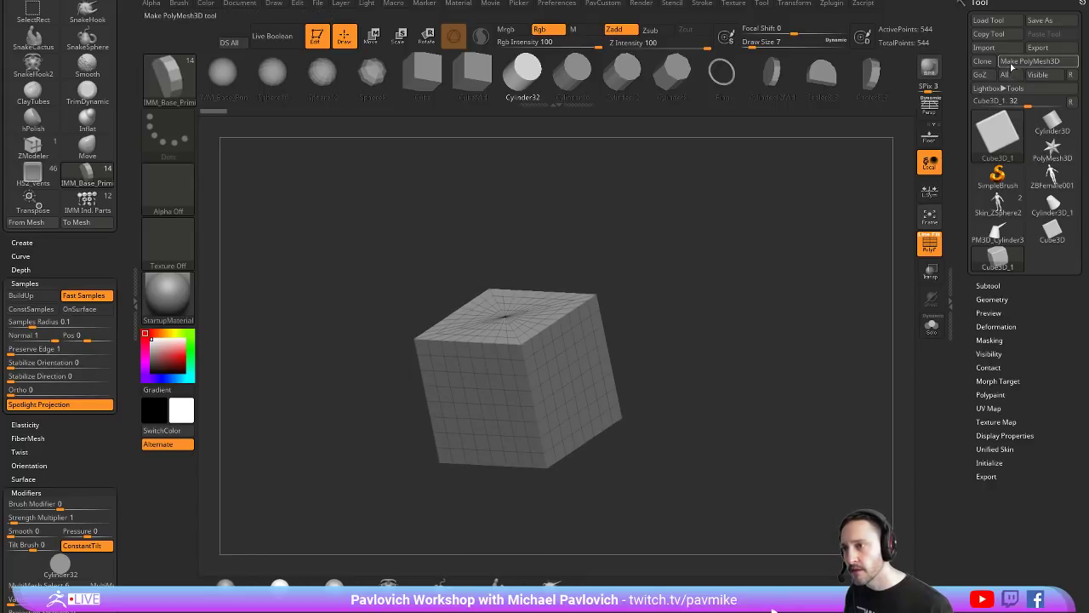
Step: Scale the cube along one axis with the gizmo into a thin slab and return to draw mode
{"action": "key", "text": "w"}
{"action": "left_click_drag", "start_coordinate": [554, 379], "coordinate": [530, 380]}
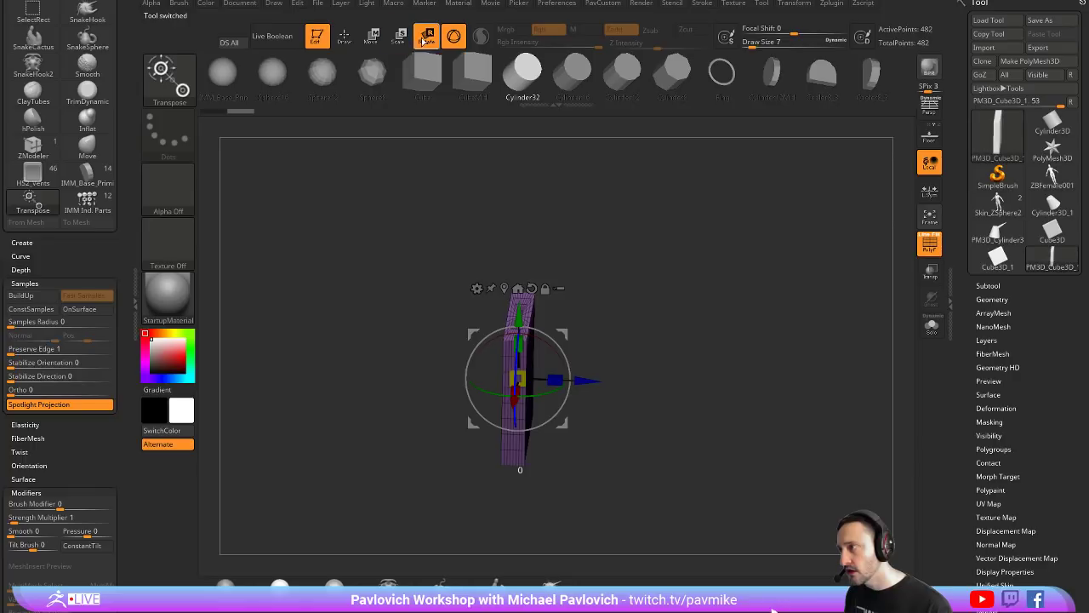
{"action": "left_click", "coordinate": [345, 37]}
{"action": "left_click_drag", "start_coordinate": [628, 239], "coordinate": [521, 332]}
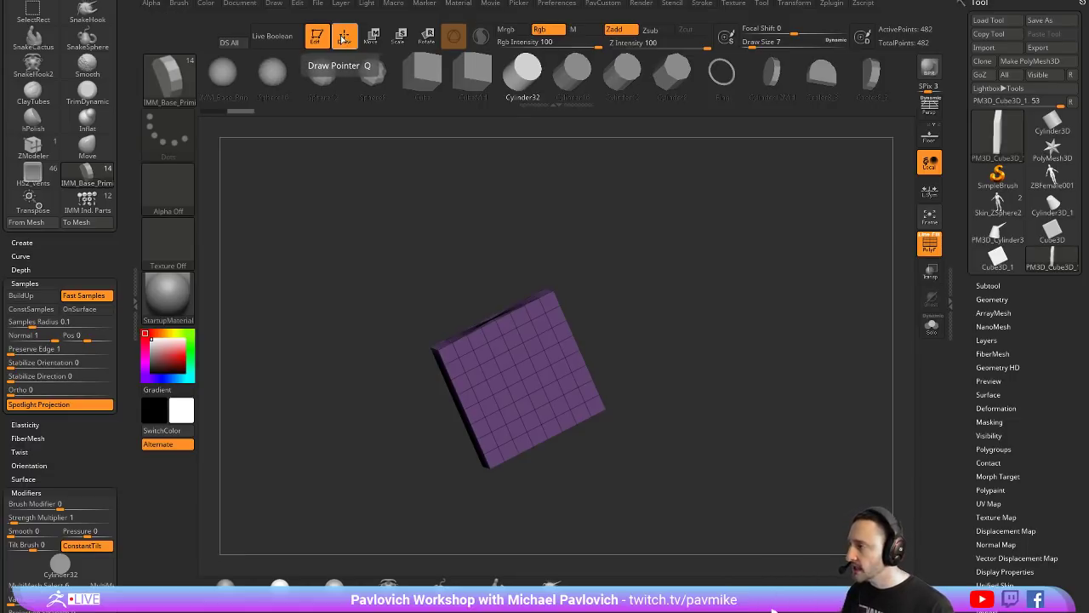
Step: Scale the slab's thickness again with the gizmo and compare the Scale and Move transform modes
{"action": "key", "text": "ctrl"}
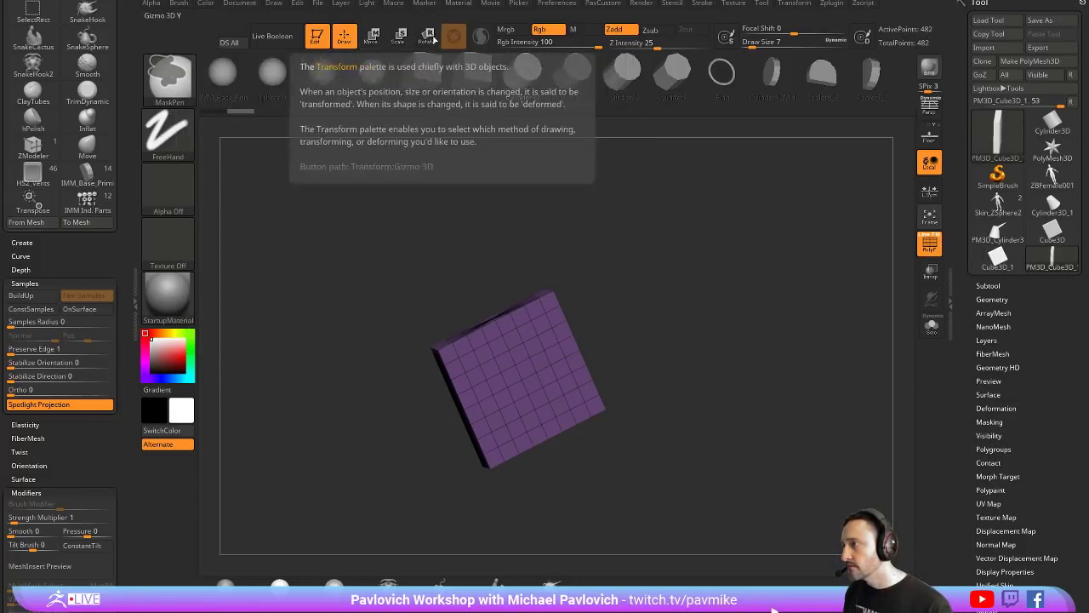
{"action": "mouse_move", "coordinate": [578, 213]}
{"action": "left_mouse_down"}
{"action": "mouse_move", "coordinate": [605, 221]}
{"action": "mouse_move", "coordinate": [588, 264]}
{"action": "mouse_move", "coordinate": [568, 231]}
{"action": "left_mouse_up"}
{"action": "key", "text": "w"}
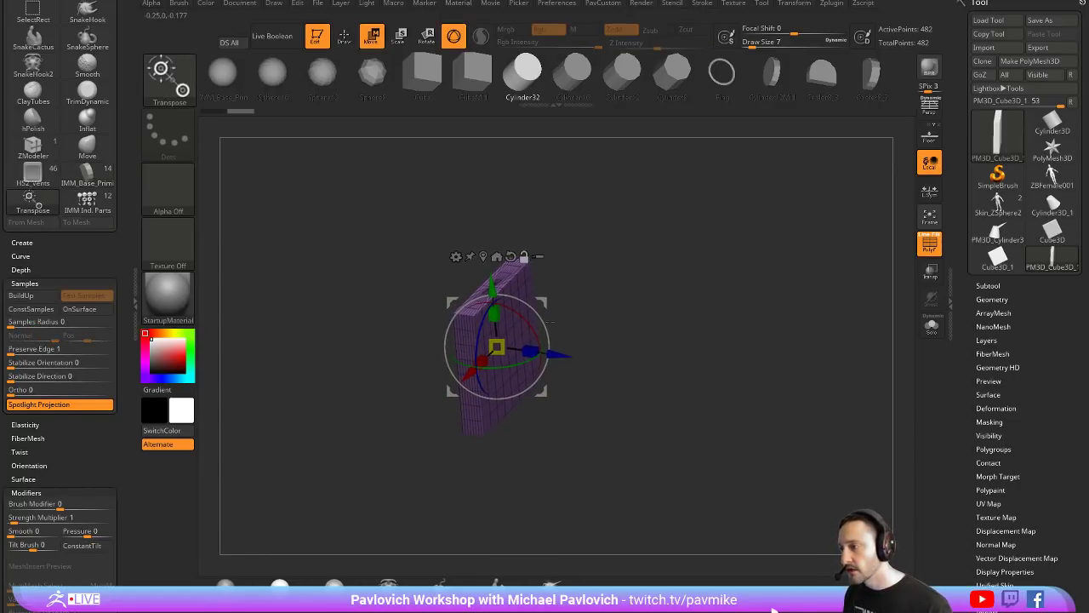
{"action": "left_click_drag", "start_coordinate": [528, 350], "coordinate": [529, 351]}
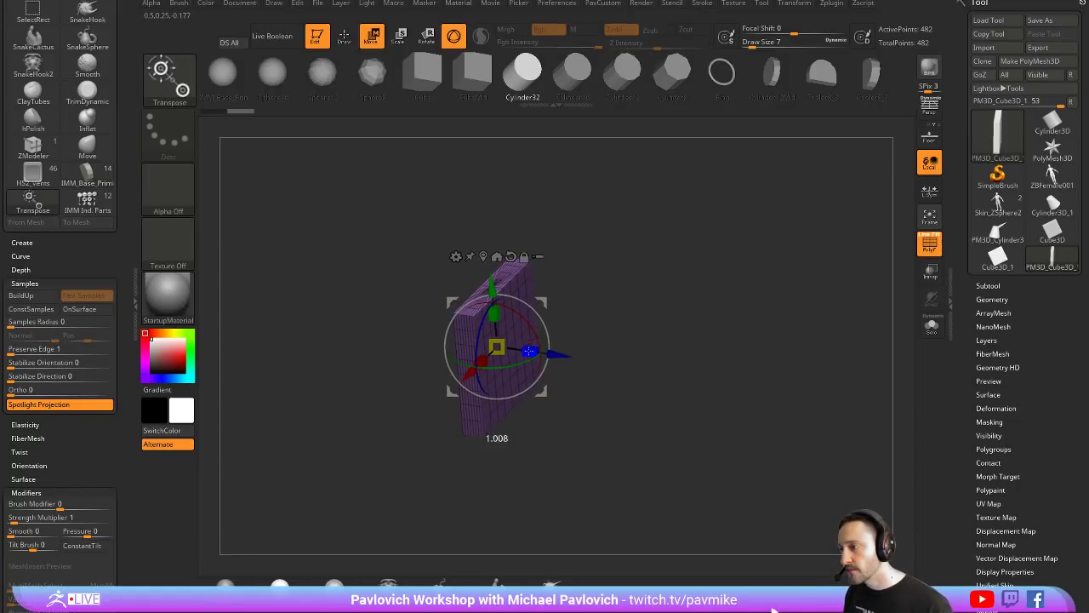
{"action": "left_click", "coordinate": [401, 37]}
{"action": "left_click", "coordinate": [372, 36]}
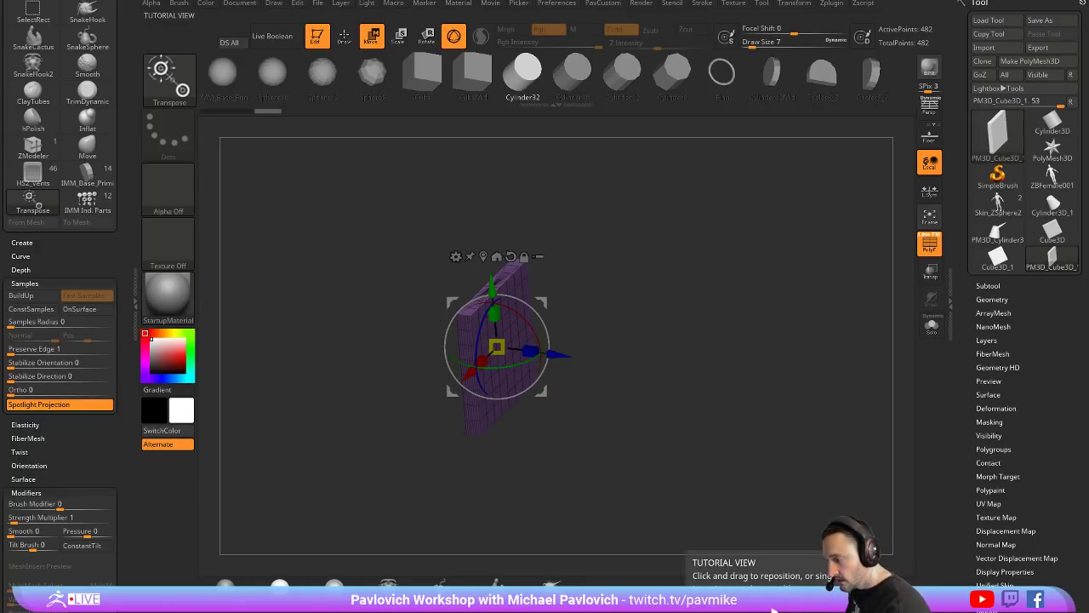
Step: Switch to the browser, open Pixologic's Download Center plugins page and find the Gizmo Swapper plugin
{"action": "left_click", "coordinate": [773, 610]}
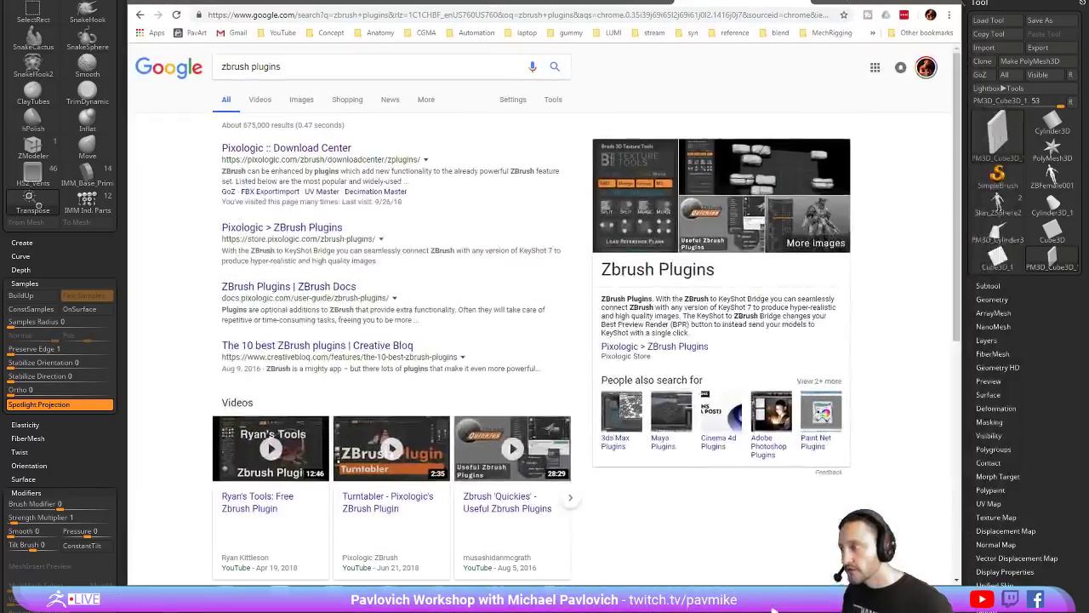
{"action": "left_click", "coordinate": [314, 148]}
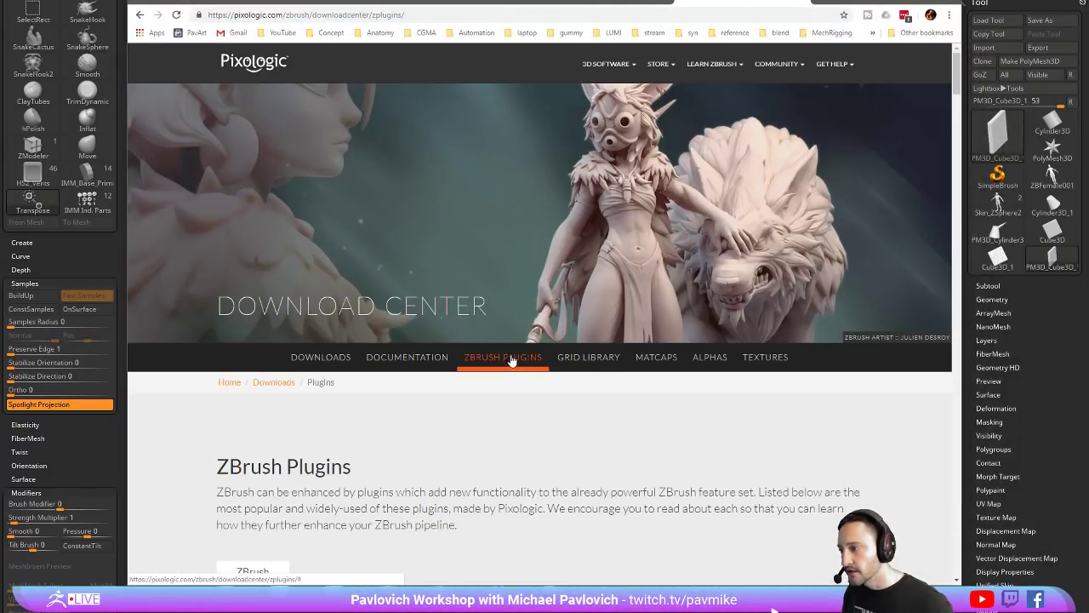
{"action": "scroll", "coordinate": [511, 360], "scroll_direction": "down", "scroll_amount": 6}
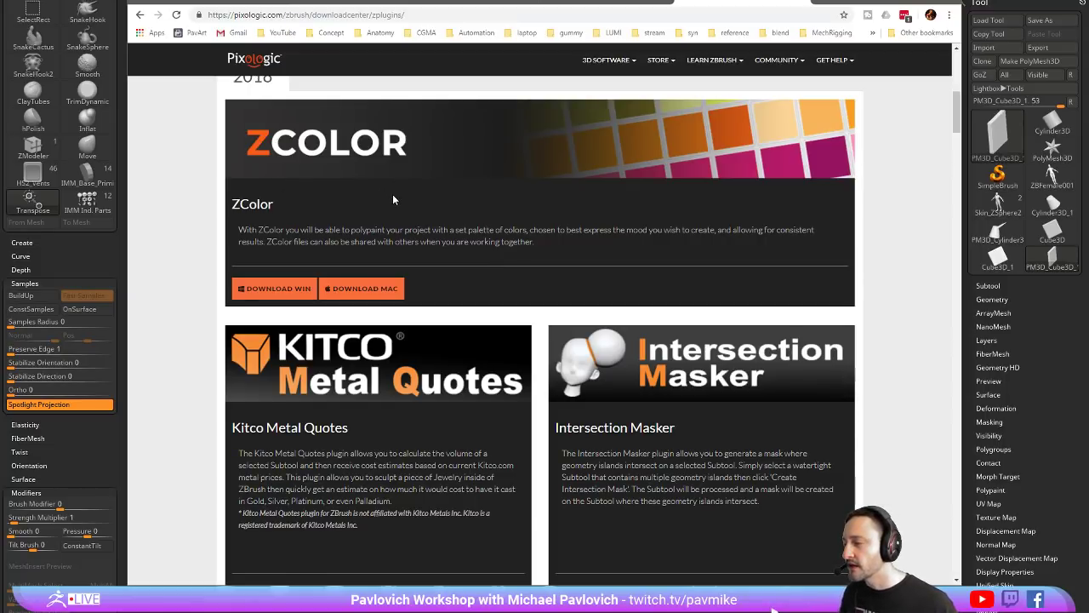
{"action": "scroll", "coordinate": [188, 204], "scroll_direction": "down", "scroll_amount": 1}
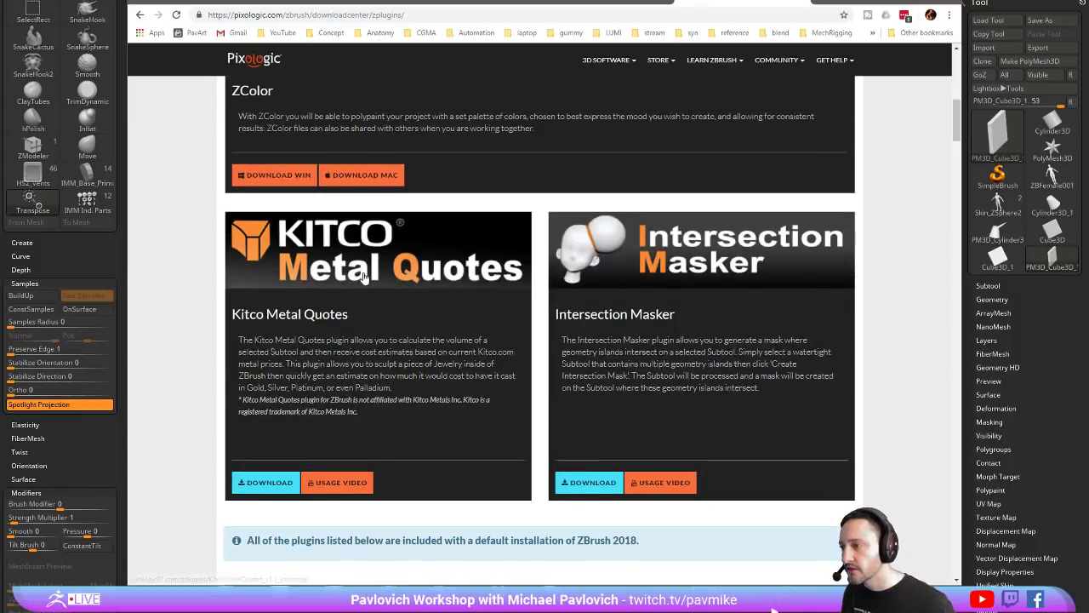
{"action": "scroll", "coordinate": [202, 238], "scroll_direction": "down", "scroll_amount": 3}
{"action": "scroll", "coordinate": [182, 231], "scroll_direction": "down", "scroll_amount": 4}
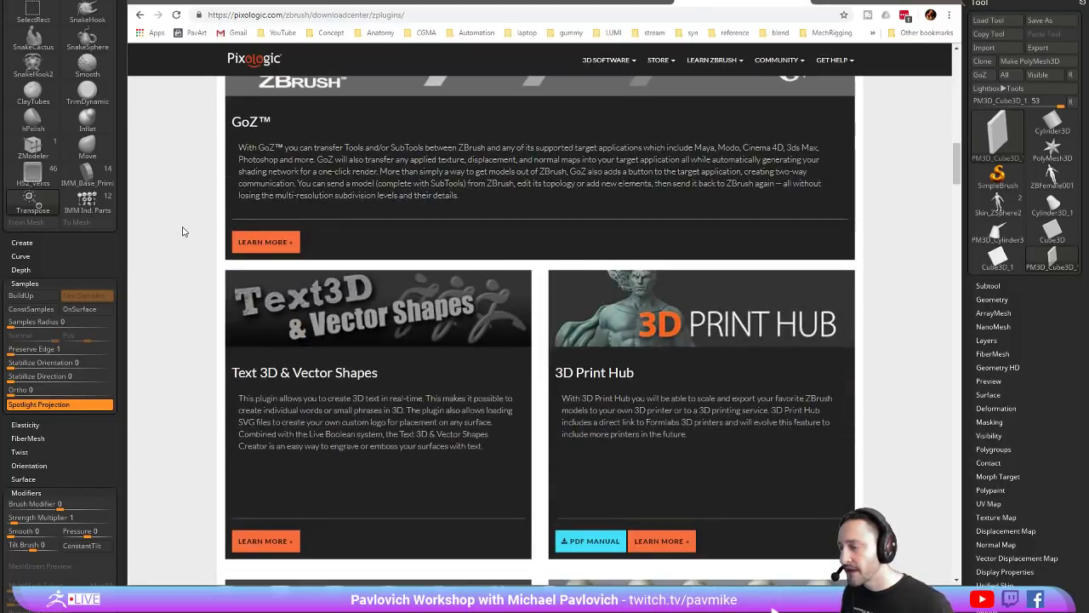
{"action": "scroll", "coordinate": [187, 230], "scroll_direction": "down", "scroll_amount": 8}
{"action": "scroll", "coordinate": [192, 229], "scroll_direction": "down", "scroll_amount": 15}
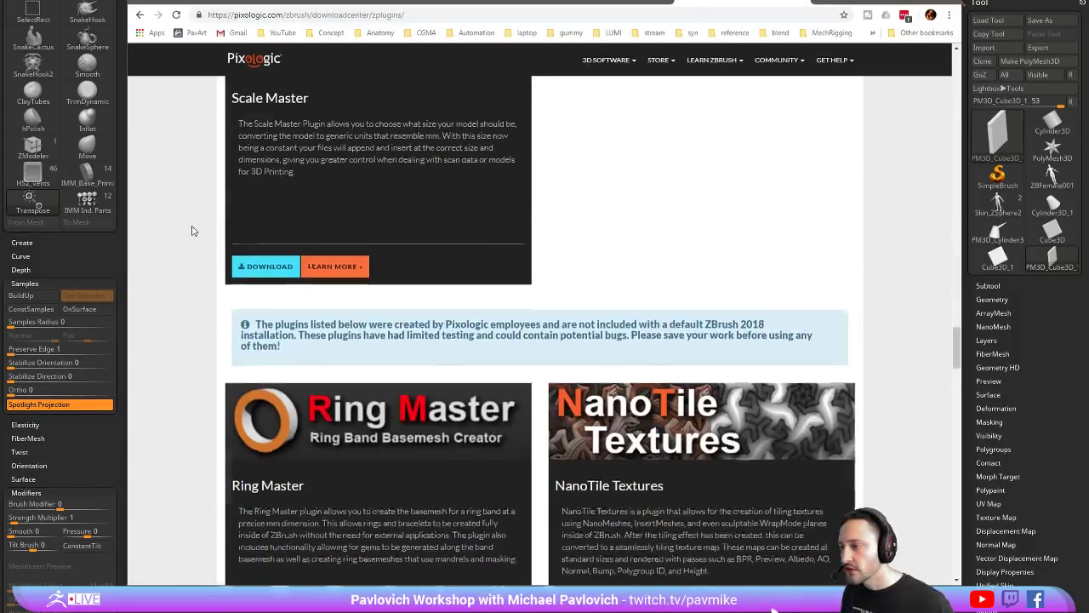
{"action": "scroll", "coordinate": [195, 226], "scroll_direction": "down", "scroll_amount": 12}
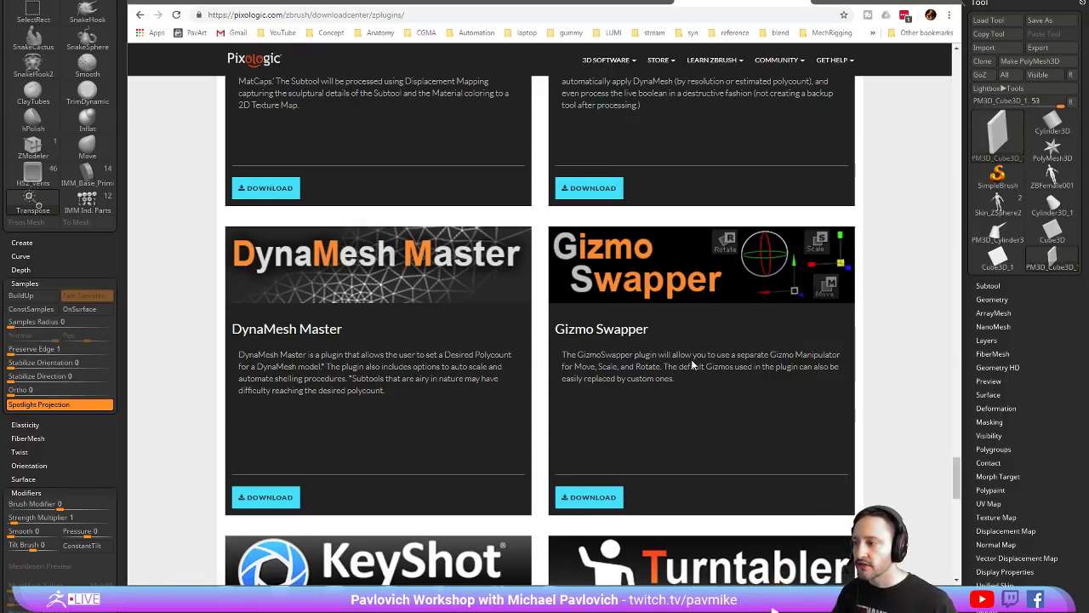
Step: Switch back to ZBrush and examine the list of installed plugins
{"action": "left_click_drag", "start_coordinate": [830, 3], "coordinate": [830, 609]}
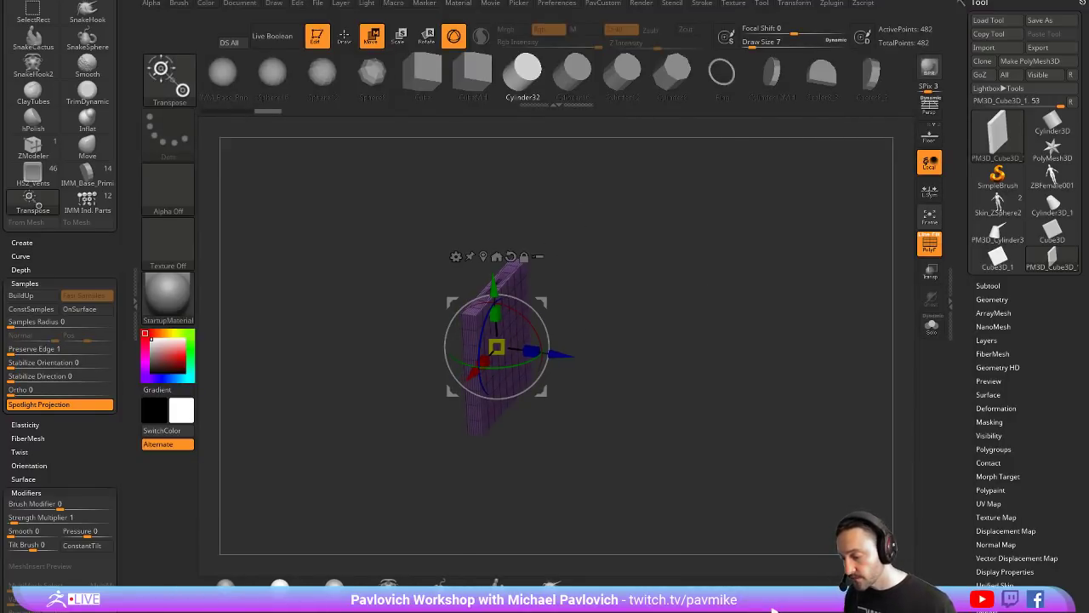
{"action": "left_click_drag", "start_coordinate": [757, 382], "coordinate": [743, 377]}
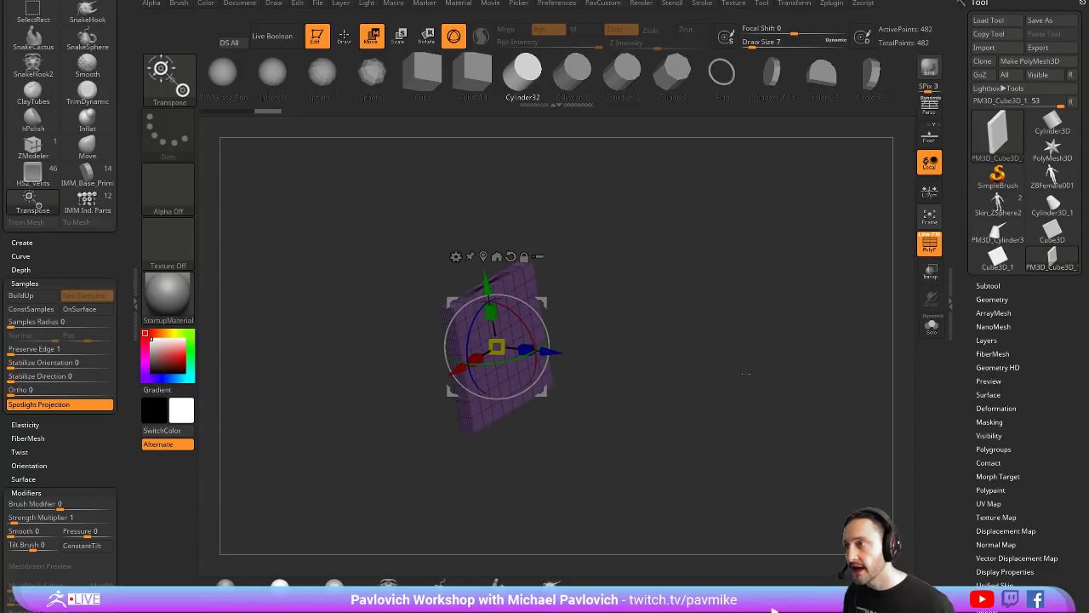
{"action": "left_click", "coordinate": [827, 5]}
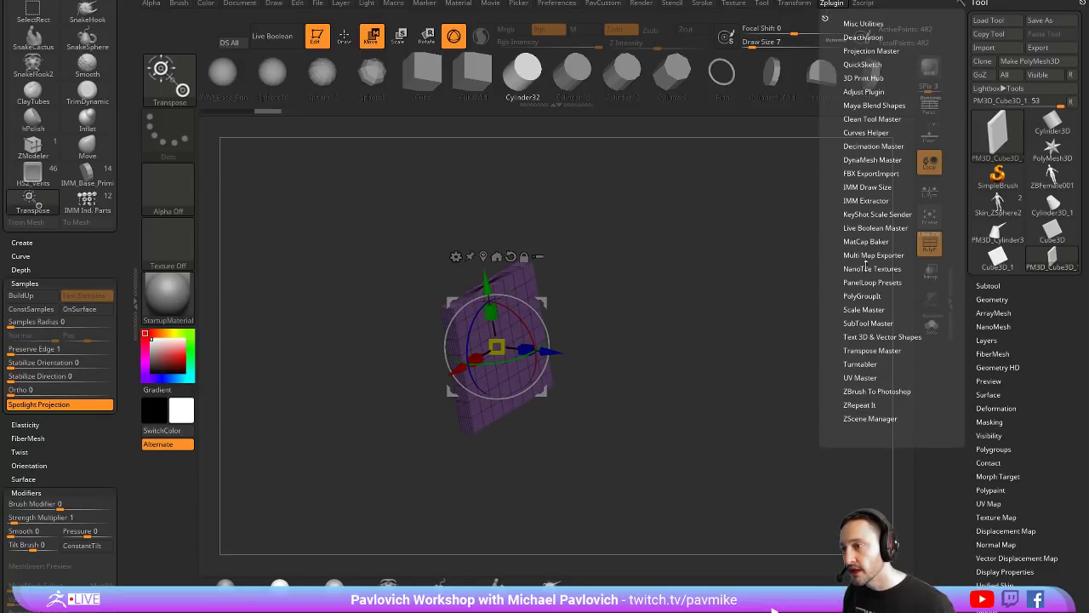
Step: Return to the Pixologic plugins page and compare the plugins bundled with ZBrush 2018 with the separately downloadable ones
{"action": "key", "text": "alt+Tab"}
{"action": "scroll", "coordinate": [654, 290], "scroll_direction": "up", "scroll_amount": 3}
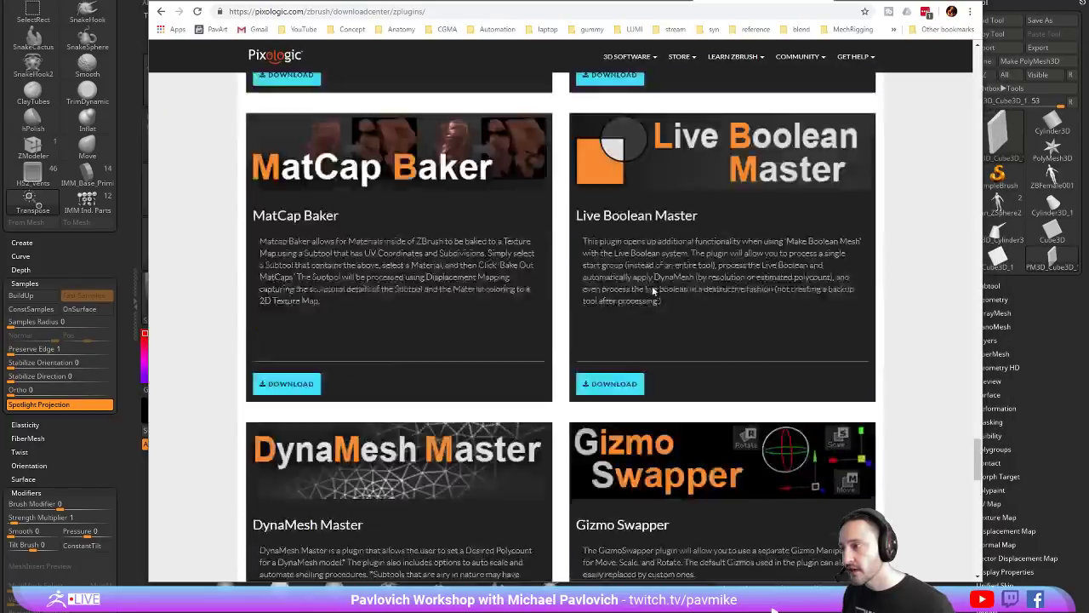
{"action": "scroll", "coordinate": [653, 290], "scroll_direction": "up", "scroll_amount": 3}
{"action": "scroll", "coordinate": [956, 223], "scroll_direction": "up", "scroll_amount": 15}
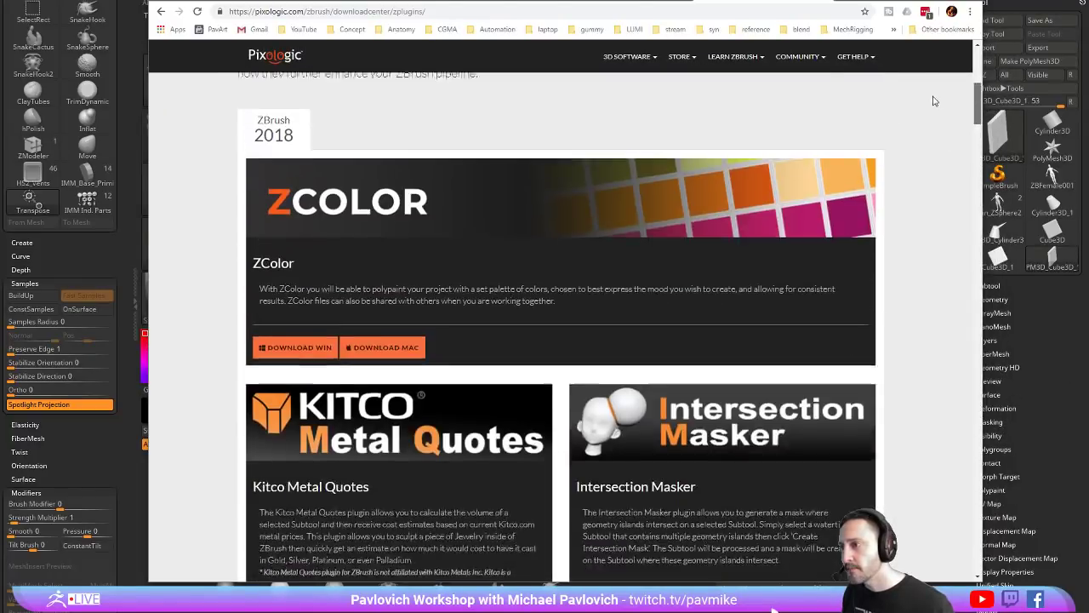
{"action": "scroll", "coordinate": [933, 100], "scroll_direction": "down", "scroll_amount": 2}
{"action": "scroll", "coordinate": [934, 101], "scroll_direction": "down", "scroll_amount": 5}
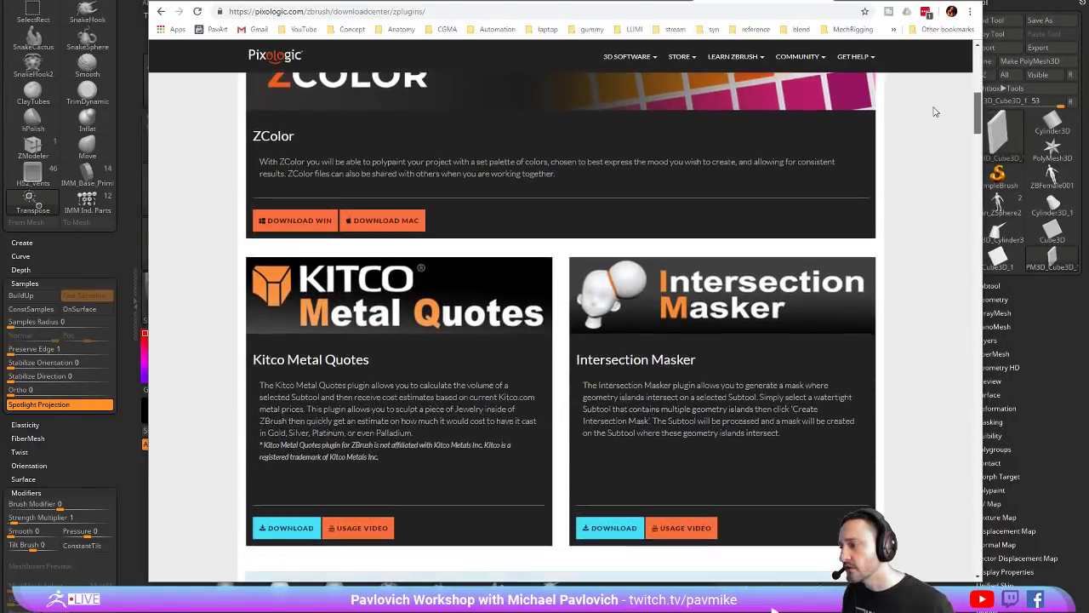
{"action": "scroll", "coordinate": [931, 132], "scroll_direction": "down", "scroll_amount": 2}
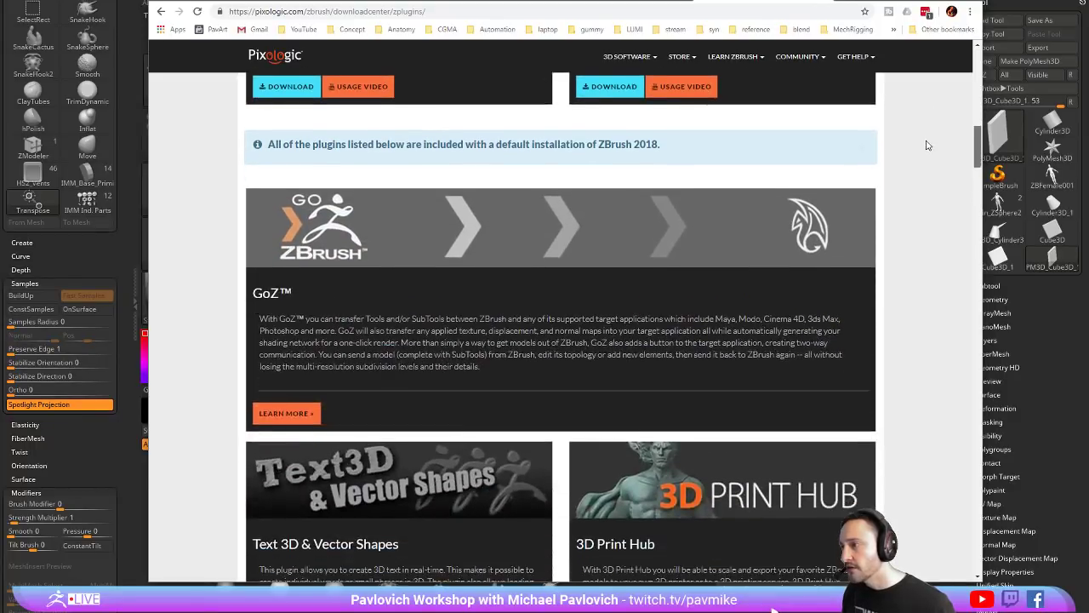
{"action": "left_click_drag", "start_coordinate": [982, 153], "coordinate": [973, 371]}
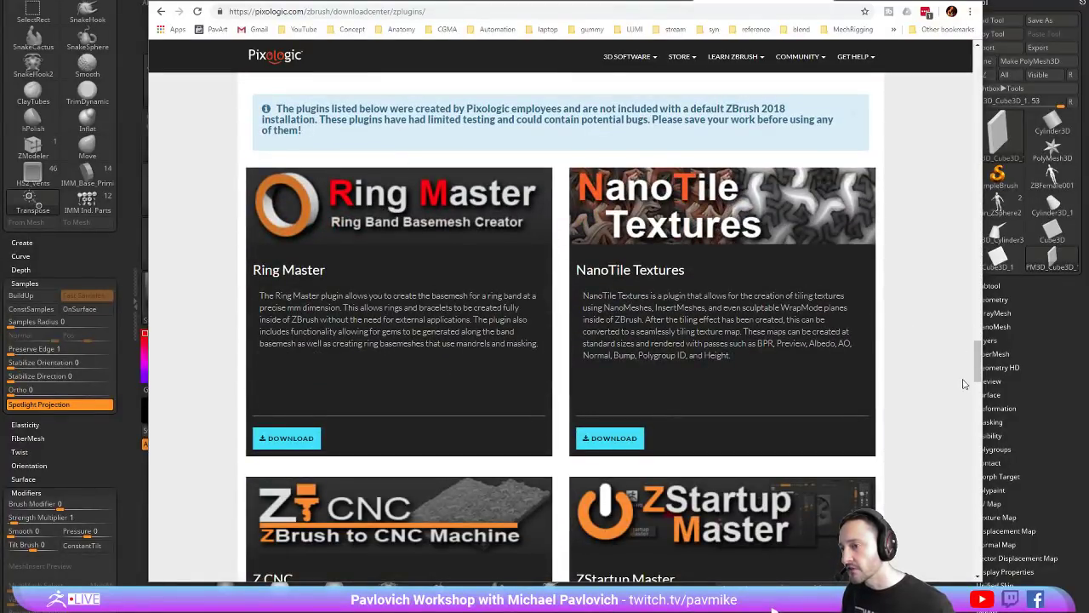
{"action": "left_click_drag", "start_coordinate": [978, 371], "coordinate": [977, 492]}
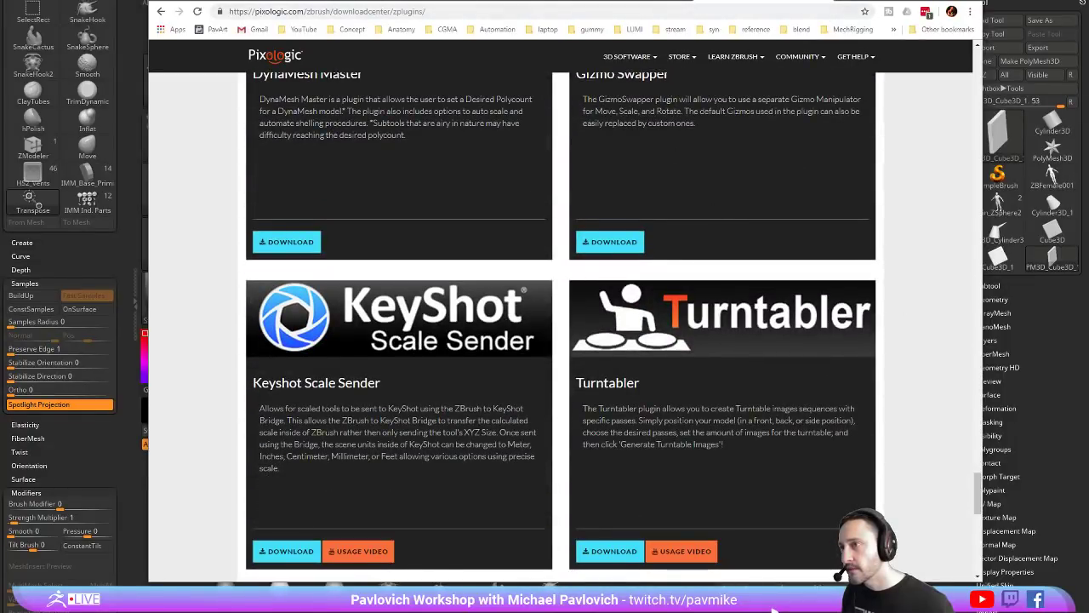
Step: Download the Gizmo Swapper plugin, switch back to ZBrush, and open the ZBrush 2018 > ZStartup > ZPlugs64 folder in File Explorer
{"action": "left_click", "coordinate": [619, 242]}
{"action": "key", "text": "alt+Tab"}
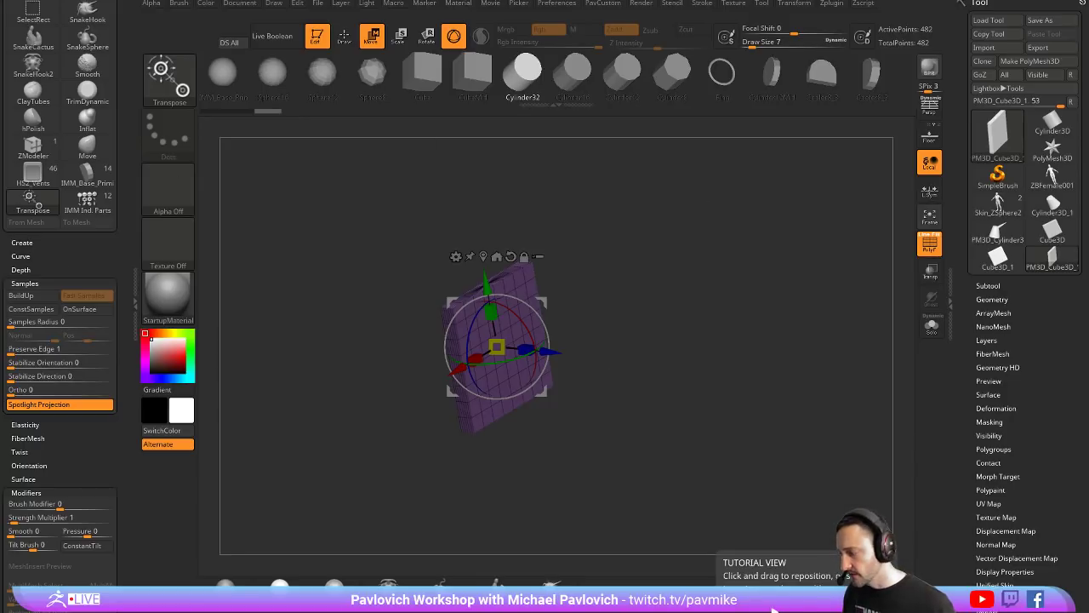
{"action": "key", "text": "super+e"}
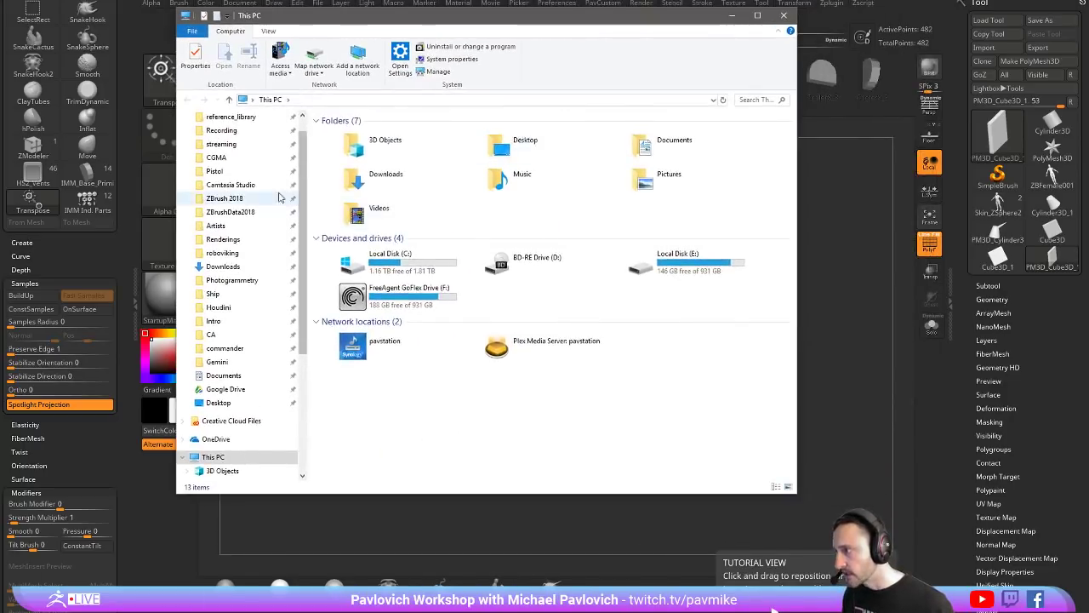
{"action": "left_click", "coordinate": [226, 198]}
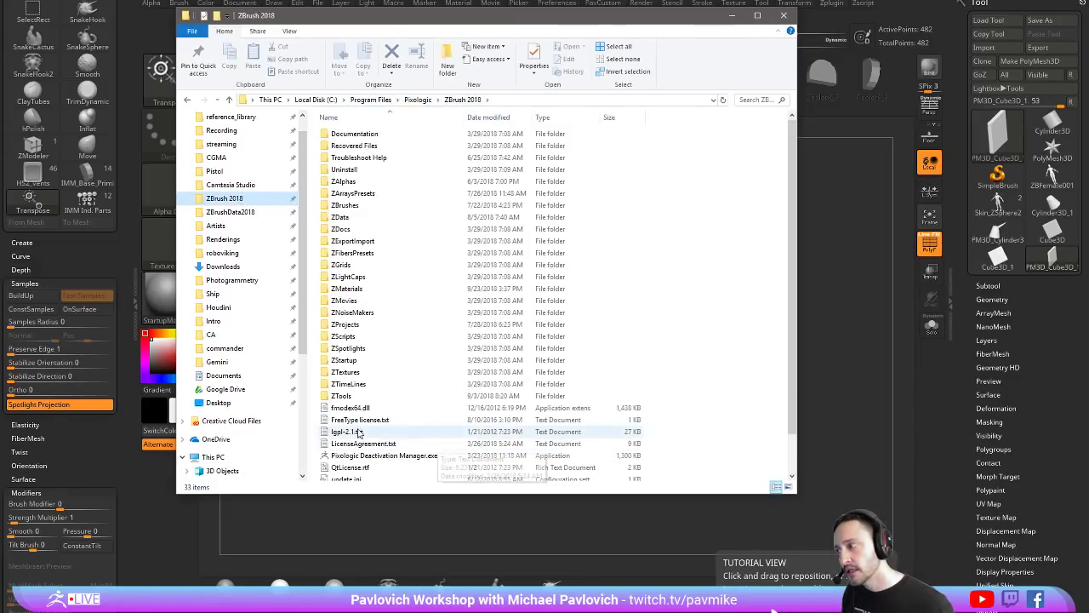
{"action": "left_click", "coordinate": [345, 361]}
{"action": "double_click", "coordinate": [345, 361]}
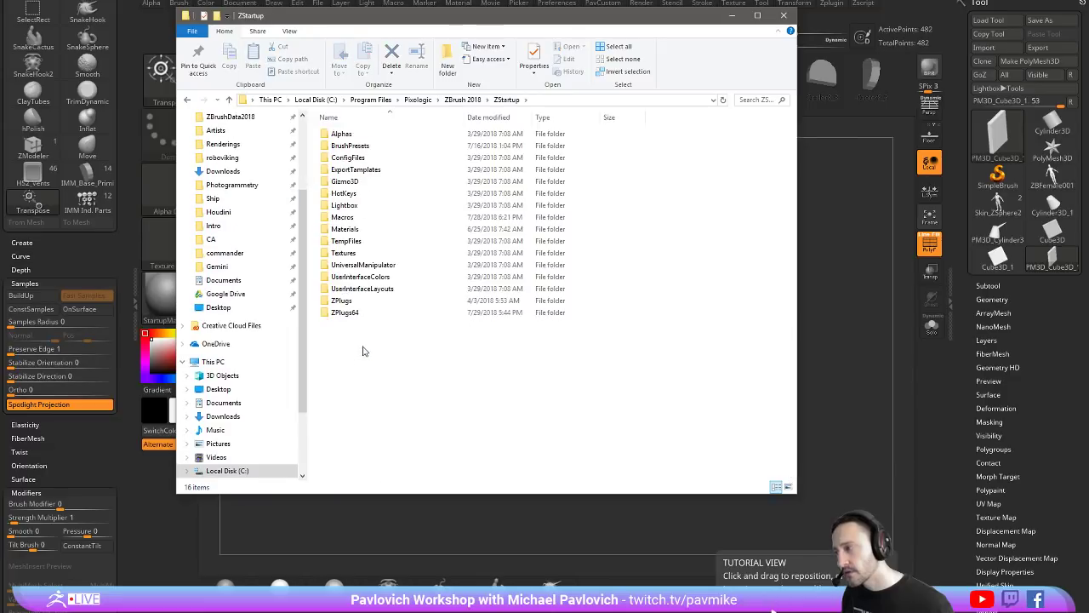
{"action": "double_click", "coordinate": [364, 313]}
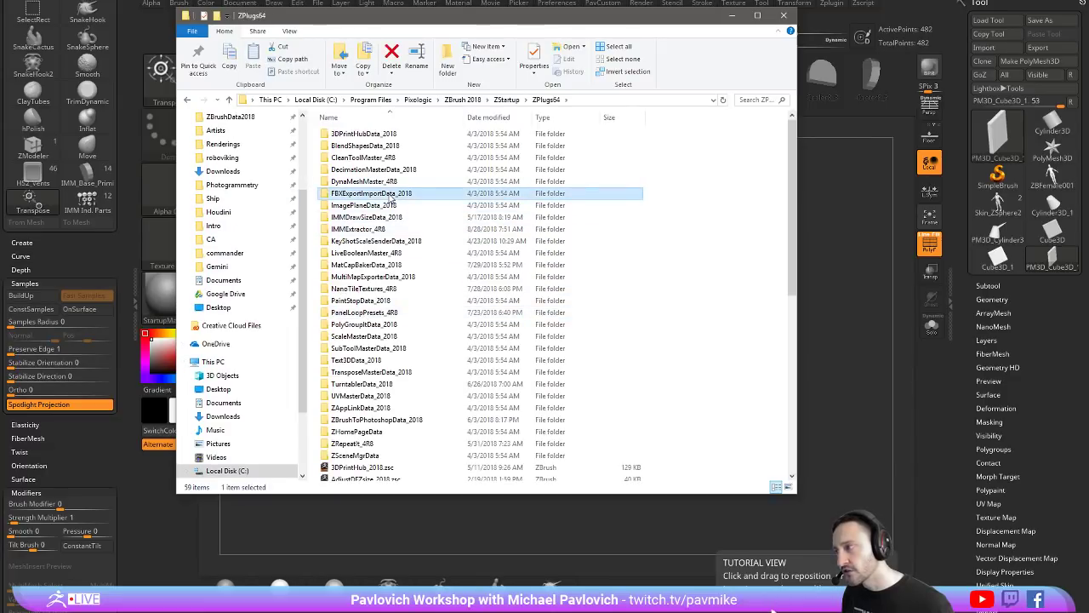
Step: Look through the installed plugin files in ZPlugs64 and close the folder window
{"action": "scroll", "coordinate": [383, 272], "scroll_direction": "down", "scroll_amount": 8}
{"action": "left_click", "coordinate": [362, 297]}
{"action": "left_click_drag", "start_coordinate": [361, 303], "coordinate": [719, 34]}
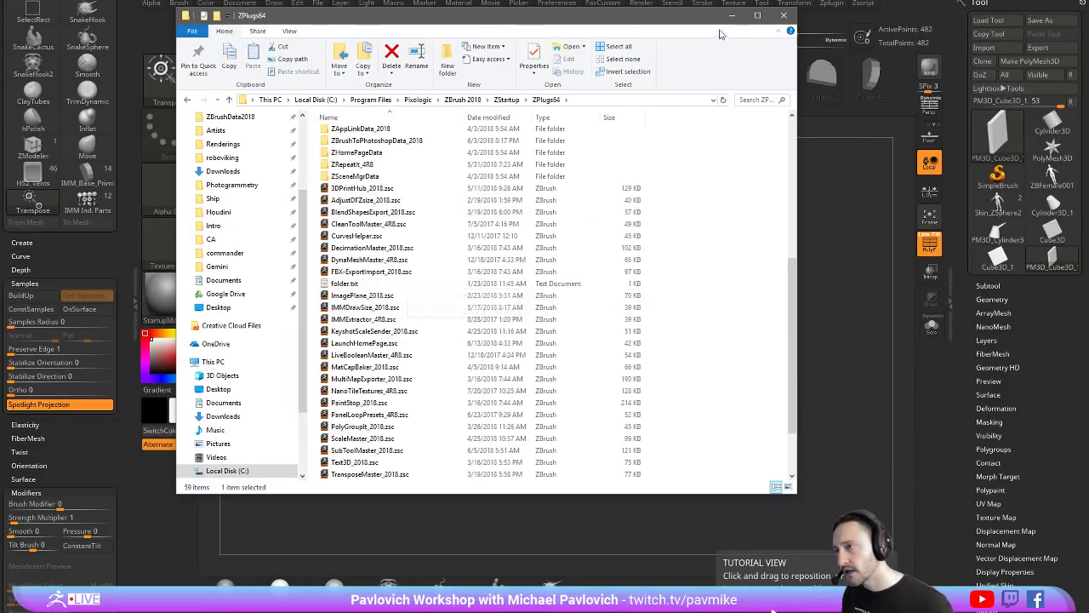
{"action": "left_click", "coordinate": [774, 16]}
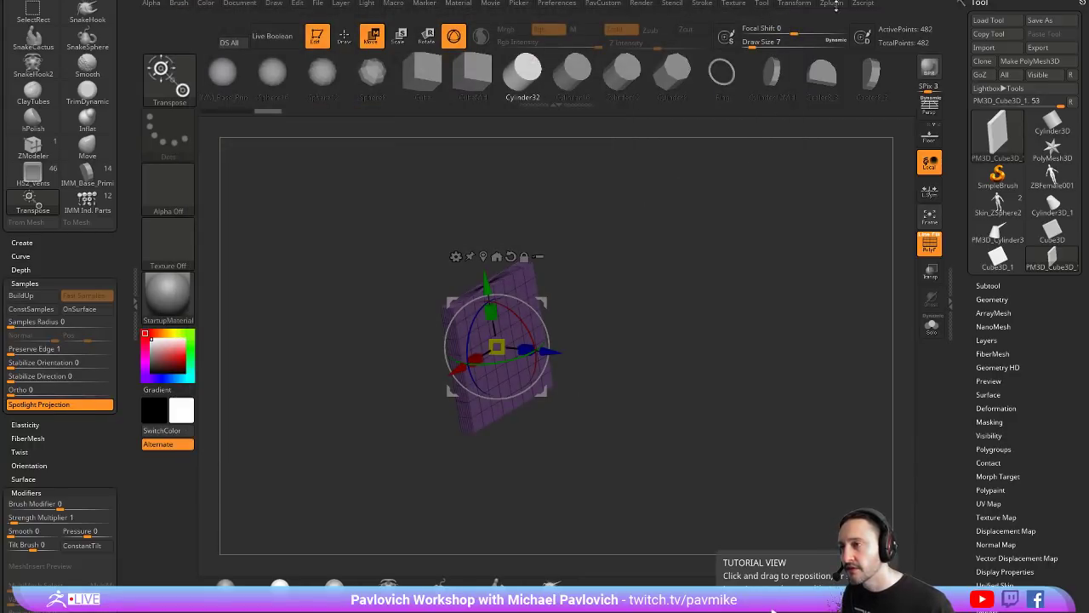
Step: Dock the Zplugin palette in the tray, inspect the PolyGroupIt and IMM Draw Size options, and remove the palette from the tray
{"action": "left_click", "coordinate": [832, 4]}
{"action": "left_click_drag", "start_coordinate": [825, 17], "coordinate": [13, 46]}
{"action": "left_click", "coordinate": [34, 141]}
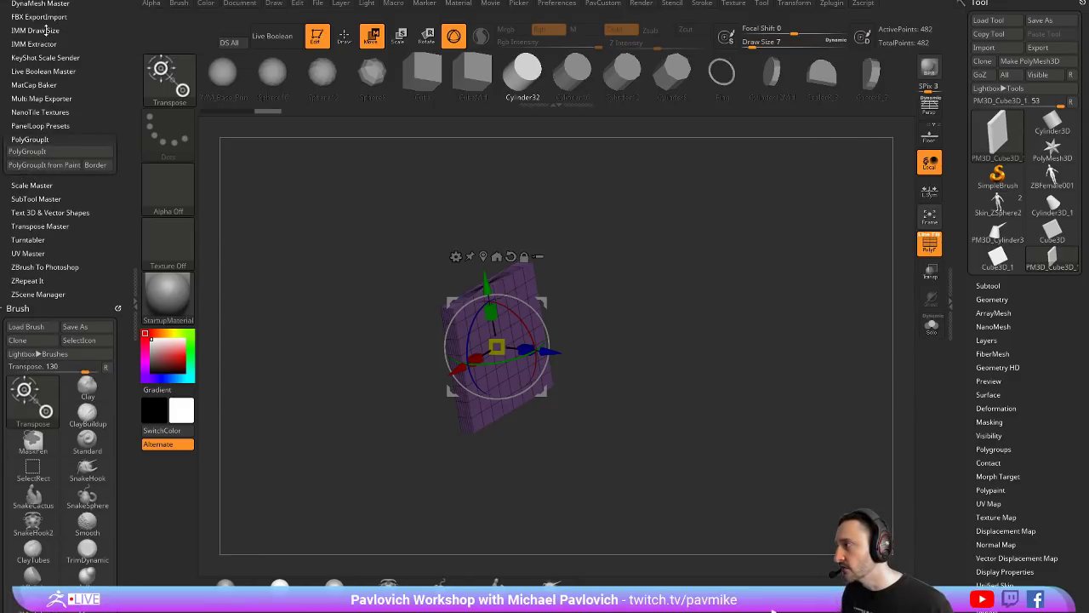
{"action": "left_click", "coordinate": [45, 31]}
{"action": "left_click_drag", "start_coordinate": [103, 13], "coordinate": [103, 165]}
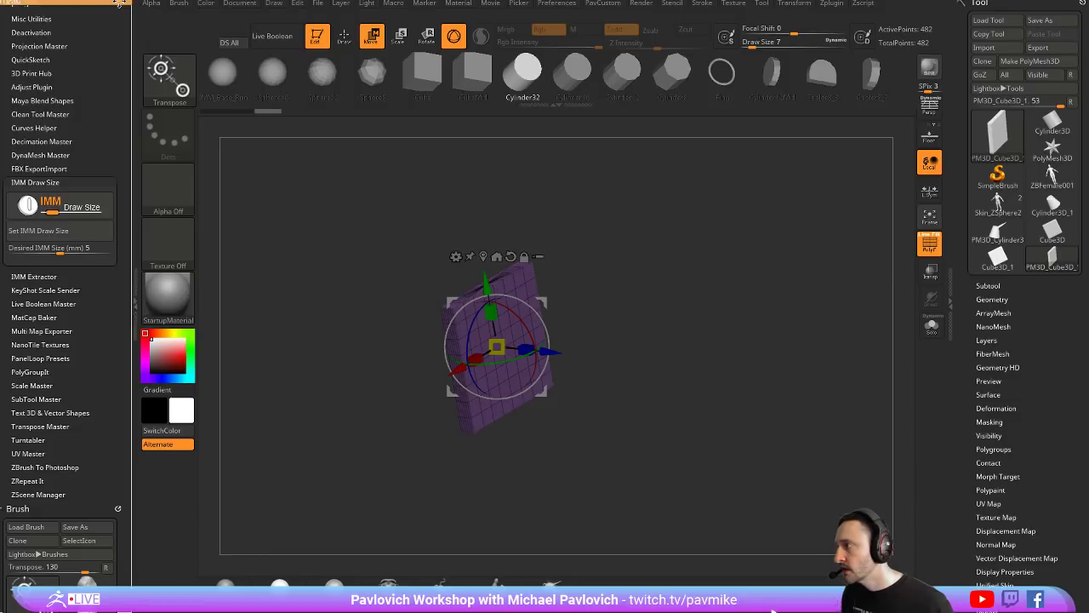
{"action": "left_click", "coordinate": [119, 3]}
Step: Switch from the gizmo to Draw mode and set the draw size to 83
{"action": "left_click_drag", "start_coordinate": [684, 287], "coordinate": [678, 290]}
{"action": "mouse_move", "coordinate": [651, 253]}
{"action": "left_mouse_down"}
{"action": "mouse_move", "coordinate": [595, 315]}
{"action": "mouse_move", "coordinate": [631, 298]}
{"action": "mouse_move", "coordinate": [691, 310]}
{"action": "mouse_move", "coordinate": [662, 306]}
{"action": "left_mouse_up"}
{"action": "key", "text": "q"}
{"action": "key", "text": "s"}
{"action": "key", "text": "s"}
{"action": "left_click_drag", "start_coordinate": [660, 308], "coordinate": [671, 309]}
{"action": "left_click_drag", "start_coordinate": [699, 254], "coordinate": [716, 260]}
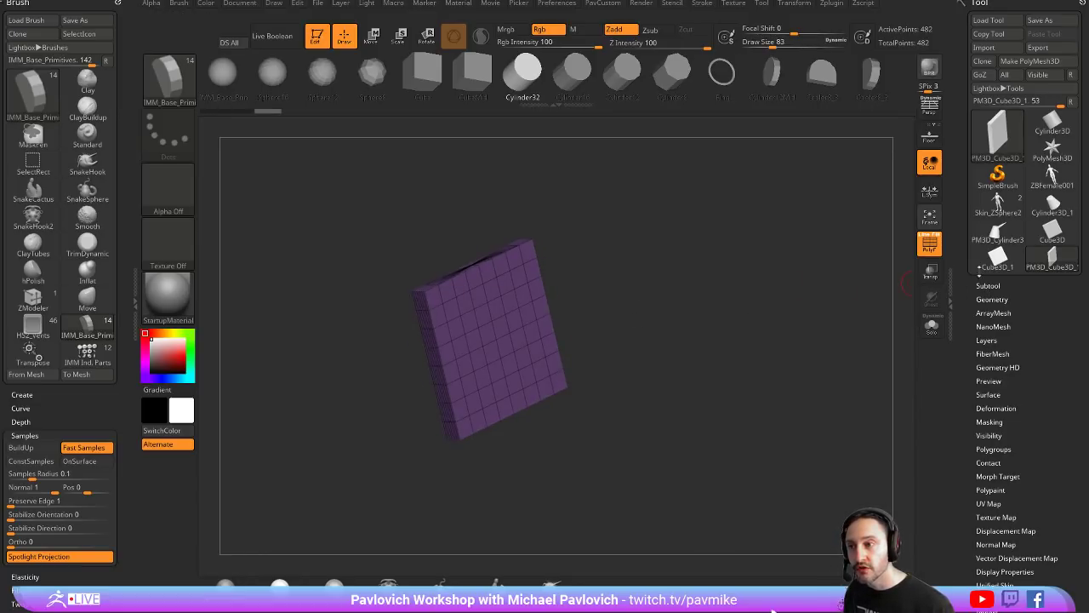
Step: DynaMesh the slab at resolution 128 and set Blur to 0
{"action": "left_click", "coordinate": [987, 300]}
{"action": "left_click", "coordinate": [992, 298]}
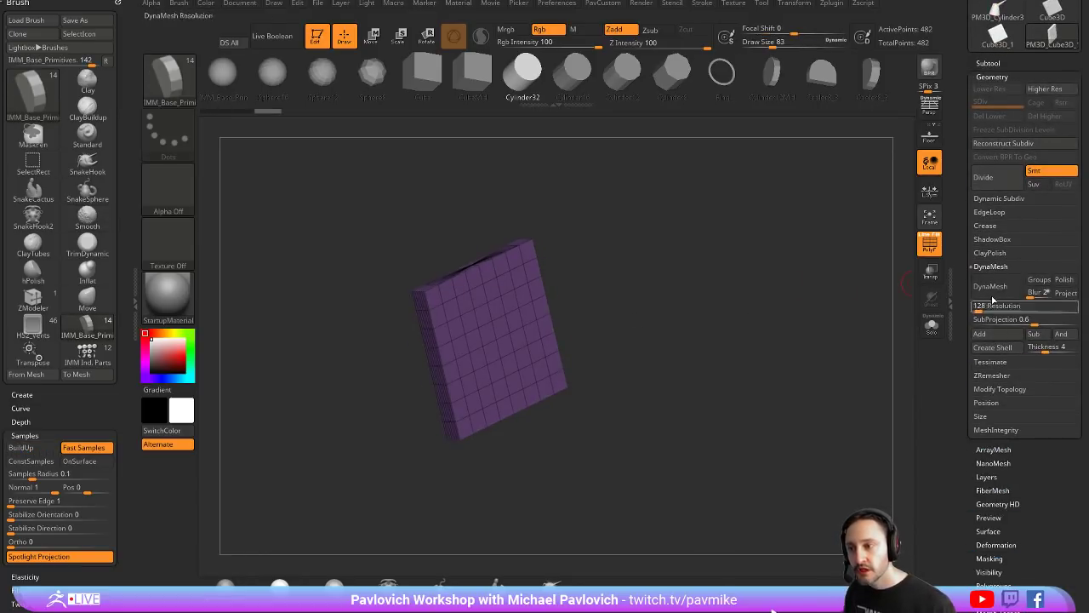
{"action": "left_click", "coordinate": [991, 289]}
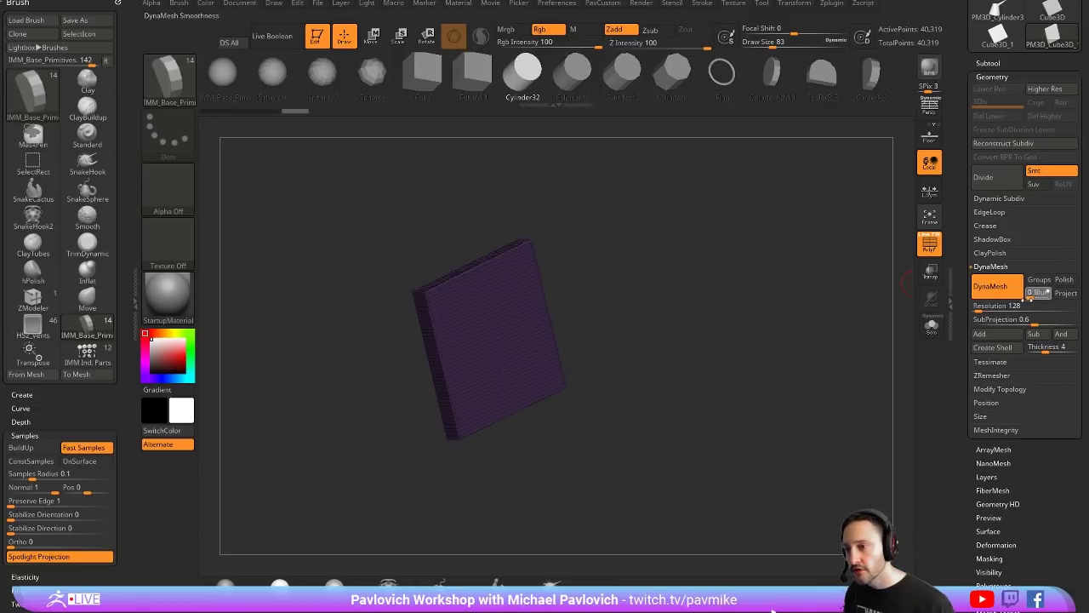
{"action": "left_click_drag", "start_coordinate": [663, 260], "coordinate": [716, 299]}
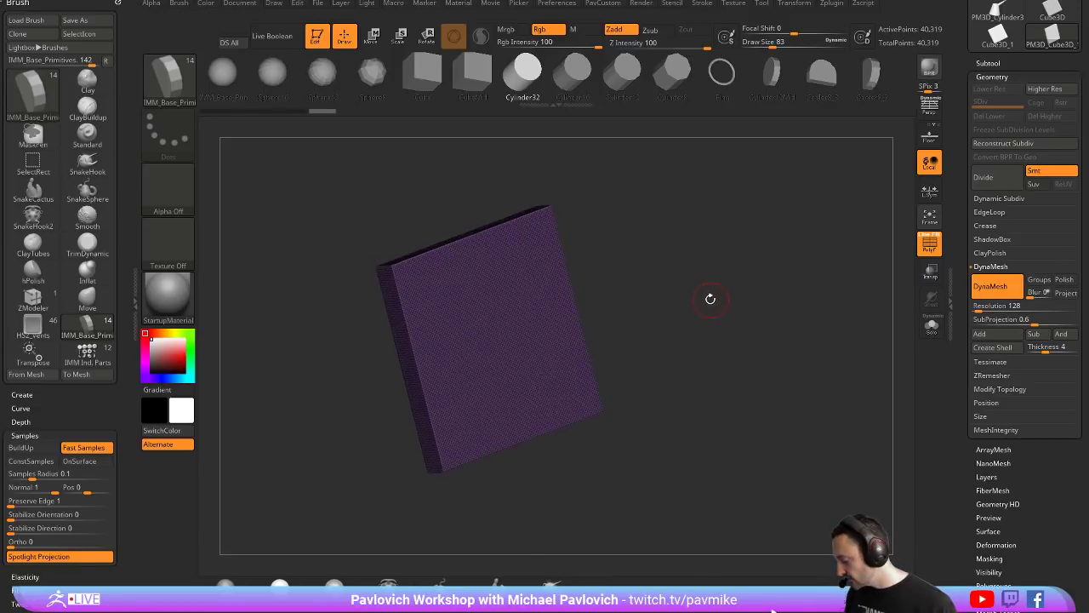
Step: Select the IMM Primitives brush and its Insert Cylinder mesh
{"action": "key", "text": "b"}
{"action": "key", "text": "i"}
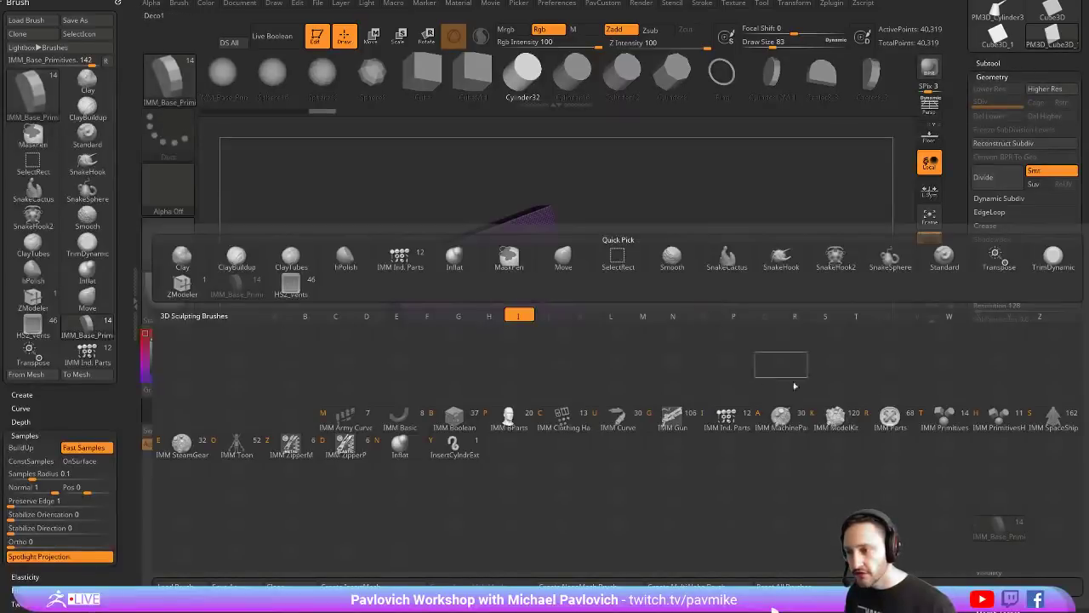
{"action": "left_click", "coordinate": [948, 420]}
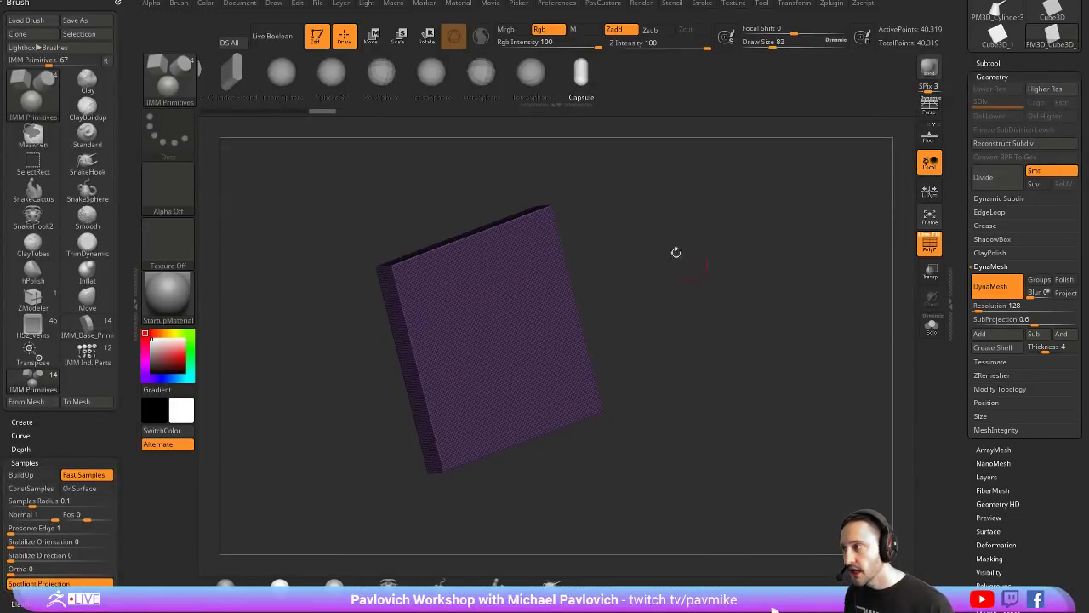
{"action": "key", "text": "m"}
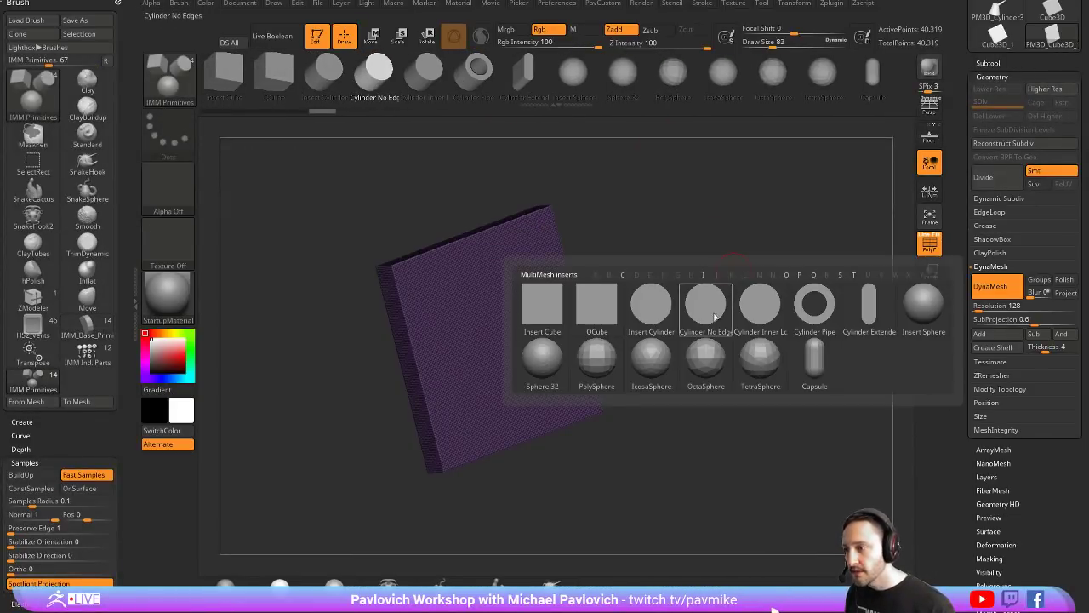
{"action": "left_click", "coordinate": [653, 315]}
Step: Try inserting several cylinders on the slab's face, and undo them
{"action": "left_click_drag", "start_coordinate": [519, 341], "coordinate": [639, 402]}
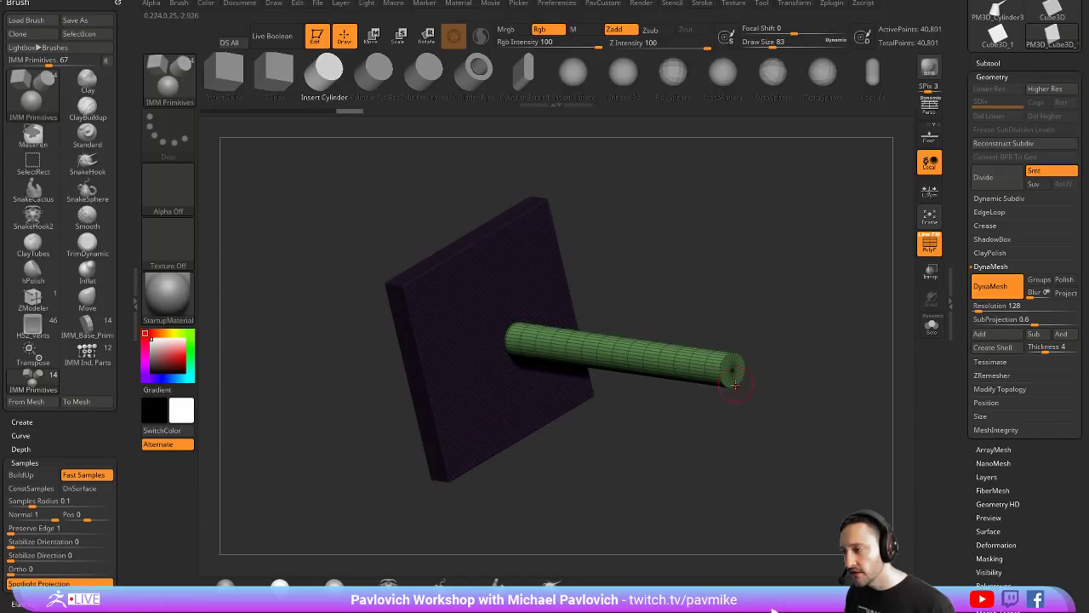
{"action": "key", "text": "ctrl+z"}
{"action": "left_click_drag", "start_coordinate": [530, 269], "coordinate": [491, 300]}
{"action": "left_click_drag", "start_coordinate": [458, 331], "coordinate": [454, 333]}
{"action": "left_click_drag", "start_coordinate": [469, 391], "coordinate": [465, 393]}
{"action": "key", "text": "ctrl+z"}
{"action": "key", "text": "ctrl+z"}
{"action": "key", "text": "ctrl+z"}
{"action": "key", "text": "ctrl+z"}
{"action": "key", "text": "ctrl+z"}
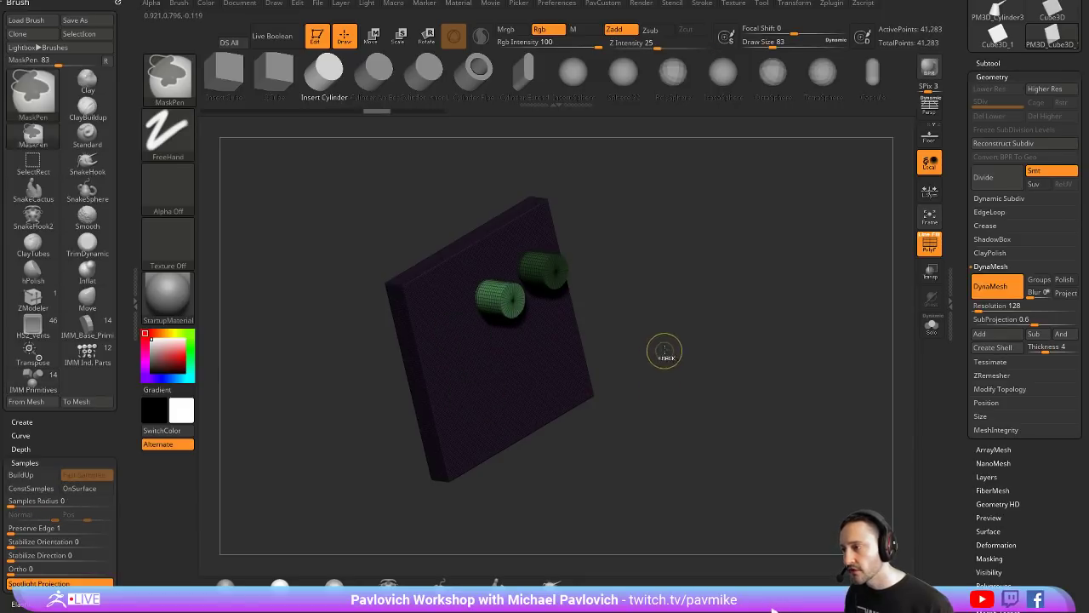
Step: Try moving a cylinder across the slab with the gizmo from a straight front view, and undo it
{"action": "left_click_drag", "start_coordinate": [684, 298], "coordinate": [669, 292], "text": "shift"}
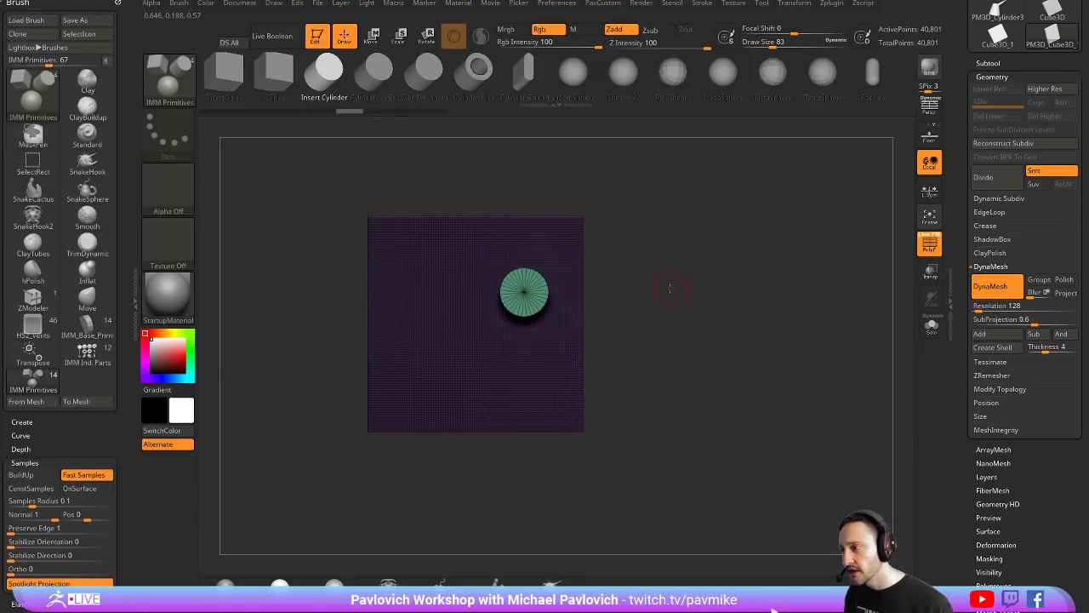
{"action": "key", "text": "w"}
{"action": "left_click_drag", "start_coordinate": [568, 247], "coordinate": [503, 242]}
{"action": "key", "text": "ctrl+z"}
{"action": "key", "text": "ctrl+z"}
{"action": "key", "text": "q"}
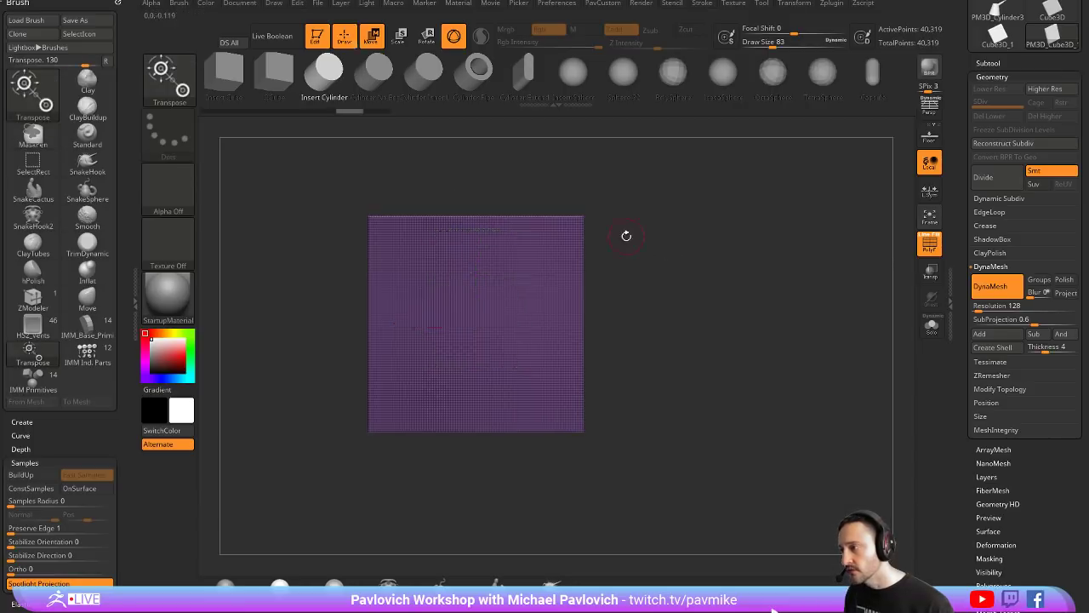
Step: Insert a small cylinder near the upper-left corner of the slab's front face and show the gizmo on it
{"action": "left_click", "coordinate": [596, 231], "text": "ctrl"}
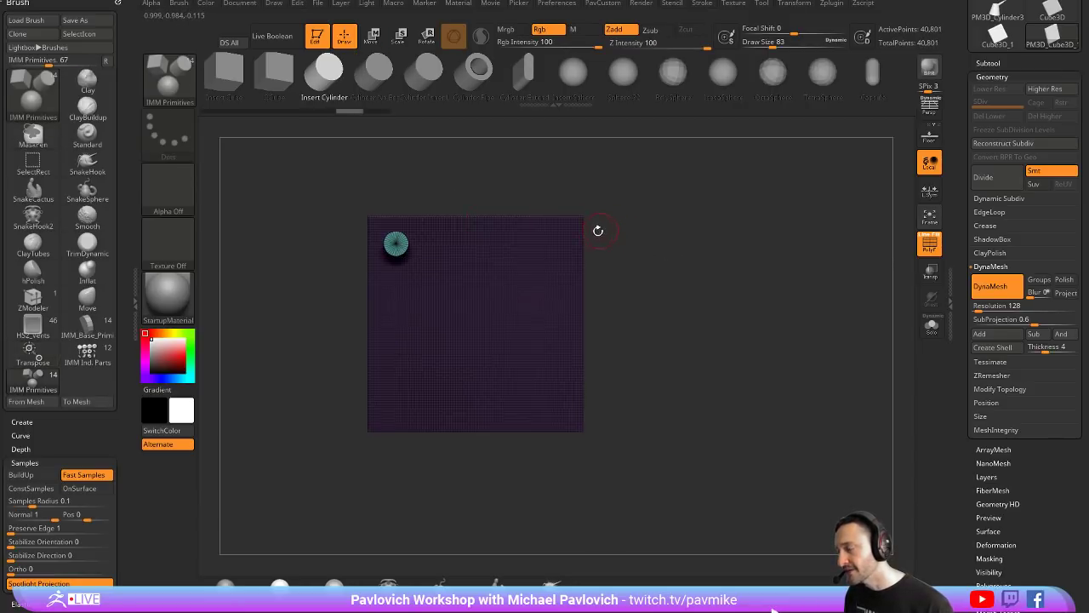
{"action": "key", "text": "w"}
{"action": "left_click_drag", "start_coordinate": [473, 178], "coordinate": [485, 159]}
{"action": "left_click", "coordinate": [410, 153], "text": "alt"}
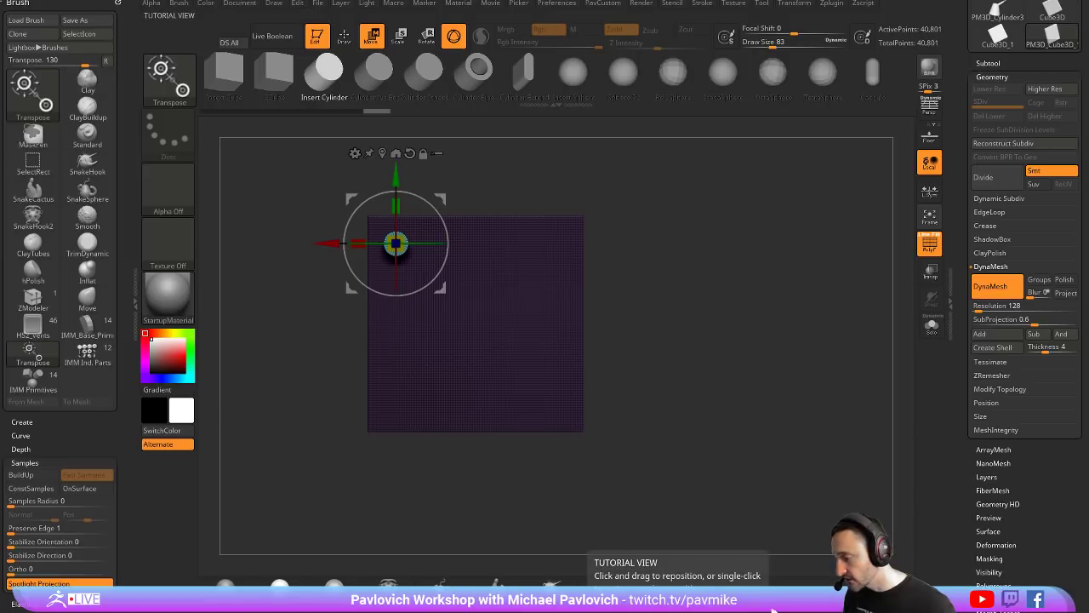
Step: Switch to the browser, look at the gizmo videos in the ZB4 R8 What's New playlist, and return to ZBrush
{"action": "left_click_drag", "start_coordinate": [899, 611], "coordinate": [890, 68]}
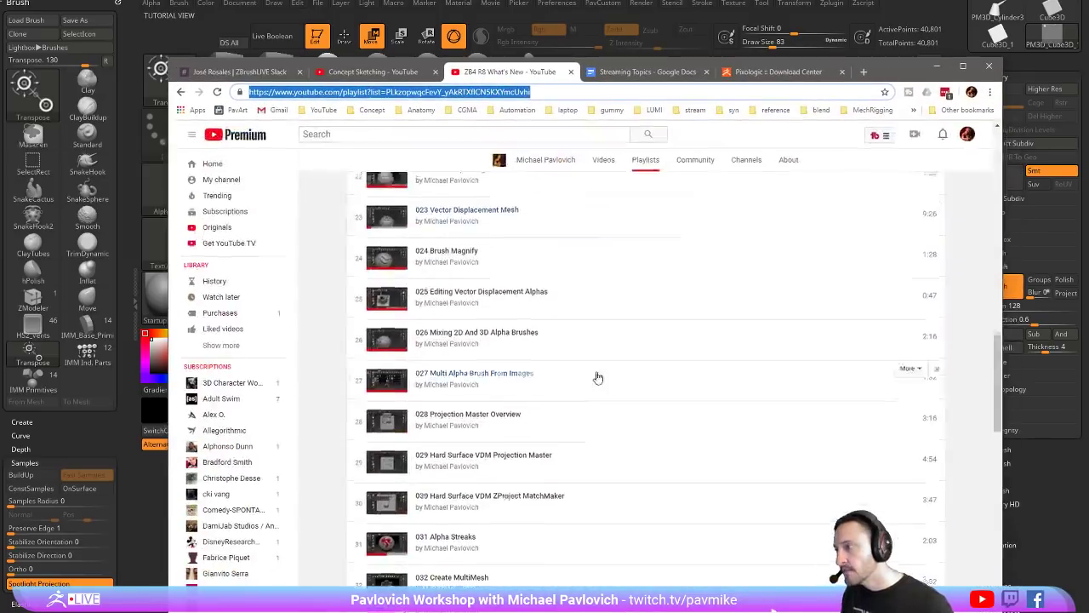
{"action": "scroll", "coordinate": [598, 377], "scroll_direction": "up", "scroll_amount": 20}
{"action": "scroll", "coordinate": [581, 354], "scroll_direction": "down", "scroll_amount": 2}
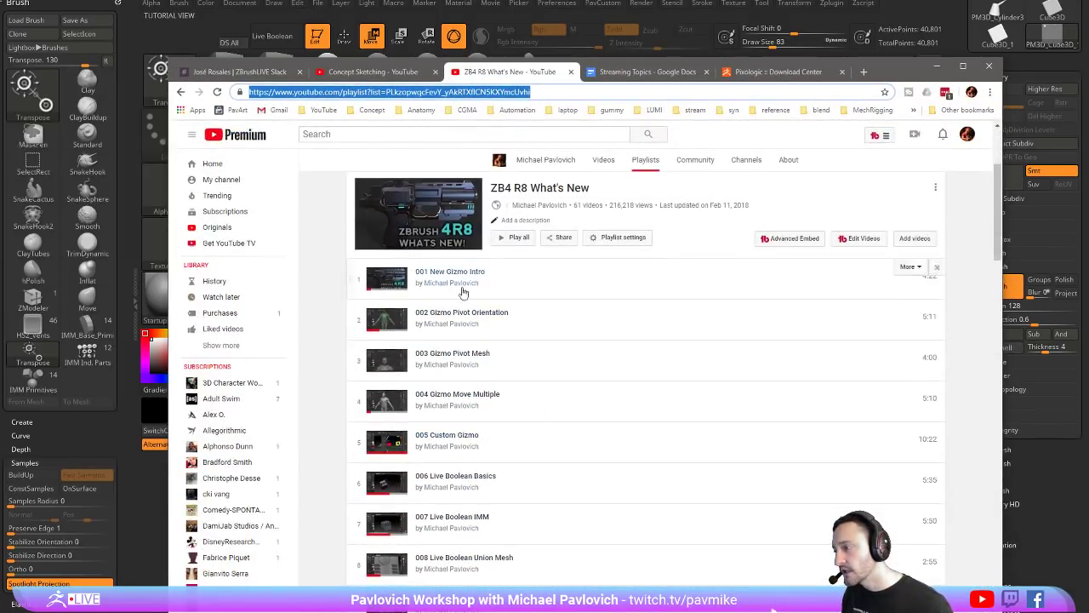
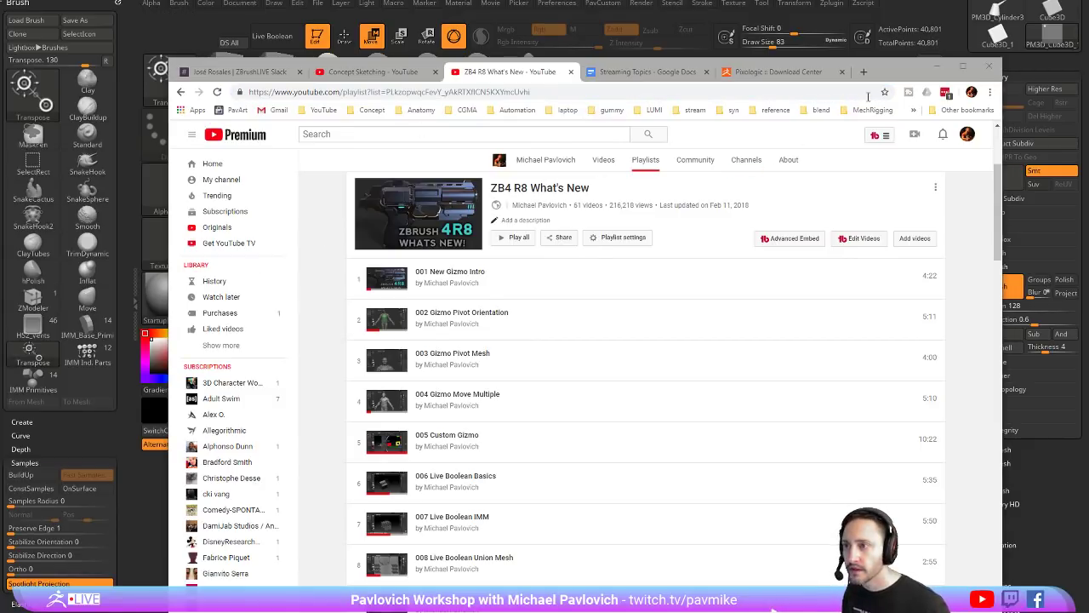
{"action": "left_click_drag", "start_coordinate": [883, 75], "coordinate": [909, 612]}
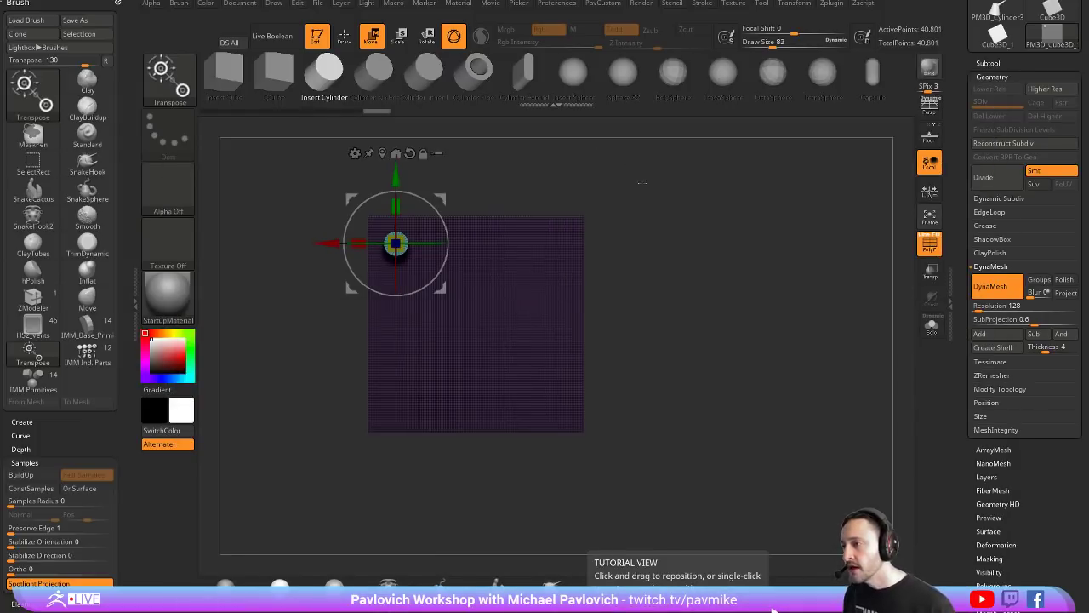
Step: Try duplicating the small cylinder with the gizmo and re-DynaMeshing the slab with the cylinder, and undo both
{"action": "left_click_drag", "start_coordinate": [396, 175], "coordinate": [396, 351], "text": "ctrl"}
{"action": "key", "text": "ctrl+z"}
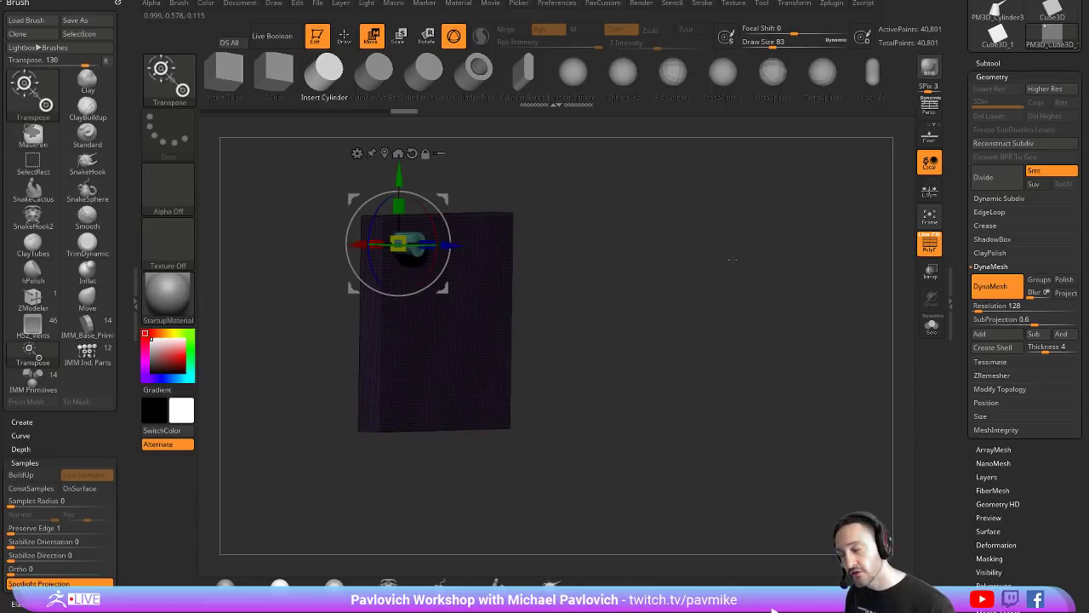
{"action": "mouse_move", "coordinate": [732, 260]}
{"action": "left_mouse_down"}
{"action": "mouse_move", "coordinate": [655, 270]}
{"action": "mouse_move", "coordinate": [673, 267]}
{"action": "mouse_move", "coordinate": [673, 248]}
{"action": "mouse_move", "coordinate": [727, 311]}
{"action": "left_mouse_up"}
{"action": "key", "text": "q"}
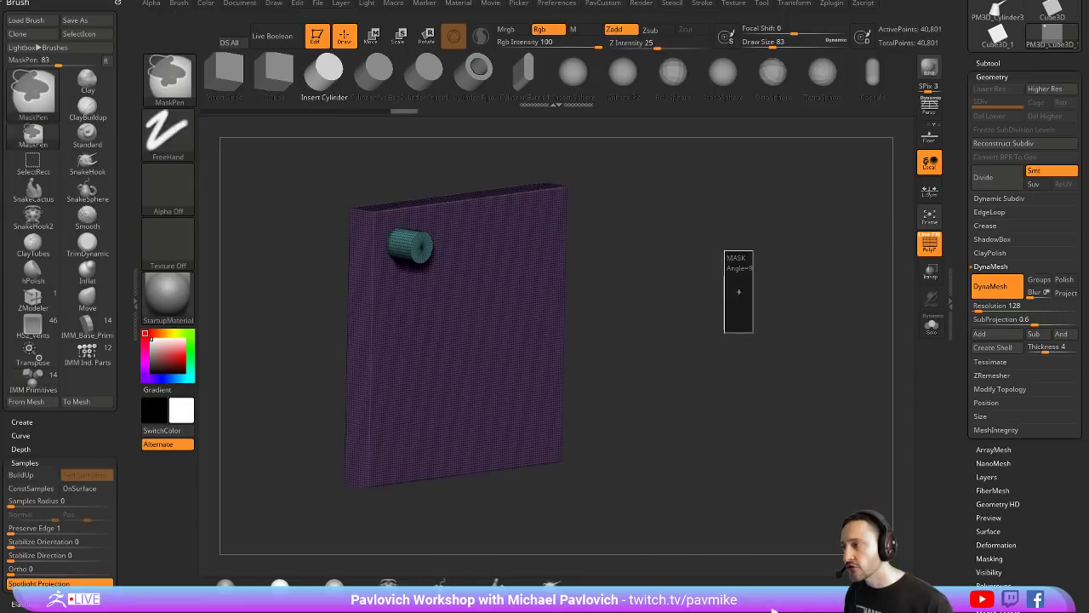
{"action": "mouse_move", "coordinate": [753, 244]}
{"action": "left_mouse_down"}
{"action": "mouse_move", "coordinate": [792, 260]}
{"action": "mouse_move", "coordinate": [771, 239]}
{"action": "left_mouse_up"}
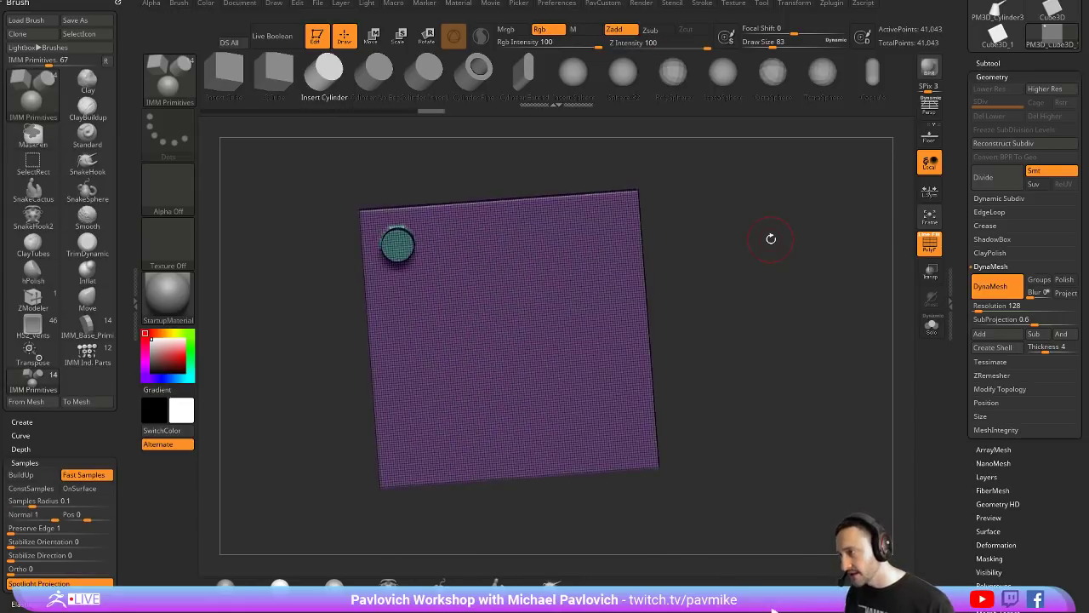
{"action": "left_click_drag", "start_coordinate": [682, 260], "coordinate": [734, 268]}
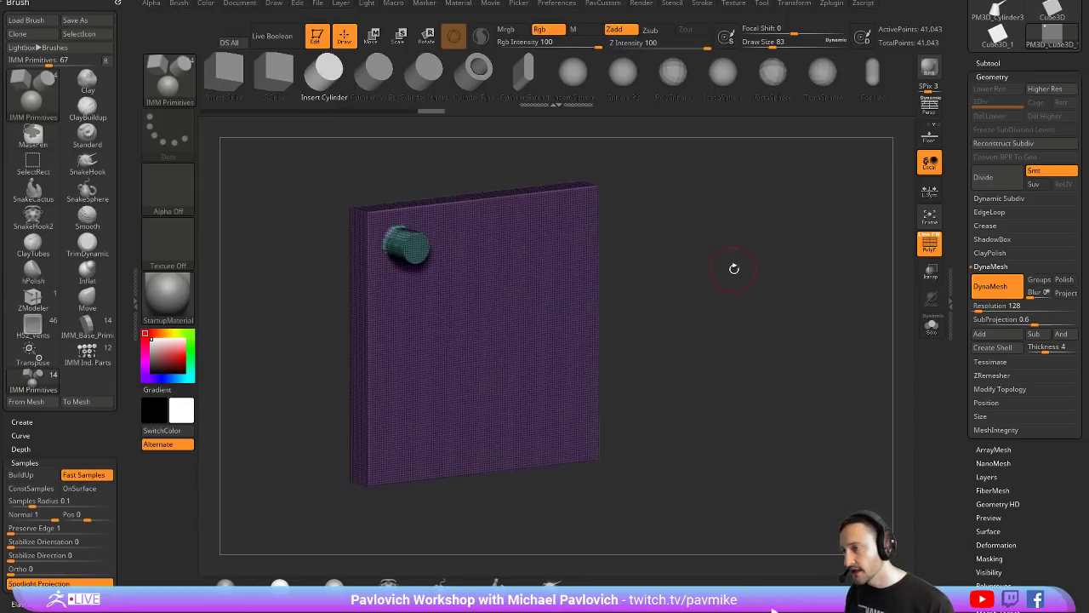
{"action": "left_click", "coordinate": [690, 238], "text": "ctrl"}
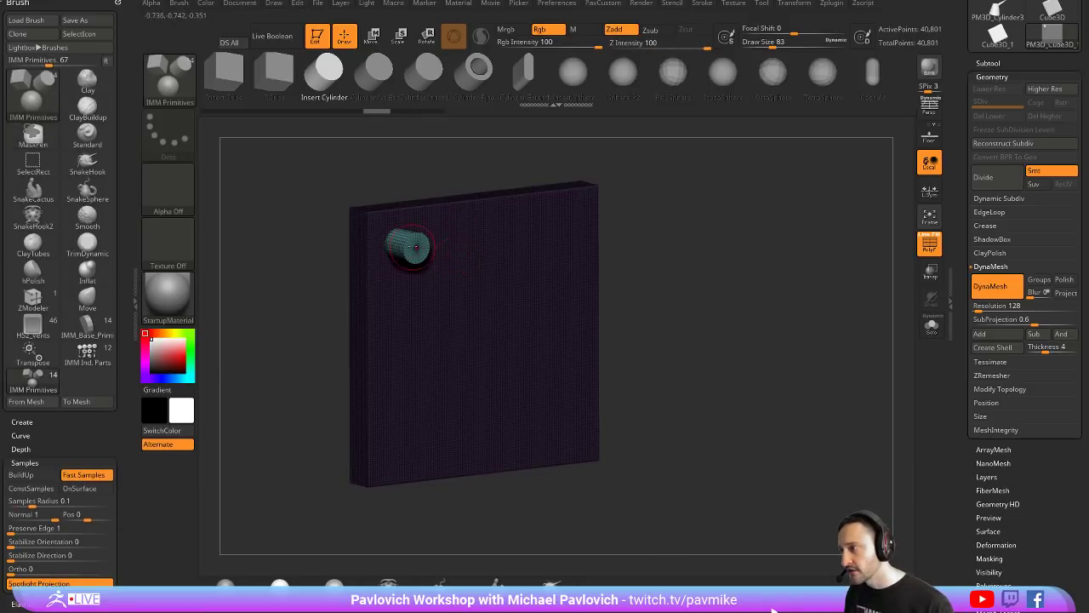
Step: Insert six larger cylinders across the slab's front face and clear the mask
{"action": "mouse_move", "coordinate": [646, 245]}
{"action": "left_mouse_down"}
{"action": "mouse_move", "coordinate": [515, 253]}
{"action": "mouse_move", "coordinate": [503, 270]}
{"action": "mouse_move", "coordinate": [572, 316]}
{"action": "left_mouse_up"}
{"action": "mouse_move", "coordinate": [464, 331]}
{"action": "left_mouse_down"}
{"action": "mouse_move", "coordinate": [555, 390]}
{"action": "mouse_move", "coordinate": [634, 385]}
{"action": "left_mouse_up"}
{"action": "left_click_drag", "start_coordinate": [444, 417], "coordinate": [480, 436]}
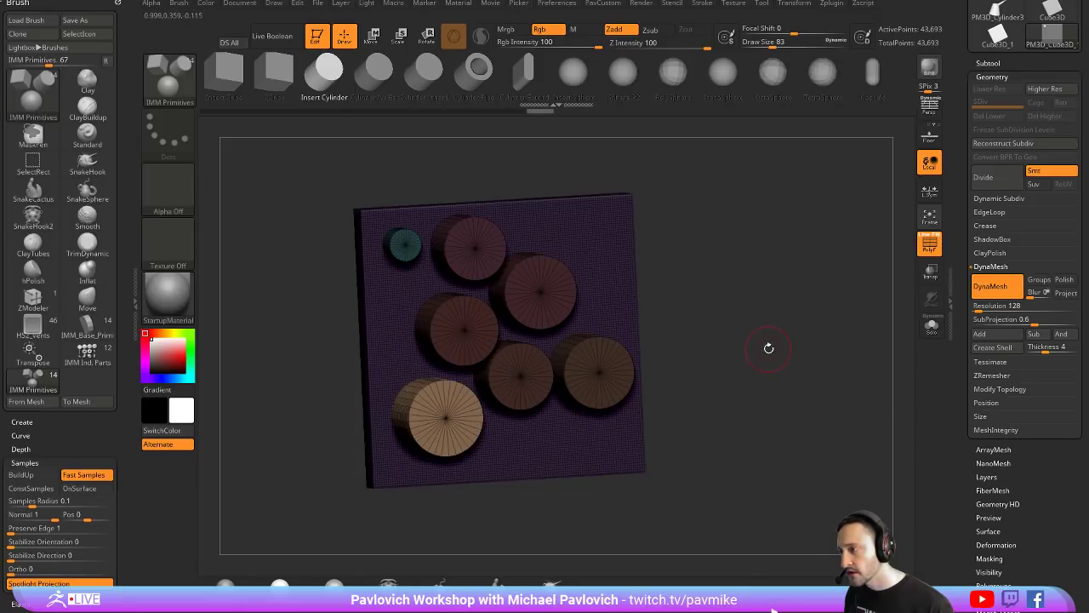
{"action": "left_click_drag", "start_coordinate": [727, 216], "coordinate": [794, 312], "text": "ctrl"}
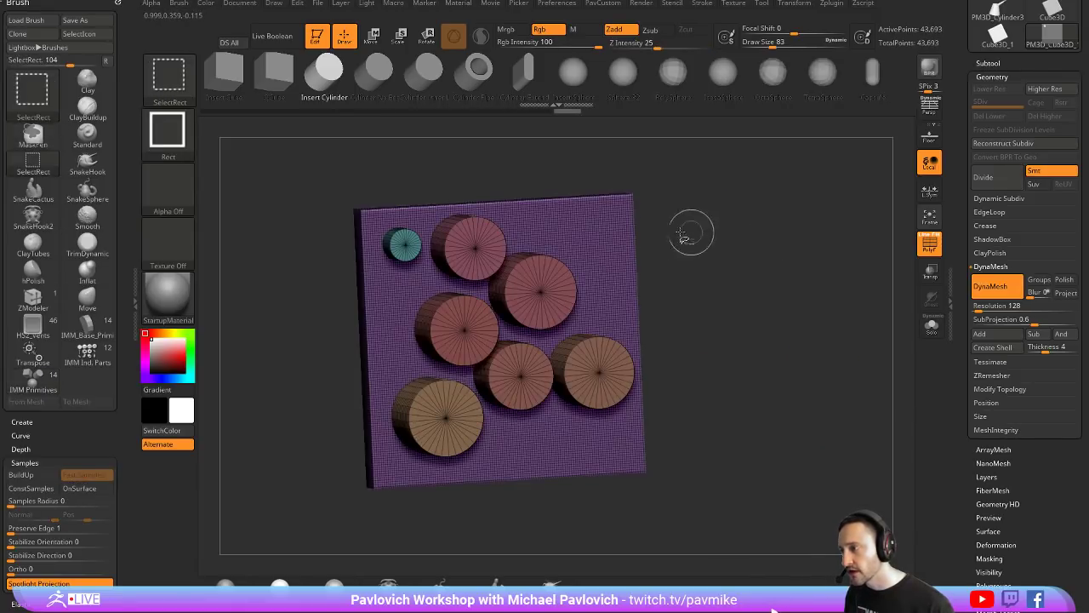
Step: Isolate the small cylinder's polygroup and those of the larger cylinders in turn, restoring full visibility each time
{"action": "left_click", "coordinate": [402, 245], "text": "ctrl+shift"}
{"action": "left_click", "coordinate": [741, 287], "text": "ctrl+shift"}
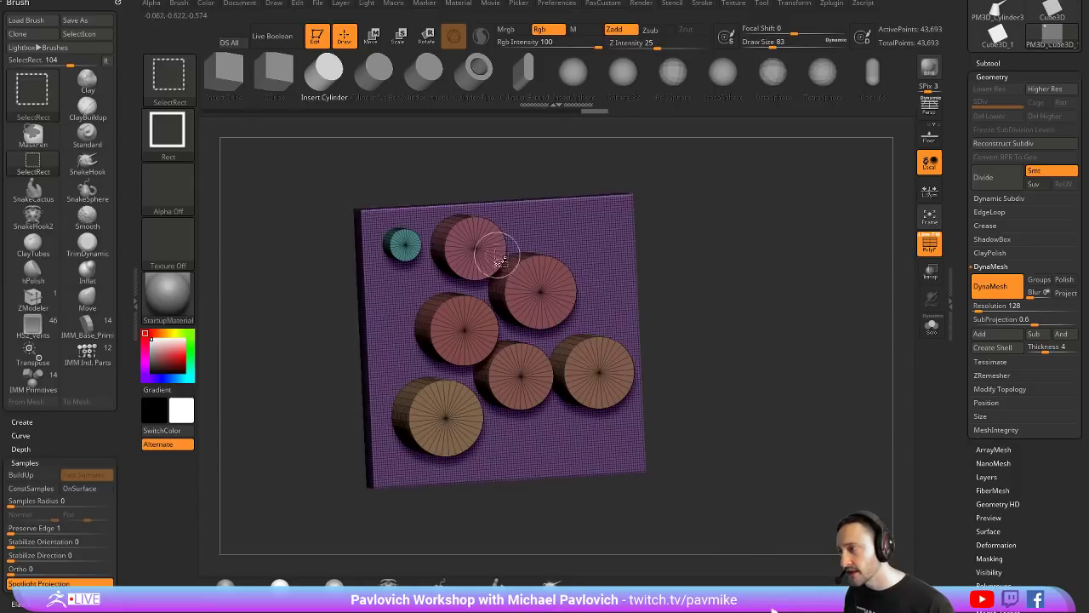
{"action": "left_click", "coordinate": [501, 259], "text": "ctrl+shift"}
{"action": "left_click", "coordinate": [659, 293], "text": "ctrl+shift"}
{"action": "left_click", "coordinate": [530, 286], "text": "ctrl+shift"}
{"action": "left_click", "coordinate": [704, 328], "text": "ctrl+shift"}
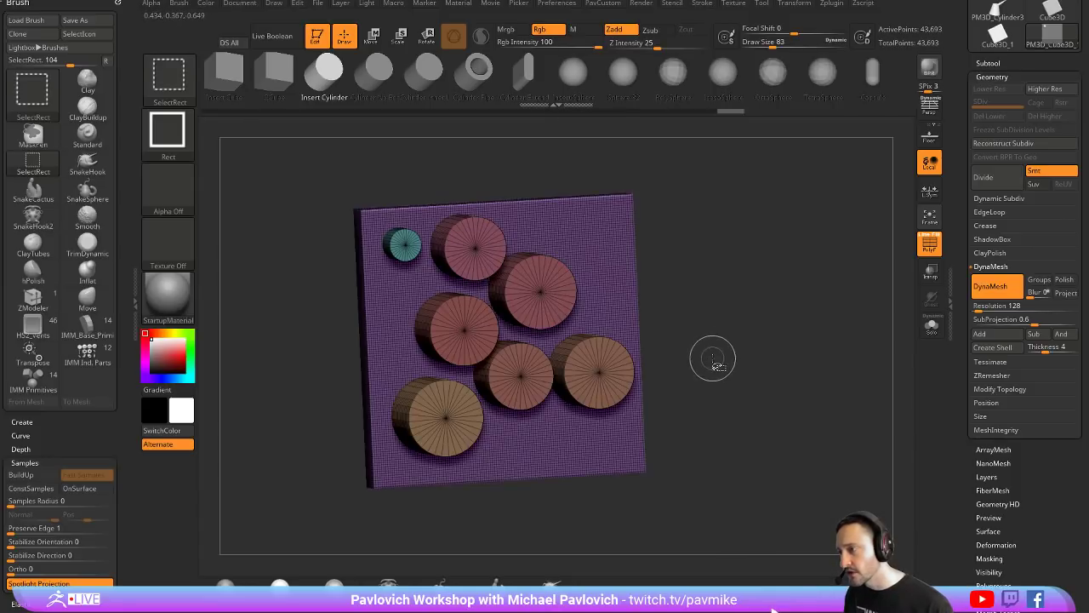
Step: Assign separate polygroups to the slab and each cylinder with Auto Groups, and isolate one large cylinder before restoring full visibility
{"action": "scroll", "coordinate": [996, 222], "scroll_direction": "down", "scroll_amount": 5}
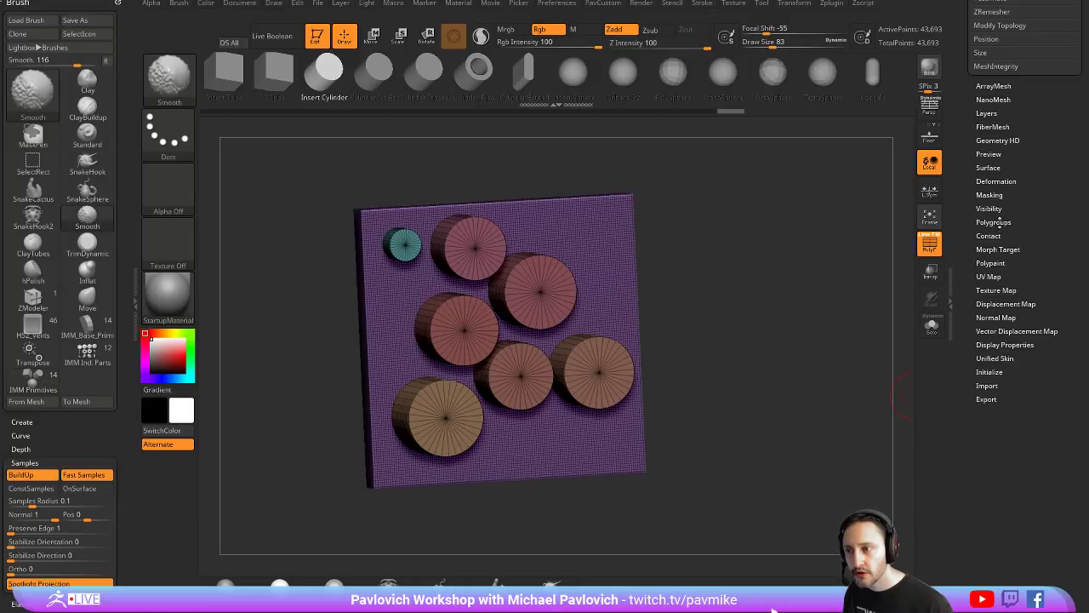
{"action": "left_click", "coordinate": [993, 222]}
{"action": "left_click", "coordinate": [994, 234]}
{"action": "left_click_drag", "start_coordinate": [792, 260], "coordinate": [780, 368]}
{"action": "left_click", "coordinate": [542, 291], "text": "ctrl+shift"}
{"action": "left_click", "coordinate": [761, 251], "text": "ctrl+shift"}
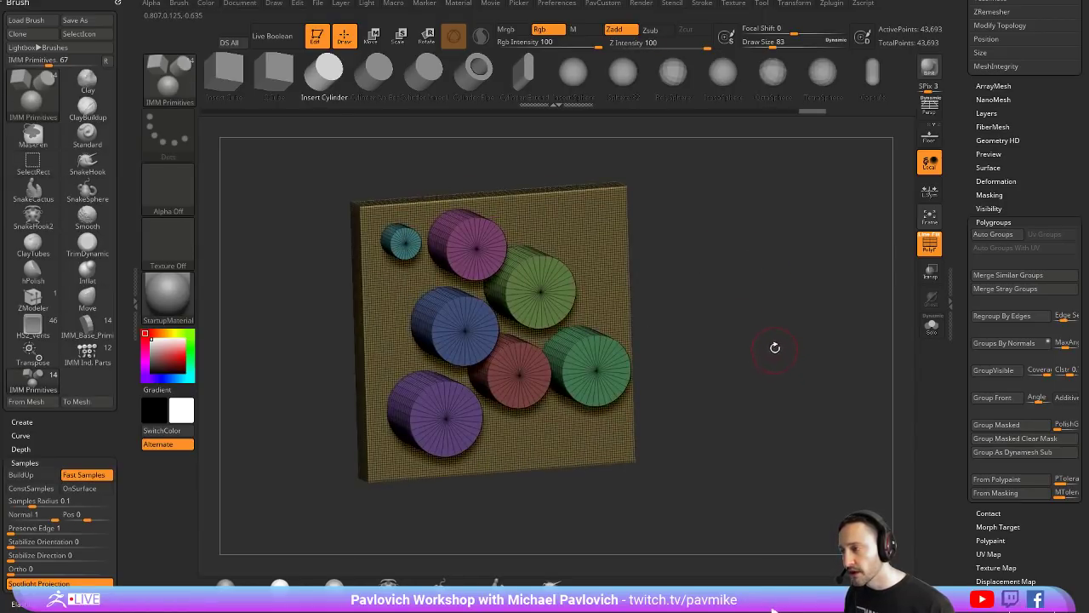
Step: Re-DynaMesh the slab with its cylinders, inspect the fused surface with and without polyframe, and undo the remesh
{"action": "left_click_drag", "start_coordinate": [768, 222], "coordinate": [798, 267], "text": "ctrl"}
{"action": "mouse_move", "coordinate": [764, 307]}
{"action": "left_mouse_down"}
{"action": "mouse_move", "coordinate": [803, 306]}
{"action": "mouse_move", "coordinate": [596, 270]}
{"action": "left_mouse_up"}
{"action": "key", "text": "shift+f"}
{"action": "key", "text": "s"}
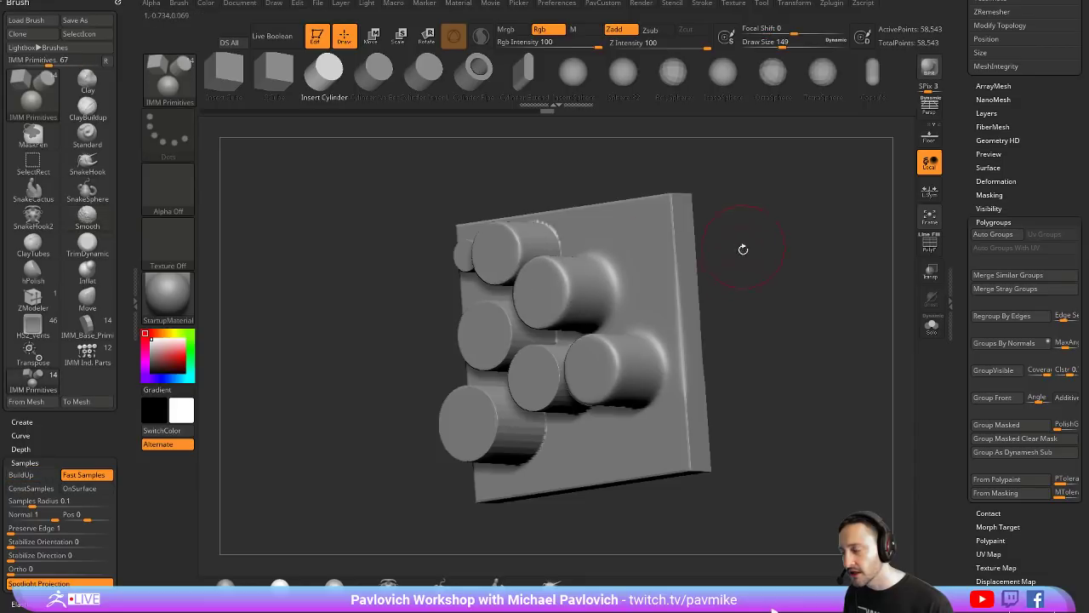
{"action": "mouse_move", "coordinate": [741, 247]}
{"action": "left_mouse_down"}
{"action": "mouse_move", "coordinate": [749, 260]}
{"action": "mouse_move", "coordinate": [736, 265]}
{"action": "mouse_move", "coordinate": [895, 281]}
{"action": "left_mouse_up"}
{"action": "key", "text": "shift+f"}
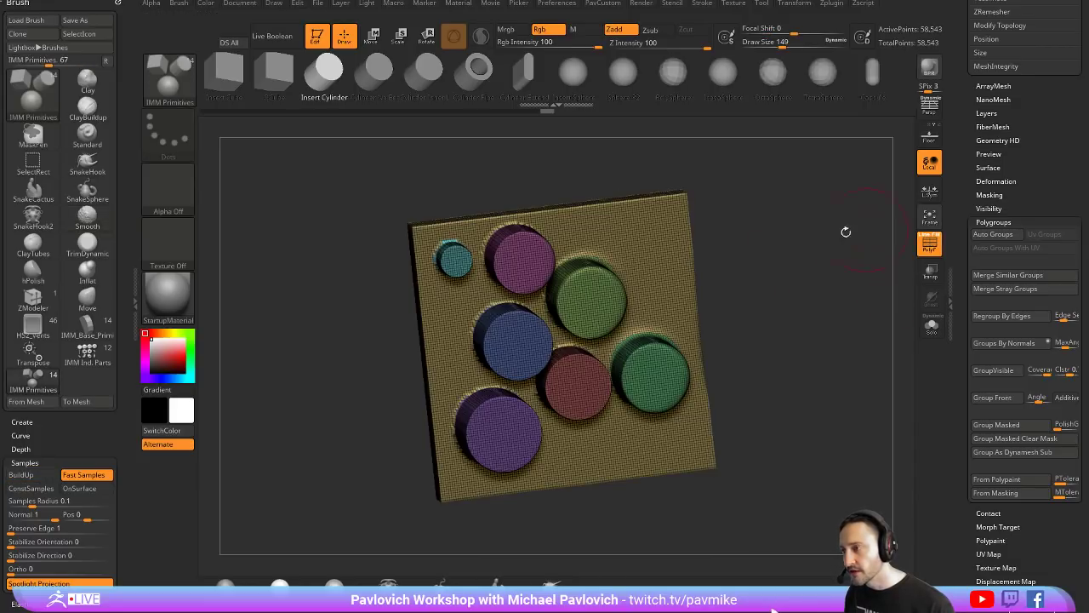
{"action": "key", "text": "ctrl"}
Step: Reduce the brush's draw size to 68
{"action": "key", "text": "s"}
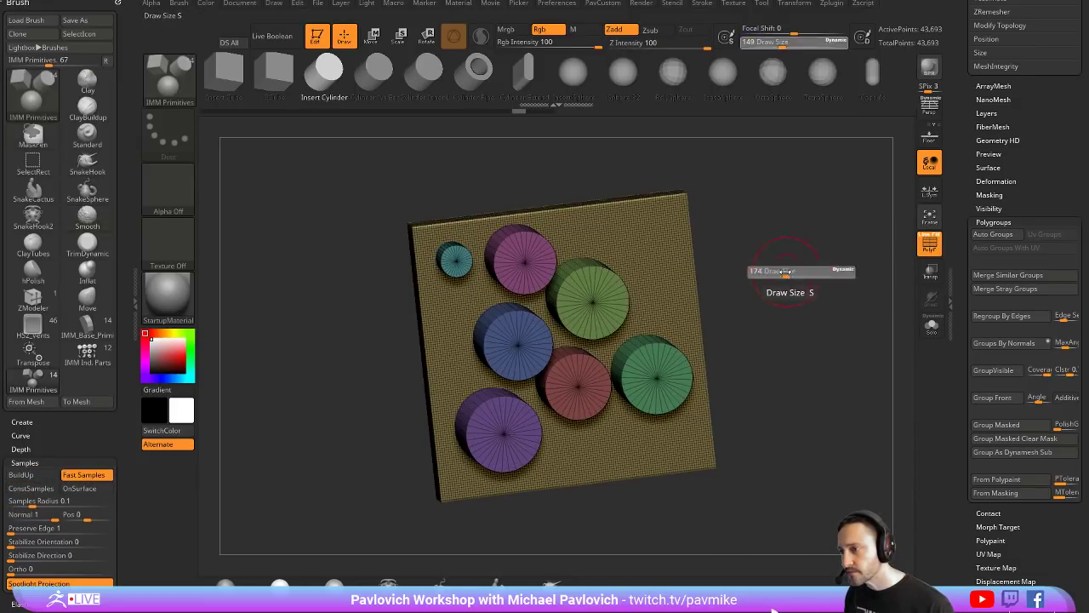
{"action": "left_click_drag", "start_coordinate": [790, 273], "coordinate": [783, 273]}
{"action": "mouse_move", "coordinate": [717, 309]}
{"action": "left_mouse_down"}
{"action": "mouse_move", "coordinate": [815, 298]}
{"action": "mouse_move", "coordinate": [788, 300]}
{"action": "left_mouse_up"}
{"action": "key", "text": "s"}
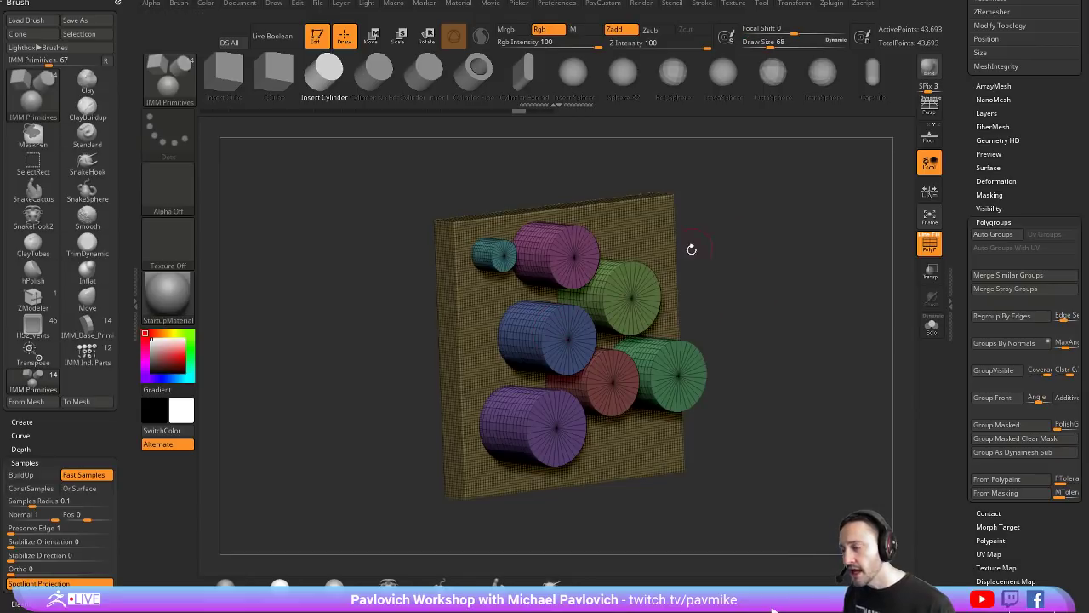
Step: Isolate the green cylinder's polygroup and dock the Zplugin palette in place of the Brush palette
{"action": "left_click", "coordinate": [647, 310], "text": "ctrl+shift"}
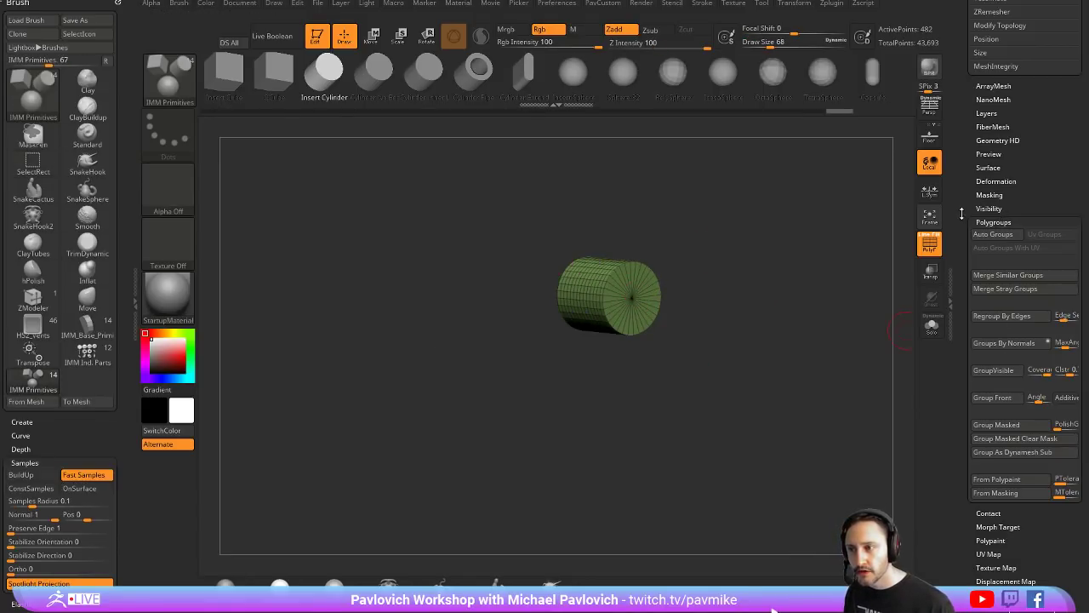
{"action": "left_click_drag", "start_coordinate": [961, 212], "coordinate": [963, 423]}
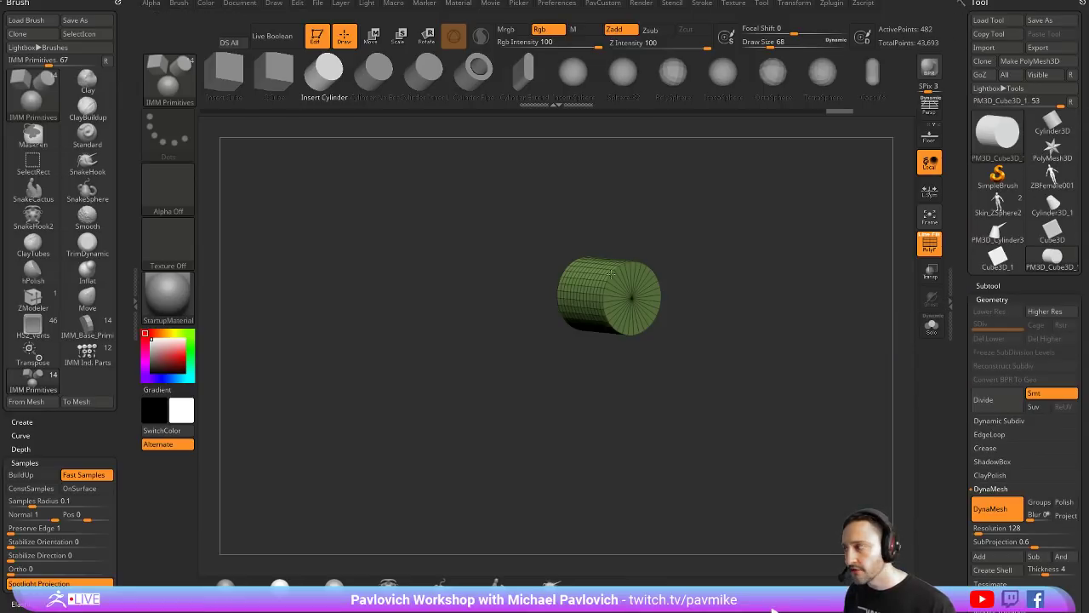
{"action": "left_click", "coordinate": [134, 301]}
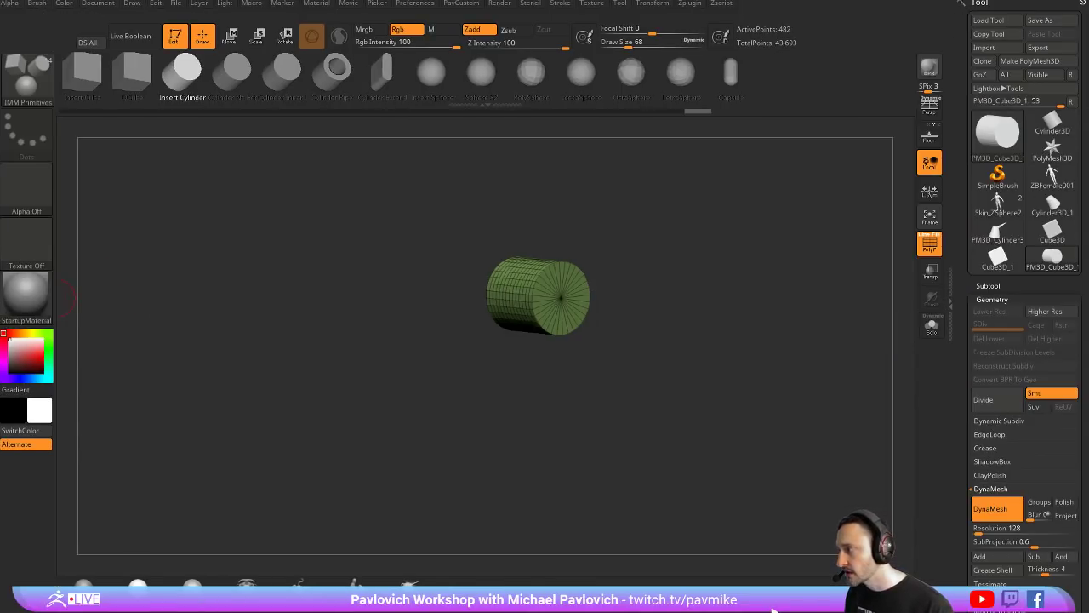
{"action": "left_click", "coordinate": [56, 294]}
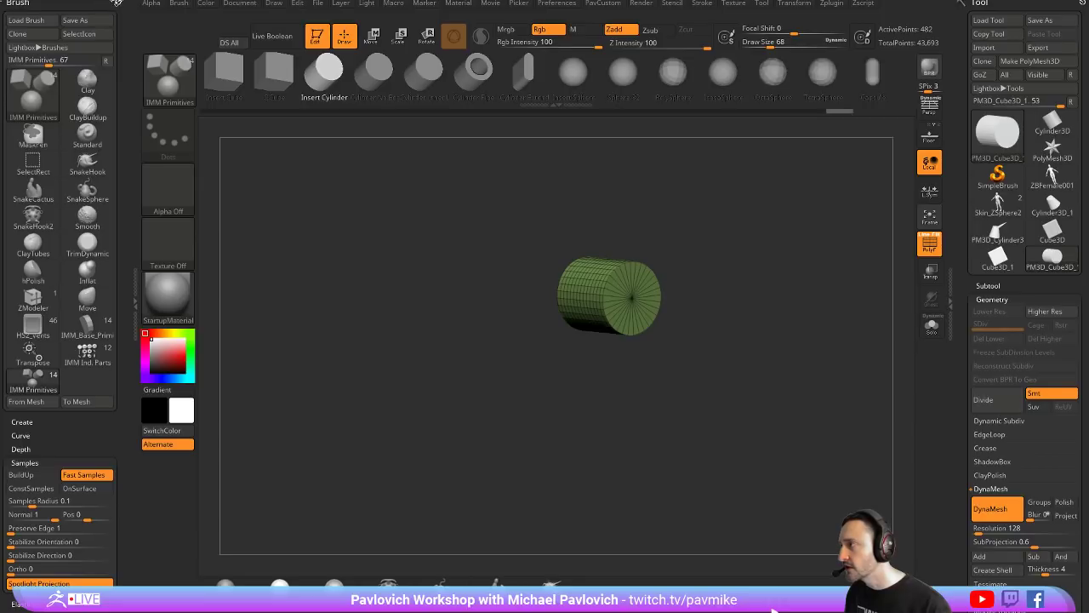
{"action": "left_click", "coordinate": [118, 3]}
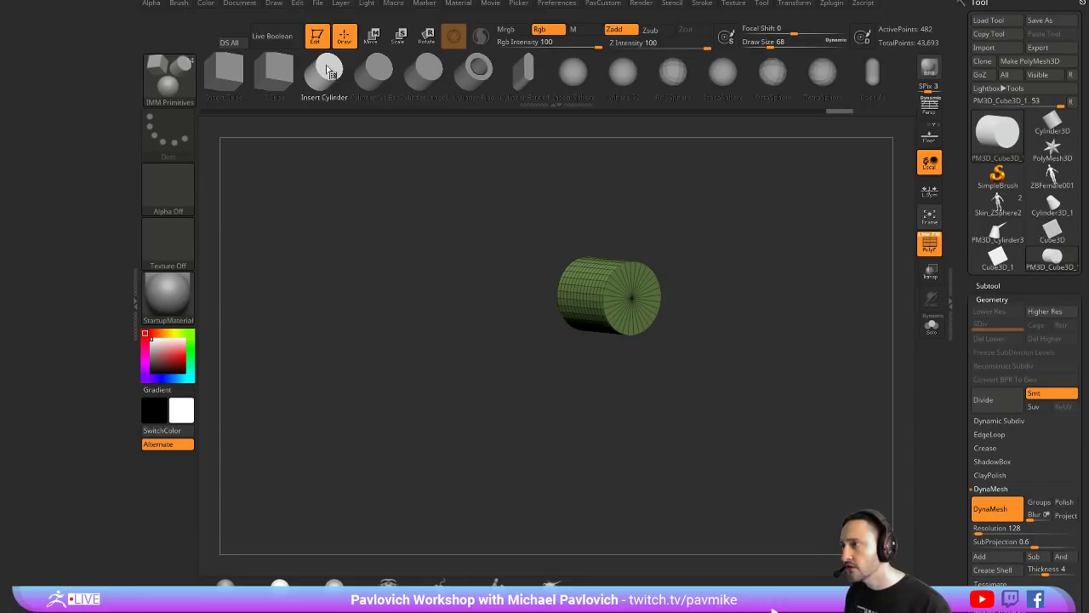
{"action": "left_click", "coordinate": [833, 4]}
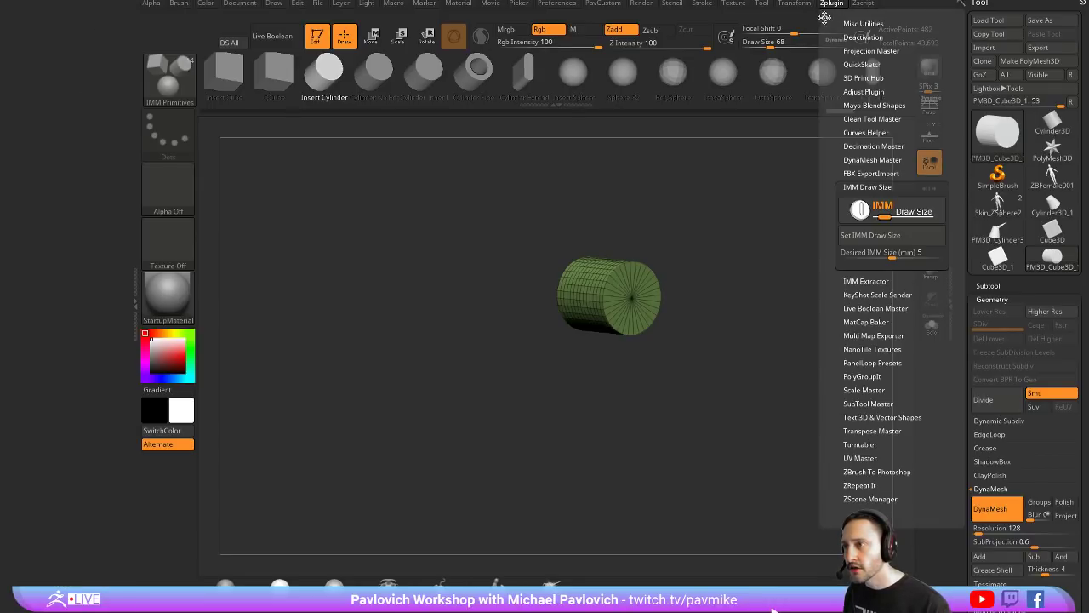
{"action": "left_click_drag", "start_coordinate": [824, 17], "coordinate": [97, 157]}
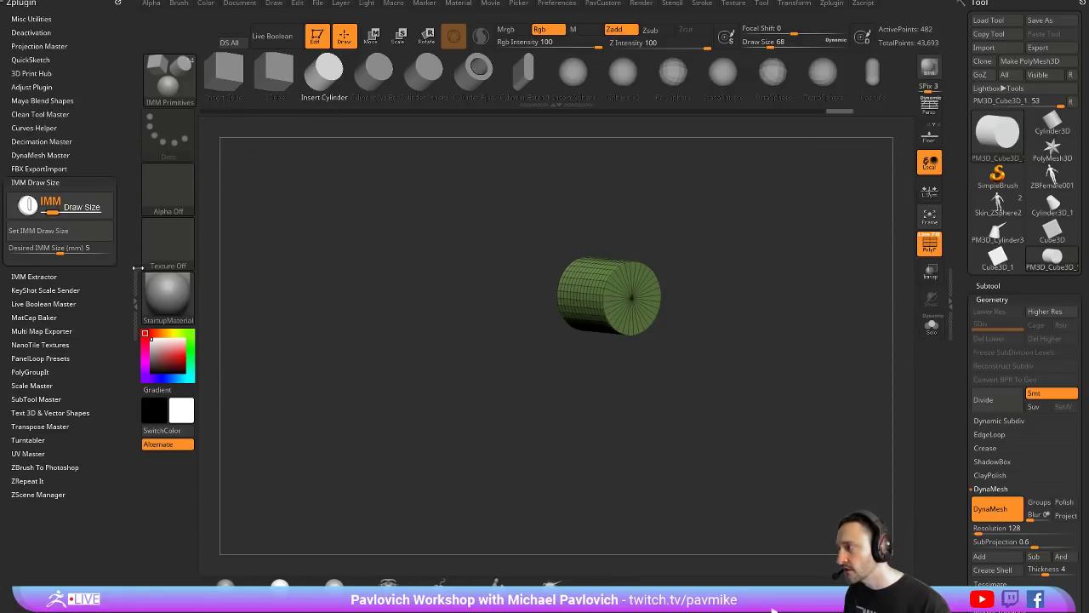
{"action": "left_click", "coordinate": [137, 268]}
{"action": "left_click", "coordinate": [58, 264]}
Step: Mark the isolated cylinder as a DynaMesh subtractive with Group As Dynamesh Sub and restore full visibility
{"action": "scroll", "coordinate": [983, 204], "scroll_direction": "down", "scroll_amount": 10}
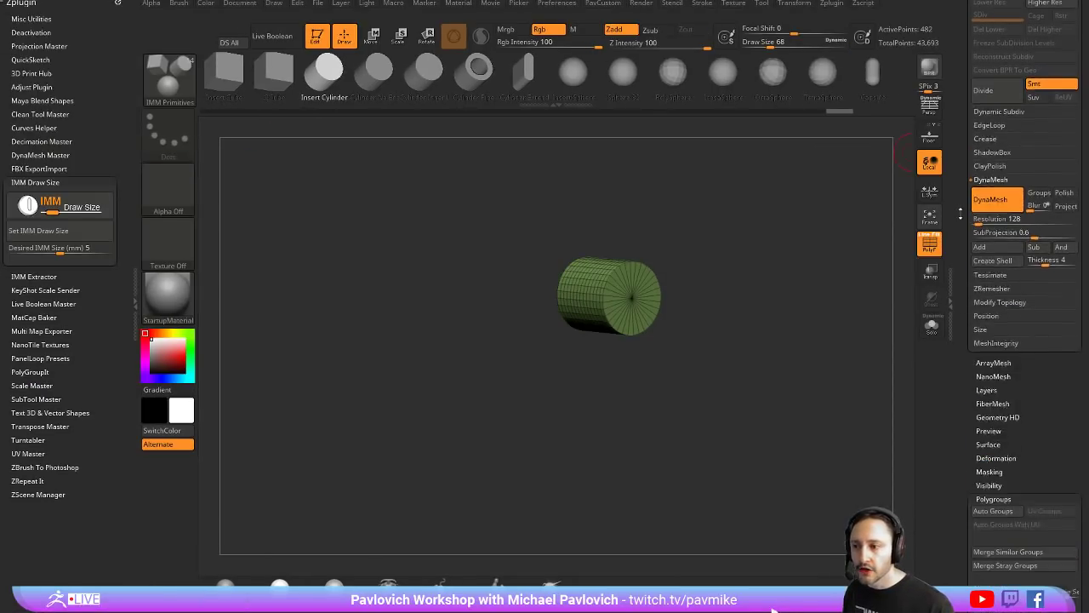
{"action": "scroll", "coordinate": [982, 290], "scroll_direction": "down", "scroll_amount": 2}
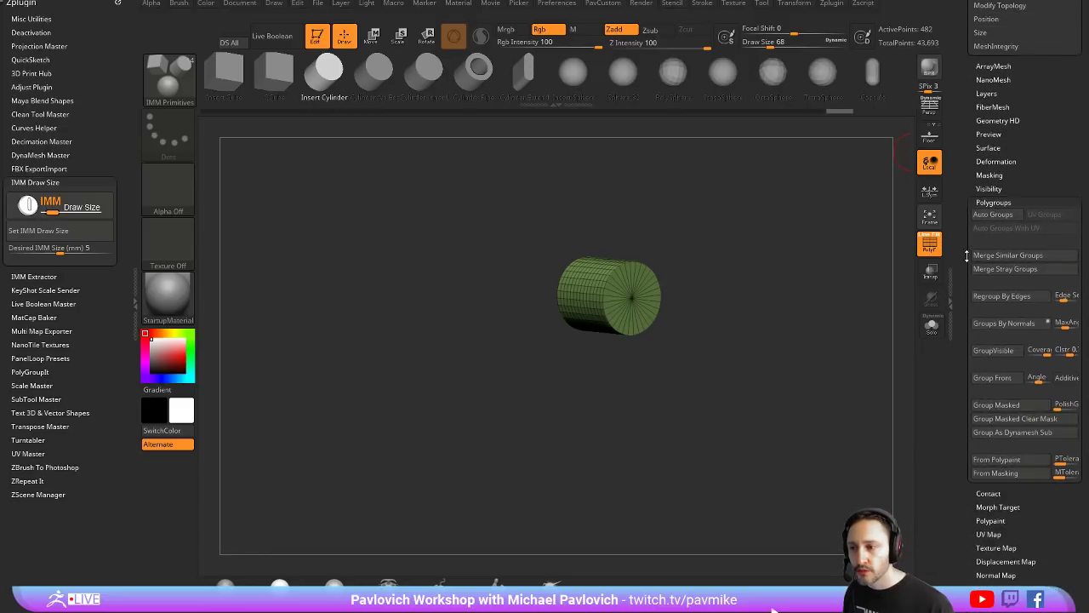
{"action": "left_click", "coordinate": [1021, 436]}
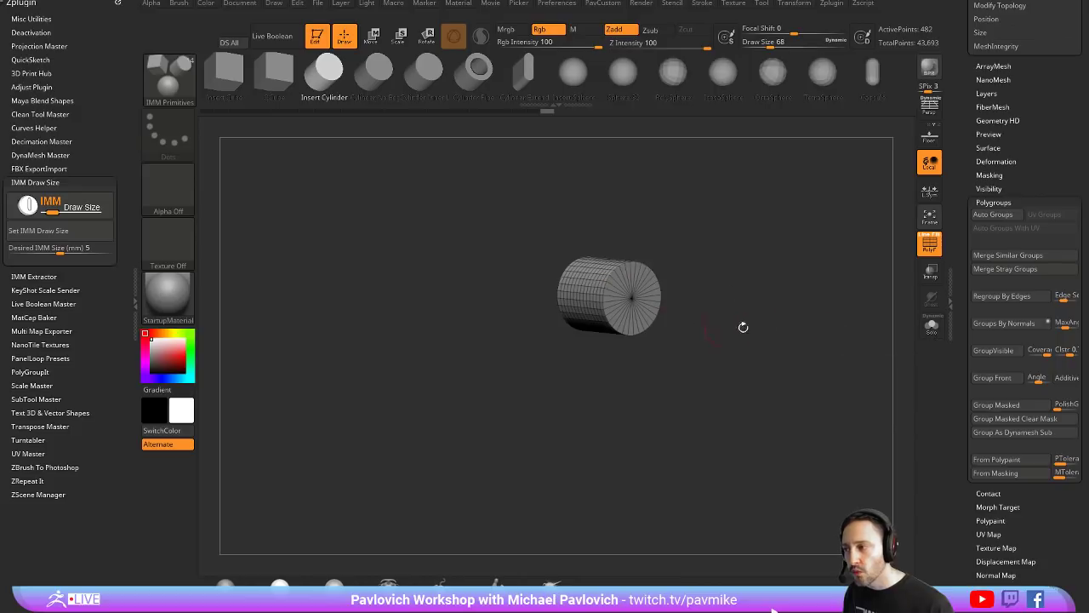
{"action": "left_click", "coordinate": [772, 330], "text": "ctrl+shift"}
Step: Re-DynaMesh to subtract the white cylinder from the slab, and undo the cut
{"action": "left_click_drag", "start_coordinate": [792, 262], "coordinate": [817, 283]}
{"action": "left_click_drag", "start_coordinate": [812, 236], "coordinate": [820, 342], "text": "ctrl"}
{"action": "key", "text": "ctrl+z"}
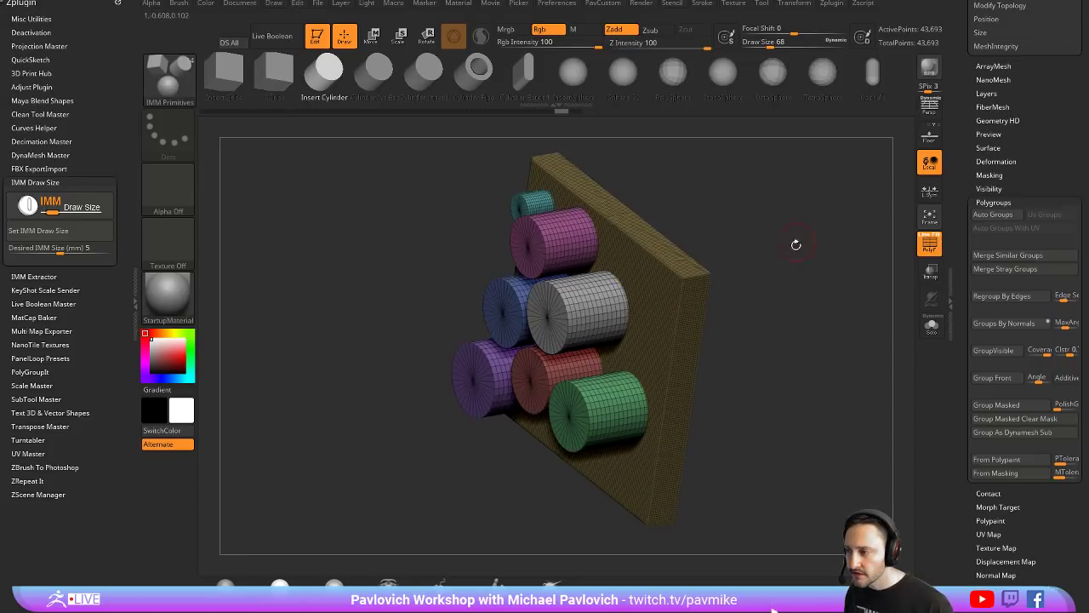
Step: Isolate the white subtractive cylinder, move it along its Z axis toward the slab, and show the whole mesh again
{"action": "left_click_drag", "start_coordinate": [802, 295], "coordinate": [827, 310]}
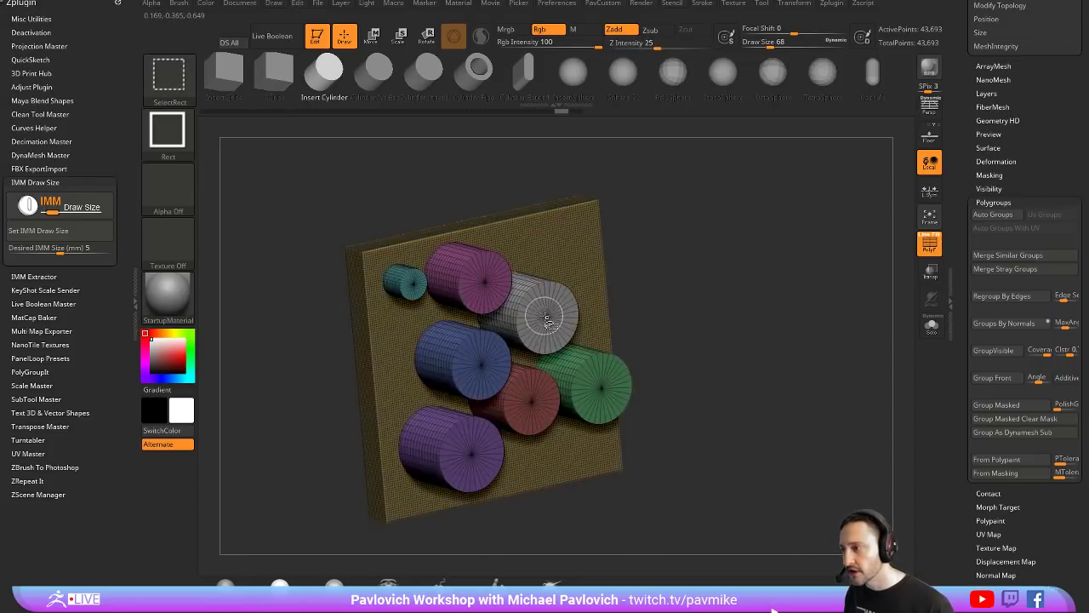
{"action": "left_click", "coordinate": [544, 316], "text": "ctrl+shift"}
{"action": "key", "text": "w"}
{"action": "left_click", "coordinate": [546, 319], "text": "alt"}
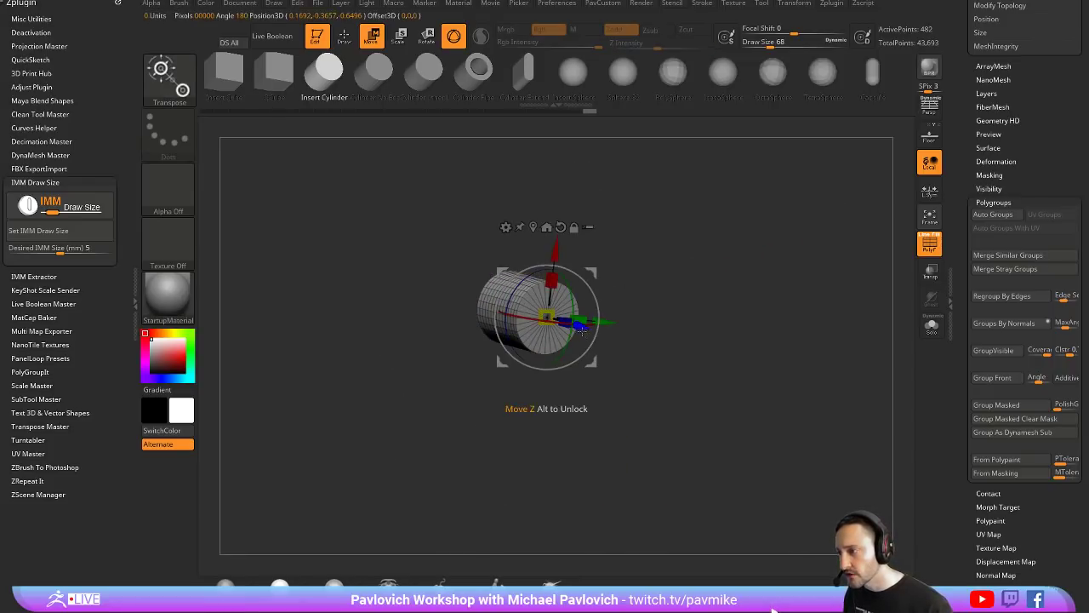
{"action": "left_click_drag", "start_coordinate": [574, 323], "coordinate": [555, 318]}
{"action": "left_click", "coordinate": [756, 306], "text": "ctrl+shift"}
{"action": "key", "text": "q"}
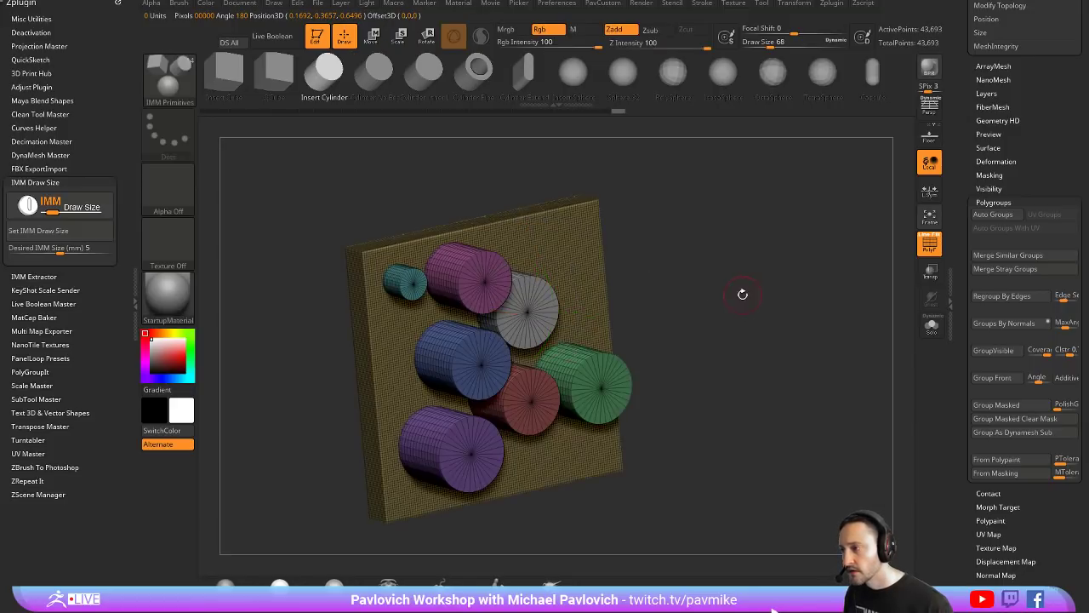
Step: Re-DynaMesh with the repositioned subtractive cylinder, inspect the cut, and undo both the cut and the cylinder's move
{"action": "left_click_drag", "start_coordinate": [741, 295], "coordinate": [754, 290], "text": "ctrl"}
{"action": "left_click_drag", "start_coordinate": [780, 196], "coordinate": [770, 235]}
{"action": "key", "text": "ctrl+z"}
{"action": "key", "text": "ctrl+z"}
{"action": "key", "text": "ctrl+z"}
{"action": "left_click", "coordinate": [767, 238], "text": "ctrl+shift"}
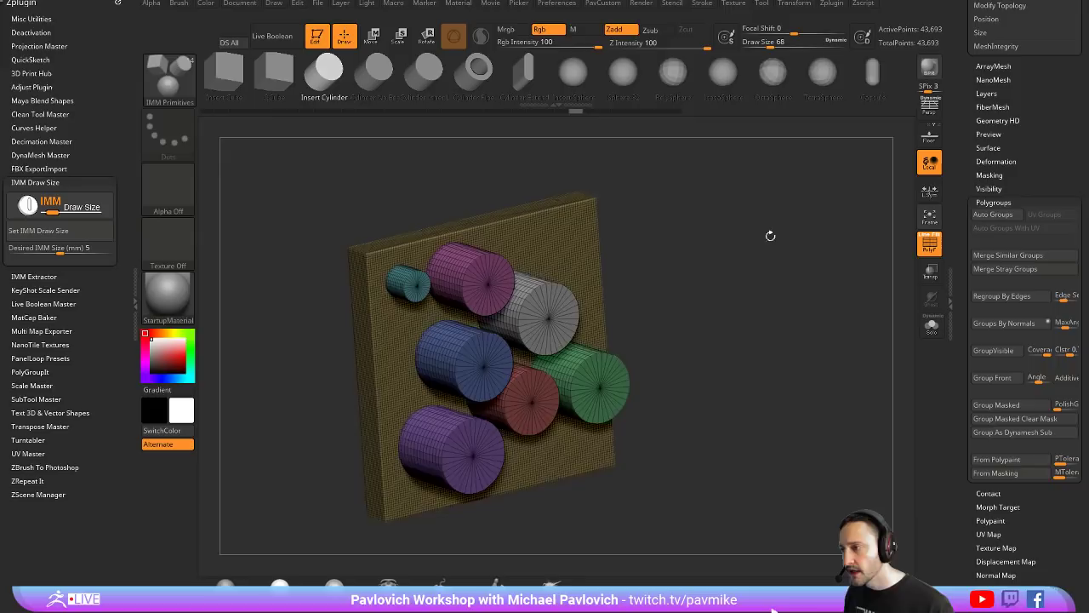
Step: Isolate the slab's polygroup and delete all the hidden cylinders with Del Hidden
{"action": "left_click", "coordinate": [569, 236], "text": "ctrl+shift"}
{"action": "key", "text": "2"}
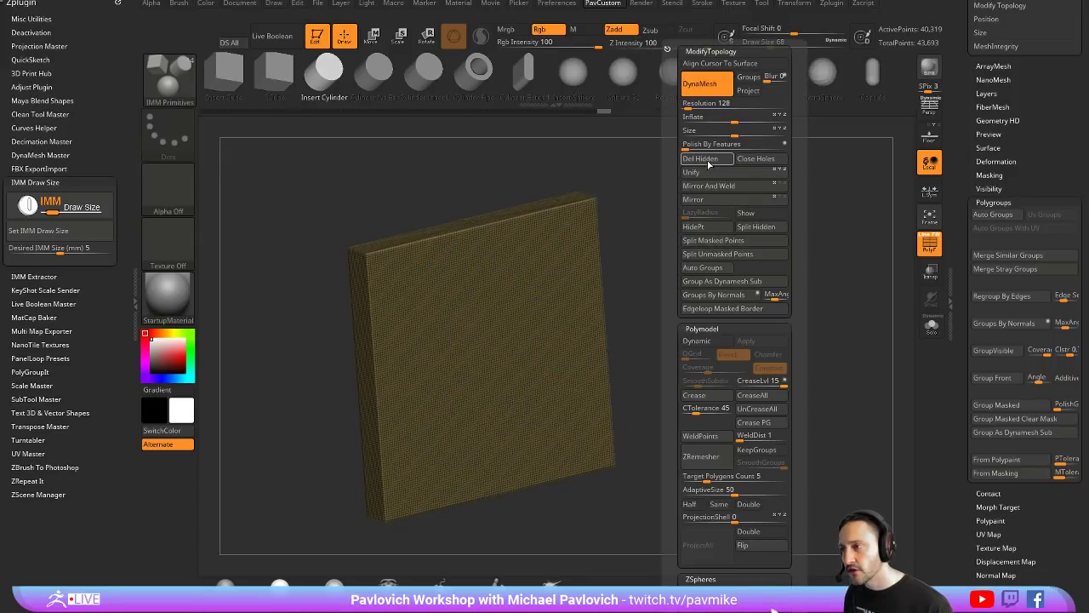
{"action": "left_click", "coordinate": [706, 162]}
Step: Locate the Del Hidden command among the Modify Topology options of the slab's geometry settings
{"action": "left_click_drag", "start_coordinate": [962, 103], "coordinate": [967, 133]}
{"action": "left_click", "coordinate": [992, 489]}
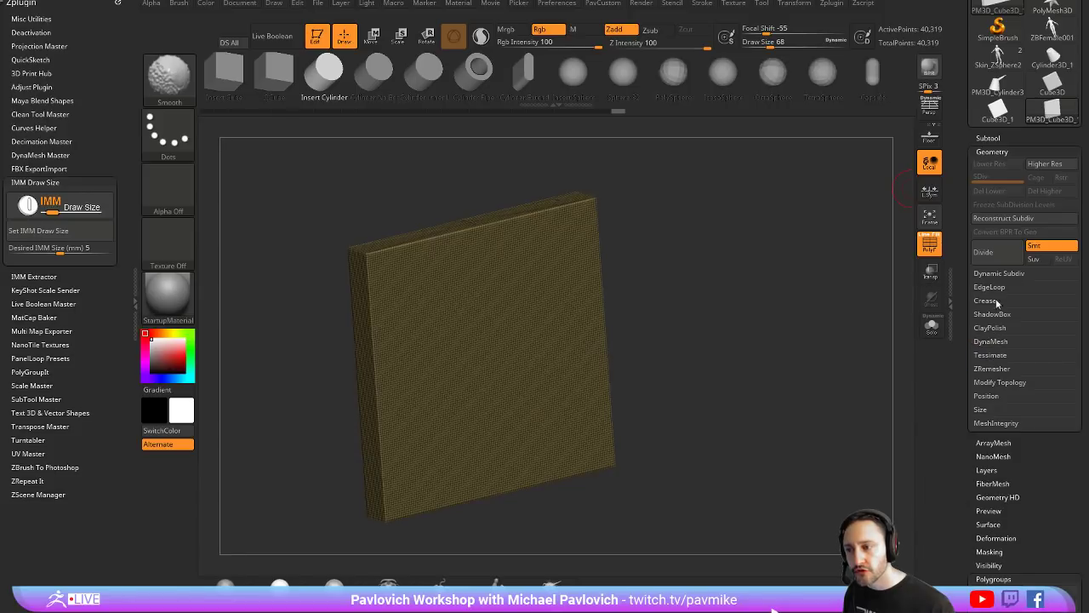
{"action": "left_click", "coordinate": [990, 382]}
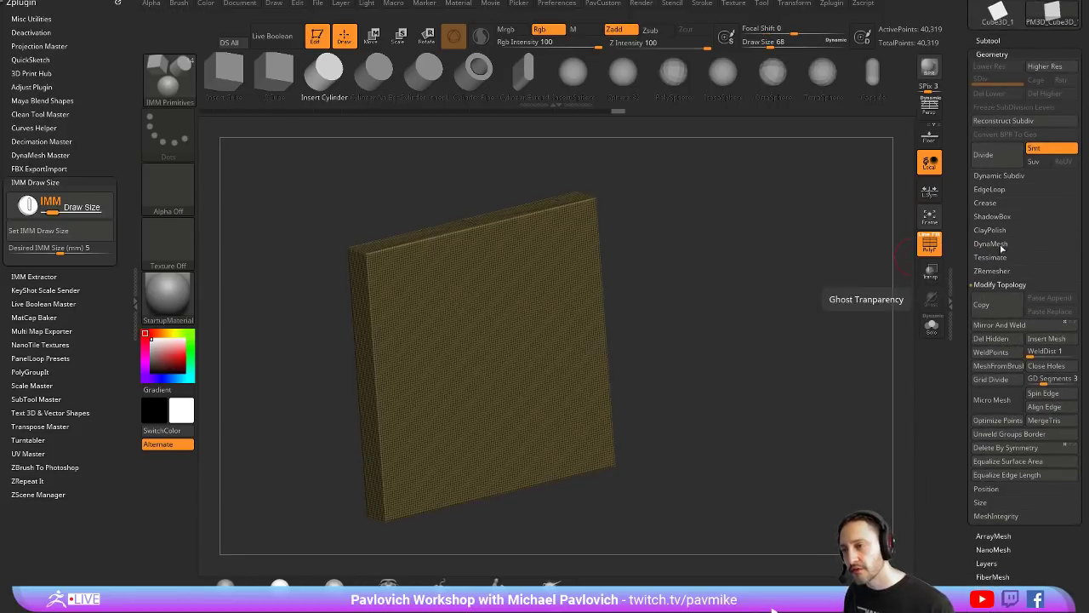
{"action": "left_click_drag", "start_coordinate": [959, 271], "coordinate": [963, 243]}
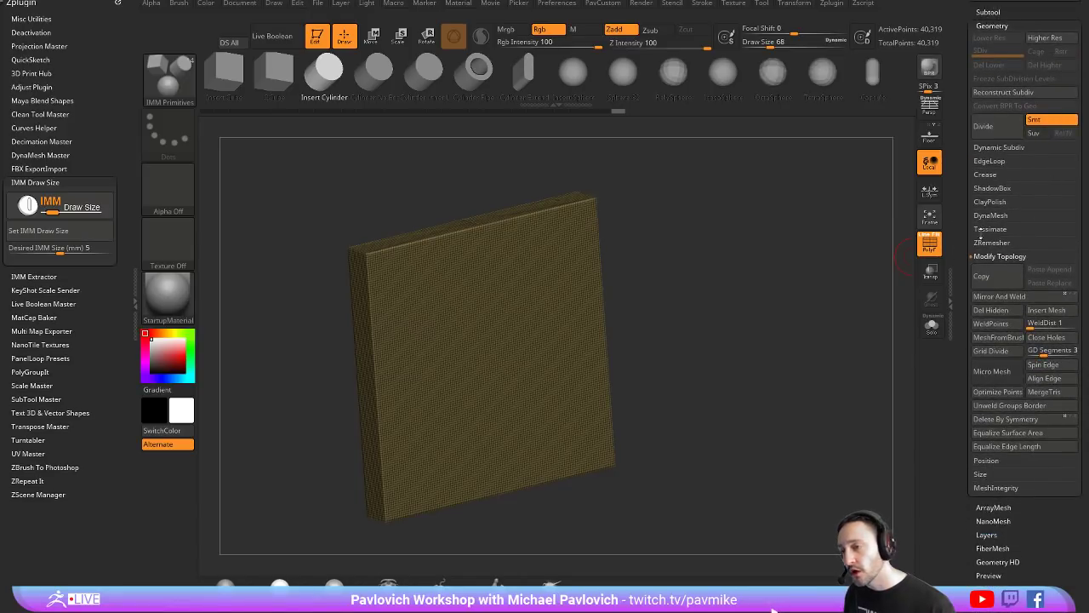
Step: Expand the DynaMesh, Tessimate, ClayPolish and ShadowBox geometry sections together, and collapse them again
{"action": "left_click", "coordinate": [991, 216]}
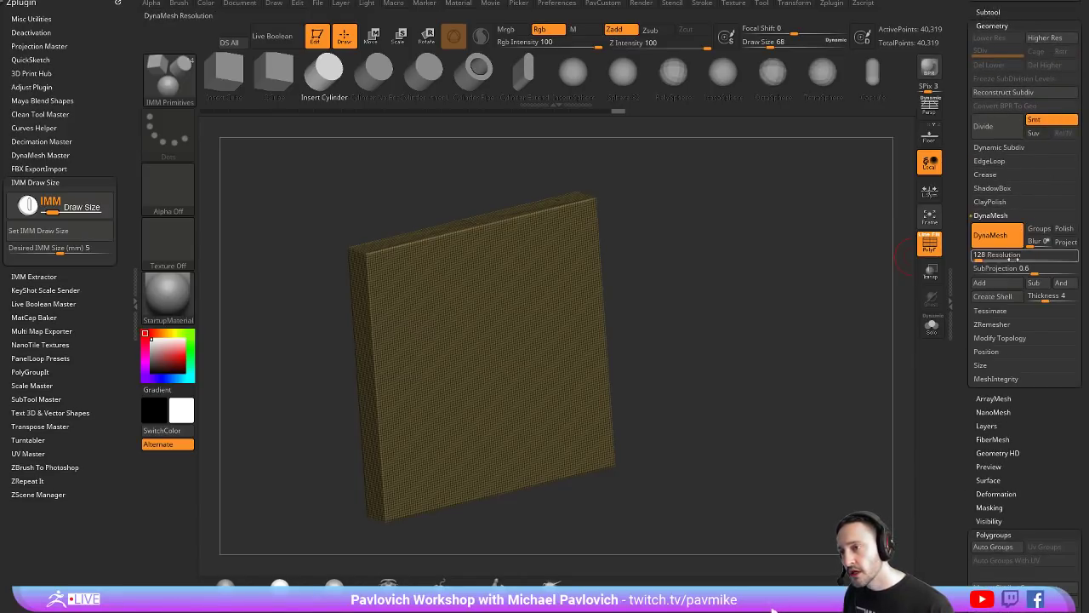
{"action": "left_click", "coordinate": [990, 310], "text": "shift"}
{"action": "left_click", "coordinate": [990, 201]}
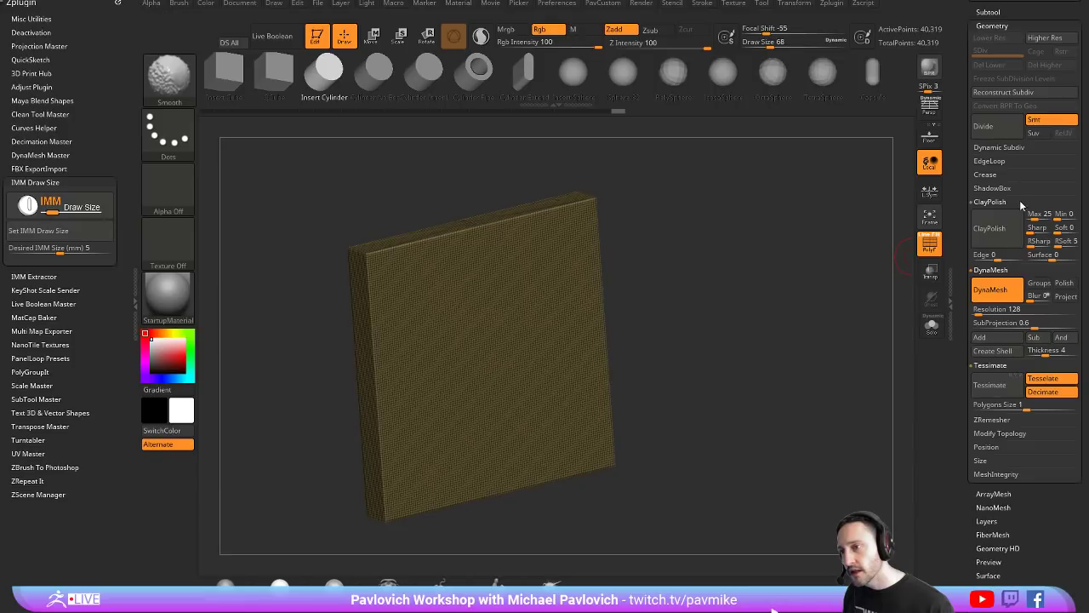
{"action": "left_click", "coordinate": [992, 188]}
{"action": "left_click", "coordinate": [1008, 188], "text": "shift"}
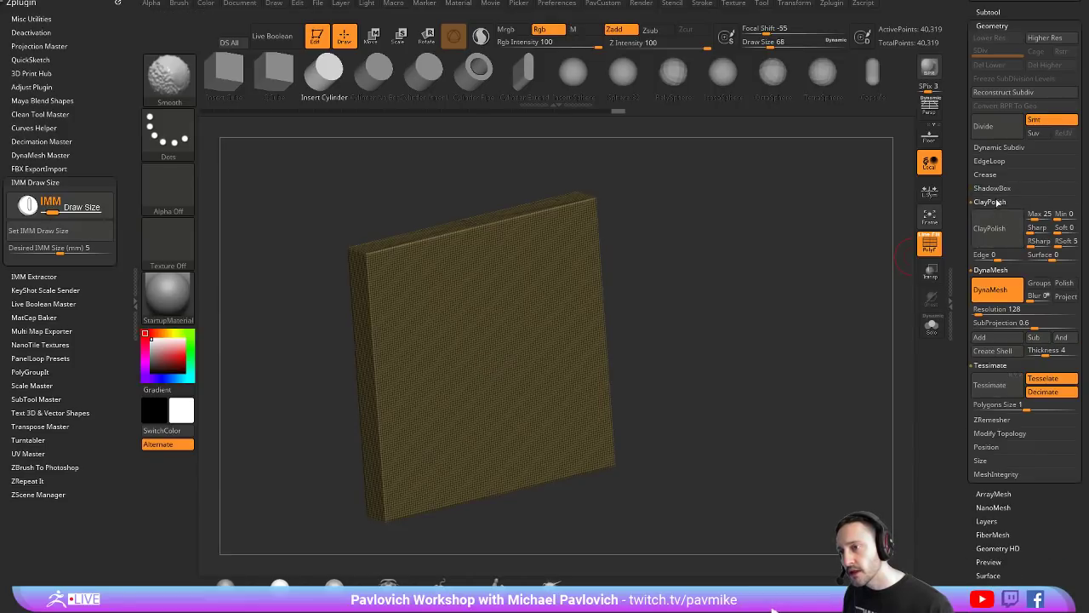
{"action": "left_click", "coordinate": [997, 202], "text": "shift"}
{"action": "left_click", "coordinate": [994, 216], "text": "shift"}
{"action": "left_click", "coordinate": [993, 229], "text": "shift"}
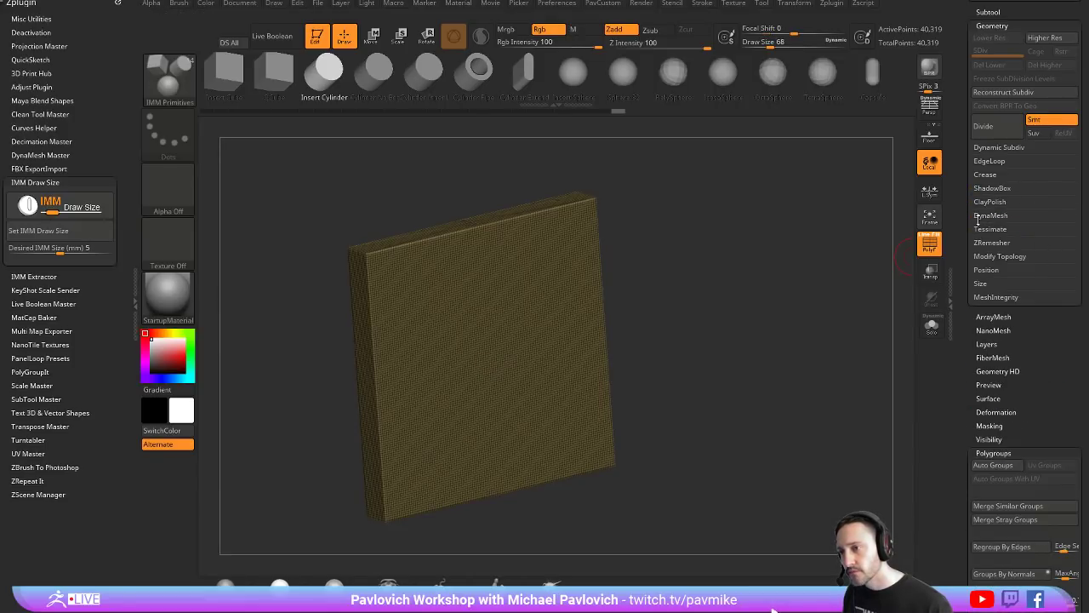
Step: Reopen the Modify Topology options, briefly expand and collapse the Crease section, and point out Del Hidden
{"action": "left_click", "coordinate": [1000, 257], "text": "shift"}
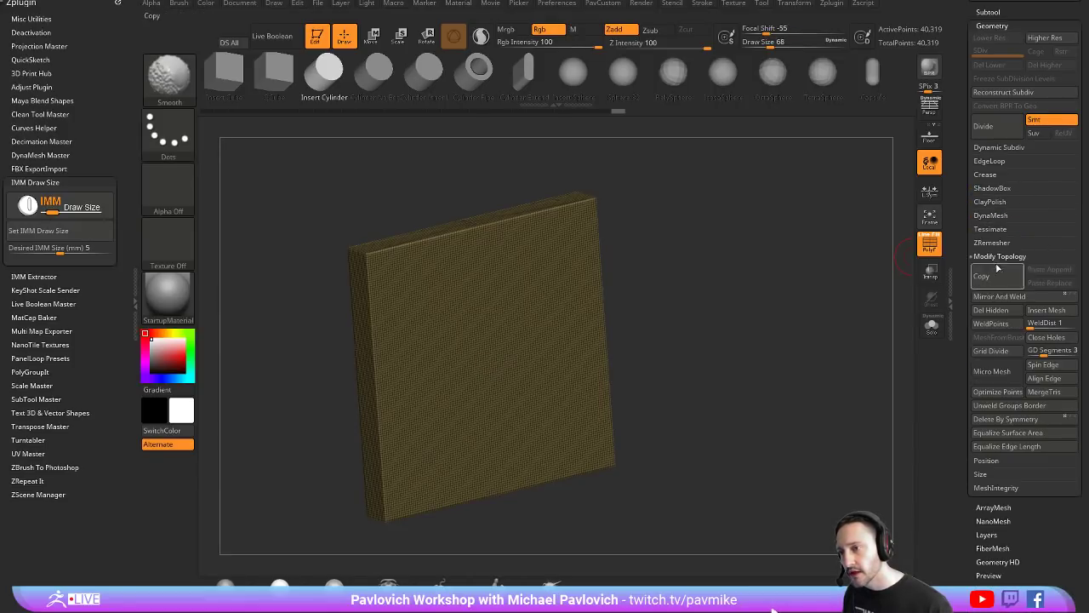
{"action": "left_click", "coordinate": [992, 174], "text": "shift"}
{"action": "left_click", "coordinate": [990, 174], "text": "shift"}
{"action": "left_click", "coordinate": [951, 304]}
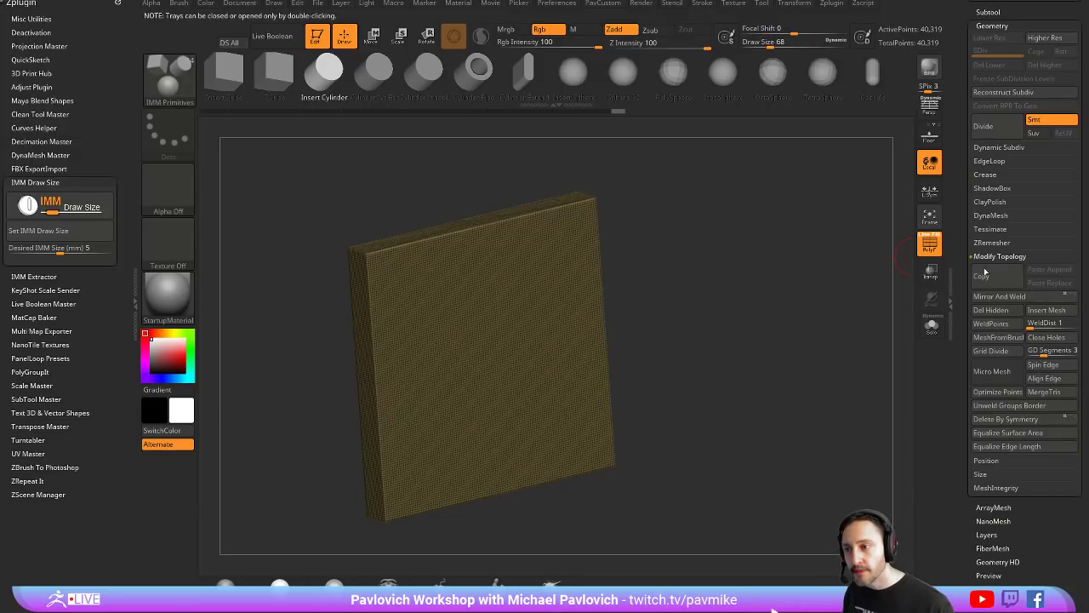
{"action": "key", "text": "2"}
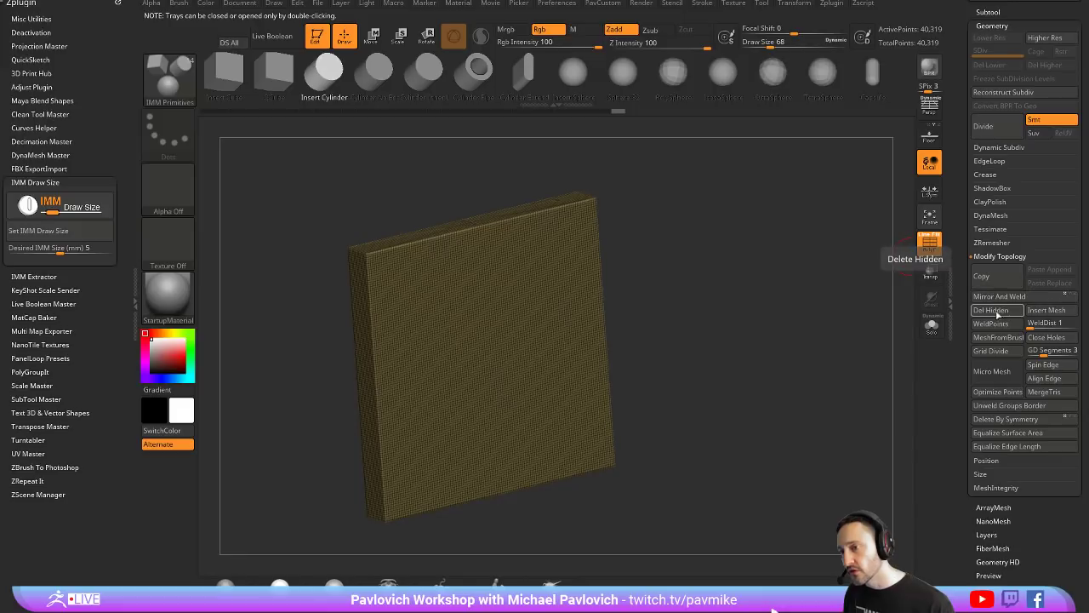
Step: Insert a Cylinder No Edge primitive near the centre of the slab and fuse it in with DynaMesh
{"action": "left_click_drag", "start_coordinate": [746, 239], "coordinate": [897, 303]}
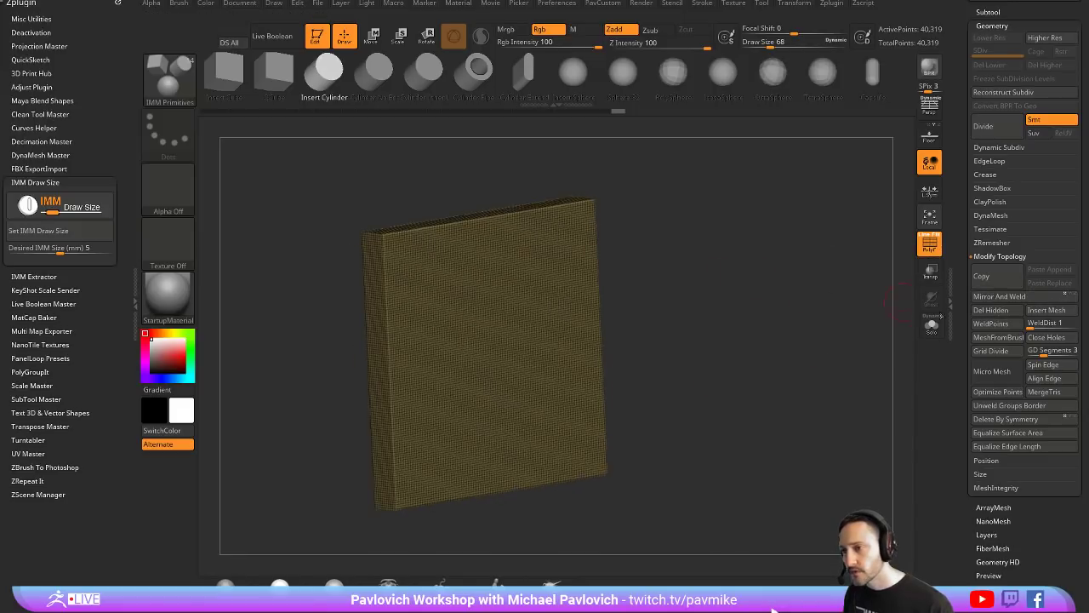
{"action": "left_click_drag", "start_coordinate": [776, 312], "coordinate": [773, 293]}
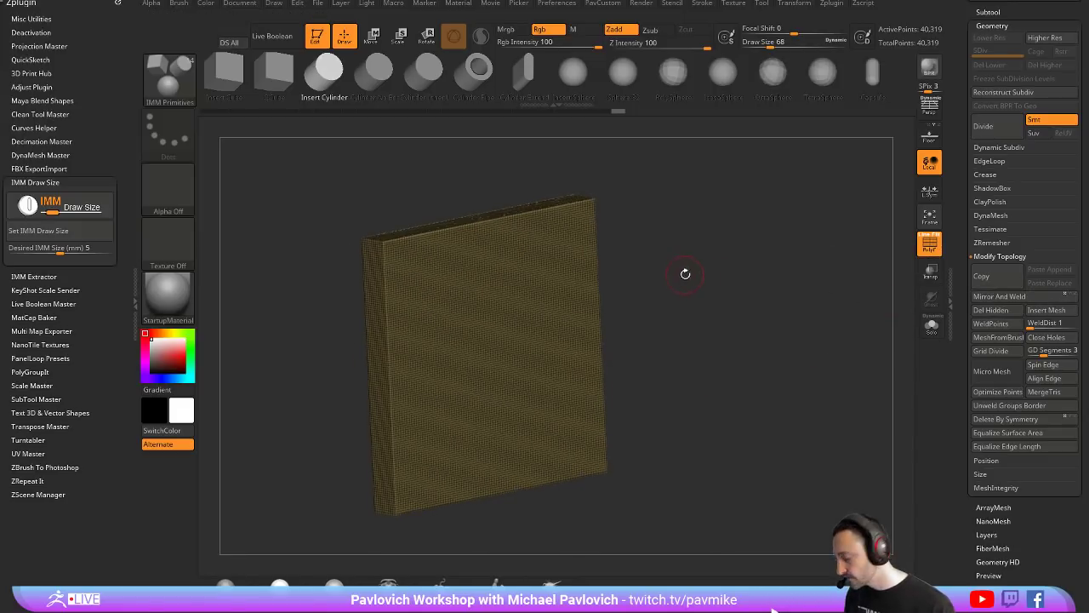
{"action": "key", "text": "b"}
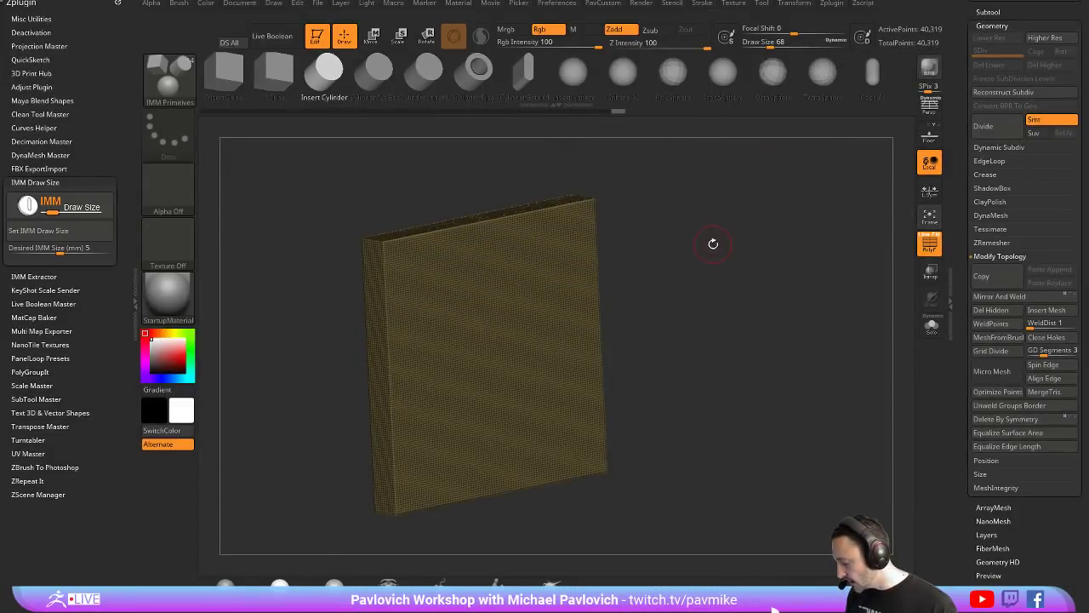
{"action": "key", "text": "b"}
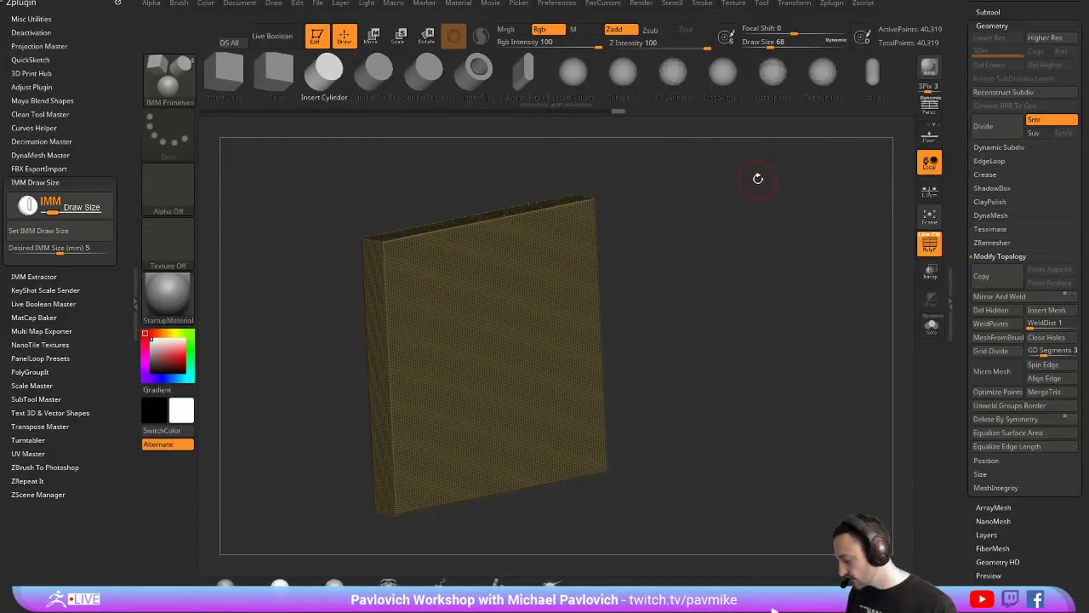
{"action": "key", "text": "m"}
{"action": "left_click", "coordinate": [723, 222]}
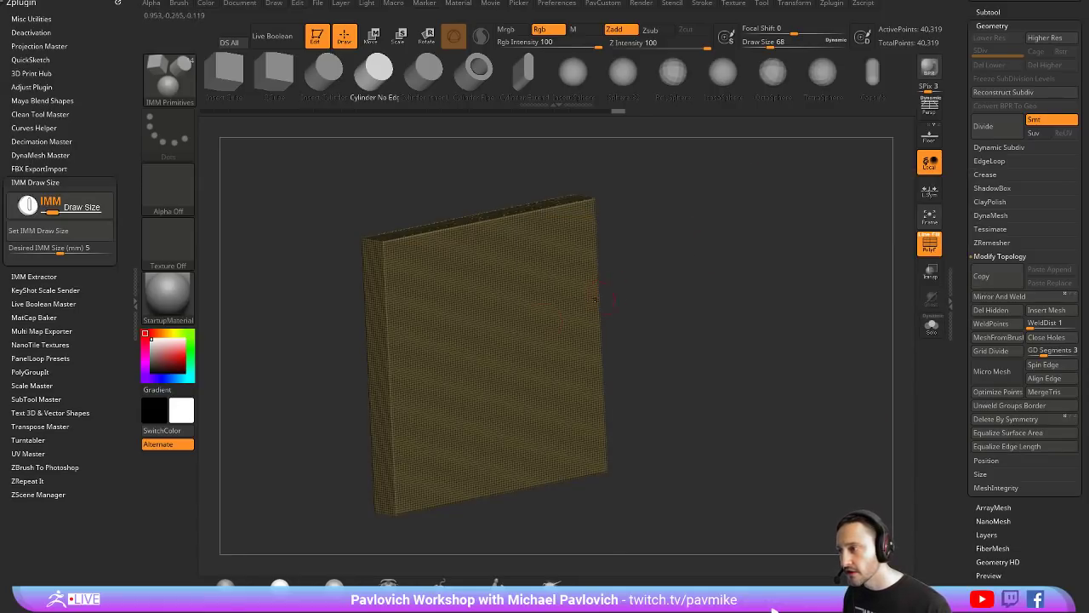
{"action": "mouse_move", "coordinate": [528, 338]}
{"action": "left_mouse_down"}
{"action": "mouse_move", "coordinate": [689, 281]}
{"action": "mouse_move", "coordinate": [656, 302]}
{"action": "mouse_move", "coordinate": [695, 299]}
{"action": "mouse_move", "coordinate": [727, 272]}
{"action": "mouse_move", "coordinate": [778, 341]}
{"action": "left_mouse_up"}
{"action": "key", "text": "w"}
{"action": "key", "text": "q"}
{"action": "mouse_move", "coordinate": [731, 267]}
{"action": "left_mouse_down", "text": "ctrl"}
{"action": "mouse_move", "coordinate": [797, 363]}
{"action": "mouse_move", "coordinate": [797, 291]}
{"action": "left_mouse_up", "text": "ctrl"}
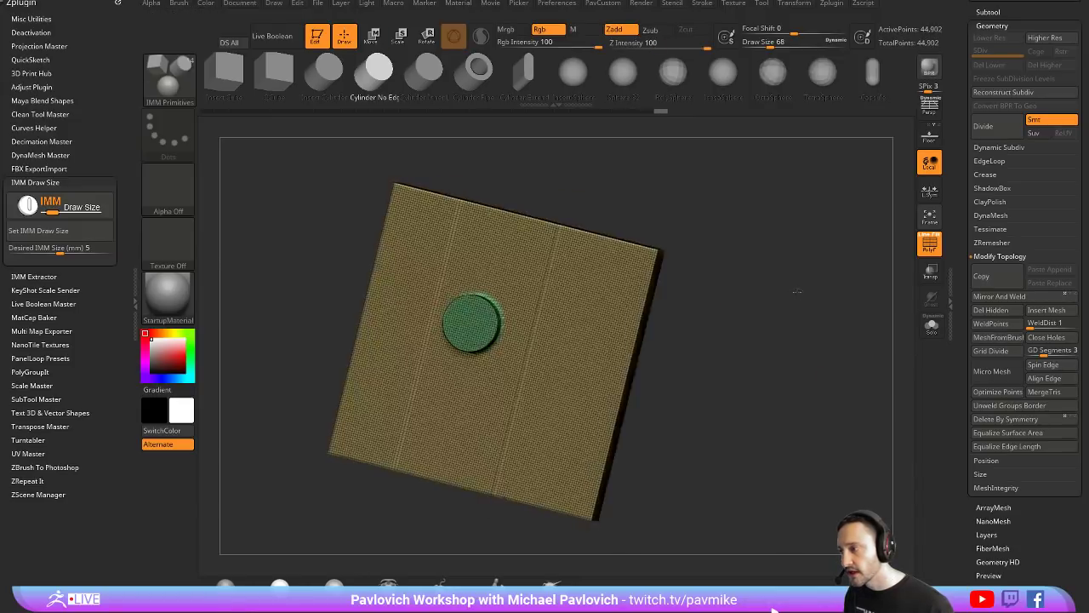
Step: Undo the fusion, isolate the cylinder and group it as DynaMesh Sub, and remesh to cut a hole through the slab
{"action": "key", "text": "ctrl+z"}
{"action": "key", "text": "ctrl+z"}
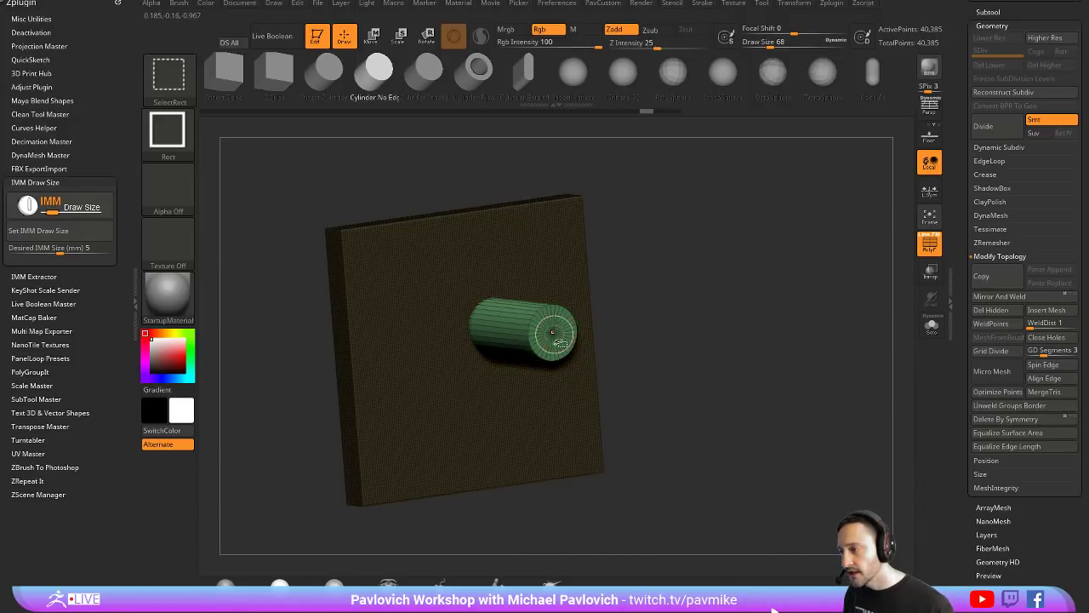
{"action": "left_click", "coordinate": [555, 337], "text": "ctrl+shift"}
{"action": "left_click_drag", "start_coordinate": [966, 427], "coordinate": [957, 92]}
{"action": "left_click_drag", "start_coordinate": [965, 355], "coordinate": [961, 240]}
{"action": "left_click", "coordinate": [1013, 412]}
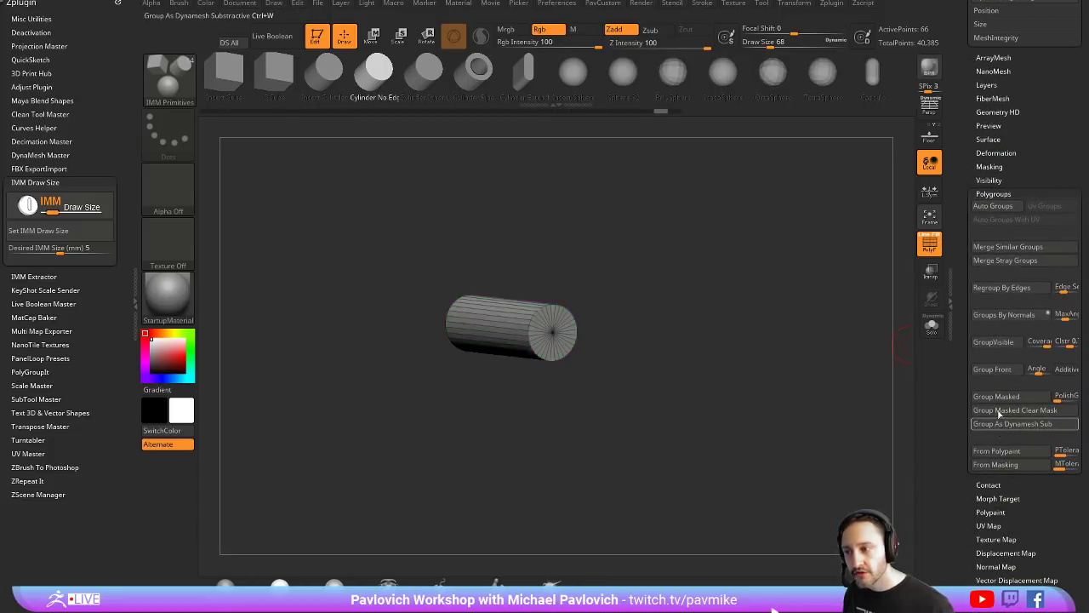
{"action": "left_click", "coordinate": [783, 263], "text": "ctrl+shift"}
{"action": "left_click_drag", "start_coordinate": [753, 230], "coordinate": [810, 350], "text": "ctrl"}
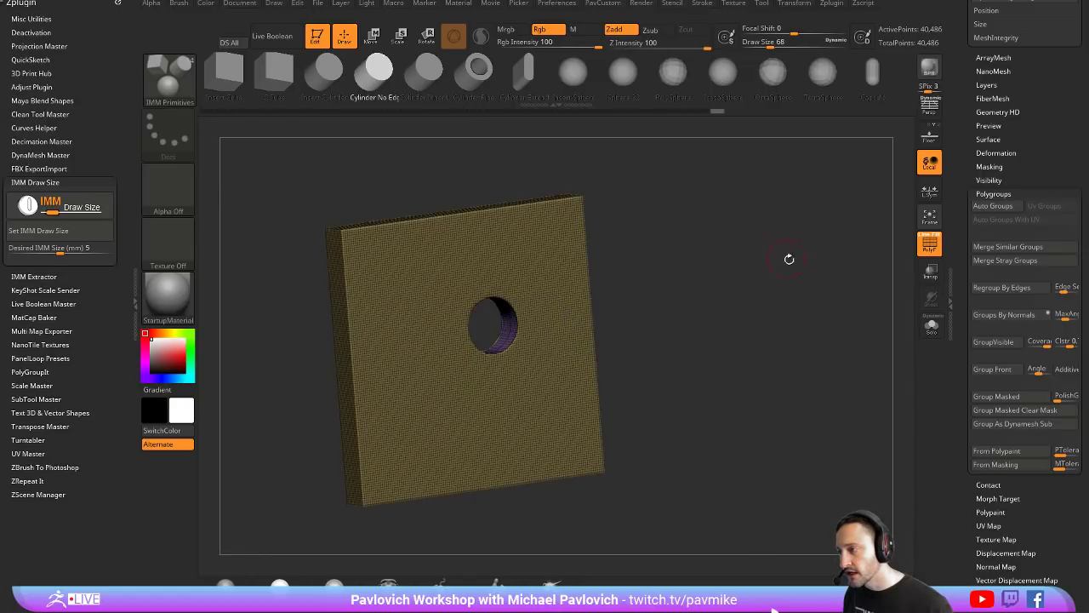
Step: Undo the cut, duplicate the subtractive cylinder into two more positions, and remesh to cut three holes
{"action": "mouse_move", "coordinate": [788, 259]}
{"action": "left_mouse_down"}
{"action": "mouse_move", "coordinate": [662, 256]}
{"action": "mouse_move", "coordinate": [797, 263]}
{"action": "mouse_move", "coordinate": [782, 271]}
{"action": "left_mouse_up"}
{"action": "key", "text": "ctrl+z"}
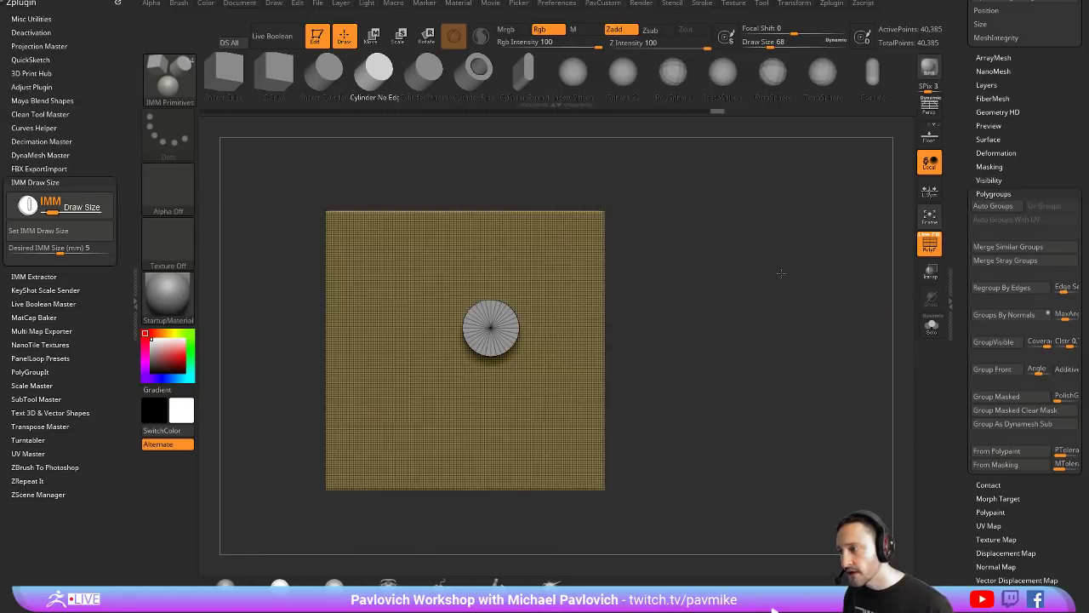
{"action": "key", "text": "ctrl+z"}
{"action": "key", "text": "w"}
{"action": "left_click_drag", "start_coordinate": [535, 282], "coordinate": [449, 335], "text": "ctrl"}
{"action": "left_click_drag", "start_coordinate": [673, 340], "coordinate": [753, 366]}
{"action": "left_click_drag", "start_coordinate": [741, 264], "coordinate": [770, 332], "text": "ctrl"}
{"action": "left_click_drag", "start_coordinate": [713, 249], "coordinate": [758, 359], "text": "ctrl"}
{"action": "key", "text": "q"}
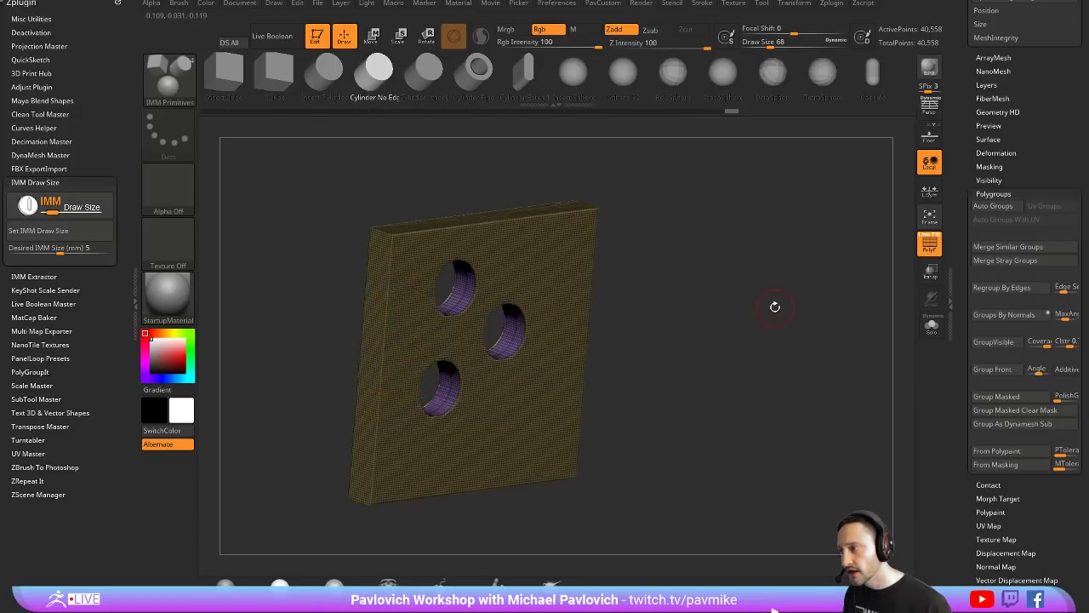
Step: Undo the three-hole cut and the cylinder copies, back to the single subtractive cylinder
{"action": "mouse_move", "coordinate": [775, 306]}
{"action": "left_mouse_down"}
{"action": "mouse_move", "coordinate": [858, 317]}
{"action": "mouse_move", "coordinate": [750, 288]}
{"action": "mouse_move", "coordinate": [788, 284]}
{"action": "mouse_move", "coordinate": [786, 263]}
{"action": "mouse_move", "coordinate": [767, 261]}
{"action": "left_mouse_up"}
{"action": "key", "text": "ctrl+z"}
{"action": "key", "text": "ctrl+z"}
{"action": "key", "text": "ctrl+z"}
{"action": "key", "text": "ctrl+z"}
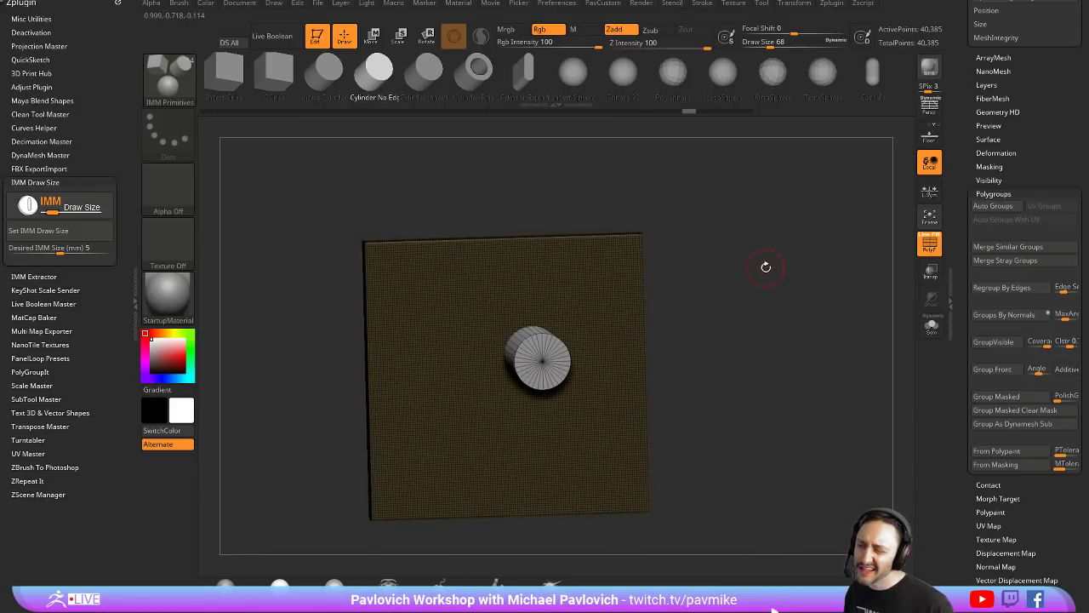
{"action": "left_click_drag", "start_coordinate": [747, 260], "coordinate": [779, 331]}
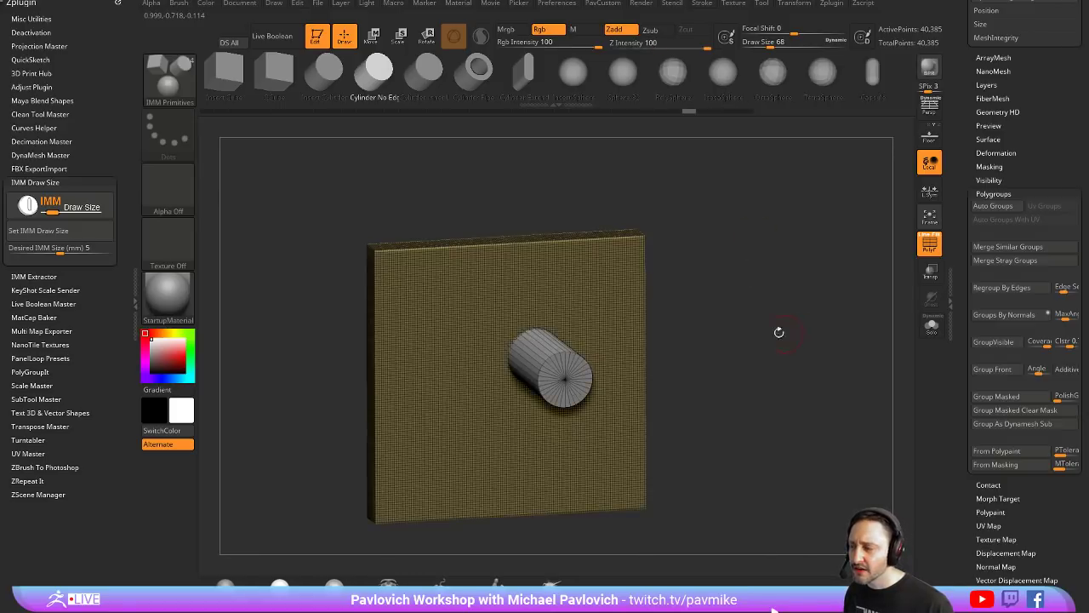
Step: Insert three Philips Type01 screw heads from IMM Ind. Parts on the slab around the subtractive cylinder and start clearing the mask
{"action": "key", "text": "b"}
{"action": "key", "text": "i"}
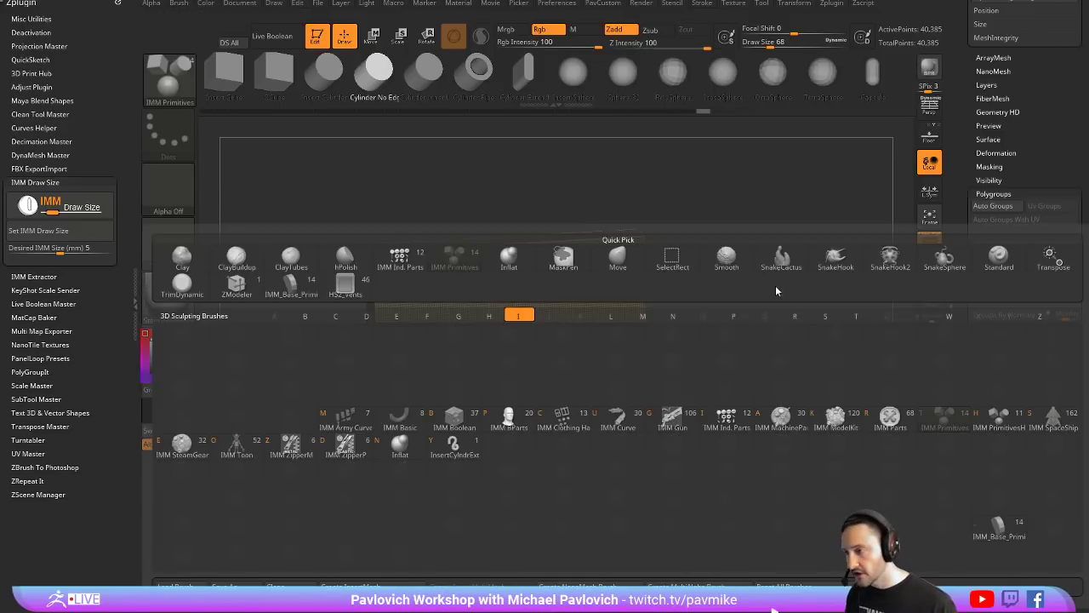
{"action": "left_click", "coordinate": [737, 420]}
{"action": "key", "text": "m"}
{"action": "left_click", "coordinate": [668, 271]}
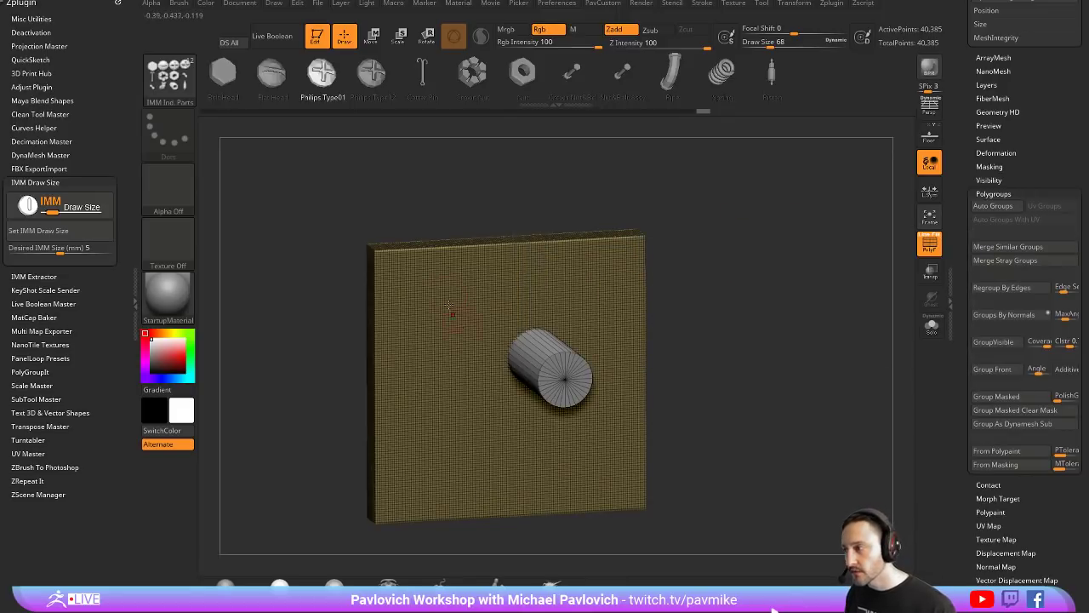
{"action": "left_click_drag", "start_coordinate": [450, 297], "coordinate": [477, 323]}
{"action": "left_click_drag", "start_coordinate": [438, 385], "coordinate": [474, 421]}
{"action": "left_click_drag", "start_coordinate": [574, 299], "coordinate": [595, 320]}
{"action": "left_click_drag", "start_coordinate": [782, 299], "coordinate": [679, 256], "text": "ctrl"}
Step: Step through the undo history to remove the screw heads and the cylinder, back to the plain slab
{"action": "key", "text": "ctrl+z"}
{"action": "key", "text": "ctrl+z"}
{"action": "key", "text": "ctrl+z"}
{"action": "key", "text": "ctrl+z"}
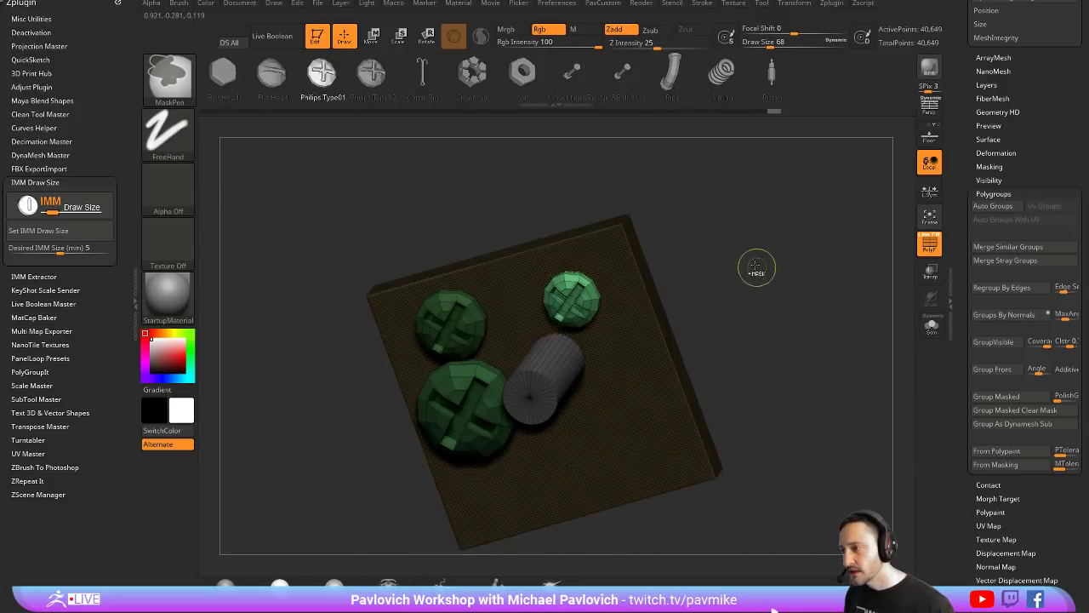
{"action": "key", "text": "ctrl+z"}
{"action": "key", "text": "ctrl+z"}
{"action": "key", "text": "ctrl+z"}
{"action": "key", "text": "ctrl+z"}
{"action": "key", "text": "ctrl+z"}
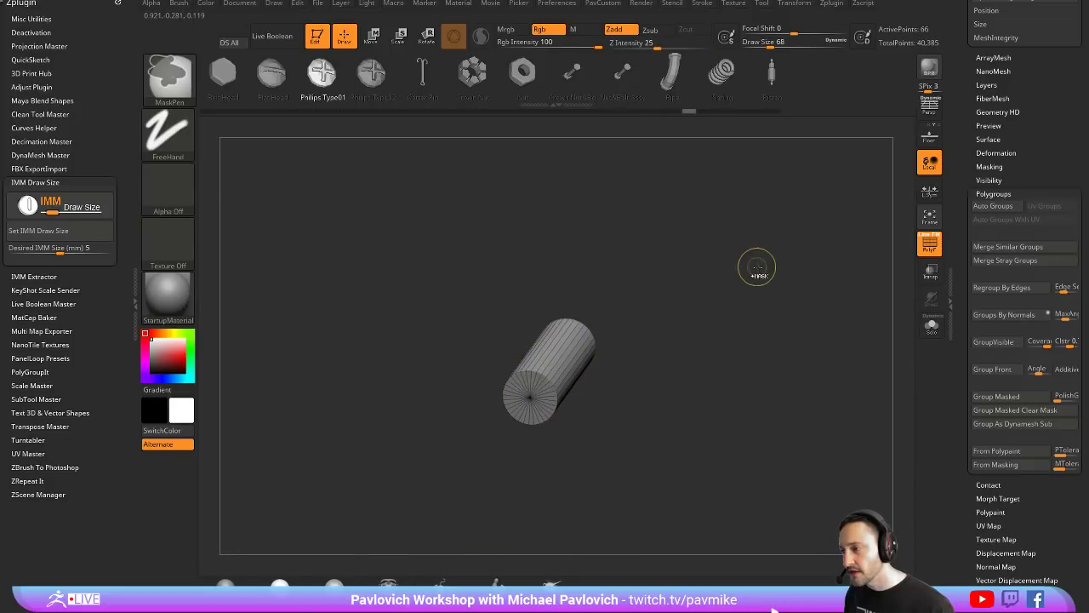
{"action": "key", "text": "ctrl+shift+z"}
{"action": "key", "text": "ctrl+shift+z"}
{"action": "key", "text": "ctrl+shift+z"}
{"action": "key", "text": "ctrl+shift+z"}
{"action": "key", "text": "ctrl+shift+z"}
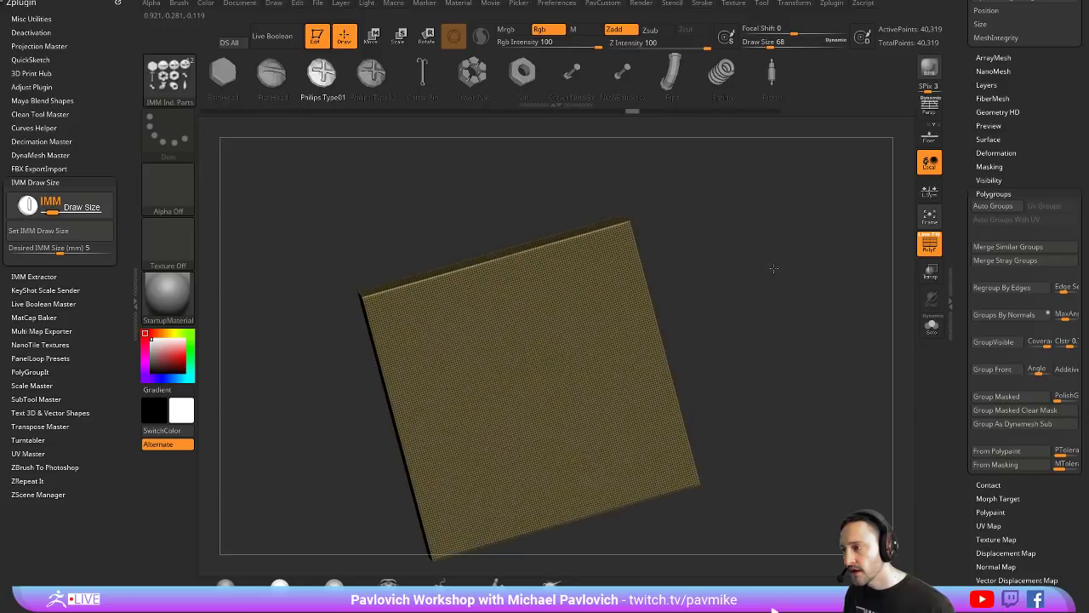
Step: Place three Philips Type01 screw heads on the plain slab and fuse them in with DynaMesh
{"action": "key", "text": "ctrl+shift+z"}
{"action": "key", "text": "ctrl+shift+z"}
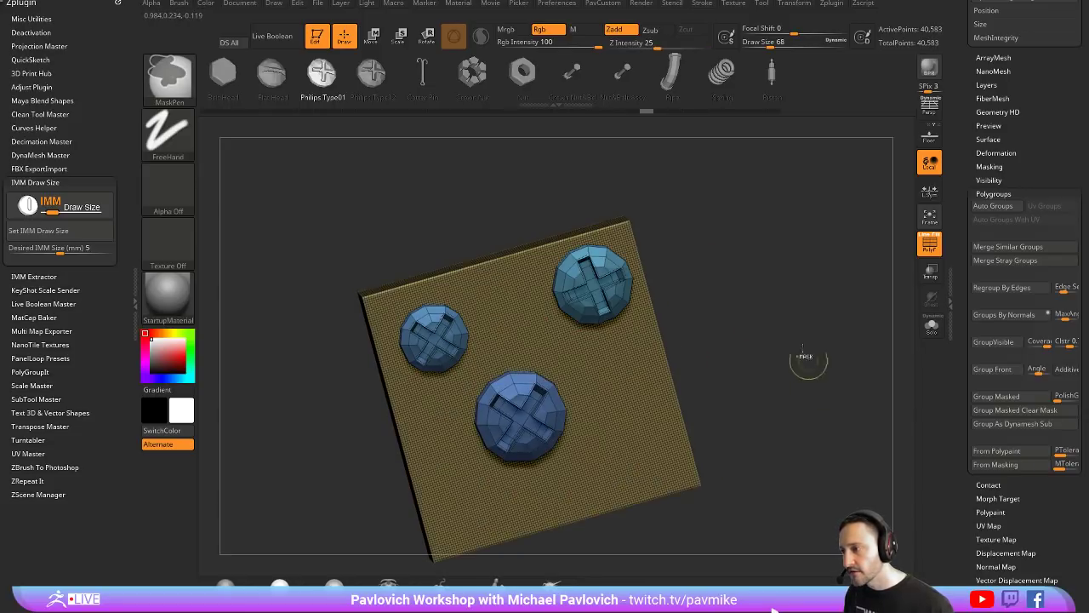
{"action": "left_click_drag", "start_coordinate": [767, 283], "coordinate": [767, 282]}
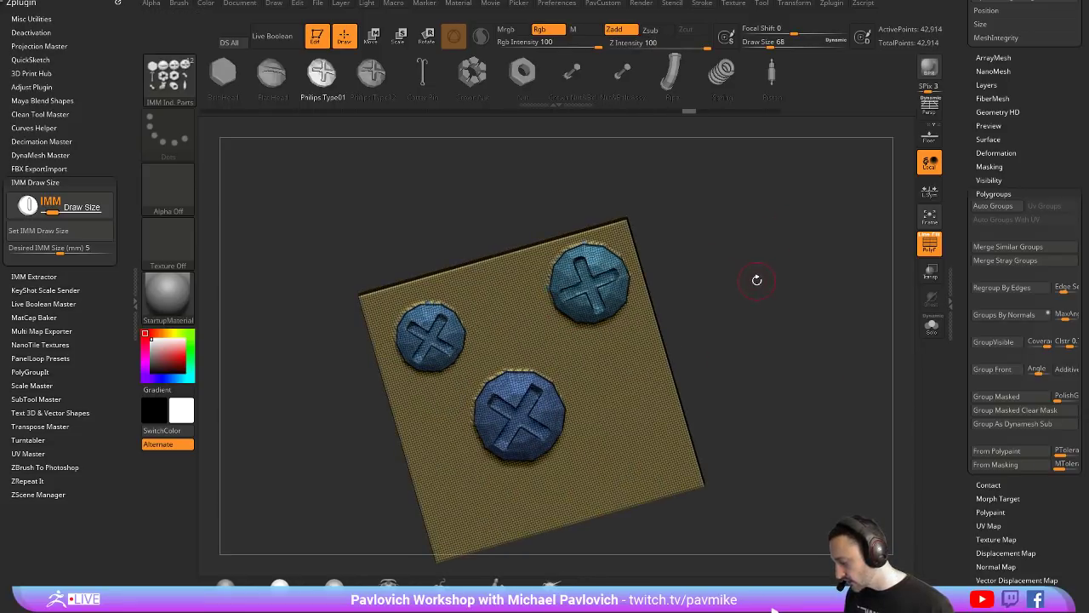
Step: Insert a subtractive Insert Cylinder from IMM Primitives on the slab's face beside the lower screw head
{"action": "key", "text": "b"}
{"action": "key", "text": "i"}
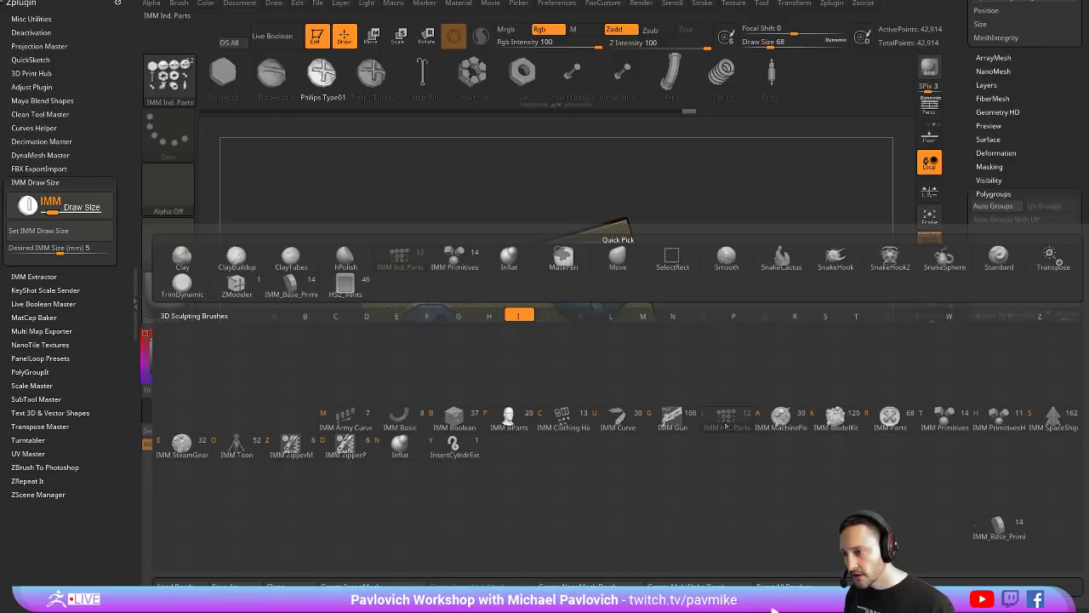
{"action": "key", "text": "t"}
{"action": "key", "text": "m"}
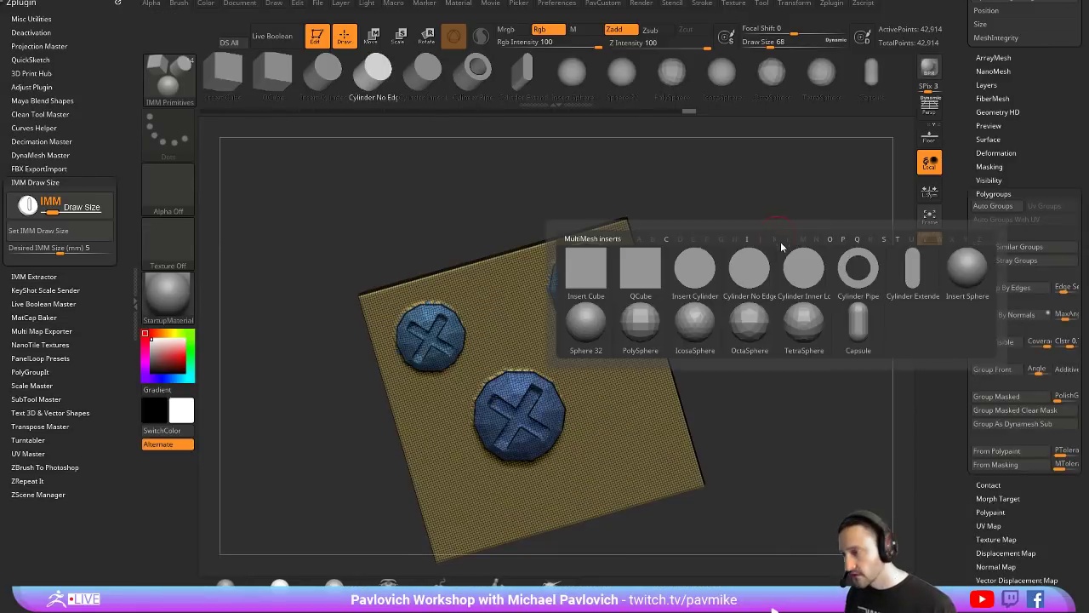
{"action": "left_click", "coordinate": [695, 274]}
{"action": "left_click_drag", "start_coordinate": [763, 316], "coordinate": [707, 255]}
{"action": "left_click_drag", "start_coordinate": [610, 345], "coordinate": [673, 344]}
{"action": "left_click_drag", "start_coordinate": [743, 313], "coordinate": [887, 352]}
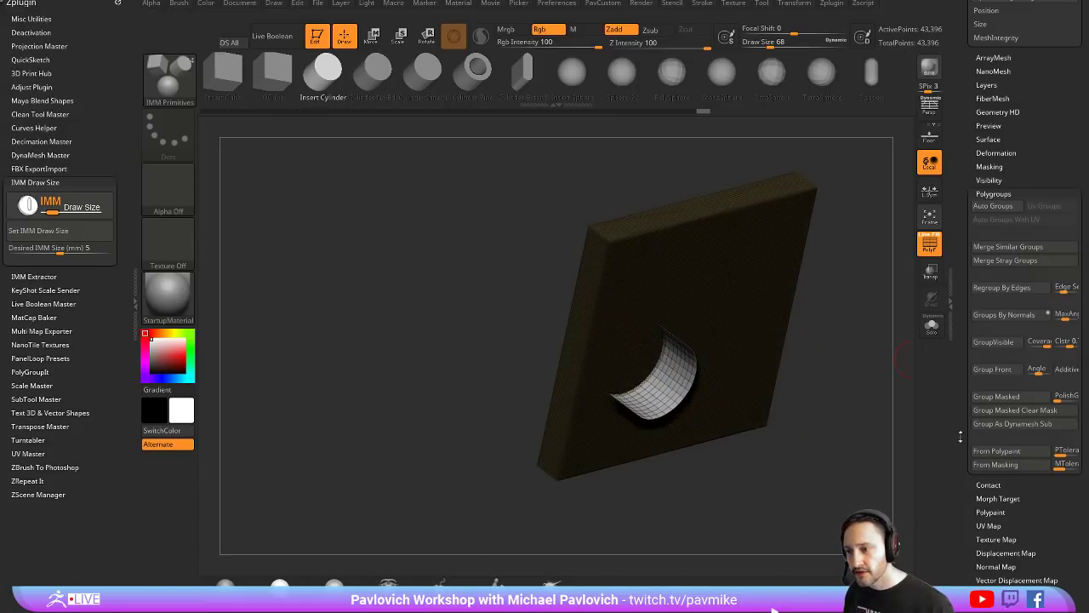
Step: Try the Double and Flip display properties on the slab, leaving double-sided display on
{"action": "left_click_drag", "start_coordinate": [961, 436], "coordinate": [970, 280]}
{"action": "left_click", "coordinate": [987, 163]}
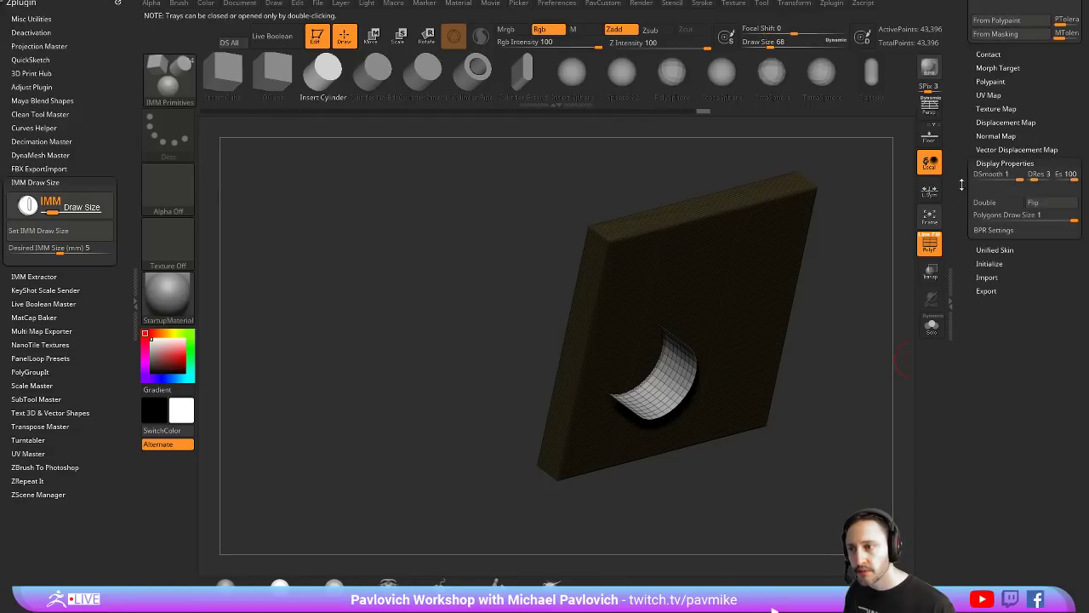
{"action": "left_click", "coordinate": [997, 205]}
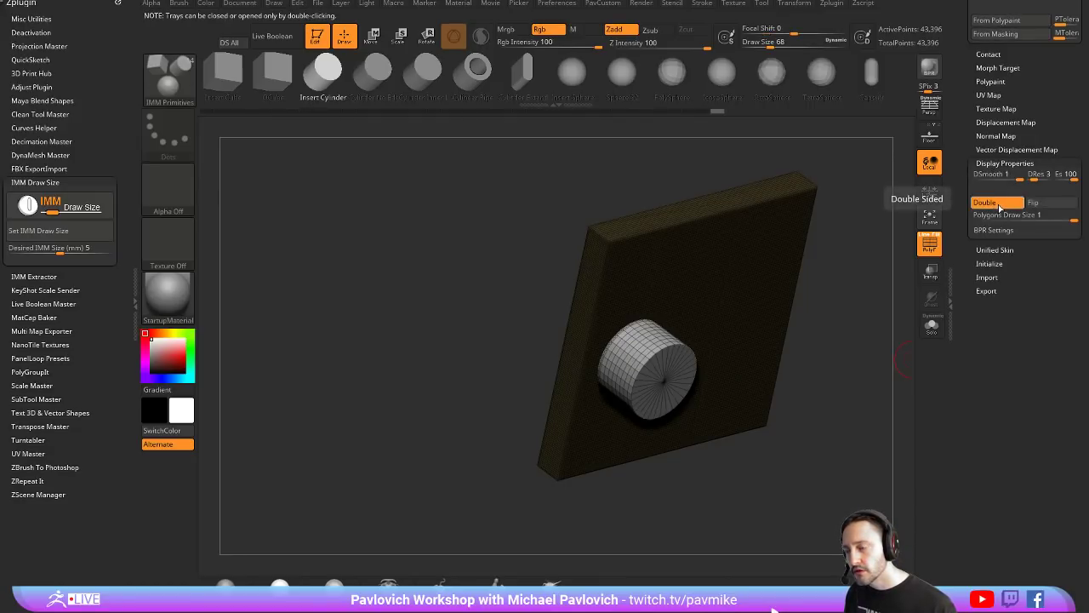
{"action": "left_click", "coordinate": [997, 205]}
{"action": "left_click", "coordinate": [1047, 206]}
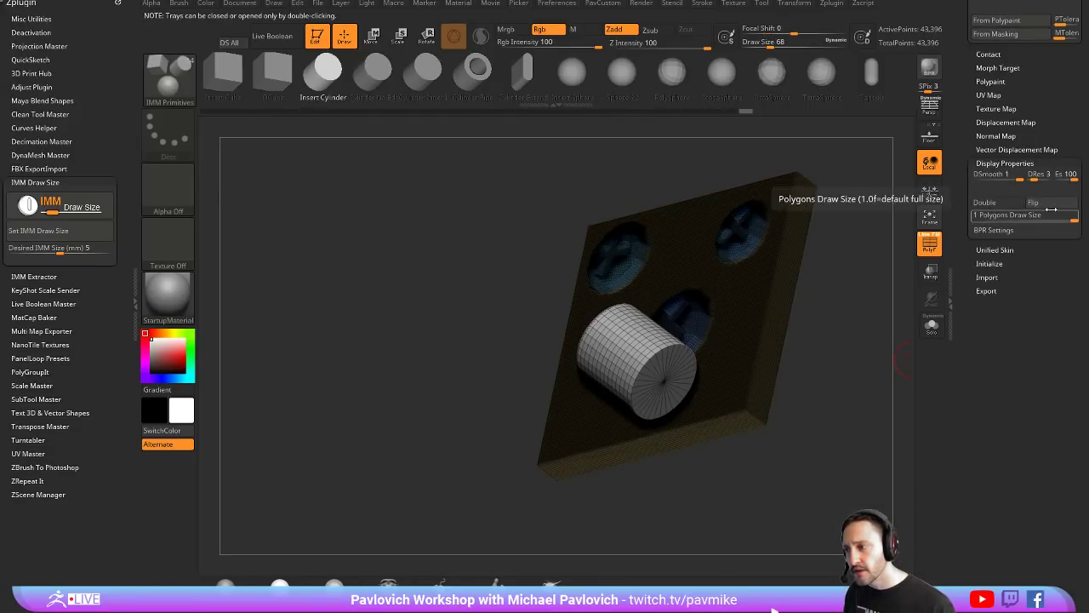
{"action": "left_click", "coordinate": [1049, 207]}
{"action": "left_click_drag", "start_coordinate": [881, 290], "coordinate": [862, 287]}
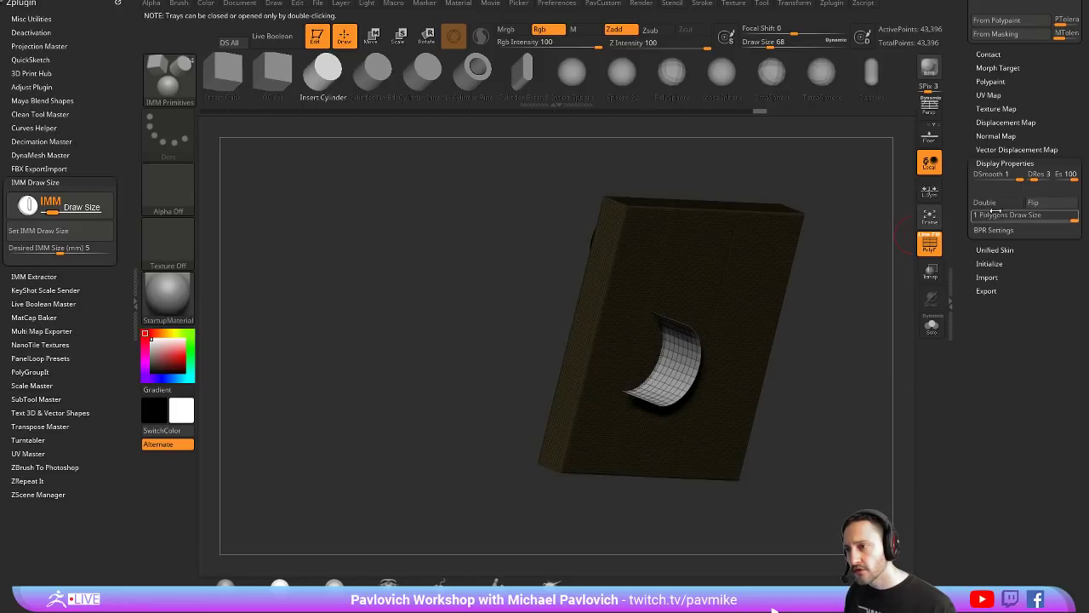
{"action": "left_click", "coordinate": [992, 204]}
Step: Move the subtractive cylinder along its Z axis through the slab, clear the mask and remesh to cut the hole
{"action": "left_click_drag", "start_coordinate": [783, 290], "coordinate": [846, 316]}
{"action": "key", "text": "w"}
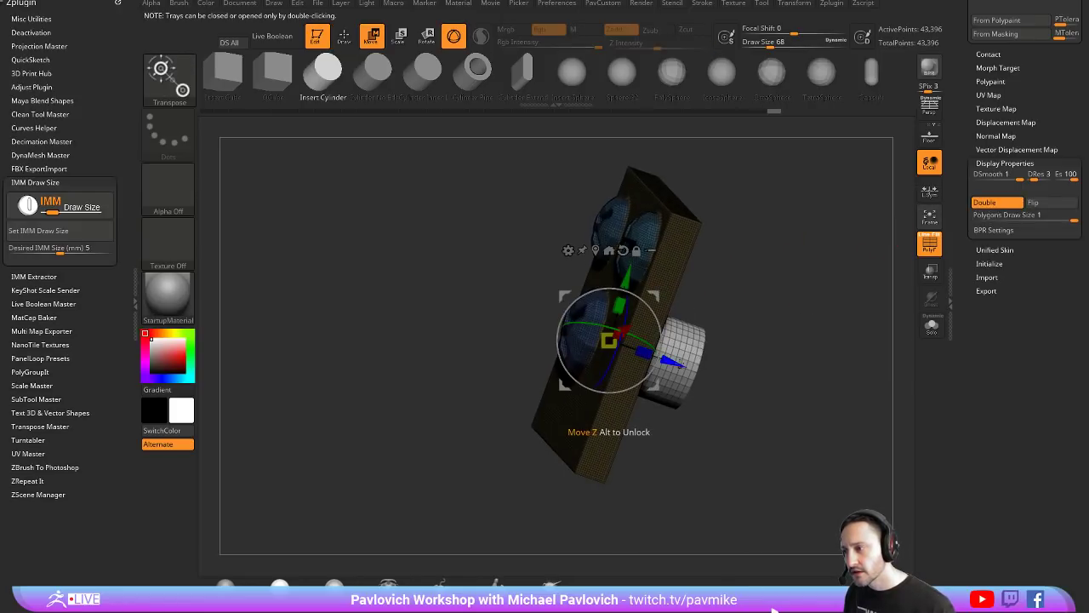
{"action": "left_click_drag", "start_coordinate": [681, 363], "coordinate": [655, 354]}
{"action": "left_click_drag", "start_coordinate": [822, 272], "coordinate": [838, 371], "text": "ctrl"}
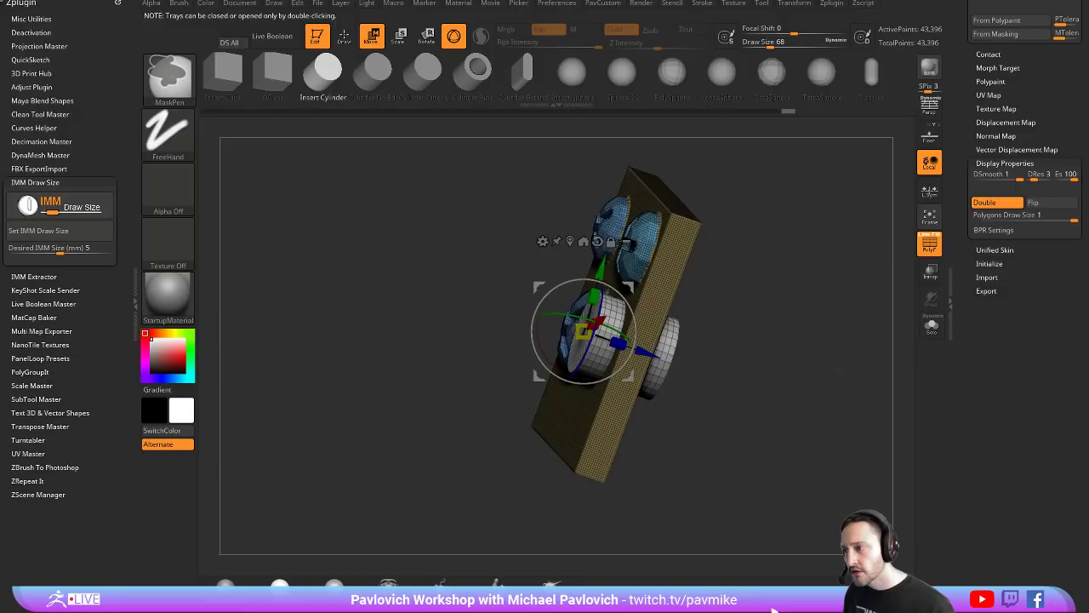
{"action": "left_click_drag", "start_coordinate": [809, 242], "coordinate": [845, 404], "text": "ctrl"}
{"action": "key", "text": "q"}
Step: Insert a Cylinder32 from the IMM_Base_Primitives brush on the slab between the two upper screw heads
{"action": "mouse_move", "coordinate": [776, 307]}
{"action": "left_mouse_down"}
{"action": "mouse_move", "coordinate": [829, 326]}
{"action": "mouse_move", "coordinate": [811, 305]}
{"action": "mouse_move", "coordinate": [851, 308]}
{"action": "mouse_move", "coordinate": [784, 281]}
{"action": "left_mouse_up"}
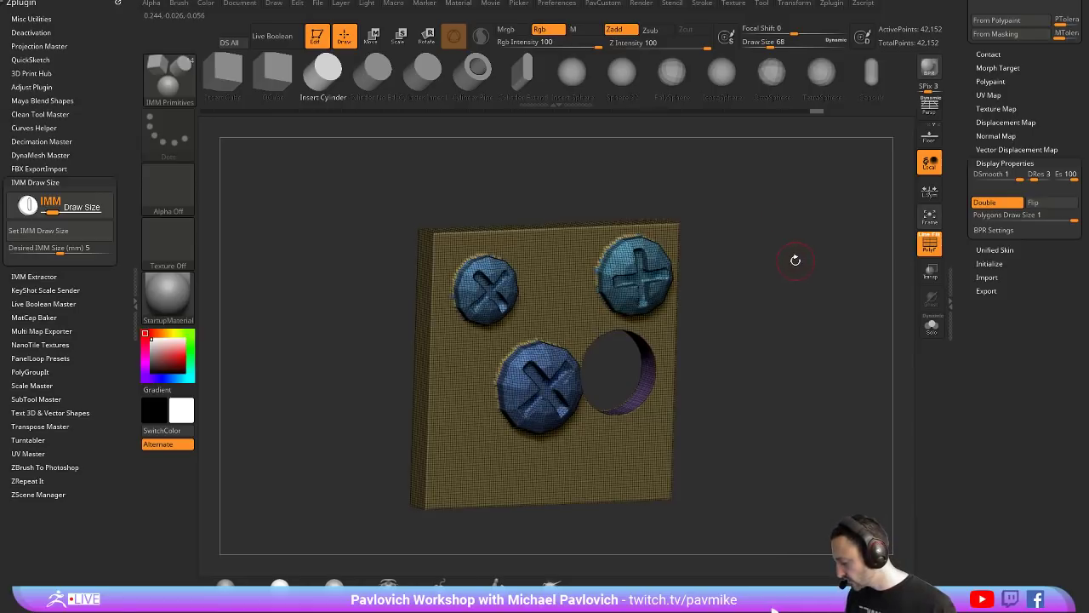
{"action": "key", "text": "m"}
{"action": "left_click", "coordinate": [915, 295]}
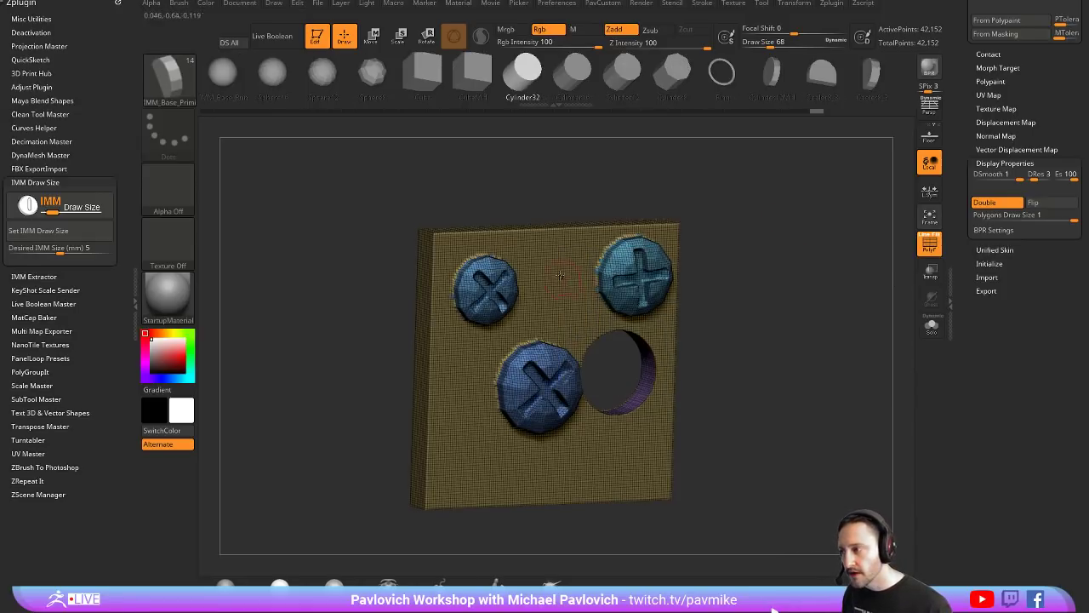
{"action": "mouse_move", "coordinate": [559, 275]}
{"action": "left_mouse_down"}
{"action": "mouse_move", "coordinate": [613, 301]}
{"action": "mouse_move", "coordinate": [591, 293]}
{"action": "left_mouse_up"}
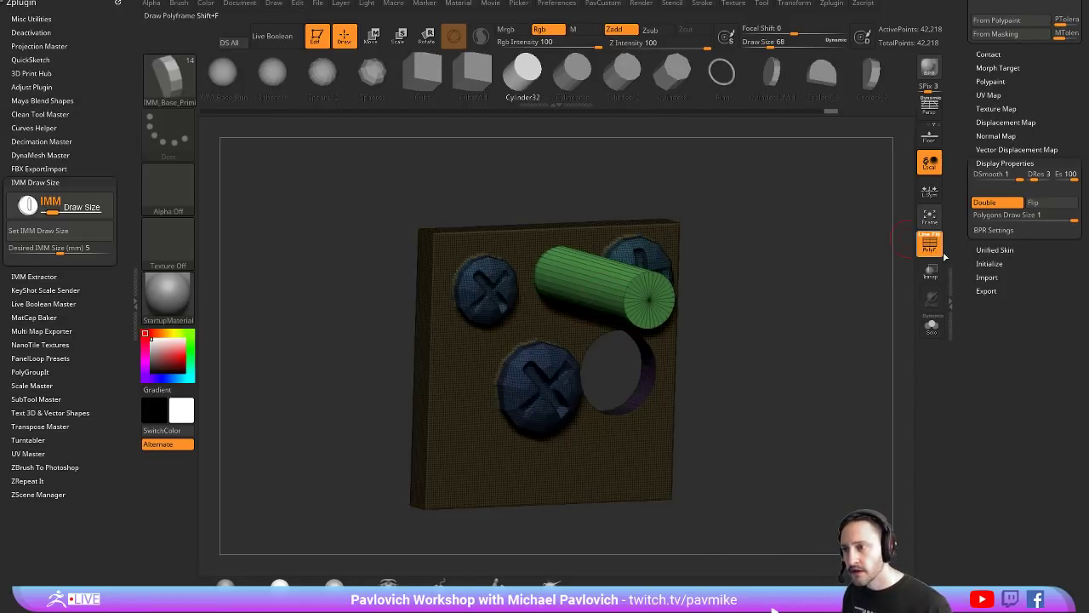
{"action": "left_click", "coordinate": [943, 375]}
{"action": "left_click_drag", "start_coordinate": [753, 255], "coordinate": [754, 301]}
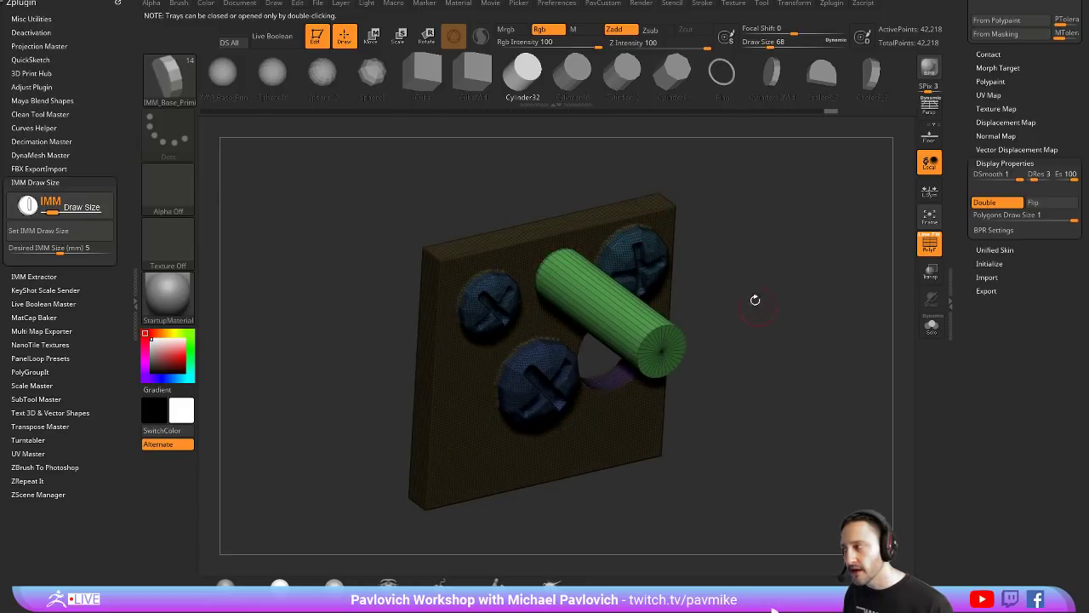
Step: Dock the Brush palette in the side tray and expand its Auto Masking settings for the insert brush
{"action": "left_click", "coordinate": [183, 4]}
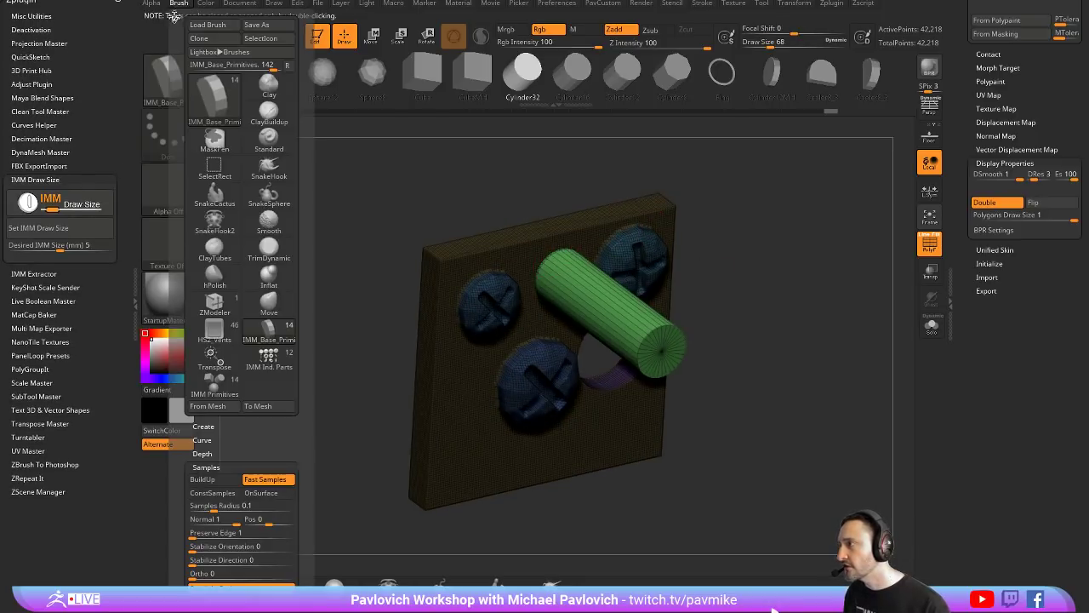
{"action": "left_click_drag", "start_coordinate": [178, 5], "coordinate": [39, 139]}
{"action": "scroll", "coordinate": [85, 406], "scroll_direction": "down", "scroll_amount": 6}
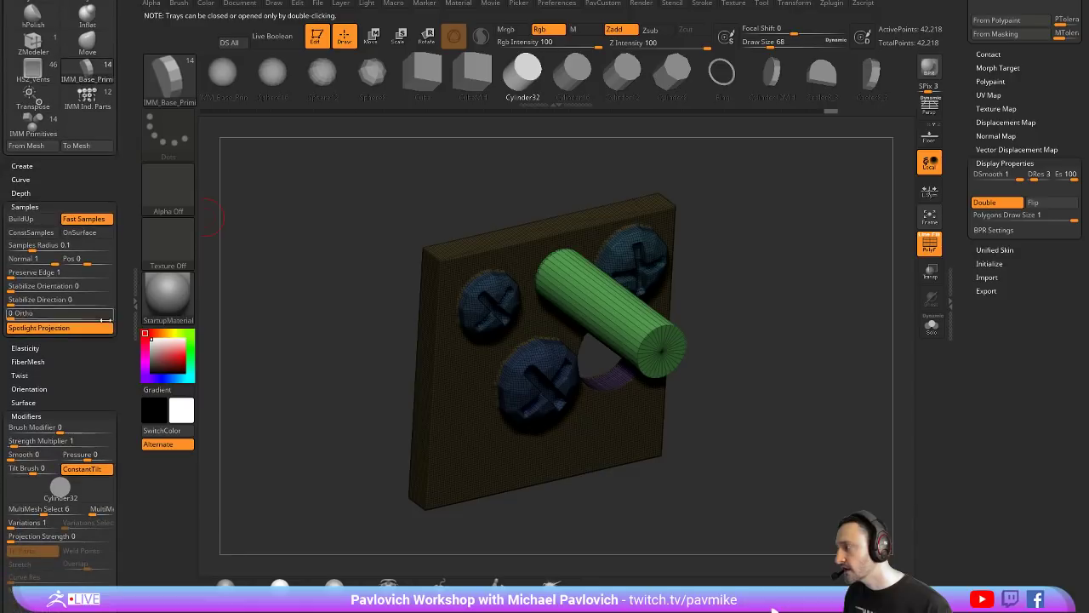
{"action": "key", "text": "shift"}
{"action": "left_click", "coordinate": [34, 417]}
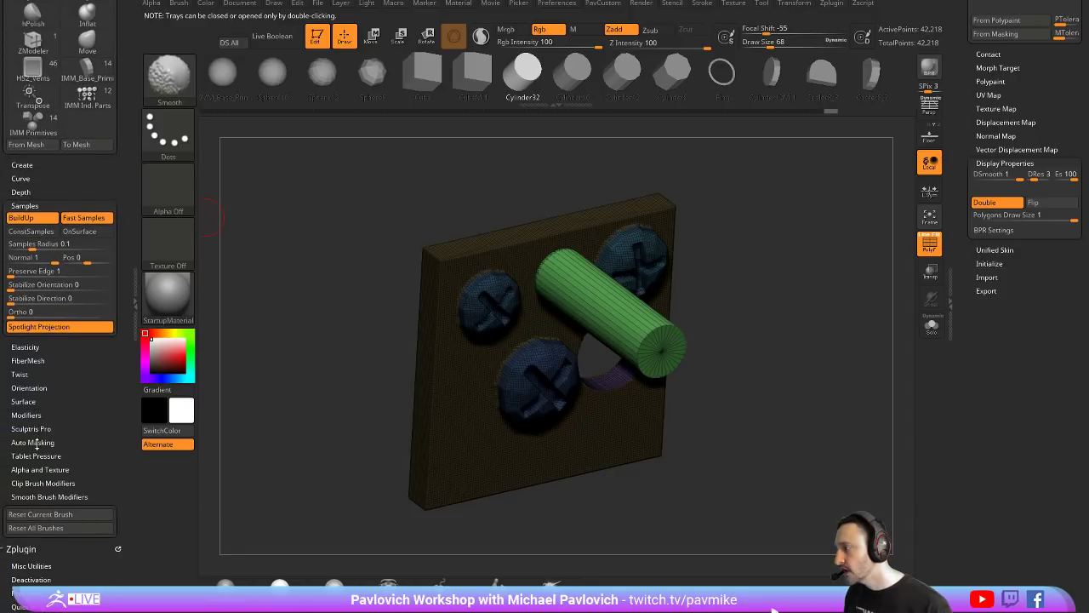
{"action": "left_click", "coordinate": [33, 441]}
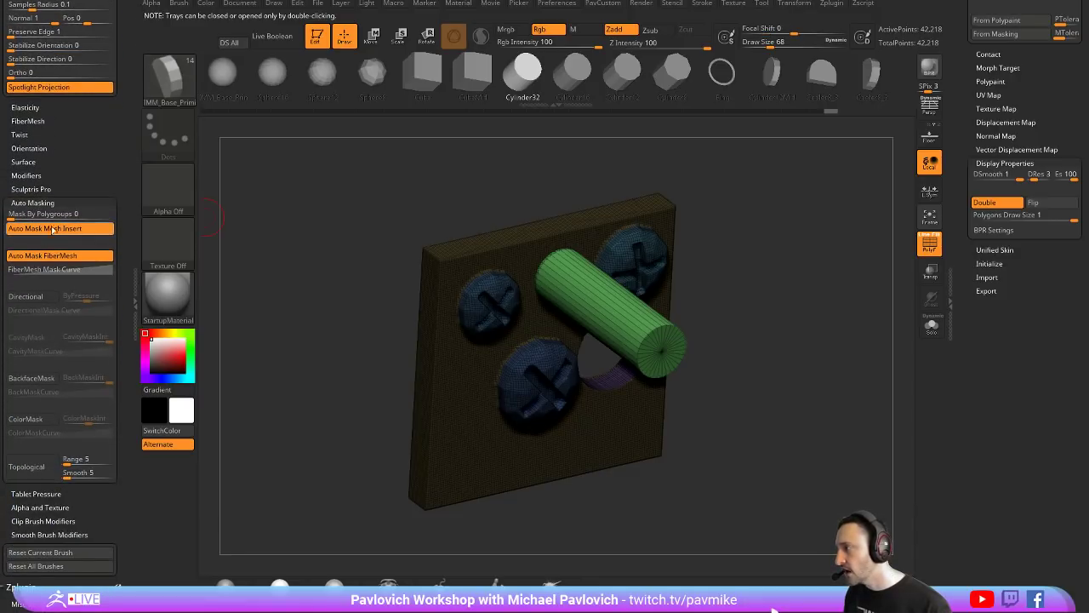
Step: Insert two more Cylinder32 meshes on the slab's front face and move the lower one across to beneath the hole
{"action": "left_click_drag", "start_coordinate": [780, 348], "coordinate": [684, 327]}
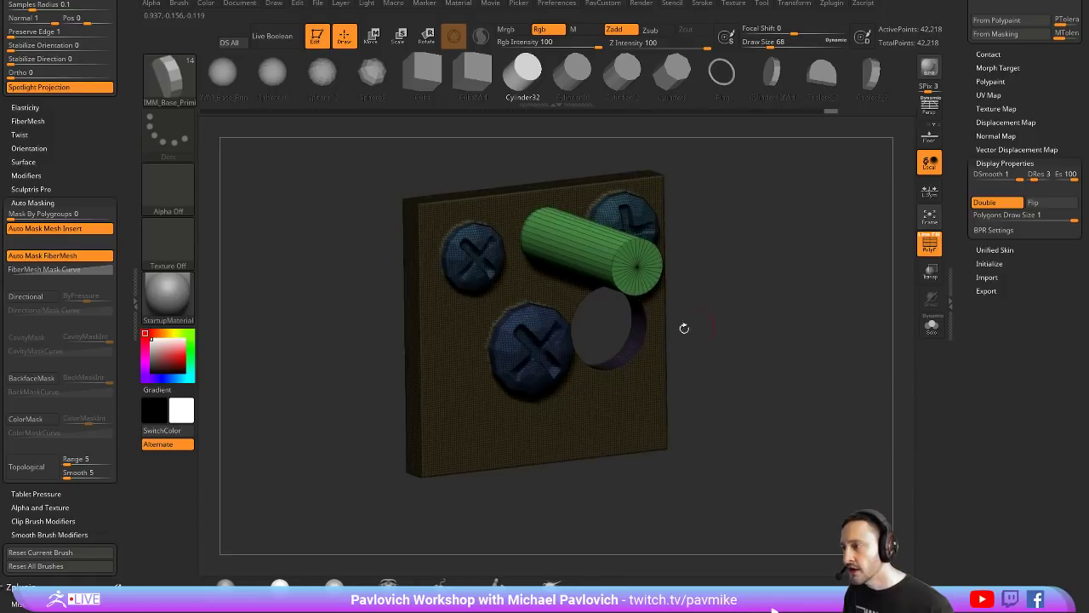
{"action": "left_click_drag", "start_coordinate": [449, 331], "coordinate": [530, 415]}
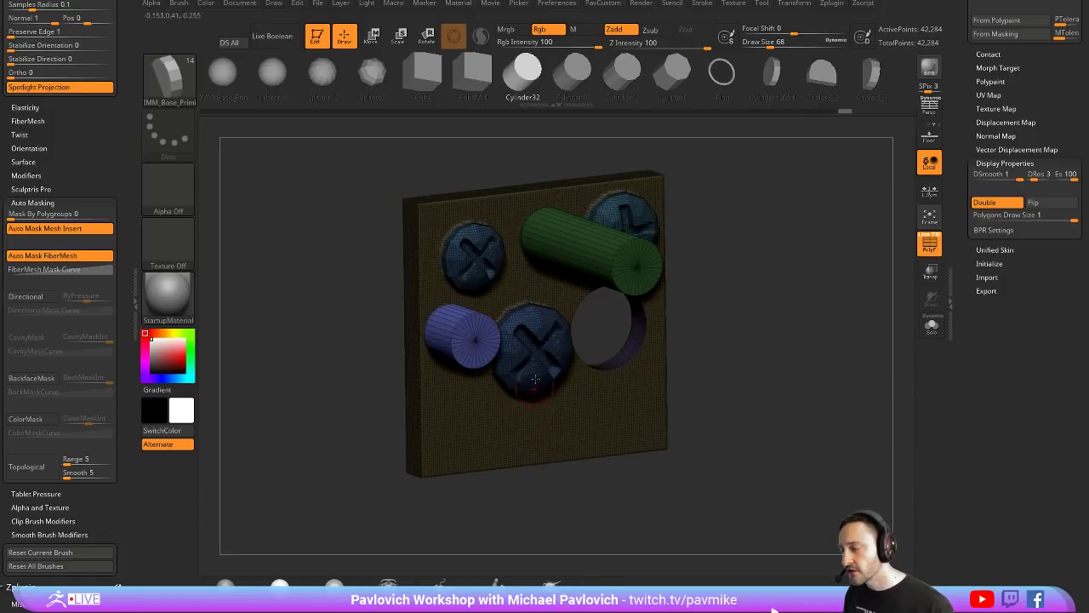
{"action": "left_click_drag", "start_coordinate": [468, 433], "coordinate": [509, 441]}
{"action": "left_click_drag", "start_coordinate": [813, 405], "coordinate": [815, 365], "text": "shift"}
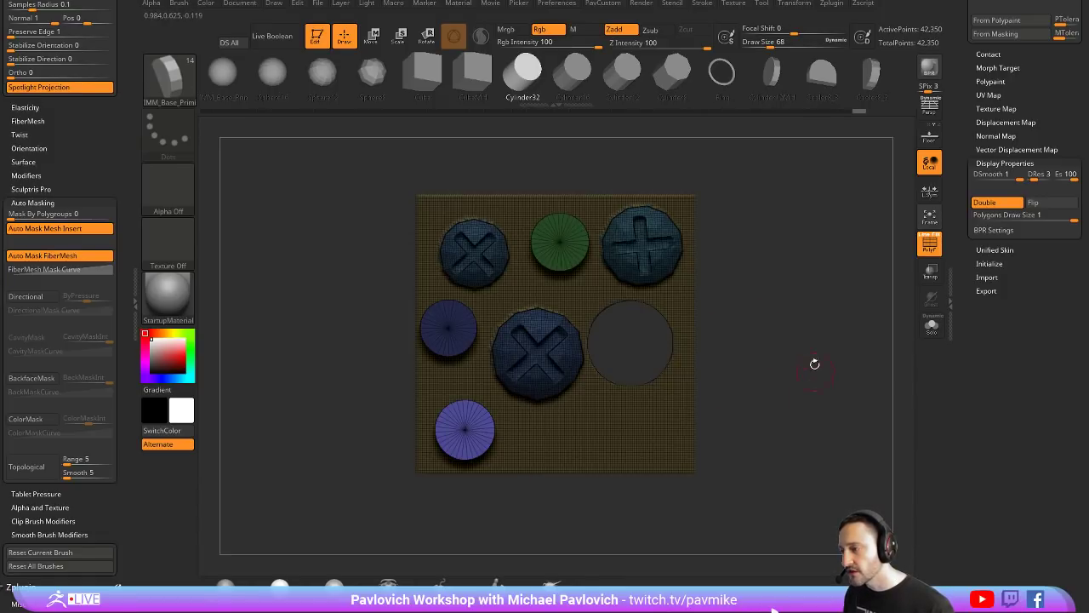
{"action": "key", "text": "w"}
{"action": "mouse_move", "coordinate": [521, 380]}
{"action": "left_mouse_down"}
{"action": "mouse_move", "coordinate": [669, 365]}
{"action": "mouse_move", "coordinate": [668, 375]}
{"action": "mouse_move", "coordinate": [791, 391]}
{"action": "left_mouse_up"}
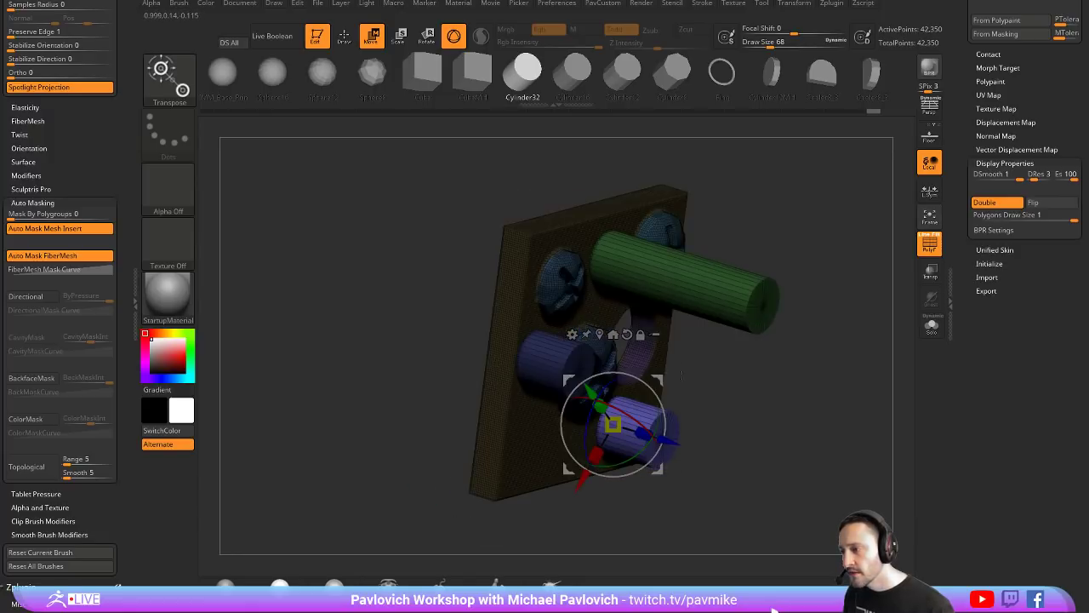
Step: Reshape the unmasked lower cylinder with the Move brush at draw size 202, undoing the trial stroke before it
{"action": "key", "text": "q"}
{"action": "key", "text": "s"}
{"action": "left_click_drag", "start_coordinate": [666, 398], "coordinate": [711, 410]}
{"action": "key", "text": "ctrl+z"}
{"action": "key", "text": "s"}
{"action": "key", "text": "b"}
{"action": "key", "text": "m"}
{"action": "key", "text": "v"}
{"action": "mouse_move", "coordinate": [665, 413]}
{"action": "left_mouse_down"}
{"action": "mouse_move", "coordinate": [681, 382]}
{"action": "mouse_move", "coordinate": [652, 409]}
{"action": "left_mouse_up"}
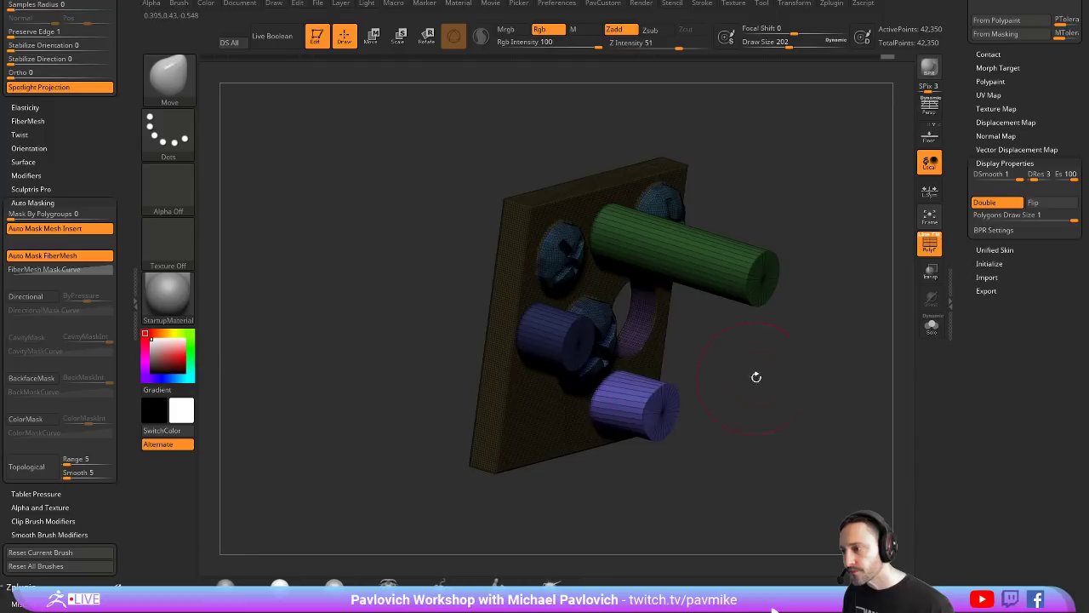
Step: Clear the mask and remesh the slab and its inserted cylinders with DynaMesh
{"action": "mouse_move", "coordinate": [756, 377]}
{"action": "left_mouse_down"}
{"action": "mouse_move", "coordinate": [749, 340]}
{"action": "mouse_move", "coordinate": [800, 257]}
{"action": "left_mouse_up"}
{"action": "mouse_move", "coordinate": [827, 407]}
{"action": "left_mouse_down", "text": "ctrl"}
{"action": "mouse_move", "coordinate": [790, 309]}
{"action": "mouse_move", "coordinate": [803, 346]}
{"action": "mouse_move", "coordinate": [788, 345]}
{"action": "left_mouse_up", "text": "ctrl"}
{"action": "key", "text": "s"}
{"action": "left_click_drag", "start_coordinate": [788, 366], "coordinate": [756, 380]}
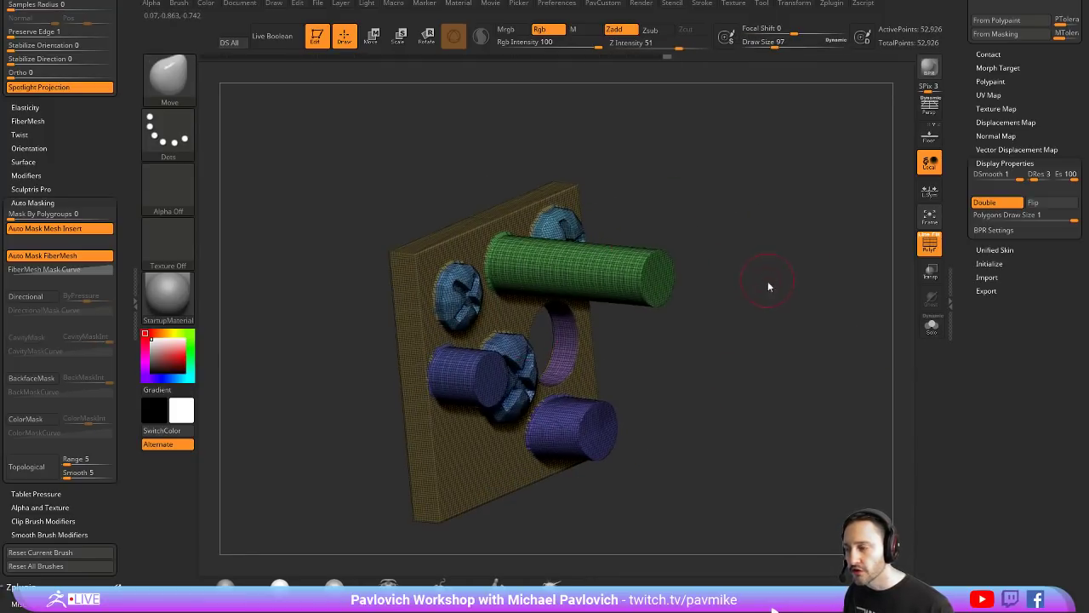
{"action": "mouse_move", "coordinate": [774, 283]}
{"action": "left_mouse_down"}
{"action": "mouse_move", "coordinate": [797, 276]}
{"action": "mouse_move", "coordinate": [787, 285]}
{"action": "mouse_move", "coordinate": [756, 262]}
{"action": "mouse_move", "coordinate": [710, 270]}
{"action": "mouse_move", "coordinate": [740, 294]}
{"action": "mouse_move", "coordinate": [804, 282]}
{"action": "mouse_move", "coordinate": [763, 267]}
{"action": "mouse_move", "coordinate": [786, 289]}
{"action": "mouse_move", "coordinate": [826, 264]}
{"action": "mouse_move", "coordinate": [761, 277]}
{"action": "mouse_move", "coordinate": [792, 272]}
{"action": "left_mouse_up"}
{"action": "key", "text": "s"}
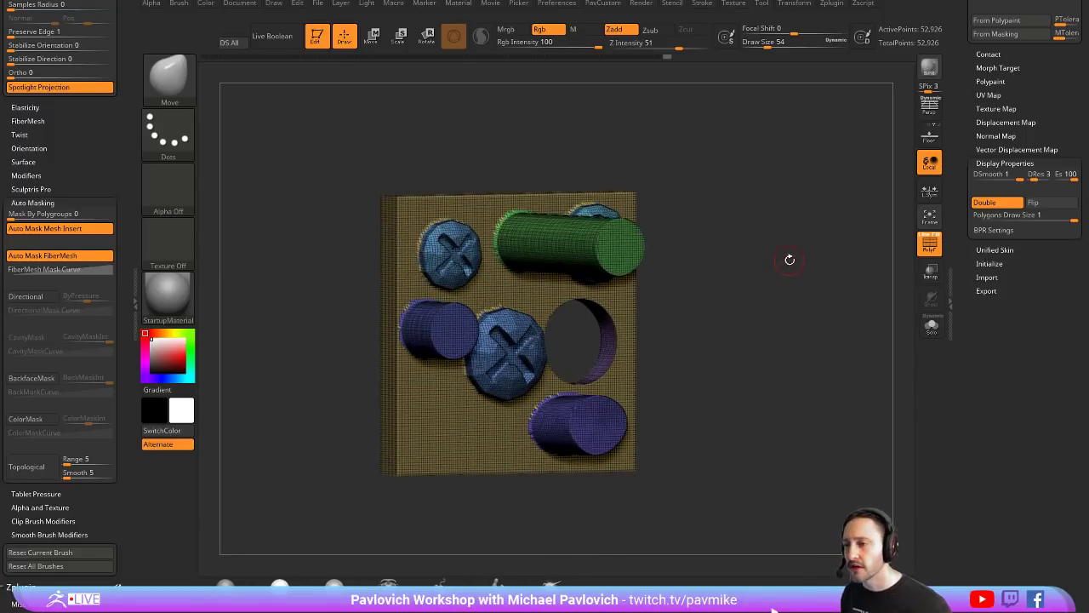
Step: Switch to the Skin_ZSphere2 tool, turn off the polyframe display and frame the figure's torso
{"action": "left_click_drag", "start_coordinate": [1017, 72], "coordinate": [1017, 543]}
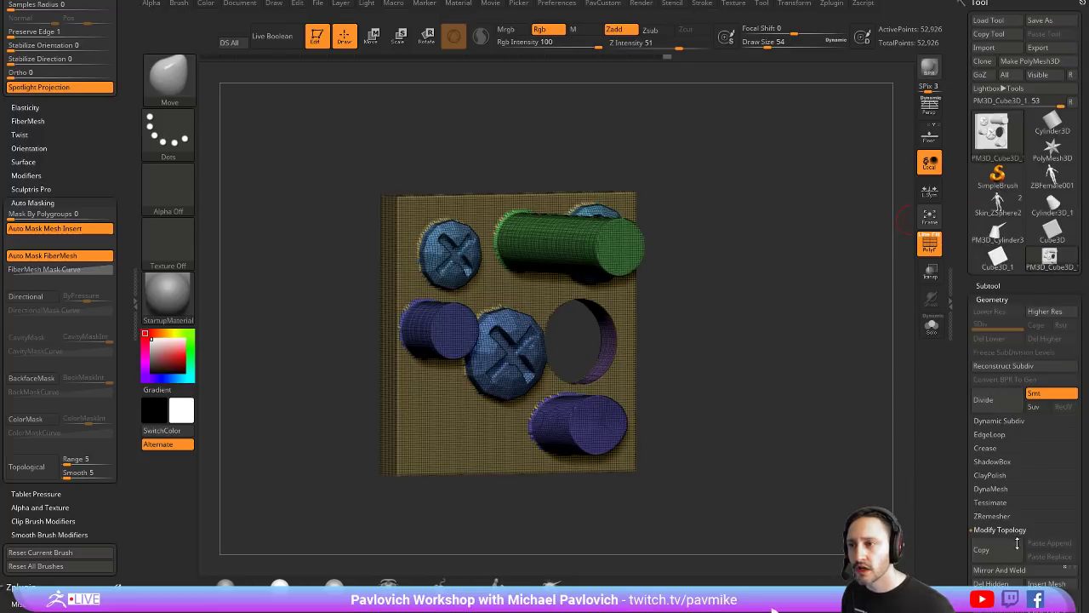
{"action": "left_click", "coordinate": [1009, 207]}
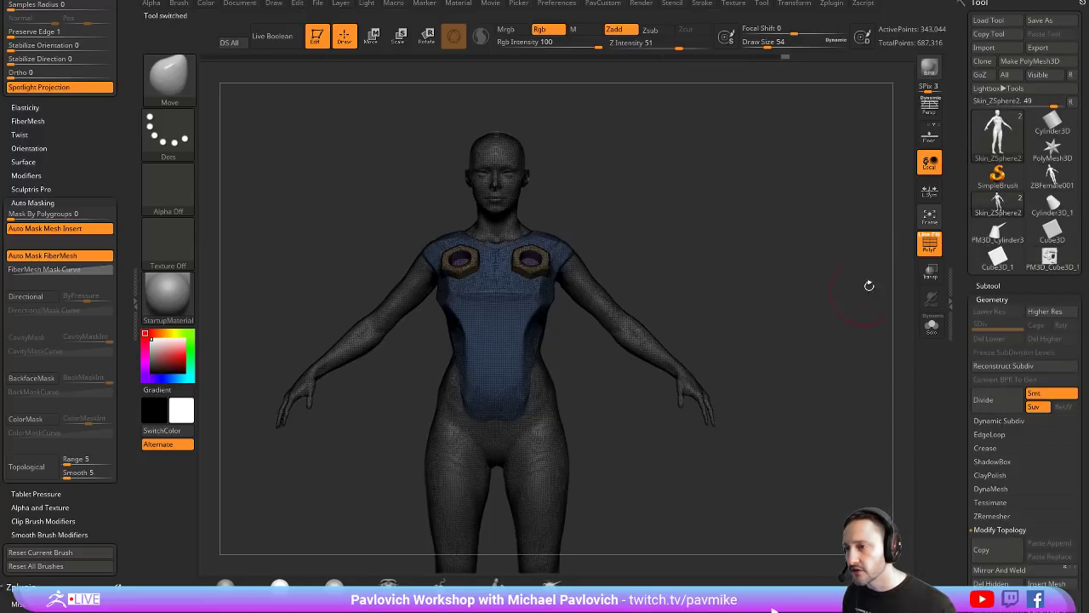
{"action": "key", "text": "shift+f"}
{"action": "right_click_drag", "start_coordinate": [803, 243], "coordinate": [826, 270], "text": "ctrl"}
{"action": "left_click_drag", "start_coordinate": [609, 238], "coordinate": [747, 225]}
Step: Stamp a mirrored pair of vents below the hexagonal nuts with the HS2_Vents brush at draw size 31, undoing the trial placements
{"action": "key", "text": "s"}
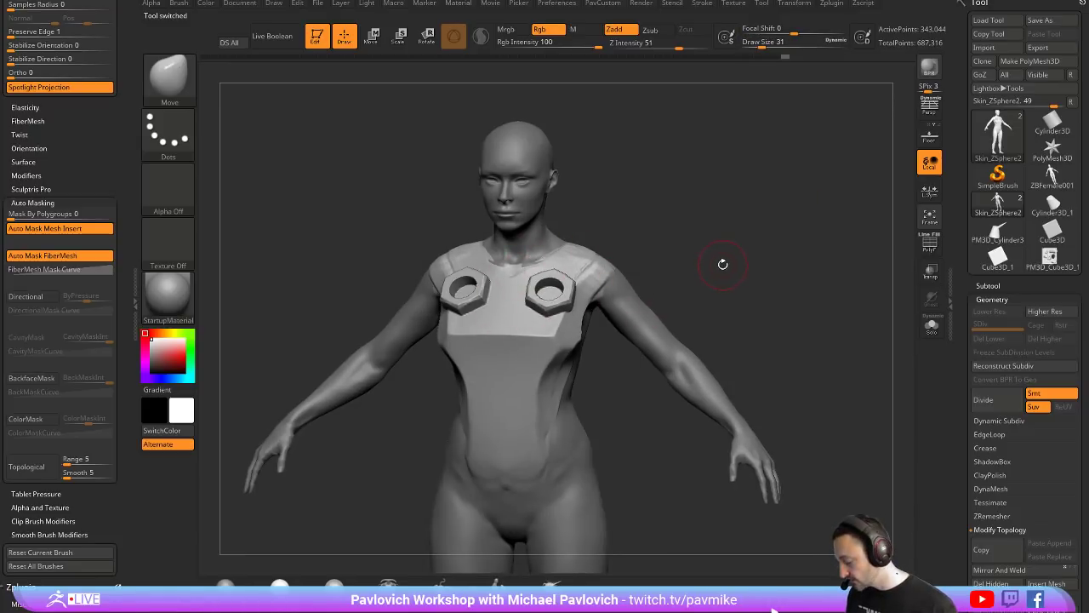
{"action": "key", "text": "b"}
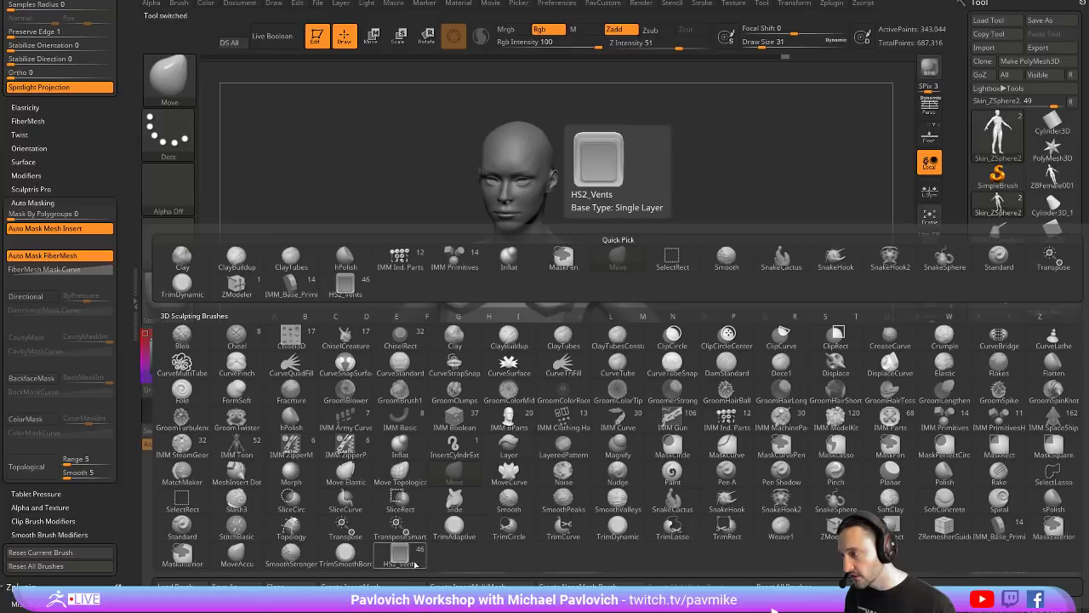
{"action": "left_click", "coordinate": [743, 260]}
{"action": "left_click_drag", "start_coordinate": [743, 259], "coordinate": [689, 259], "text": "shift"}
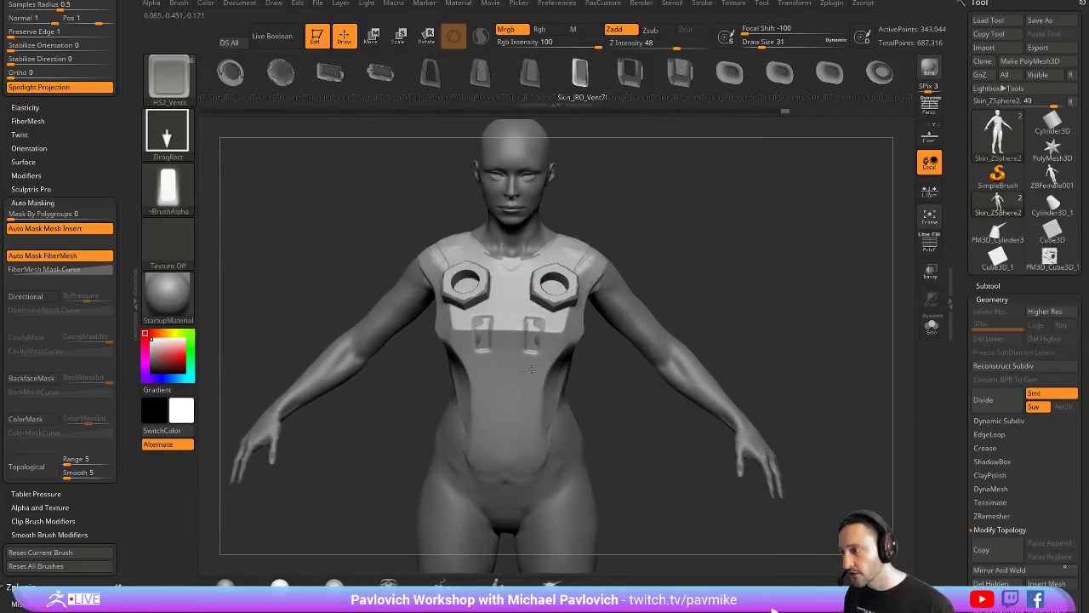
{"action": "left_click_drag", "start_coordinate": [531, 368], "coordinate": [532, 384]}
{"action": "left_click_drag", "start_coordinate": [698, 275], "coordinate": [721, 275]}
{"action": "key", "text": "ctrl+z"}
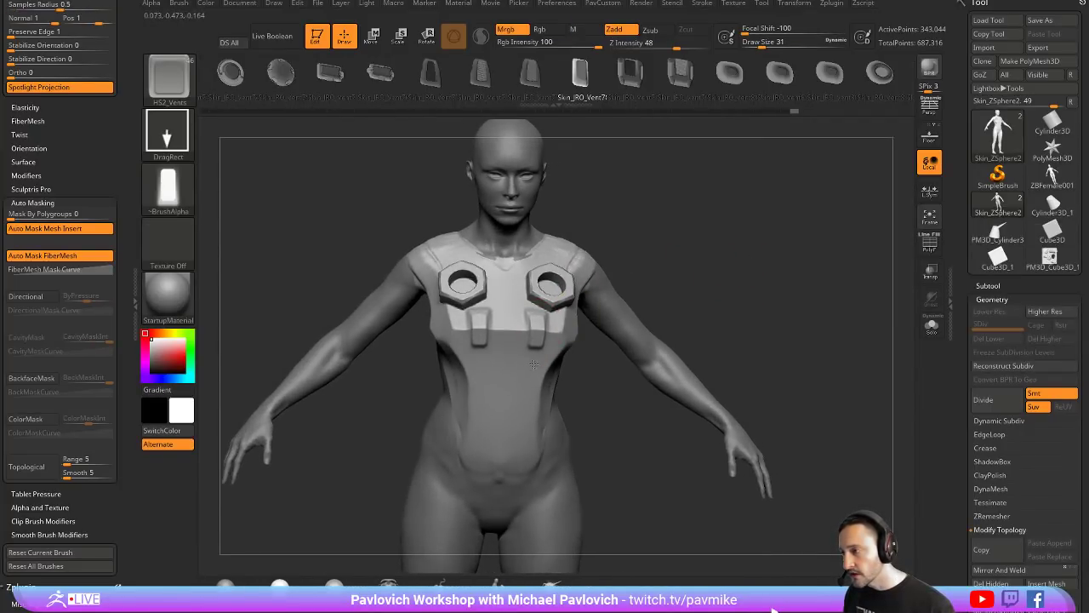
{"action": "left_click_drag", "start_coordinate": [534, 364], "coordinate": [534, 377]}
{"action": "key", "text": "ctrl+z"}
{"action": "left_click_drag", "start_coordinate": [480, 347], "coordinate": [479, 382]}
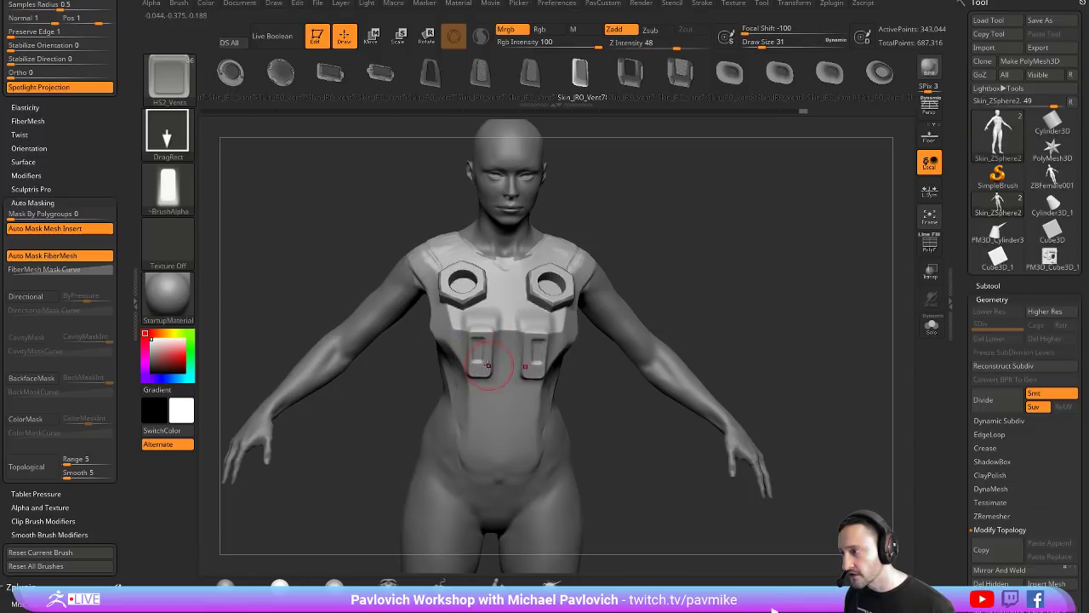
Step: Examine the stamped vents from several angles, briefly showing the polyframe wireframe
{"action": "mouse_move", "coordinate": [809, 298]}
{"action": "left_mouse_down"}
{"action": "mouse_move", "coordinate": [777, 268]}
{"action": "mouse_move", "coordinate": [732, 268]}
{"action": "left_mouse_up"}
{"action": "key", "text": "s"}
{"action": "left_click_drag", "start_coordinate": [562, 341], "coordinate": [557, 341]}
{"action": "mouse_move", "coordinate": [668, 262]}
{"action": "left_mouse_down"}
{"action": "mouse_move", "coordinate": [714, 259]}
{"action": "mouse_move", "coordinate": [683, 255]}
{"action": "mouse_move", "coordinate": [644, 280]}
{"action": "mouse_move", "coordinate": [625, 311]}
{"action": "left_mouse_up"}
{"action": "left_click", "coordinate": [929, 244]}
{"action": "left_click_drag", "start_coordinate": [830, 345], "coordinate": [647, 348], "text": "alt"}
{"action": "left_click_drag", "start_coordinate": [847, 456], "coordinate": [893, 290], "text": "alt"}
{"action": "left_click", "coordinate": [929, 244]}
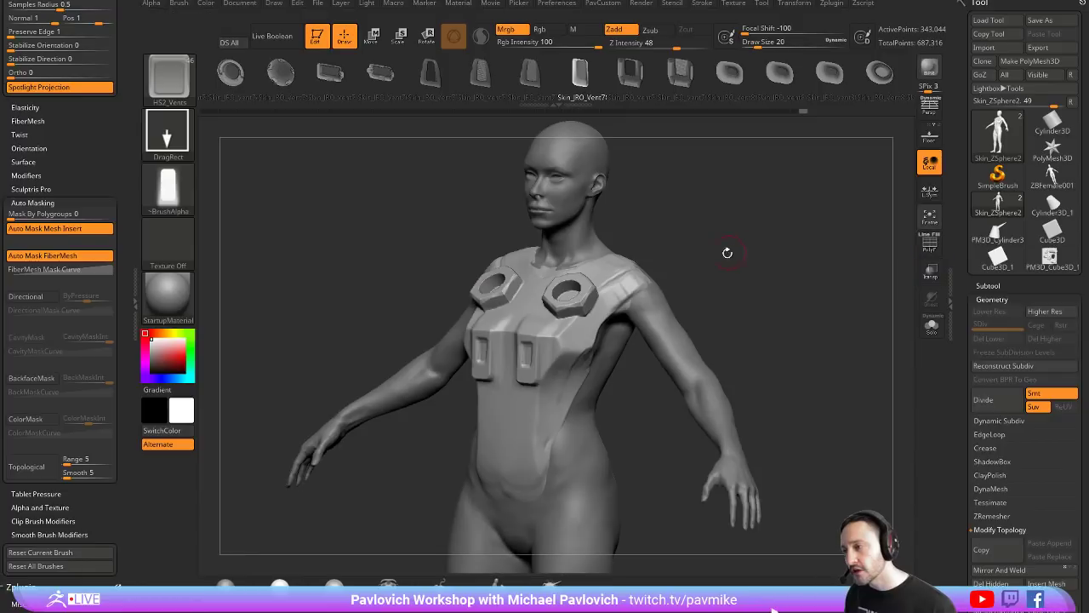
Step: Set the brush draw size to 35 for work on the chest plate
{"action": "key", "text": "s"}
{"action": "mouse_move", "coordinate": [727, 254]}
{"action": "left_mouse_down"}
{"action": "mouse_move", "coordinate": [707, 253]}
{"action": "mouse_move", "coordinate": [794, 222]}
{"action": "mouse_move", "coordinate": [730, 260]}
{"action": "left_mouse_up"}
{"action": "type", "text": "s"}
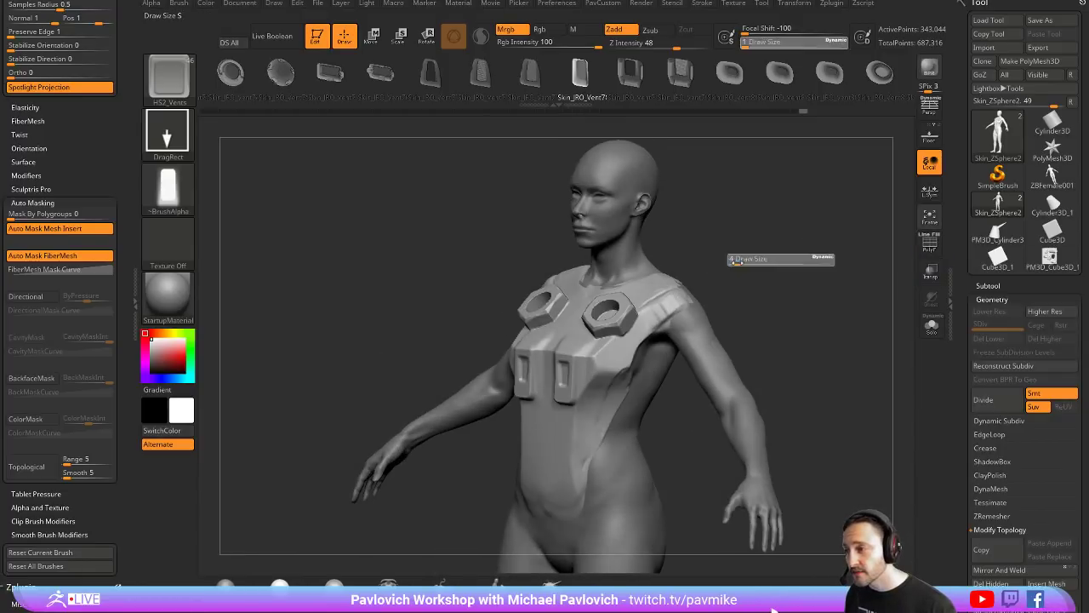
{"action": "type", "text": "11"}
{"action": "key", "text": "Return"}
{"action": "mouse_move", "coordinate": [727, 303]}
{"action": "left_mouse_down"}
{"action": "mouse_move", "coordinate": [786, 284]}
{"action": "mouse_move", "coordinate": [766, 239]}
{"action": "mouse_move", "coordinate": [723, 250]}
{"action": "mouse_move", "coordinate": [705, 295]}
{"action": "left_mouse_up"}
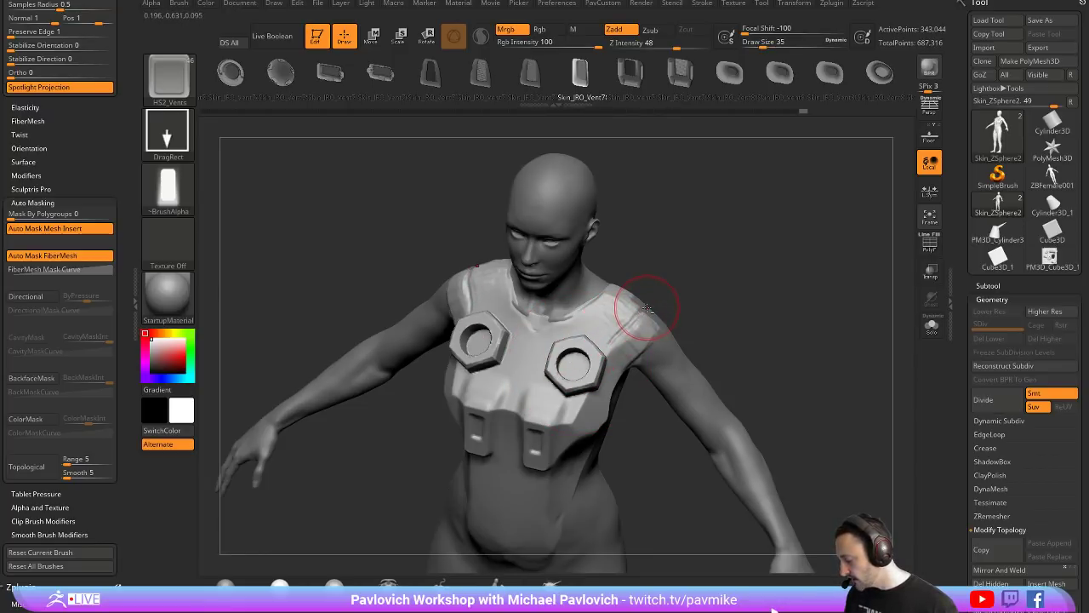
Step: Insert mirrored Cylinder12 meshes from the IMM_Base_Primitives brush into the holes of the two hexagonal nuts
{"action": "key", "text": "b"}
{"action": "key", "text": "i"}
{"action": "key", "text": "p"}
{"action": "key", "text": "m"}
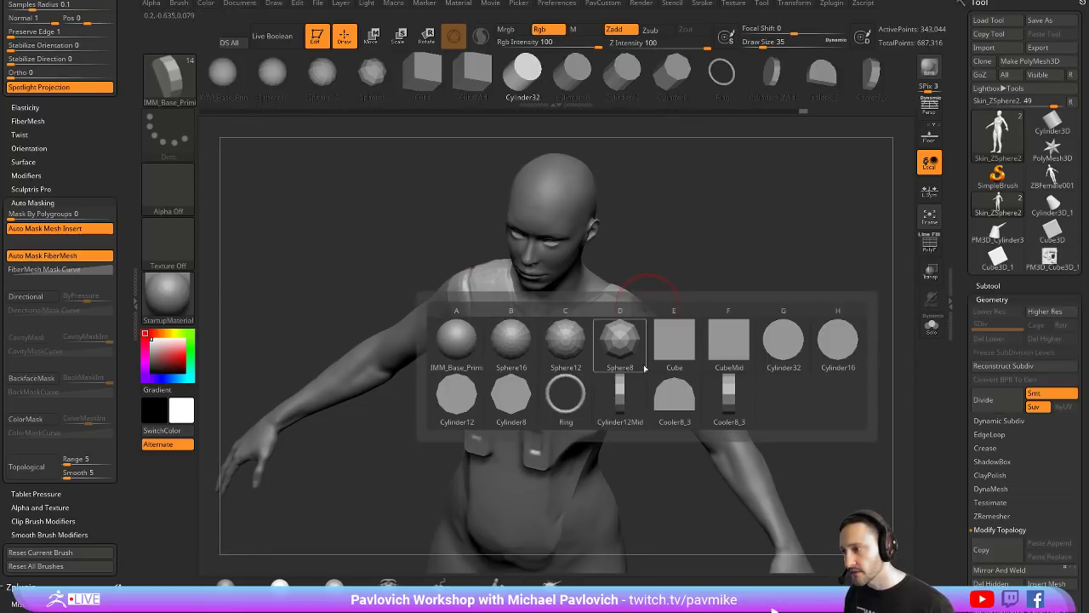
{"action": "left_click", "coordinate": [474, 407]}
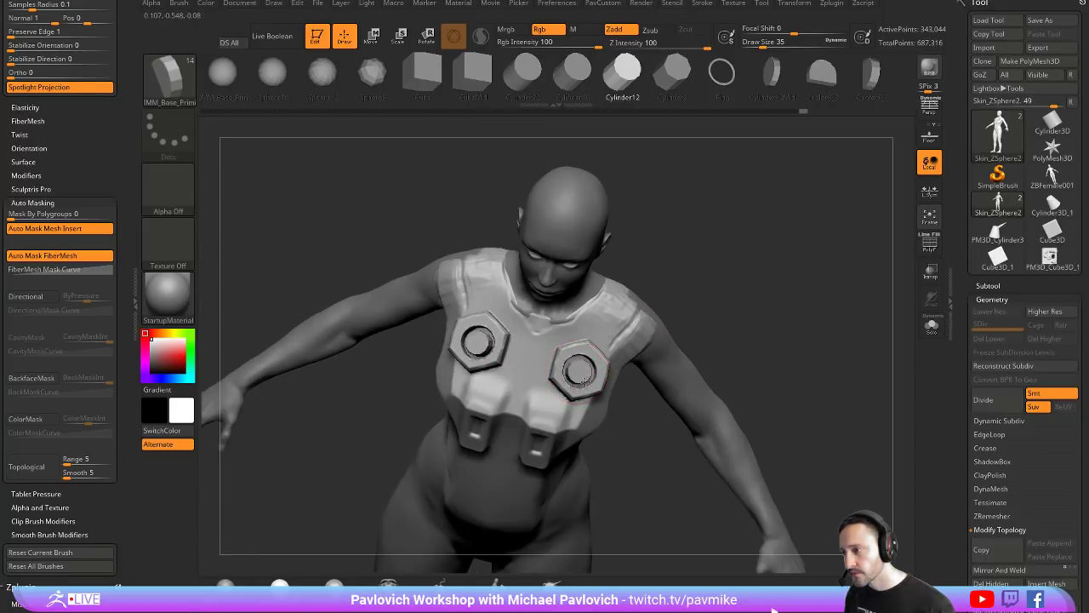
{"action": "left_click_drag", "start_coordinate": [589, 385], "coordinate": [590, 386]}
{"action": "left_click_drag", "start_coordinate": [709, 340], "coordinate": [627, 250]}
Step: Sink the inserted cylinders with the gizmo until flush with the nut faces, clear the mask and remesh
{"action": "key", "text": "w"}
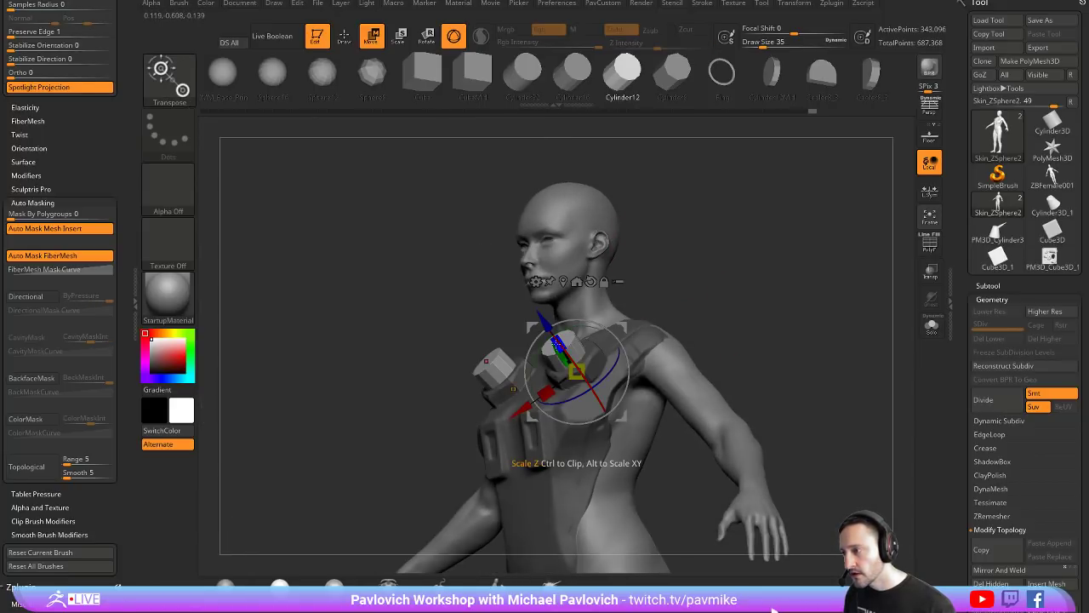
{"action": "left_click_drag", "start_coordinate": [574, 382], "coordinate": [575, 381]}
{"action": "key", "text": "q"}
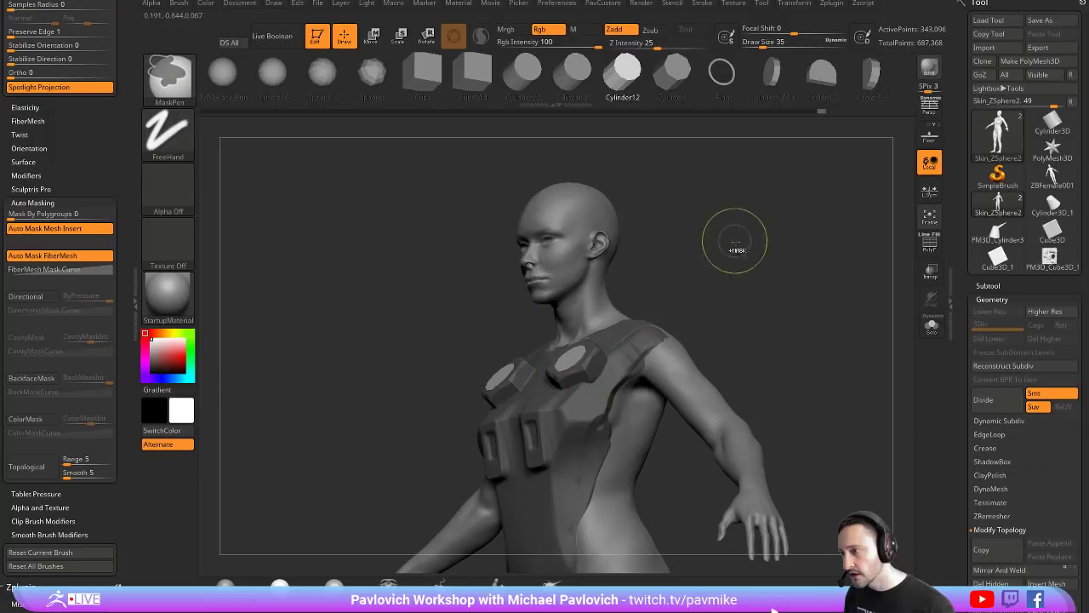
{"action": "left_click_drag", "start_coordinate": [737, 240], "coordinate": [779, 272], "text": "ctrl"}
{"action": "left_click_drag", "start_coordinate": [754, 247], "coordinate": [801, 336], "text": "ctrl"}
{"action": "left_click_drag", "start_coordinate": [696, 244], "coordinate": [701, 278], "text": "shift"}
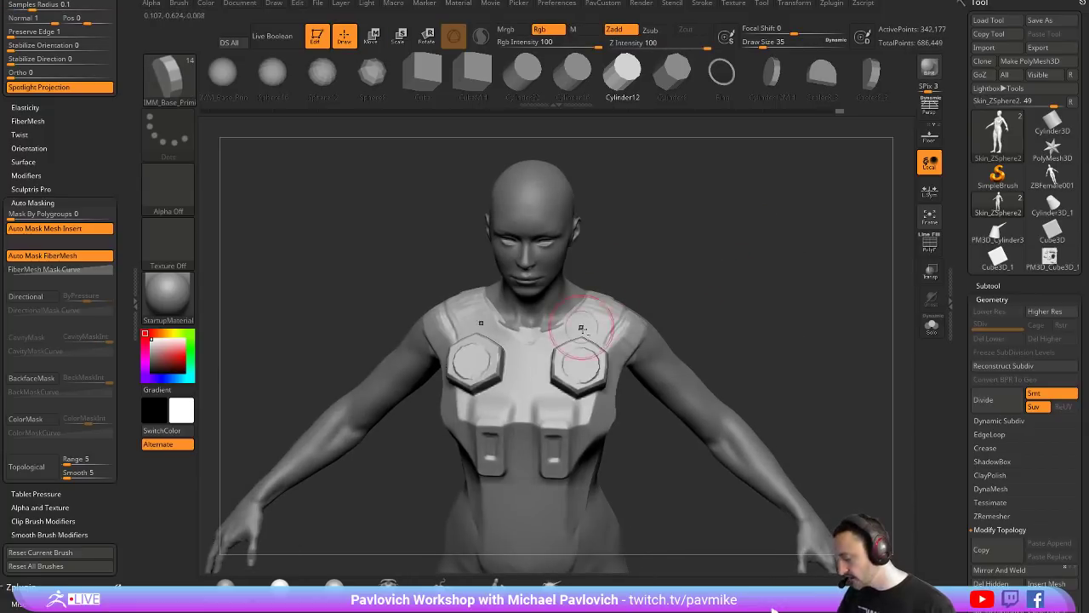
Step: Flatten the faces of the filled hexagonal nuts with the hPolish brush, remesh and smooth them
{"action": "key", "text": "b"}
{"action": "key", "text": "h"}
{"action": "key", "text": "p"}
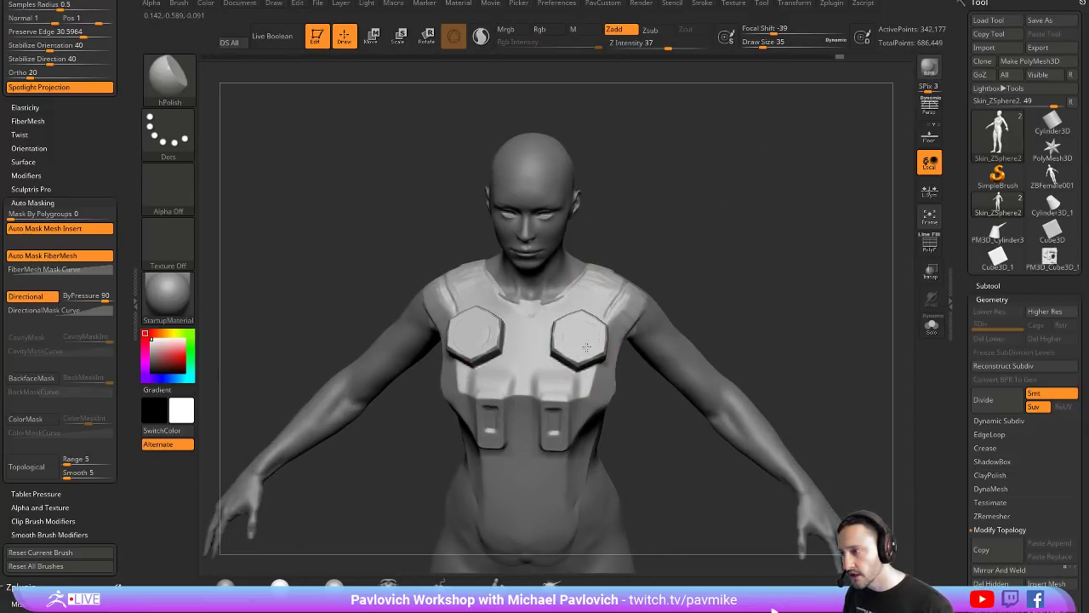
{"action": "left_click_drag", "start_coordinate": [587, 347], "coordinate": [596, 334]}
{"action": "left_click_drag", "start_coordinate": [713, 244], "coordinate": [738, 298], "text": "ctrl"}
{"action": "left_click_drag", "start_coordinate": [584, 323], "coordinate": [587, 332], "text": "shift"}
Step: Trim the shoulder strap and the outer edges of the hexagonal shapes with the TrimDynamic brush
{"action": "mouse_move", "coordinate": [826, 290]}
{"action": "left_mouse_down"}
{"action": "mouse_move", "coordinate": [732, 290]}
{"action": "mouse_move", "coordinate": [784, 278]}
{"action": "mouse_move", "coordinate": [752, 297]}
{"action": "mouse_move", "coordinate": [783, 297]}
{"action": "mouse_move", "coordinate": [777, 253]}
{"action": "left_mouse_up"}
{"action": "key", "text": "b"}
{"action": "key", "text": "t"}
{"action": "key", "text": "d"}
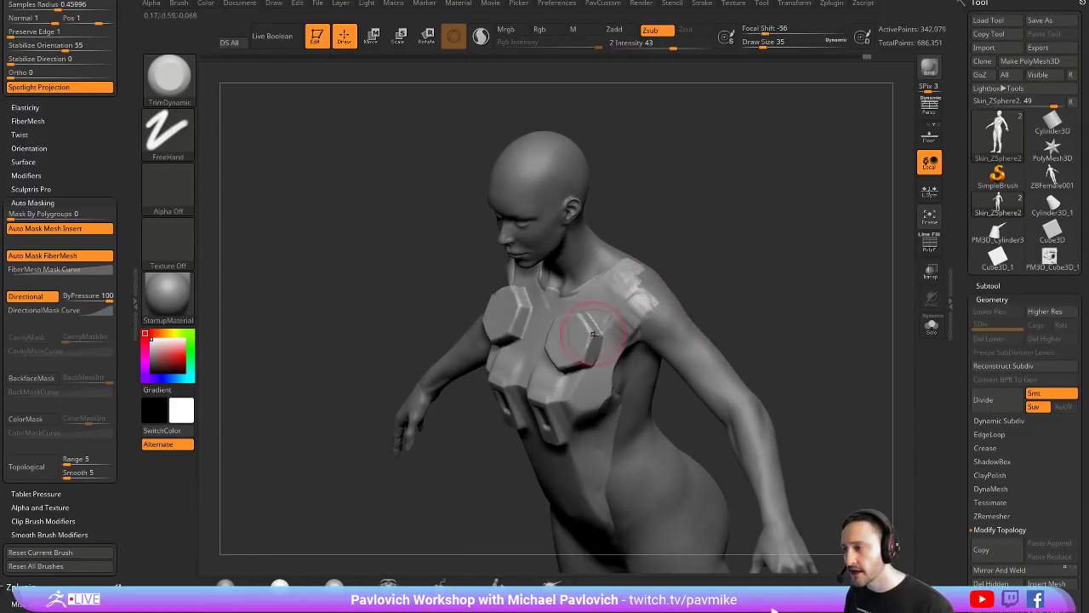
Step: Smooth the hexagonal shapes and vents into the chest plate at draw size 27 and select the Clay brush
{"action": "mouse_move", "coordinate": [596, 343]}
{"action": "left_mouse_down", "text": "shift"}
{"action": "mouse_move", "coordinate": [598, 328]}
{"action": "mouse_move", "coordinate": [587, 368]}
{"action": "mouse_move", "coordinate": [577, 365]}
{"action": "left_mouse_up", "text": "shift"}
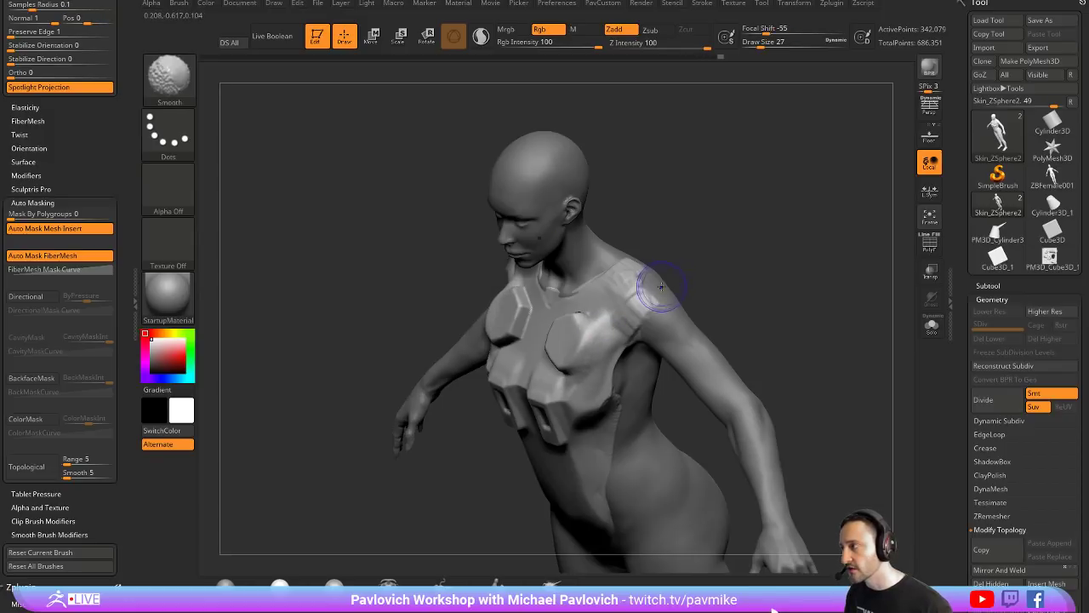
{"action": "left_click_drag", "start_coordinate": [791, 247], "coordinate": [701, 200], "text": "shift"}
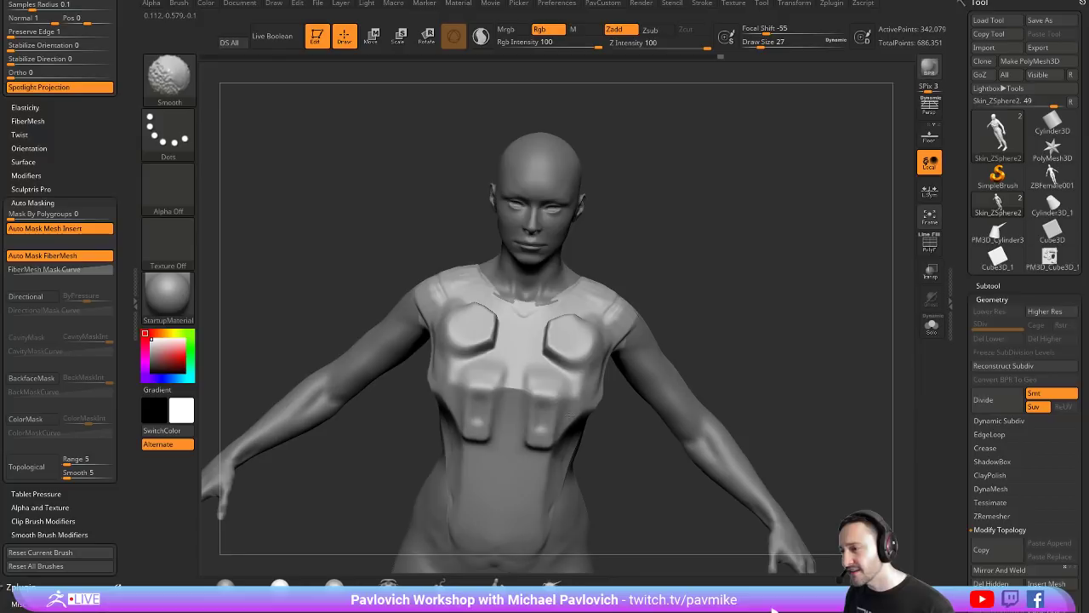
{"action": "key", "text": "space"}
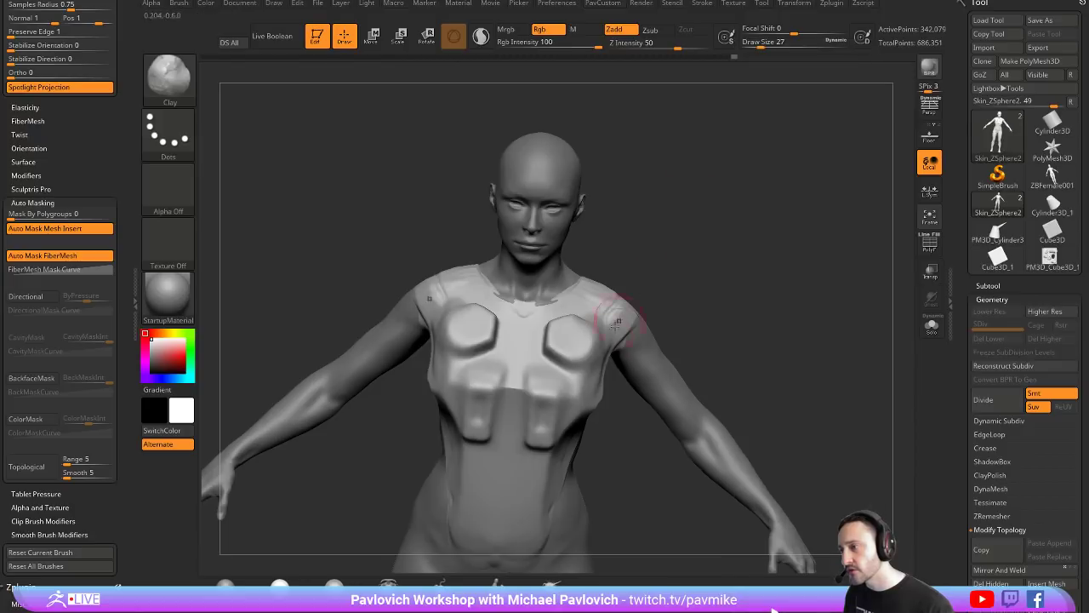
Step: Remesh the body with DynaMesh and smooth the forms around the chest pads
{"action": "key", "text": "ctrl"}
{"action": "left_click_drag", "start_coordinate": [838, 339], "coordinate": [841, 341], "text": "ctrl"}
{"action": "mouse_move", "coordinate": [817, 283]}
{"action": "left_mouse_down"}
{"action": "mouse_move", "coordinate": [754, 286]}
{"action": "mouse_move", "coordinate": [817, 287]}
{"action": "left_mouse_up"}
{"action": "mouse_move", "coordinate": [563, 324]}
{"action": "left_mouse_down", "text": "shift"}
{"action": "mouse_move", "coordinate": [558, 342]}
{"action": "mouse_move", "coordinate": [585, 354]}
{"action": "mouse_move", "coordinate": [573, 364]}
{"action": "left_mouse_up", "text": "shift"}
{"action": "left_click_drag", "start_coordinate": [708, 280], "coordinate": [662, 286]}
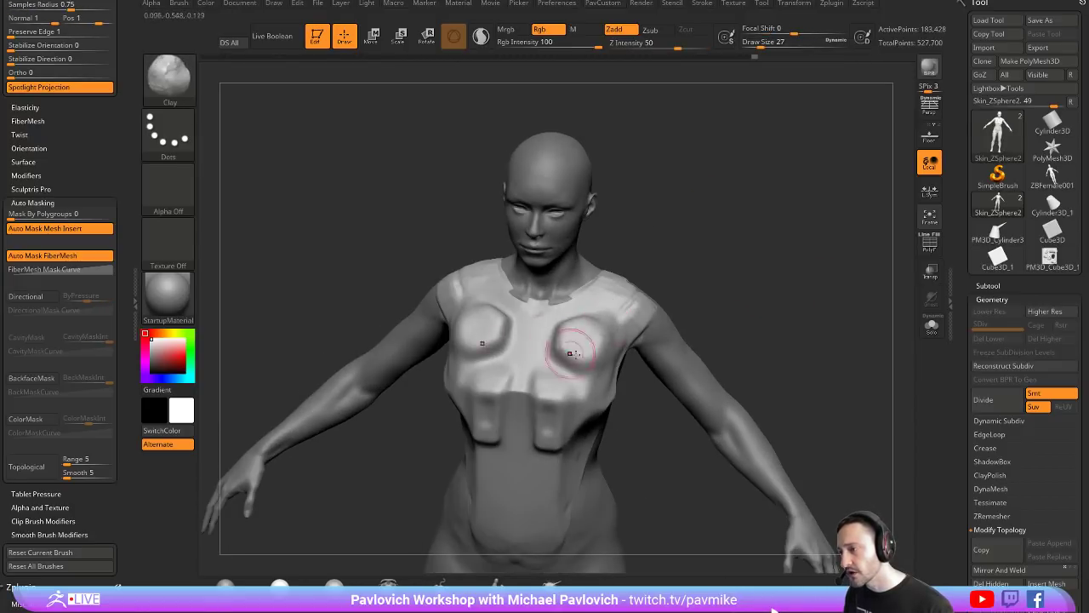
Step: Sculpt concentric circular detail into both chest pads with the Clay brush, reducing the draw size to 14
{"action": "key", "text": "bracketleft"}
{"action": "left_click_drag", "start_coordinate": [583, 333], "coordinate": [580, 338]}
{"action": "left_click_drag", "start_coordinate": [705, 274], "coordinate": [701, 300]}
{"action": "key", "text": "bracketleft"}
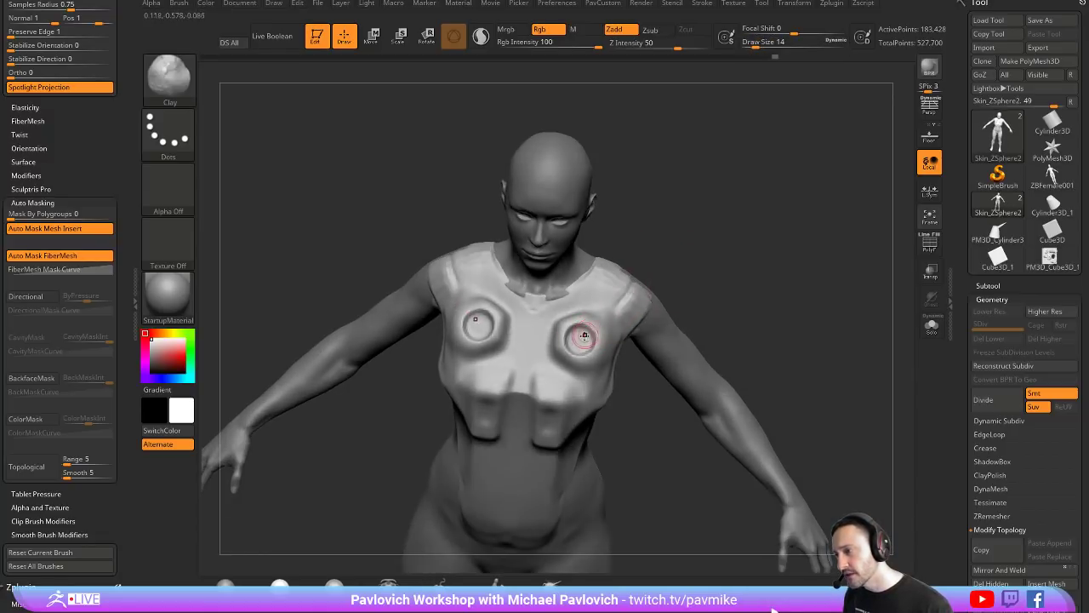
{"action": "left_click_drag", "start_coordinate": [578, 342], "coordinate": [581, 338]}
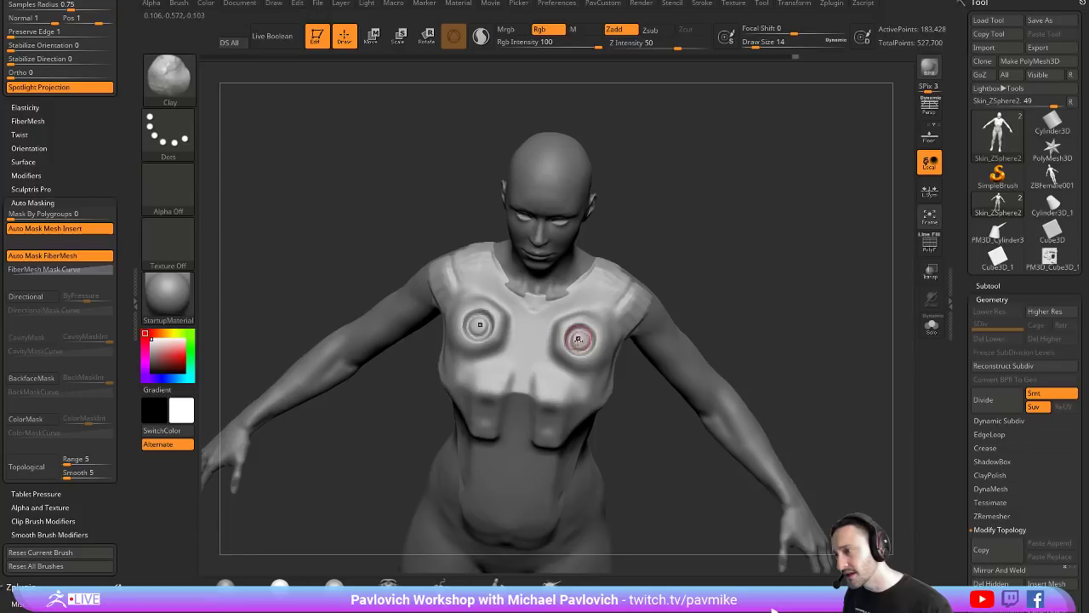
Step: Polish the armor between the shoulder and chest pad with the hPolish brush, using draw sizes 54 and 33
{"action": "mouse_move", "coordinate": [725, 277]}
{"action": "left_mouse_down"}
{"action": "mouse_move", "coordinate": [684, 256]}
{"action": "mouse_move", "coordinate": [741, 271]}
{"action": "mouse_move", "coordinate": [791, 248]}
{"action": "mouse_move", "coordinate": [683, 239]}
{"action": "mouse_move", "coordinate": [728, 225]}
{"action": "mouse_move", "coordinate": [764, 246]}
{"action": "mouse_move", "coordinate": [683, 289]}
{"action": "left_mouse_up"}
{"action": "key", "text": "b"}
{"action": "key", "text": "h"}
{"action": "key", "text": "p"}
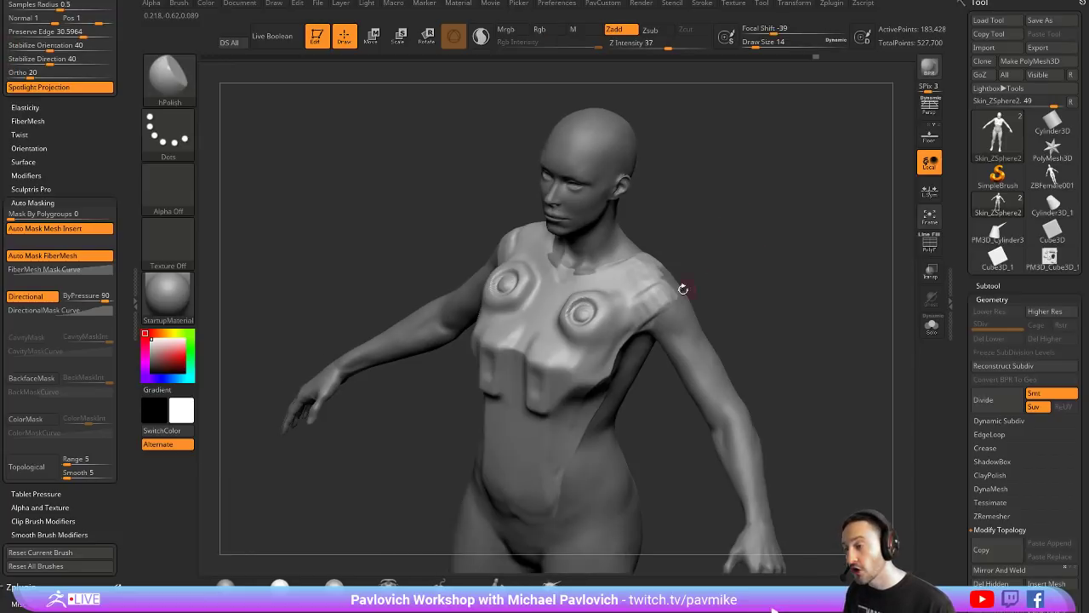
{"action": "key", "text": "s"}
{"action": "left_click_drag", "start_coordinate": [607, 336], "coordinate": [622, 336]}
{"action": "left_click_drag", "start_coordinate": [649, 291], "coordinate": [620, 372]}
{"action": "left_click_drag", "start_coordinate": [714, 294], "coordinate": [739, 288]}
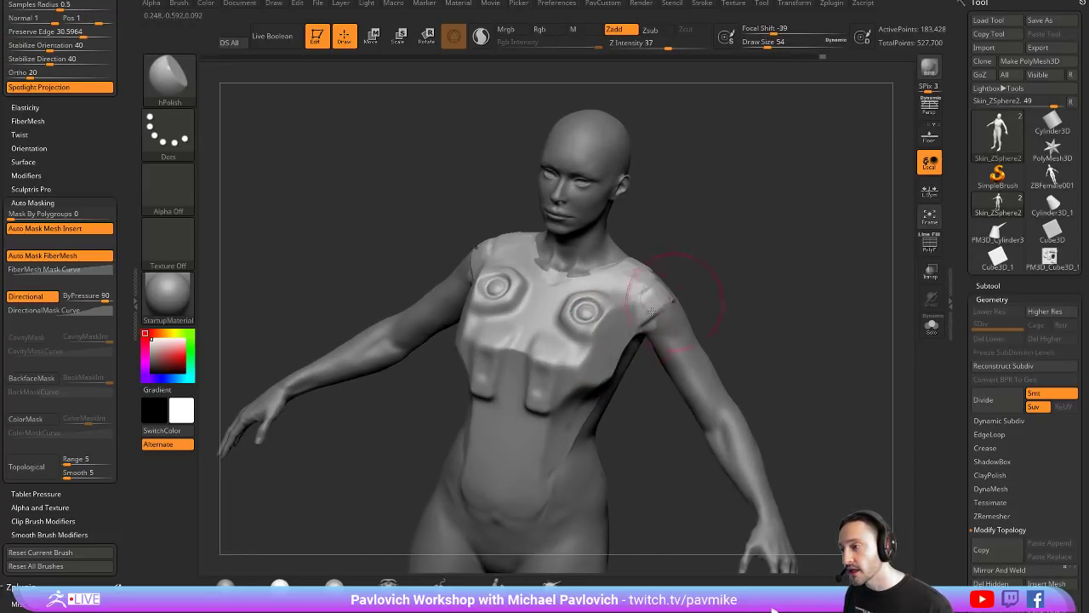
{"action": "key", "text": "s"}
{"action": "left_click_drag", "start_coordinate": [627, 317], "coordinate": [621, 316]}
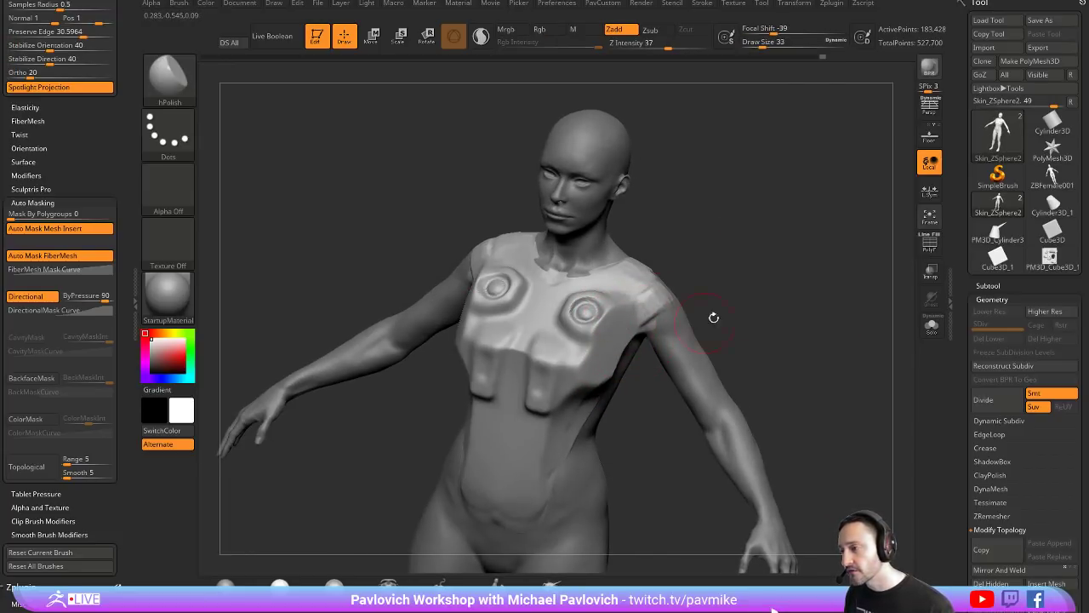
Step: Raise the DynaMesh resolution to 736, remesh the body, and check its density with the wireframe display
{"action": "key", "text": "2"}
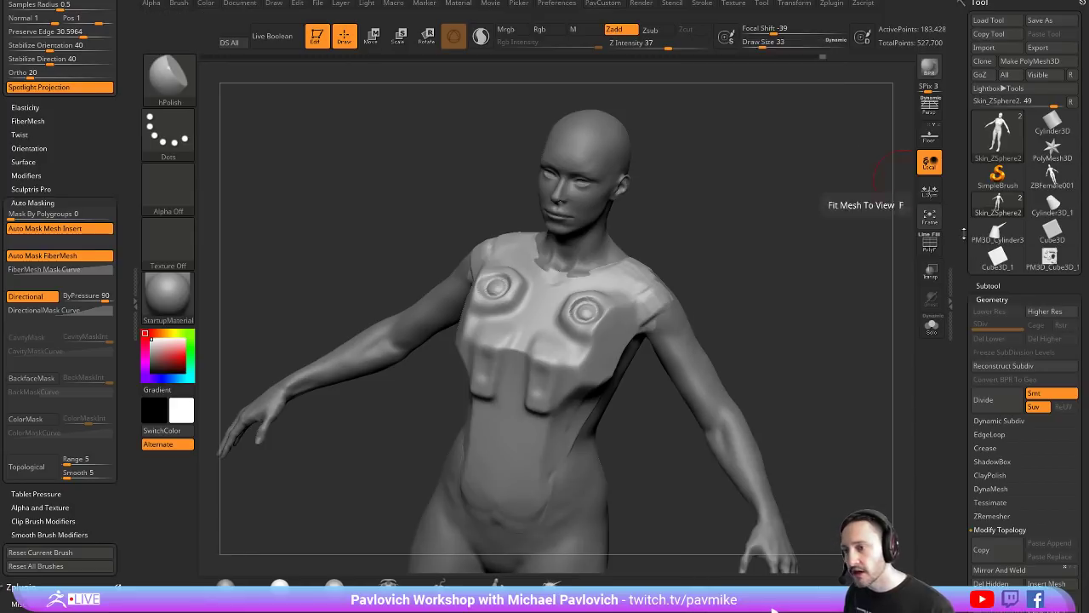
{"action": "left_click_drag", "start_coordinate": [965, 310], "coordinate": [962, 5]}
{"action": "left_click", "coordinate": [994, 195], "text": "shift"}
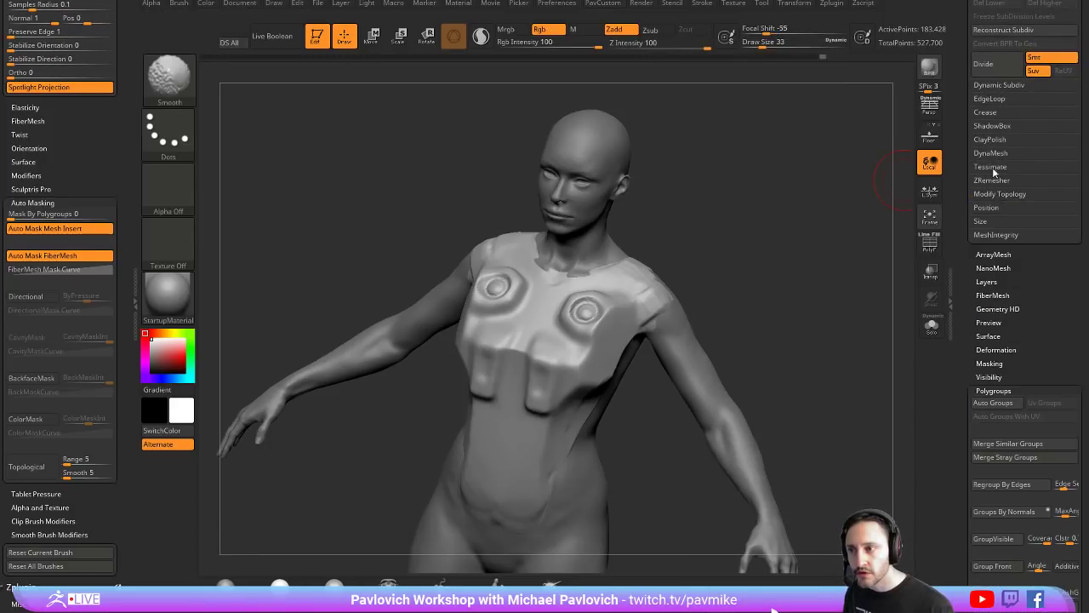
{"action": "left_click", "coordinate": [991, 154], "text": "shift"}
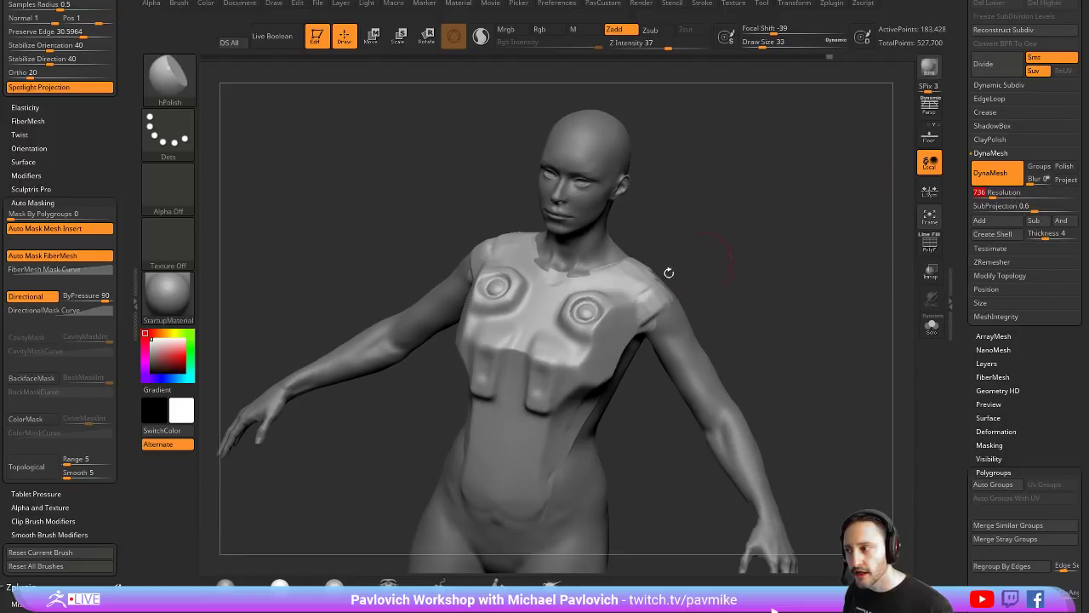
{"action": "key", "text": "ctrl"}
{"action": "left_click", "coordinate": [929, 245]}
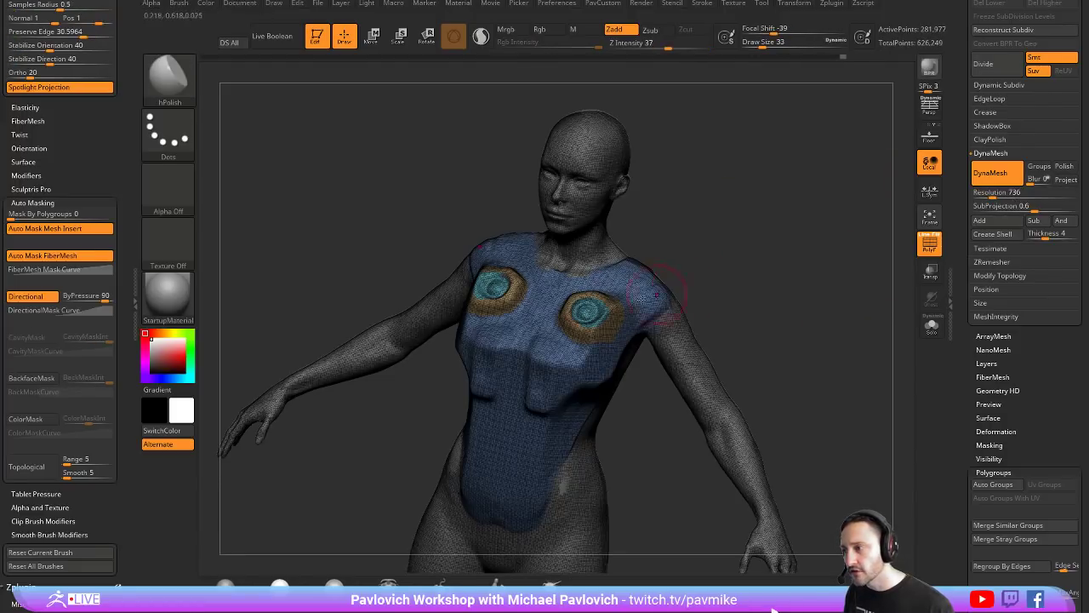
{"action": "left_click", "coordinate": [929, 245]}
Step: Flatten the armor between the chest pad and armpit with the TrimDynamic brush, adjusting the draw size to 23
{"action": "key", "text": "s"}
{"action": "left_click_drag", "start_coordinate": [706, 255], "coordinate": [710, 256]}
{"action": "mouse_move", "coordinate": [789, 255]}
{"action": "left_mouse_down"}
{"action": "mouse_move", "coordinate": [739, 255]}
{"action": "mouse_move", "coordinate": [814, 250]}
{"action": "mouse_move", "coordinate": [774, 212]}
{"action": "mouse_move", "coordinate": [791, 225]}
{"action": "left_mouse_up"}
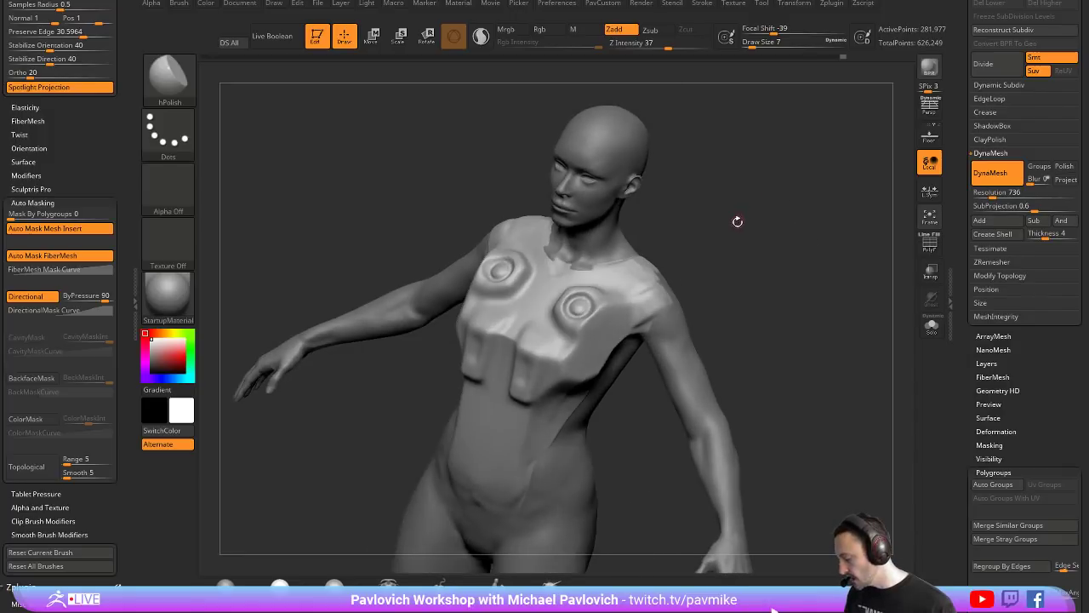
{"action": "key", "text": "b"}
{"action": "key", "text": "t"}
{"action": "key", "text": "d"}
{"action": "key", "text": "s"}
{"action": "left_click", "coordinate": [607, 304]}
{"action": "mouse_move", "coordinate": [610, 303]}
{"action": "left_mouse_down"}
{"action": "mouse_move", "coordinate": [565, 355]}
{"action": "mouse_move", "coordinate": [600, 322]}
{"action": "left_mouse_up"}
{"action": "mouse_move", "coordinate": [691, 267]}
{"action": "left_mouse_down"}
{"action": "mouse_move", "coordinate": [693, 254]}
{"action": "mouse_move", "coordinate": [696, 271]}
{"action": "left_mouse_up"}
{"action": "key", "text": "s"}
{"action": "left_click", "coordinate": [622, 339]}
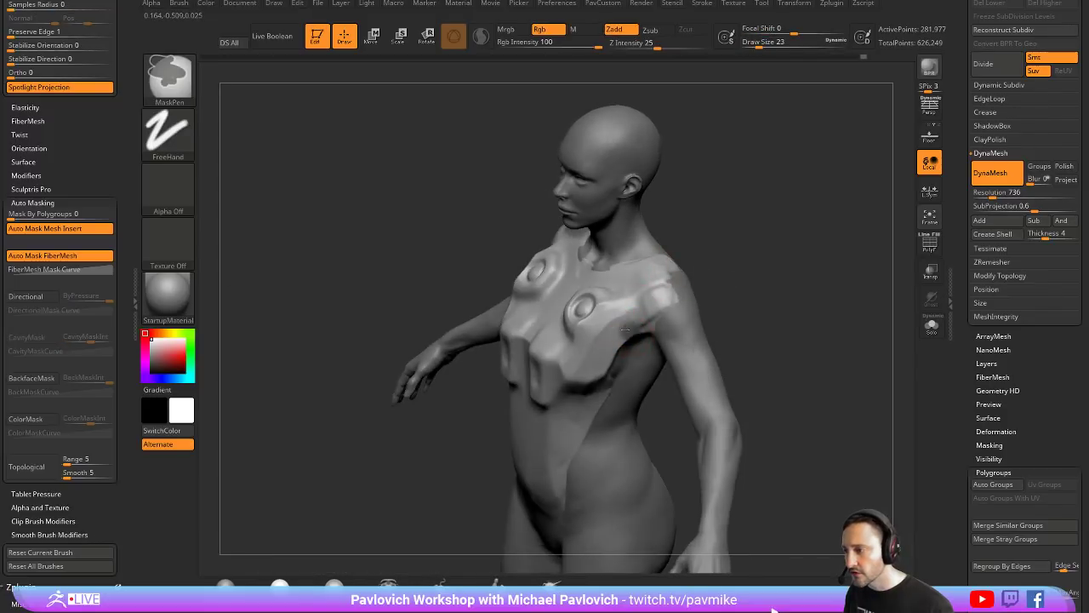
Step: Mask a rounded patch below the armpit, invert the mask, move the patch to form a side recess, and remesh
{"action": "left_click_drag", "start_coordinate": [626, 330], "coordinate": [600, 366], "text": "ctrl"}
{"action": "left_click", "coordinate": [764, 293], "text": "ctrl"}
{"action": "left_click_drag", "start_coordinate": [764, 293], "coordinate": [808, 300]}
{"action": "key", "text": "w"}
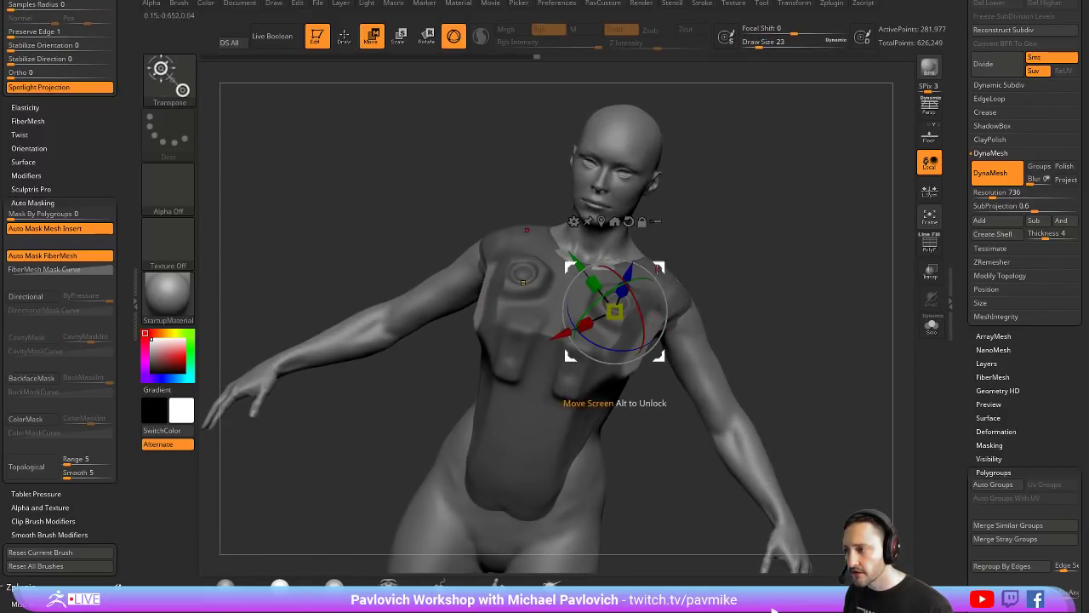
{"action": "left_click_drag", "start_coordinate": [658, 269], "coordinate": [636, 262]}
{"action": "mouse_move", "coordinate": [790, 264]}
{"action": "left_mouse_down", "text": "ctrl"}
{"action": "mouse_move", "coordinate": [805, 316]}
{"action": "mouse_move", "coordinate": [800, 307]}
{"action": "mouse_move", "coordinate": [740, 302]}
{"action": "left_mouse_up", "text": "ctrl"}
{"action": "key", "text": "q"}
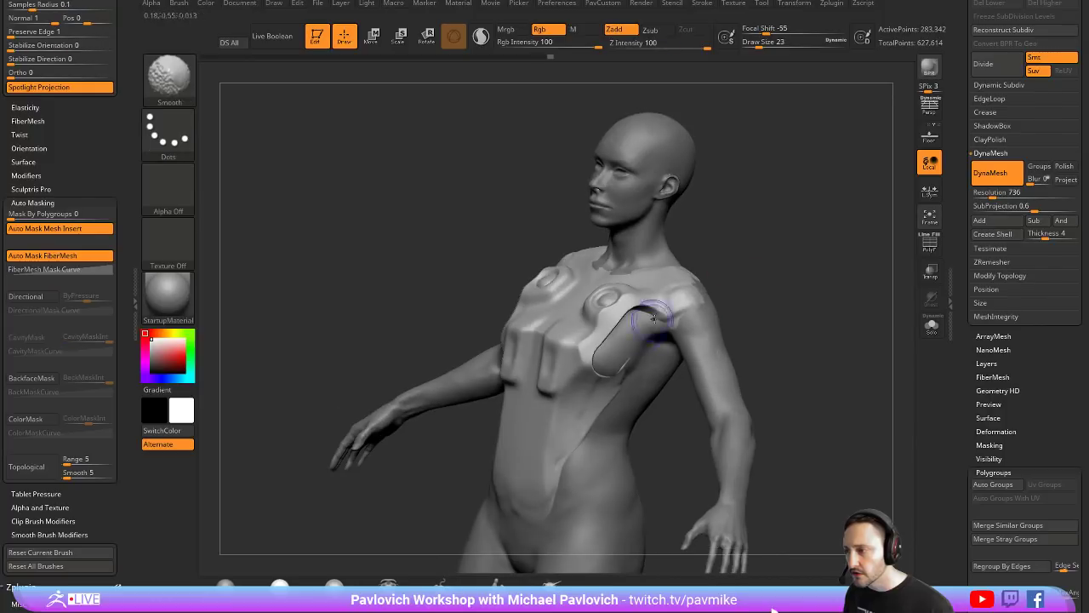
Step: Smooth the side recess and neighbouring chest pad, and build the pad surface up with the Clay brush
{"action": "mouse_move", "coordinate": [654, 318]}
{"action": "left_mouse_down", "text": "shift"}
{"action": "mouse_move", "coordinate": [607, 338]}
{"action": "mouse_move", "coordinate": [614, 369]}
{"action": "left_mouse_up", "text": "shift"}
{"action": "mouse_move", "coordinate": [752, 303]}
{"action": "left_mouse_down"}
{"action": "mouse_move", "coordinate": [807, 305]}
{"action": "mouse_move", "coordinate": [793, 313]}
{"action": "mouse_move", "coordinate": [739, 290]}
{"action": "left_mouse_up"}
{"action": "mouse_move", "coordinate": [631, 300]}
{"action": "left_mouse_down", "text": "shift"}
{"action": "mouse_move", "coordinate": [606, 315]}
{"action": "mouse_move", "coordinate": [639, 308]}
{"action": "left_mouse_up", "text": "shift"}
{"action": "key", "text": "b"}
{"action": "key", "text": "c"}
{"action": "key", "text": "l"}
{"action": "key", "text": "s"}
{"action": "mouse_move", "coordinate": [627, 303]}
{"action": "left_mouse_down"}
{"action": "mouse_move", "coordinate": [601, 315]}
{"action": "mouse_move", "coordinate": [620, 314]}
{"action": "left_mouse_up"}
Step: Flatten the faces of the chest pads with the hPolish brush at draw size 37
{"action": "key", "text": "b"}
{"action": "key", "text": "h"}
{"action": "key", "text": "p"}
{"action": "right_click_drag", "start_coordinate": [620, 316], "coordinate": [706, 316]}
{"action": "key", "text": "s"}
{"action": "left_click_drag", "start_coordinate": [621, 315], "coordinate": [611, 315]}
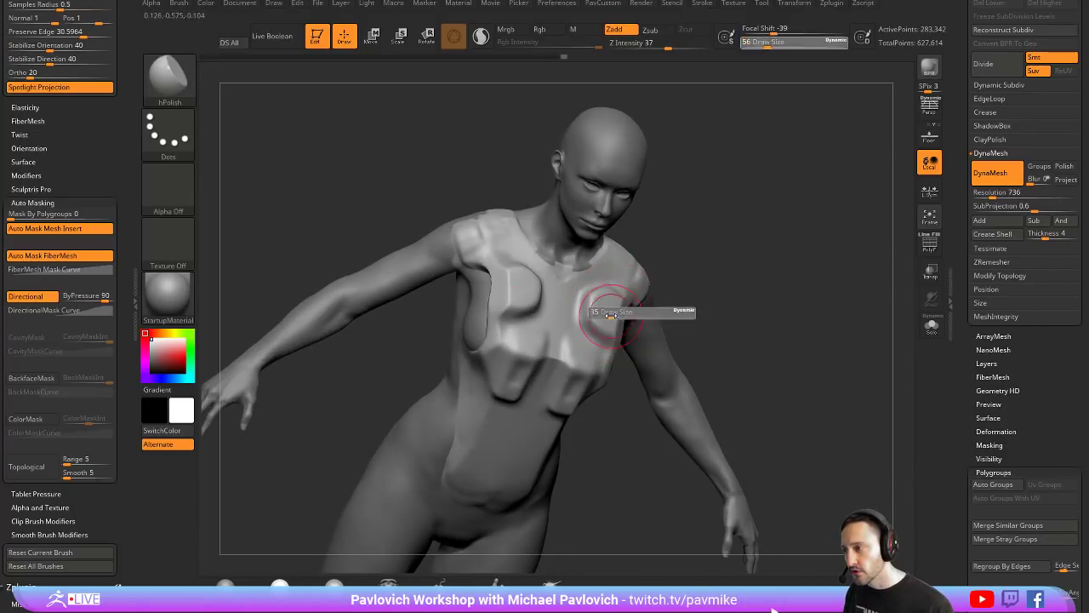
{"action": "mouse_move", "coordinate": [709, 281]}
{"action": "left_mouse_down"}
{"action": "mouse_move", "coordinate": [710, 260]}
{"action": "mouse_move", "coordinate": [790, 238]}
{"action": "left_mouse_up"}
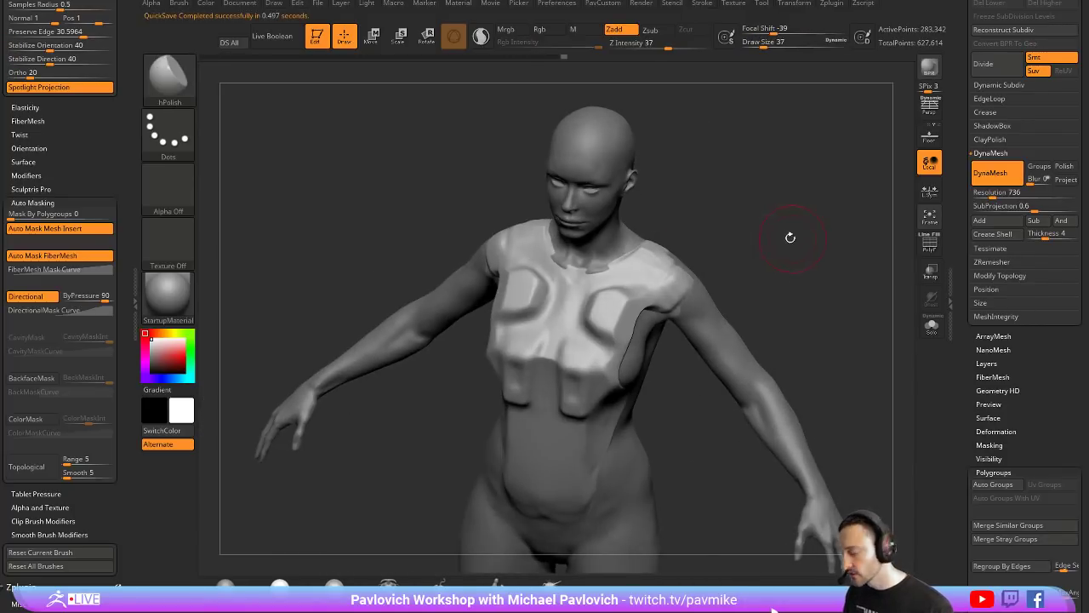
Step: Switch to the IMM ModelKit insert brush and choose a handle from its Holds meshes
{"action": "key", "text": "b"}
{"action": "key", "text": "i"}
{"action": "left_click", "coordinate": [835, 419]}
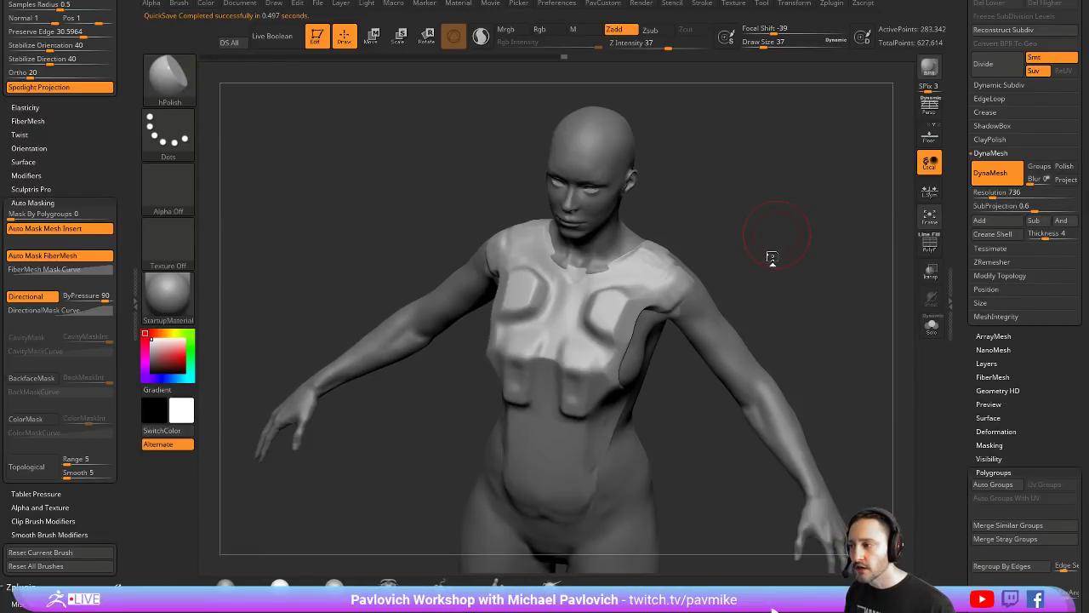
{"action": "key", "text": "b"}
{"action": "key", "text": "i"}
{"action": "key", "text": "m"}
{"action": "key", "text": "m"}
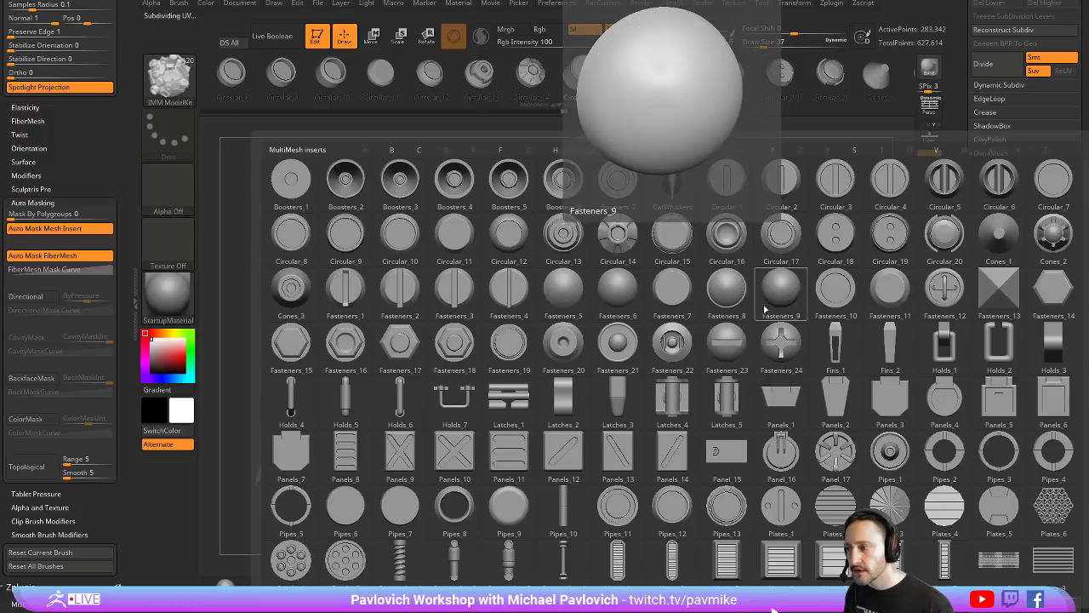
{"action": "left_click", "coordinate": [310, 413]}
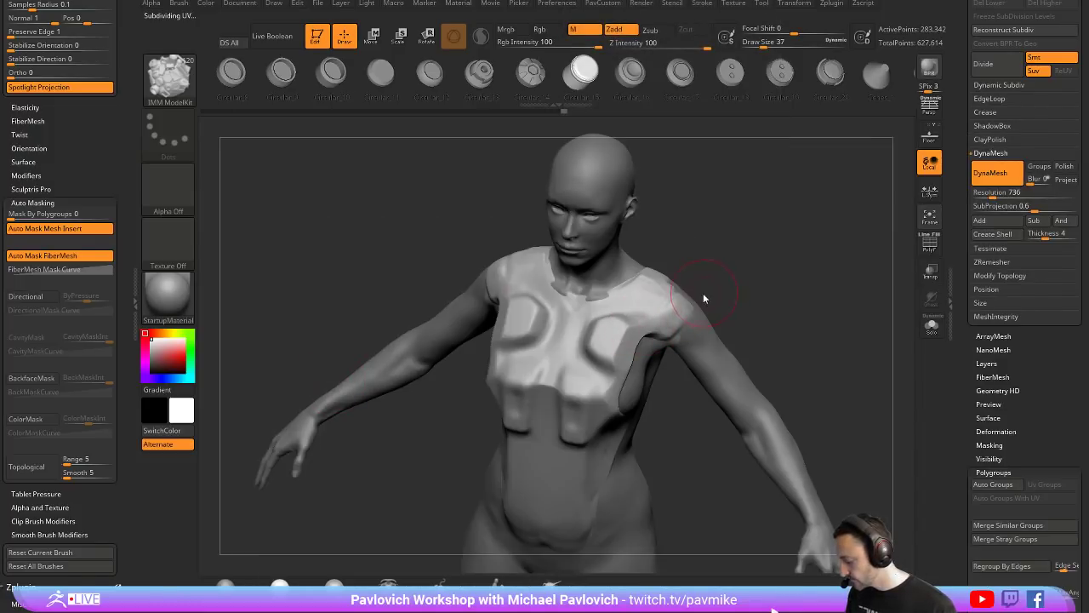
{"action": "key", "text": "m"}
{"action": "key", "text": "m"}
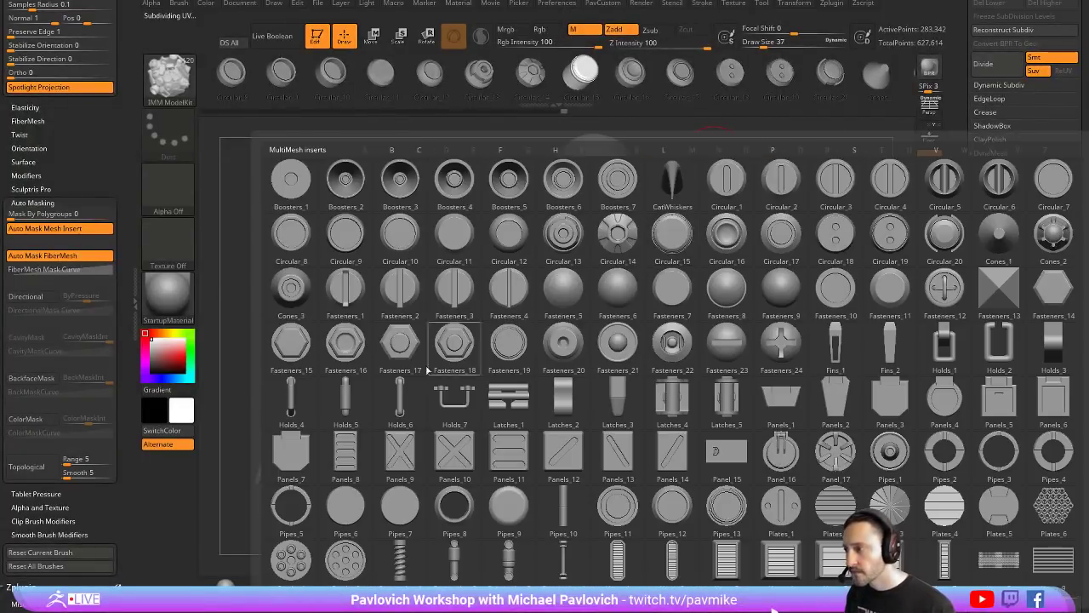
Step: Try a mirrored pair of handles on the chest, repositioning them with local symmetry turned on, and undo the placement
{"action": "mouse_move", "coordinate": [703, 182]}
{"action": "left_mouse_down", "text": "shift"}
{"action": "mouse_move", "coordinate": [598, 314]}
{"action": "mouse_move", "coordinate": [622, 349]}
{"action": "mouse_move", "coordinate": [651, 323]}
{"action": "mouse_move", "coordinate": [885, 289]}
{"action": "mouse_move", "coordinate": [578, 337]}
{"action": "left_mouse_up", "text": "shift"}
{"action": "key", "text": "w"}
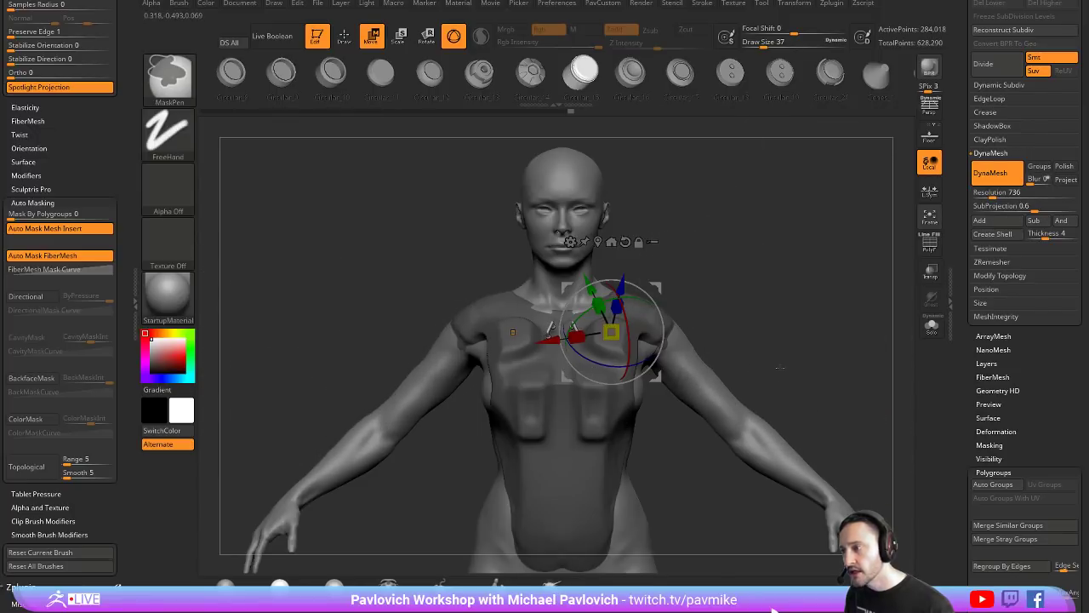
{"action": "key", "text": "ctrl+shift+z"}
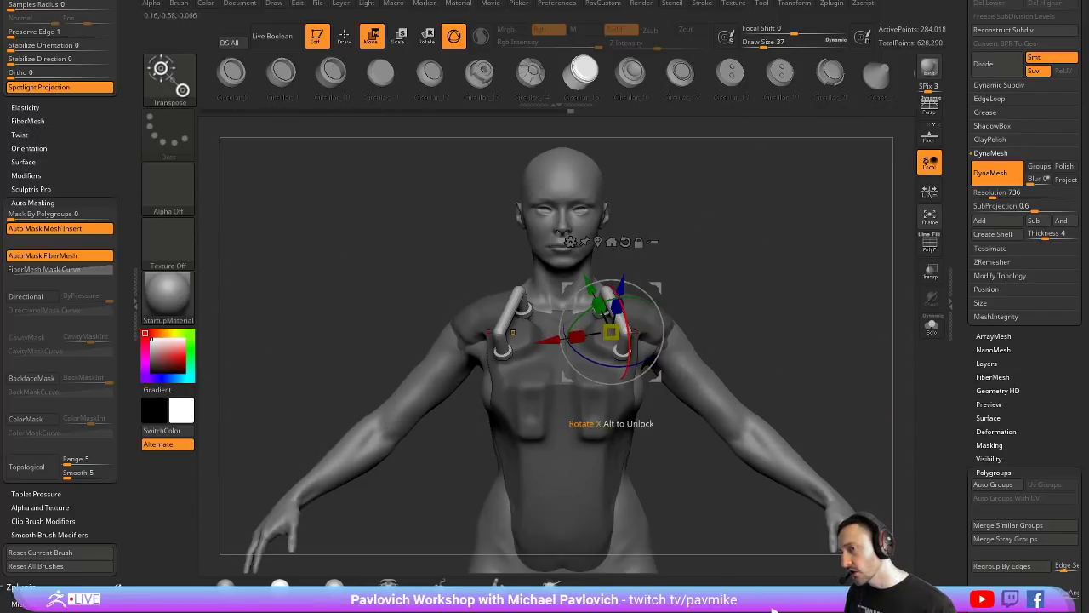
{"action": "left_click", "coordinate": [930, 194]}
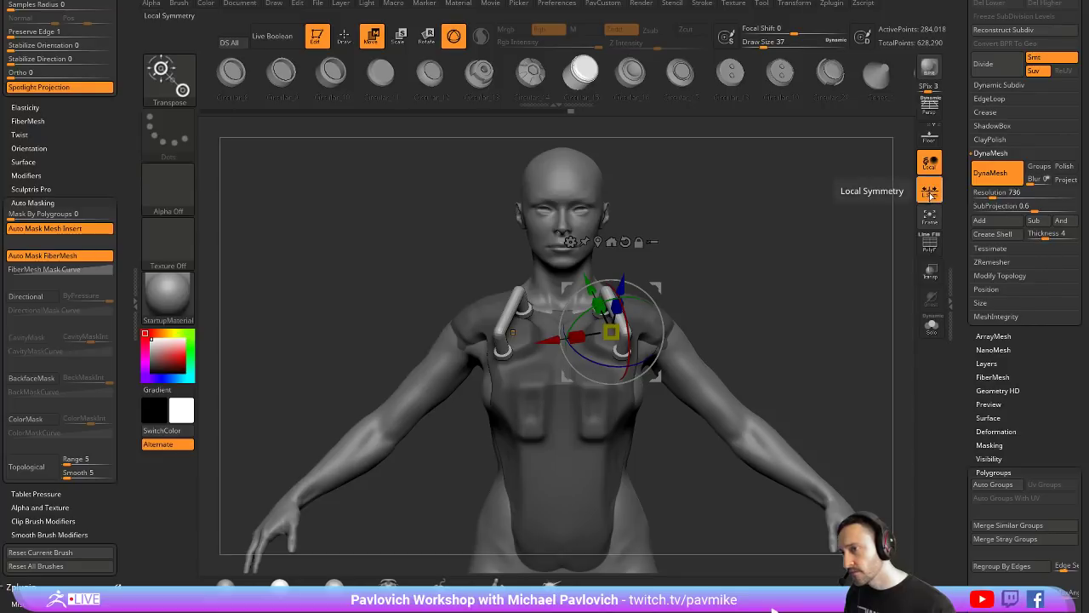
{"action": "mouse_move", "coordinate": [611, 332]}
{"action": "left_mouse_down"}
{"action": "mouse_move", "coordinate": [671, 318]}
{"action": "mouse_move", "coordinate": [572, 343]}
{"action": "mouse_move", "coordinate": [613, 335]}
{"action": "left_mouse_up"}
{"action": "key", "text": "ctrl+z"}
{"action": "key", "text": "ctrl+z"}
Step: Place a single horizontal handle across the two chest pads and fuse it into the body with DynaMesh
{"action": "key", "text": "q"}
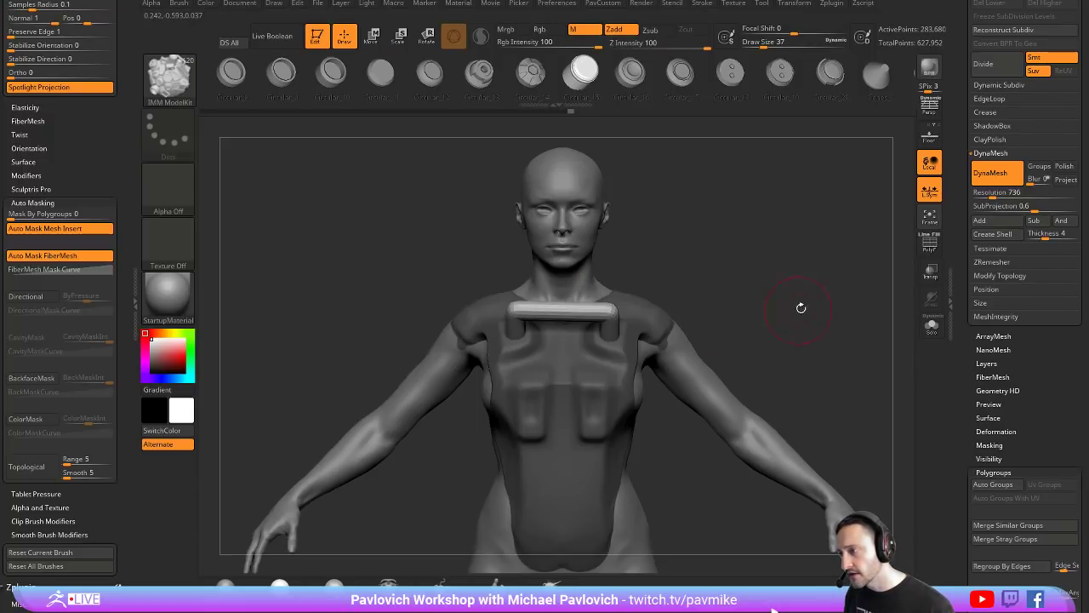
{"action": "mouse_move", "coordinate": [779, 292]}
{"action": "left_mouse_down"}
{"action": "mouse_move", "coordinate": [725, 297]}
{"action": "mouse_move", "coordinate": [796, 255]}
{"action": "left_mouse_up"}
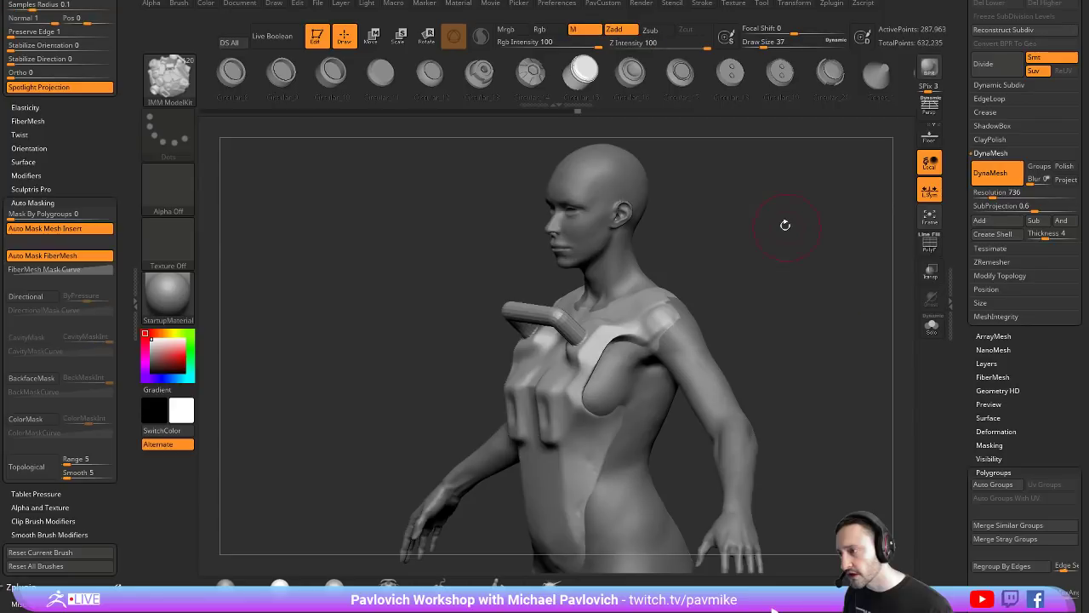
{"action": "mouse_move", "coordinate": [722, 247]}
{"action": "left_mouse_down"}
{"action": "mouse_move", "coordinate": [717, 292]}
{"action": "mouse_move", "coordinate": [868, 261]}
{"action": "mouse_move", "coordinate": [816, 264]}
{"action": "mouse_move", "coordinate": [813, 281]}
{"action": "mouse_move", "coordinate": [813, 236]}
{"action": "mouse_move", "coordinate": [720, 247]}
{"action": "left_mouse_up"}
Step: Set the draw size to 22 and examine the fused handle's topology and polygroups in the wireframe display
{"action": "key", "text": "s"}
{"action": "left_click", "coordinate": [781, 264]}
{"action": "key", "text": "s"}
{"action": "left_click", "coordinate": [734, 247]}
{"action": "left_click", "coordinate": [926, 247]}
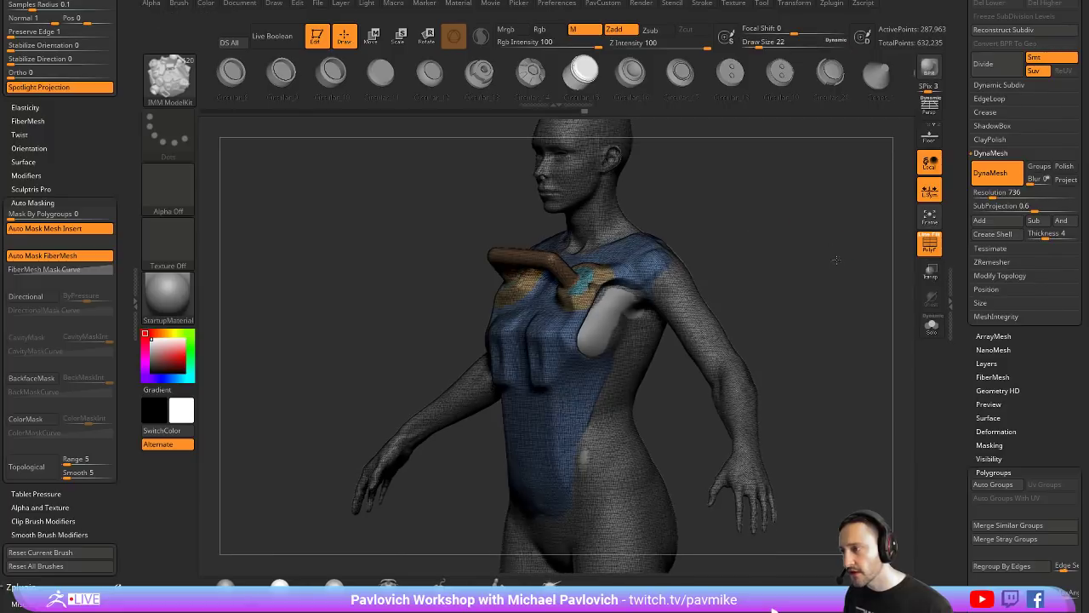
{"action": "left_click_drag", "start_coordinate": [838, 258], "coordinate": [766, 260]}
{"action": "mouse_move", "coordinate": [766, 260]}
{"action": "left_mouse_down", "text": "alt"}
{"action": "mouse_move", "coordinate": [824, 271]}
{"action": "mouse_move", "coordinate": [837, 234]}
{"action": "mouse_move", "coordinate": [885, 254]}
{"action": "mouse_move", "coordinate": [790, 231]}
{"action": "left_mouse_up", "text": "alt"}
{"action": "left_click", "coordinate": [927, 251]}
Step: Insert a mirrored pair of vertical handles from the IMM ModelKit brush at the sides of the waist
{"action": "key", "text": "b"}
{"action": "key", "text": "i"}
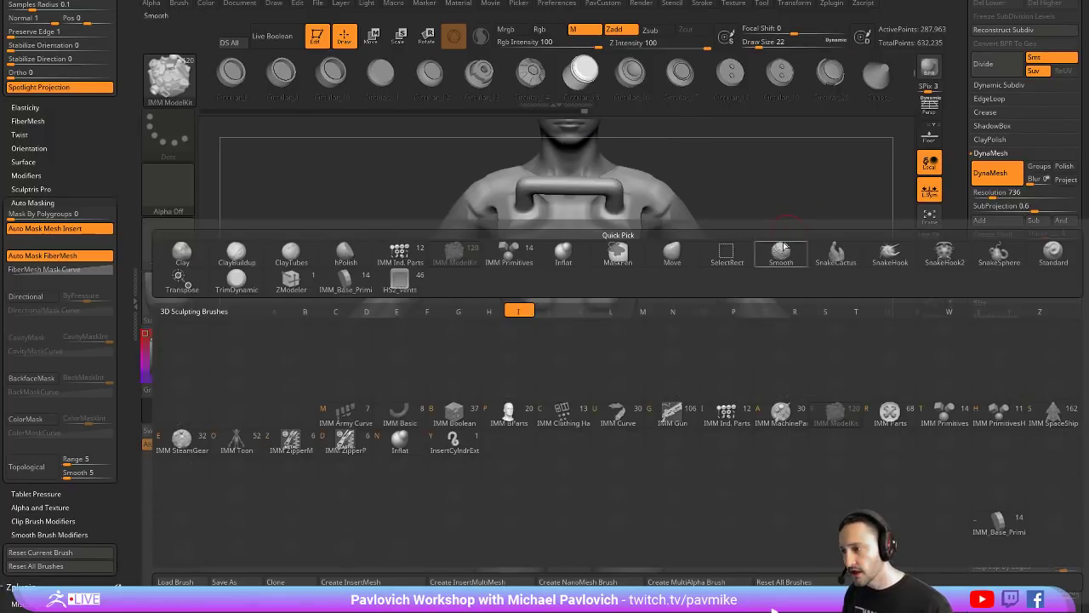
{"action": "key", "text": "m"}
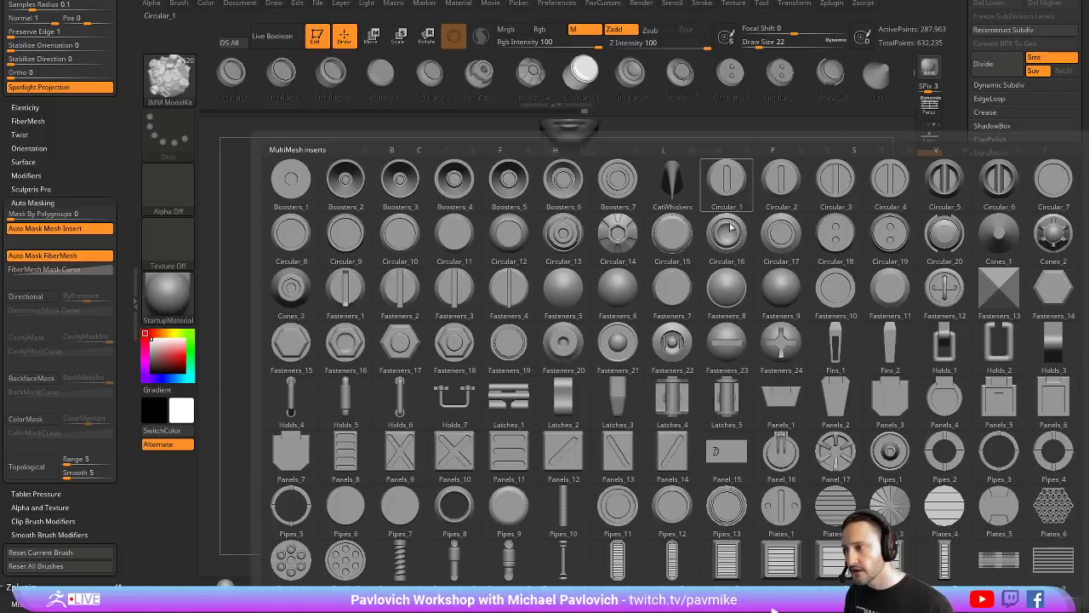
{"action": "left_click", "coordinate": [395, 396]}
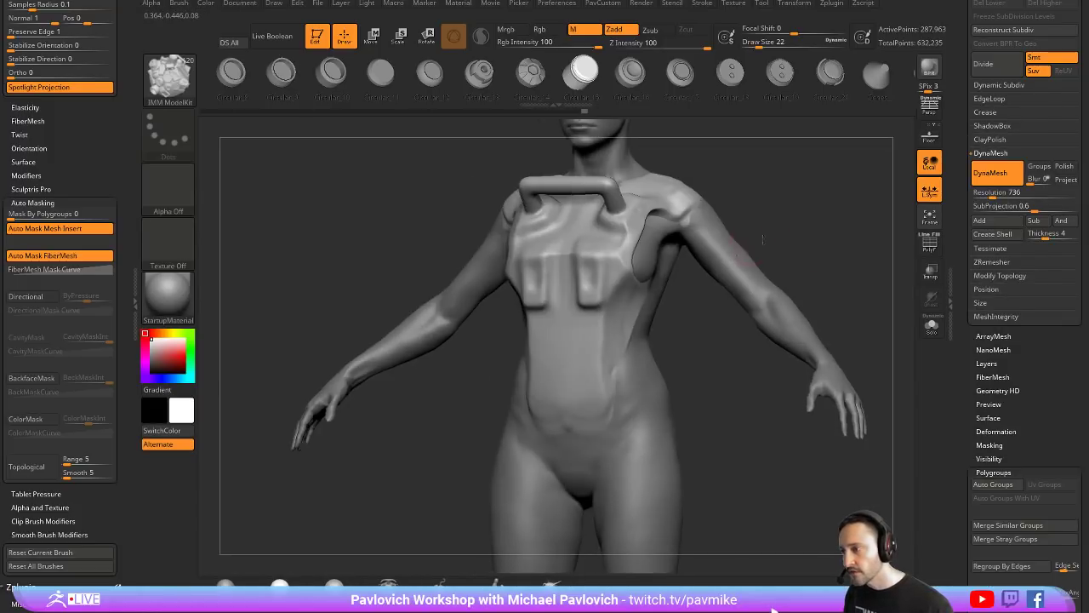
{"action": "left_click_drag", "start_coordinate": [612, 328], "coordinate": [647, 326]}
{"action": "mouse_move", "coordinate": [833, 235]}
{"action": "left_mouse_down"}
{"action": "mouse_move", "coordinate": [869, 241]}
{"action": "mouse_move", "coordinate": [851, 242]}
{"action": "left_mouse_up"}
Step: Split the unmasked waist handles into their own subtool with Split Unmasked Points
{"action": "scroll", "coordinate": [979, 341], "scroll_direction": "up", "scroll_amount": 5}
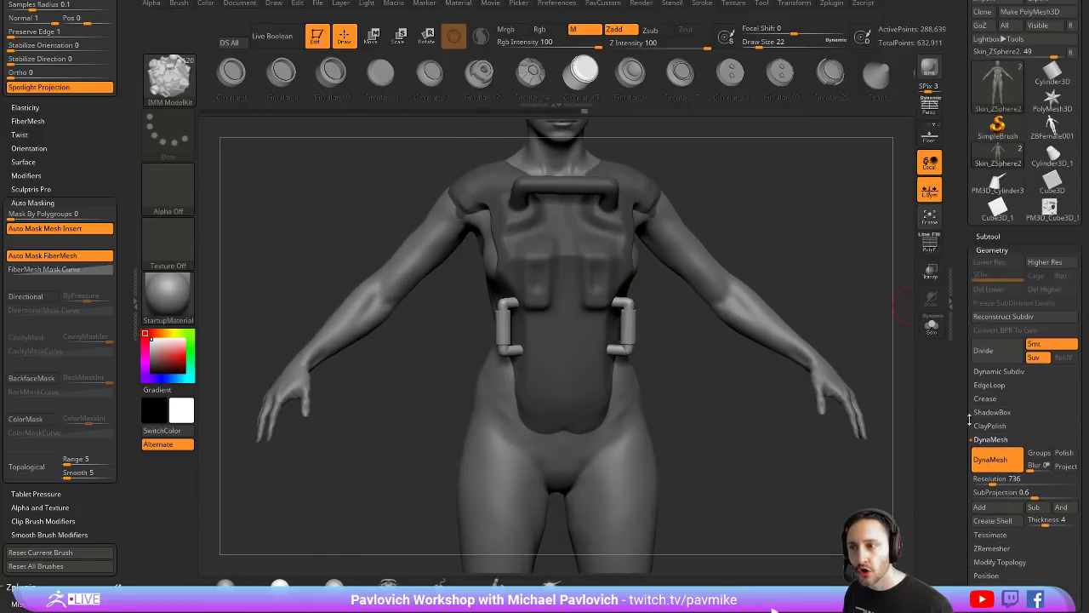
{"action": "left_click", "coordinate": [987, 236]}
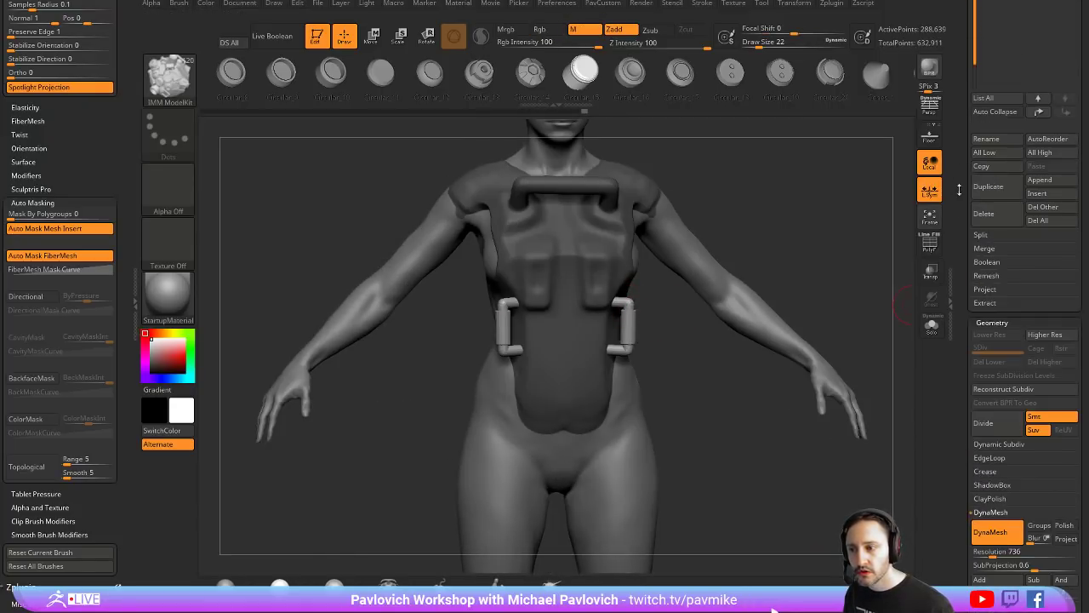
{"action": "key", "text": "shift"}
{"action": "left_click", "coordinate": [985, 238]}
{"action": "left_click_drag", "start_coordinate": [912, 242], "coordinate": [895, 255]}
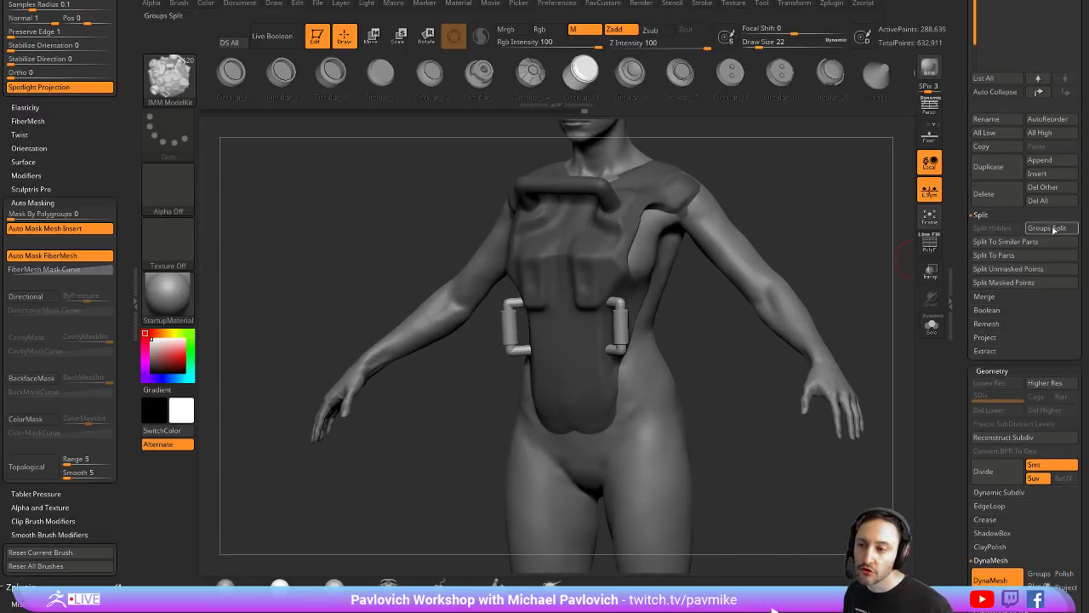
{"action": "left_click", "coordinate": [1007, 271]}
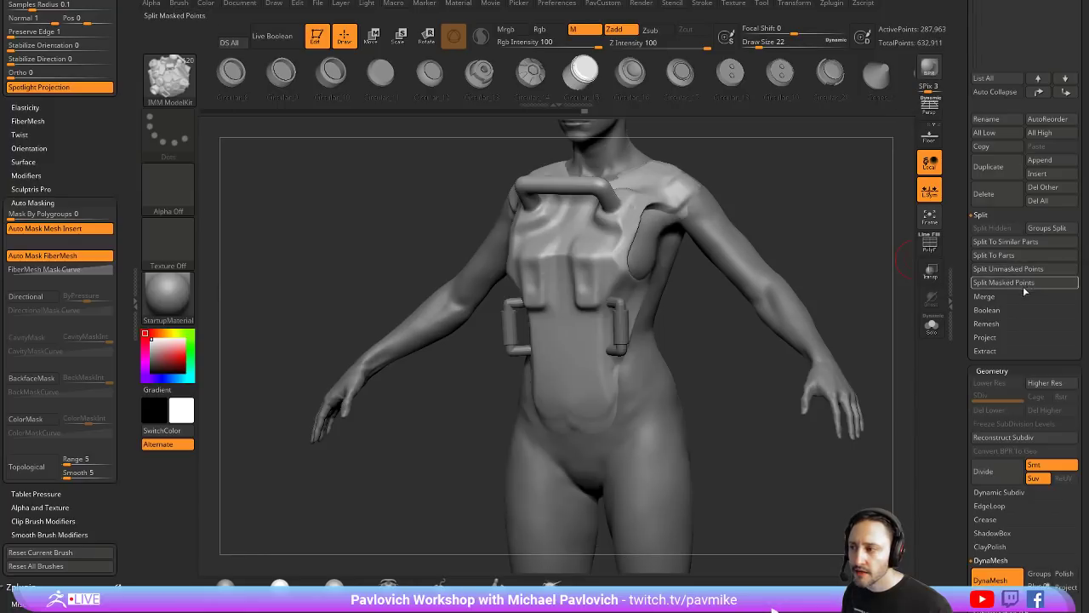
Step: Select the split-off handles subtool, and switch back to the armored body subtool
{"action": "left_click_drag", "start_coordinate": [965, 218], "coordinate": [965, 570]}
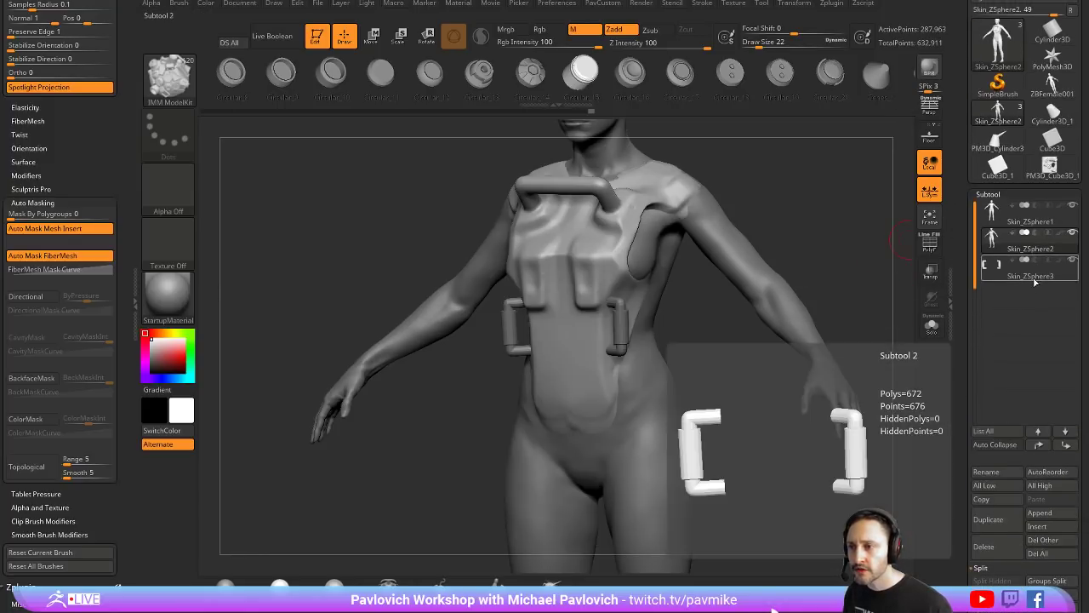
{"action": "left_click", "coordinate": [1035, 281]}
{"action": "mouse_move", "coordinate": [809, 250]}
{"action": "left_mouse_down"}
{"action": "mouse_move", "coordinate": [841, 250]}
{"action": "mouse_move", "coordinate": [749, 258]}
{"action": "left_mouse_up"}
{"action": "left_click", "coordinate": [602, 308], "text": "alt"}
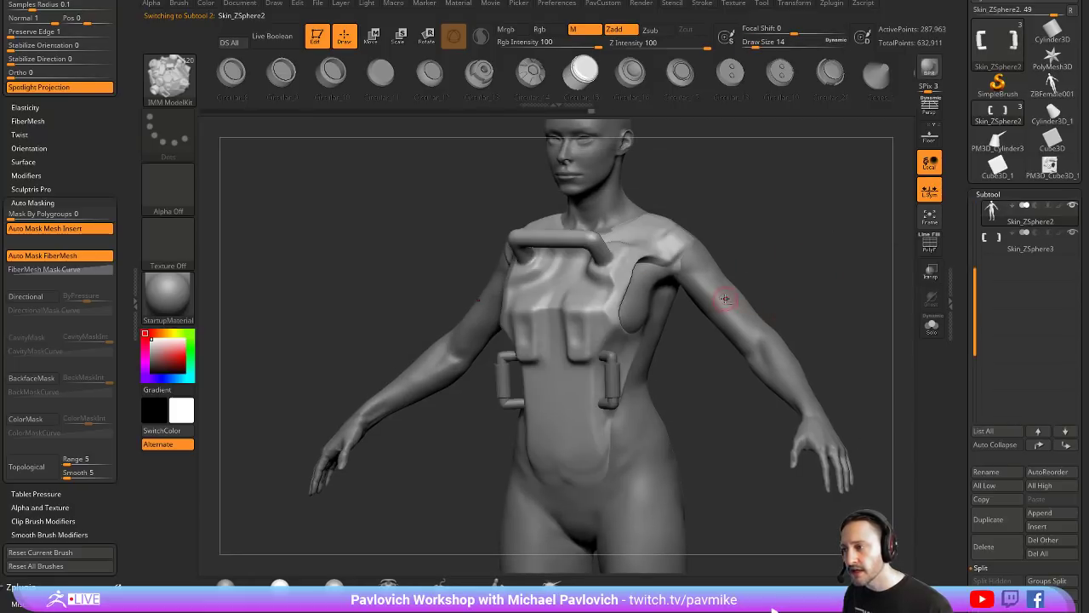
Step: Switch between the waist handles, original body and armored body subtools to compare them, returning to the armored body
{"action": "left_click", "coordinate": [657, 367], "text": "alt"}
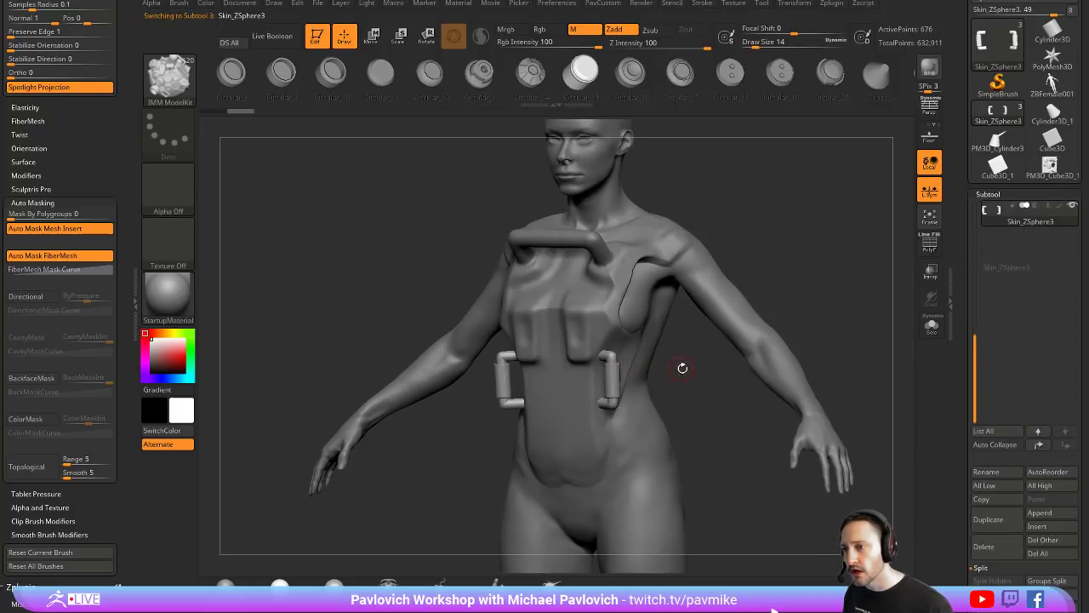
{"action": "left_click_drag", "start_coordinate": [969, 343], "coordinate": [973, 215]}
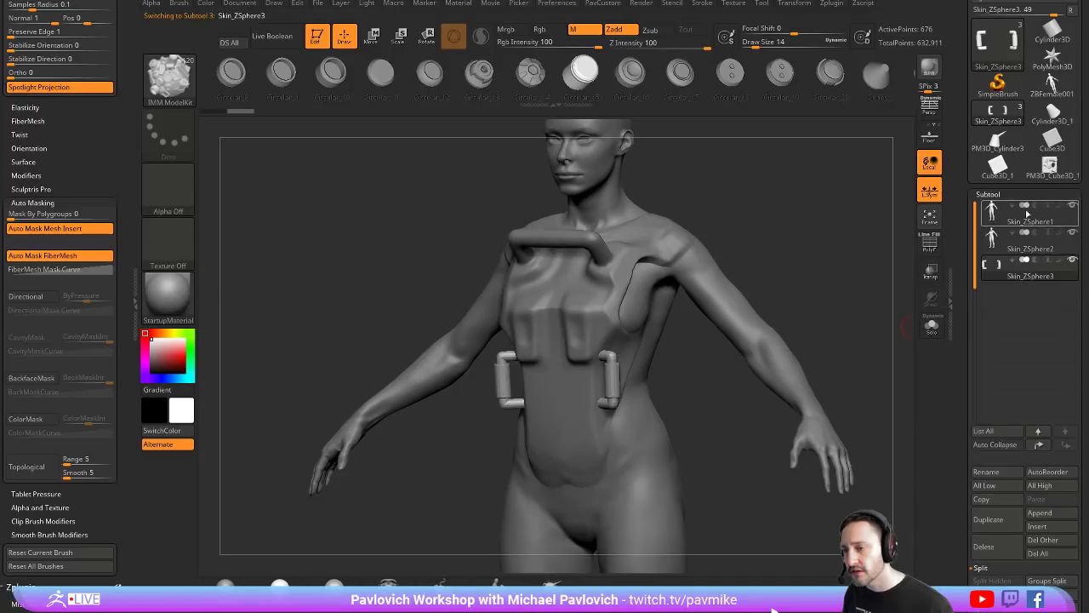
{"action": "left_click", "coordinate": [607, 302], "text": "alt"}
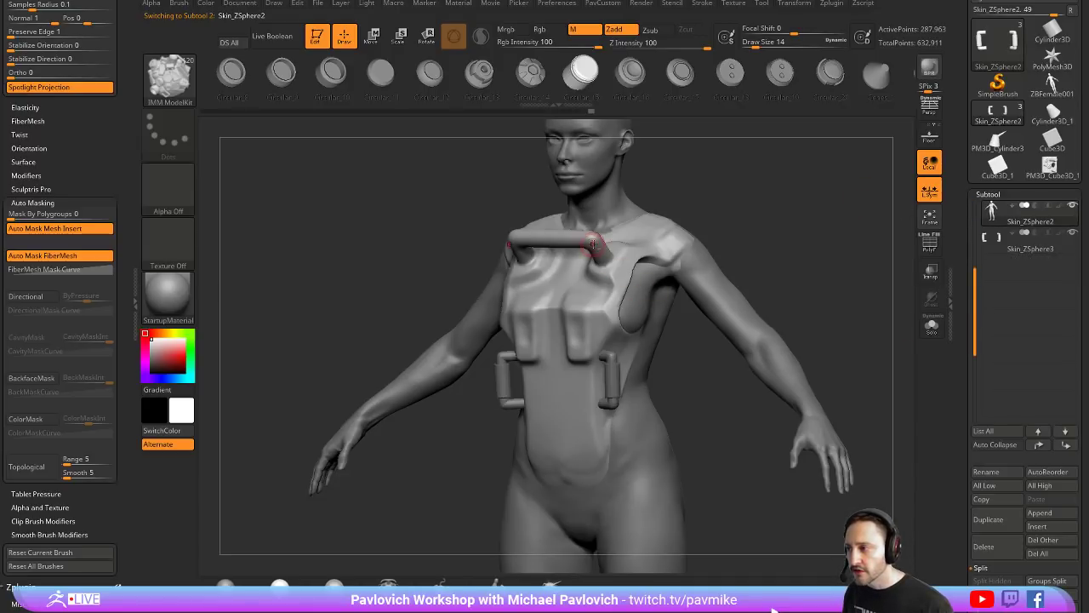
{"action": "left_click", "coordinate": [605, 302], "text": "alt"}
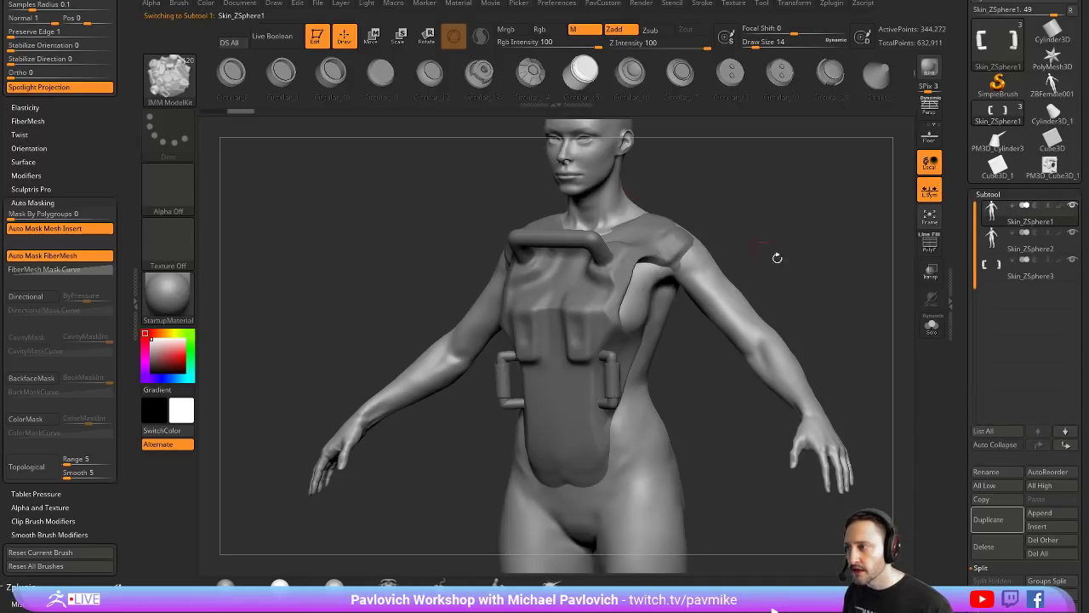
{"action": "left_click", "coordinate": [605, 303], "text": "alt"}
{"action": "mouse_move", "coordinate": [807, 277]}
{"action": "left_mouse_down"}
{"action": "mouse_move", "coordinate": [885, 268]}
{"action": "mouse_move", "coordinate": [807, 256]}
{"action": "left_mouse_up"}
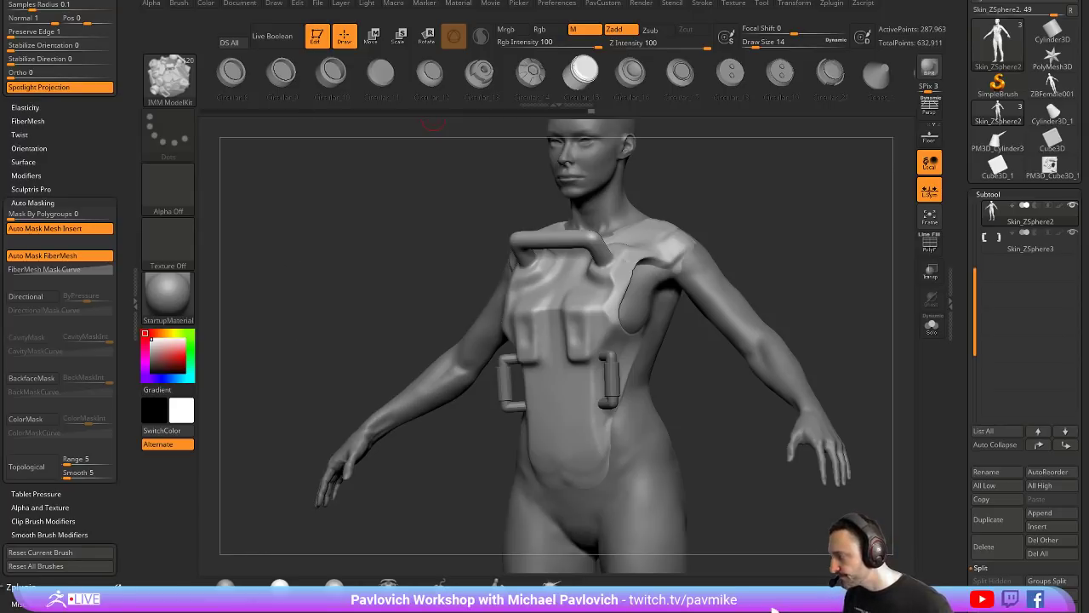
Step: Switch to the PowerPoint presentation, browse its slides and open slide 96 on turning insert mesh curve brushes into hair
{"action": "key", "text": "alt+Tab"}
{"action": "scroll", "coordinate": [58, 379], "scroll_direction": "down", "scroll_amount": 3}
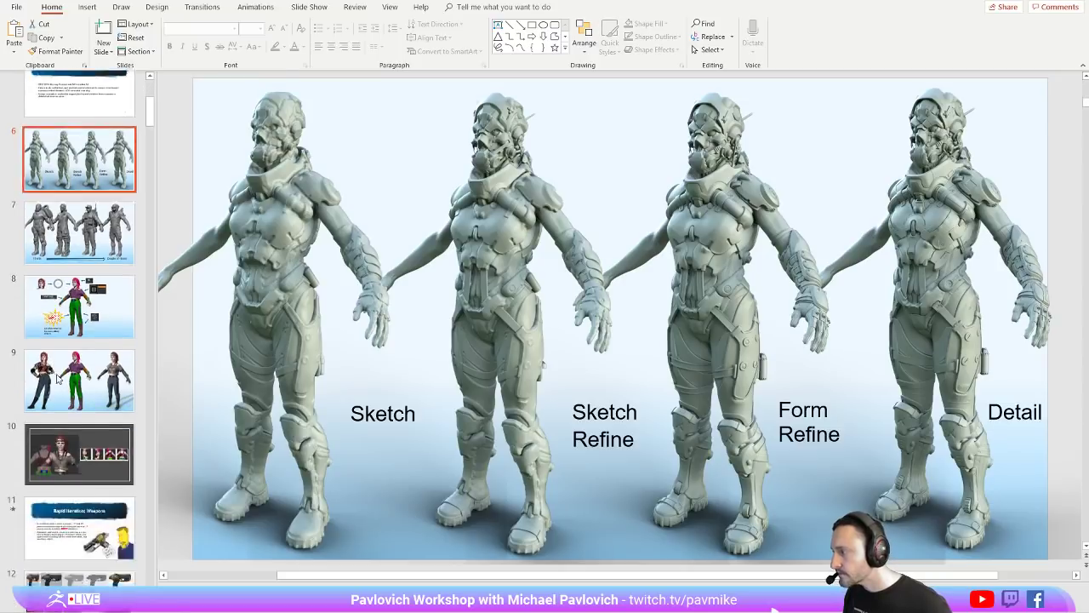
{"action": "scroll", "coordinate": [57, 379], "scroll_direction": "down", "scroll_amount": 20}
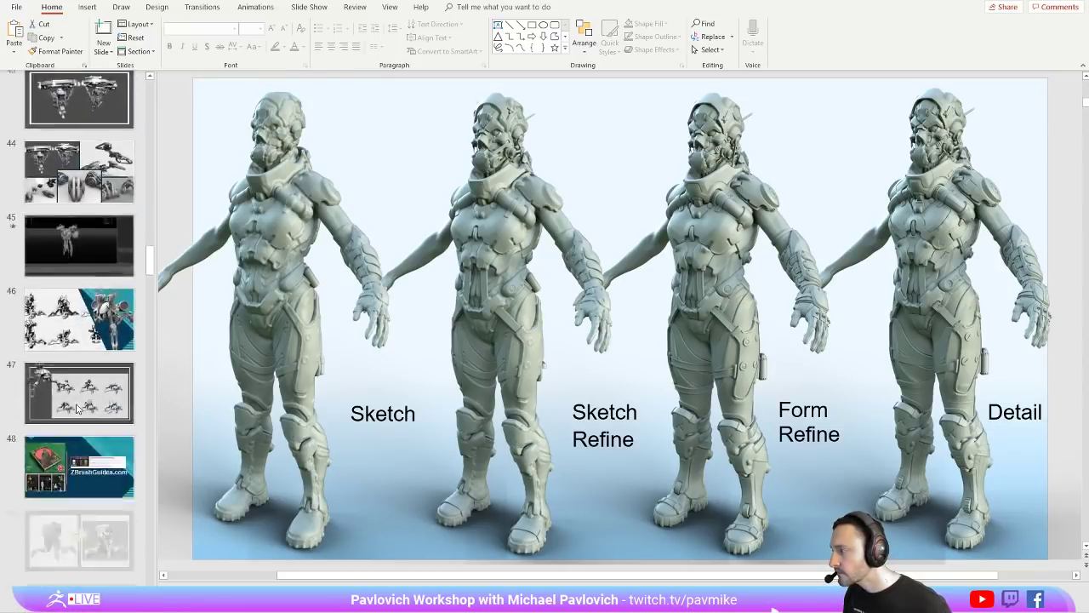
{"action": "scroll", "coordinate": [77, 409], "scroll_direction": "down", "scroll_amount": 10}
{"action": "scroll", "coordinate": [77, 410], "scroll_direction": "down", "scroll_amount": 2}
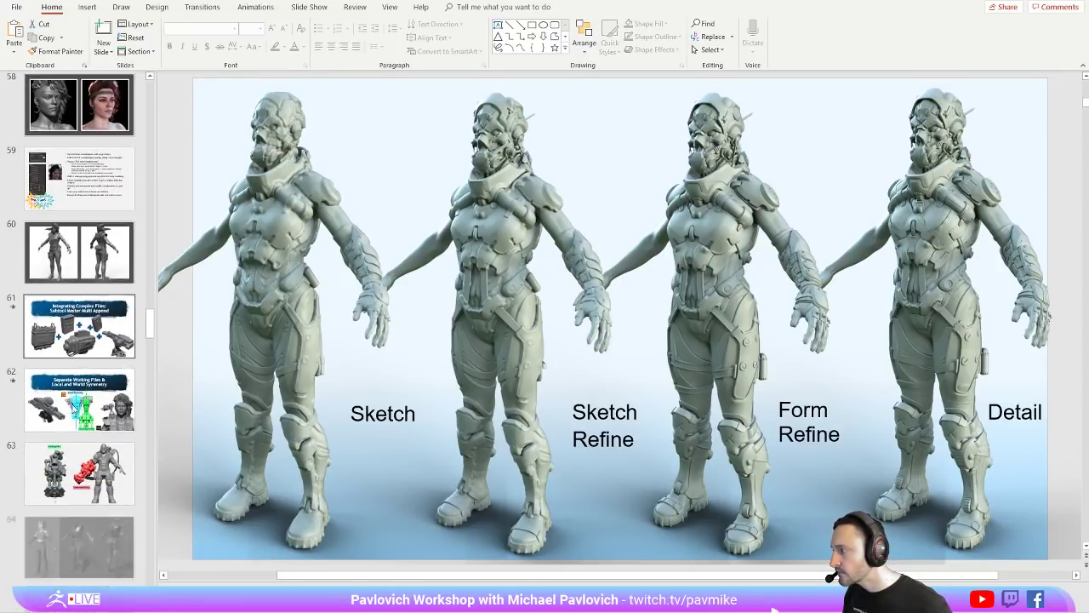
{"action": "scroll", "coordinate": [73, 410], "scroll_direction": "down", "scroll_amount": 4}
{"action": "scroll", "coordinate": [73, 410], "scroll_direction": "up", "scroll_amount": 2}
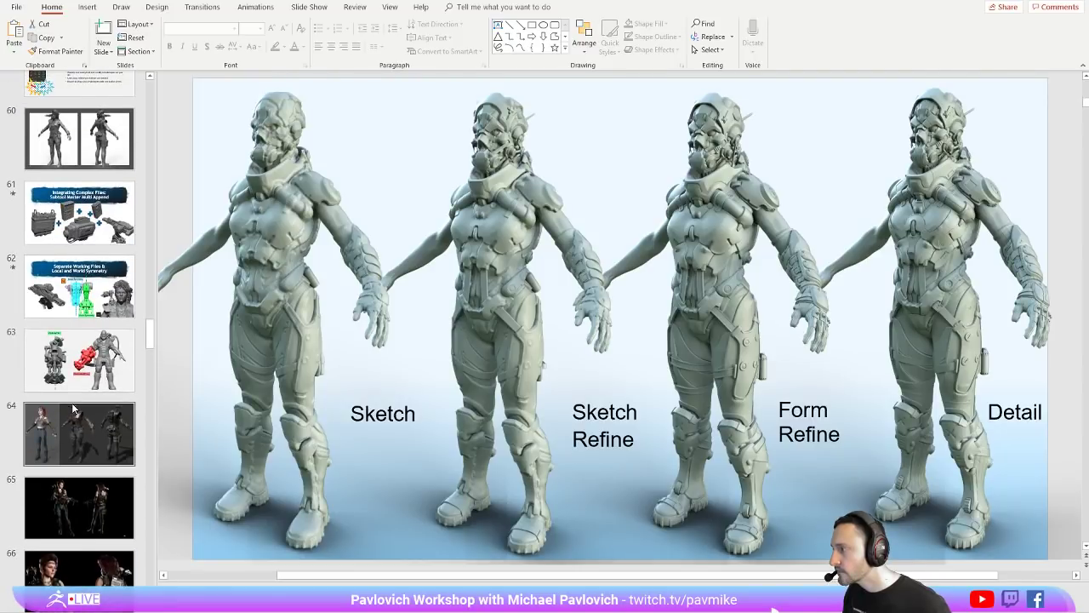
{"action": "scroll", "coordinate": [74, 409], "scroll_direction": "down", "scroll_amount": 12}
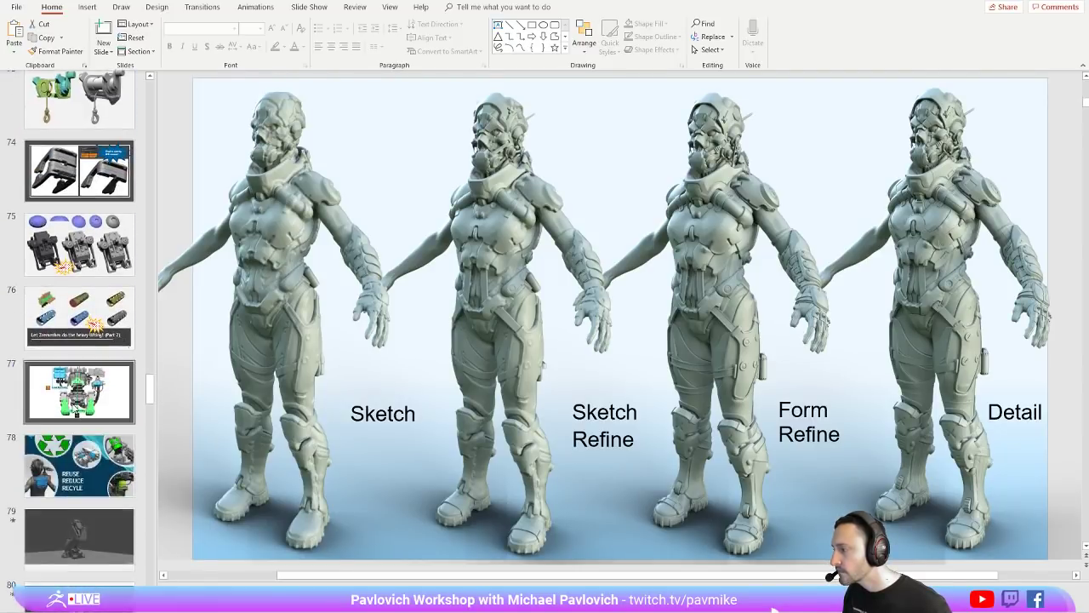
{"action": "scroll", "coordinate": [73, 410], "scroll_direction": "down", "scroll_amount": 5}
{"action": "scroll", "coordinate": [71, 415], "scroll_direction": "up", "scroll_amount": 6}
{"action": "scroll", "coordinate": [70, 421], "scroll_direction": "down", "scroll_amount": 1}
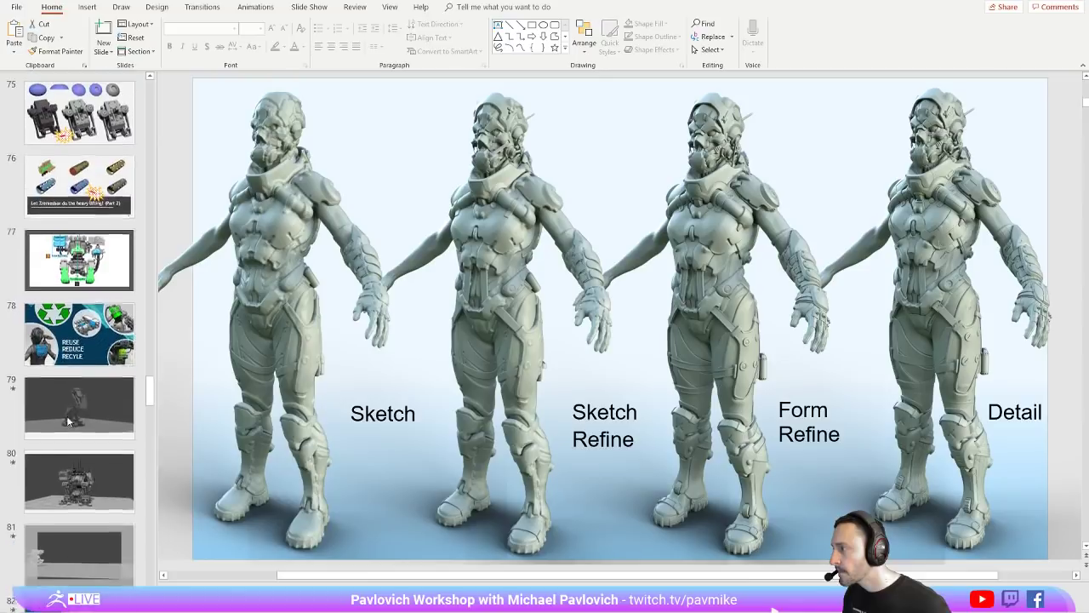
{"action": "scroll", "coordinate": [68, 419], "scroll_direction": "down", "scroll_amount": 15}
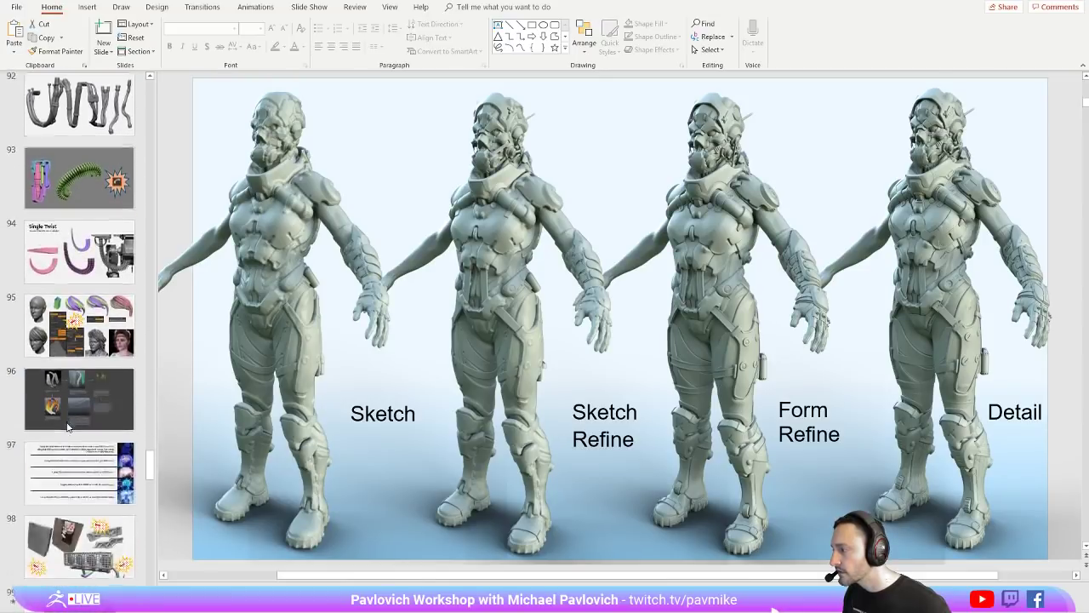
{"action": "scroll", "coordinate": [73, 417], "scroll_direction": "down", "scroll_amount": 2}
{"action": "left_click", "coordinate": [94, 225]}
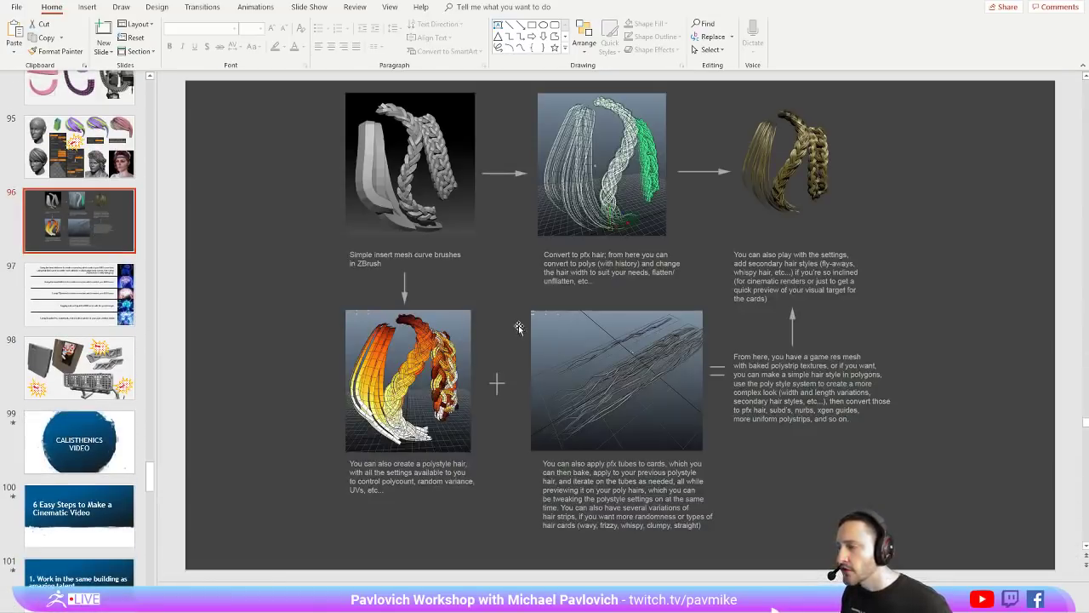
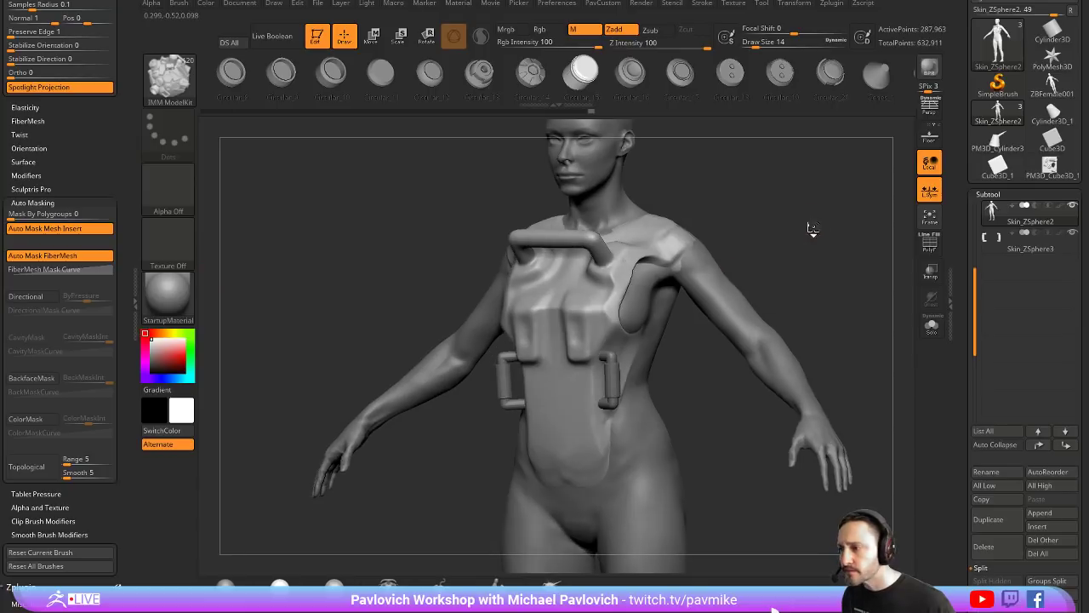
Step: In ZBrush, choose the TrimDynamic brush at draw size 27 for the armhole edge and isolate the armored body with Solo
{"action": "key", "text": "space"}
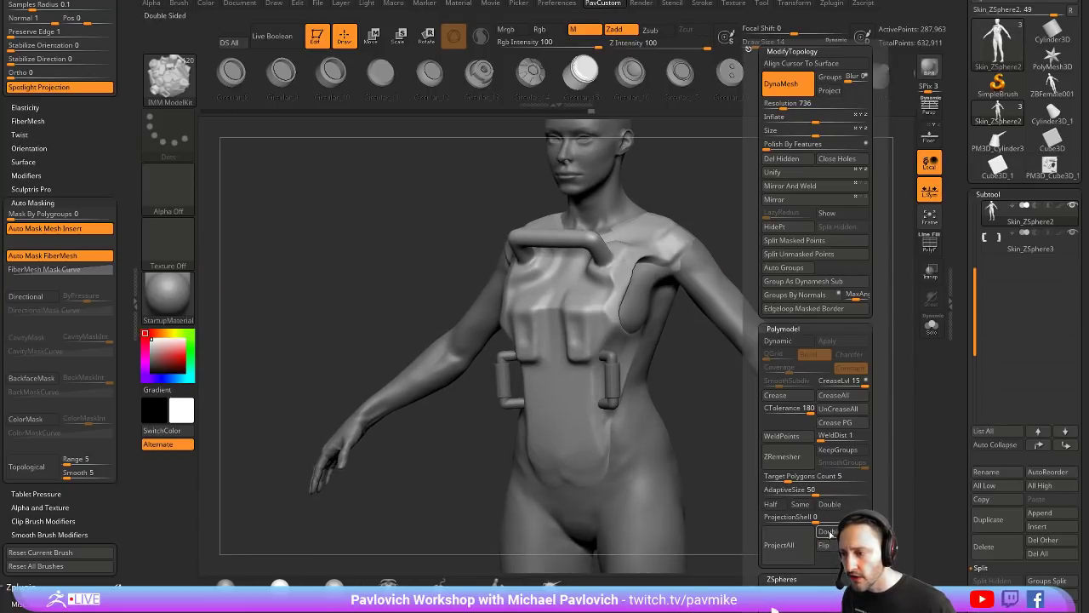
{"action": "left_click_drag", "start_coordinate": [707, 151], "coordinate": [786, 244]}
{"action": "key", "text": "b"}
{"action": "key", "text": "t"}
{"action": "key", "text": "d"}
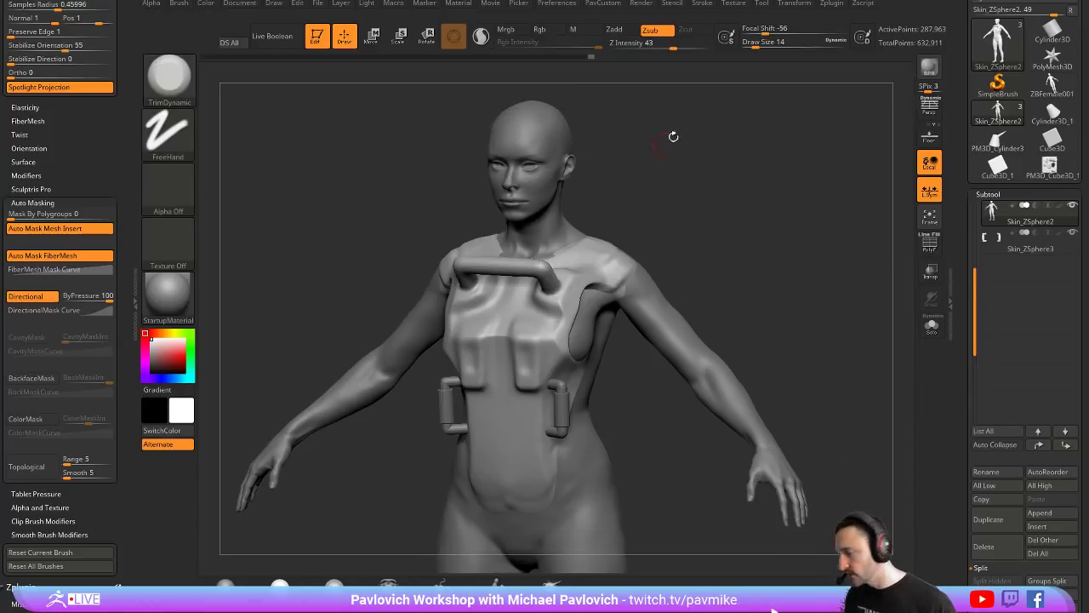
{"action": "mouse_move", "coordinate": [689, 143]}
{"action": "left_mouse_down", "text": "alt"}
{"action": "mouse_move", "coordinate": [717, 168]}
{"action": "mouse_move", "coordinate": [662, 199]}
{"action": "left_mouse_up", "text": "alt"}
{"action": "key", "text": "s"}
{"action": "left_click_drag", "start_coordinate": [625, 287], "coordinate": [601, 272]}
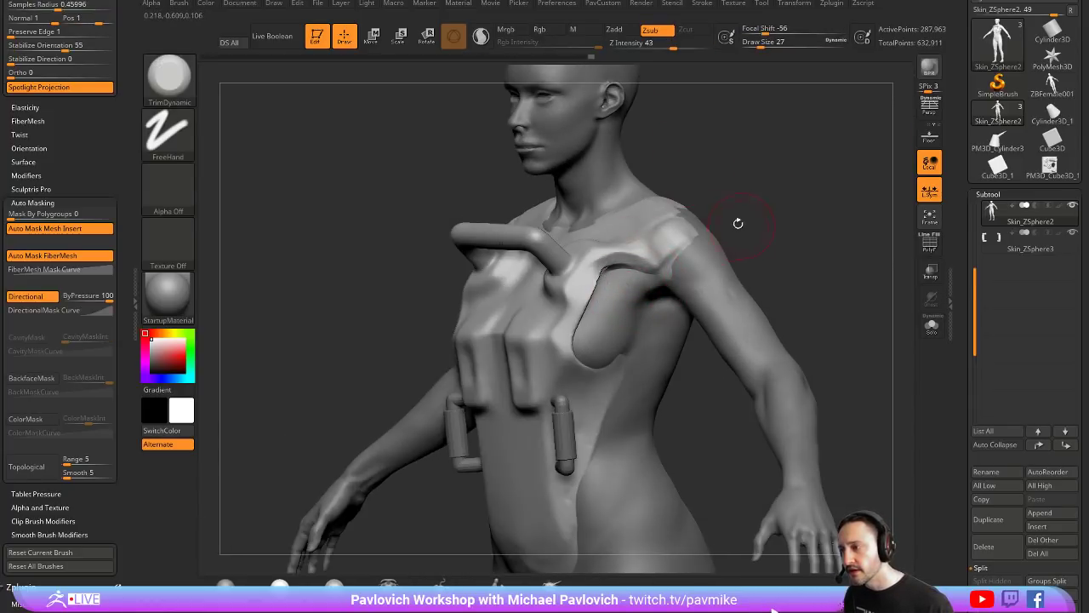
{"action": "left_click_drag", "start_coordinate": [737, 224], "coordinate": [796, 226], "text": "shift"}
{"action": "left_click_drag", "start_coordinate": [609, 271], "coordinate": [579, 347]}
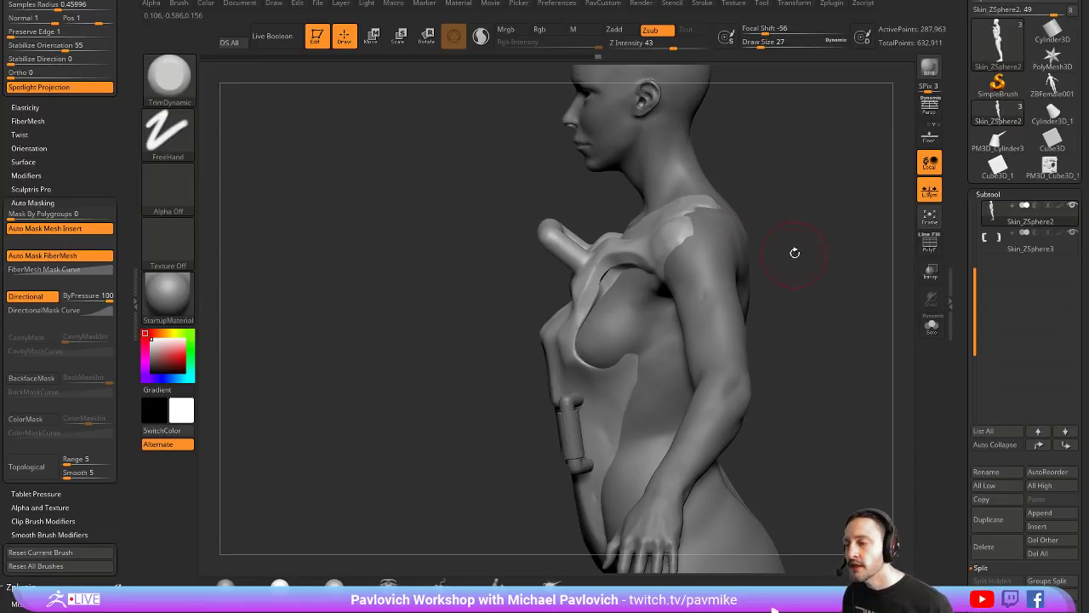
{"action": "mouse_move", "coordinate": [795, 252]}
{"action": "left_mouse_down"}
{"action": "mouse_move", "coordinate": [889, 272]}
{"action": "mouse_move", "coordinate": [797, 212]}
{"action": "mouse_move", "coordinate": [865, 272]}
{"action": "mouse_move", "coordinate": [861, 311]}
{"action": "left_mouse_up"}
{"action": "left_click", "coordinate": [931, 325]}
Step: Try to flatten the thin armor edge beside the armhole with TrimDynamic at draw size 25
{"action": "mouse_move", "coordinate": [426, 357]}
{"action": "left_mouse_down"}
{"action": "mouse_move", "coordinate": [479, 374]}
{"action": "mouse_move", "coordinate": [503, 320]}
{"action": "left_mouse_up"}
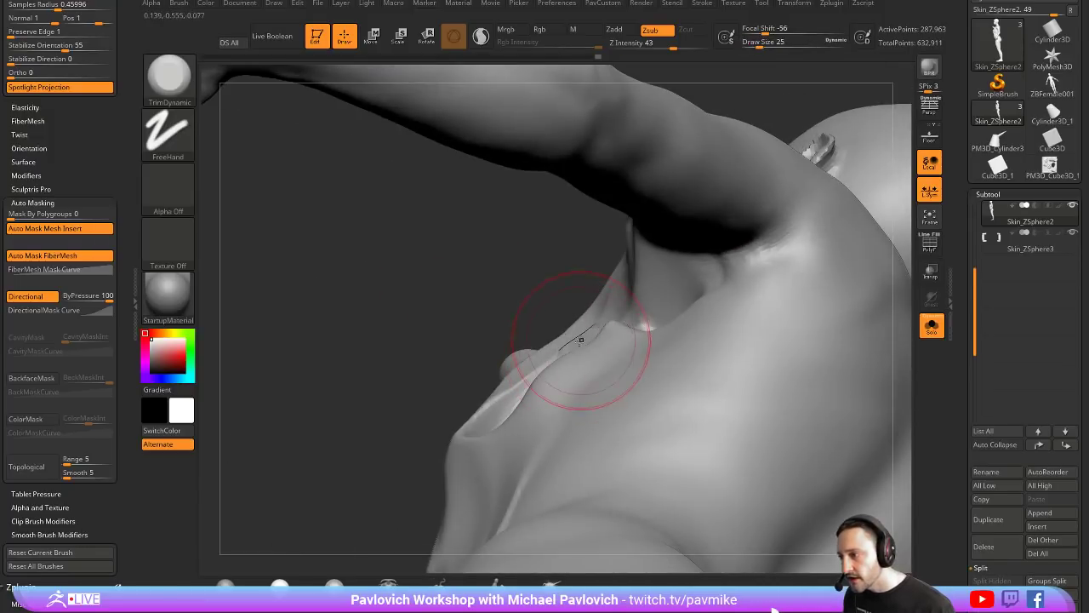
{"action": "left_click_drag", "start_coordinate": [581, 340], "coordinate": [562, 337]}
{"action": "right_click_drag", "start_coordinate": [530, 280], "coordinate": [540, 337]}
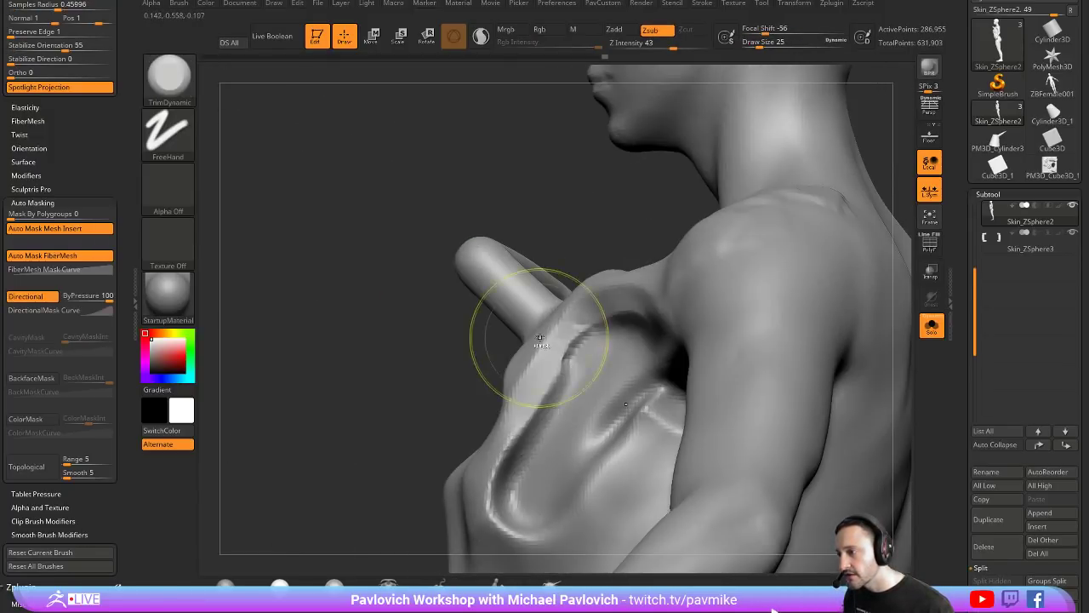
{"action": "key", "text": "ctrl+z"}
Step: Remesh the armored body with DynaMesh and inflate the small hole beside the armhole using the Inflat brush at draw size 7
{"action": "mouse_move", "coordinate": [471, 374]}
{"action": "right_mouse_down"}
{"action": "mouse_move", "coordinate": [404, 397]}
{"action": "mouse_move", "coordinate": [437, 206]}
{"action": "right_mouse_up"}
{"action": "left_click_drag", "start_coordinate": [443, 154], "coordinate": [496, 215], "text": "ctrl"}
{"action": "key", "text": "s"}
{"action": "right_click_drag", "start_coordinate": [499, 216], "coordinate": [569, 329]}
{"action": "key", "text": "s"}
{"action": "left_click_drag", "start_coordinate": [569, 332], "coordinate": [571, 330]}
{"action": "key", "text": "b"}
{"action": "key", "text": "i"}
{"action": "key", "text": "n"}
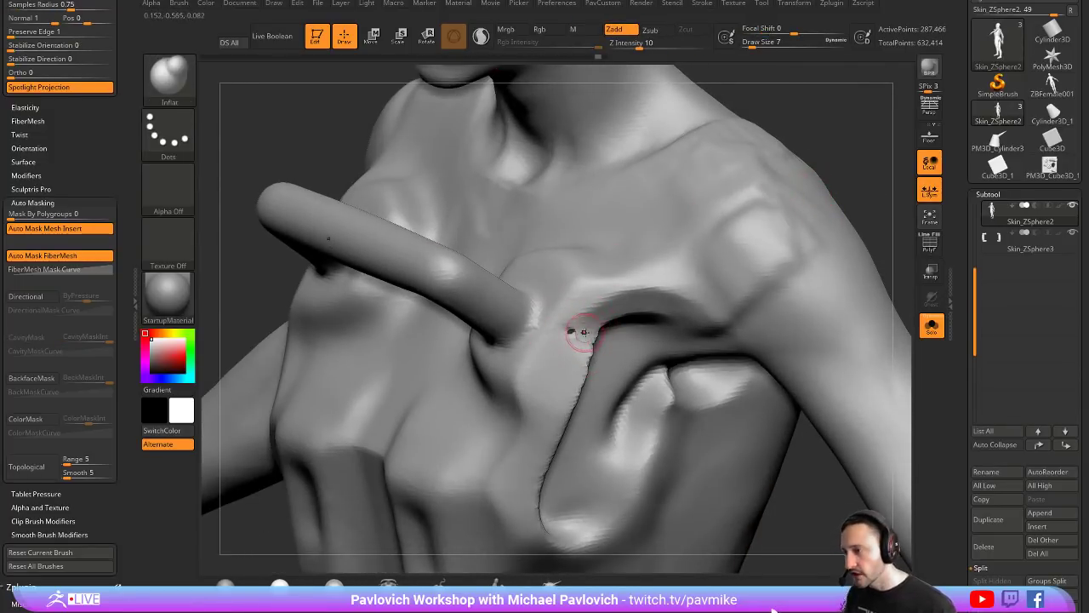
{"action": "left_click_drag", "start_coordinate": [572, 330], "coordinate": [577, 335]}
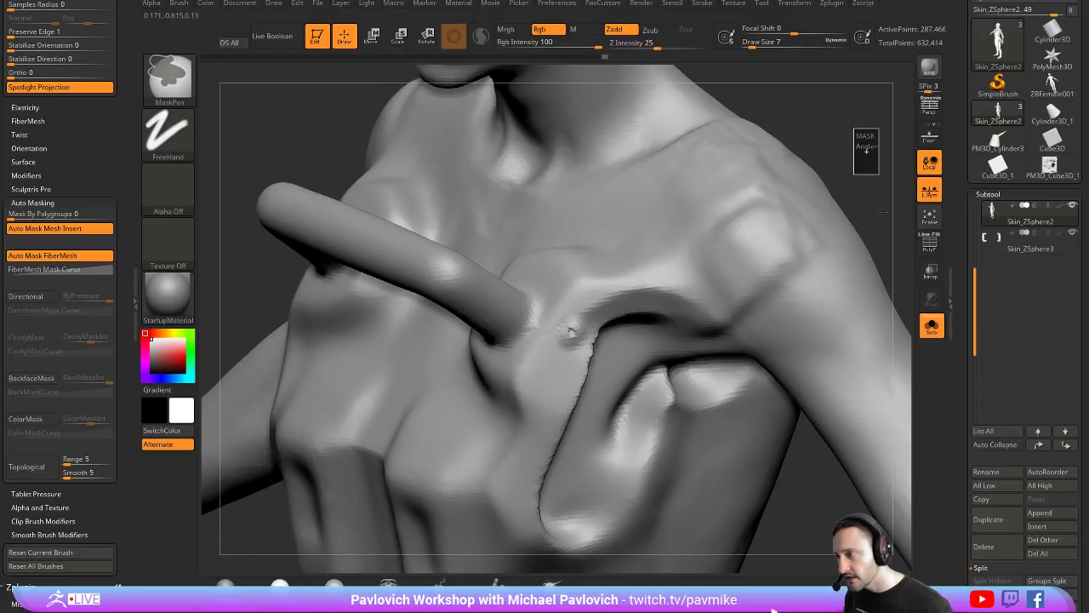
Step: Try to close the inflated hole beside the armhole with another DynaMesh update
{"action": "mouse_move", "coordinate": [859, 180]}
{"action": "left_mouse_down"}
{"action": "mouse_move", "coordinate": [814, 95]}
{"action": "mouse_move", "coordinate": [780, 73]}
{"action": "left_mouse_up"}
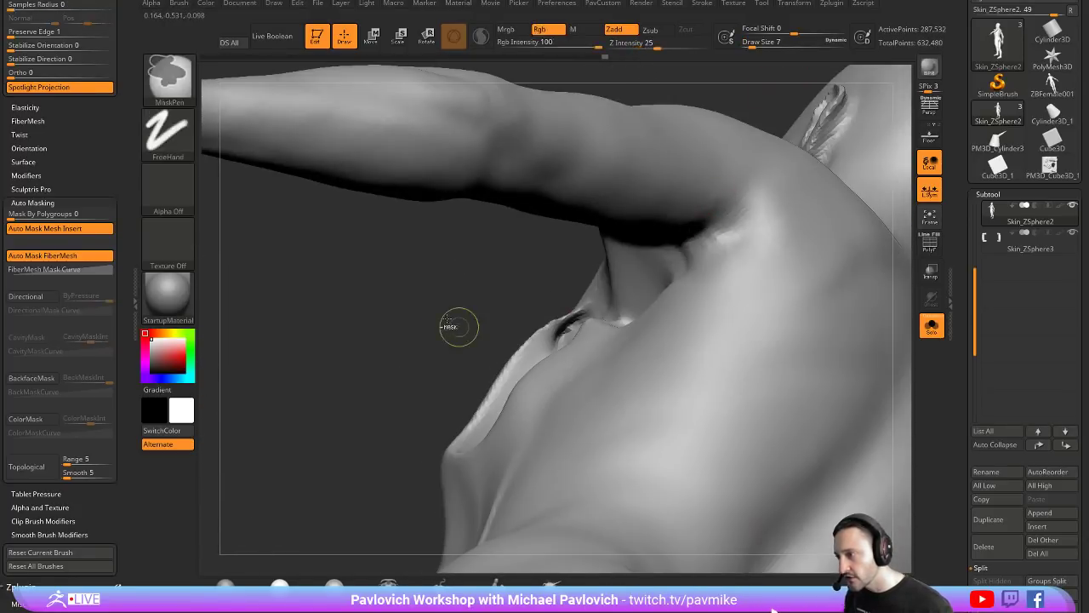
{"action": "mouse_move", "coordinate": [458, 326]}
{"action": "left_mouse_down"}
{"action": "mouse_move", "coordinate": [476, 400]}
{"action": "mouse_move", "coordinate": [582, 359]}
{"action": "left_mouse_up"}
{"action": "right_click_drag", "start_coordinate": [582, 359], "coordinate": [867, 144]}
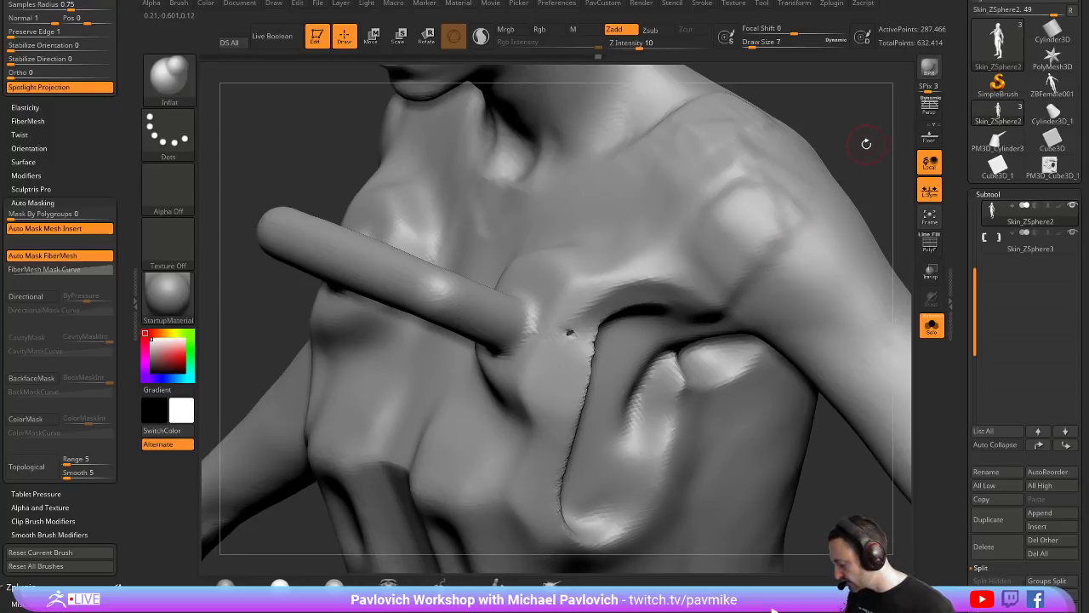
Step: Insert a small sphere from the IMM primitives brush over the hole beside the armhole and bring up its move gizmo
{"action": "key", "text": "1"}
{"action": "key", "text": "m"}
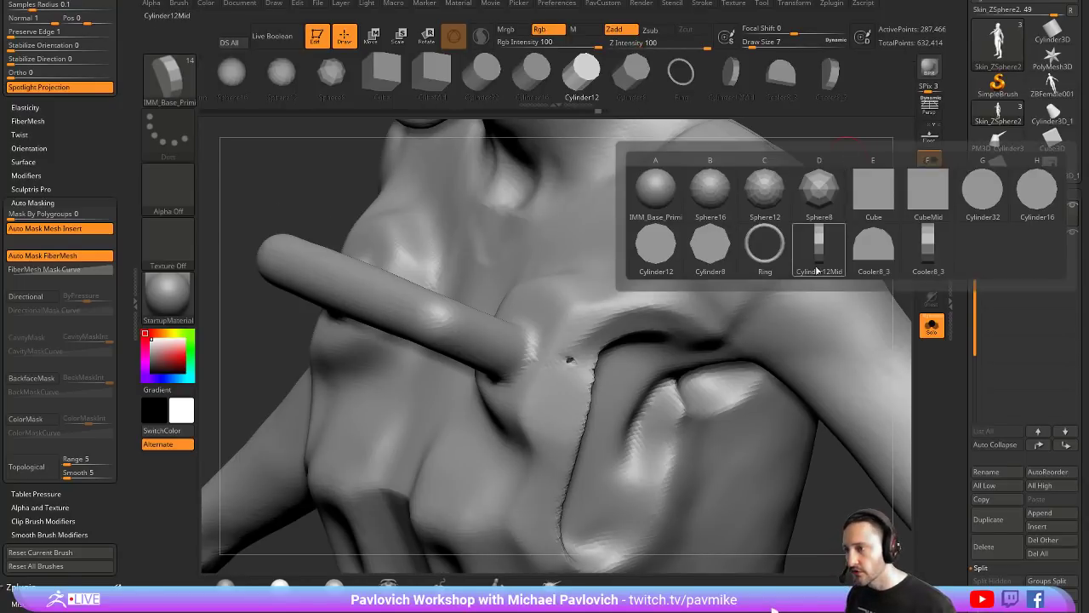
{"action": "left_click", "coordinate": [670, 202]}
{"action": "left_click_drag", "start_coordinate": [579, 365], "coordinate": [583, 384]}
{"action": "left_click_drag", "start_coordinate": [853, 216], "coordinate": [840, 163]}
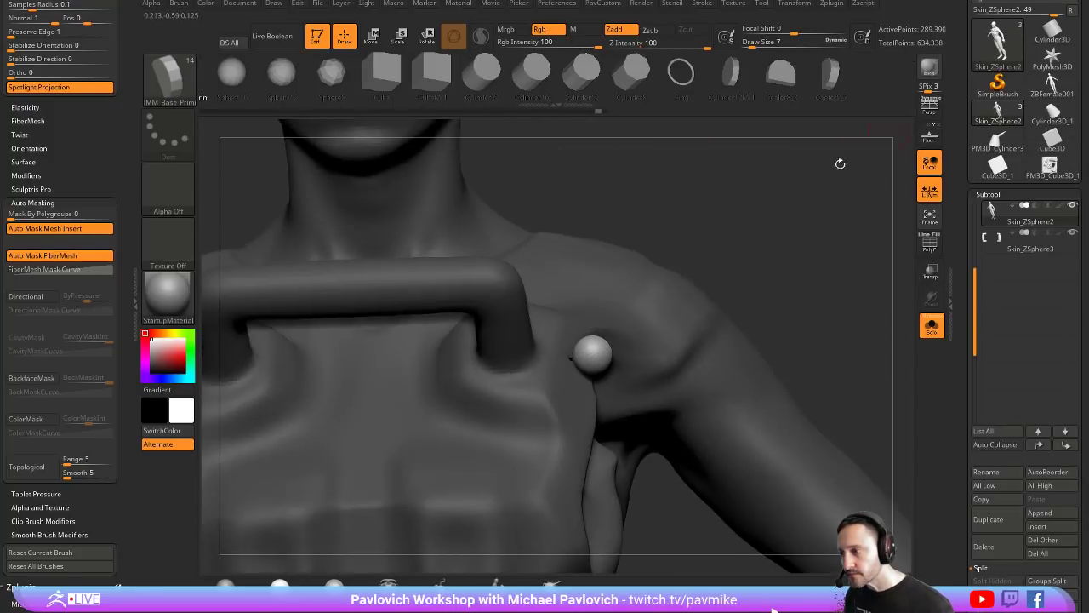
{"action": "key", "text": "w"}
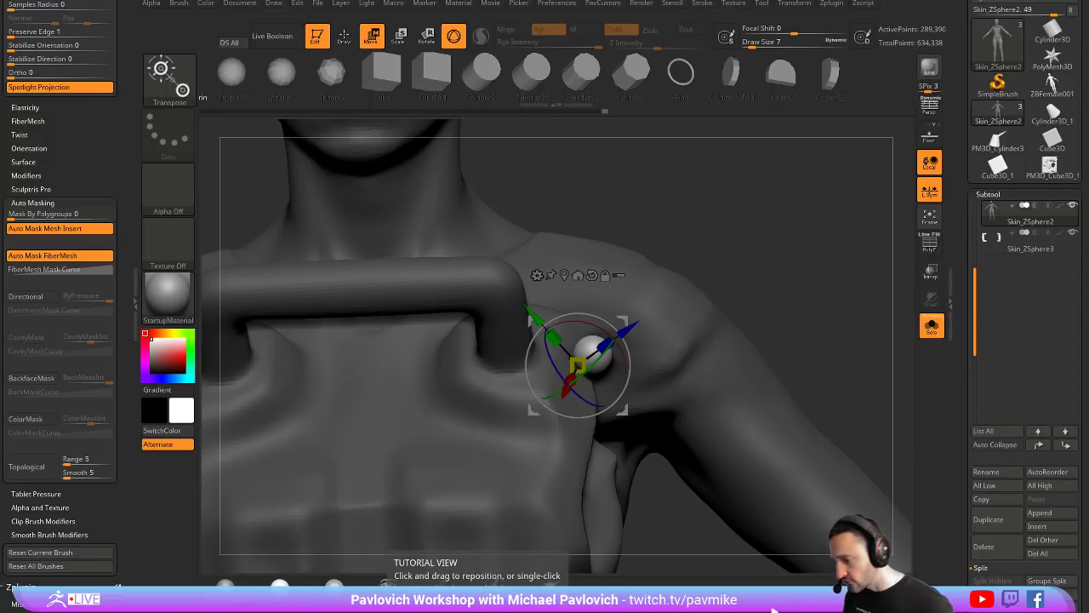
Step: Switch to the browser, view the "Intro To ZBrush files" product on the Gumroad page, and return to ZBrush
{"action": "left_click_drag", "start_coordinate": [870, 612], "coordinate": [861, 1]}
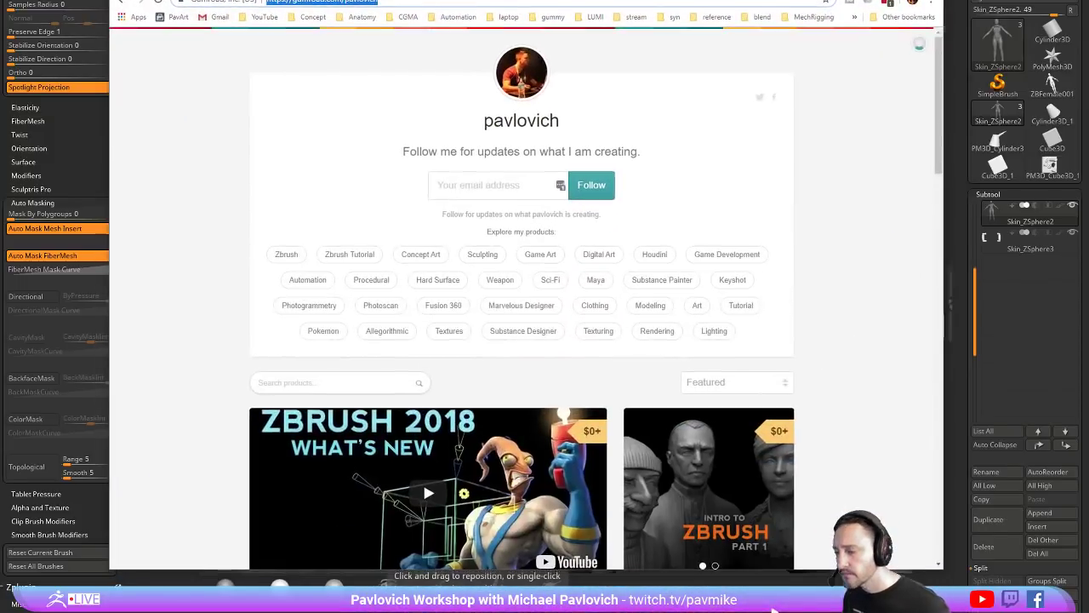
{"action": "scroll", "coordinate": [746, 306], "scroll_direction": "down", "scroll_amount": 15}
{"action": "scroll", "coordinate": [713, 409], "scroll_direction": "down", "scroll_amount": 5}
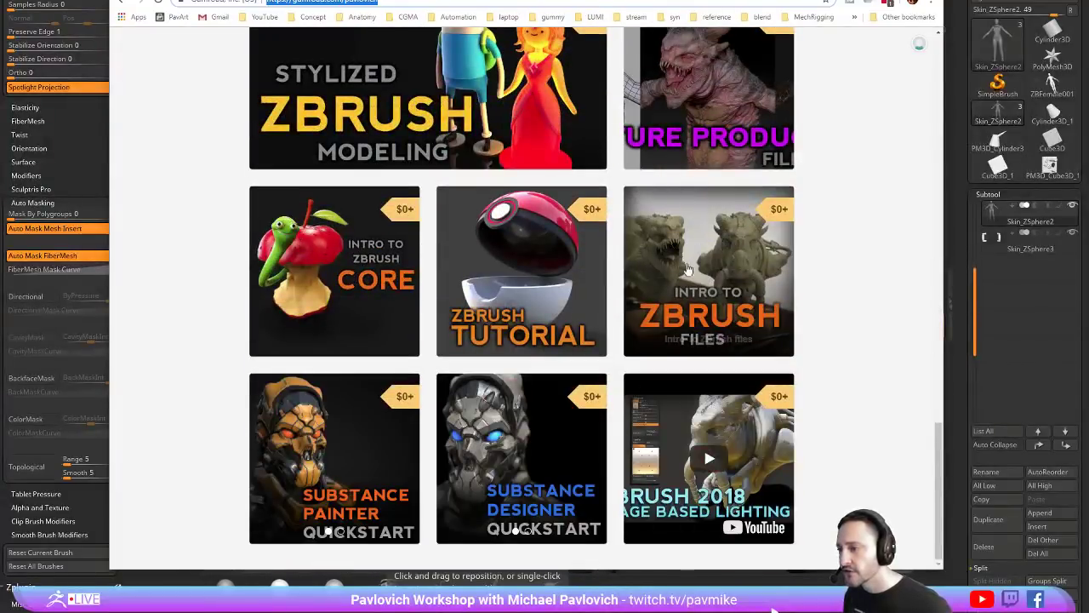
{"action": "left_click", "coordinate": [640, 205]}
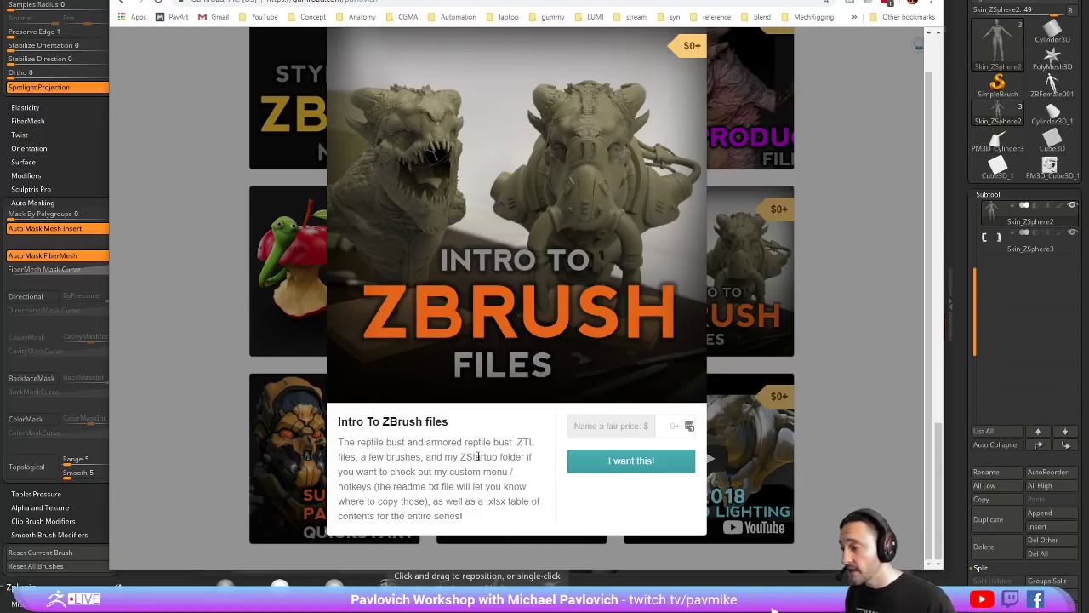
{"action": "key", "text": "alt+Tab"}
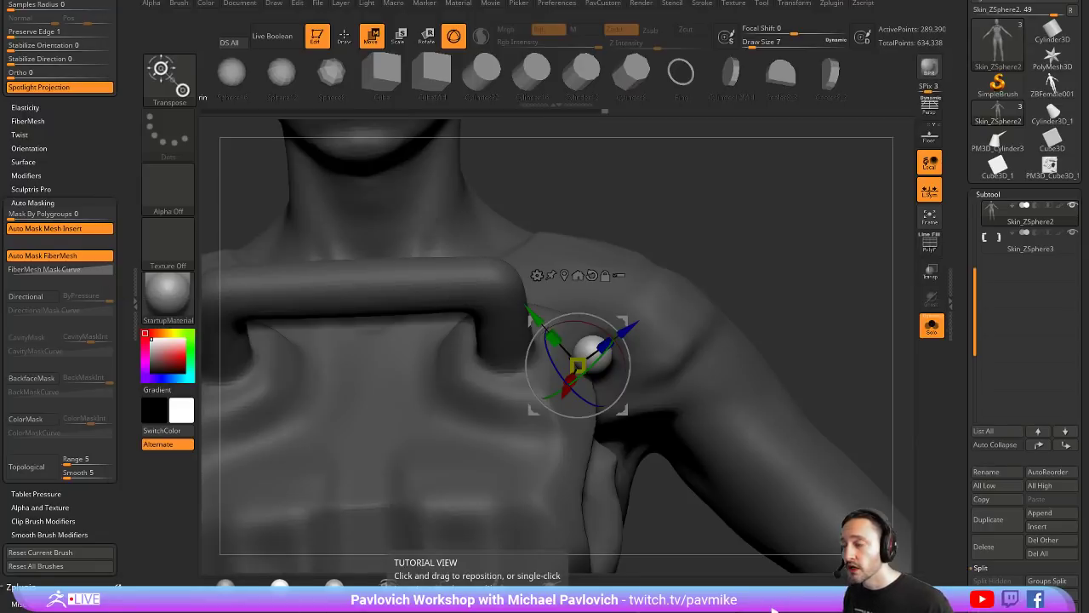
Step: Move the inserted sphere along its Z axis until it sinks into the armor surface, and return to draw mode
{"action": "left_click_drag", "start_coordinate": [695, 218], "coordinate": [746, 165]}
{"action": "key", "text": "3"}
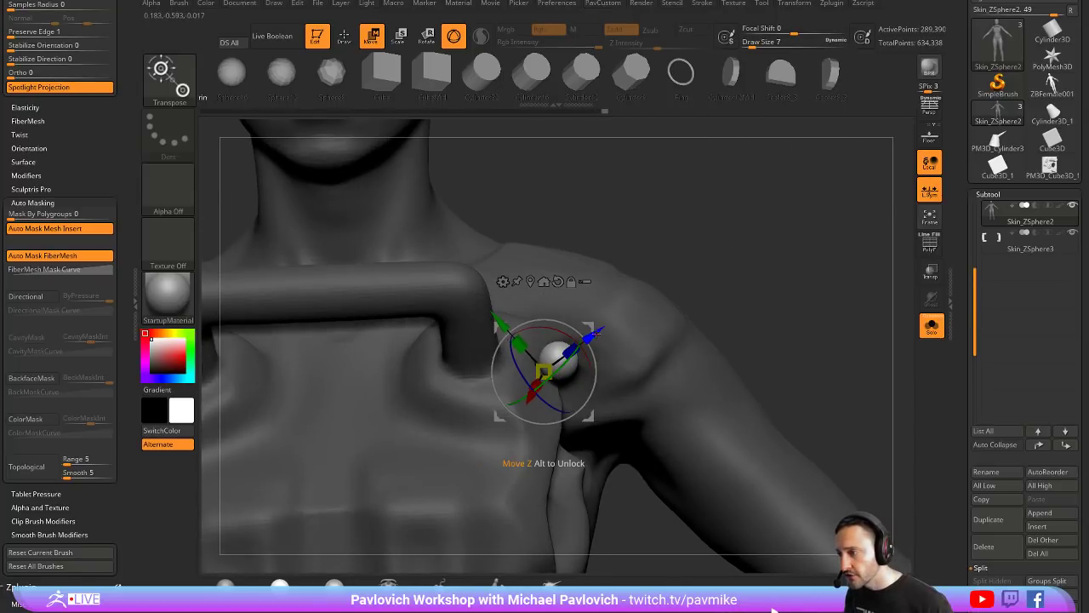
{"action": "left_click_drag", "start_coordinate": [573, 346], "coordinate": [544, 365]}
{"action": "key", "text": "q"}
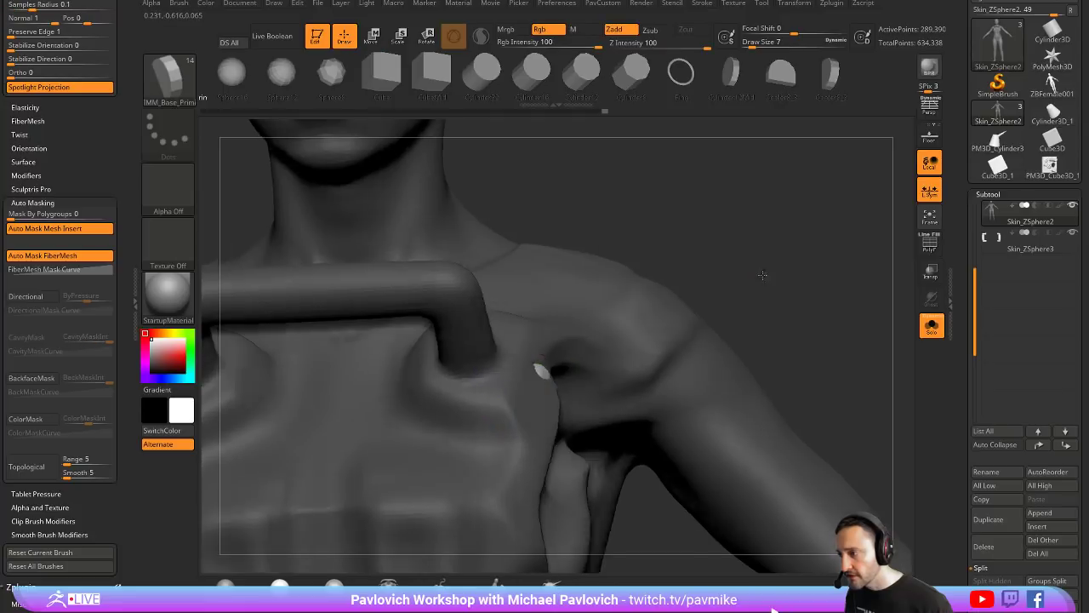
Step: Push the inserted sphere into the hole beside the armhole with the Move brush at draw size 8 and fuse it with a DynaMesh update
{"action": "left_click_drag", "start_coordinate": [758, 272], "coordinate": [578, 334]}
{"action": "key", "text": "s"}
{"action": "mouse_move", "coordinate": [516, 378]}
{"action": "left_mouse_down"}
{"action": "mouse_move", "coordinate": [540, 377]}
{"action": "mouse_move", "coordinate": [522, 377]}
{"action": "left_mouse_up"}
{"action": "key", "text": "1"}
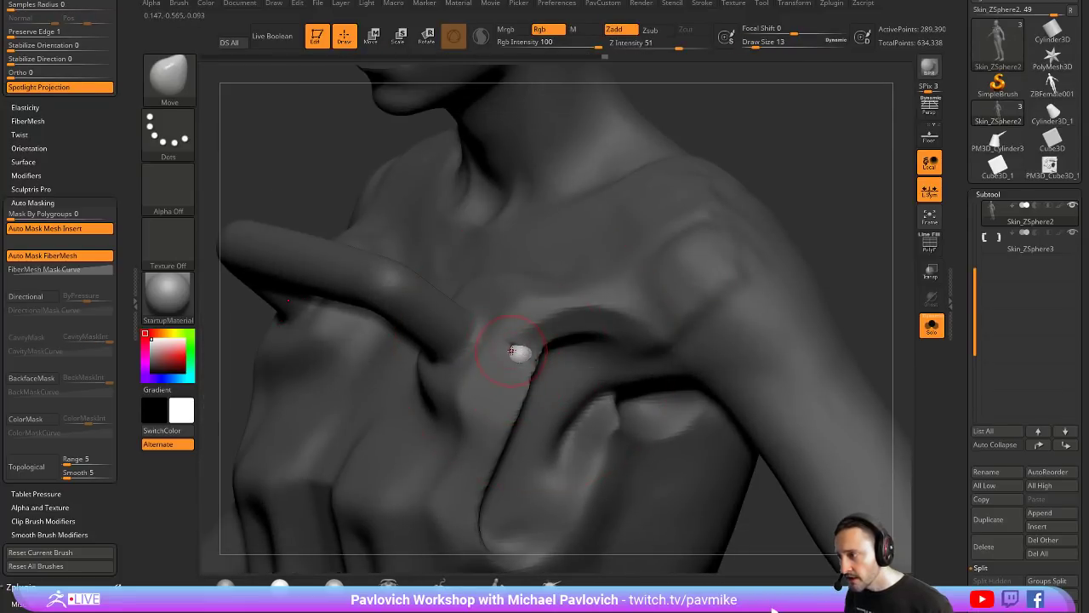
{"action": "left_click_drag", "start_coordinate": [821, 246], "coordinate": [652, 246]}
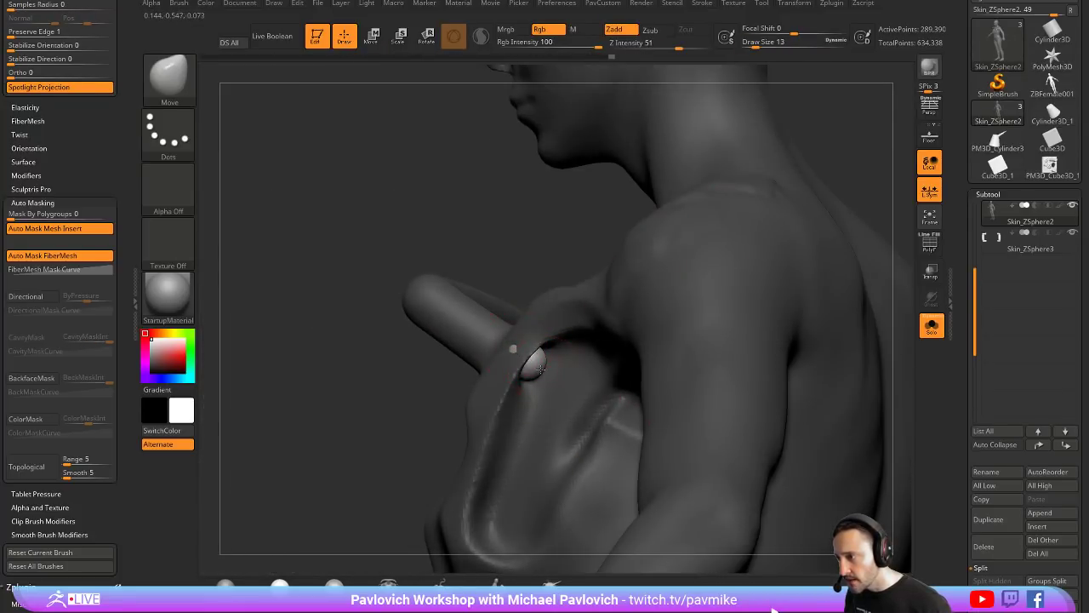
{"action": "mouse_move", "coordinate": [532, 357]}
{"action": "right_mouse_down"}
{"action": "mouse_move", "coordinate": [533, 281]}
{"action": "mouse_move", "coordinate": [547, 360]}
{"action": "right_mouse_up"}
{"action": "key", "text": "s"}
{"action": "left_click_drag", "start_coordinate": [547, 360], "coordinate": [535, 360]}
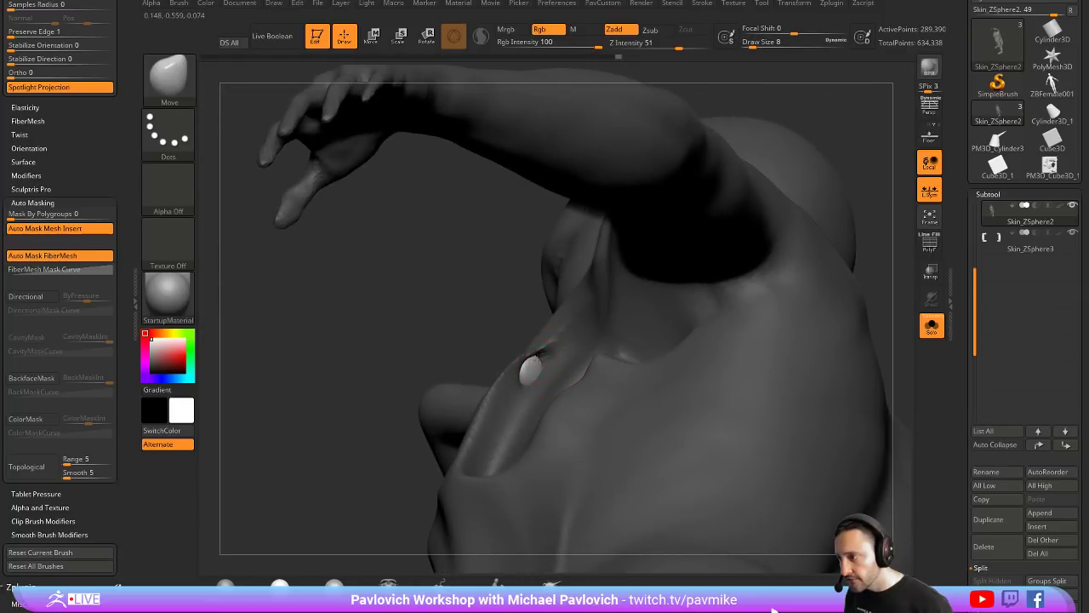
{"action": "left_click_drag", "start_coordinate": [481, 326], "coordinate": [509, 355]}
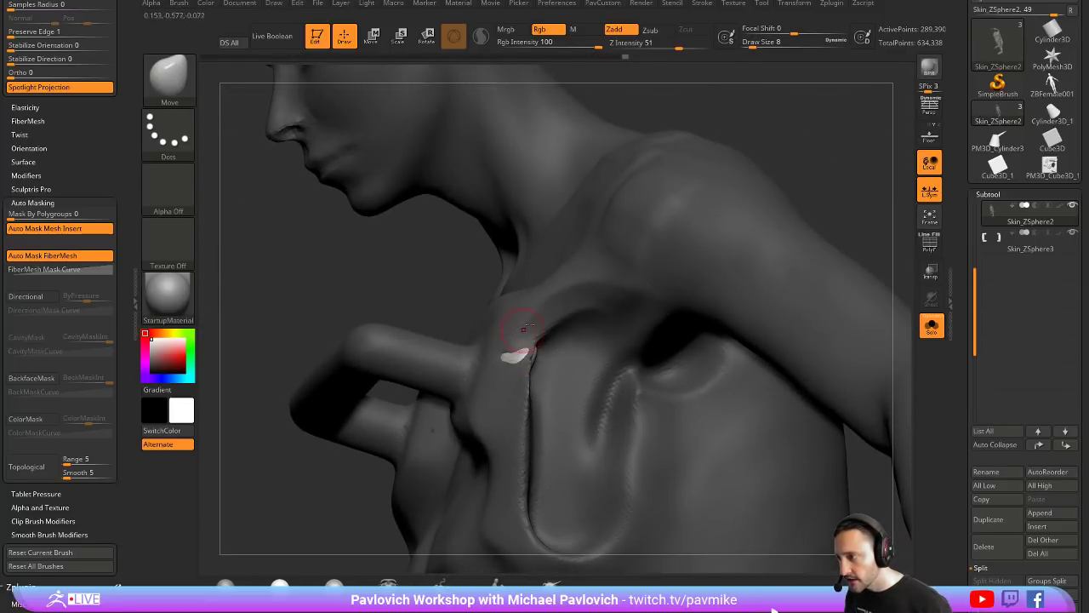
{"action": "left_click_drag", "start_coordinate": [829, 155], "coordinate": [856, 208], "text": "ctrl"}
{"action": "mouse_move", "coordinate": [862, 138]}
{"action": "left_mouse_down", "text": "ctrl"}
{"action": "mouse_move", "coordinate": [825, 212]}
{"action": "mouse_move", "coordinate": [773, 133]}
{"action": "mouse_move", "coordinate": [798, 138]}
{"action": "left_mouse_up", "text": "ctrl"}
Step: Polish the fused patch beside the armhole with the hPolish brush at draw size 13 and update the DynaMesh
{"action": "key", "text": "b"}
{"action": "key", "text": "h"}
{"action": "key", "text": "p"}
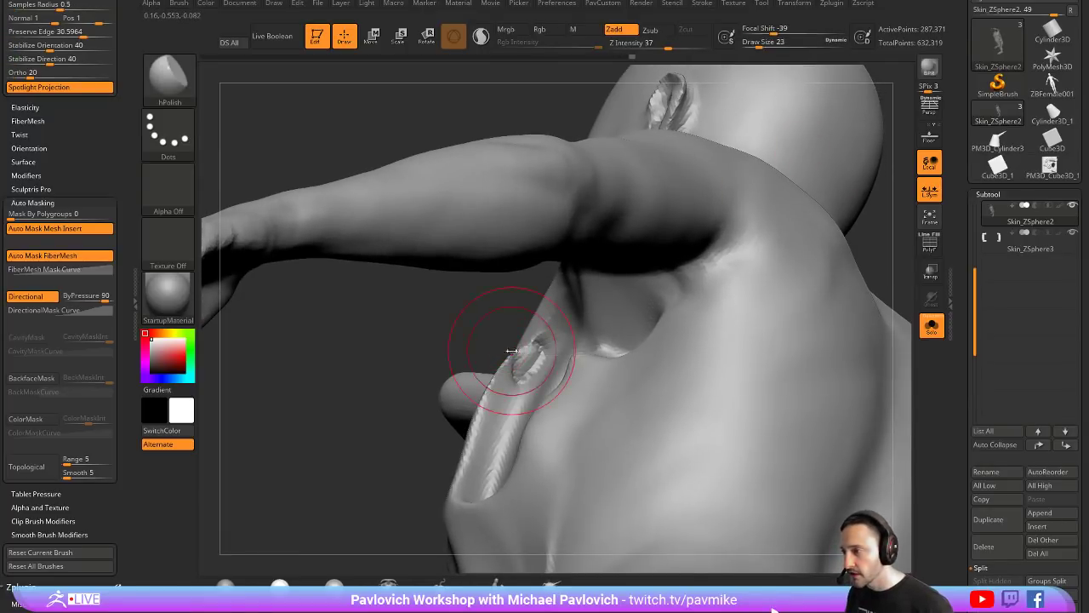
{"action": "key", "text": "bracketleft"}
{"action": "left_click_drag", "start_coordinate": [340, 358], "coordinate": [463, 363]}
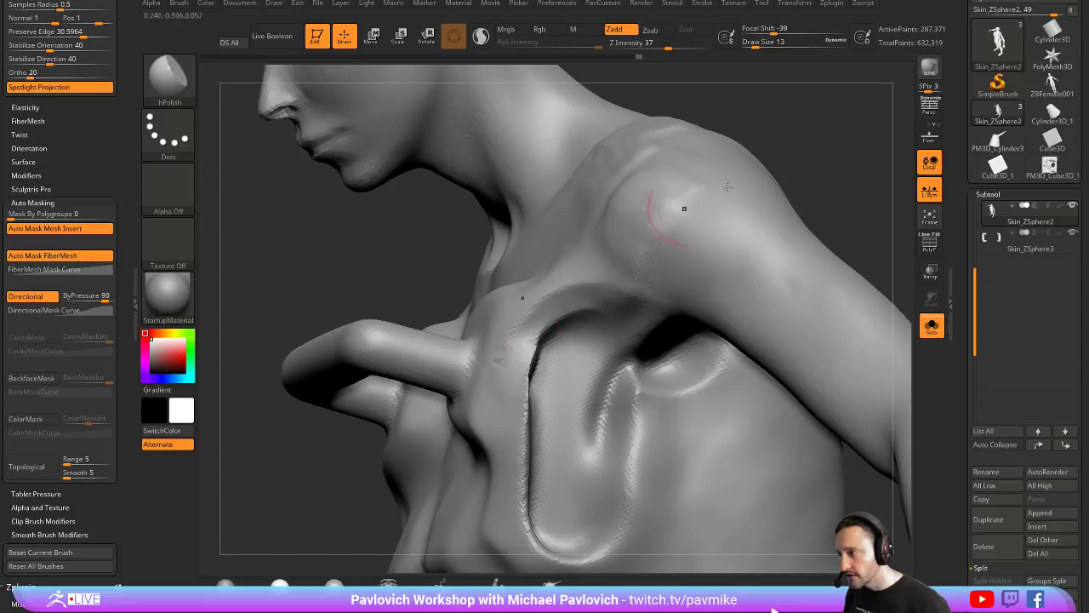
{"action": "left_click_drag", "start_coordinate": [727, 186], "coordinate": [557, 363]}
{"action": "left_click_drag", "start_coordinate": [366, 208], "coordinate": [688, 165]}
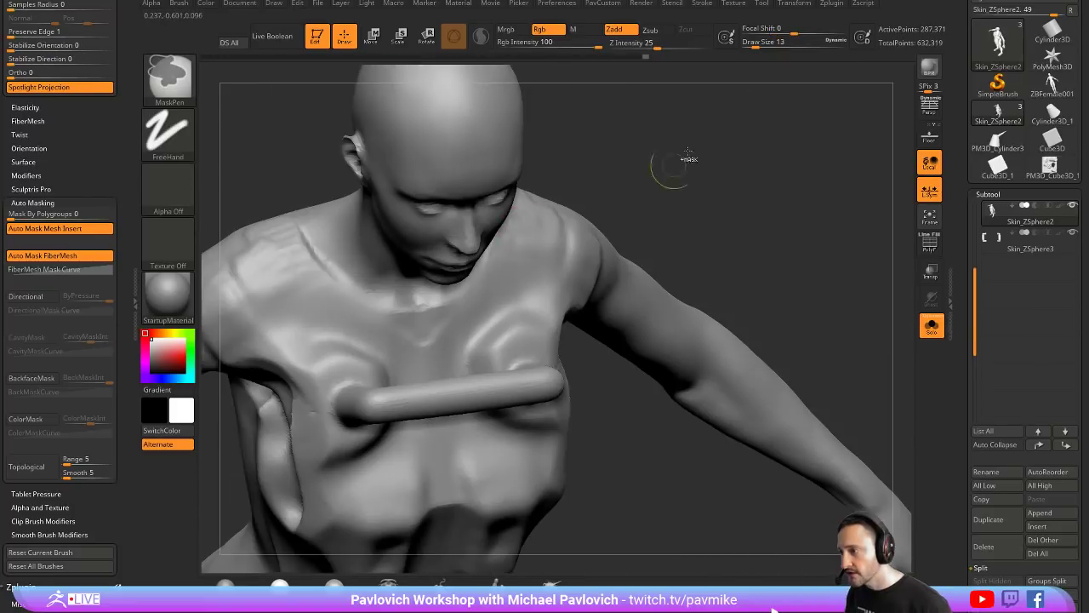
{"action": "left_click_drag", "start_coordinate": [766, 221], "coordinate": [764, 190], "text": "shift"}
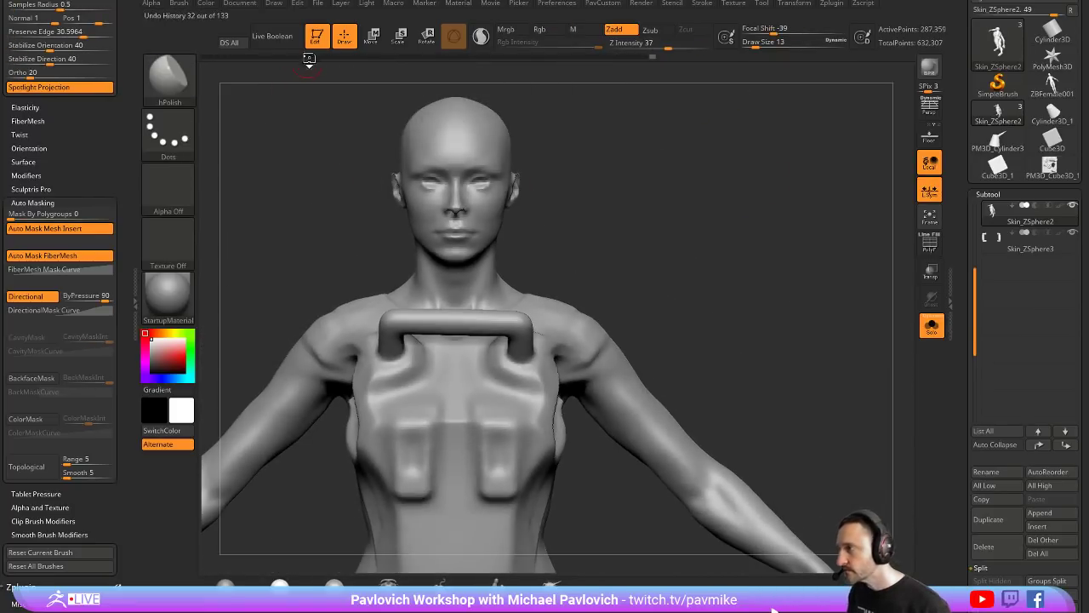
Step: Clear the figure from the canvas and draw a Cube3D primitive in edit mode in its place
{"action": "key", "text": "t"}
{"action": "key", "text": "ctrl+n"}
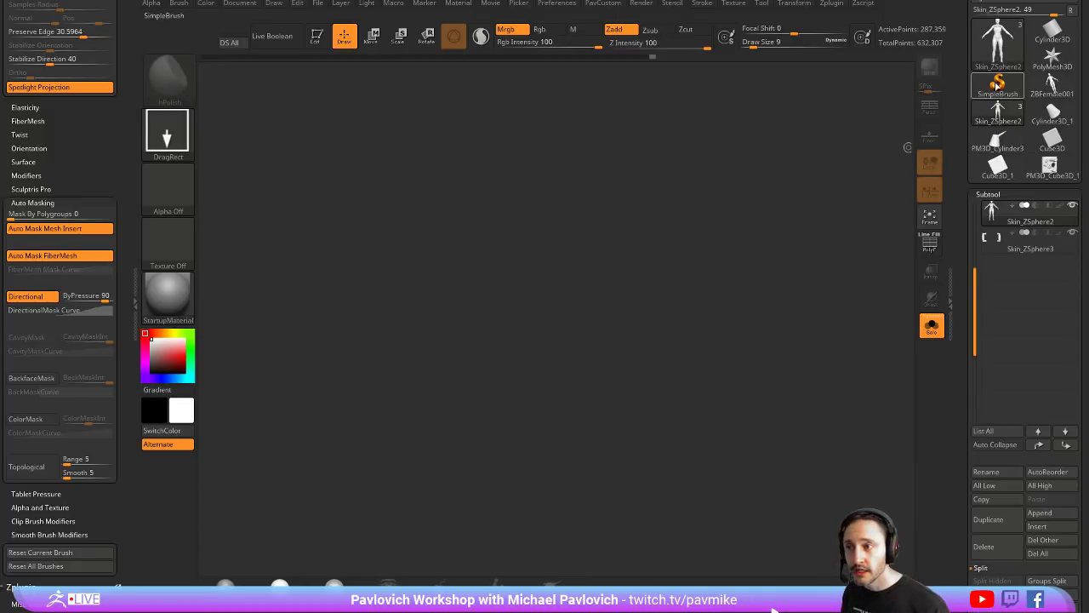
{"action": "left_click", "coordinate": [998, 85]}
{"action": "left_click", "coordinate": [997, 45]}
{"action": "left_click", "coordinate": [549, 123]}
{"action": "left_click_drag", "start_coordinate": [504, 333], "coordinate": [554, 472]}
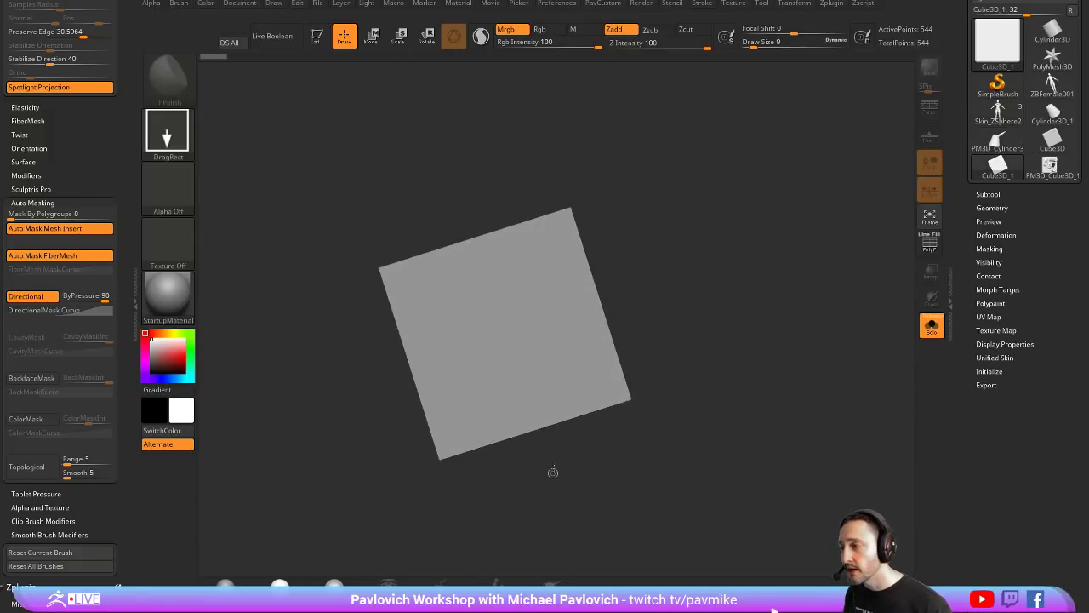
{"action": "key", "text": "t"}
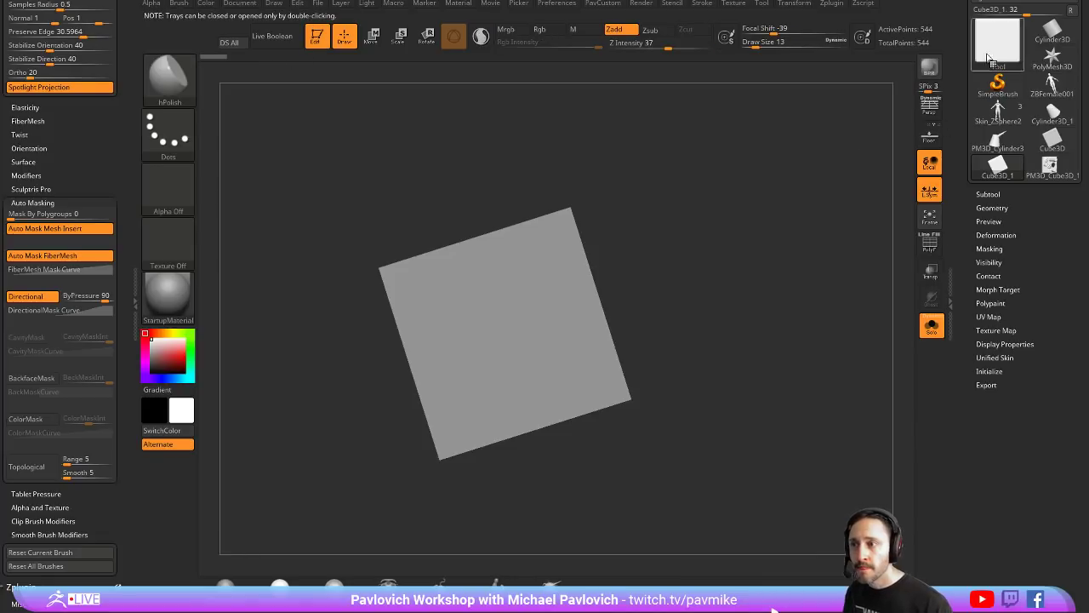
Step: Convert the cube to a PolyMesh3D and scale it along its Z axis into a thin plate
{"action": "left_click_drag", "start_coordinate": [964, 37], "coordinate": [973, 194]}
{"action": "left_click", "coordinate": [1040, 62]}
{"action": "left_click_drag", "start_coordinate": [883, 111], "coordinate": [764, 205]}
{"action": "key", "text": "w"}
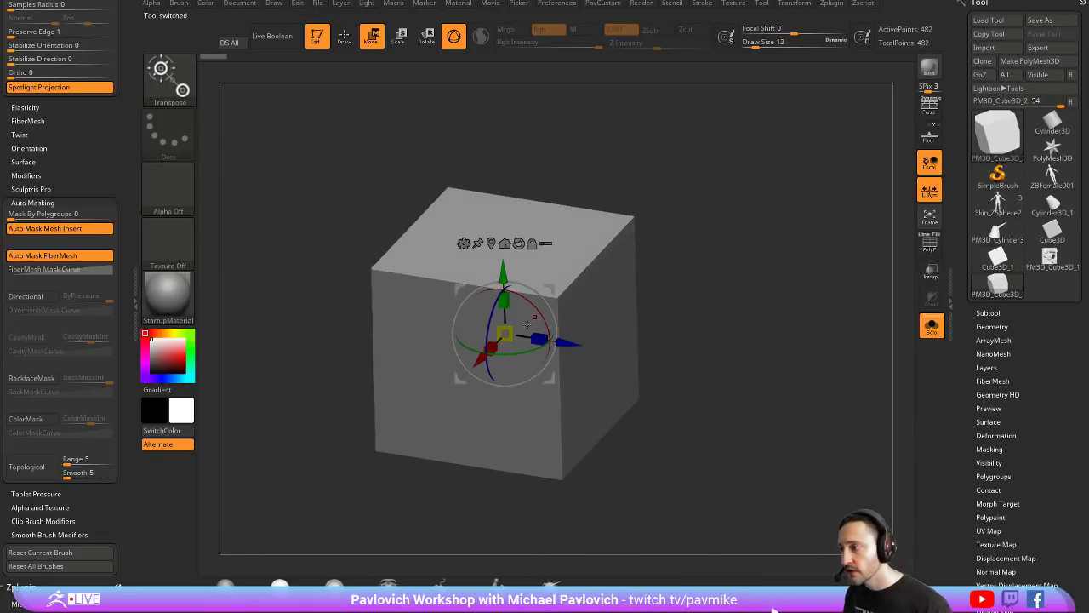
{"action": "left_click_drag", "start_coordinate": [538, 337], "coordinate": [396, 288]}
{"action": "left_click_drag", "start_coordinate": [538, 338], "coordinate": [504, 330]}
Step: DynaMesh the thin plate at resolution 128 and show its wireframe from the front
{"action": "key", "text": "q"}
{"action": "key", "text": "2"}
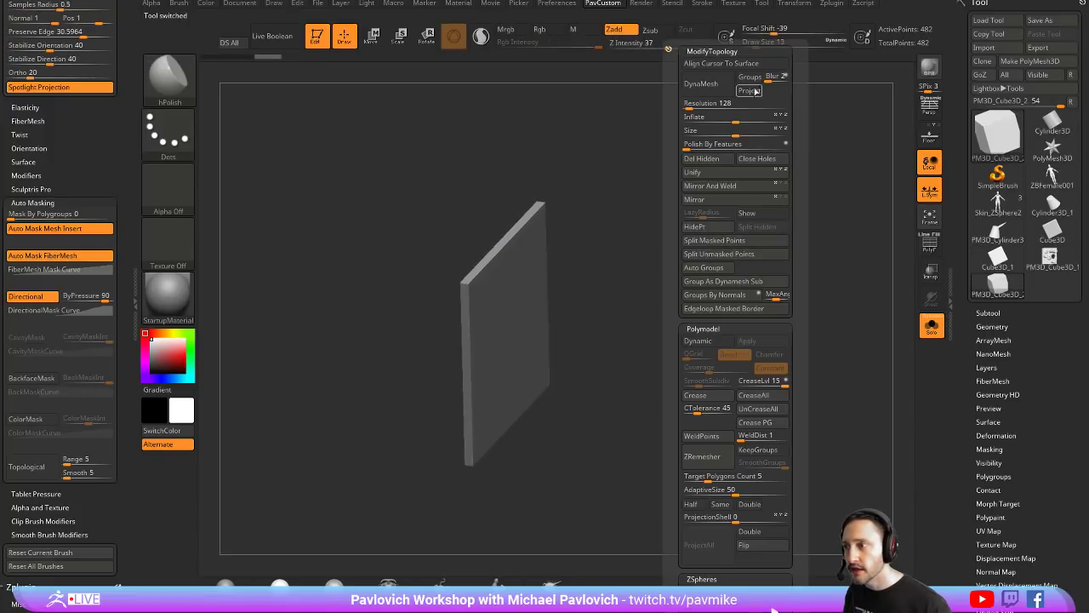
{"action": "left_click", "coordinate": [726, 84]}
{"action": "key", "text": "shift+f"}
{"action": "left_click_drag", "start_coordinate": [882, 244], "coordinate": [708, 278]}
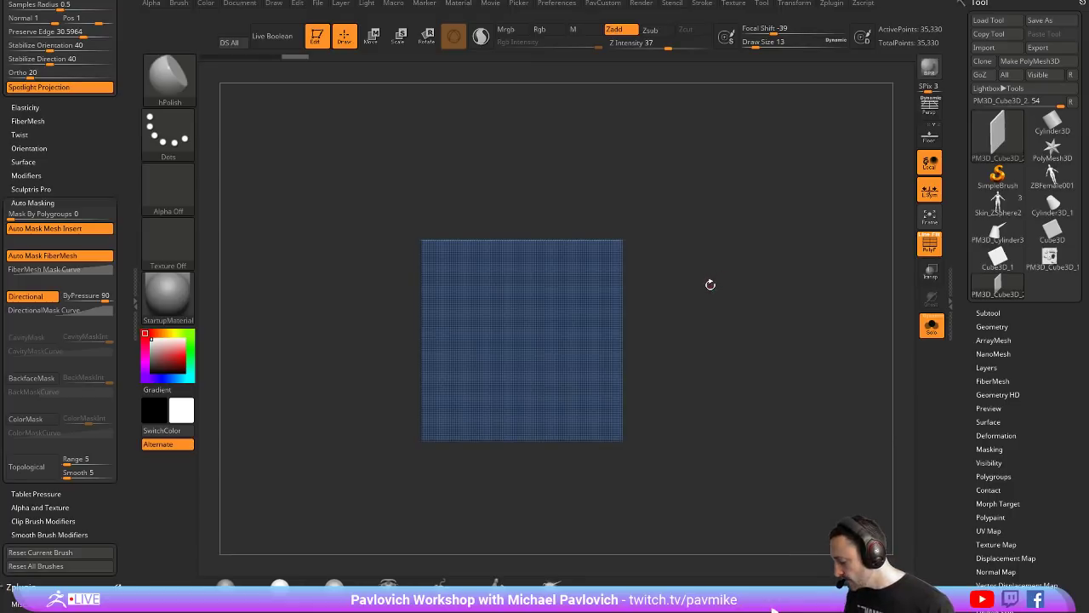
Step: Build up a round bump at the plate's center with the Clay brush at draw size 257, with the wireframe hidden
{"action": "key", "text": "b"}
{"action": "key", "text": "c"}
{"action": "key", "text": "l"}
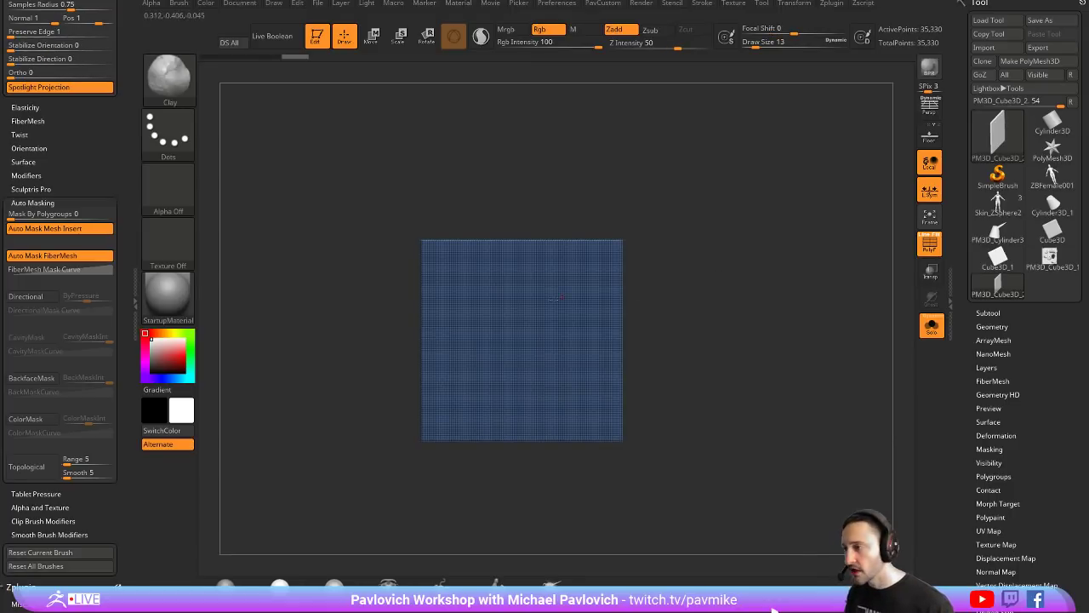
{"action": "key", "text": "s"}
{"action": "mouse_move", "coordinate": [500, 324]}
{"action": "left_mouse_down"}
{"action": "mouse_move", "coordinate": [554, 323]}
{"action": "mouse_move", "coordinate": [520, 330]}
{"action": "left_mouse_up"}
{"action": "key", "text": "s"}
{"action": "left_click", "coordinate": [930, 245]}
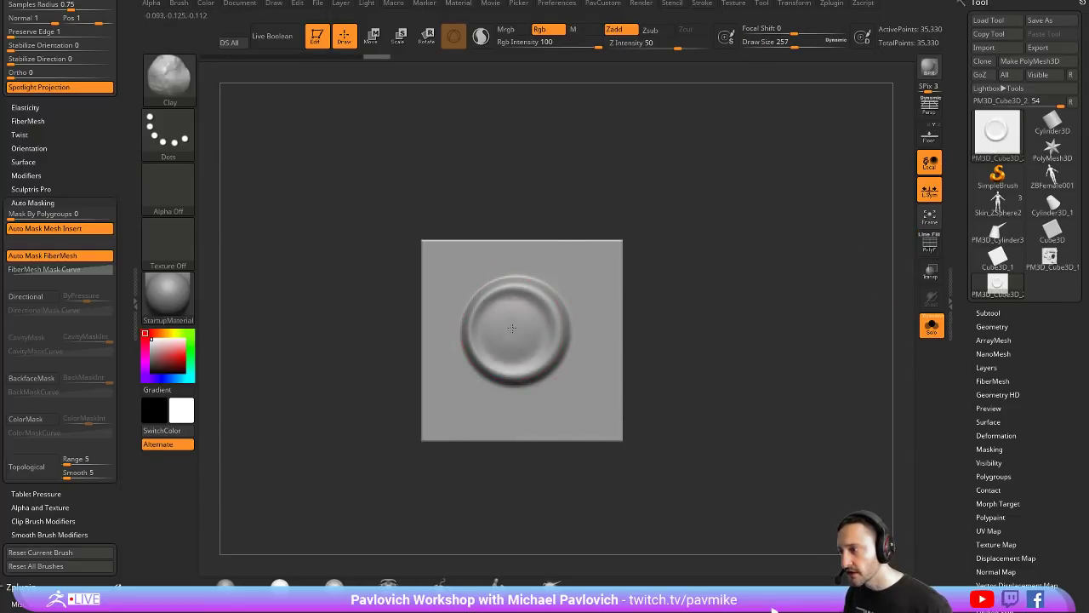
{"action": "left_click_drag", "start_coordinate": [513, 328], "coordinate": [525, 316]}
Step: Run two successive DynaMesh updates on the plate with the round bump, checking it from an angle
{"action": "left_click_drag", "start_coordinate": [727, 285], "coordinate": [829, 391], "text": "ctrl"}
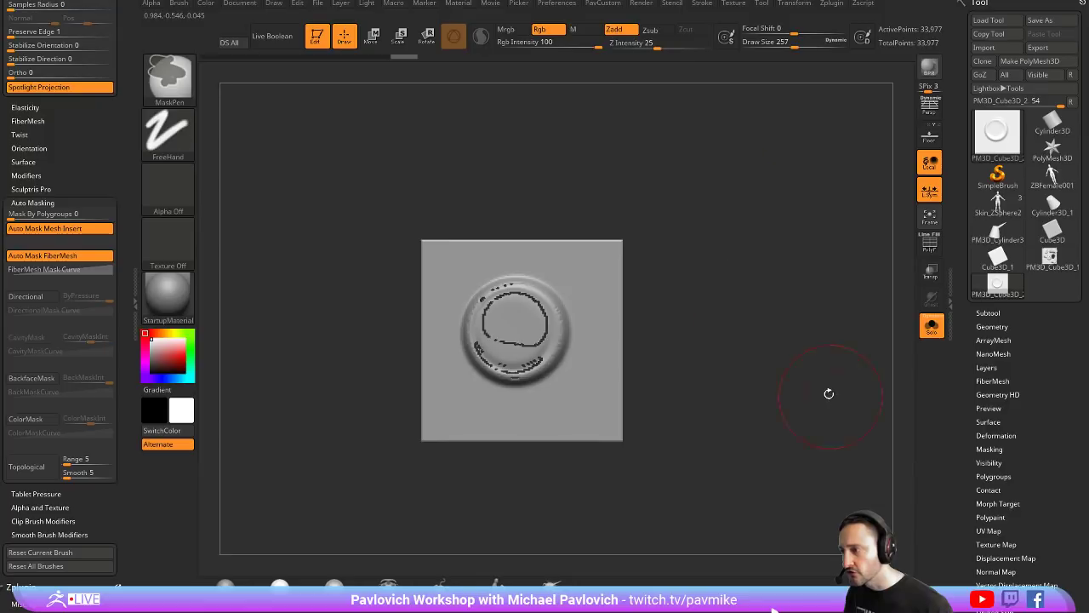
{"action": "mouse_move", "coordinate": [726, 301]}
{"action": "left_mouse_down"}
{"action": "mouse_move", "coordinate": [853, 304]}
{"action": "mouse_move", "coordinate": [692, 301]}
{"action": "left_mouse_up"}
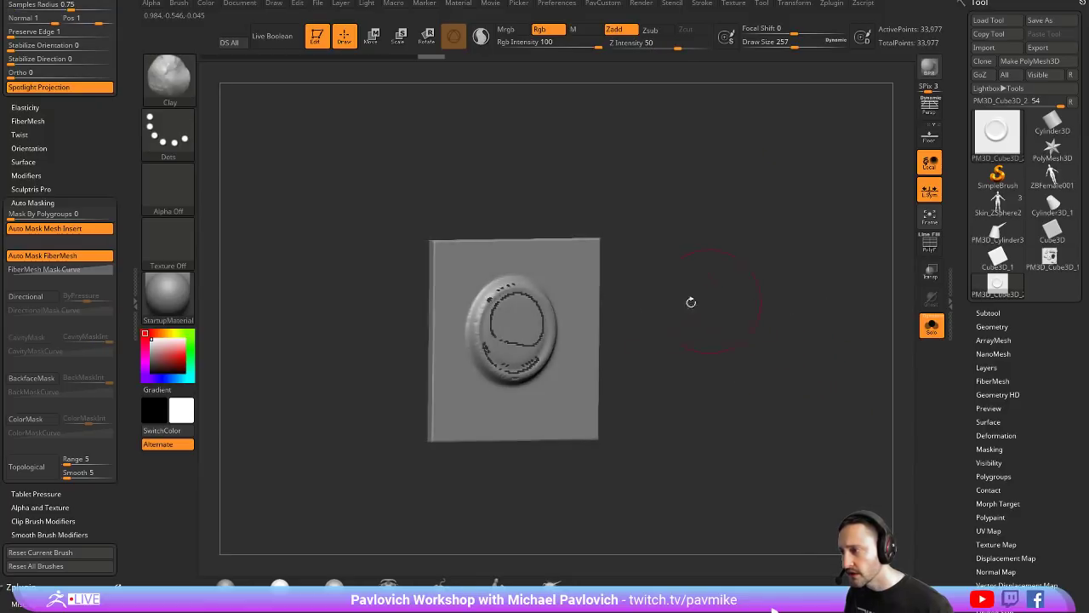
{"action": "left_click_drag", "start_coordinate": [733, 266], "coordinate": [681, 262]}
{"action": "left_click_drag", "start_coordinate": [734, 229], "coordinate": [773, 366], "text": "ctrl"}
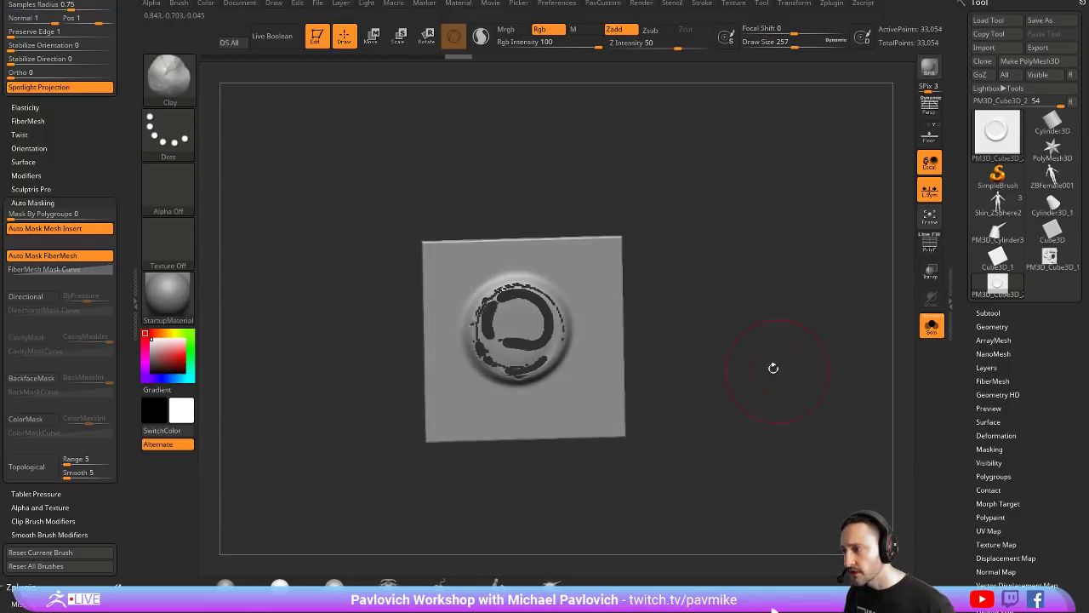
Step: Insert a Cylinder12 from the IMM primitives brush over the bump with holes on the plate
{"action": "mouse_move", "coordinate": [730, 322]}
{"action": "left_mouse_down"}
{"action": "mouse_move", "coordinate": [747, 292]}
{"action": "mouse_move", "coordinate": [813, 309]}
{"action": "mouse_move", "coordinate": [460, 328]}
{"action": "mouse_move", "coordinate": [693, 301]}
{"action": "mouse_move", "coordinate": [698, 265]}
{"action": "left_mouse_up"}
{"action": "key", "text": "b"}
{"action": "key", "text": "i"}
{"action": "key", "text": "p"}
{"action": "key", "text": "m"}
{"action": "key", "text": "Escape"}
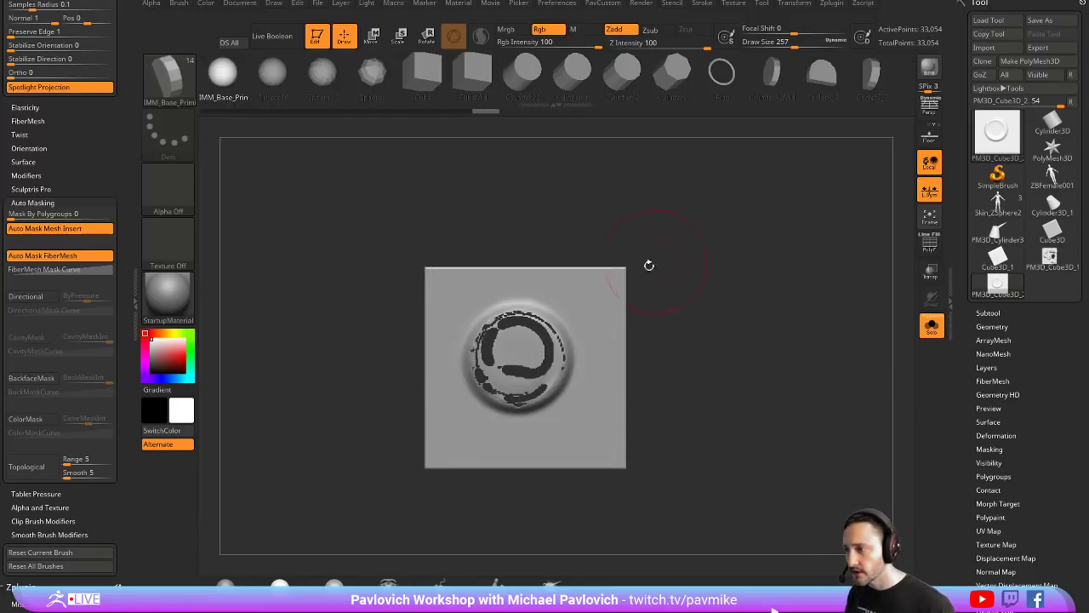
{"action": "key", "text": "m"}
{"action": "left_click", "coordinate": [647, 316]}
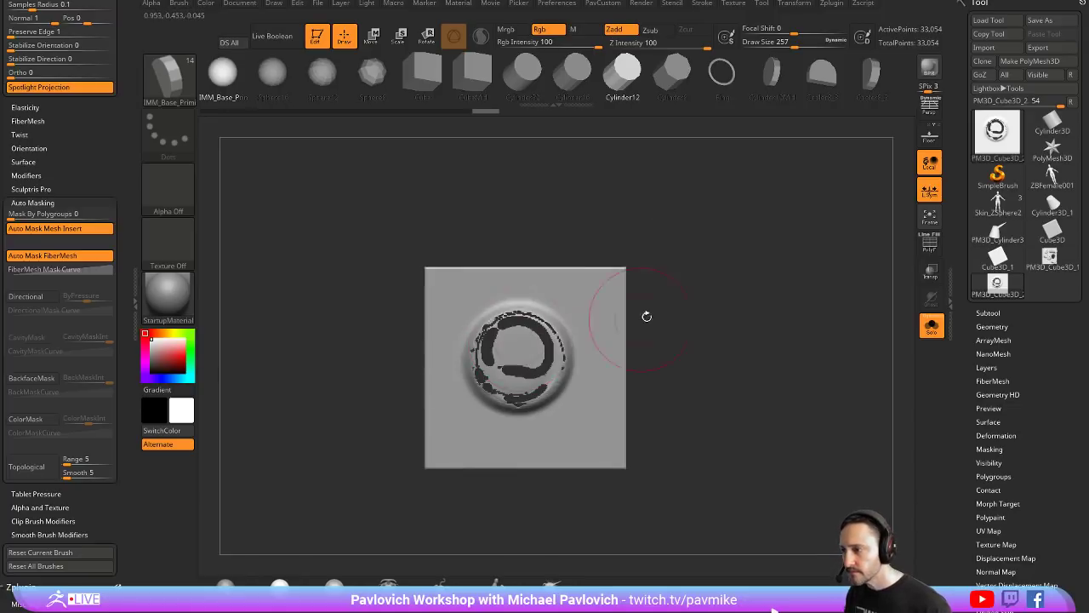
{"action": "left_click_drag", "start_coordinate": [516, 355], "coordinate": [555, 349]}
{"action": "left_click_drag", "start_coordinate": [658, 313], "coordinate": [713, 318]}
Step: Move the cylinder along its Z axis, enlarge it to cover the holes, and fuse it to the plate with DynaMesh
{"action": "key", "text": "w"}
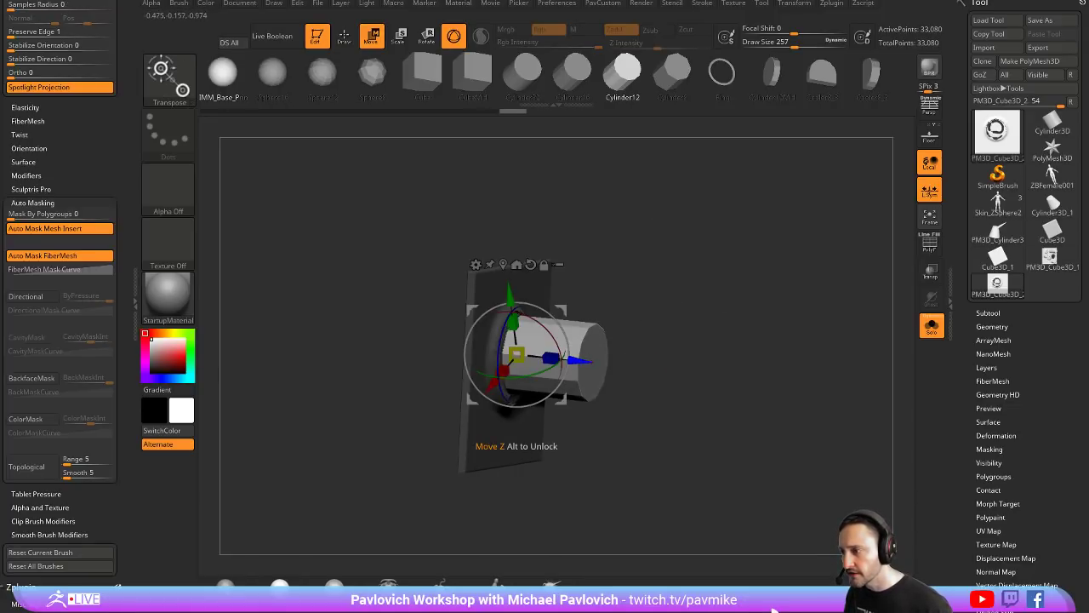
{"action": "left_click_drag", "start_coordinate": [555, 358], "coordinate": [586, 360]}
{"action": "left_click_drag", "start_coordinate": [517, 355], "coordinate": [545, 357]}
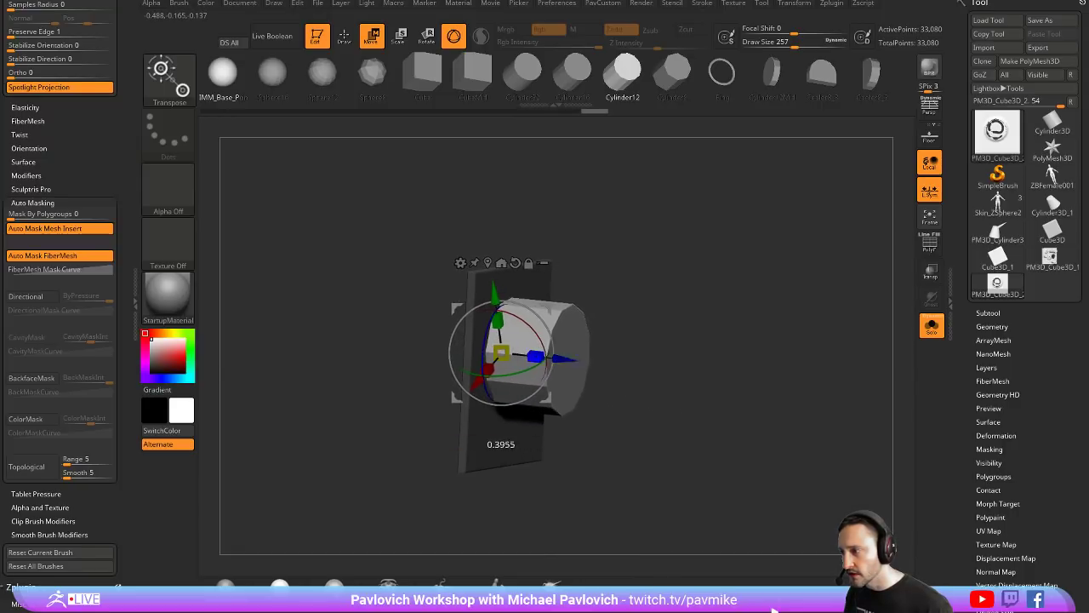
{"action": "left_click_drag", "start_coordinate": [656, 316], "coordinate": [606, 315]}
{"action": "left_click_drag", "start_coordinate": [681, 289], "coordinate": [737, 355], "text": "ctrl"}
{"action": "key", "text": "q"}
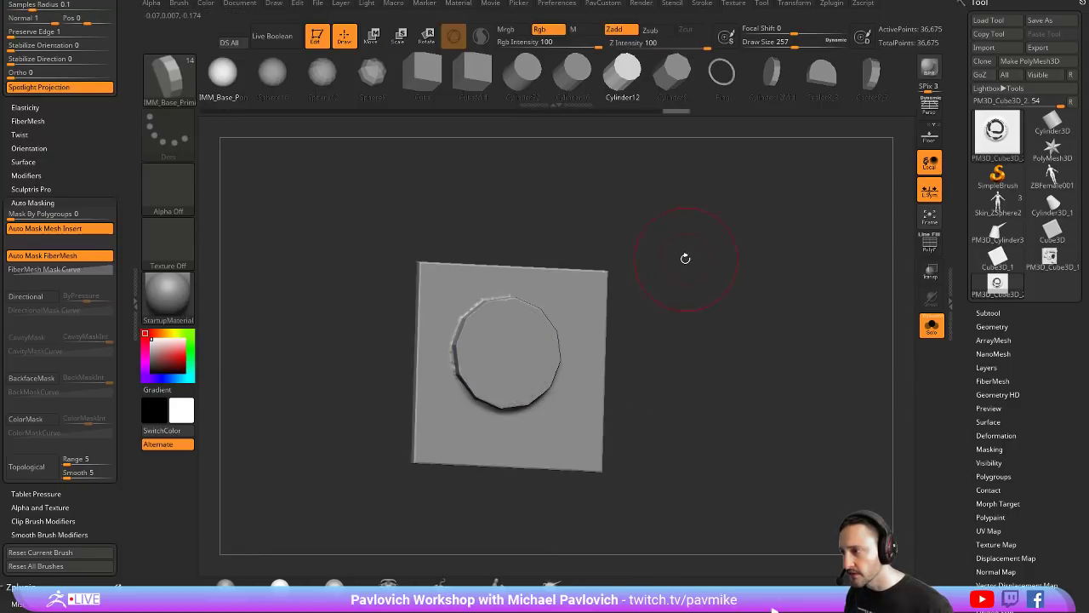
Step: Undo the cylinder, the DynaMesh updates and the Clay bump back to the flat plate
{"action": "mouse_move", "coordinate": [686, 258]}
{"action": "left_mouse_down"}
{"action": "mouse_move", "coordinate": [793, 300]}
{"action": "mouse_move", "coordinate": [672, 281]}
{"action": "mouse_move", "coordinate": [707, 233]}
{"action": "left_mouse_up"}
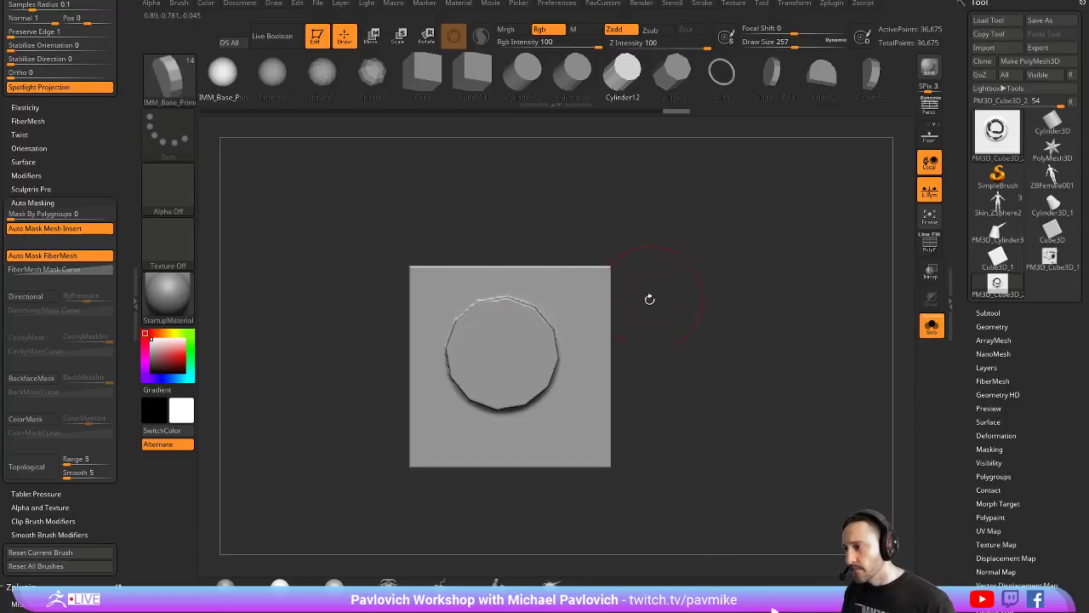
{"action": "key", "text": "ctrl+z"}
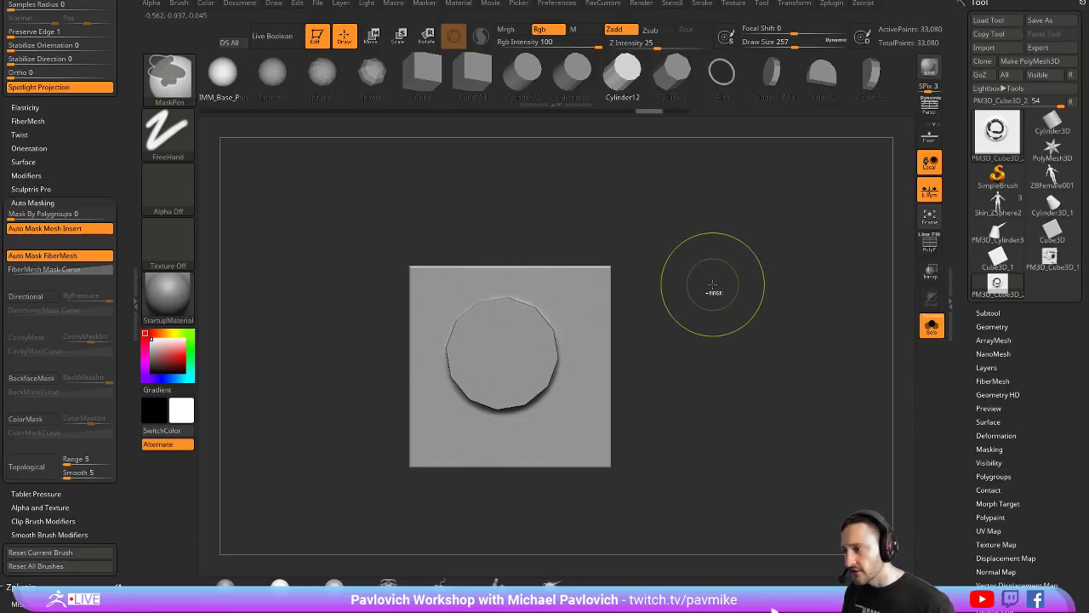
{"action": "key", "text": "ctrl+z"}
{"action": "key", "text": "ctrl+z"}
{"action": "key", "text": "ctrl+z"}
{"action": "key", "text": "ctrl+z"}
{"action": "key", "text": "ctrl+z"}
{"action": "key", "text": "ctrl+z"}
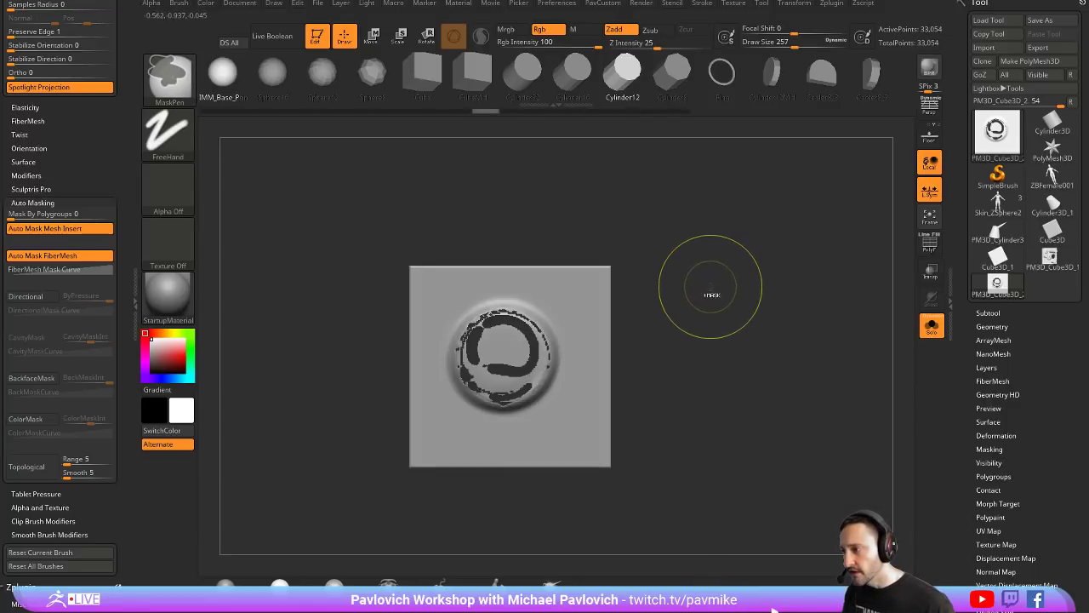
{"action": "key", "text": "ctrl+z"}
{"action": "key", "text": "ctrl+z"}
{"action": "key", "text": "ctrl+z"}
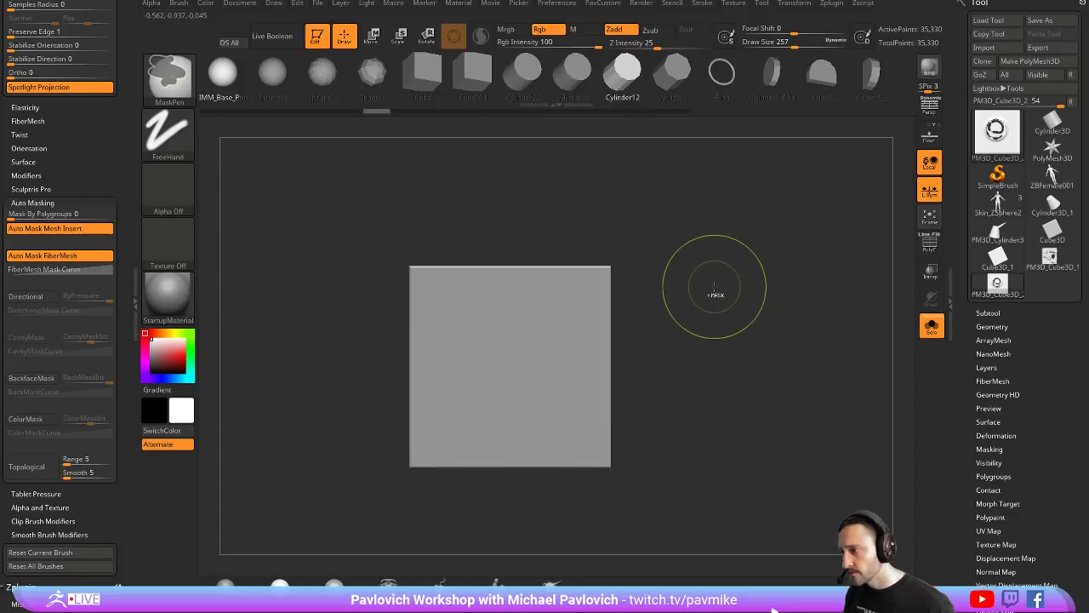
Step: Try a Clay stroke at draw size 386 in the plate's center, inspect the plate from an angle, and undo it
{"action": "key", "text": "b"}
{"action": "key", "text": "c"}
{"action": "key", "text": "l"}
{"action": "key", "text": "bracketright"}
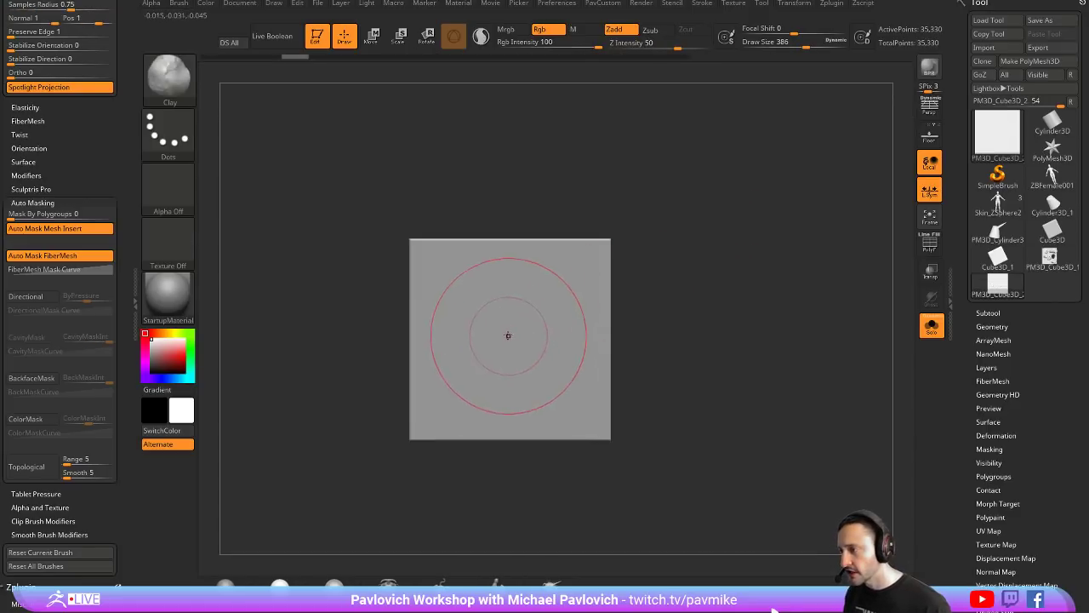
{"action": "left_click_drag", "start_coordinate": [508, 335], "coordinate": [503, 338]}
{"action": "left_click_drag", "start_coordinate": [647, 287], "coordinate": [595, 335]}
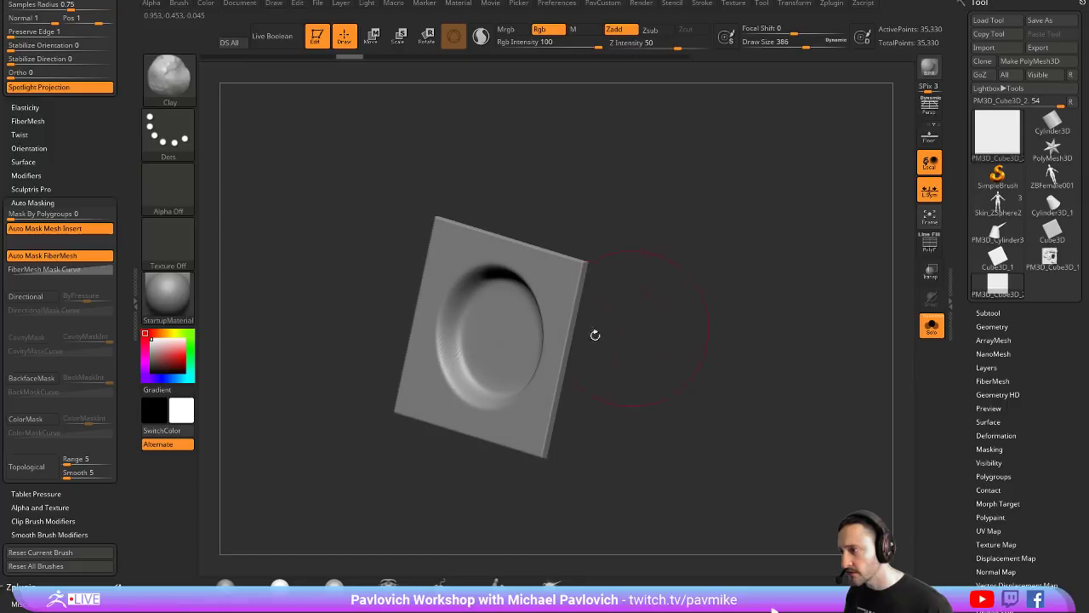
{"action": "mouse_move", "coordinate": [743, 350]}
{"action": "left_mouse_down"}
{"action": "mouse_move", "coordinate": [783, 416]}
{"action": "mouse_move", "coordinate": [797, 360]}
{"action": "mouse_move", "coordinate": [771, 332]}
{"action": "left_mouse_up"}
{"action": "key", "text": "ctrl+z"}
{"action": "key", "text": "s"}
{"action": "key", "text": "ctrl+z"}
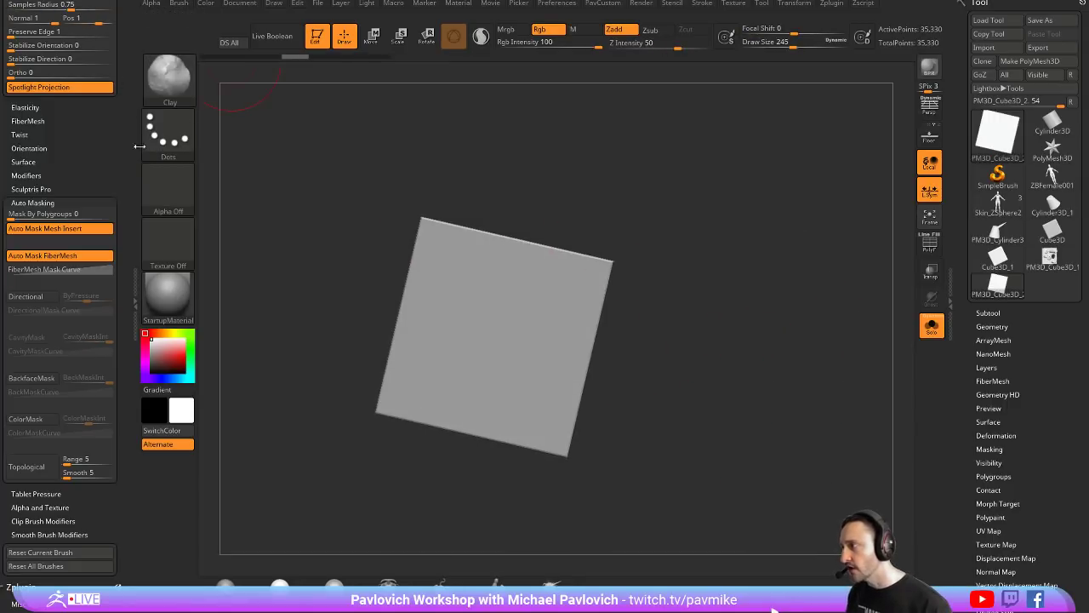
Step: Turn on BackfaceMask for the Clay brush and build up a round bump at the plate's center at draw size 400
{"action": "left_click_drag", "start_coordinate": [122, 331], "coordinate": [110, 288]}
{"action": "left_click", "coordinate": [32, 327]}
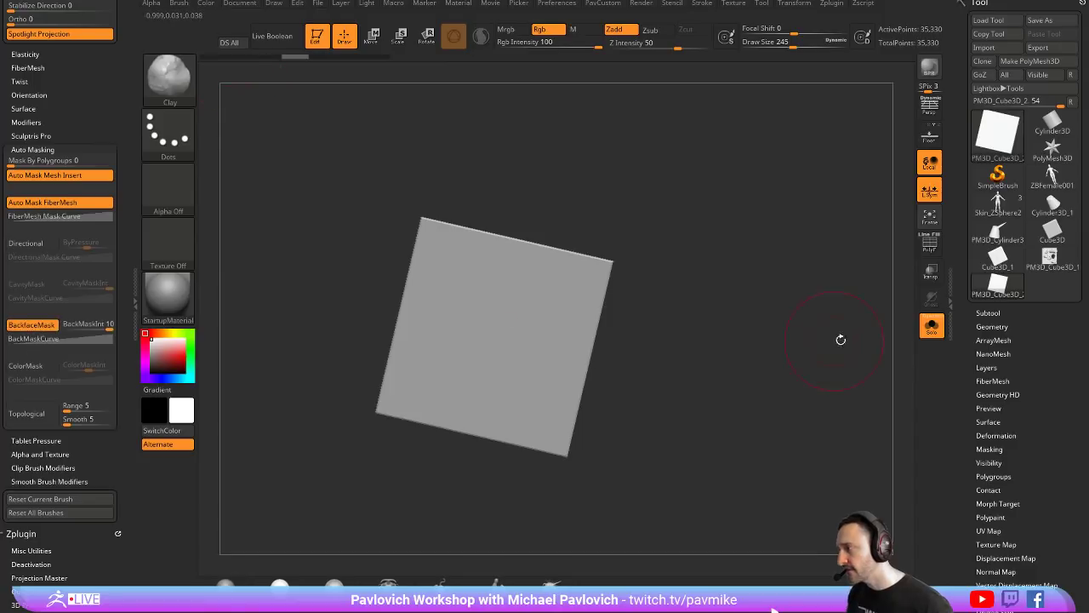
{"action": "left_click_drag", "start_coordinate": [805, 336], "coordinate": [691, 320]}
{"action": "key", "text": "s"}
{"action": "left_click_drag", "start_coordinate": [510, 344], "coordinate": [524, 343]}
{"action": "left_click", "coordinate": [494, 328]}
{"action": "left_click", "coordinate": [494, 329]}
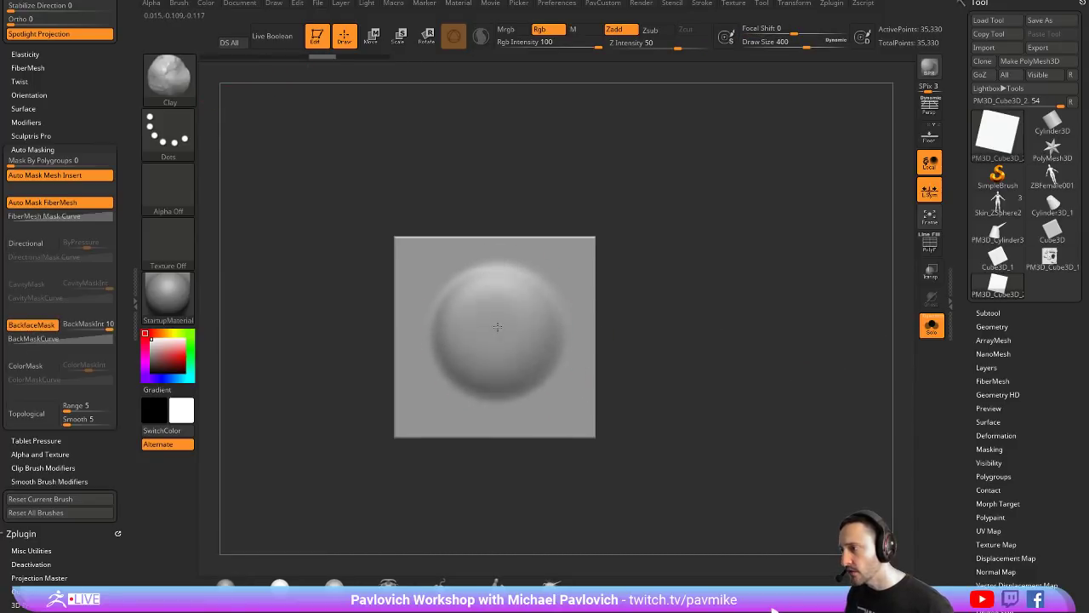
{"action": "left_click", "coordinate": [494, 328]}
{"action": "left_click", "coordinate": [494, 331]}
{"action": "mouse_move", "coordinate": [633, 274]}
{"action": "left_mouse_down"}
{"action": "mouse_move", "coordinate": [749, 303]}
{"action": "mouse_move", "coordinate": [700, 324]}
{"action": "mouse_move", "coordinate": [667, 395]}
{"action": "mouse_move", "coordinate": [659, 335]}
{"action": "mouse_move", "coordinate": [588, 275]}
{"action": "mouse_move", "coordinate": [561, 277]}
{"action": "left_mouse_up"}
Step: View the plate from an angle and turn off BackfaceMask for the Clay brush
{"action": "key", "text": "s"}
{"action": "mouse_move", "coordinate": [586, 238]}
{"action": "left_mouse_down"}
{"action": "mouse_move", "coordinate": [575, 248]}
{"action": "mouse_move", "coordinate": [666, 424]}
{"action": "mouse_move", "coordinate": [668, 254]}
{"action": "left_mouse_up"}
{"action": "key", "text": "ctrl+z"}
{"action": "left_click", "coordinate": [26, 325]}
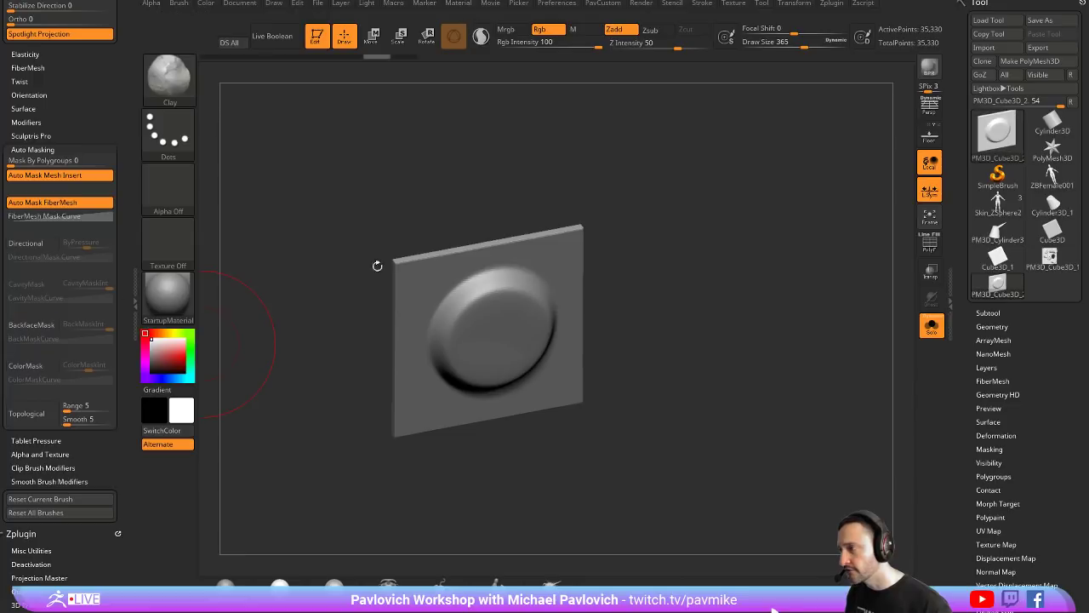
Step: Orbit the plate to inspect the area affected without BackfaceMask, and undo the latest mesh changes back to the bump
{"action": "mouse_move", "coordinate": [579, 239]}
{"action": "left_mouse_down"}
{"action": "mouse_move", "coordinate": [579, 263]}
{"action": "mouse_move", "coordinate": [701, 289]}
{"action": "left_mouse_up"}
{"action": "key", "text": "ctrl+z"}
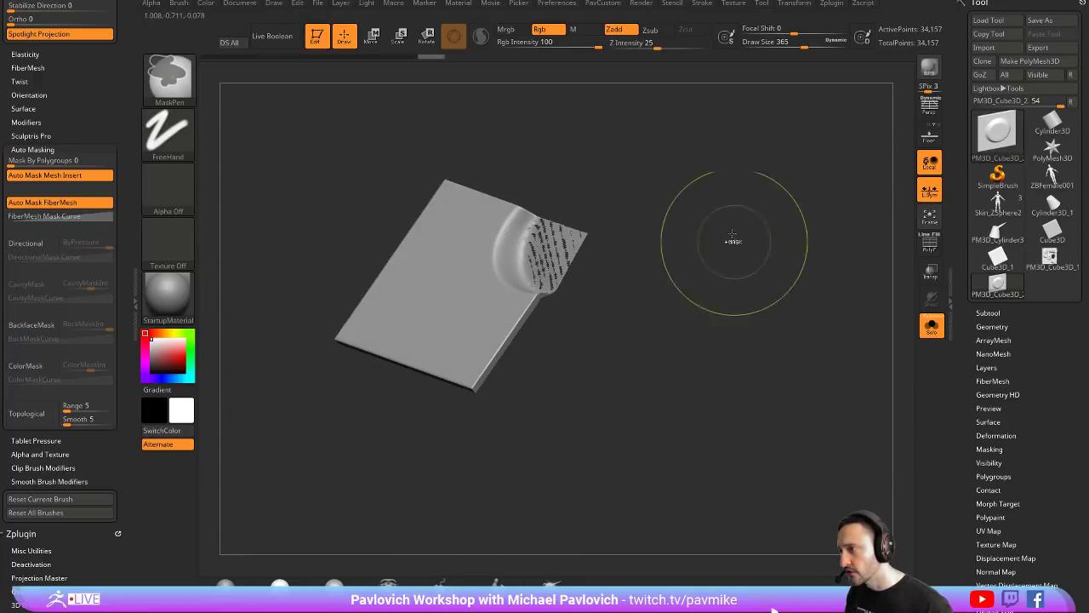
{"action": "left_click_drag", "start_coordinate": [755, 314], "coordinate": [742, 202]}
{"action": "key", "text": "ctrl+z"}
{"action": "key", "text": "ctrl+z"}
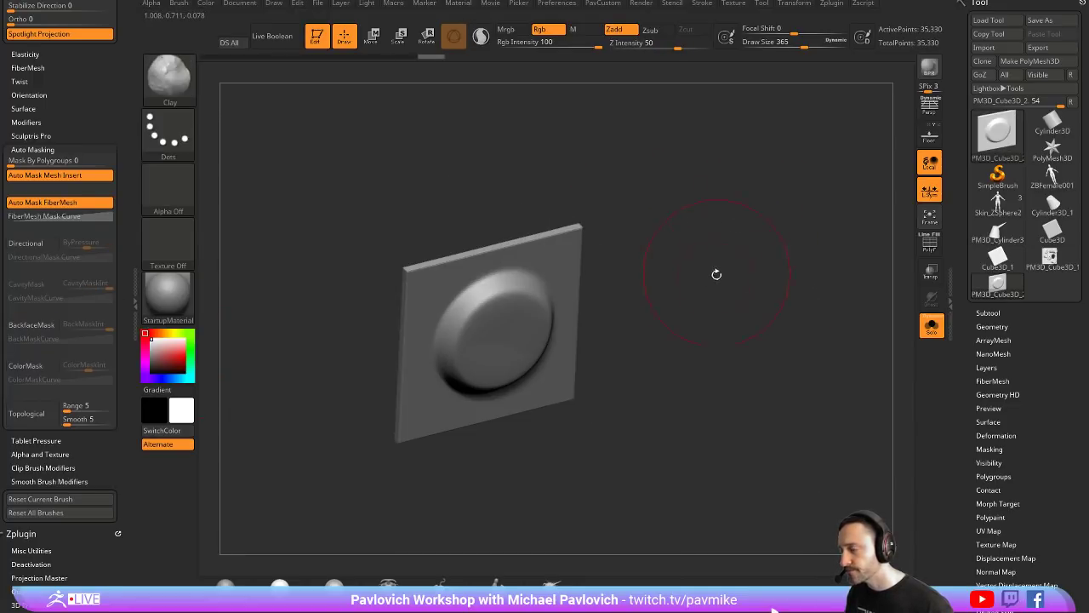
Step: Inspect the remeshed bump from the front and in side profile, and undo back to the flat plate
{"action": "mouse_move", "coordinate": [717, 275]}
{"action": "left_mouse_down", "text": "shift"}
{"action": "mouse_move", "coordinate": [692, 267]}
{"action": "mouse_move", "coordinate": [774, 375]}
{"action": "left_mouse_up", "text": "shift"}
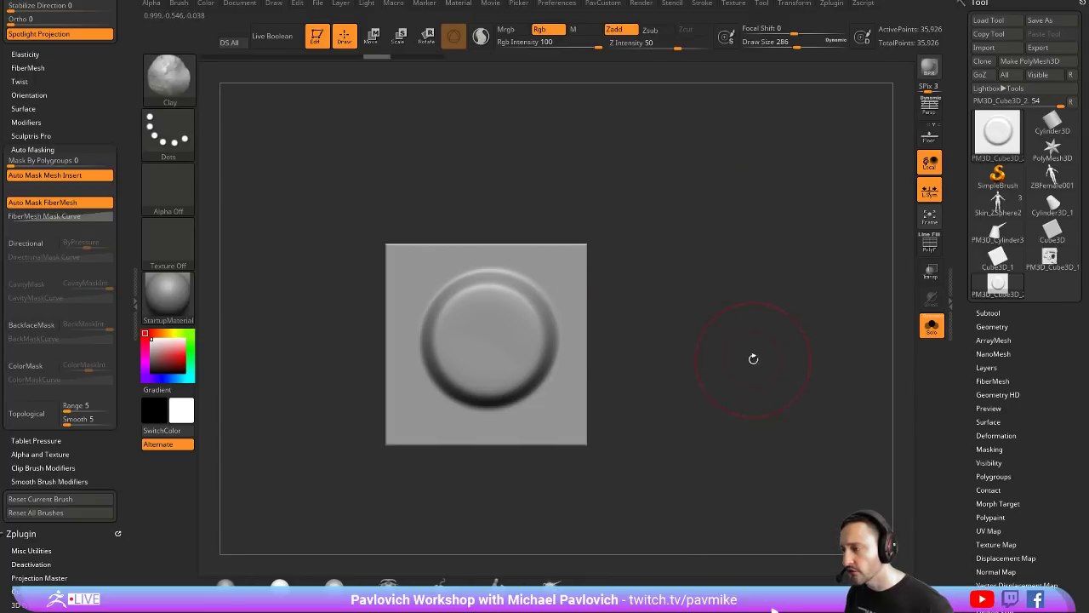
{"action": "left_click_drag", "start_coordinate": [714, 262], "coordinate": [777, 269]}
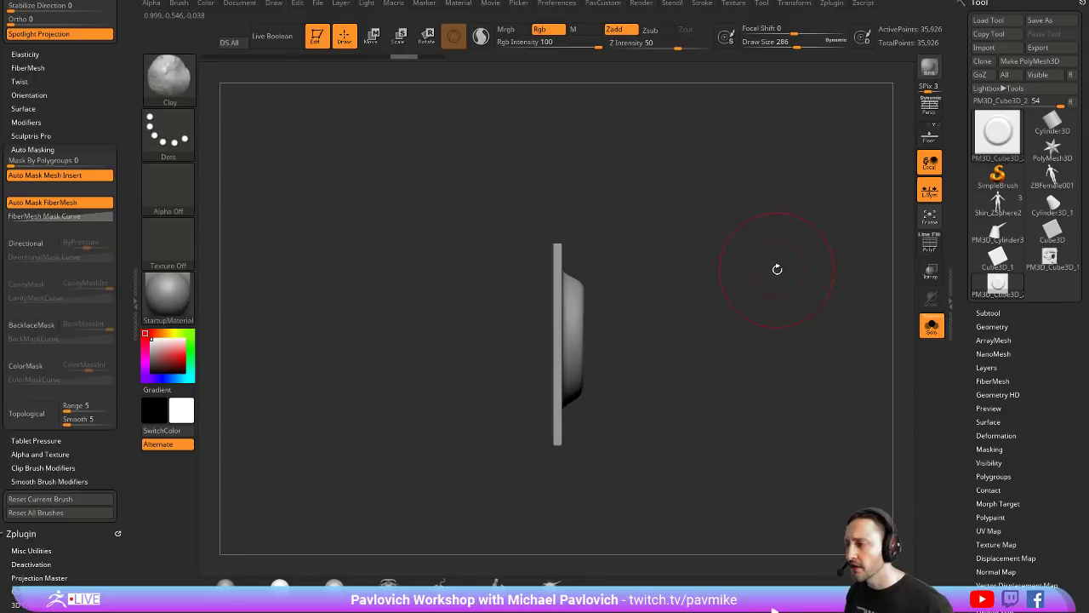
{"action": "left_click_drag", "start_coordinate": [683, 262], "coordinate": [727, 256]}
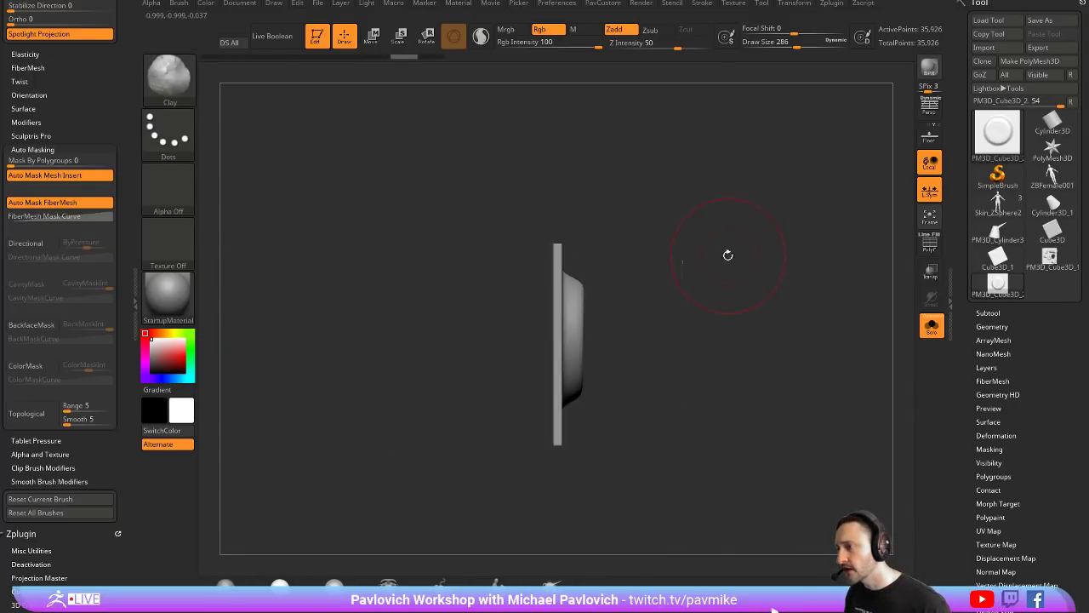
{"action": "key", "text": "ctrl+z"}
{"action": "key", "text": "ctrl+z"}
{"action": "key", "text": "ctrl+z"}
{"action": "key", "text": "ctrl+z"}
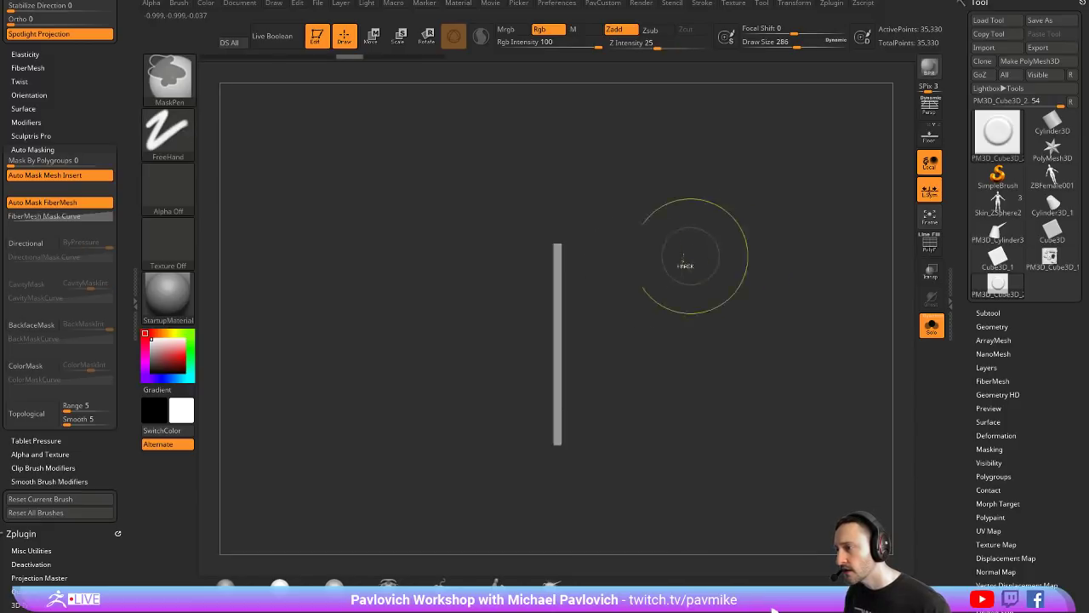
Step: Hide half of the plate's thickness from the side view and face the remaining surface
{"action": "left_click_drag", "start_coordinate": [442, 205], "coordinate": [559, 528], "text": "ctrl+shift"}
{"action": "left_click_drag", "start_coordinate": [558, 528], "coordinate": [558, 528], "text": "ctrl+shift"}
{"action": "left_click_drag", "start_coordinate": [758, 304], "coordinate": [595, 295]}
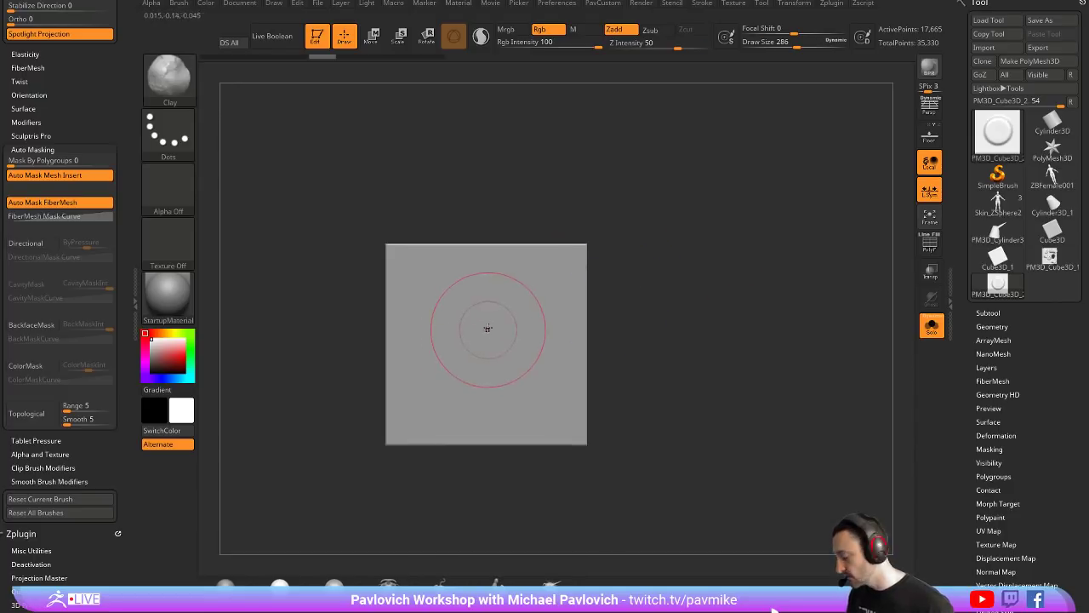
Step: Build up a Clay bump at draw size 365 in the center of the visible half, and unhide the rest of the plate
{"action": "key", "text": "bracketright"}
{"action": "key", "text": "bracketright"}
{"action": "left_click_drag", "start_coordinate": [486, 338], "coordinate": [500, 319]}
{"action": "left_click_drag", "start_coordinate": [648, 282], "coordinate": [772, 335]}
{"action": "left_click", "coordinate": [727, 278], "text": "ctrl+shift"}
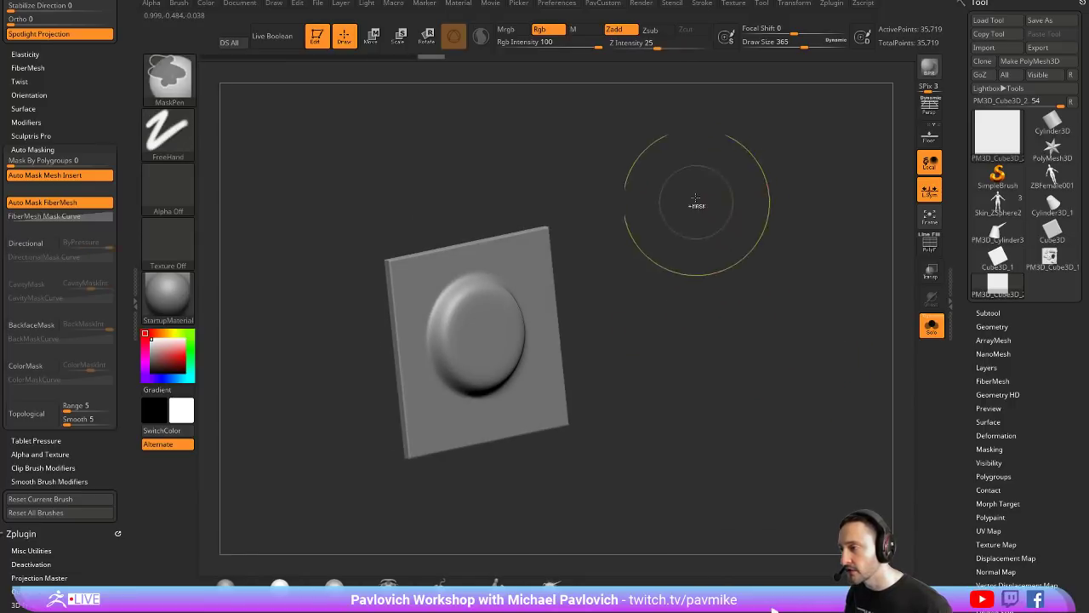
Step: Inspect the bump on the full plate, and undo back to the flat, half-hidden plate in side view
{"action": "key", "text": "grave"}
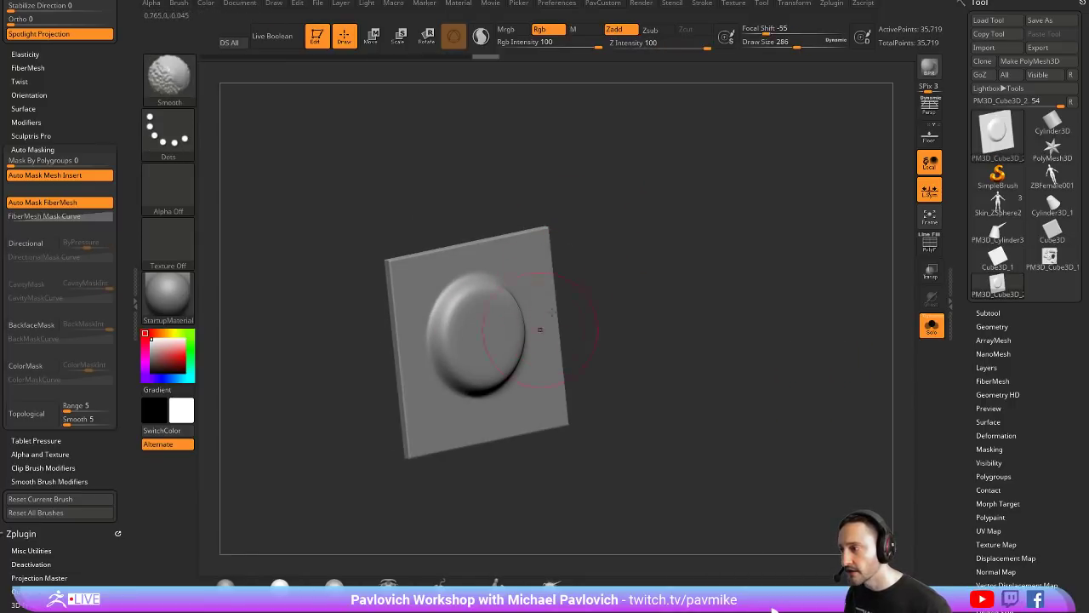
{"action": "left_click_drag", "start_coordinate": [695, 292], "coordinate": [808, 301]}
{"action": "key", "text": "ctrl+z"}
{"action": "key", "text": "ctrl+z"}
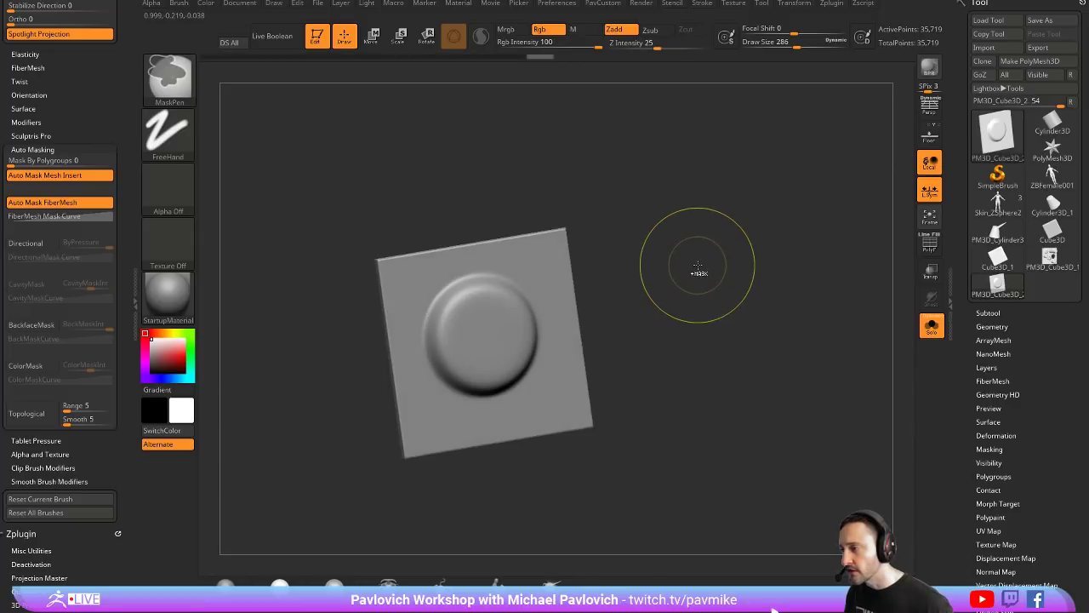
{"action": "key", "text": "ctrl+z"}
{"action": "key", "text": "ctrl+z"}
{"action": "key", "text": "ctrl+z"}
{"action": "key", "text": "ctrl+z"}
{"action": "left_click_drag", "start_coordinate": [666, 236], "coordinate": [725, 247], "text": "shift"}
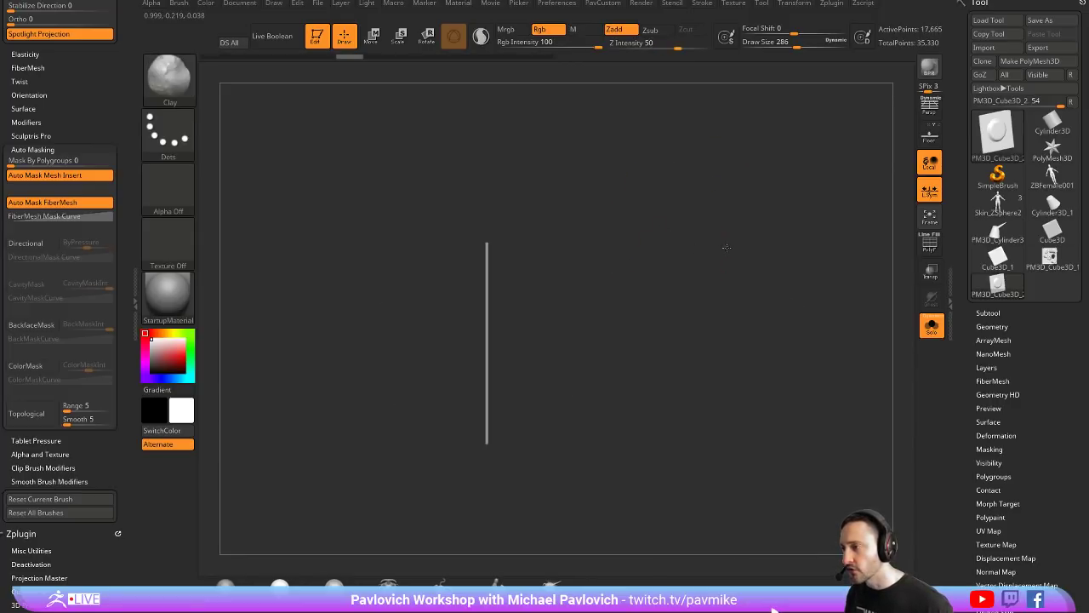
Step: Show the whole plate again, mask half of its thickness from the side, and invert the mask
{"action": "left_click_drag", "start_coordinate": [418, 170], "coordinate": [488, 509], "text": "ctrl"}
{"action": "left_click_drag", "start_coordinate": [676, 329], "coordinate": [561, 306]}
{"action": "left_click", "coordinate": [757, 283], "text": "ctrl+shift"}
{"action": "mouse_move", "coordinate": [370, 168]}
{"action": "left_mouse_down", "text": "ctrl"}
{"action": "mouse_move", "coordinate": [466, 479]}
{"action": "mouse_move", "coordinate": [485, 500]}
{"action": "left_mouse_up", "text": "ctrl"}
{"action": "mouse_move", "coordinate": [766, 213]}
{"action": "left_mouse_down", "text": "shift"}
{"action": "mouse_move", "coordinate": [681, 223]}
{"action": "mouse_move", "coordinate": [729, 224]}
{"action": "left_mouse_up", "text": "shift"}
{"action": "left_click", "coordinate": [739, 224], "text": "ctrl"}
{"action": "left_click", "coordinate": [754, 227], "text": "ctrl"}
{"action": "left_click", "coordinate": [760, 229], "text": "ctrl"}
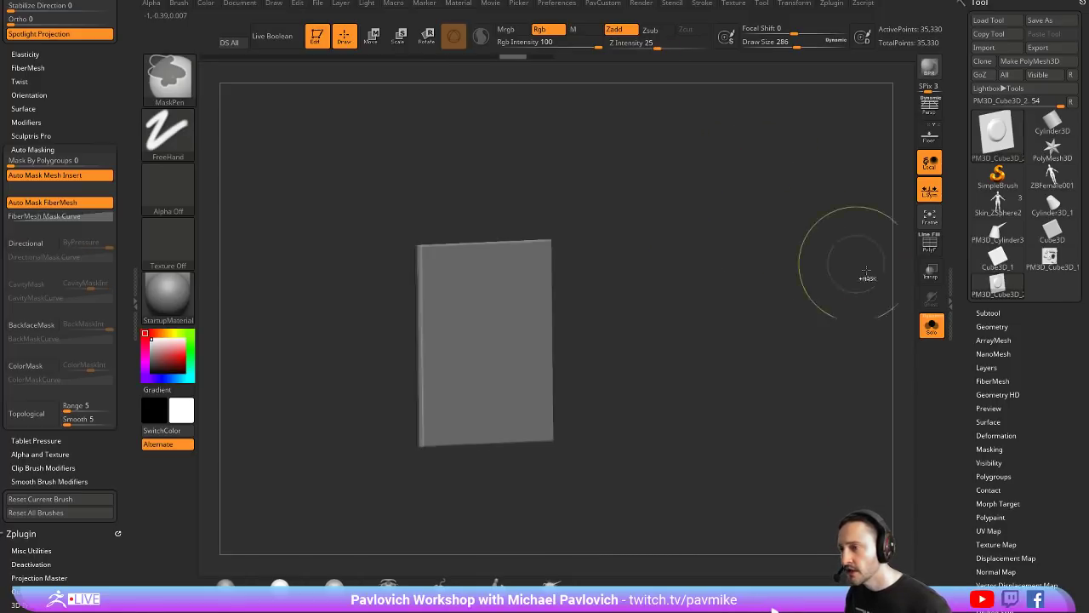
Step: Open the Masking options, clear the existing mask, and paint a round mask at draw size 187 near the plate's center
{"action": "scroll", "coordinate": [988, 298], "scroll_direction": "down", "scroll_amount": 2}
{"action": "left_click", "coordinate": [987, 397]}
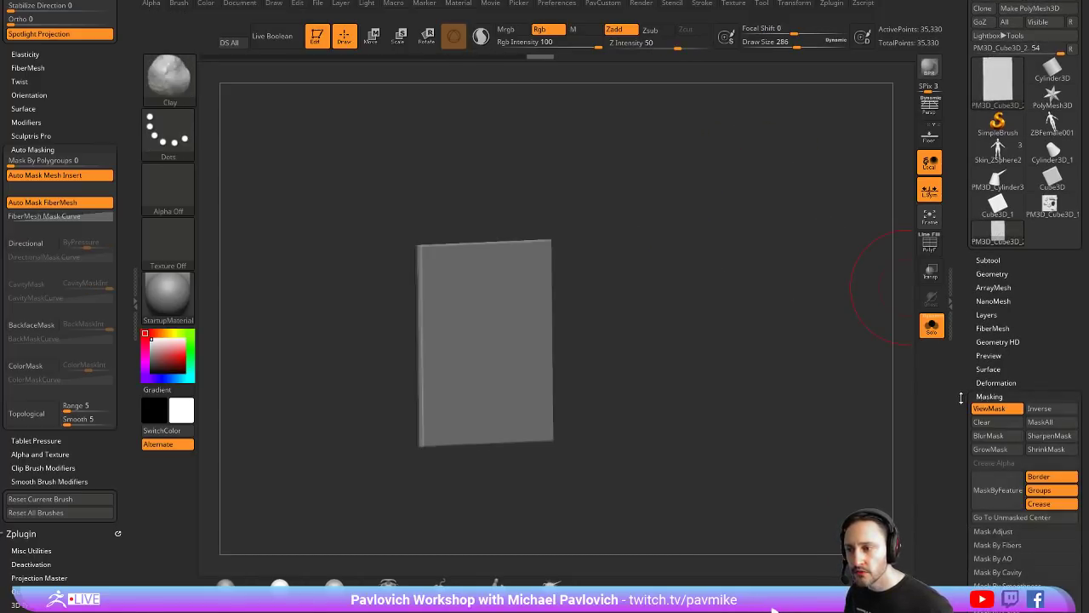
{"action": "scroll", "coordinate": [987, 340], "scroll_direction": "down", "scroll_amount": 3}
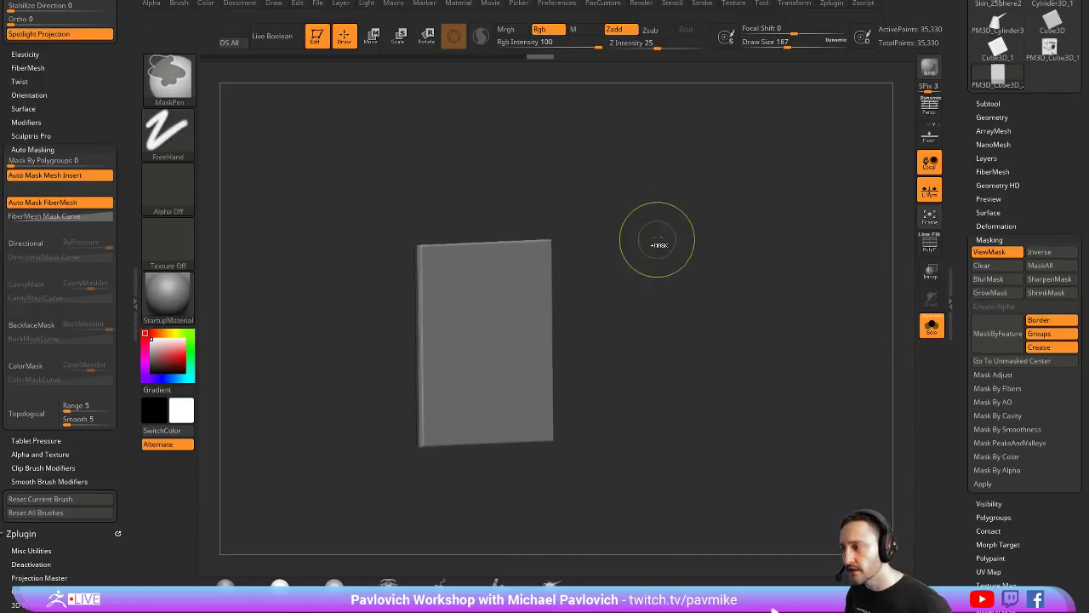
{"action": "left_click_drag", "start_coordinate": [656, 243], "coordinate": [676, 256], "text": "ctrl"}
{"action": "left_click_drag", "start_coordinate": [677, 255], "coordinate": [595, 259]}
{"action": "left_click_drag", "start_coordinate": [478, 320], "coordinate": [513, 354], "text": "ctrl"}
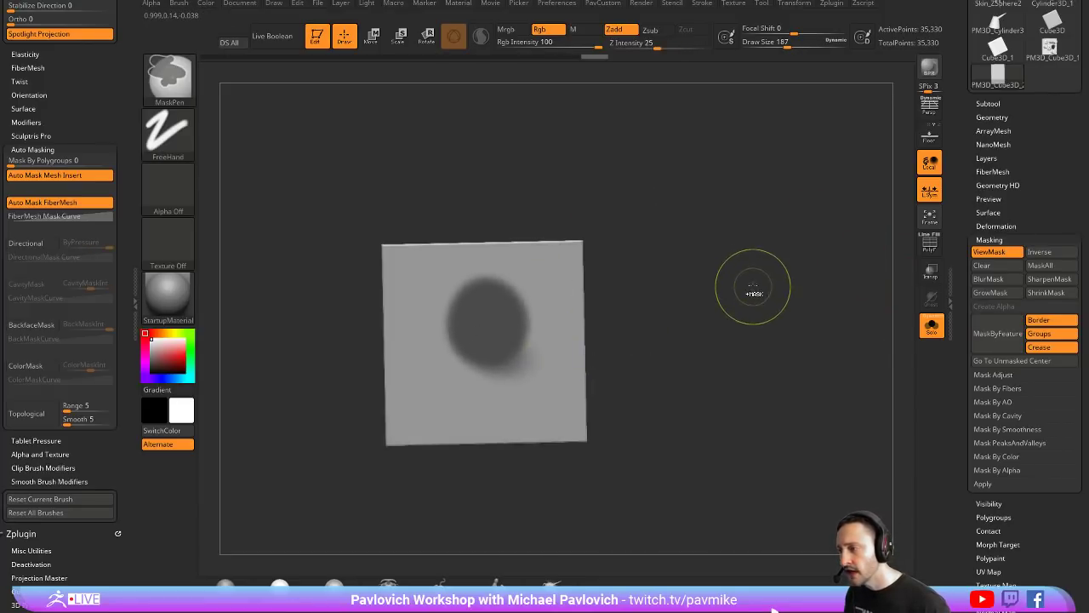
Step: Toggle the mask's display off and on, invert the mask, and blur and sharpen its edge
{"action": "key", "text": "ctrl+h"}
{"action": "key", "text": "ctrl+h"}
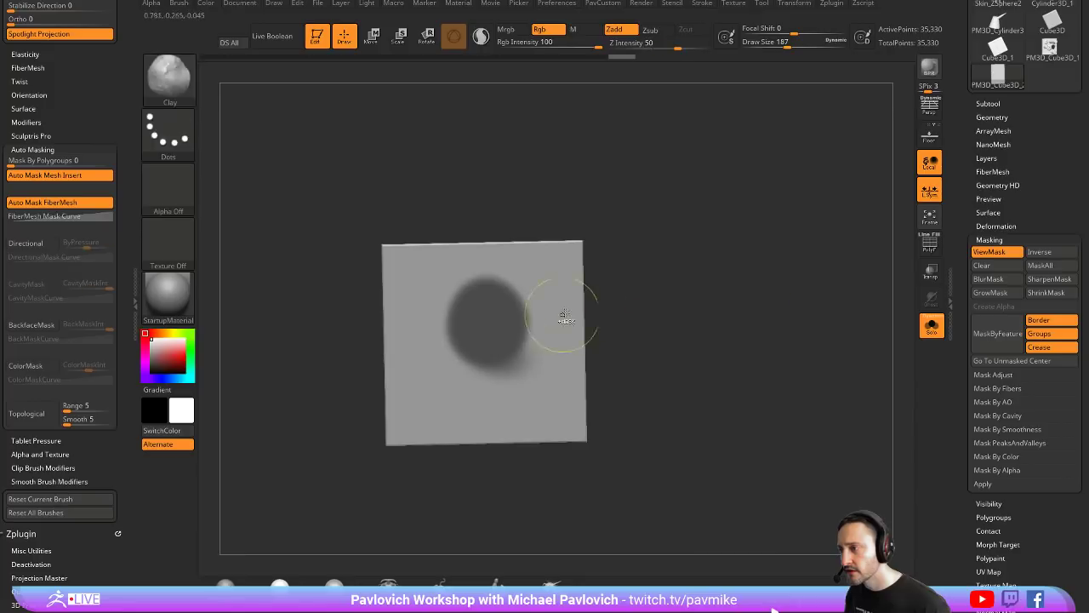
{"action": "left_click", "coordinate": [766, 310], "text": "ctrl"}
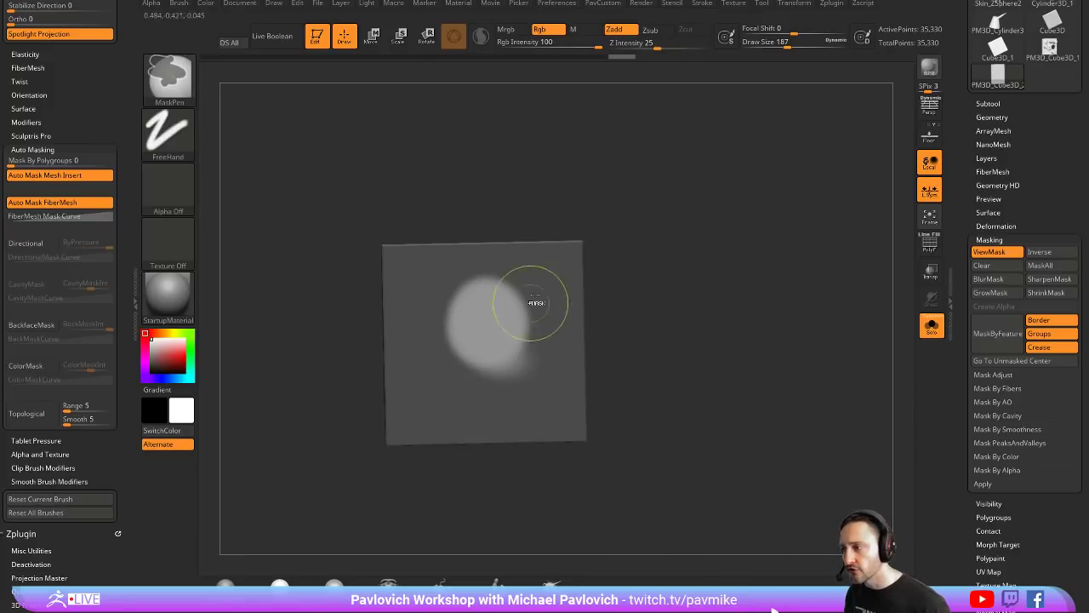
{"action": "left_click", "coordinate": [482, 323], "text": "ctrl+alt"}
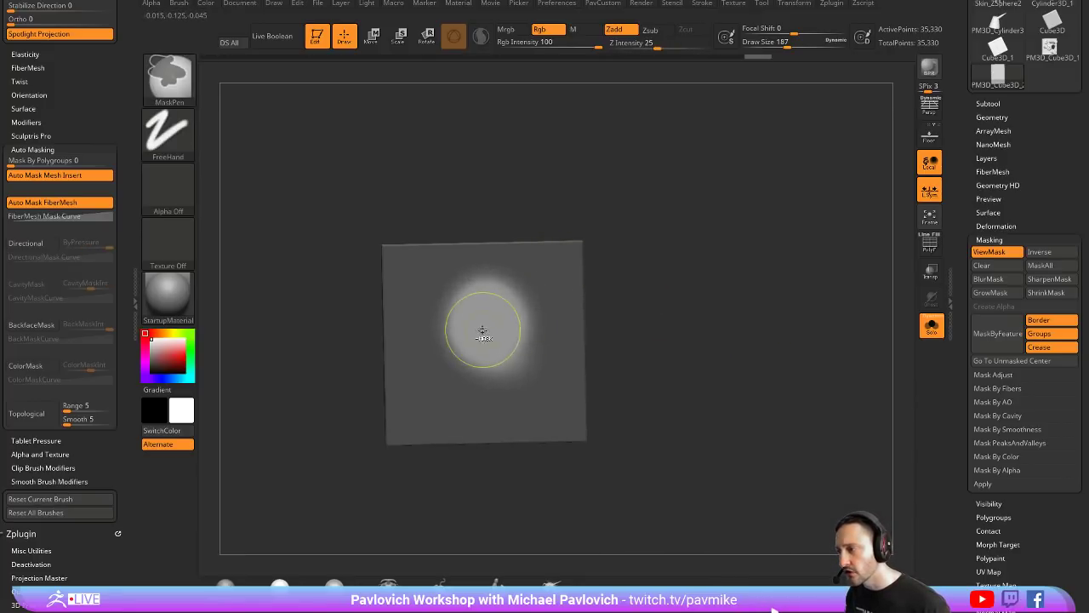
{"action": "left_click", "coordinate": [486, 326], "text": "ctrl+alt"}
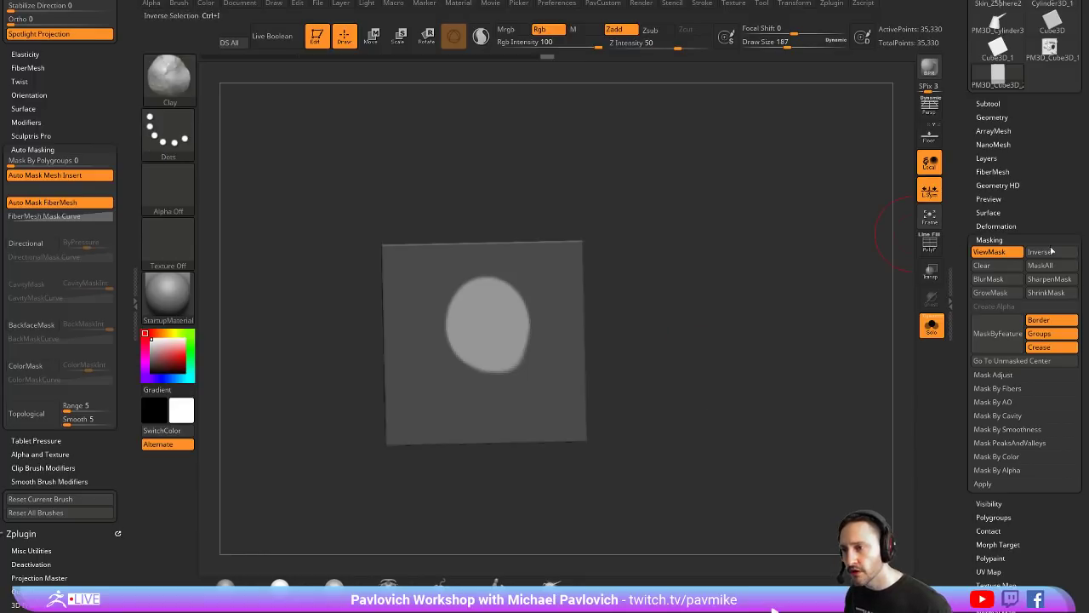
Step: Adjust the plate's mask with GrowMask, ShrinkMask and SharpenMask
{"action": "left_click", "coordinate": [1003, 296]}
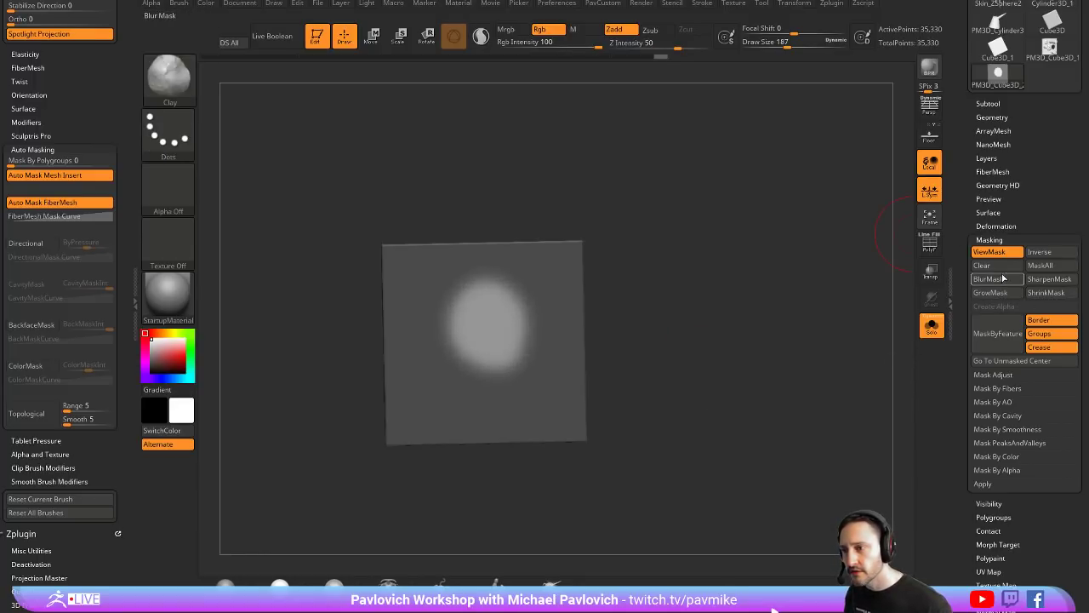
{"action": "left_click", "coordinate": [1048, 280]}
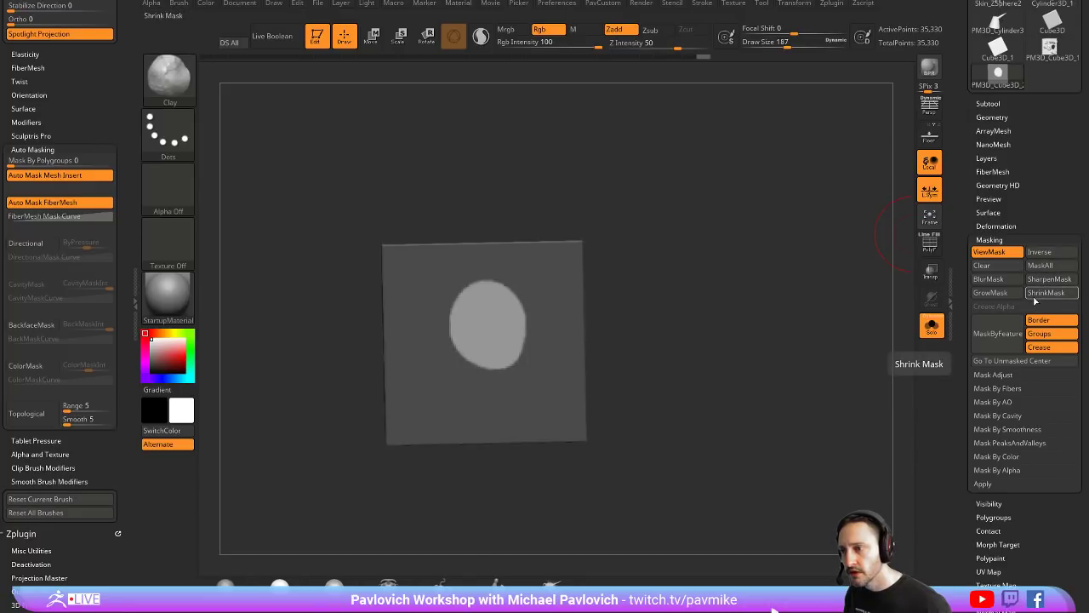
{"action": "left_click", "coordinate": [1037, 296]}
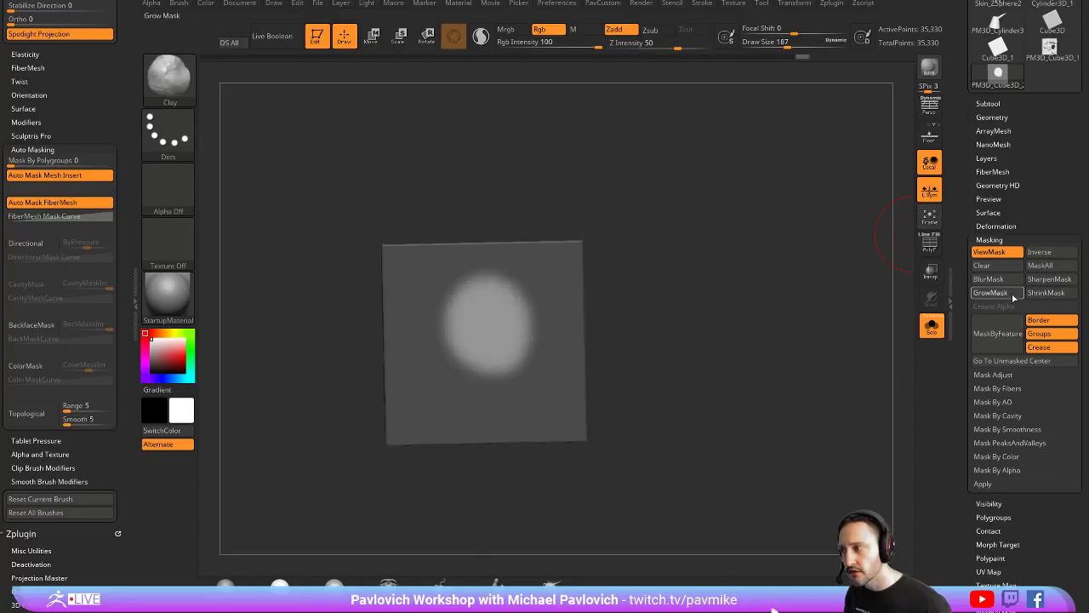
{"action": "left_click", "coordinate": [1045, 279]}
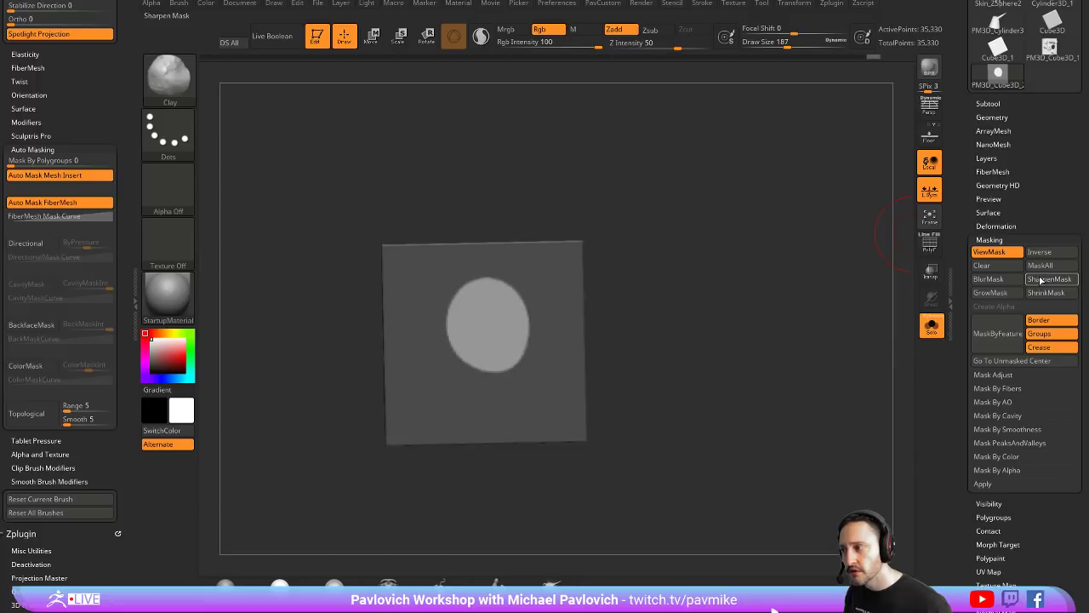
Step: Hide the mask's display on the plate, and toggle transparency on and off
{"action": "left_click_drag", "start_coordinate": [834, 295], "coordinate": [706, 272]}
{"action": "key", "text": "ctrl+h"}
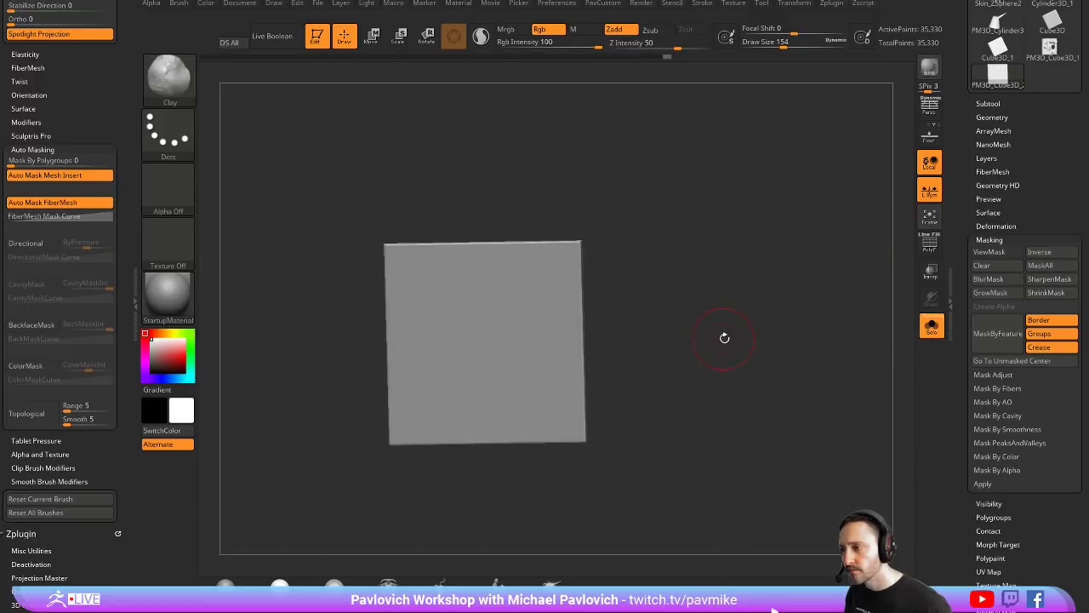
{"action": "key", "text": "s"}
{"action": "left_click_drag", "start_coordinate": [722, 341], "coordinate": [720, 340]}
{"action": "left_click_drag", "start_coordinate": [728, 320], "coordinate": [885, 286]}
{"action": "left_click", "coordinate": [930, 271]}
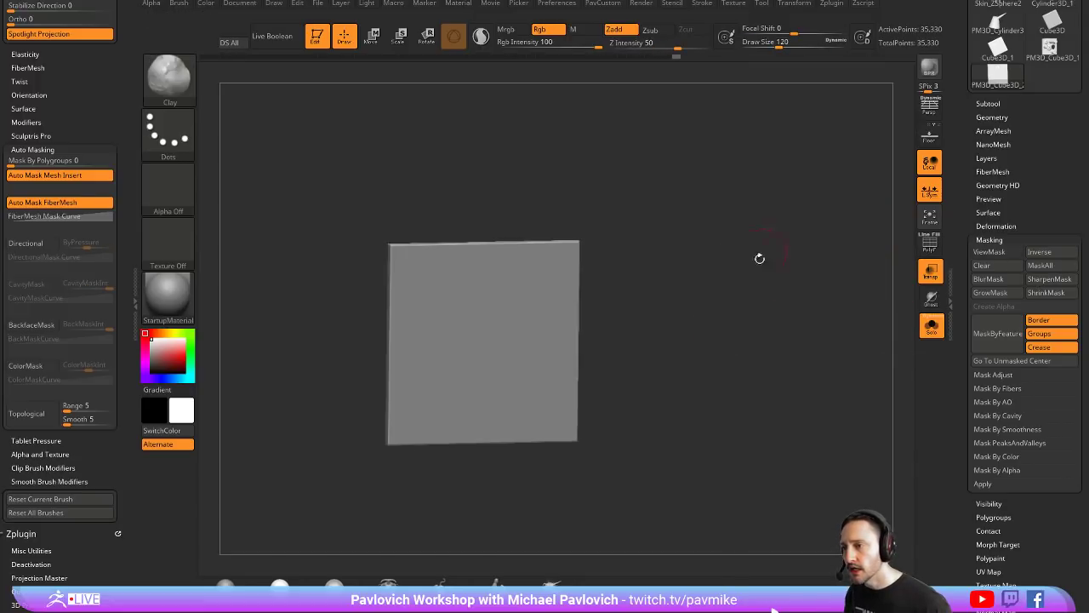
{"action": "left_click", "coordinate": [926, 273]}
Step: Show the plate's polyframe in a straight front view, and set the draw size to 132
{"action": "left_click", "coordinate": [929, 245]}
{"action": "mouse_move", "coordinate": [741, 279]}
{"action": "left_mouse_down", "text": "shift"}
{"action": "mouse_move", "coordinate": [684, 275]}
{"action": "mouse_move", "coordinate": [732, 277]}
{"action": "left_mouse_up", "text": "shift"}
{"action": "key", "text": "s"}
{"action": "left_click", "coordinate": [737, 276]}
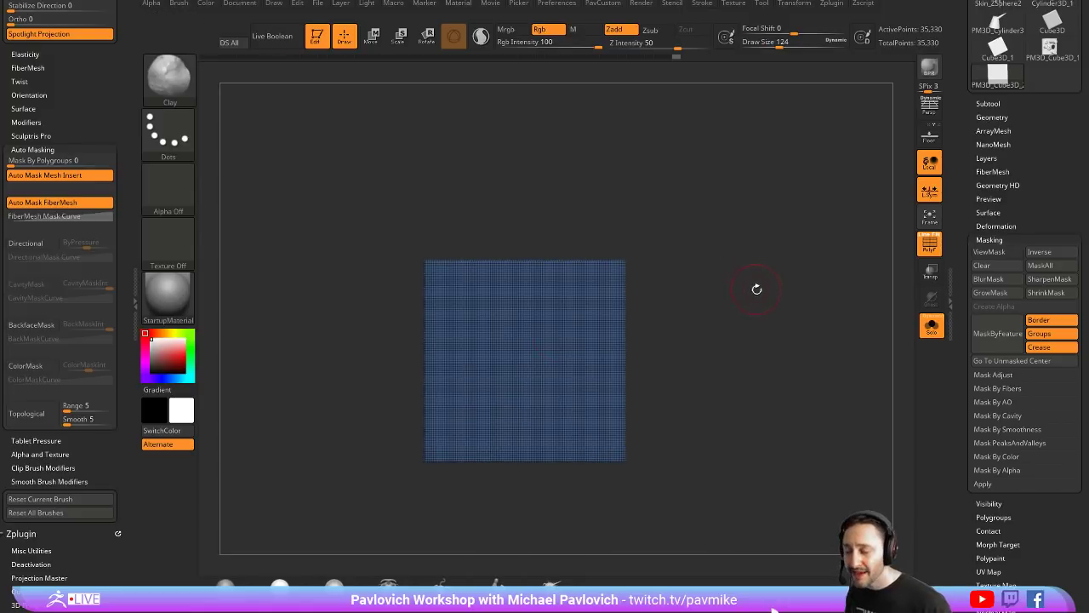
{"action": "key", "text": "s"}
{"action": "left_click", "coordinate": [736, 295]}
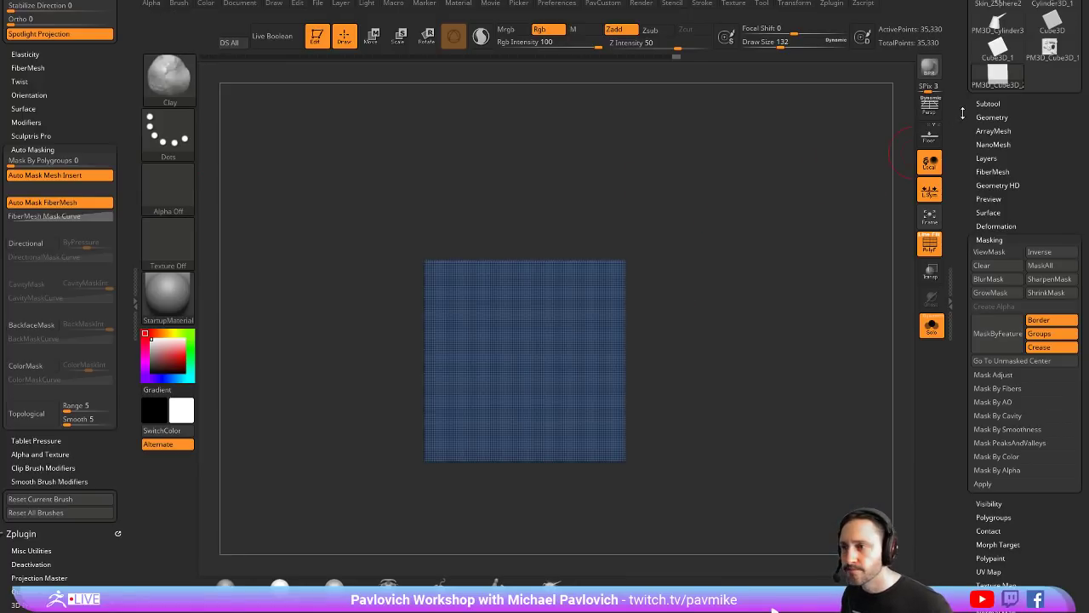
Step: Switch the active tool back to the Skin_ZSphere2 armored figure, and turn off the polyframe
{"action": "left_click_drag", "start_coordinate": [963, 114], "coordinate": [962, 322]}
{"action": "mouse_move", "coordinate": [718, 230]}
{"action": "left_mouse_down"}
{"action": "mouse_move", "coordinate": [787, 237]}
{"action": "mouse_move", "coordinate": [685, 239]}
{"action": "mouse_move", "coordinate": [713, 233]}
{"action": "left_mouse_up"}
{"action": "left_click", "coordinate": [1048, 258]}
{"action": "left_click", "coordinate": [1016, 213]}
{"action": "right_click_drag", "start_coordinate": [712, 234], "coordinate": [912, 292], "text": "ctrl"}
{"action": "key", "text": "1"}
{"action": "left_click", "coordinate": [929, 245]}
{"action": "key", "text": "s"}
{"action": "mouse_move", "coordinate": [760, 278]}
{"action": "left_mouse_down"}
{"action": "mouse_move", "coordinate": [741, 280]}
{"action": "mouse_move", "coordinate": [774, 289]}
{"action": "mouse_move", "coordinate": [750, 298]}
{"action": "left_mouse_up"}
{"action": "left_click", "coordinate": [742, 279]}
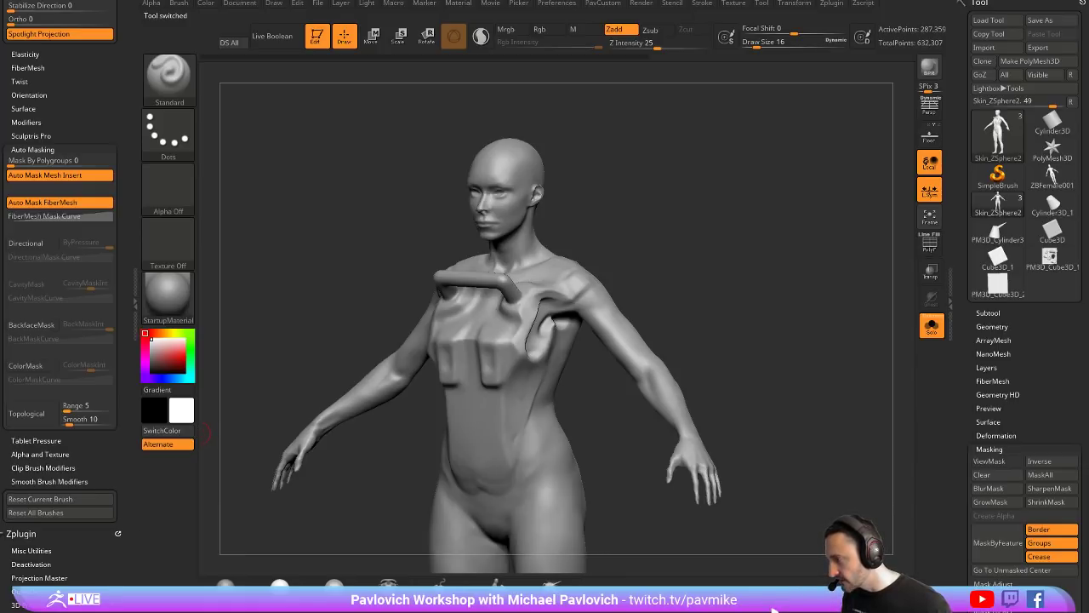
Step: Switch to PowerPoint and view slide 6 with the Sketch-to-Detail stages, and slide 7 with the 10 min to Couple of Hours characters
{"action": "key", "text": "alt+Tab"}
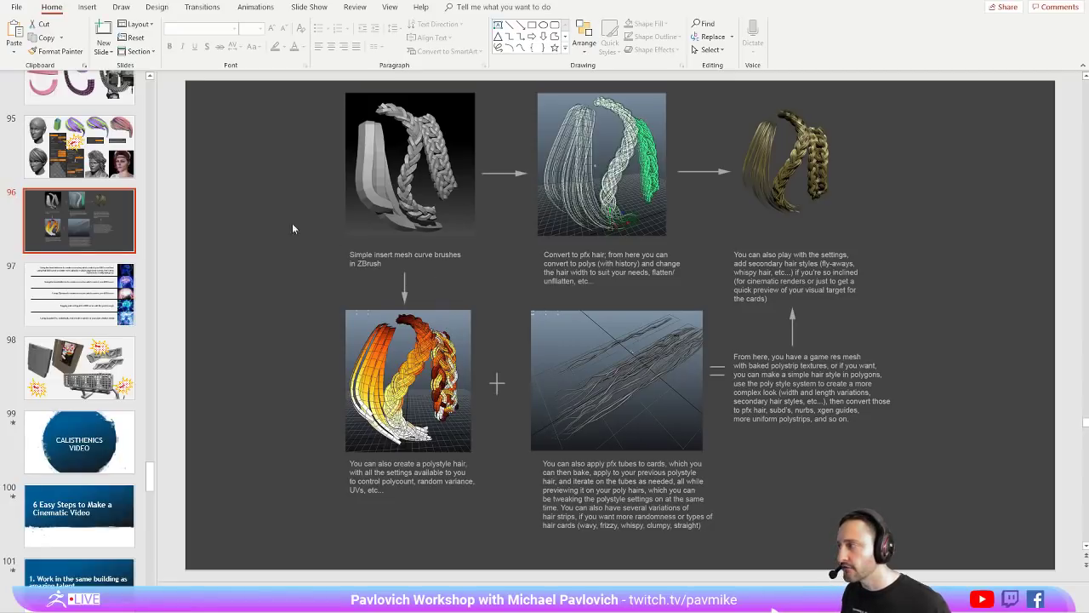
{"action": "left_click_drag", "start_coordinate": [149, 475], "coordinate": [149, 89]}
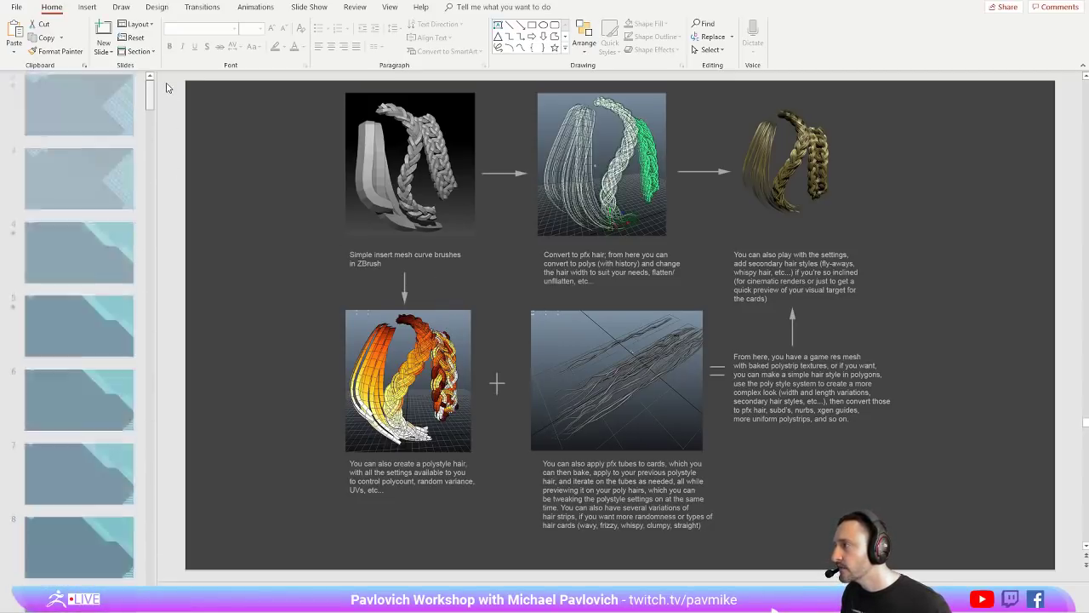
{"action": "scroll", "coordinate": [103, 211], "scroll_direction": "down", "scroll_amount": 3}
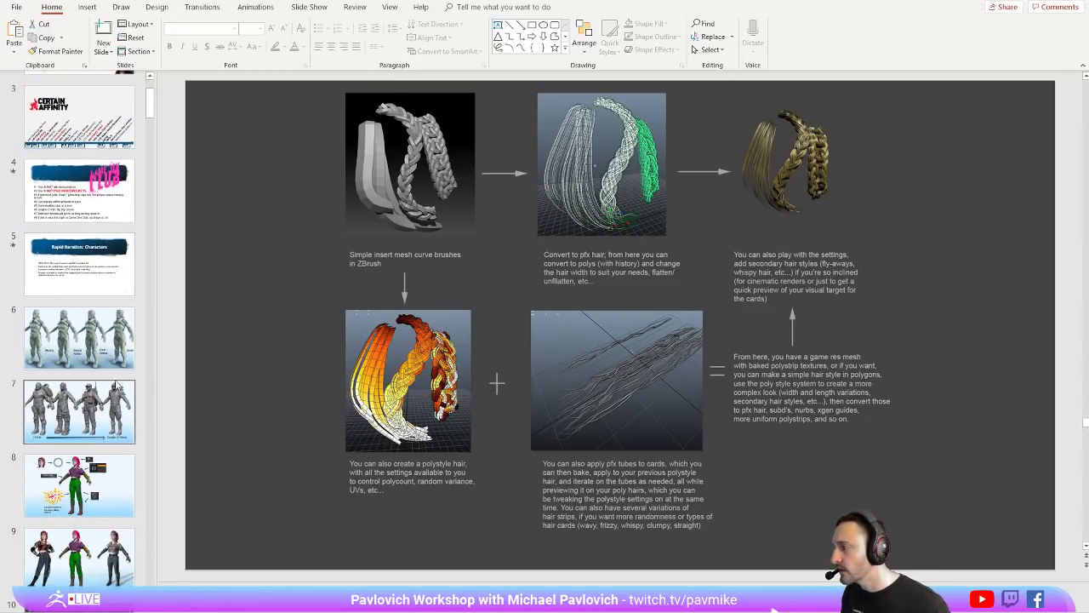
{"action": "left_click", "coordinate": [79, 338]}
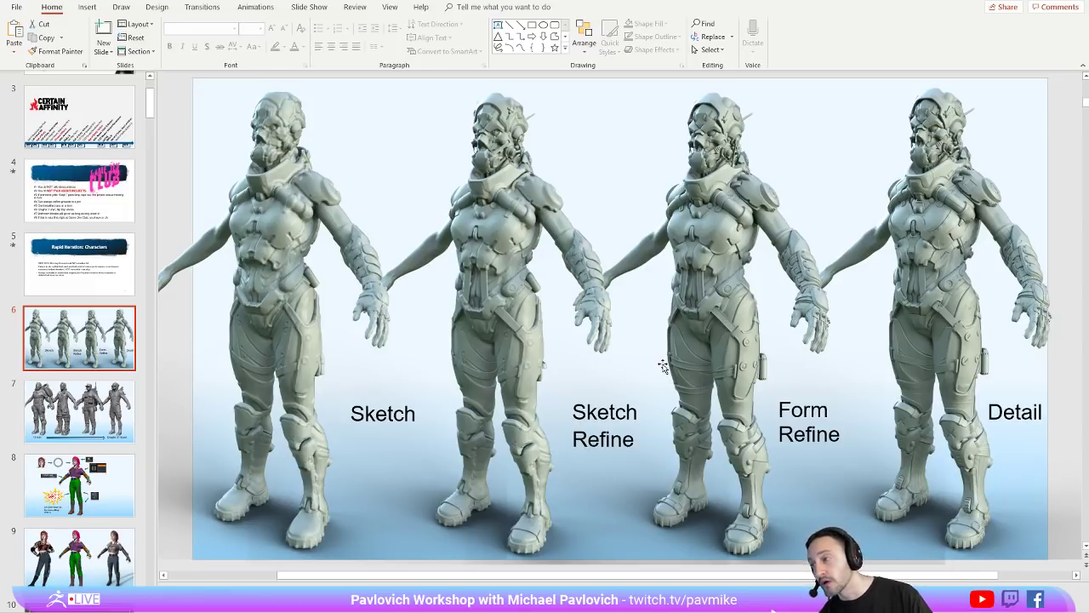
{"action": "scroll", "coordinate": [85, 298], "scroll_direction": "down", "scroll_amount": 2}
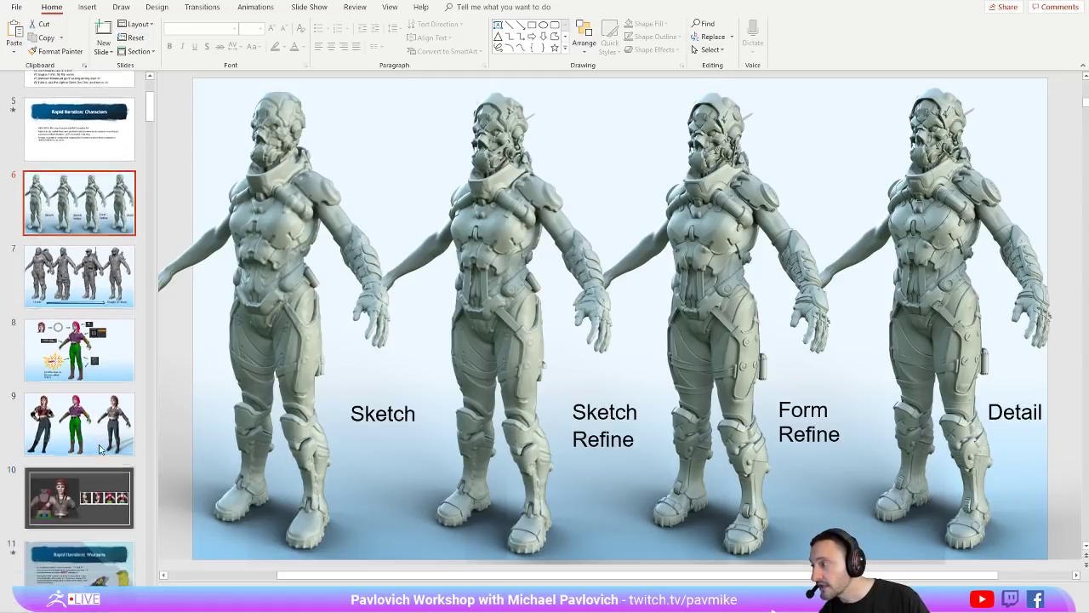
{"action": "left_click", "coordinate": [104, 277]}
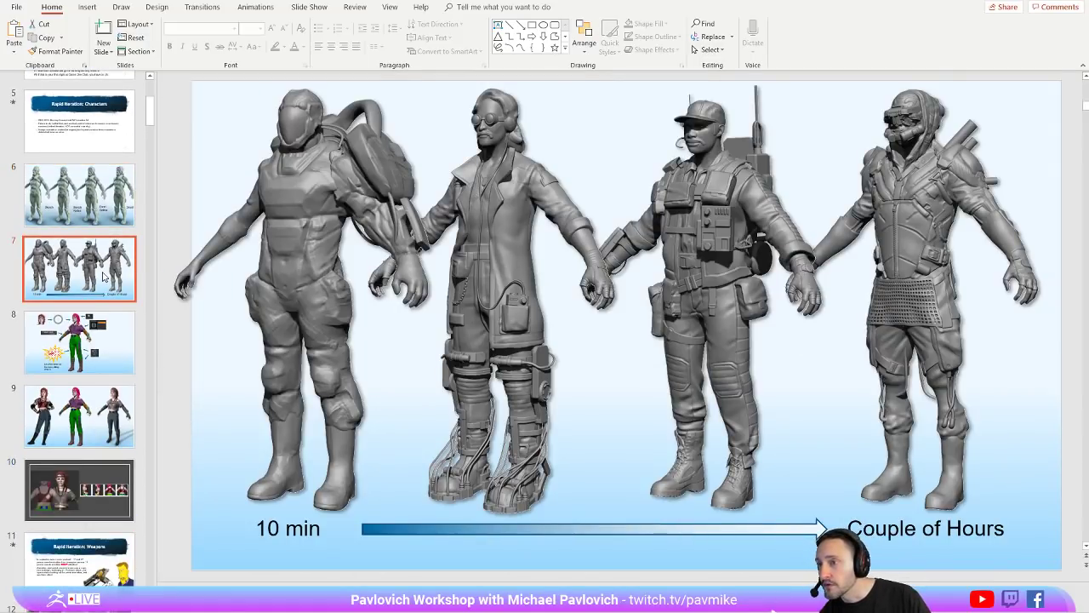
Step: View slide 8 with the annotated character and the "Let ZRemesher do the heavy lifting! (Part1)" demo note, and switch back to ZBrush
{"action": "left_click", "coordinate": [130, 355]}
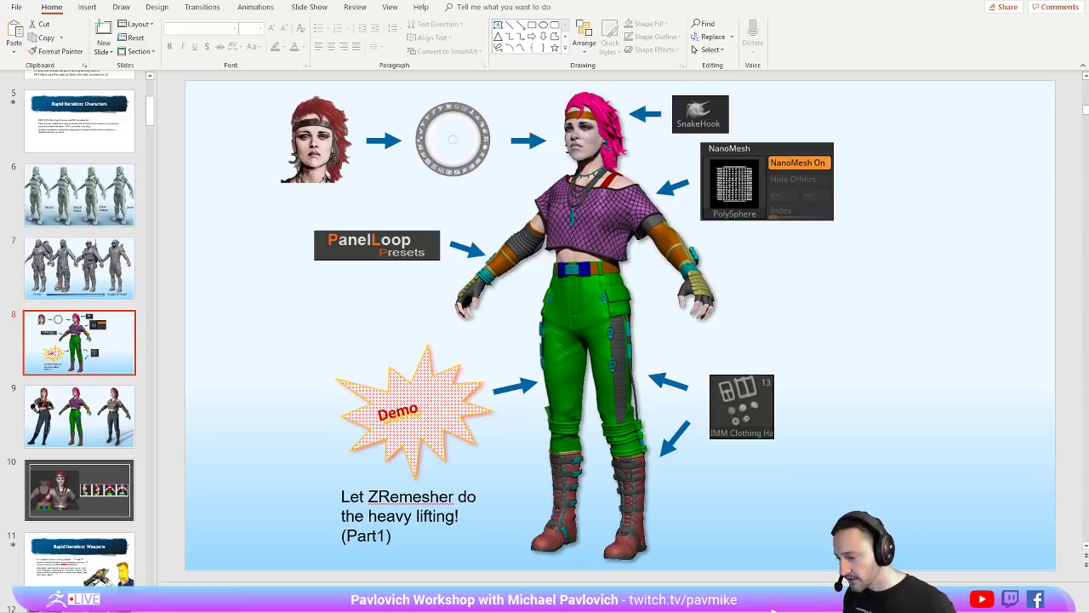
{"action": "key", "text": "alt+Tab"}
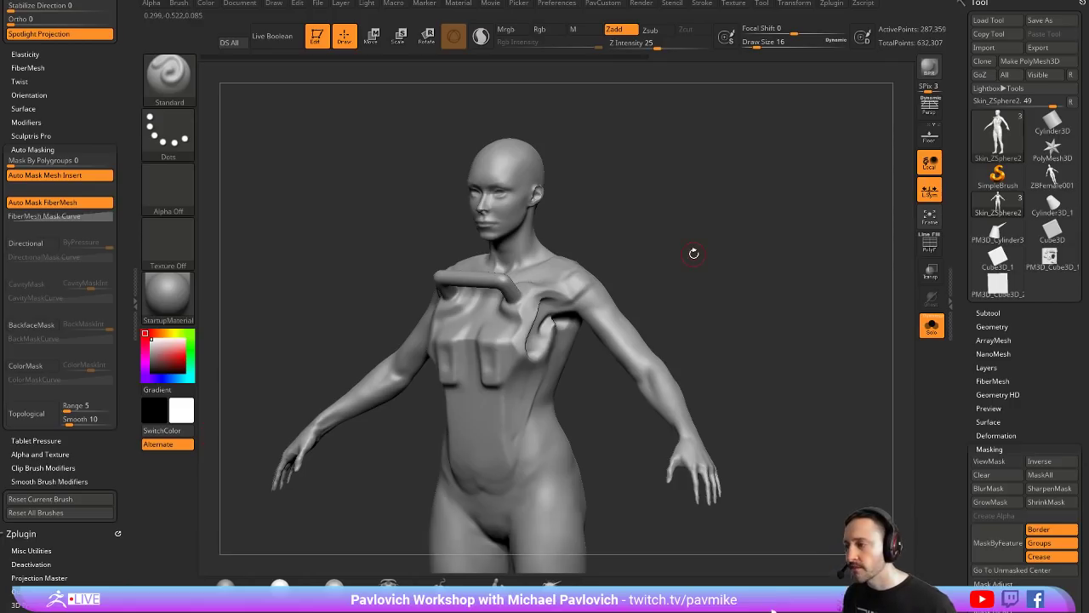
{"action": "mouse_move", "coordinate": [736, 191]}
{"action": "left_mouse_down"}
{"action": "mouse_move", "coordinate": [724, 261]}
{"action": "mouse_move", "coordinate": [739, 262]}
{"action": "left_mouse_up"}
{"action": "left_click_drag", "start_coordinate": [739, 262], "coordinate": [754, 267], "text": "alt"}
{"action": "mouse_move", "coordinate": [773, 400]}
{"action": "left_mouse_down", "text": "alt"}
{"action": "mouse_move", "coordinate": [774, 246]}
{"action": "mouse_move", "coordinate": [781, 272]}
{"action": "mouse_move", "coordinate": [817, 277]}
{"action": "left_mouse_up", "text": "alt"}
Step: Open the subtool list for the armored figure, and turn off Solo mode to display the other subtools
{"action": "key", "text": "s"}
{"action": "left_click", "coordinate": [988, 312]}
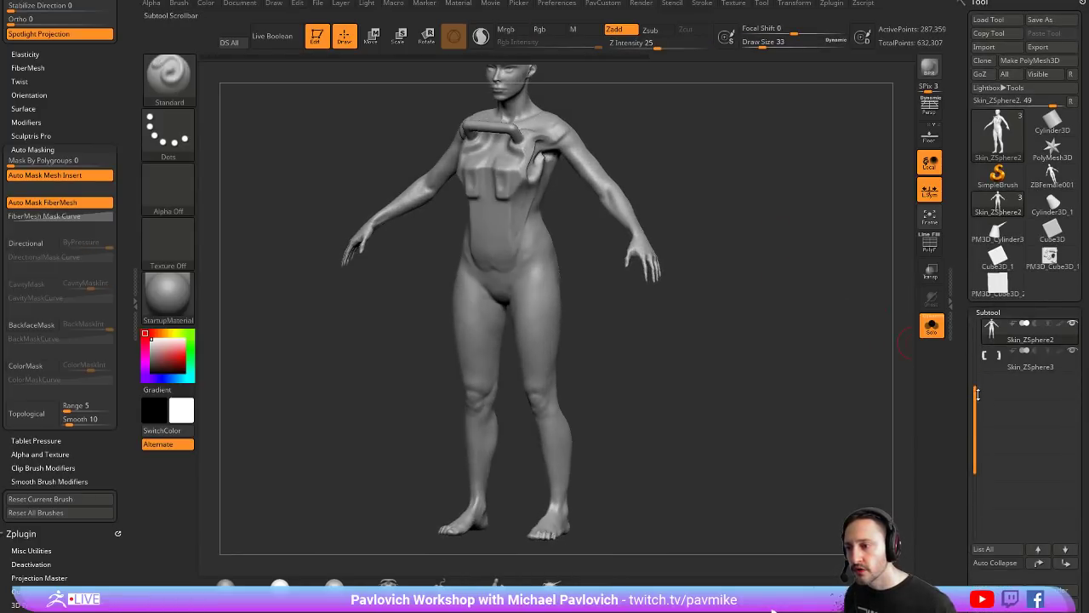
{"action": "left_click_drag", "start_coordinate": [978, 394], "coordinate": [976, 327]}
{"action": "mouse_move", "coordinate": [822, 288]}
{"action": "left_mouse_down", "text": "alt"}
{"action": "mouse_move", "coordinate": [825, 355]}
{"action": "mouse_move", "coordinate": [807, 355]}
{"action": "left_mouse_up", "text": "alt"}
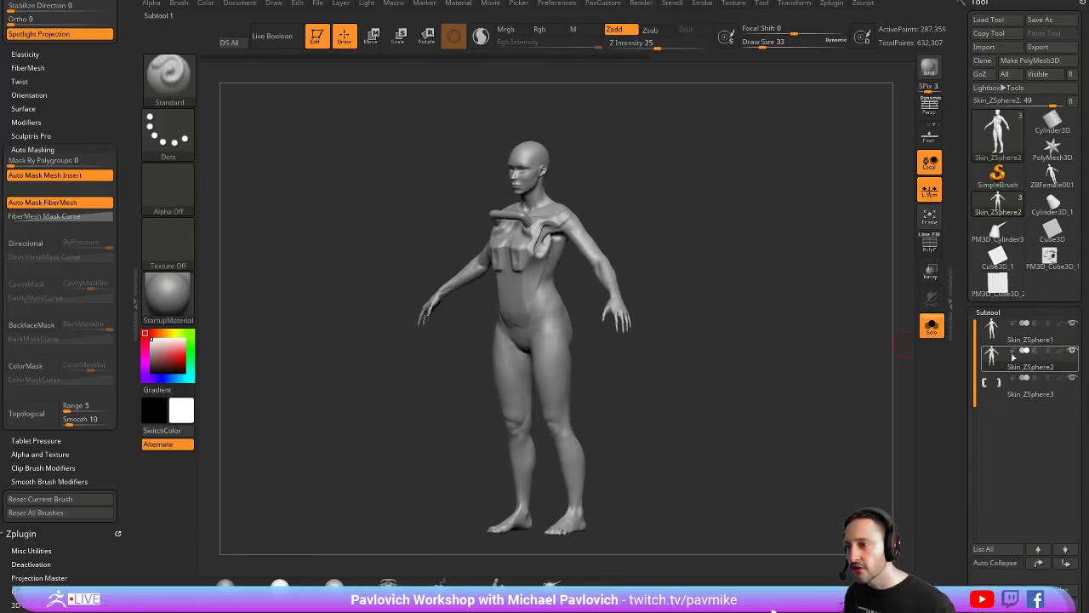
{"action": "left_click", "coordinate": [931, 326]}
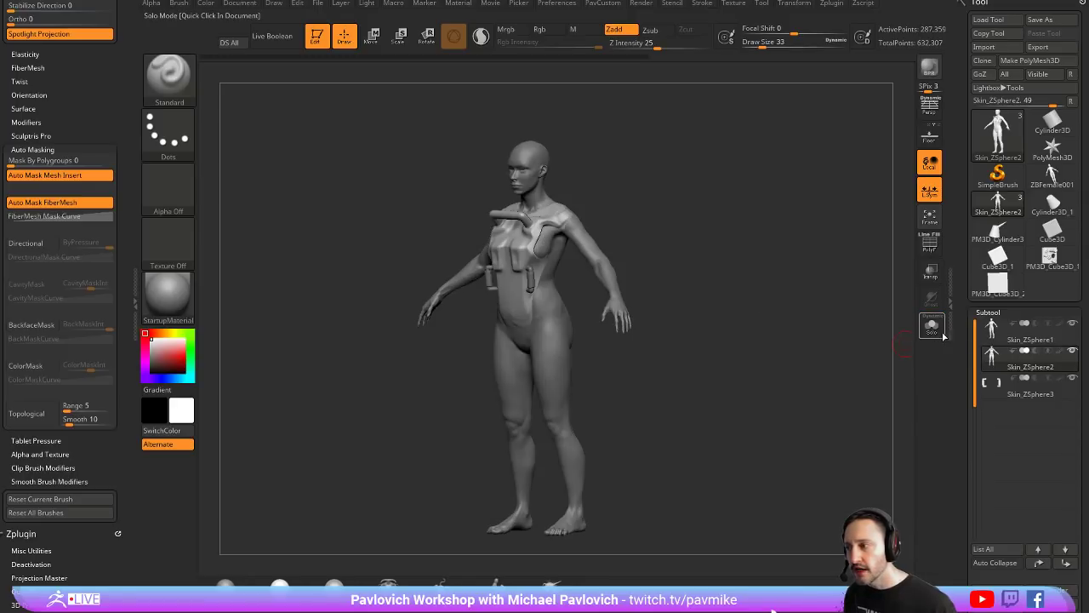
Step: Toggle the visibility of the subtools, leaving Skin_ZSphere2 and Skin_ZSphere3 hidden and Skin_ZSphere1 shown
{"action": "mouse_move", "coordinate": [1039, 369]}
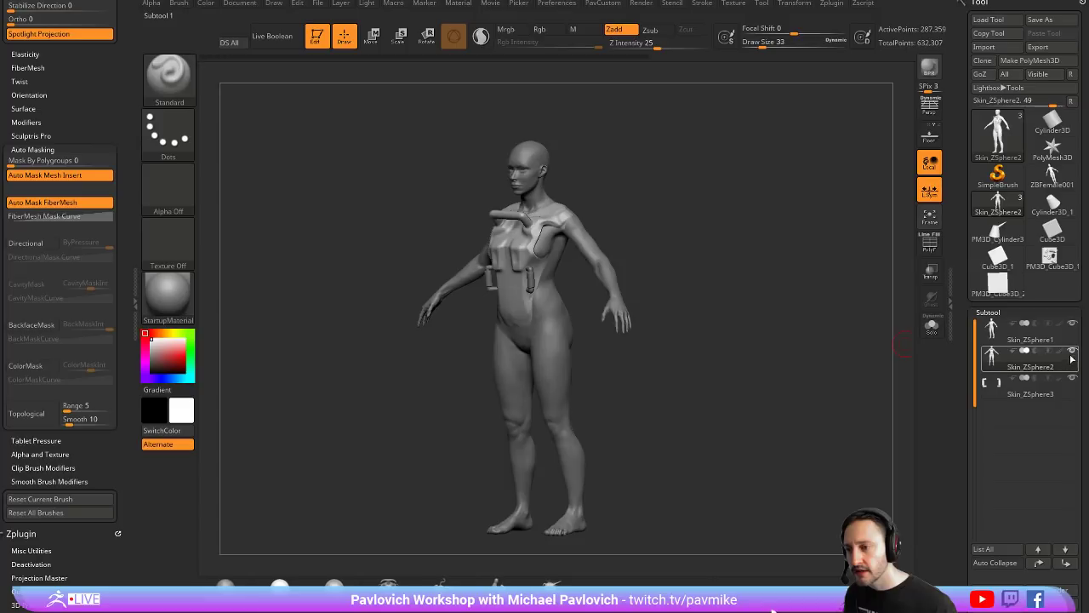
{"action": "mouse_move", "coordinate": [1074, 353]}
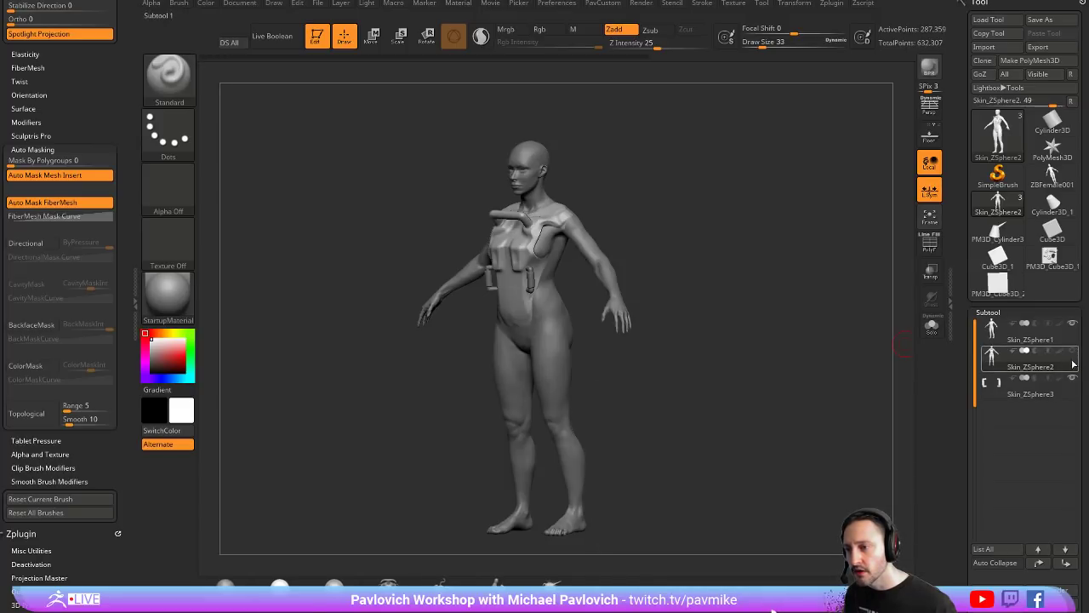
{"action": "left_click", "coordinate": [1073, 352], "text": "shift"}
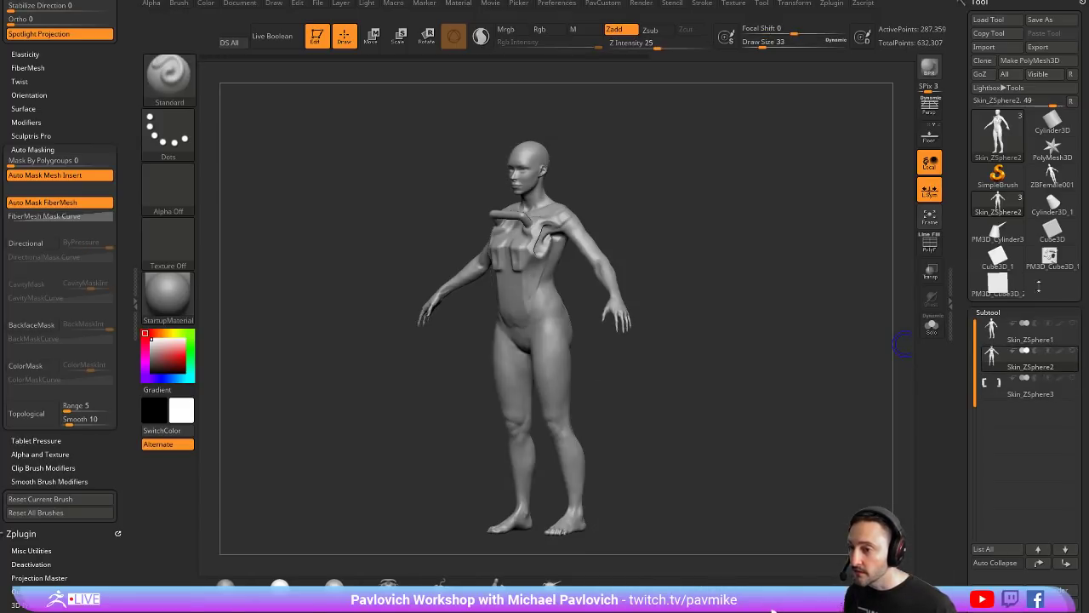
{"action": "left_click", "coordinate": [1073, 350], "text": "shift"}
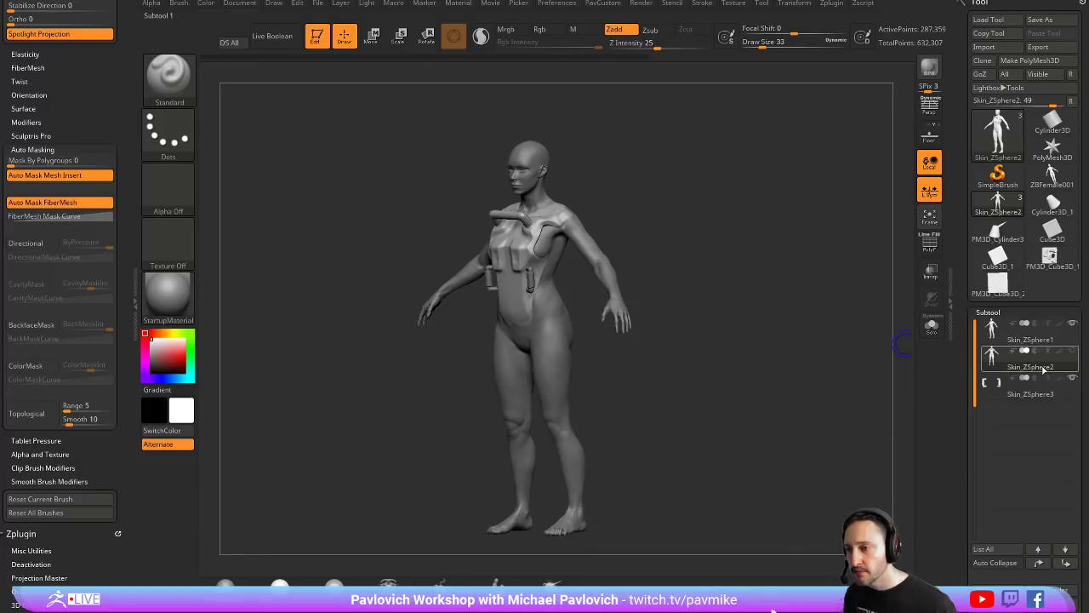
{"action": "left_click", "coordinate": [1075, 385]}
{"action": "left_click", "coordinate": [1074, 380]}
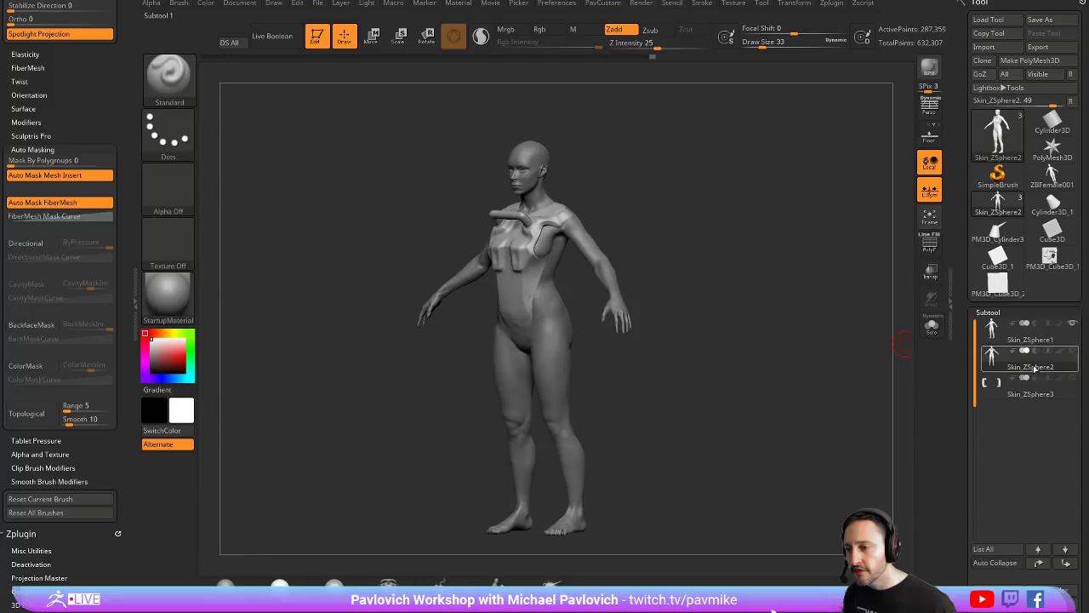
Step: Toggle Solo on and off, and make the bare body Skin_ZSphere1 the active subtool
{"action": "mouse_move", "coordinate": [774, 297]}
{"action": "left_mouse_down"}
{"action": "mouse_move", "coordinate": [749, 292]}
{"action": "mouse_move", "coordinate": [762, 294]}
{"action": "left_mouse_up"}
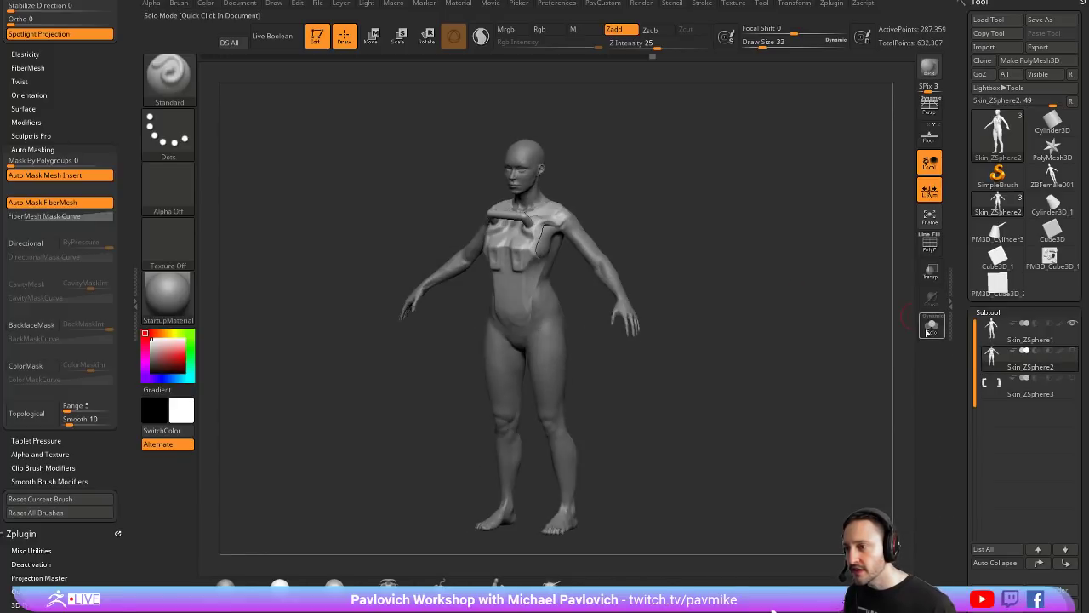
{"action": "left_click", "coordinate": [932, 328]}
{"action": "left_click", "coordinate": [932, 327]}
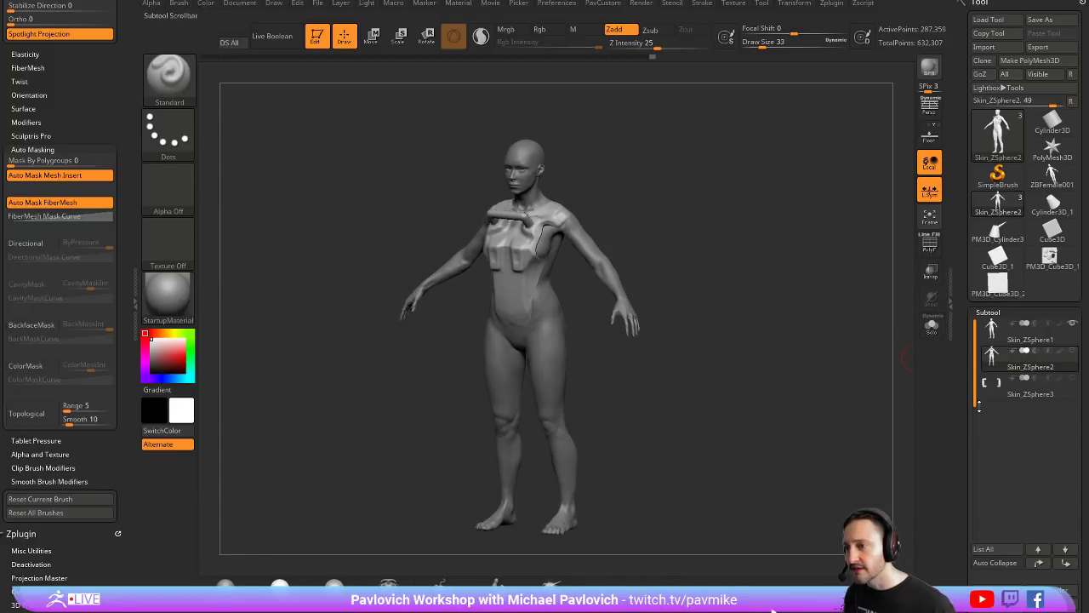
{"action": "left_click", "coordinate": [1036, 341]}
{"action": "left_click_drag", "start_coordinate": [817, 409], "coordinate": [603, 432]}
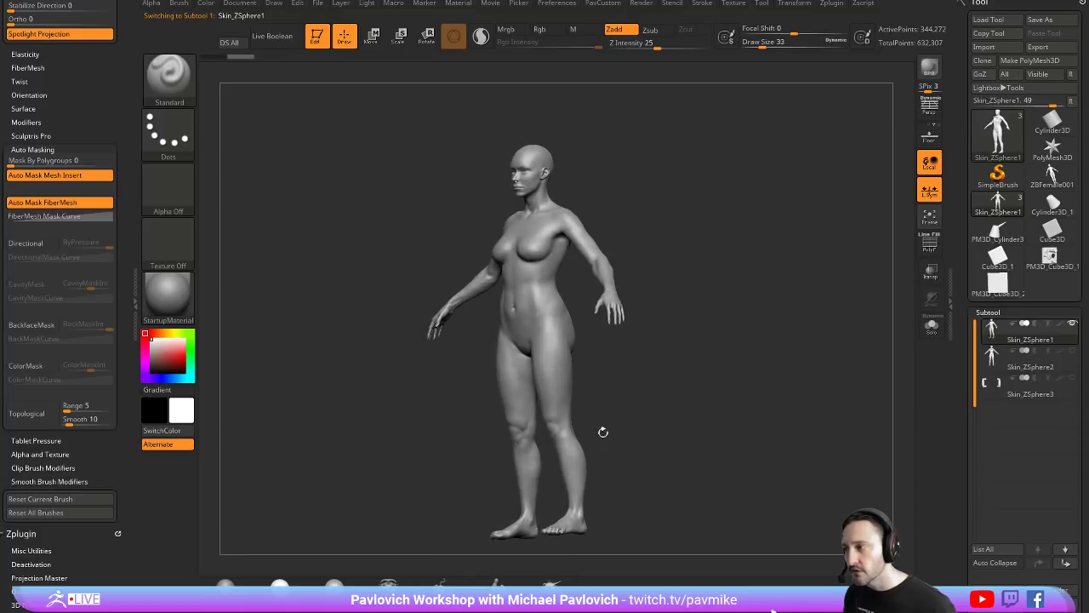
{"action": "mouse_move", "coordinate": [759, 366]}
{"action": "left_mouse_down"}
{"action": "mouse_move", "coordinate": [740, 295]}
{"action": "mouse_move", "coordinate": [770, 296]}
{"action": "left_mouse_up"}
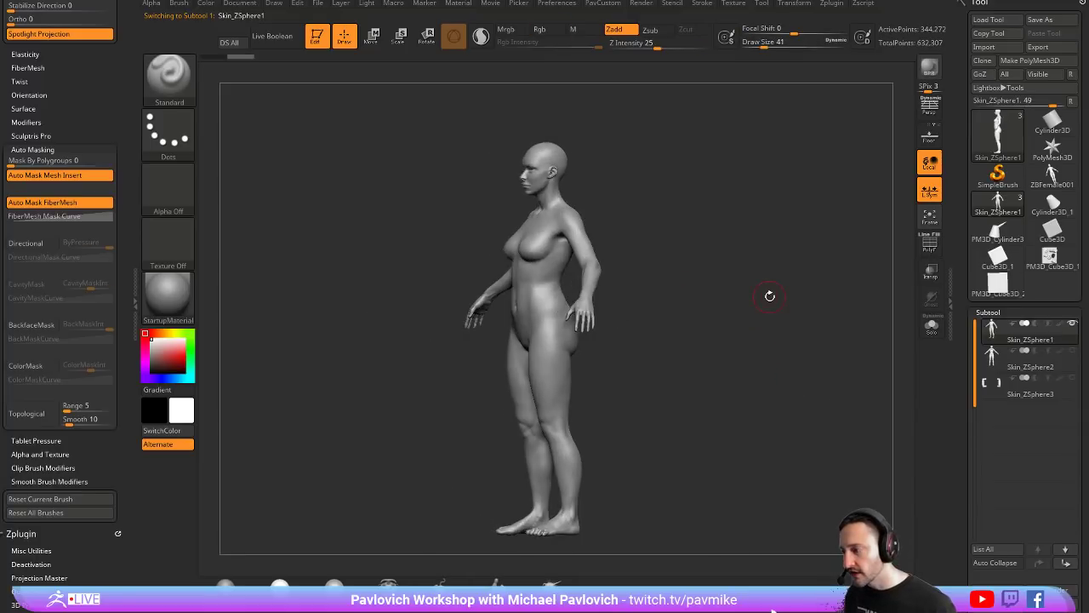
Step: Switch to PowerPoint to check slide 8 again, and return to ZBrush
{"action": "left_click", "coordinate": [773, 609]}
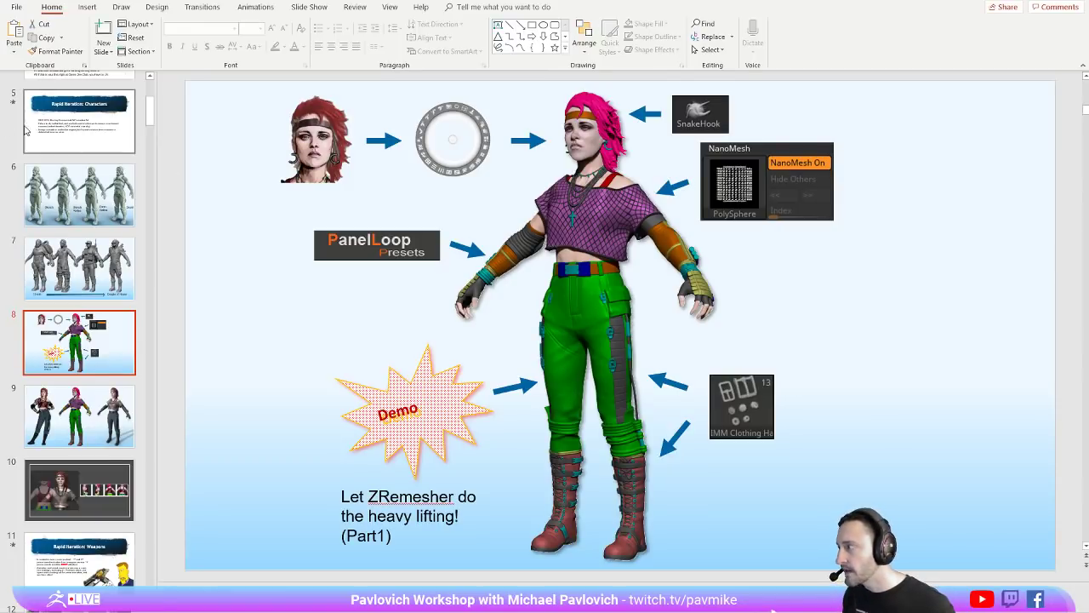
{"action": "key", "text": "alt+Tab"}
Step: Mask the bare figure's hips and legs below the waist from a straight front view with the MaskLasso brush
{"action": "left_click_drag", "start_coordinate": [712, 241], "coordinate": [699, 221], "text": "shift"}
{"action": "left_click", "coordinate": [186, 88], "text": "ctrl"}
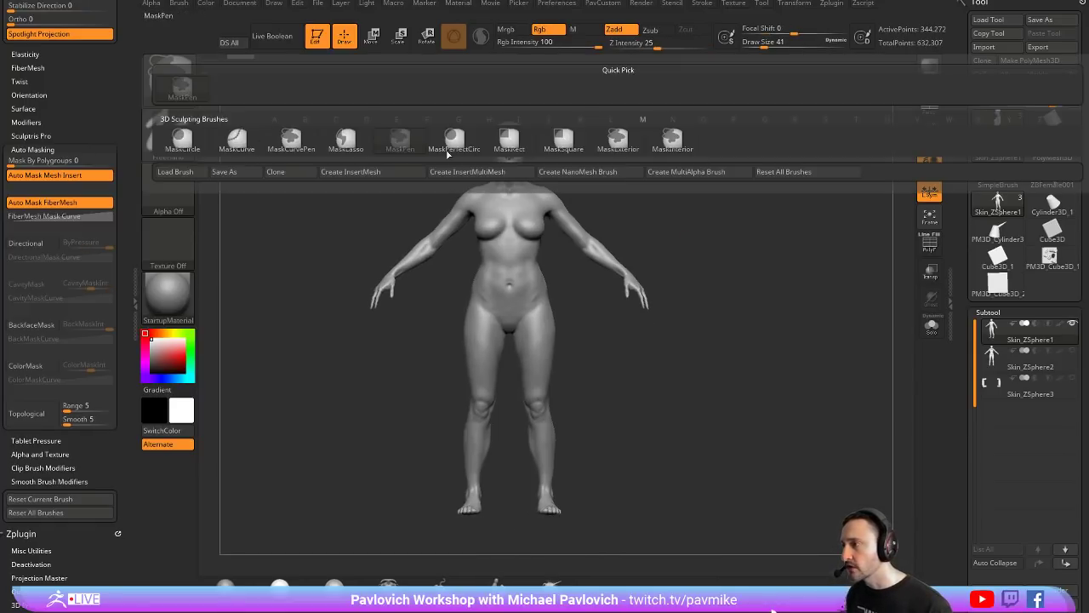
{"action": "left_click", "coordinate": [349, 146]}
{"action": "mouse_move", "coordinate": [572, 286]}
{"action": "left_mouse_down", "text": "ctrl"}
{"action": "mouse_move", "coordinate": [584, 345]}
{"action": "mouse_move", "coordinate": [466, 289]}
{"action": "mouse_move", "coordinate": [435, 444]}
{"action": "mouse_move", "coordinate": [493, 492]}
{"action": "mouse_move", "coordinate": [642, 482]}
{"action": "left_mouse_up", "text": "ctrl"}
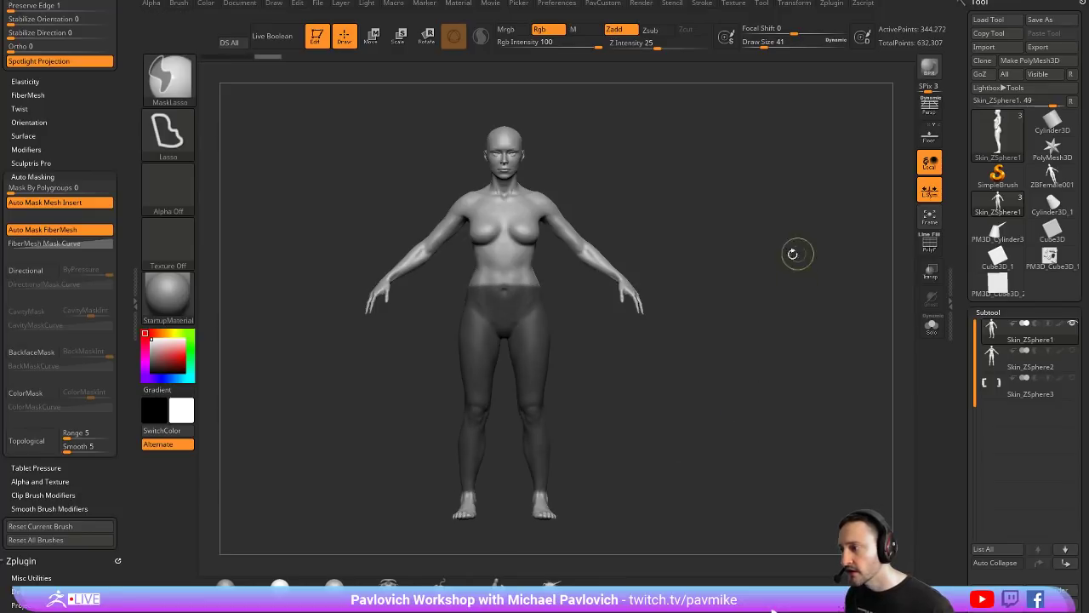
Step: Refine the mask's edge around the navel and waist with the MaskPen brush at draw size 16, checking it from all sides
{"action": "mouse_move", "coordinate": [792, 253]}
{"action": "left_mouse_down"}
{"action": "mouse_move", "coordinate": [679, 303]}
{"action": "mouse_move", "coordinate": [723, 294]}
{"action": "mouse_move", "coordinate": [791, 306]}
{"action": "mouse_move", "coordinate": [790, 328]}
{"action": "left_mouse_up"}
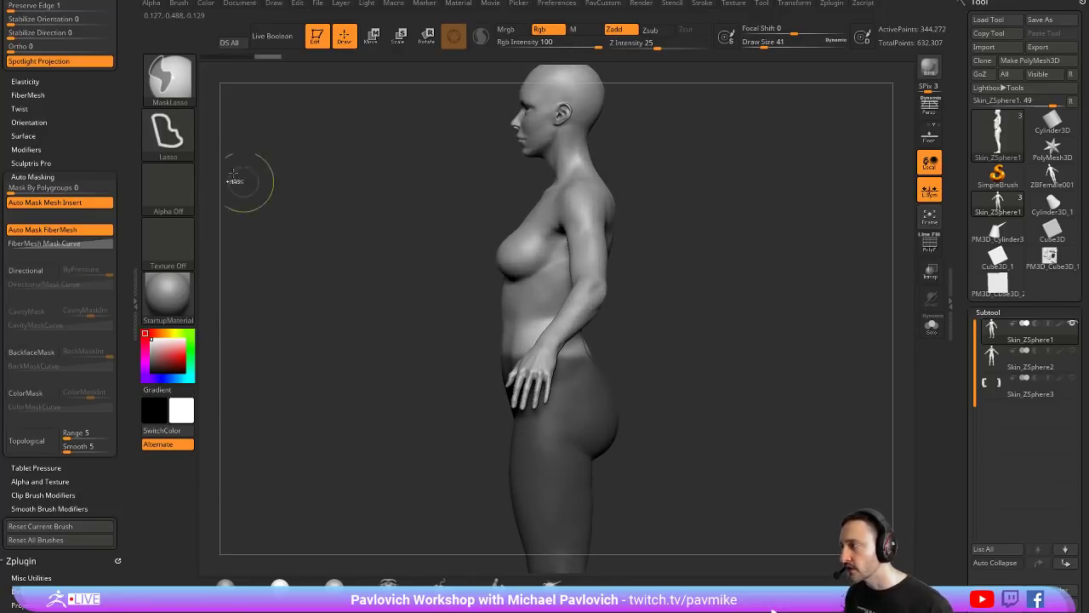
{"action": "left_click", "coordinate": [182, 85], "text": "ctrl"}
{"action": "left_click", "coordinate": [237, 94], "text": "ctrl"}
{"action": "mouse_move", "coordinate": [613, 256]}
{"action": "left_mouse_down"}
{"action": "mouse_move", "coordinate": [732, 250]}
{"action": "mouse_move", "coordinate": [596, 298]}
{"action": "left_mouse_up"}
{"action": "key", "text": "s"}
{"action": "left_click", "coordinate": [541, 345]}
{"action": "right_click_drag", "start_coordinate": [539, 345], "coordinate": [472, 339], "text": "shift"}
{"action": "key", "text": "s"}
{"action": "left_click", "coordinate": [458, 340]}
{"action": "mouse_move", "coordinate": [440, 362]}
{"action": "left_mouse_down", "text": "ctrl+alt"}
{"action": "mouse_move", "coordinate": [430, 357]}
{"action": "mouse_move", "coordinate": [491, 378]}
{"action": "left_mouse_up", "text": "ctrl+alt"}
{"action": "key", "text": "s"}
{"action": "left_click", "coordinate": [486, 378]}
{"action": "left_click_drag", "start_coordinate": [416, 361], "coordinate": [455, 377], "text": "ctrl"}
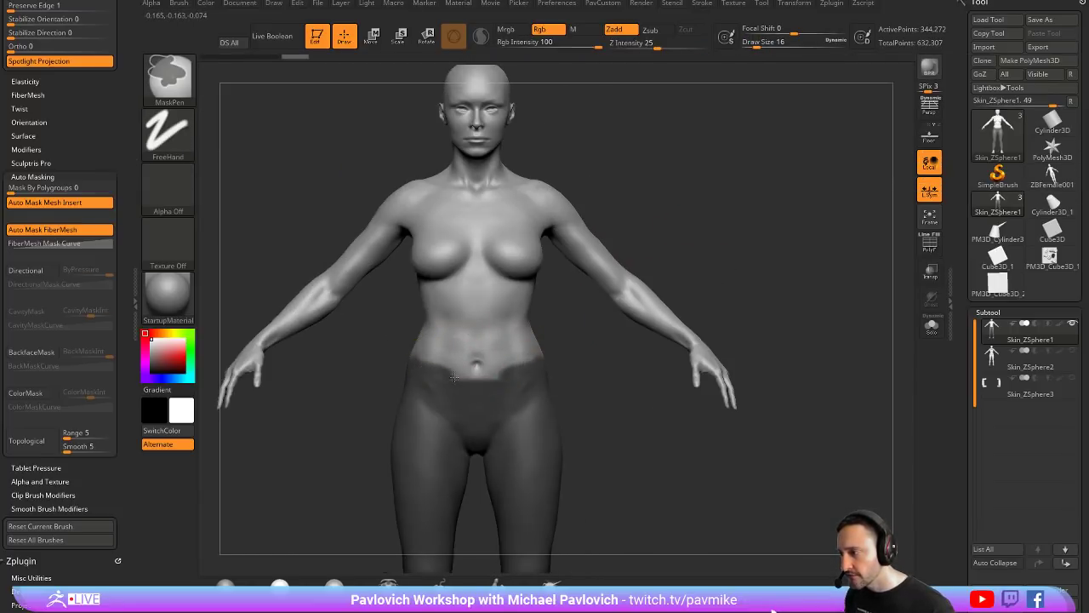
{"action": "left_click_drag", "start_coordinate": [572, 358], "coordinate": [455, 357]}
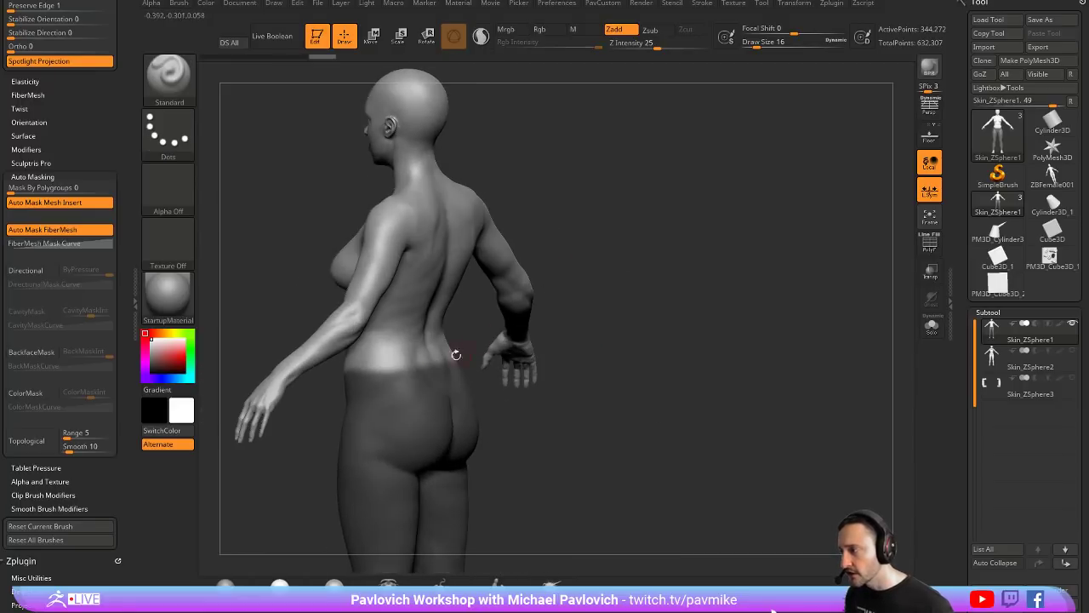
{"action": "left_click_drag", "start_coordinate": [605, 292], "coordinate": [442, 362]}
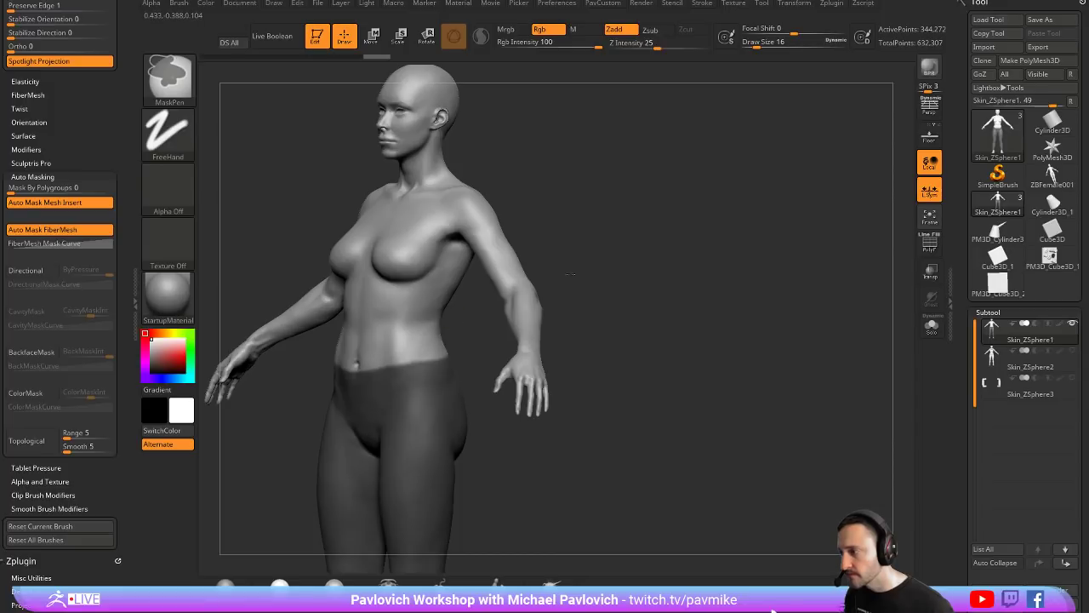
Step: Turn on the polyframe to show the mesh around the masked waist
{"action": "mouse_move", "coordinate": [572, 274]}
{"action": "left_mouse_down"}
{"action": "mouse_move", "coordinate": [756, 256]}
{"action": "mouse_move", "coordinate": [571, 267]}
{"action": "mouse_move", "coordinate": [603, 260]}
{"action": "mouse_move", "coordinate": [683, 350]}
{"action": "mouse_move", "coordinate": [777, 248]}
{"action": "mouse_move", "coordinate": [724, 257]}
{"action": "mouse_move", "coordinate": [734, 304]}
{"action": "mouse_move", "coordinate": [768, 263]}
{"action": "mouse_move", "coordinate": [843, 398]}
{"action": "left_mouse_up"}
{"action": "left_click", "coordinate": [936, 251]}
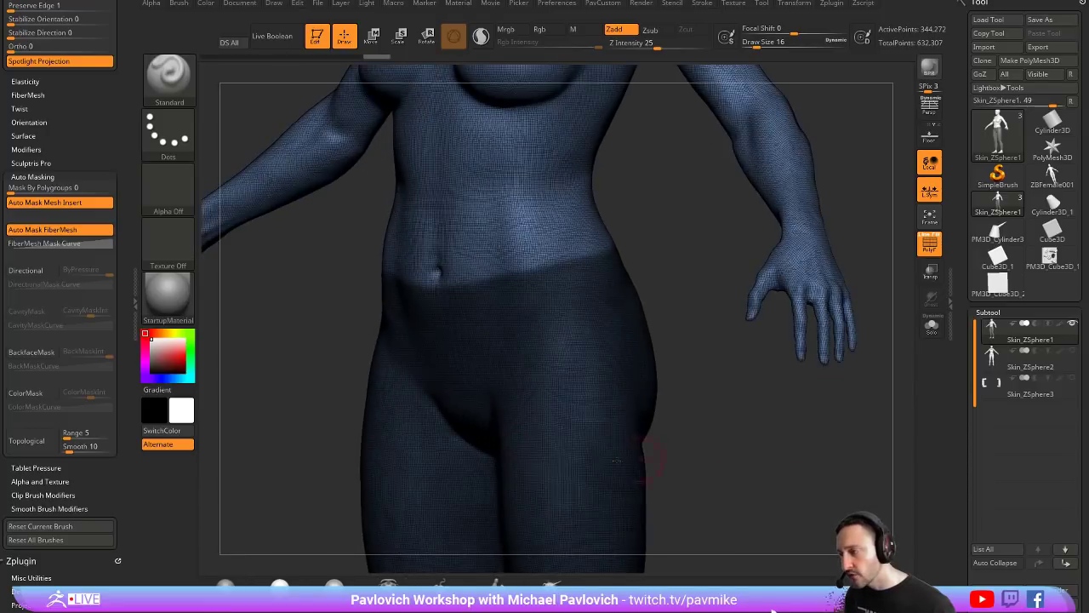
Step: Try clearing the mask and turning the masked lower body into its own polygroup, and undo each attempt
{"action": "mouse_move", "coordinate": [754, 403]}
{"action": "left_mouse_down", "text": "ctrl"}
{"action": "mouse_move", "coordinate": [768, 417]}
{"action": "mouse_move", "coordinate": [732, 397]}
{"action": "mouse_move", "coordinate": [758, 394]}
{"action": "left_mouse_up", "text": "ctrl"}
{"action": "key", "text": "ctrl+z"}
{"action": "key", "text": "ctrl+w"}
{"action": "key", "text": "ctrl+z"}
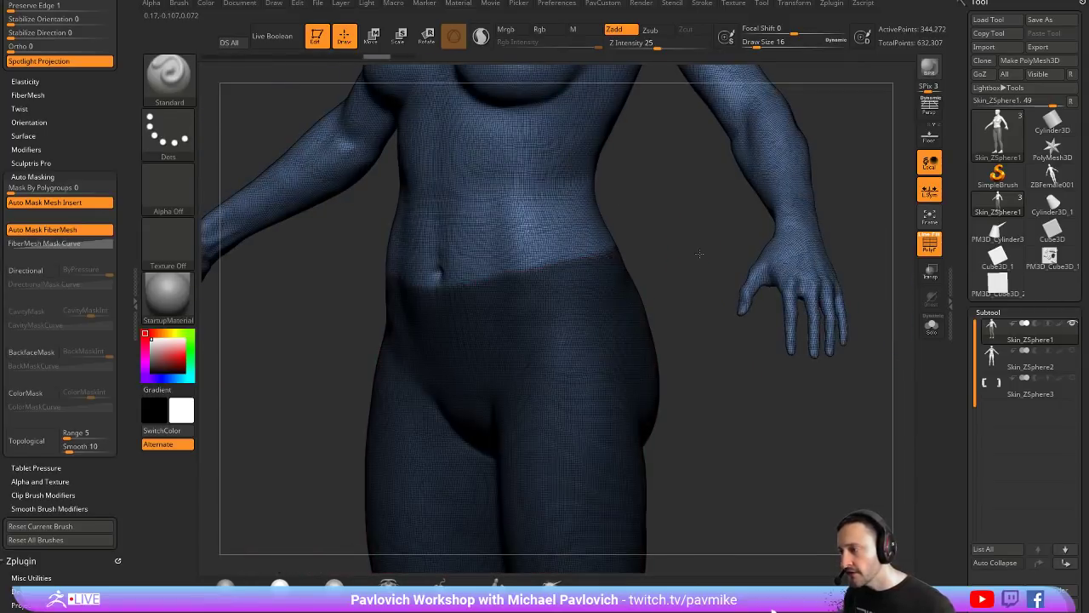
Step: Try Edgeloop Masked Border along the waist mask, clear the mask to inspect it, and undo both changes
{"action": "left_click_drag", "start_coordinate": [723, 333], "coordinate": [638, 333], "text": "alt"}
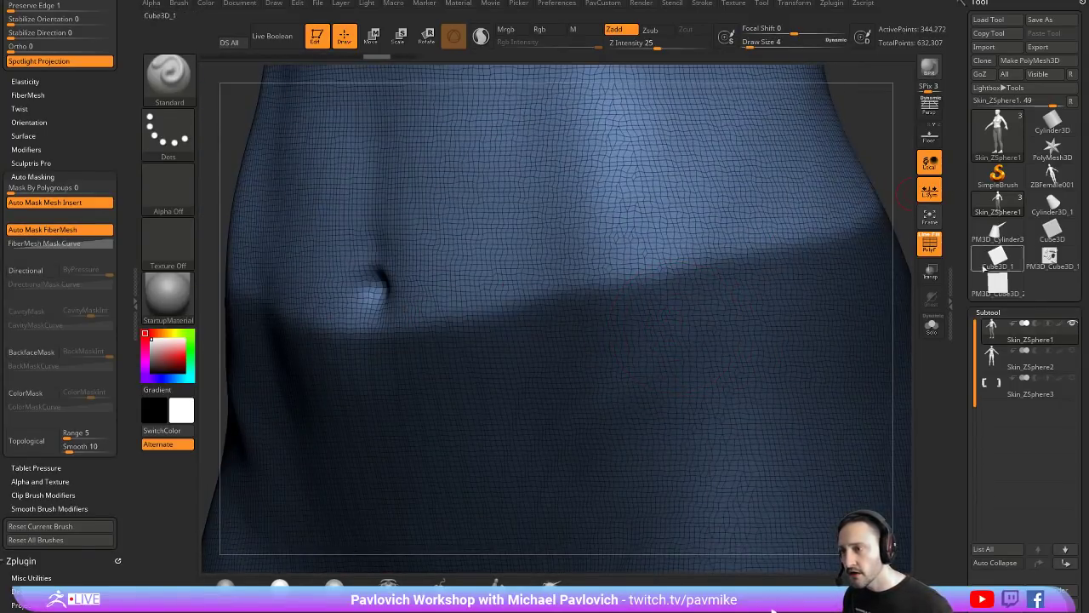
{"action": "left_click_drag", "start_coordinate": [985, 289], "coordinate": [988, 17]}
{"action": "left_click", "coordinate": [993, 242], "text": "shift"}
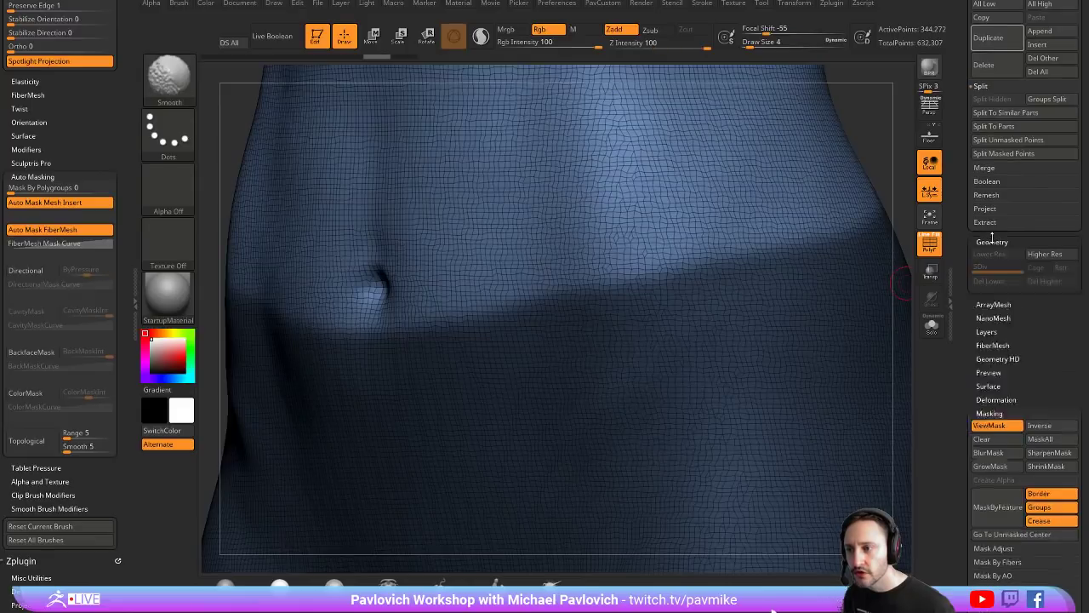
{"action": "left_click", "coordinate": [992, 241]}
{"action": "left_click", "coordinate": [990, 377]}
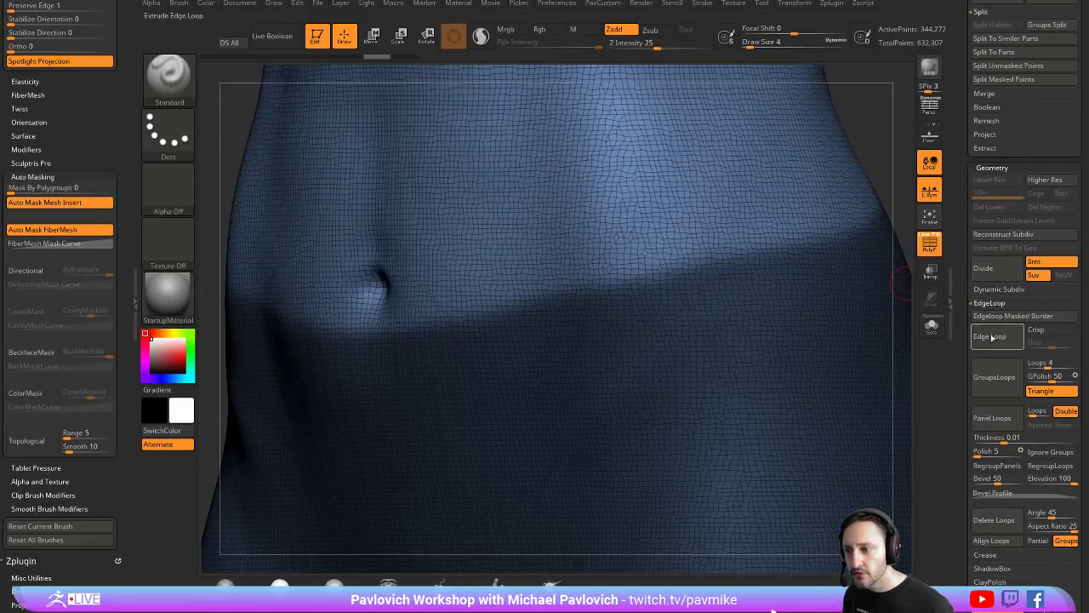
{"action": "left_click", "coordinate": [1004, 315]}
{"action": "mouse_move", "coordinate": [883, 173]}
{"action": "left_mouse_down", "text": "ctrl"}
{"action": "mouse_move", "coordinate": [894, 189]}
{"action": "mouse_move", "coordinate": [724, 239]}
{"action": "mouse_move", "coordinate": [724, 262]}
{"action": "mouse_move", "coordinate": [707, 260]}
{"action": "left_mouse_up", "text": "ctrl"}
{"action": "key", "text": "ctrl+z"}
{"action": "key", "text": "ctrl+z"}
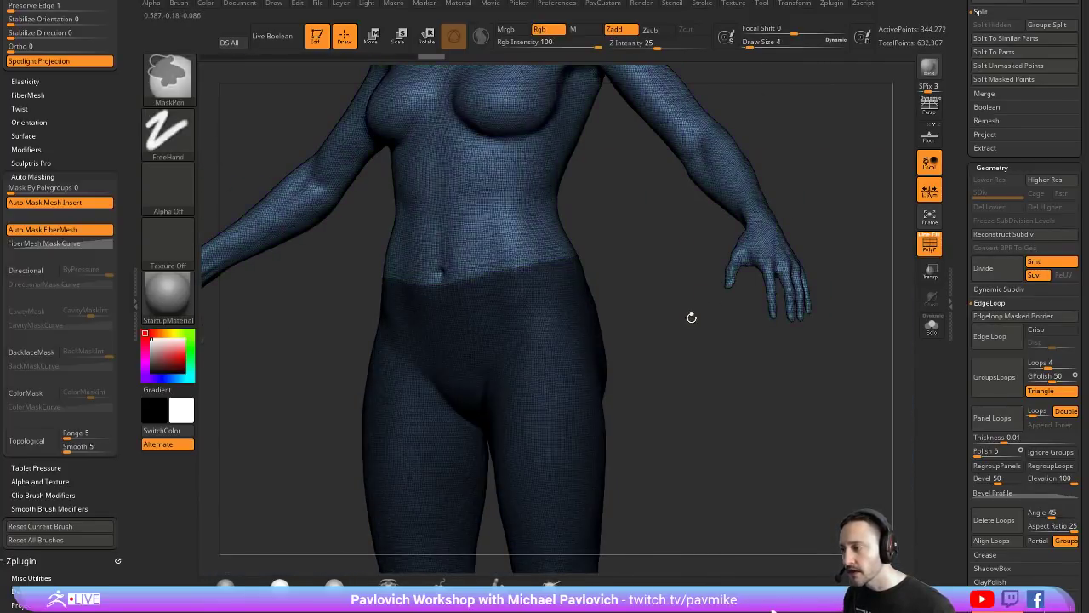
Step: Duplicate the masked Skin_ZSphere1 subtool, and clear the mask on the original before selecting the copy
{"action": "left_click_drag", "start_coordinate": [676, 302], "coordinate": [682, 383], "text": "alt"}
{"action": "left_click_drag", "start_coordinate": [959, 215], "coordinate": [953, 404]}
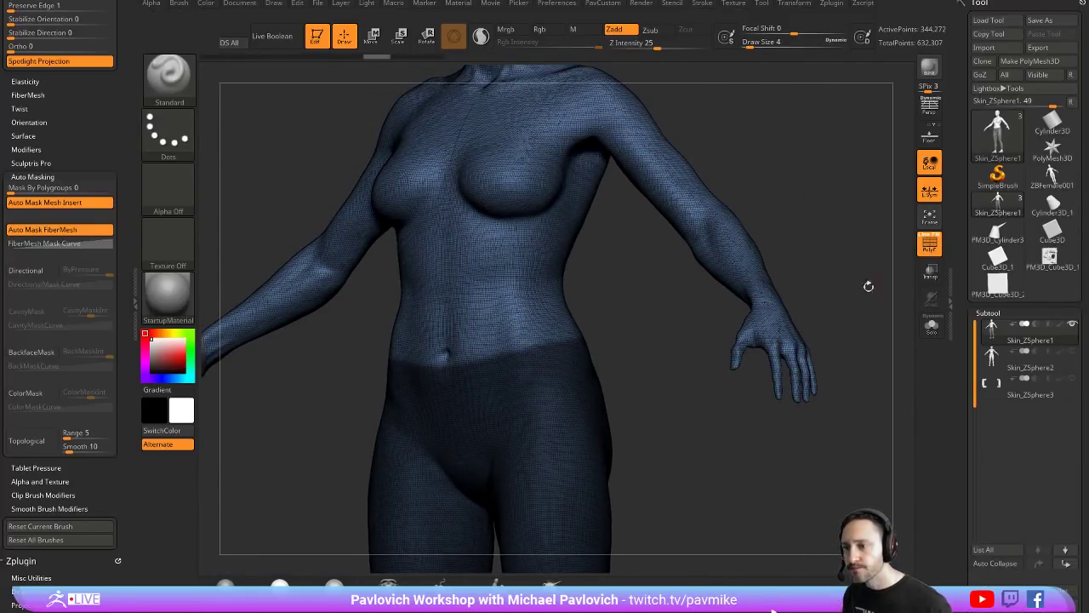
{"action": "scroll", "coordinate": [956, 534], "scroll_direction": "down", "scroll_amount": 3}
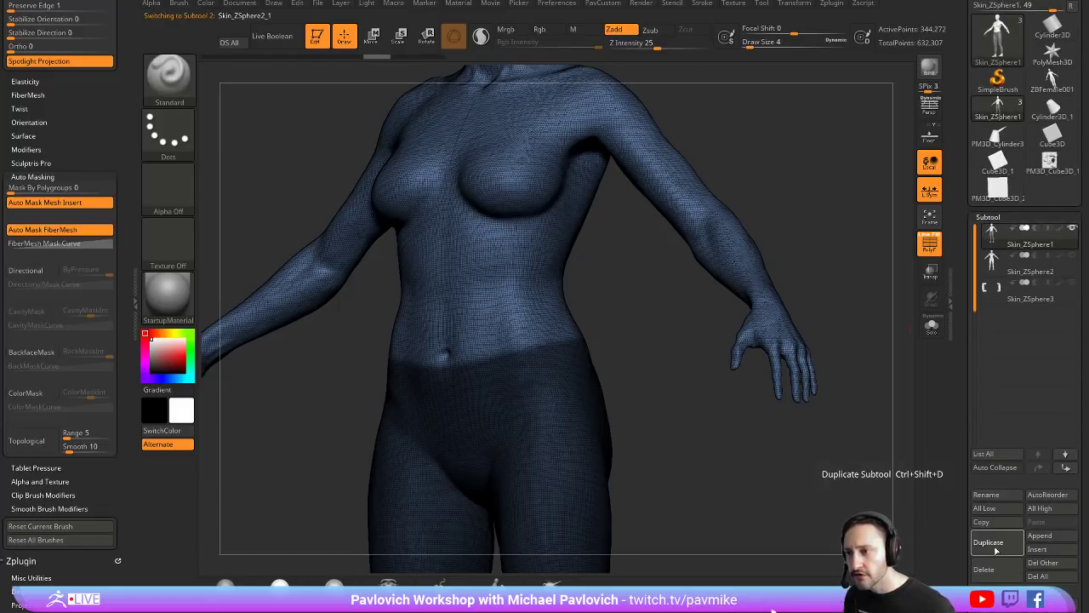
{"action": "left_click", "coordinate": [995, 549]}
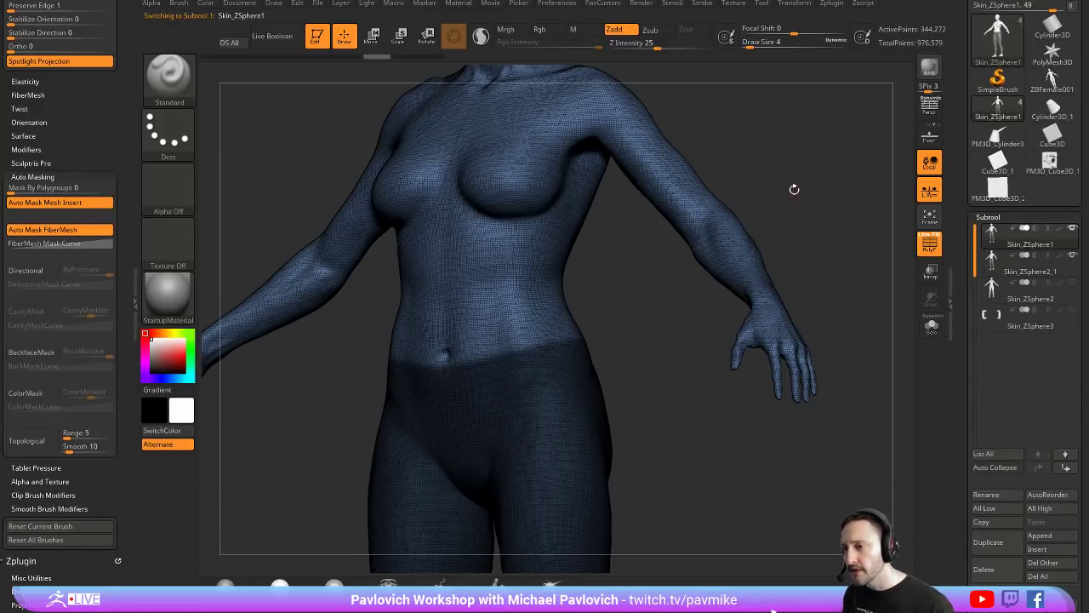
{"action": "mouse_move", "coordinate": [832, 154]}
{"action": "left_mouse_down", "text": "ctrl"}
{"action": "mouse_move", "coordinate": [806, 221]}
{"action": "mouse_move", "coordinate": [838, 233]}
{"action": "mouse_move", "coordinate": [790, 230]}
{"action": "left_mouse_up", "text": "ctrl"}
{"action": "left_click", "coordinate": [1026, 271]}
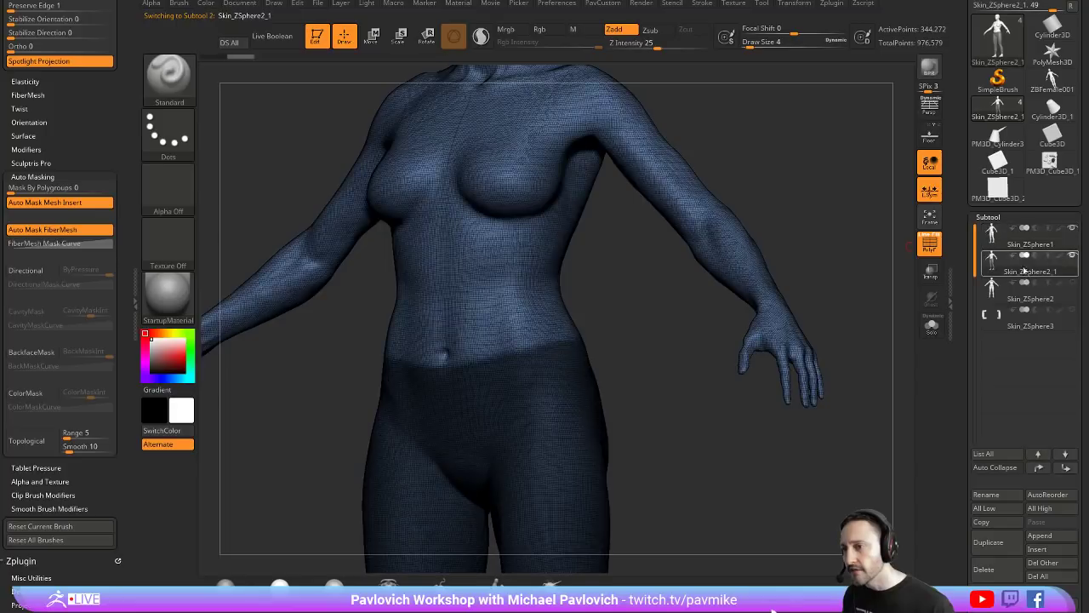
Step: Isolate the duplicated body with Solo mode to check its mask, and turn Solo off
{"action": "left_click_drag", "start_coordinate": [870, 263], "coordinate": [838, 222], "text": "alt"}
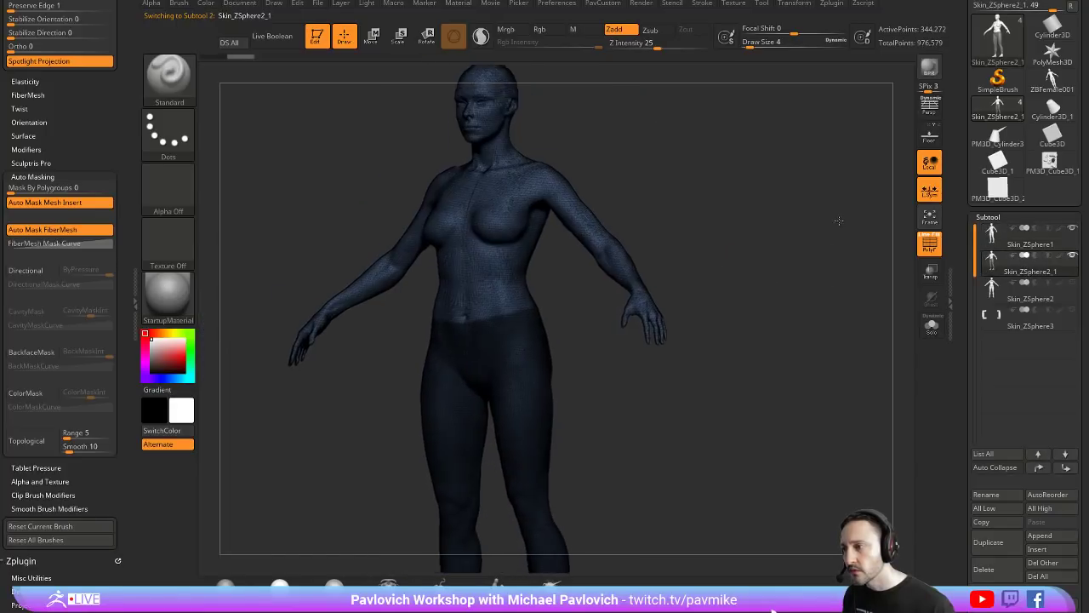
{"action": "left_click", "coordinate": [932, 328]}
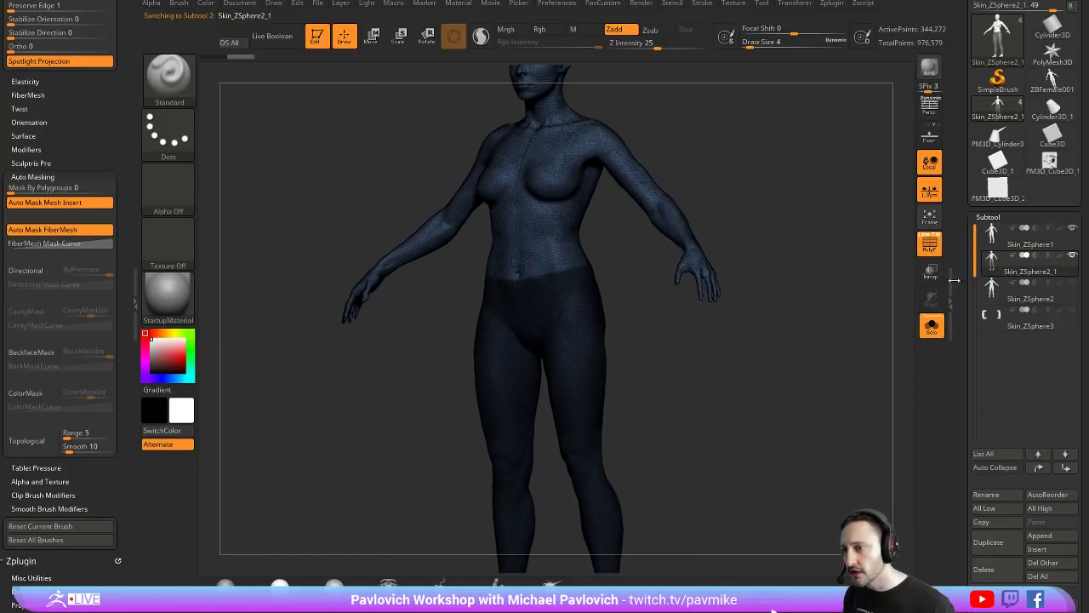
{"action": "left_click", "coordinate": [934, 328]}
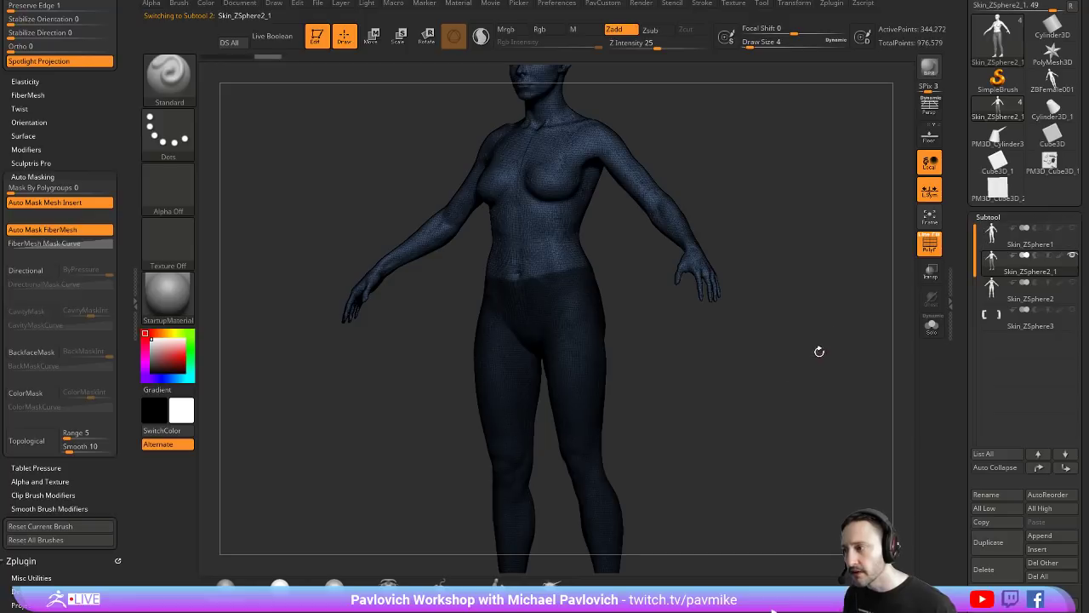
Step: Insert an edge loop along the waist mask with Edgeloop Masked Border, and briefly isolate the lower-body polygroup to check it
{"action": "left_click_drag", "start_coordinate": [819, 352], "coordinate": [891, 443], "text": "alt"}
{"action": "scroll", "coordinate": [1014, 256], "scroll_direction": "down", "scroll_amount": 10}
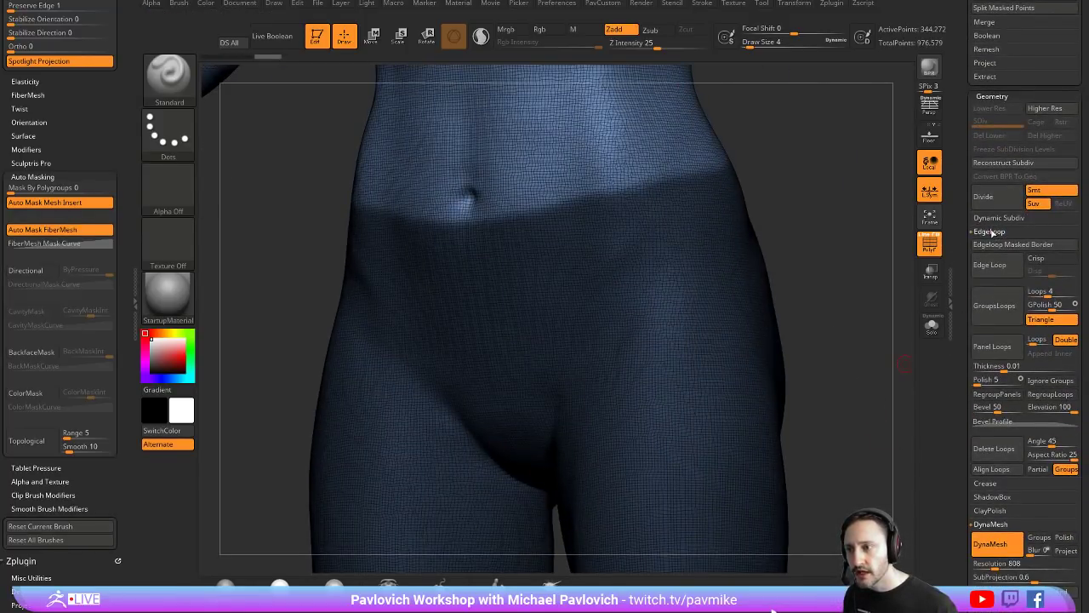
{"action": "left_click", "coordinate": [990, 231]}
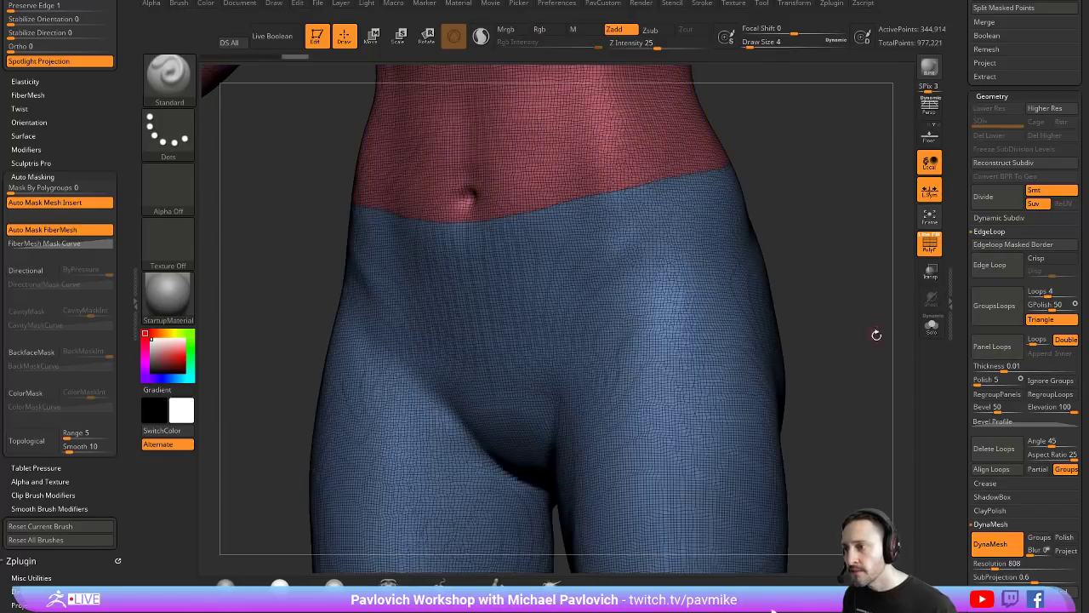
{"action": "mouse_move", "coordinate": [877, 334]}
{"action": "left_mouse_down", "text": "alt"}
{"action": "mouse_move", "coordinate": [790, 312]}
{"action": "mouse_move", "coordinate": [822, 230]}
{"action": "mouse_move", "coordinate": [717, 246]}
{"action": "left_mouse_up", "text": "alt"}
{"action": "key", "text": "ctrl+shift"}
{"action": "left_click", "coordinate": [649, 276], "text": "ctrl+shift"}
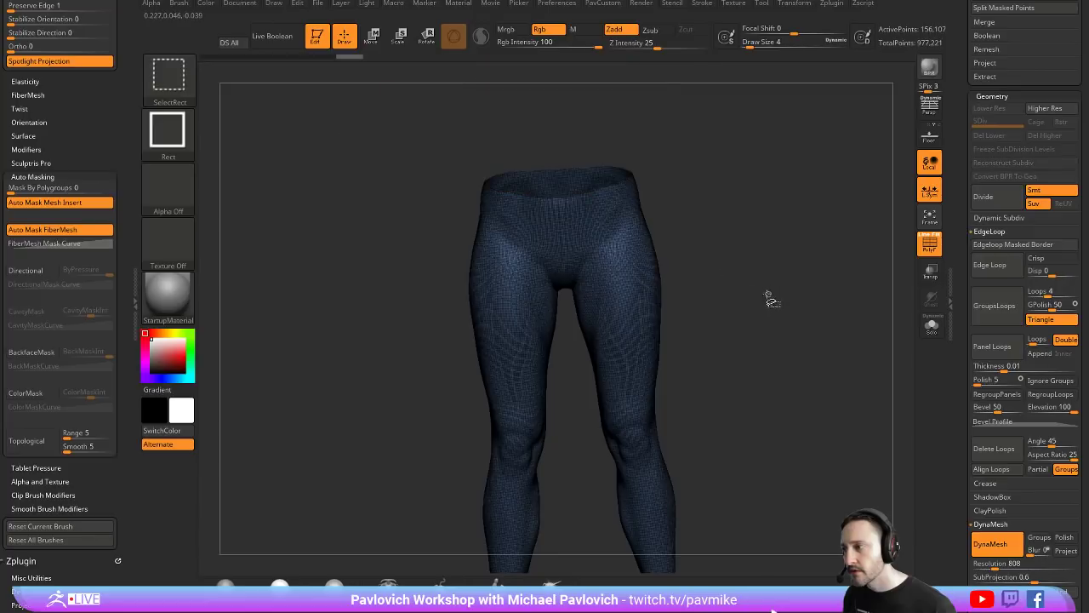
{"action": "left_click", "coordinate": [775, 307], "text": "ctrl+shift"}
{"action": "left_click_drag", "start_coordinate": [695, 238], "coordinate": [746, 202]}
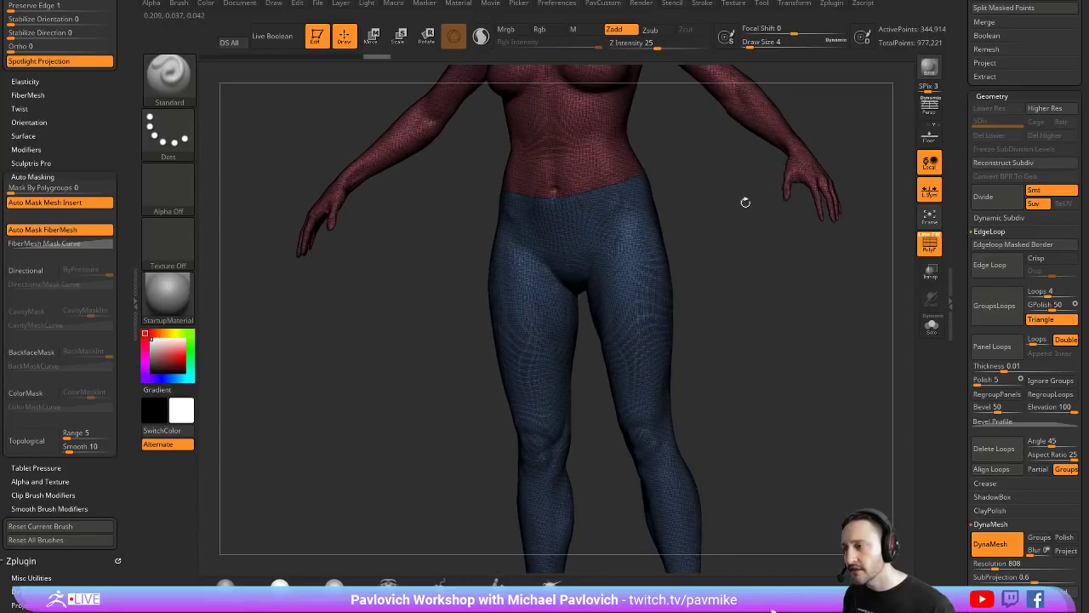
Step: Compare the polyframe with wireframe lines, polygroup fill and both on the duplicated body, ending with fill only
{"action": "left_click", "coordinate": [929, 241]}
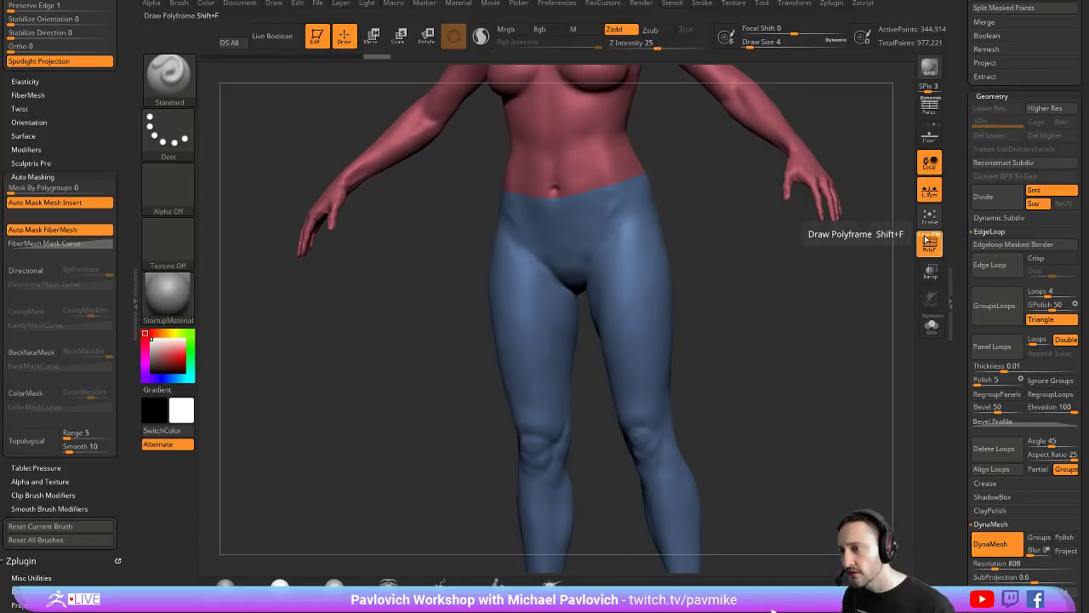
{"action": "mouse_move", "coordinate": [868, 285]}
{"action": "left_mouse_down"}
{"action": "mouse_move", "coordinate": [715, 294]}
{"action": "mouse_move", "coordinate": [877, 288]}
{"action": "mouse_move", "coordinate": [846, 281]}
{"action": "left_mouse_up"}
{"action": "left_click", "coordinate": [929, 242]}
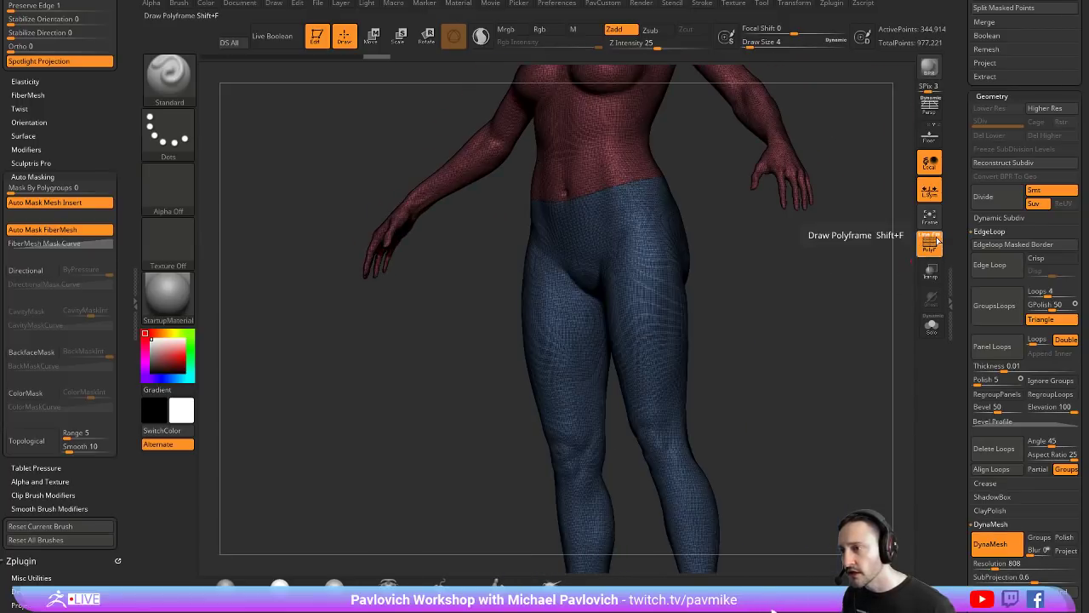
{"action": "left_click", "coordinate": [929, 242]}
{"action": "left_click_drag", "start_coordinate": [781, 272], "coordinate": [840, 268]}
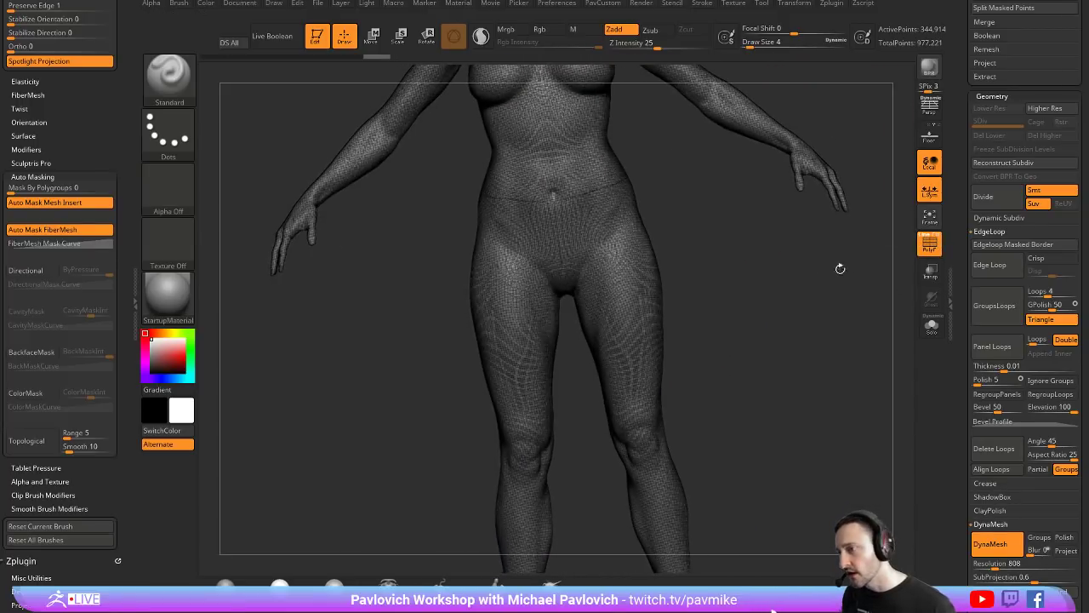
{"action": "left_click", "coordinate": [936, 241]}
{"action": "left_click", "coordinate": [934, 243]}
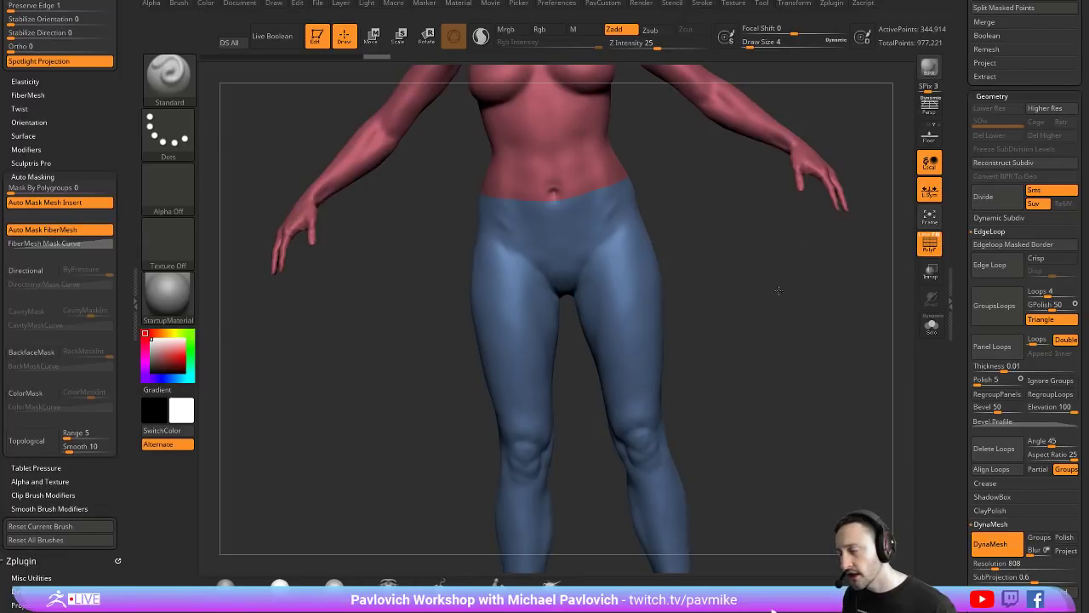
Step: Isolate the lower-body polygroup and delete the hidden upper body and feet so only the pants remain
{"action": "left_click_drag", "start_coordinate": [779, 290], "coordinate": [774, 277], "text": "alt"}
{"action": "left_click", "coordinate": [653, 278], "text": "ctrl+shift"}
{"action": "key", "text": "space"}
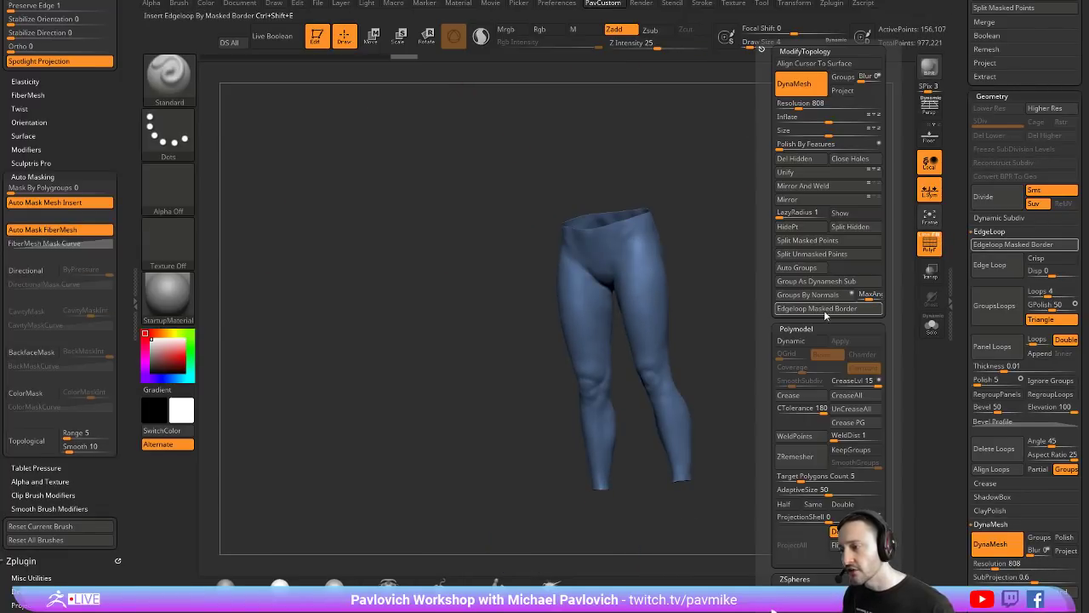
{"action": "left_click", "coordinate": [812, 159]}
{"action": "left_click_drag", "start_coordinate": [768, 236], "coordinate": [791, 214], "text": "shift"}
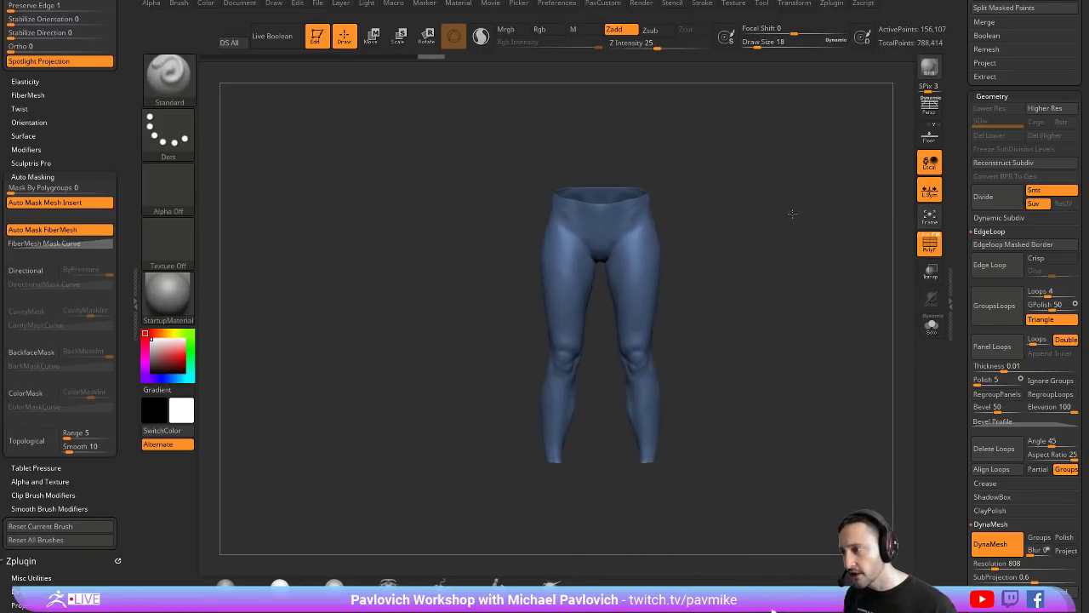
{"action": "key", "text": "f"}
{"action": "left_click_drag", "start_coordinate": [843, 270], "coordinate": [815, 202]}
{"action": "key", "text": "f"}
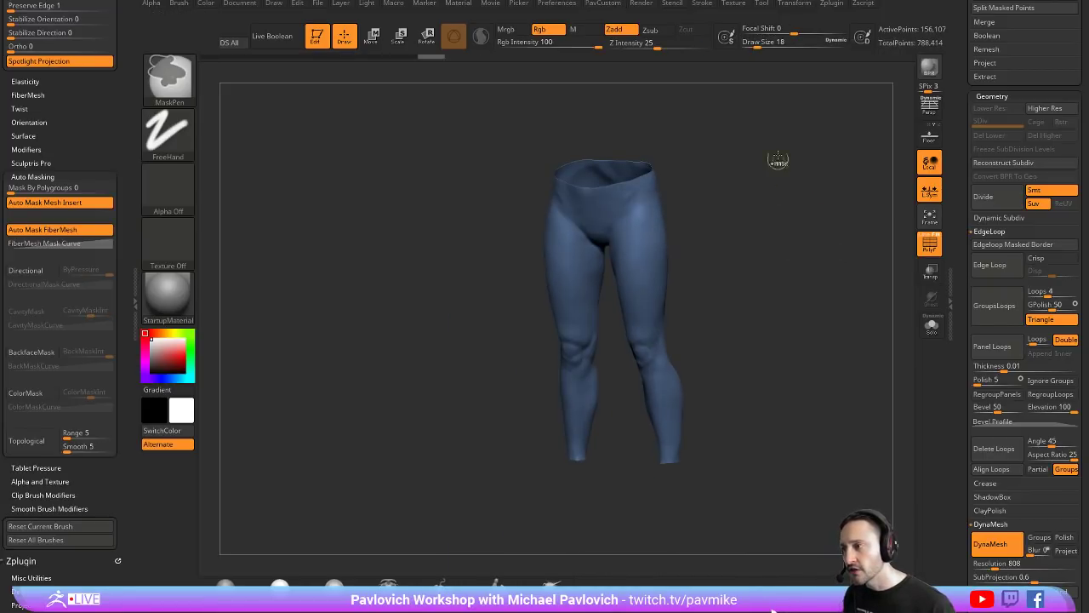
Step: Try remeshing the pants with DynaMesh, inspect the waist opening, and undo the remesh
{"action": "left_click_drag", "start_coordinate": [778, 144], "coordinate": [851, 272], "text": "ctrl"}
{"action": "key", "text": "space"}
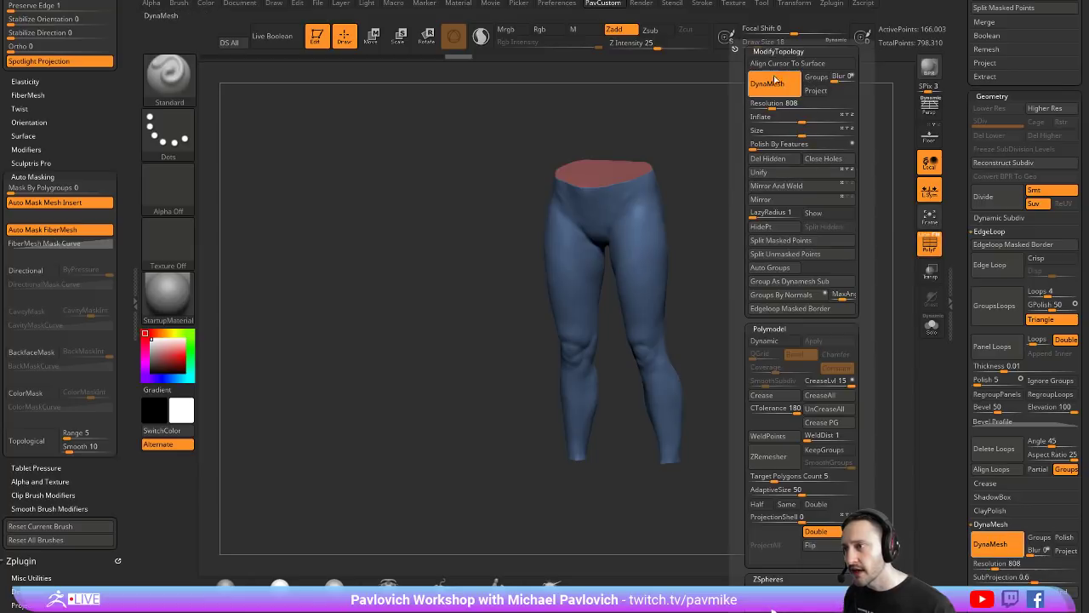
{"action": "left_click_drag", "start_coordinate": [827, 204], "coordinate": [848, 287], "text": "alt"}
{"action": "key", "text": "shift+f"}
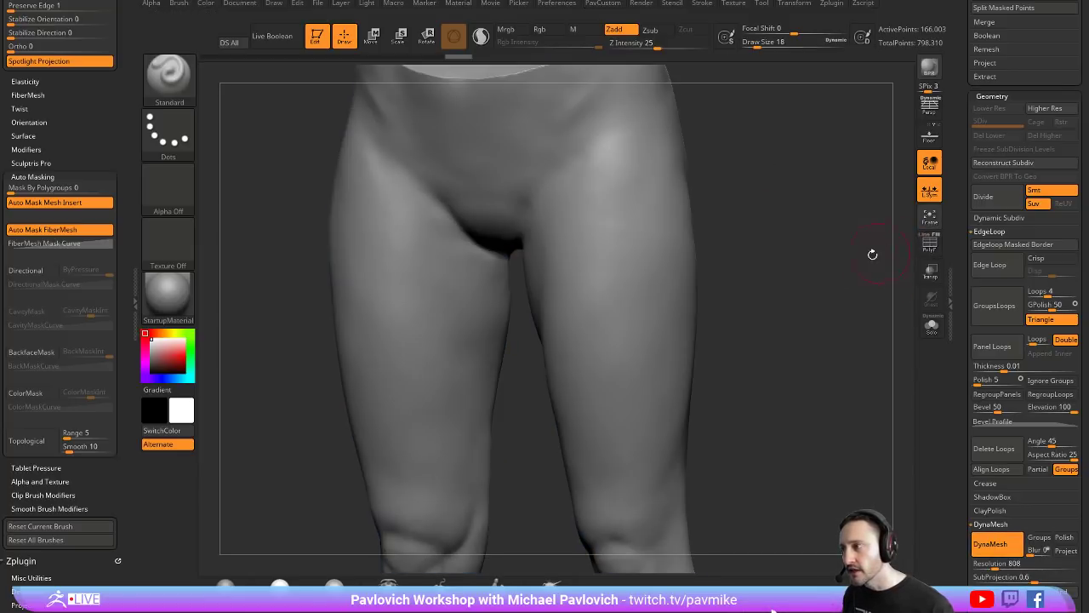
{"action": "key", "text": "f"}
{"action": "left_click", "coordinate": [930, 242]}
{"action": "key", "text": "space"}
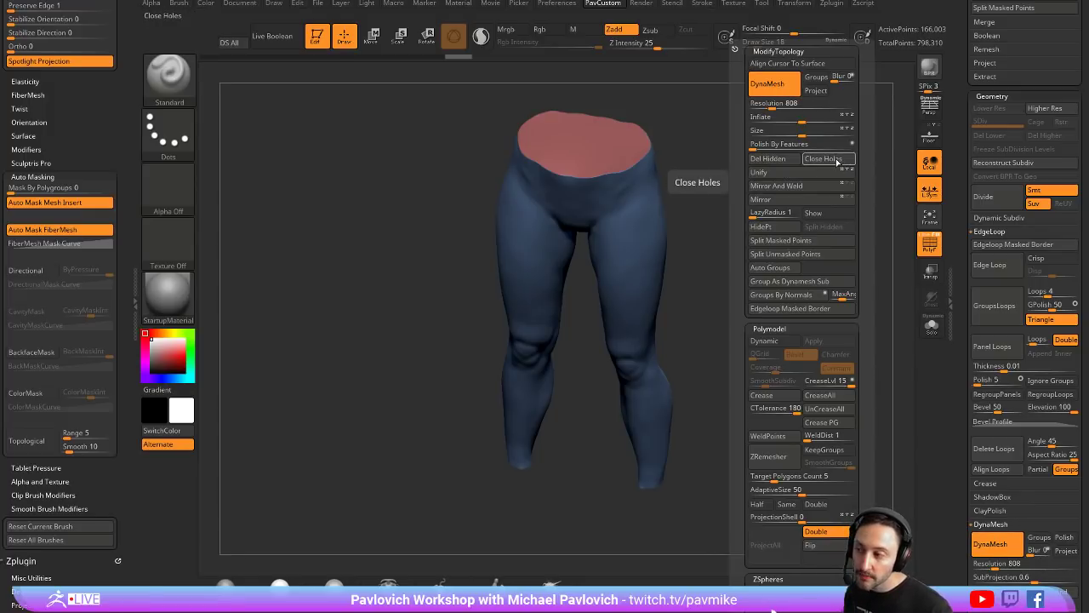
{"action": "key", "text": "ctrl+z"}
Step: Try closing the pants' open ends with Close Holes, and check the resulting polygroups
{"action": "key", "text": "space"}
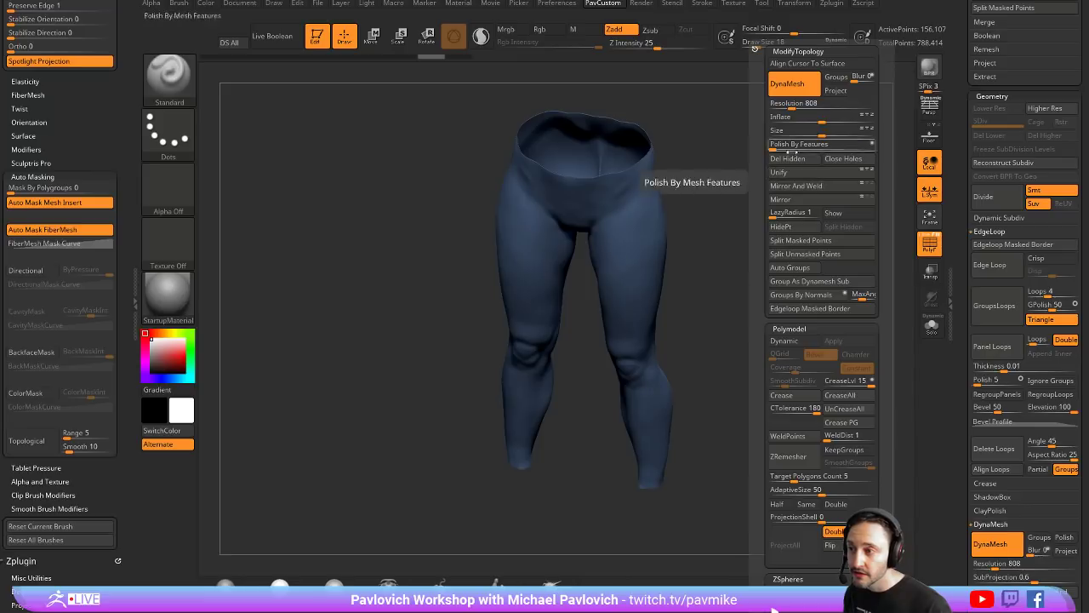
{"action": "left_click", "coordinate": [844, 158]}
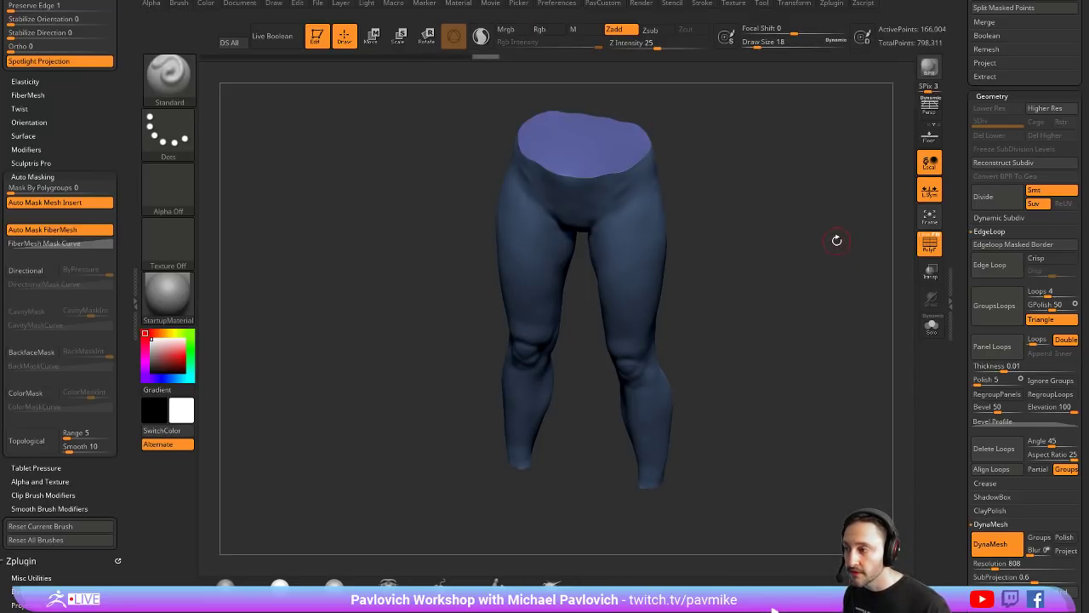
{"action": "left_click", "coordinate": [650, 243], "text": "ctrl+shift"}
{"action": "left_click", "coordinate": [766, 218], "text": "ctrl+shift"}
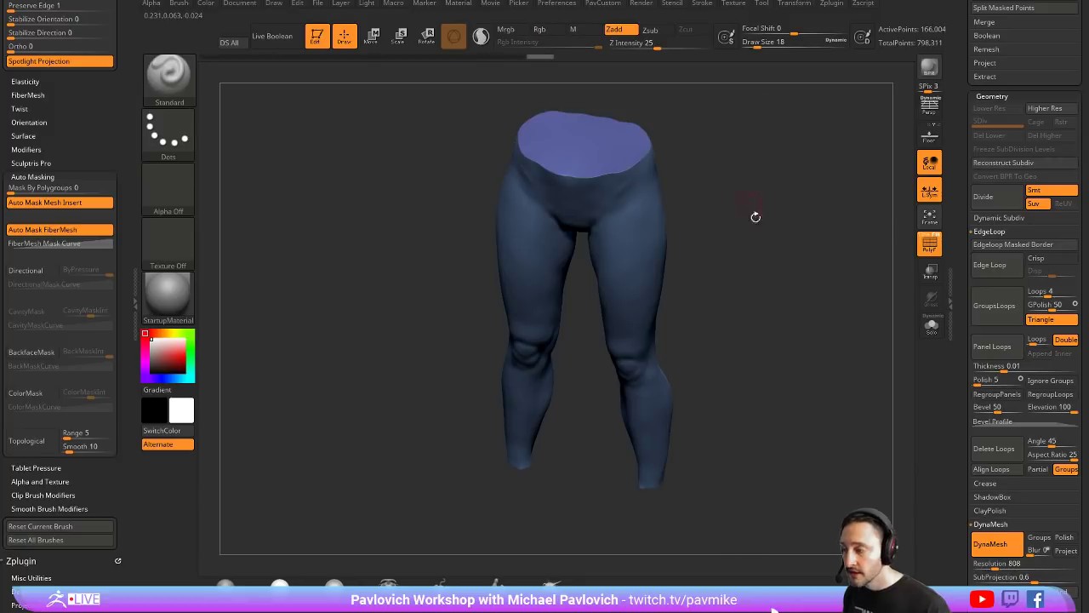
{"action": "left_click_drag", "start_coordinate": [755, 216], "coordinate": [882, 238]}
{"action": "left_click_drag", "start_coordinate": [959, 236], "coordinate": [962, 425]}
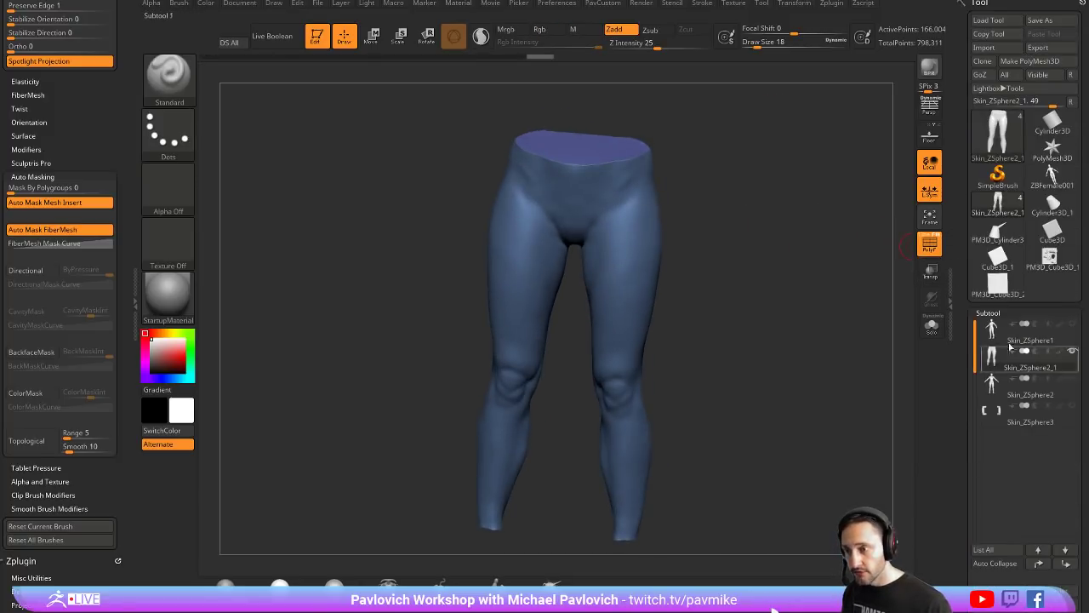
Step: Show the Skin_ZSphere1 body under the pants, try Standard brush strokes across the hips, and undo back to the open-waisted pants
{"action": "left_click", "coordinate": [1073, 324]}
{"action": "left_click_drag", "start_coordinate": [794, 306], "coordinate": [802, 309], "text": "alt"}
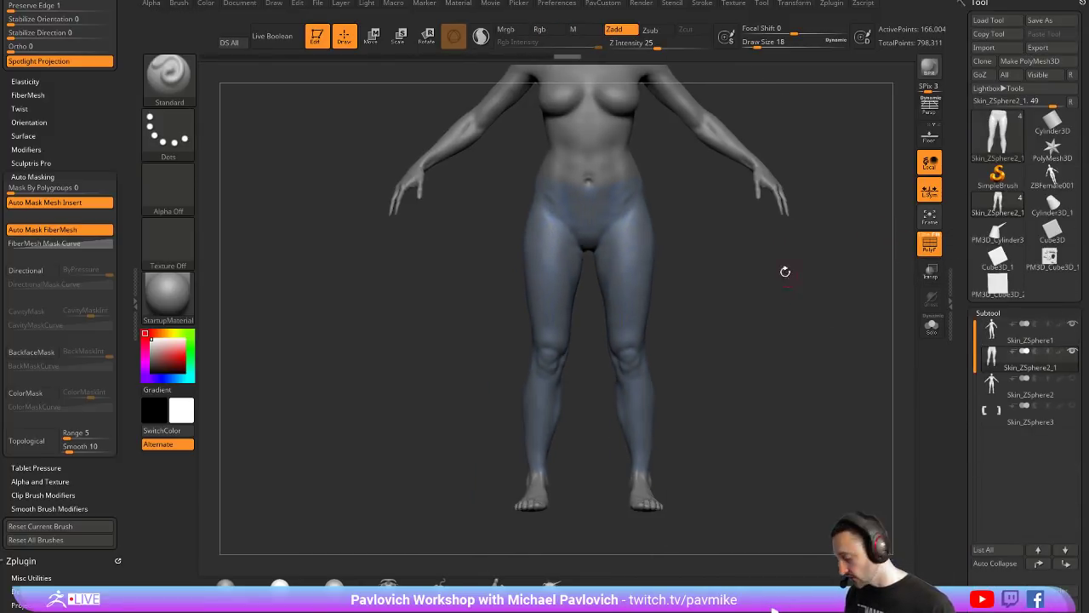
{"action": "left_click_drag", "start_coordinate": [730, 261], "coordinate": [684, 260], "text": "alt"}
{"action": "key", "text": "s"}
{"action": "left_click", "coordinate": [619, 232]}
{"action": "mouse_move", "coordinate": [639, 184]}
{"action": "left_mouse_down"}
{"action": "mouse_move", "coordinate": [596, 229]}
{"action": "mouse_move", "coordinate": [585, 271]}
{"action": "left_mouse_up"}
{"action": "key", "text": "ctrl+z"}
{"action": "key", "text": "ctrl+z"}
{"action": "key", "text": "ctrl+z"}
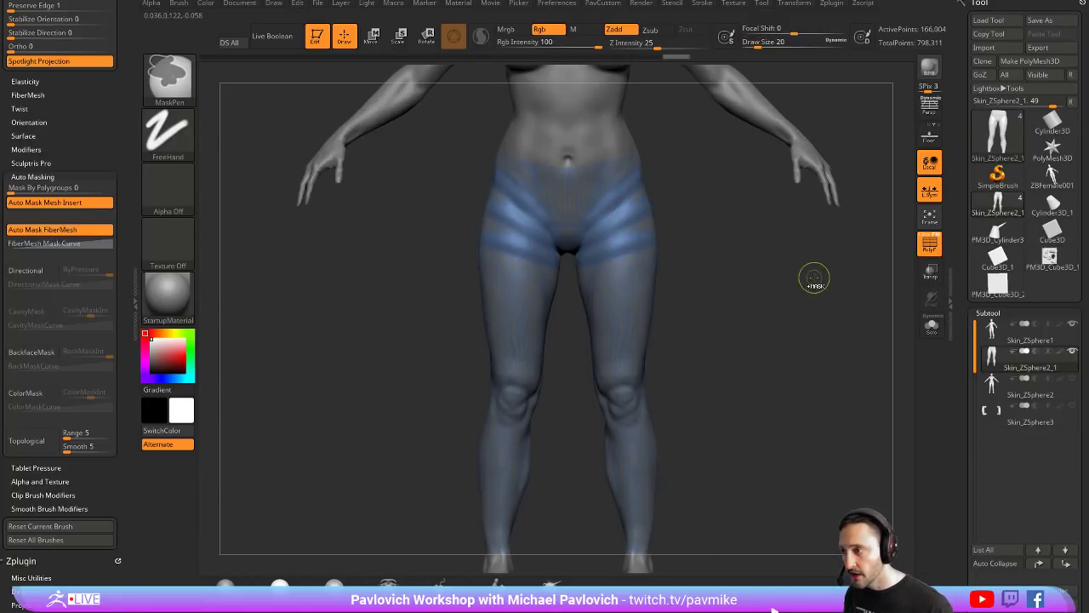
Step: Isolate the pants with Solo mode and display wireframe lines together with the polygroup fill
{"action": "left_click", "coordinate": [932, 327]}
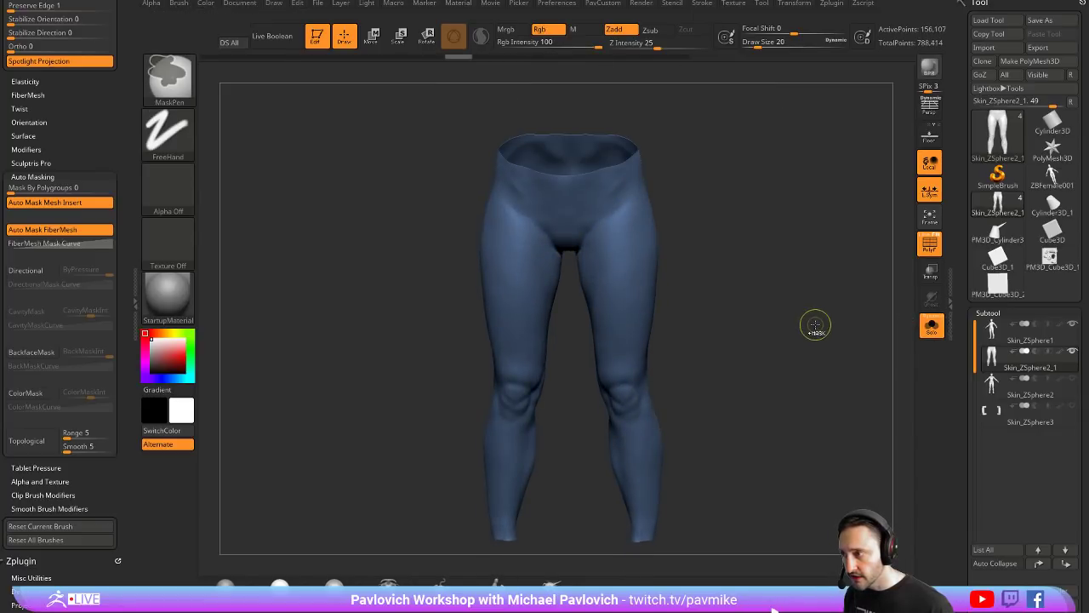
{"action": "left_click_drag", "start_coordinate": [775, 265], "coordinate": [598, 189]}
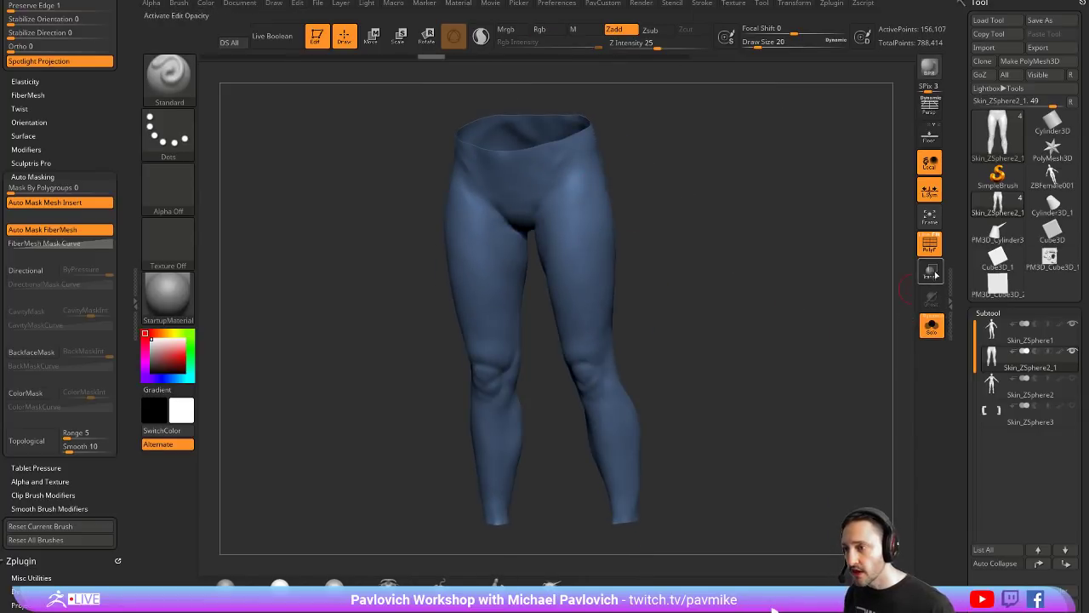
{"action": "left_click", "coordinate": [930, 246]}
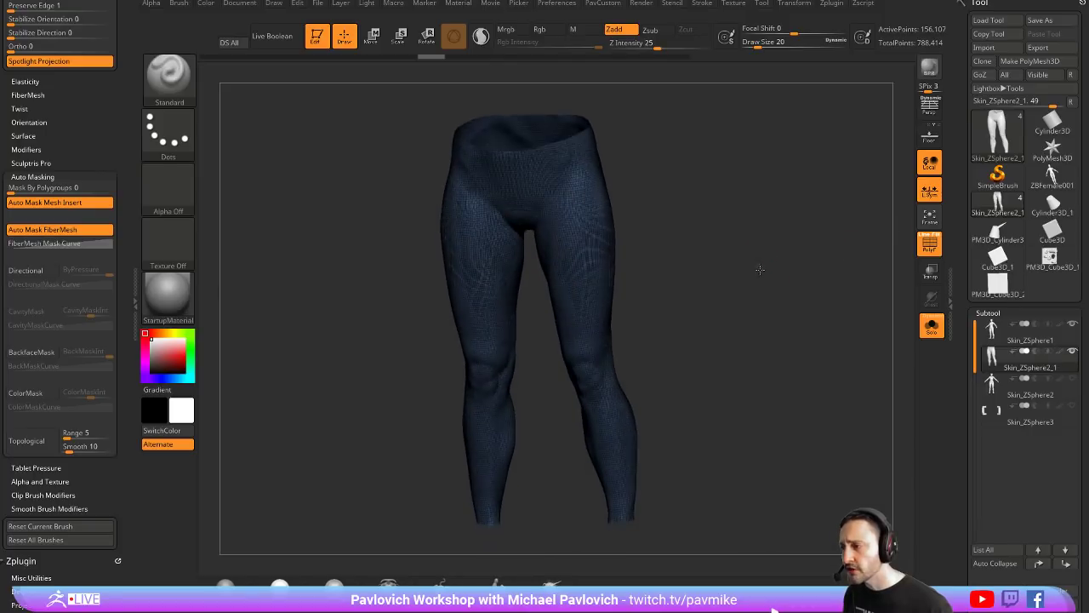
{"action": "key", "text": "bracketleft"}
{"action": "mouse_move", "coordinate": [686, 242]}
{"action": "left_mouse_down", "text": "shift"}
{"action": "mouse_move", "coordinate": [701, 235]}
{"action": "mouse_move", "coordinate": [703, 275]}
{"action": "mouse_move", "coordinate": [691, 248]}
{"action": "left_mouse_up", "text": "shift"}
{"action": "key", "text": "bracketleft"}
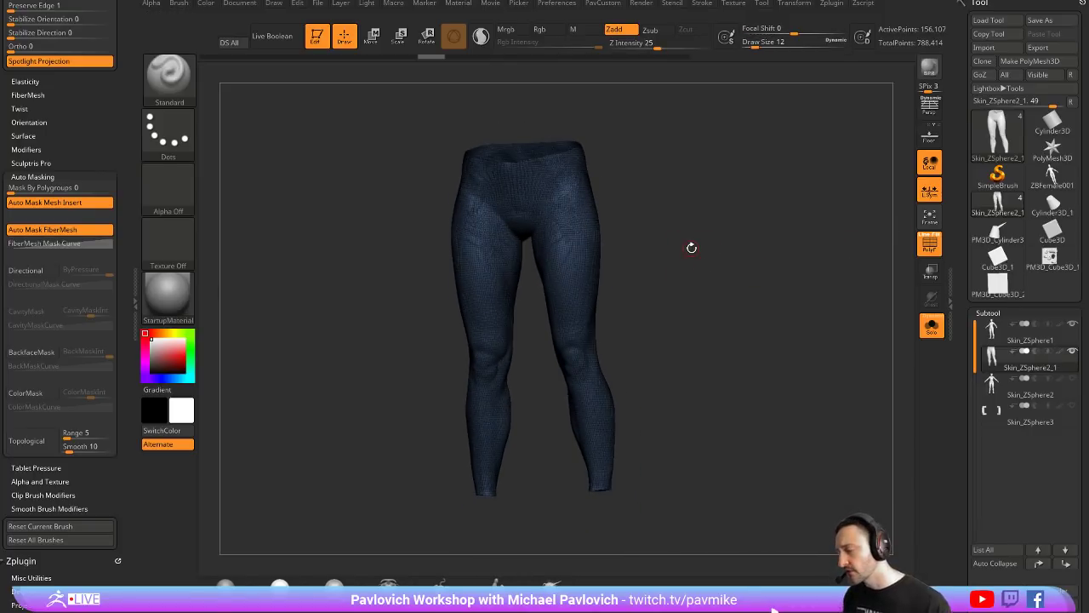
Step: Set the ZRemesher Adaptive Size to 0 and remesh the pants with a target polygon count of 5
{"action": "left_click_drag", "start_coordinate": [965, 340], "coordinate": [970, 170]}
{"action": "scroll", "coordinate": [989, 221], "scroll_direction": "down", "scroll_amount": 10}
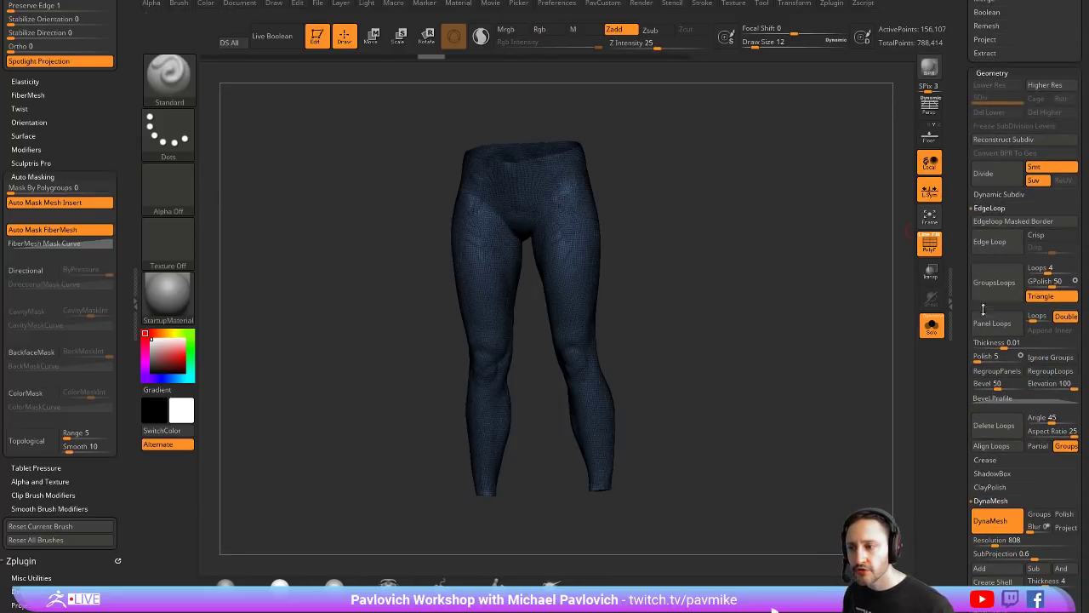
{"action": "key", "text": "shift"}
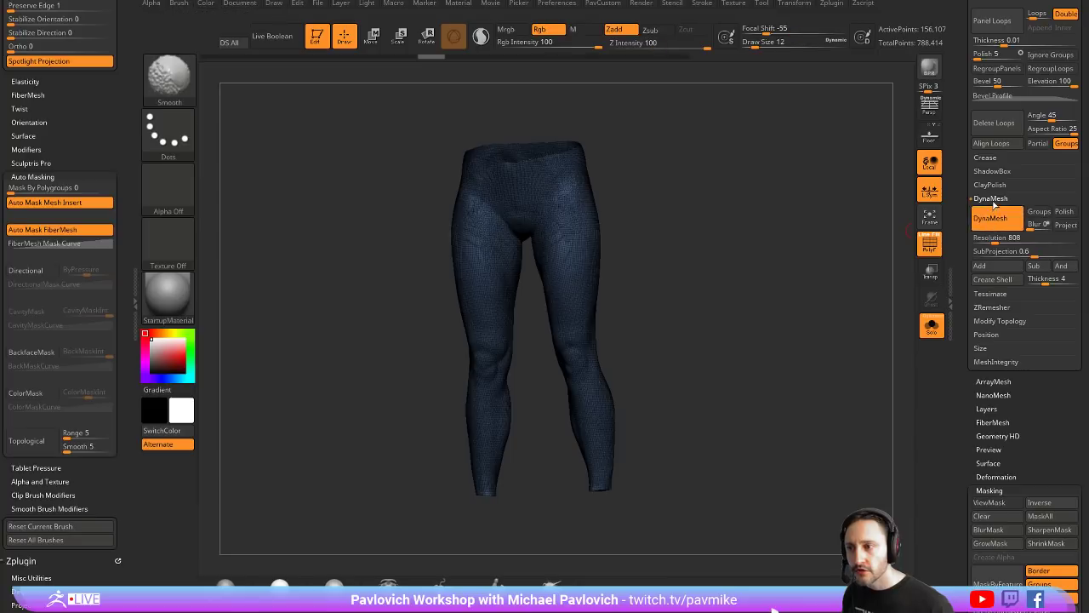
{"action": "left_click", "coordinate": [991, 198], "text": "shift"}
{"action": "left_click", "coordinate": [992, 225]}
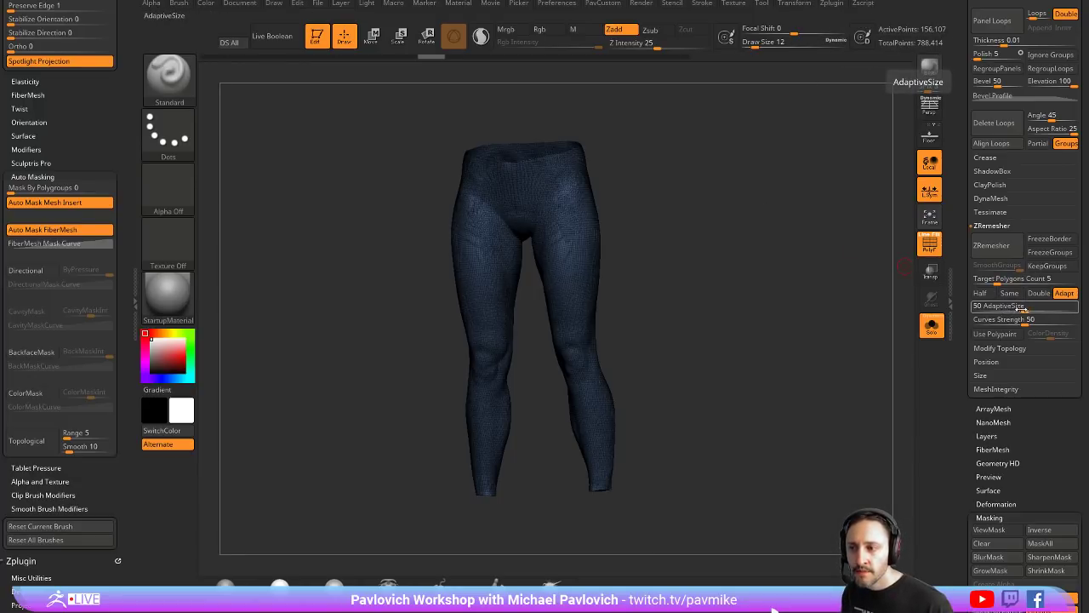
{"action": "left_click_drag", "start_coordinate": [1021, 310], "coordinate": [970, 312]}
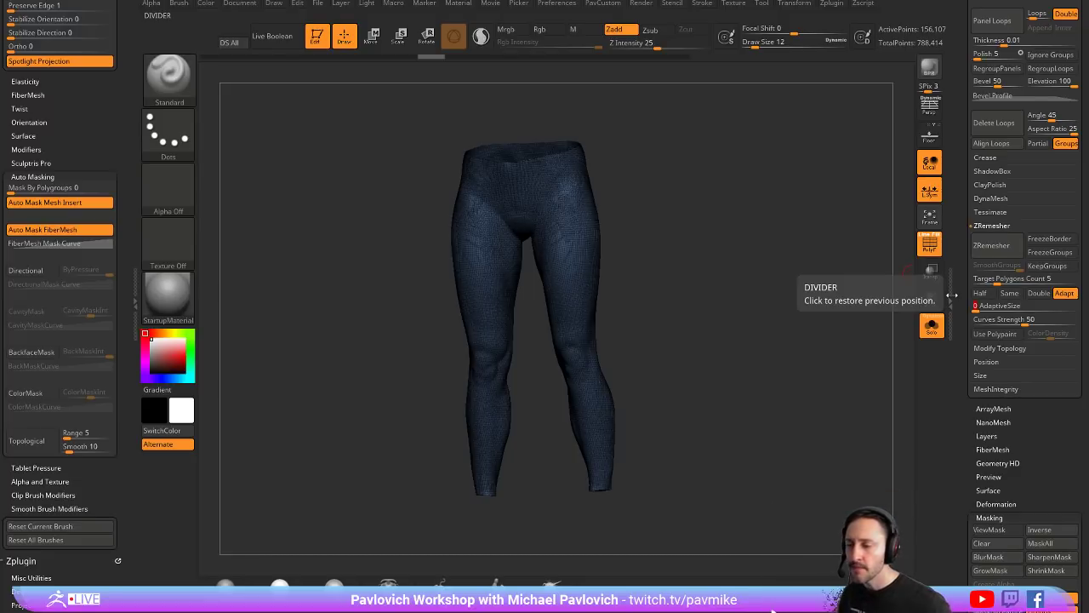
{"action": "left_click", "coordinate": [1006, 308]}
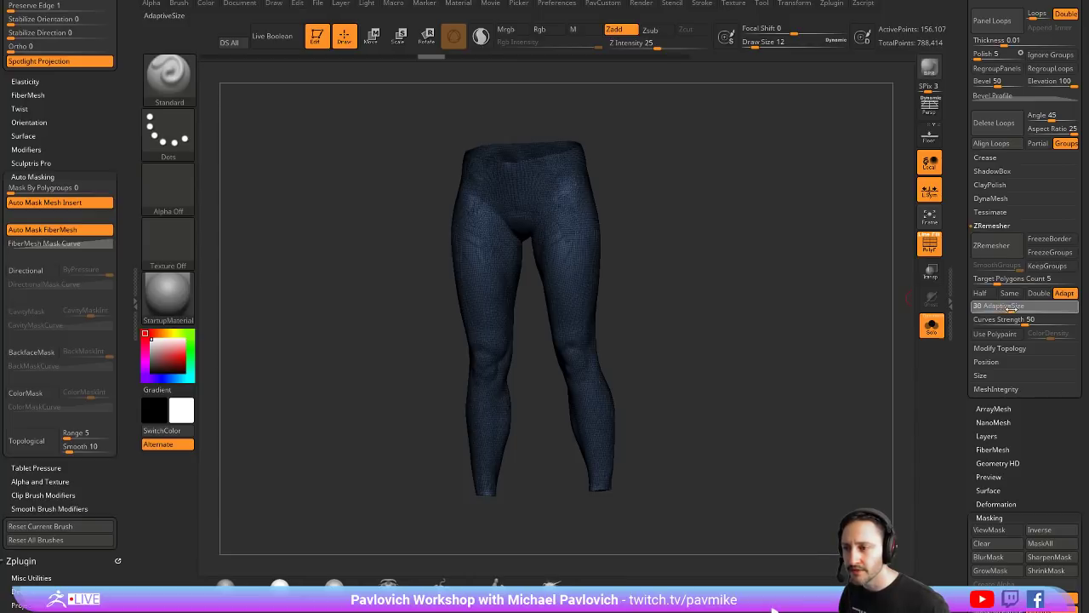
{"action": "left_click_drag", "start_coordinate": [990, 309], "coordinate": [684, 338]}
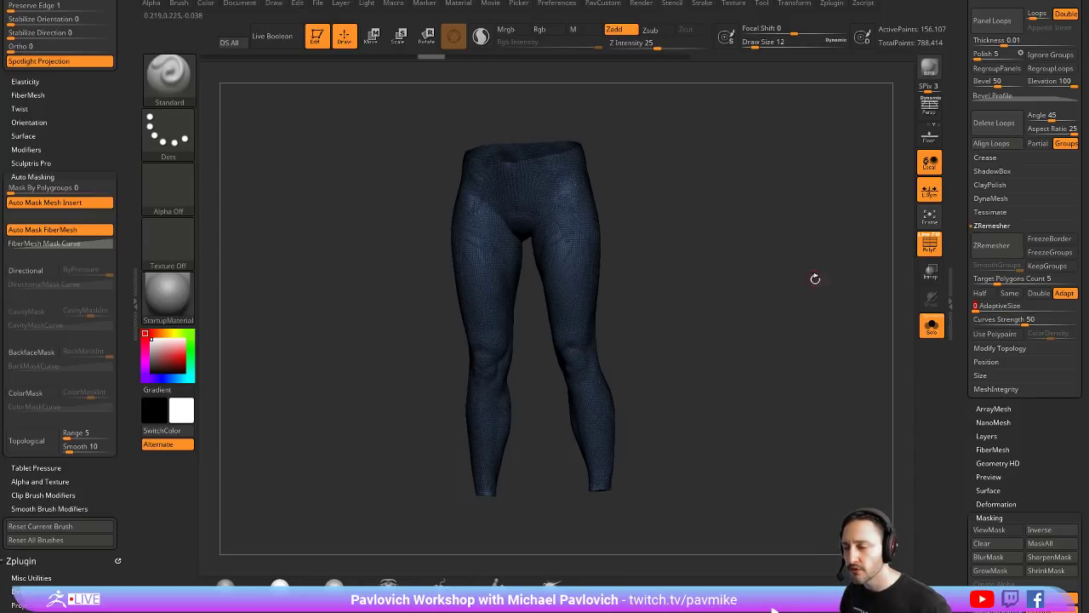
{"action": "left_click", "coordinate": [994, 245]}
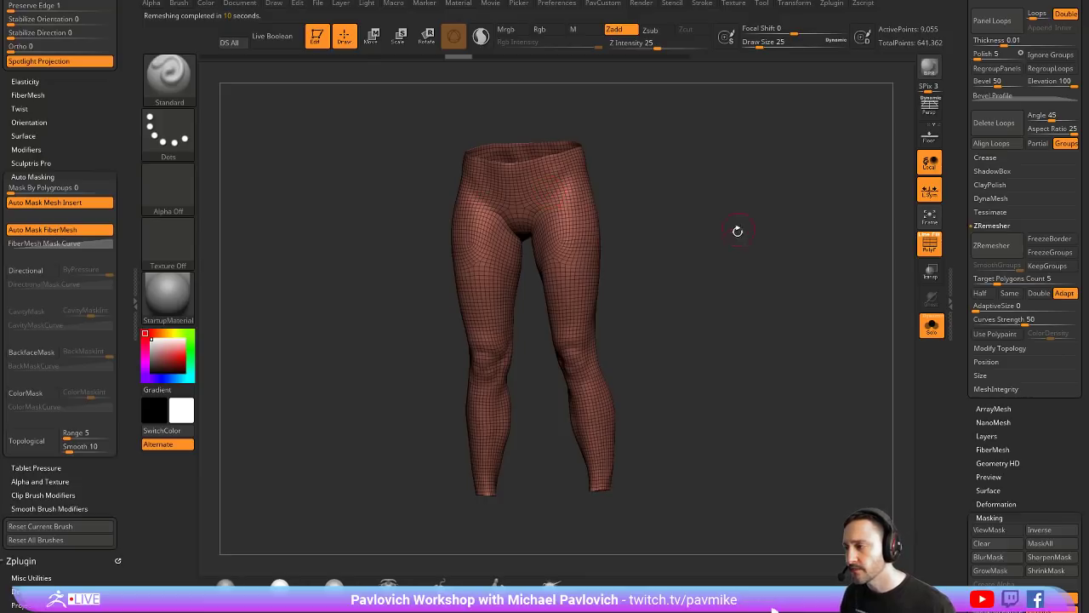
{"action": "left_click_drag", "start_coordinate": [738, 232], "coordinate": [826, 393]}
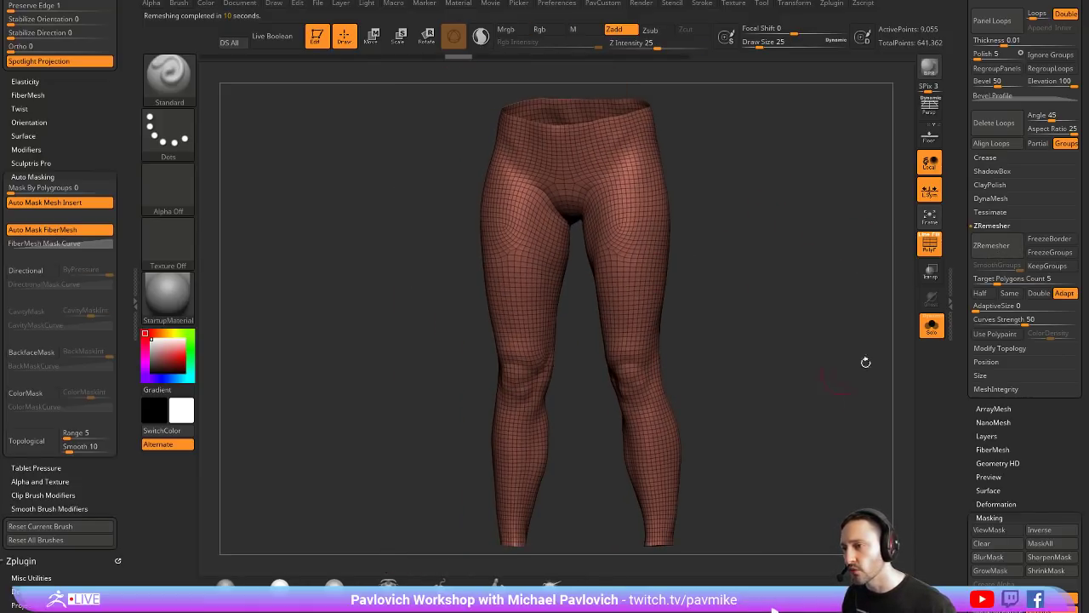
Step: Undo a trial second ZRemesher pass on the pants, and remesh them again into a coarser quad mesh
{"action": "left_click", "coordinate": [1000, 247]}
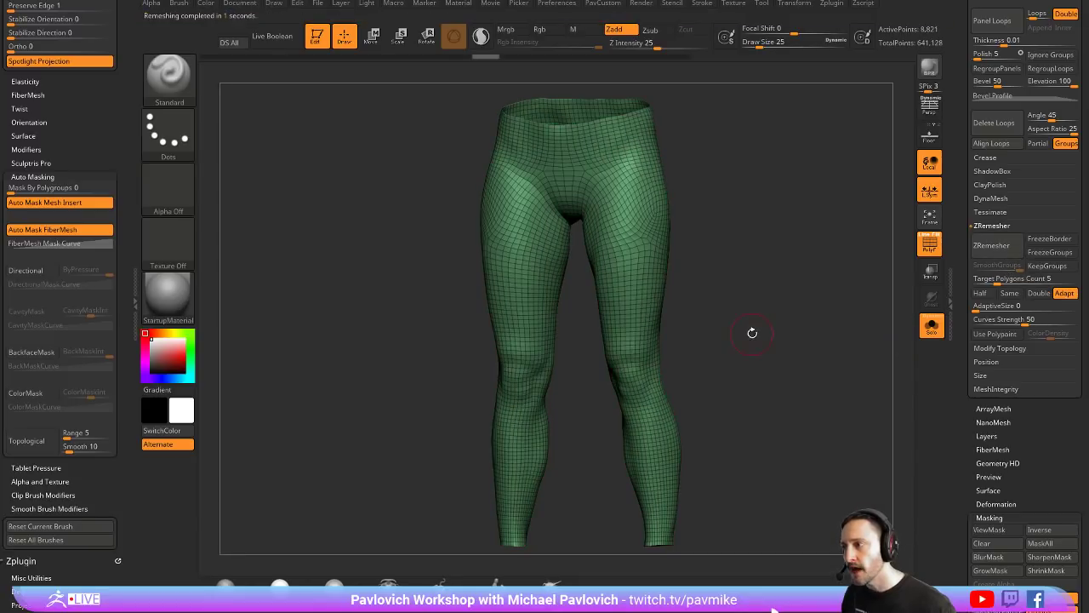
{"action": "key", "text": "ctrl+z"}
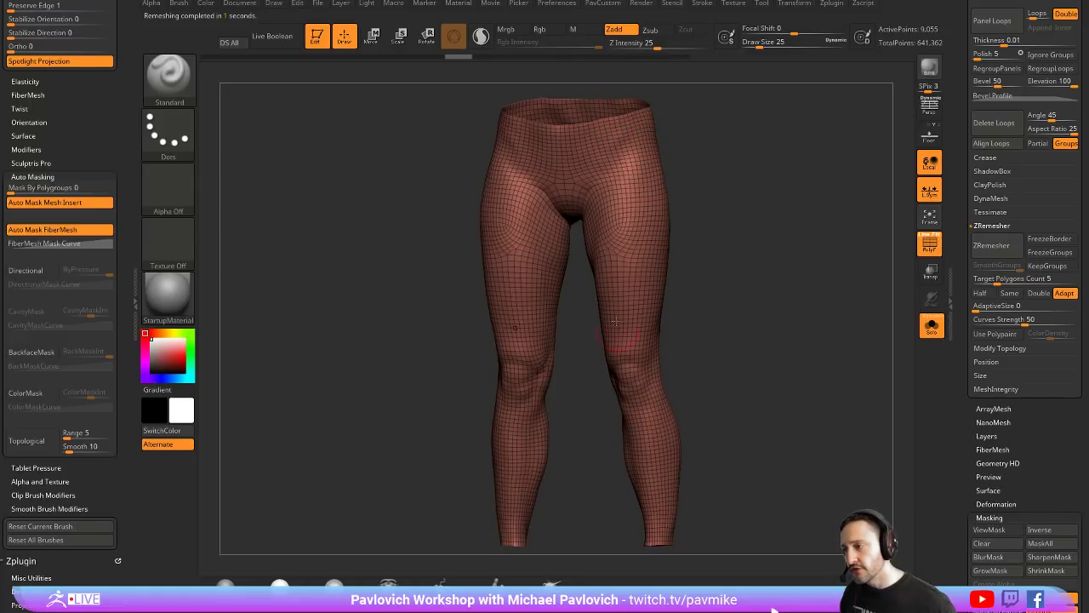
{"action": "left_click", "coordinate": [990, 247]}
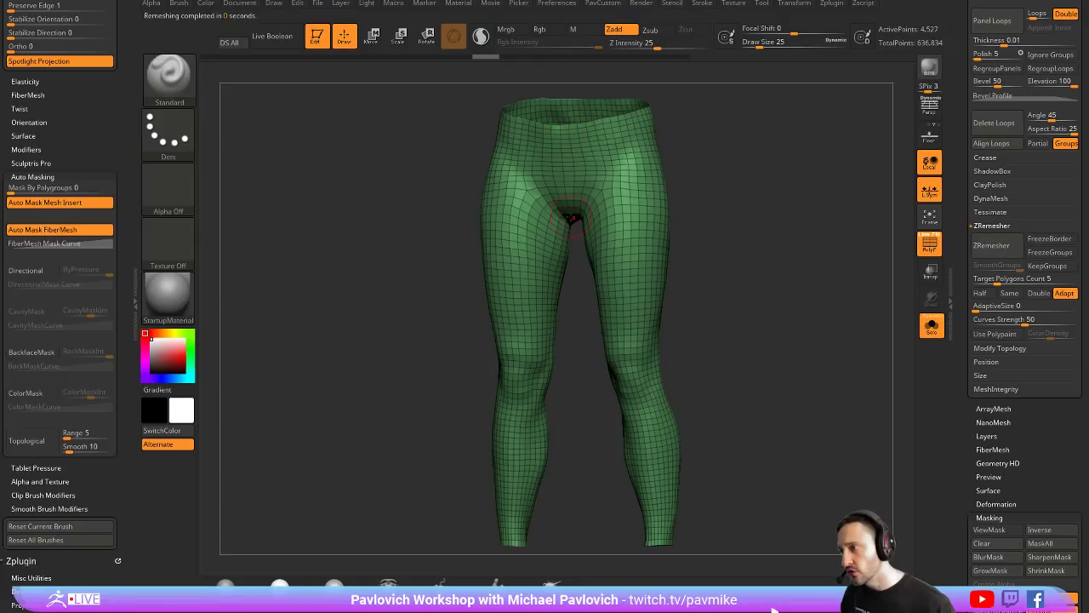
Step: Undo the last remesh of the pants, enable Half in ZRemesher, and remesh them repeatedly to a much coarser quad mesh
{"action": "left_click_drag", "start_coordinate": [699, 177], "coordinate": [772, 171]}
{"action": "key", "text": "ctrl+z"}
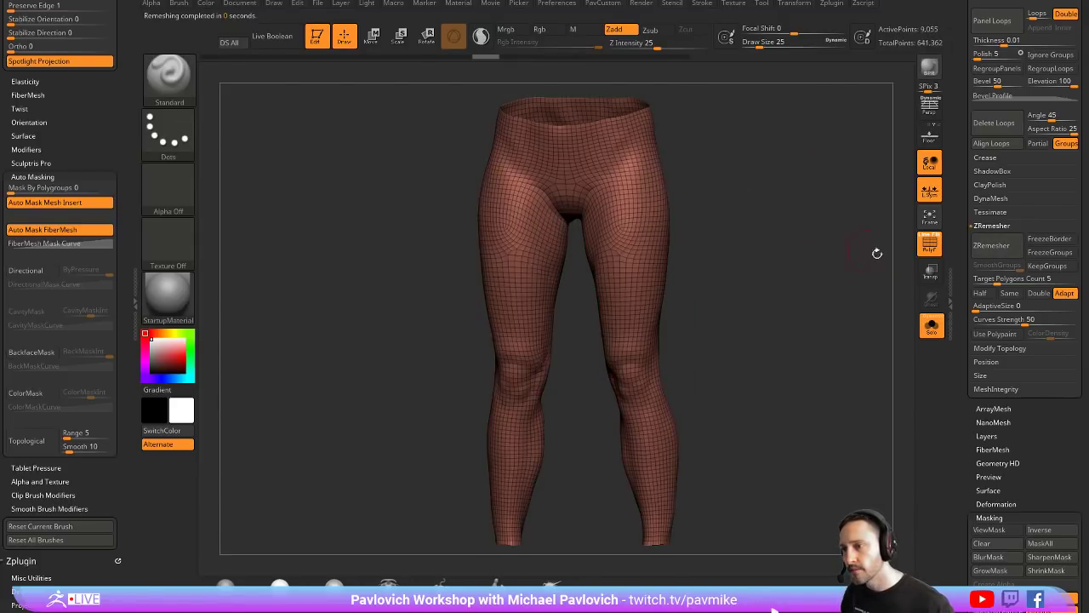
{"action": "left_click", "coordinate": [980, 293]}
{"action": "left_click", "coordinate": [989, 247]}
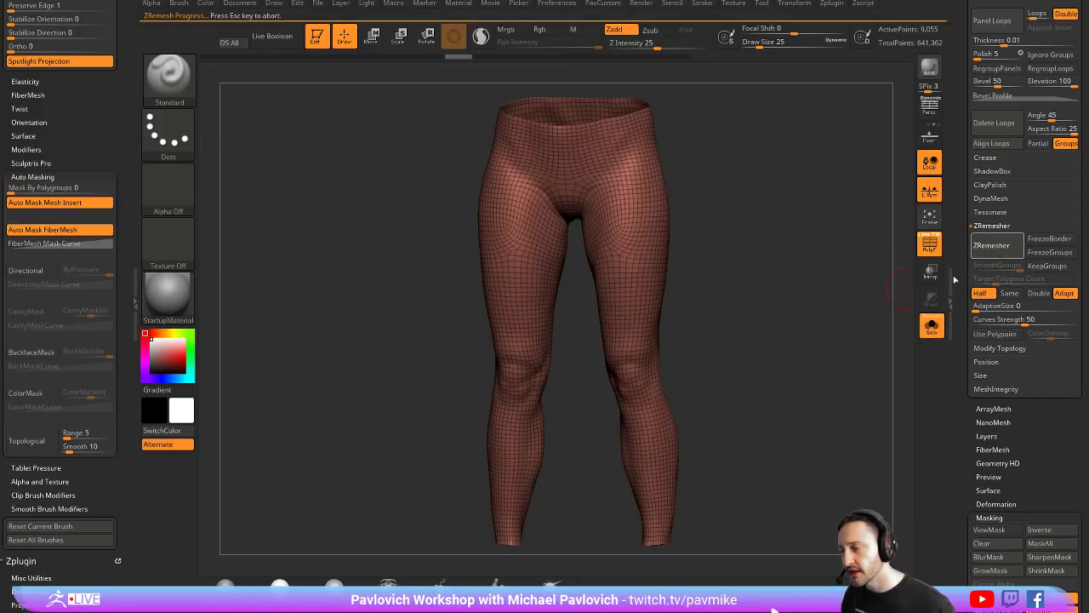
{"action": "left_click", "coordinate": [987, 246]}
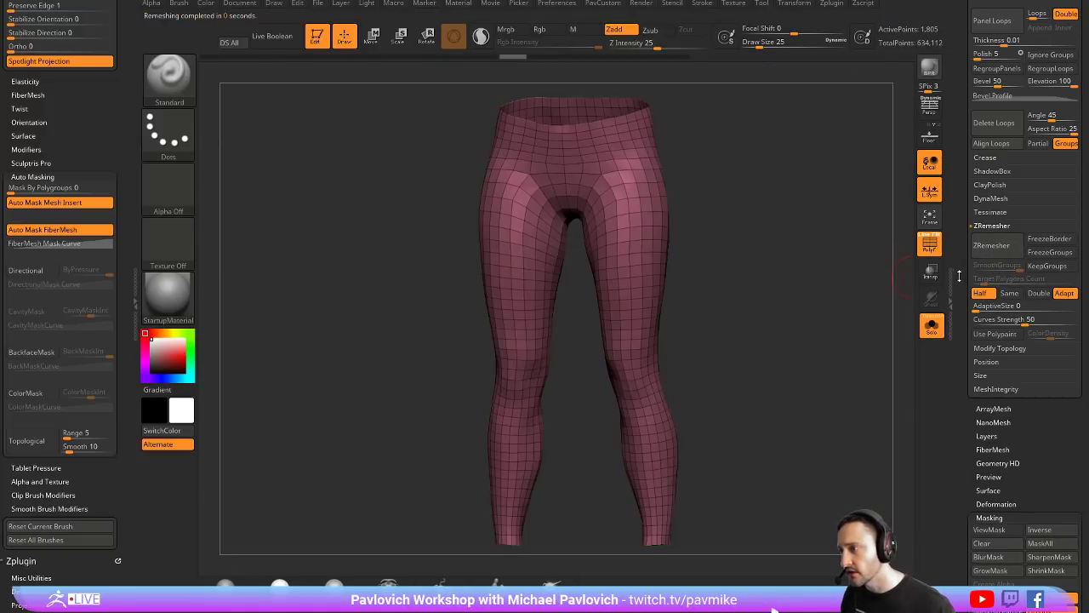
{"action": "left_click", "coordinate": [991, 245]}
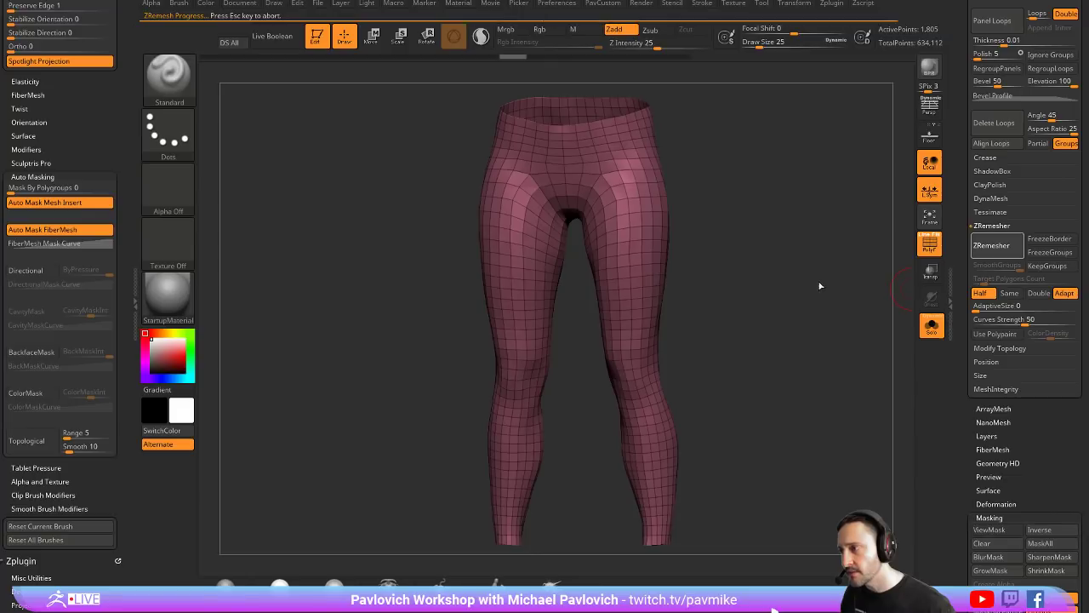
{"action": "left_click_drag", "start_coordinate": [839, 284], "coordinate": [809, 263]}
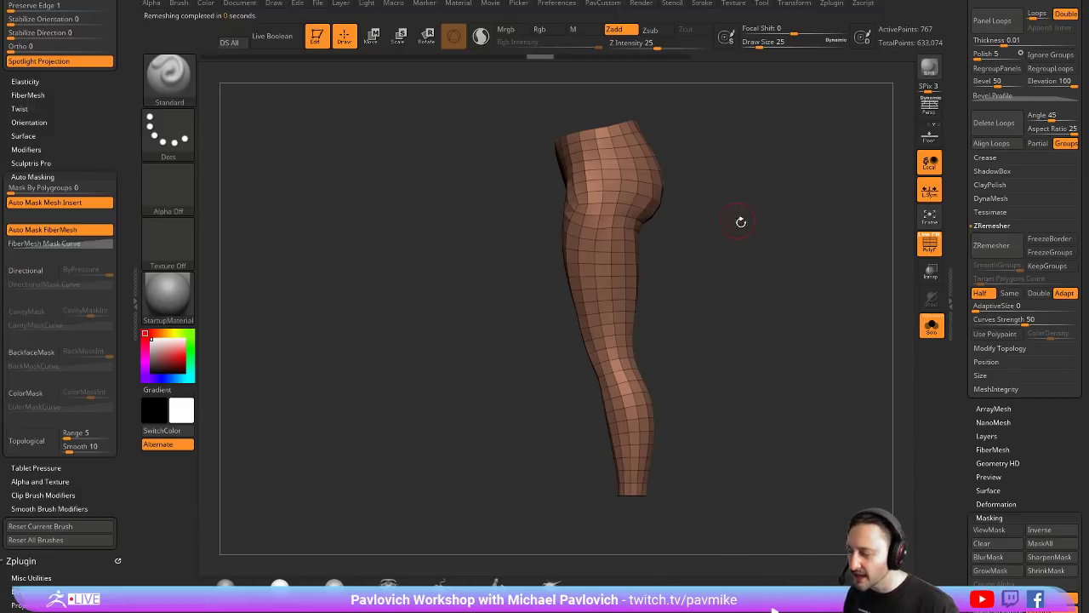
Step: Select the ZModeler brush and set its polygon action to Extrude with All Polygons as the target
{"action": "left_click_drag", "start_coordinate": [740, 222], "coordinate": [815, 273]}
{"action": "left_click", "coordinate": [932, 326]}
{"action": "left_click", "coordinate": [931, 327]}
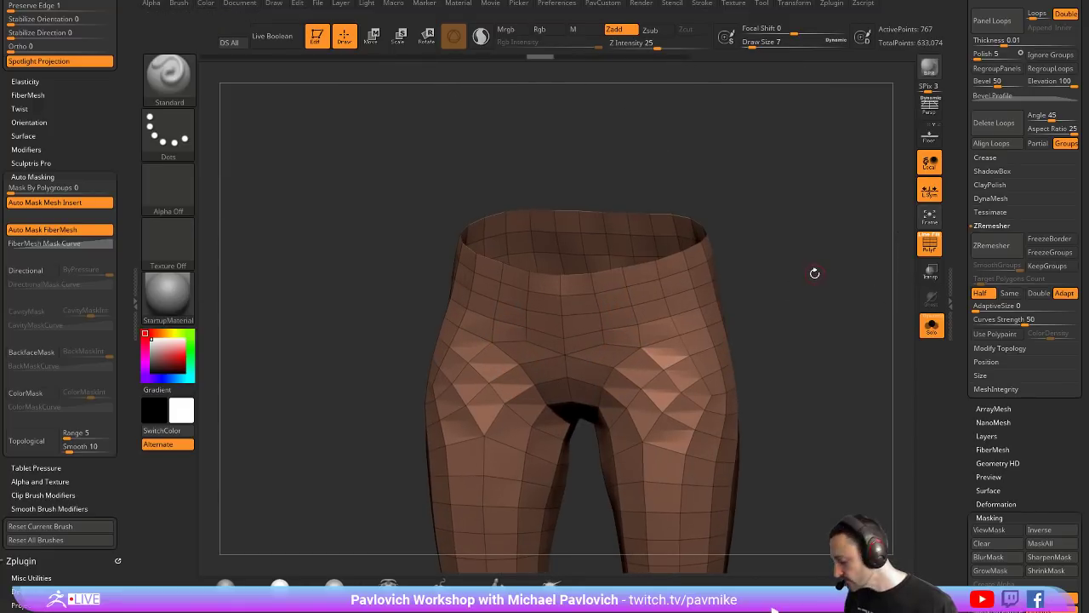
{"action": "key", "text": "b"}
{"action": "key", "text": "z"}
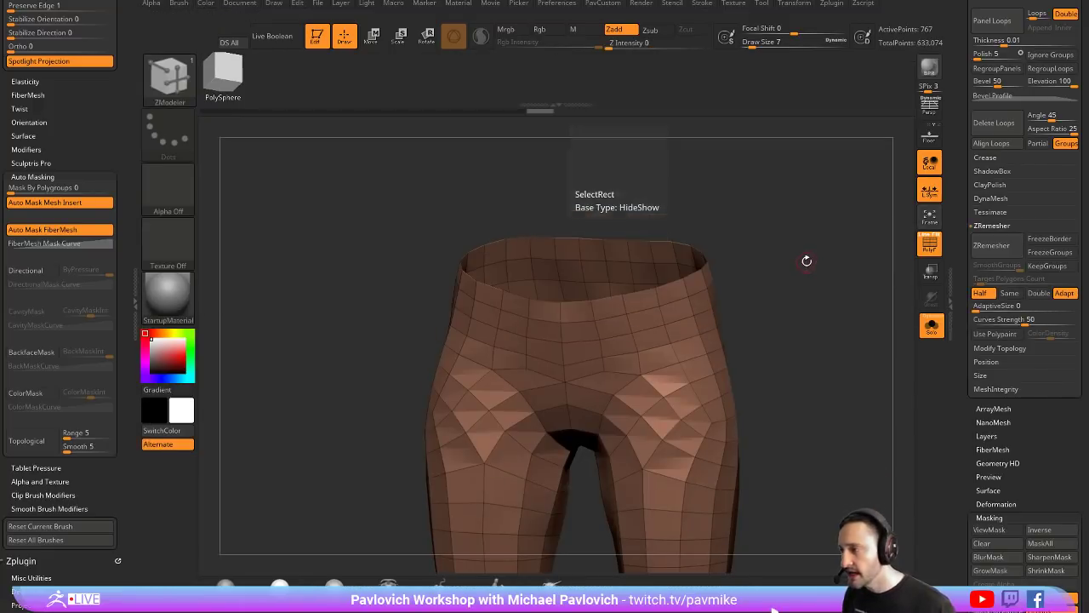
{"action": "key", "text": "m"}
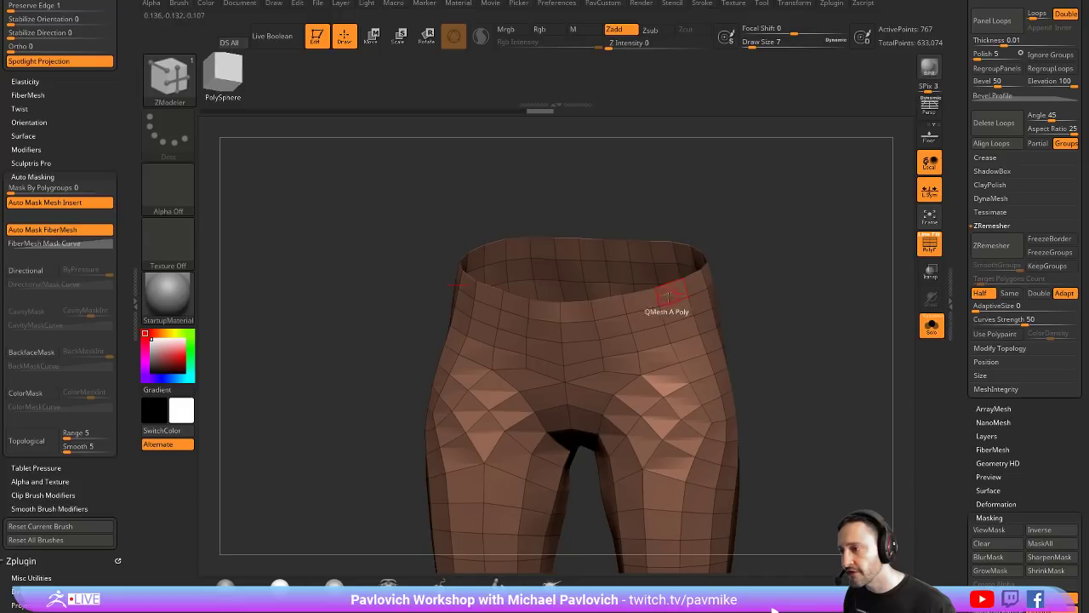
{"action": "key", "text": "space"}
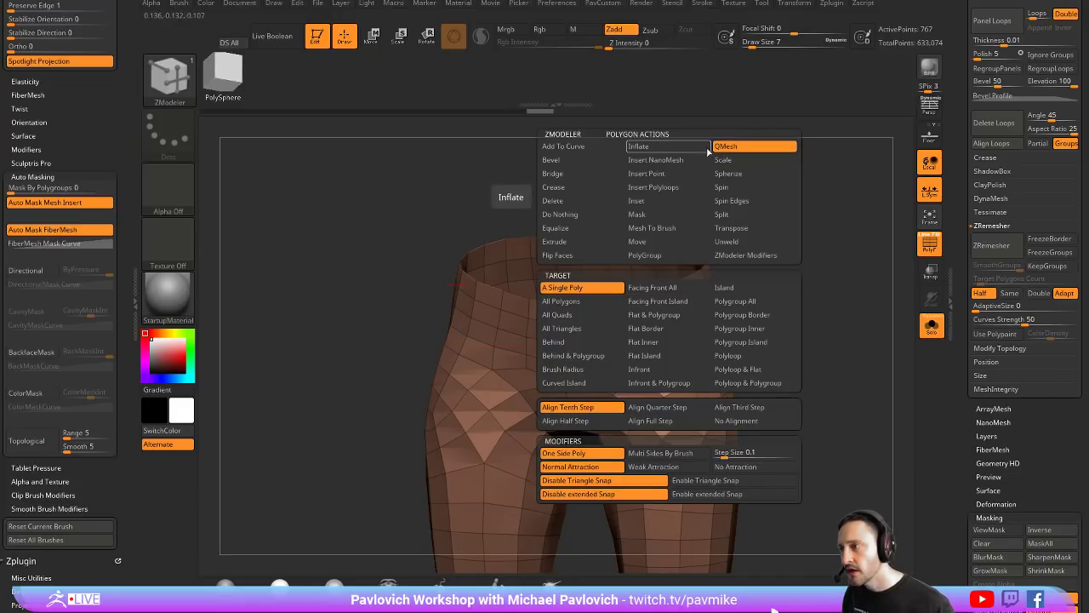
{"action": "left_click", "coordinate": [578, 242]}
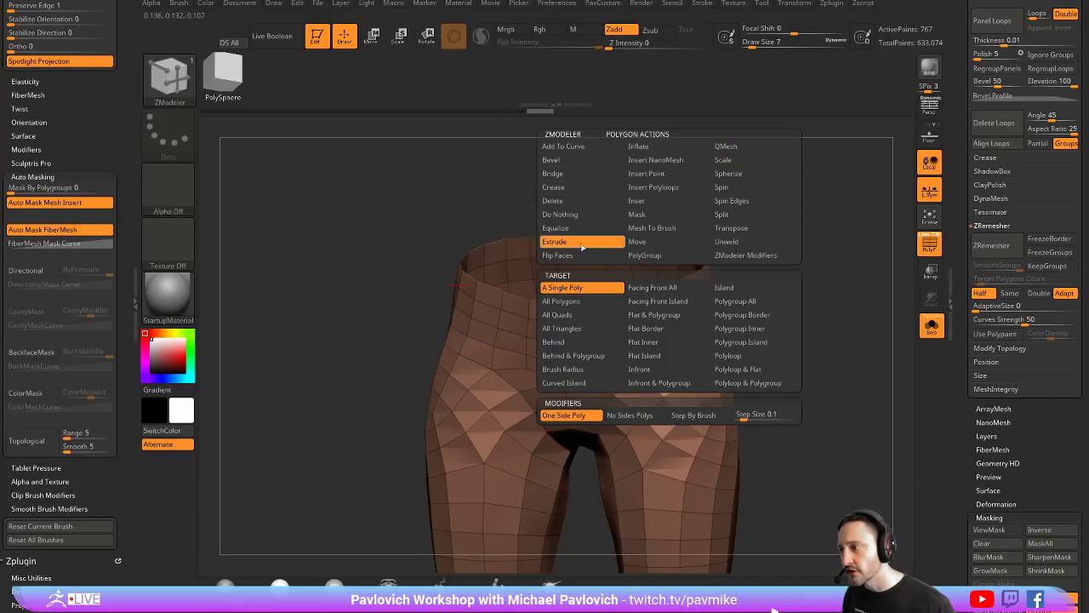
{"action": "left_click", "coordinate": [725, 301]}
{"action": "left_click", "coordinate": [578, 301]}
{"action": "left_click_drag", "start_coordinate": [758, 268], "coordinate": [749, 279]}
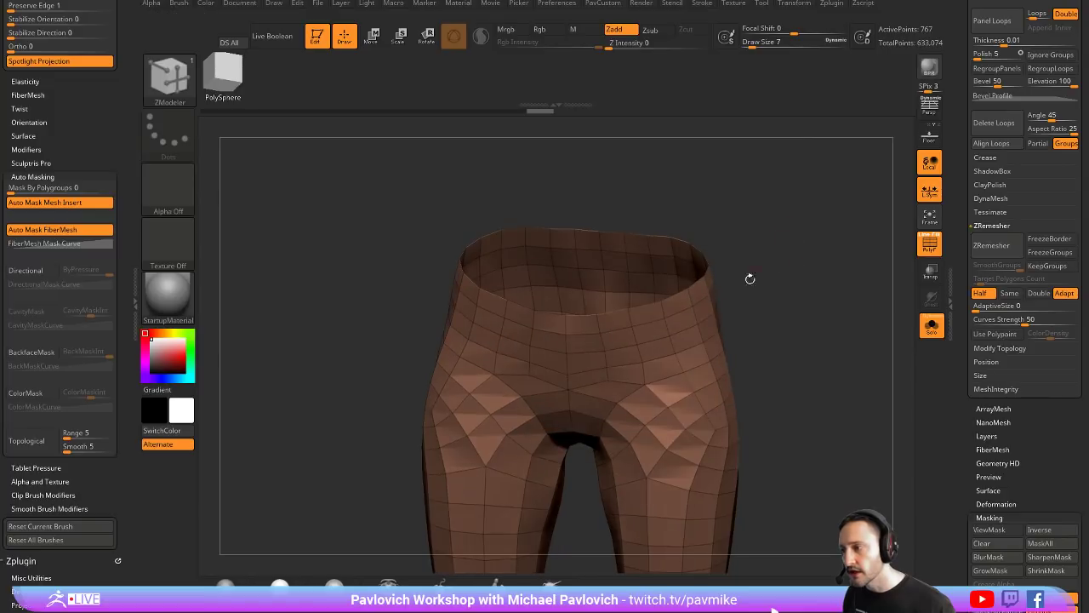
Step: Undo a trial outward extrusion of all pants polygons, and extrude them inward to give the pants thickness
{"action": "left_click_drag", "start_coordinate": [644, 309], "coordinate": [659, 303]}
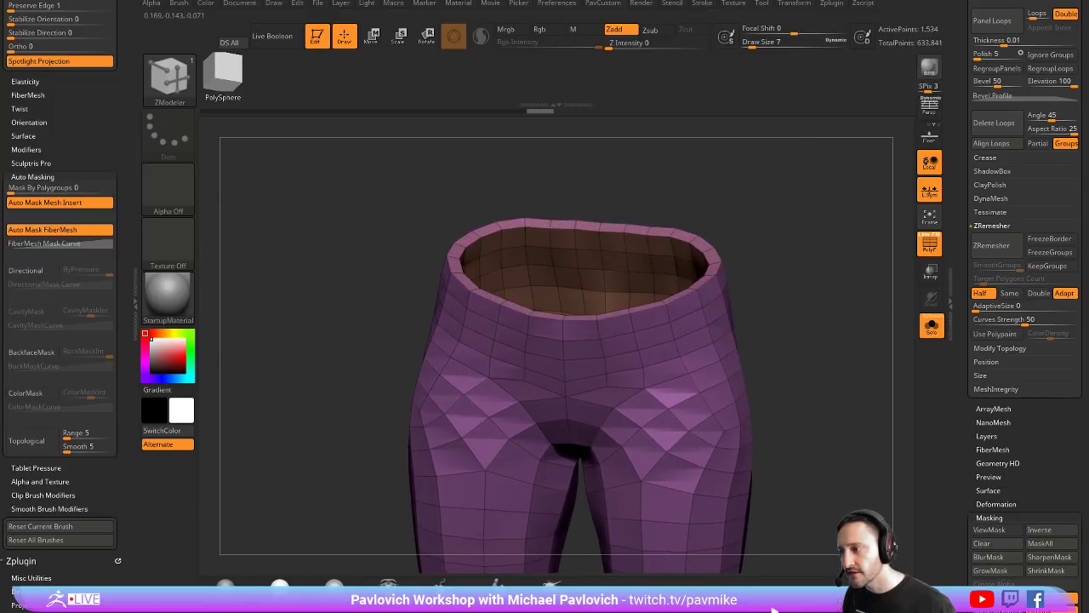
{"action": "key", "text": "ctrl+z"}
{"action": "left_click_drag", "start_coordinate": [751, 256], "coordinate": [677, 264]}
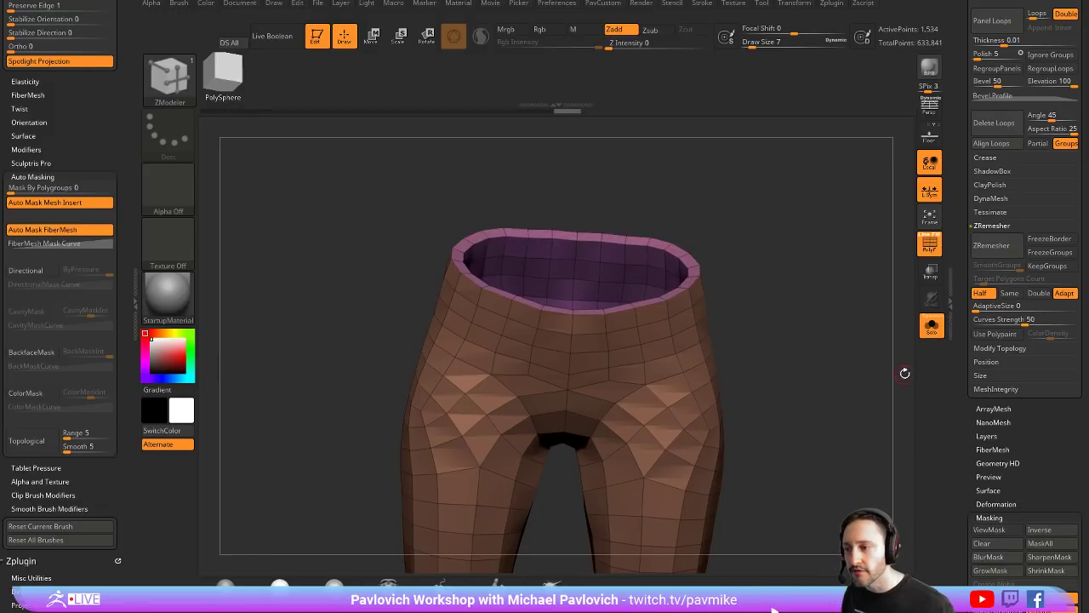
{"action": "left_click_drag", "start_coordinate": [905, 373], "coordinate": [829, 352]}
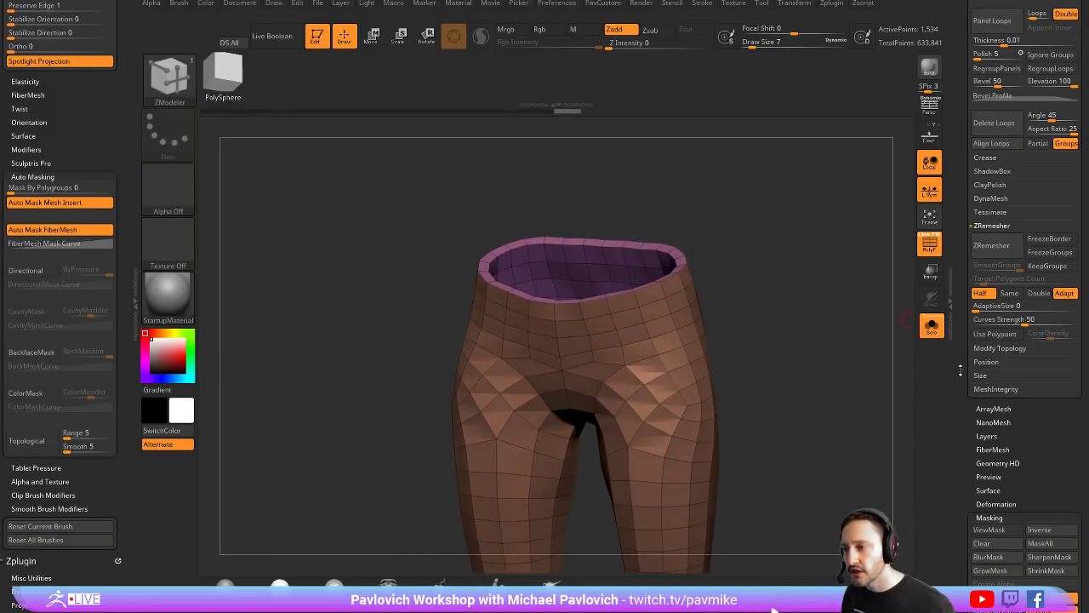
Step: Try a slight Inflate deformation on the thickened pants and undo it
{"action": "scroll", "coordinate": [960, 371], "scroll_direction": "down", "scroll_amount": 8}
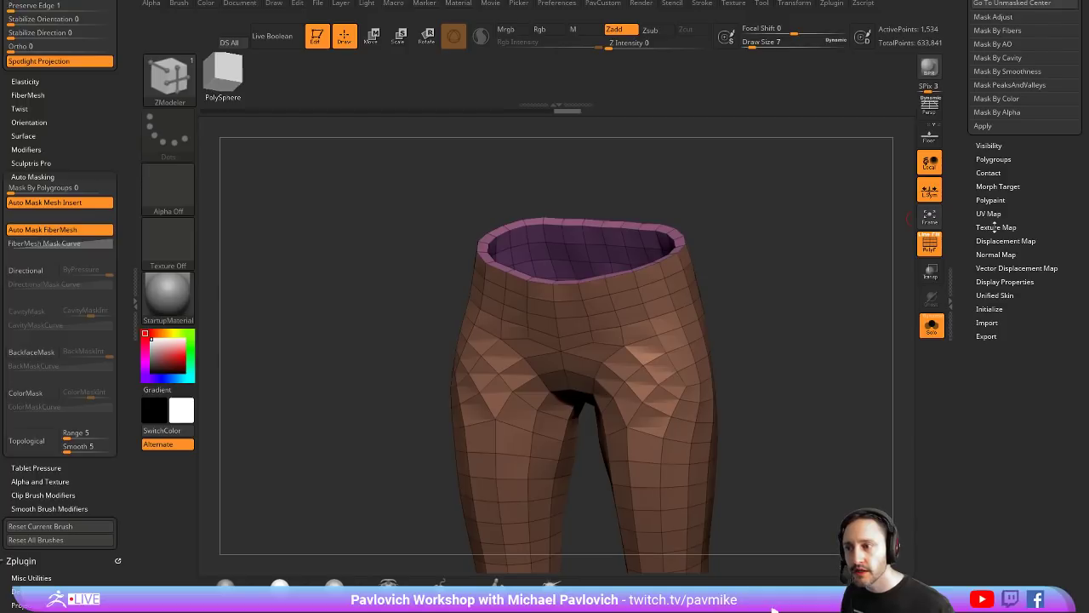
{"action": "left_click_drag", "start_coordinate": [977, 189], "coordinate": [965, 170]}
{"action": "left_click", "coordinate": [985, 256]}
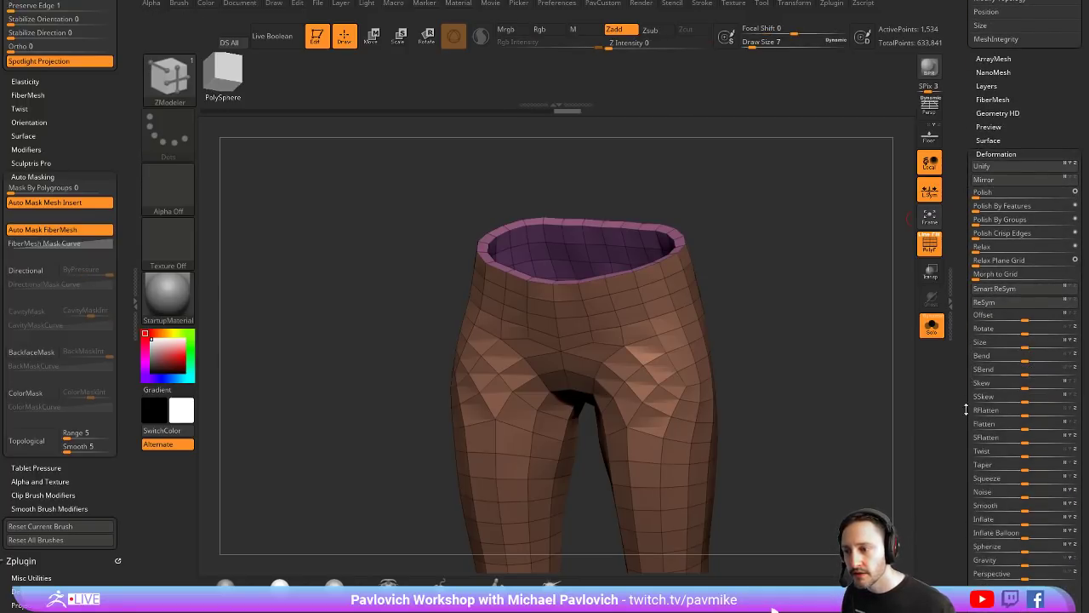
{"action": "scroll", "coordinate": [1049, 365], "scroll_direction": "down", "scroll_amount": 4}
{"action": "left_click_drag", "start_coordinate": [1027, 364], "coordinate": [1036, 364]}
{"action": "key", "text": "ctrl+z"}
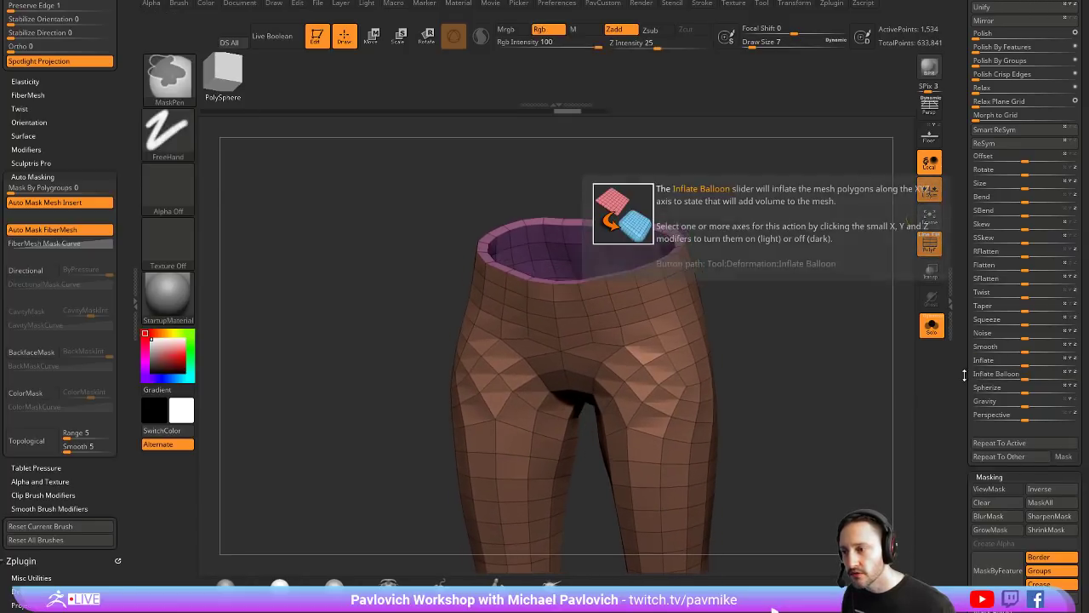
Step: Turn off double-sided display for the pants, temporarily flipping the face display to inspect the inner shell
{"action": "scroll", "coordinate": [992, 341], "scroll_direction": "down", "scroll_amount": 6}
{"action": "left_click", "coordinate": [1001, 292]}
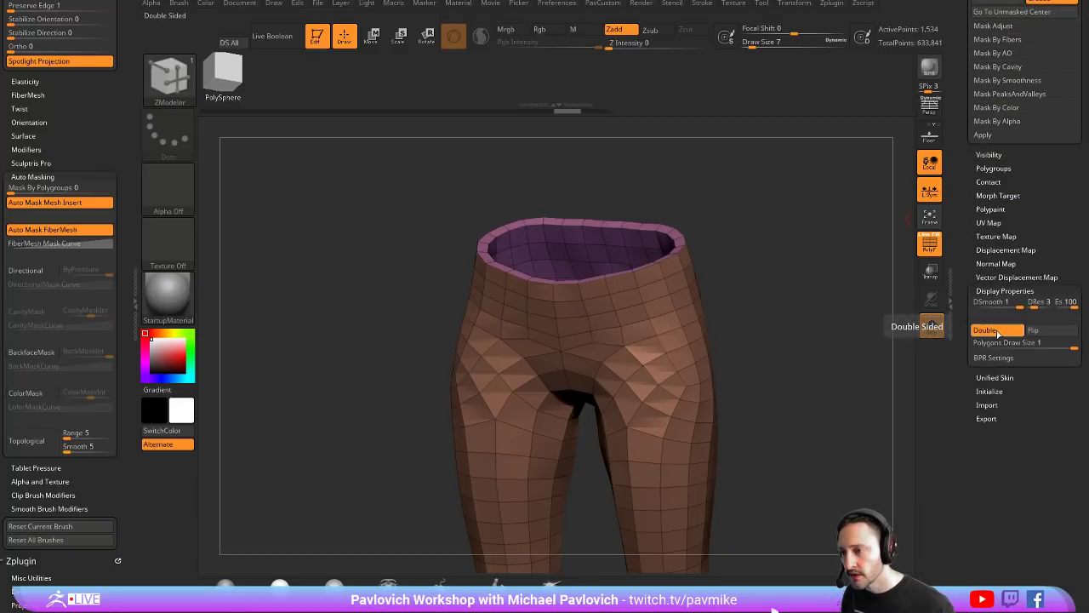
{"action": "left_click", "coordinate": [998, 331]}
{"action": "left_click", "coordinate": [1033, 330]}
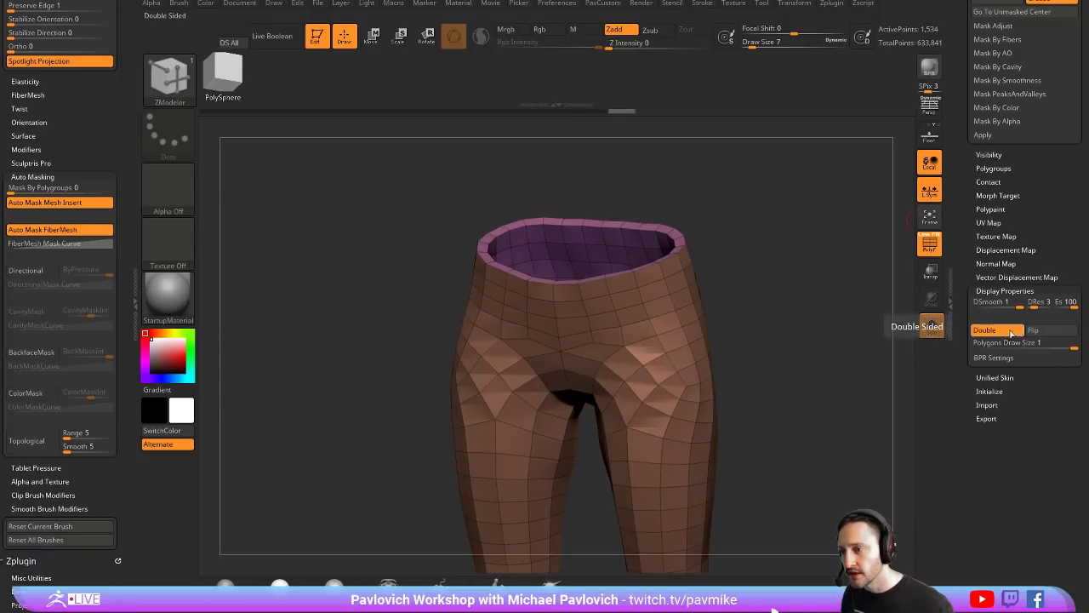
{"action": "left_click", "coordinate": [1029, 331]}
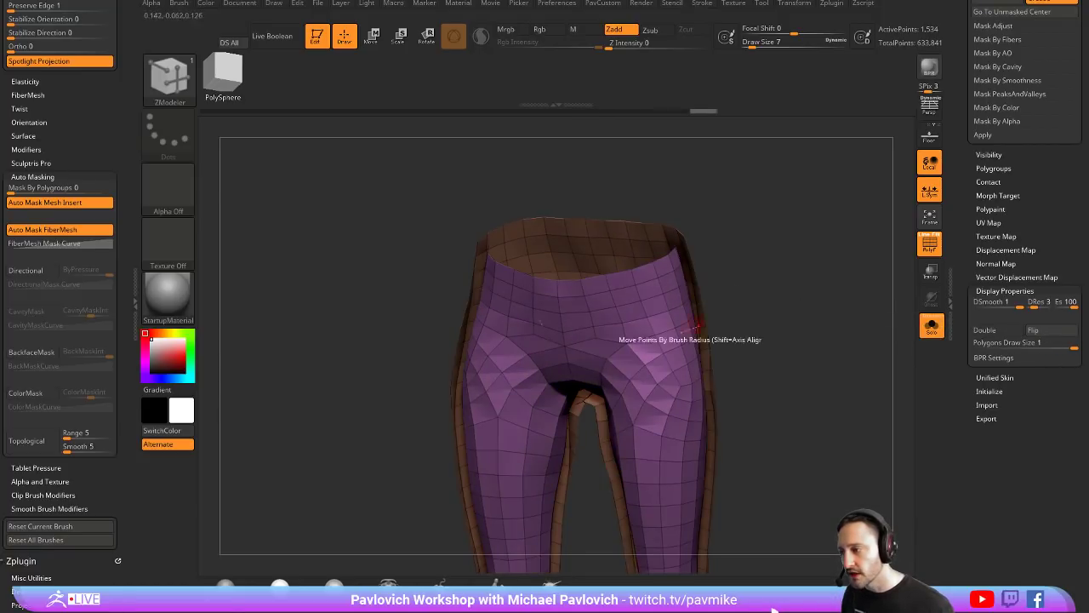
{"action": "left_click_drag", "start_coordinate": [754, 341], "coordinate": [820, 326]}
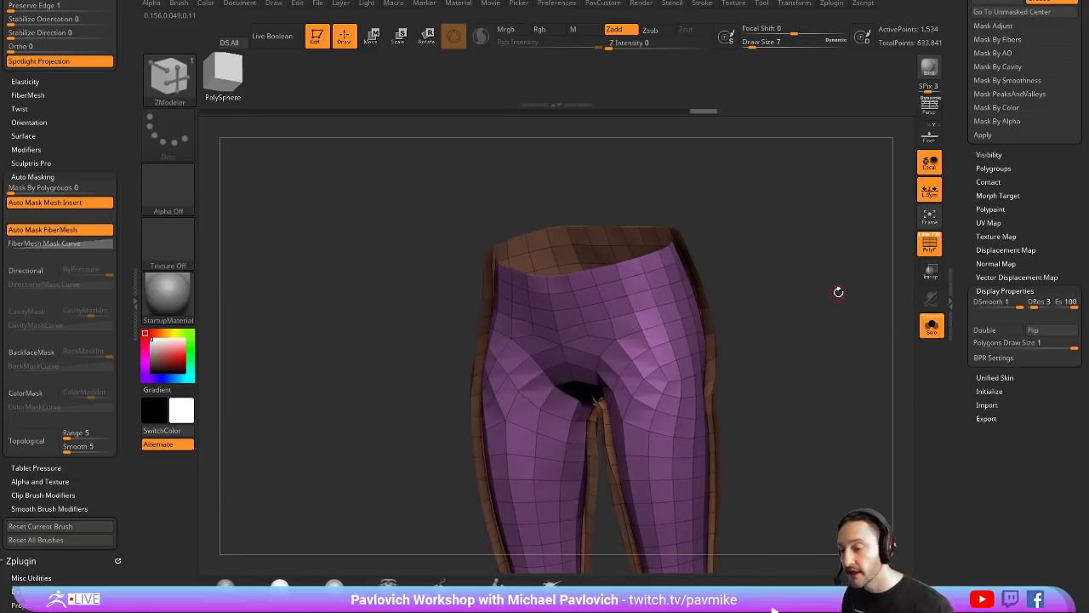
{"action": "left_click", "coordinate": [1055, 332]}
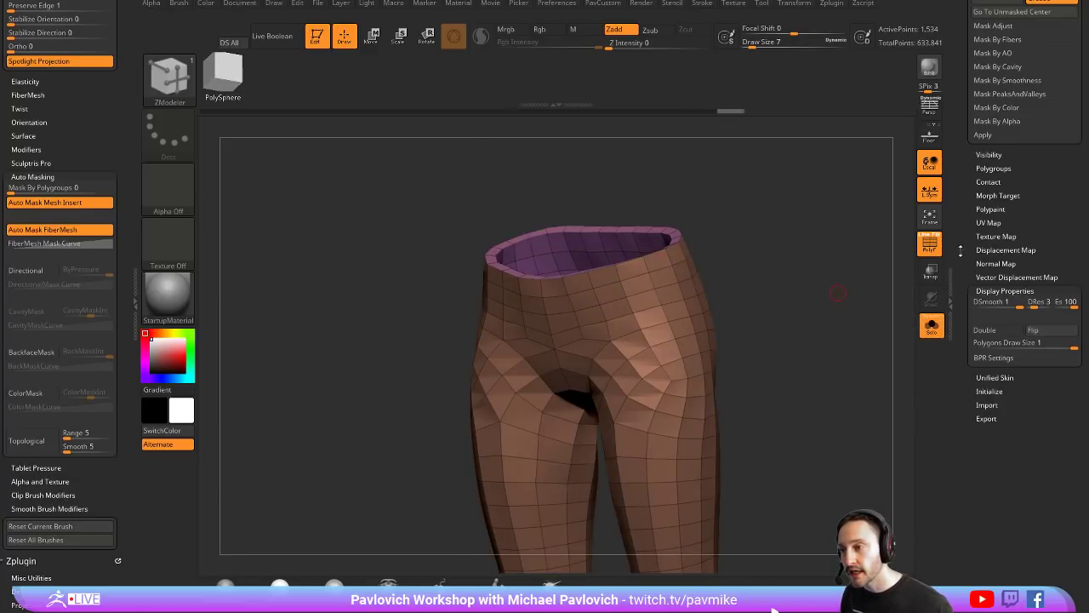
Step: Apply an Inflate deformation of -2 to the pants
{"action": "scroll", "coordinate": [961, 251], "scroll_direction": "up", "scroll_amount": 5}
{"action": "scroll", "coordinate": [964, 187], "scroll_direction": "up", "scroll_amount": 3}
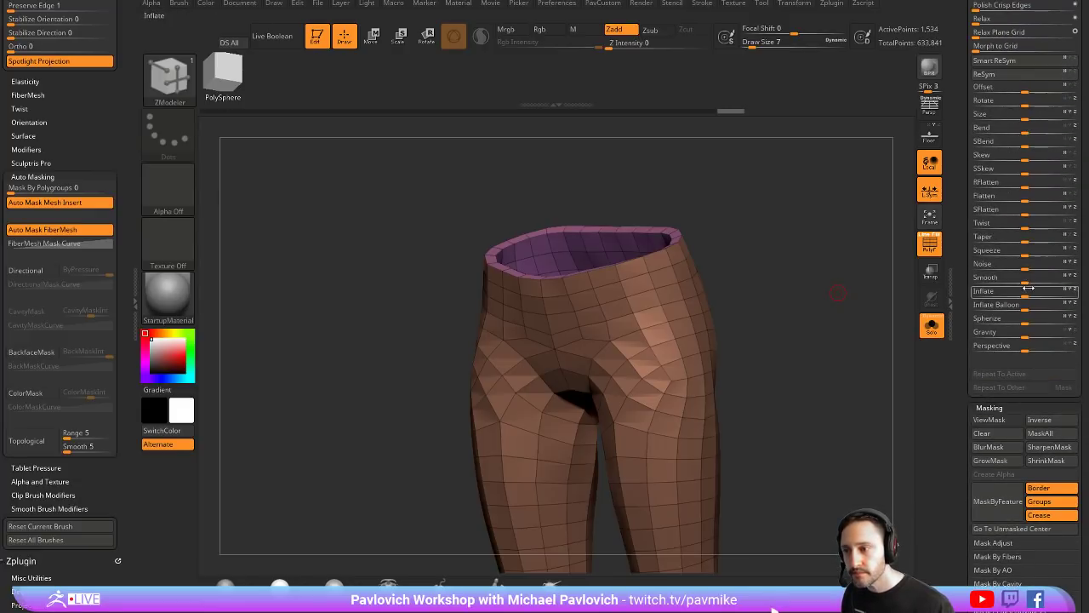
{"action": "left_click_drag", "start_coordinate": [1025, 295], "coordinate": [1024, 295]}
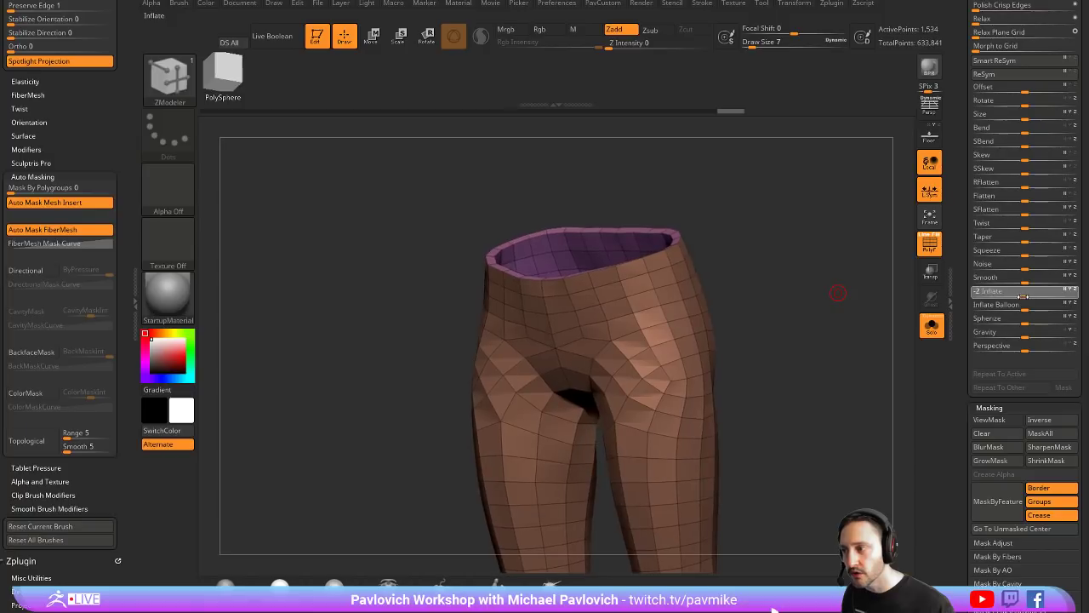
Step: Select the Skin_ZSphere1 body subtool and turn off its double-sided display
{"action": "scroll", "coordinate": [961, 353], "scroll_direction": "up", "scroll_amount": 8}
{"action": "scroll", "coordinate": [963, 366], "scroll_direction": "up", "scroll_amount": 7}
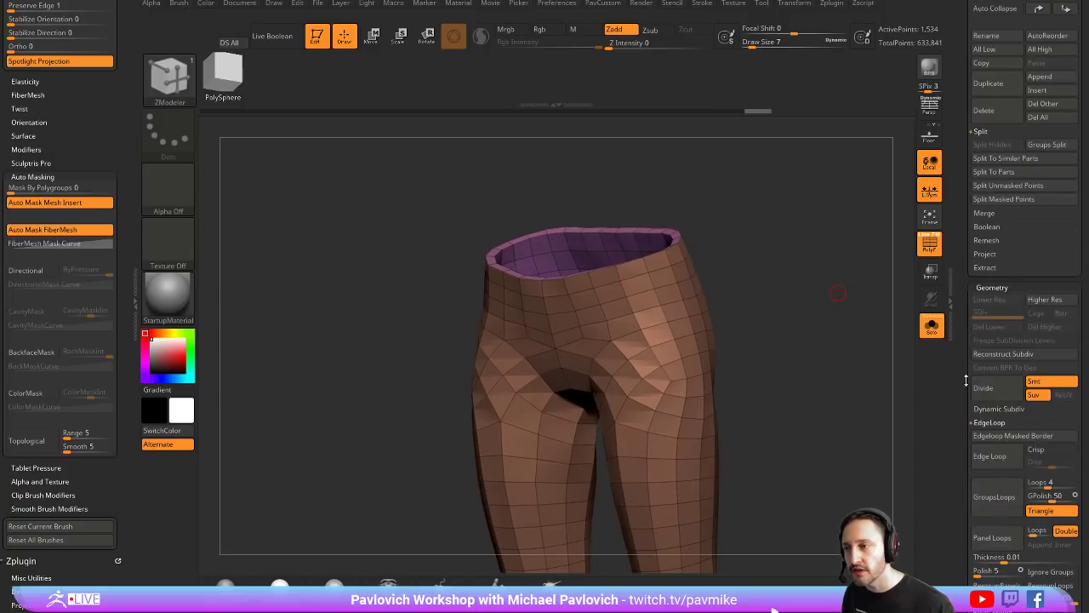
{"action": "scroll", "coordinate": [962, 209], "scroll_direction": "up", "scroll_amount": 7}
{"action": "left_click", "coordinate": [1028, 342]}
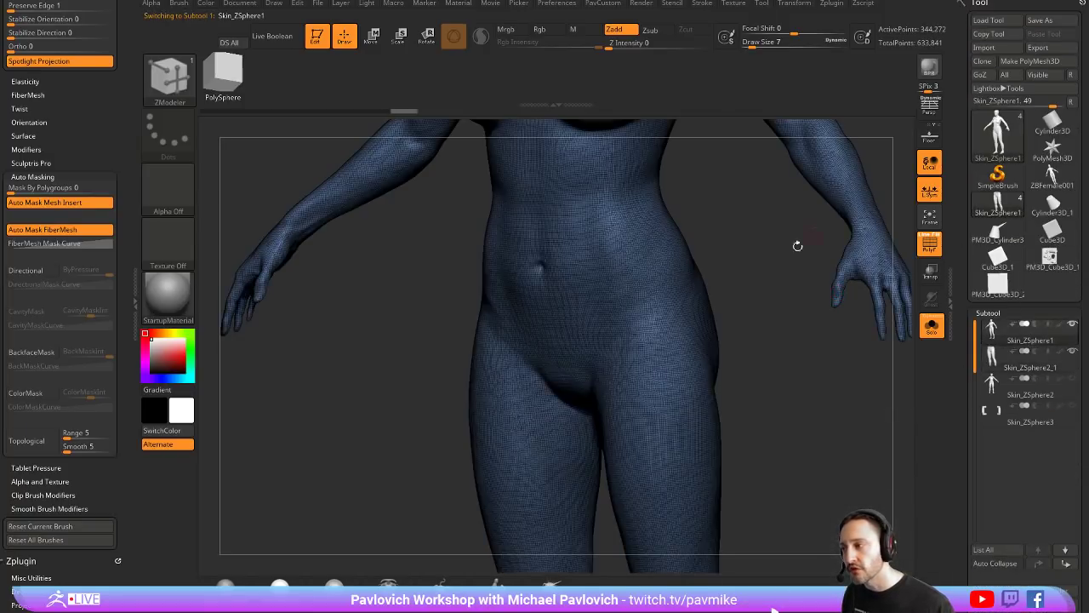
{"action": "scroll", "coordinate": [959, 286], "scroll_direction": "down", "scroll_amount": 4}
{"action": "scroll", "coordinate": [959, 286], "scroll_direction": "down", "scroll_amount": 12}
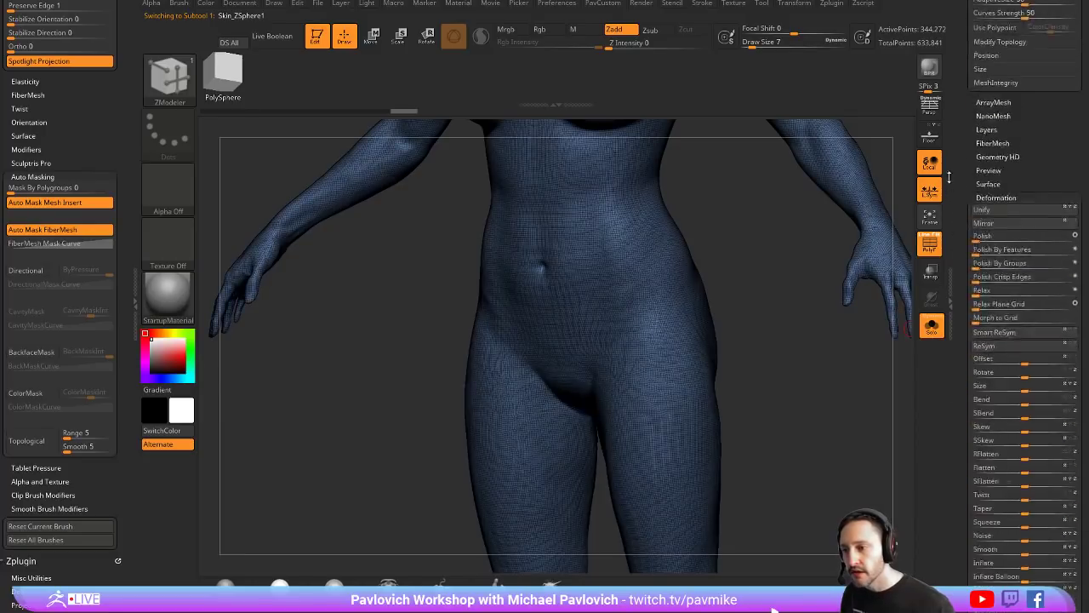
{"action": "scroll", "coordinate": [962, 173], "scroll_direction": "up", "scroll_amount": 2}
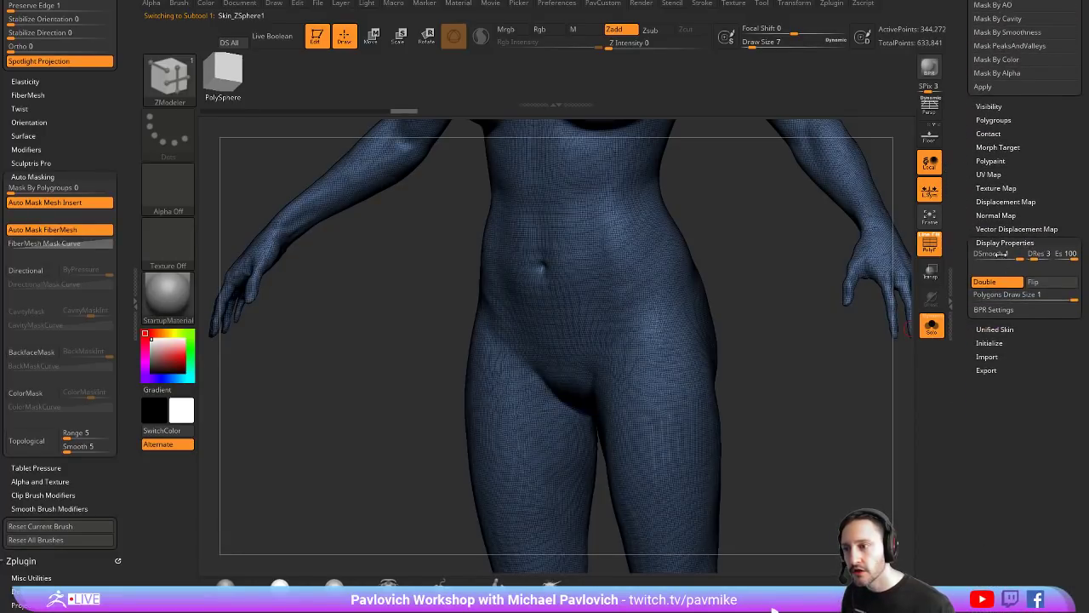
{"action": "left_click", "coordinate": [1000, 283]}
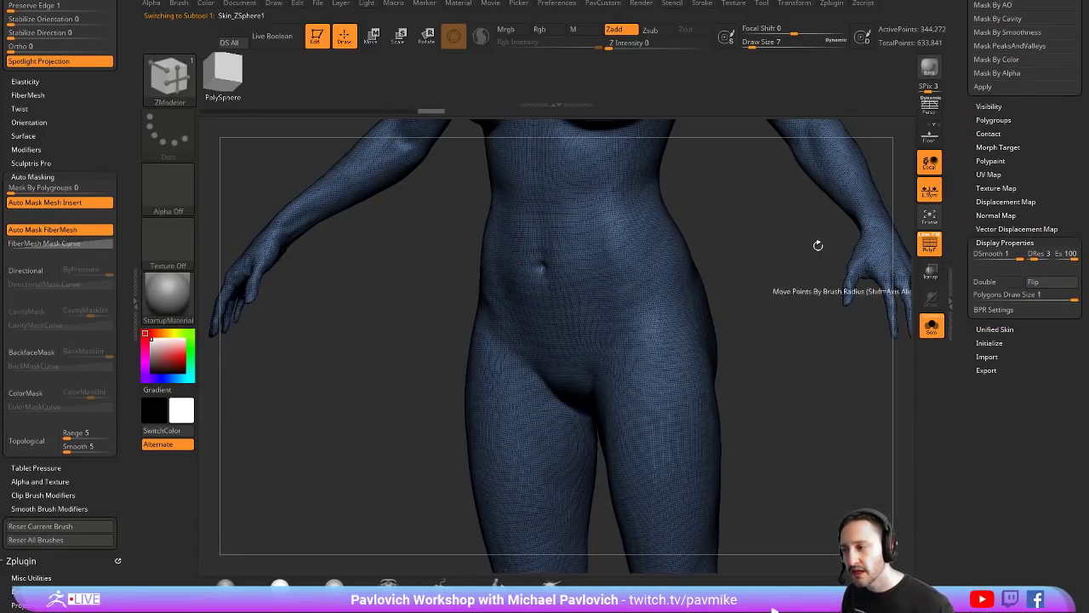
Step: Select the Skin_ZSphere2_1 pants again and briefly show the body with them before isolating them
{"action": "scroll", "coordinate": [963, 205], "scroll_direction": "up", "scroll_amount": 10}
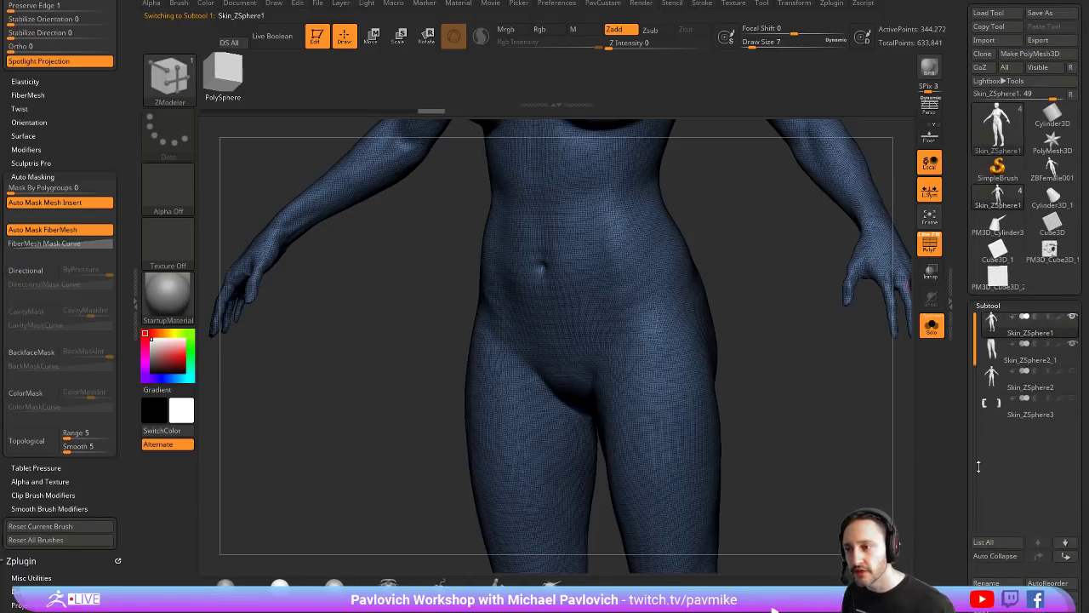
{"action": "left_click", "coordinate": [992, 342]}
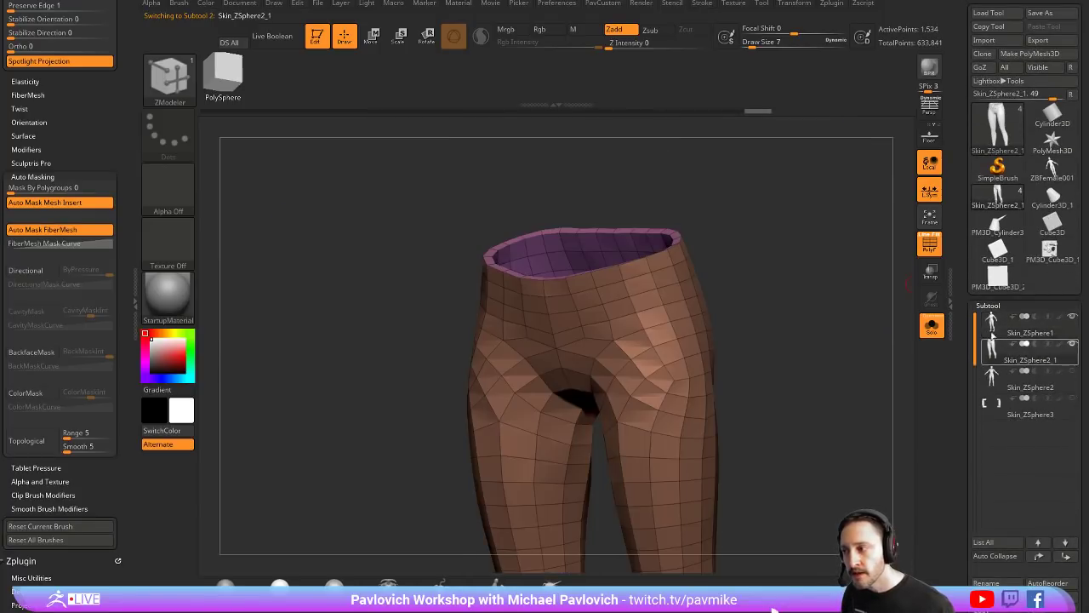
{"action": "left_click", "coordinate": [932, 329]}
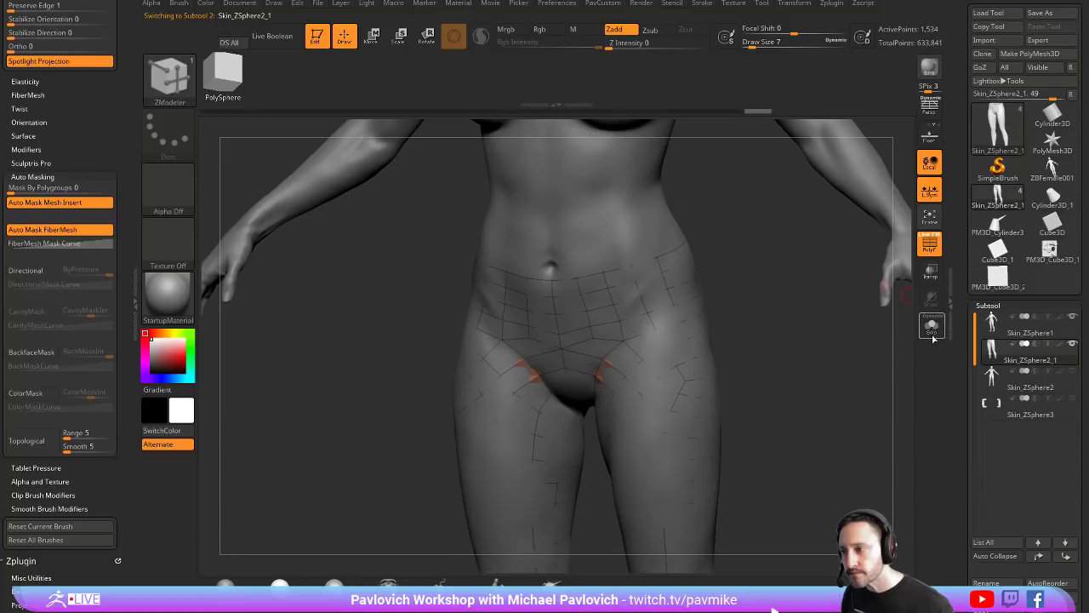
{"action": "left_click", "coordinate": [932, 334]}
Step: Set the ZModeler Extrude target to Polygroup All, try it on the pants, and undo the attempt
{"action": "key", "text": "space"}
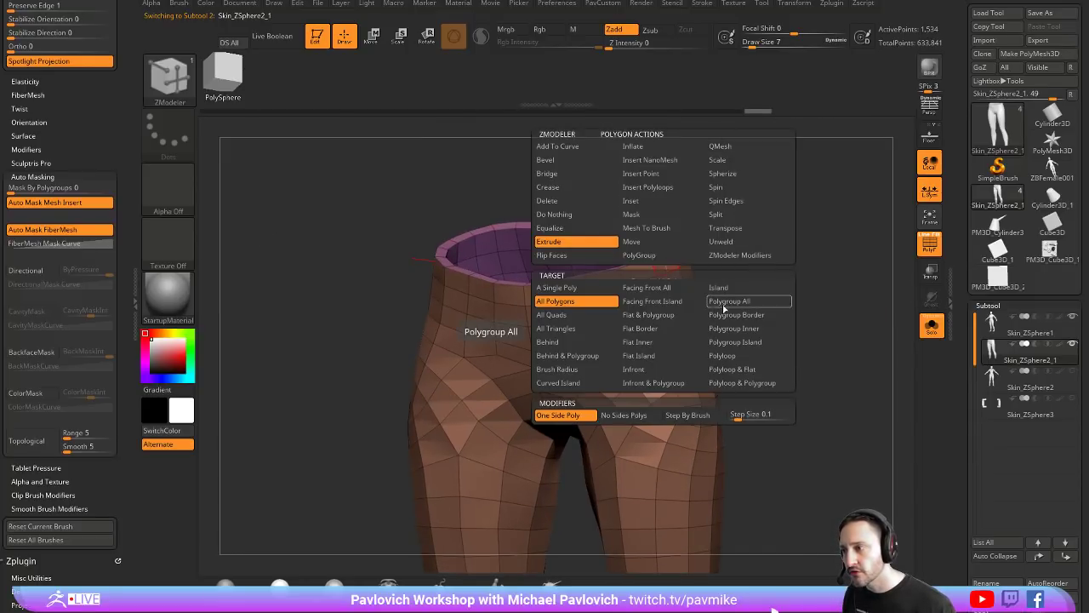
{"action": "left_click", "coordinate": [729, 301]}
{"action": "left_click_drag", "start_coordinate": [774, 267], "coordinate": [638, 246]}
{"action": "key", "text": "ctrl+z"}
{"action": "key", "text": "ctrl+z"}
Step: Set the Extrude target to A Single Poly and extrude one polygon outward just below the side of the waistband
{"action": "key", "text": "space"}
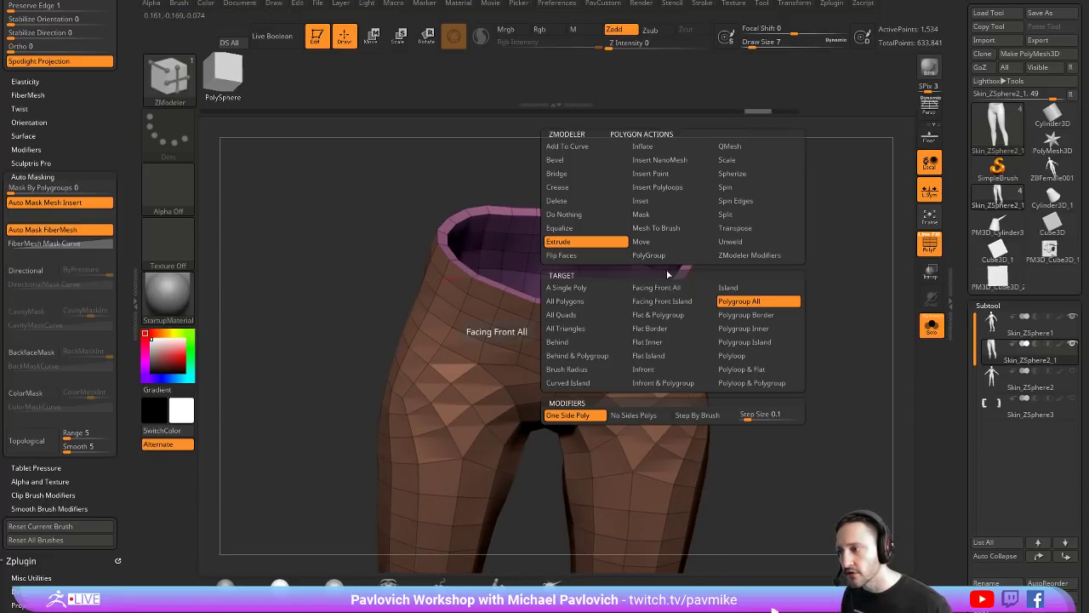
{"action": "left_click", "coordinate": [593, 288]}
{"action": "left_click_drag", "start_coordinate": [679, 298], "coordinate": [692, 311]}
{"action": "key", "text": "ctrl+z"}
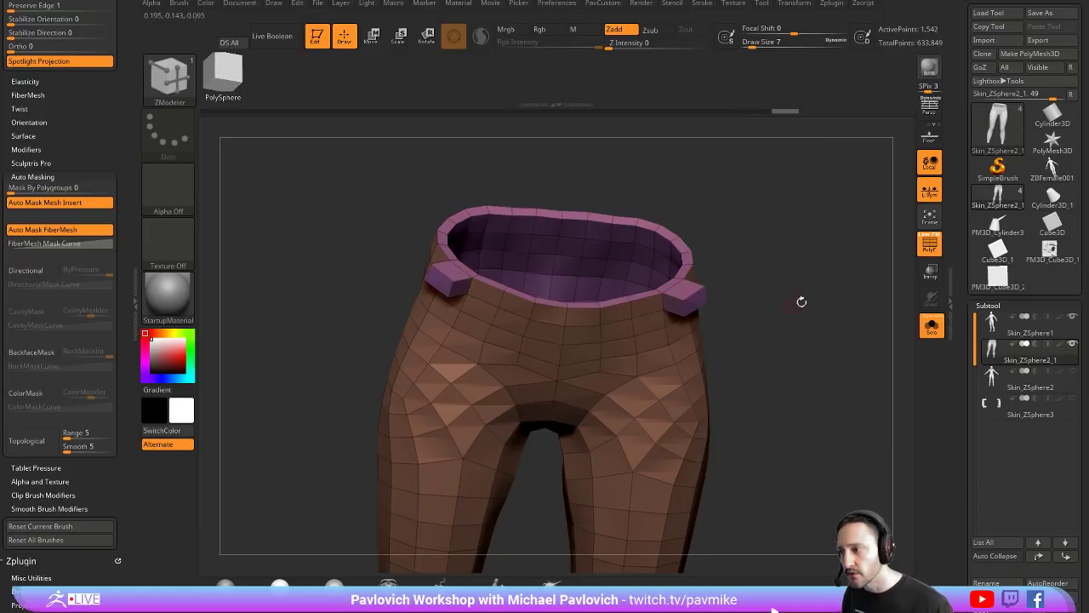
Step: Set the ZModeler Extrude target to Polygroup All, try it on the outer polygroup of the pants, and undo the attempts
{"action": "key", "text": "space"}
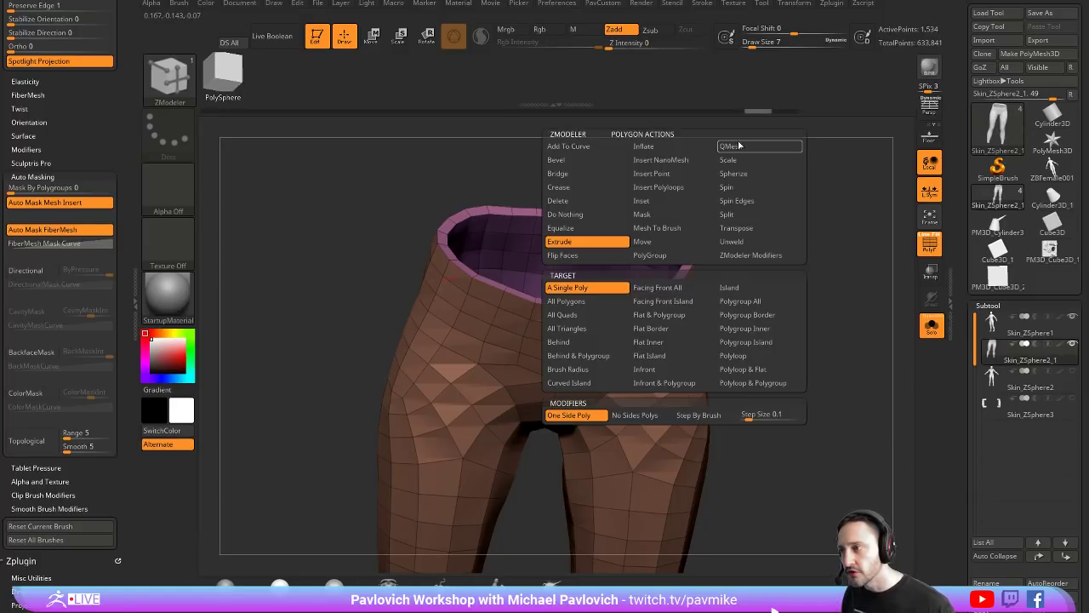
{"action": "left_click", "coordinate": [731, 301]}
{"action": "left_click_drag", "start_coordinate": [734, 274], "coordinate": [748, 285]}
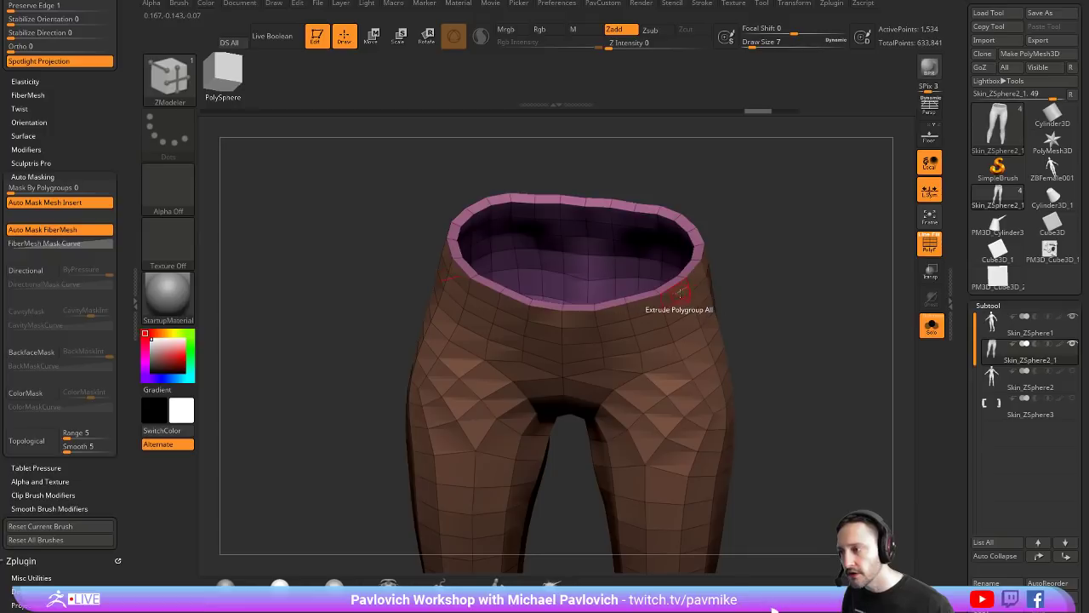
{"action": "left_click_drag", "start_coordinate": [679, 292], "coordinate": [696, 266]}
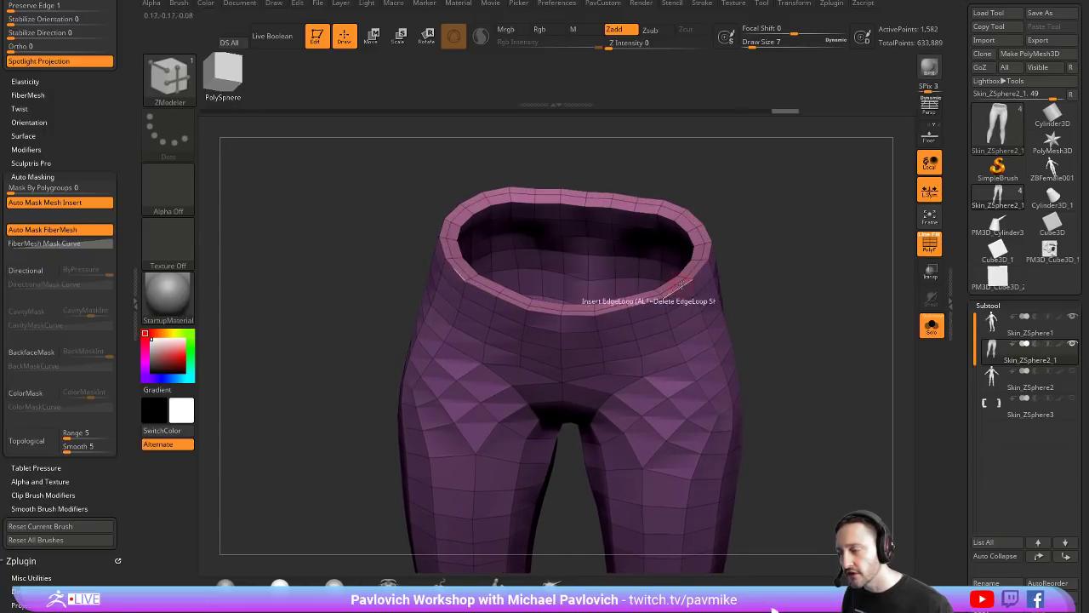
{"action": "key", "text": "ctrl+z"}
{"action": "left_click_drag", "start_coordinate": [677, 295], "coordinate": [681, 298]}
{"action": "key", "text": "ctrl+z"}
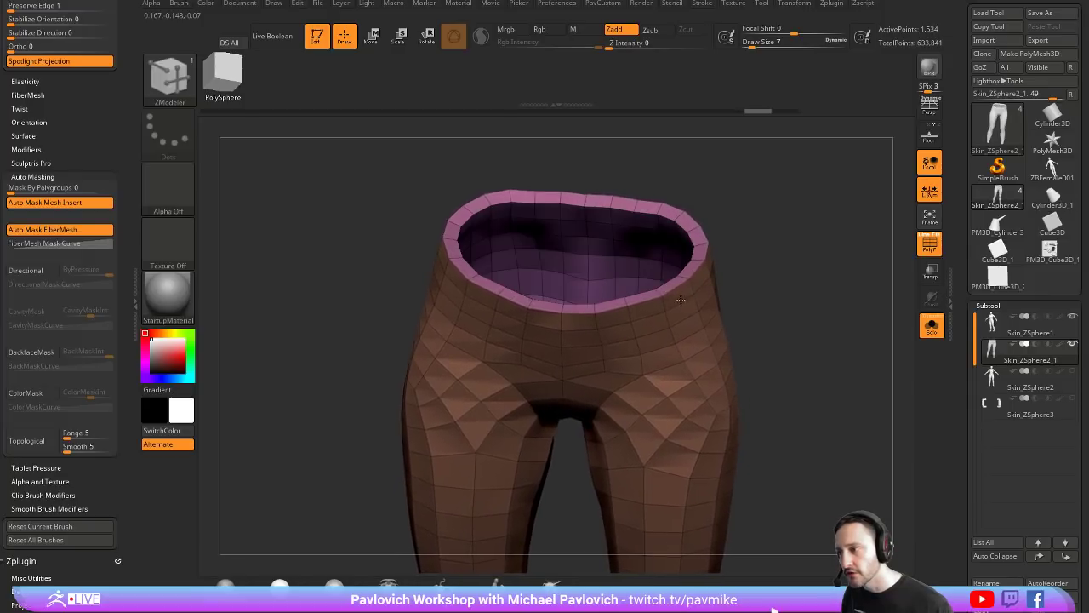
Step: Extrude the pants' outer polygroup slightly outward with the body shown for reference, and isolate the pants again
{"action": "left_click", "coordinate": [931, 326]}
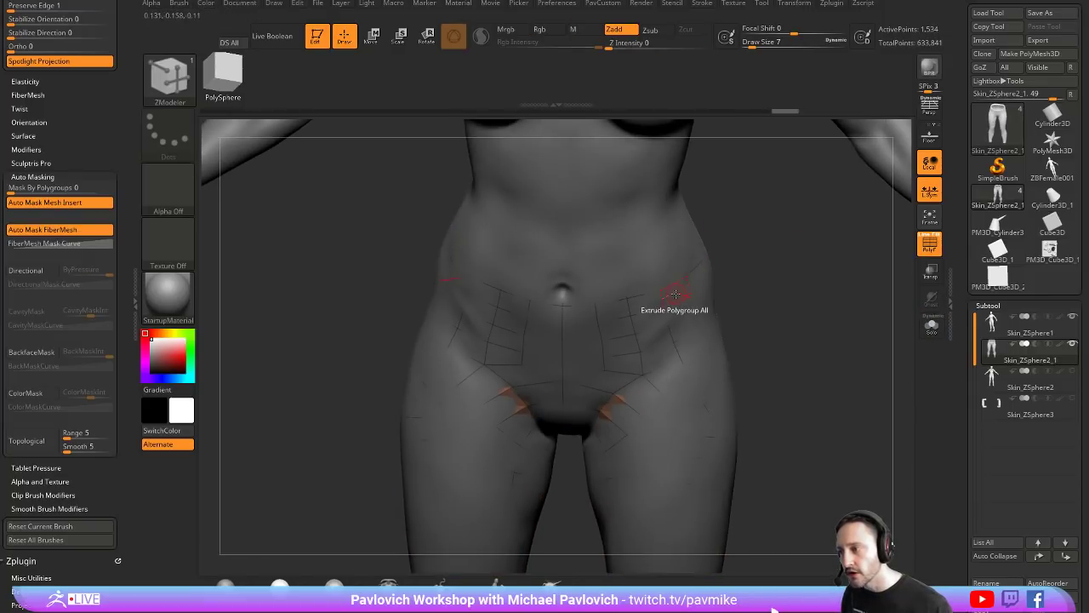
{"action": "left_click_drag", "start_coordinate": [677, 295], "coordinate": [684, 296]}
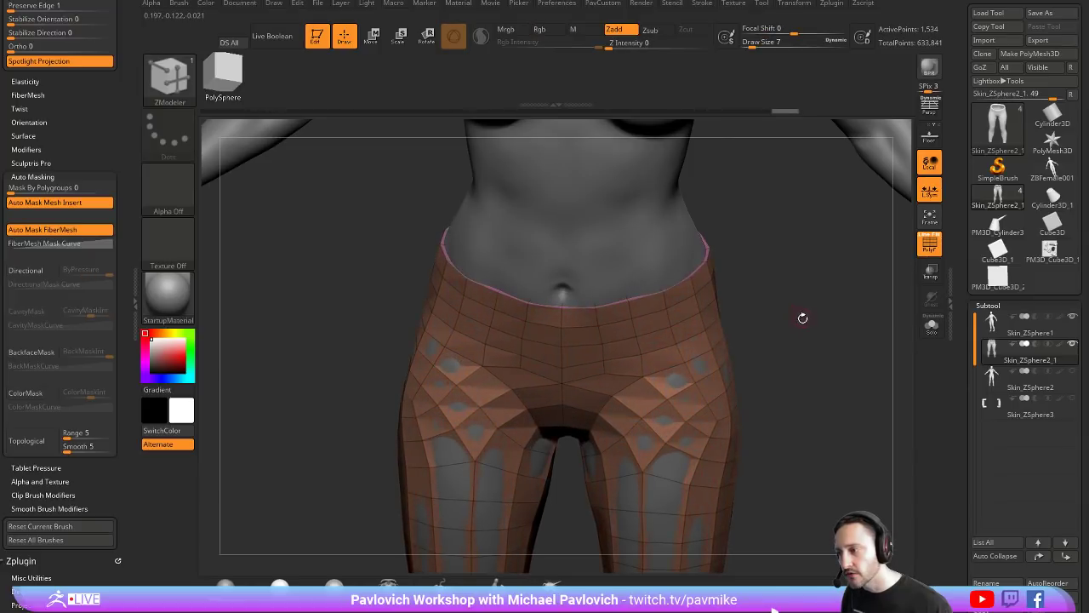
{"action": "left_click_drag", "start_coordinate": [802, 316], "coordinate": [869, 315], "text": "alt"}
{"action": "left_click", "coordinate": [932, 326]}
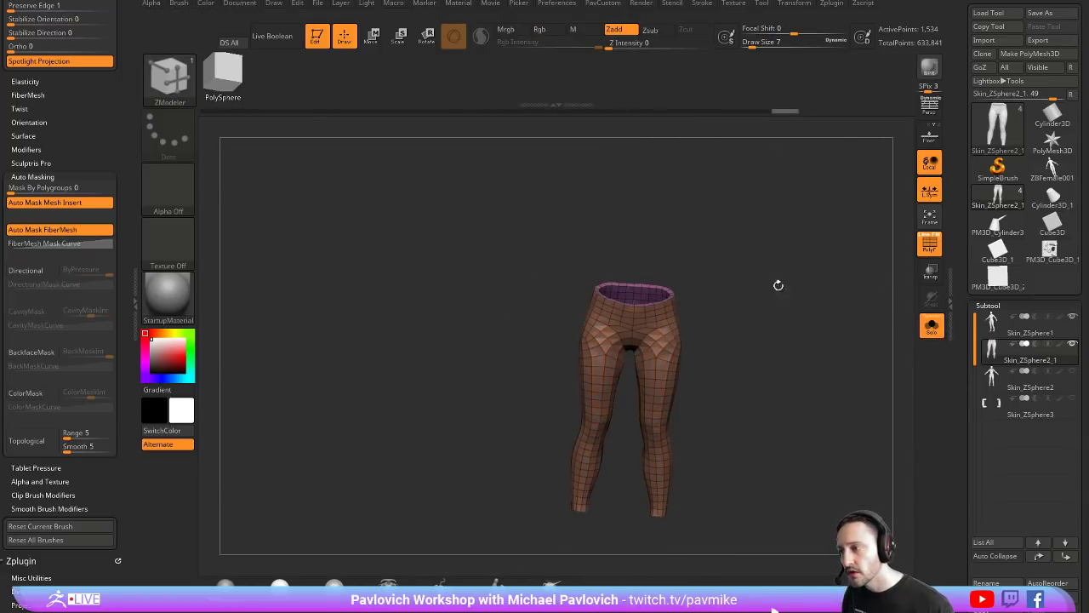
{"action": "left_click_drag", "start_coordinate": [778, 285], "coordinate": [801, 252], "text": "alt"}
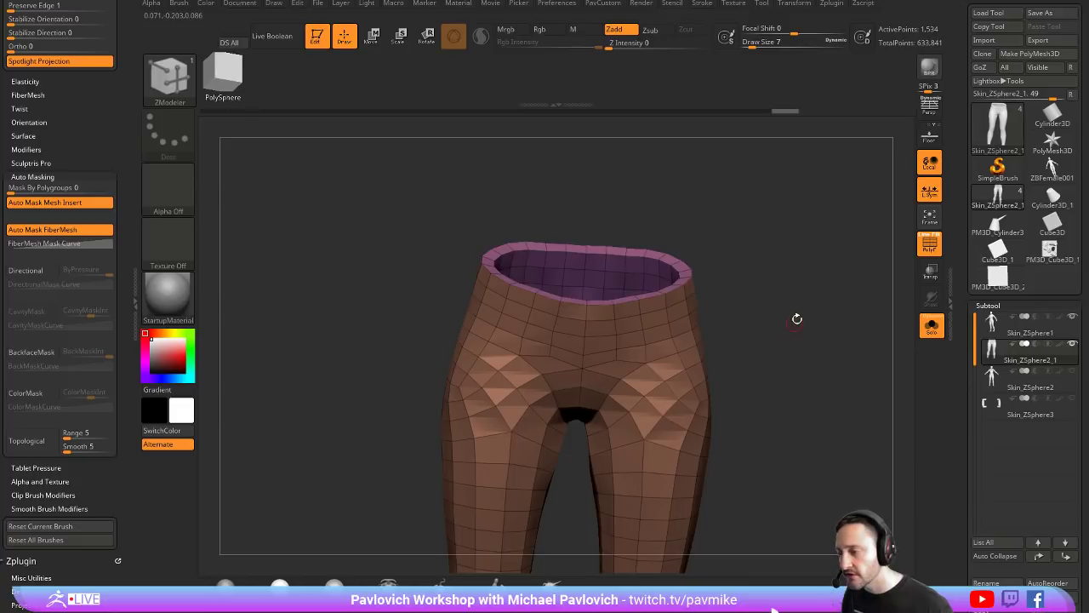
Step: Raise the mesh density of the isolated pants and try a Clay brush stroke on the hip
{"action": "key", "text": "ctrl+d"}
{"action": "key", "text": "ctrl+d"}
{"action": "key", "text": "ctrl+d"}
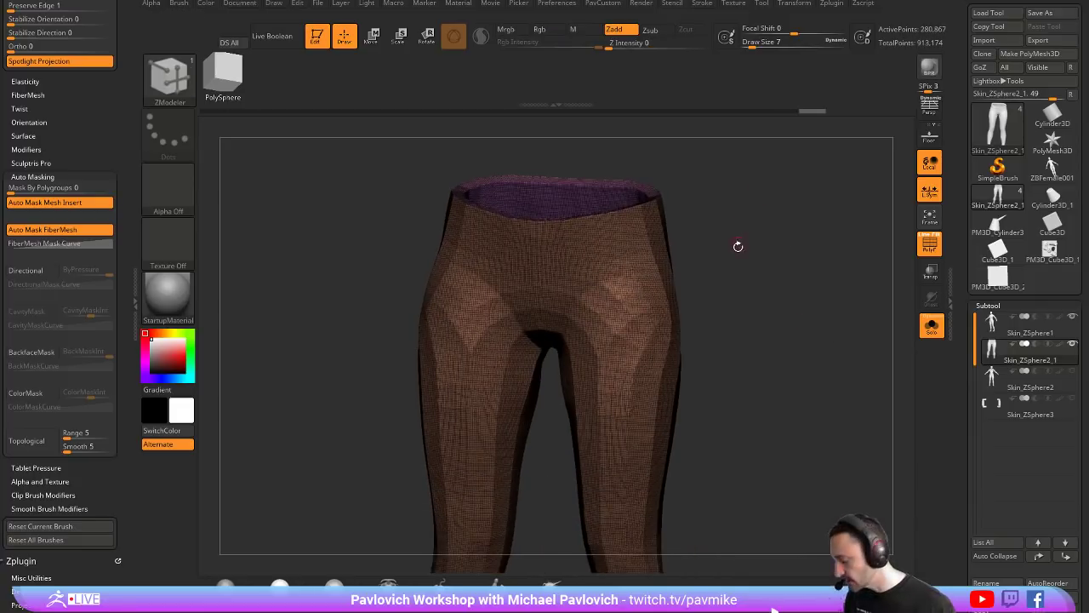
{"action": "key", "text": "b"}
{"action": "key", "text": "s"}
{"action": "key", "text": "t"}
{"action": "key", "text": "s"}
{"action": "mouse_move", "coordinate": [636, 278]}
{"action": "left_mouse_down"}
{"action": "mouse_move", "coordinate": [655, 278]}
{"action": "mouse_move", "coordinate": [640, 298]}
{"action": "mouse_move", "coordinate": [647, 290]}
{"action": "left_mouse_up"}
{"action": "left_click_drag", "start_coordinate": [786, 196], "coordinate": [826, 350], "text": "ctrl"}
Step: Set the draw size to 6 and enable BackfaceMask for the Clay, Standard and TrimDynamic brushes
{"action": "mouse_move", "coordinate": [785, 264]}
{"action": "left_mouse_down"}
{"action": "mouse_move", "coordinate": [804, 396]}
{"action": "mouse_move", "coordinate": [663, 298]}
{"action": "left_mouse_up"}
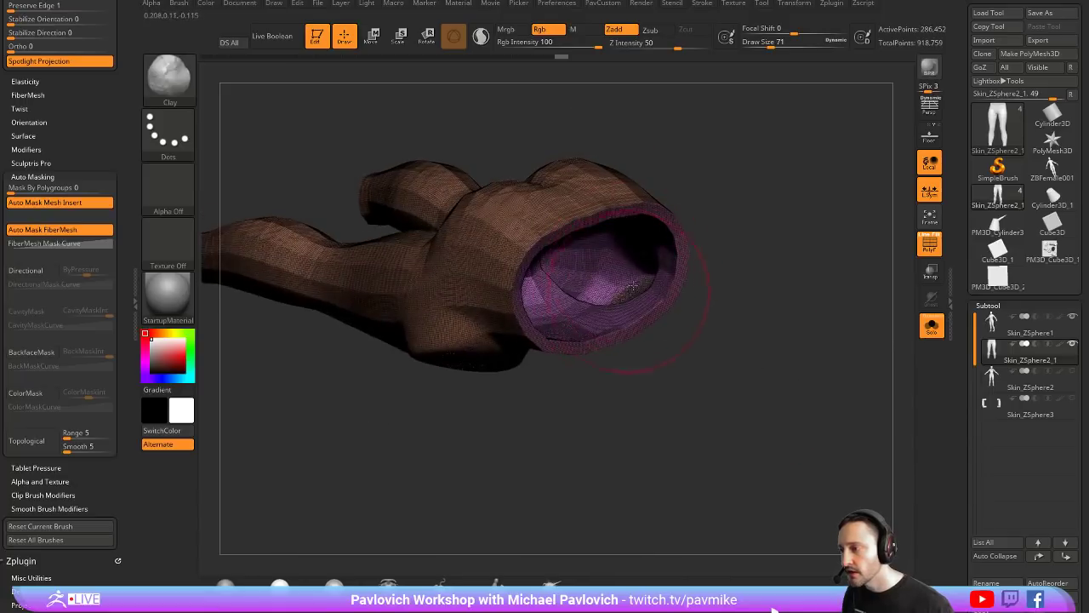
{"action": "type", "text": "s6"}
{"action": "key", "text": "Return"}
{"action": "left_click", "coordinate": [32, 352]}
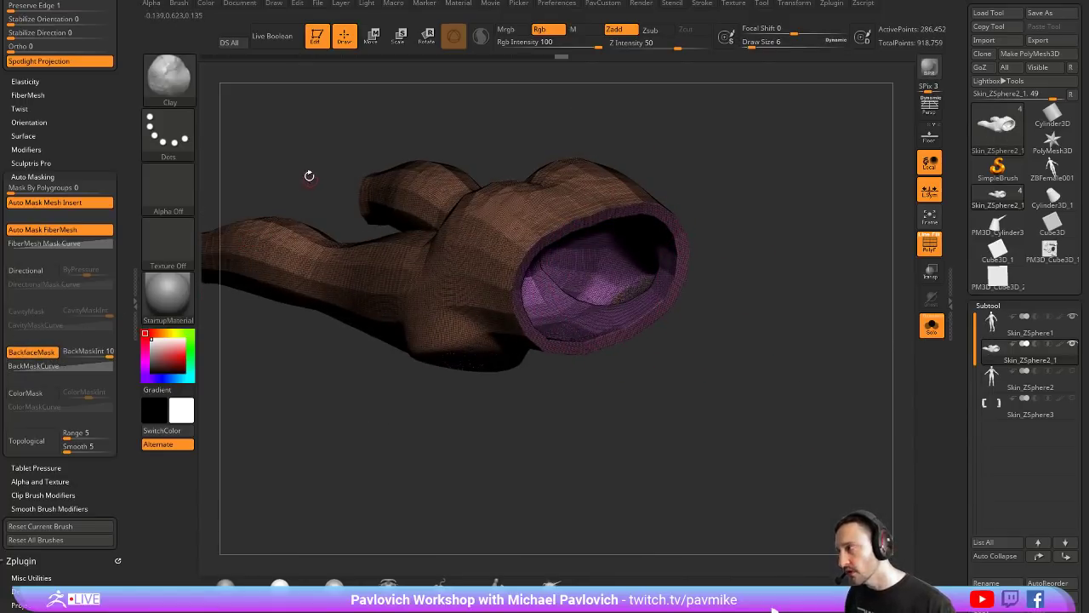
{"action": "key", "text": "1"}
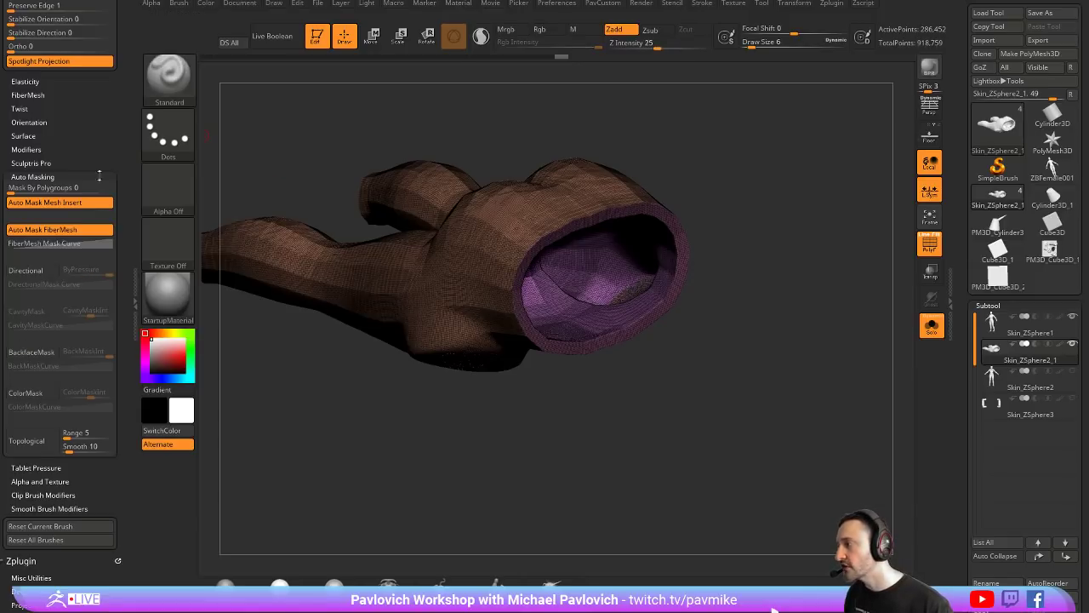
{"action": "left_click", "coordinate": [42, 354]}
{"action": "key", "text": "3"}
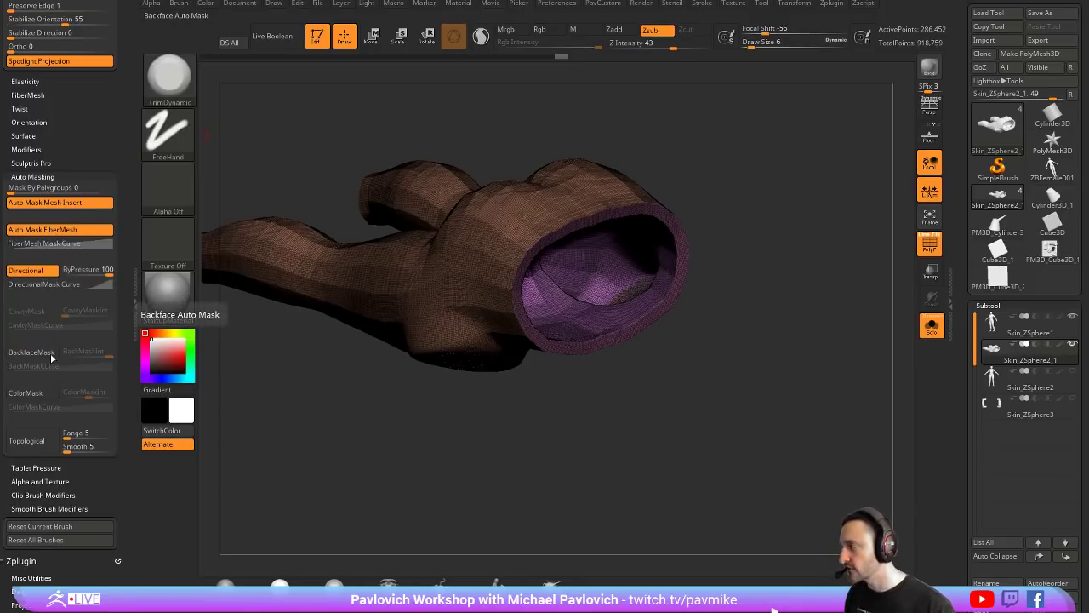
{"action": "left_click", "coordinate": [36, 356]}
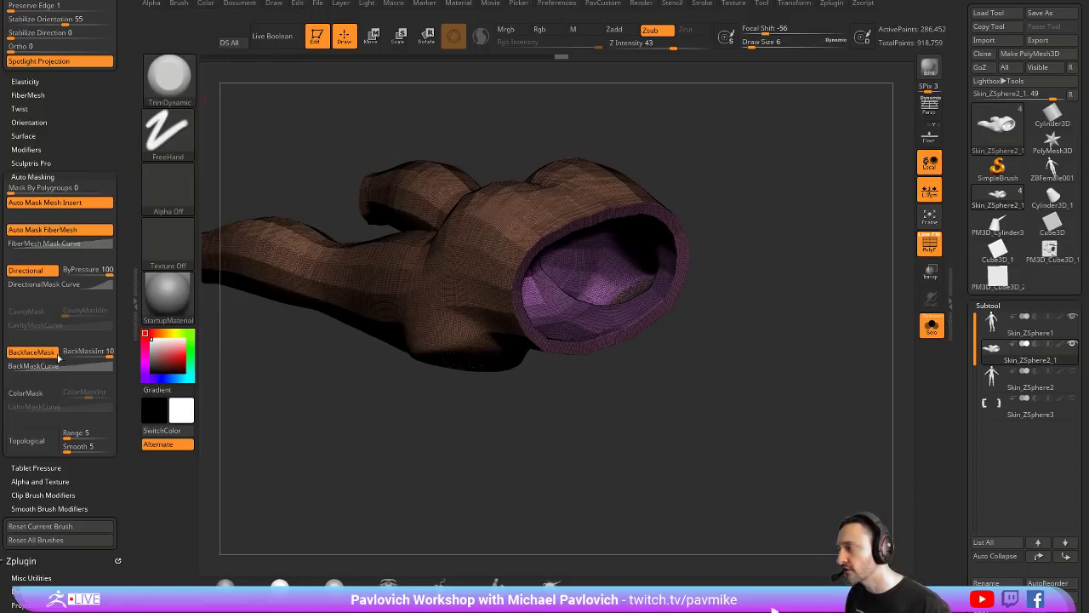
Step: Start saving the TrimDynamic brush as a preset and look through the ZBrushes folder of the ZBrush 2018 installation
{"action": "left_click", "coordinate": [179, 3]}
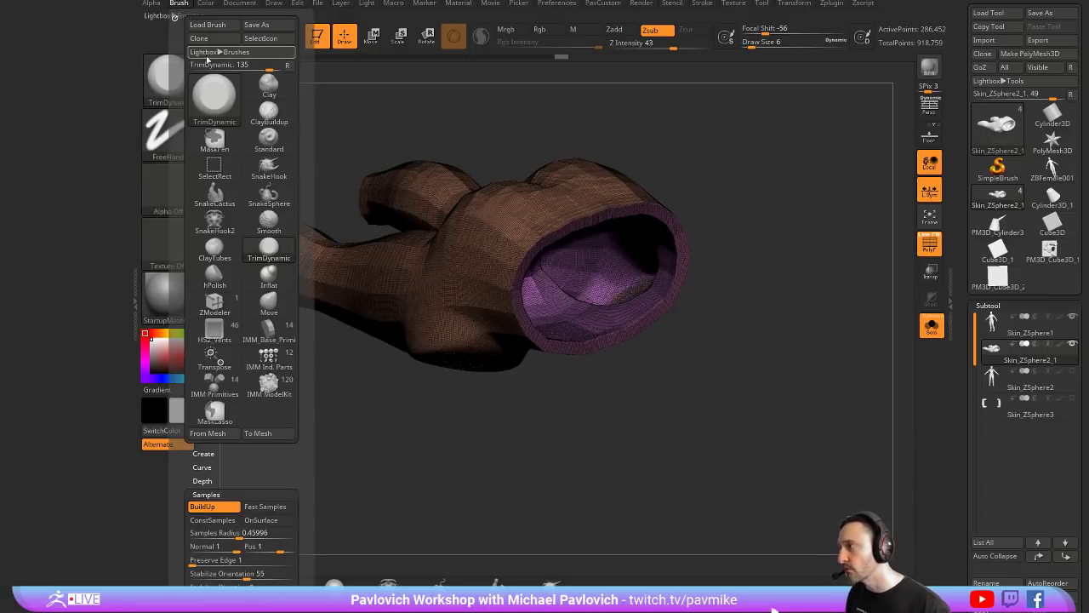
{"action": "left_click", "coordinate": [270, 25]}
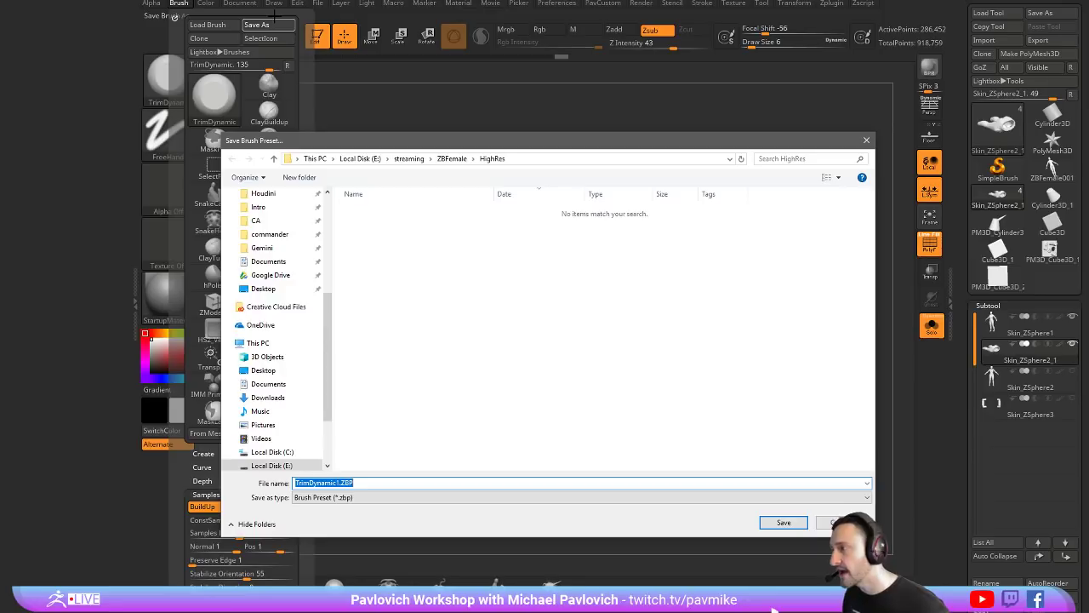
{"action": "scroll", "coordinate": [285, 281], "scroll_direction": "up", "scroll_amount": 5}
{"action": "left_click", "coordinate": [270, 298]}
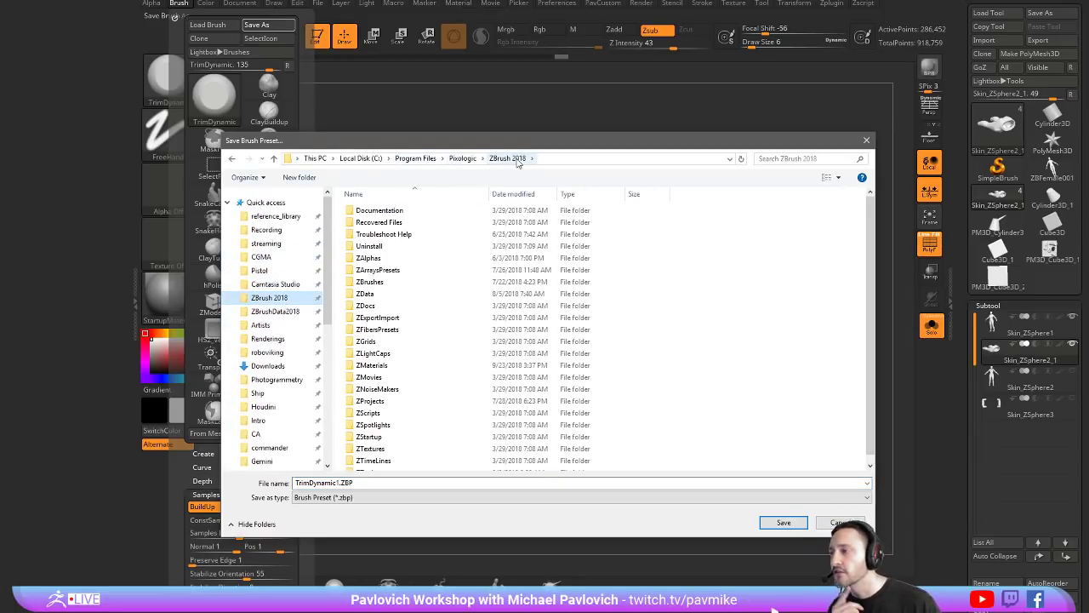
{"action": "double_click", "coordinate": [425, 288]}
{"action": "scroll", "coordinate": [446, 282], "scroll_direction": "down", "scroll_amount": 3}
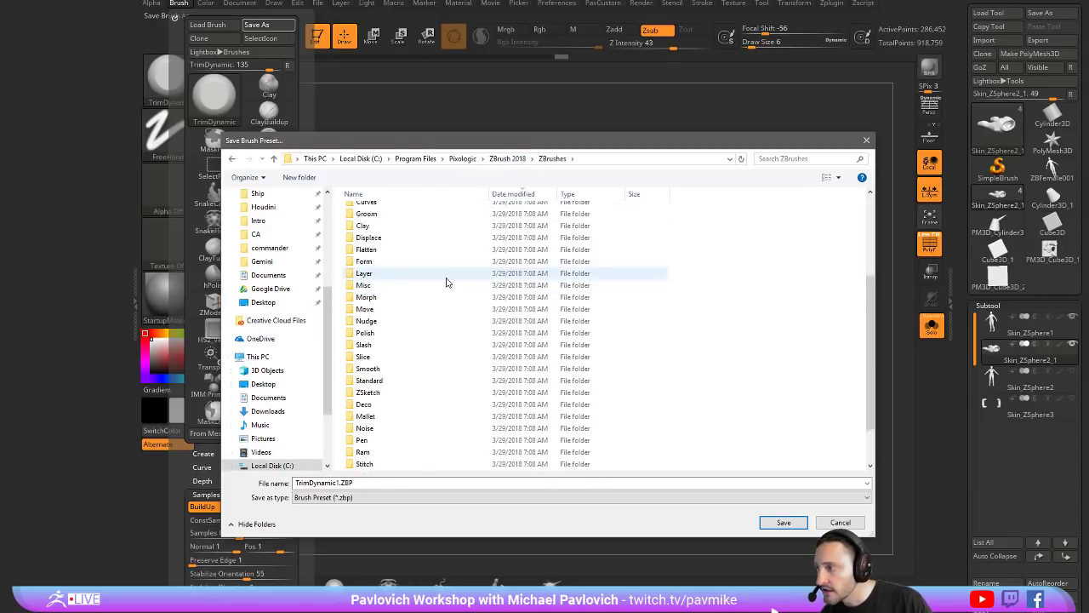
{"action": "scroll", "coordinate": [446, 281], "scroll_direction": "up", "scroll_amount": 4}
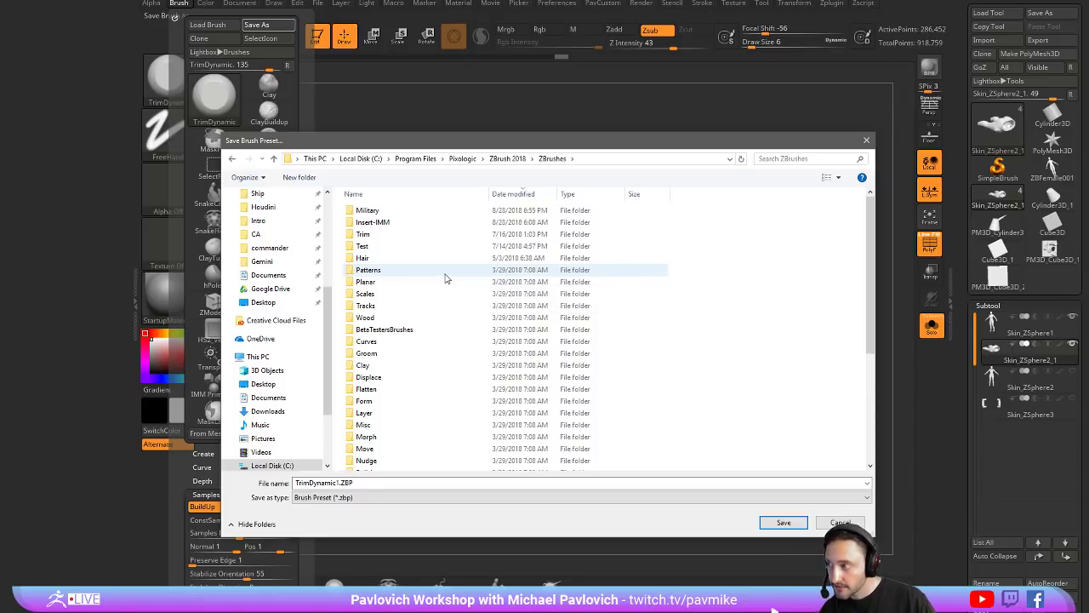
Step: Browse to the BrushPresets folder inside ZStartup and view its custom brush files
{"action": "left_click", "coordinate": [515, 158]}
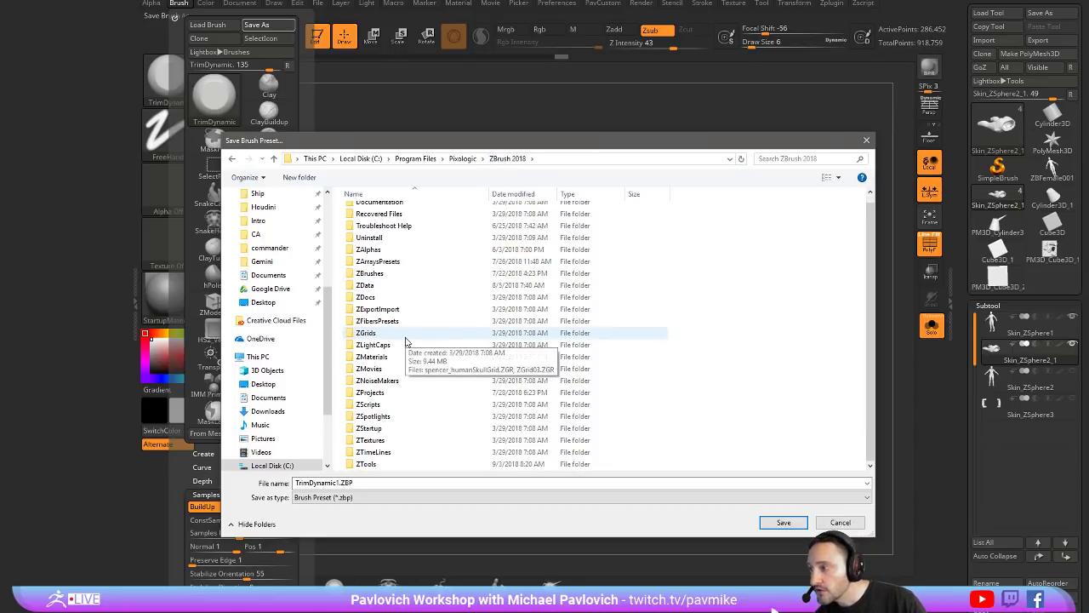
{"action": "double_click", "coordinate": [371, 428]}
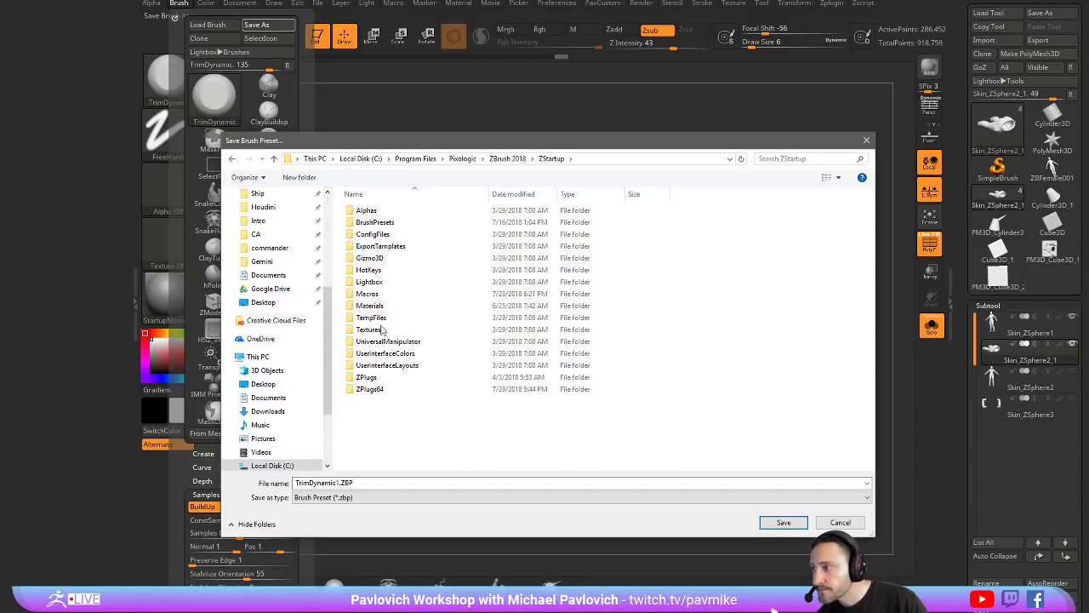
{"action": "double_click", "coordinate": [375, 223]}
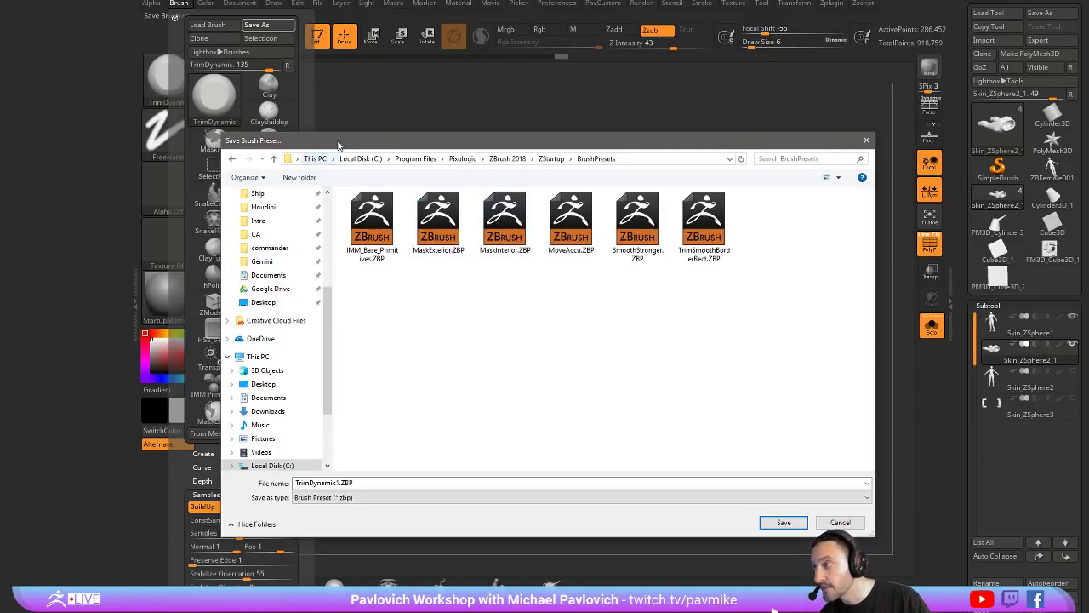
Step: Browse to the BrushPresets folder inside ZData and look through the default brush files down to TrimDynamic.ZBP
{"action": "mouse_move", "coordinate": [339, 144]}
{"action": "left_mouse_down"}
{"action": "mouse_move", "coordinate": [457, 143]}
{"action": "mouse_move", "coordinate": [344, 139]}
{"action": "left_mouse_up"}
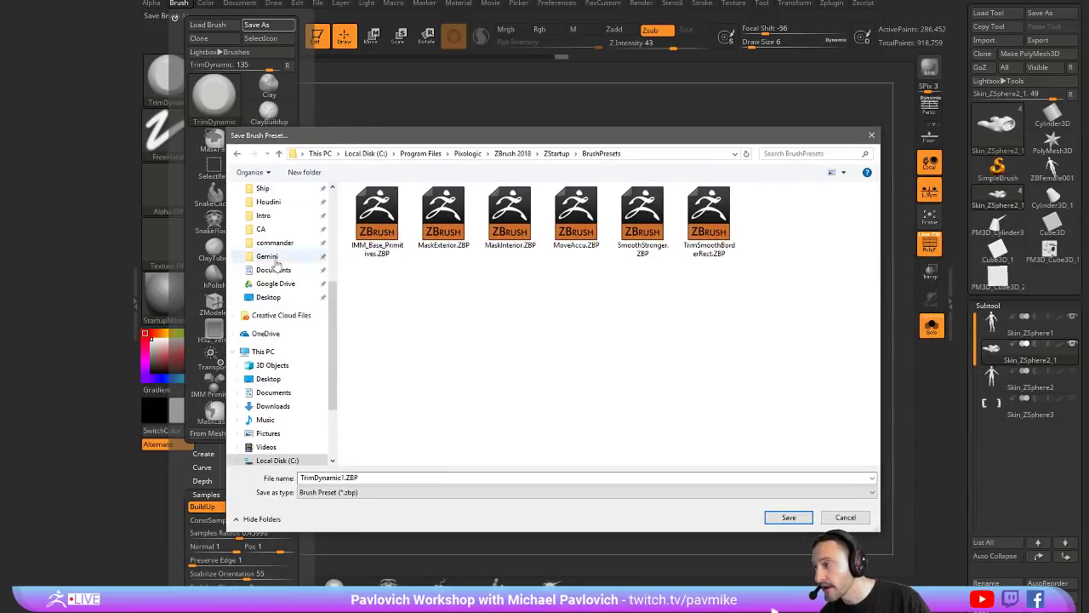
{"action": "scroll", "coordinate": [275, 308], "scroll_direction": "up", "scroll_amount": 5}
{"action": "left_click", "coordinate": [274, 293]}
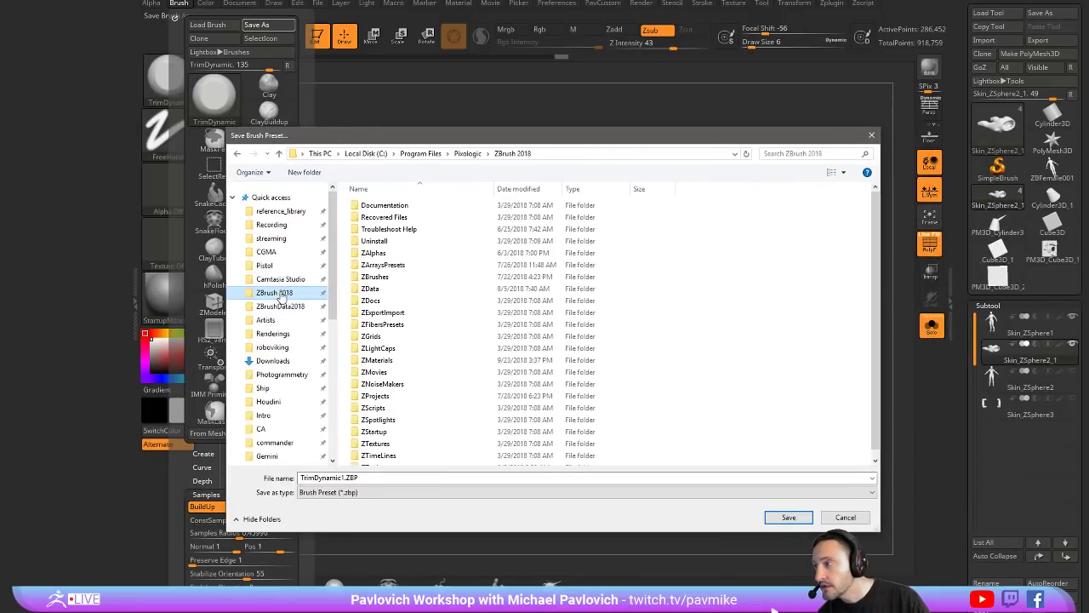
{"action": "double_click", "coordinate": [385, 292]}
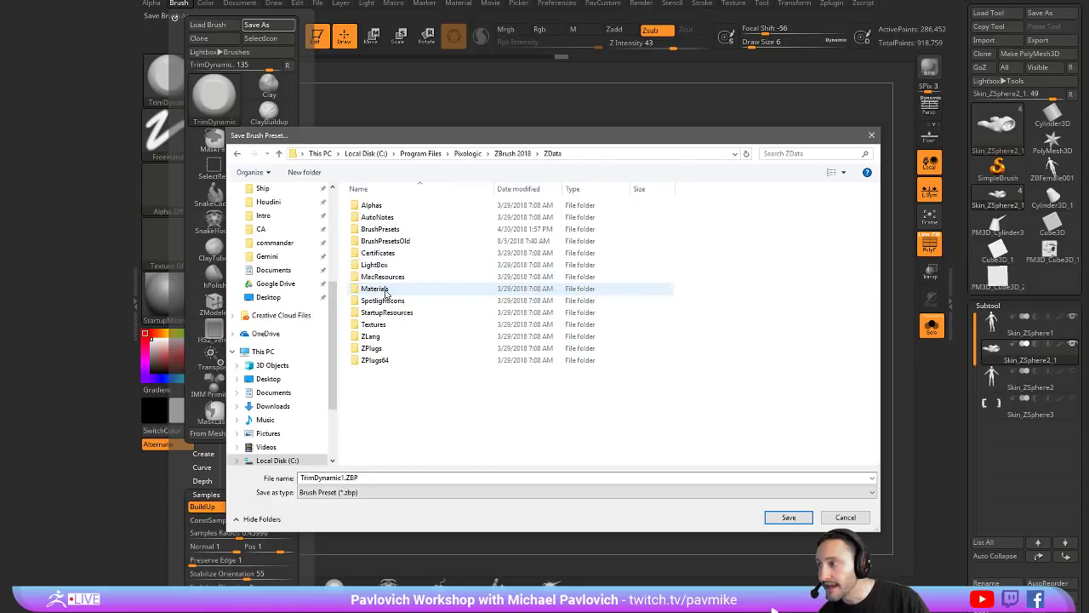
{"action": "double_click", "coordinate": [408, 230]}
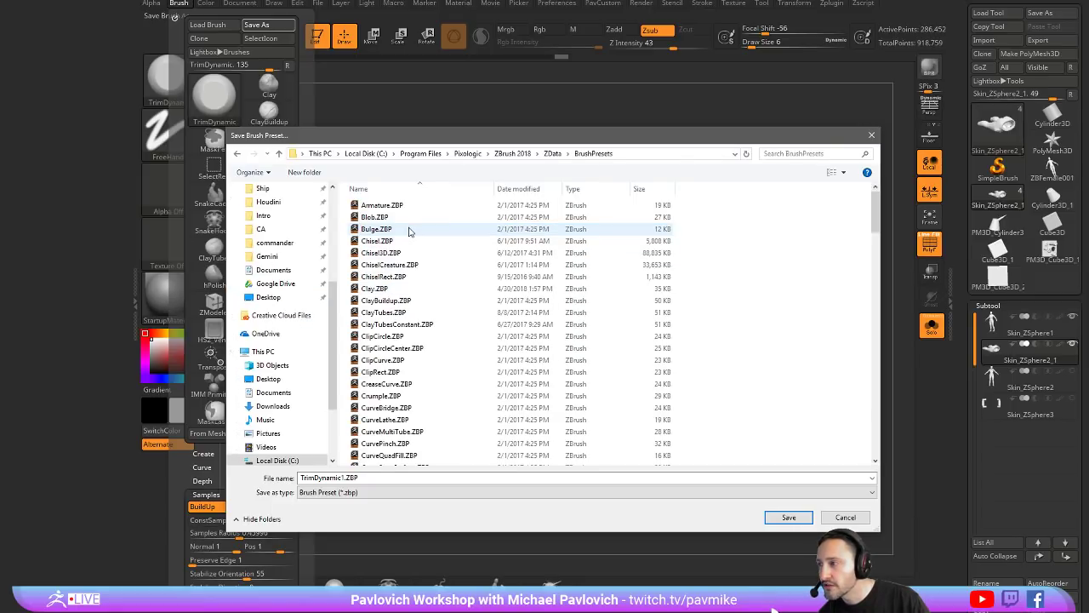
{"action": "scroll", "coordinate": [423, 296], "scroll_direction": "down", "scroll_amount": 5}
{"action": "scroll", "coordinate": [423, 296], "scroll_direction": "down", "scroll_amount": 10}
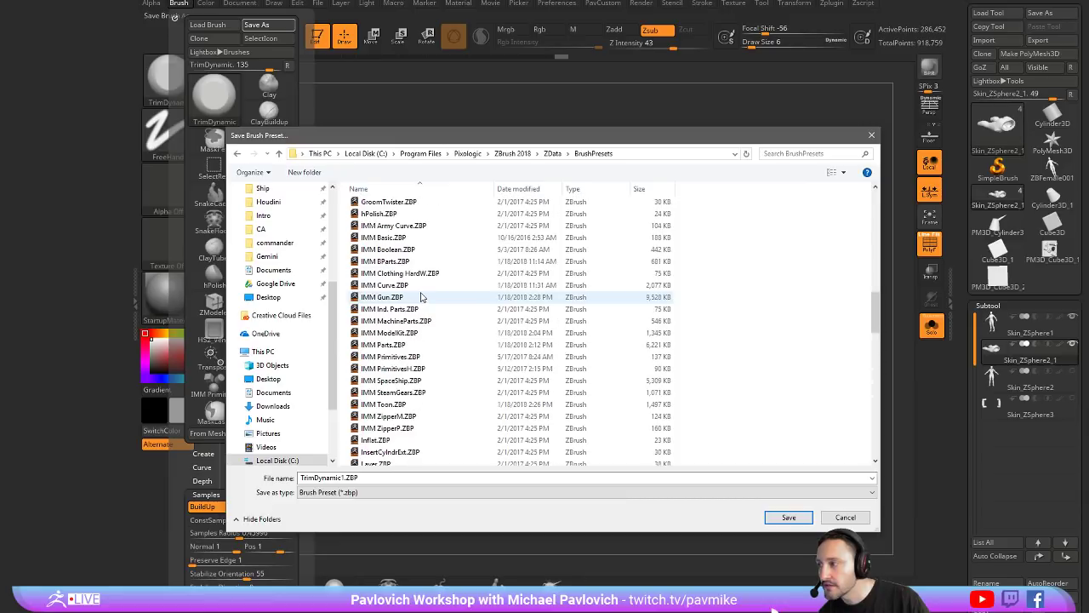
{"action": "scroll", "coordinate": [419, 296], "scroll_direction": "down", "scroll_amount": 10}
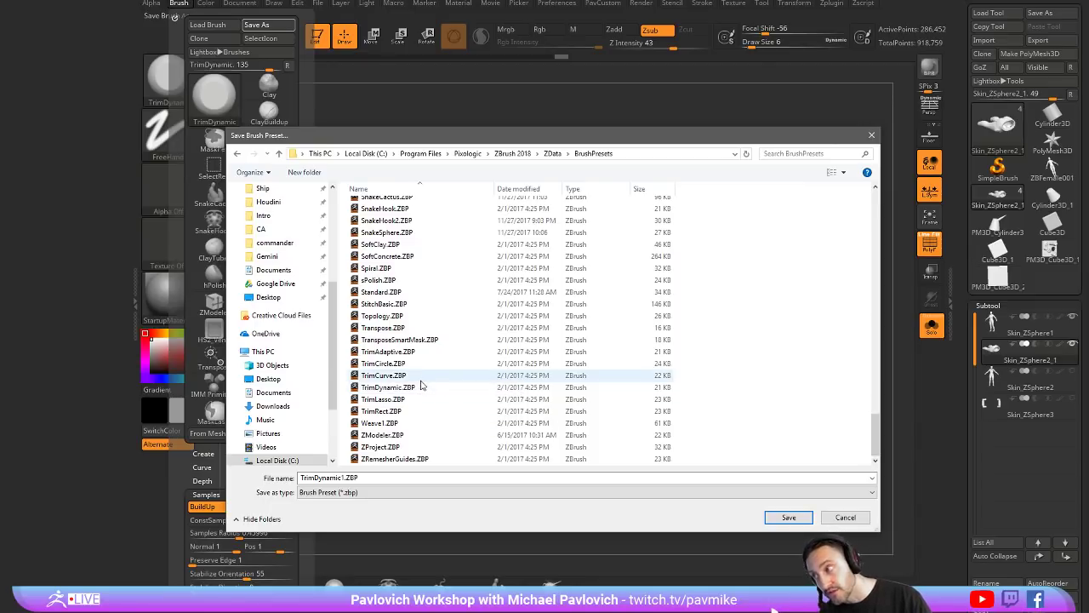
Step: Duplicate the BrushPresets folder within ZData, reopen the original folder, and cancel saving the brush preset
{"action": "left_click", "coordinate": [552, 154]}
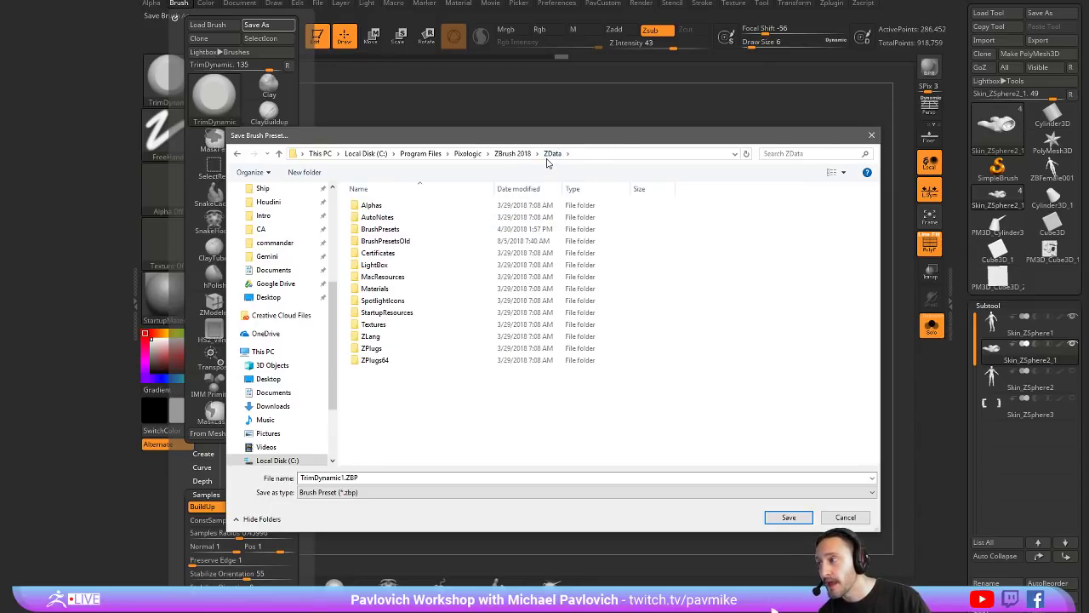
{"action": "left_click", "coordinate": [395, 230]}
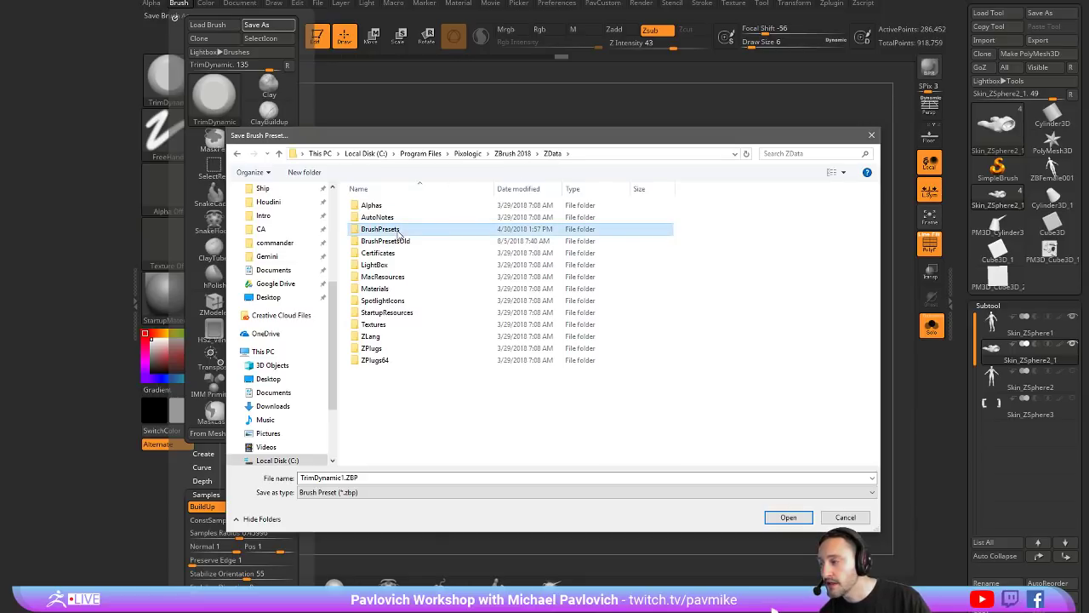
{"action": "double_click", "coordinate": [397, 230]}
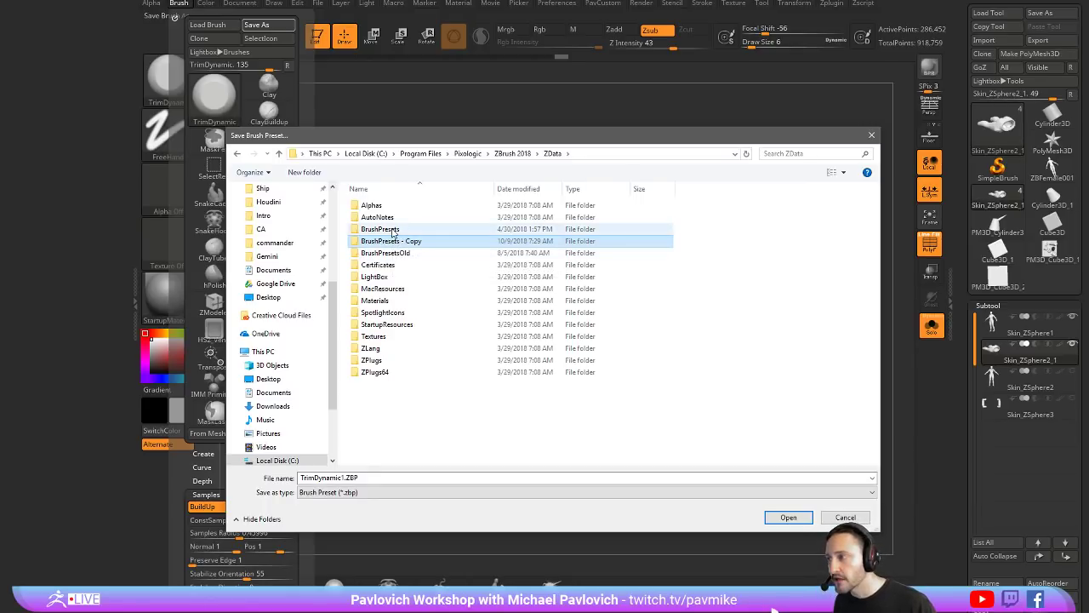
{"action": "double_click", "coordinate": [383, 228]}
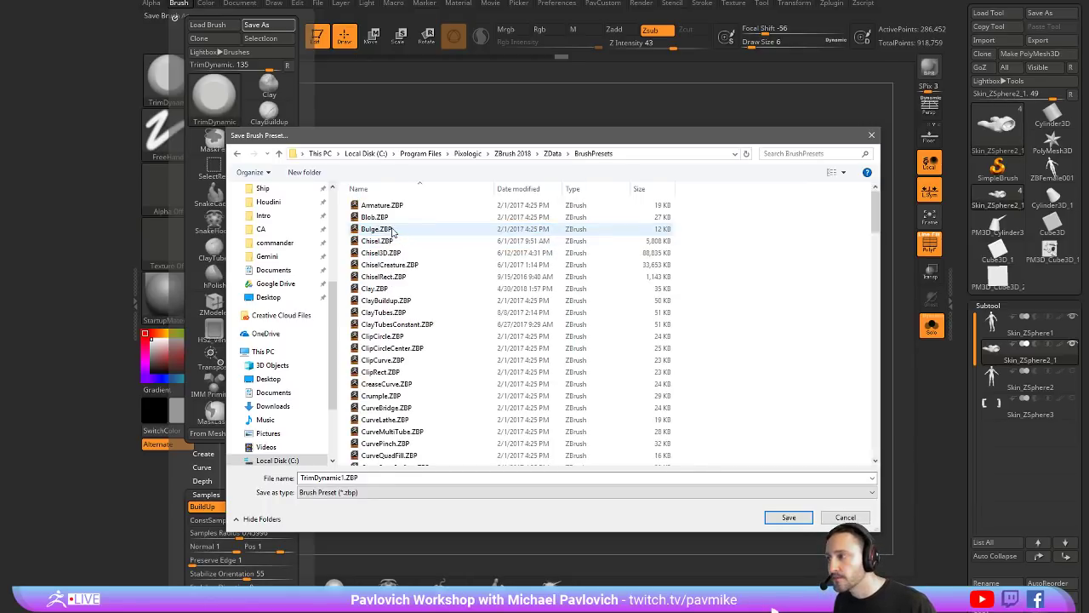
{"action": "left_click", "coordinate": [824, 520]}
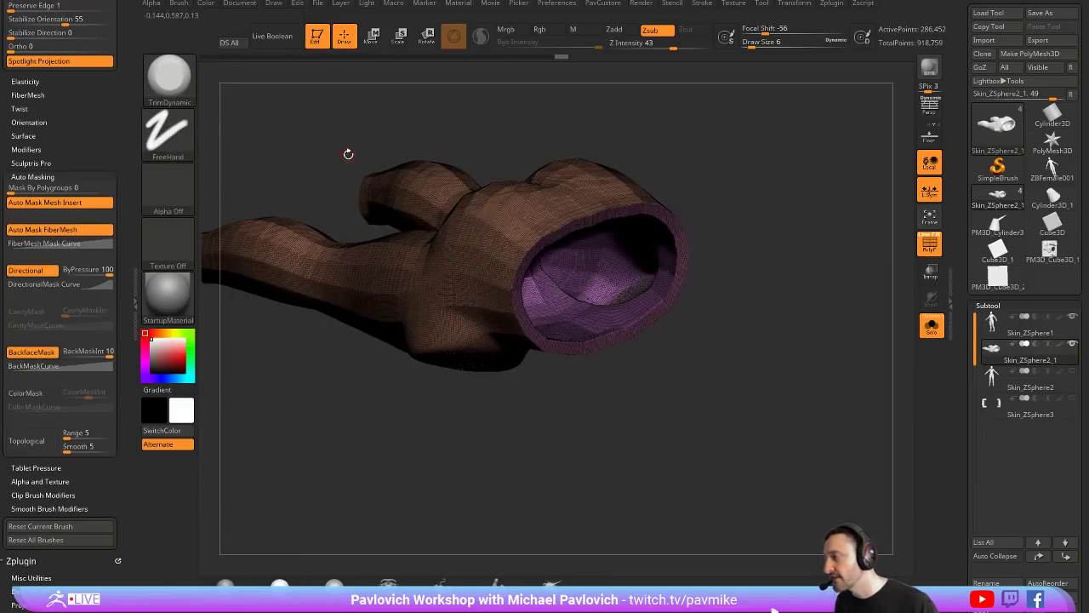
Step: Return the pants to their low-poly mesh and show the body together with them
{"action": "left_click_drag", "start_coordinate": [348, 154], "coordinate": [789, 199]}
{"action": "key", "text": "shift+d"}
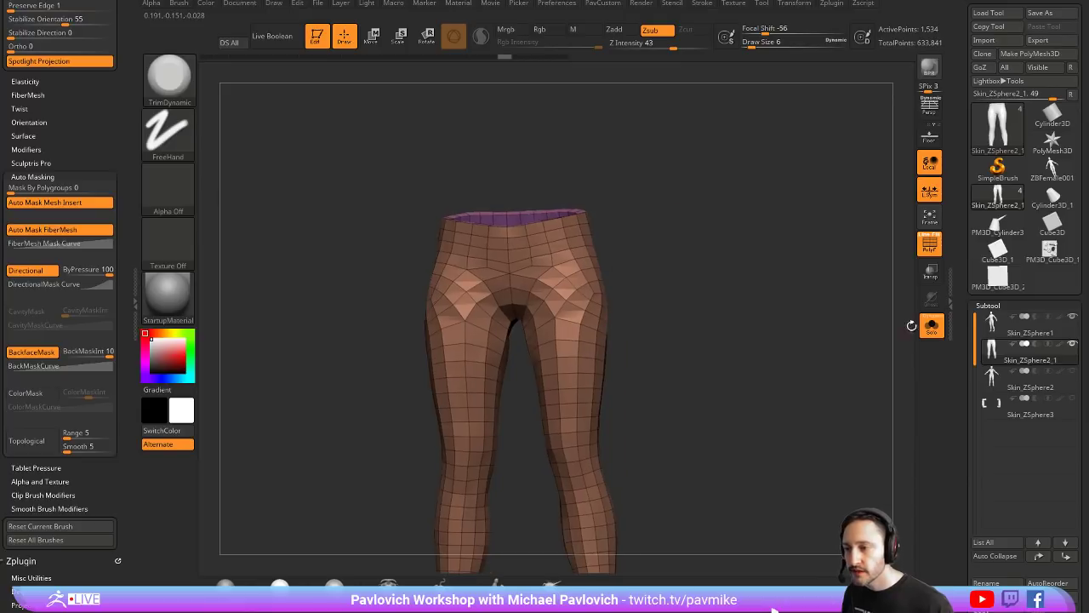
{"action": "left_click", "coordinate": [931, 326]}
{"action": "key", "text": "ctrl"}
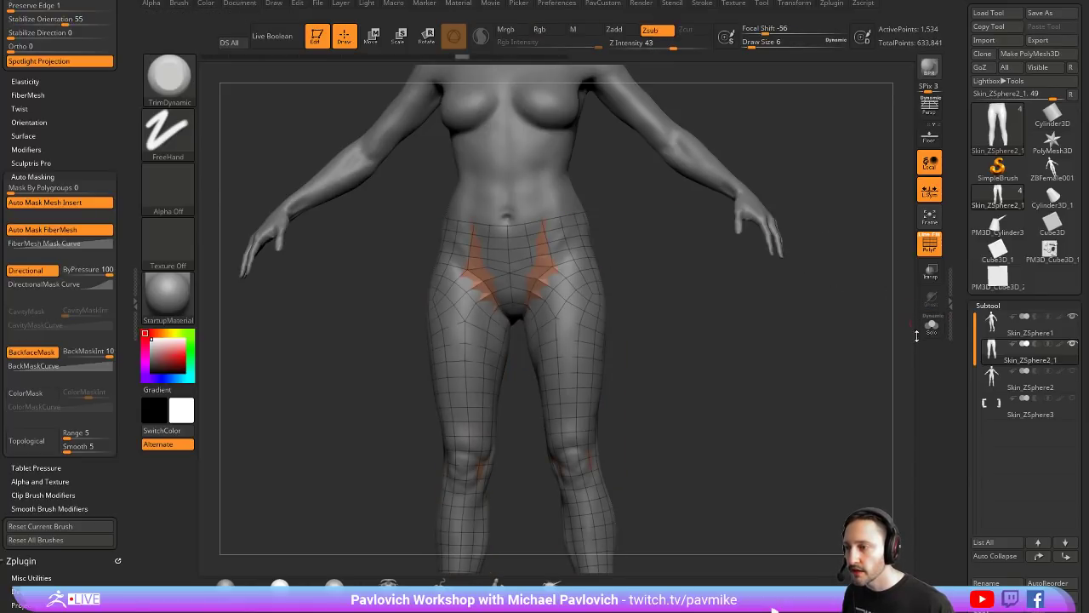
Step: Isolate the pants and delete their inner and rim polygroups so only a single-sided outer shell remains
{"action": "left_click", "coordinate": [932, 325]}
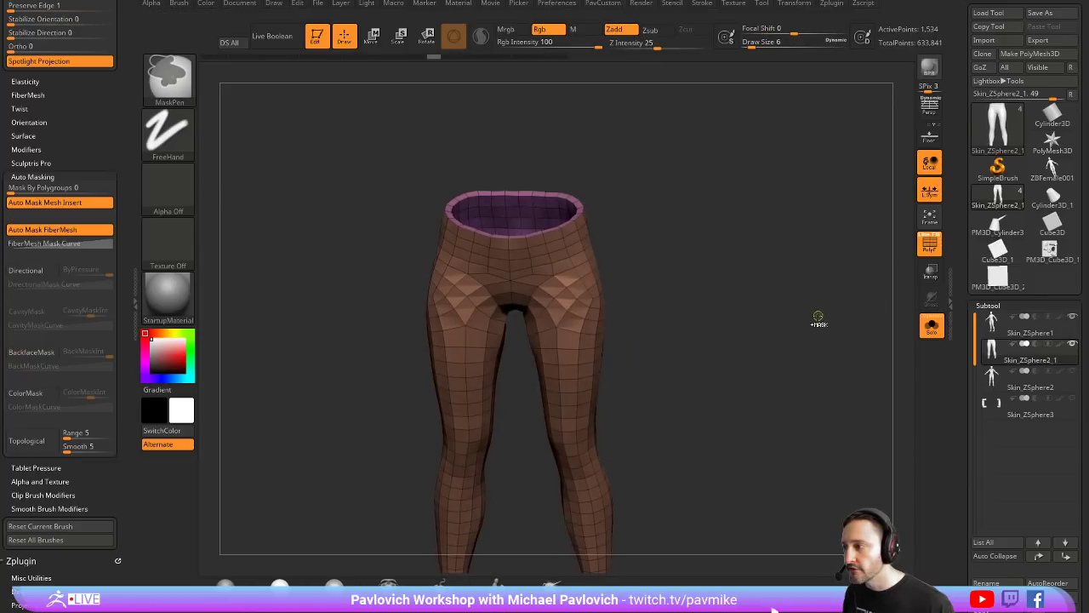
{"action": "left_click", "coordinate": [817, 317], "text": "ctrl"}
{"action": "left_click", "coordinate": [819, 317], "text": "ctrl"}
{"action": "key", "text": "ctrl+z"}
{"action": "left_click_drag", "start_coordinate": [819, 316], "coordinate": [868, 315]}
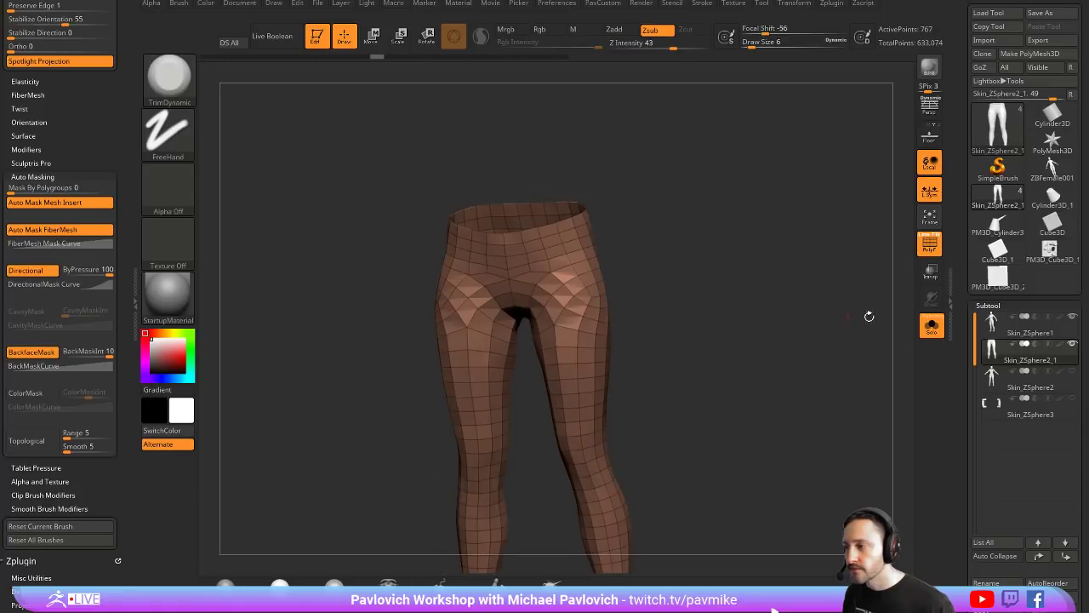
{"action": "key", "text": "2"}
{"action": "left_click", "coordinate": [856, 163]}
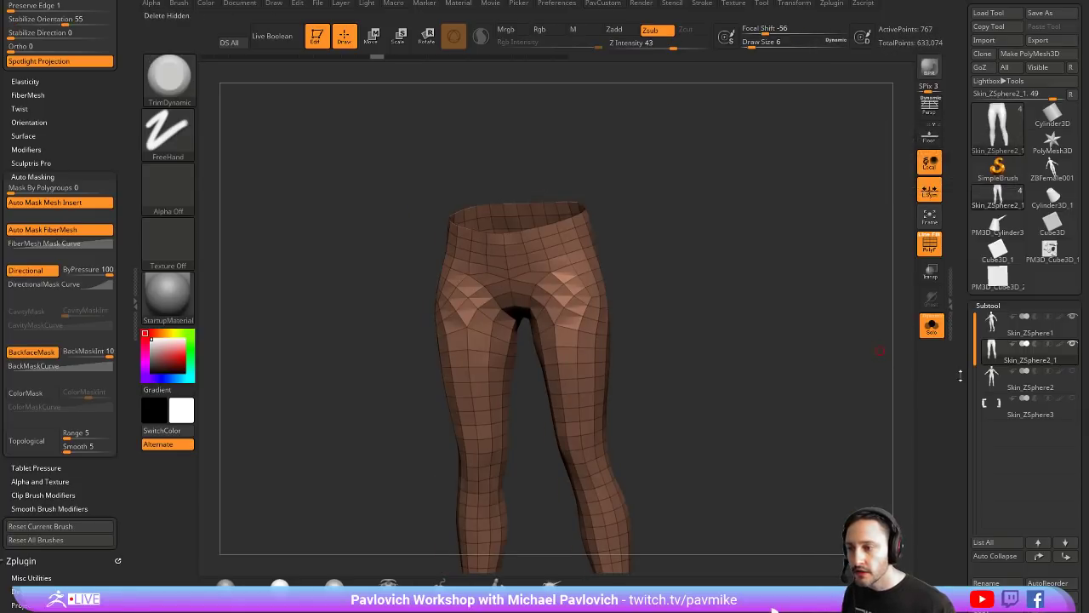
Step: Turn off double-sided display for the pants and show the body together with them again
{"action": "left_click_drag", "start_coordinate": [960, 377], "coordinate": [966, 167]}
{"action": "scroll", "coordinate": [971, 169], "scroll_direction": "down", "scroll_amount": 10}
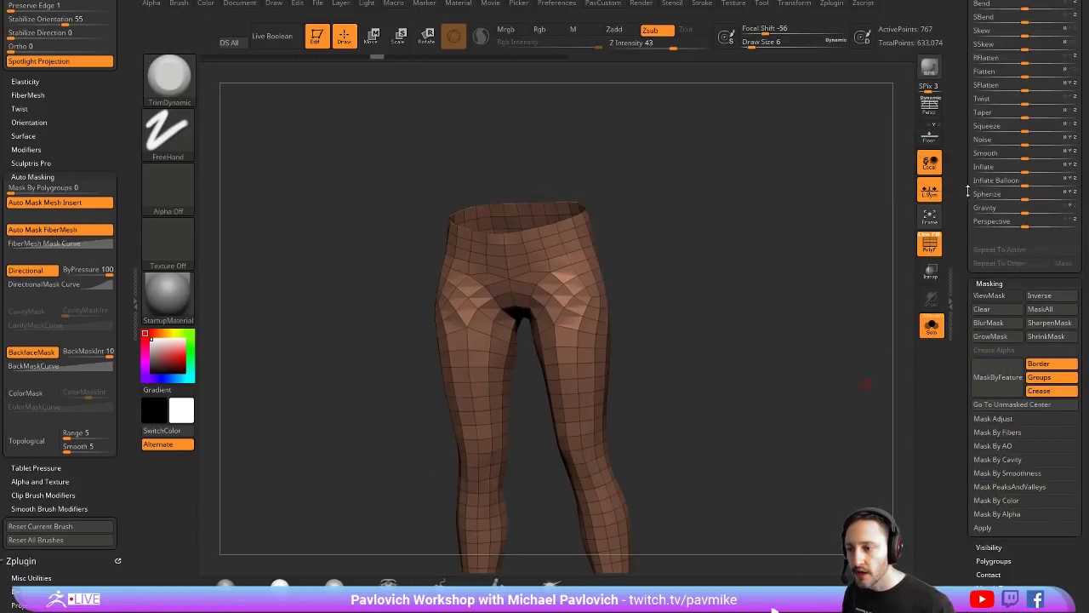
{"action": "left_click", "coordinate": [995, 487]}
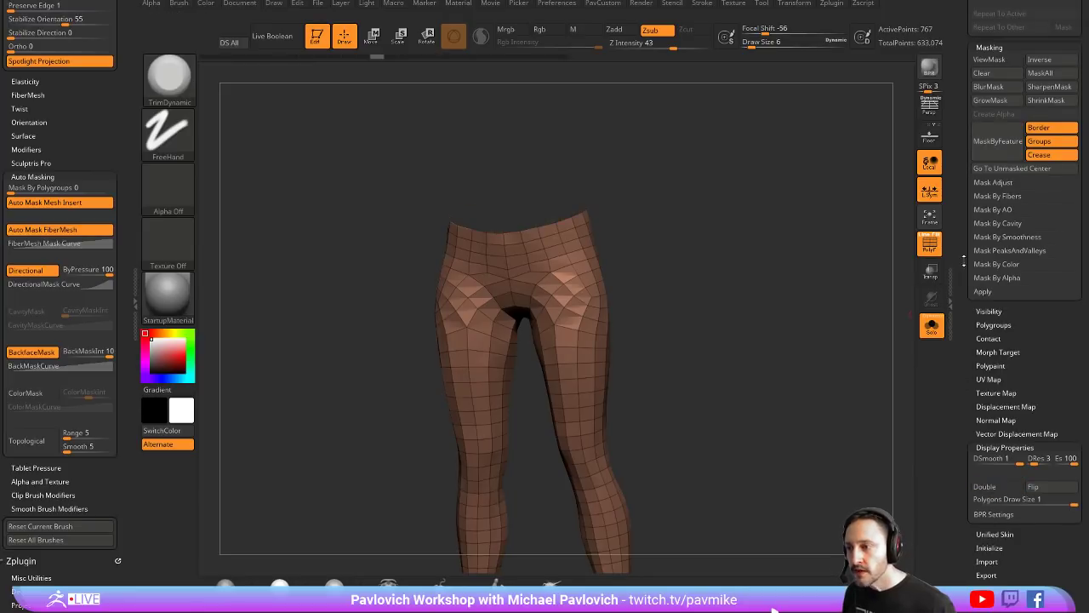
{"action": "scroll", "coordinate": [964, 262], "scroll_direction": "up", "scroll_amount": 5}
{"action": "left_click", "coordinate": [931, 326]}
{"action": "scroll", "coordinate": [959, 323], "scroll_direction": "up", "scroll_amount": 5}
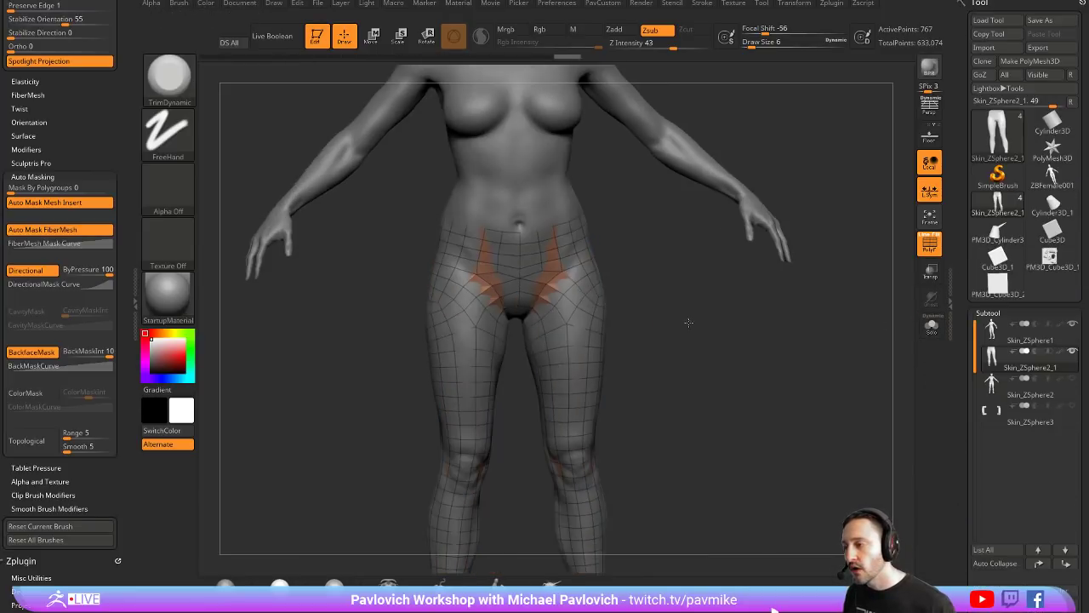
Step: Isolate the pants, switch to the Clay brush at draw size 46, and sculpt a short stroke on the front upper thighs
{"action": "key", "text": "s"}
{"action": "left_click", "coordinate": [686, 320]}
{"action": "left_click", "coordinate": [932, 326]}
{"action": "mouse_move", "coordinate": [843, 324]}
{"action": "left_mouse_down"}
{"action": "mouse_move", "coordinate": [737, 311]}
{"action": "mouse_move", "coordinate": [703, 260]}
{"action": "left_mouse_up"}
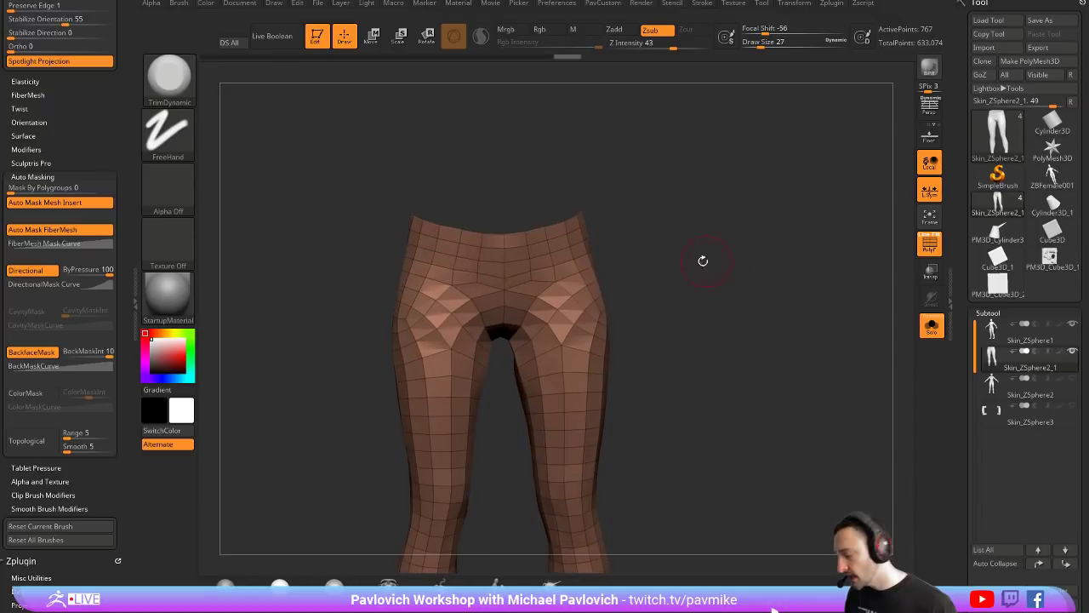
{"action": "key", "text": "2"}
{"action": "key", "text": "s"}
{"action": "left_click", "coordinate": [583, 321]}
{"action": "mouse_move", "coordinate": [572, 293]}
{"action": "left_mouse_down"}
{"action": "mouse_move", "coordinate": [557, 323]}
{"action": "mouse_move", "coordinate": [562, 306]}
{"action": "left_mouse_up"}
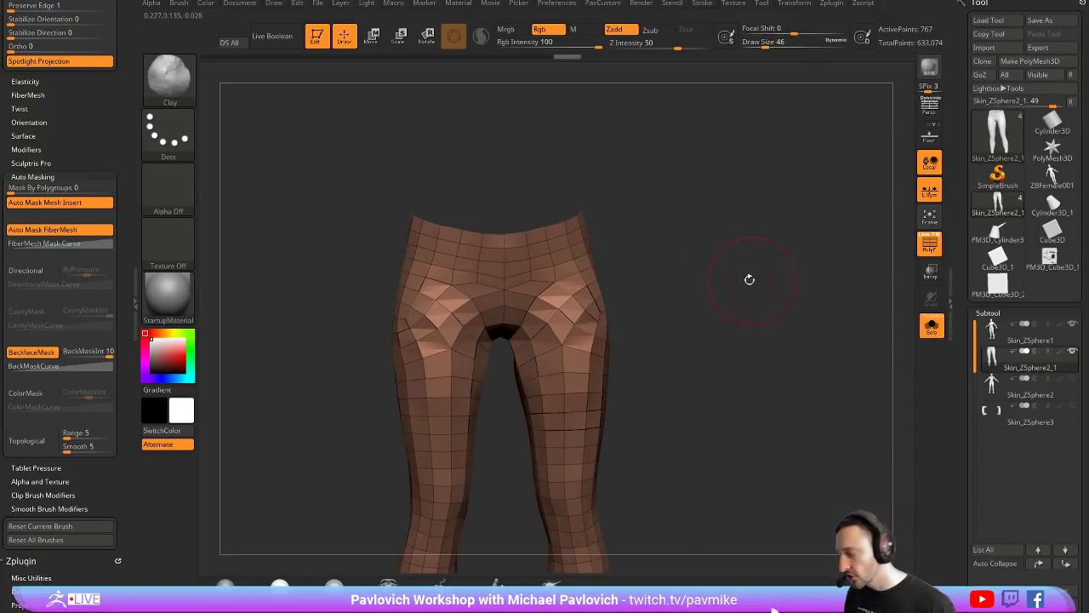
Step: Subdivide the pants to level 3, inspect the thin shell from above, and return them to the undivided low-poly mesh
{"action": "key", "text": "ctrl+d"}
{"action": "left_click_drag", "start_coordinate": [741, 281], "coordinate": [962, 208]}
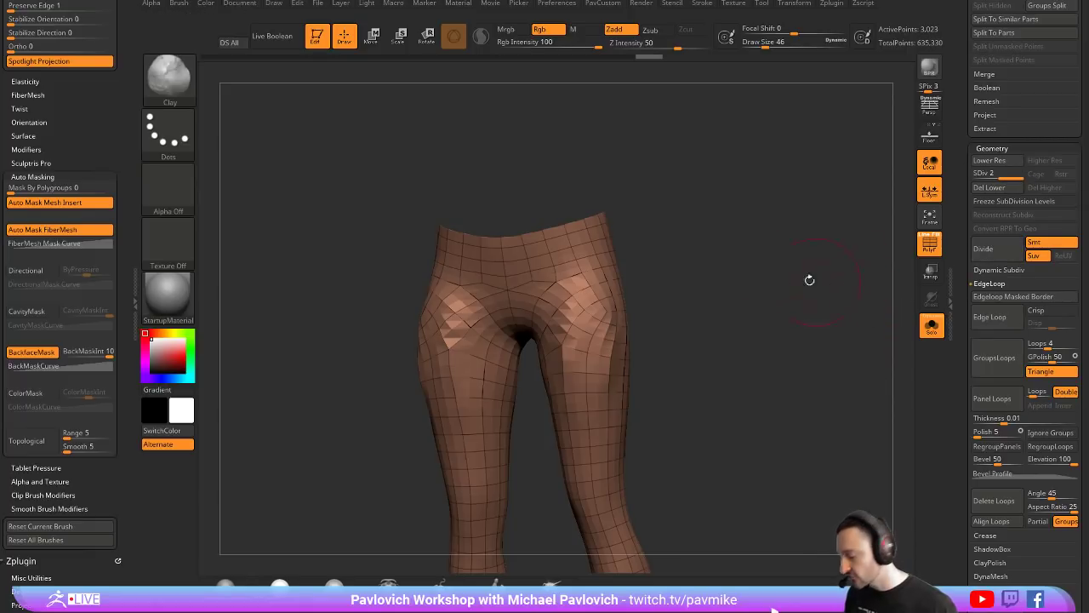
{"action": "key", "text": "ctrl+d"}
{"action": "left_click_drag", "start_coordinate": [710, 243], "coordinate": [740, 325]}
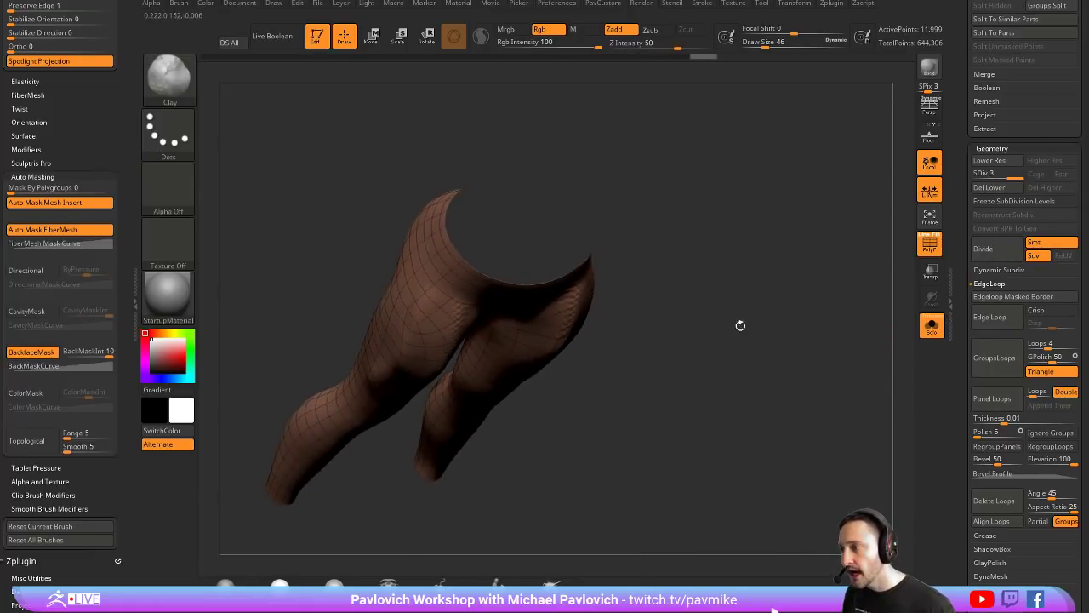
{"action": "left_click_drag", "start_coordinate": [736, 285], "coordinate": [740, 218], "text": "shift"}
{"action": "key", "text": "shift+d"}
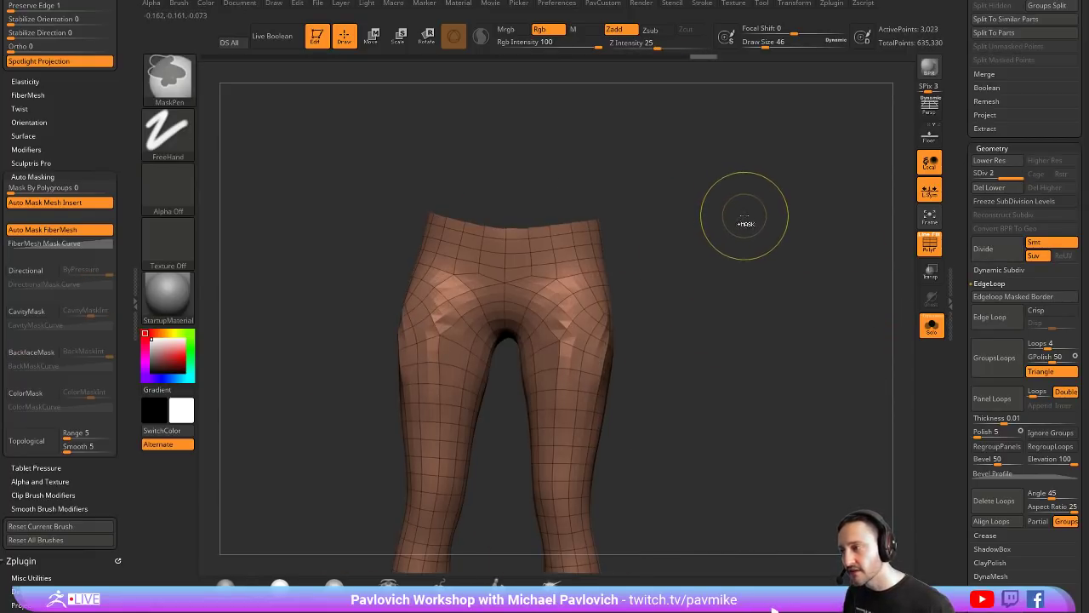
{"action": "key", "text": "shift+d"}
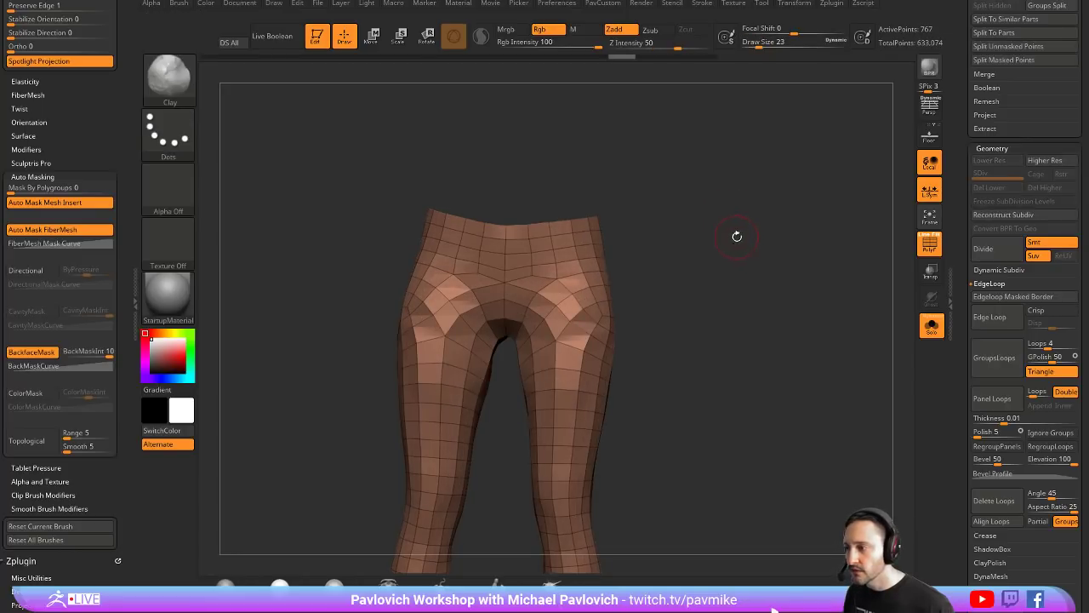
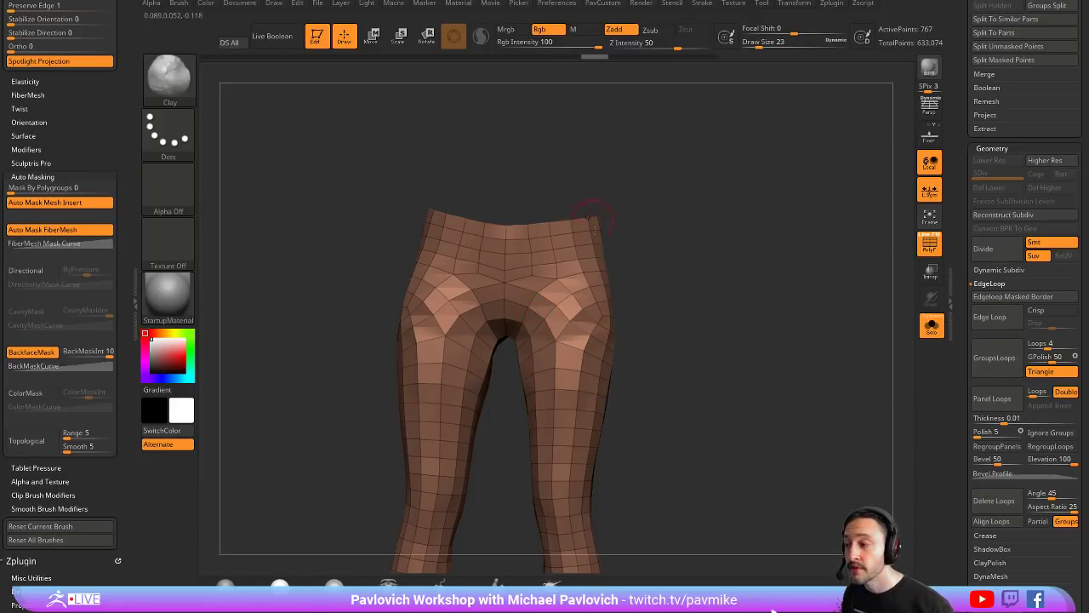
Step: Switch to the ZModeler brush for editing the open waist edge of the pants
{"action": "left_click_drag", "start_coordinate": [593, 217], "coordinate": [559, 289]}
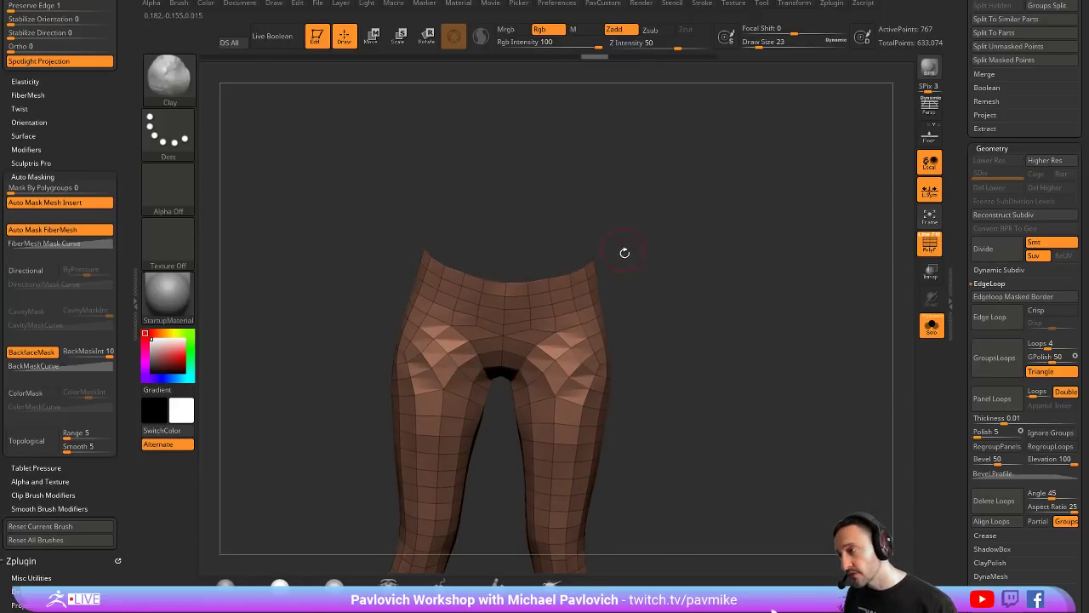
{"action": "left_click_drag", "start_coordinate": [646, 340], "coordinate": [719, 389], "text": "alt"}
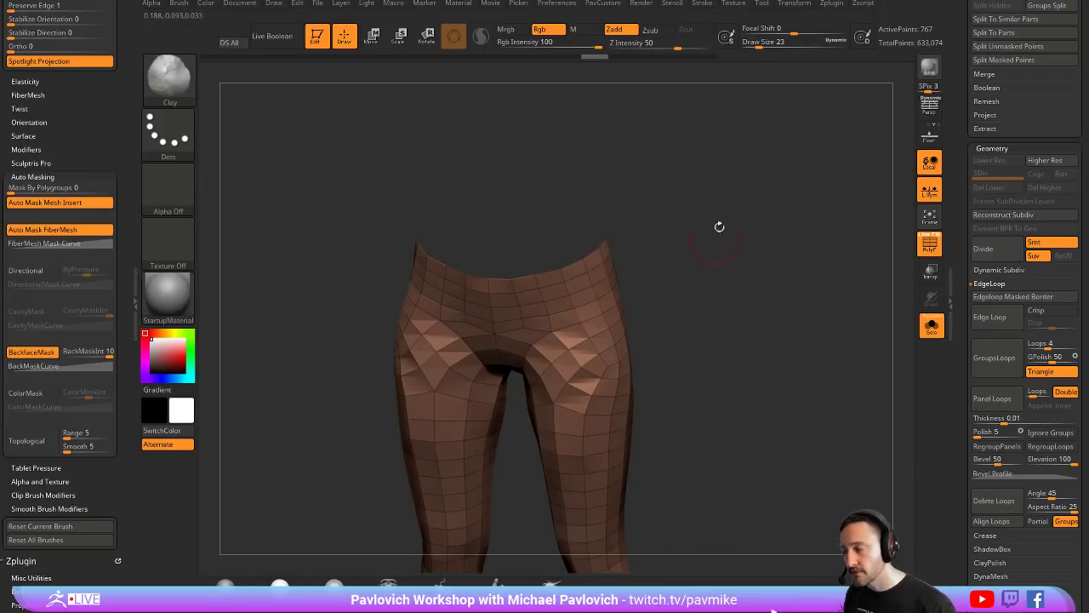
{"action": "left_click_drag", "start_coordinate": [709, 274], "coordinate": [786, 301]}
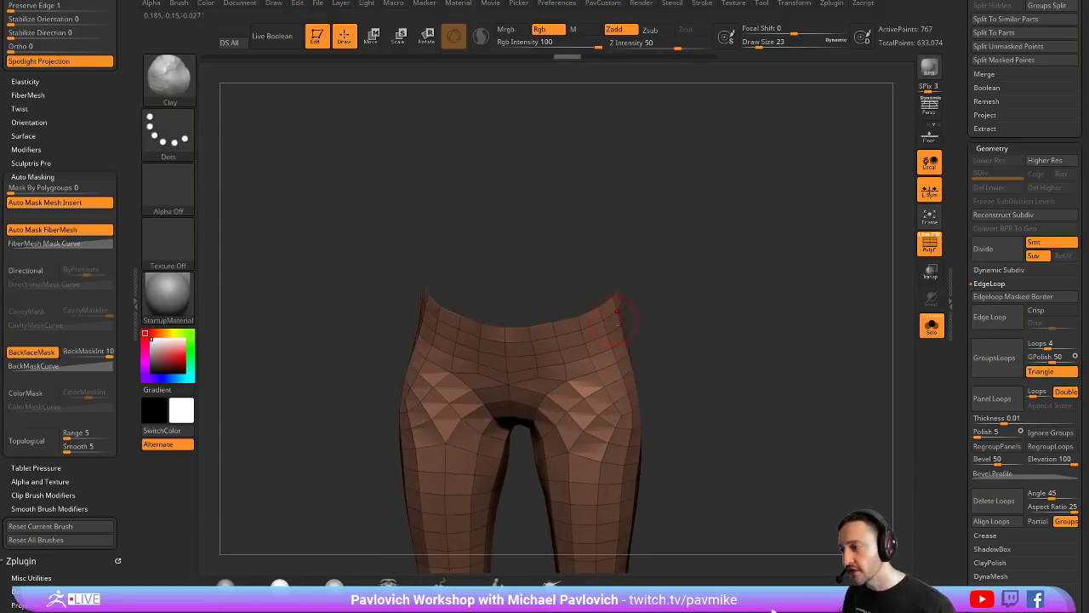
{"action": "key", "text": "b"}
{"action": "key", "text": "z"}
{"action": "key", "text": "m"}
{"action": "key", "text": "space"}
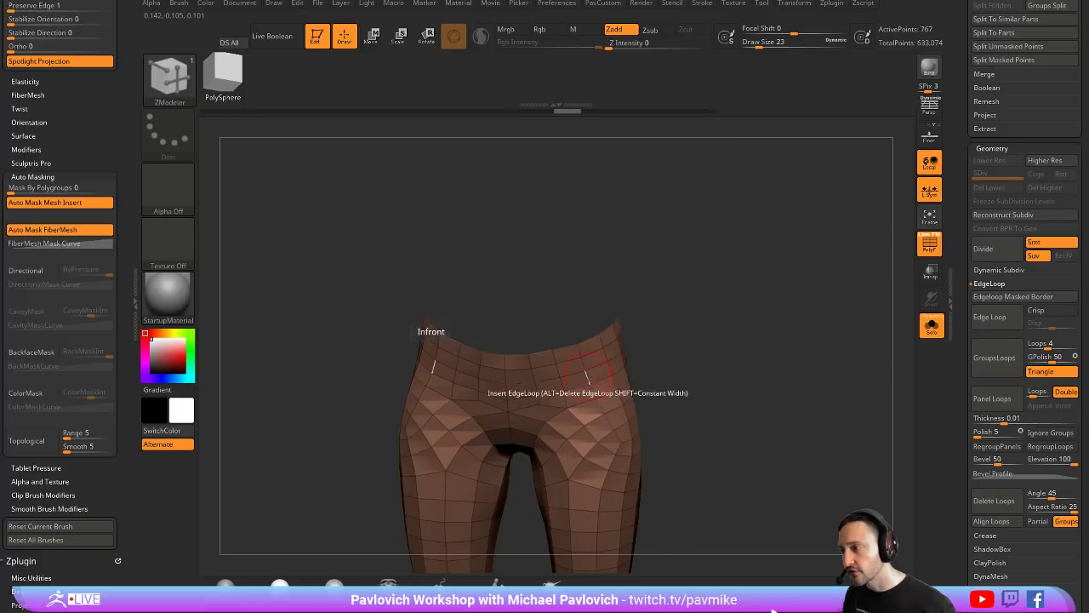
{"action": "left_click_drag", "start_coordinate": [585, 350], "coordinate": [722, 352]}
{"action": "key", "text": "ctrl+z"}
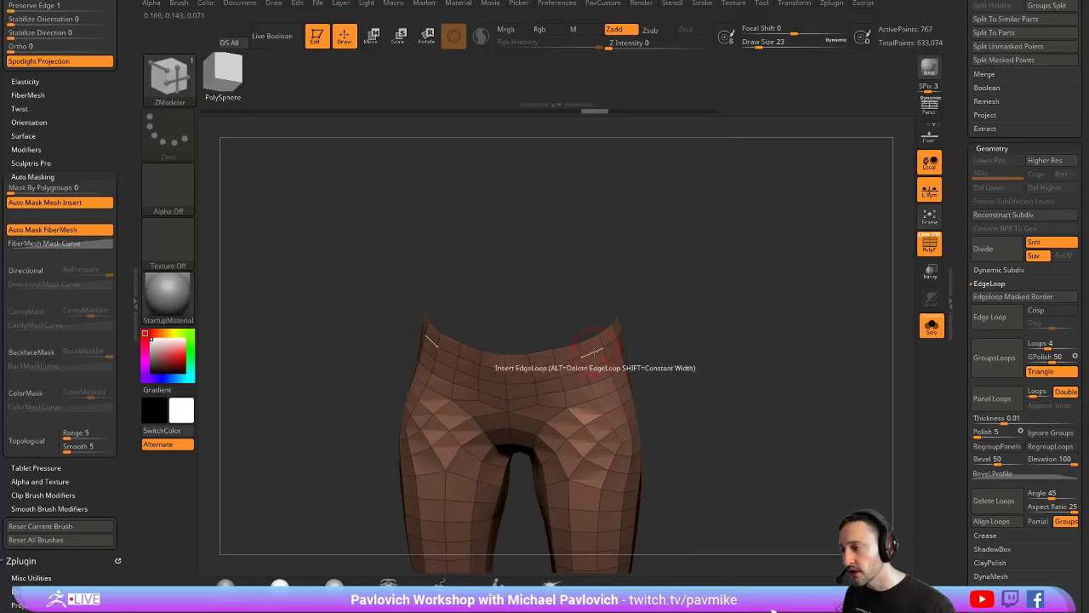
Step: Try capping the waist and leg openings with ZModeler's Close edge action on Convex Hole, and undo the caps
{"action": "key", "text": "space"}
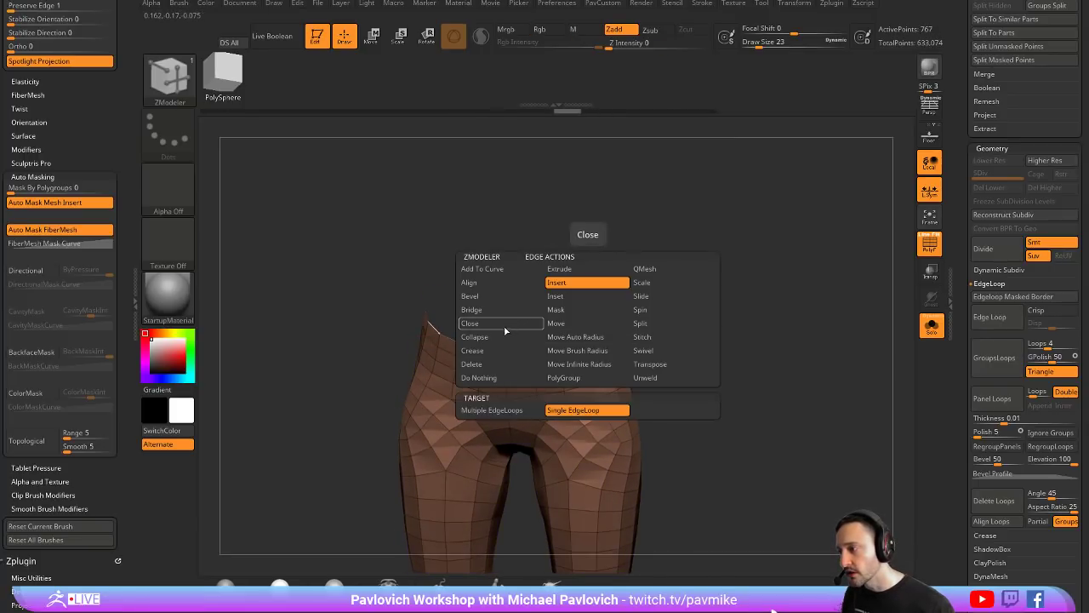
{"action": "left_click", "coordinate": [481, 323]}
{"action": "left_click", "coordinate": [591, 410]}
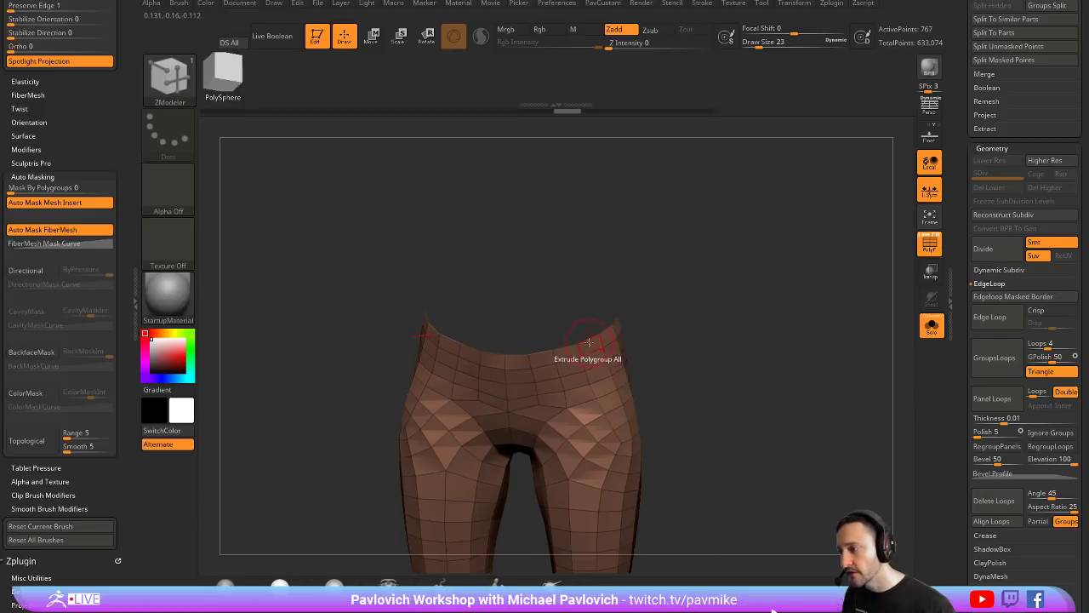
{"action": "left_click", "coordinate": [588, 345]}
{"action": "mouse_move", "coordinate": [561, 279]}
{"action": "left_mouse_down"}
{"action": "mouse_move", "coordinate": [566, 292]}
{"action": "mouse_move", "coordinate": [684, 267]}
{"action": "mouse_move", "coordinate": [623, 296]}
{"action": "mouse_move", "coordinate": [679, 318]}
{"action": "mouse_move", "coordinate": [669, 304]}
{"action": "left_mouse_up"}
{"action": "left_click_drag", "start_coordinate": [490, 303], "coordinate": [589, 341]}
{"action": "left_click_drag", "start_coordinate": [719, 366], "coordinate": [674, 319]}
{"action": "left_click", "coordinate": [553, 462]}
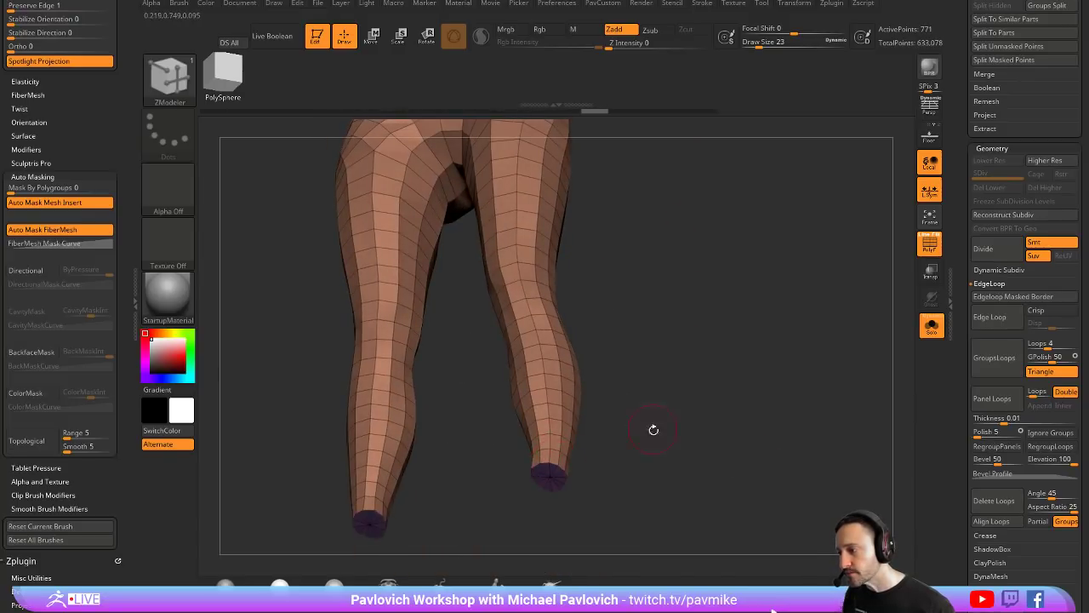
{"action": "left_click_drag", "start_coordinate": [652, 428], "coordinate": [551, 229]}
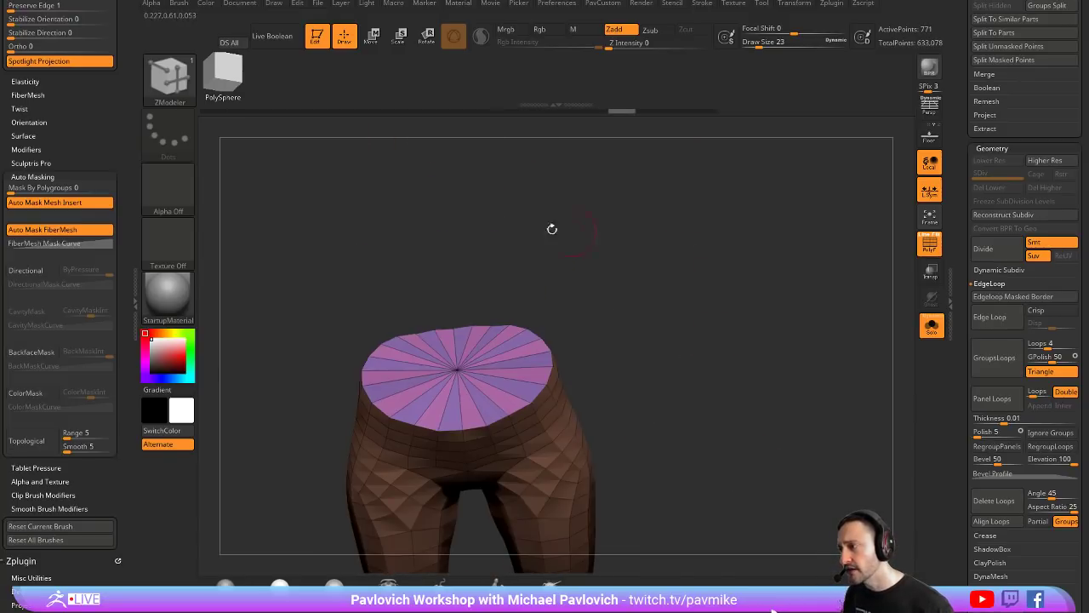
{"action": "key", "text": "ctrl+z"}
{"action": "key", "text": "ctrl+z"}
Step: Try capping the waist opening with the Close edge action set to Concave Hole, and undo the cap
{"action": "key", "text": "space"}
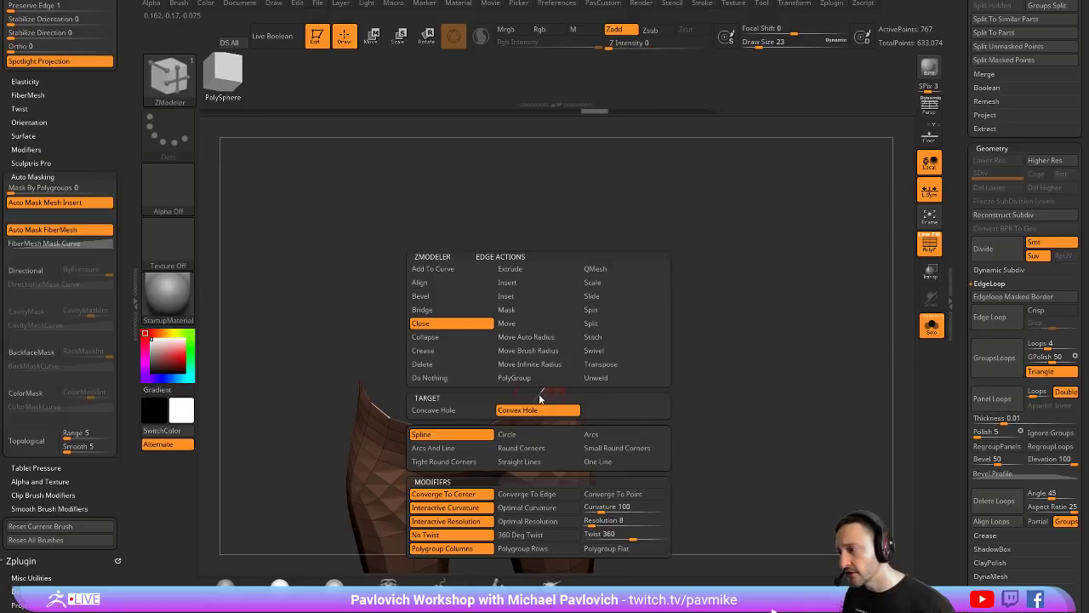
{"action": "left_click", "coordinate": [434, 409]}
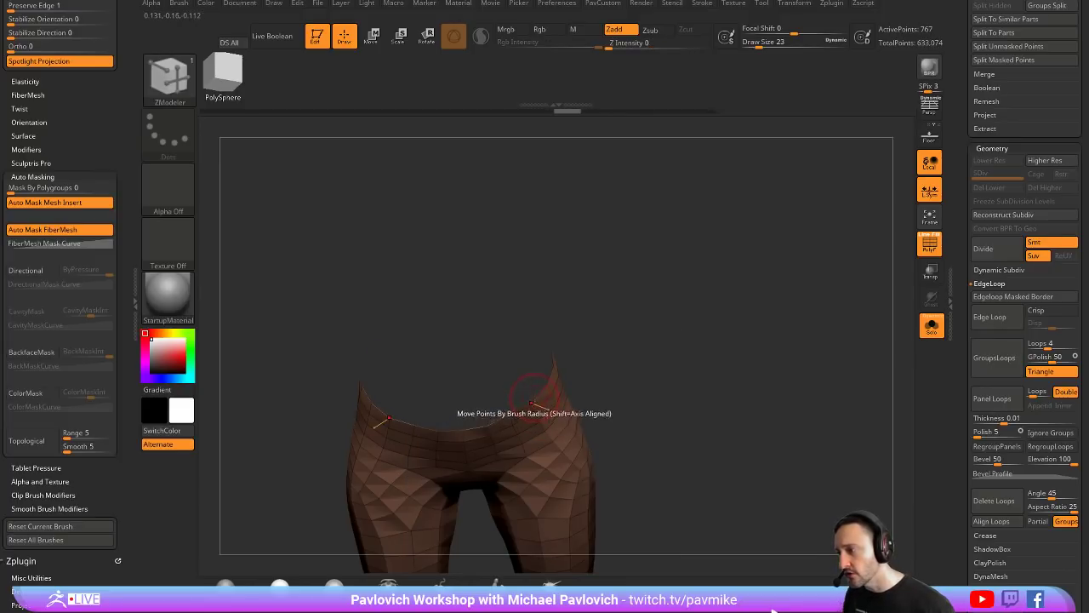
{"action": "left_click", "coordinate": [533, 398]}
{"action": "left_click_drag", "start_coordinate": [488, 294], "coordinate": [457, 399]}
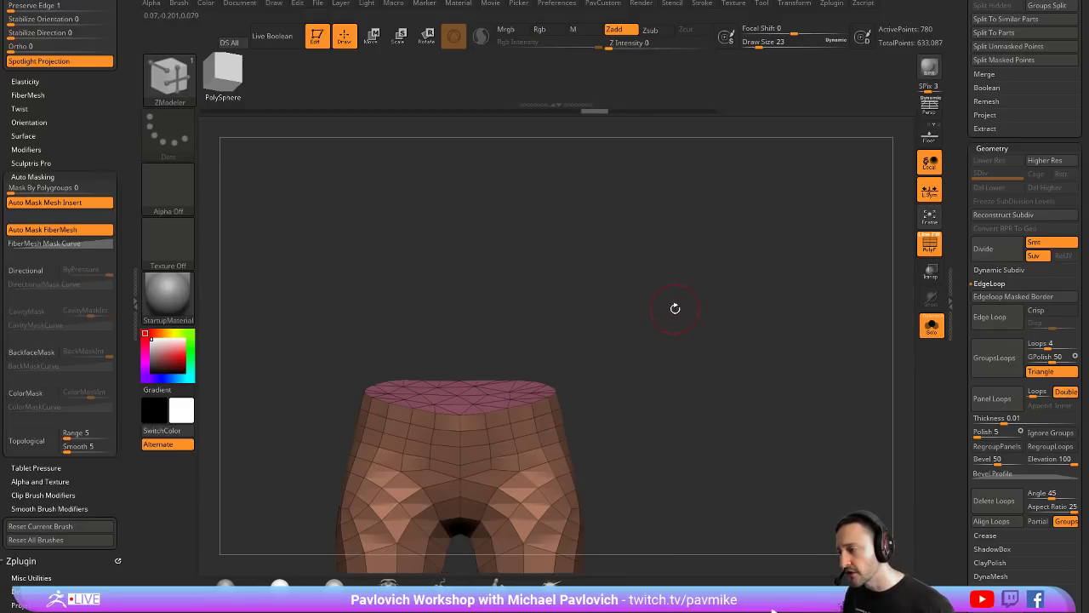
{"action": "key", "text": "ctrl+z"}
Step: Close all the holes in the pants mesh and apply Mirror And Weld to make the caps symmetrical
{"action": "left_click_drag", "start_coordinate": [737, 351], "coordinate": [747, 309], "text": "alt"}
{"action": "key", "text": "grave"}
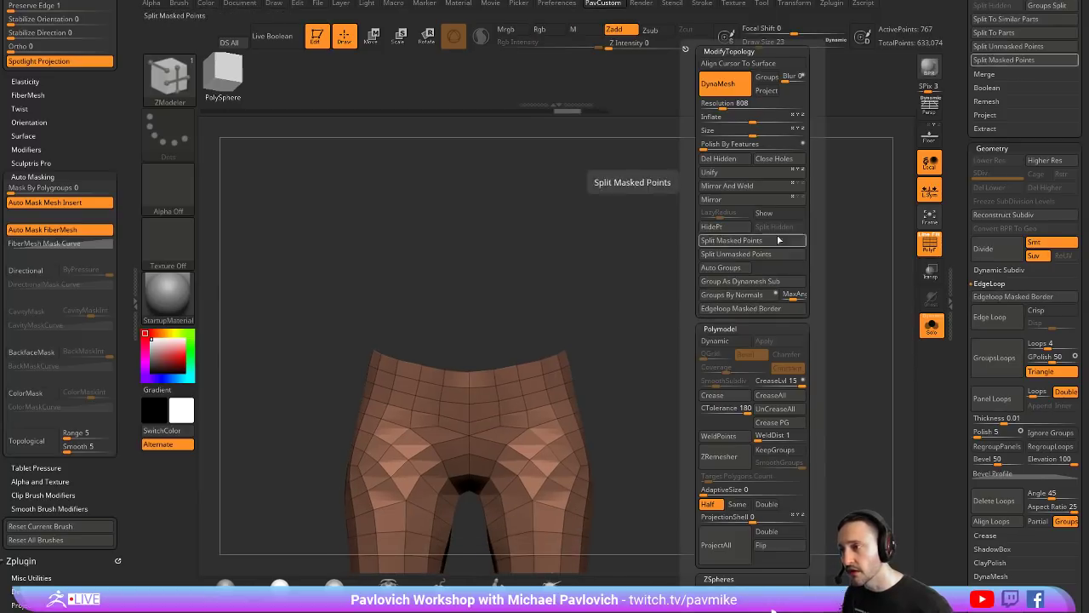
{"action": "left_click", "coordinate": [776, 162]}
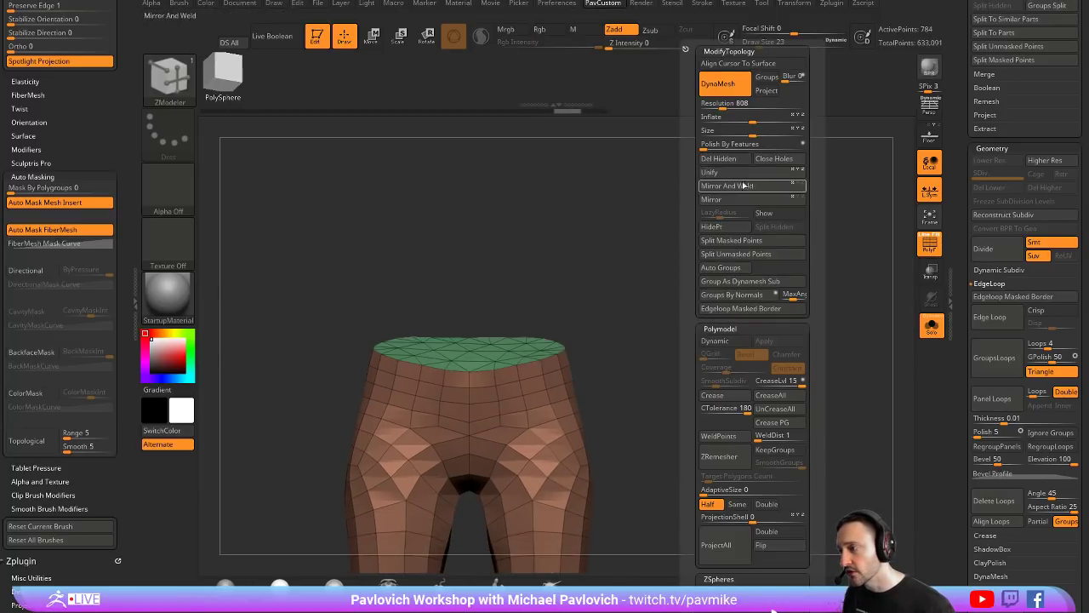
{"action": "key", "text": "grave"}
{"action": "left_click", "coordinate": [682, 191]}
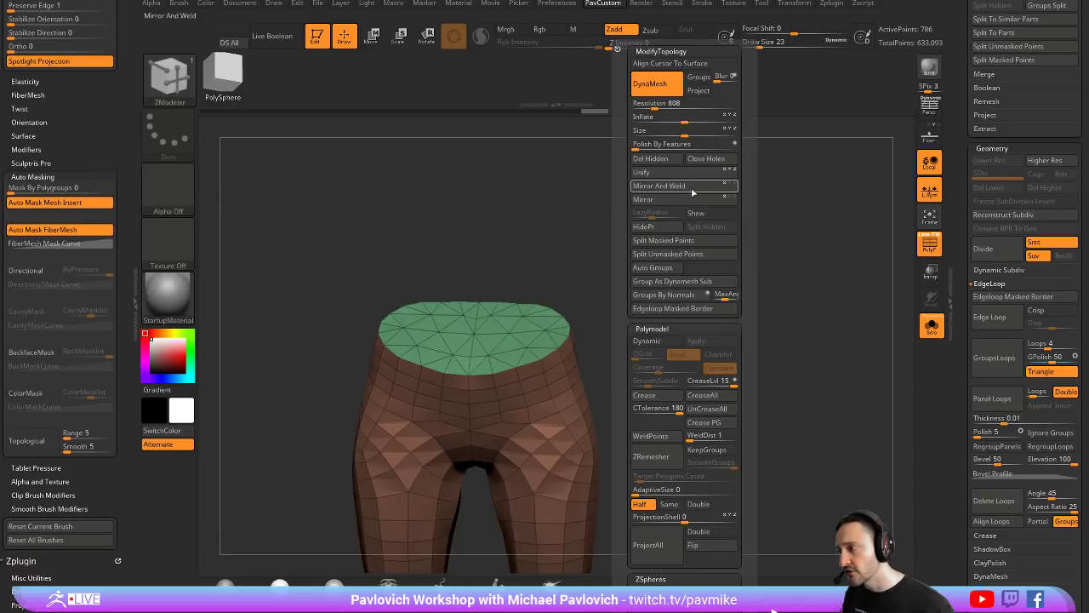
Step: Set ZModeler's edge action to Delete with the Edge target, and delete the diagonal edges across the waist cap
{"action": "mouse_move", "coordinate": [629, 219]}
{"action": "left_mouse_down"}
{"action": "mouse_move", "coordinate": [519, 281]}
{"action": "mouse_move", "coordinate": [635, 230]}
{"action": "left_mouse_up"}
{"action": "mouse_move", "coordinate": [662, 273]}
{"action": "left_mouse_down", "text": "alt"}
{"action": "mouse_move", "coordinate": [656, 340]}
{"action": "mouse_move", "coordinate": [694, 150]}
{"action": "mouse_move", "coordinate": [696, 183]}
{"action": "mouse_move", "coordinate": [732, 214]}
{"action": "mouse_move", "coordinate": [785, 230]}
{"action": "mouse_move", "coordinate": [766, 299]}
{"action": "mouse_move", "coordinate": [754, 221]}
{"action": "mouse_move", "coordinate": [747, 232]}
{"action": "mouse_move", "coordinate": [750, 176]}
{"action": "left_mouse_up", "text": "alt"}
{"action": "key", "text": "s"}
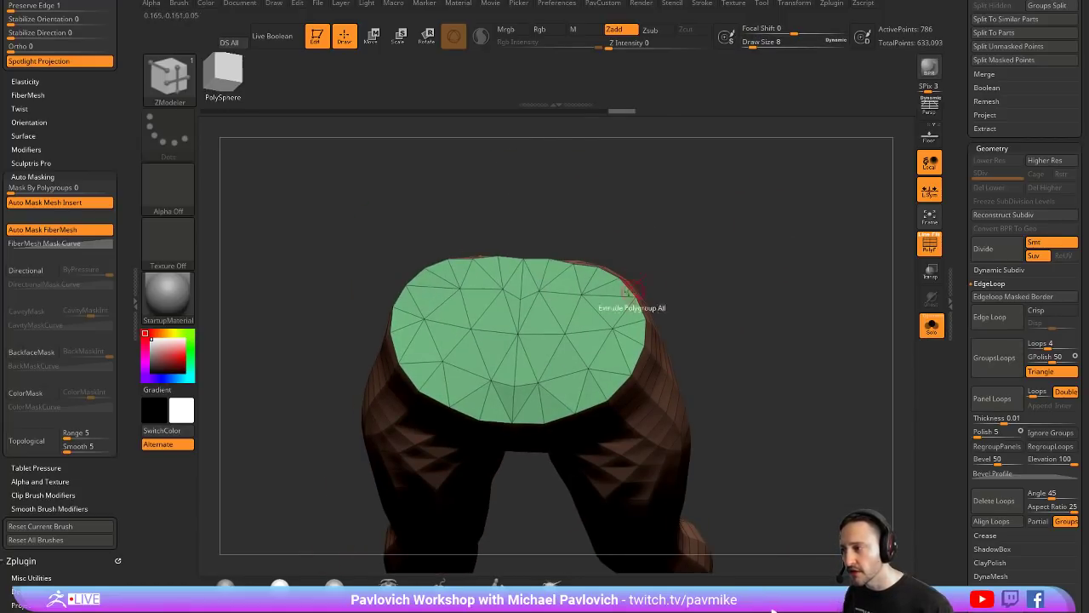
{"action": "key", "text": "space"}
{"action": "key", "text": "space"}
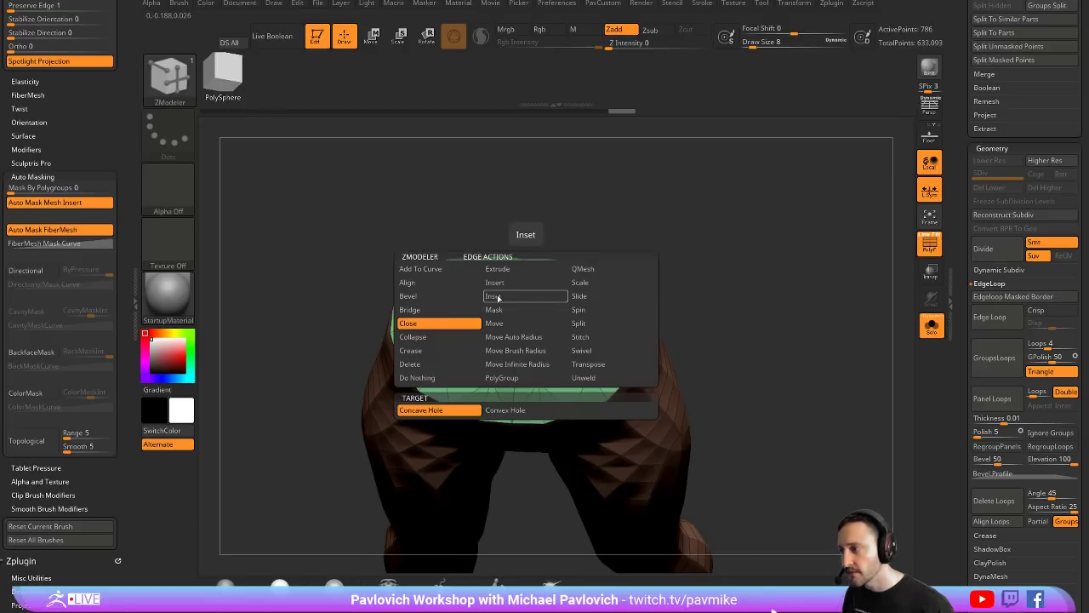
{"action": "left_click", "coordinate": [438, 339]}
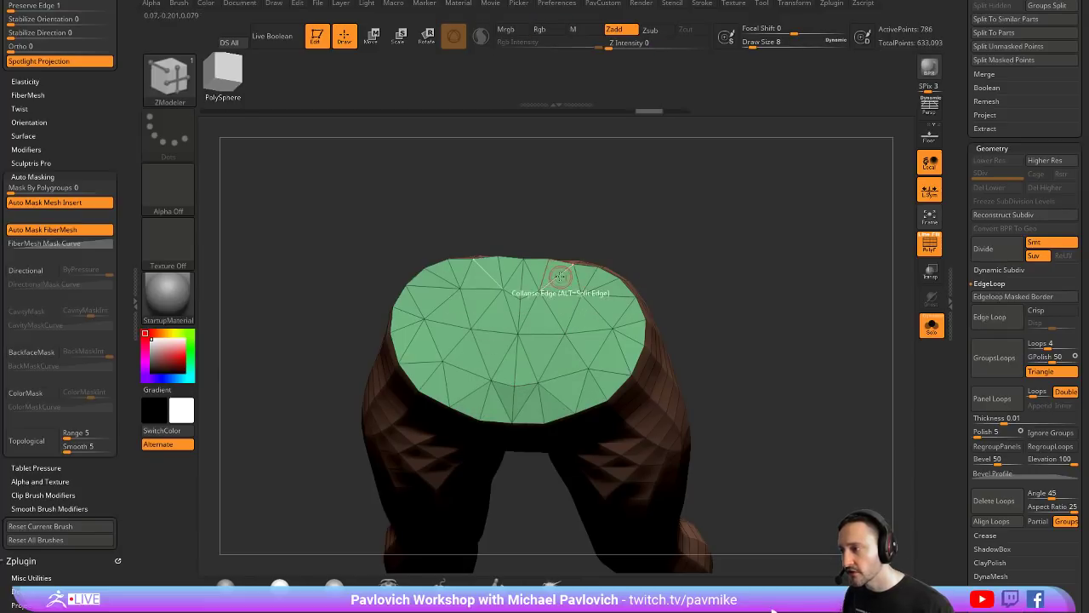
{"action": "key", "text": "space"}
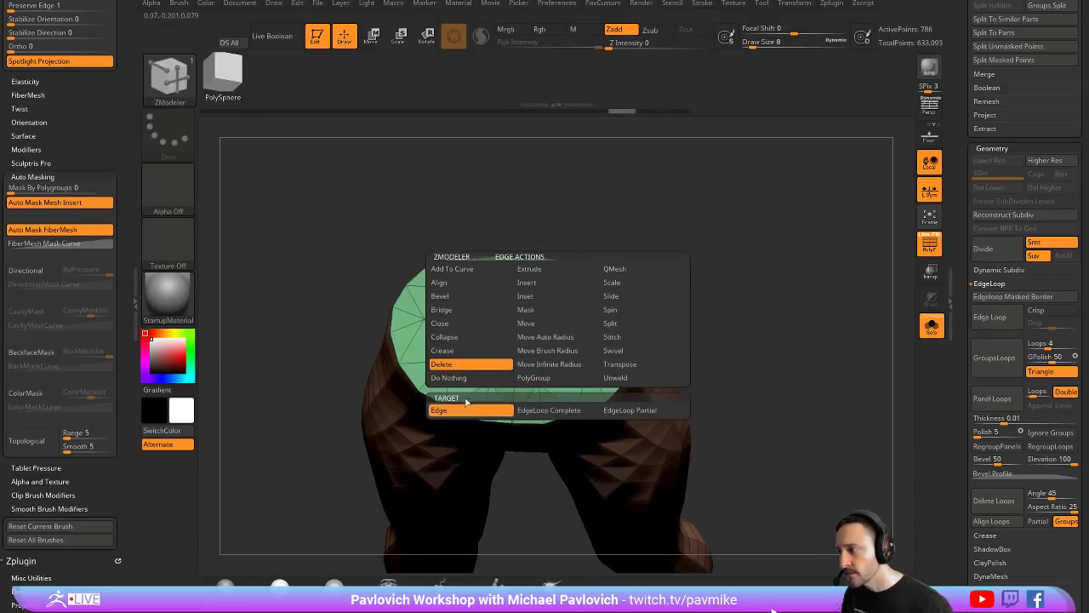
{"action": "left_click", "coordinate": [447, 363]}
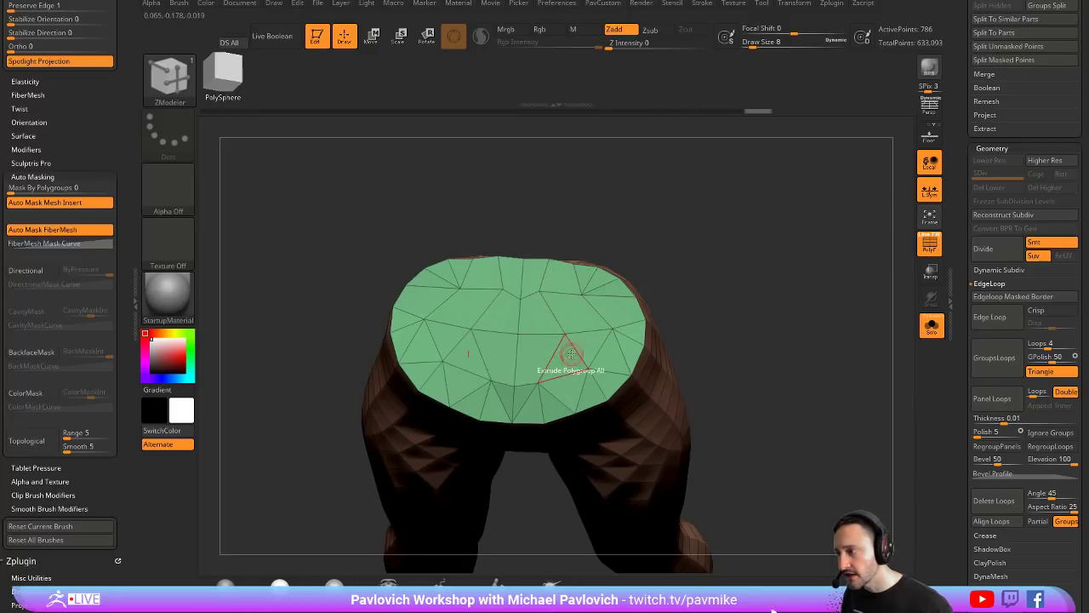
{"action": "left_click", "coordinate": [622, 354]}
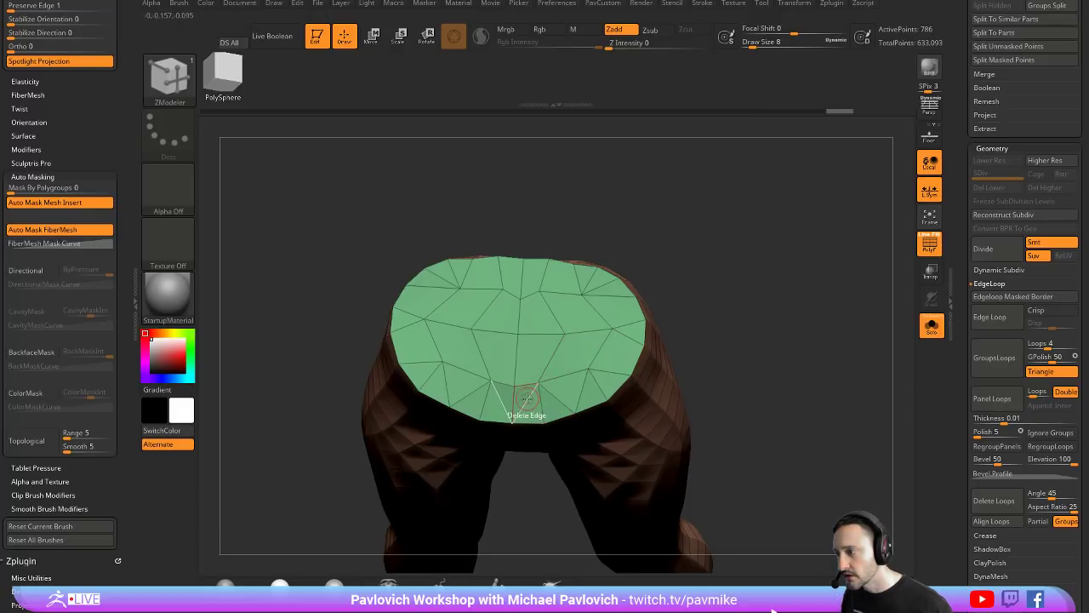
{"action": "left_click", "coordinate": [527, 397]}
{"action": "left_click", "coordinate": [600, 387]}
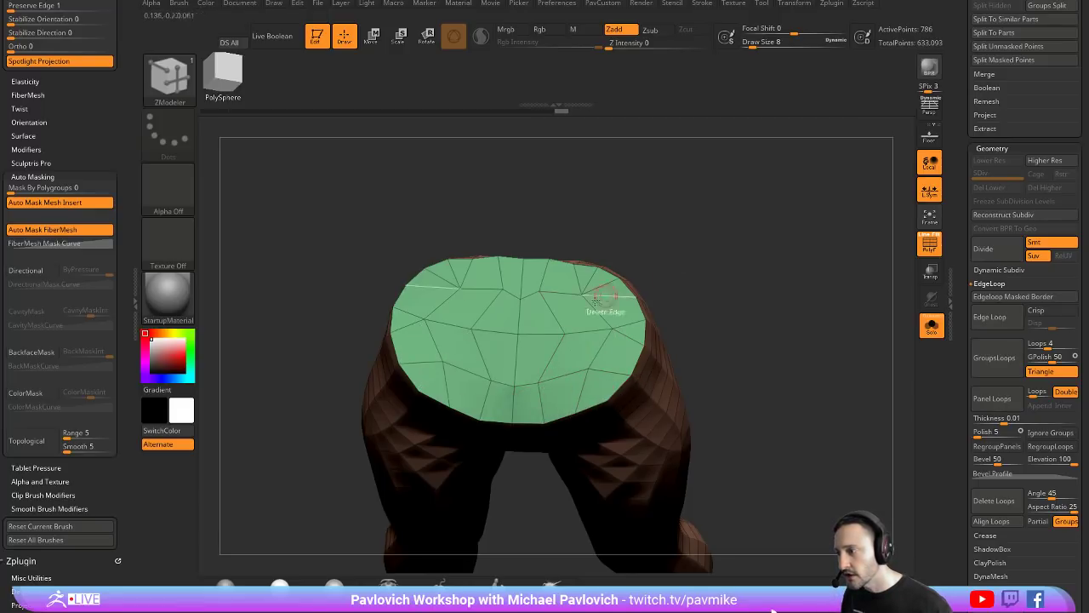
Step: Smooth the waist cap's remaining edges into evenly spaced quads on both sides
{"action": "mouse_move", "coordinate": [601, 294]}
{"action": "left_mouse_down", "text": "shift"}
{"action": "mouse_move", "coordinate": [500, 317]}
{"action": "mouse_move", "coordinate": [486, 354]}
{"action": "left_mouse_up", "text": "shift"}
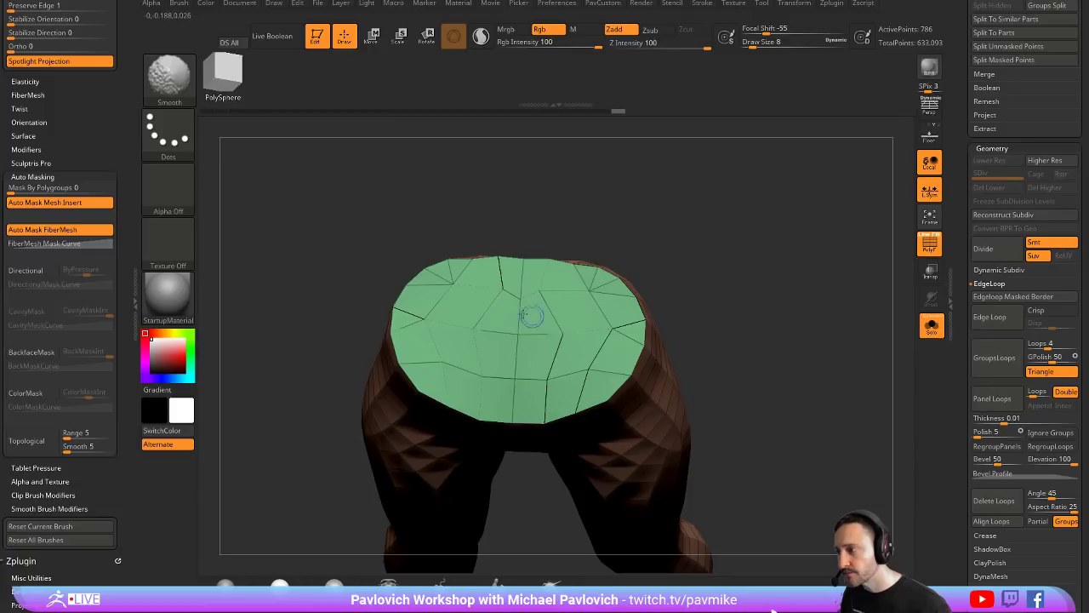
{"action": "mouse_move", "coordinate": [532, 316]}
{"action": "left_mouse_down", "text": "shift"}
{"action": "mouse_move", "coordinate": [518, 294]}
{"action": "mouse_move", "coordinate": [596, 374]}
{"action": "mouse_move", "coordinate": [615, 319]}
{"action": "left_mouse_up", "text": "shift"}
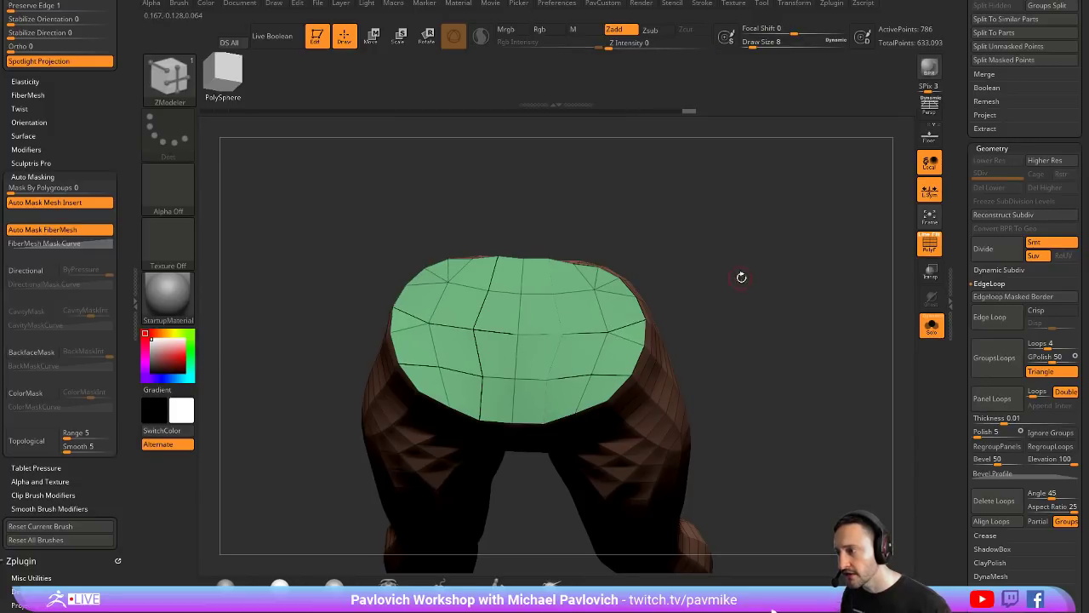
{"action": "mouse_move", "coordinate": [741, 277]}
{"action": "left_mouse_down"}
{"action": "mouse_move", "coordinate": [630, 276]}
{"action": "mouse_move", "coordinate": [708, 272]}
{"action": "mouse_move", "coordinate": [706, 284]}
{"action": "mouse_move", "coordinate": [651, 271]}
{"action": "mouse_move", "coordinate": [753, 246]}
{"action": "mouse_move", "coordinate": [688, 255]}
{"action": "left_mouse_up"}
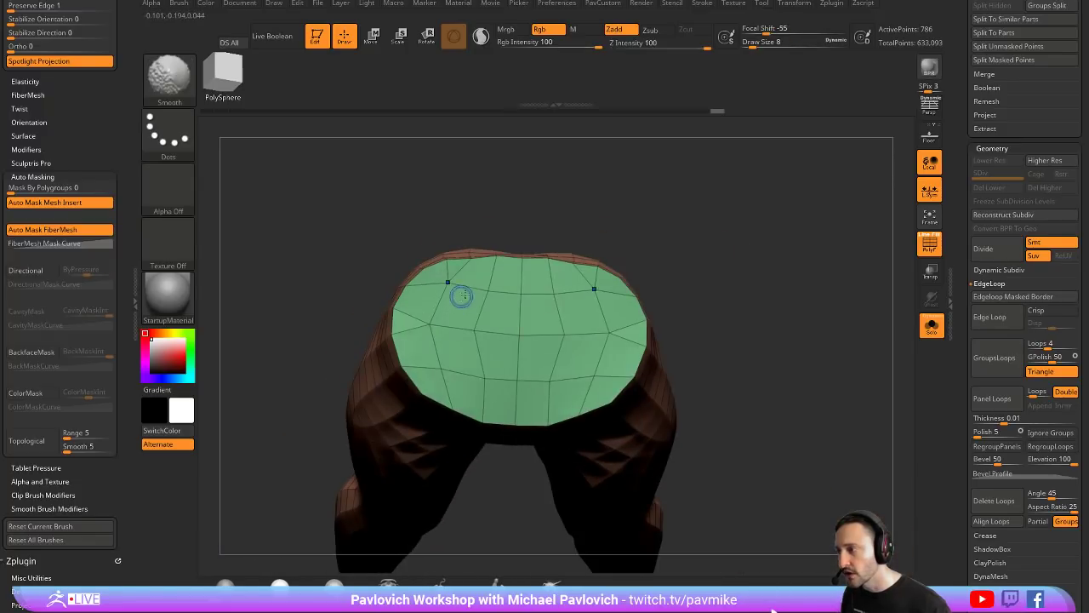
{"action": "left_click_drag", "start_coordinate": [462, 295], "coordinate": [471, 344], "text": "shift"}
Step: Show the body with the pants, and push the entire pants polygroup outward with ZModeler to sit over the body
{"action": "mouse_move", "coordinate": [723, 340]}
{"action": "left_mouse_down", "text": "alt"}
{"action": "mouse_move", "coordinate": [749, 253]}
{"action": "mouse_move", "coordinate": [678, 309]}
{"action": "mouse_move", "coordinate": [732, 350]}
{"action": "mouse_move", "coordinate": [706, 280]}
{"action": "mouse_move", "coordinate": [710, 333]}
{"action": "mouse_move", "coordinate": [749, 360]}
{"action": "mouse_move", "coordinate": [731, 284]}
{"action": "mouse_move", "coordinate": [732, 329]}
{"action": "mouse_move", "coordinate": [766, 272]}
{"action": "mouse_move", "coordinate": [783, 343]}
{"action": "mouse_move", "coordinate": [785, 202]}
{"action": "mouse_move", "coordinate": [827, 262]}
{"action": "mouse_move", "coordinate": [798, 276]}
{"action": "mouse_move", "coordinate": [798, 322]}
{"action": "mouse_move", "coordinate": [782, 323]}
{"action": "left_mouse_up", "text": "alt"}
{"action": "left_click", "coordinate": [932, 326]}
{"action": "key", "text": "s"}
{"action": "key", "text": "s"}
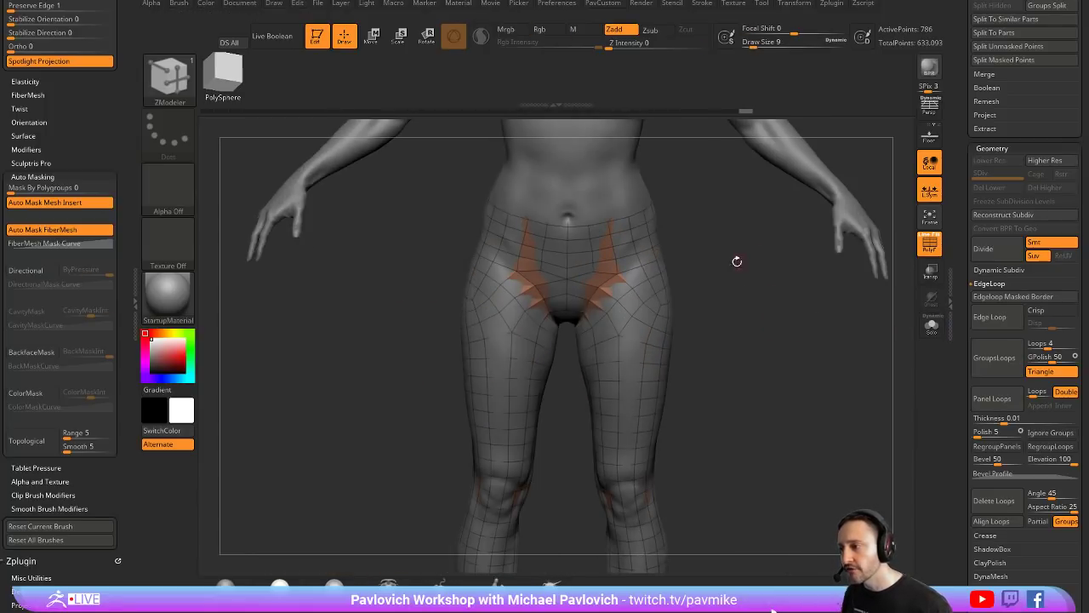
{"action": "mouse_move", "coordinate": [692, 311]}
{"action": "left_mouse_down", "text": "alt"}
{"action": "mouse_move", "coordinate": [686, 326]}
{"action": "mouse_move", "coordinate": [737, 290]}
{"action": "mouse_move", "coordinate": [735, 274]}
{"action": "mouse_move", "coordinate": [779, 300]}
{"action": "left_mouse_up", "text": "alt"}
{"action": "key", "text": "space"}
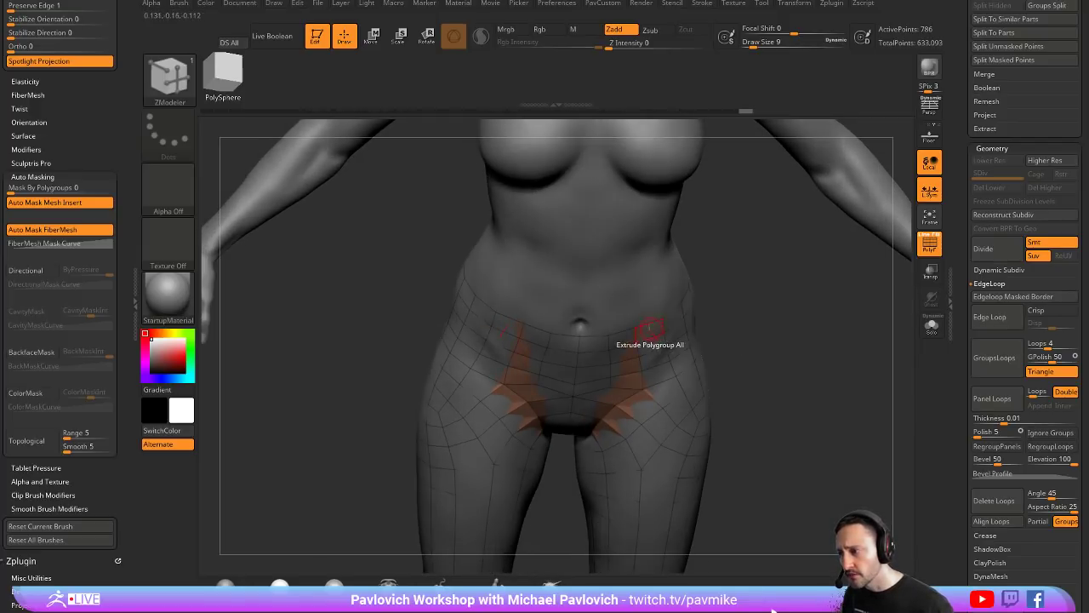
{"action": "left_click_drag", "start_coordinate": [650, 330], "coordinate": [652, 336]}
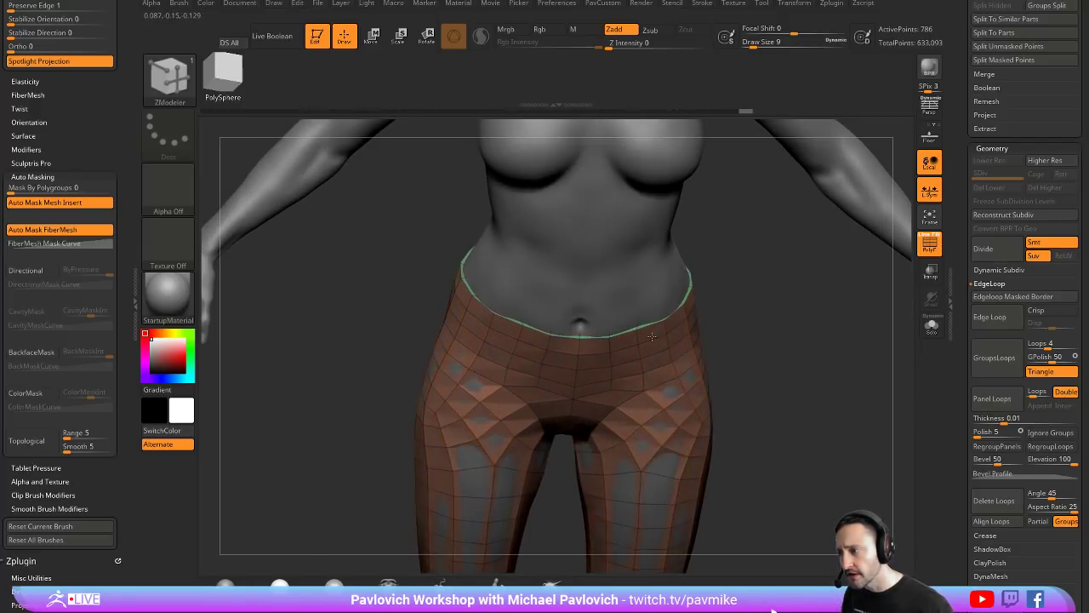
{"action": "left_click_drag", "start_coordinate": [796, 361], "coordinate": [730, 306]}
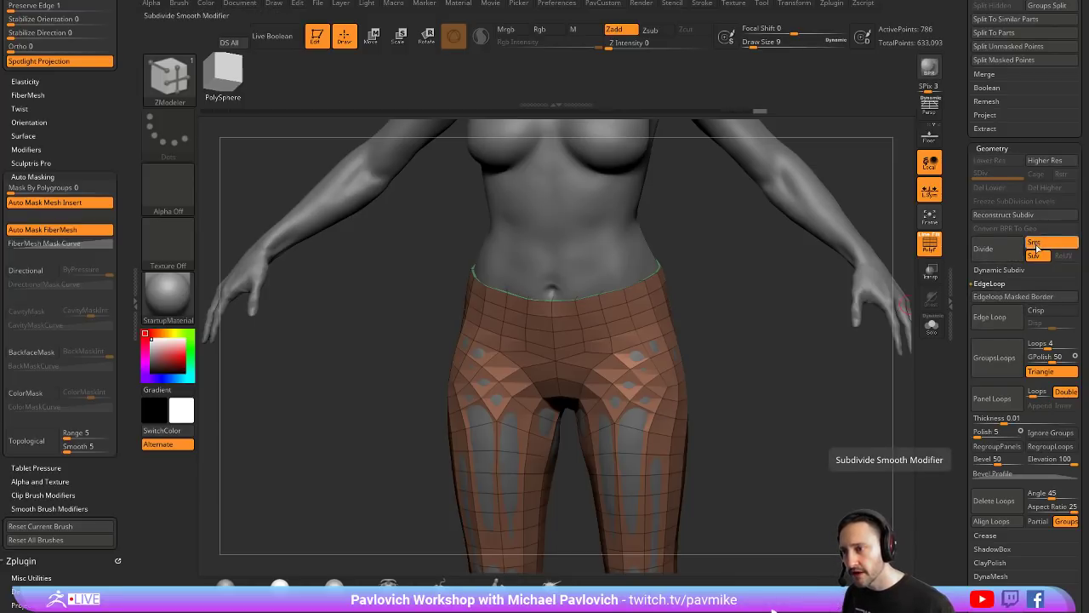
Step: Try subdividing the uncreased pants once in isolation, and undo the subdivision
{"action": "left_click", "coordinate": [985, 249]}
{"action": "left_click", "coordinate": [929, 327]}
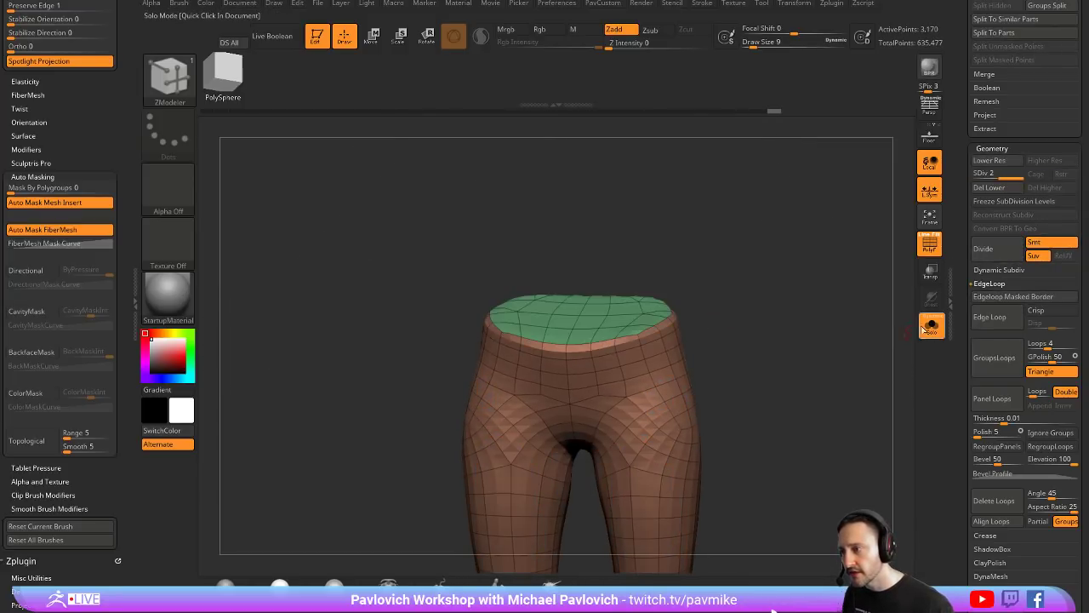
{"action": "key", "text": "shift+d"}
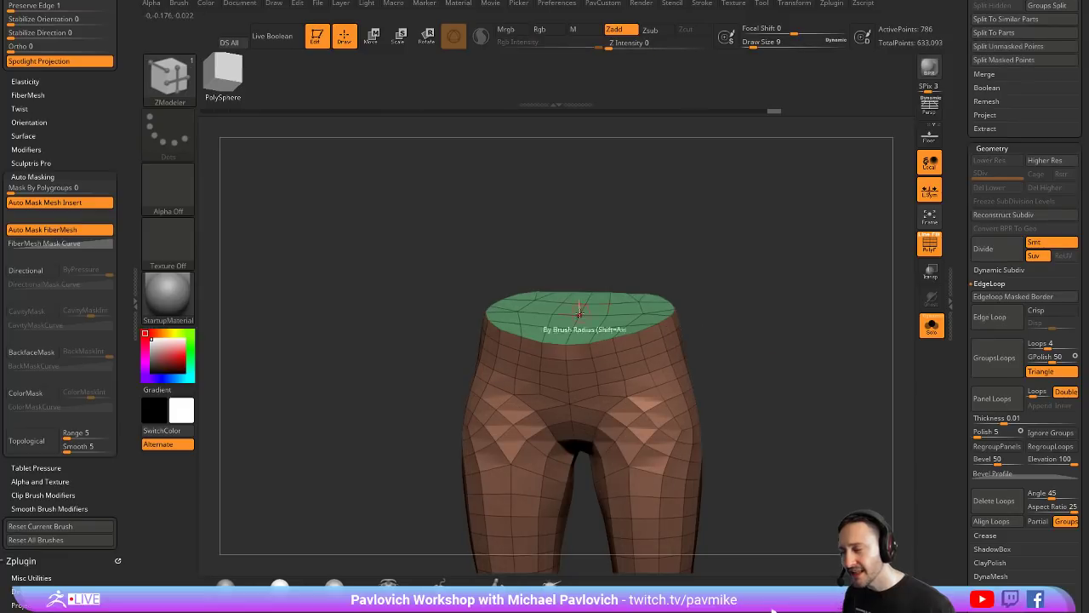
Step: Crease the pants' polygroup borders and subdivide the mesh twice to level 3
{"action": "left_click", "coordinate": [991, 285], "text": "shift"}
{"action": "left_click", "coordinate": [987, 297], "text": "shift"}
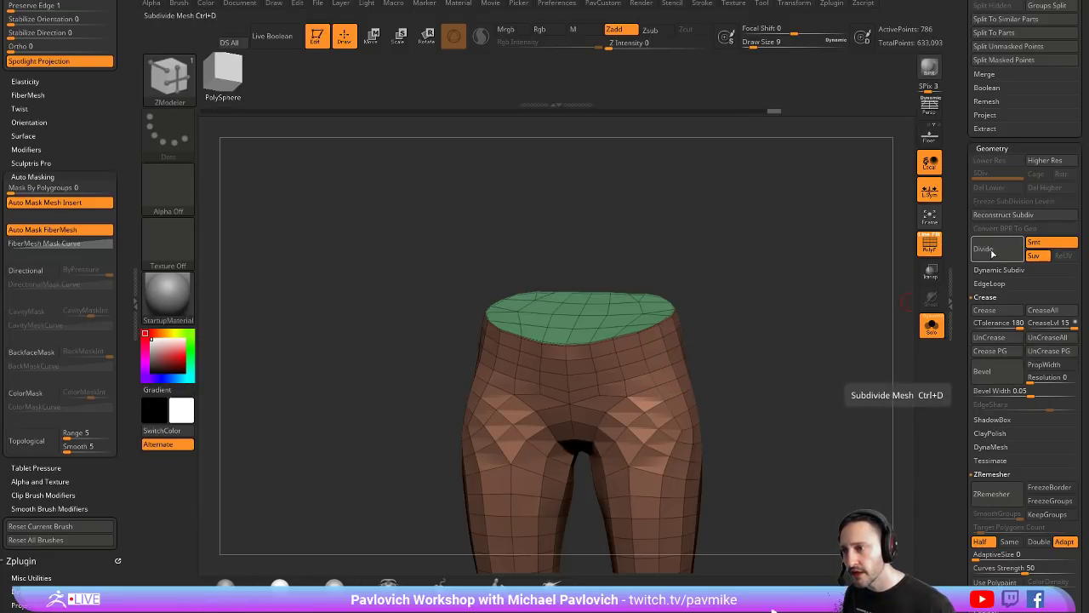
{"action": "left_click", "coordinate": [994, 251]}
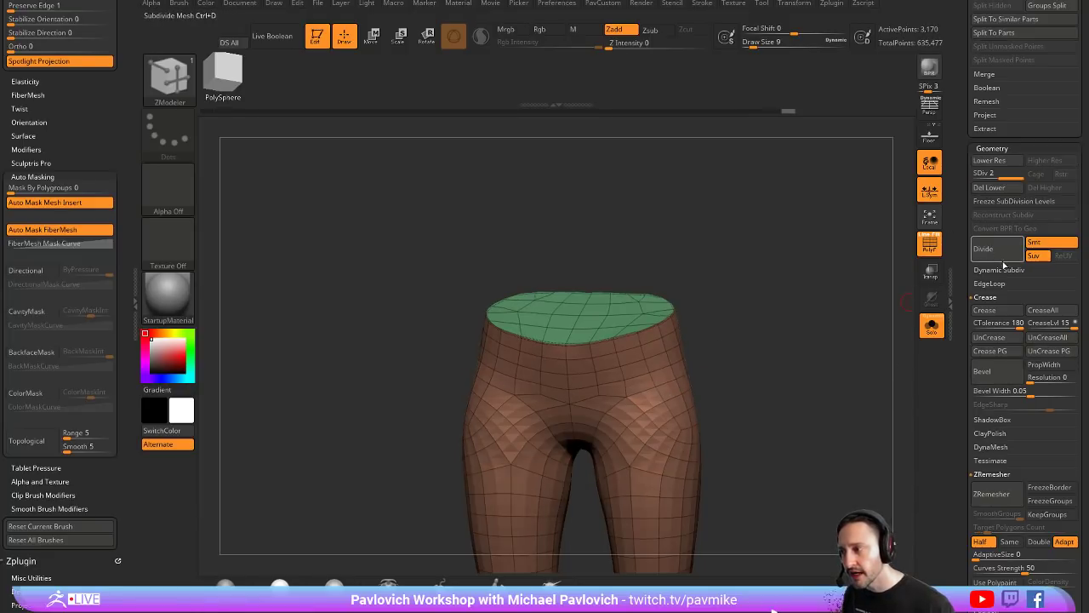
{"action": "left_click", "coordinate": [928, 254]}
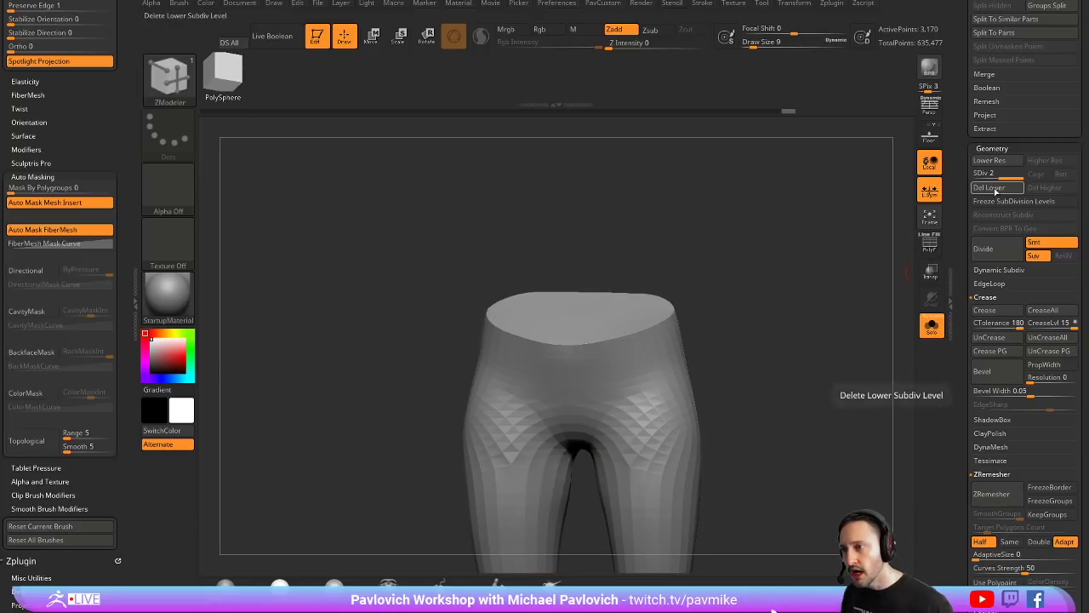
{"action": "left_click", "coordinate": [983, 249]}
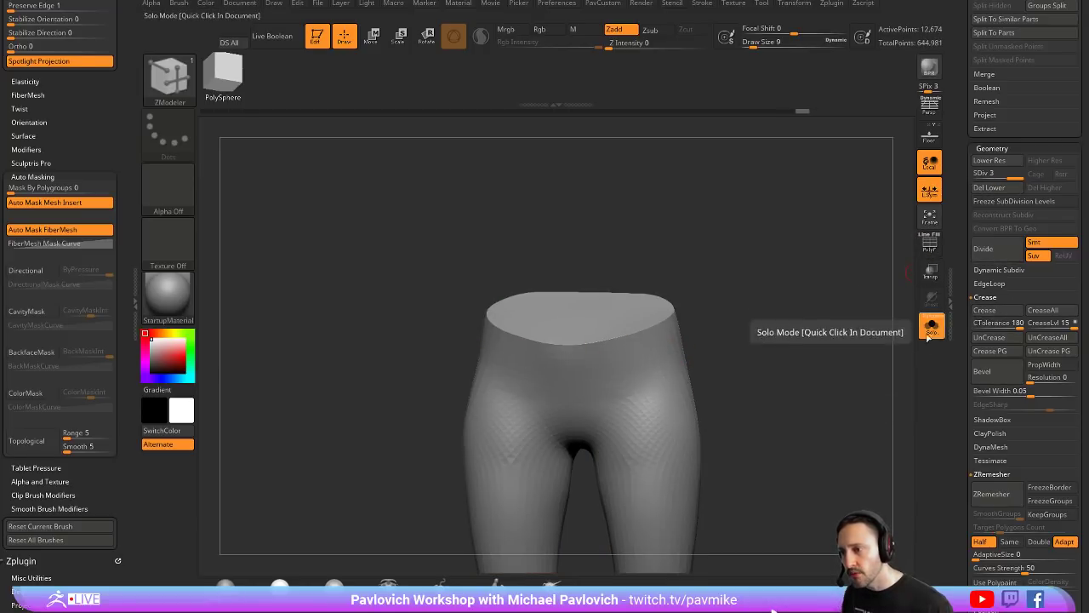
{"action": "left_click", "coordinate": [934, 249]}
Step: Check the creased waist edge with the wireframe, and subdivide the pants once more to level 4
{"action": "right_click_drag", "start_coordinate": [613, 337], "coordinate": [626, 398], "text": "ctrl"}
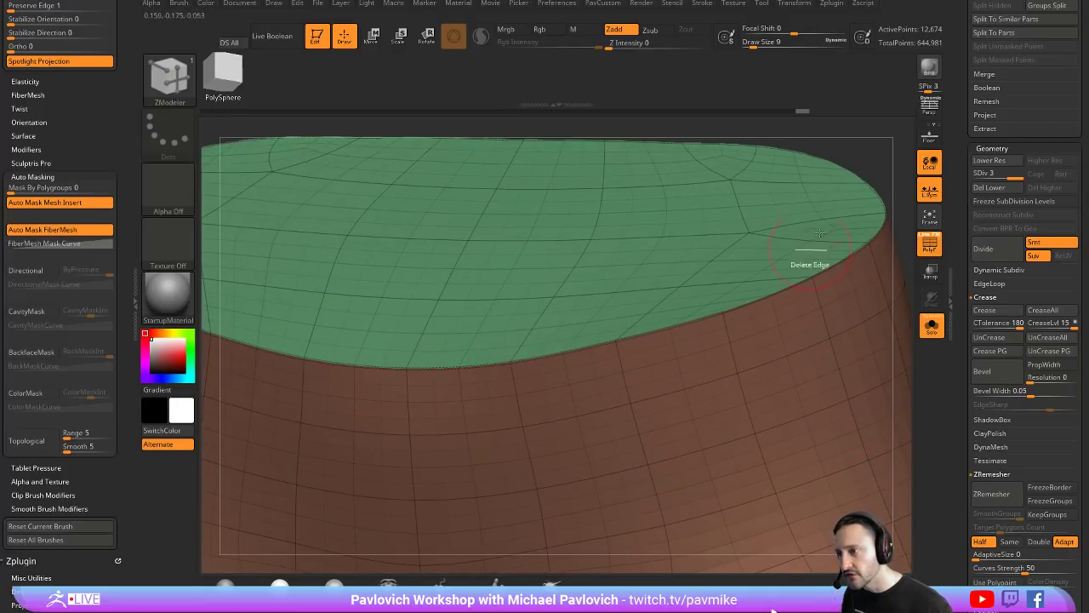
{"action": "scroll", "coordinate": [791, 196], "scroll_direction": "down", "scroll_amount": 5}
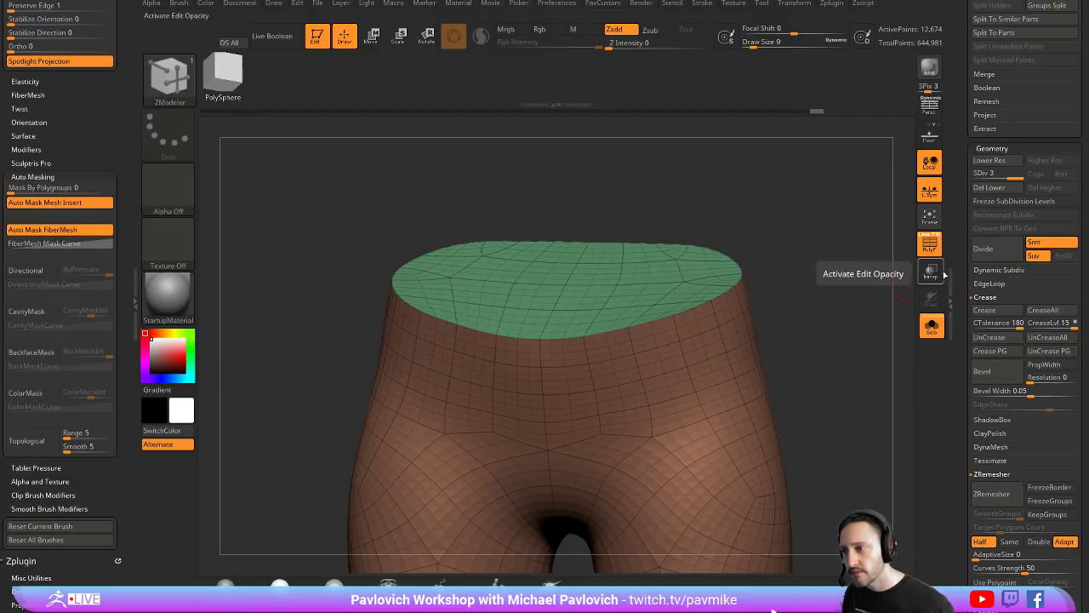
{"action": "left_click", "coordinate": [930, 244]}
{"action": "left_click", "coordinate": [989, 252]}
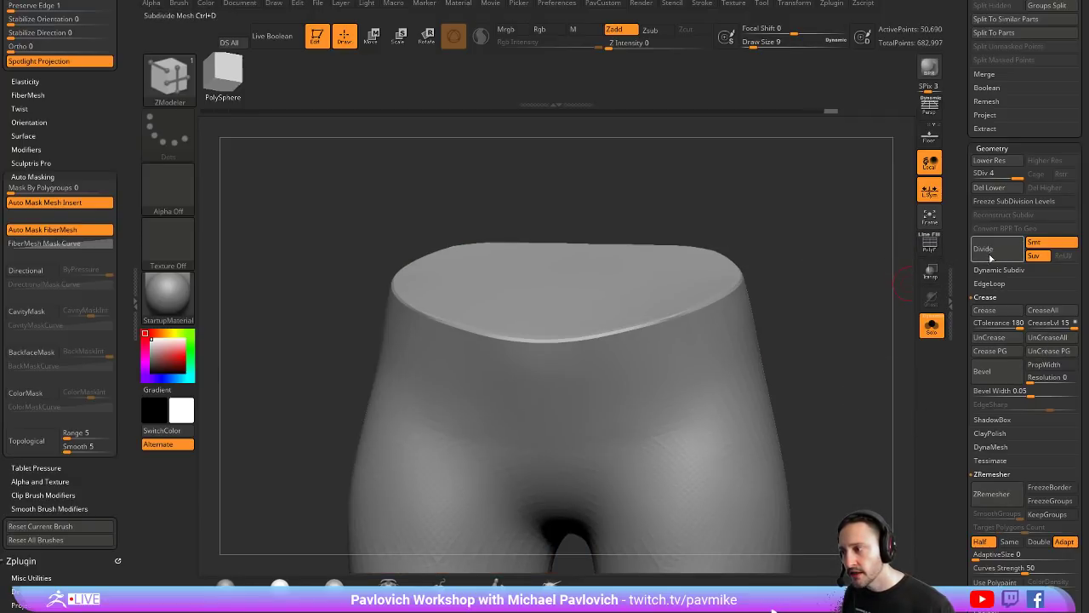
{"action": "left_click_drag", "start_coordinate": [828, 294], "coordinate": [718, 253]}
{"action": "left_click", "coordinate": [930, 244]}
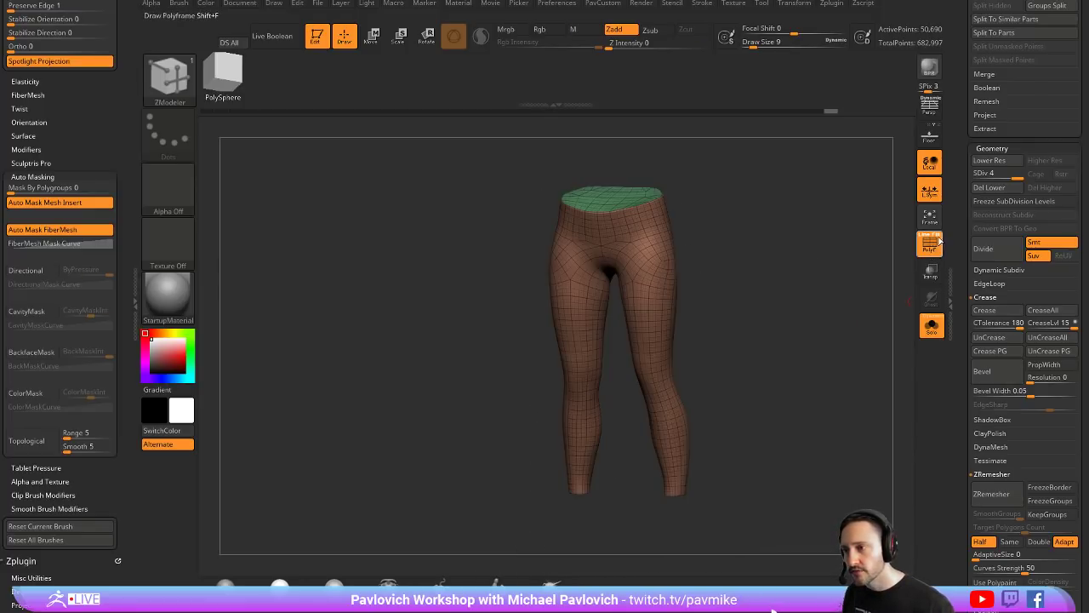
Step: Show the body with the pants again and lower the pants to subdivision level 3
{"action": "key", "text": "s"}
{"action": "left_click", "coordinate": [777, 263]}
{"action": "left_click", "coordinate": [931, 325]}
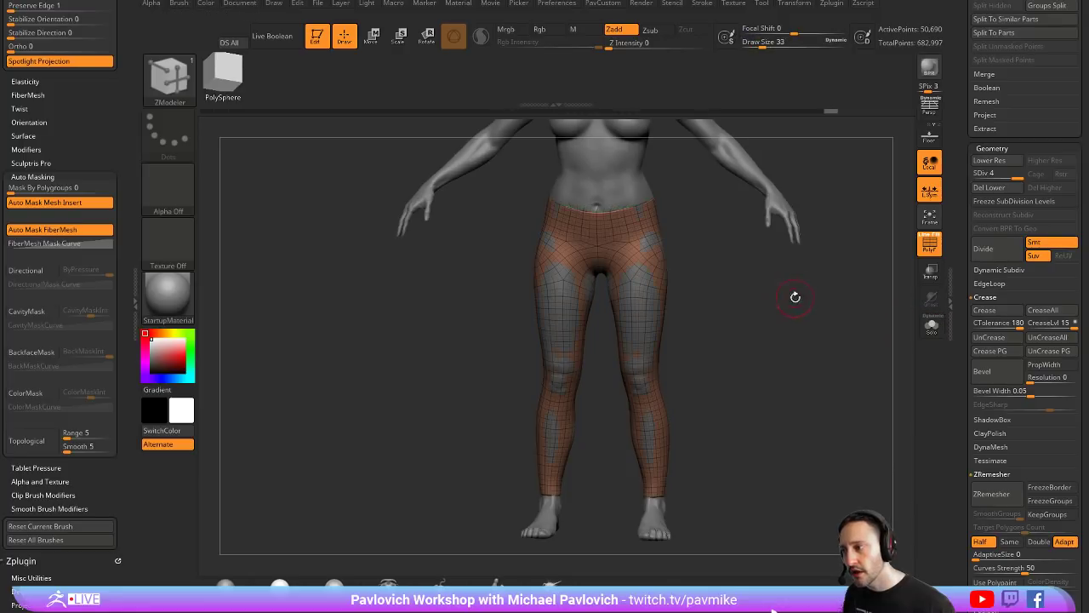
{"action": "left_click_drag", "start_coordinate": [794, 297], "coordinate": [892, 216], "text": "alt"}
{"action": "left_click", "coordinate": [979, 173]}
{"action": "left_click_drag", "start_coordinate": [978, 173], "coordinate": [994, 173]}
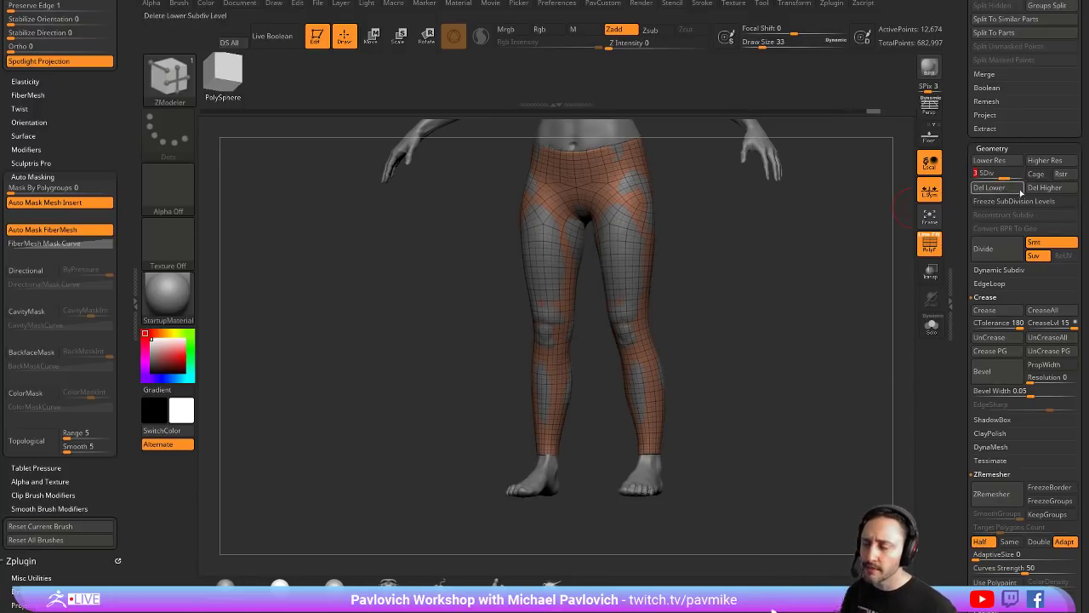
Step: Build up the front of the thighs with the Clay brush at draw size 56, and hide the wireframe
{"action": "mouse_move", "coordinate": [730, 226]}
{"action": "left_mouse_down", "text": "alt"}
{"action": "mouse_move", "coordinate": [730, 257]}
{"action": "mouse_move", "coordinate": [716, 257]}
{"action": "left_mouse_up", "text": "alt"}
{"action": "key", "text": "2"}
{"action": "key", "text": "s"}
{"action": "left_click_drag", "start_coordinate": [615, 205], "coordinate": [615, 270]}
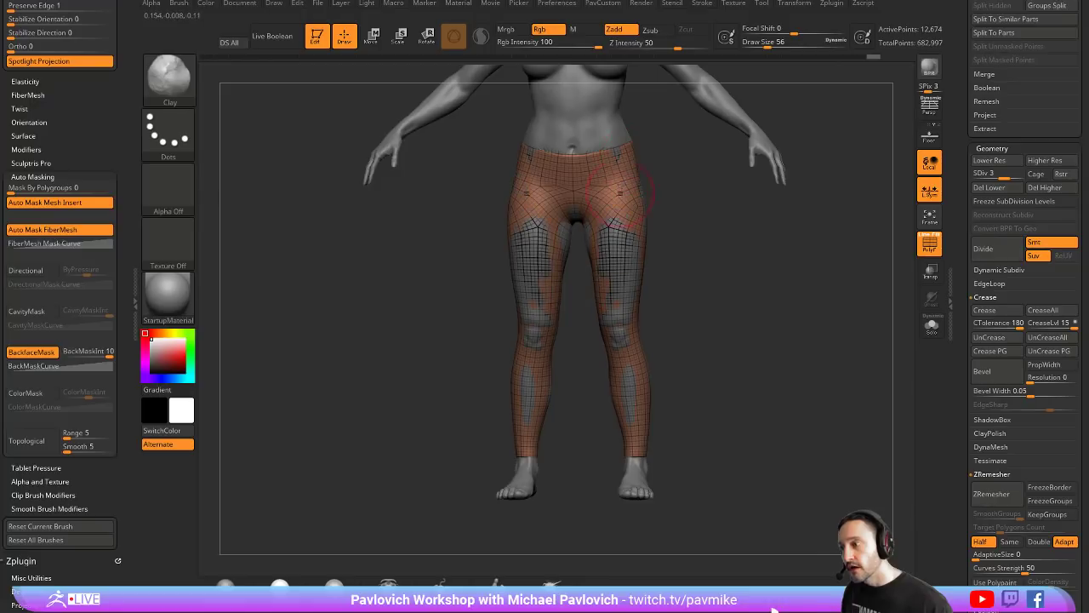
{"action": "left_click_drag", "start_coordinate": [802, 287], "coordinate": [803, 251]}
{"action": "left_click", "coordinate": [930, 244]}
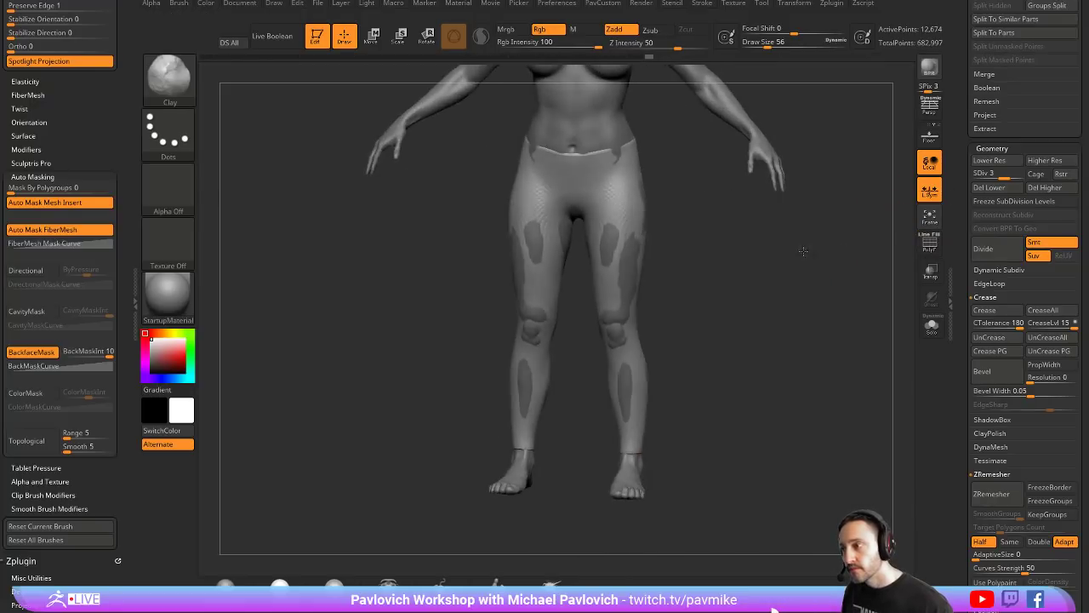
{"action": "mouse_move", "coordinate": [620, 182]}
{"action": "left_mouse_down"}
{"action": "mouse_move", "coordinate": [632, 218]}
{"action": "mouse_move", "coordinate": [628, 313]}
{"action": "left_mouse_up"}
{"action": "left_click_drag", "start_coordinate": [608, 225], "coordinate": [605, 305]}
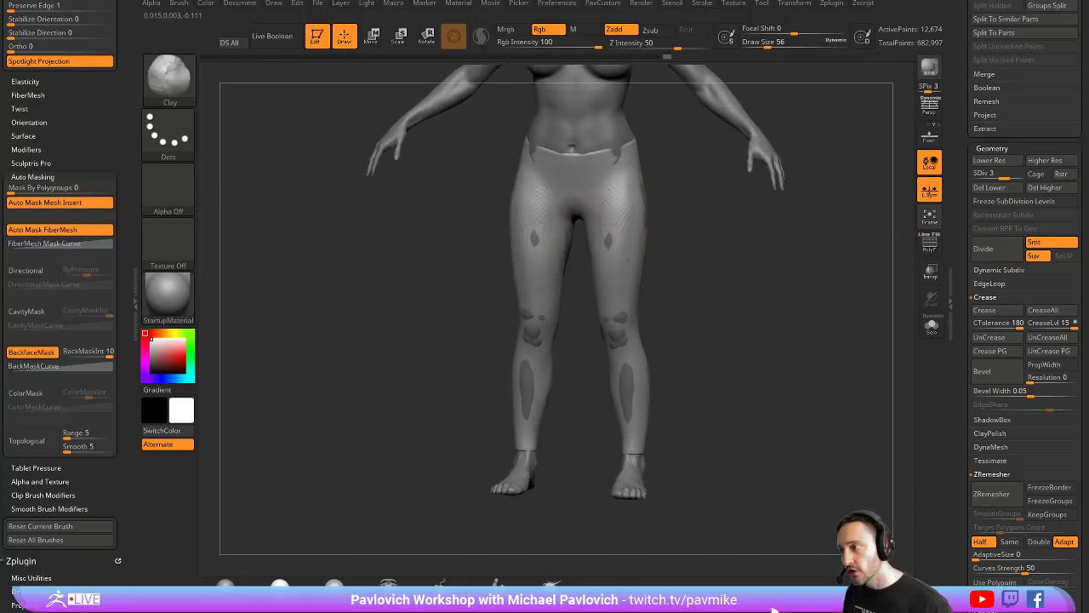
Step: Sculpt the pants' outer hips and upper thighs with the Standard brush at draw size 33
{"action": "mouse_move", "coordinate": [700, 228]}
{"action": "left_mouse_down", "text": "shift"}
{"action": "mouse_move", "coordinate": [710, 195]}
{"action": "mouse_move", "coordinate": [706, 277]}
{"action": "left_mouse_up", "text": "shift"}
{"action": "key", "text": "1"}
{"action": "key", "text": "s"}
{"action": "left_click_drag", "start_coordinate": [581, 266], "coordinate": [573, 266]}
{"action": "mouse_move", "coordinate": [631, 238]}
{"action": "left_mouse_down"}
{"action": "mouse_move", "coordinate": [600, 273]}
{"action": "mouse_move", "coordinate": [628, 211]}
{"action": "left_mouse_up"}
{"action": "left_click_drag", "start_coordinate": [709, 289], "coordinate": [681, 219], "text": "alt"}
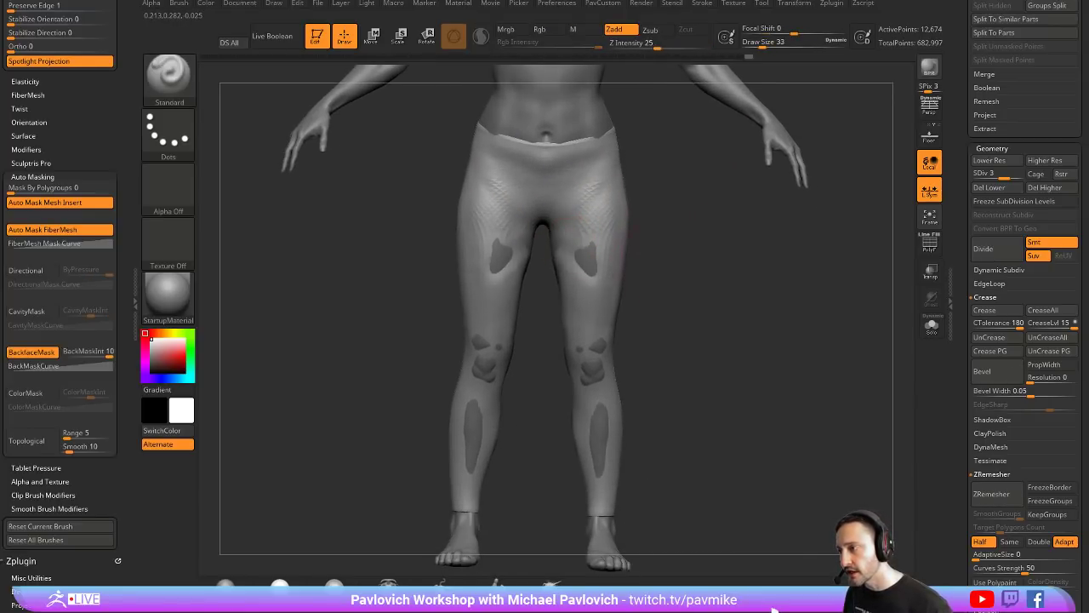
Step: Smooth the pants at the outer hip, and build up the cloth around the buttocks with the Standard brush
{"action": "mouse_move", "coordinate": [744, 289]}
{"action": "left_mouse_down"}
{"action": "mouse_move", "coordinate": [680, 244]}
{"action": "mouse_move", "coordinate": [702, 351]}
{"action": "left_mouse_up"}
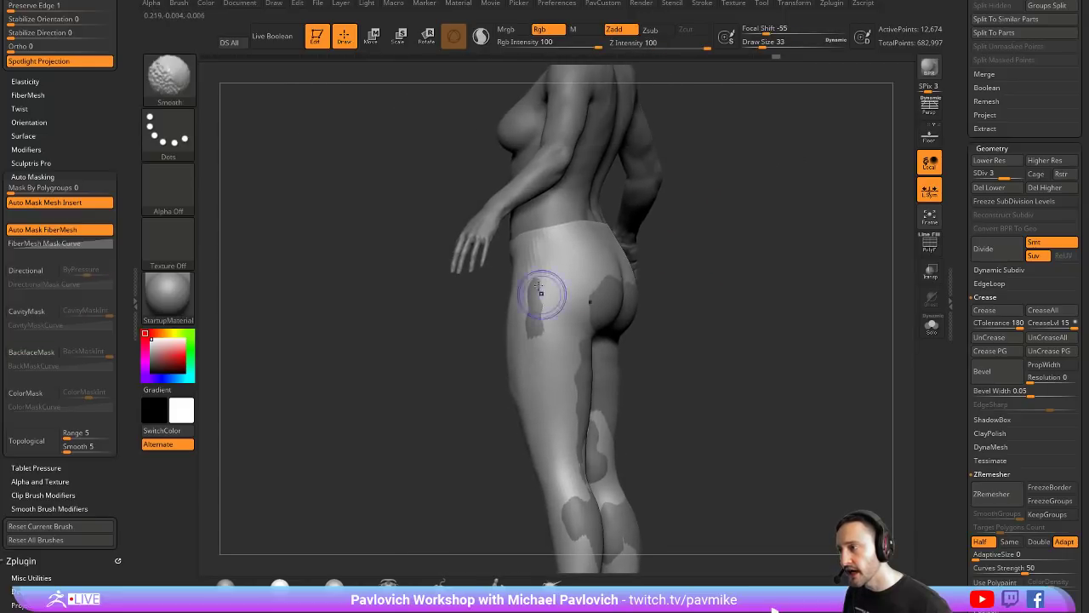
{"action": "left_click_drag", "start_coordinate": [547, 292], "coordinate": [538, 332], "text": "shift"}
{"action": "left_click_drag", "start_coordinate": [718, 272], "coordinate": [634, 264]}
{"action": "left_click_drag", "start_coordinate": [552, 329], "coordinate": [596, 335]}
Step: Inflate the pants over the buttocks and backs of the thighs with the Inflat brush at draw size 94
{"action": "mouse_move", "coordinate": [757, 293]}
{"action": "left_mouse_down"}
{"action": "mouse_move", "coordinate": [745, 290]}
{"action": "mouse_move", "coordinate": [785, 250]}
{"action": "mouse_move", "coordinate": [758, 255]}
{"action": "left_mouse_up"}
{"action": "key", "text": "b"}
{"action": "key", "text": "i"}
{"action": "key", "text": "n"}
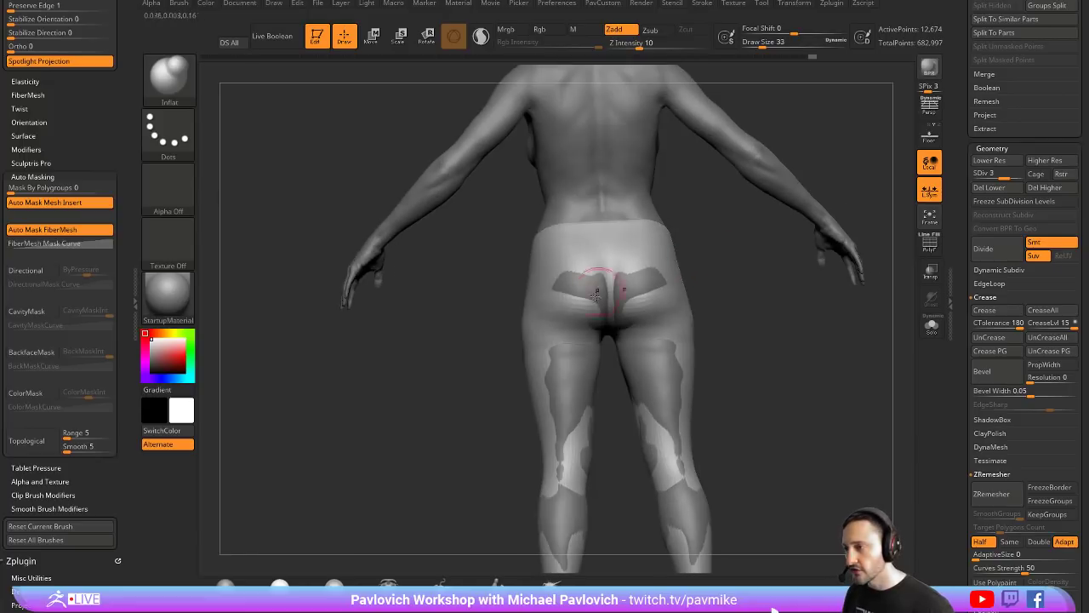
{"action": "key", "text": "s"}
{"action": "mouse_move", "coordinate": [589, 297]}
{"action": "left_mouse_down"}
{"action": "mouse_move", "coordinate": [647, 317]}
{"action": "mouse_move", "coordinate": [671, 385]}
{"action": "mouse_move", "coordinate": [646, 398]}
{"action": "left_mouse_up"}
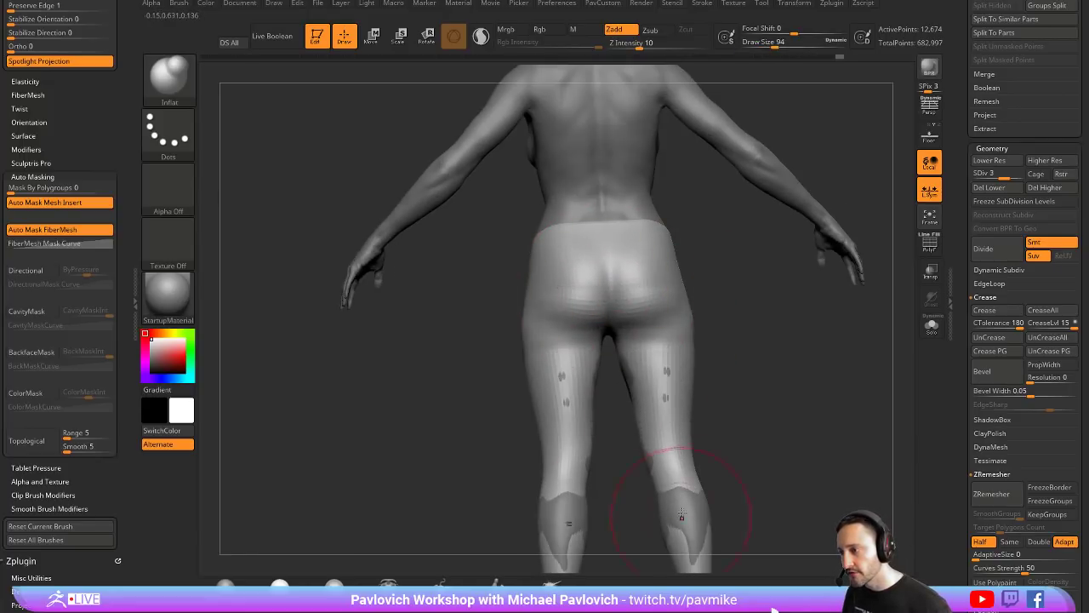
Step: Inflate the pants over the spots on the thighs and calves where the body pokes through, using the Inflat brush
{"action": "left_click_drag", "start_coordinate": [717, 502], "coordinate": [686, 340], "text": "alt"}
{"action": "mouse_move", "coordinate": [628, 255]}
{"action": "left_mouse_down"}
{"action": "mouse_move", "coordinate": [623, 232]}
{"action": "mouse_move", "coordinate": [668, 371]}
{"action": "left_mouse_up"}
{"action": "left_click_drag", "start_coordinate": [737, 329], "coordinate": [665, 247]}
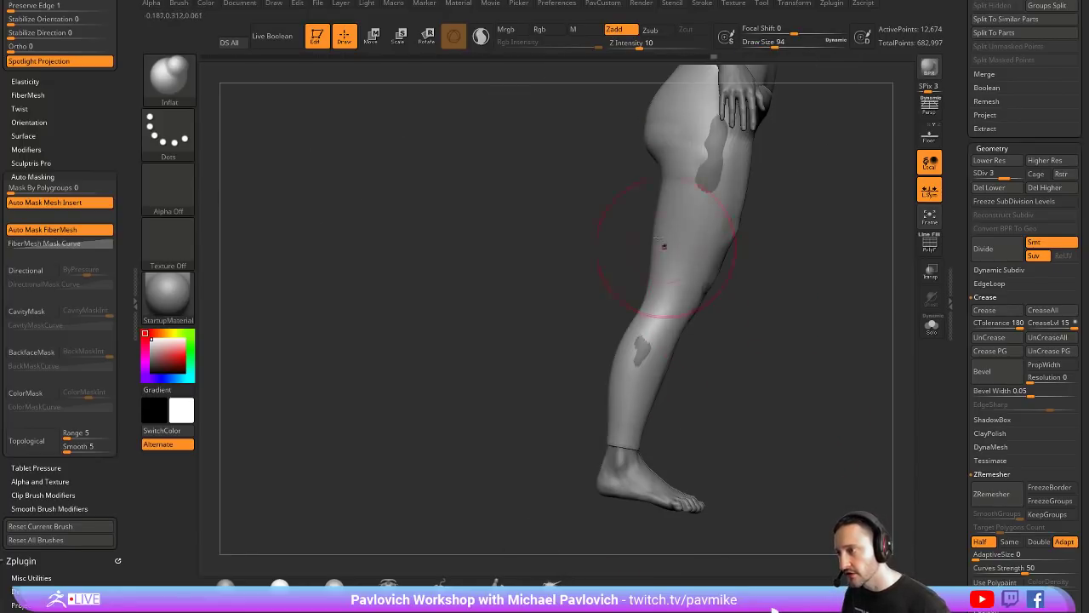
{"action": "mouse_move", "coordinate": [784, 246]}
{"action": "left_mouse_down"}
{"action": "mouse_move", "coordinate": [716, 292]}
{"action": "mouse_move", "coordinate": [656, 226]}
{"action": "left_mouse_up"}
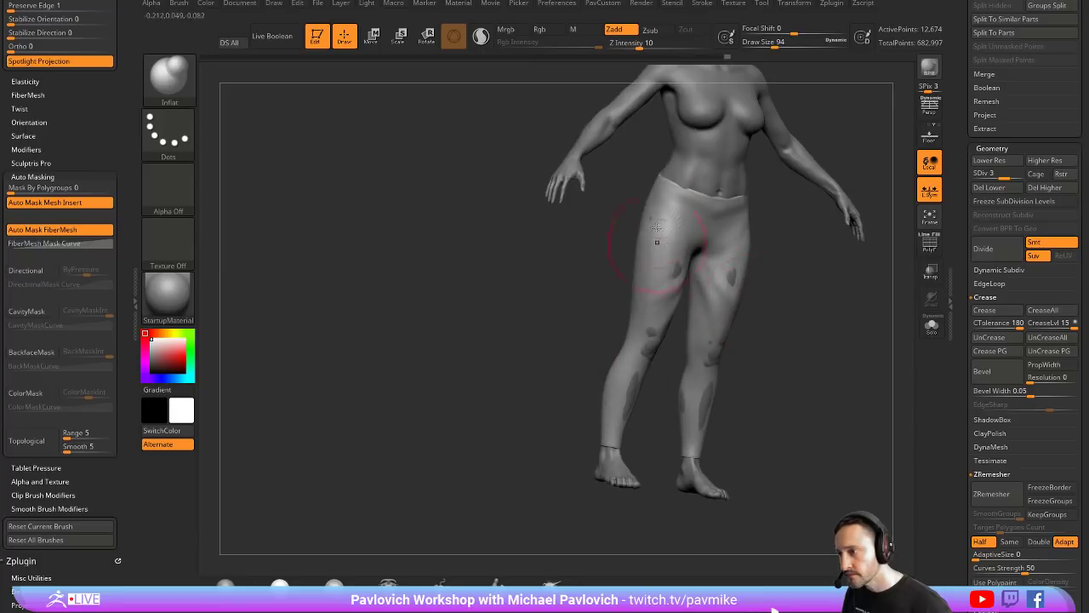
{"action": "left_click_drag", "start_coordinate": [703, 344], "coordinate": [740, 300]}
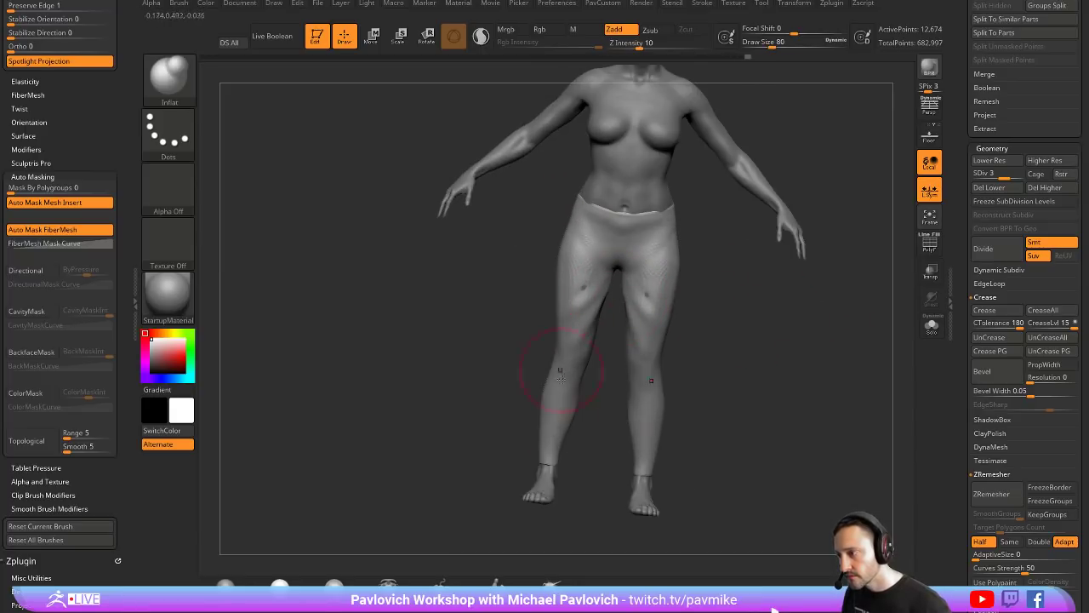
{"action": "left_click_drag", "start_coordinate": [716, 337], "coordinate": [768, 335]}
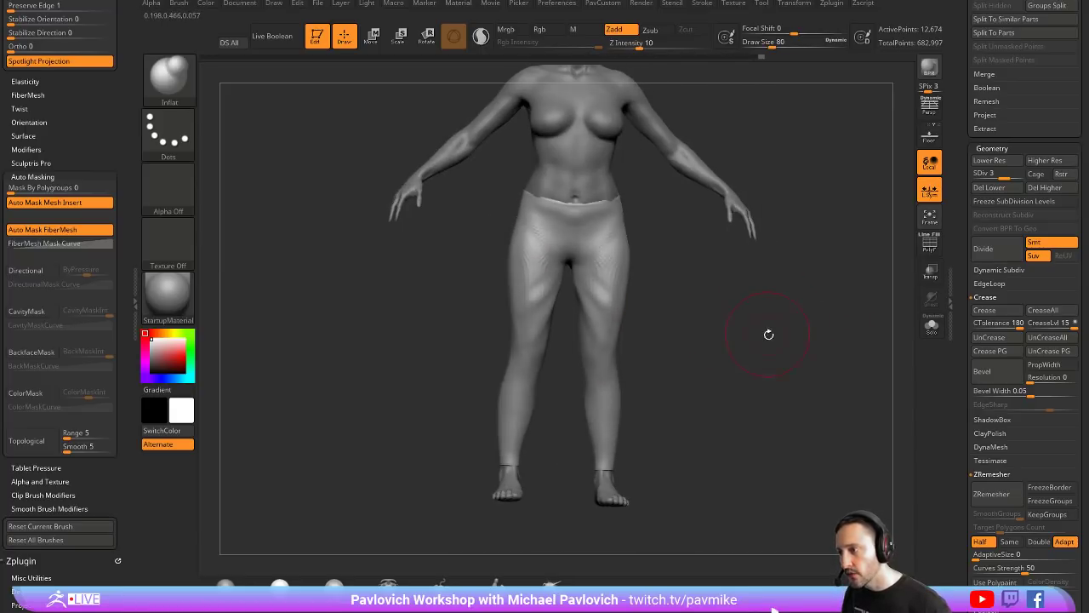
Step: Isolate the pants to examine them from above and from the front, and bring the body back into view
{"action": "left_click", "coordinate": [930, 335]}
{"action": "left_click_drag", "start_coordinate": [810, 292], "coordinate": [788, 281]}
{"action": "left_click_drag", "start_coordinate": [681, 300], "coordinate": [711, 328]}
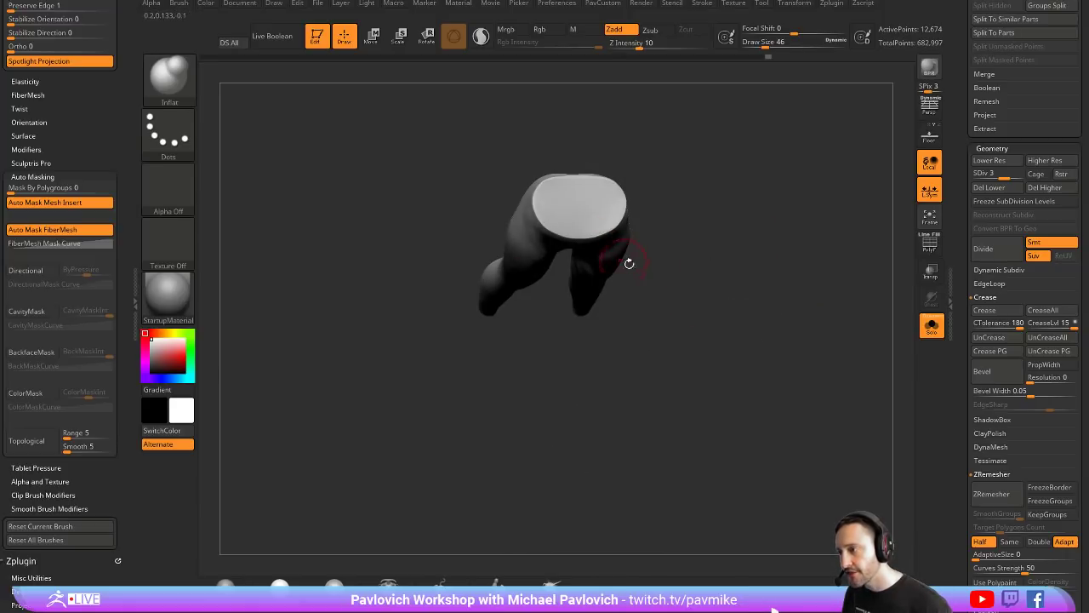
{"action": "mouse_move", "coordinate": [629, 264]}
{"action": "left_mouse_down", "text": "shift"}
{"action": "mouse_move", "coordinate": [523, 297]}
{"action": "mouse_move", "coordinate": [606, 334]}
{"action": "left_mouse_up", "text": "shift"}
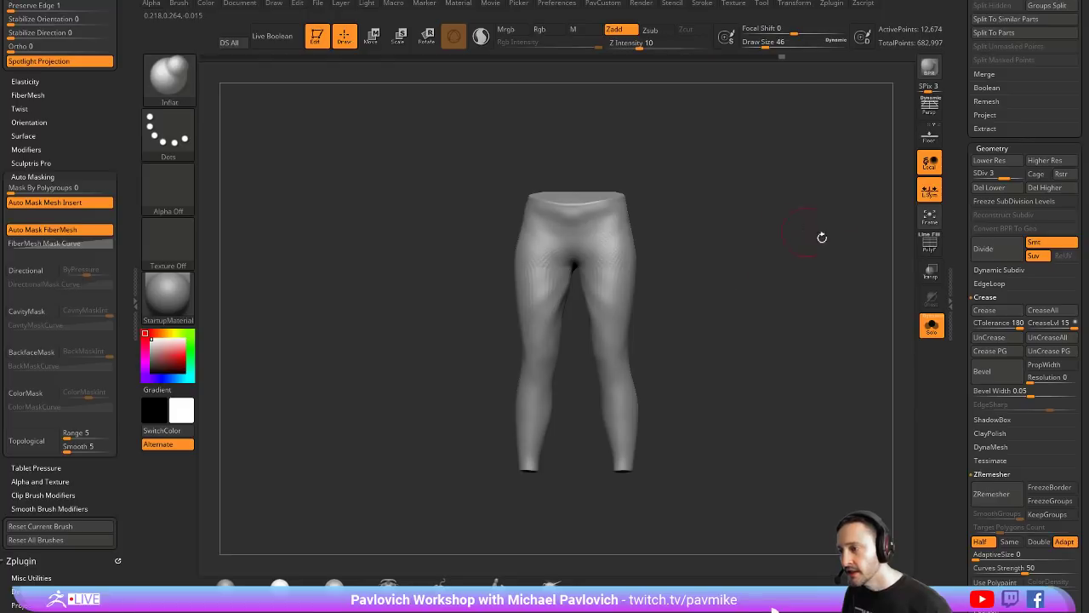
{"action": "left_click", "coordinate": [931, 327]}
{"action": "left_click_drag", "start_coordinate": [772, 231], "coordinate": [760, 253]}
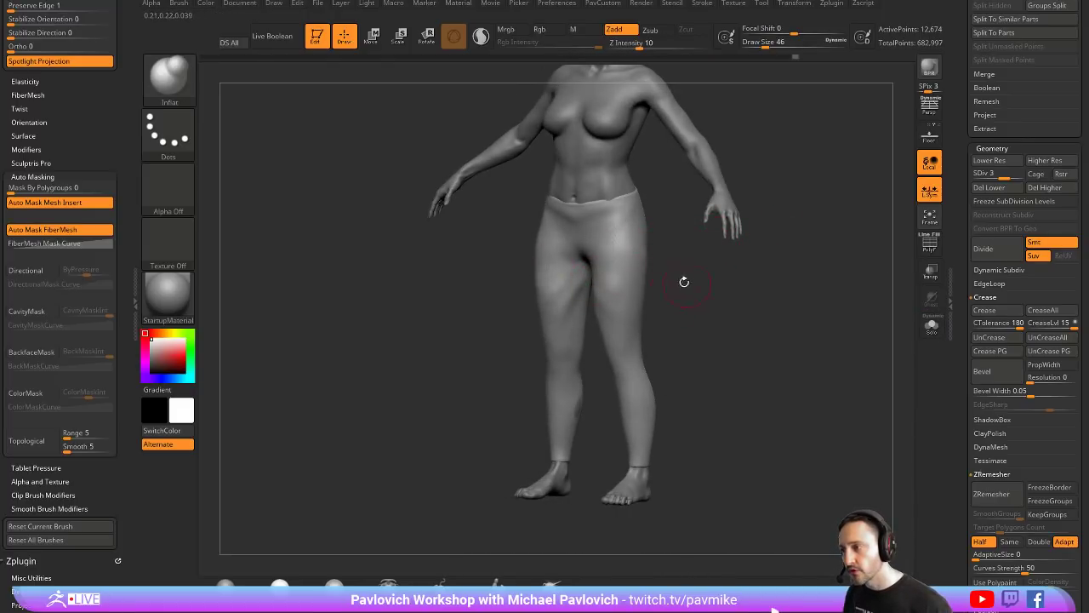
Step: Raise the pants to subdivision level 4 and reduce the draw size to 23
{"action": "mouse_move", "coordinate": [724, 302]}
{"action": "left_mouse_down", "text": "shift"}
{"action": "mouse_move", "coordinate": [740, 294]}
{"action": "mouse_move", "coordinate": [698, 302]}
{"action": "mouse_move", "coordinate": [698, 340]}
{"action": "left_mouse_up", "text": "shift"}
{"action": "left_click", "coordinate": [1016, 173]}
{"action": "key", "text": "bracketleft"}
{"action": "key", "text": "bracketleft"}
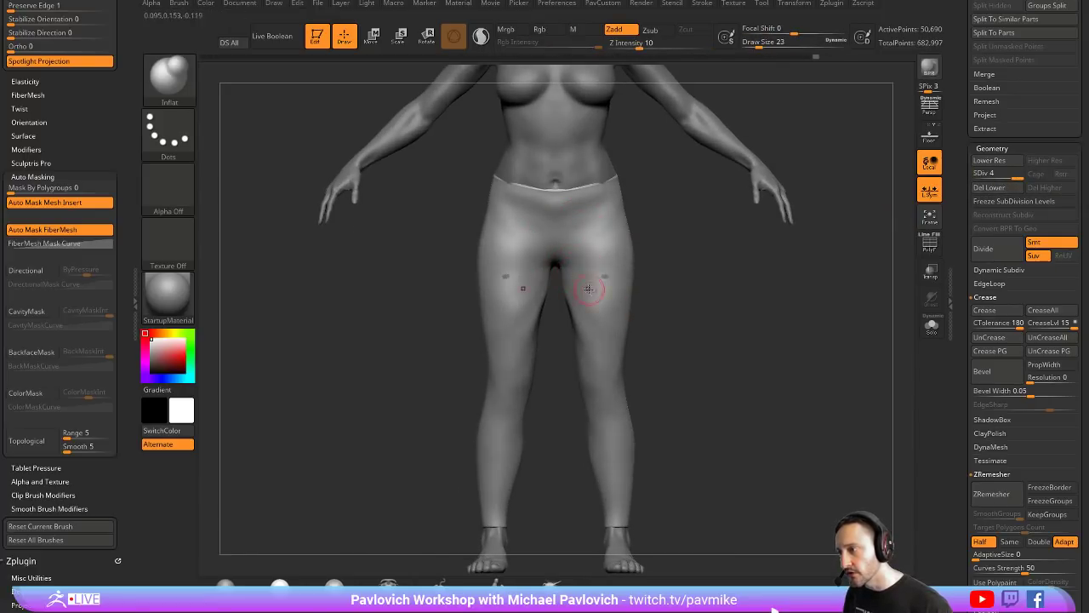
Step: Sculpt fold ridges across the upper thighs and crotch of the pants with the Standard brush at draw size 20
{"action": "key", "text": "s"}
{"action": "key", "text": "b"}
{"action": "key", "text": "s"}
{"action": "key", "text": "t"}
{"action": "mouse_move", "coordinate": [589, 284]}
{"action": "left_mouse_down"}
{"action": "mouse_move", "coordinate": [617, 288]}
{"action": "mouse_move", "coordinate": [565, 255]}
{"action": "mouse_move", "coordinate": [621, 250]}
{"action": "left_mouse_up"}
{"action": "left_click_drag", "start_coordinate": [665, 203], "coordinate": [653, 247], "text": "alt"}
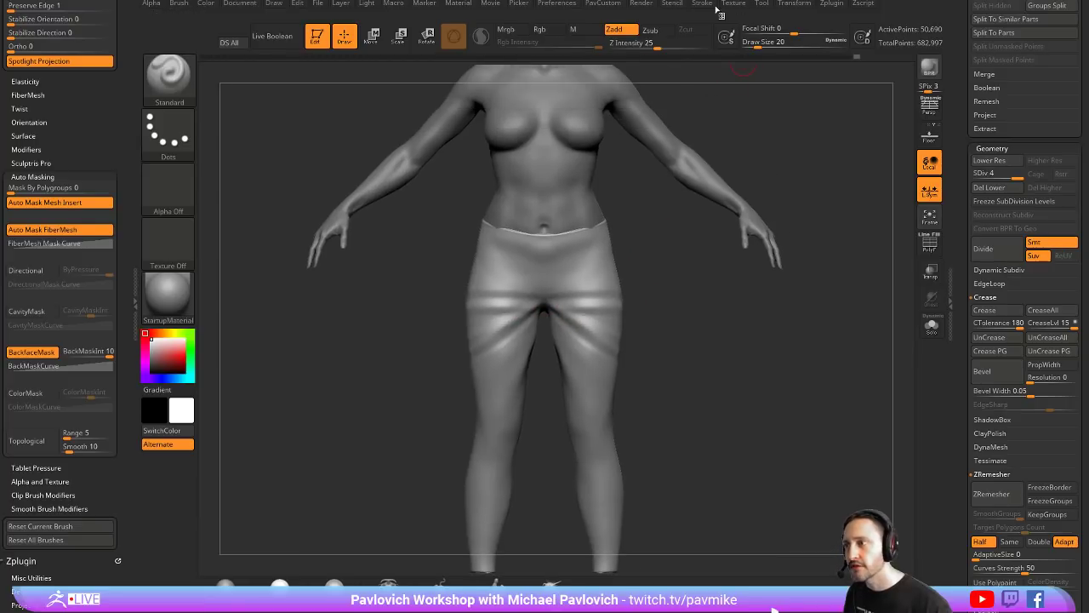
Step: Set the Standard brush's LazyRadius to 73, undoing the test fold stroke made on the leg
{"action": "left_click", "coordinate": [702, 5]}
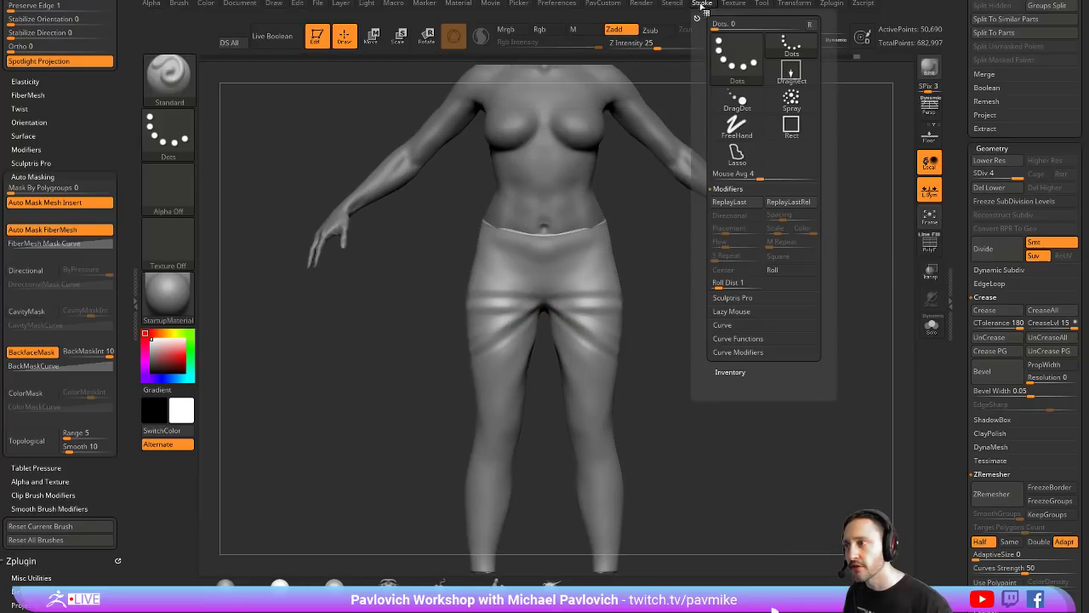
{"action": "left_click", "coordinate": [732, 311]}
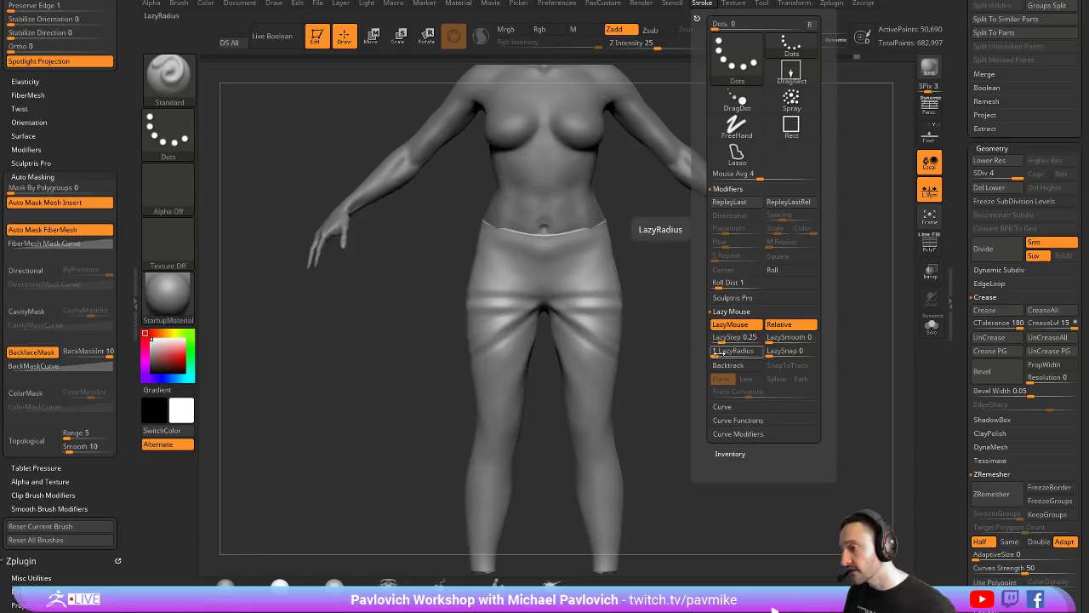
{"action": "left_click_drag", "start_coordinate": [717, 355], "coordinate": [730, 355]}
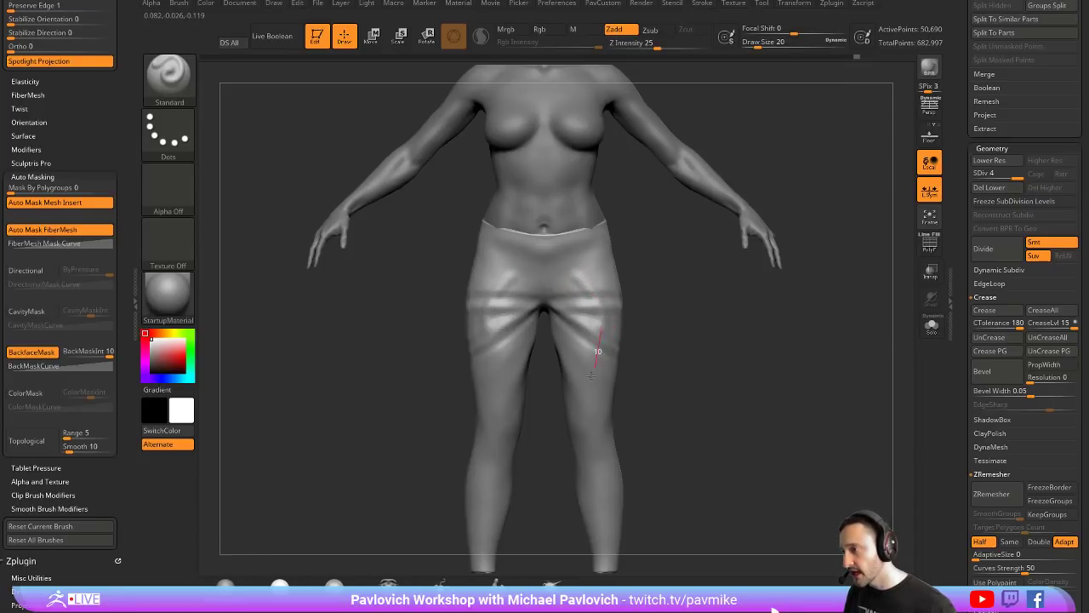
{"action": "mouse_move", "coordinate": [581, 500]}
{"action": "left_mouse_down"}
{"action": "mouse_move", "coordinate": [608, 302]}
{"action": "mouse_move", "coordinate": [575, 375]}
{"action": "left_mouse_up"}
{"action": "key", "text": "ctrl+z"}
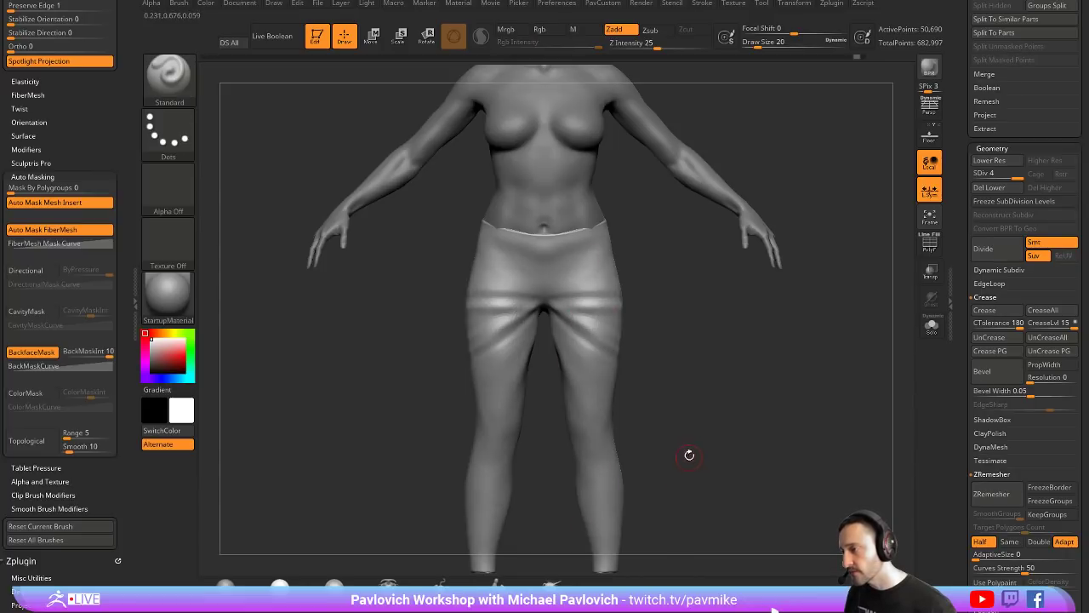
{"action": "left_click", "coordinate": [703, 5]}
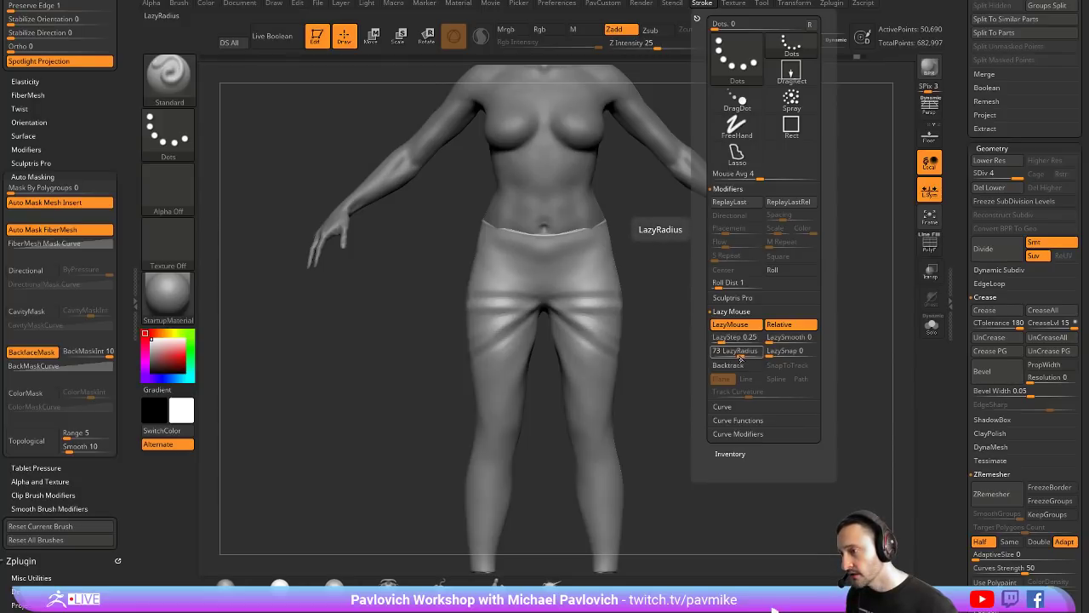
Step: Sculpt longer folds on the front of the hips and down the back of the thigh with the Standard brush
{"action": "left_click_drag", "start_coordinate": [576, 270], "coordinate": [615, 284]}
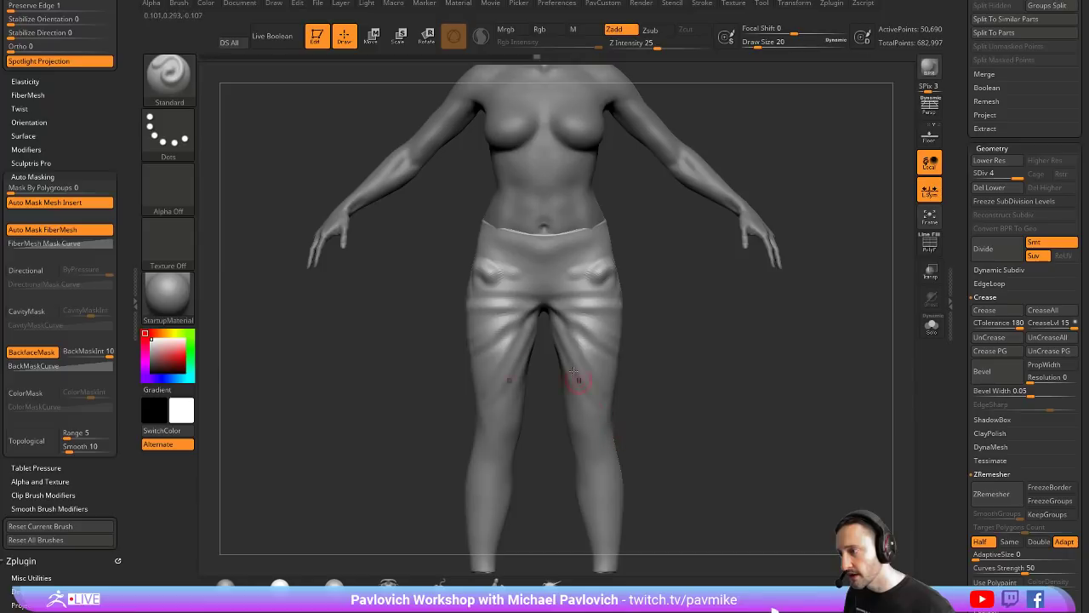
{"action": "key", "text": "s"}
{"action": "mouse_move", "coordinate": [700, 311]}
{"action": "left_mouse_down", "text": "alt"}
{"action": "mouse_move", "coordinate": [678, 353]}
{"action": "mouse_move", "coordinate": [562, 345]}
{"action": "left_mouse_up", "text": "alt"}
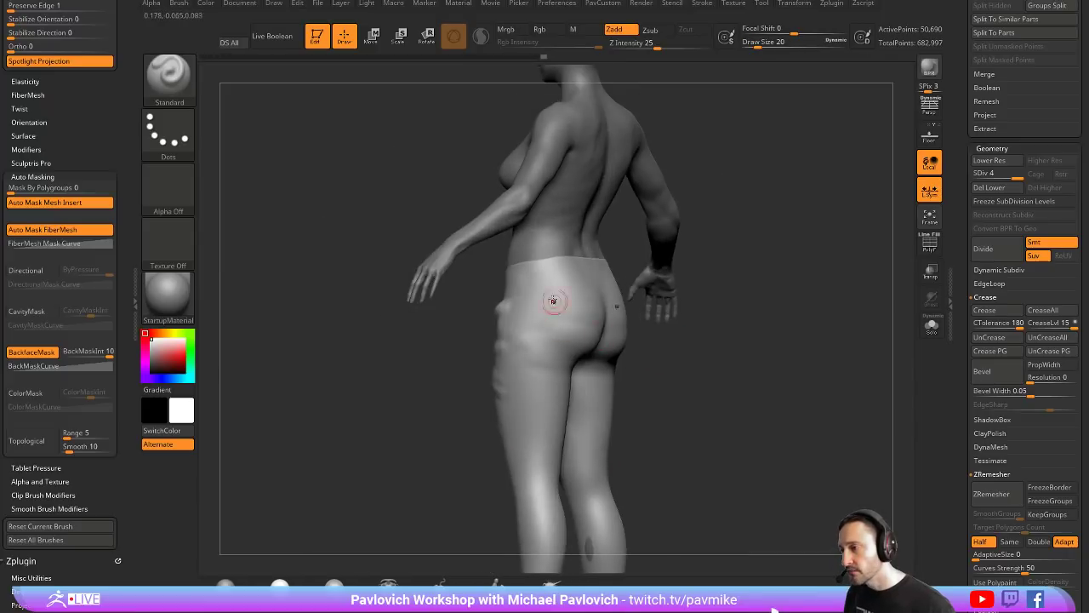
{"action": "mouse_move", "coordinate": [554, 299]}
{"action": "left_mouse_down"}
{"action": "mouse_move", "coordinate": [526, 422]}
{"action": "mouse_move", "coordinate": [524, 482]}
{"action": "left_mouse_up"}
Step: Add more folds around the knees, and roll the undo history back to before all the fold strokes
{"action": "left_click", "coordinate": [724, 6]}
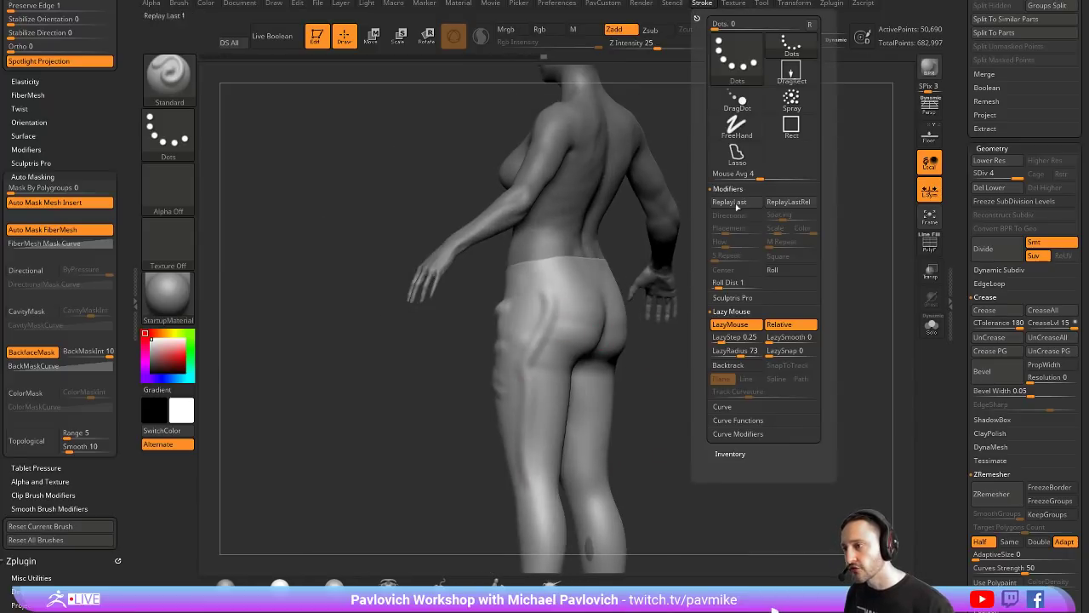
{"action": "left_click_drag", "start_coordinate": [640, 408], "coordinate": [681, 383]}
{"action": "left_click_drag", "start_coordinate": [562, 434], "coordinate": [585, 425]}
{"action": "left_click_drag", "start_coordinate": [706, 392], "coordinate": [586, 412]}
{"action": "left_click_drag", "start_coordinate": [674, 396], "coordinate": [734, 391]}
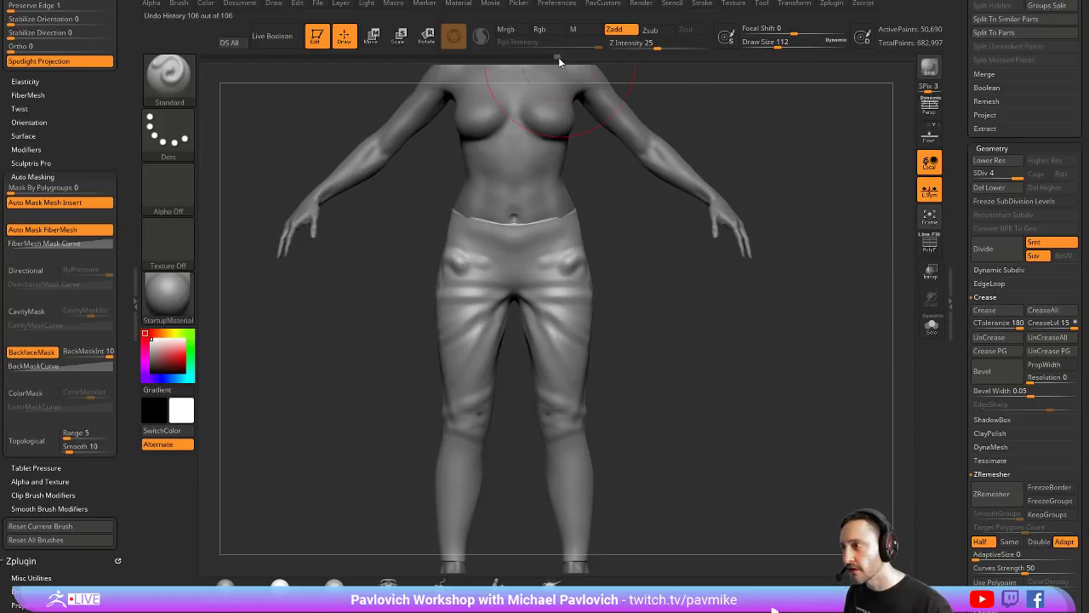
{"action": "left_click_drag", "start_coordinate": [559, 60], "coordinate": [508, 65]}
{"action": "mouse_move", "coordinate": [665, 333]}
{"action": "left_mouse_down"}
{"action": "mouse_move", "coordinate": [672, 323]}
{"action": "mouse_move", "coordinate": [653, 330]}
{"action": "left_mouse_up"}
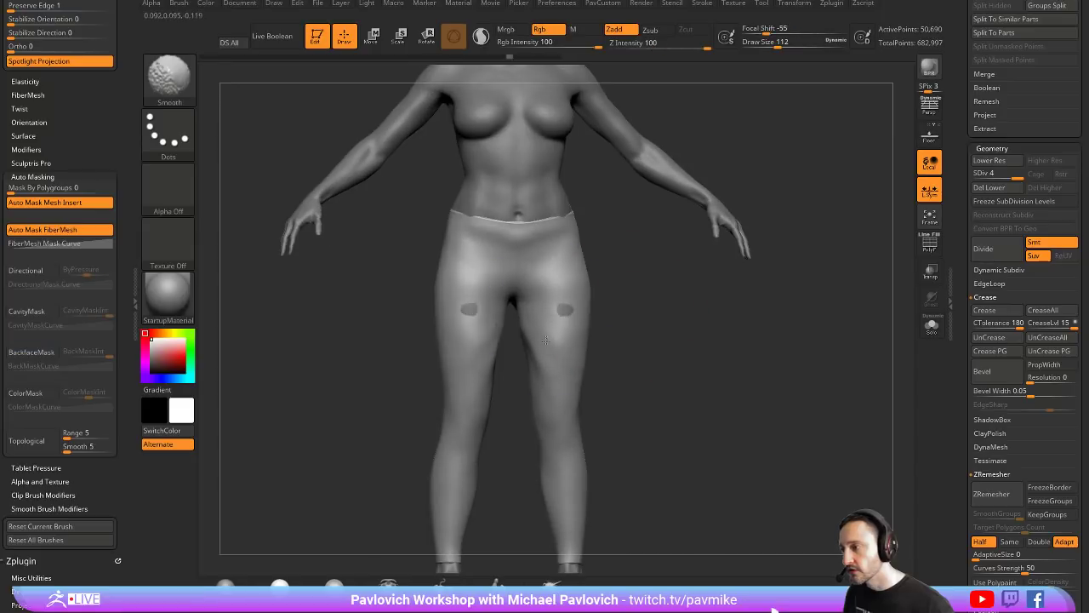
Step: Smooth the front and sides of the pants' thighs at draw size 112
{"action": "left_click_drag", "start_coordinate": [546, 341], "coordinate": [565, 312], "text": "shift"}
{"action": "left_click_drag", "start_coordinate": [700, 321], "coordinate": [634, 314]}
{"action": "left_click_drag", "start_coordinate": [589, 273], "coordinate": [581, 332], "text": "shift"}
{"action": "mouse_move", "coordinate": [649, 313]}
{"action": "left_mouse_down"}
{"action": "mouse_move", "coordinate": [708, 294]}
{"action": "mouse_move", "coordinate": [652, 280]}
{"action": "left_mouse_up"}
Step: Inflate the thighs and hips with the Inflat brush at draw size 112 where the body shows through the pants
{"action": "key", "text": "b"}
{"action": "key", "text": "i"}
{"action": "key", "text": "n"}
{"action": "left_click_drag", "start_coordinate": [554, 316], "coordinate": [594, 318]}
{"action": "left_click_drag", "start_coordinate": [685, 319], "coordinate": [623, 320]}
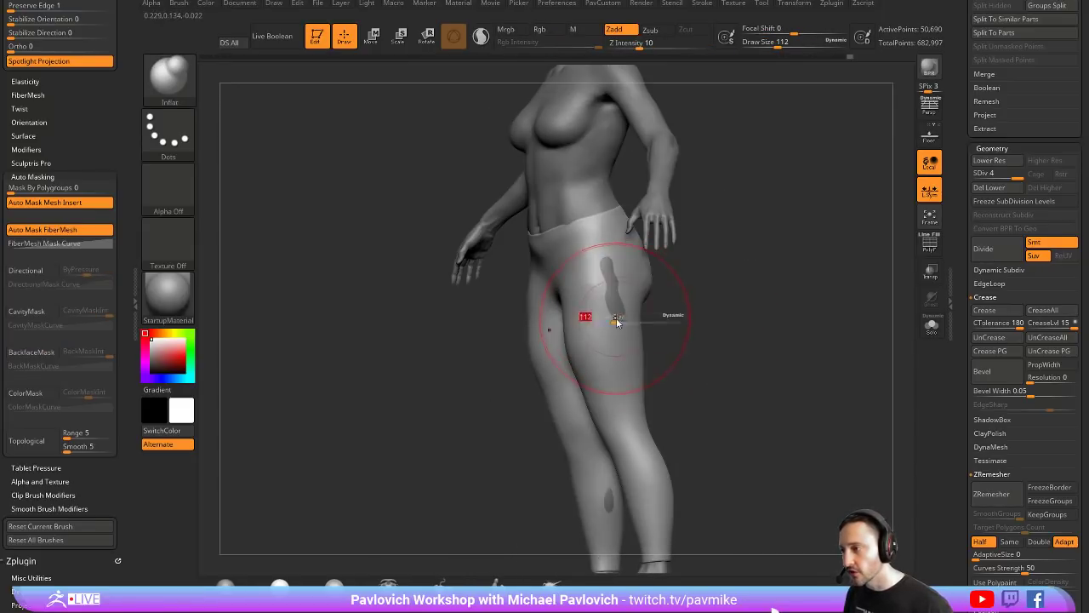
{"action": "left_click_drag", "start_coordinate": [603, 251], "coordinate": [609, 260]}
{"action": "left_click_drag", "start_coordinate": [671, 307], "coordinate": [716, 311]}
Step: Smooth the inflated thigh areas of the pants and reduce the draw size to 27
{"action": "left_click_drag", "start_coordinate": [573, 319], "coordinate": [587, 315], "text": "shift"}
{"action": "left_click_drag", "start_coordinate": [672, 315], "coordinate": [681, 313], "text": "shift"}
{"action": "key", "text": "s"}
{"action": "left_click_drag", "start_coordinate": [679, 313], "coordinate": [642, 313]}
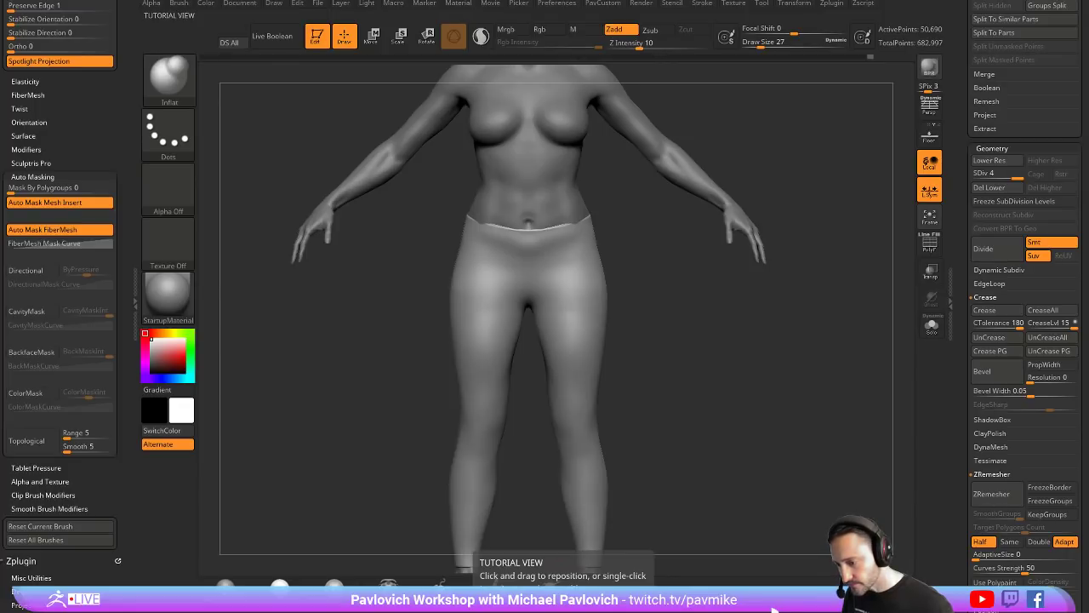
Step: Switch to the browser, look through the YouTube channel's playlists, and return to ZBrush
{"action": "key", "text": "alt+Tab"}
{"action": "scroll", "coordinate": [666, 366], "scroll_direction": "down", "scroll_amount": 5}
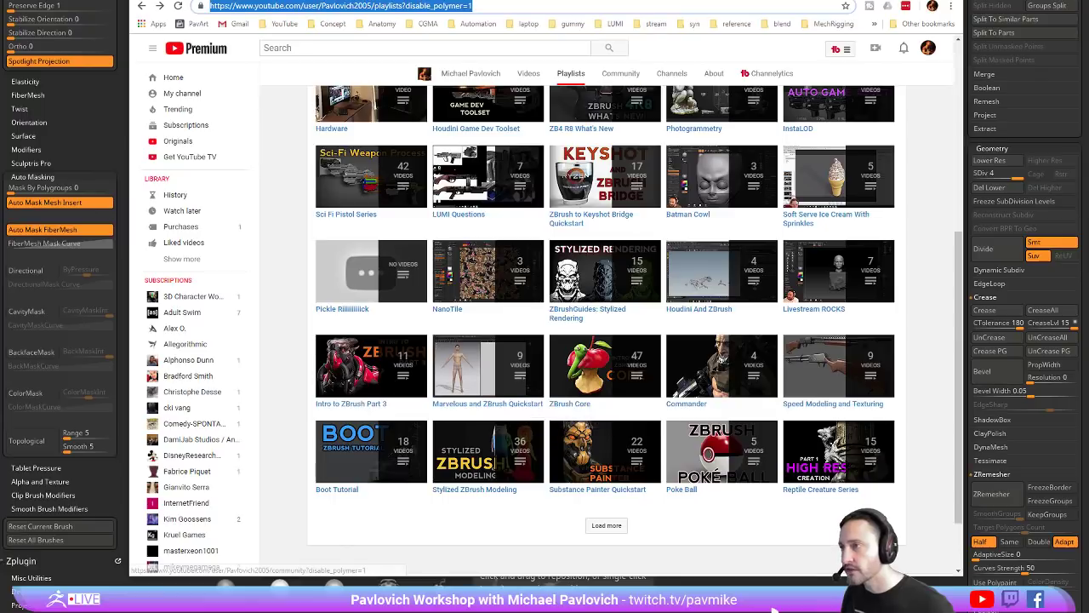
{"action": "left_click", "coordinate": [773, 610]}
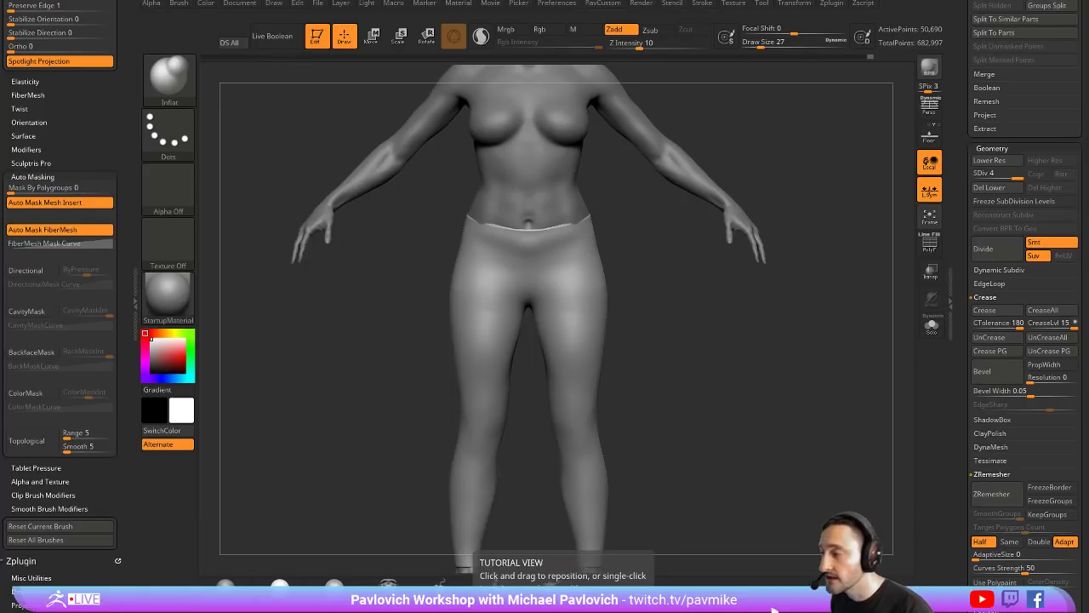
Step: Reshape the pants' waistline into an even curve around the body with the Move brush at draw size 35
{"action": "mouse_move", "coordinate": [640, 236]}
{"action": "right_mouse_down"}
{"action": "mouse_move", "coordinate": [646, 263]}
{"action": "mouse_move", "coordinate": [630, 269]}
{"action": "right_mouse_up"}
{"action": "key", "text": "s"}
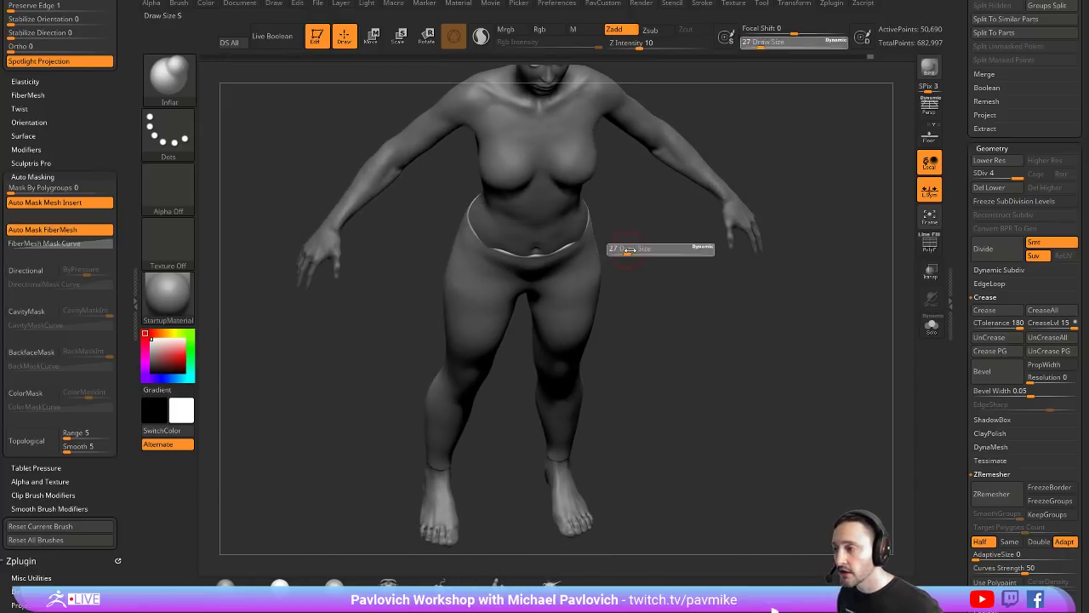
{"action": "key", "text": "b"}
{"action": "key", "text": "m"}
{"action": "key", "text": "v"}
{"action": "mouse_move", "coordinate": [627, 251]}
{"action": "left_mouse_down"}
{"action": "mouse_move", "coordinate": [798, 284]}
{"action": "mouse_move", "coordinate": [885, 281]}
{"action": "mouse_move", "coordinate": [632, 268]}
{"action": "left_mouse_up"}
{"action": "key", "text": "bracketleft"}
{"action": "key", "text": "bracketleft"}
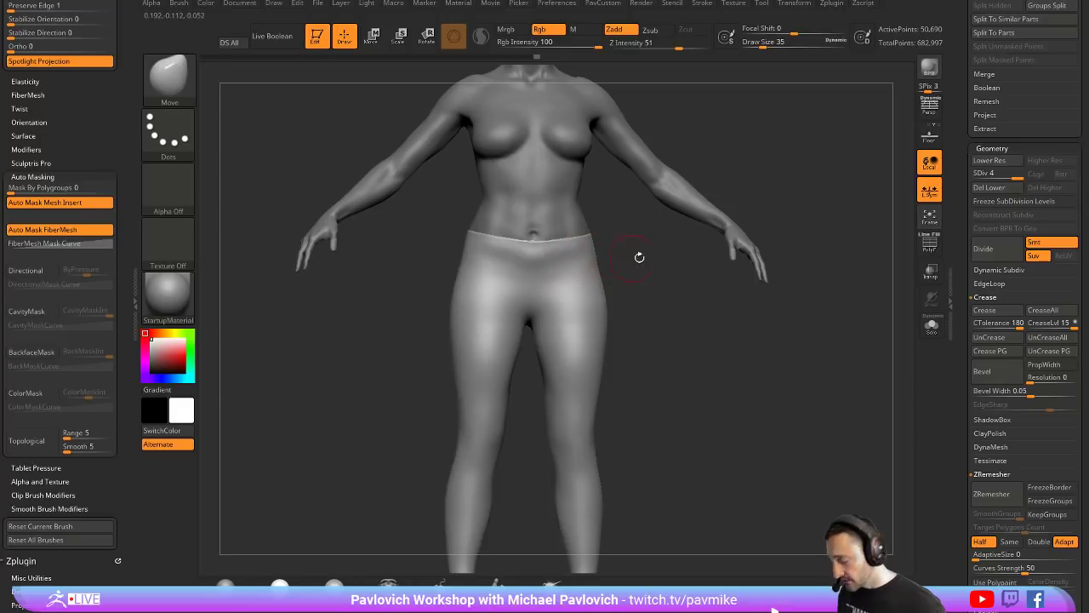
Step: Flatten the surface at the front of the pants with the hPolish brush
{"action": "key", "text": "b"}
{"action": "key", "text": "h"}
{"action": "key", "text": "p"}
{"action": "mouse_move", "coordinate": [718, 298]}
{"action": "left_mouse_down"}
{"action": "mouse_move", "coordinate": [656, 293]}
{"action": "mouse_move", "coordinate": [554, 321]}
{"action": "left_mouse_up"}
{"action": "mouse_move", "coordinate": [684, 284]}
{"action": "left_mouse_down"}
{"action": "mouse_move", "coordinate": [717, 343]}
{"action": "mouse_move", "coordinate": [680, 350]}
{"action": "left_mouse_up"}
Step: Build up the front of the pants around the hips and crotch with the Clay brush
{"action": "key", "text": "b"}
{"action": "key", "text": "c"}
{"action": "key", "text": "l"}
{"action": "key", "text": "s"}
{"action": "left_click", "coordinate": [533, 329]}
{"action": "mouse_move", "coordinate": [541, 371]}
{"action": "left_mouse_down"}
{"action": "mouse_move", "coordinate": [598, 341]}
{"action": "mouse_move", "coordinate": [599, 324]}
{"action": "mouse_move", "coordinate": [606, 351]}
{"action": "left_mouse_up"}
{"action": "key", "text": "bracketleft"}
{"action": "key", "text": "bracketleft"}
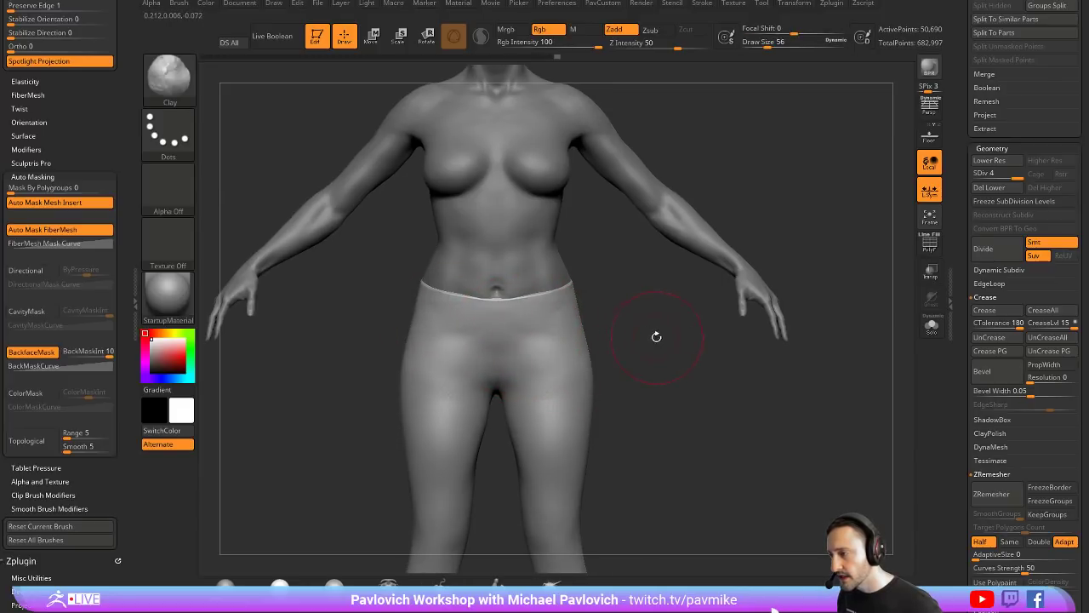
Step: Select the Standard brush and isolate the pants with their polyframe displayed to examine the topology
{"action": "key", "text": "b"}
{"action": "key", "text": "s"}
{"action": "key", "text": "t"}
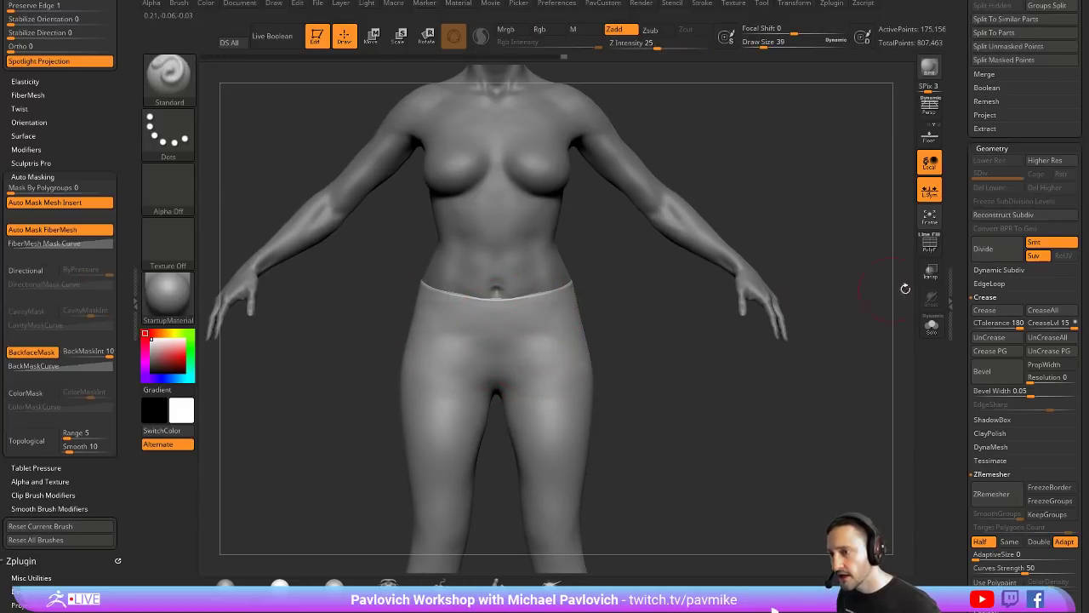
{"action": "left_click", "coordinate": [929, 247]}
{"action": "left_click_drag", "start_coordinate": [824, 274], "coordinate": [779, 322]}
{"action": "left_click", "coordinate": [932, 326]}
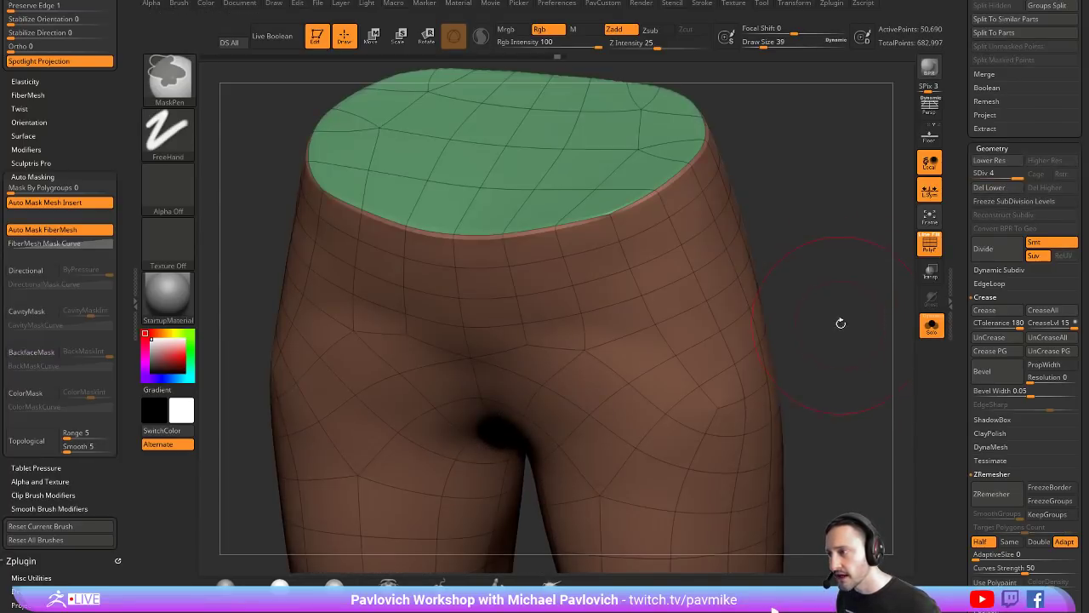
{"action": "left_click_drag", "start_coordinate": [840, 318], "coordinate": [960, 269], "text": "alt"}
Step: Turn off DynaMesh for the pants, and restore the full-body view without the polyframe
{"action": "scroll", "coordinate": [966, 264], "scroll_direction": "down", "scroll_amount": 5}
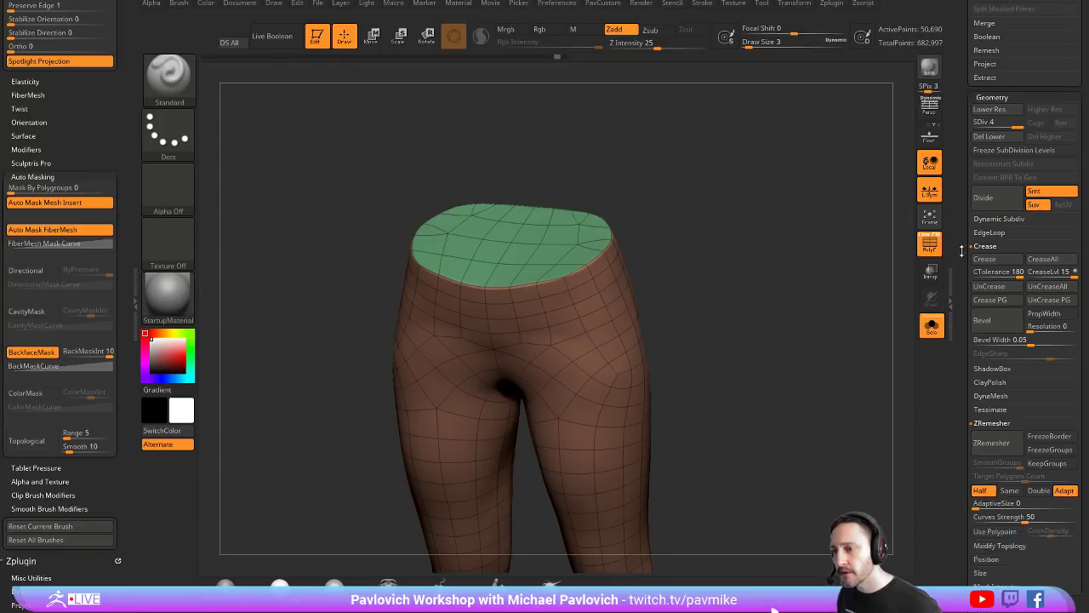
{"action": "key", "text": "shift"}
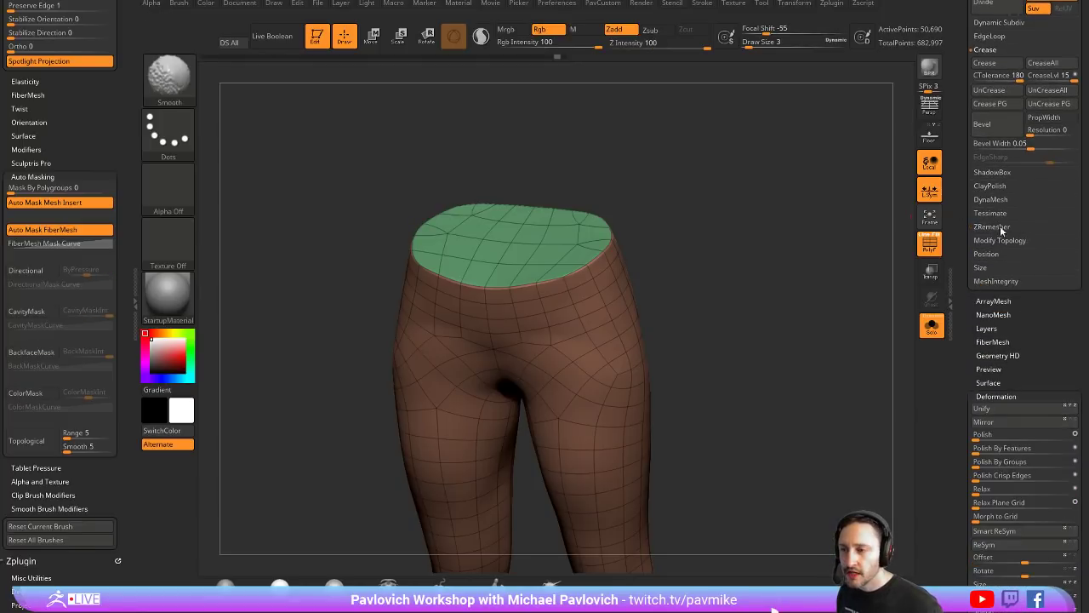
{"action": "scroll", "coordinate": [990, 204], "scroll_direction": "up", "scroll_amount": 6}
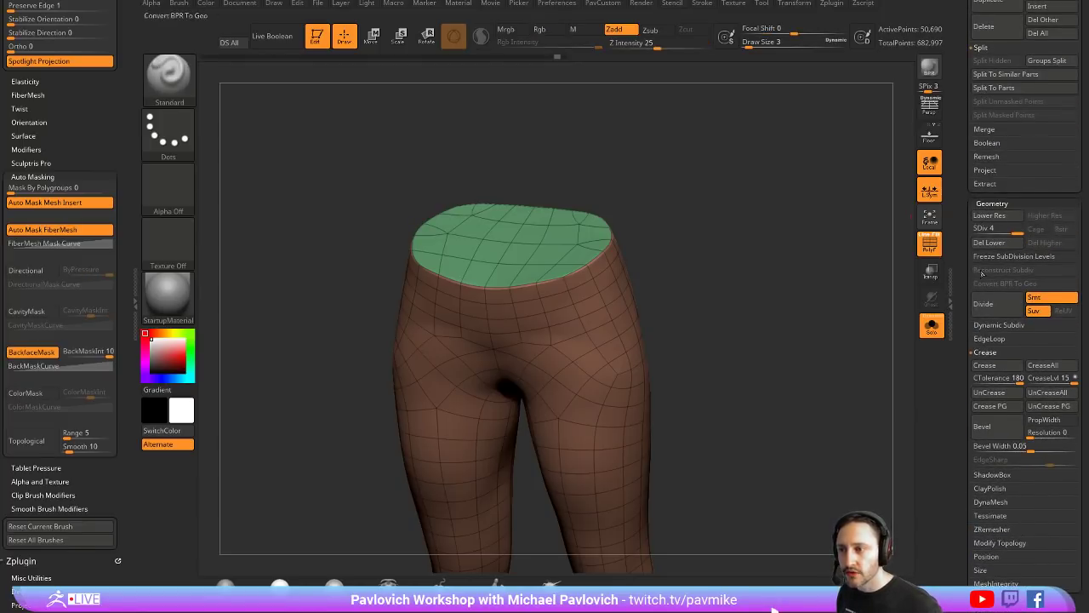
{"action": "key", "text": "shift"}
{"action": "left_click", "coordinate": [985, 351], "text": "shift"}
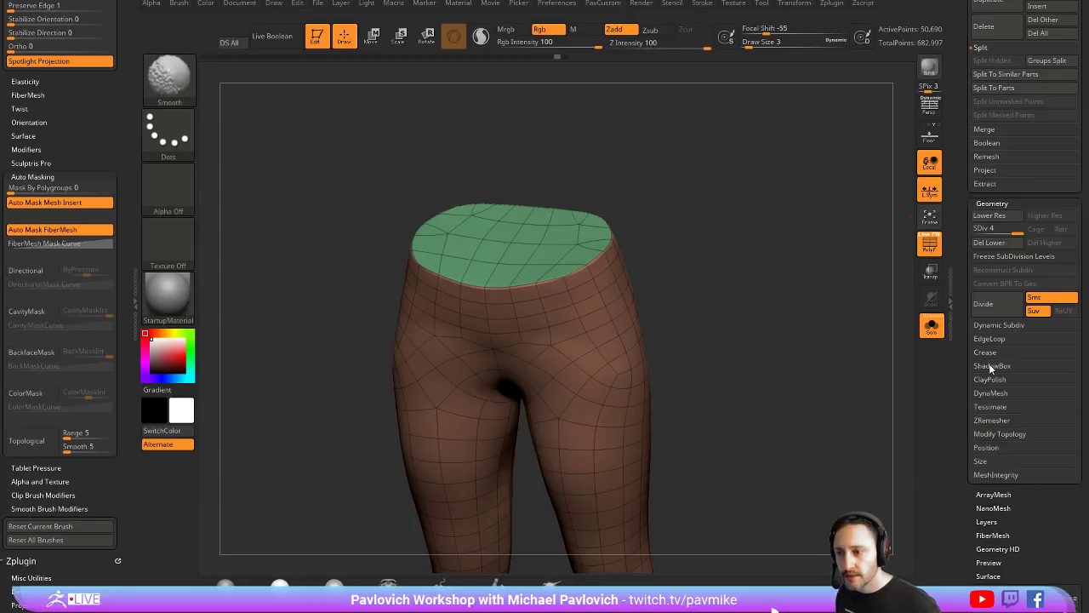
{"action": "left_click", "coordinate": [985, 393]}
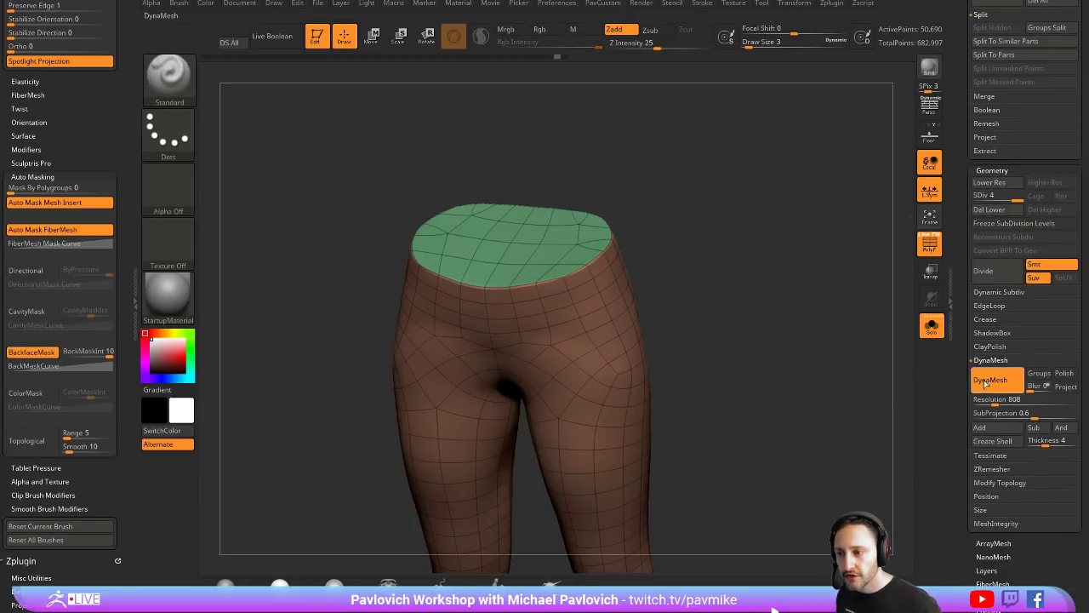
{"action": "left_click", "coordinate": [932, 326]}
{"action": "left_click", "coordinate": [931, 250]}
Step: Set the Standard brush's draw size to 23 and sculpt horizontal folds across the front of the hips
{"action": "left_click_drag", "start_coordinate": [684, 300], "coordinate": [669, 283], "text": "alt"}
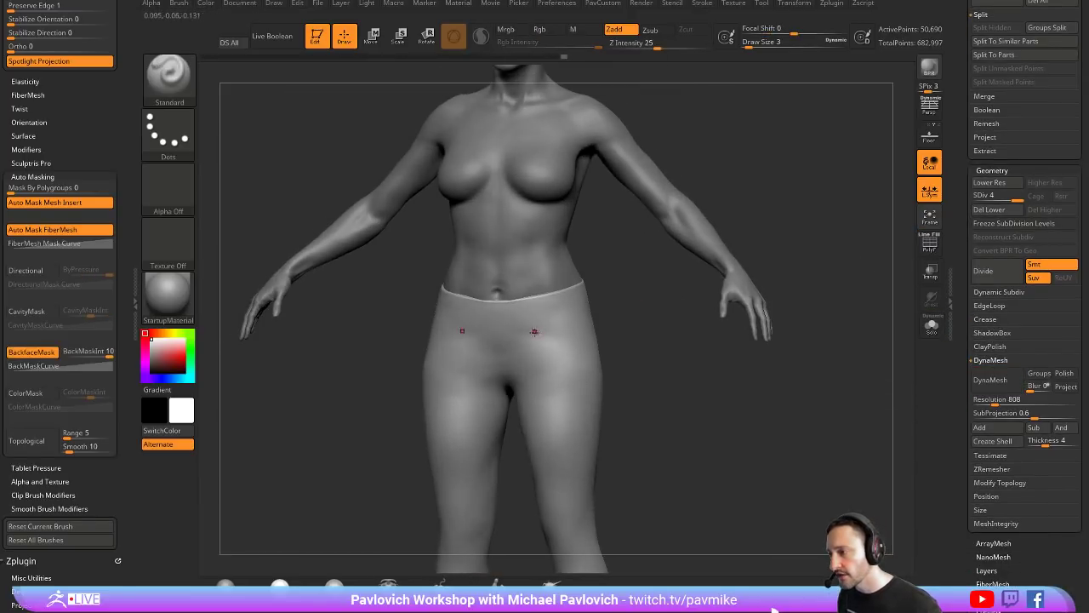
{"action": "key", "text": "s"}
{"action": "left_click_drag", "start_coordinate": [534, 333], "coordinate": [638, 345]}
{"action": "key", "text": "bracketleft"}
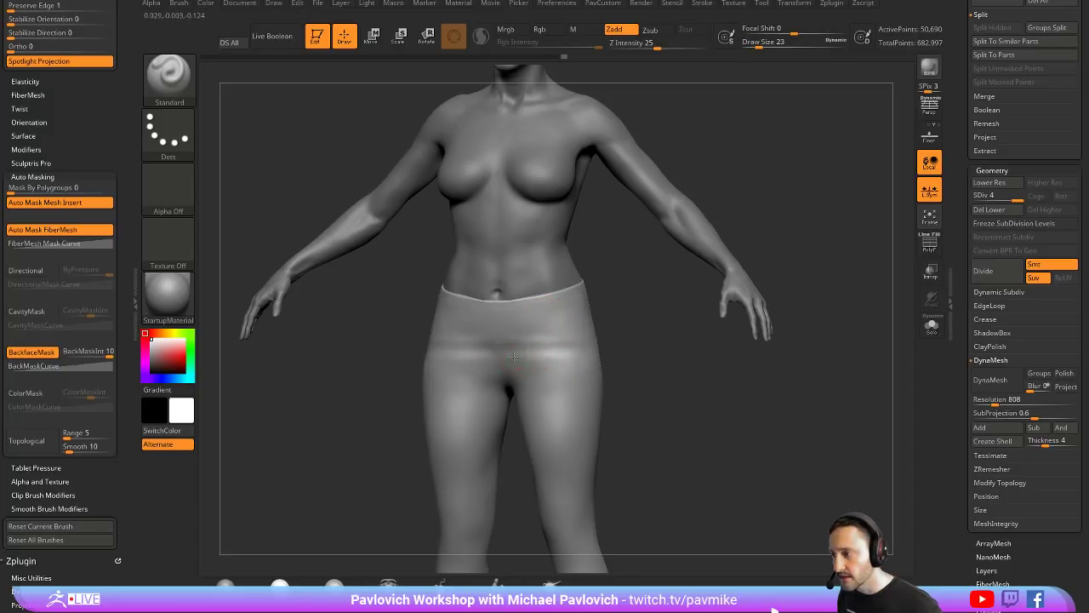
{"action": "mouse_move", "coordinate": [514, 356]}
{"action": "right_mouse_down"}
{"action": "mouse_move", "coordinate": [579, 316]}
{"action": "mouse_move", "coordinate": [596, 357]}
{"action": "mouse_move", "coordinate": [566, 377]}
{"action": "right_mouse_up"}
{"action": "key", "text": "["}
{"action": "key", "text": "["}
{"action": "left_click_drag", "start_coordinate": [537, 326], "coordinate": [593, 383]}
{"action": "key", "text": "ctrl+z"}
Step: Sculpt folds radiating from the crotch onto the upper thighs with the Standard brush at draw size 22
{"action": "mouse_move", "coordinate": [633, 346]}
{"action": "right_mouse_down", "text": "ctrl"}
{"action": "mouse_move", "coordinate": [618, 392]}
{"action": "mouse_move", "coordinate": [553, 336]}
{"action": "right_mouse_up", "text": "ctrl"}
{"action": "key", "text": "s"}
{"action": "left_click", "coordinate": [532, 348]}
{"action": "left_click_drag", "start_coordinate": [493, 335], "coordinate": [538, 339]}
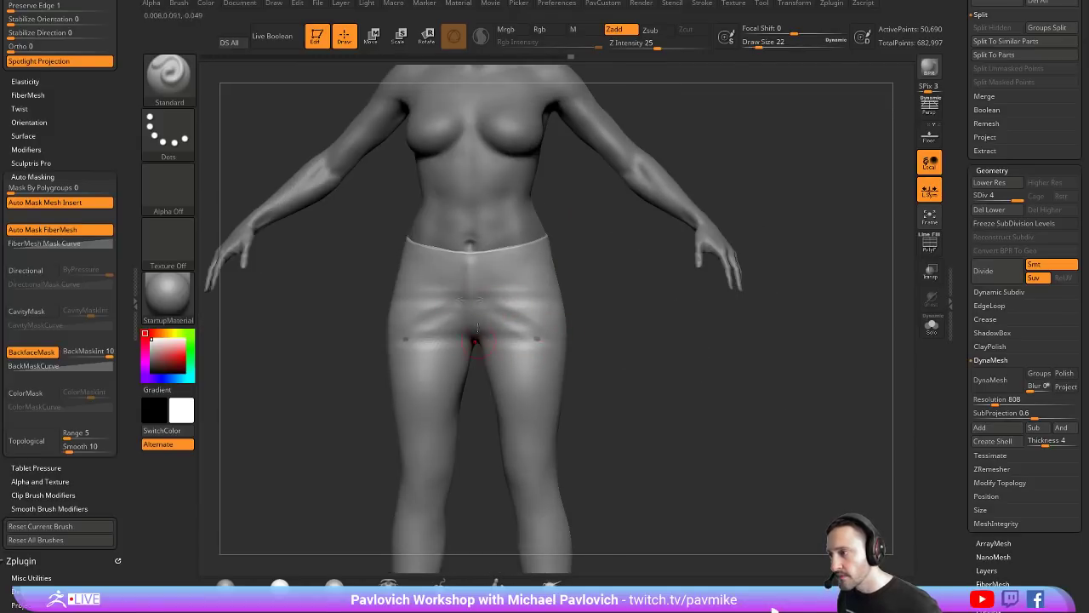
Step: Raise a vertical ridge along the fly, select the Clay brush, and smooth the ridge's lower part into the crotch area
{"action": "left_click_drag", "start_coordinate": [474, 274], "coordinate": [473, 312]}
{"action": "right_click_drag", "start_coordinate": [524, 312], "coordinate": [498, 273]}
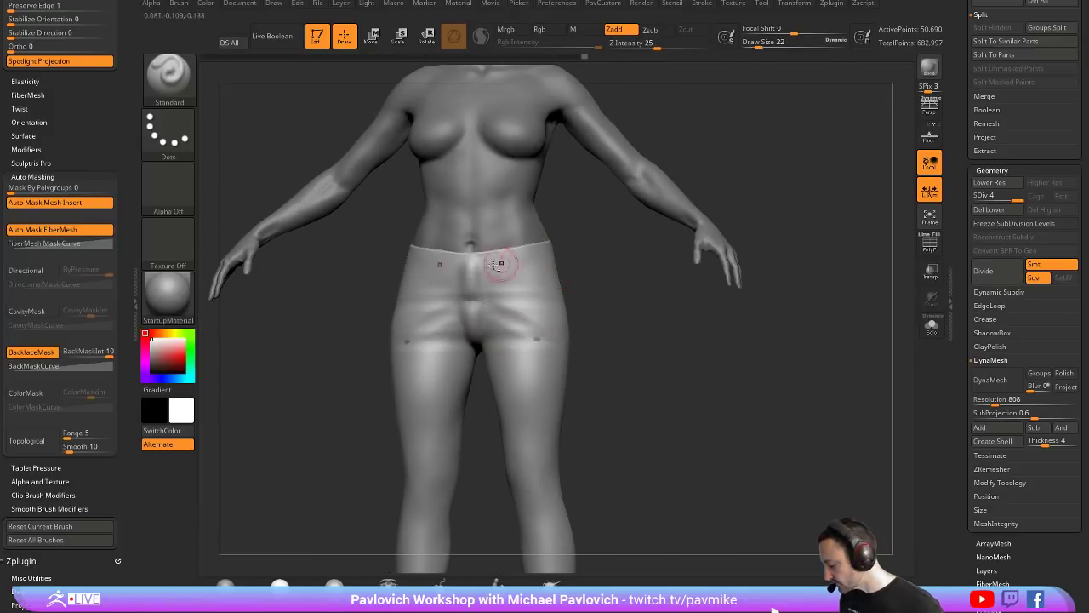
{"action": "key", "text": "b"}
{"action": "key", "text": "c"}
{"action": "key", "text": "l"}
{"action": "left_click_drag", "start_coordinate": [470, 304], "coordinate": [482, 298], "text": "shift"}
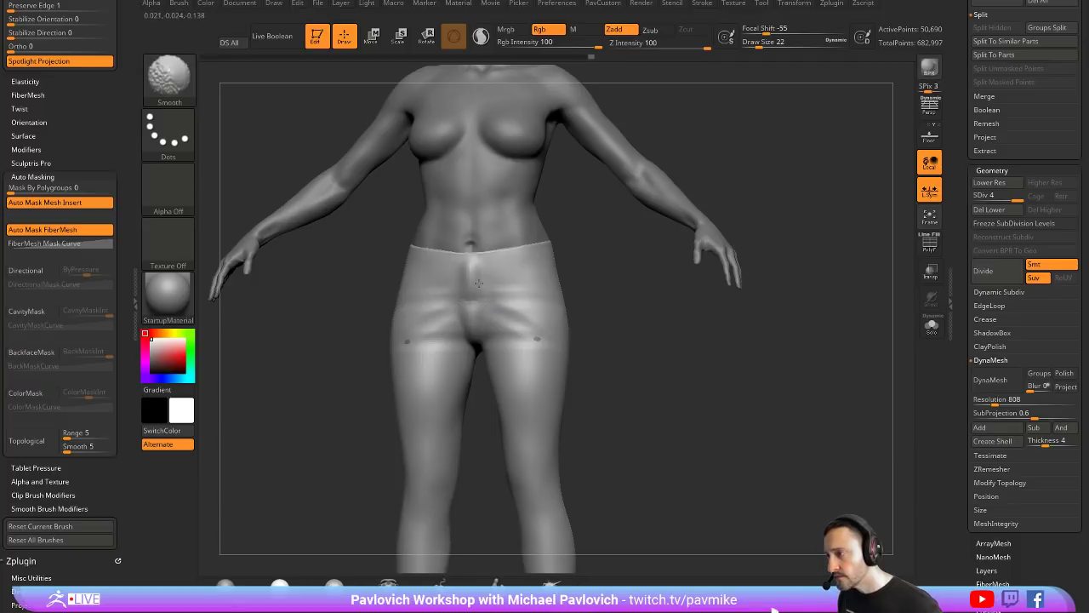
{"action": "left_click_drag", "start_coordinate": [594, 297], "coordinate": [503, 295]}
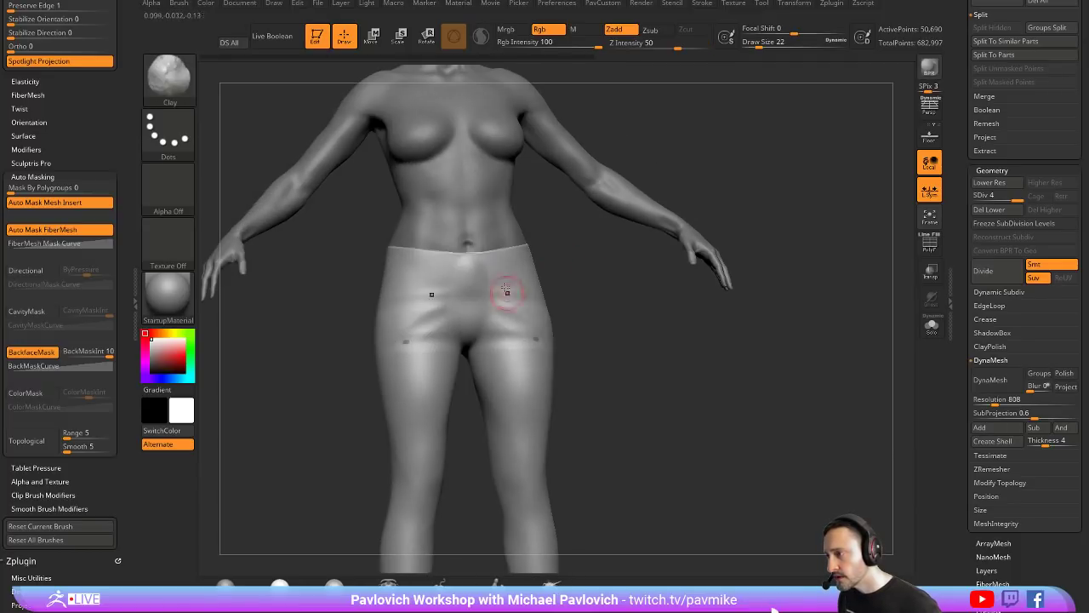
Step: Sculpt diagonal folds on the backs of the upper thighs below the buttocks with the Standard brush
{"action": "left_click_drag", "start_coordinate": [646, 341], "coordinate": [537, 360]}
{"action": "mouse_move", "coordinate": [731, 366]}
{"action": "left_mouse_down"}
{"action": "mouse_move", "coordinate": [595, 383]}
{"action": "mouse_move", "coordinate": [577, 282]}
{"action": "left_mouse_up"}
{"action": "left_click_drag", "start_coordinate": [668, 362], "coordinate": [618, 316], "text": "alt"}
{"action": "key", "text": "b"}
{"action": "key", "text": "s"}
{"action": "key", "text": "t"}
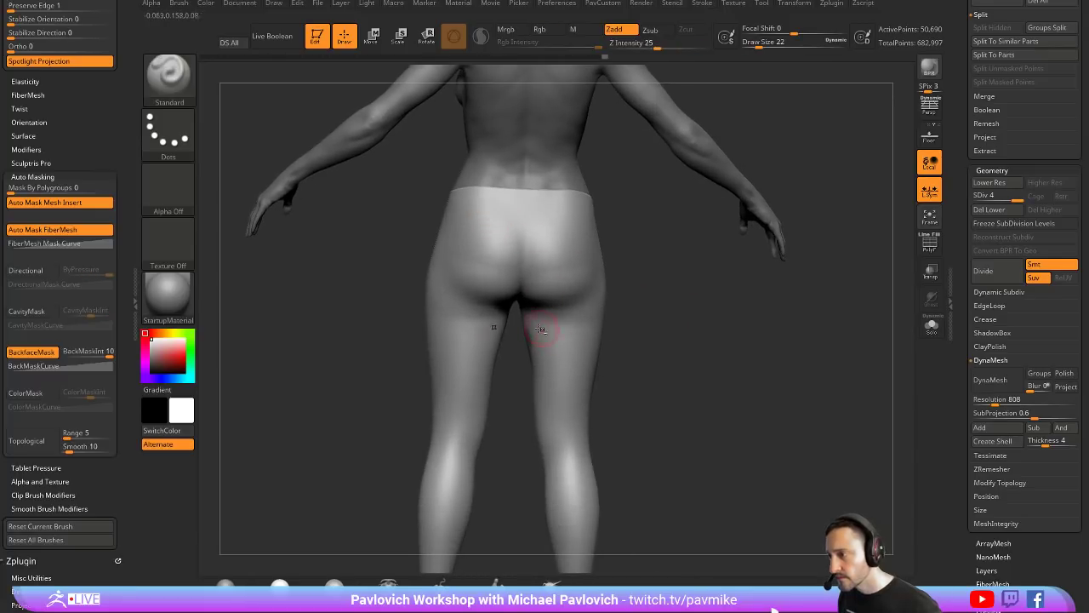
{"action": "left_click_drag", "start_coordinate": [575, 371], "coordinate": [524, 308]}
{"action": "left_click_drag", "start_coordinate": [630, 363], "coordinate": [616, 248], "text": "alt"}
Step: Reduce the draw size to 20 and sculpt folds across the backs of the knees
{"action": "key", "text": "s"}
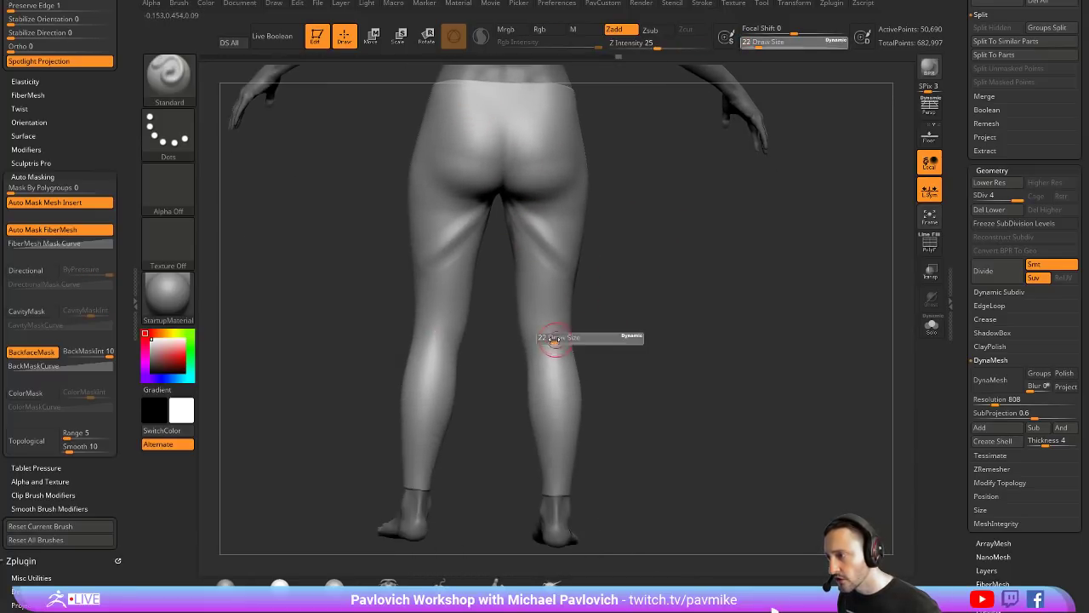
{"action": "left_click", "coordinate": [552, 340]}
{"action": "left_click_drag", "start_coordinate": [520, 343], "coordinate": [673, 336]}
{"action": "mouse_move", "coordinate": [775, 349]}
{"action": "left_mouse_down", "text": "shift"}
{"action": "mouse_move", "coordinate": [739, 297]}
{"action": "mouse_move", "coordinate": [674, 304]}
{"action": "left_mouse_up", "text": "shift"}
Step: Set the draw size to 17 and sculpt bunched folds across the front of the knees
{"action": "key", "text": "s"}
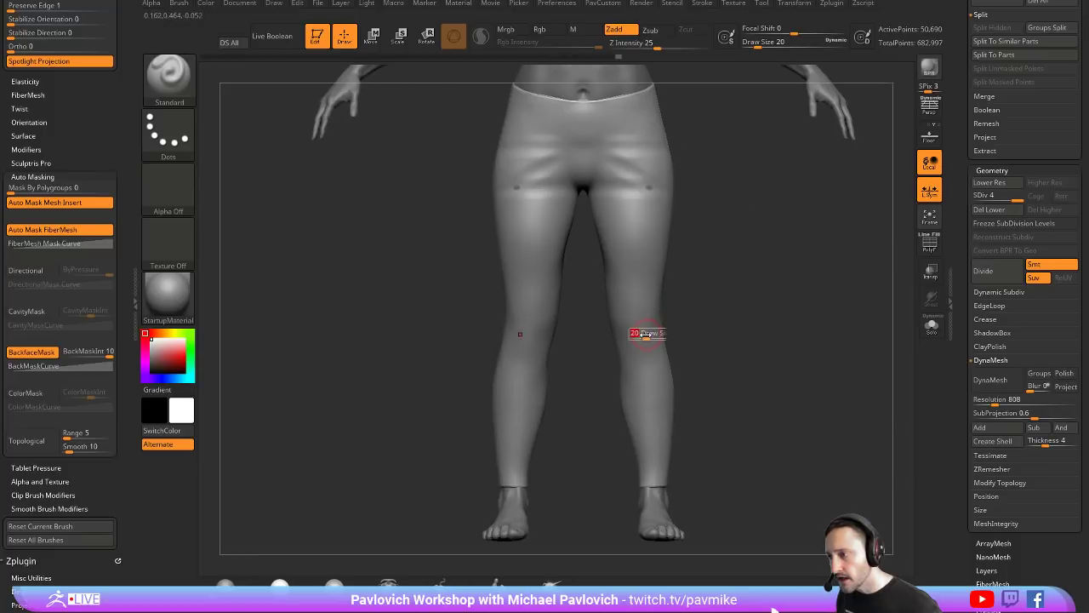
{"action": "left_click", "coordinate": [637, 332]}
{"action": "mouse_move", "coordinate": [616, 325]}
{"action": "left_mouse_down"}
{"action": "mouse_move", "coordinate": [663, 339]}
{"action": "mouse_move", "coordinate": [661, 326]}
{"action": "mouse_move", "coordinate": [609, 328]}
{"action": "mouse_move", "coordinate": [654, 342]}
{"action": "left_mouse_up"}
{"action": "mouse_move", "coordinate": [591, 344]}
{"action": "left_mouse_down"}
{"action": "mouse_move", "coordinate": [636, 343]}
{"action": "mouse_move", "coordinate": [657, 374]}
{"action": "mouse_move", "coordinate": [632, 348]}
{"action": "mouse_move", "coordinate": [638, 332]}
{"action": "left_mouse_up"}
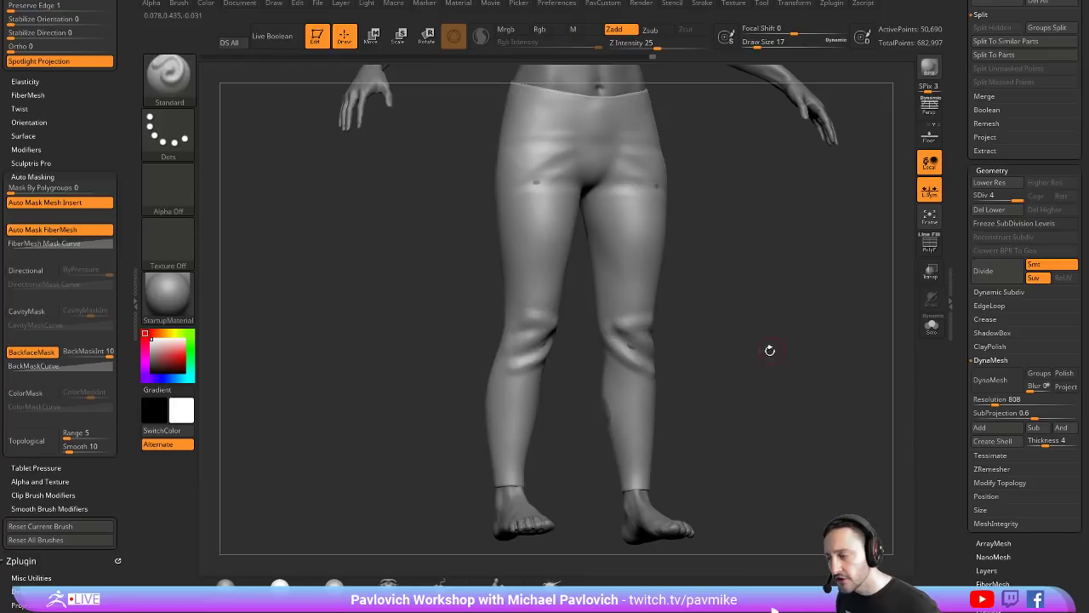
Step: Extend the knee folds around the sides of the legs with the Standard brush
{"action": "mouse_move", "coordinate": [769, 350]}
{"action": "left_mouse_down"}
{"action": "mouse_move", "coordinate": [714, 285]}
{"action": "mouse_move", "coordinate": [679, 312]}
{"action": "left_mouse_up"}
{"action": "left_click_drag", "start_coordinate": [614, 344], "coordinate": [652, 336]}
{"action": "right_click_drag", "start_coordinate": [720, 338], "coordinate": [659, 344]}
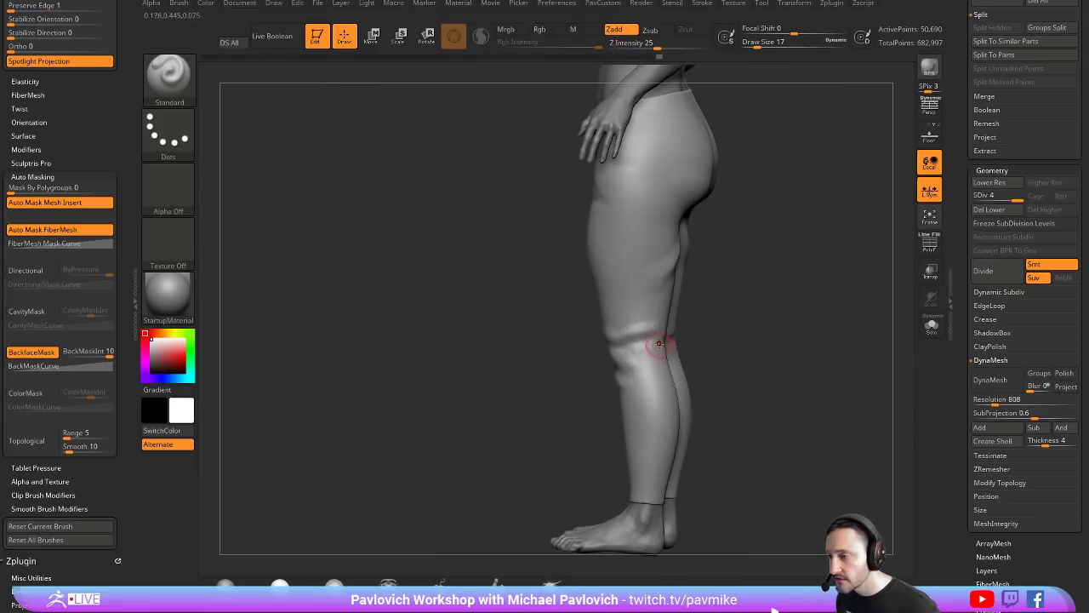
{"action": "left_click_drag", "start_coordinate": [650, 341], "coordinate": [618, 388]}
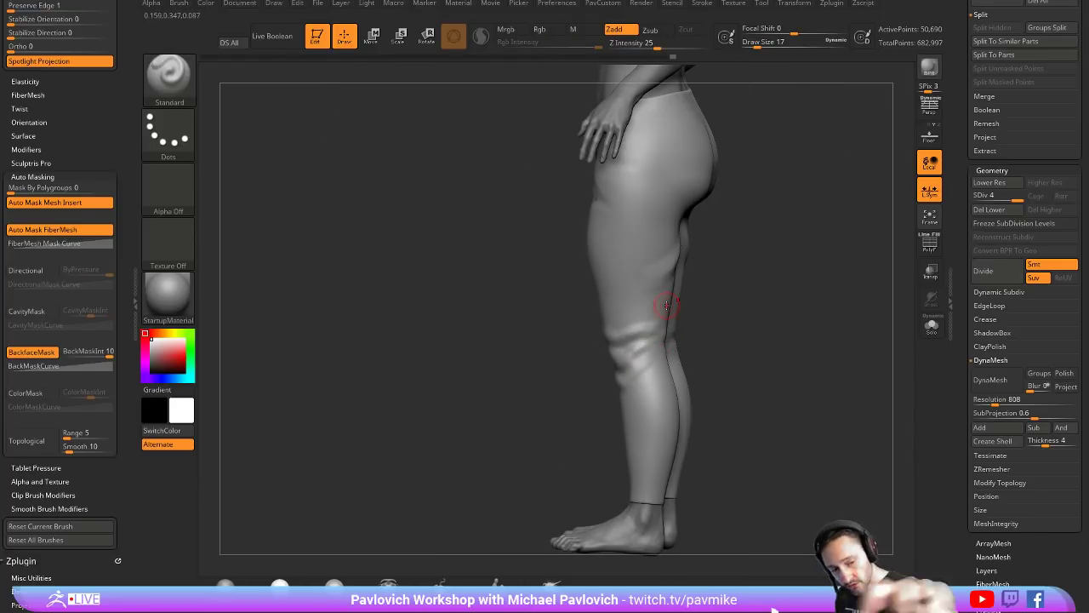
Step: Sculpt additional folds across the upper shins just below the knees
{"action": "mouse_move", "coordinate": [694, 252]}
{"action": "right_mouse_down"}
{"action": "mouse_move", "coordinate": [763, 389]}
{"action": "mouse_move", "coordinate": [680, 377]}
{"action": "right_mouse_up"}
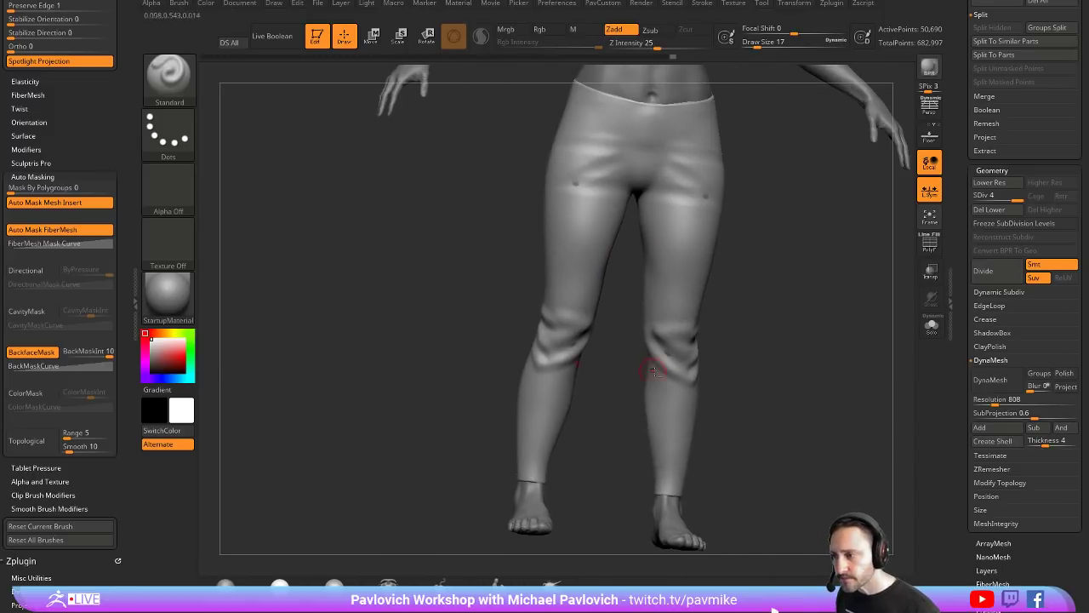
{"action": "mouse_move", "coordinate": [652, 369]}
{"action": "left_mouse_down"}
{"action": "mouse_move", "coordinate": [694, 393]}
{"action": "mouse_move", "coordinate": [673, 414]}
{"action": "mouse_move", "coordinate": [693, 416]}
{"action": "left_mouse_up"}
{"action": "right_click_drag", "start_coordinate": [747, 407], "coordinate": [687, 378]}
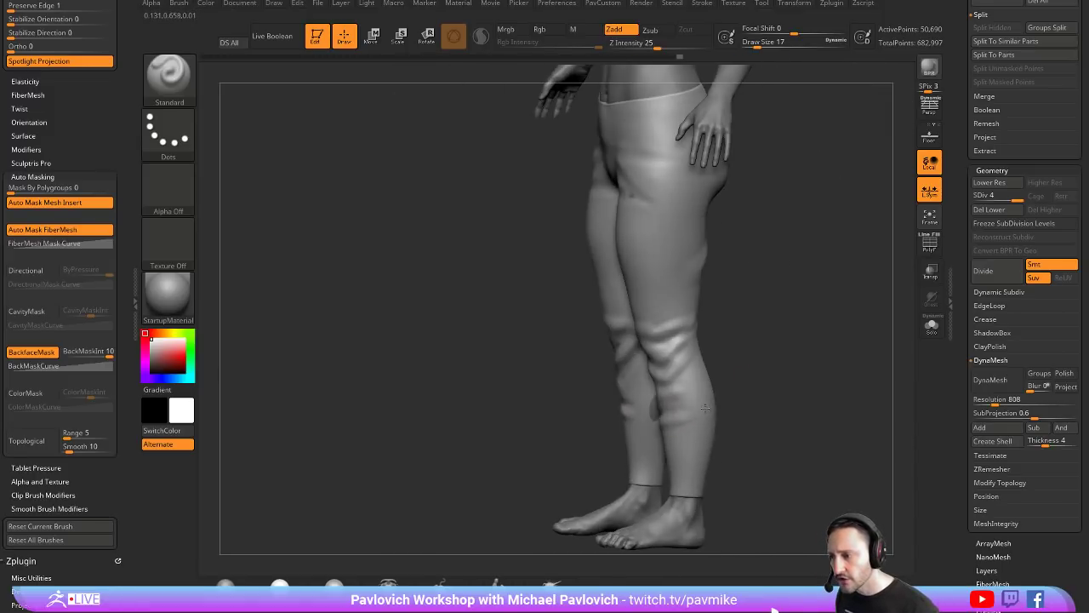
Step: Sculpt diagonal folds running from the crotch down the inner front of the thighs
{"action": "mouse_move", "coordinate": [681, 303]}
{"action": "right_mouse_down"}
{"action": "mouse_move", "coordinate": [688, 265]}
{"action": "mouse_move", "coordinate": [634, 274]}
{"action": "mouse_move", "coordinate": [598, 305]}
{"action": "right_mouse_up"}
{"action": "left_click_drag", "start_coordinate": [597, 358], "coordinate": [552, 279]}
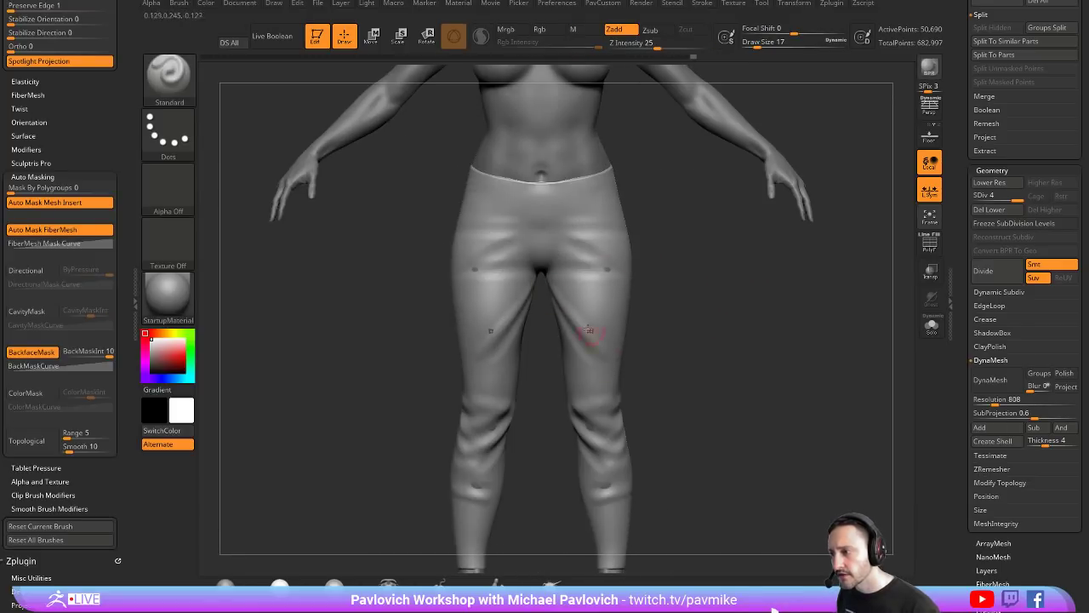
{"action": "mouse_move", "coordinate": [606, 314]}
{"action": "left_mouse_down"}
{"action": "mouse_move", "coordinate": [563, 288]}
{"action": "mouse_move", "coordinate": [618, 298]}
{"action": "left_mouse_up"}
{"action": "mouse_move", "coordinate": [616, 303]}
{"action": "right_mouse_down"}
{"action": "mouse_move", "coordinate": [703, 323]}
{"action": "mouse_move", "coordinate": [686, 340]}
{"action": "right_mouse_up"}
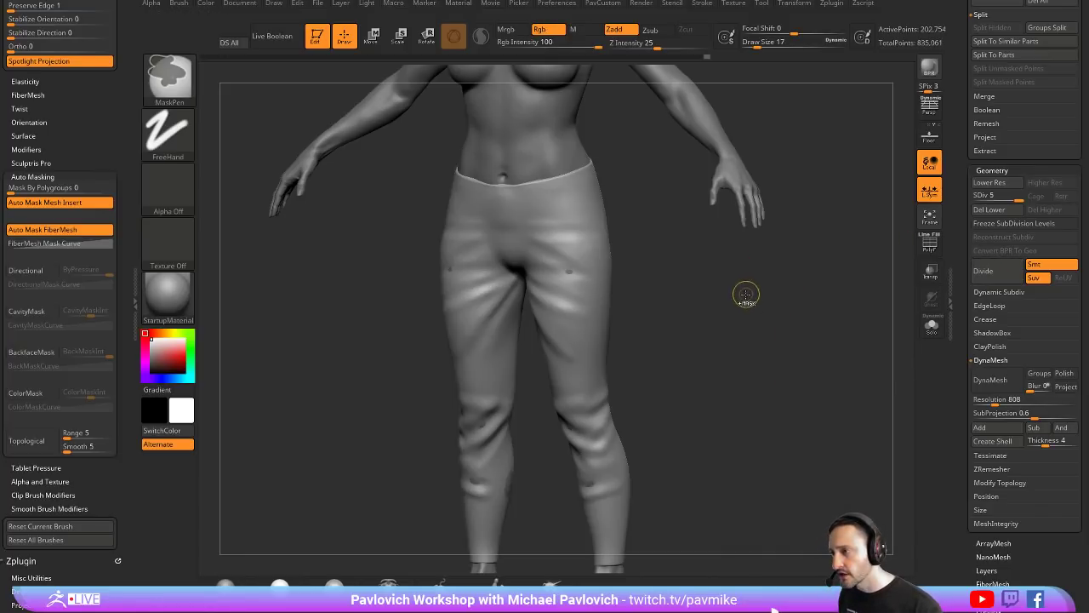
Step: Subdivide the pants to level 5 and refine the folds beneath the buttocks
{"action": "key", "text": "ctrl+d"}
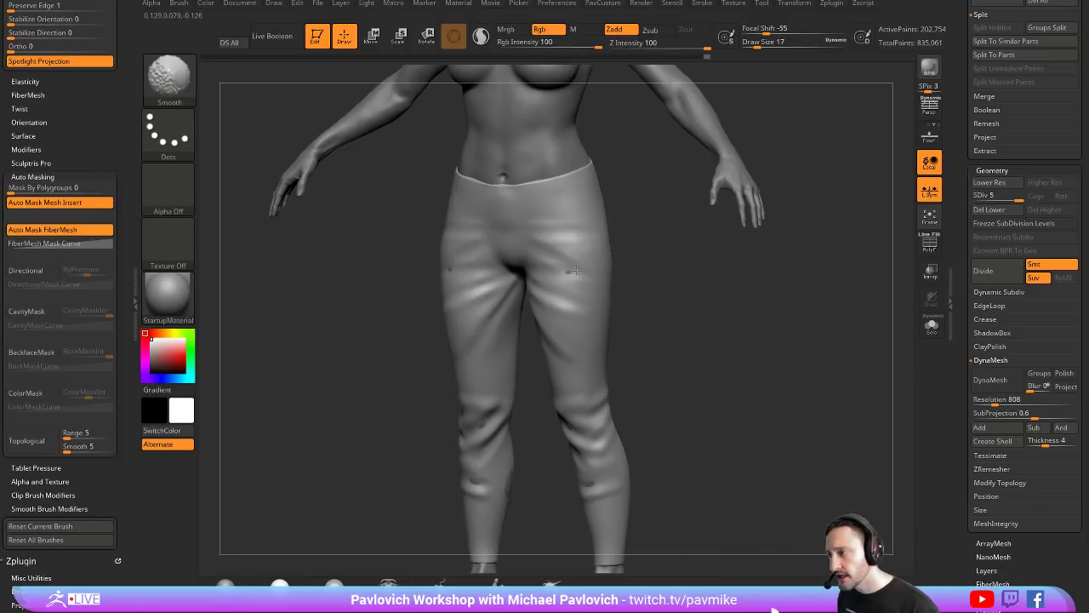
{"action": "right_click_drag", "start_coordinate": [744, 260], "coordinate": [627, 255]}
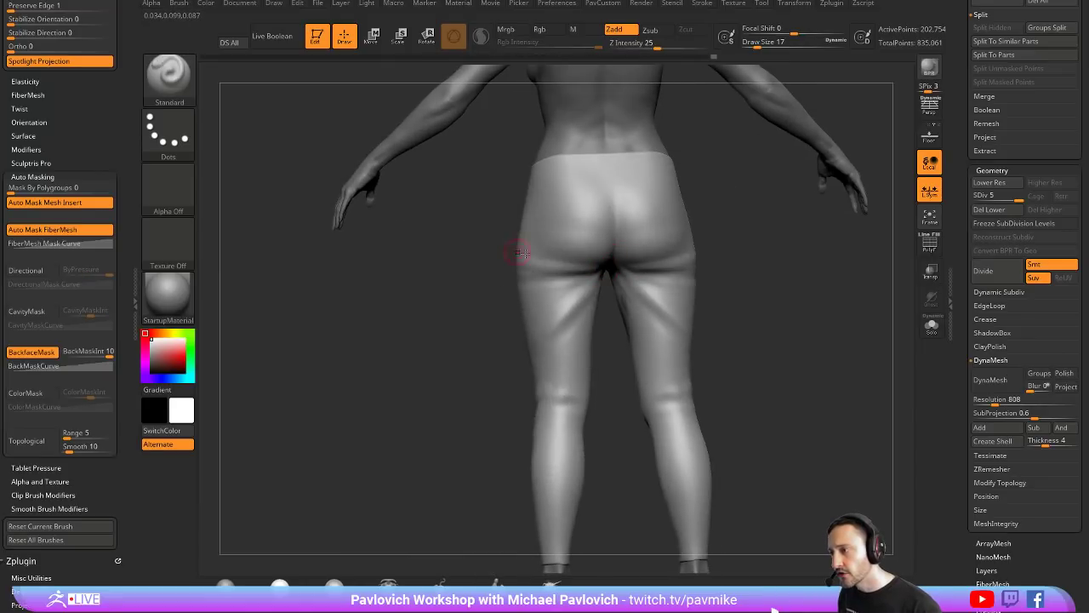
{"action": "key", "text": "shift"}
{"action": "mouse_move", "coordinate": [486, 331]}
{"action": "right_mouse_down"}
{"action": "mouse_move", "coordinate": [686, 292]}
{"action": "mouse_move", "coordinate": [660, 272]}
{"action": "mouse_move", "coordinate": [664, 257]}
{"action": "mouse_move", "coordinate": [548, 279]}
{"action": "right_mouse_up"}
{"action": "key", "text": "shift"}
Step: Try a ClayTubes stroke running down from the waistband on the side of the hip
{"action": "key", "text": "2"}
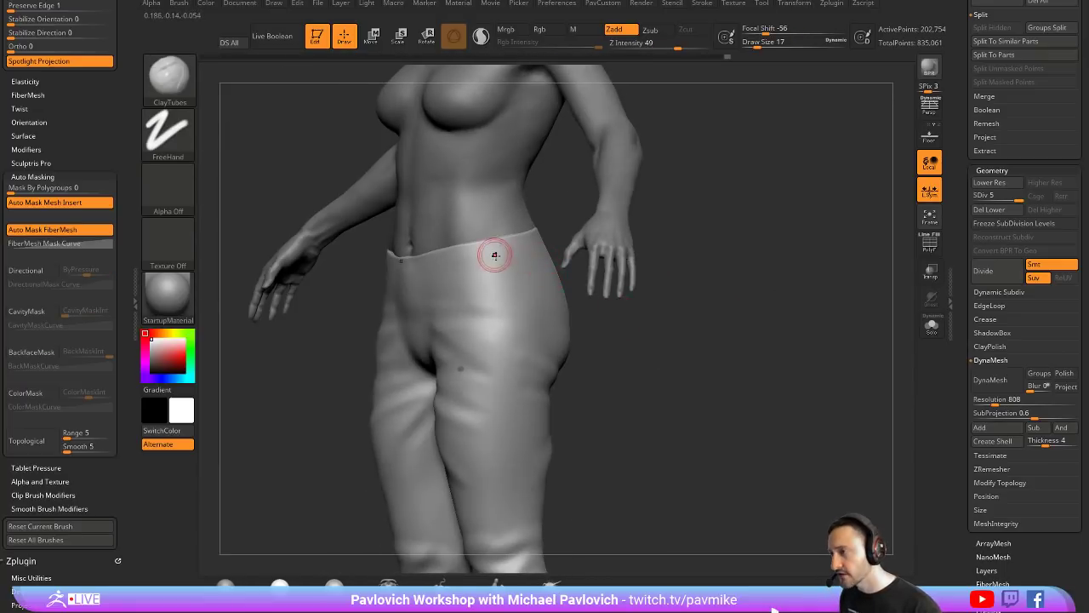
{"action": "key", "text": "s"}
{"action": "mouse_move", "coordinate": [495, 254]}
{"action": "left_mouse_down"}
{"action": "mouse_move", "coordinate": [484, 251]}
{"action": "mouse_move", "coordinate": [508, 308]}
{"action": "mouse_move", "coordinate": [489, 274]}
{"action": "left_mouse_up"}
{"action": "key", "text": "ctrl+z"}
{"action": "key", "text": "s"}
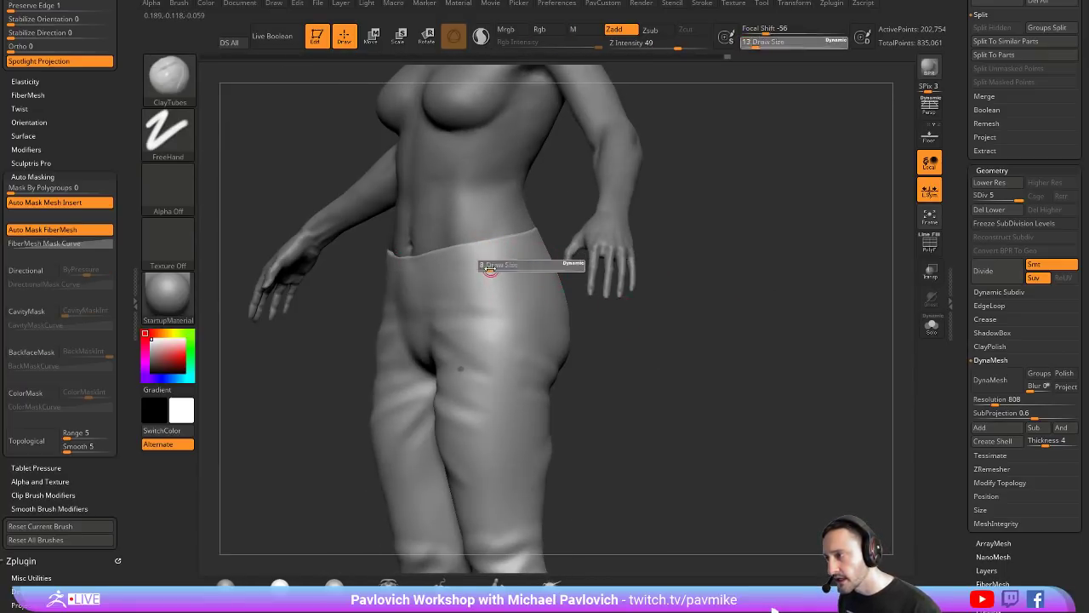
{"action": "key", "text": "ctrl+z"}
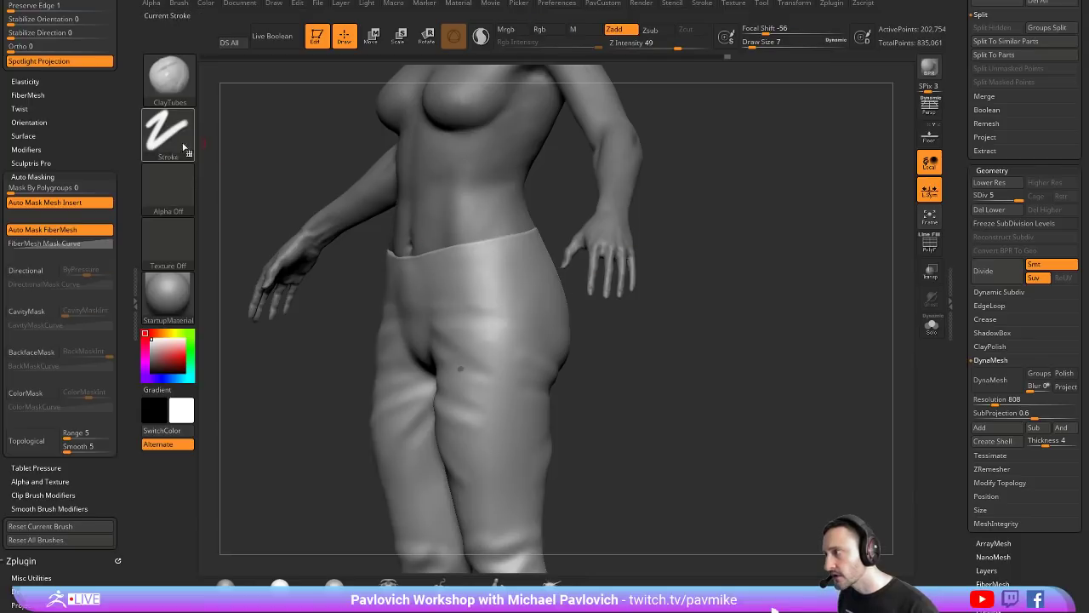
Step: Give the ClayTubes brush a round alpha and draw size 11, and subdivide the pants to level 6
{"action": "left_click", "coordinate": [170, 194]}
{"action": "left_click", "coordinate": [566, 243]}
{"action": "mouse_move", "coordinate": [740, 188]}
{"action": "left_mouse_down"}
{"action": "mouse_move", "coordinate": [494, 319]}
{"action": "mouse_move", "coordinate": [500, 372]}
{"action": "left_mouse_up"}
{"action": "key", "text": "["}
{"action": "key", "text": "ctrl+z"}
{"action": "key", "text": "]"}
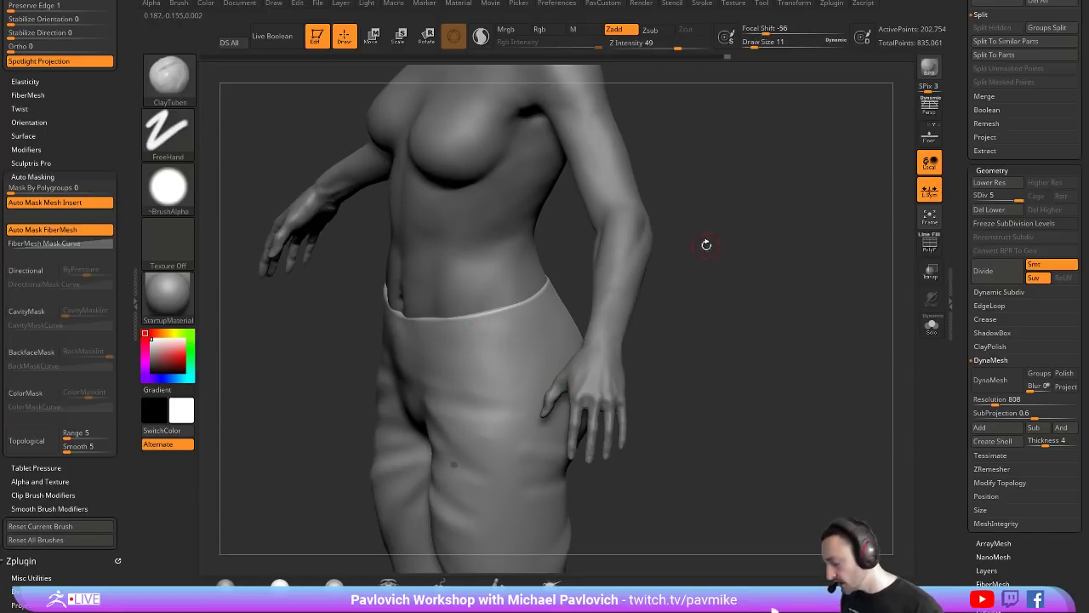
{"action": "key", "text": "ctrl+d"}
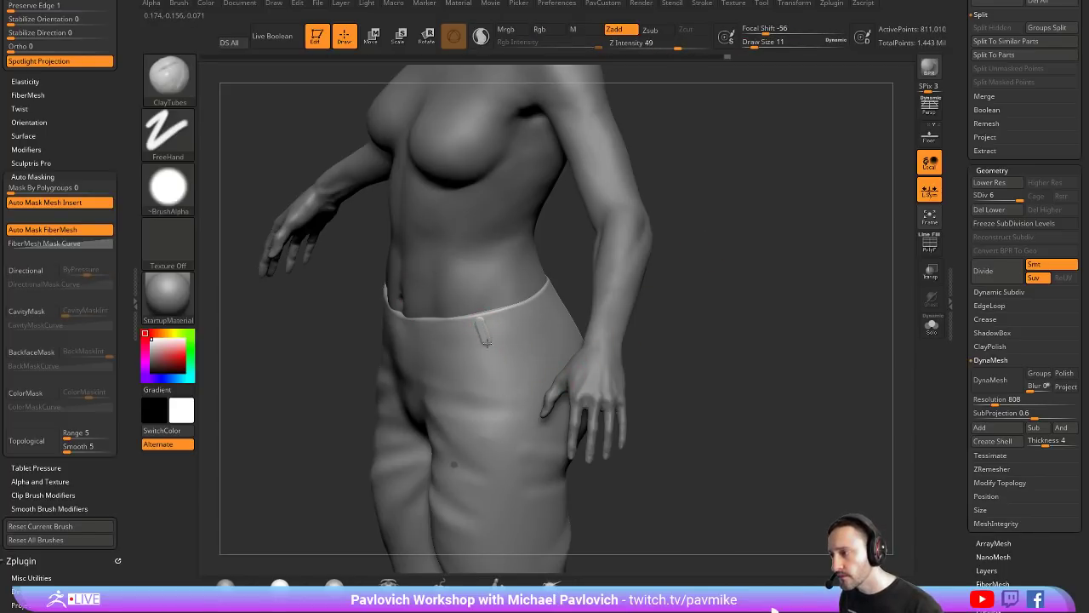
{"action": "key", "text": "ctrl+z"}
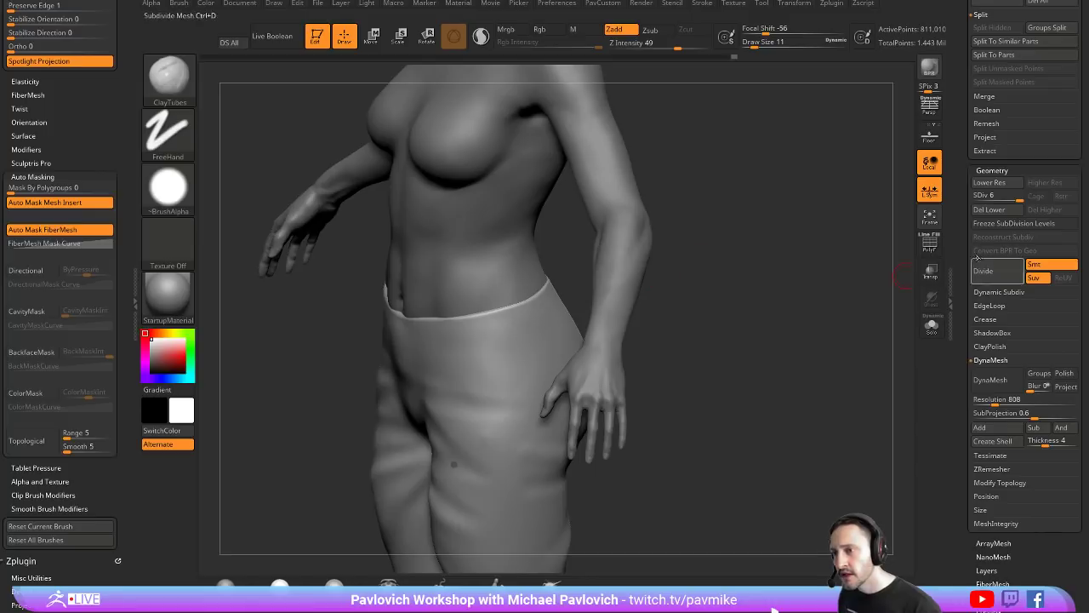
Step: Try a raised pocket outline on the side of the hip with ClayTubes, working up through subdivision levels 3, 4 and 5
{"action": "left_click_drag", "start_coordinate": [991, 189], "coordinate": [988, 189]}
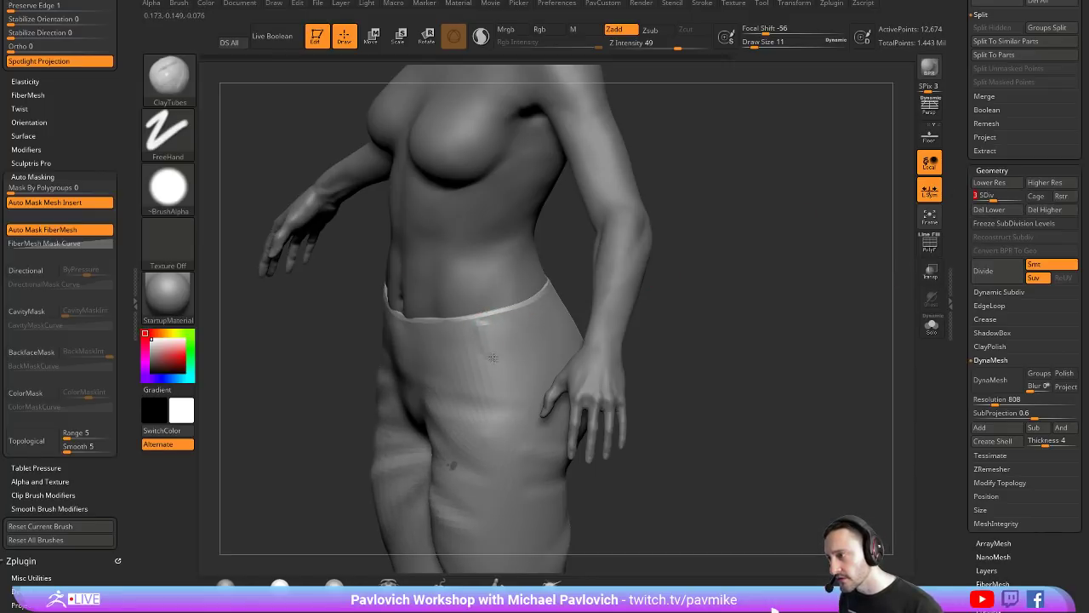
{"action": "left_click_drag", "start_coordinate": [497, 376], "coordinate": [555, 361]}
{"action": "key", "text": "d"}
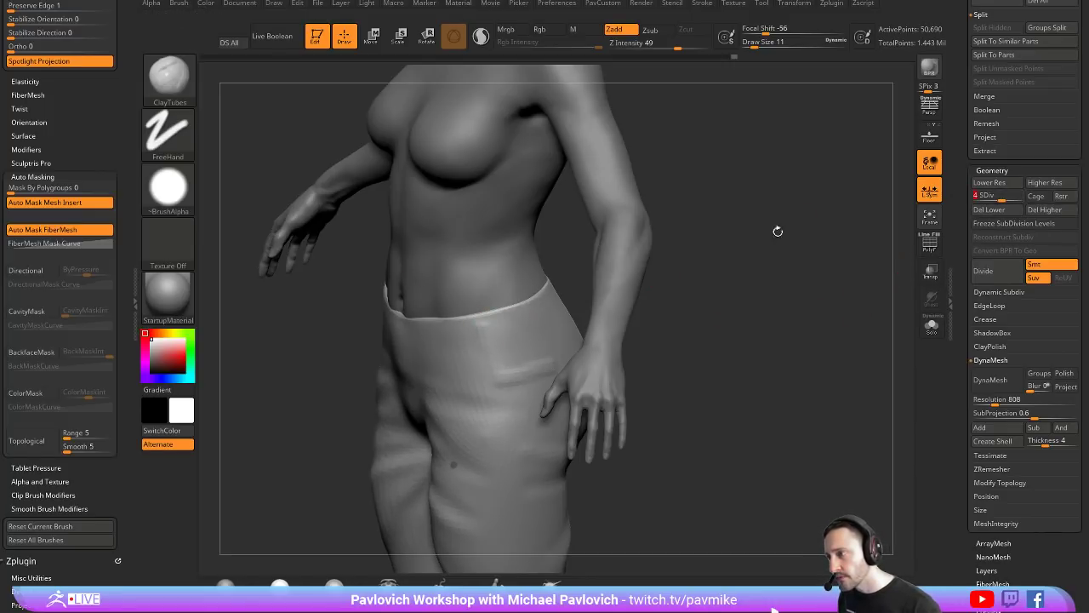
{"action": "left_click_drag", "start_coordinate": [483, 315], "coordinate": [490, 343]}
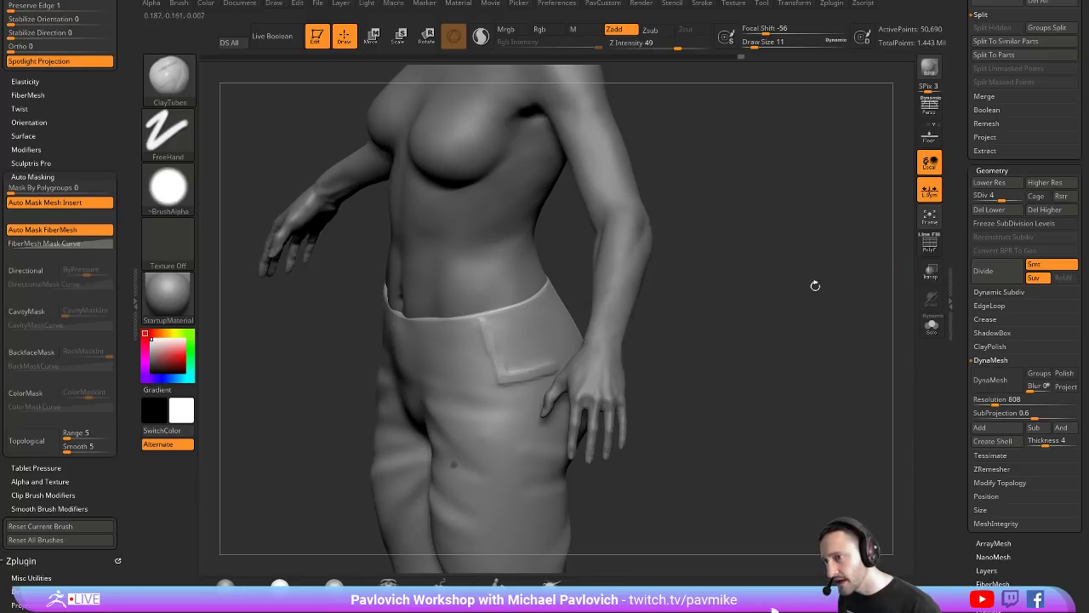
{"action": "left_click_drag", "start_coordinate": [994, 199], "coordinate": [1009, 198]}
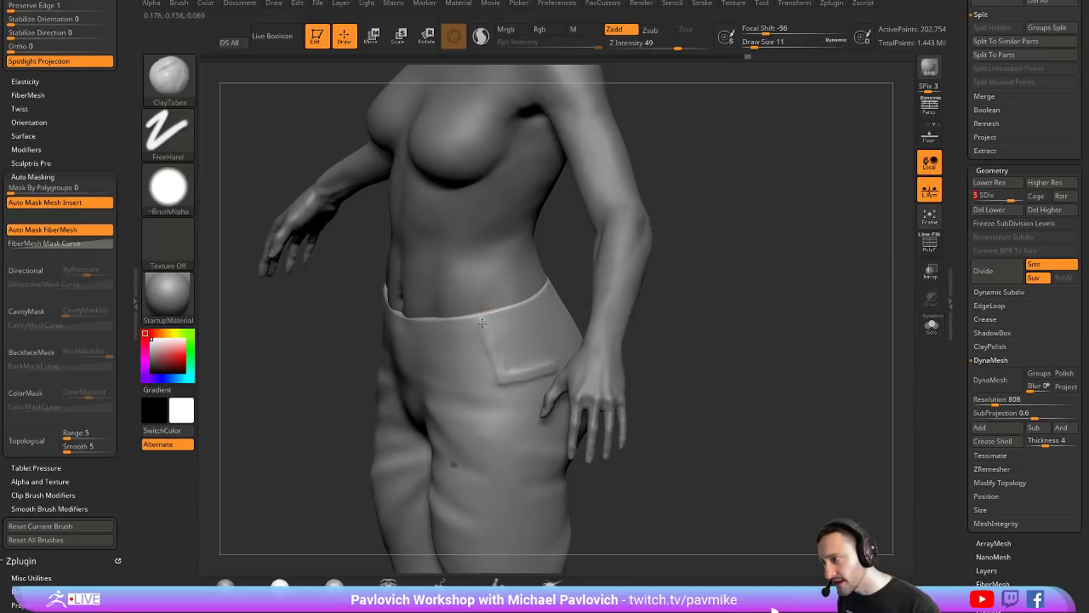
Step: Step the pants down to subdivision level 3 to compare the detail, and return them to level 6
{"action": "key", "text": "shift+d"}
{"action": "key", "text": "shift+d"}
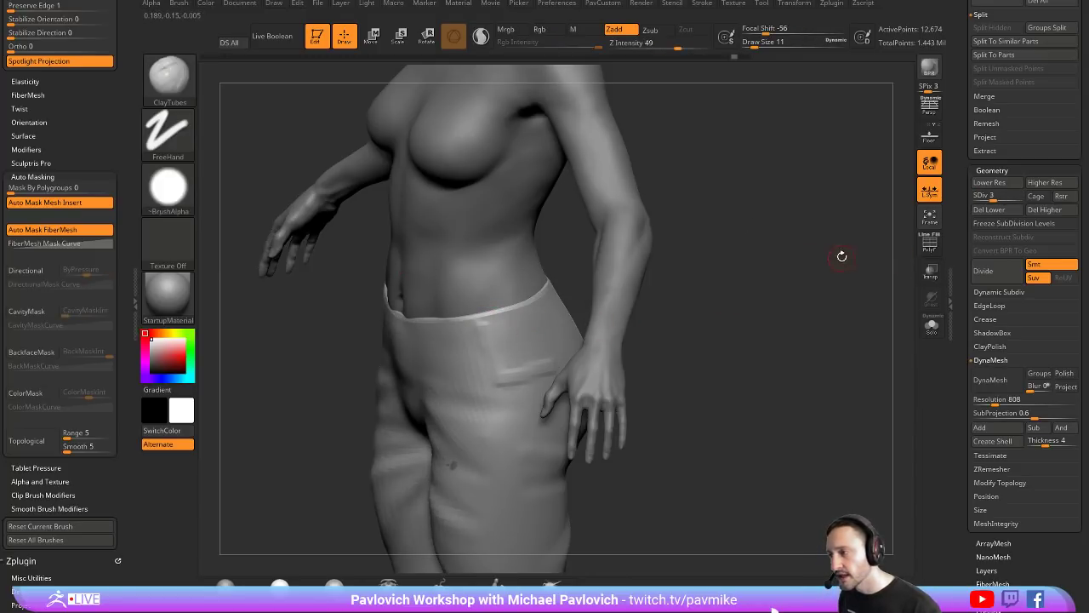
{"action": "mouse_move", "coordinate": [792, 295]}
{"action": "left_mouse_down"}
{"action": "mouse_move", "coordinate": [766, 282]}
{"action": "mouse_move", "coordinate": [803, 292]}
{"action": "left_mouse_up"}
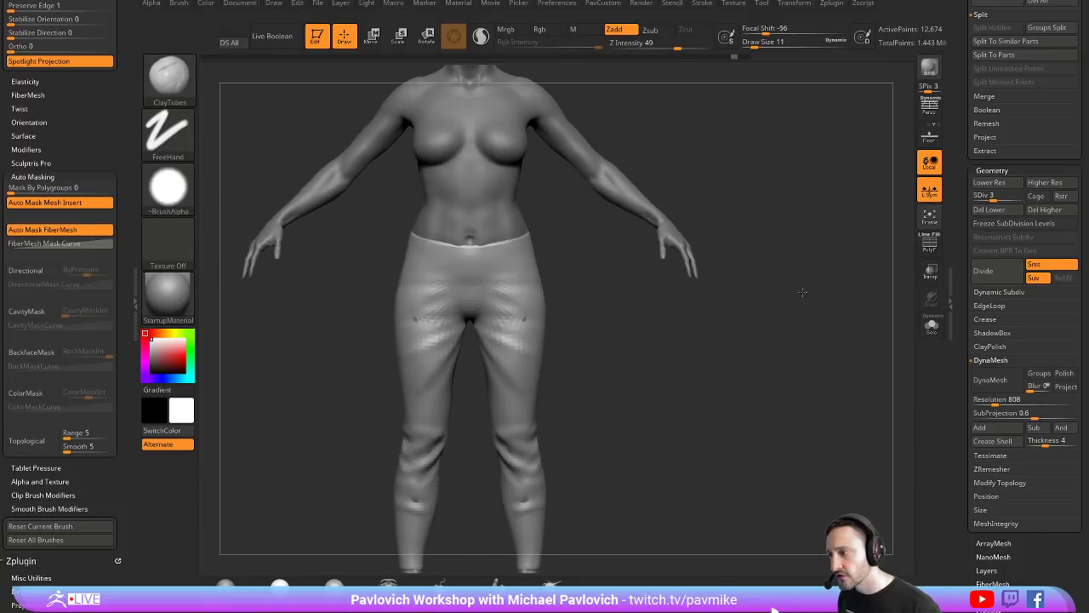
{"action": "left_click_drag", "start_coordinate": [984, 197], "coordinate": [1006, 198]}
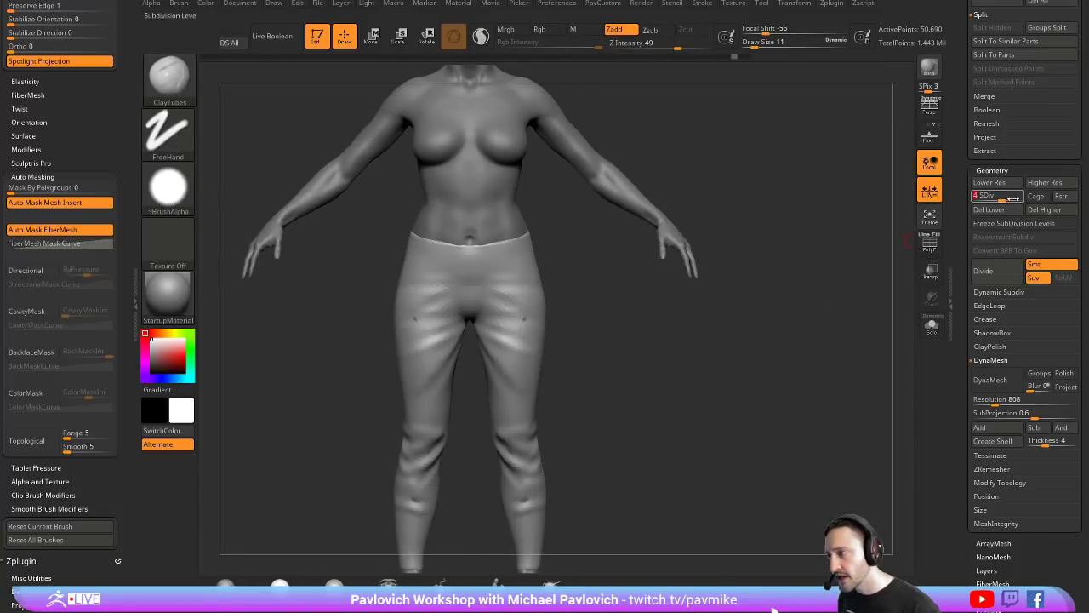
{"action": "key", "text": "shift"}
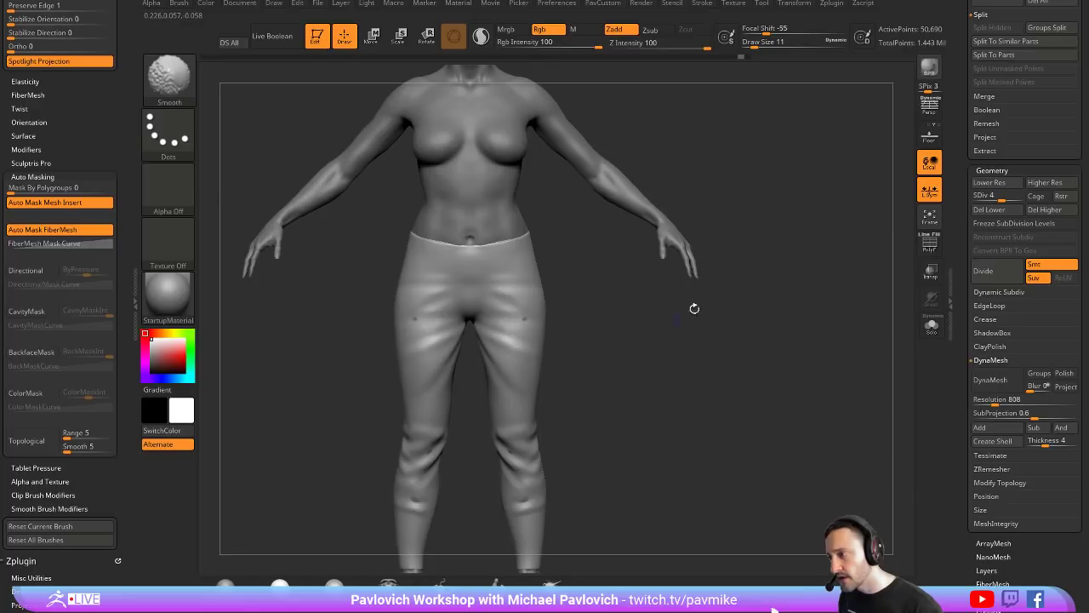
{"action": "left_click_drag", "start_coordinate": [1004, 197], "coordinate": [1022, 196]}
Step: Select the DamStandard brush and reduce its draw size to 9 for detailing the front of the hip
{"action": "mouse_move", "coordinate": [824, 263]}
{"action": "left_mouse_down"}
{"action": "mouse_move", "coordinate": [777, 263]}
{"action": "mouse_move", "coordinate": [839, 253]}
{"action": "mouse_move", "coordinate": [790, 316]}
{"action": "left_mouse_up"}
{"action": "key", "text": "b"}
{"action": "key", "text": "d"}
{"action": "key", "text": "s"}
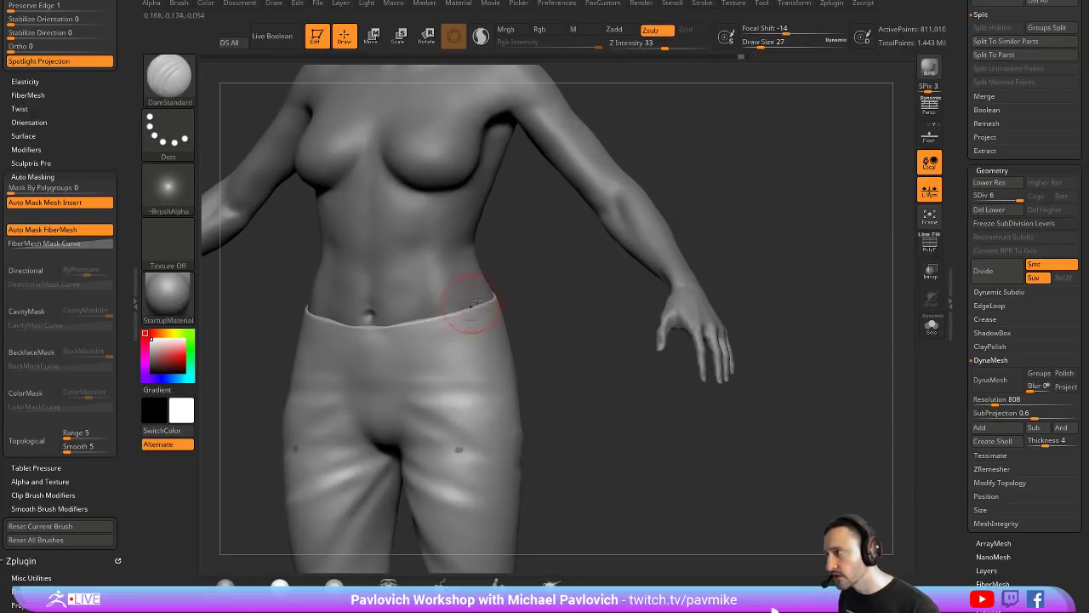
{"action": "right_click_drag", "start_coordinate": [472, 302], "coordinate": [467, 335]}
{"action": "key", "text": "["}
Step: Try carving a DamStandard crease from the waistband down the front of the hip
{"action": "left_click_drag", "start_coordinate": [457, 310], "coordinate": [484, 407]}
{"action": "key", "text": "ctrl+z"}
{"action": "key", "text": "2"}
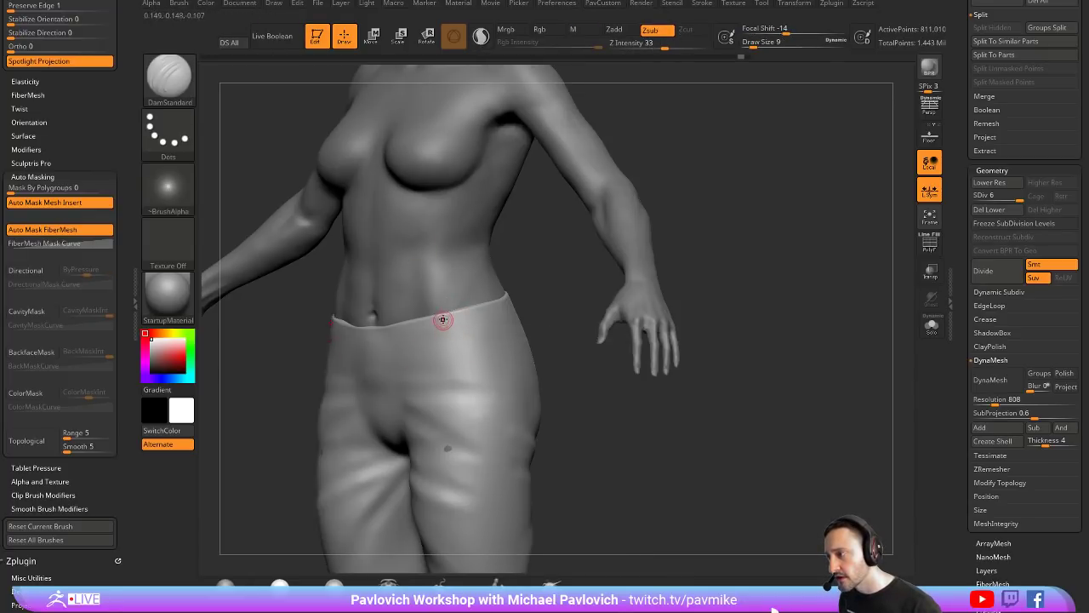
{"action": "key", "text": "ctrl+z"}
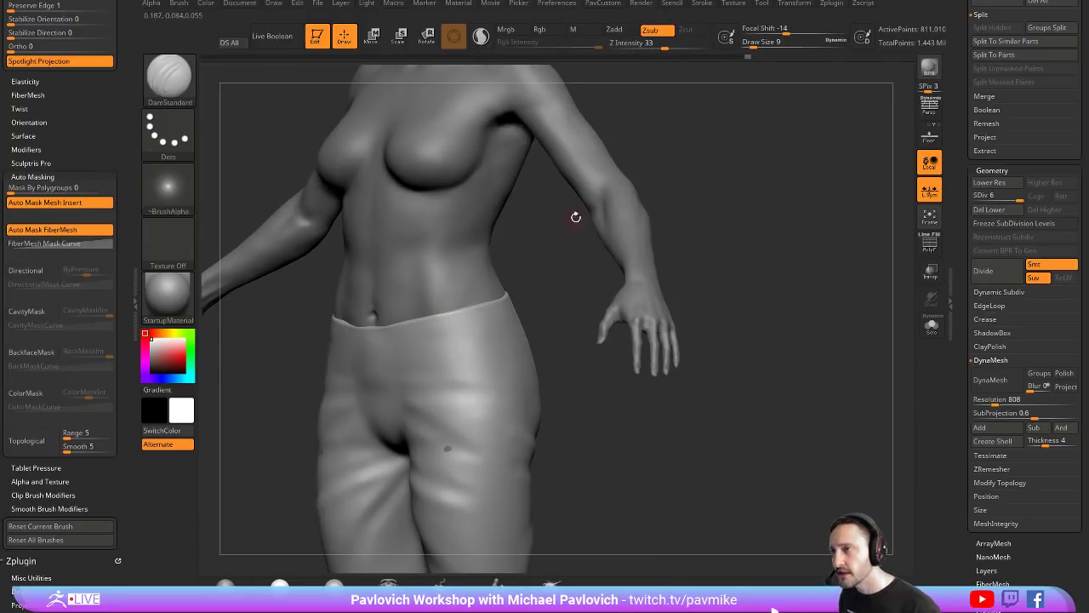
Step: Load the Stitch1 brush from the Stitch folder of the LightBox brush library
{"action": "key", "text": "comma"}
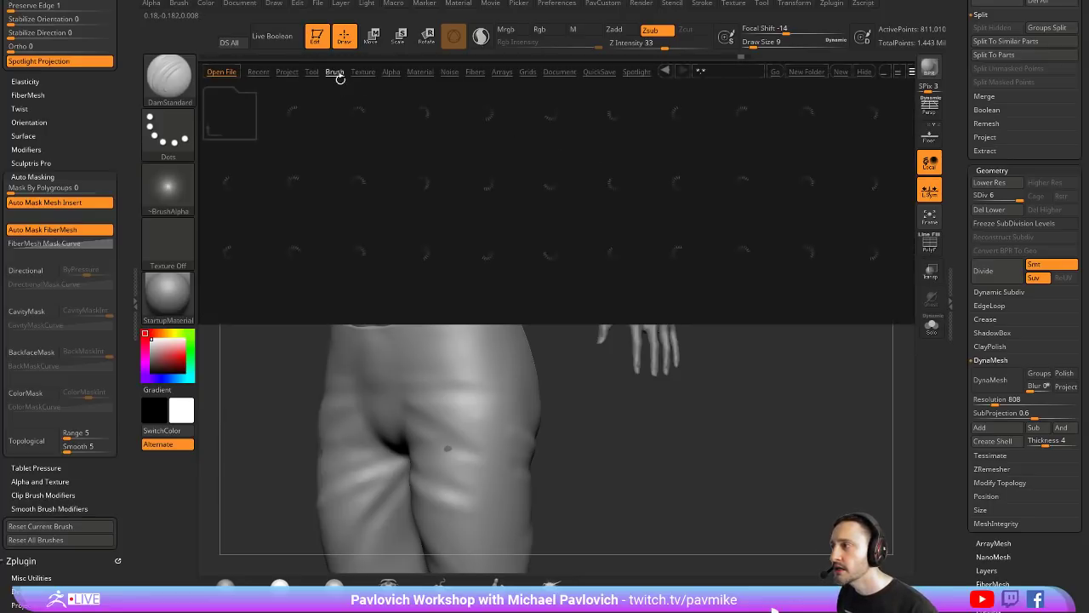
{"action": "left_click", "coordinate": [335, 73]}
{"action": "scroll", "coordinate": [688, 204], "scroll_direction": "down", "scroll_amount": 3}
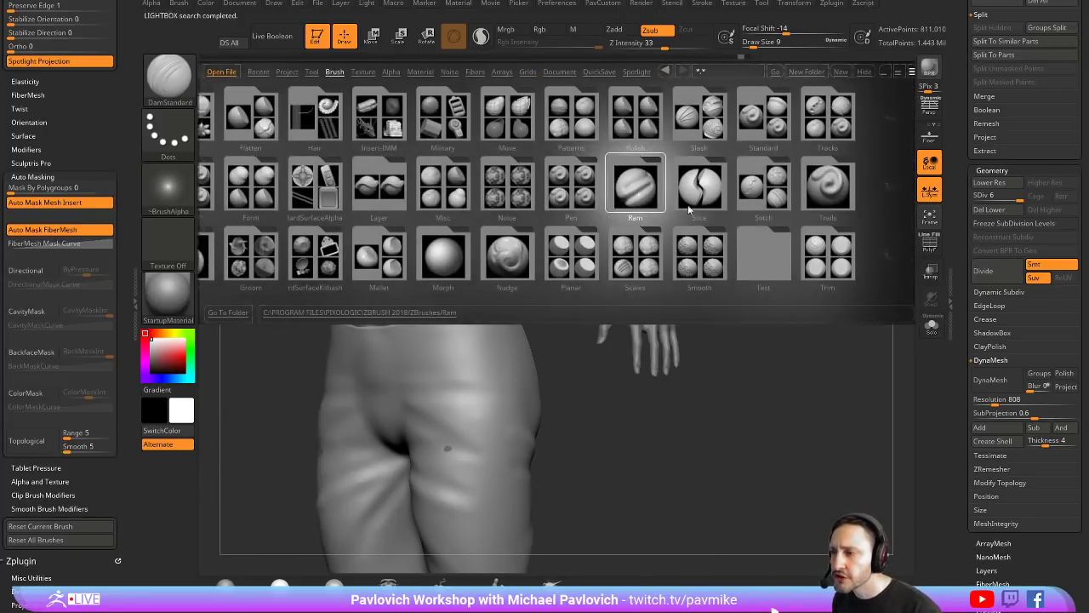
{"action": "left_click_drag", "start_coordinate": [657, 207], "coordinate": [761, 168]}
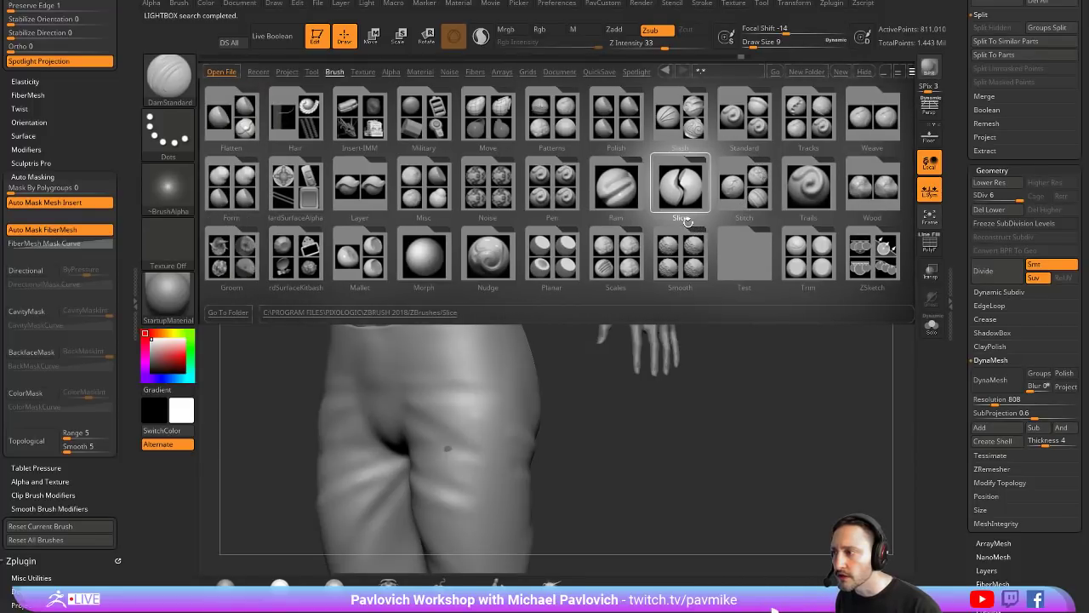
{"action": "scroll", "coordinate": [686, 211], "scroll_direction": "up", "scroll_amount": 1}
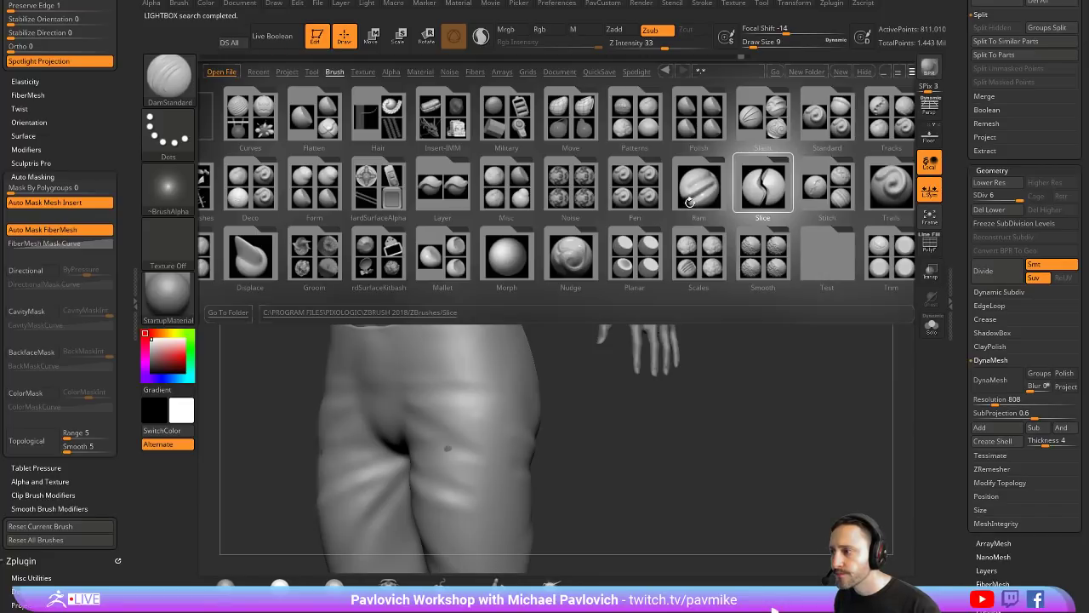
{"action": "left_click_drag", "start_coordinate": [685, 201], "coordinate": [740, 194]}
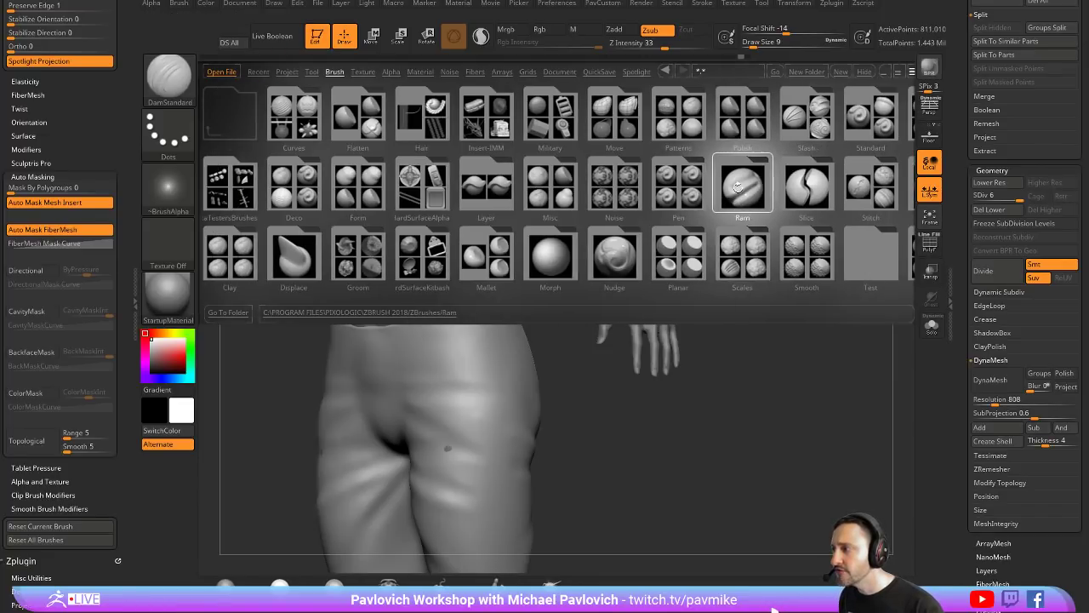
{"action": "left_click_drag", "start_coordinate": [735, 192], "coordinate": [713, 201]}
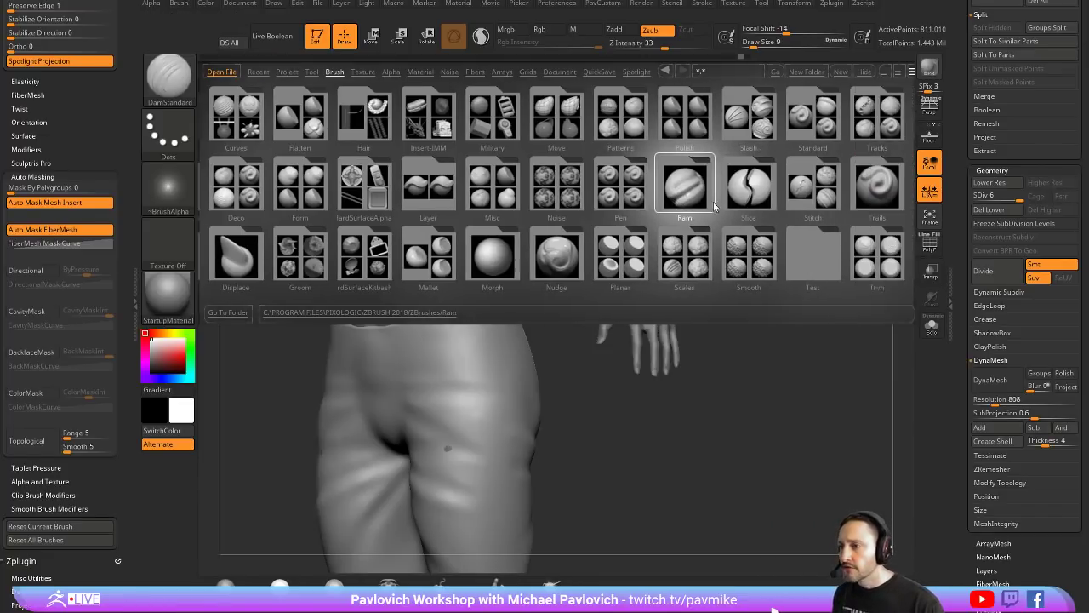
{"action": "double_click", "coordinate": [788, 195]}
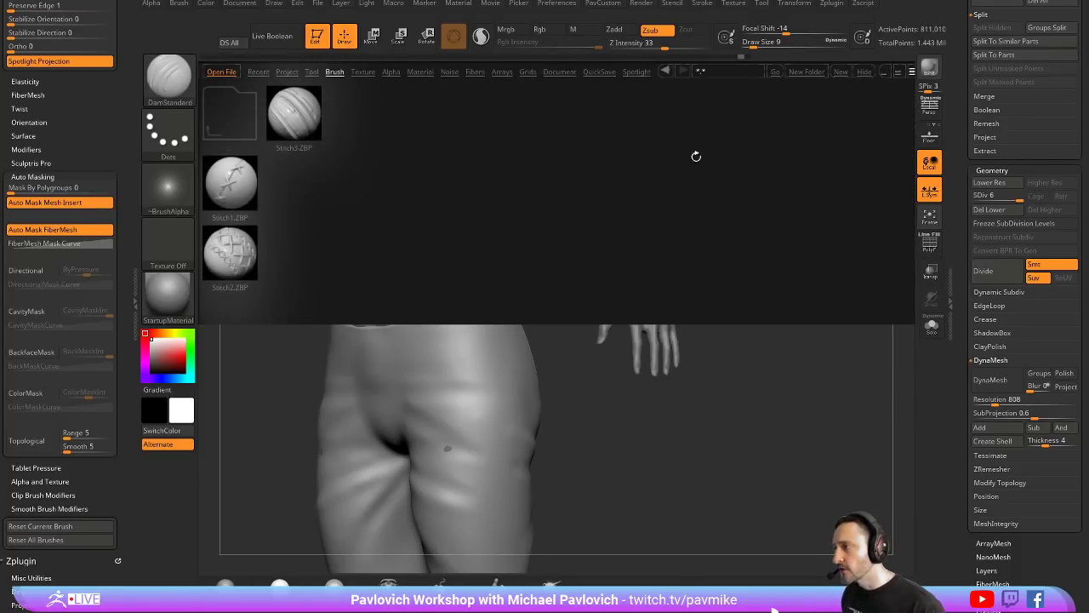
{"action": "double_click", "coordinate": [249, 193]}
{"action": "key", "text": "bracketright"}
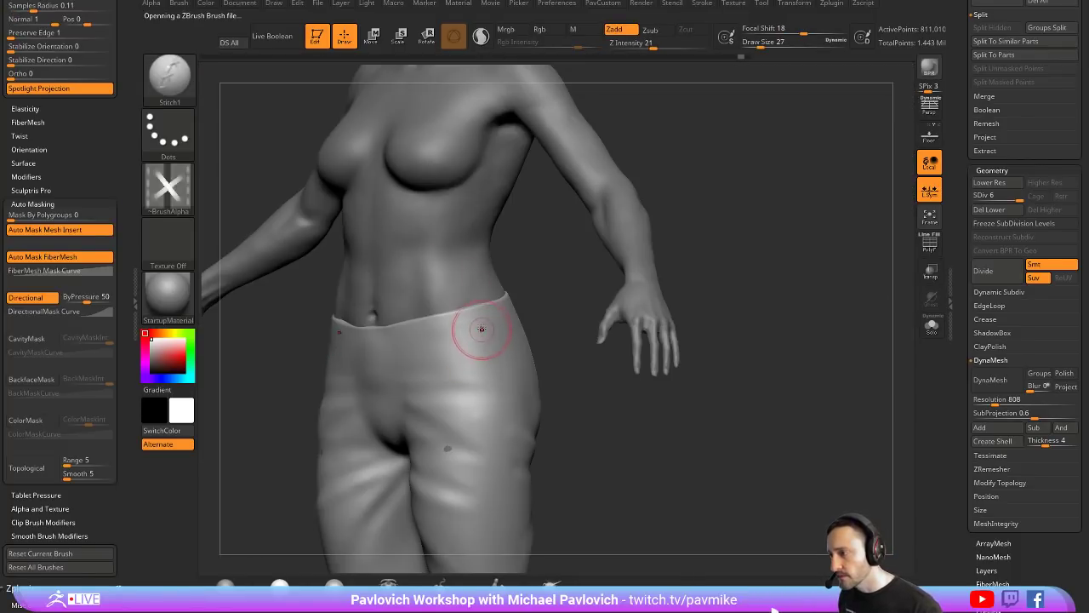
Step: Try rows of Stitch1 cross stitches from the waistband down the side of the thigh at draw size 16
{"action": "mouse_move", "coordinate": [470, 331]}
{"action": "left_mouse_down"}
{"action": "mouse_move", "coordinate": [487, 356]}
{"action": "mouse_move", "coordinate": [465, 549]}
{"action": "left_mouse_up"}
{"action": "key", "text": "f"}
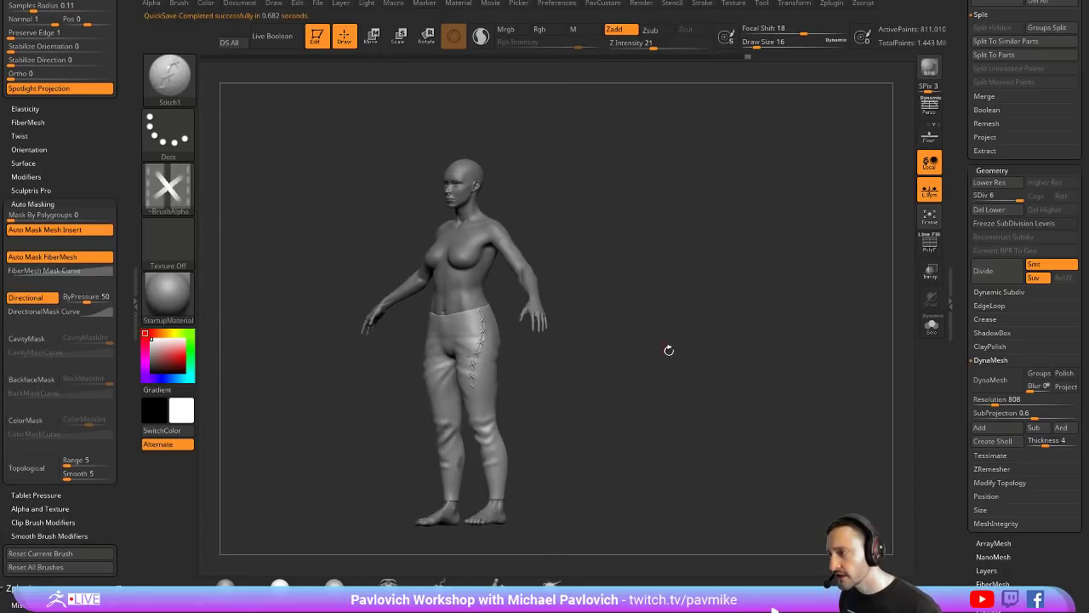
{"action": "left_click_drag", "start_coordinate": [669, 351], "coordinate": [717, 348], "text": "alt"}
{"action": "left_click", "coordinate": [706, 3]}
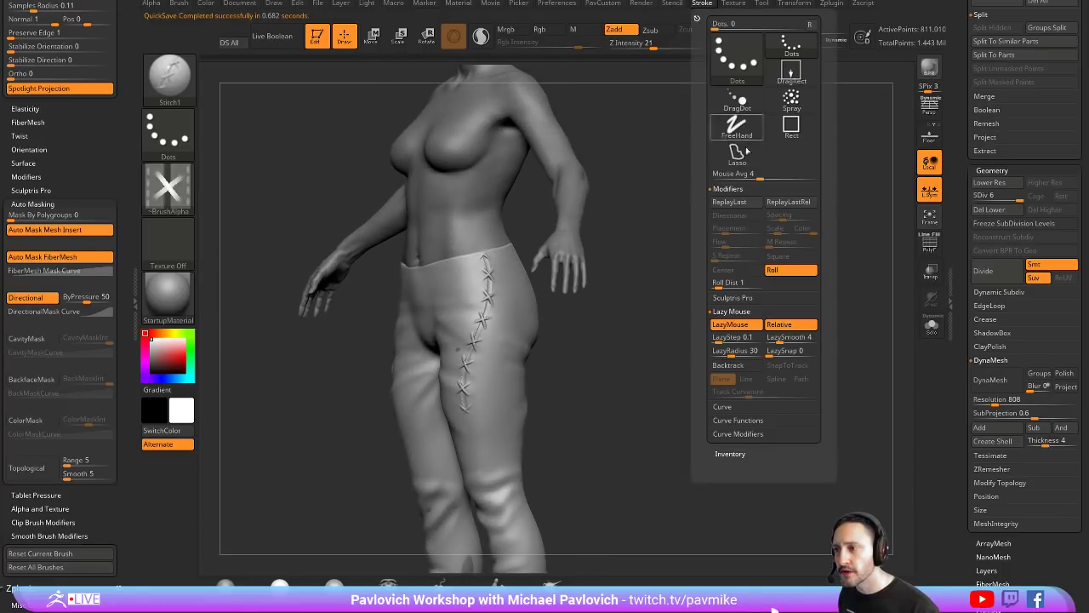
{"action": "key", "text": "ctrl+z"}
{"action": "mouse_move", "coordinate": [485, 266]}
{"action": "left_mouse_down"}
{"action": "mouse_move", "coordinate": [495, 339]}
{"action": "mouse_move", "coordinate": [482, 396]}
{"action": "mouse_move", "coordinate": [499, 482]}
{"action": "left_mouse_up"}
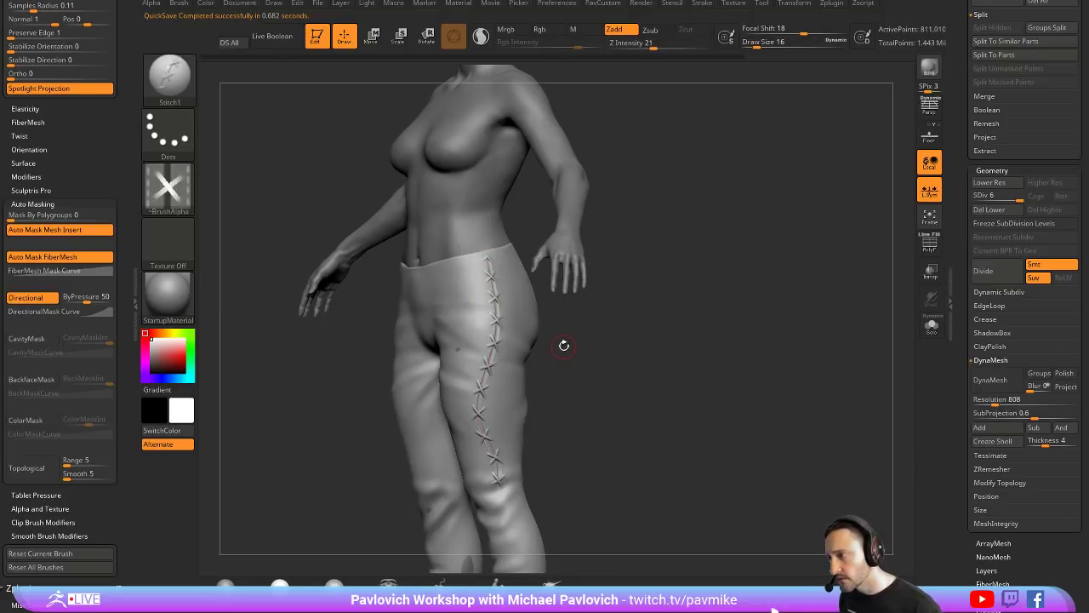
{"action": "key", "text": "ctrl+z"}
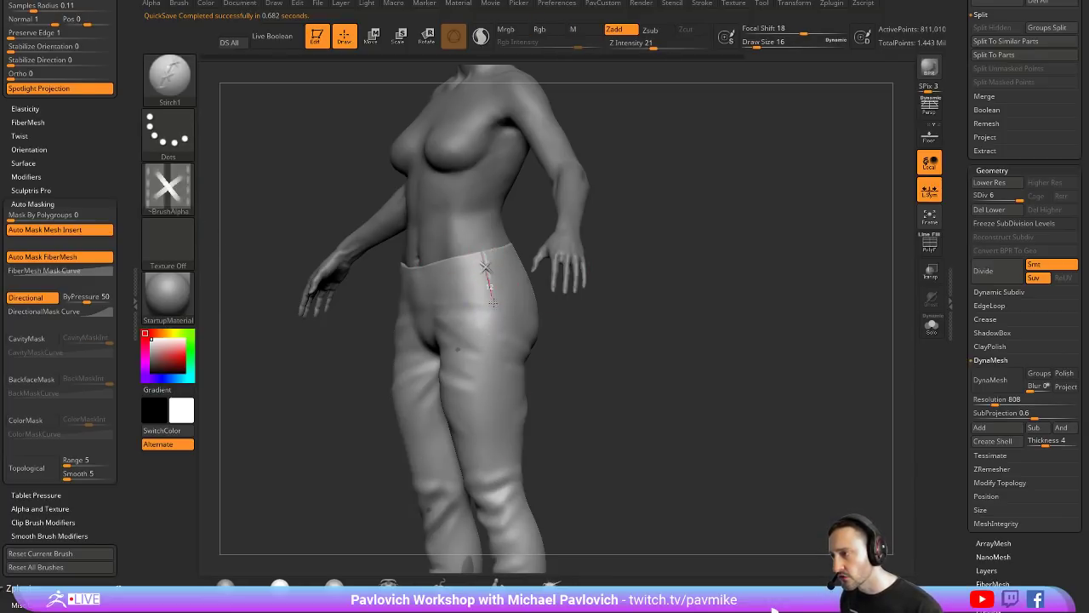
Step: Try a longer stitched seam from the waistband down the outer leg and another along the inner thigh to the knee
{"action": "left_click_drag", "start_coordinate": [493, 302], "coordinate": [520, 546]}
{"action": "left_click_drag", "start_coordinate": [676, 318], "coordinate": [787, 361]}
{"action": "left_click_drag", "start_coordinate": [667, 377], "coordinate": [656, 293], "text": "alt"}
{"action": "key", "text": "ctrl+z"}
{"action": "left_click_drag", "start_coordinate": [453, 271], "coordinate": [491, 423]}
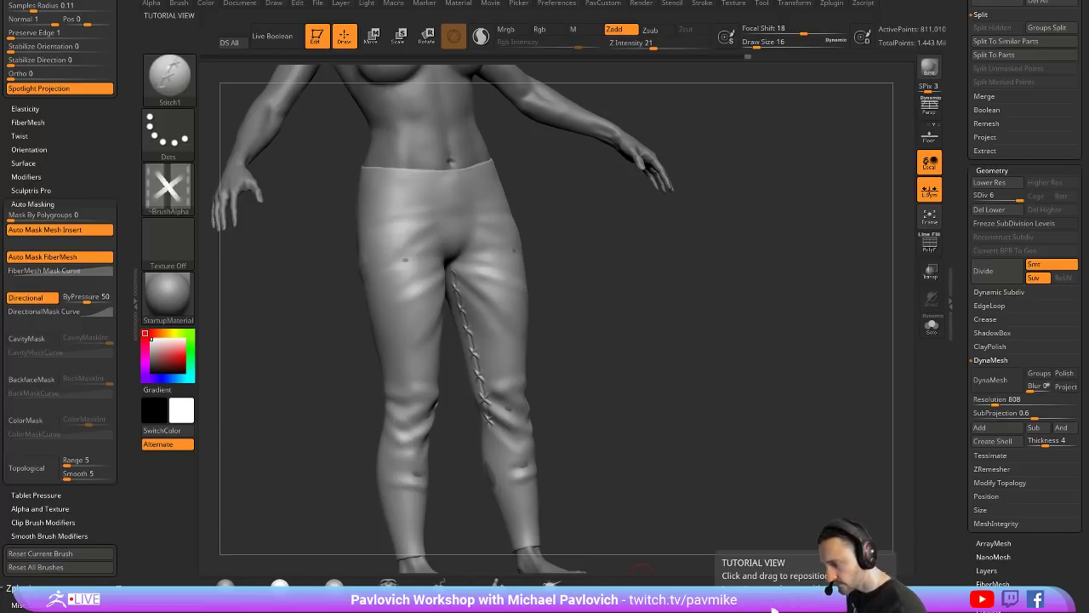
{"action": "mouse_move", "coordinate": [552, 230]}
{"action": "left_mouse_down"}
{"action": "mouse_move", "coordinate": [674, 299]}
{"action": "mouse_move", "coordinate": [647, 284]}
{"action": "mouse_move", "coordinate": [662, 290]}
{"action": "left_mouse_up"}
{"action": "left_click_drag", "start_coordinate": [680, 228], "coordinate": [683, 263], "text": "alt"}
{"action": "left_click_drag", "start_coordinate": [748, 288], "coordinate": [843, 261]}
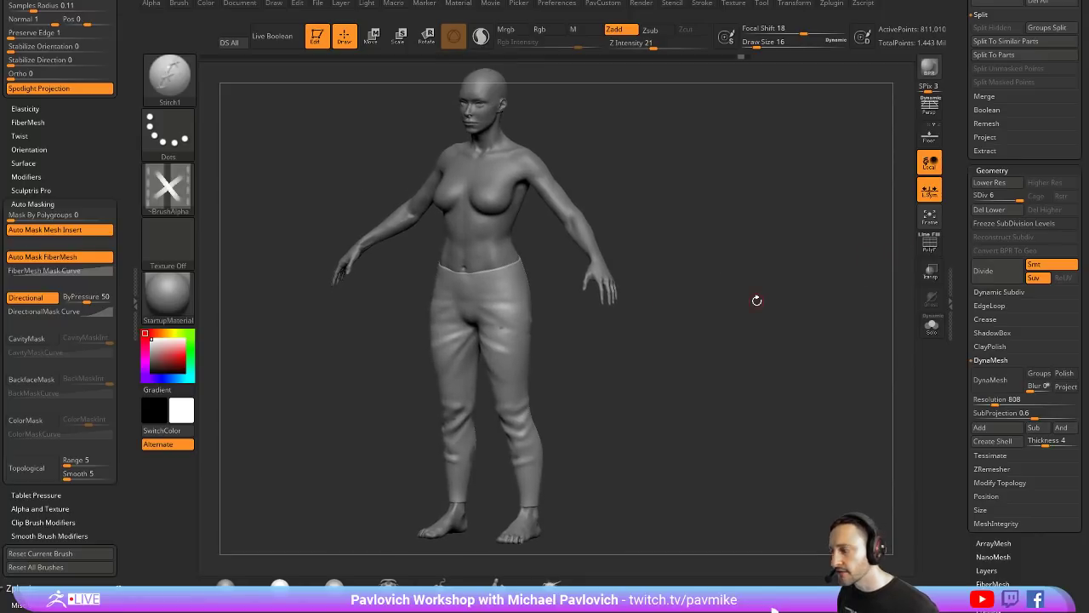
Step: Switch to PowerPoint to examine the dressed character's pants on the reference slide, and return to ZBrush with the figure facing front
{"action": "left_click", "coordinate": [265, 601]}
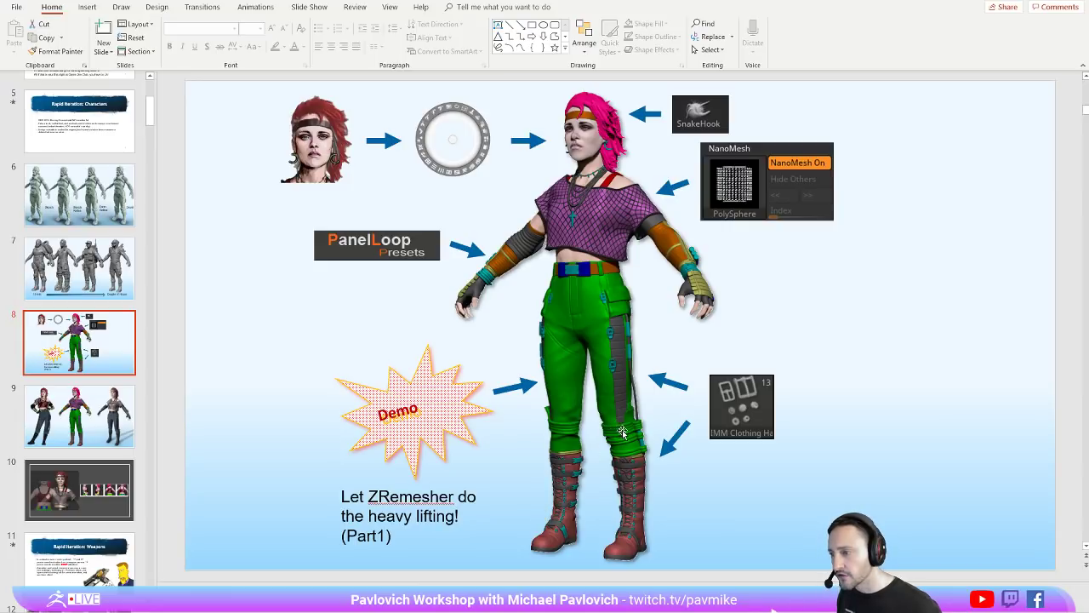
{"action": "key", "text": "alt+Tab"}
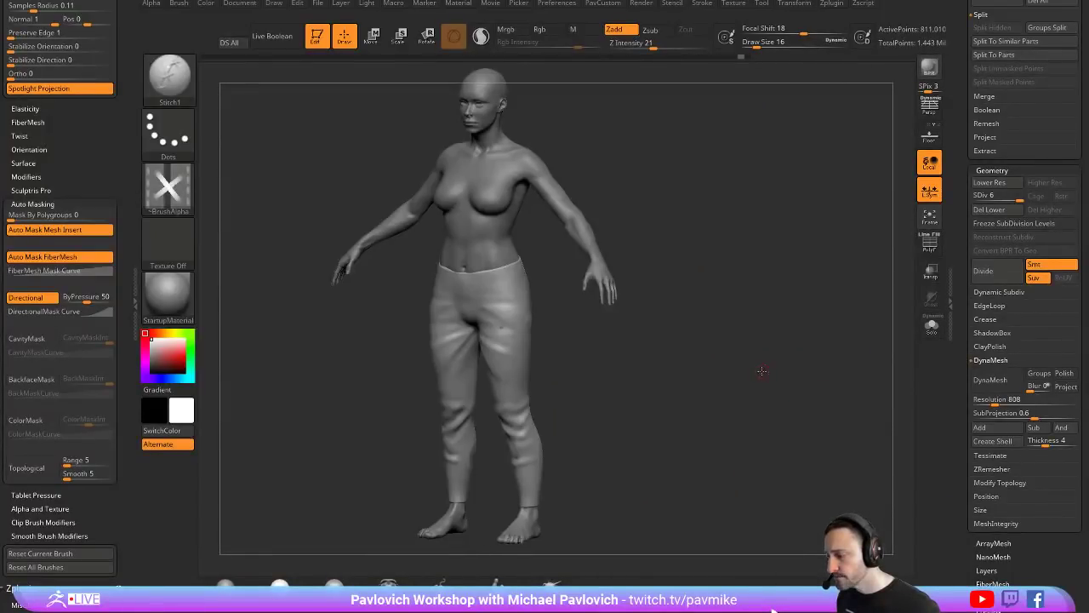
{"action": "left_click_drag", "start_coordinate": [761, 370], "coordinate": [767, 348]}
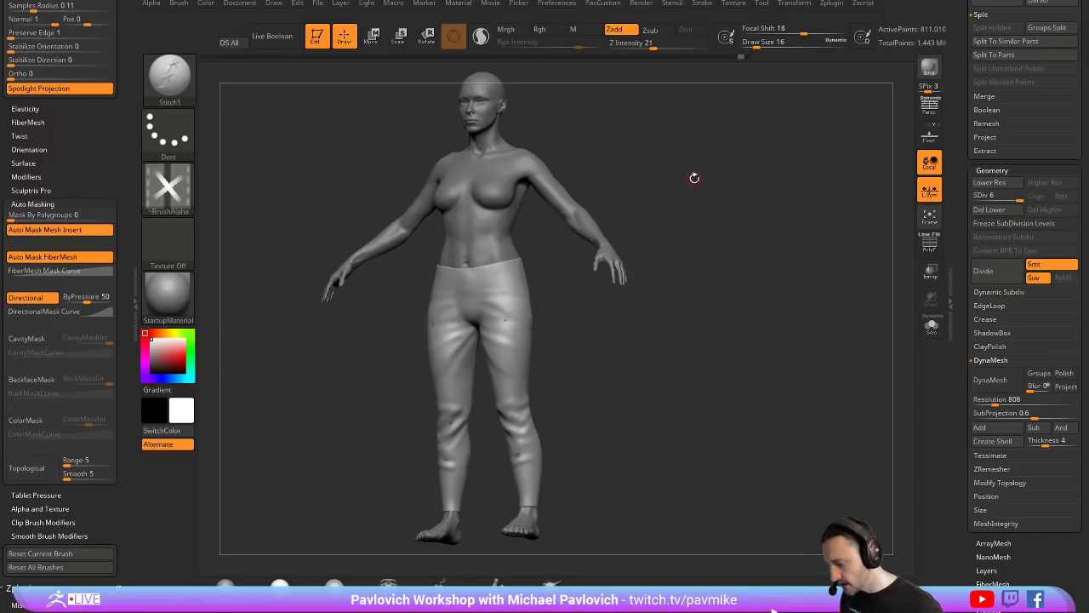
{"action": "mouse_move", "coordinate": [333, 584]}
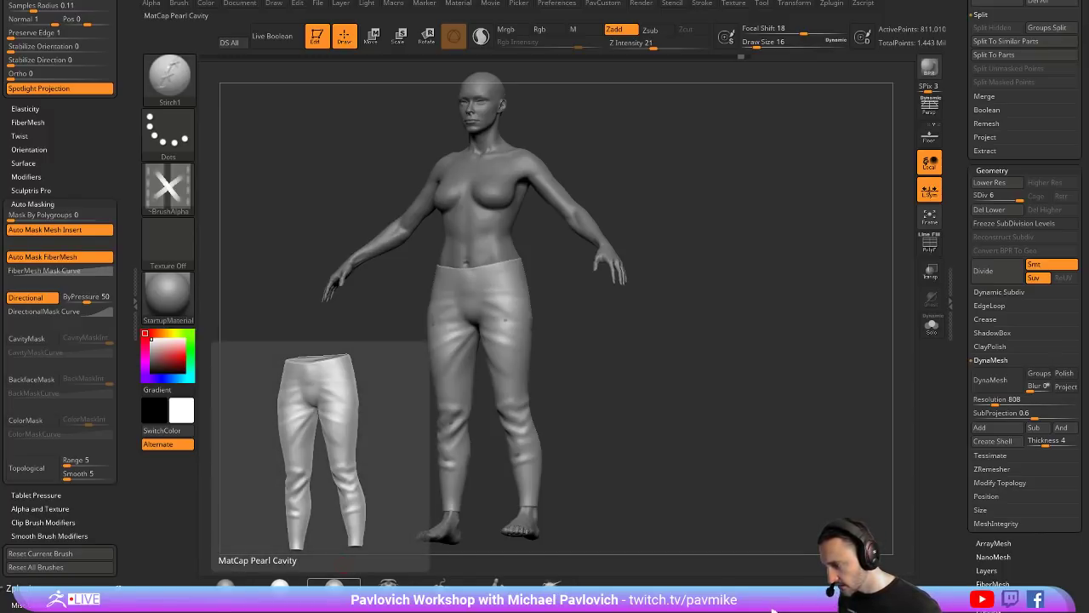
{"action": "left_click_drag", "start_coordinate": [626, 188], "coordinate": [673, 187], "text": "shift"}
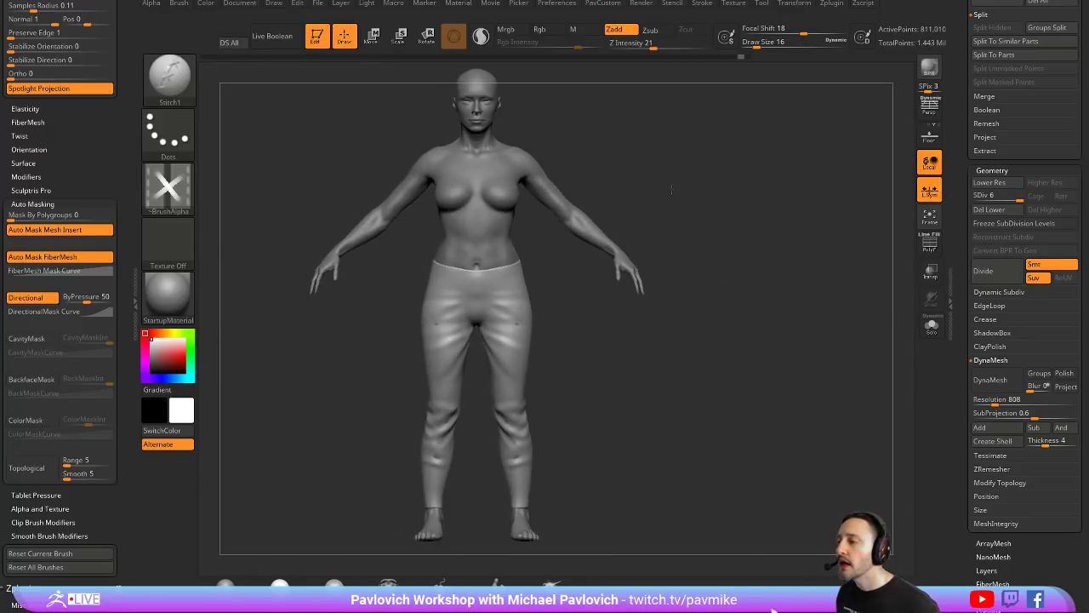
Step: Show the polyframe on the pants and duplicate the pants subtool
{"action": "left_click_drag", "start_coordinate": [649, 388], "coordinate": [911, 256], "text": "alt"}
{"action": "left_click", "coordinate": [929, 243]}
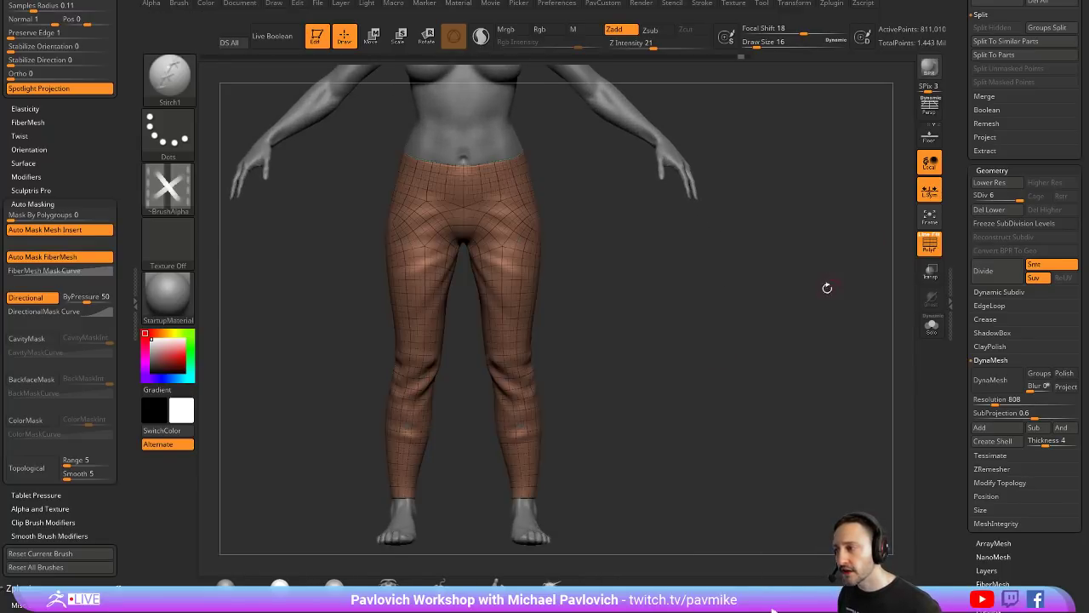
{"action": "left_click_drag", "start_coordinate": [827, 287], "coordinate": [955, 365]}
{"action": "scroll", "coordinate": [955, 364], "scroll_direction": "down", "scroll_amount": 3}
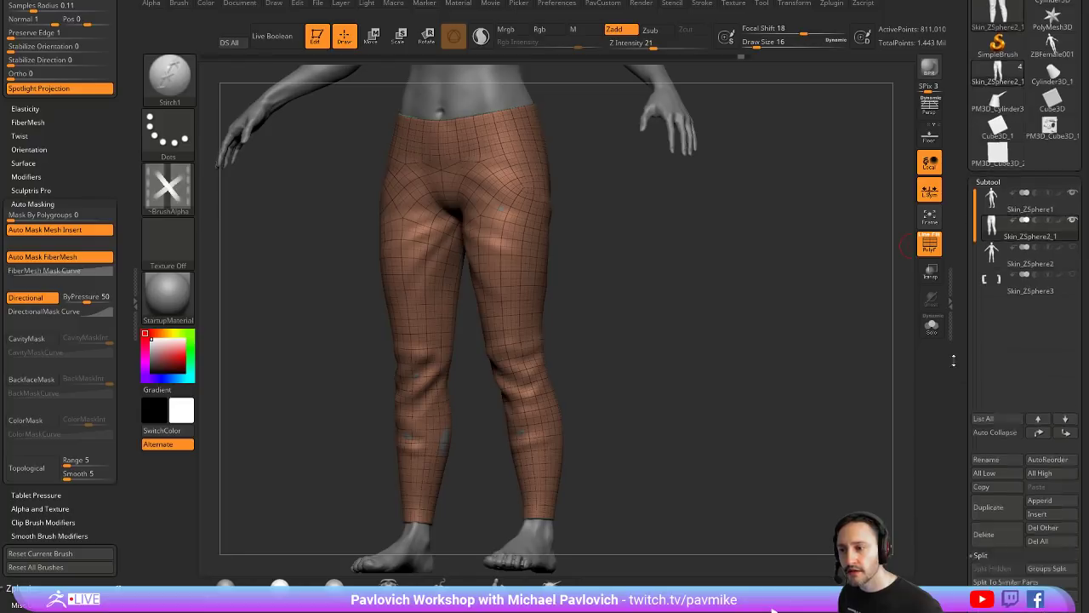
{"action": "left_click", "coordinate": [988, 316]}
Step: Set the duplicated pants to subdivision level 1 and delete the higher levels
{"action": "left_click_drag", "start_coordinate": [741, 425], "coordinate": [800, 325], "text": "alt"}
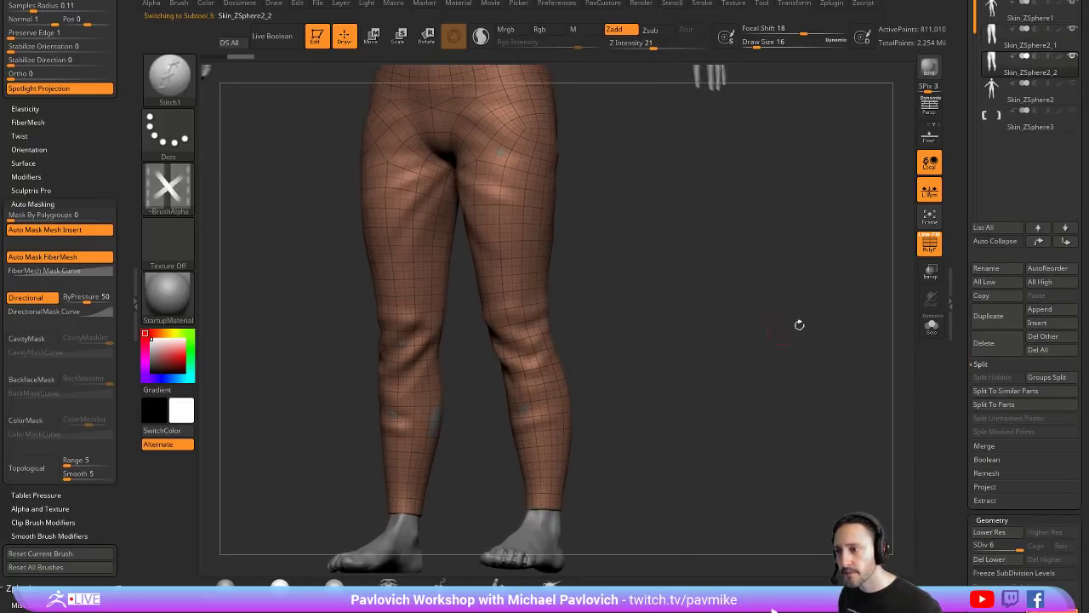
{"action": "left_click_drag", "start_coordinate": [962, 364], "coordinate": [961, 120]}
{"action": "left_click", "coordinate": [985, 302]}
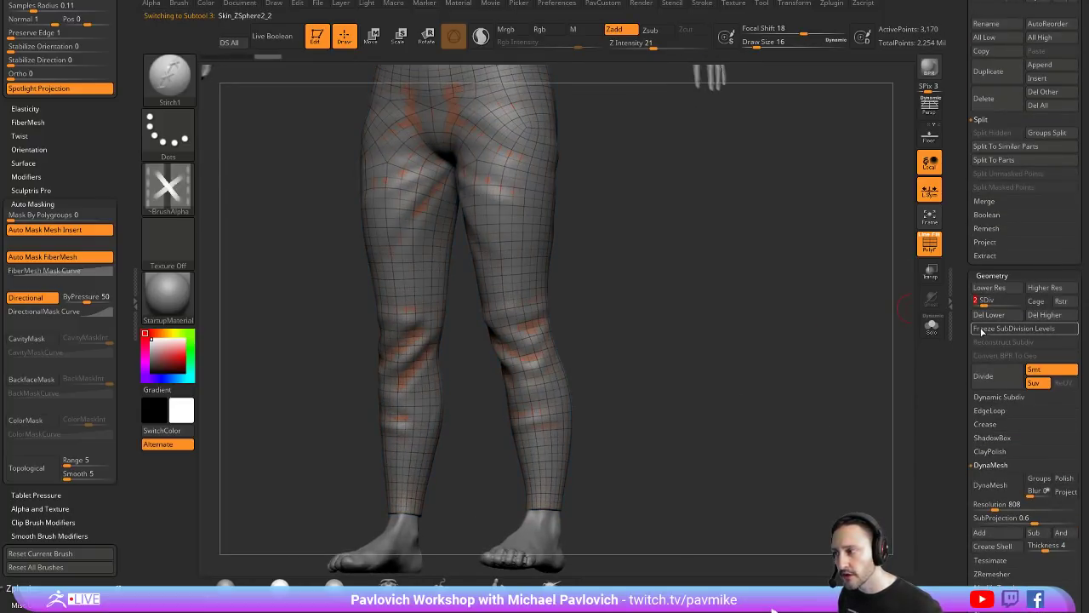
{"action": "left_click_drag", "start_coordinate": [824, 334], "coordinate": [492, 321]}
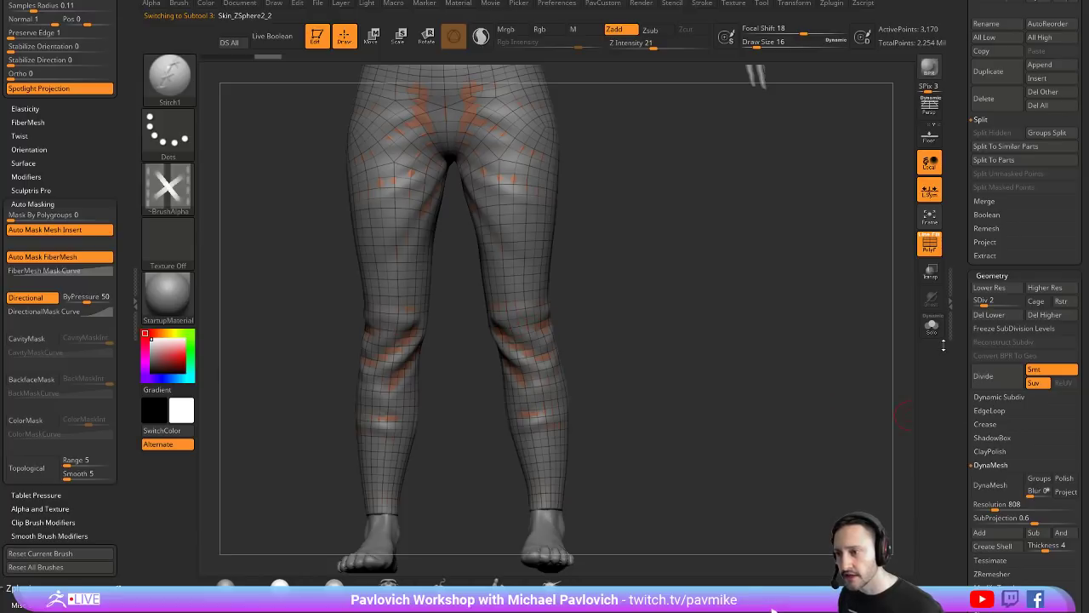
{"action": "left_click", "coordinate": [977, 302]}
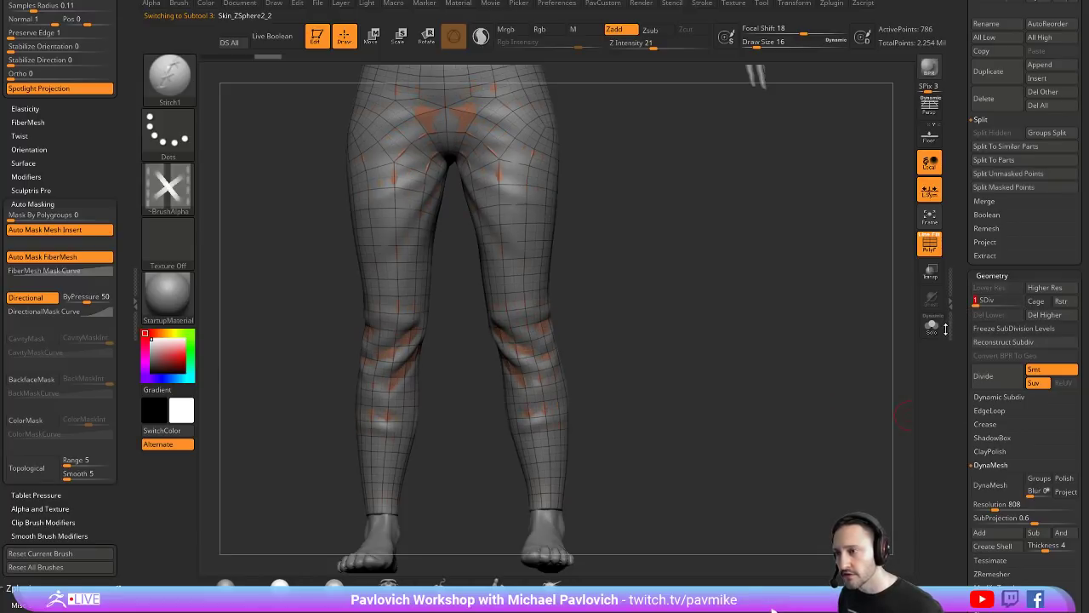
{"action": "left_click", "coordinate": [1045, 315]}
Step: Solo the duplicate and combine the polygon loops around both knees into one polygroup with ZModeler's edge action PolyGroup, target Polyloop
{"action": "left_click", "coordinate": [930, 326]}
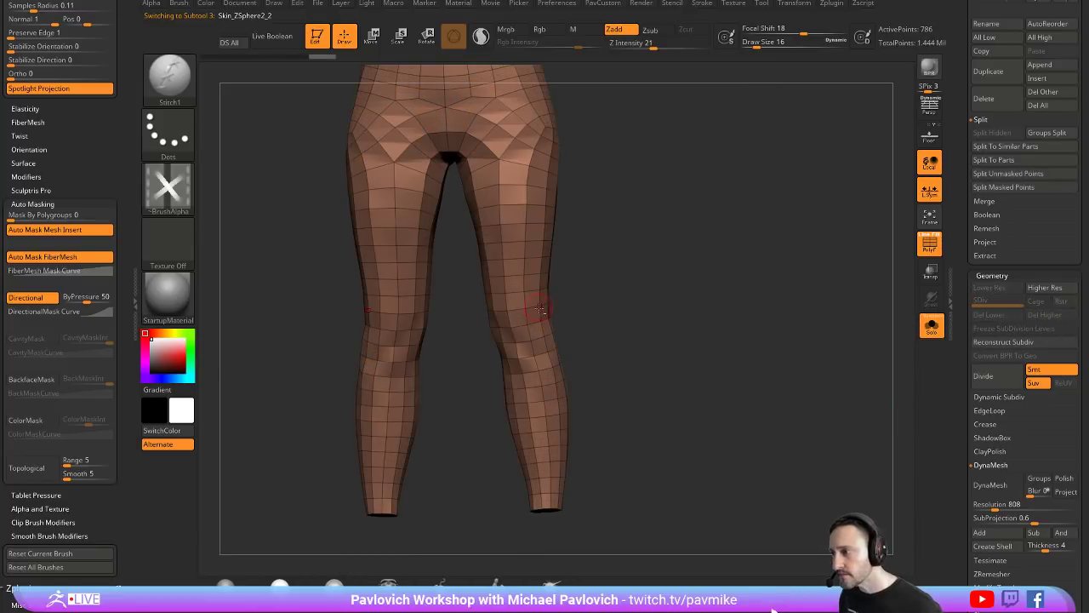
{"action": "key", "text": "b"}
{"action": "key", "text": "z"}
{"action": "key", "text": "m"}
{"action": "key", "text": "space"}
{"action": "left_click", "coordinate": [502, 378]}
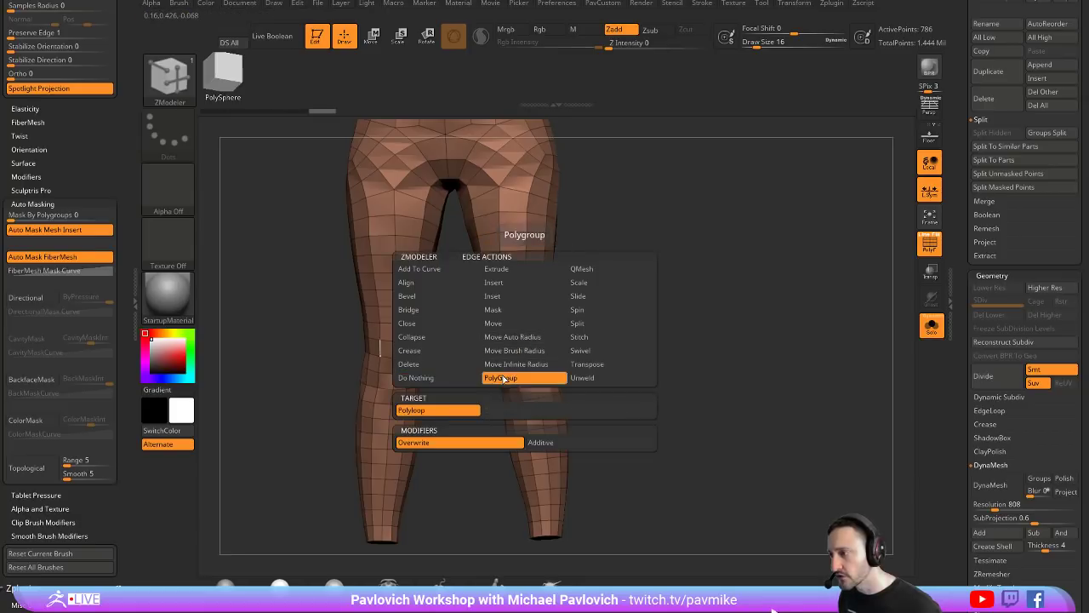
{"action": "left_click", "coordinate": [529, 366]}
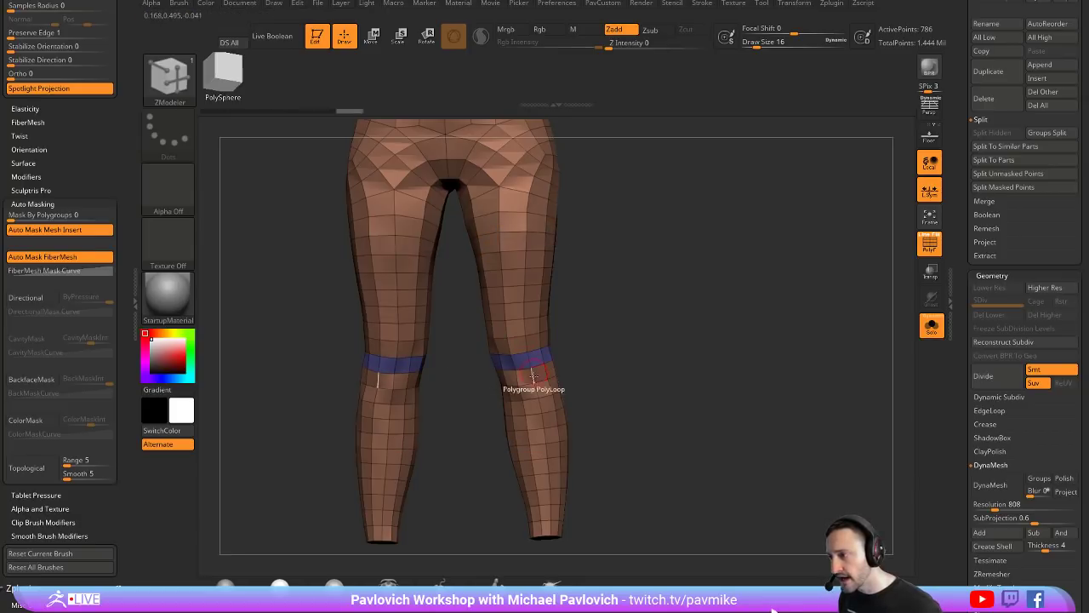
{"action": "left_click", "coordinate": [532, 379]}
{"action": "left_click", "coordinate": [526, 342]}
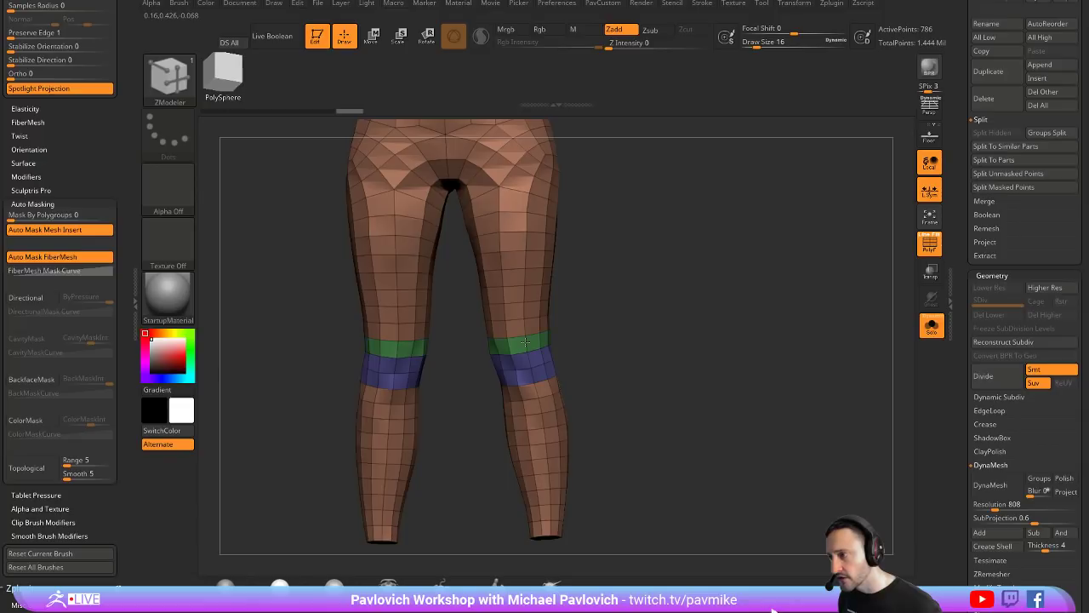
{"action": "left_click", "coordinate": [500, 376]}
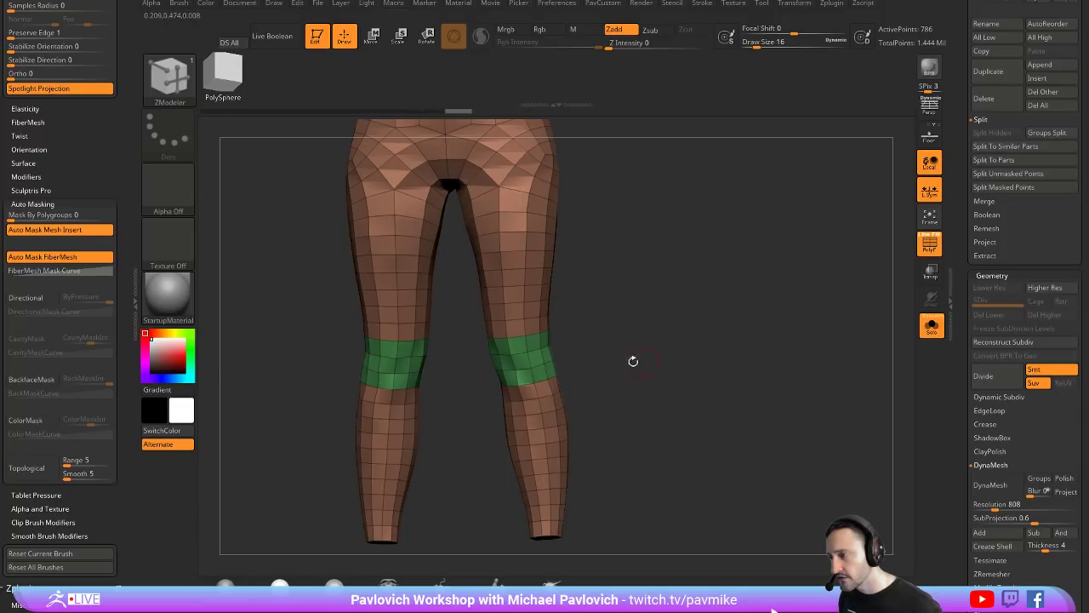
Step: Isolate the knee polygroup and delete the hidden rest of the duplicated pants
{"action": "left_click", "coordinate": [530, 357], "text": "ctrl+shift"}
{"action": "key", "text": "2"}
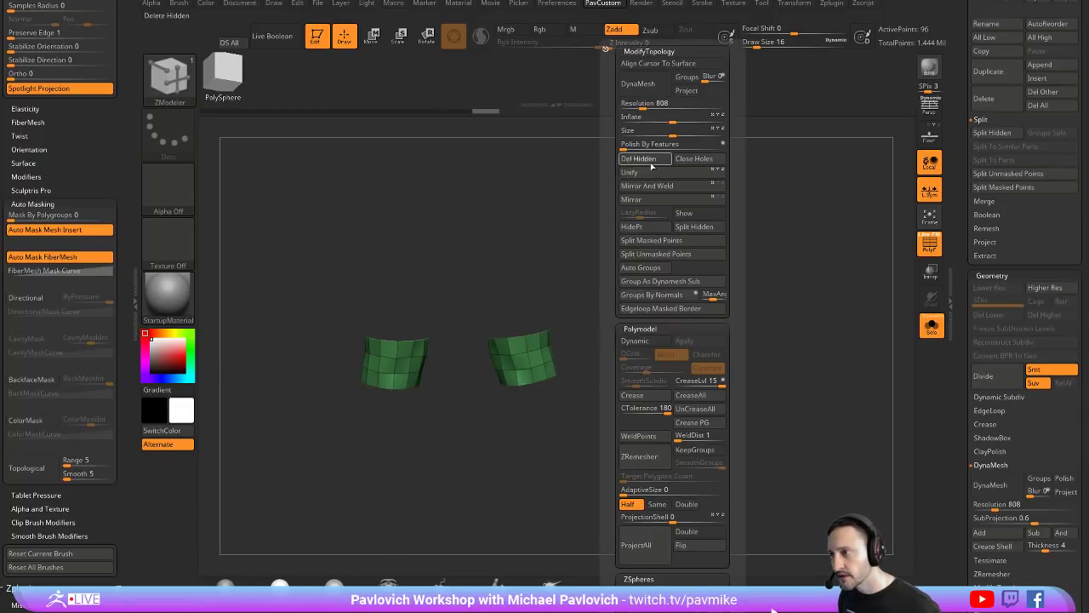
{"action": "left_click", "coordinate": [651, 166]}
Step: Cap the upper and lower openings of both knee bands with ZModeler's edge action Close, target Convex Hole
{"action": "left_click_drag", "start_coordinate": [630, 251], "coordinate": [588, 324]}
{"action": "key", "text": "space"}
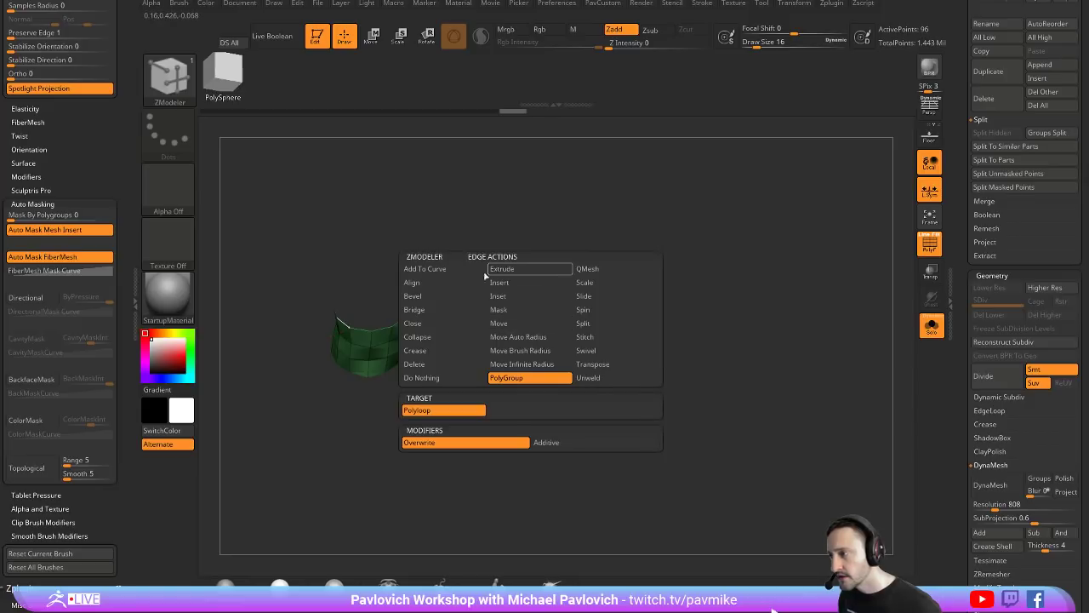
{"action": "left_click", "coordinate": [425, 323]}
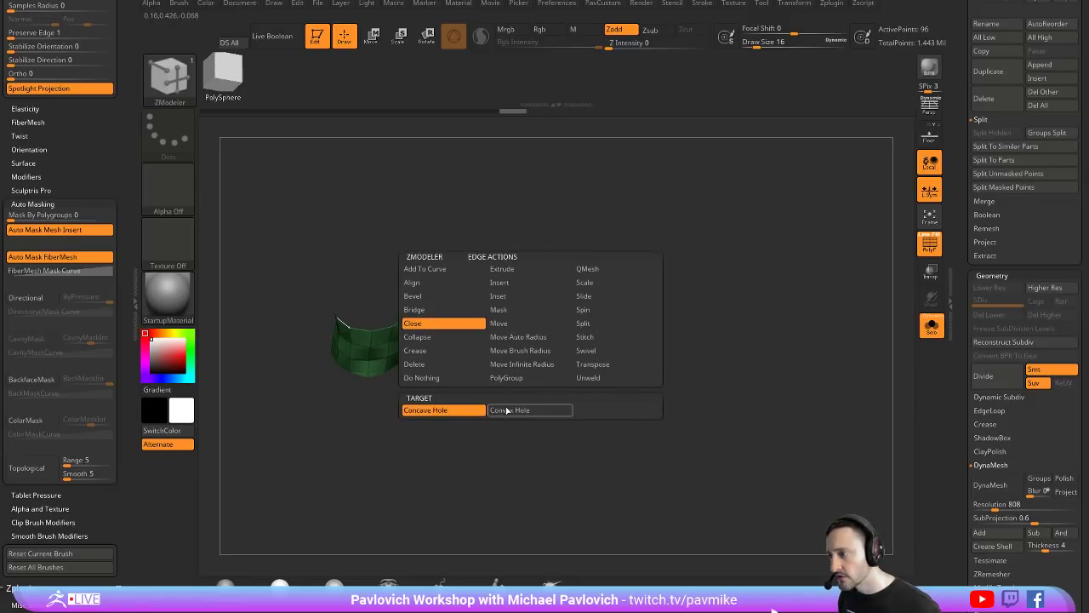
{"action": "left_click", "coordinate": [507, 410]}
{"action": "left_click", "coordinate": [552, 348]}
{"action": "left_click_drag", "start_coordinate": [607, 366], "coordinate": [573, 335]}
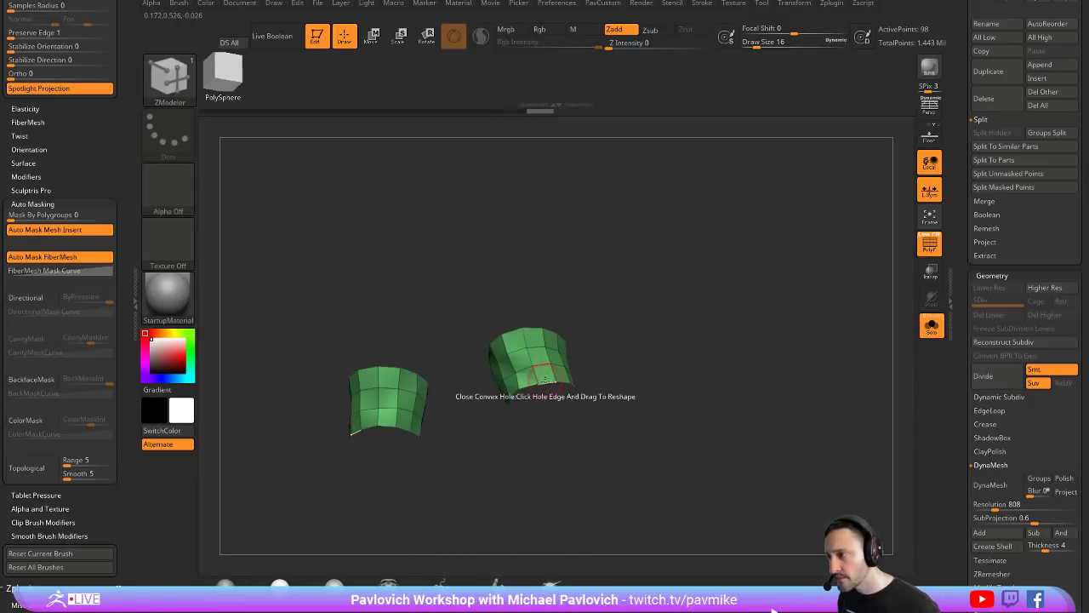
{"action": "left_click", "coordinate": [545, 381]}
{"action": "left_click_drag", "start_coordinate": [603, 397], "coordinate": [584, 357]}
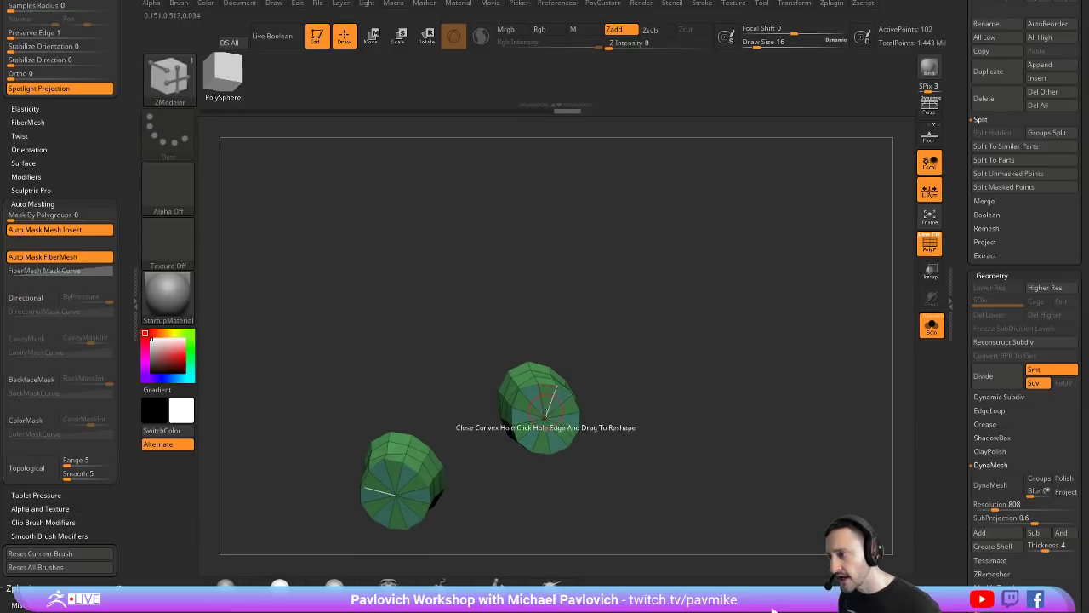
Step: Split the knee bands' caps and sides into separate polygroups with Groups By Normals and crease the polygroup borders
{"action": "left_click_drag", "start_coordinate": [585, 406], "coordinate": [570, 372]}
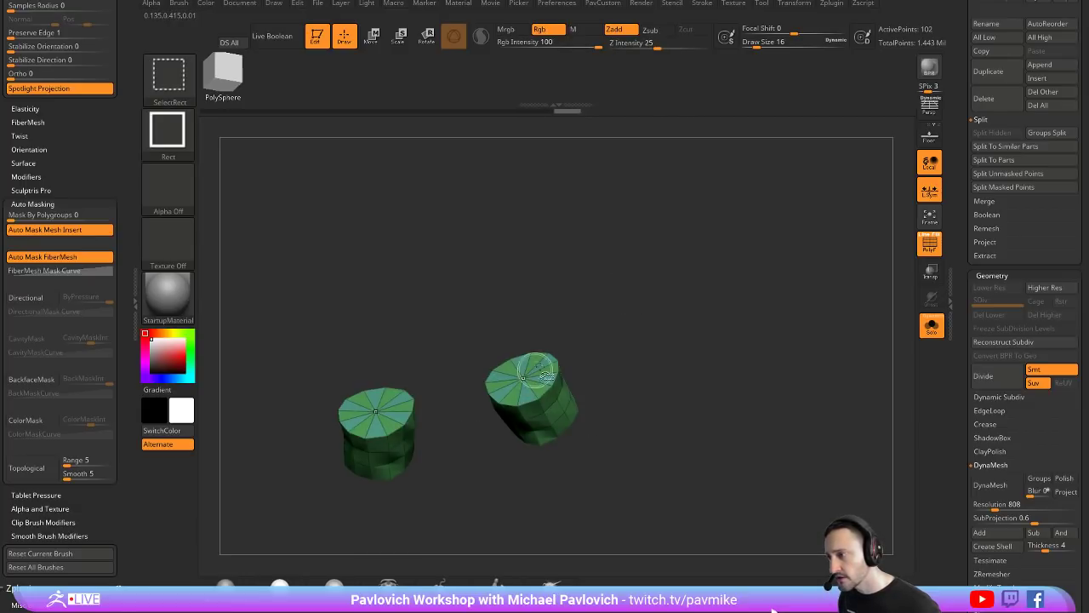
{"action": "key", "text": "2"}
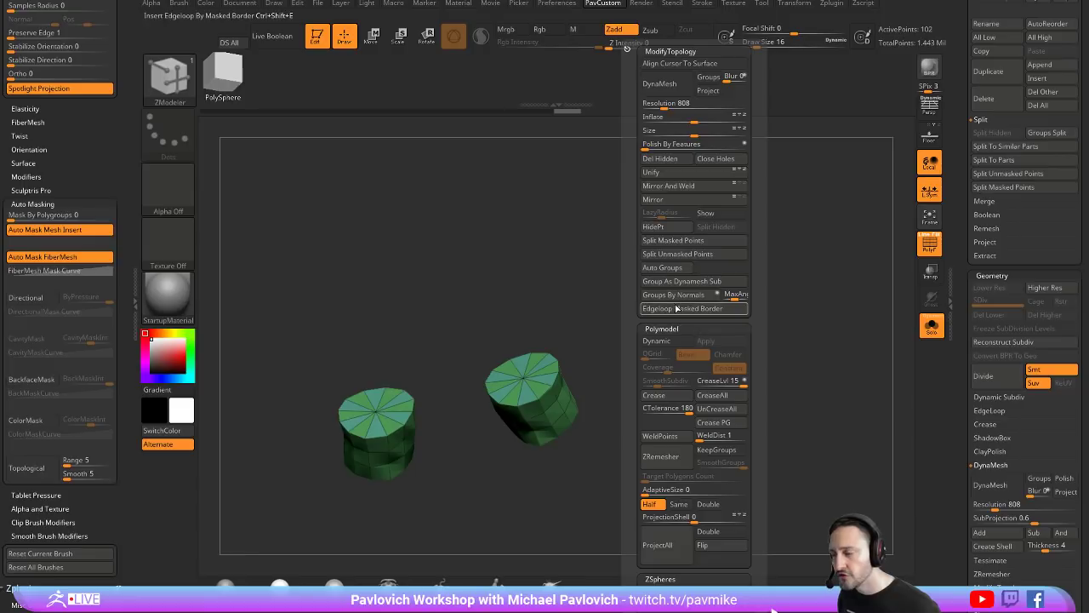
{"action": "left_click", "coordinate": [681, 294]}
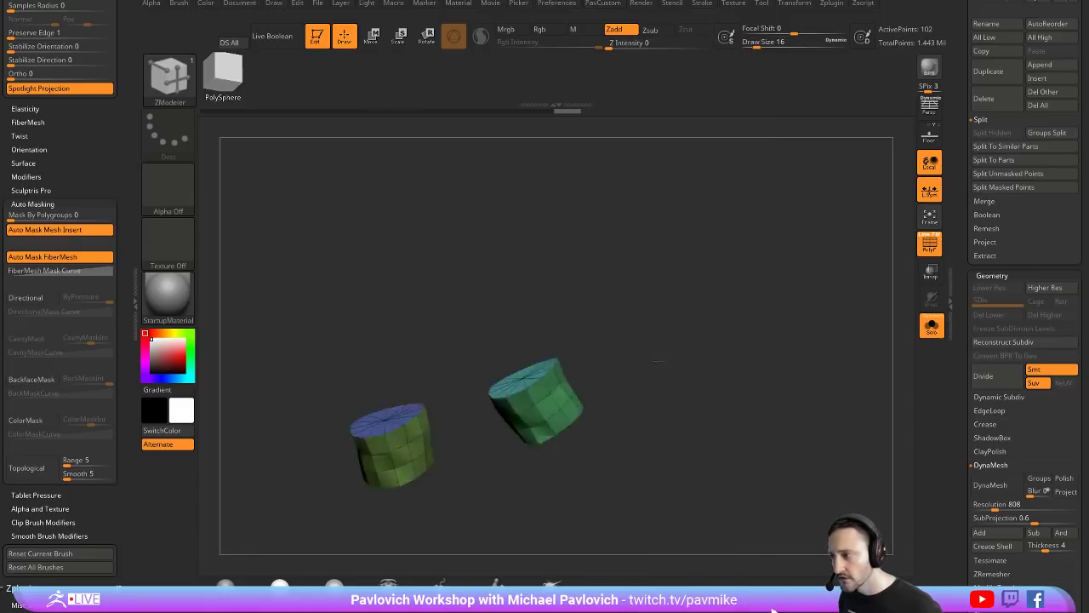
{"action": "key", "text": "space"}
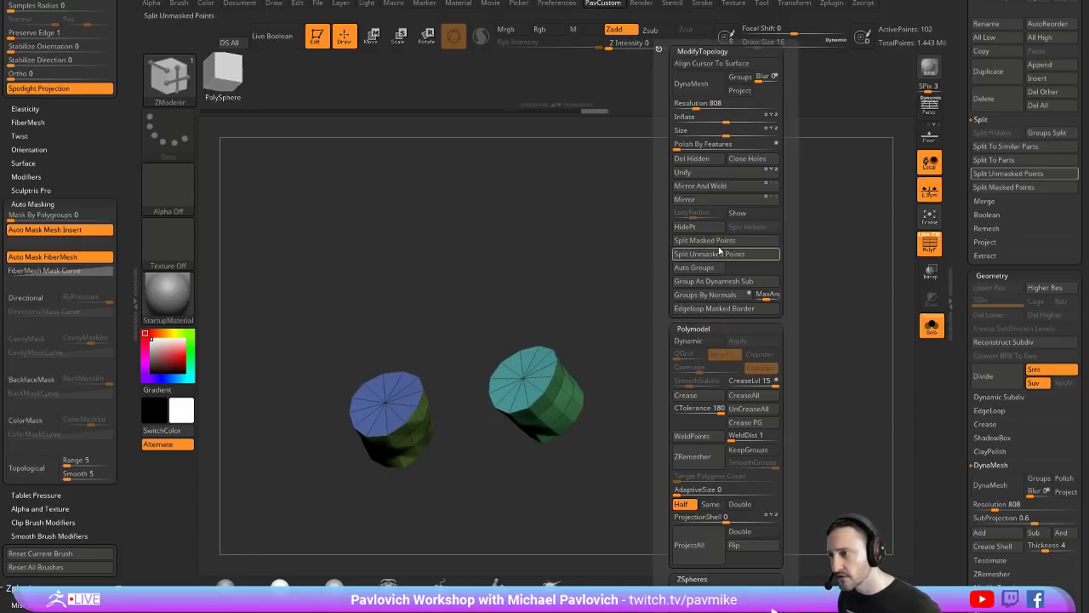
{"action": "left_click_drag", "start_coordinate": [659, 326], "coordinate": [669, 301]}
{"action": "key", "text": "space"}
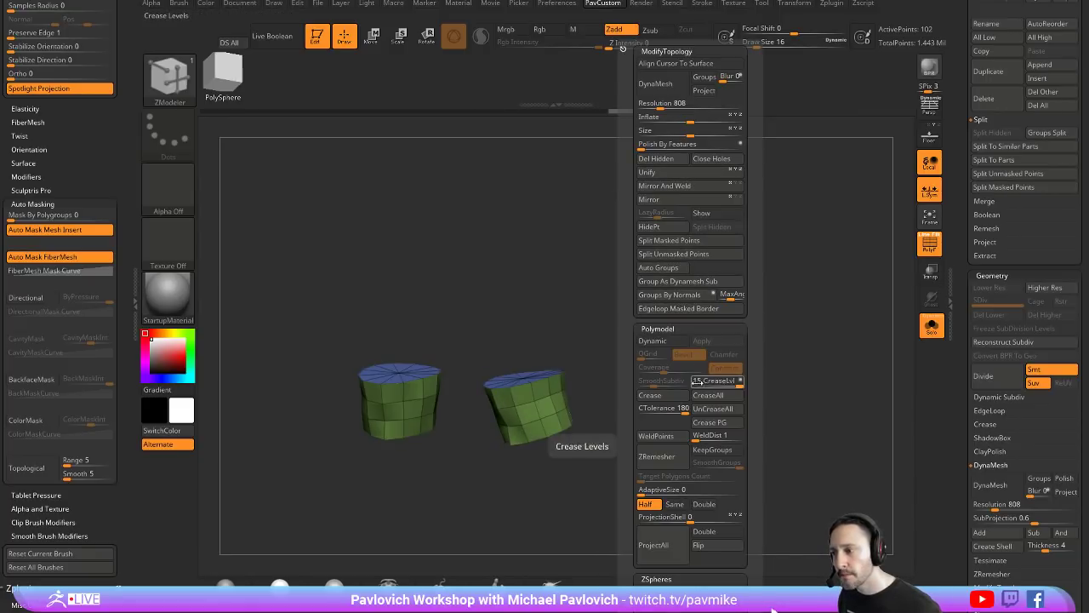
{"action": "left_click_drag", "start_coordinate": [630, 270], "coordinate": [911, 311]}
Step: Try smoothing the creased knee bands with Dynamic Subdiv, choosing Always YES for its activation, and with one real subdivision
{"action": "left_click", "coordinate": [931, 244]}
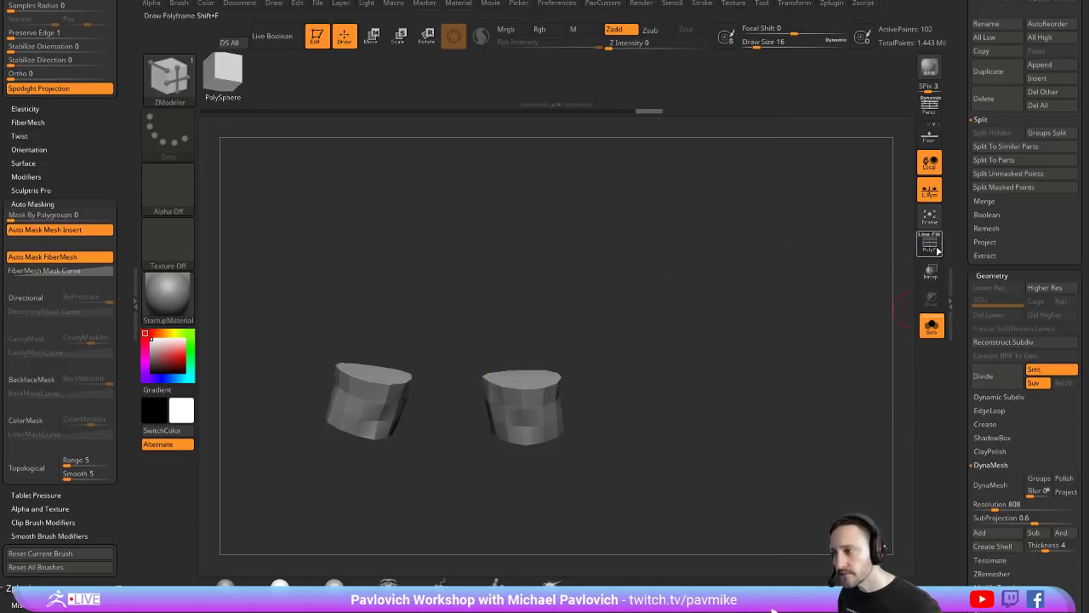
{"action": "left_click_drag", "start_coordinate": [800, 286], "coordinate": [773, 289]}
{"action": "key", "text": "d"}
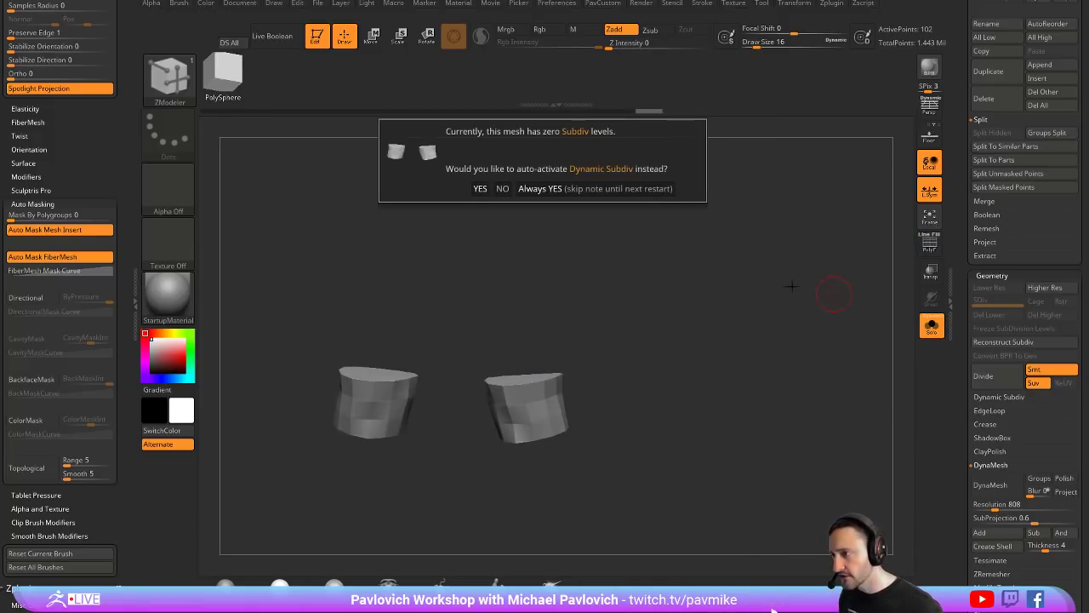
{"action": "left_click", "coordinate": [630, 188]}
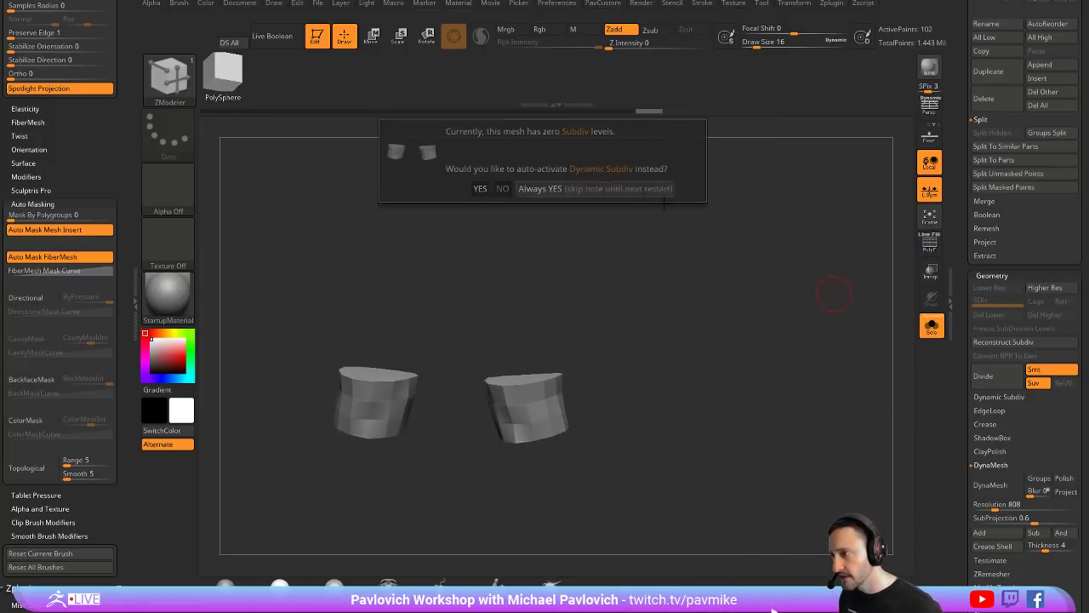
{"action": "left_click", "coordinate": [999, 396]}
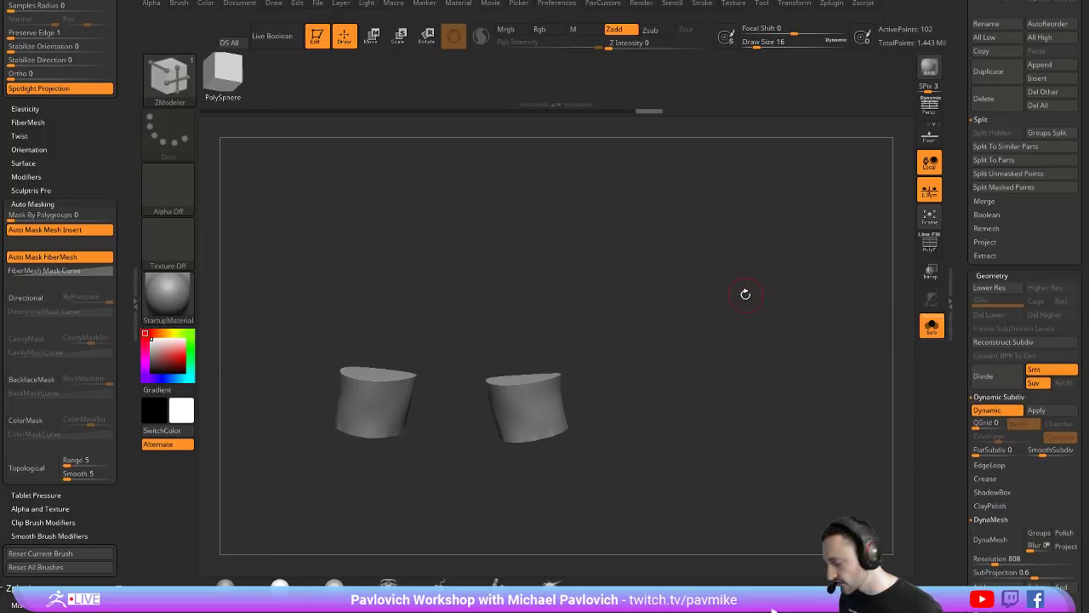
{"action": "key", "text": "shift+d"}
{"action": "key", "text": "ctrl+d"}
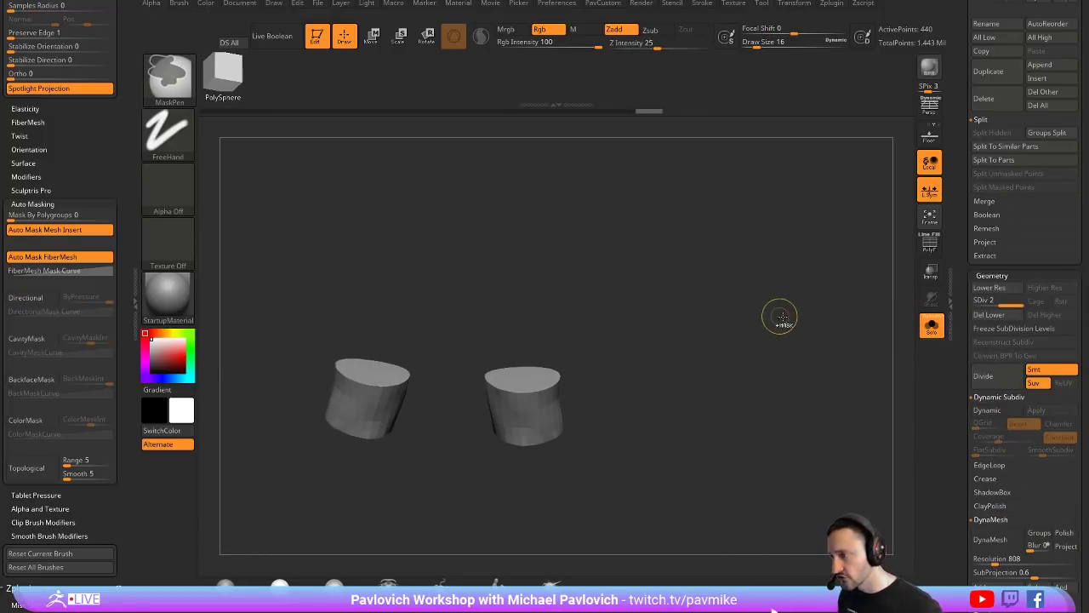
Step: Replace the horizontal edge loops on both knee bands with evenly spaced ones using ZModeler's edge action Insert, target Multiple EdgeLoops
{"action": "key", "text": "shift+f"}
{"action": "left_click", "coordinate": [931, 325]}
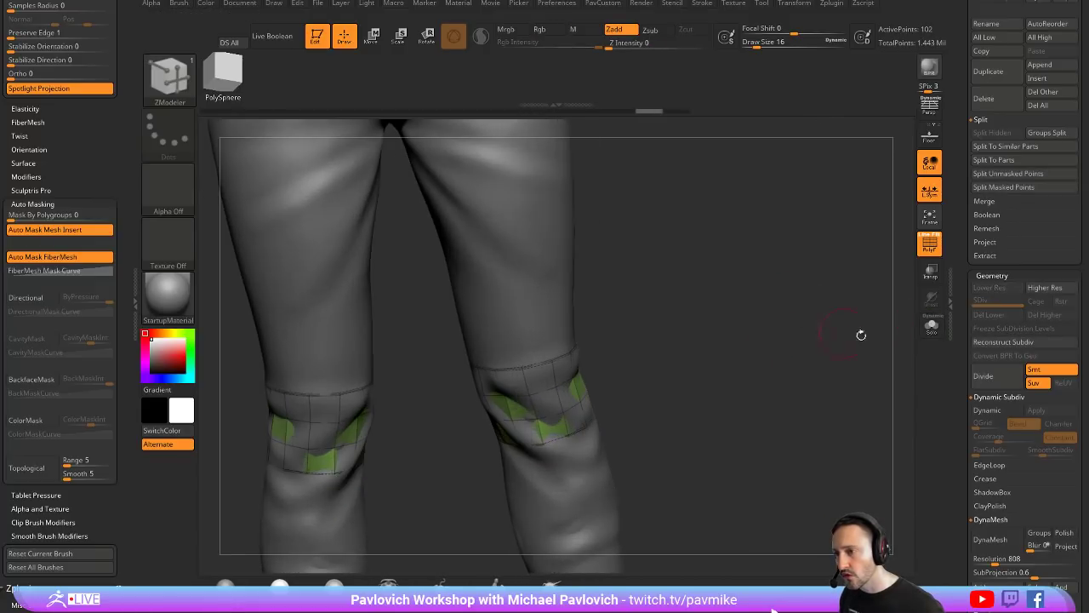
{"action": "left_click", "coordinate": [931, 325]}
{"action": "left_click_drag", "start_coordinate": [746, 321], "coordinate": [751, 296]}
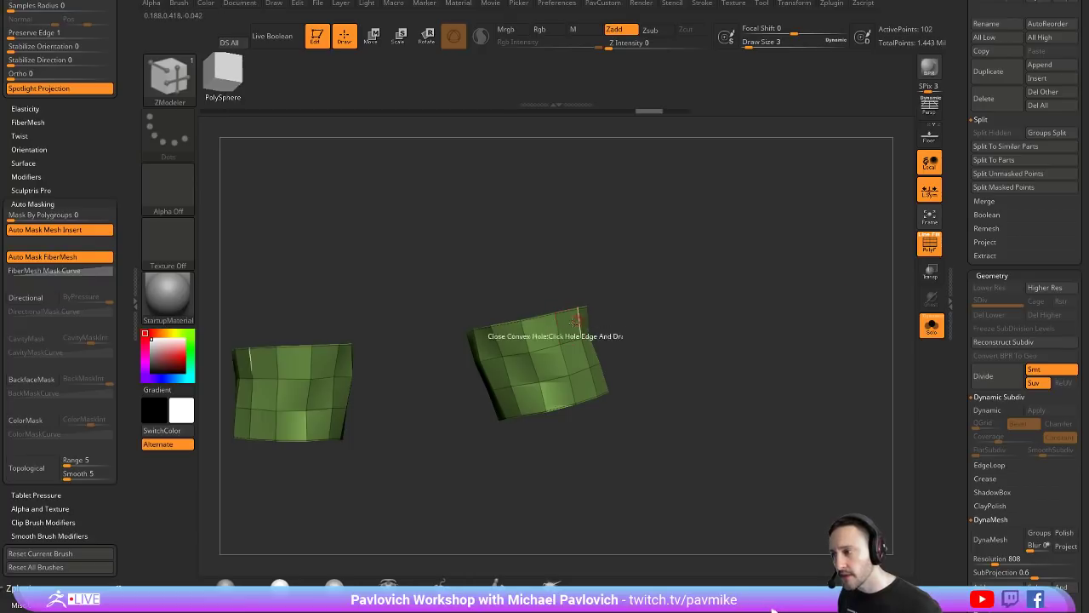
{"action": "key", "text": "space"}
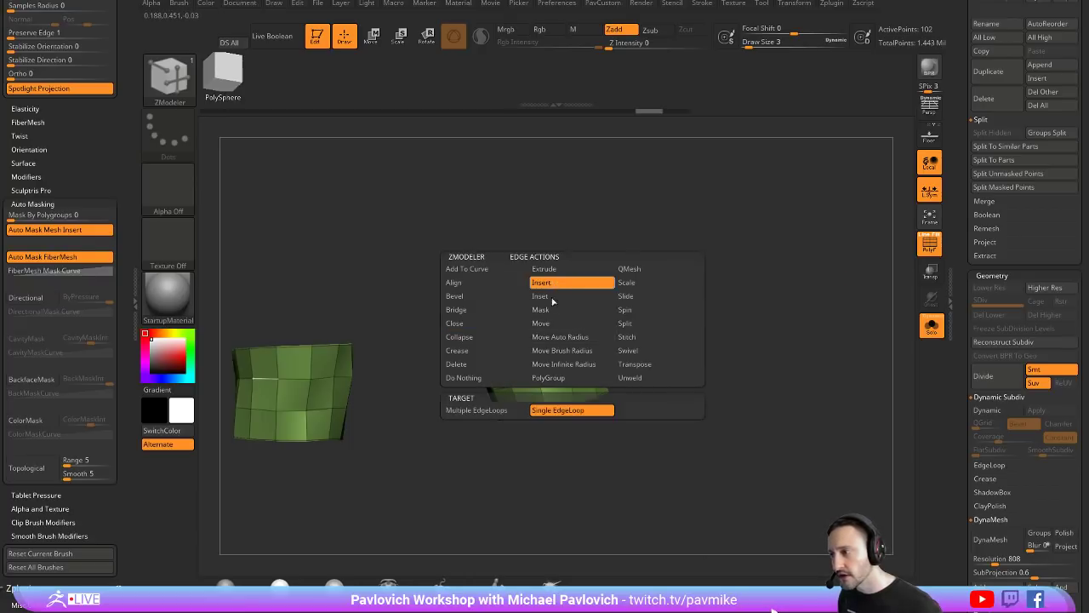
{"action": "left_click", "coordinate": [545, 282]}
{"action": "left_click", "coordinate": [576, 369]}
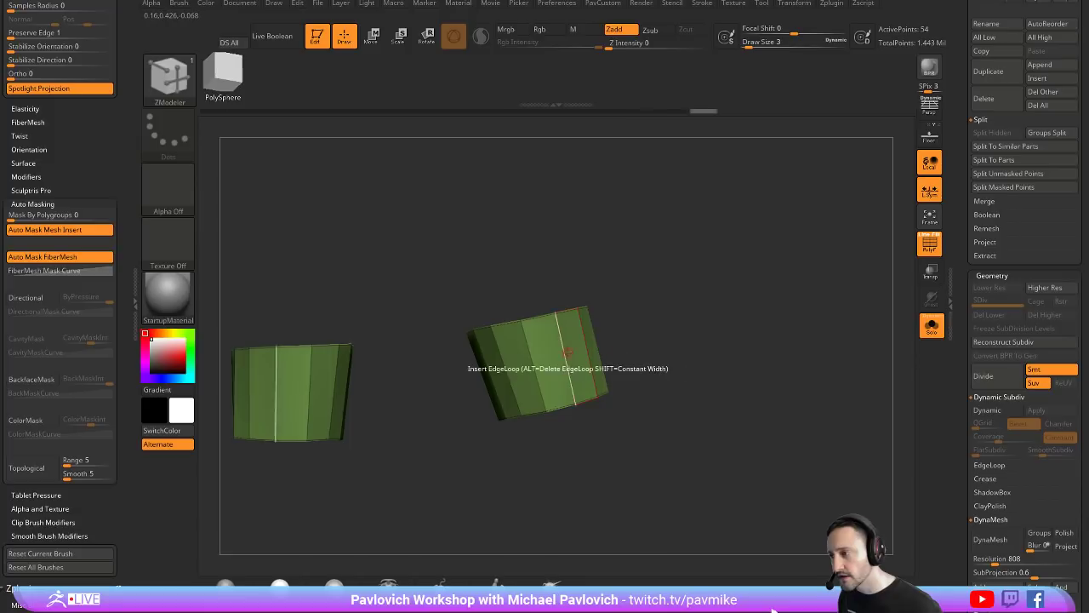
{"action": "key", "text": "space"}
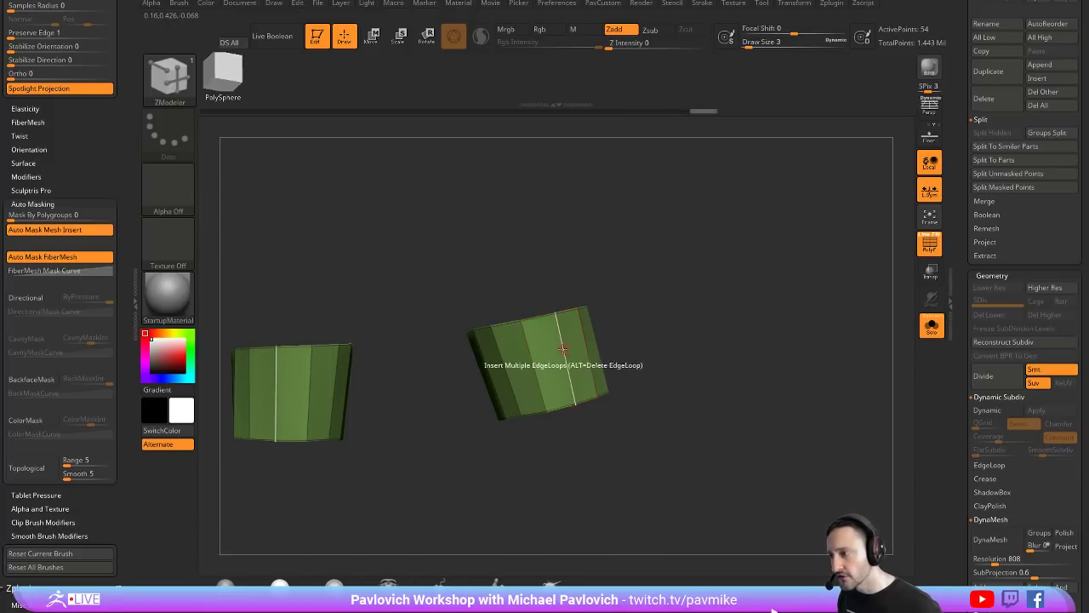
{"action": "left_click_drag", "start_coordinate": [488, 364], "coordinate": [555, 314]}
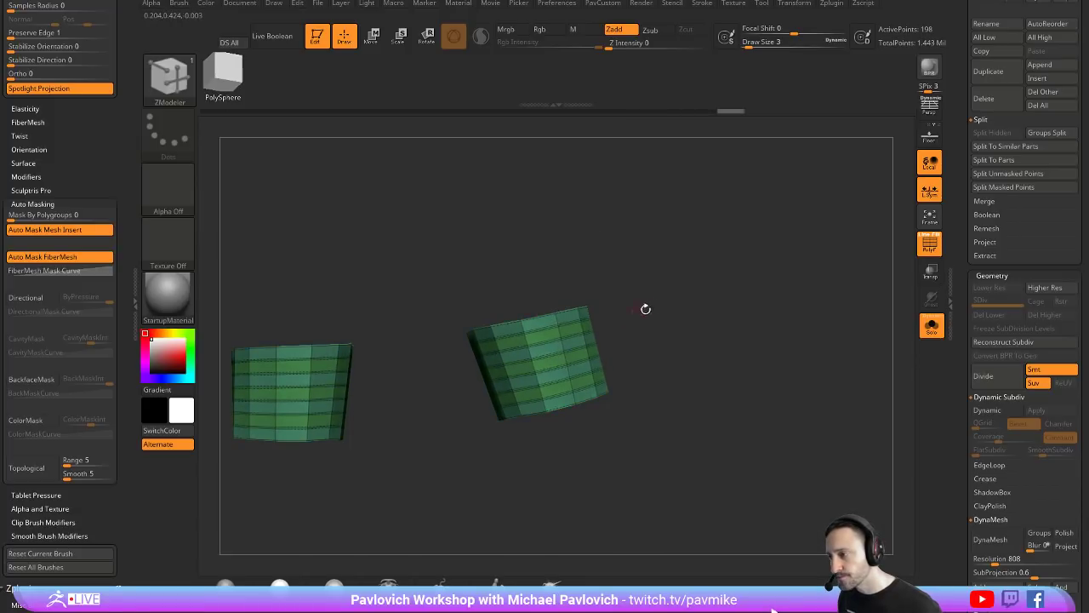
Step: Inset both sets of alternating side strips with ZModeler's polygon action Inset, target Polygroup All, modifier Inset Region
{"action": "left_click_drag", "start_coordinate": [652, 283], "coordinate": [678, 310]}
{"action": "key", "text": "space"}
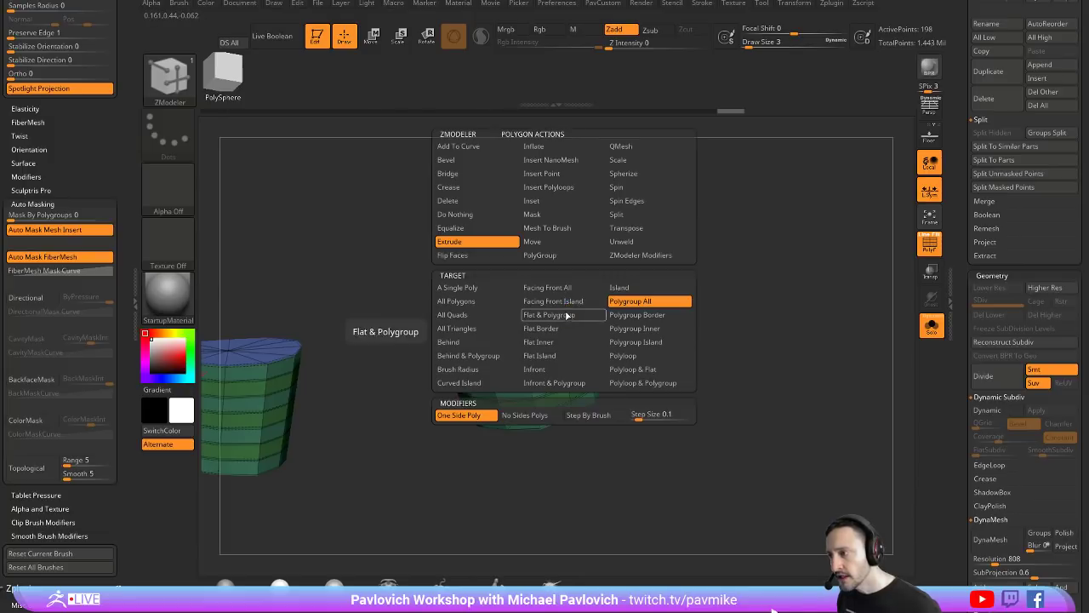
{"action": "left_click", "coordinate": [562, 200]}
{"action": "left_click", "coordinate": [629, 304]}
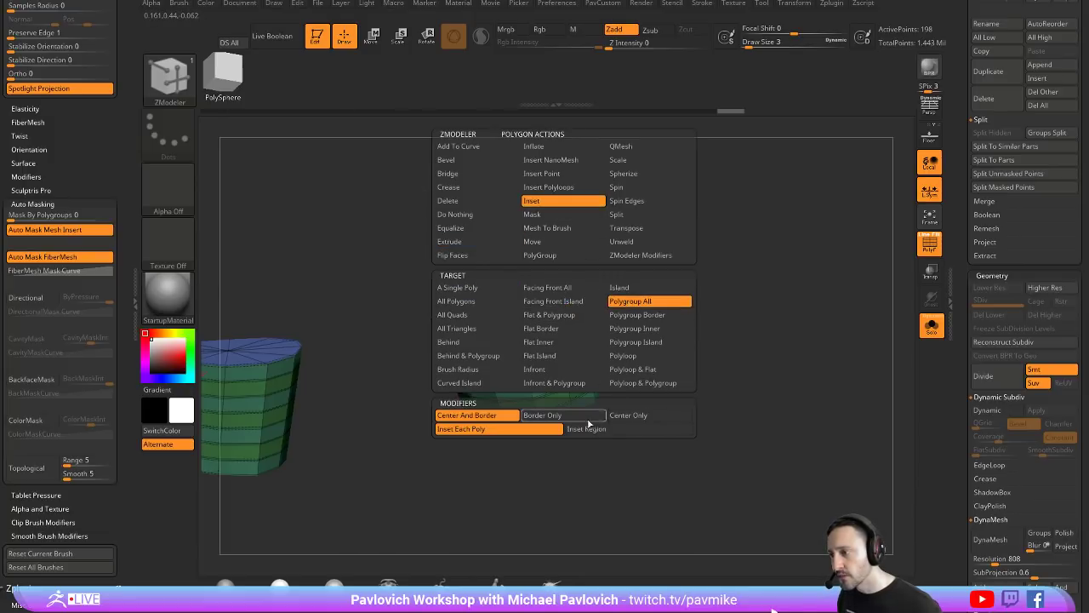
{"action": "left_click", "coordinate": [589, 428]}
{"action": "right_click_drag", "start_coordinate": [666, 346], "coordinate": [666, 383], "text": "ctrl"}
{"action": "left_click_drag", "start_coordinate": [569, 326], "coordinate": [563, 320]}
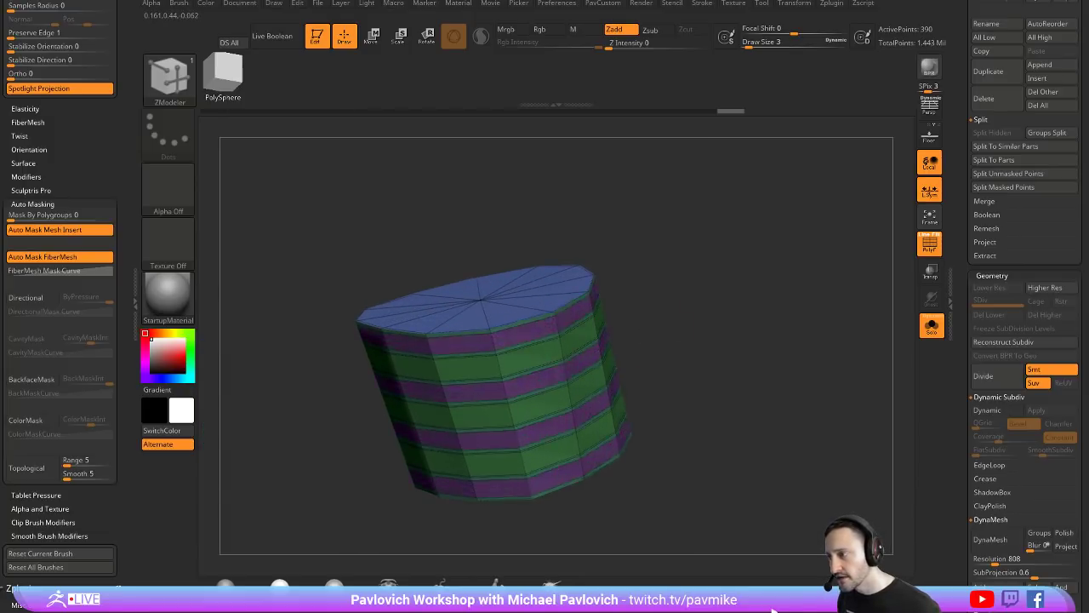
{"action": "left_click", "coordinate": [578, 342]}
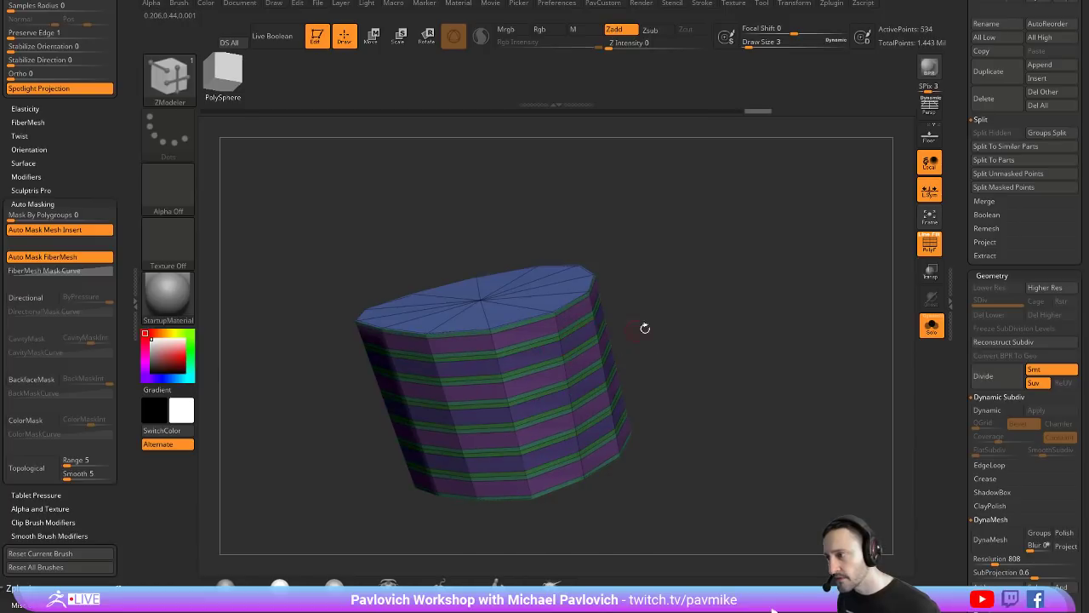
Step: Raise the inset strips outward into rings with ZModeler's polygon action QMesh, target Polygroup All
{"action": "mouse_move", "coordinate": [727, 336]}
{"action": "right_mouse_down"}
{"action": "mouse_move", "coordinate": [714, 333]}
{"action": "mouse_move", "coordinate": [729, 336]}
{"action": "right_mouse_up"}
{"action": "key", "text": "space"}
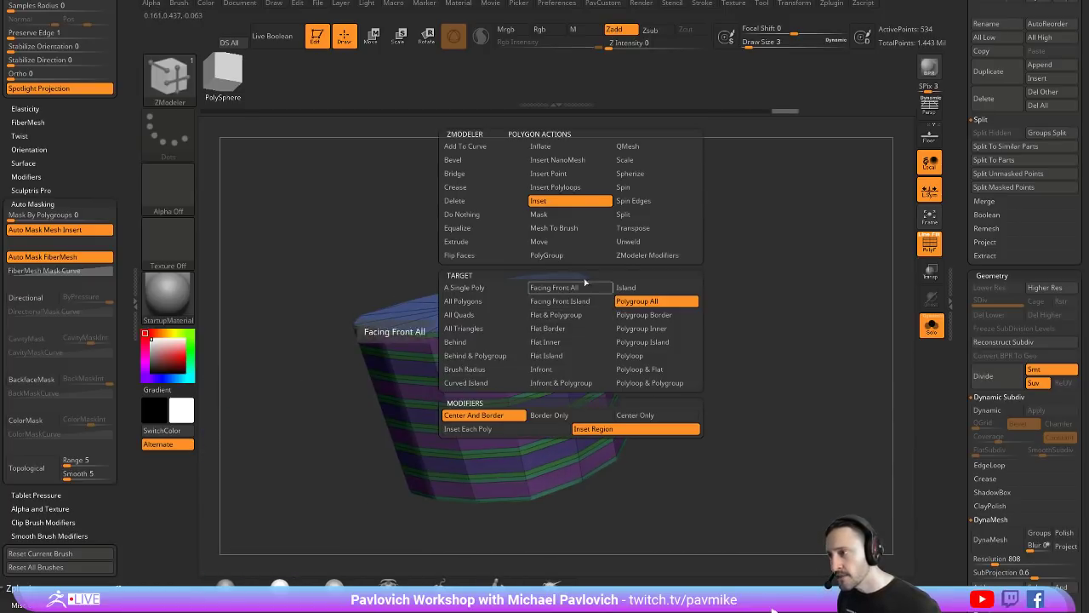
{"action": "left_click", "coordinate": [647, 146]}
{"action": "left_click", "coordinate": [642, 302]}
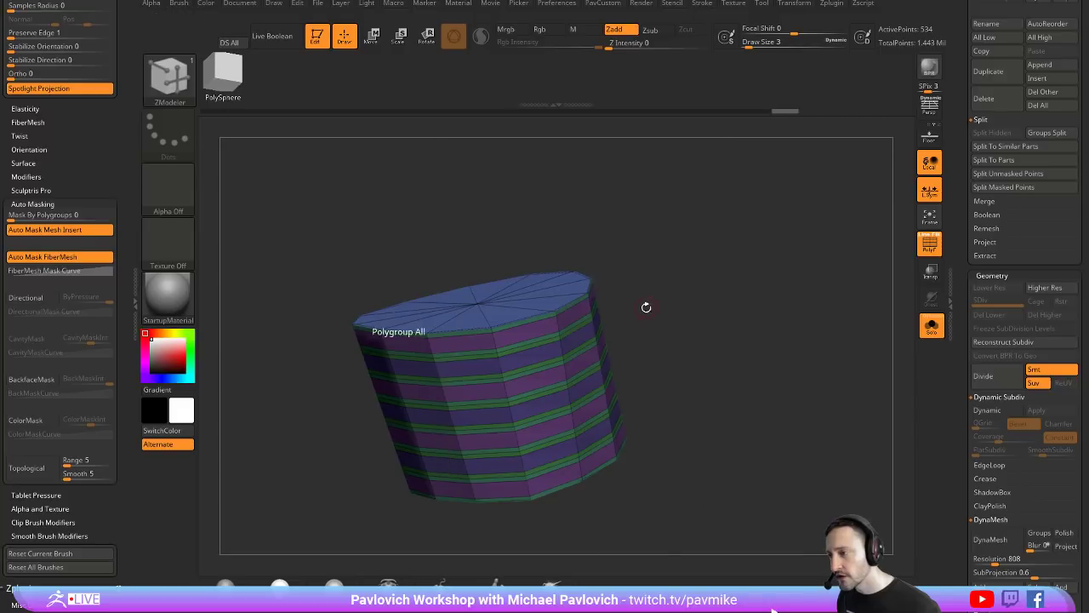
{"action": "left_click_drag", "start_coordinate": [565, 323], "coordinate": [588, 313]}
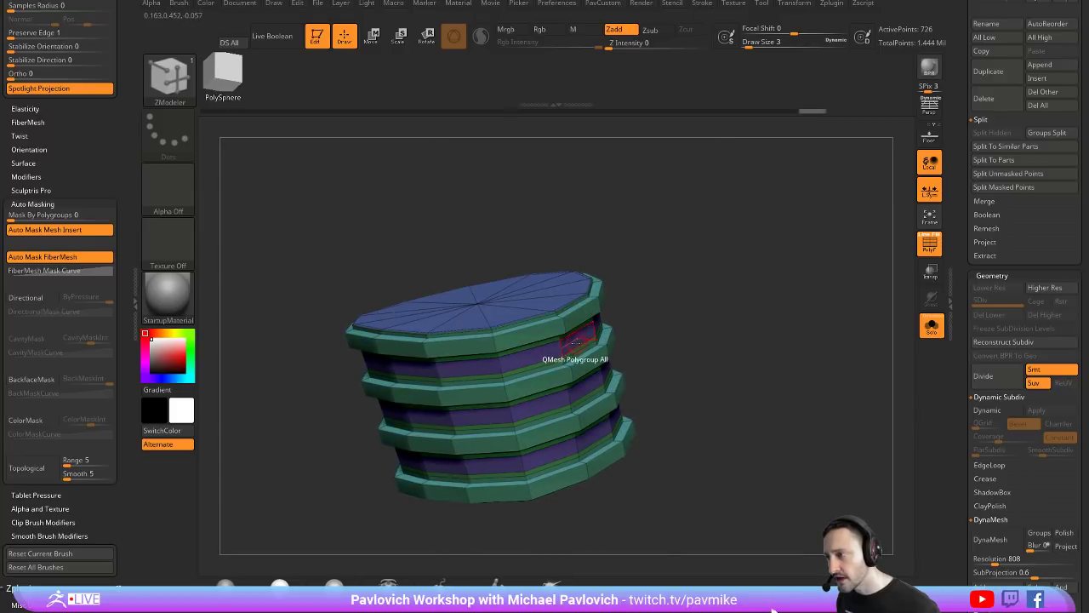
{"action": "left_click", "coordinate": [541, 351]}
Step: Smooth the ribbed knee bands with Dynamic Subdiv, hide the polyframe and show the pants and body again
{"action": "key", "text": "d"}
{"action": "key", "text": "shift+f"}
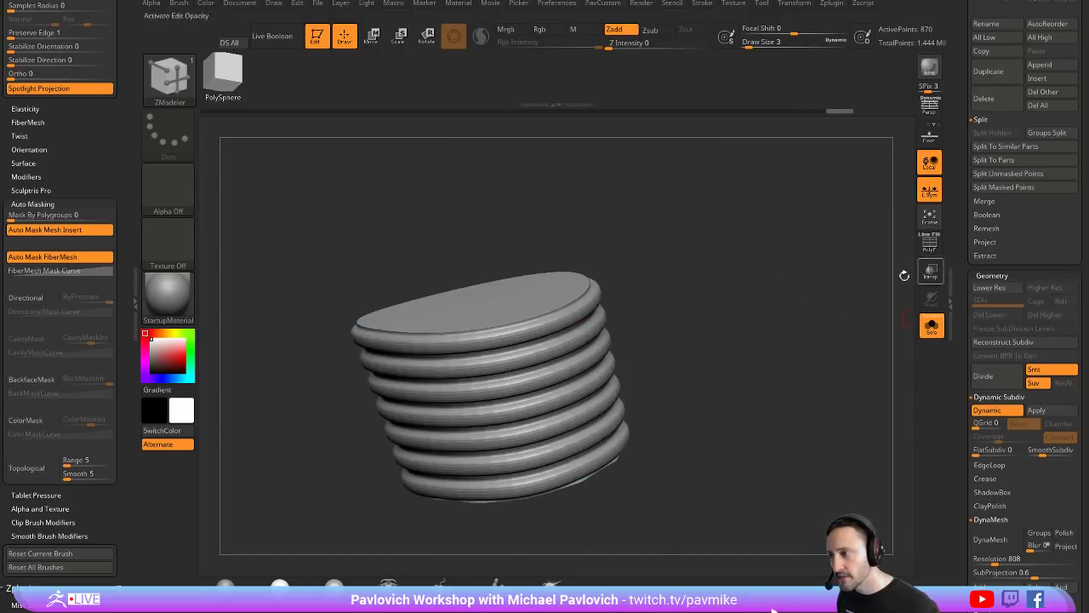
{"action": "left_click", "coordinate": [931, 325]}
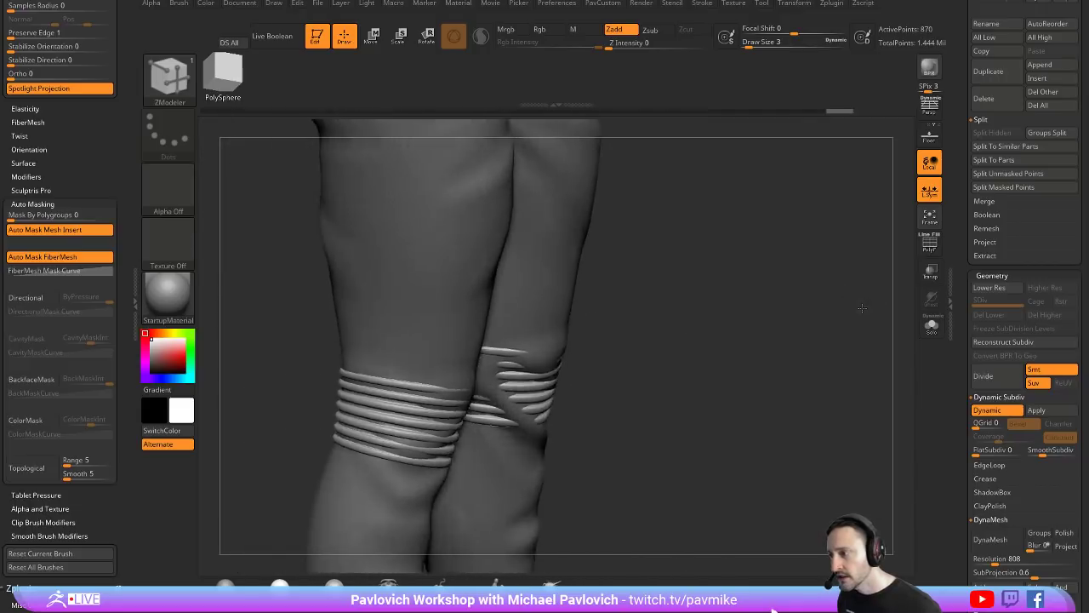
Step: Pull the ribbed bands out around the front and sides of the knees with the Move brush so the rings clear the pants
{"action": "key", "text": "s"}
{"action": "key", "text": "b"}
{"action": "key", "text": "m"}
{"action": "key", "text": "v"}
{"action": "left_click_drag", "start_coordinate": [716, 284], "coordinate": [672, 298]}
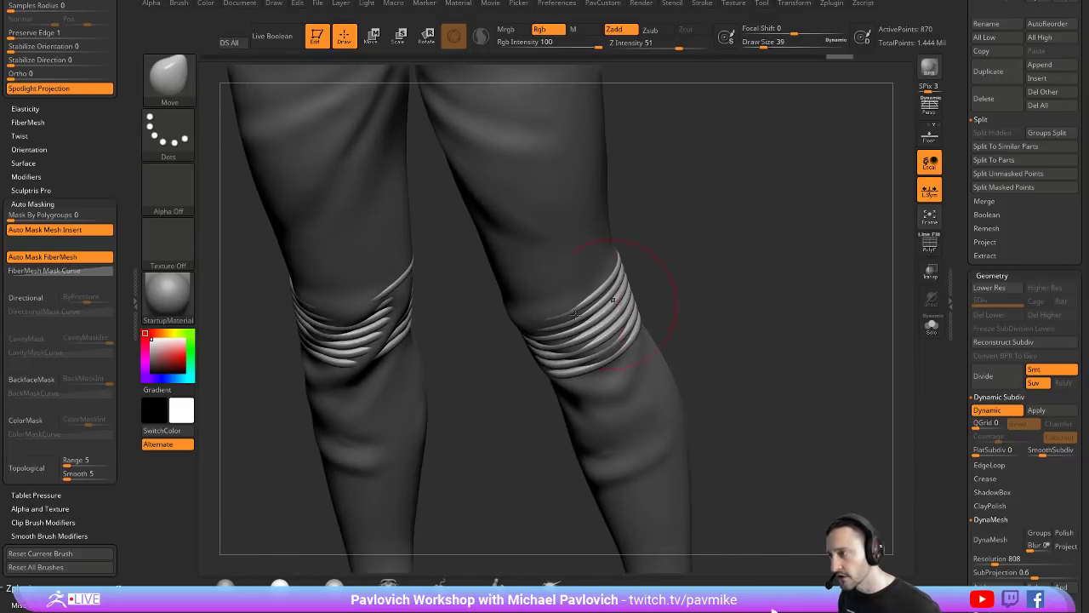
{"action": "key", "text": "s"}
{"action": "left_click_drag", "start_coordinate": [530, 329], "coordinate": [538, 328]}
{"action": "left_click_drag", "start_coordinate": [367, 328], "coordinate": [353, 329]}
{"action": "left_click_drag", "start_coordinate": [734, 303], "coordinate": [698, 296]}
{"action": "left_click_drag", "start_coordinate": [595, 336], "coordinate": [564, 352]}
{"action": "key", "text": "s"}
{"action": "left_click_drag", "start_coordinate": [516, 349], "coordinate": [529, 363]}
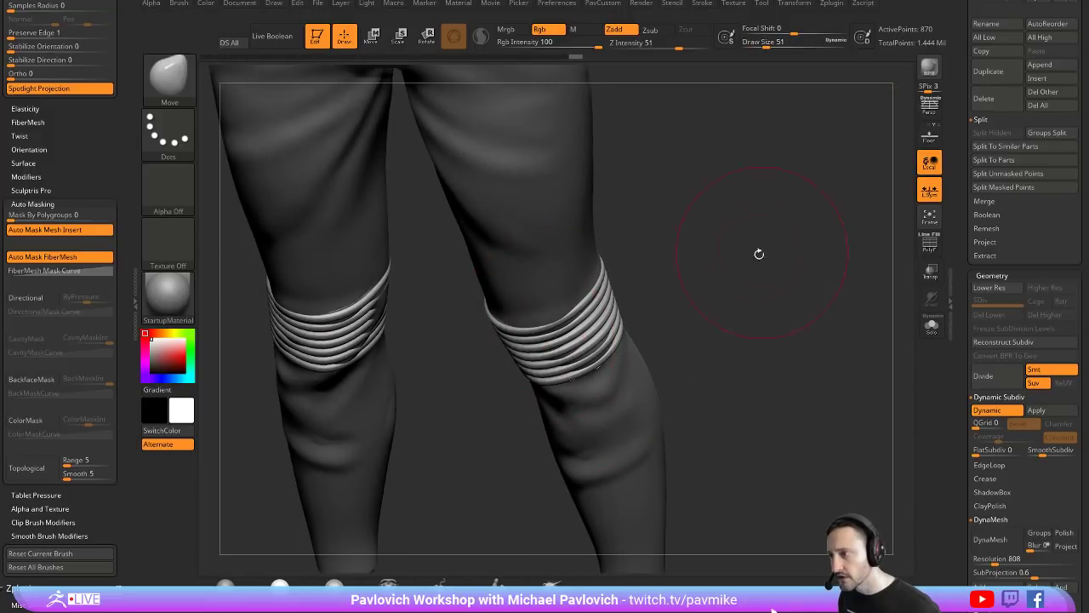
Step: Fit the rings around the backs of the knees with the Move brush at draw size 80
{"action": "left_click_drag", "start_coordinate": [759, 252], "coordinate": [596, 316]}
{"action": "mouse_move", "coordinate": [739, 263]}
{"action": "left_mouse_down"}
{"action": "mouse_move", "coordinate": [692, 284]}
{"action": "mouse_move", "coordinate": [655, 280]}
{"action": "left_mouse_up"}
{"action": "key", "text": "s"}
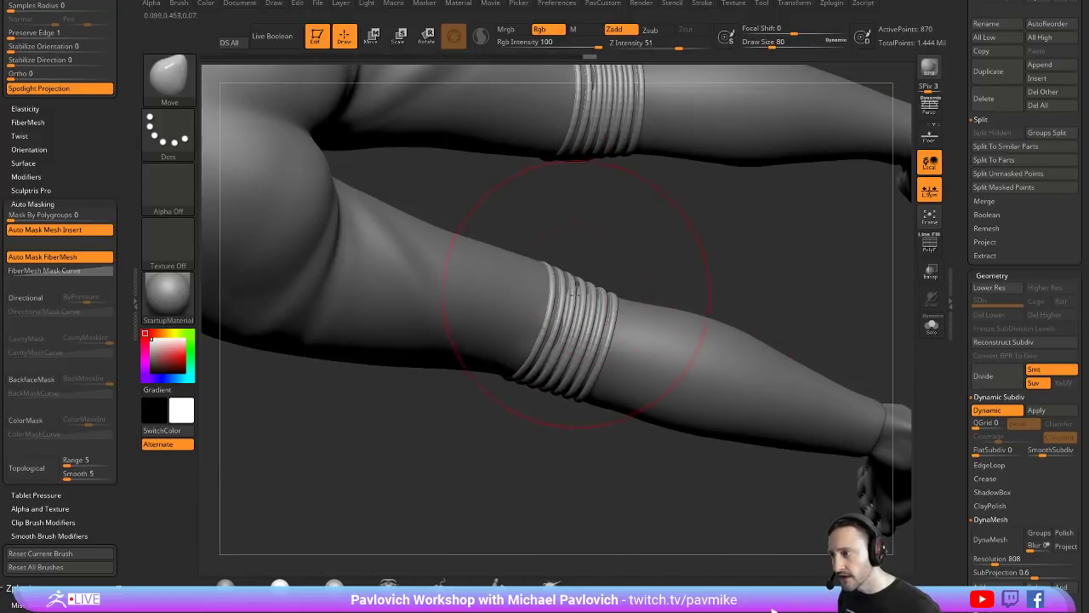
{"action": "left_click_drag", "start_coordinate": [577, 281], "coordinate": [558, 327]}
{"action": "mouse_move", "coordinate": [545, 443]}
{"action": "left_mouse_down"}
{"action": "mouse_move", "coordinate": [749, 306]}
{"action": "mouse_move", "coordinate": [681, 289]}
{"action": "mouse_move", "coordinate": [617, 316]}
{"action": "mouse_move", "coordinate": [600, 304]}
{"action": "left_mouse_up"}
Step: Switch to the Standard brush with the whole pants in view
{"action": "mouse_move", "coordinate": [778, 271]}
{"action": "left_mouse_down", "text": "alt"}
{"action": "mouse_move", "coordinate": [781, 246]}
{"action": "mouse_move", "coordinate": [750, 241]}
{"action": "mouse_move", "coordinate": [758, 377]}
{"action": "left_mouse_up", "text": "alt"}
{"action": "key", "text": "b"}
{"action": "key", "text": "s"}
{"action": "key", "text": "t"}
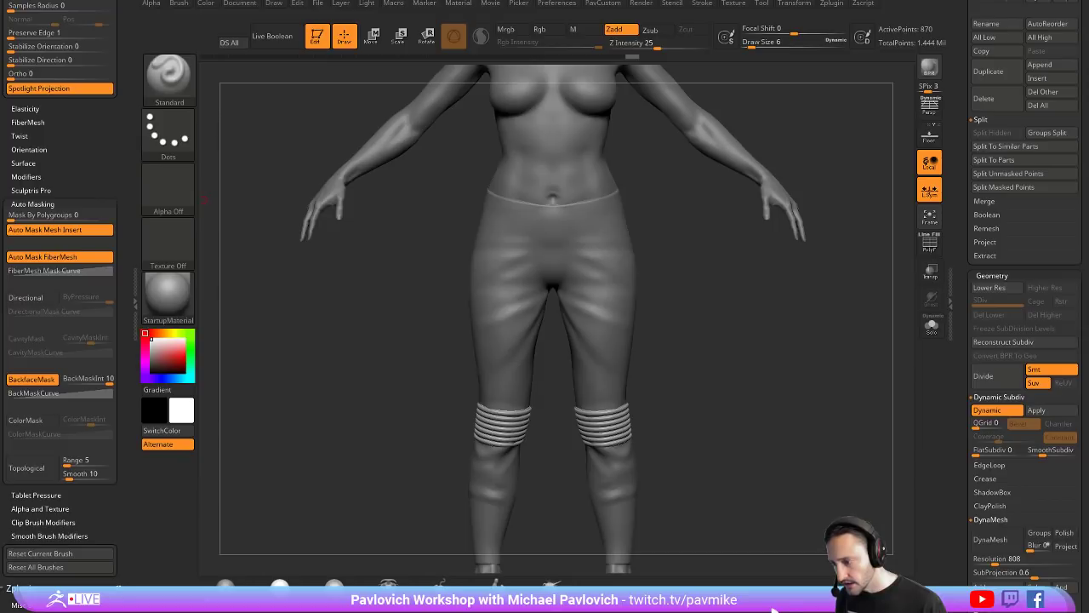
Step: Switch to the browser and look through the event videos and past broadcasts on the Pixologic ZBrush YouTube channel
{"action": "left_click_drag", "start_coordinate": [924, 609], "coordinate": [849, 0]}
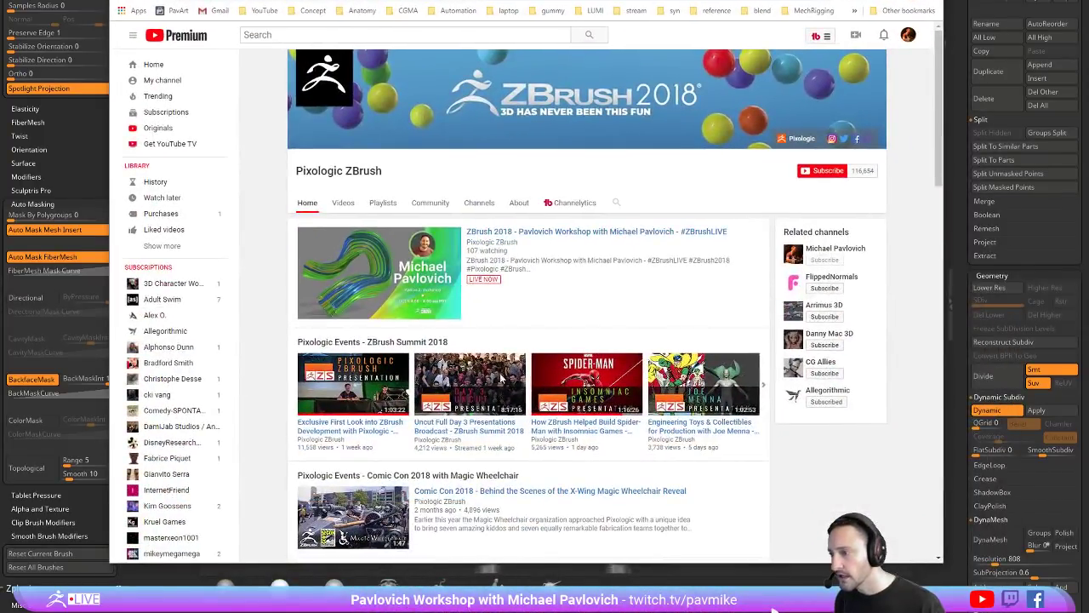
{"action": "scroll", "coordinate": [477, 361], "scroll_direction": "down", "scroll_amount": 3}
{"action": "scroll", "coordinate": [477, 362], "scroll_direction": "down", "scroll_amount": 2}
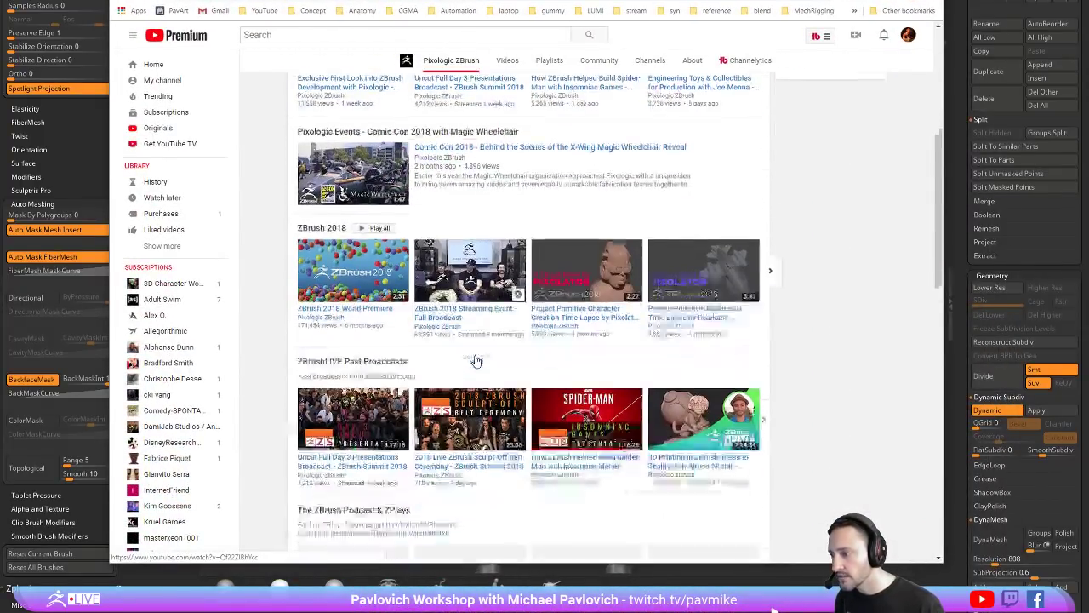
{"action": "left_click", "coordinate": [771, 371]}
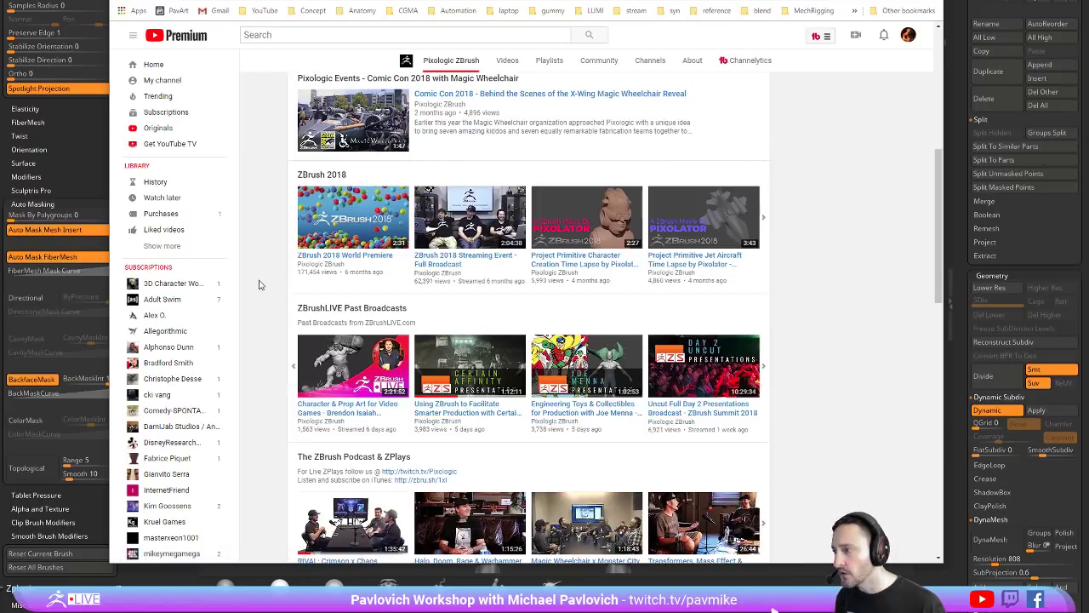
{"action": "scroll", "coordinate": [260, 285], "scroll_direction": "up", "scroll_amount": 4}
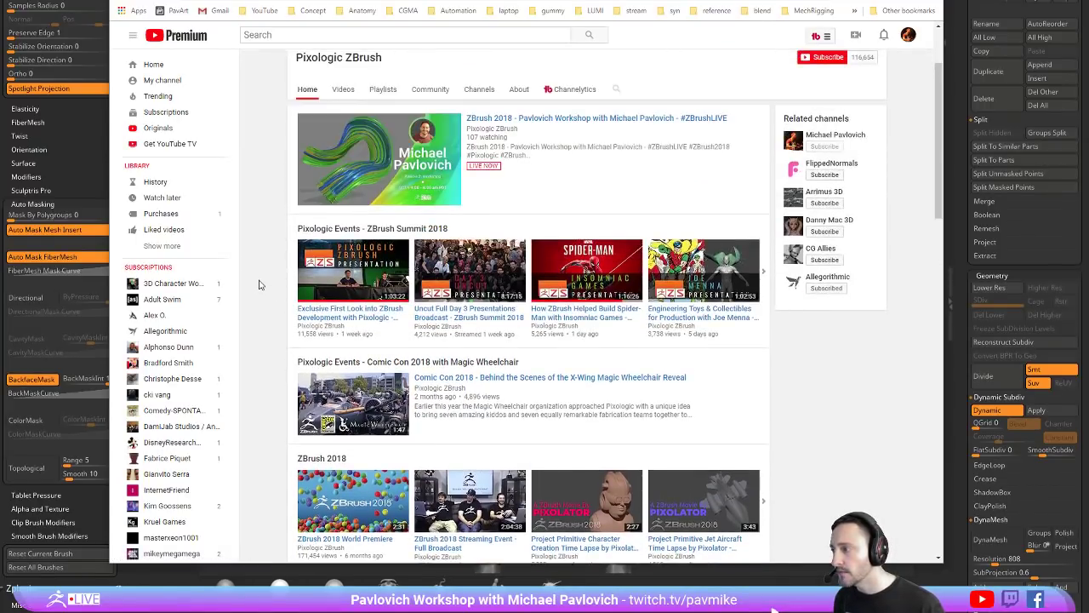
Step: Open the video "Exclusive First Look into ZBrush Development with Pixologic - ZBrush Summit 2018", pause it and jump to 20:57
{"action": "left_click", "coordinate": [367, 322]}
{"action": "left_click", "coordinate": [180, 317]}
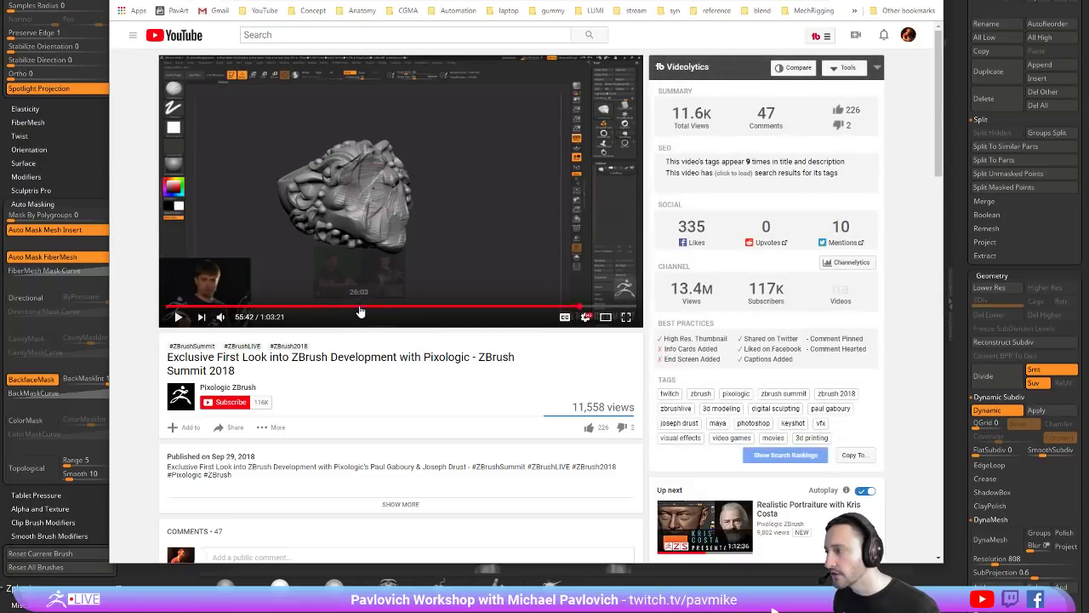
{"action": "left_click", "coordinate": [322, 307]}
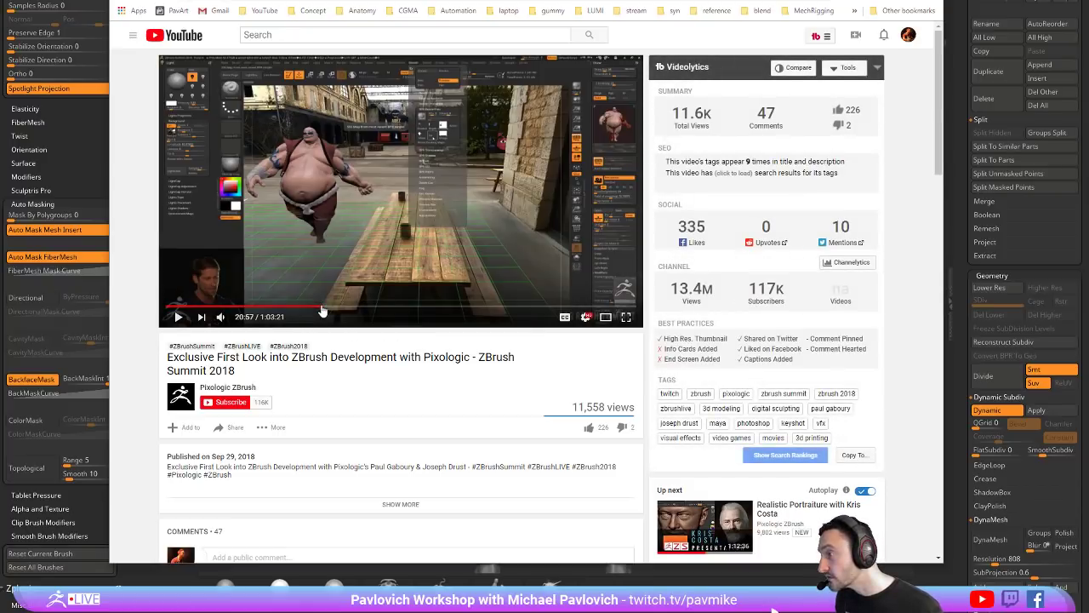
Step: Jump the ZBrush Summit video to 46:58 and switch back to ZBrush
{"action": "left_click_drag", "start_coordinate": [370, 307], "coordinate": [515, 310]}
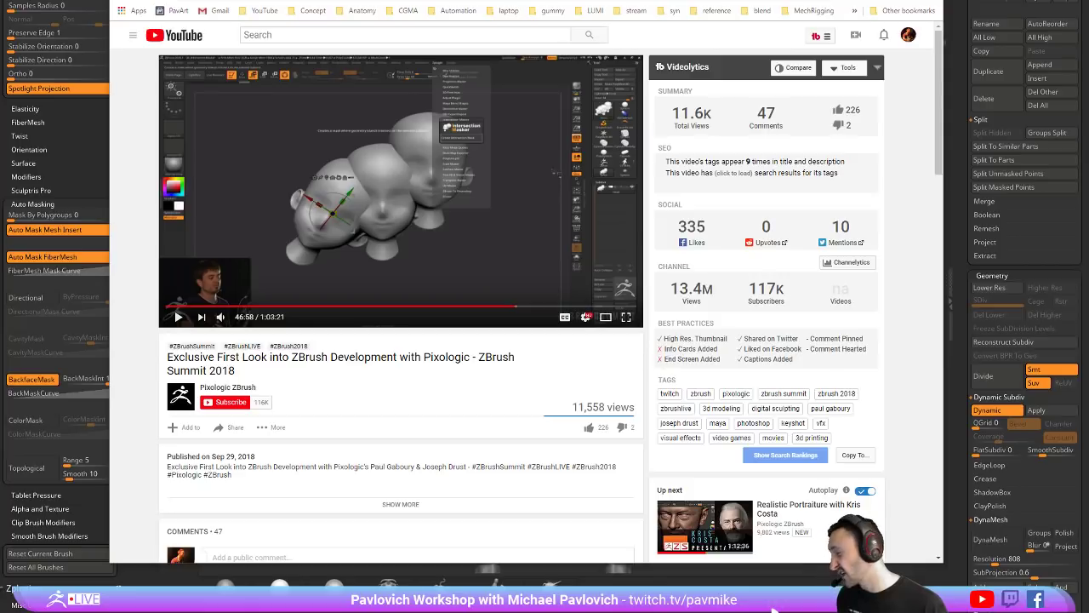
{"action": "key", "text": "alt+Tab"}
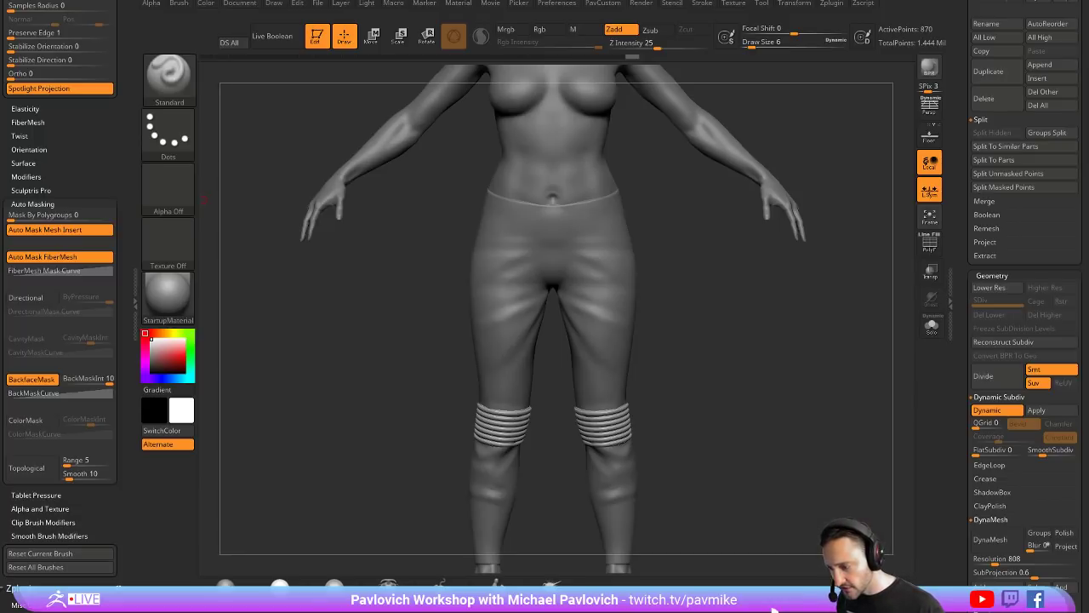
Step: Open the "ZB4 R8 What's New" playlist from the channel's playlists in the browser, look through its videos, select its address and return to ZBrush
{"action": "left_click_drag", "start_coordinate": [932, 0], "coordinate": [932, 17]}
{"action": "scroll", "coordinate": [761, 296], "scroll_direction": "up", "scroll_amount": 3}
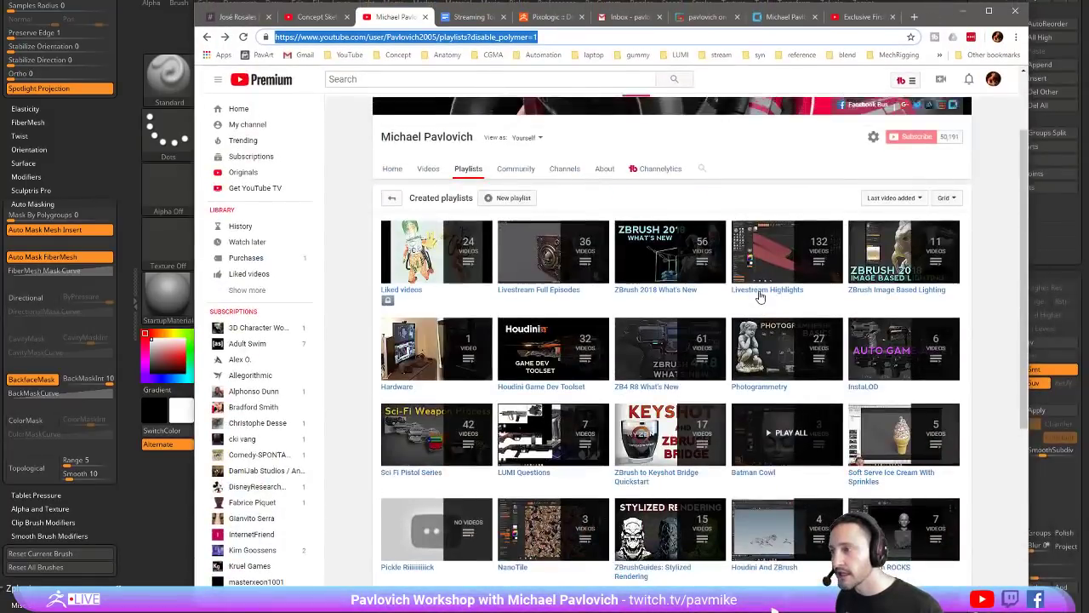
{"action": "left_click", "coordinate": [650, 387]}
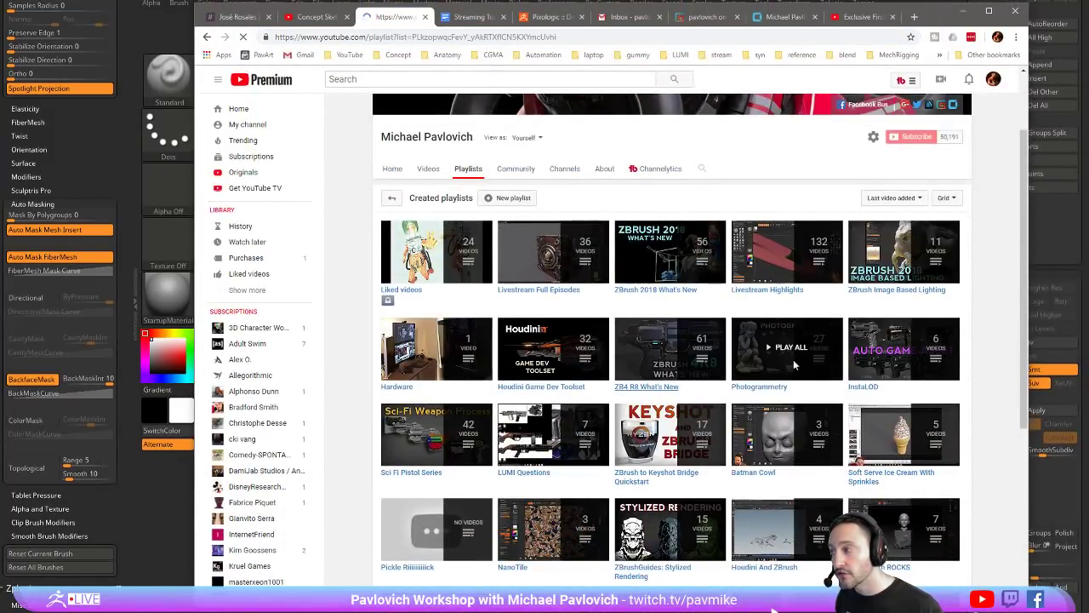
{"action": "scroll", "coordinate": [727, 290], "scroll_direction": "down", "scroll_amount": 3}
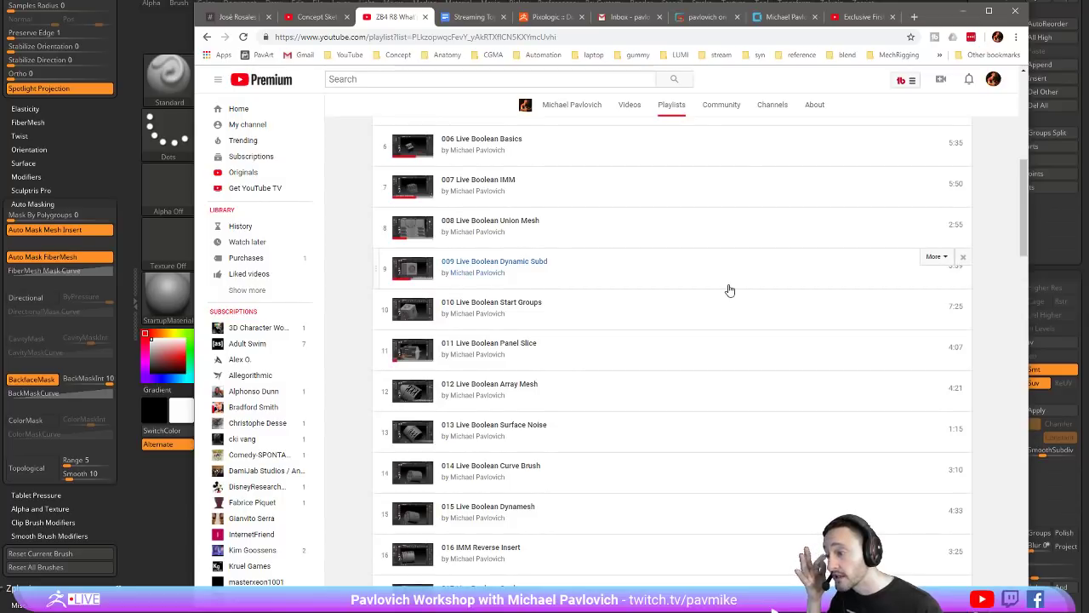
{"action": "scroll", "coordinate": [730, 291], "scroll_direction": "down", "scroll_amount": 3}
{"action": "scroll", "coordinate": [726, 291], "scroll_direction": "down", "scroll_amount": 3}
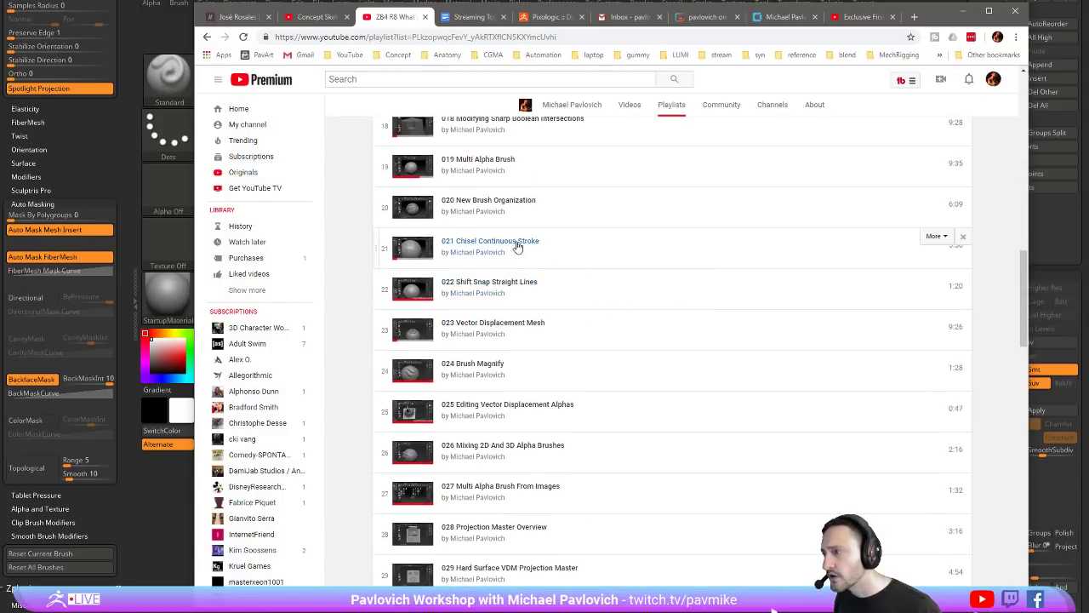
{"action": "left_click", "coordinate": [533, 37]}
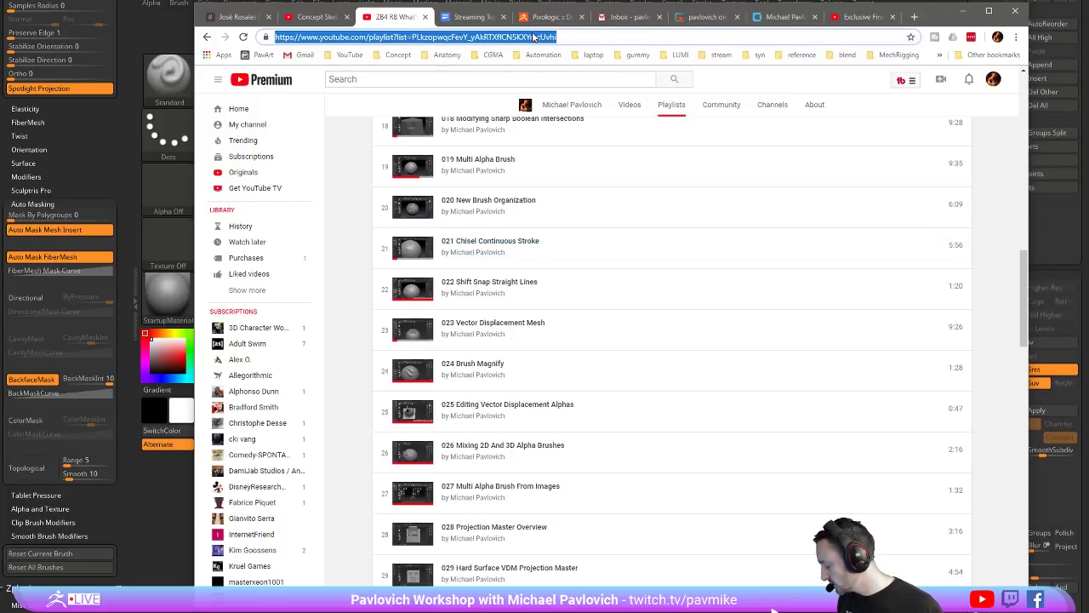
{"action": "key", "text": "alt+Tab"}
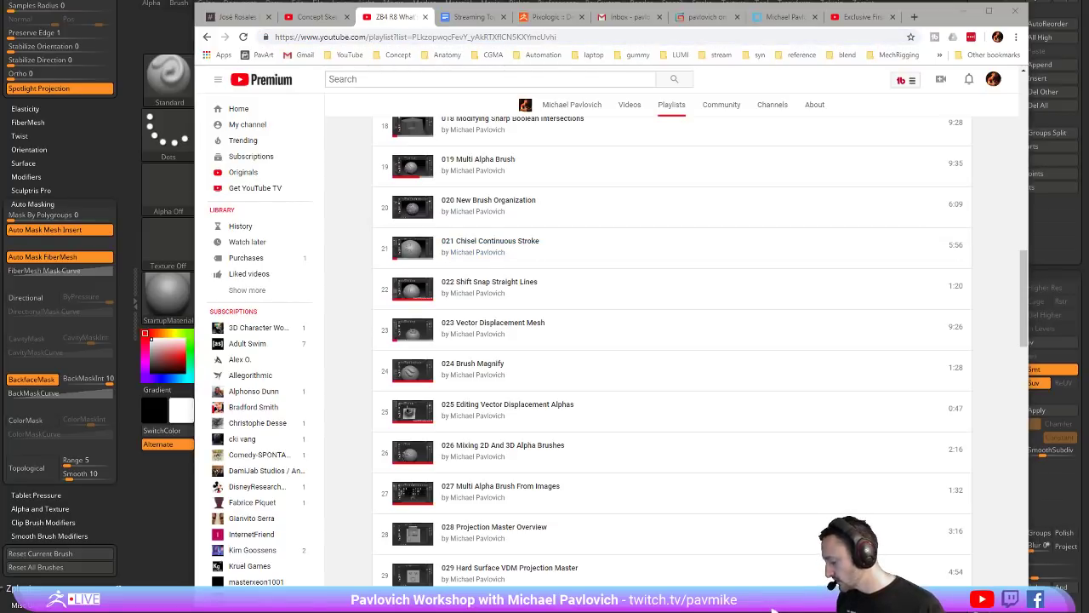
{"action": "left_click", "coordinate": [964, 11]}
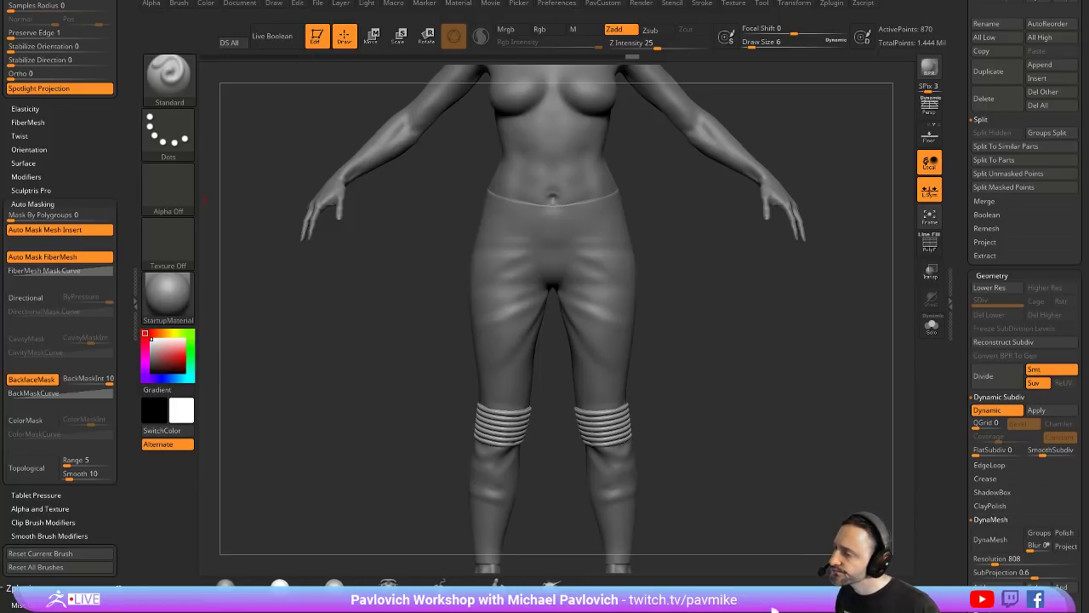
Step: Choose the Stitch1 brush at draw size 23 and make the pants the active subtool
{"action": "left_click_drag", "start_coordinate": [742, 336], "coordinate": [655, 336]}
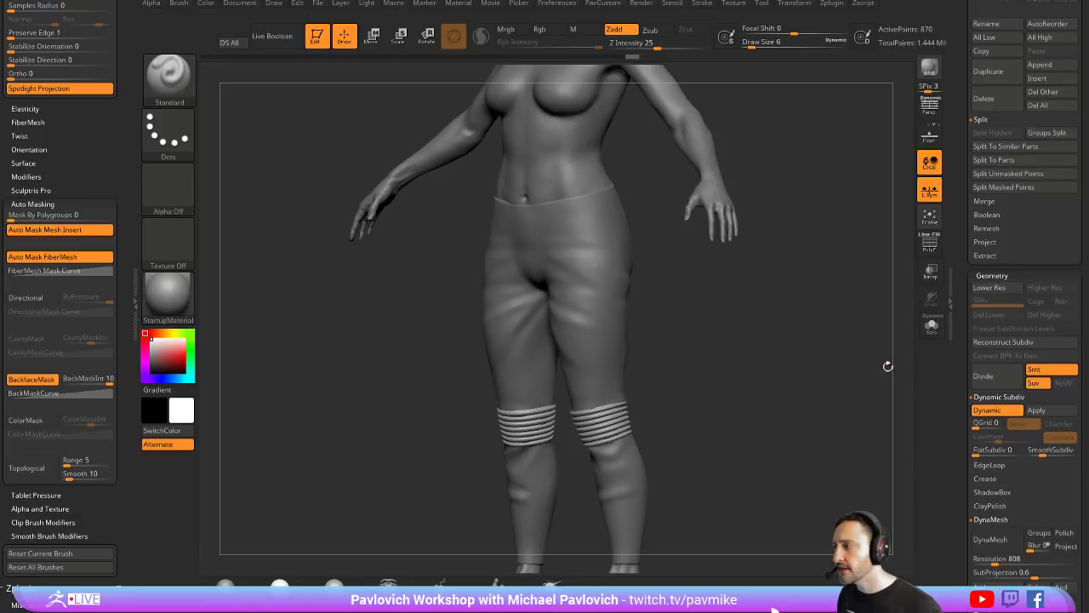
{"action": "mouse_move", "coordinate": [830, 320]}
{"action": "left_mouse_down"}
{"action": "mouse_move", "coordinate": [821, 306]}
{"action": "mouse_move", "coordinate": [730, 343]}
{"action": "mouse_move", "coordinate": [630, 340]}
{"action": "left_mouse_up"}
{"action": "key", "text": "b"}
{"action": "left_click", "coordinate": [455, 557]}
{"action": "key", "text": "bracketright"}
{"action": "key", "text": "bracketright"}
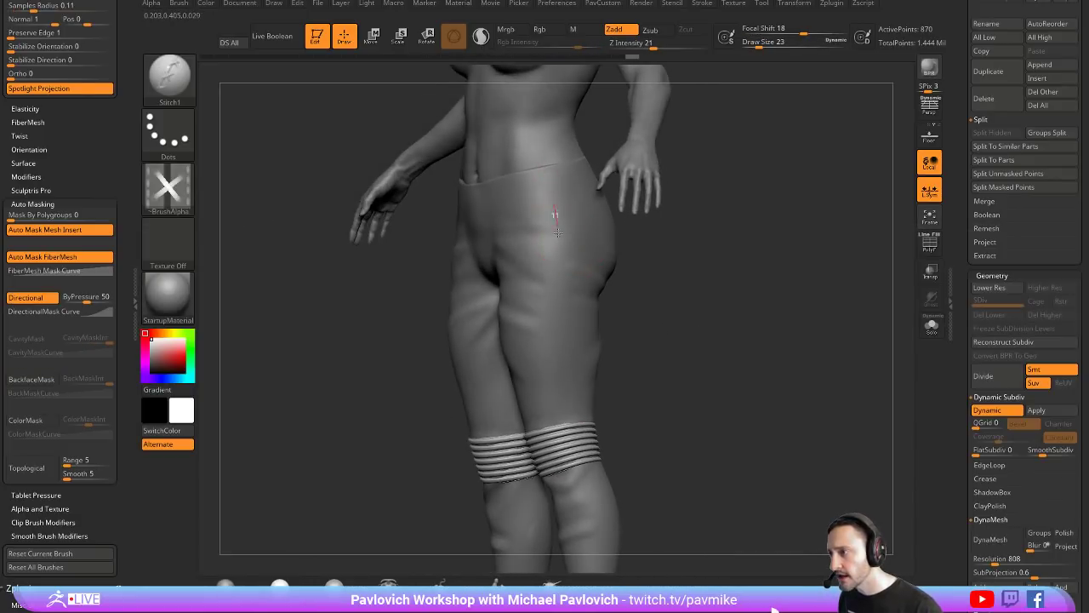
{"action": "left_click", "coordinate": [623, 248], "text": "alt"}
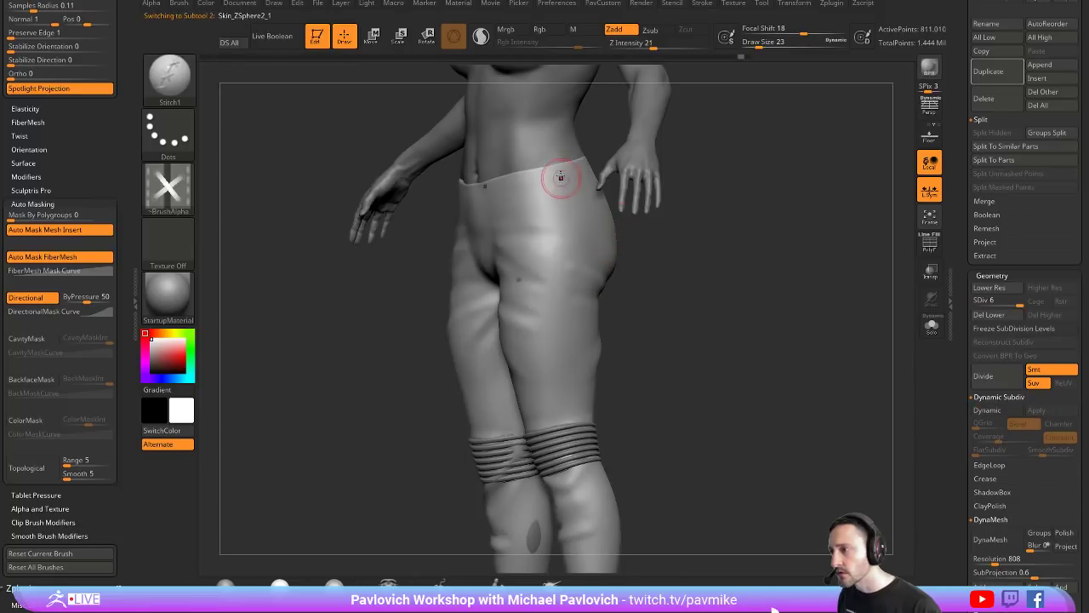
Step: Try stitch lines down the outer thigh of the pants at draw sizes 23 and 14, undoing each one
{"action": "left_click_drag", "start_coordinate": [561, 178], "coordinate": [537, 387]}
{"action": "key", "text": "ctrl+z"}
{"action": "key", "text": "s"}
{"action": "left_click_drag", "start_coordinate": [575, 315], "coordinate": [568, 315]}
{"action": "left_click_drag", "start_coordinate": [555, 177], "coordinate": [555, 400]}
{"action": "key", "text": "ctrl+z"}
{"action": "left_click", "coordinate": [710, 4]}
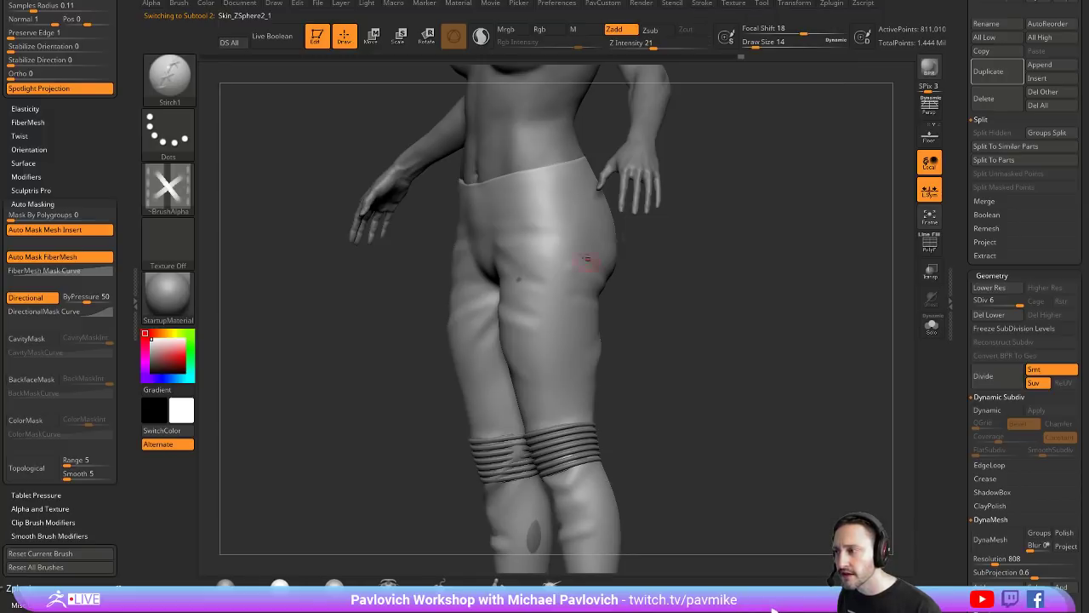
{"action": "left_click_drag", "start_coordinate": [552, 181], "coordinate": [551, 401]}
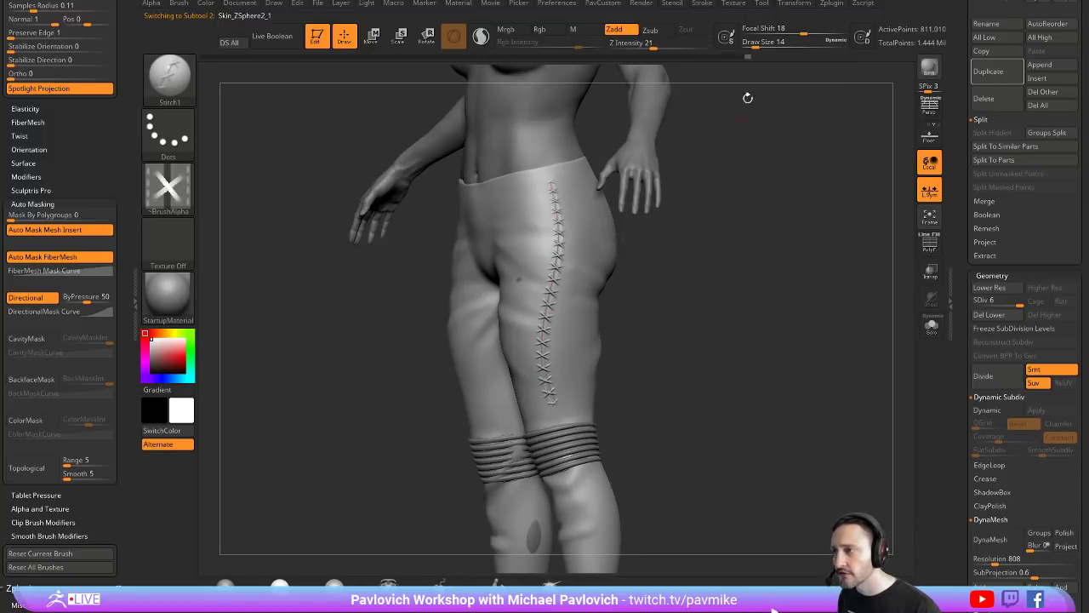
{"action": "key", "text": "ctrl+z"}
Step: Try a stitch line down the thigh with the stroke's Roll Dist set to 0.5223, and undo it
{"action": "left_click", "coordinate": [710, 5]}
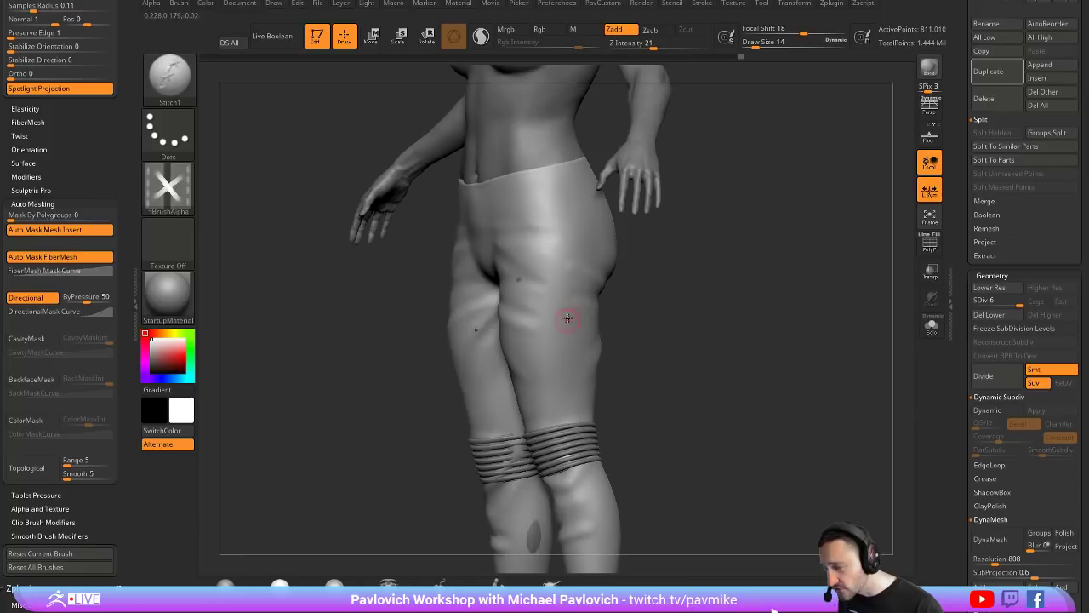
{"action": "key", "text": "ctrl+shift+z"}
{"action": "key", "text": "ctrl+z"}
{"action": "left_click", "coordinate": [702, 3]}
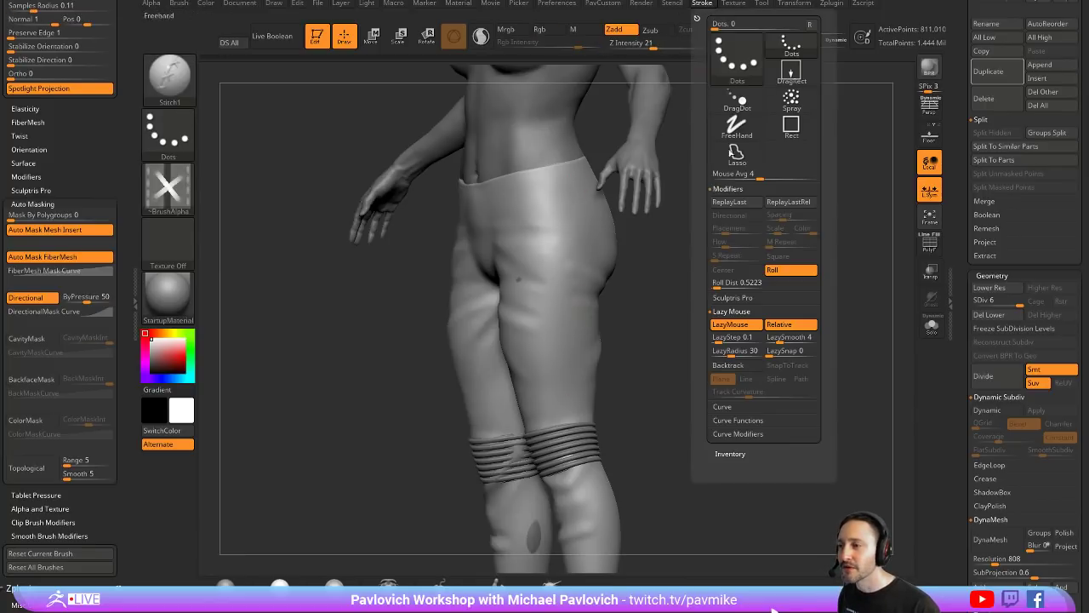
{"action": "left_click_drag", "start_coordinate": [717, 283], "coordinate": [730, 290]}
{"action": "left_click_drag", "start_coordinate": [567, 162], "coordinate": [549, 410]}
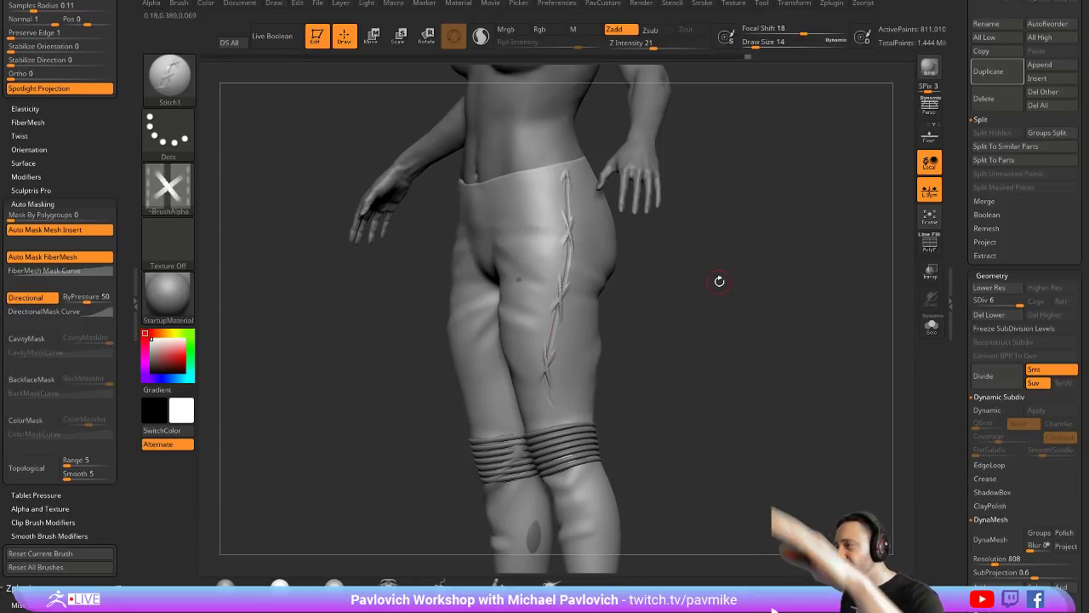
{"action": "key", "text": "ctrl+z"}
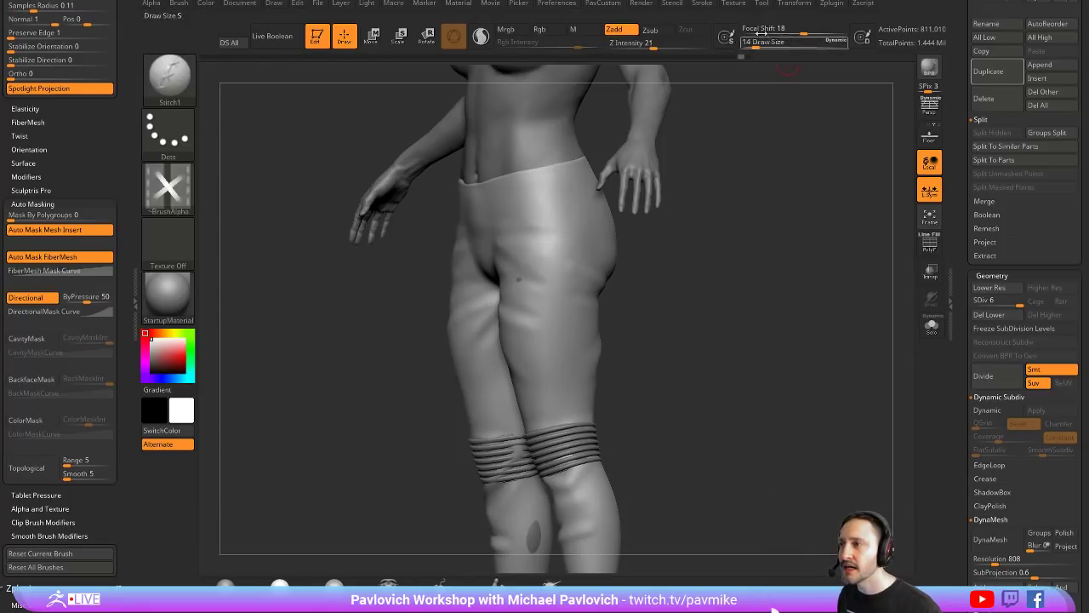
Step: Reset Roll Dist to 1 and turn off Roll for the stitch stroke, testing it with one undone line down the thigh
{"action": "left_click", "coordinate": [703, 3]}
{"action": "left_click", "coordinate": [725, 284]}
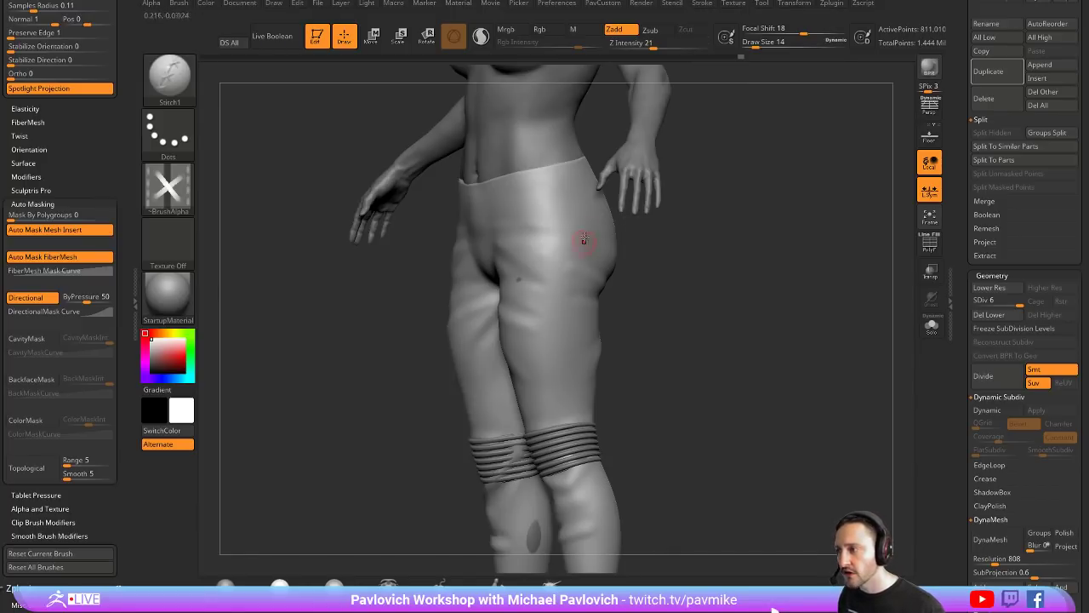
{"action": "mouse_move", "coordinate": [558, 179]}
{"action": "left_mouse_down"}
{"action": "mouse_move", "coordinate": [566, 229]}
{"action": "mouse_move", "coordinate": [549, 384]}
{"action": "left_mouse_up"}
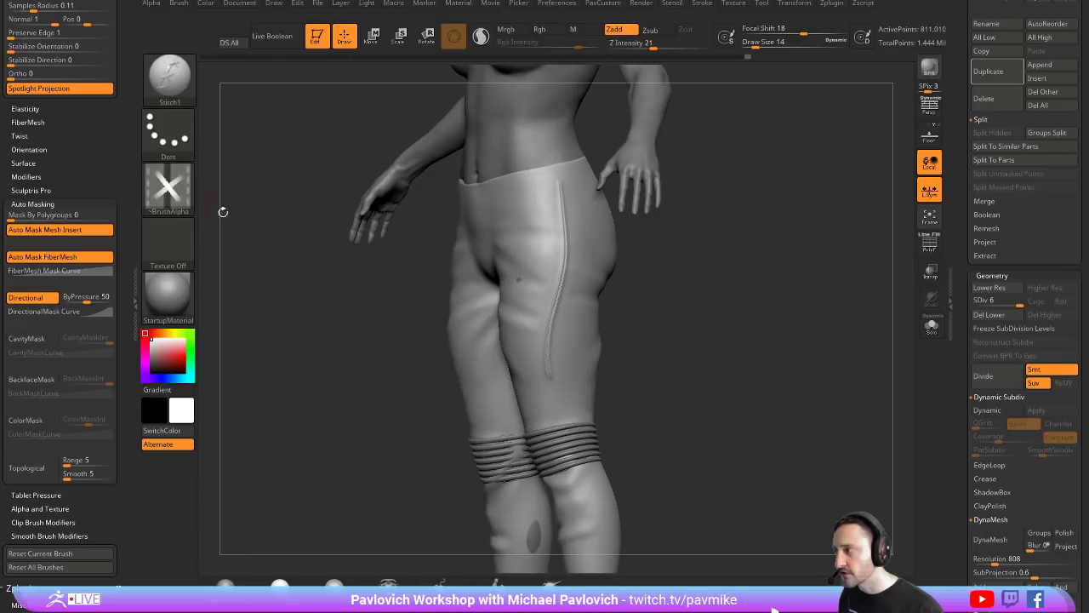
{"action": "key", "text": "ctrl+z"}
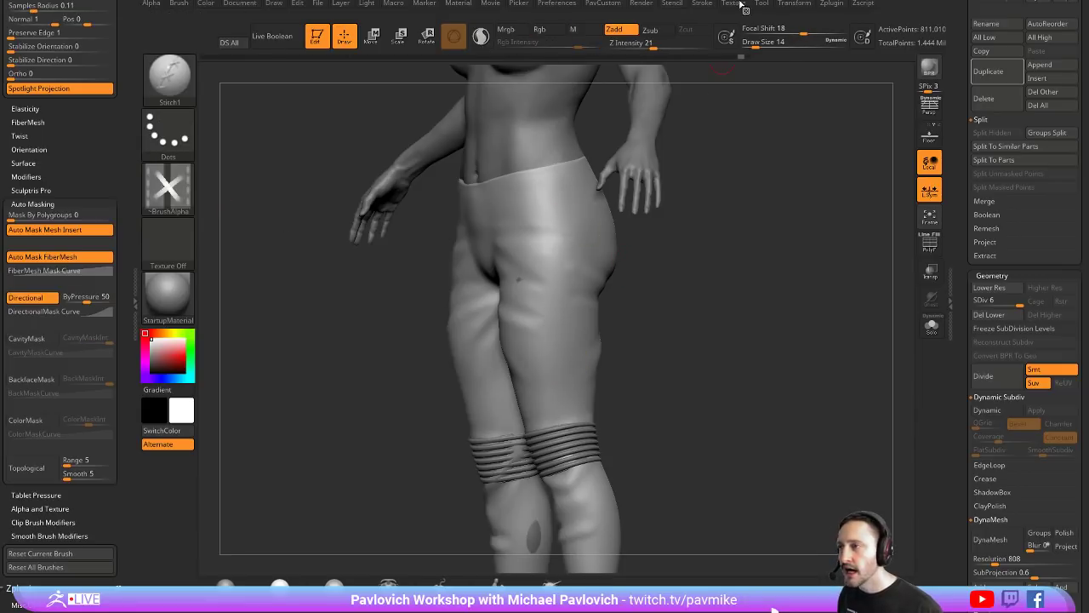
Step: Space the stitches apart with a LazyStep of about 0.178 and set Z Intensity to 53, undoing the test lines on the thigh
{"action": "left_click", "coordinate": [708, 4]}
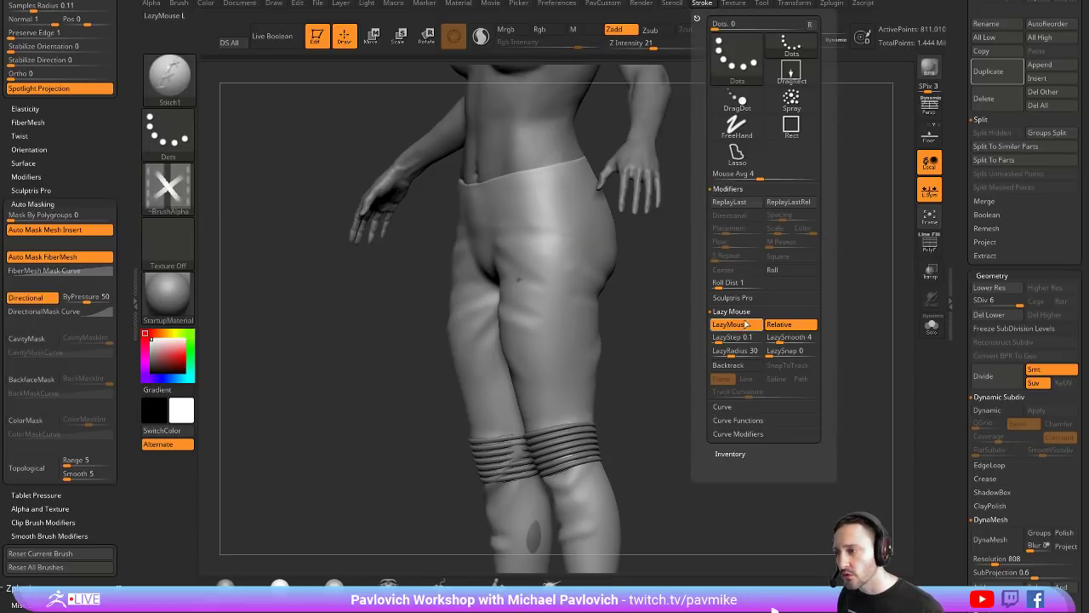
{"action": "left_click", "coordinate": [717, 339]}
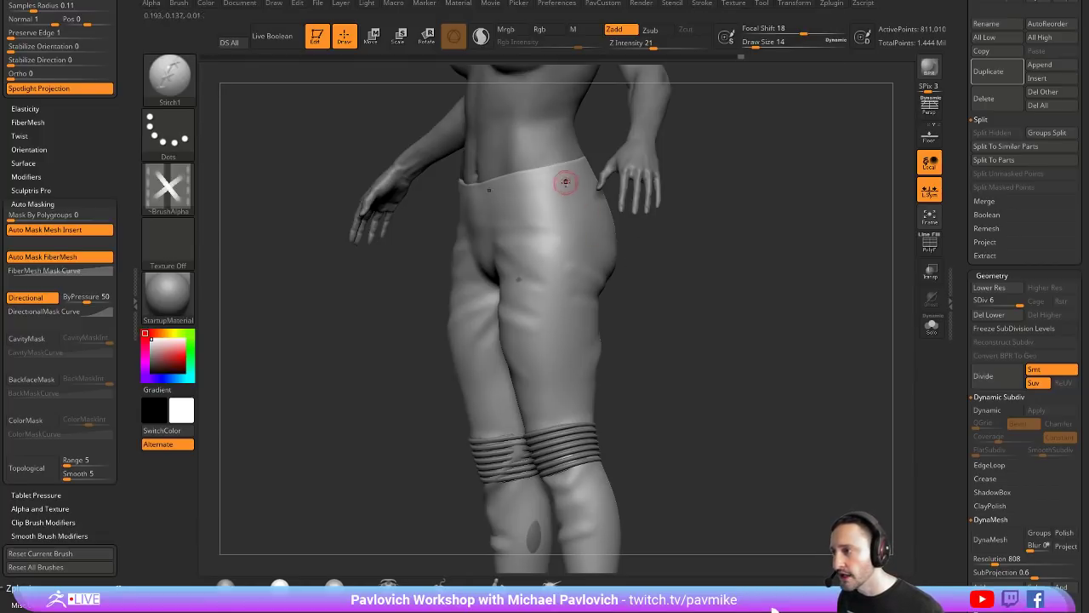
{"action": "key", "text": "ctrl+z"}
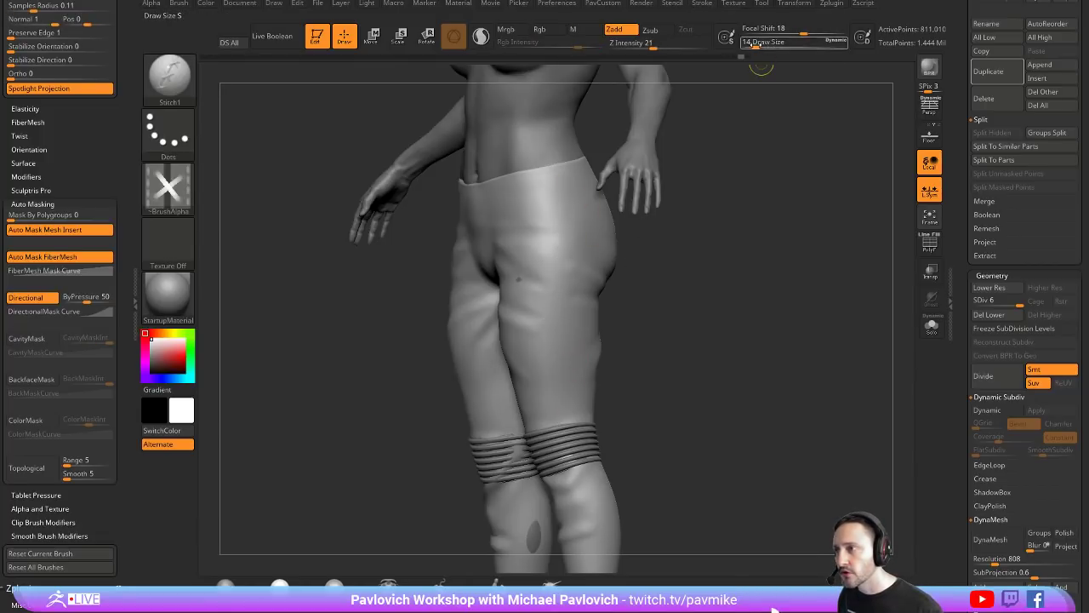
{"action": "left_click", "coordinate": [680, 44]}
{"action": "left_click_drag", "start_coordinate": [555, 195], "coordinate": [546, 377]}
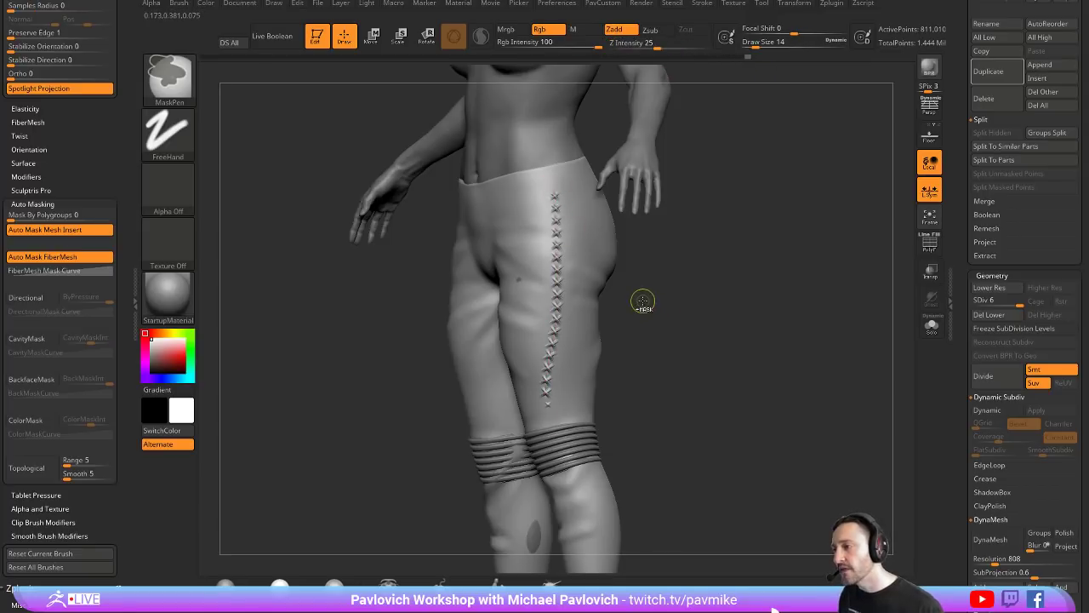
{"action": "key", "text": "ctrl+z"}
Step: Set the stitch brush's draw size to 18 after trying 33, undoing each test line down the thigh
{"action": "key", "text": "s"}
{"action": "left_click_drag", "start_coordinate": [579, 230], "coordinate": [586, 230]}
{"action": "left_click_drag", "start_coordinate": [559, 187], "coordinate": [556, 386]}
{"action": "key", "text": "ctrl+z"}
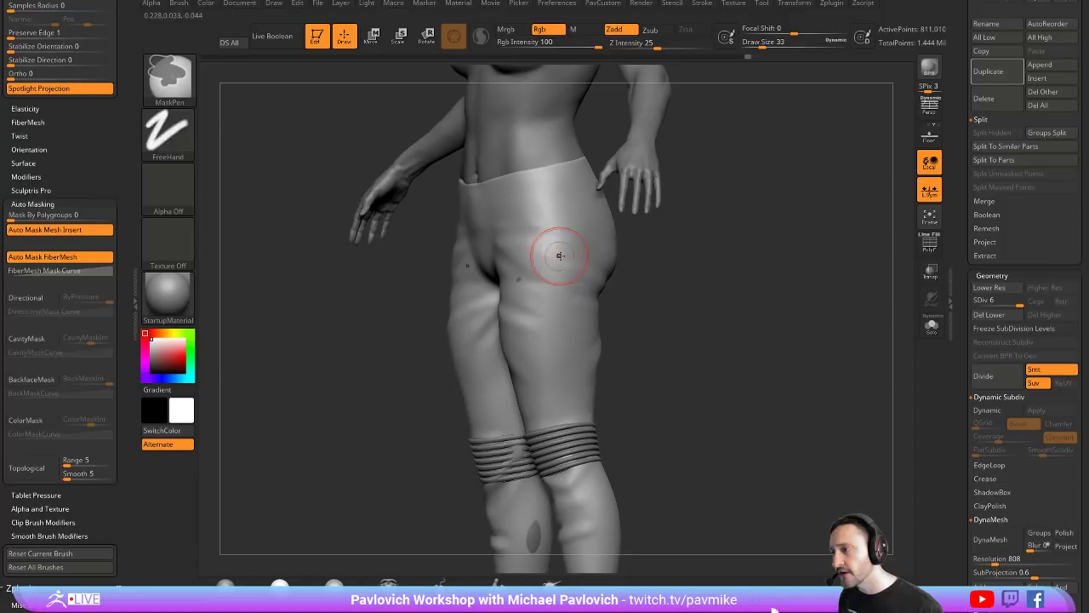
{"action": "key", "text": "s"}
{"action": "left_click_drag", "start_coordinate": [567, 256], "coordinate": [560, 255]}
{"action": "left_click_drag", "start_coordinate": [552, 191], "coordinate": [549, 398]}
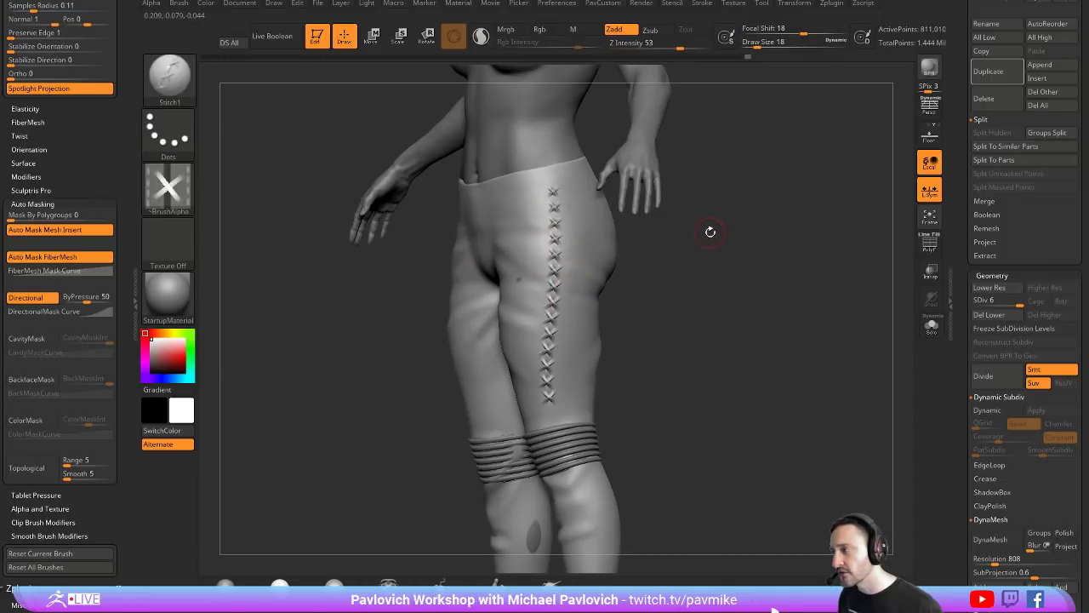
{"action": "key", "text": "ctrl+z"}
Step: Try other LazyStep values for the stitch spacing with test lines down the outer thigh, undoing each line
{"action": "left_click", "coordinate": [702, 3]}
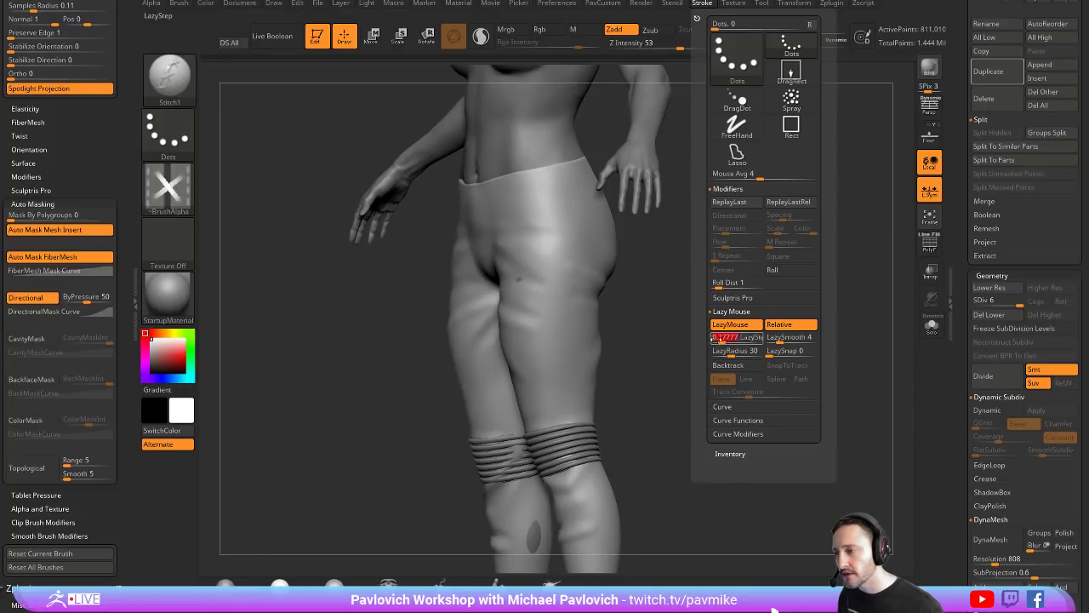
{"action": "left_click_drag", "start_coordinate": [569, 173], "coordinate": [565, 415]}
{"action": "key", "text": "ctrl+z"}
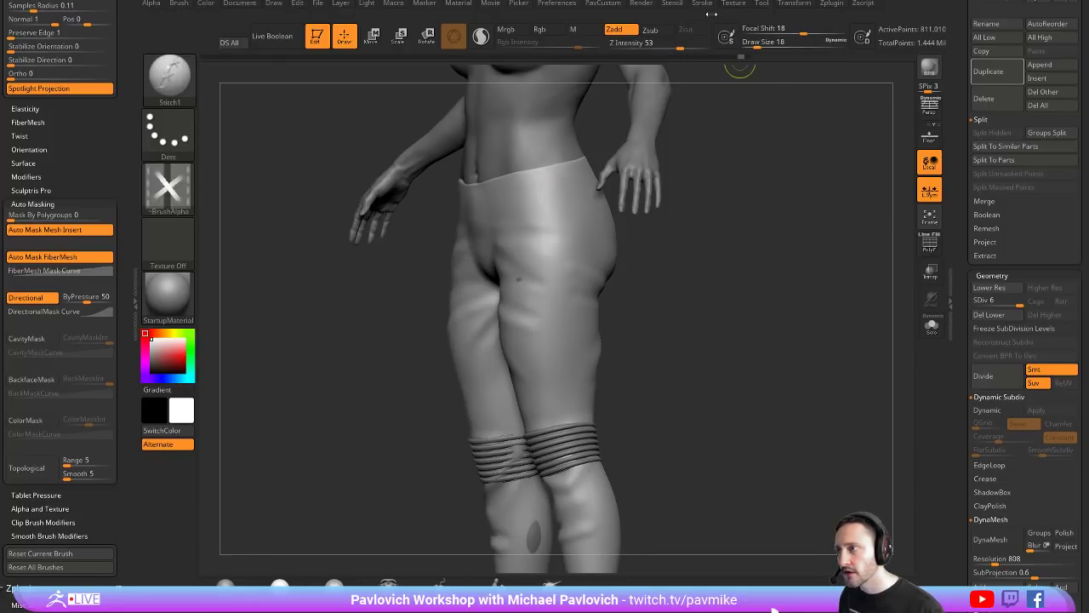
{"action": "left_click", "coordinate": [702, 4]}
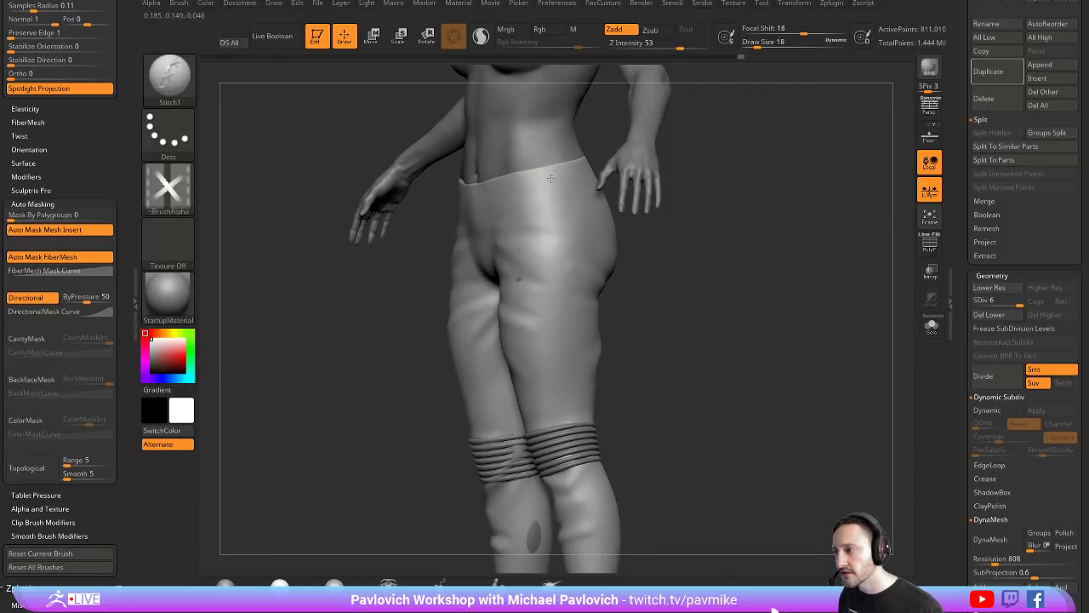
{"action": "left_click_drag", "start_coordinate": [551, 251], "coordinate": [543, 335]}
{"action": "left_click_drag", "start_coordinate": [571, 451], "coordinate": [572, 447]}
{"action": "key", "text": "ctrl+z"}
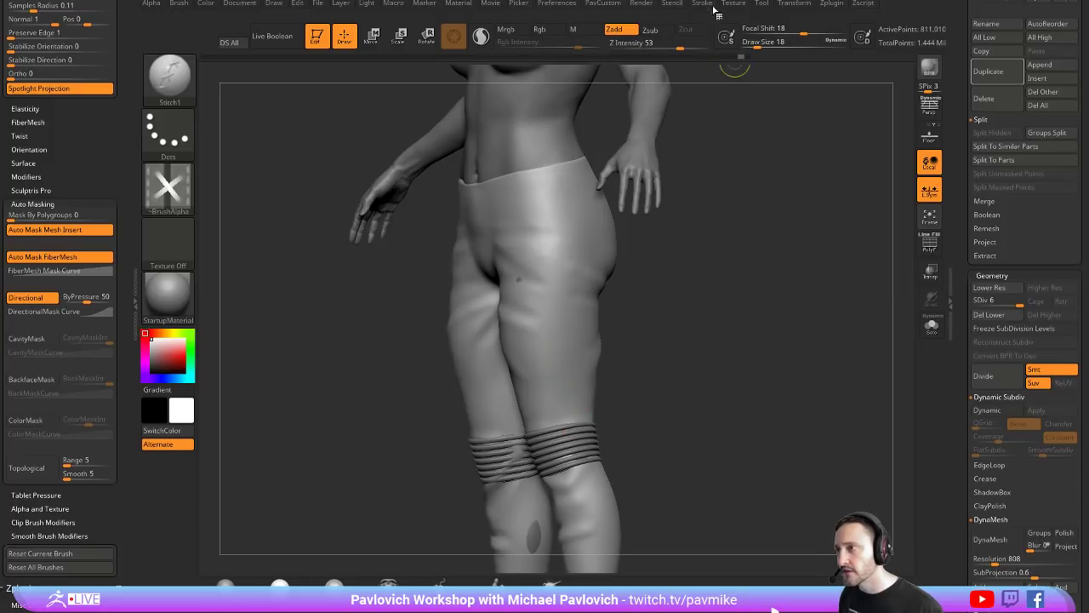
Step: Try a wider stitch spacing with a LazyStep of about 3.04, testing it with one undone line down the thigh
{"action": "left_click", "coordinate": [702, 3]}
{"action": "left_click_drag", "start_coordinate": [742, 337], "coordinate": [745, 338]}
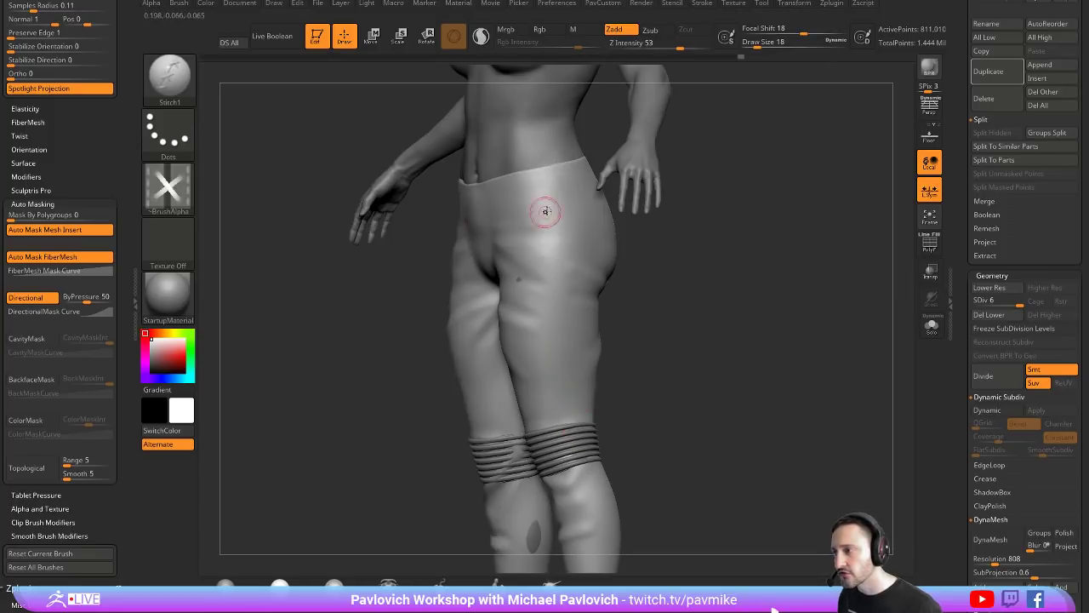
{"action": "mouse_move", "coordinate": [565, 223]}
{"action": "left_mouse_down"}
{"action": "mouse_move", "coordinate": [560, 285]}
{"action": "mouse_move", "coordinate": [577, 429]}
{"action": "left_mouse_up"}
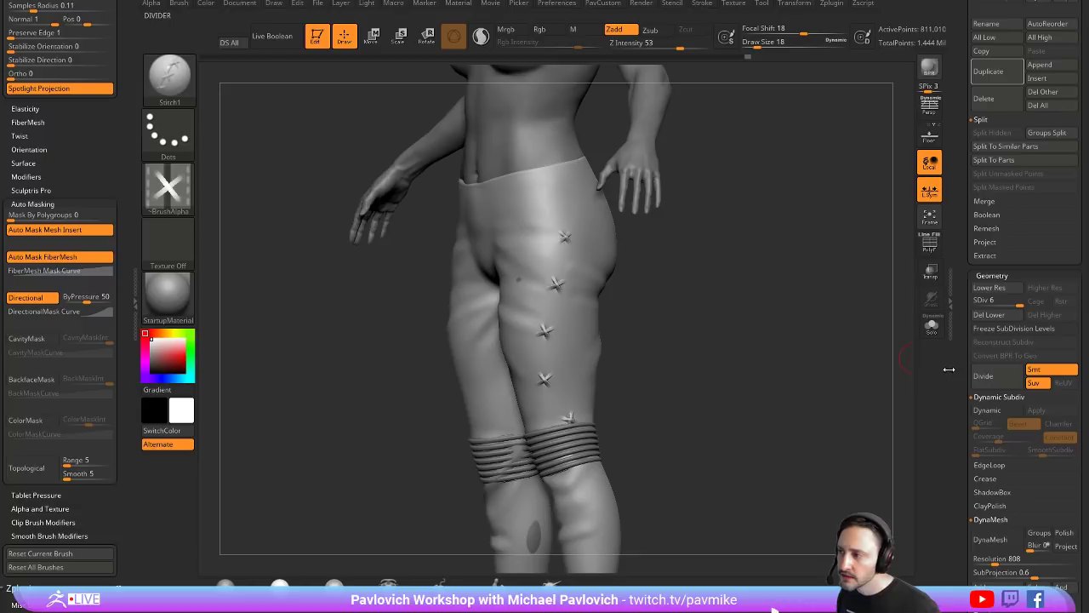
{"action": "key", "text": "ctrl+z"}
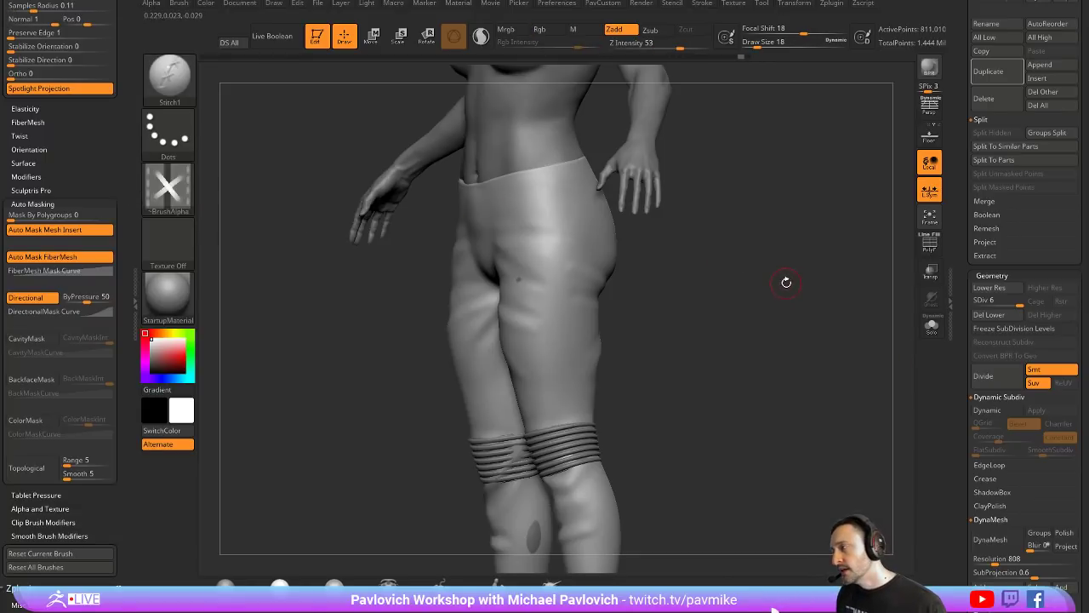
Step: Turn on Roll for the stitch stroke and set LazyStep to about 0.16, undoing the test lines down the thigh
{"action": "left_click", "coordinate": [702, 3]}
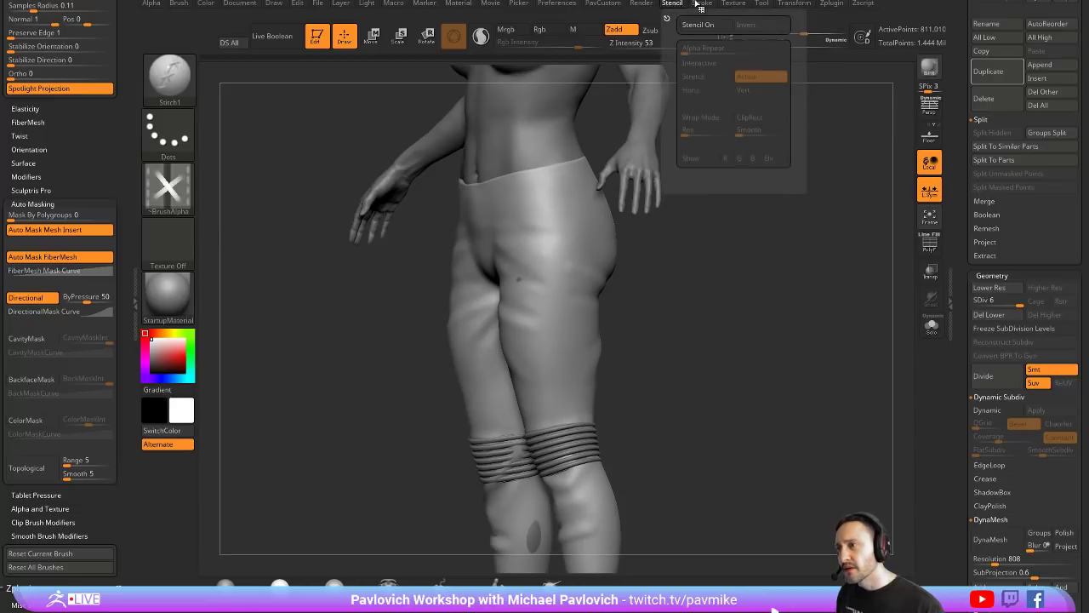
{"action": "left_click", "coordinate": [702, 3]}
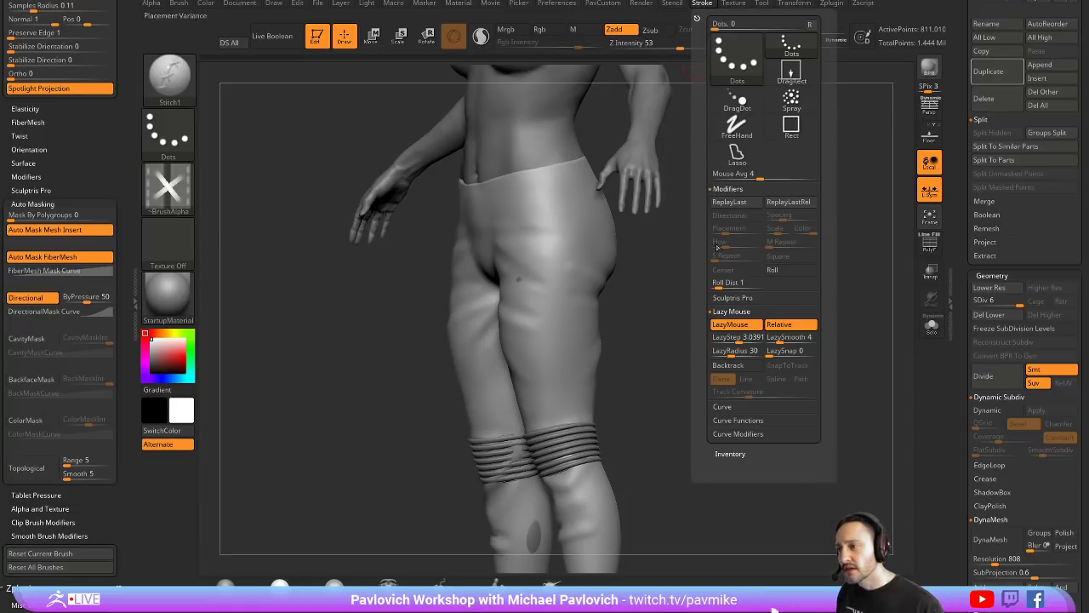
{"action": "left_click", "coordinate": [773, 270]}
{"action": "left_click_drag", "start_coordinate": [730, 339], "coordinate": [720, 340]}
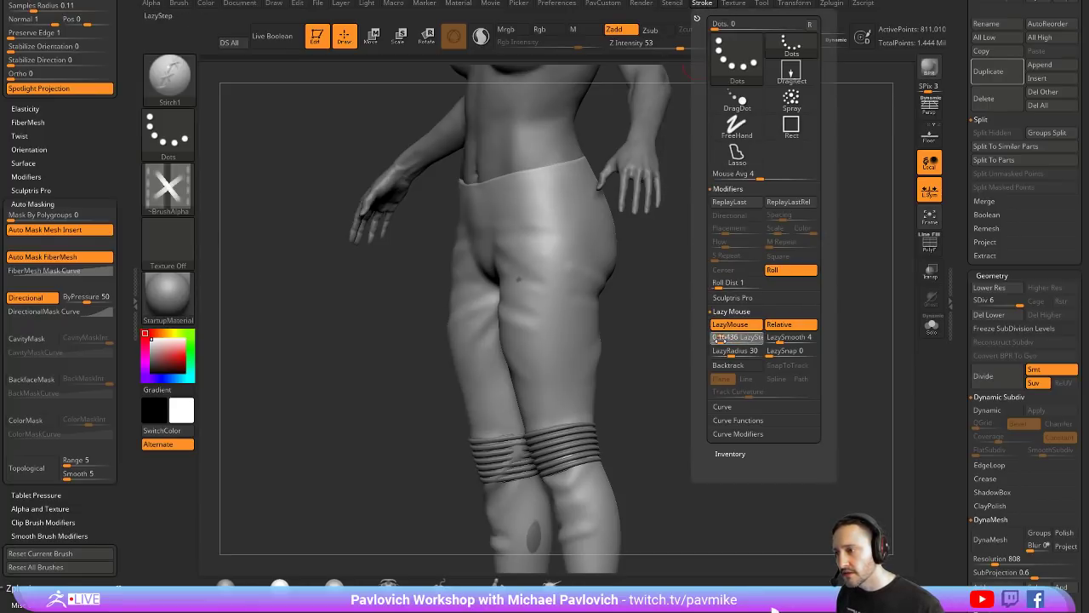
{"action": "left_click_drag", "start_coordinate": [567, 208], "coordinate": [544, 406]}
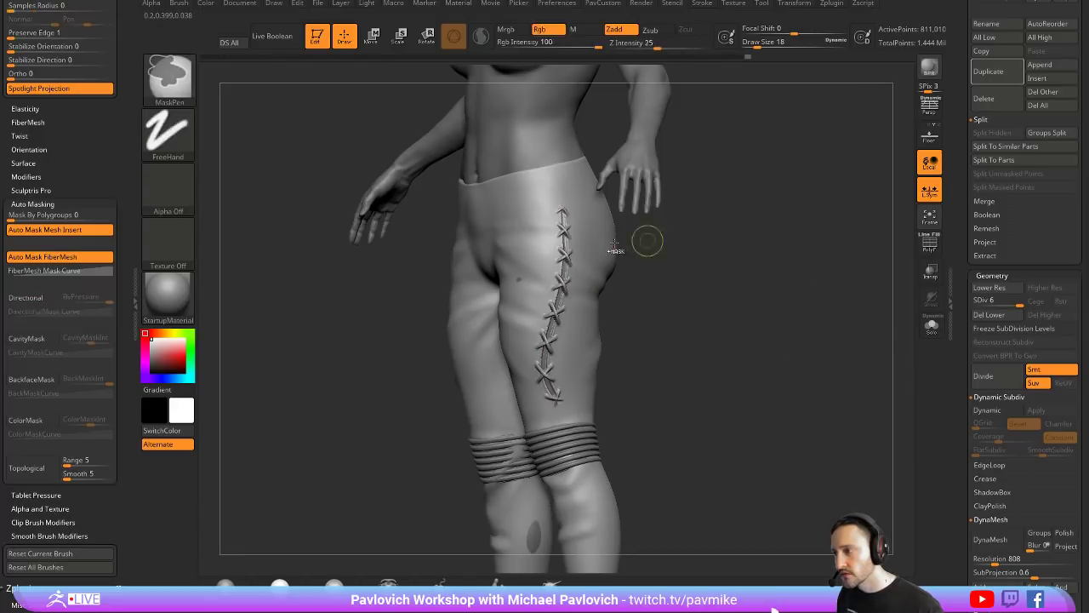
{"action": "key", "text": "ctrl+z"}
{"action": "left_click_drag", "start_coordinate": [563, 180], "coordinate": [545, 403]}
{"action": "key", "text": "ctrl+z"}
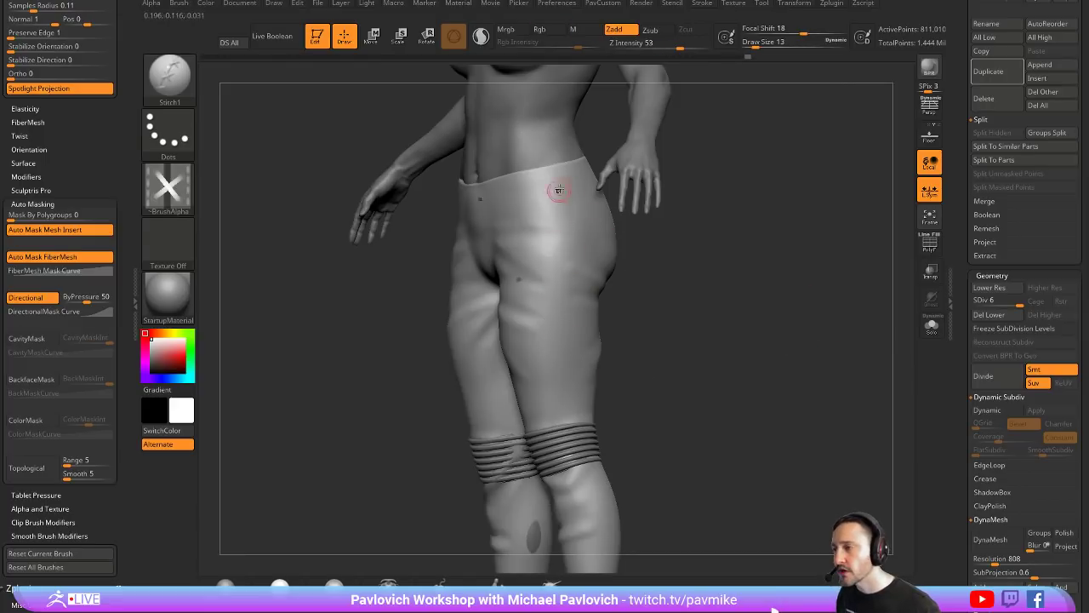
Step: Try the rolled stitches at draw sizes 13 and 25 with test lines on the thigh, undoing each line
{"action": "mouse_move", "coordinate": [552, 248]}
{"action": "left_mouse_down"}
{"action": "mouse_move", "coordinate": [538, 322]}
{"action": "mouse_move", "coordinate": [576, 372]}
{"action": "left_mouse_up"}
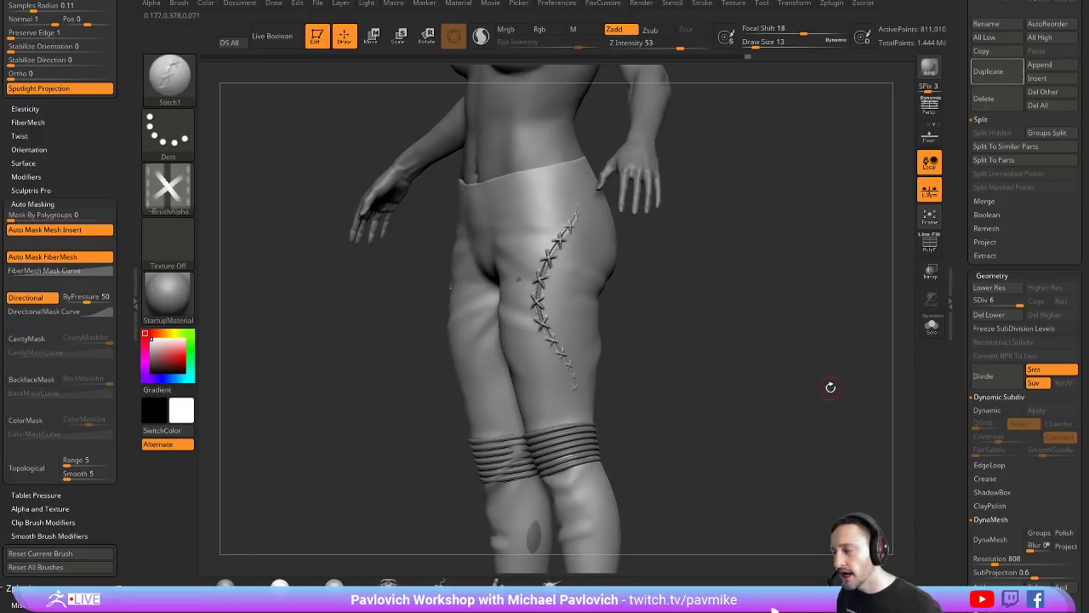
{"action": "key", "text": "ctrl+z"}
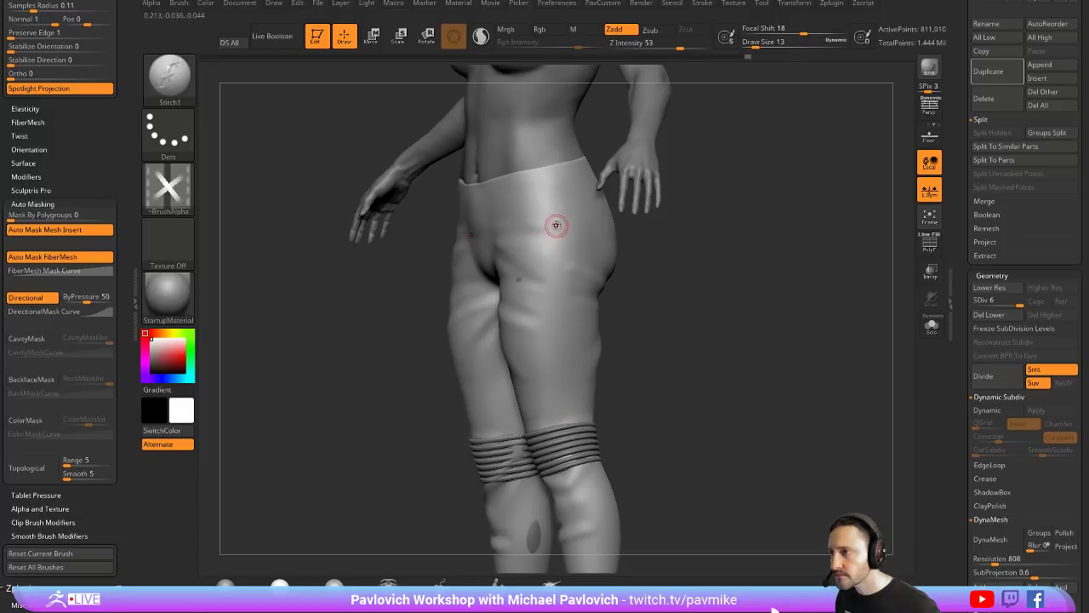
{"action": "key", "text": "s"}
{"action": "key", "text": "Return"}
{"action": "mouse_move", "coordinate": [580, 189]}
{"action": "left_mouse_down"}
{"action": "mouse_move", "coordinate": [538, 345]}
{"action": "mouse_move", "coordinate": [560, 406]}
{"action": "left_mouse_up"}
{"action": "key", "text": "ctrl+z"}
Step: Set the stitch brush's draw size to 9 and test it with one undone line down the thigh
{"action": "type", "text": "s"}
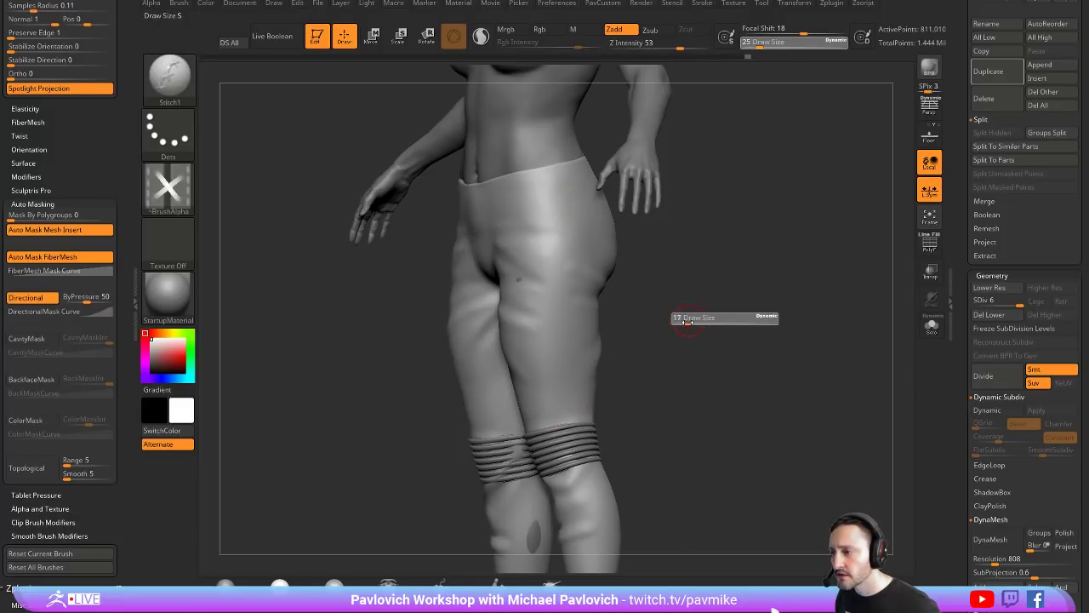
{"action": "type", "text": "9"}
{"action": "key", "text": "Return"}
{"action": "left_click_drag", "start_coordinate": [563, 207], "coordinate": [559, 392]}
{"action": "key", "text": "ctrl+z"}
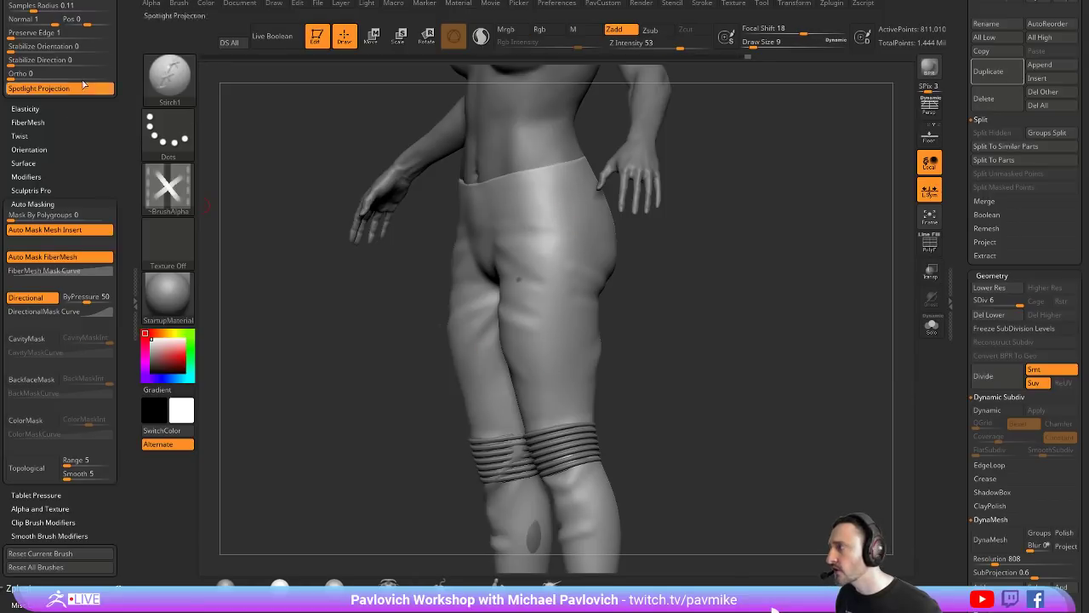
Step: Expand the stitch brush's Tablet Pressure settings and collapse the Auto Masking and Samples sections
{"action": "scroll", "coordinate": [129, 20], "scroll_direction": "up", "scroll_amount": 10}
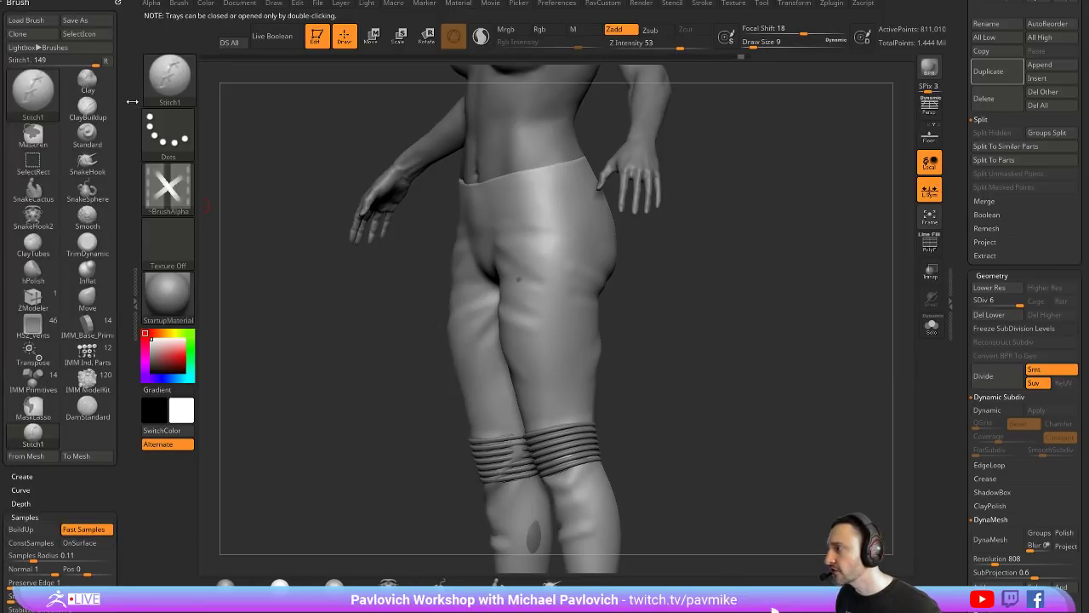
{"action": "scroll", "coordinate": [79, 165], "scroll_direction": "down", "scroll_amount": 10}
{"action": "scroll", "coordinate": [79, 165], "scroll_direction": "down", "scroll_amount": 5}
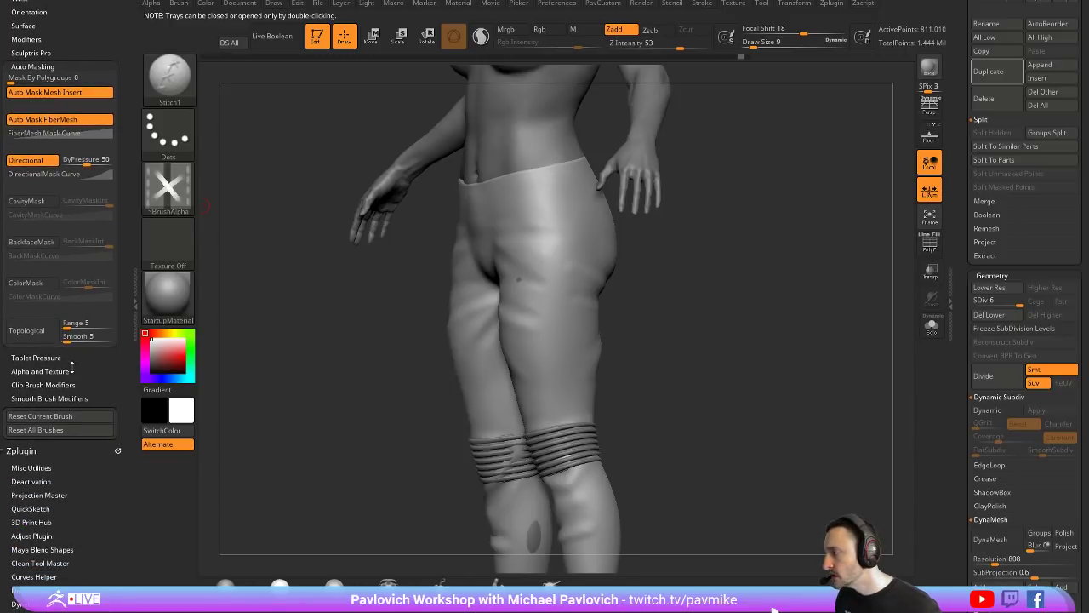
{"action": "left_click", "coordinate": [38, 357]}
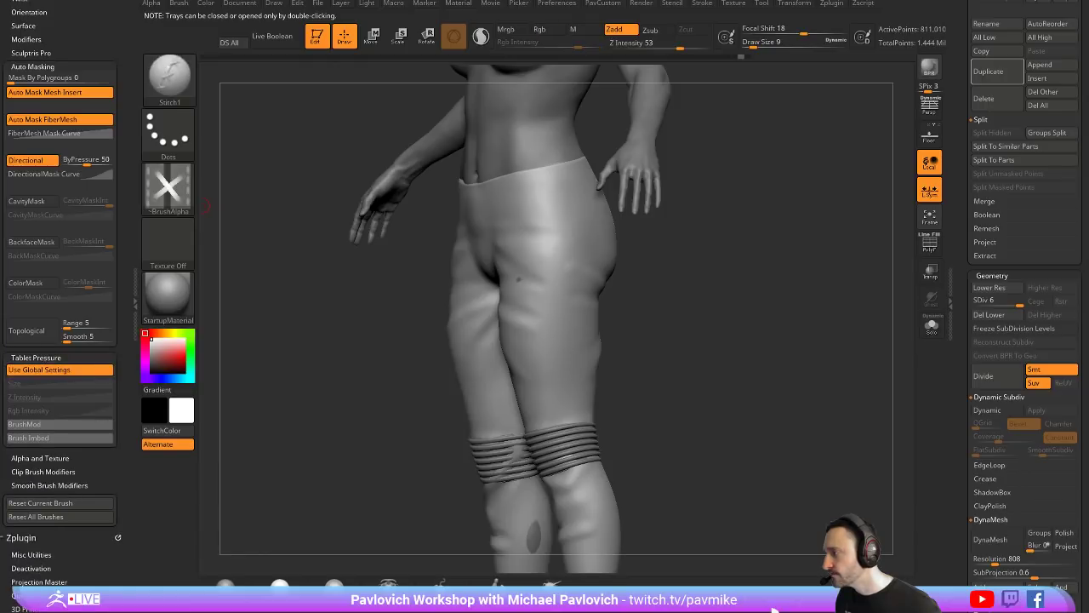
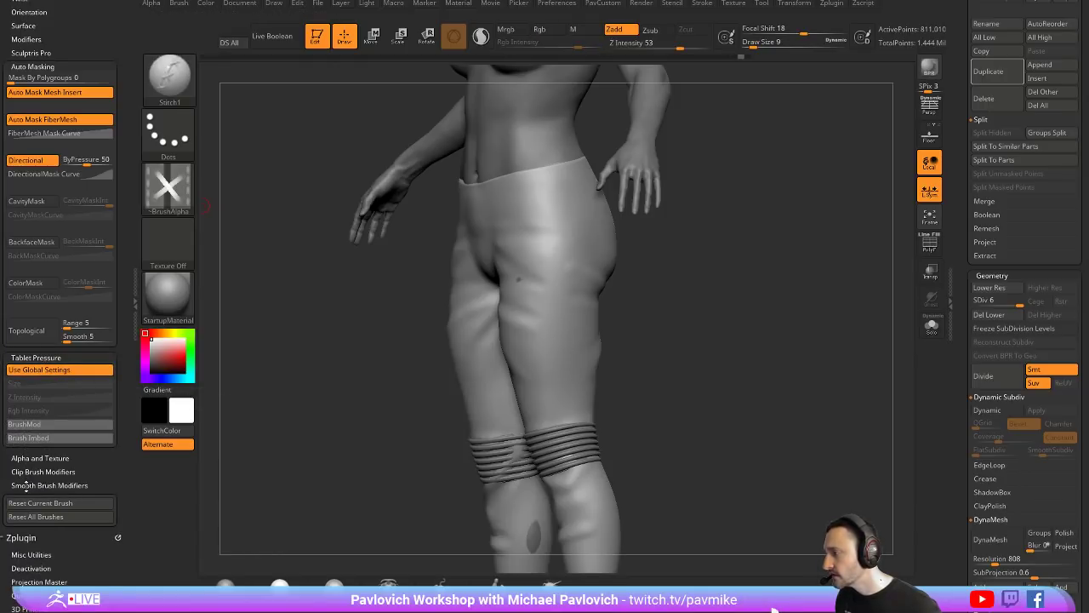
{"action": "left_click", "coordinate": [25, 67]}
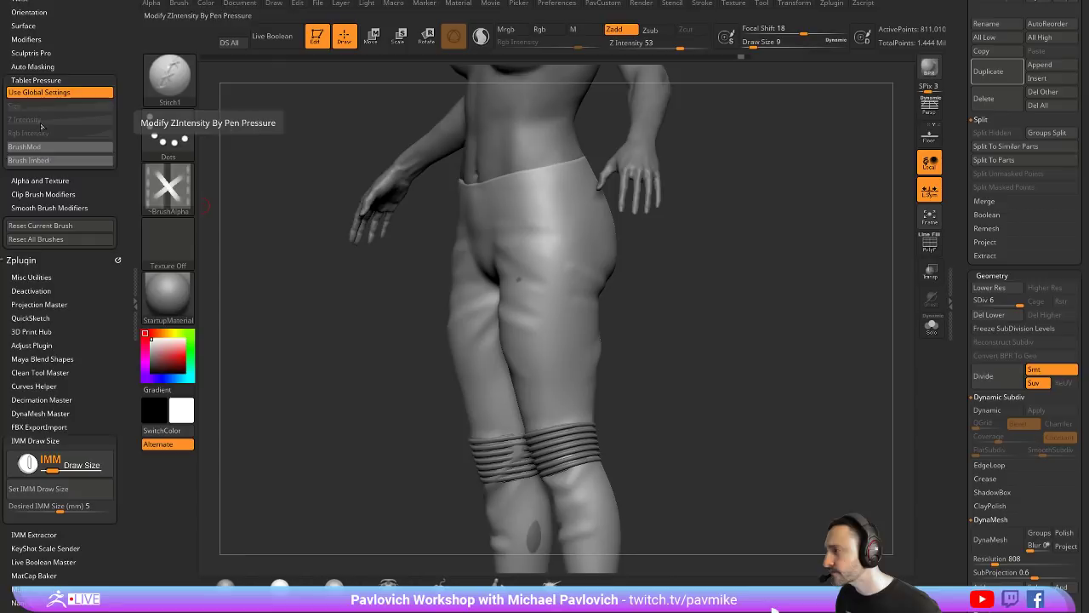
{"action": "scroll", "coordinate": [36, 53], "scroll_direction": "up", "scroll_amount": 5}
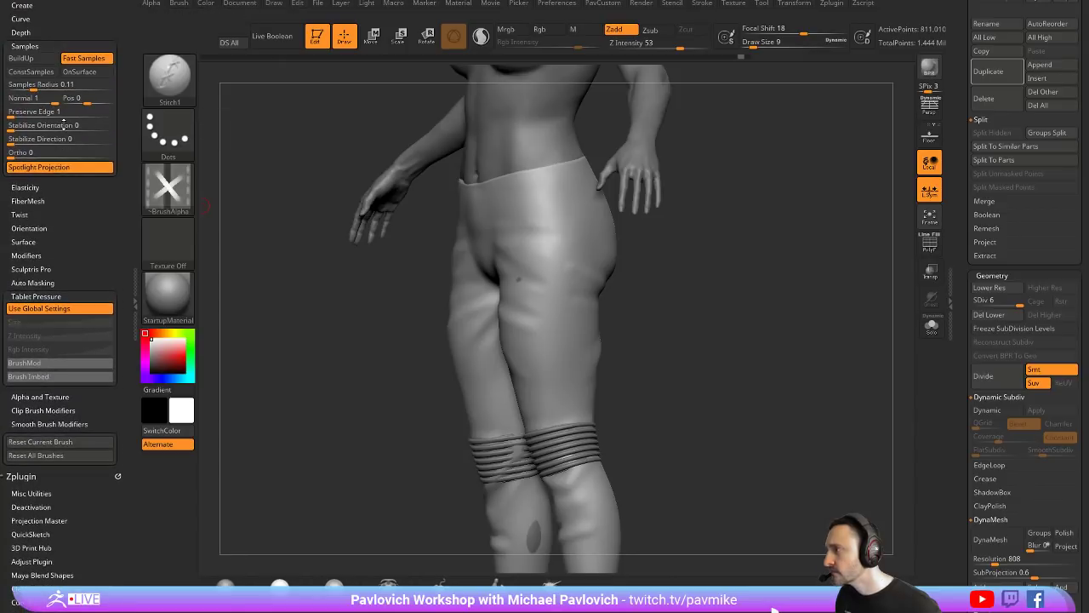
{"action": "left_click_drag", "start_coordinate": [64, 125], "coordinate": [64, 208]}
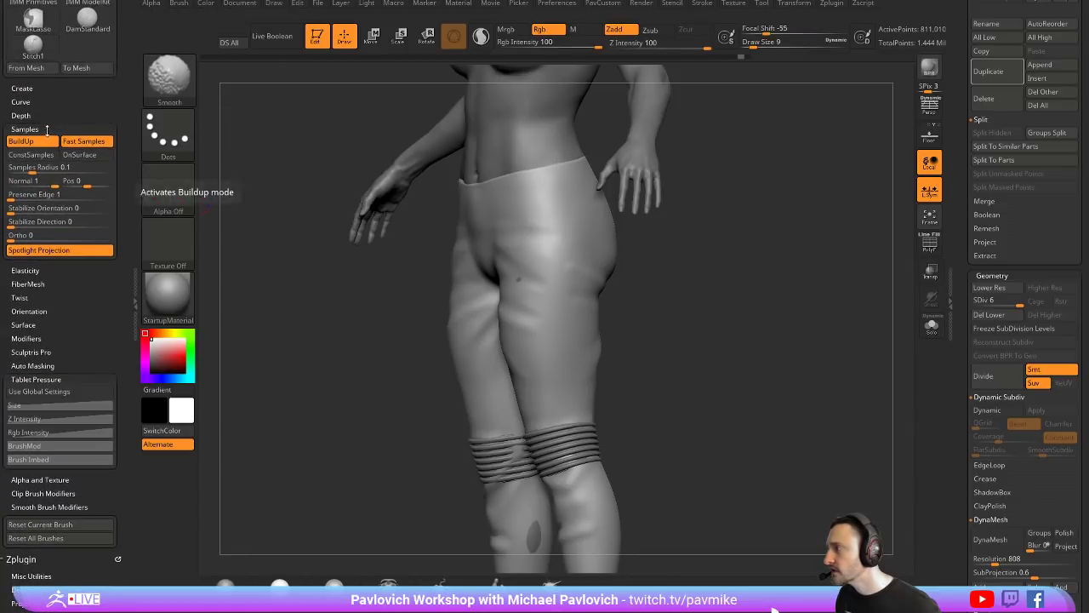
{"action": "left_click", "coordinate": [47, 130], "text": "shift"}
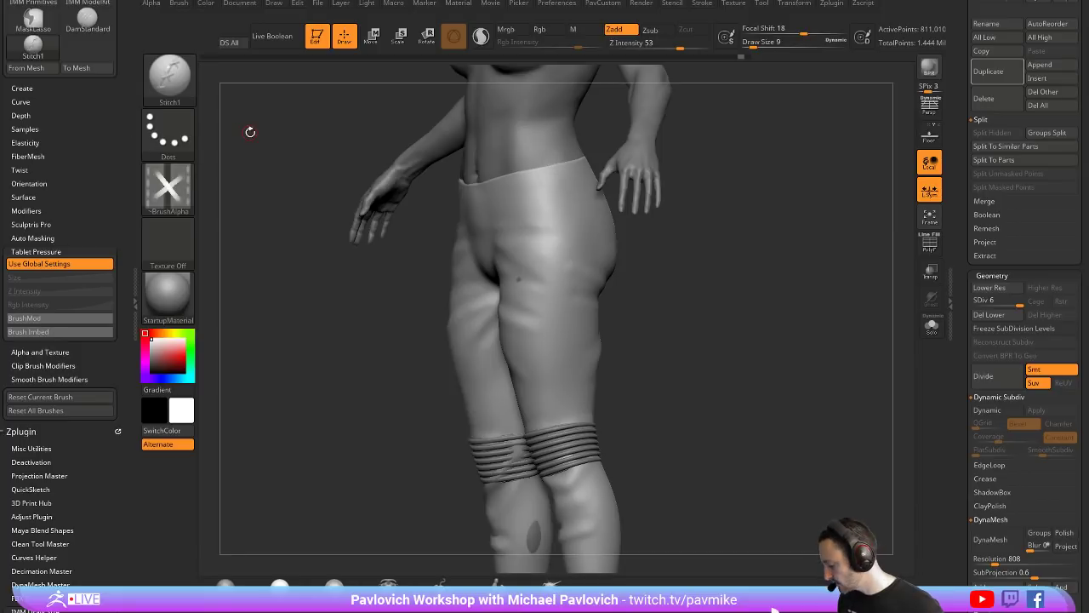
Step: Switch to the Chisel brush and expand the curve that controls its size by pen pressure
{"action": "key", "text": "b"}
{"action": "key", "text": "c"}
{"action": "left_click", "coordinate": [87, 230]}
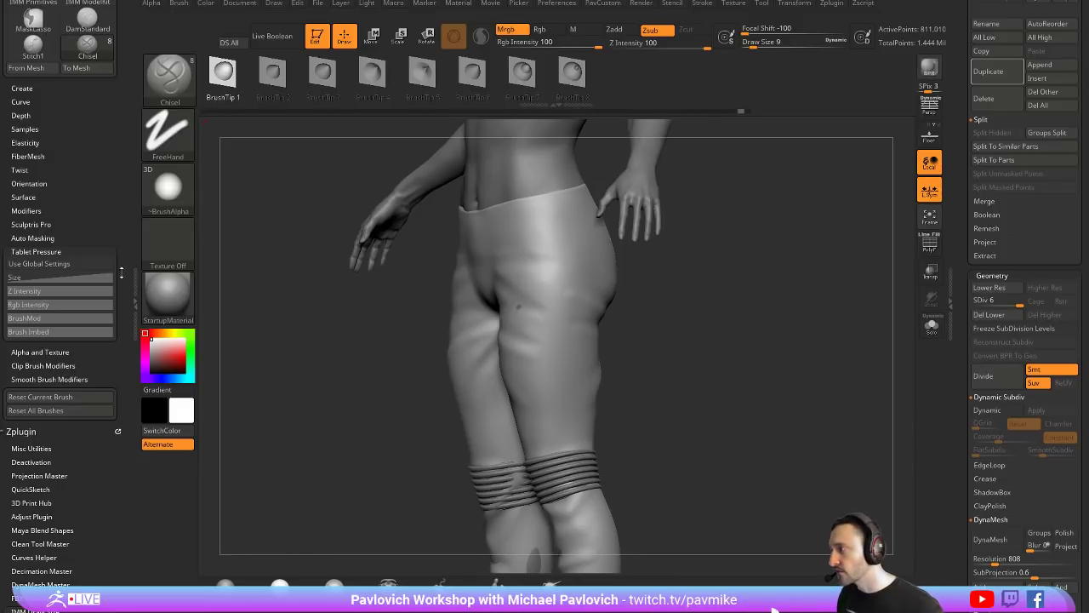
{"action": "left_click", "coordinate": [51, 252]}
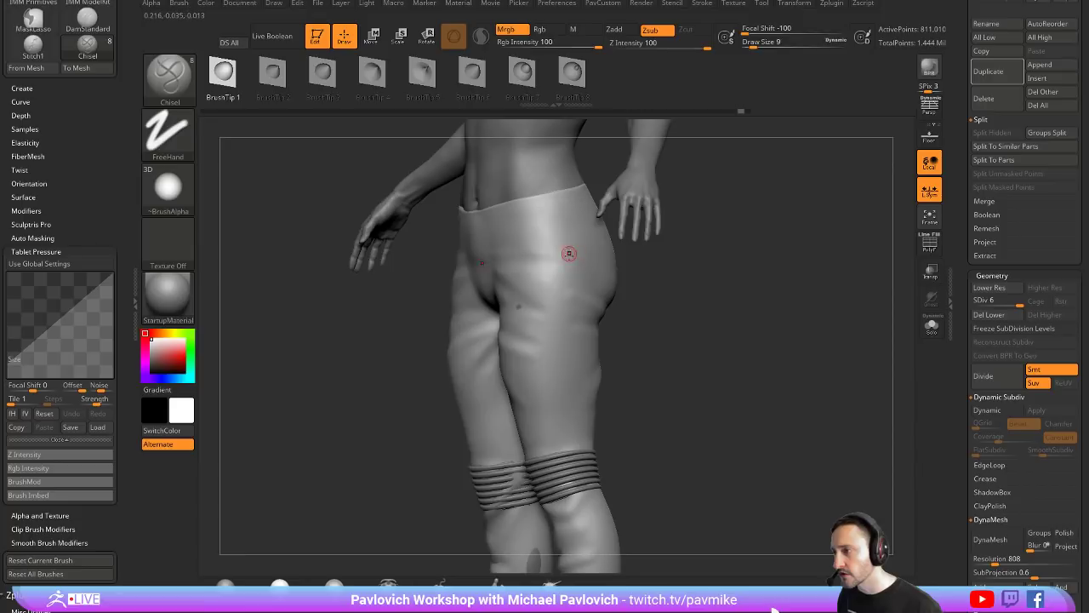
Step: Set the Chisel brush's draw size to 11 and test it with grooves down the thigh, undoing each one
{"action": "key", "text": "s"}
{"action": "left_click_drag", "start_coordinate": [568, 215], "coordinate": [550, 358]}
{"action": "key", "text": "ctrl+z"}
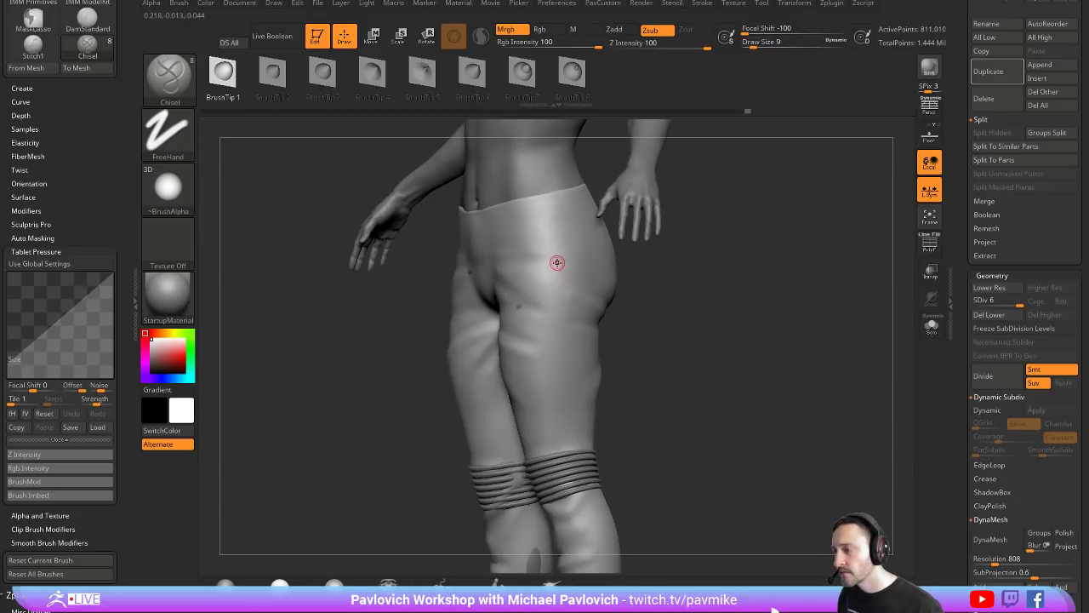
{"action": "mouse_move", "coordinate": [568, 216]}
{"action": "left_mouse_down"}
{"action": "mouse_move", "coordinate": [543, 361]}
{"action": "mouse_move", "coordinate": [554, 436]}
{"action": "left_mouse_up"}
{"action": "key", "text": "ctrl+z"}
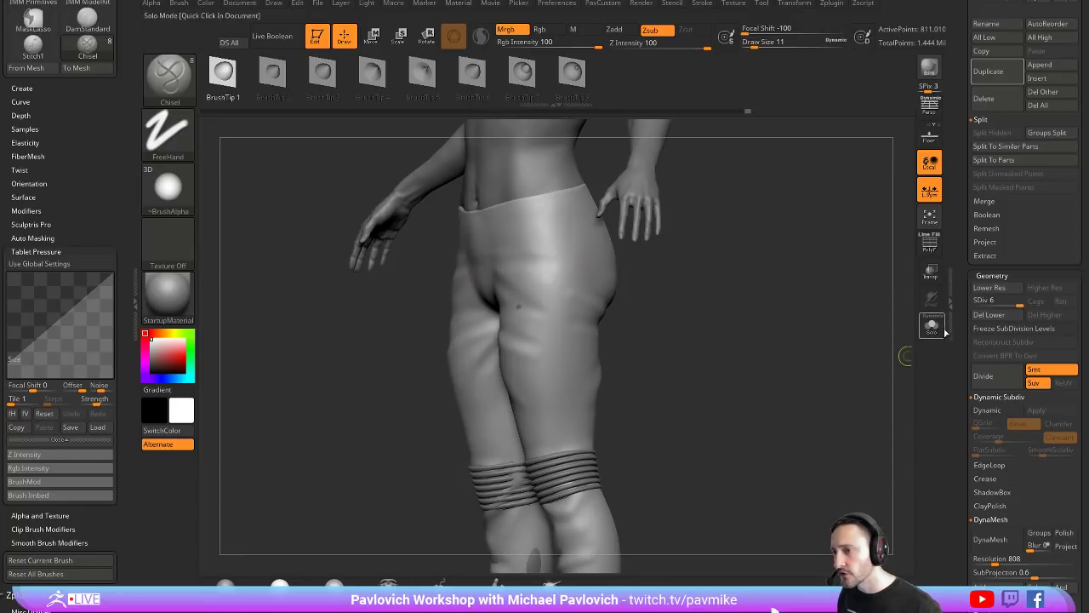
Step: Isolate the pants with Solo and test Chisel grooves of varying pen pressure down the thigh, undoing each one
{"action": "left_click", "coordinate": [931, 326]}
{"action": "left_click_drag", "start_coordinate": [555, 218], "coordinate": [554, 447]}
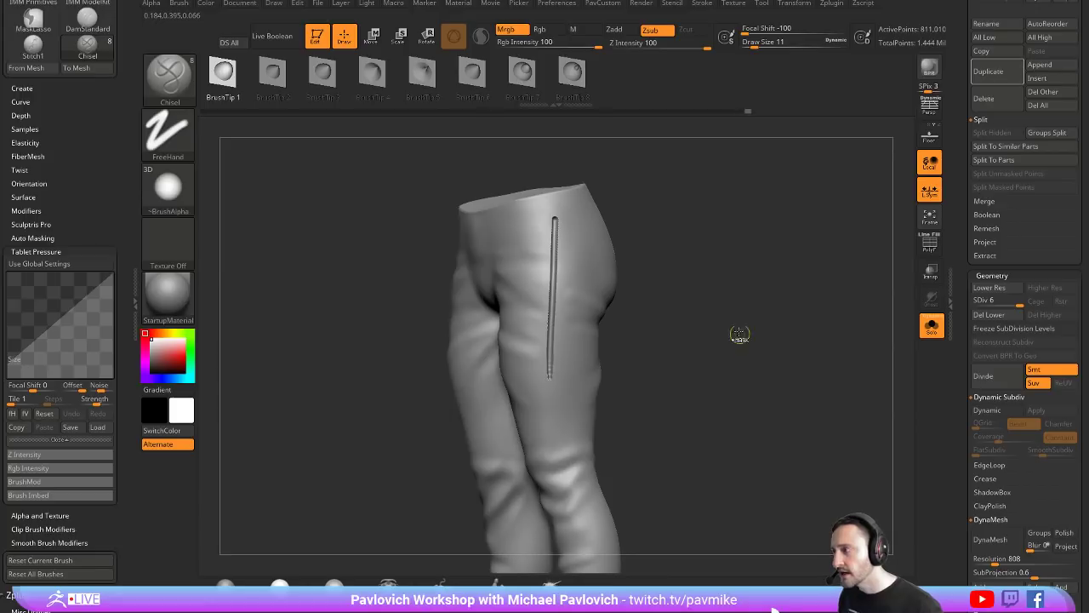
{"action": "key", "text": "ctrl+z"}
{"action": "left_click_drag", "start_coordinate": [571, 213], "coordinate": [571, 232]}
{"action": "left_click_drag", "start_coordinate": [556, 297], "coordinate": [531, 391]}
{"action": "key", "text": "ctrl+z"}
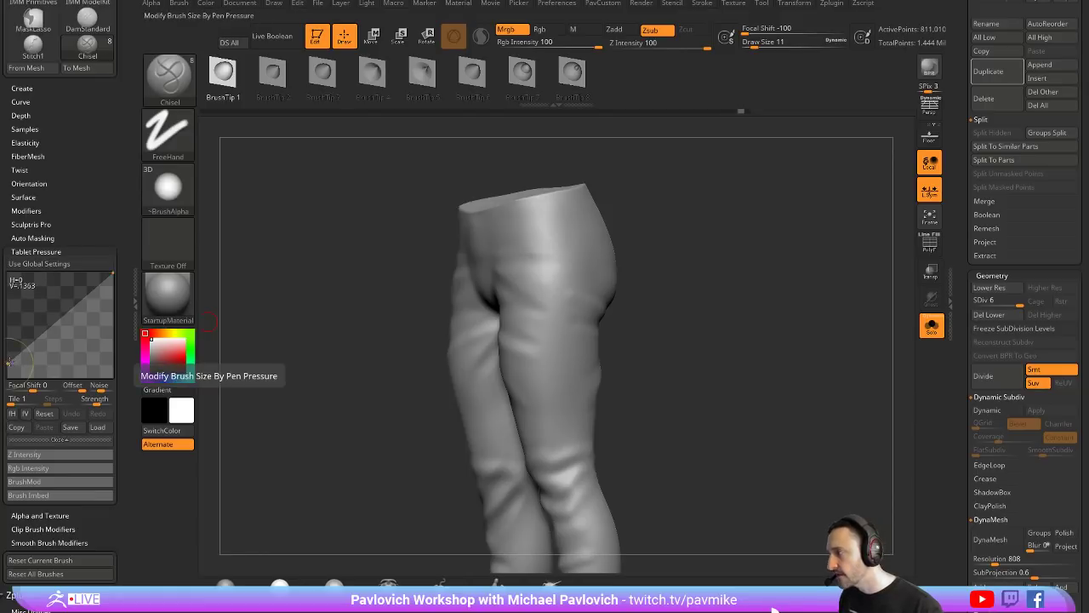
Step: Flatten the Chisel brush's pressure Size curve at its maximum and test it with one undone groove down the thigh
{"action": "left_click_drag", "start_coordinate": [10, 342], "coordinate": [10, 278]}
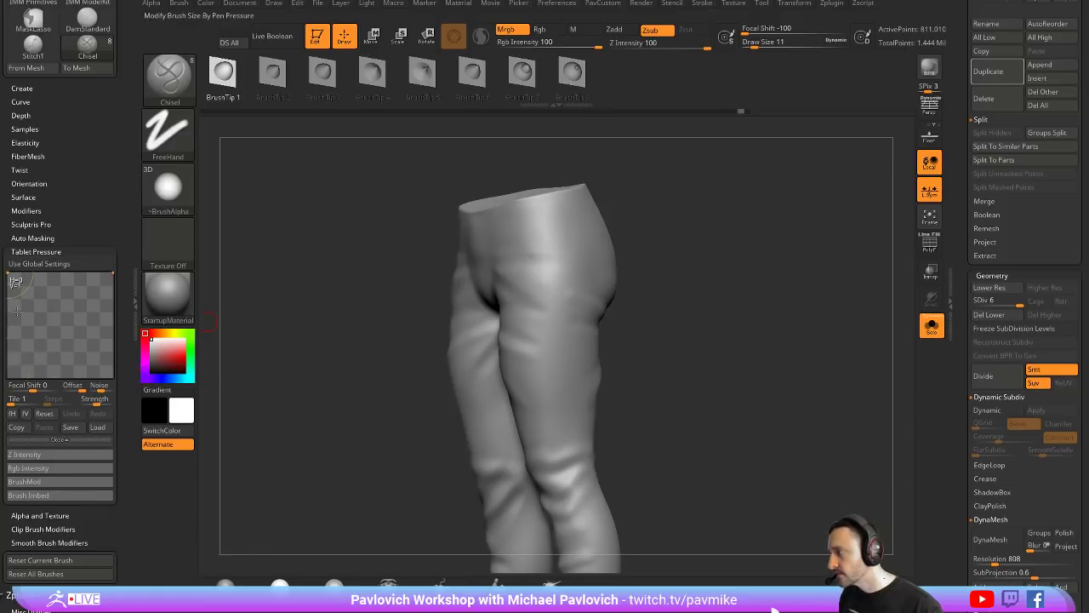
{"action": "left_click", "coordinate": [60, 440]}
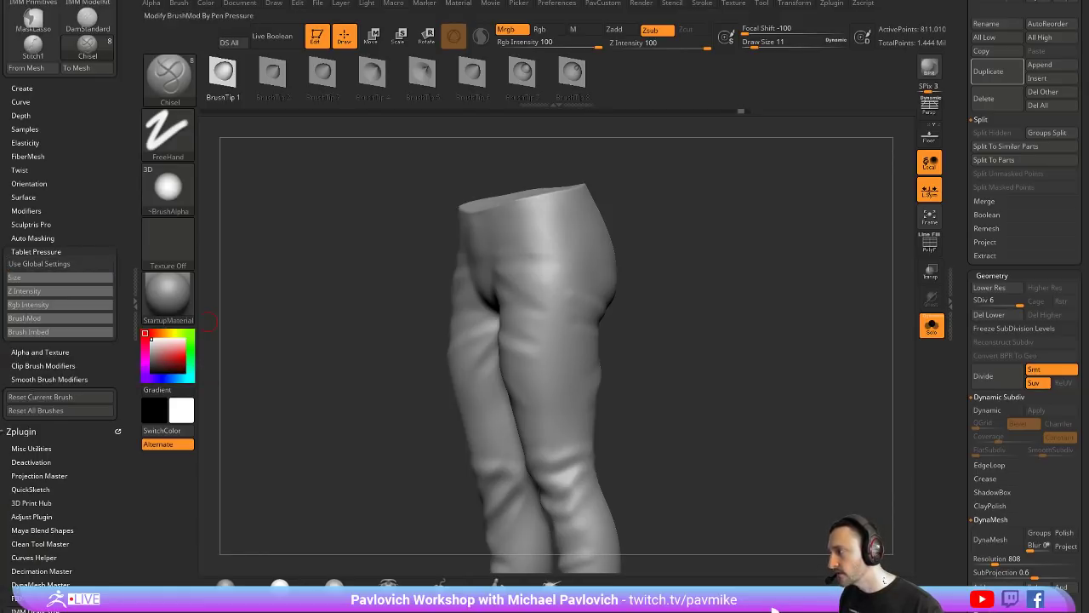
{"action": "left_click", "coordinate": [41, 277]}
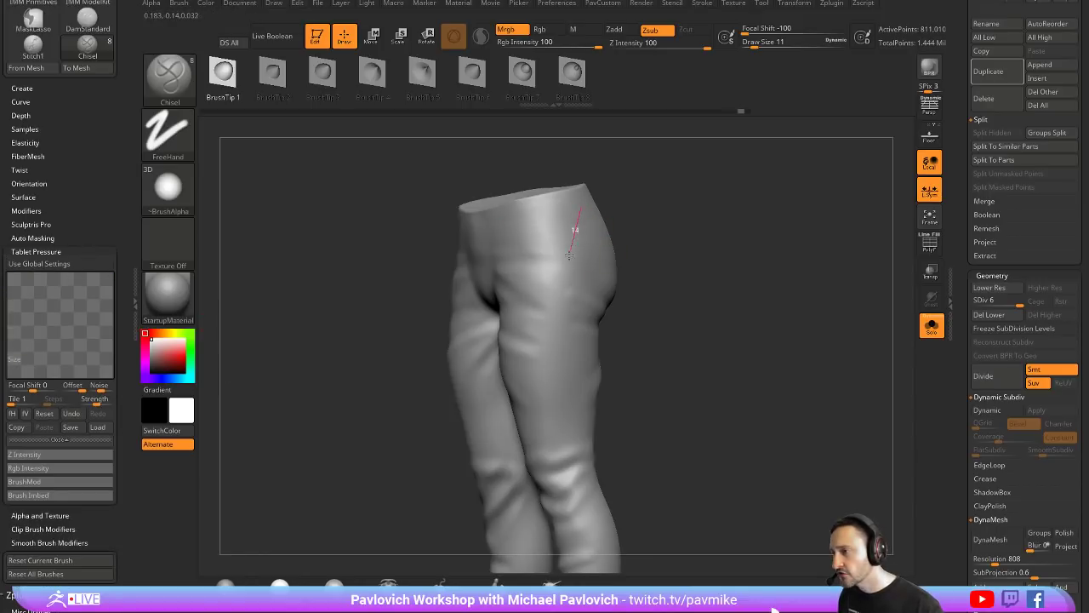
{"action": "left_click_drag", "start_coordinate": [548, 316], "coordinate": [542, 384]}
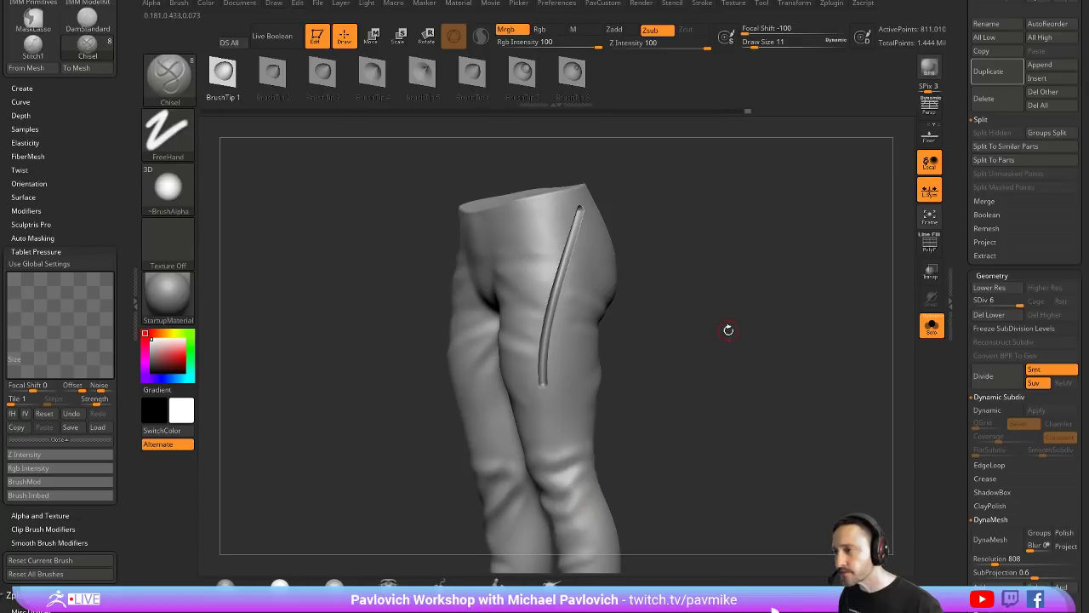
{"action": "key", "text": "ctrl+z"}
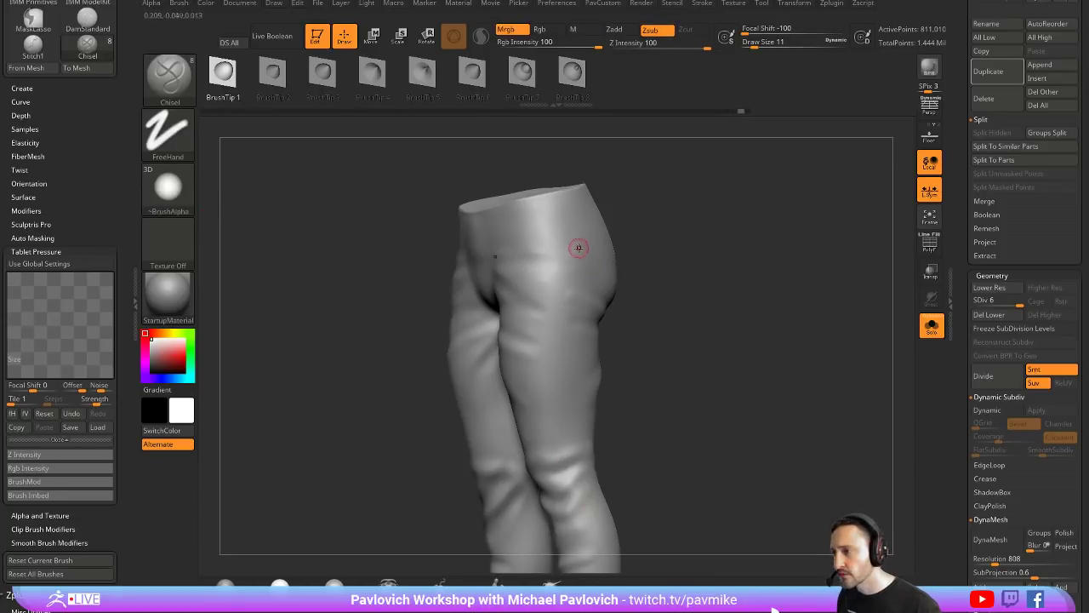
Step: Set the Chisel brush's draw size to 8 and test it with crossing grooves on the hip, undoing them
{"action": "mouse_move", "coordinate": [560, 208]}
{"action": "left_mouse_down"}
{"action": "mouse_move", "coordinate": [555, 255]}
{"action": "mouse_move", "coordinate": [588, 340]}
{"action": "mouse_move", "coordinate": [609, 232]}
{"action": "mouse_move", "coordinate": [474, 229]}
{"action": "left_mouse_up"}
{"action": "mouse_move", "coordinate": [561, 324]}
{"action": "left_mouse_down"}
{"action": "mouse_move", "coordinate": [562, 378]}
{"action": "mouse_move", "coordinate": [605, 193]}
{"action": "left_mouse_up"}
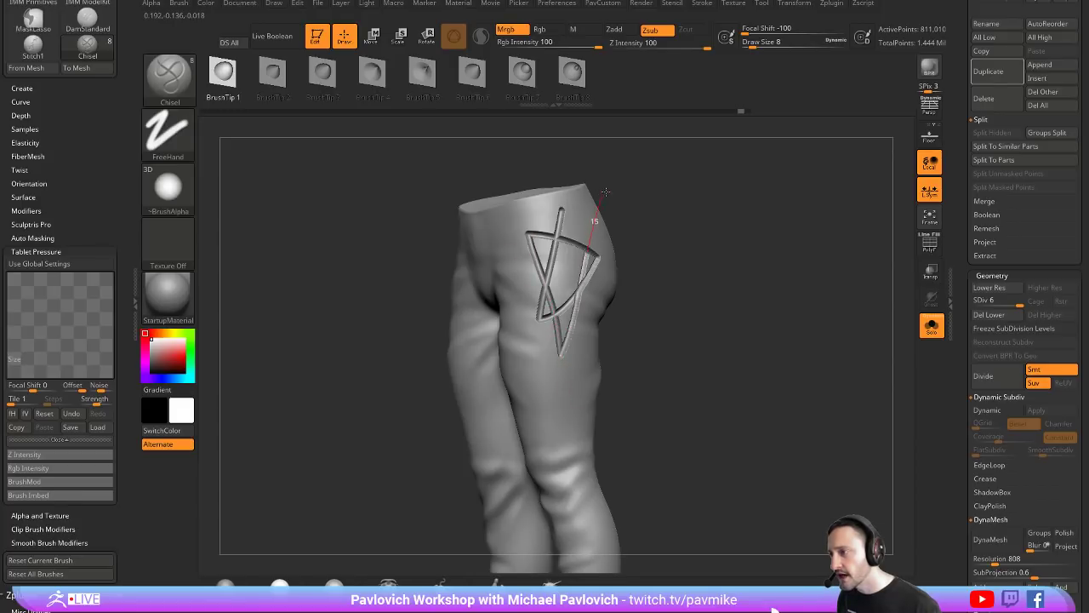
{"action": "left_click_drag", "start_coordinate": [731, 244], "coordinate": [664, 245]}
{"action": "key", "text": "ctrl+z"}
Step: Try more Chisel grooves across the side of the hip, undoing all of them
{"action": "left_click_drag", "start_coordinate": [570, 211], "coordinate": [537, 332]}
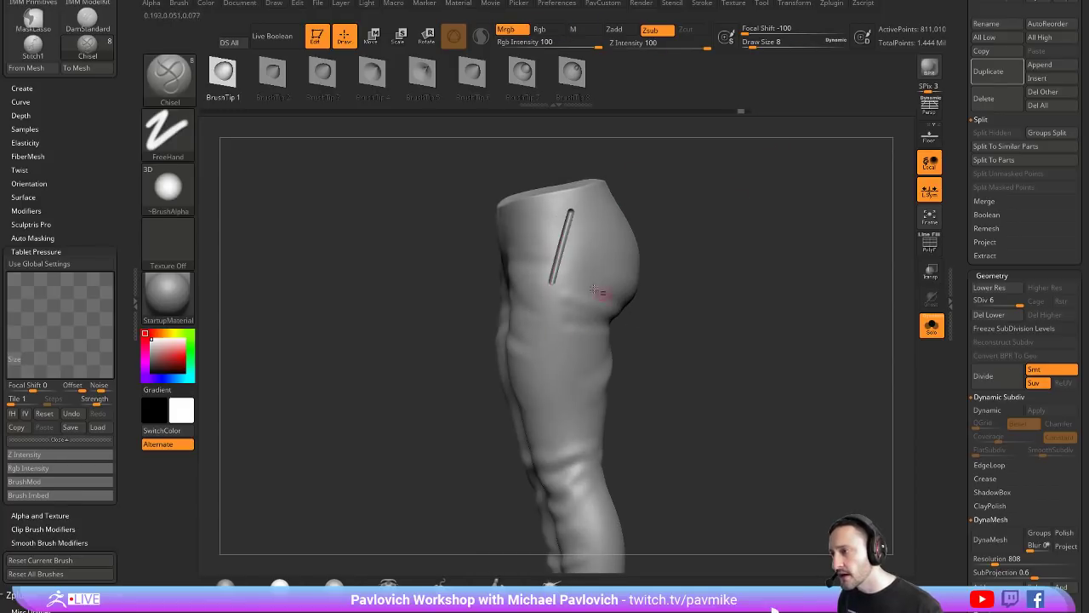
{"action": "key", "text": "ctrl+z"}
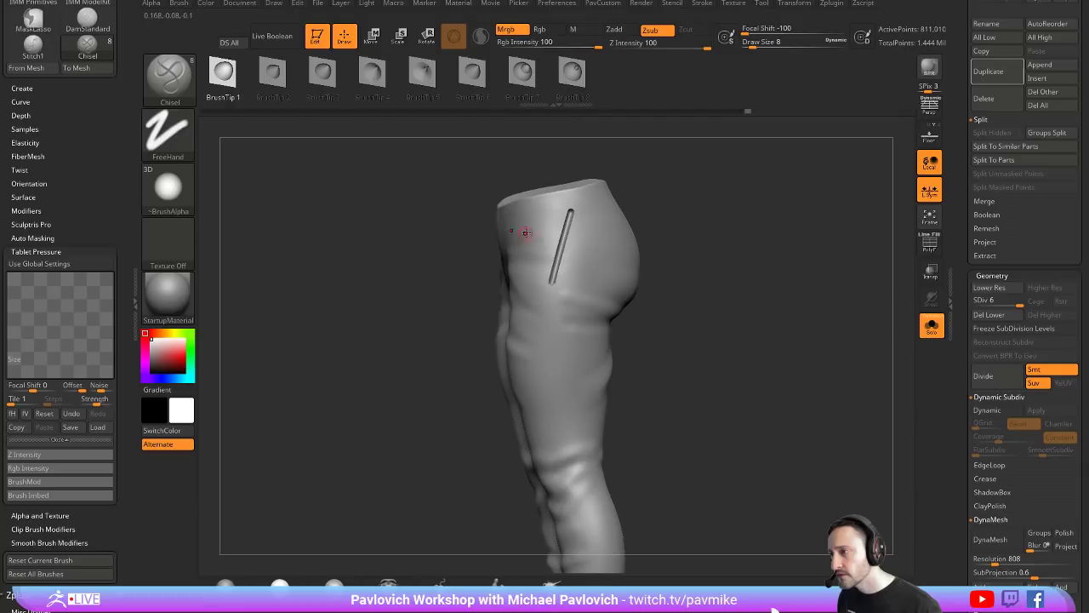
{"action": "left_click_drag", "start_coordinate": [519, 234], "coordinate": [652, 303]}
{"action": "key", "text": "ctrl+z"}
{"action": "key", "text": "ctrl+z"}
{"action": "left_click_drag", "start_coordinate": [729, 226], "coordinate": [713, 238], "text": "alt"}
{"action": "left_click_drag", "start_coordinate": [713, 238], "coordinate": [746, 218]}
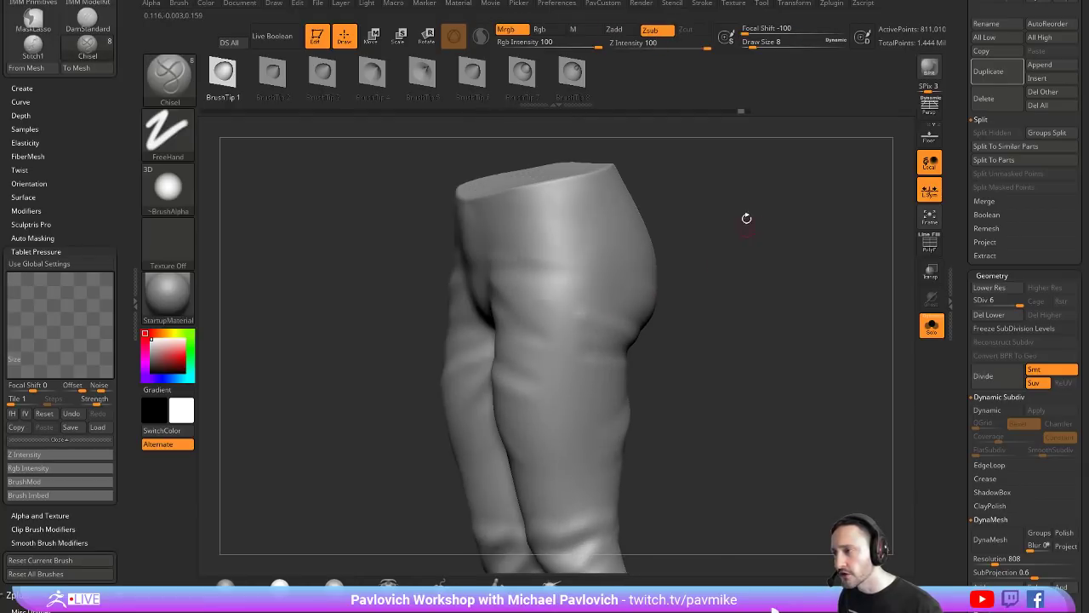
Step: Show the pants' Morph Target settings and test two crossing Chisel grooves on the side of the hip, undoing both
{"action": "left_click_drag", "start_coordinate": [962, 442], "coordinate": [963, 199]}
{"action": "scroll", "coordinate": [963, 198], "scroll_direction": "down", "scroll_amount": 10}
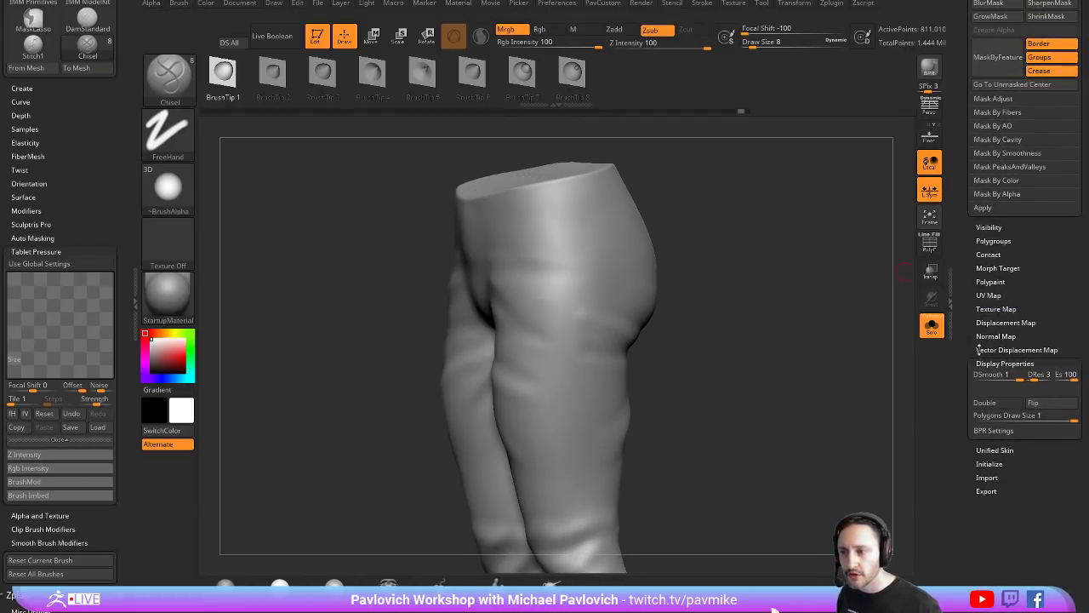
{"action": "left_click", "coordinate": [987, 350], "text": "shift"}
{"action": "left_click", "coordinate": [996, 350]}
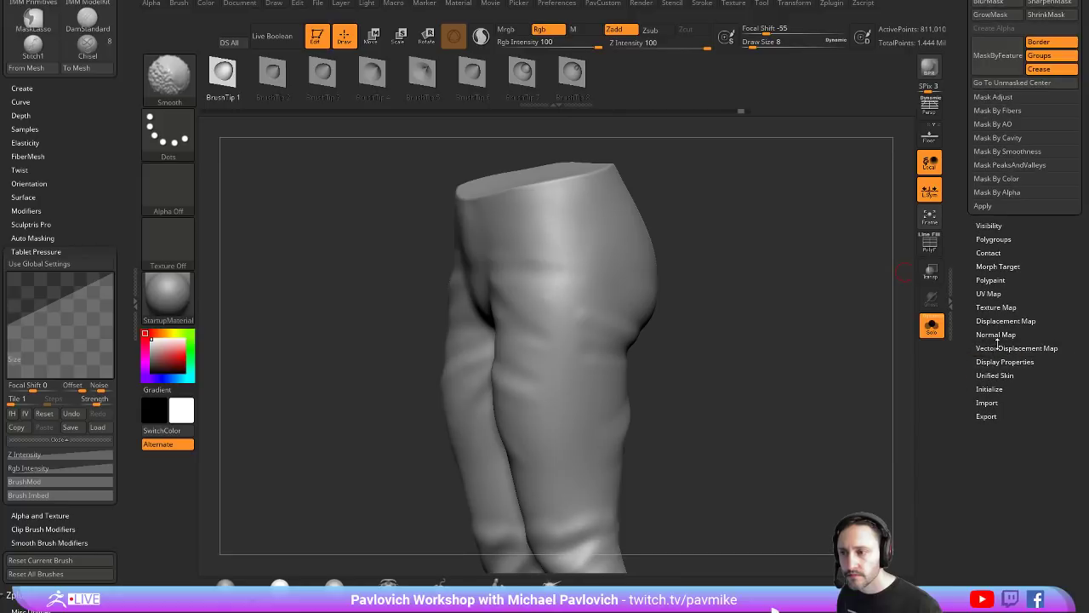
{"action": "left_click", "coordinate": [997, 266]}
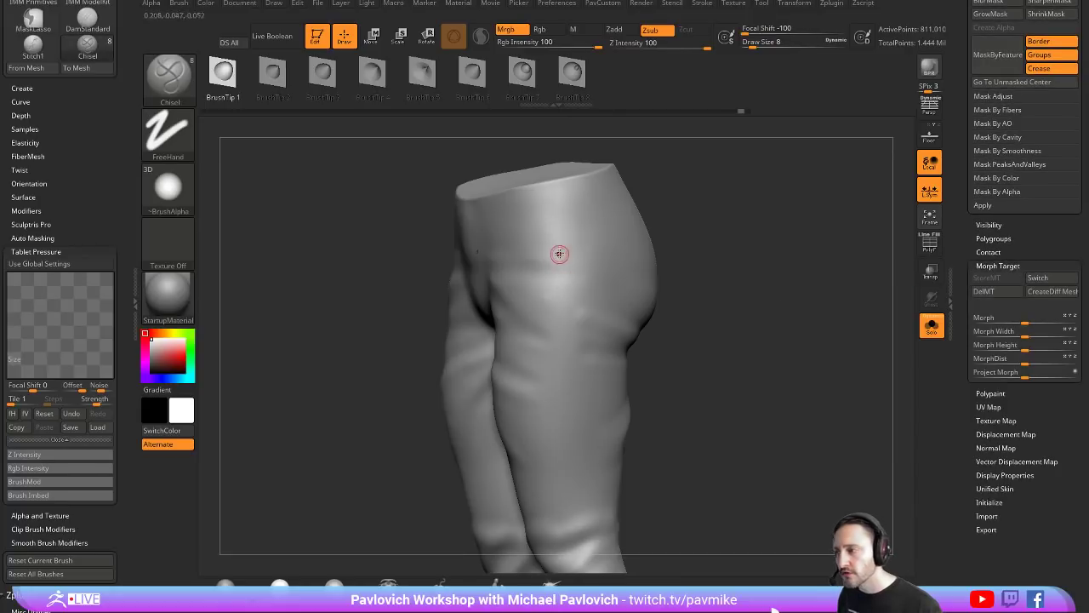
{"action": "left_click_drag", "start_coordinate": [569, 217], "coordinate": [551, 385]}
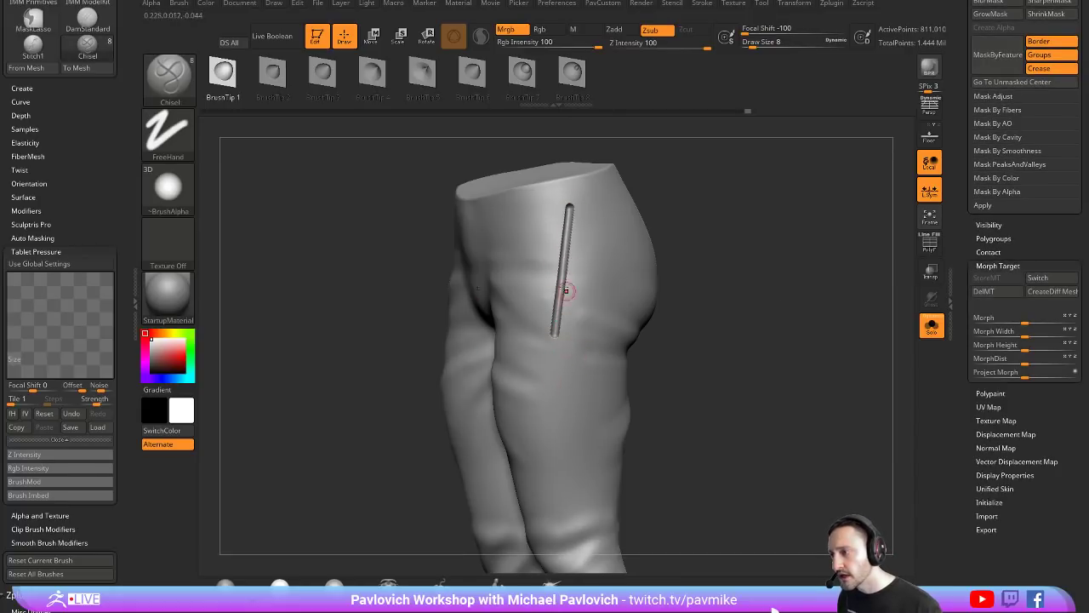
{"action": "left_click_drag", "start_coordinate": [514, 251], "coordinate": [616, 296]}
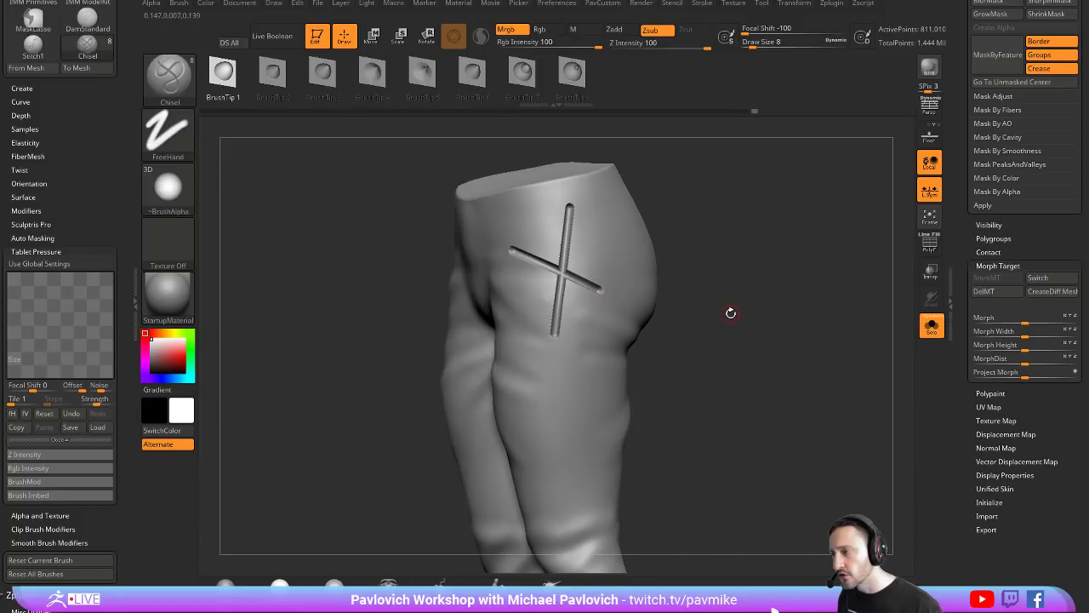
{"action": "key", "text": "ctrl+z"}
{"action": "key", "text": "ctrl+z"}
Step: Test two freehand Chisel grooves from the outer hip down the upper thigh, undoing each one
{"action": "left_click", "coordinate": [701, 3]}
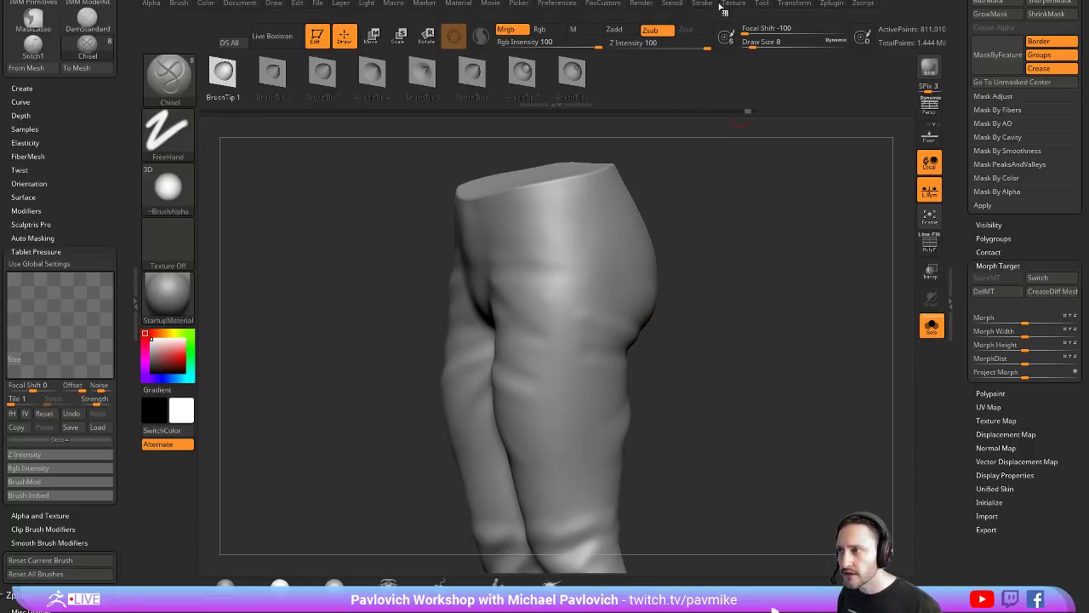
{"action": "left_click_drag", "start_coordinate": [586, 202], "coordinate": [542, 371]}
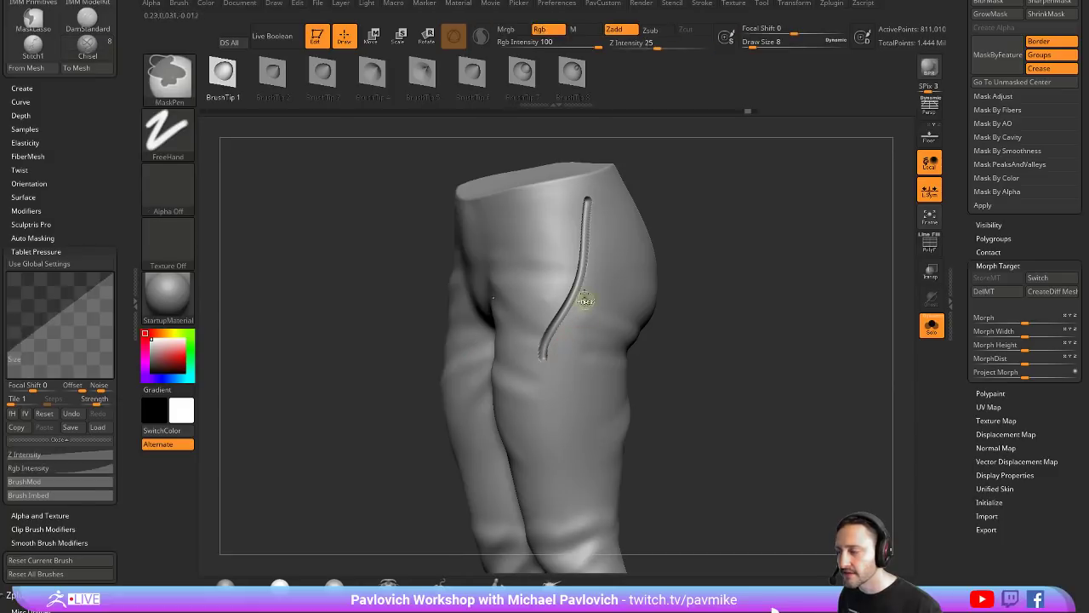
{"action": "key", "text": "ctrl+z"}
{"action": "mouse_move", "coordinate": [578, 228]}
{"action": "left_mouse_down"}
{"action": "mouse_move", "coordinate": [559, 307]}
{"action": "mouse_move", "coordinate": [569, 345]}
{"action": "left_mouse_up"}
{"action": "key", "text": "ctrl+z"}
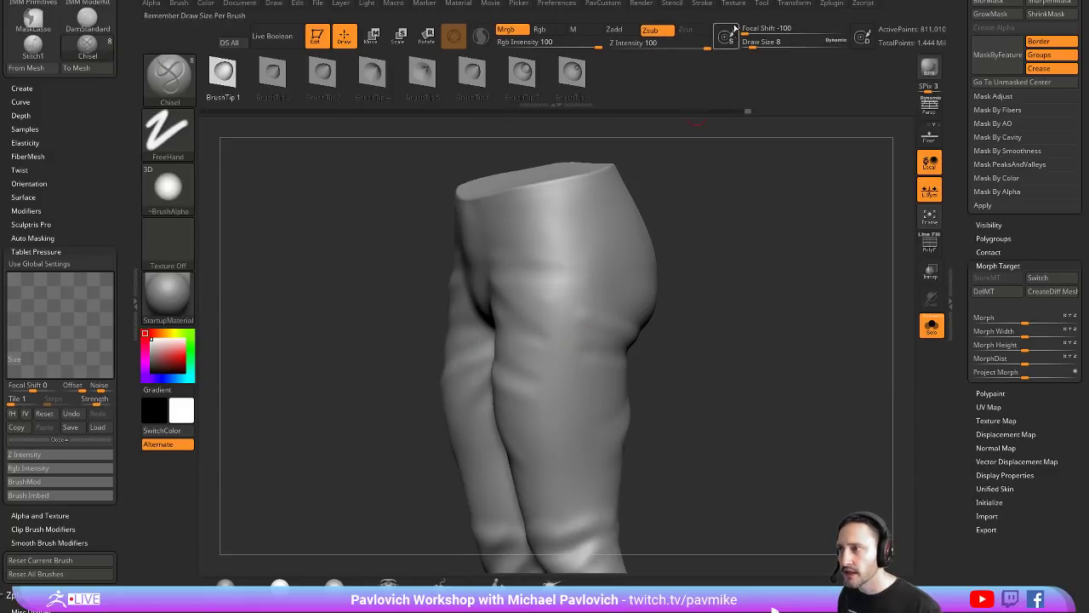
Step: Set the Chisel stroke's LazySnap to 13 and test it with a connected zigzag groove down the outer thigh, undoing the strokes
{"action": "left_click", "coordinate": [710, 5]}
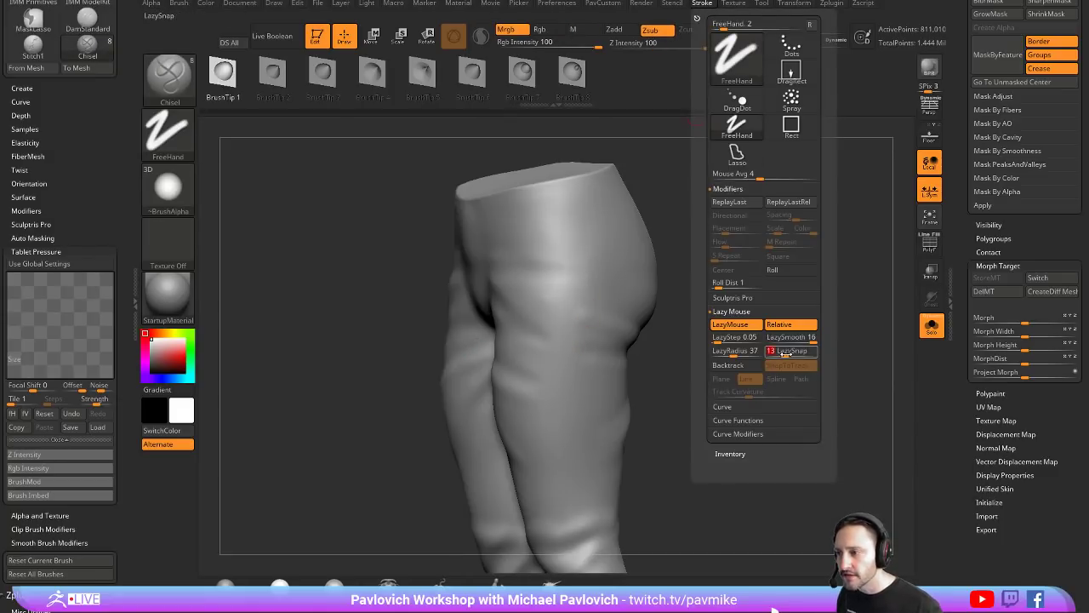
{"action": "mouse_move", "coordinate": [588, 198]}
{"action": "left_mouse_down"}
{"action": "mouse_move", "coordinate": [552, 385]}
{"action": "mouse_move", "coordinate": [553, 372]}
{"action": "left_mouse_up"}
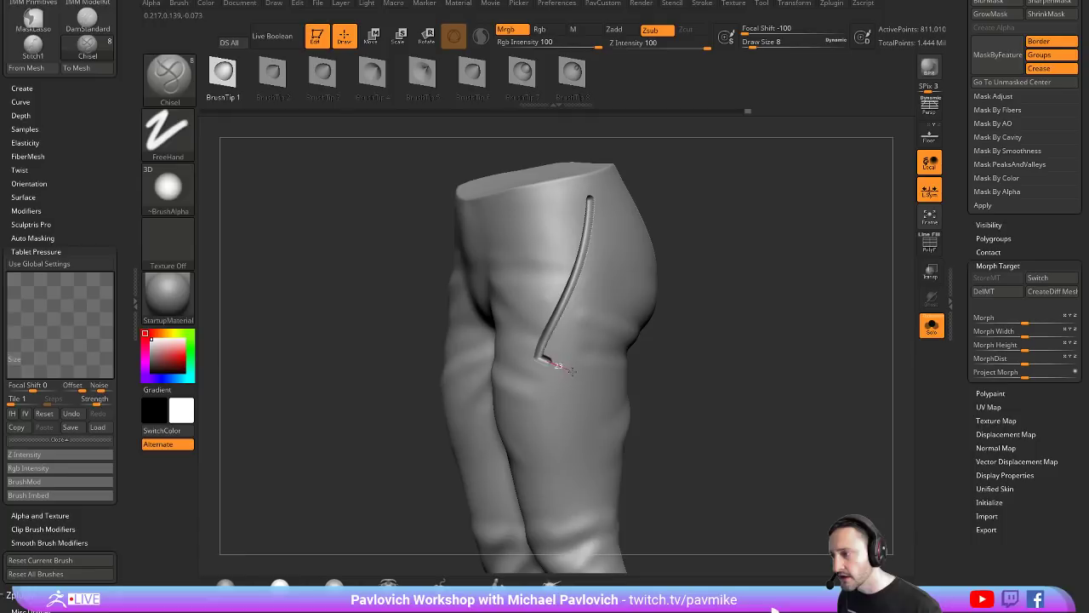
{"action": "left_click_drag", "start_coordinate": [689, 406], "coordinate": [623, 354]}
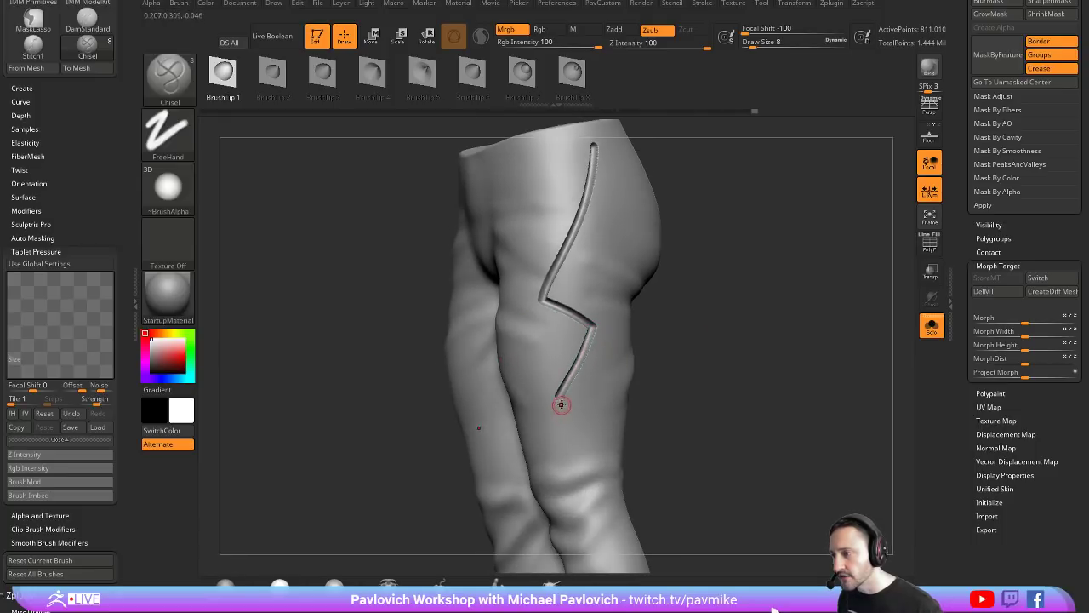
{"action": "left_click_drag", "start_coordinate": [736, 384], "coordinate": [701, 365]}
{"action": "left_click_drag", "start_coordinate": [545, 331], "coordinate": [826, 332]}
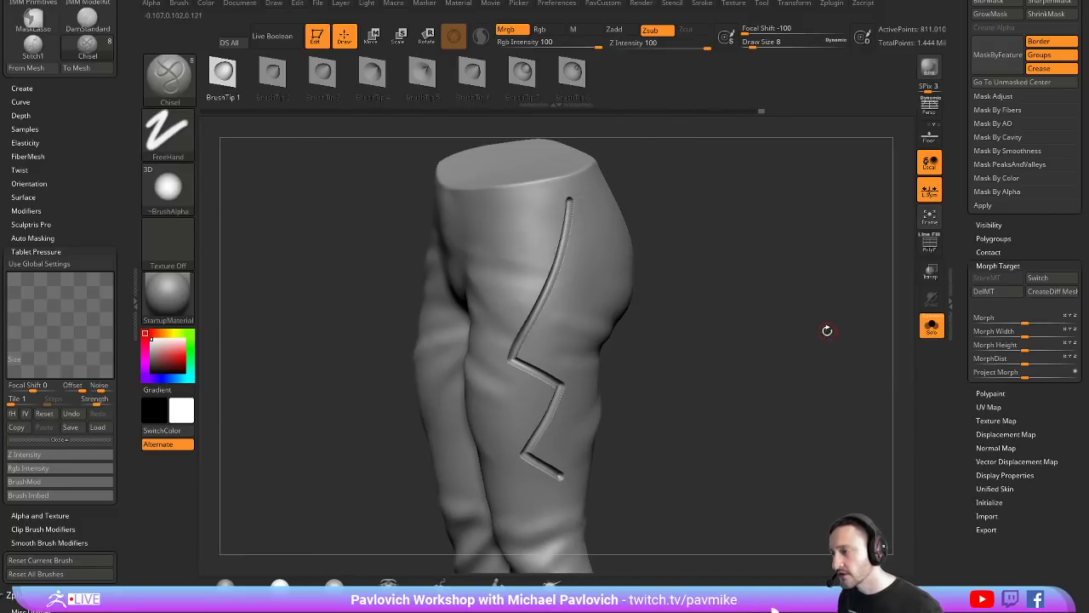
{"action": "key", "text": "ctrl+z"}
{"action": "key", "text": "ctrl+z"}
{"action": "key", "text": "ctrl+z"}
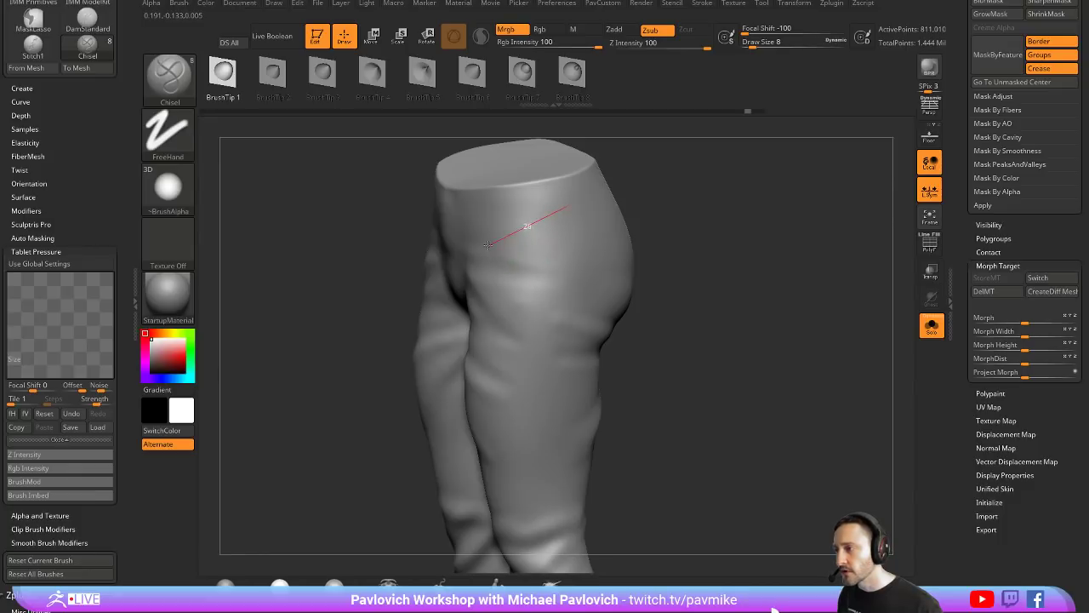
Step: Try a straight diagonal Chisel groove across the front of the hip and undo it
{"action": "left_click_drag", "start_coordinate": [504, 274], "coordinate": [505, 273]}
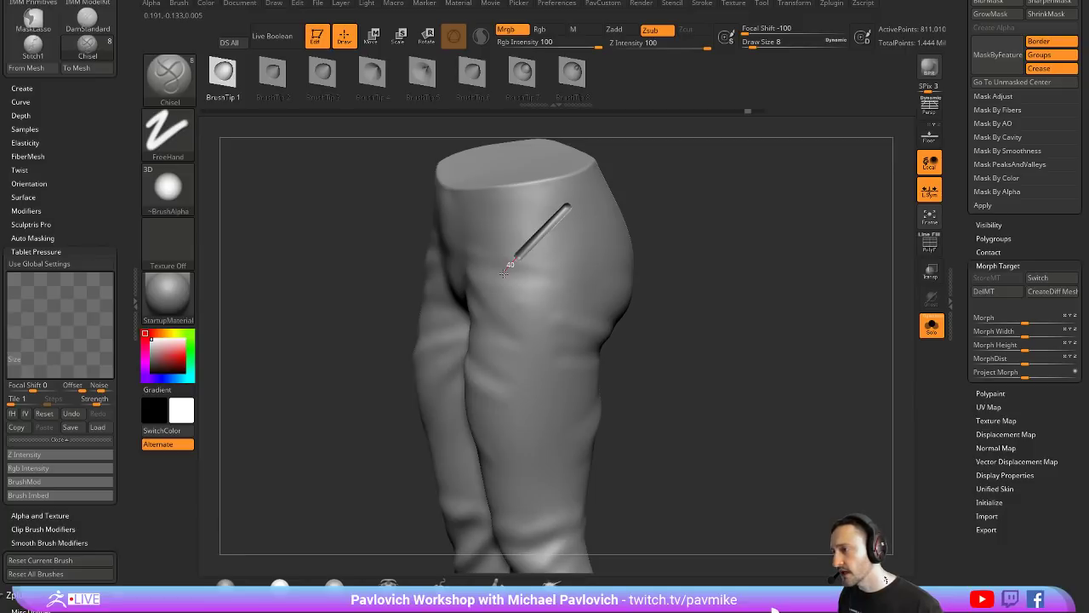
{"action": "left_click_drag", "start_coordinate": [504, 273], "coordinate": [503, 274]}
{"action": "key", "text": "ctrl+z"}
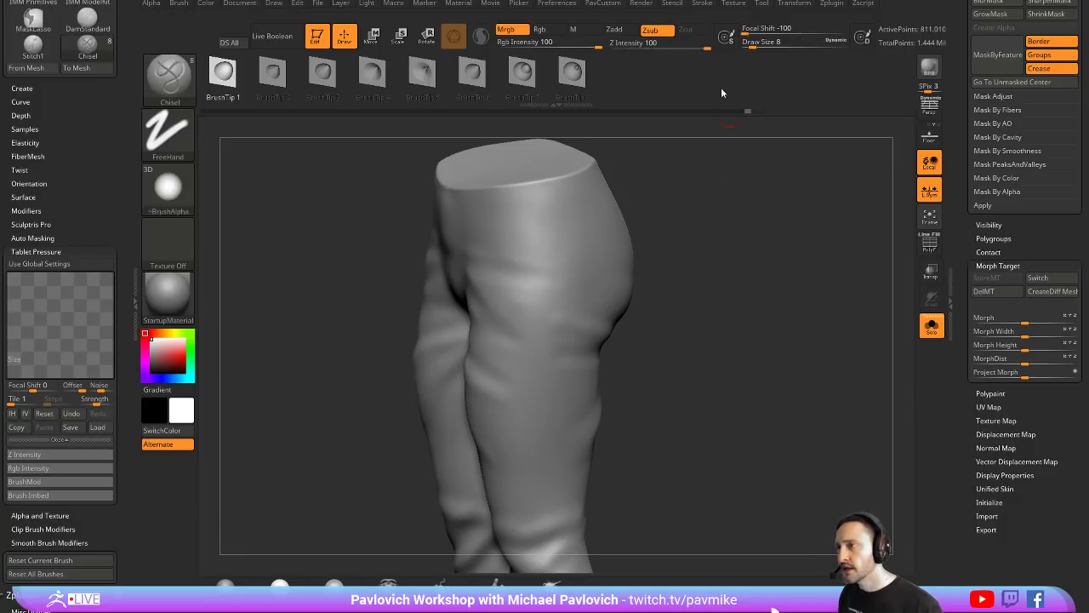
Step: Carve two connected straight Chisel grooves from the outer hip down to the thigh, meeting at an angle
{"action": "left_click", "coordinate": [702, 4]}
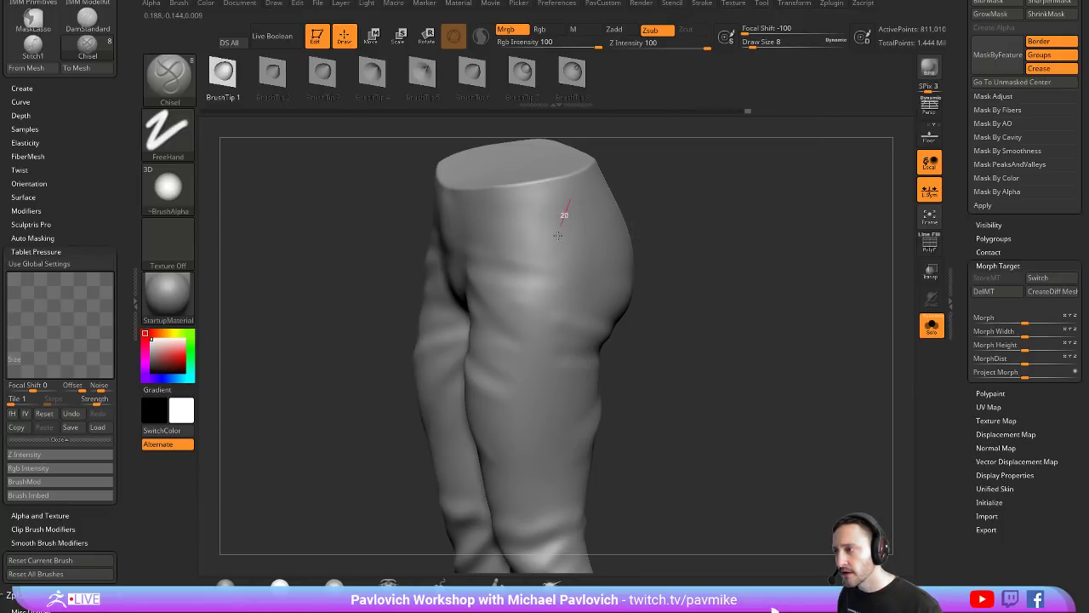
{"action": "left_click_drag", "start_coordinate": [524, 333], "coordinate": [524, 332]}
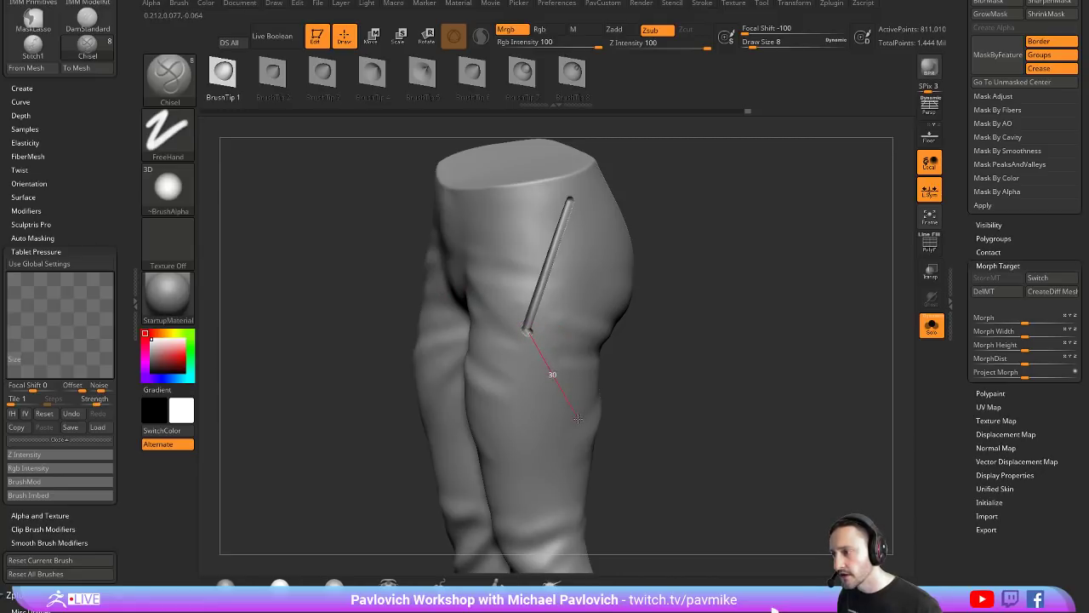
{"action": "left_click_drag", "start_coordinate": [578, 418], "coordinate": [577, 417]}
{"action": "left_click_drag", "start_coordinate": [675, 396], "coordinate": [644, 350]}
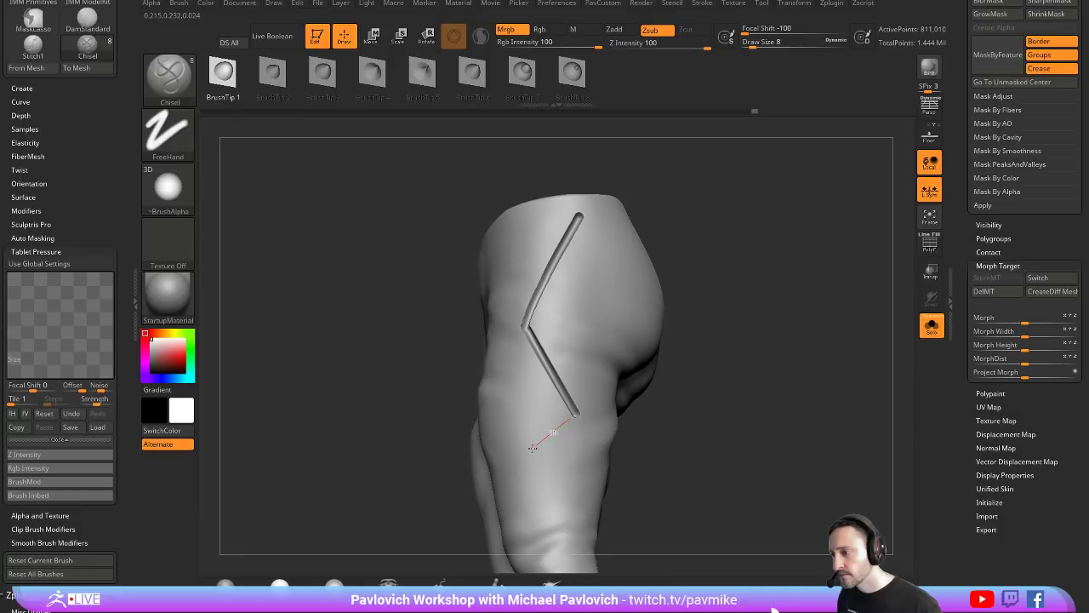
Step: Extend the angled groove with a third straight segment running diagonally toward the front of the thigh, redoing it until it joins cleanly
{"action": "left_click_drag", "start_coordinate": [533, 449], "coordinate": [526, 453]}
{"action": "key", "text": "ctrl+z"}
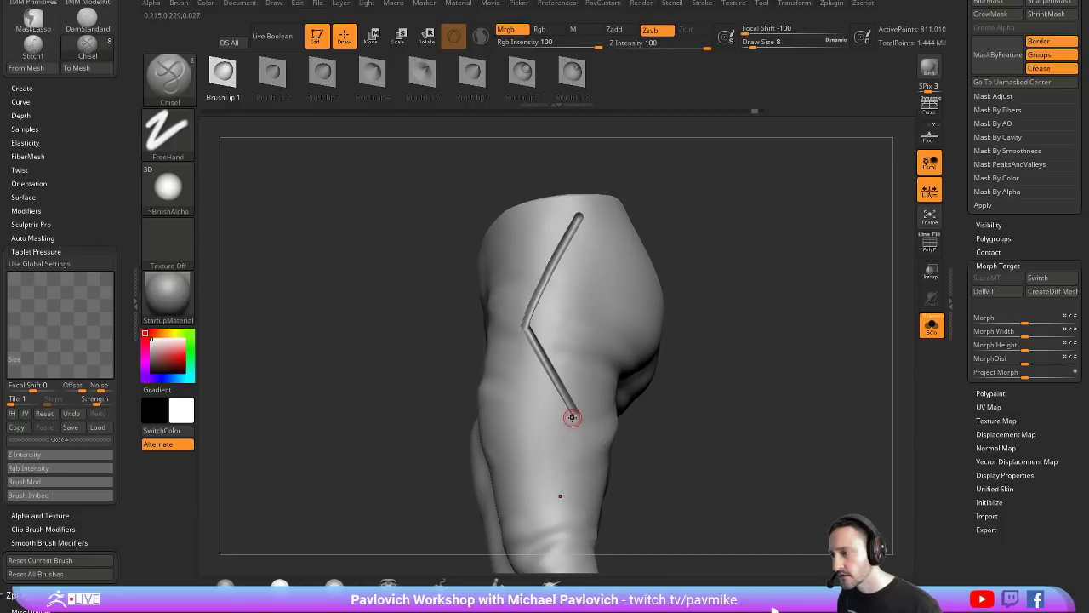
{"action": "left_click_drag", "start_coordinate": [573, 417], "coordinate": [522, 462]}
{"action": "left_click_drag", "start_coordinate": [687, 389], "coordinate": [684, 415]}
{"action": "key", "text": "ctrl+z"}
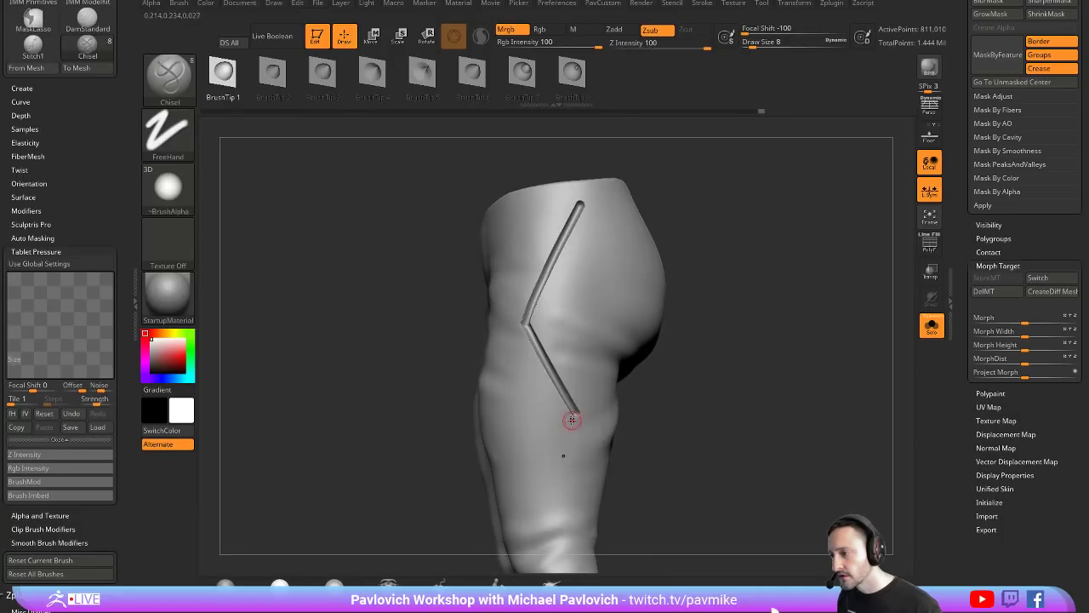
{"action": "left_click_drag", "start_coordinate": [519, 465], "coordinate": [521, 464]}
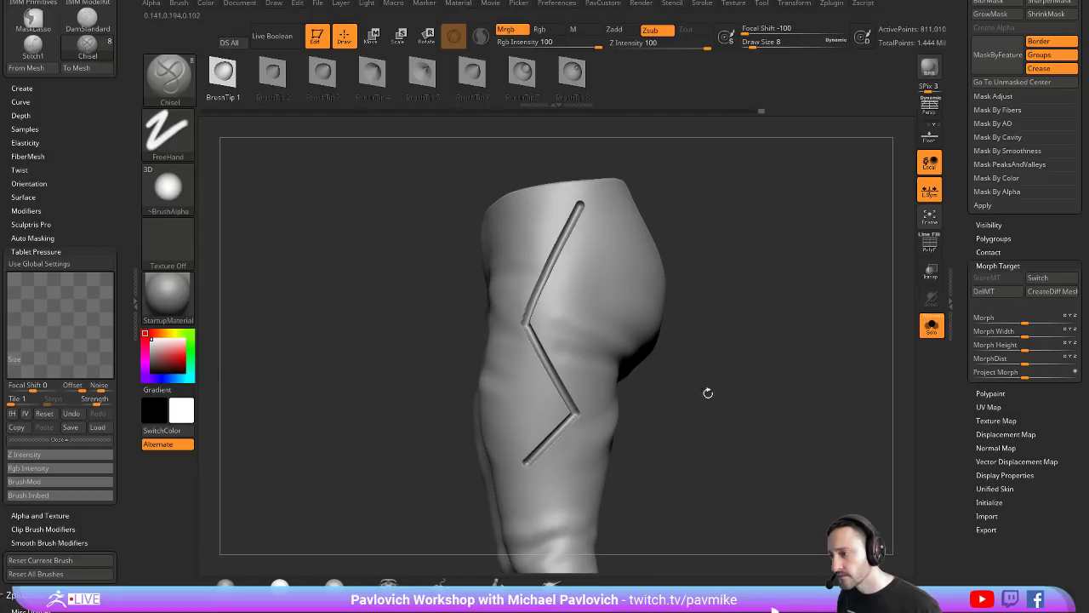
{"action": "left_click_drag", "start_coordinate": [707, 391], "coordinate": [787, 344]}
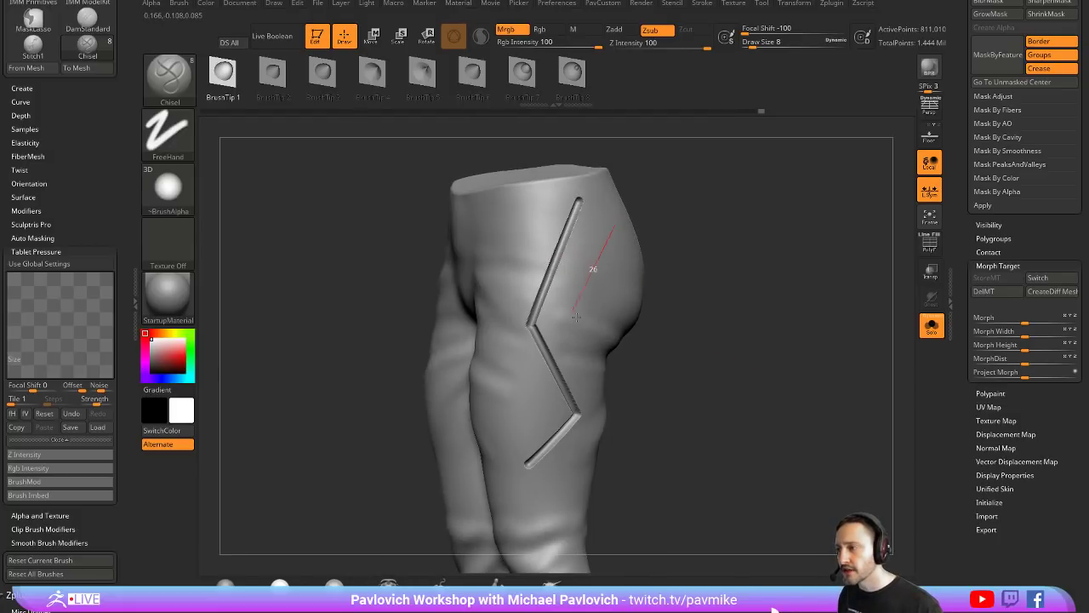
Step: Carve a two-segment angled Chisel groove on the side of the buttock behind the zigzag, undoing the extra strokes
{"action": "left_click_drag", "start_coordinate": [576, 317], "coordinate": [577, 316]}
{"action": "key", "text": "ctrl+z"}
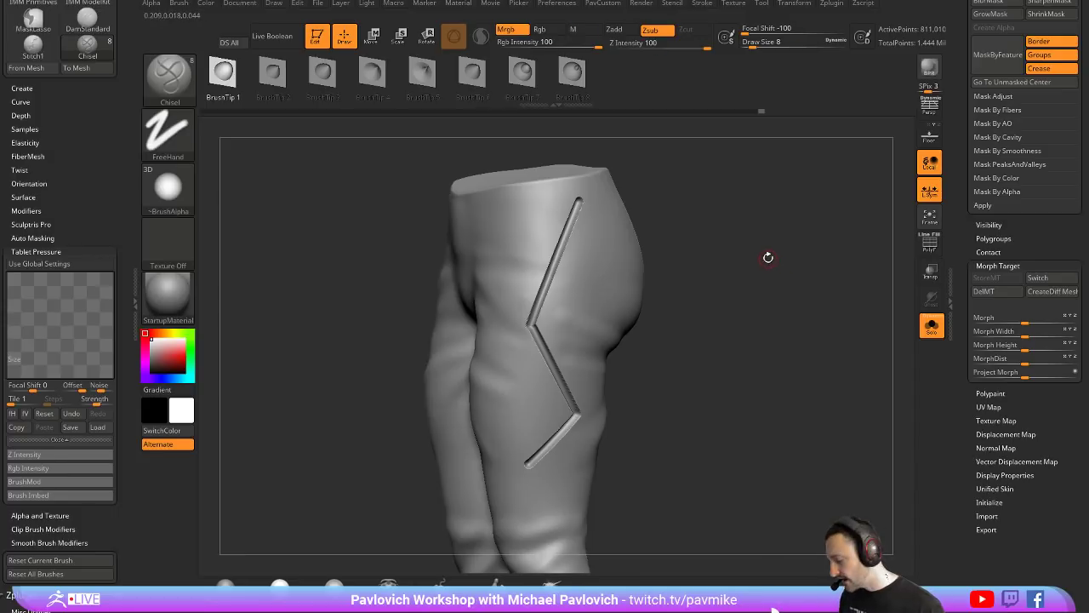
{"action": "left_click_drag", "start_coordinate": [769, 223], "coordinate": [752, 220]}
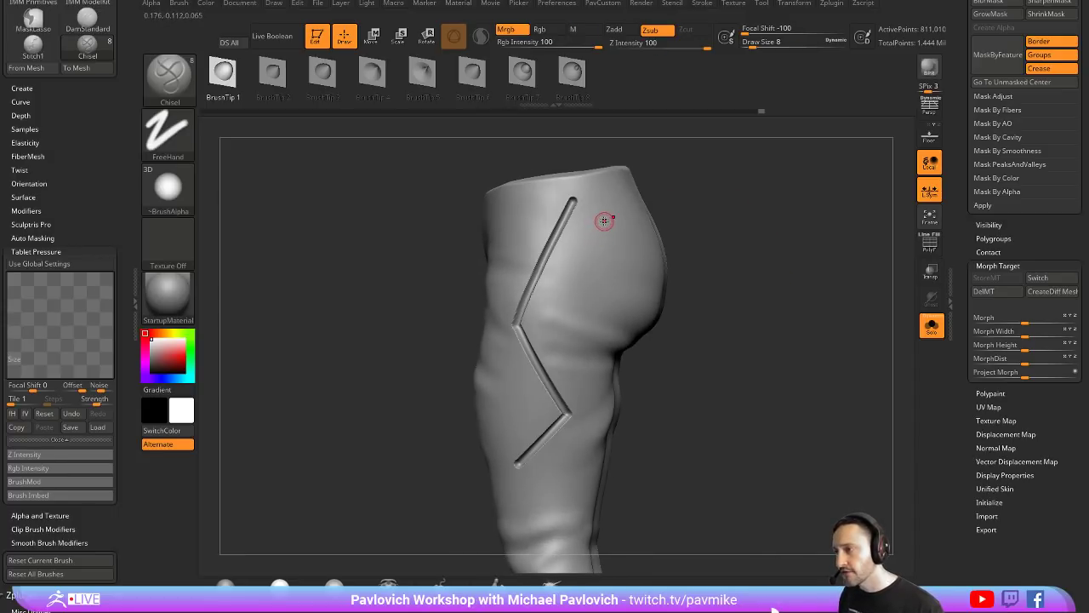
{"action": "mouse_move", "coordinate": [604, 221]}
{"action": "left_mouse_down"}
{"action": "mouse_move", "coordinate": [571, 290]}
{"action": "mouse_move", "coordinate": [591, 329]}
{"action": "left_mouse_up"}
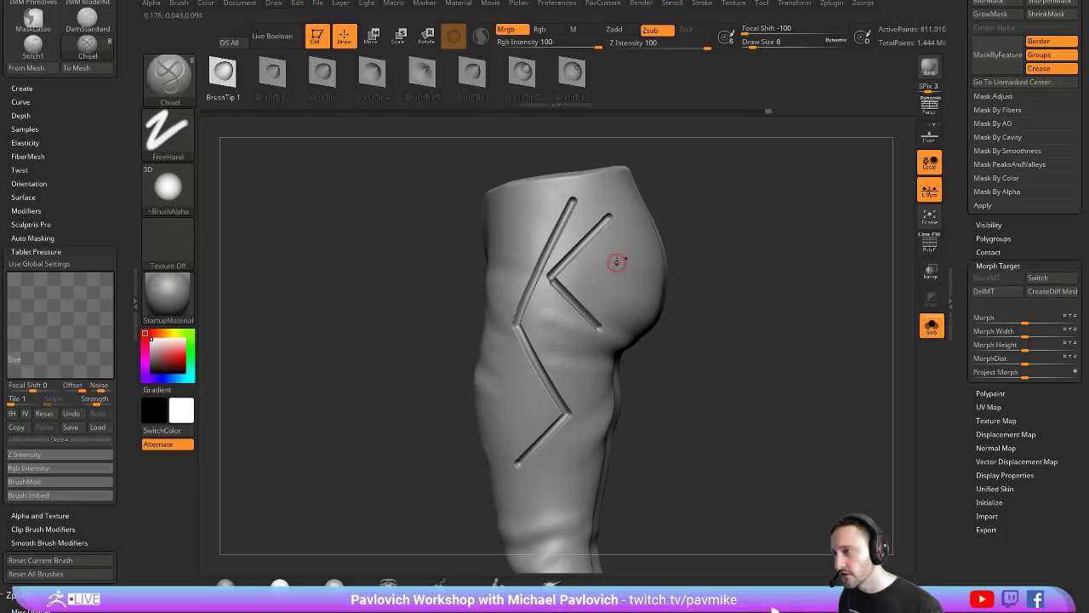
{"action": "left_click_drag", "start_coordinate": [617, 255], "coordinate": [617, 299]}
{"action": "left_click_drag", "start_coordinate": [731, 266], "coordinate": [699, 228]}
{"action": "key", "text": "ctrl+z"}
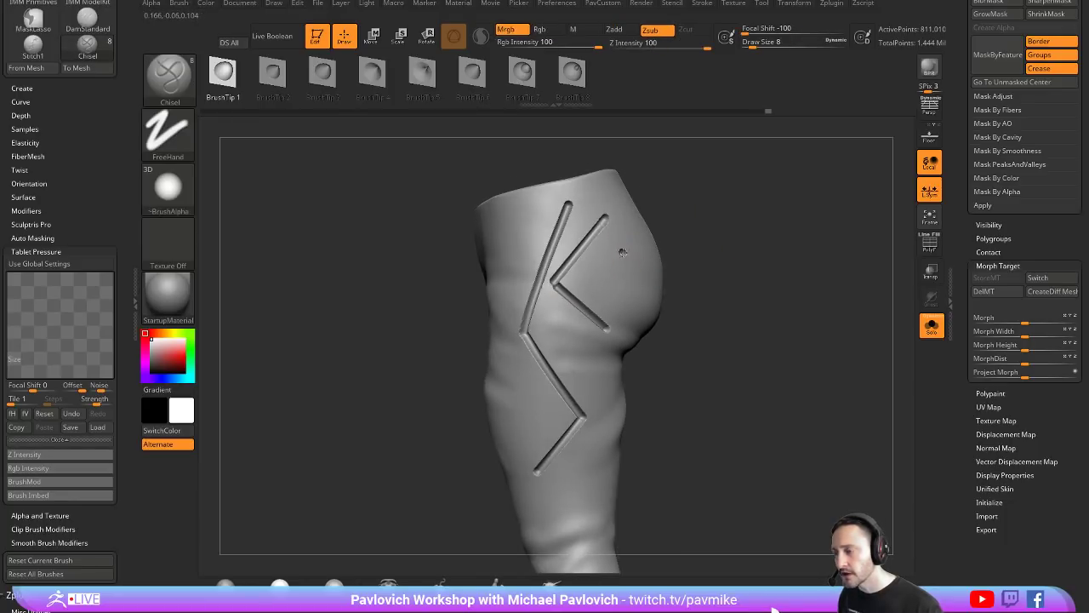
{"action": "key", "text": "ctrl+z"}
Step: Clear the pants from the canvas and draw a Cube3D_1 primitive in their place
{"action": "left_click_drag", "start_coordinate": [965, 170], "coordinate": [943, 516]}
{"action": "scroll", "coordinate": [975, 133], "scroll_direction": "up", "scroll_amount": 2}
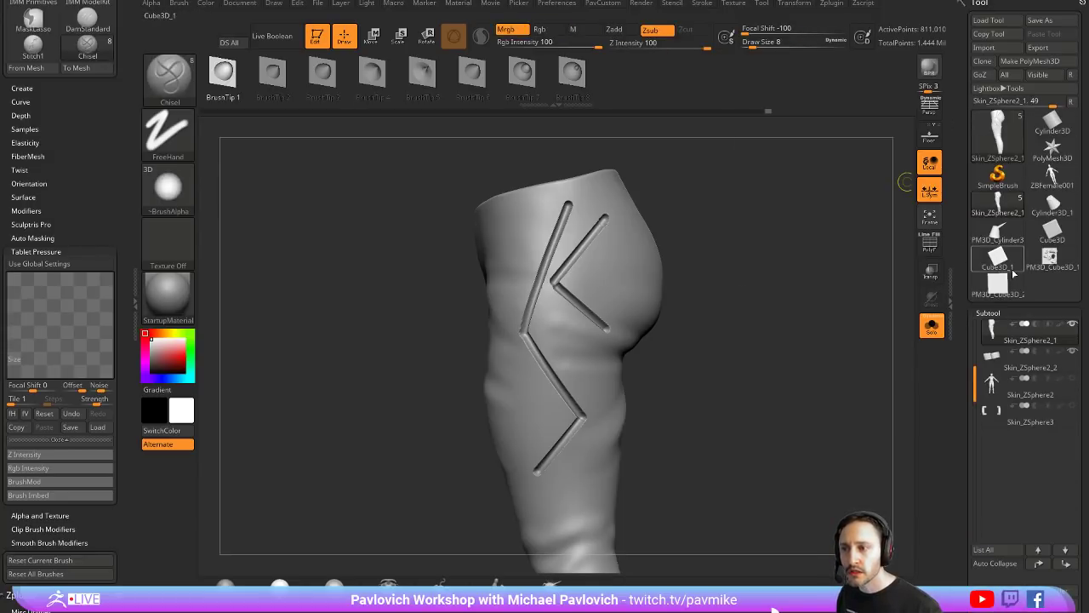
{"action": "left_click", "coordinate": [1053, 126]}
{"action": "key", "text": "ctrl+n"}
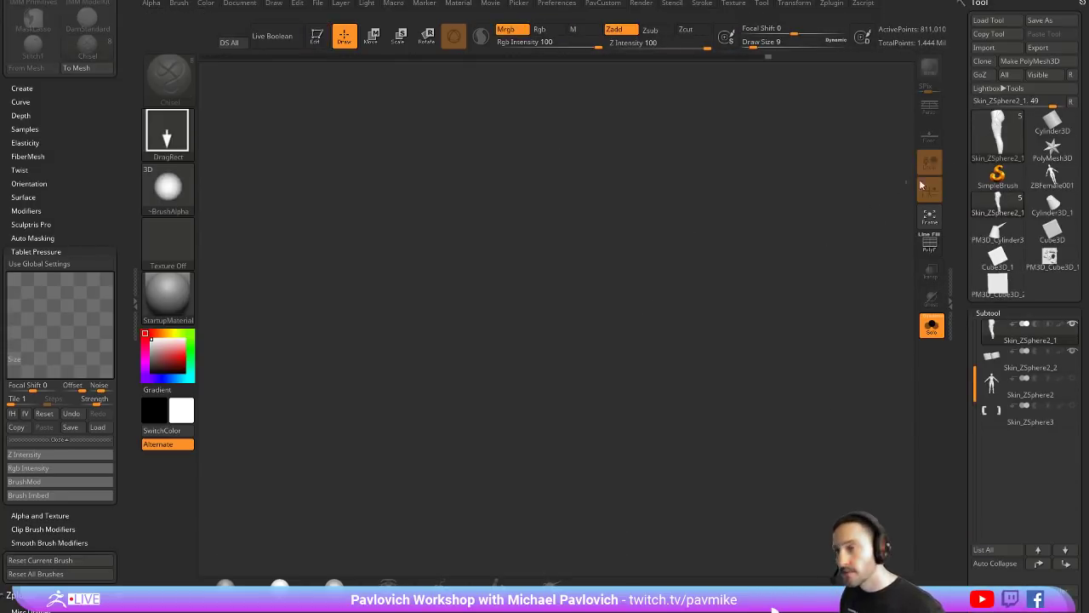
{"action": "left_click", "coordinate": [997, 174]}
{"action": "left_click", "coordinate": [997, 132]}
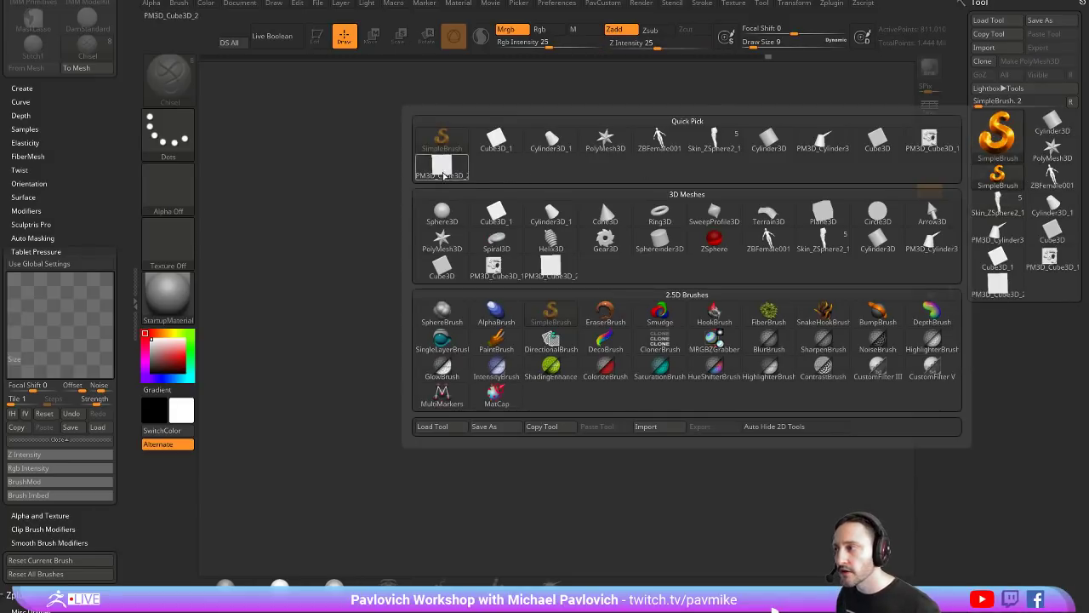
{"action": "left_click", "coordinate": [496, 138]}
{"action": "left_click_drag", "start_coordinate": [466, 349], "coordinate": [510, 272]}
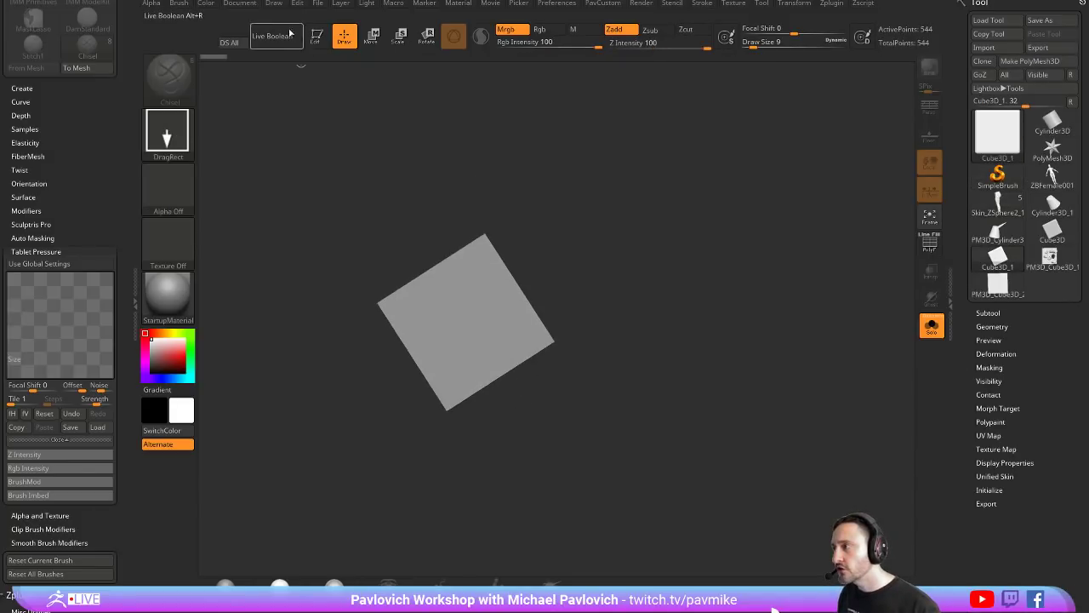
Step: Convert the cube to an editable PolyMesh3D, flatten it into a thin slab and remesh it more densely
{"action": "key", "text": "t"}
{"action": "left_click", "coordinate": [1030, 61]}
{"action": "left_click_drag", "start_coordinate": [664, 230], "coordinate": [770, 271]}
{"action": "key", "text": "w"}
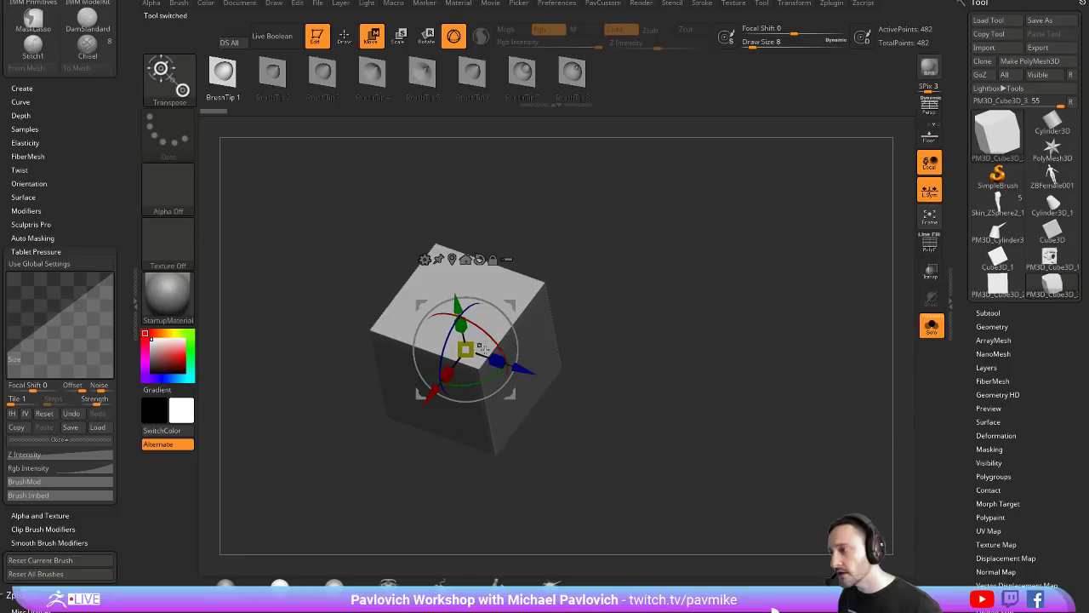
{"action": "left_click_drag", "start_coordinate": [496, 360], "coordinate": [430, 325]}
{"action": "key", "text": "q"}
{"action": "key", "text": "space"}
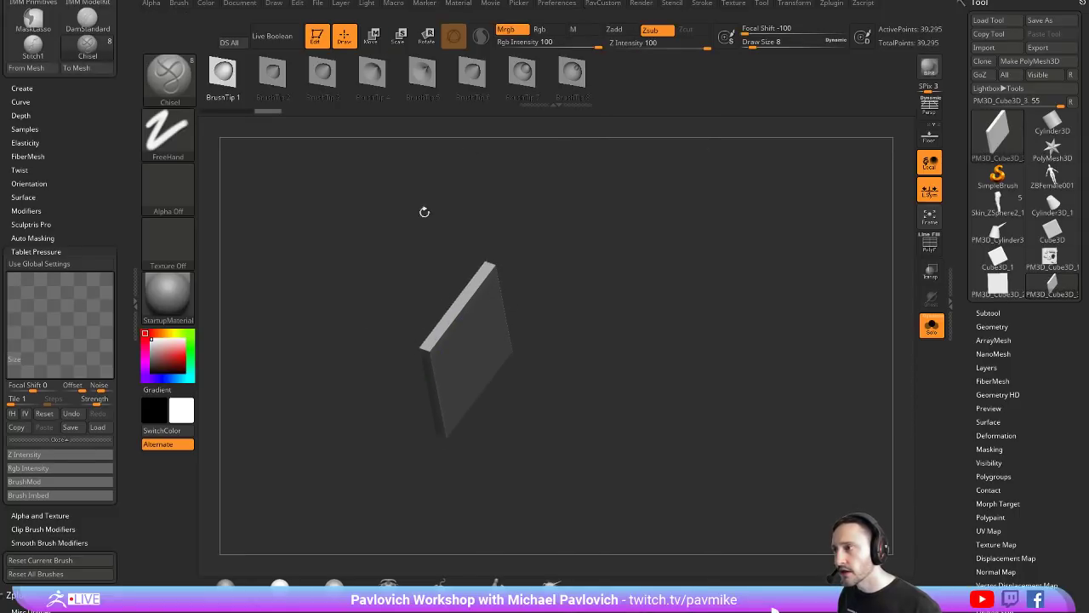
Step: Face the slab front-on and test Chisel grooves across it at draw sizes 8 and 25, undoing both
{"action": "mouse_move", "coordinate": [426, 212]}
{"action": "left_mouse_down", "text": "shift"}
{"action": "mouse_move", "coordinate": [645, 261]}
{"action": "mouse_move", "coordinate": [670, 305]}
{"action": "left_mouse_up", "text": "shift"}
{"action": "left_click_drag", "start_coordinate": [434, 330], "coordinate": [497, 397]}
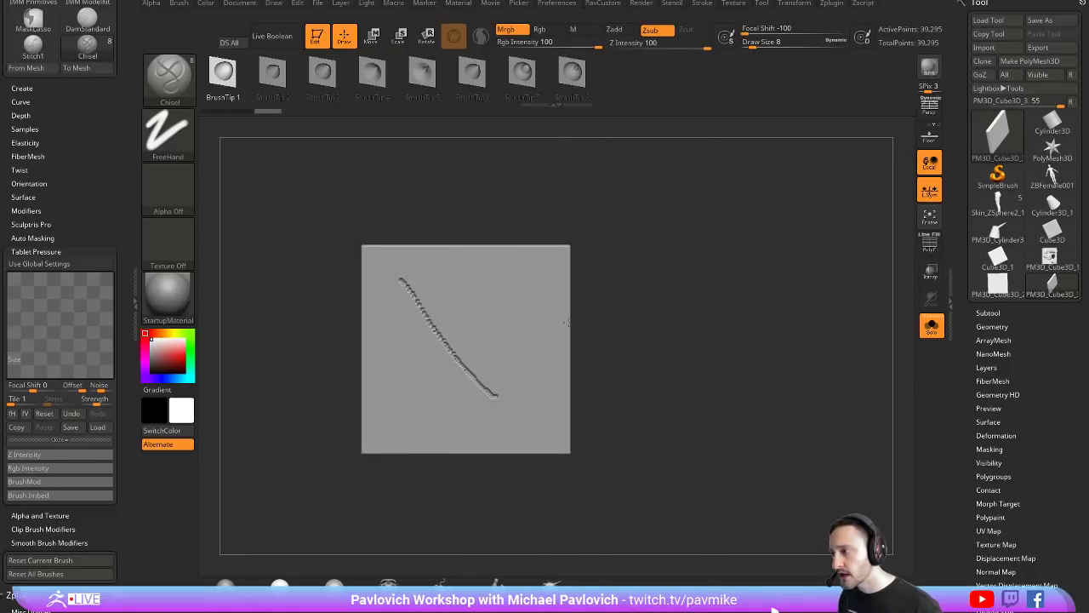
{"action": "key", "text": "ctrl+z"}
{"action": "key", "text": "s"}
{"action": "left_click_drag", "start_coordinate": [435, 304], "coordinate": [520, 385]}
{"action": "key", "text": "ctrl+z"}
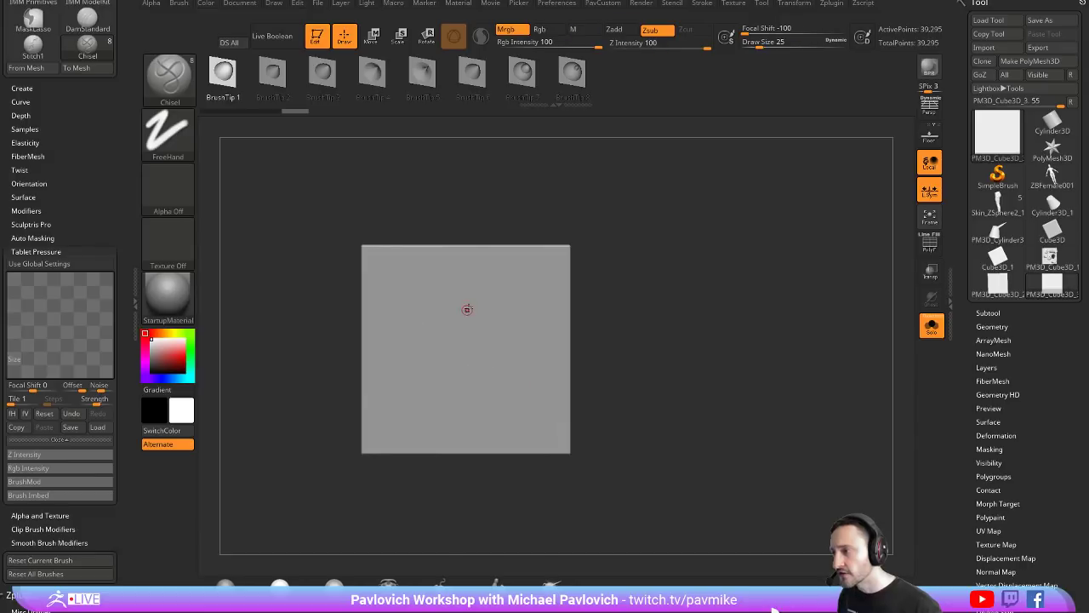
Step: Switch to the Standard brush at draw size 39, test a diagonal stroke on the slab and undo it
{"action": "key", "text": "b"}
{"action": "key", "text": "s"}
{"action": "key", "text": "t"}
{"action": "key", "text": "s"}
{"action": "left_click_drag", "start_coordinate": [450, 299], "coordinate": [456, 298]}
{"action": "key", "text": "s"}
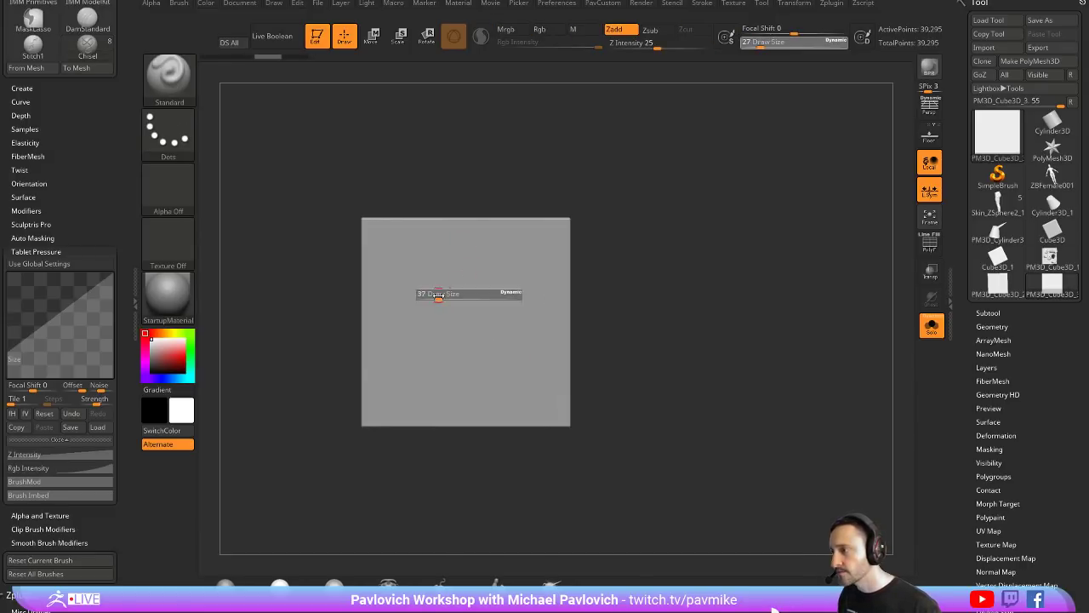
{"action": "left_click", "coordinate": [53, 253]}
{"action": "mouse_move", "coordinate": [428, 255]}
{"action": "left_mouse_down"}
{"action": "mouse_move", "coordinate": [518, 261]}
{"action": "mouse_move", "coordinate": [511, 316]}
{"action": "left_mouse_up"}
{"action": "key", "text": "ctrl+z"}
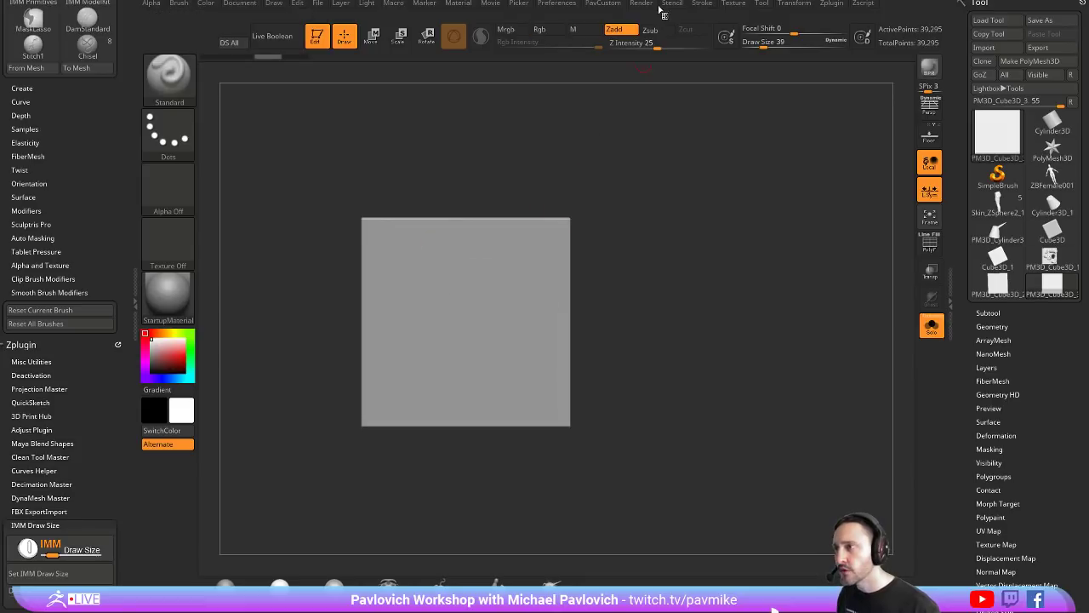
Step: Check the LazyMouse toggle, then draw connected straight ridges on the slab: an open horizontal-diagonal-vertical line and a closed triangle at the lower left
{"action": "left_click", "coordinate": [701, 4]}
{"action": "left_click", "coordinate": [730, 324]}
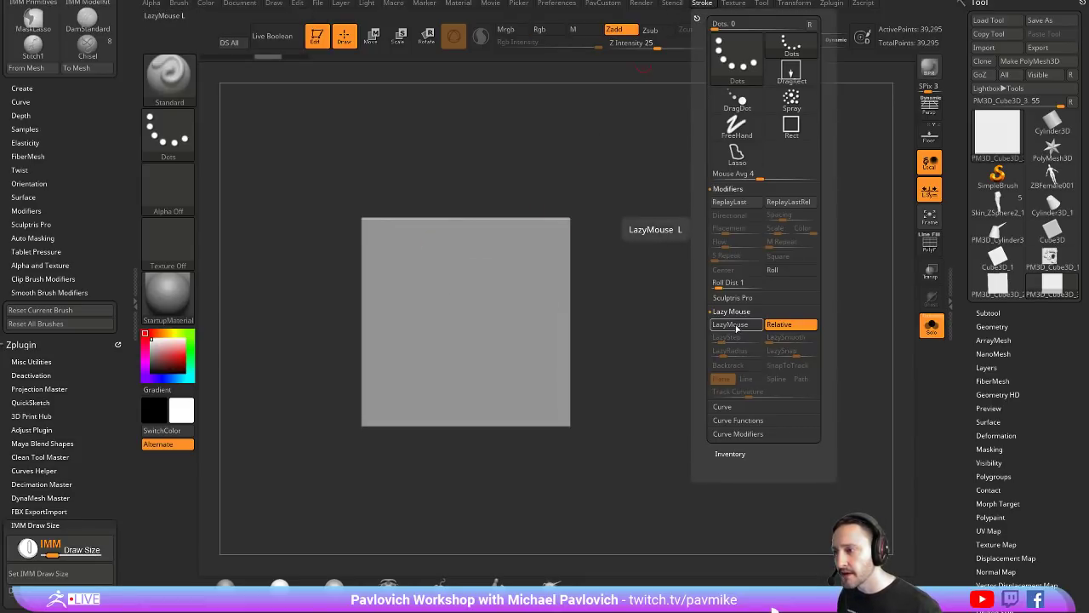
{"action": "left_click", "coordinate": [731, 324]}
{"action": "left_click", "coordinate": [731, 325]}
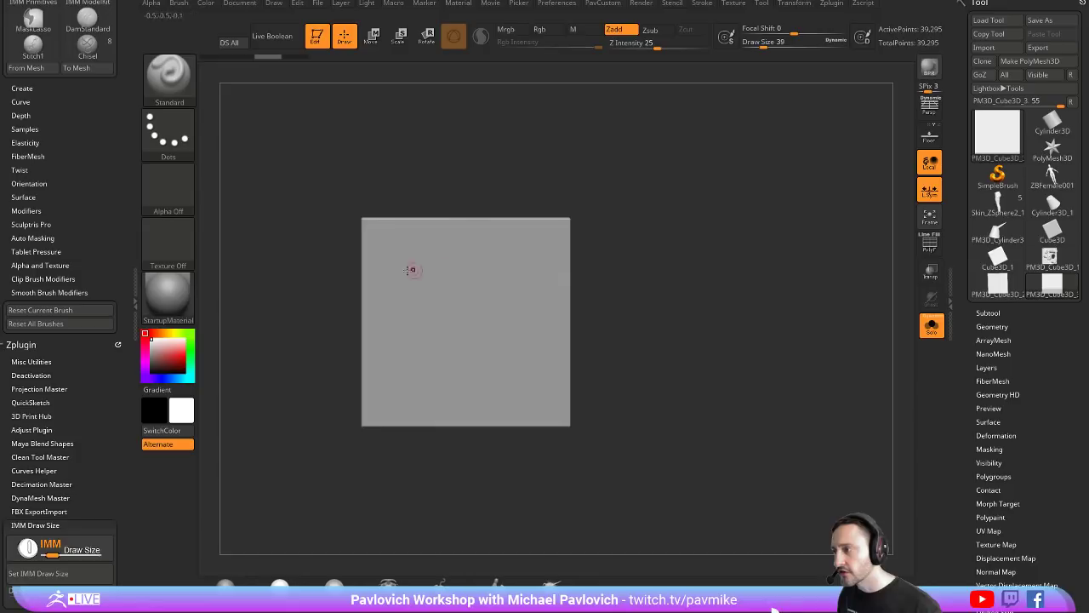
{"action": "mouse_move", "coordinate": [385, 275]}
{"action": "left_mouse_down"}
{"action": "mouse_move", "coordinate": [543, 277]}
{"action": "mouse_move", "coordinate": [386, 279]}
{"action": "mouse_move", "coordinate": [499, 391]}
{"action": "mouse_move", "coordinate": [486, 360]}
{"action": "mouse_move", "coordinate": [497, 389]}
{"action": "mouse_move", "coordinate": [496, 297]}
{"action": "mouse_move", "coordinate": [497, 387]}
{"action": "left_mouse_up"}
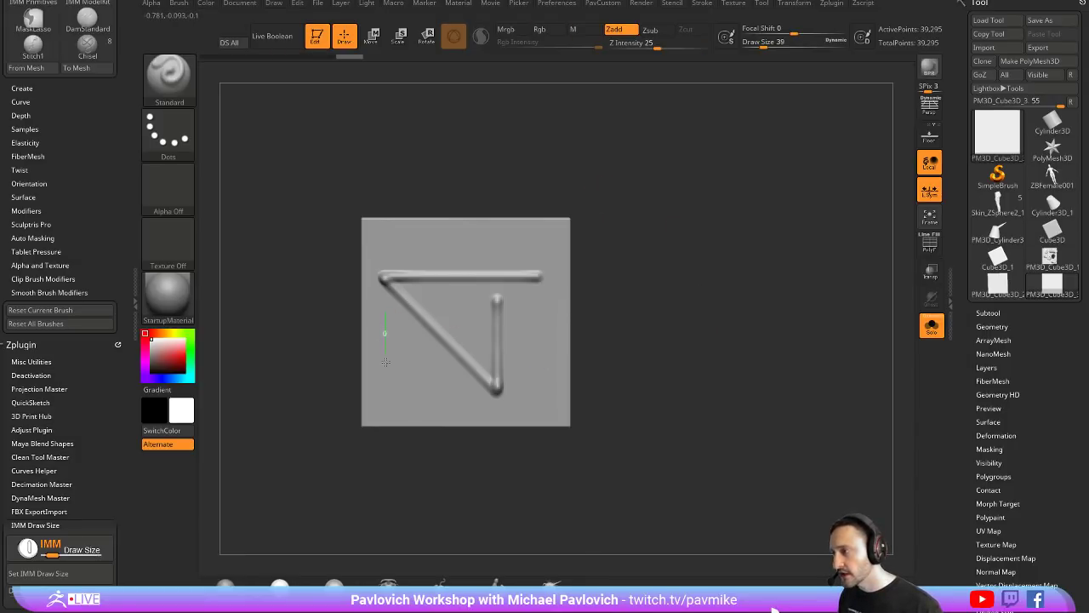
{"action": "mouse_move", "coordinate": [385, 361]}
{"action": "left_mouse_down"}
{"action": "mouse_move", "coordinate": [387, 400]}
{"action": "mouse_move", "coordinate": [463, 394]}
{"action": "left_mouse_up"}
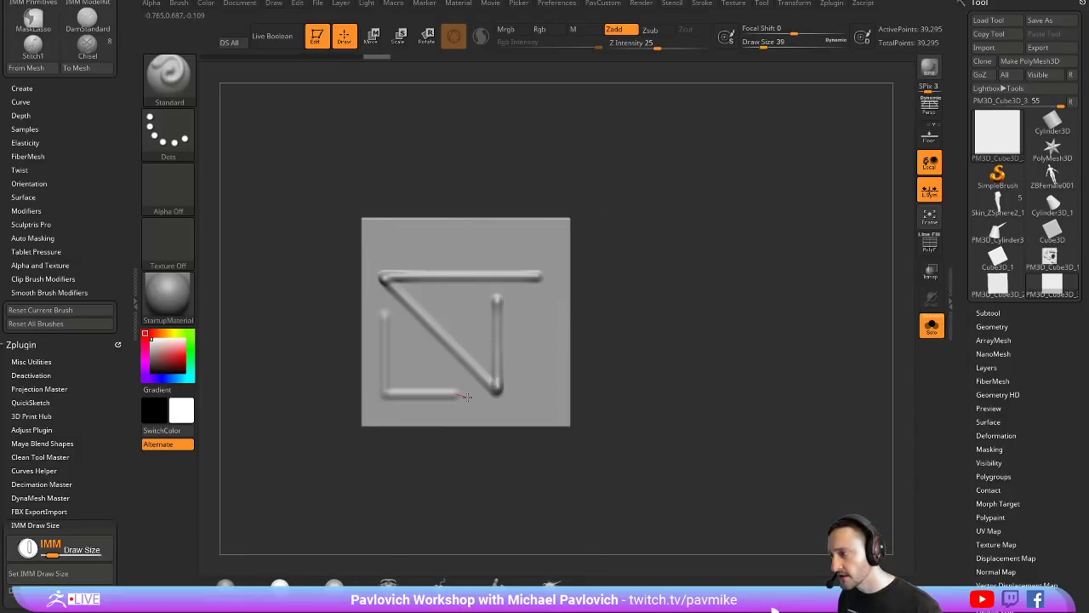
{"action": "left_click_drag", "start_coordinate": [386, 308], "coordinate": [385, 310]}
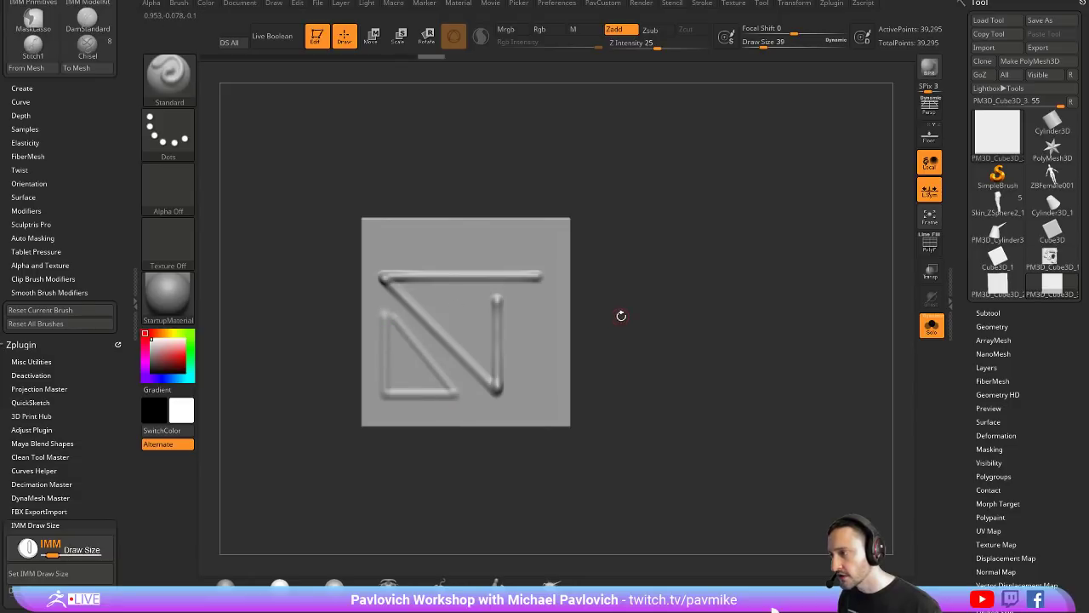
Step: Reduce the draw size to 33 and carve a straight horizontal groove near the slab's upper edge, undoing the extra stroke
{"action": "key", "text": "w"}
{"action": "key", "text": "q"}
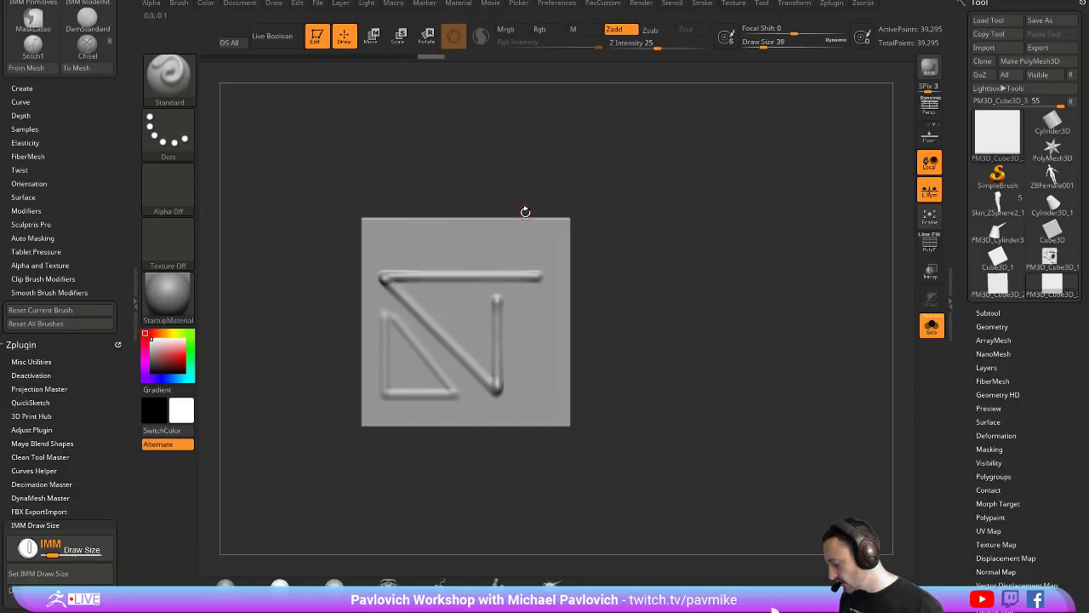
{"action": "key", "text": "bracketleft"}
{"action": "mouse_move", "coordinate": [412, 249]}
{"action": "left_mouse_down", "text": "alt"}
{"action": "mouse_move", "coordinate": [488, 250]}
{"action": "mouse_move", "coordinate": [403, 248]}
{"action": "mouse_move", "coordinate": [526, 244]}
{"action": "mouse_move", "coordinate": [417, 247]}
{"action": "mouse_move", "coordinate": [487, 250]}
{"action": "left_mouse_up", "text": "alt"}
{"action": "key", "text": "ctrl+z"}
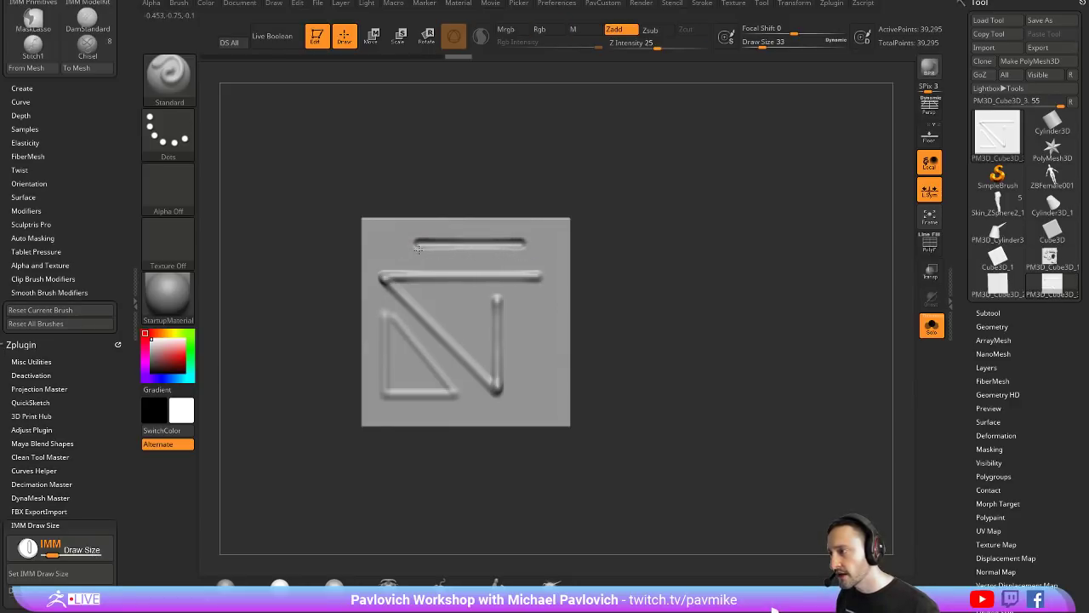
{"action": "left_click_drag", "start_coordinate": [664, 213], "coordinate": [627, 208], "text": "alt"}
Step: Draw a transpose line diagonally from the slab's middle past its upper-left corner and rotate the view to align with it
{"action": "key", "text": "w"}
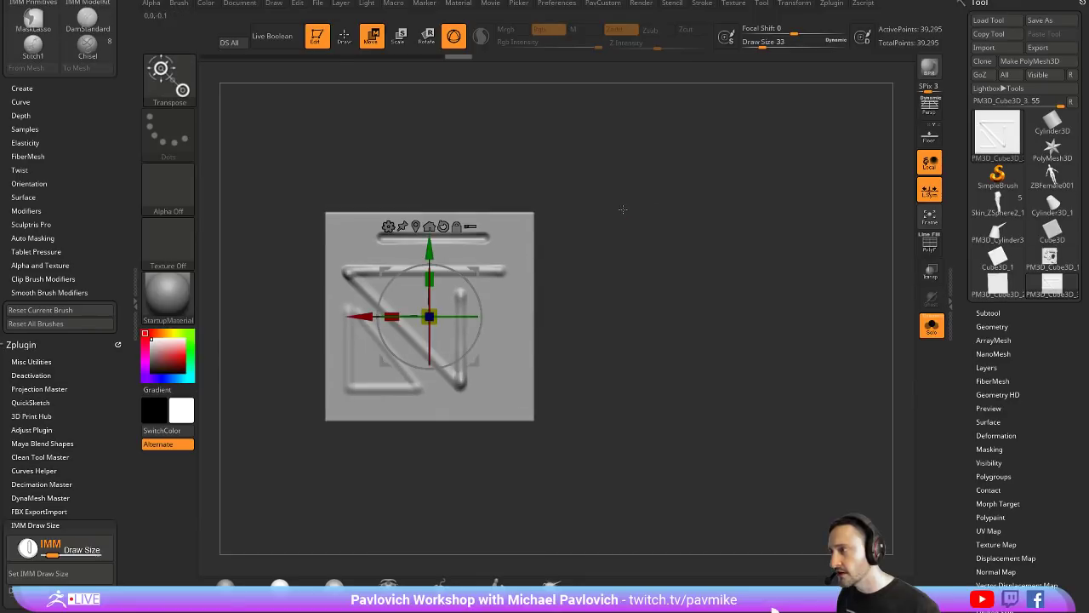
{"action": "left_click", "coordinate": [457, 37]}
{"action": "left_click_drag", "start_coordinate": [508, 312], "coordinate": [682, 92]}
{"action": "left_click_drag", "start_coordinate": [409, 295], "coordinate": [284, 110]}
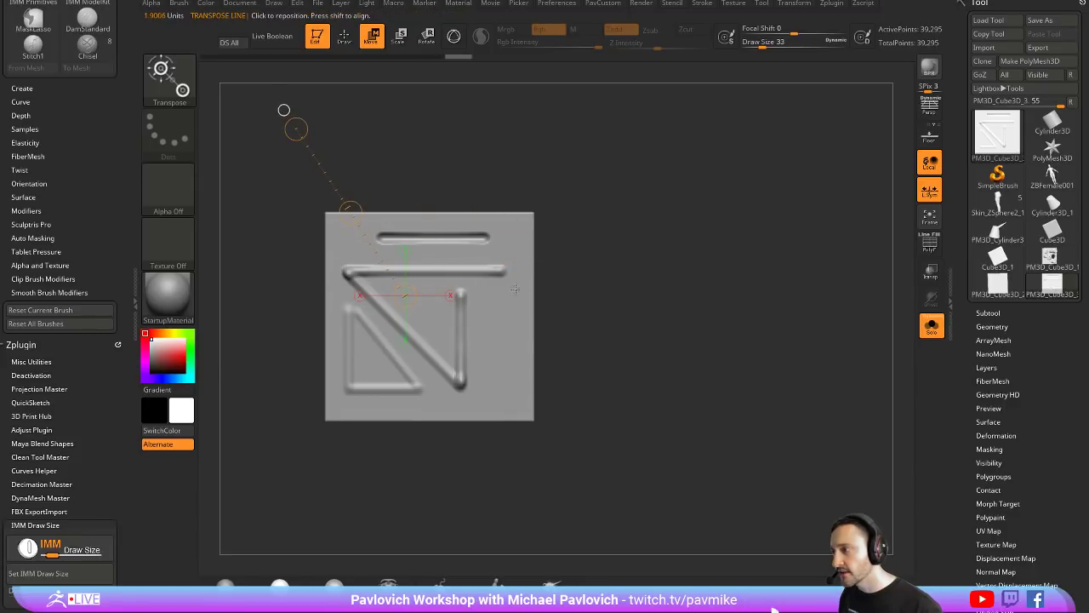
{"action": "key", "text": "ctrl"}
{"action": "left_click", "coordinate": [285, 109], "text": "ctrl"}
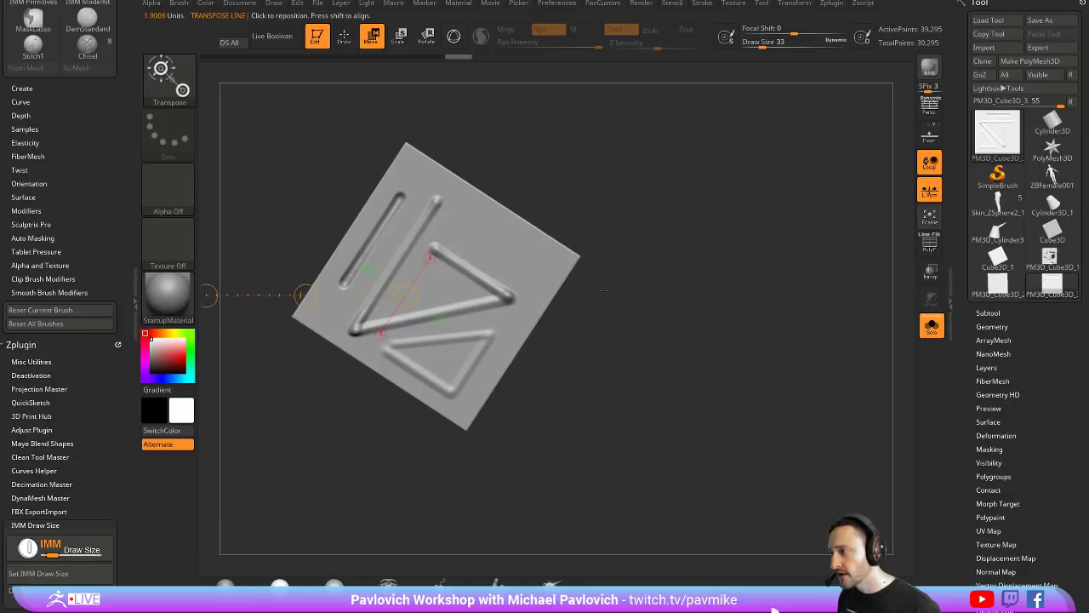
Step: Draw a straight horizontal ridge across the middle of the rotated slab with the Standard brush
{"action": "key", "text": "q"}
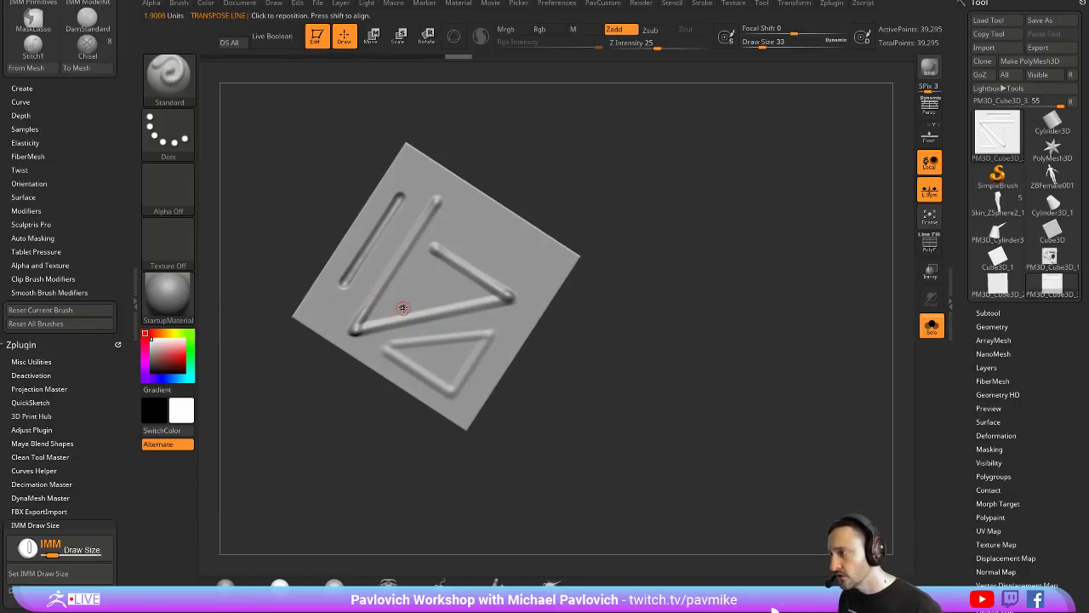
{"action": "mouse_move", "coordinate": [402, 299]}
{"action": "left_mouse_down"}
{"action": "mouse_move", "coordinate": [443, 298]}
{"action": "mouse_move", "coordinate": [327, 299]}
{"action": "mouse_move", "coordinate": [510, 298]}
{"action": "left_mouse_up"}
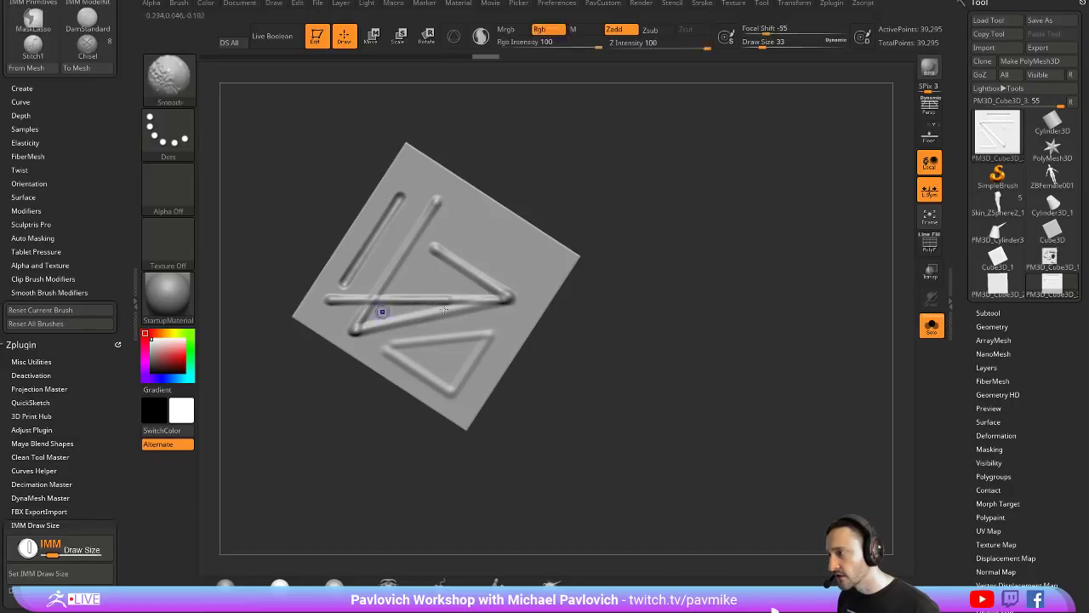
{"action": "key", "text": "w"}
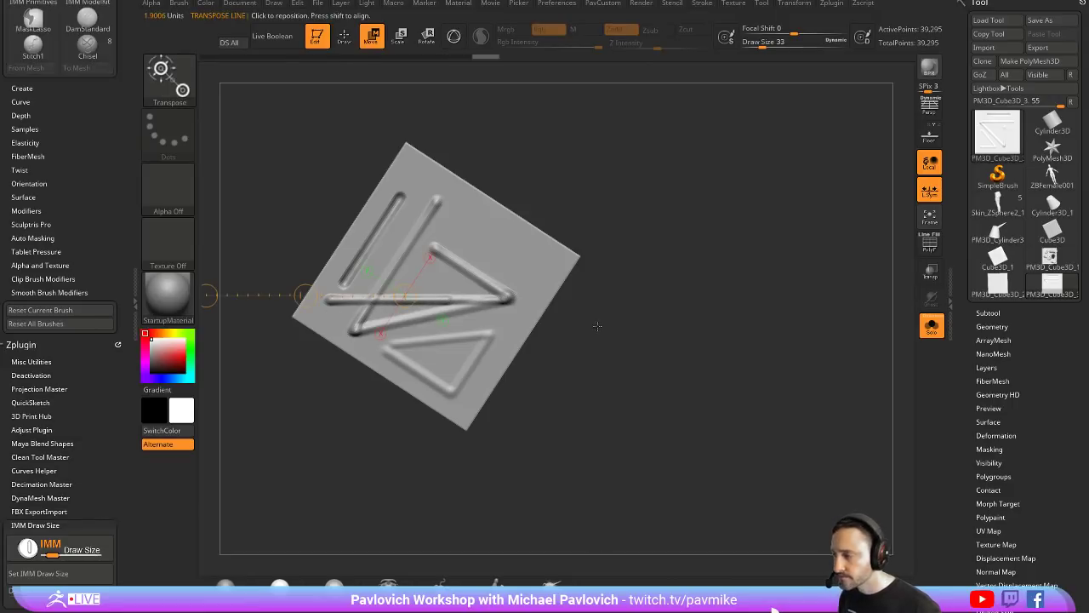
Step: Clear the slab from the canvas and draw an editable PolyMesh3D star in its place
{"action": "left_click", "coordinate": [323, 37]}
{"action": "key", "text": "ctrl+n"}
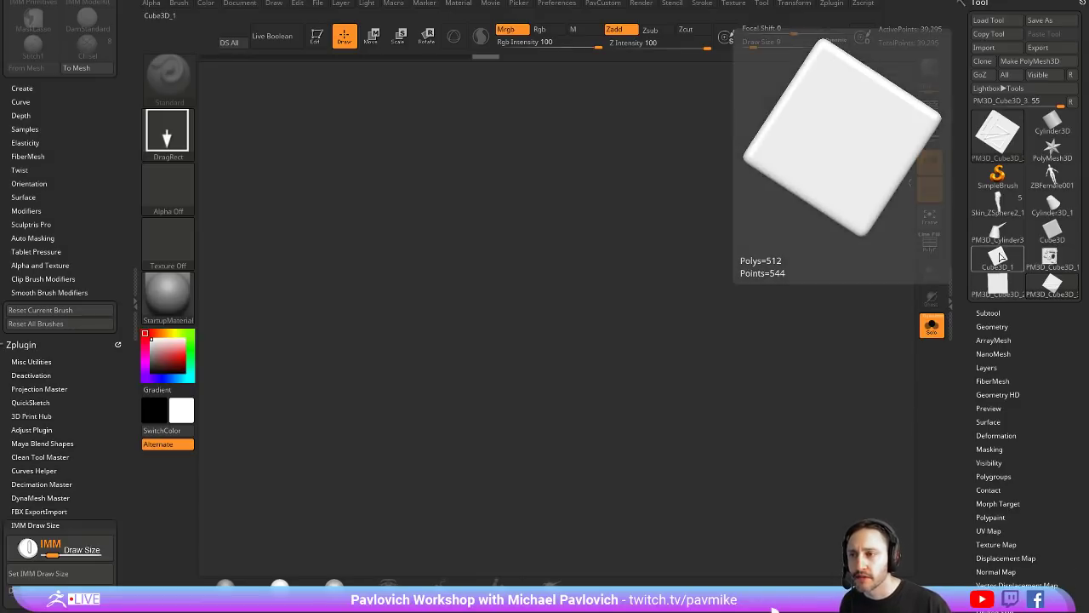
{"action": "left_click", "coordinate": [1053, 151]}
{"action": "left_click_drag", "start_coordinate": [504, 385], "coordinate": [551, 491]}
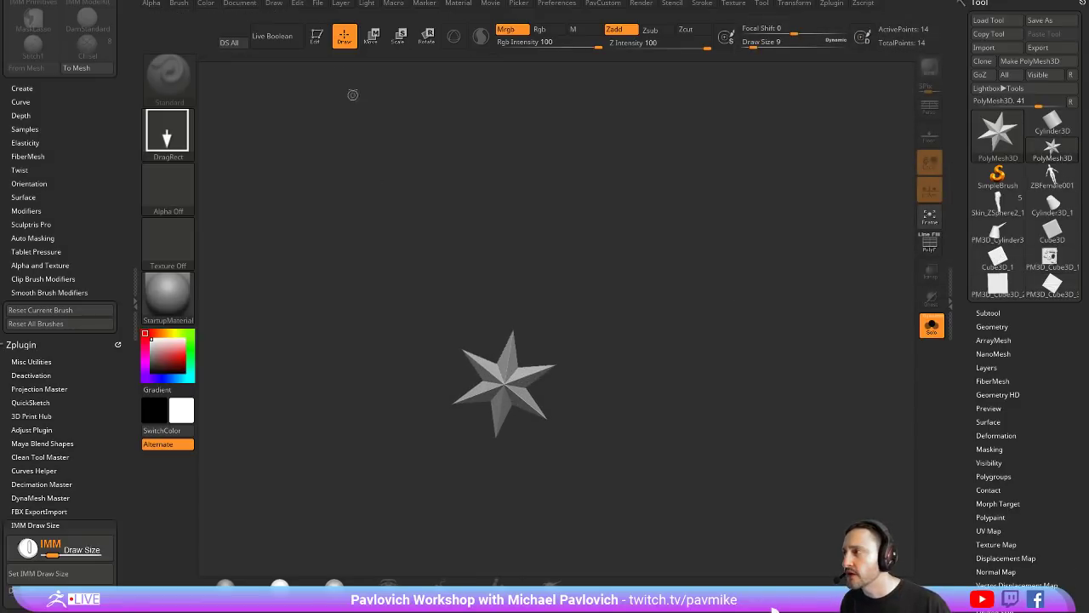
{"action": "key", "text": "t"}
Step: Move the star up and to the left, away from the world origin, with the gizmo
{"action": "key", "text": "w"}
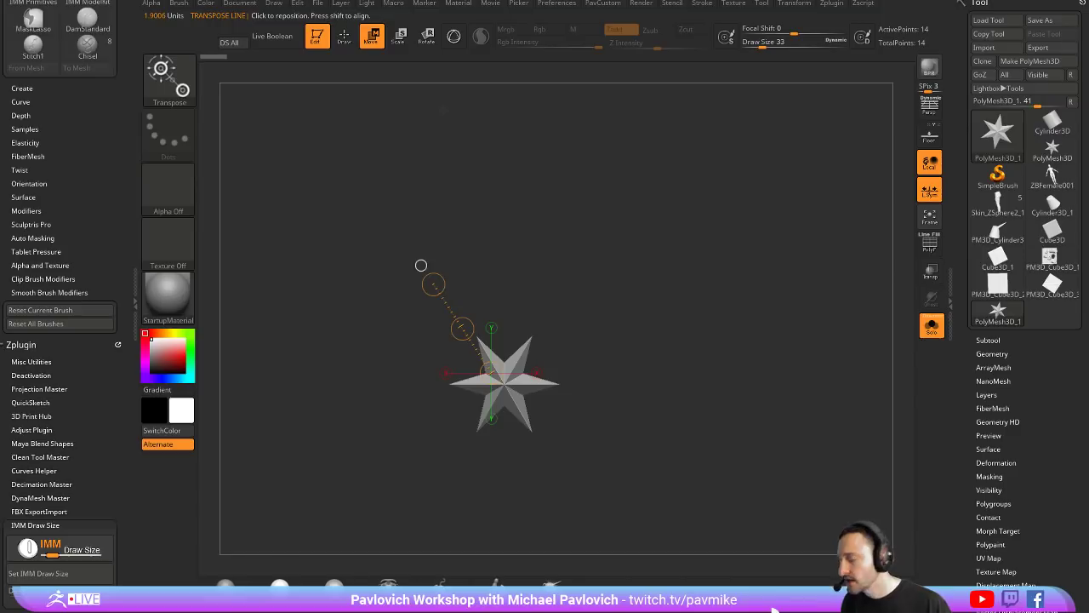
{"action": "key", "text": "y"}
{"action": "right_click_drag", "start_coordinate": [468, 347], "coordinate": [269, 207], "text": "alt"}
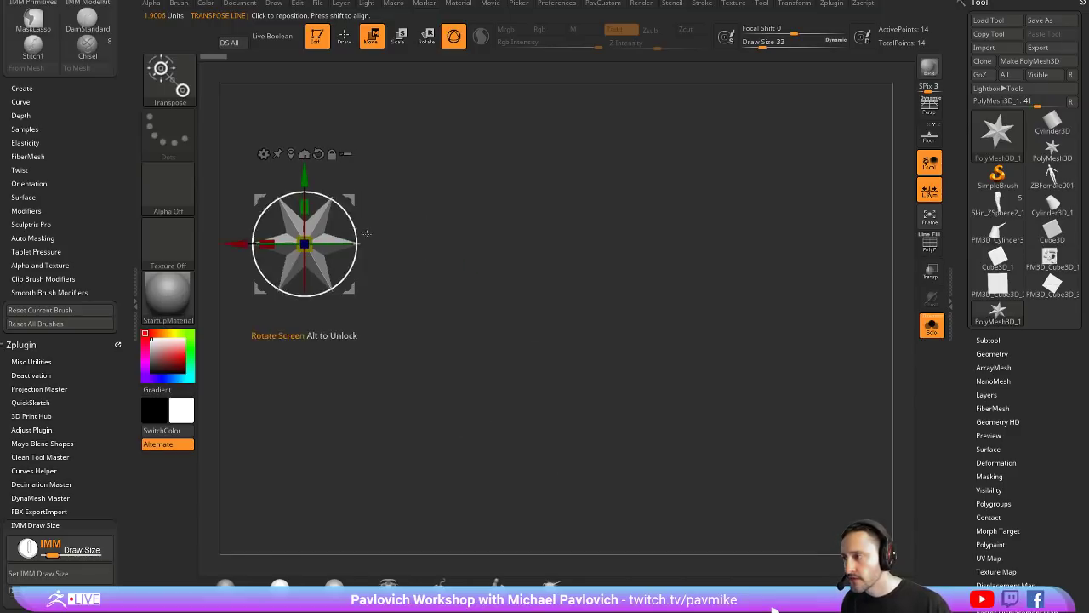
{"action": "key", "text": "q"}
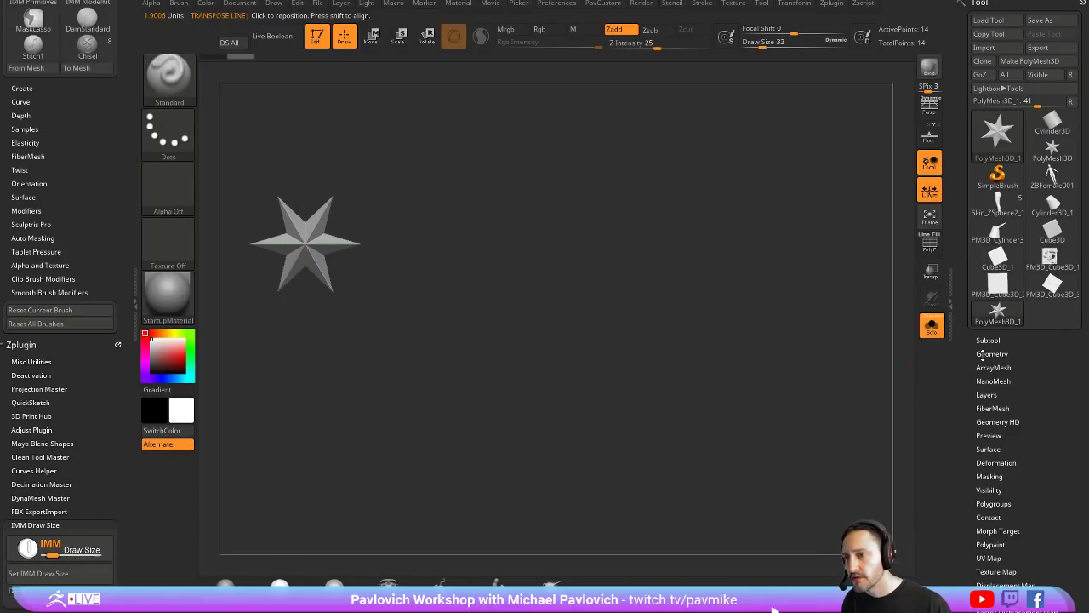
Step: Set the star's X and Y Position to 0 in its geometry settings
{"action": "left_click", "coordinate": [983, 353]}
{"action": "key", "text": "shift"}
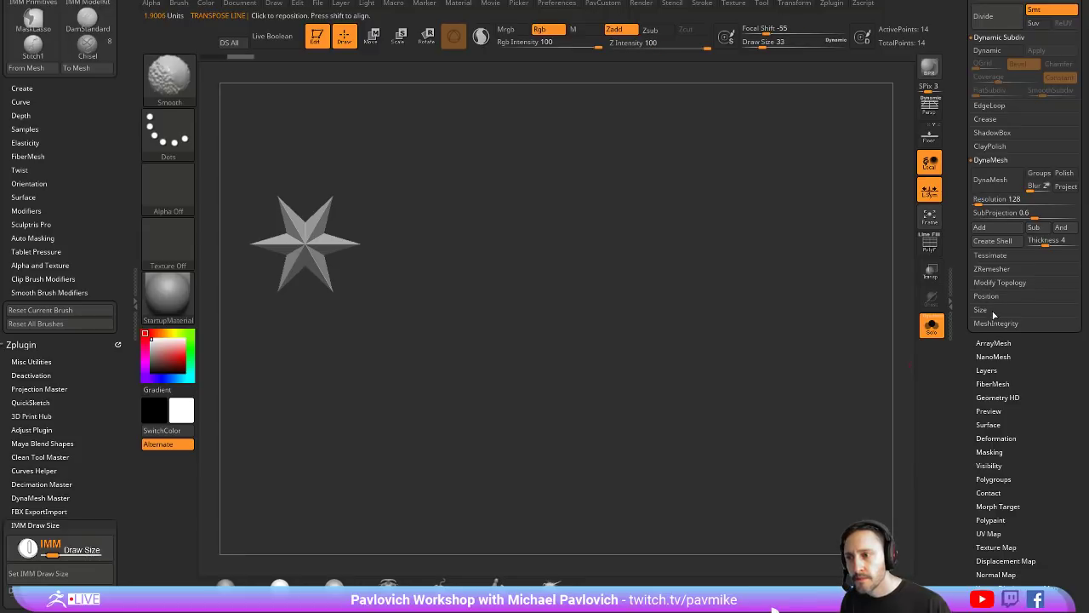
{"action": "left_click", "coordinate": [997, 297]}
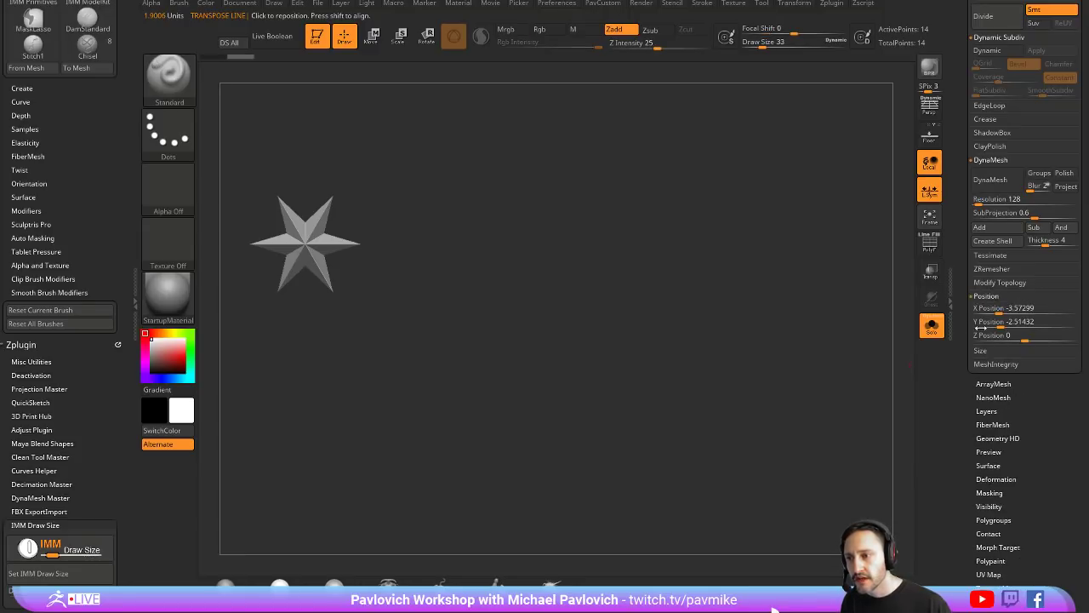
{"action": "left_click", "coordinate": [1029, 310]}
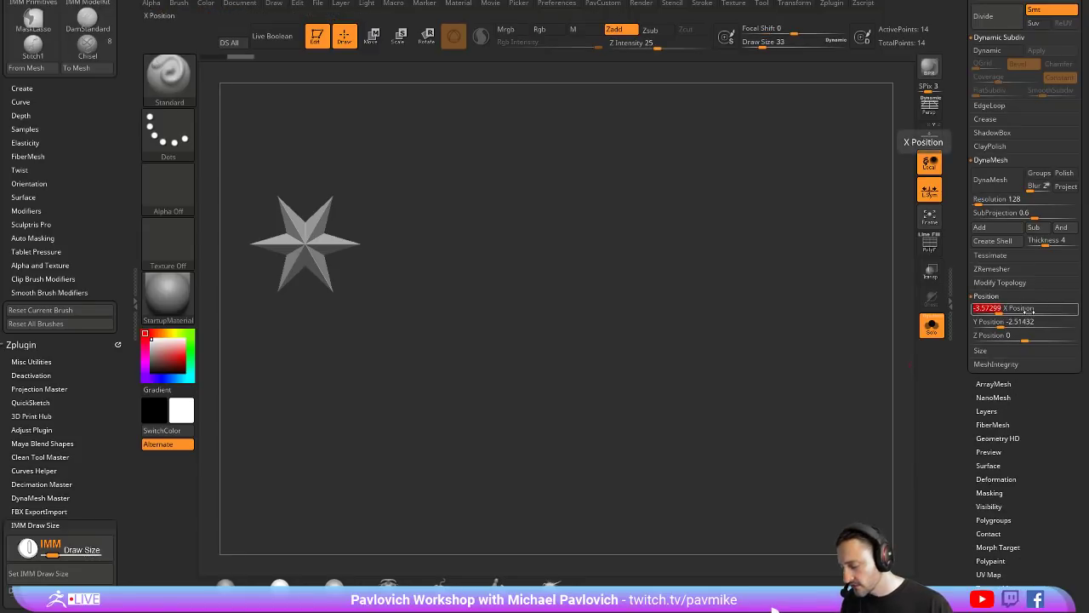
{"action": "key", "text": "Return"}
{"action": "left_click", "coordinate": [1024, 322]}
{"action": "type", "text": "0"}
{"action": "key", "text": "Return"}
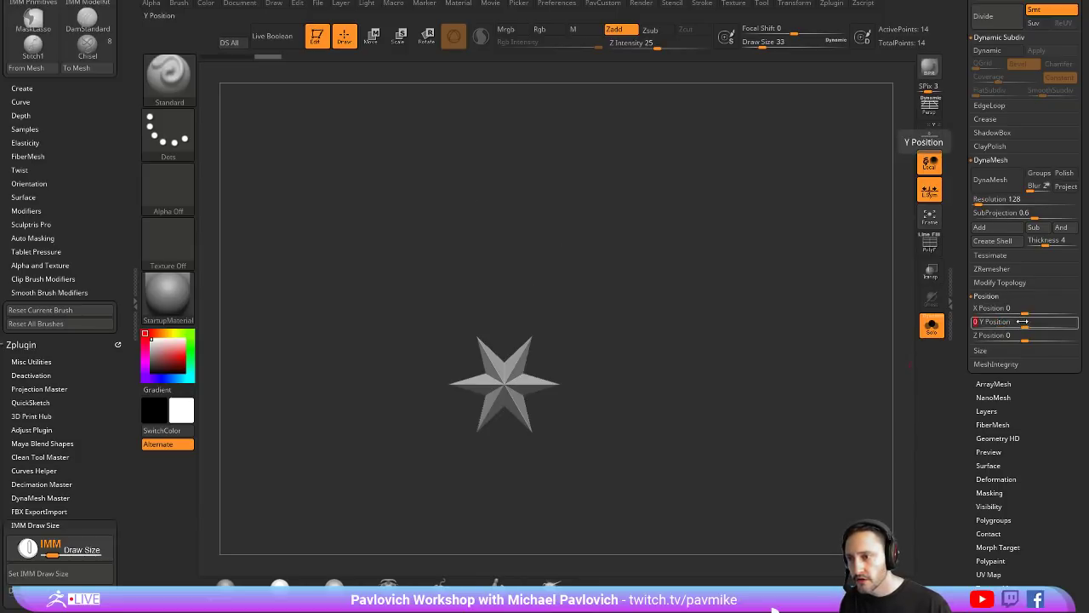
Step: Reorient the gizmo independently of the star and move the star up and to the left, off the origin
{"action": "left_click_drag", "start_coordinate": [649, 278], "coordinate": [622, 242]}
{"action": "mouse_move", "coordinate": [640, 350]}
{"action": "left_mouse_down"}
{"action": "mouse_move", "coordinate": [661, 360]}
{"action": "mouse_move", "coordinate": [690, 340]}
{"action": "left_mouse_up"}
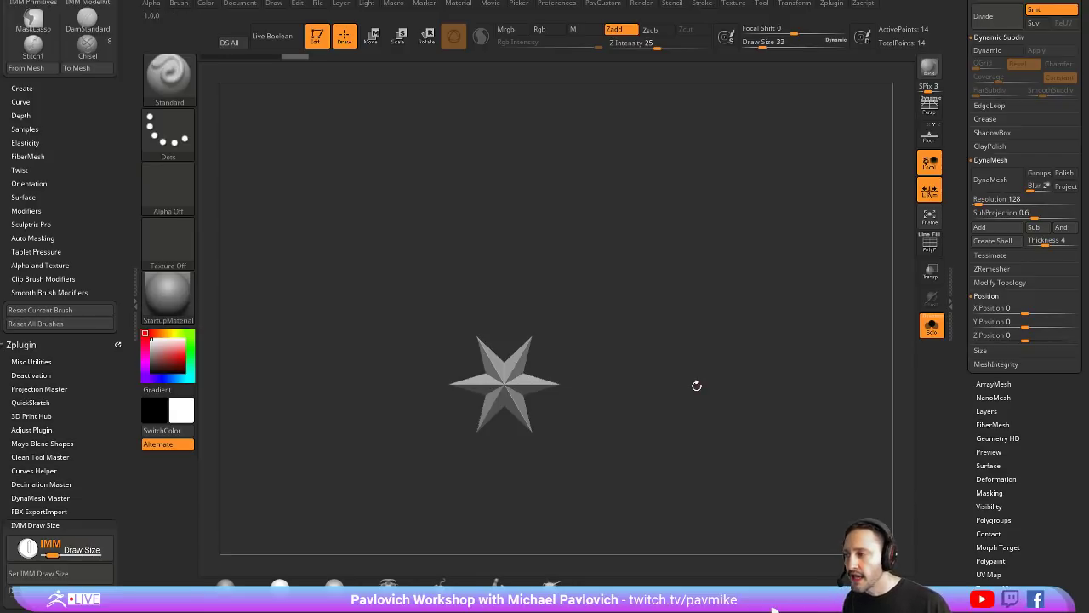
{"action": "key", "text": "e"}
{"action": "key", "text": "w"}
{"action": "left_click_drag", "start_coordinate": [504, 384], "coordinate": [585, 392], "text": "alt"}
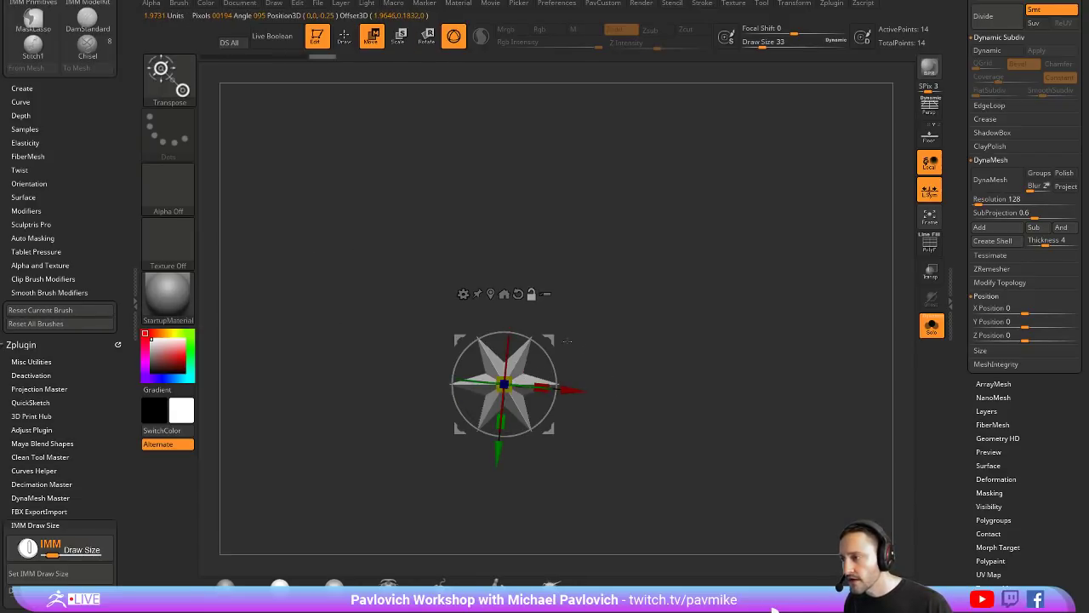
{"action": "left_click_drag", "start_coordinate": [549, 340], "coordinate": [315, 149]}
{"action": "left_click_drag", "start_coordinate": [374, 190], "coordinate": [458, 232], "text": "alt"}
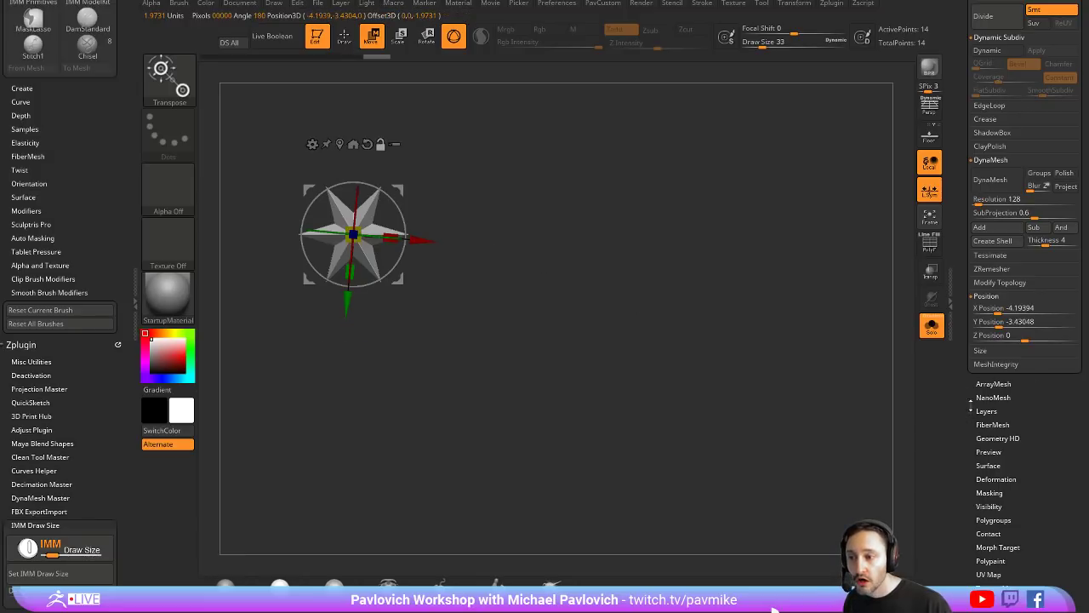
Step: Show the floor grid and return the star to the world origin with the gizmo's Mesh To Axis function
{"action": "left_click_drag", "start_coordinate": [970, 406], "coordinate": [968, 356]}
{"action": "left_click", "coordinate": [990, 396]}
{"action": "left_click_drag", "start_coordinate": [967, 403], "coordinate": [966, 312]}
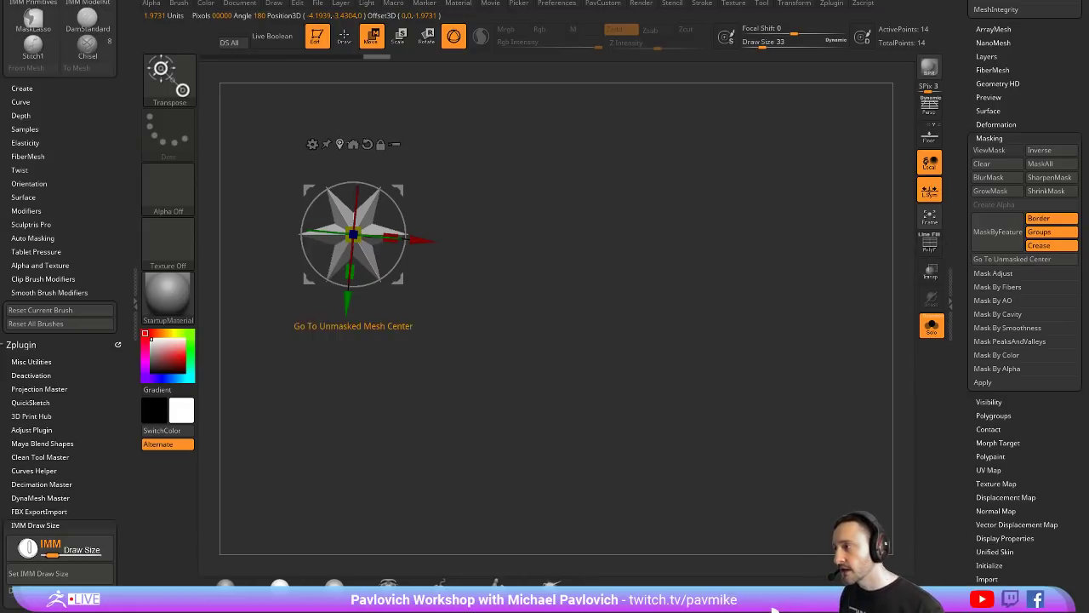
{"action": "left_click", "coordinate": [929, 136]}
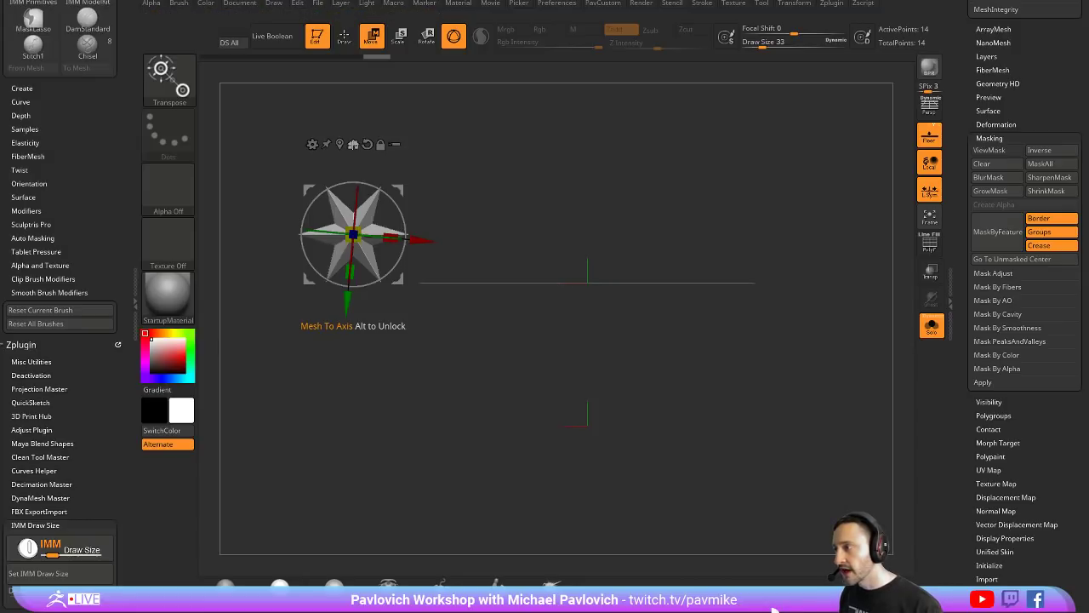
{"action": "left_click", "coordinate": [354, 145]}
{"action": "left_click_drag", "start_coordinate": [764, 212], "coordinate": [809, 337]}
{"action": "scroll", "coordinate": [978, 300], "scroll_direction": "up", "scroll_amount": 10}
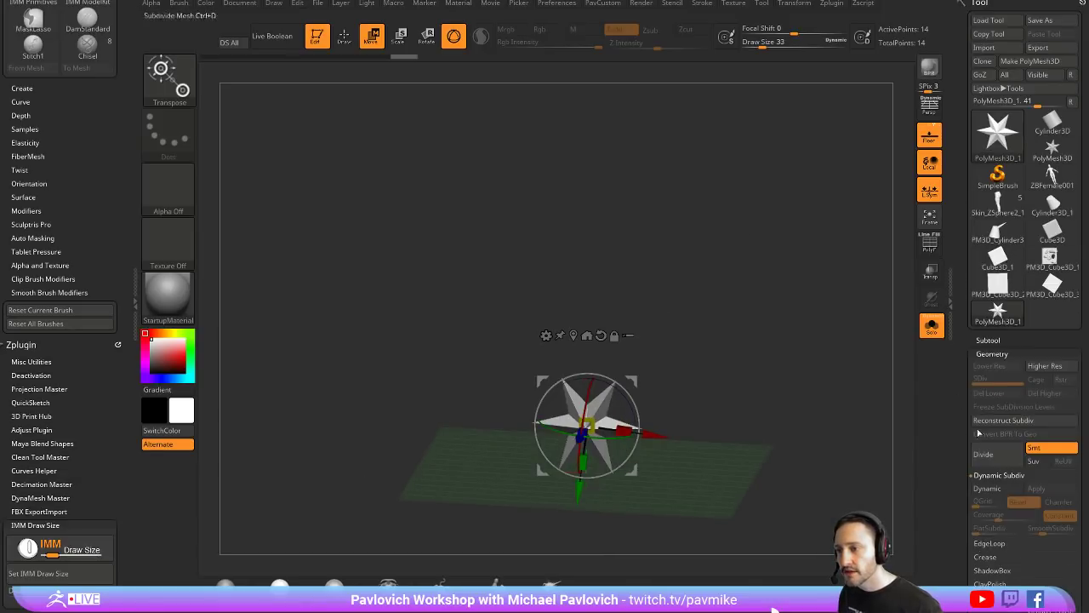
{"action": "left_click", "coordinate": [990, 340]}
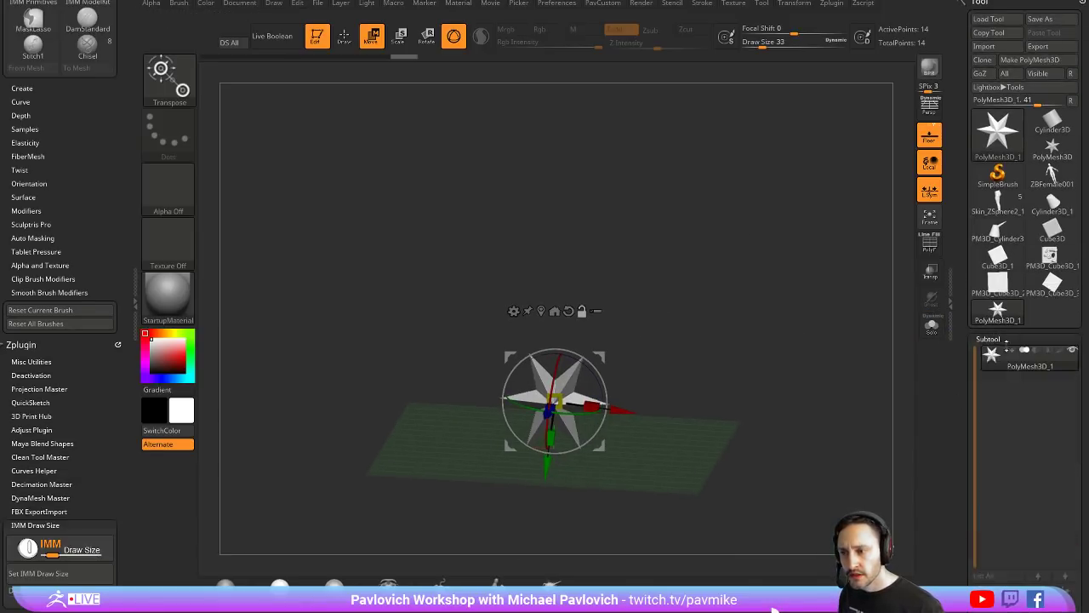
{"action": "left_click_drag", "start_coordinate": [766, 325], "coordinate": [743, 345]}
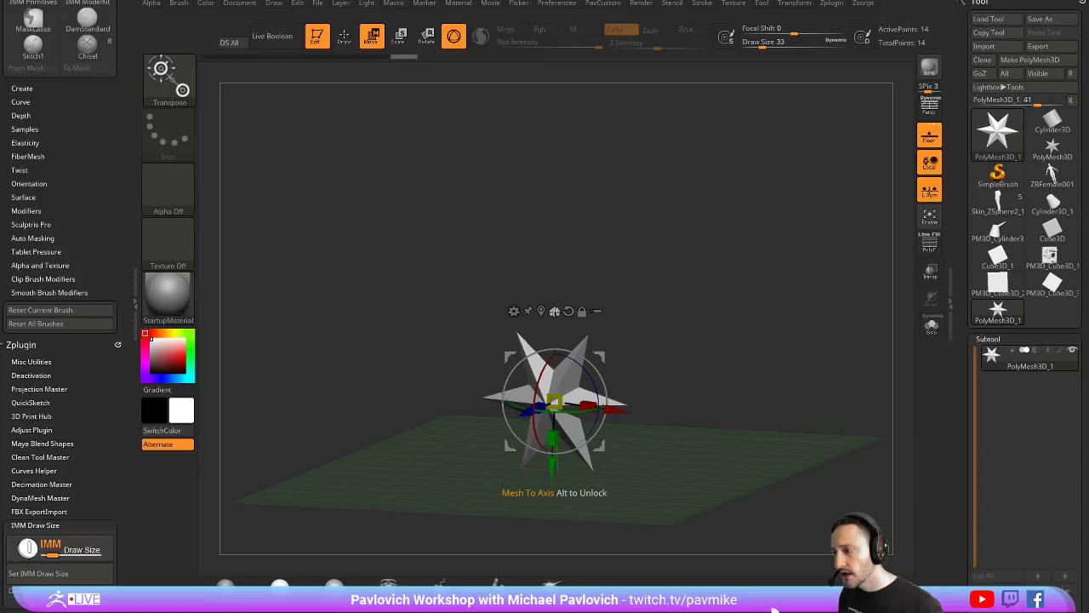
{"action": "left_click_drag", "start_coordinate": [553, 293], "coordinate": [585, 284]}
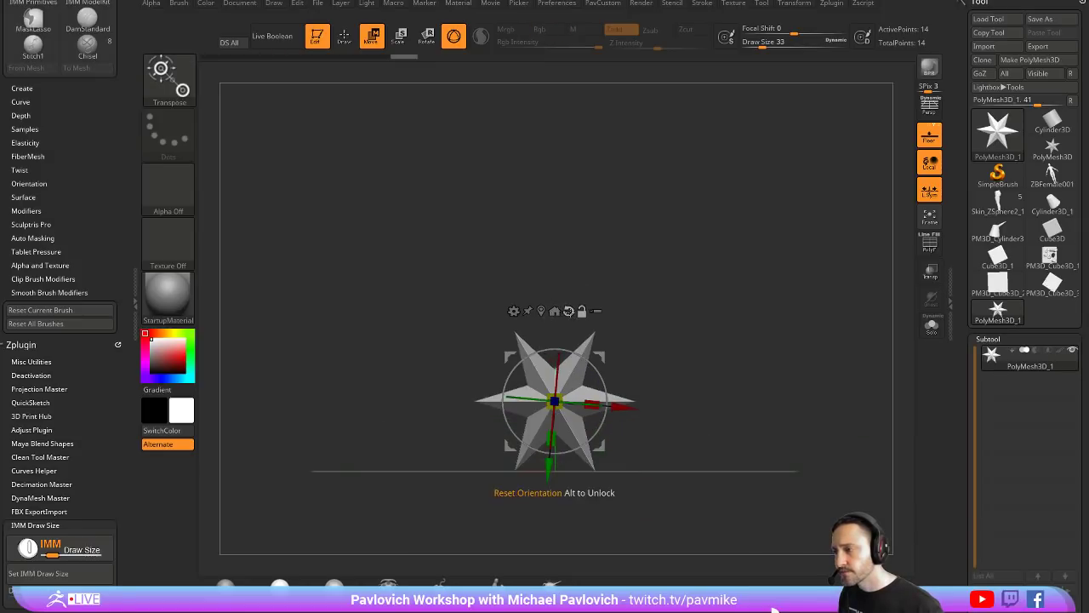
Step: Reset the gizmo's orientation, and with the star and gizmo moved apart, snap the gizmo back to the star's unmasked mesh center
{"action": "left_click", "coordinate": [568, 312]}
{"action": "left_click_drag", "start_coordinate": [597, 356], "coordinate": [752, 278]}
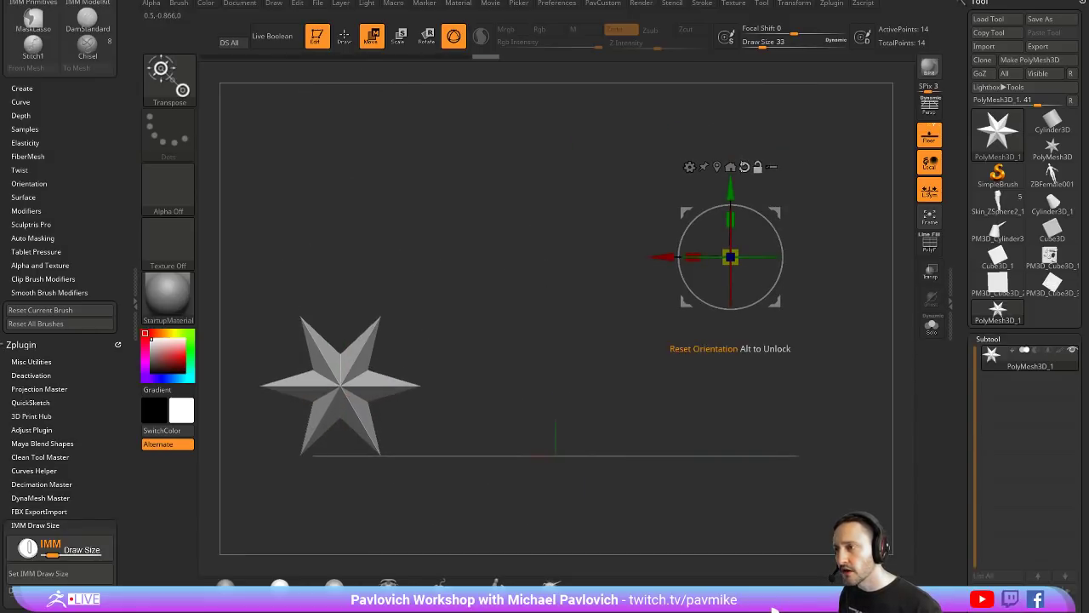
{"action": "left_click", "coordinate": [716, 167]}
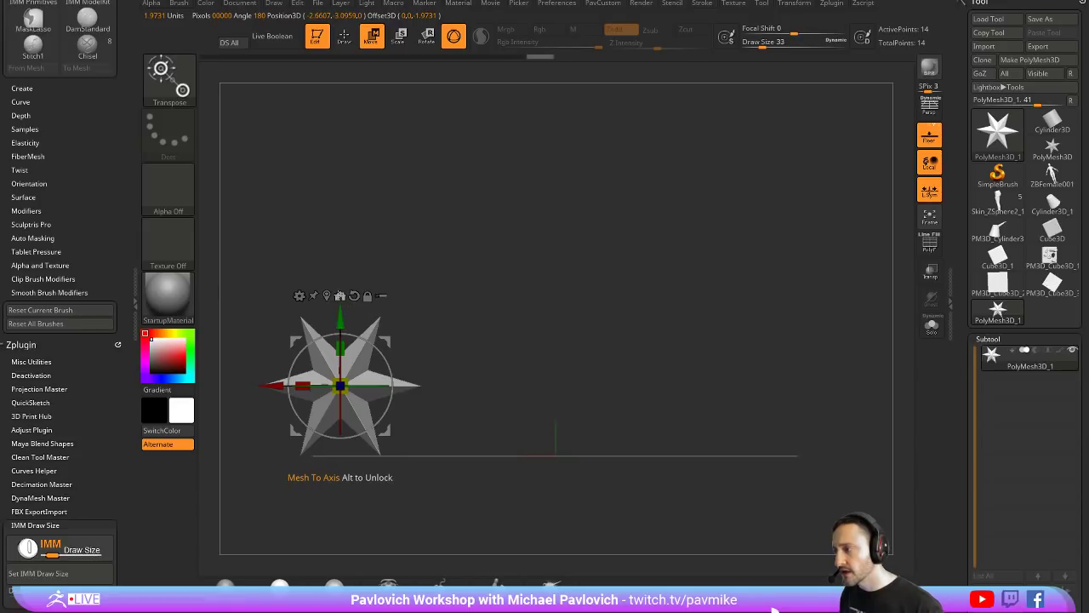
Step: Return the star to the world origin with the gizmo's Mesh To Axis function and open the Deformation settings
{"action": "left_click", "coordinate": [340, 296]}
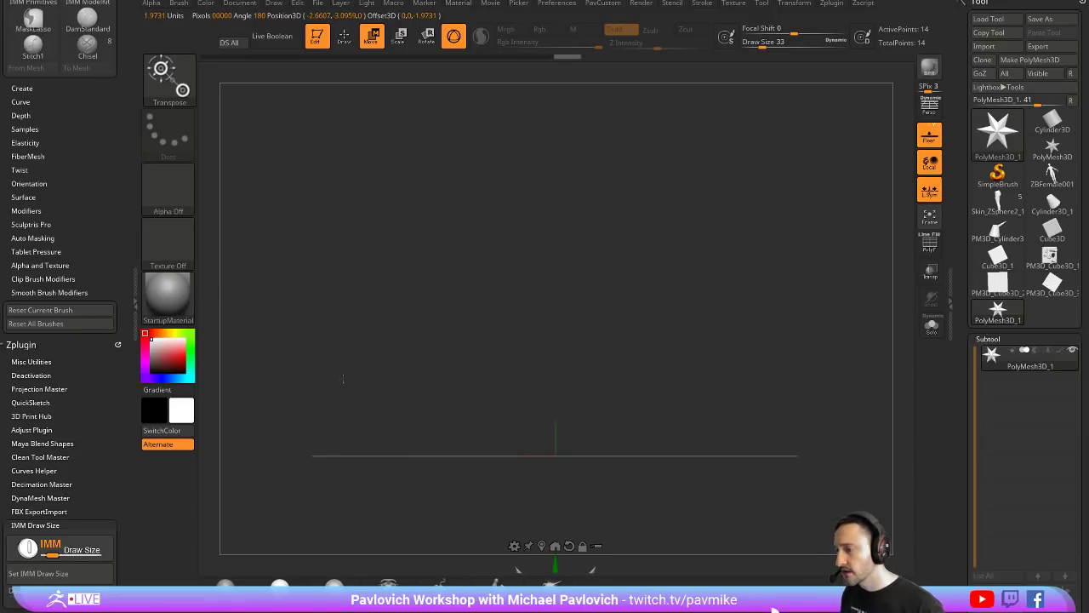
{"action": "left_click_drag", "start_coordinate": [342, 378], "coordinate": [761, 279]}
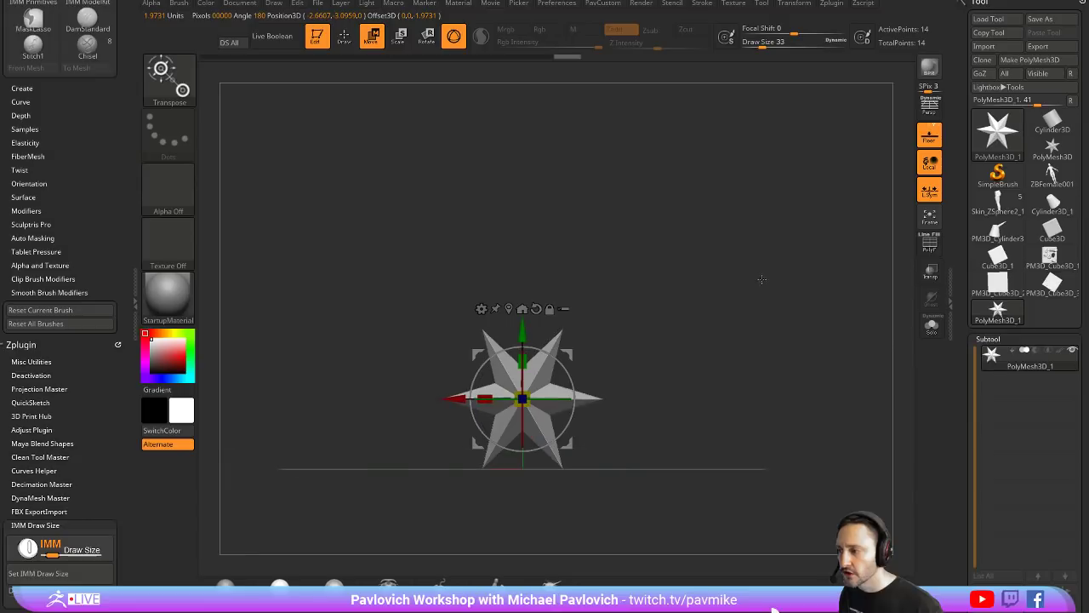
{"action": "left_click_drag", "start_coordinate": [961, 401], "coordinate": [991, 202]}
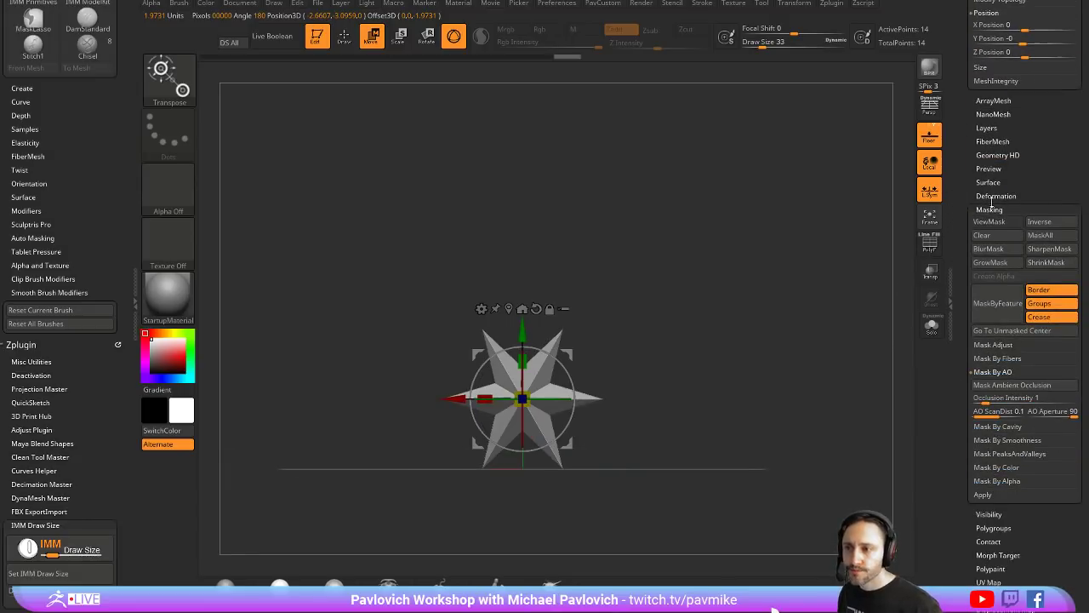
{"action": "left_click", "coordinate": [994, 195]}
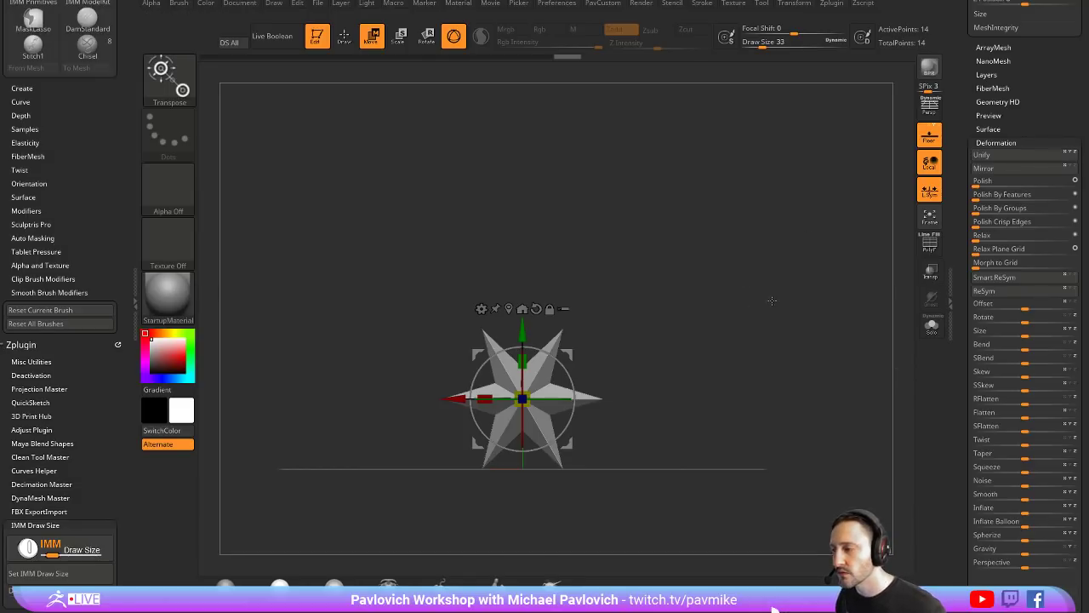
{"action": "left_click_drag", "start_coordinate": [768, 304], "coordinate": [810, 281]}
{"action": "key", "text": "q"}
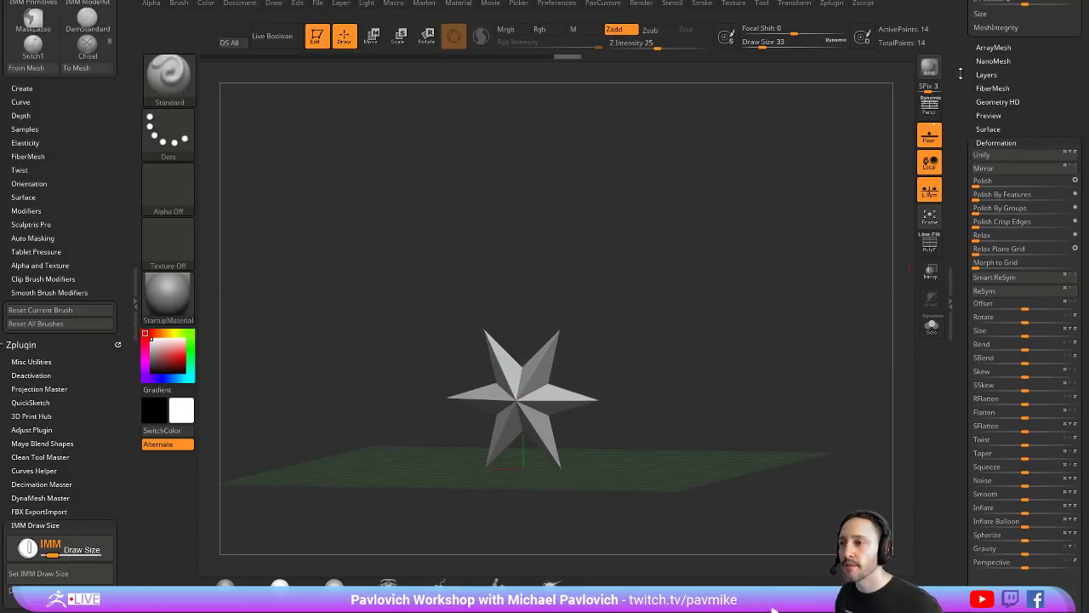
Step: Switch to the Skin_ZSphere2_1 tool and frame the pants on the female figure
{"action": "left_click_drag", "start_coordinate": [961, 74], "coordinate": [1004, 439]}
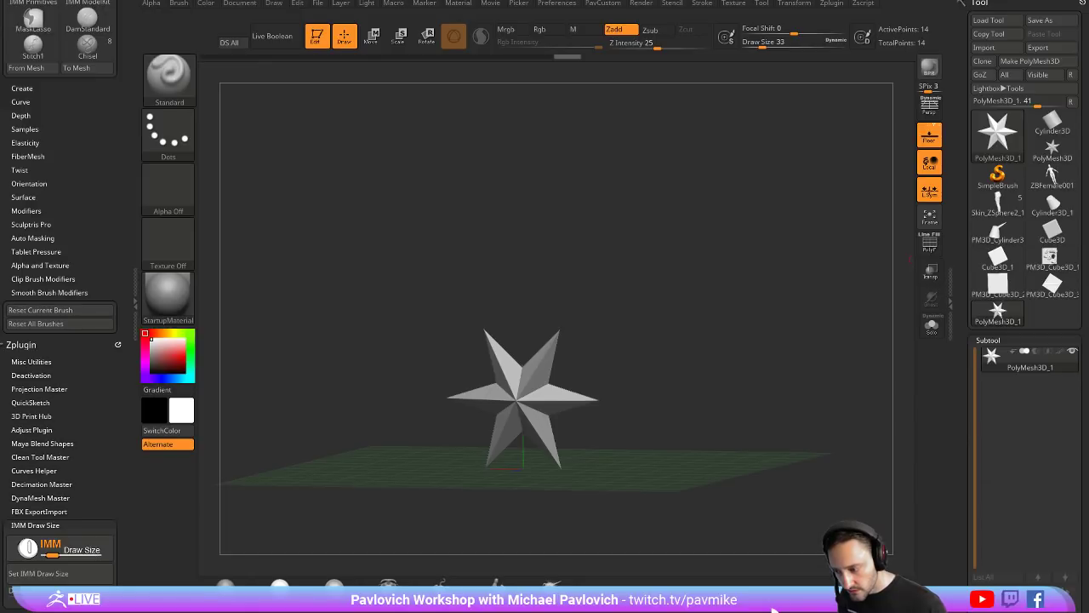
{"action": "left_click", "coordinate": [998, 203]}
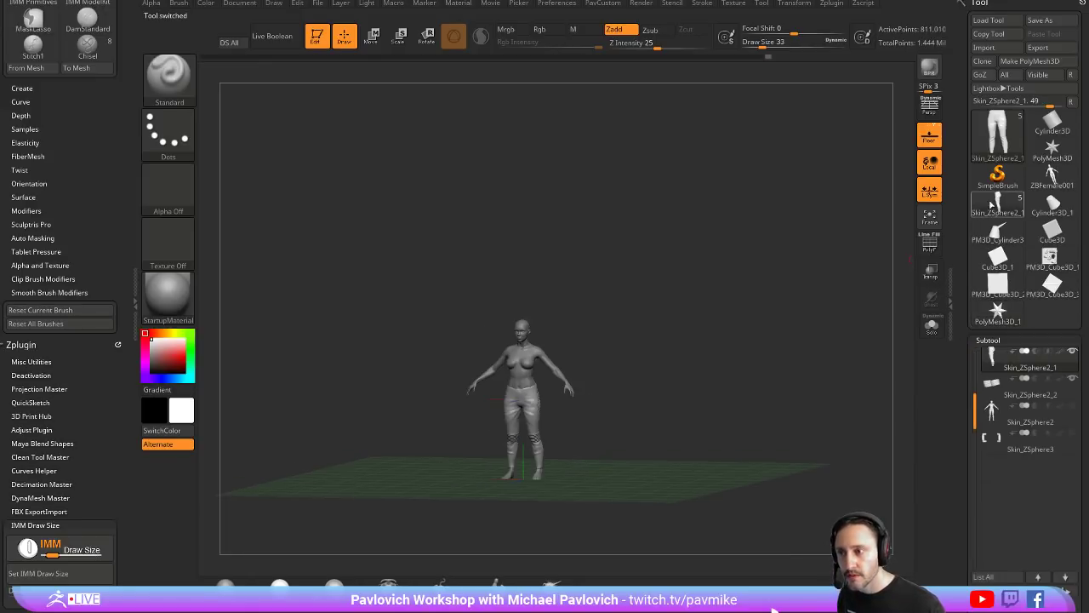
{"action": "key", "text": "f"}
{"action": "mouse_move", "coordinate": [734, 482]}
{"action": "left_mouse_down"}
{"action": "mouse_move", "coordinate": [697, 463]}
{"action": "mouse_move", "coordinate": [770, 503]}
{"action": "left_mouse_up"}
{"action": "key", "text": "ctrl+z"}
{"action": "left_click_drag", "start_coordinate": [770, 502], "coordinate": [773, 362], "text": "alt"}
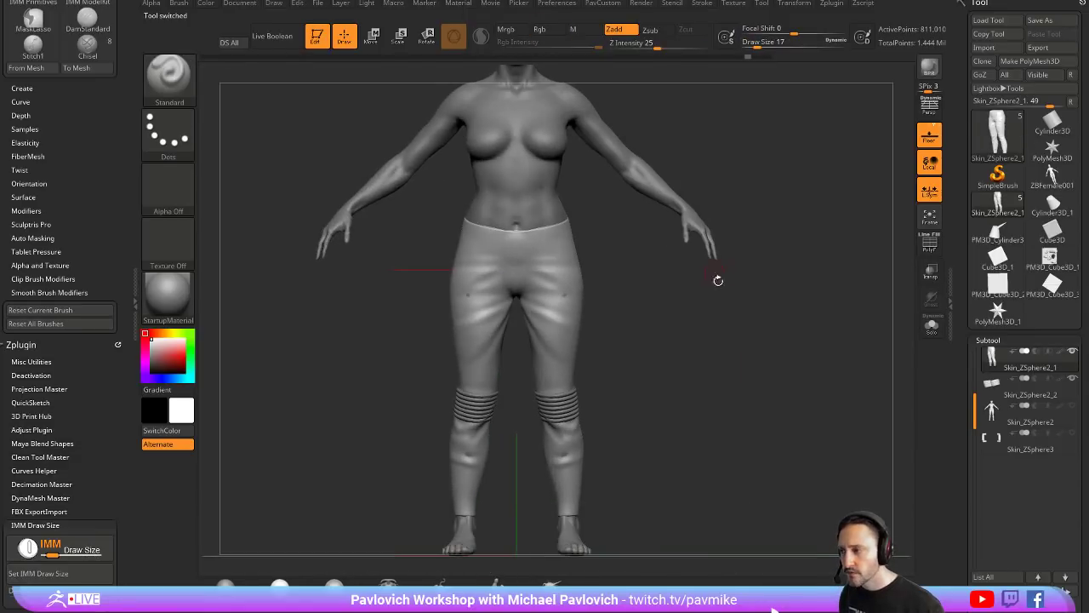
Step: Examine the pants at subdivision level 1 and return them to level 6
{"action": "left_click_drag", "start_coordinate": [718, 280], "coordinate": [725, 316]}
{"action": "left_click_drag", "start_coordinate": [959, 337], "coordinate": [954, 15]}
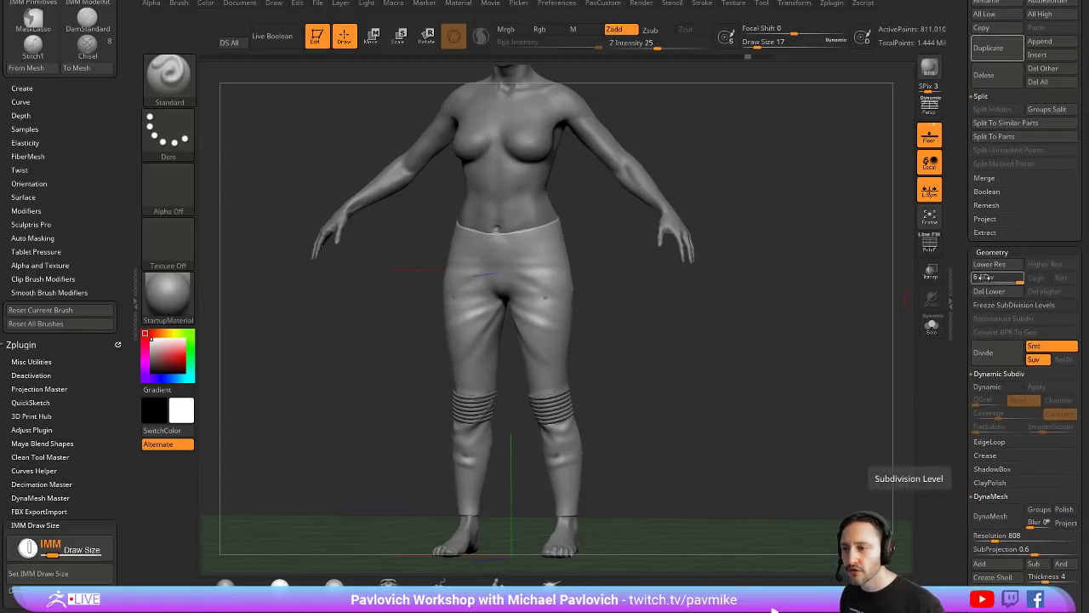
{"action": "left_click_drag", "start_coordinate": [990, 278], "coordinate": [973, 278]}
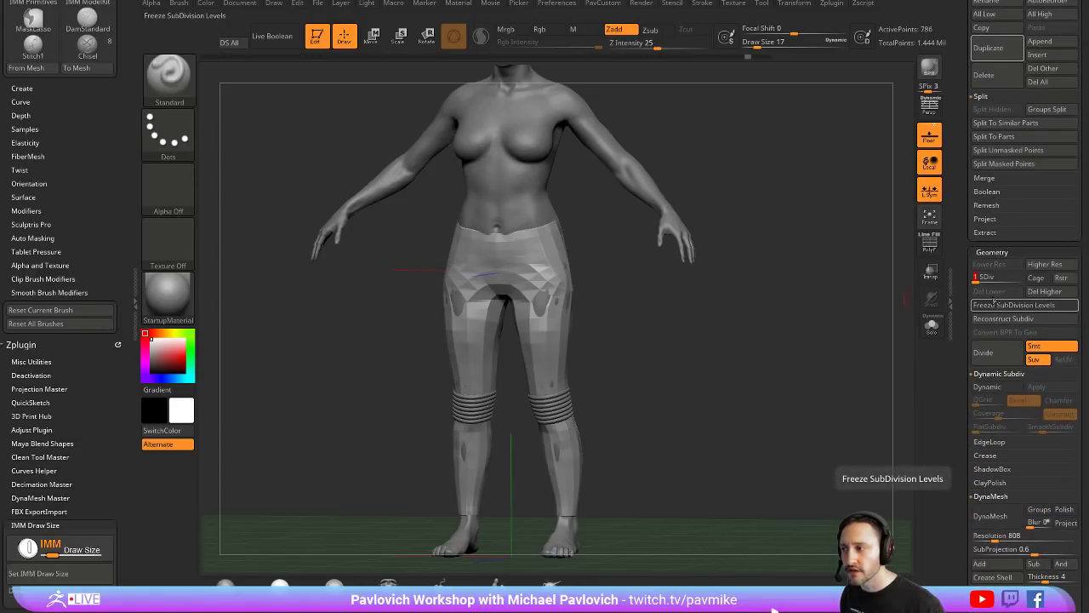
{"action": "left_click_drag", "start_coordinate": [716, 376], "coordinate": [711, 358], "text": "alt"}
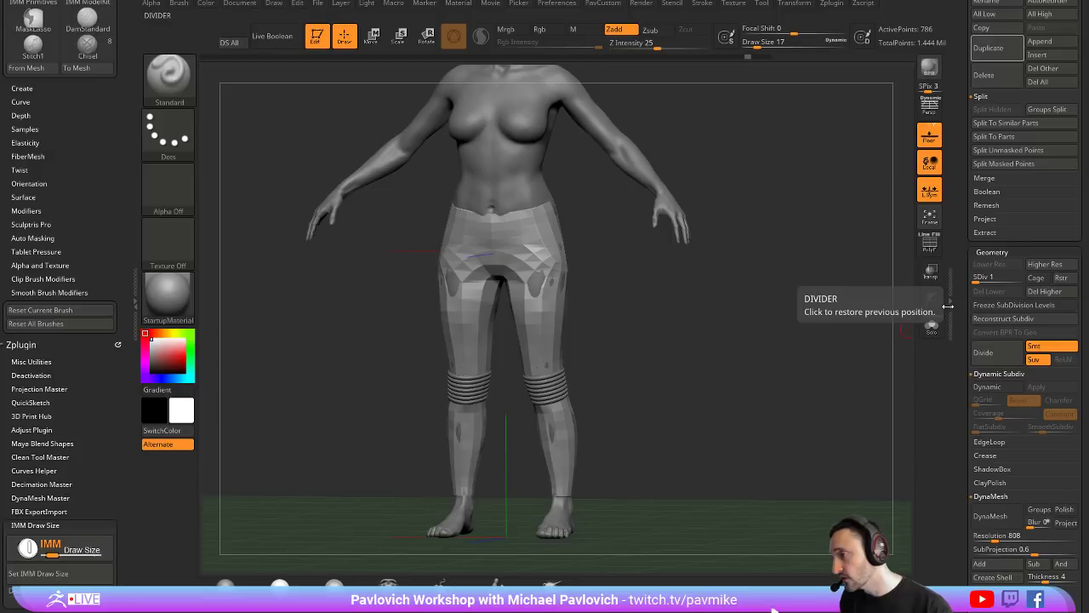
{"action": "left_click_drag", "start_coordinate": [1002, 236], "coordinate": [1004, 252]}
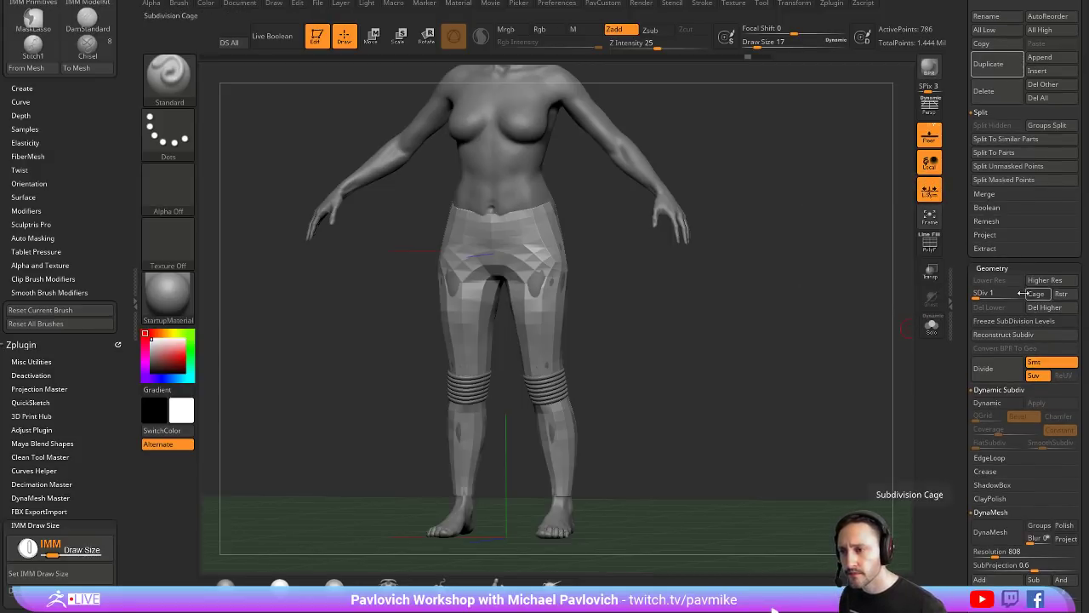
{"action": "left_click", "coordinate": [1022, 295]}
{"action": "right_click_drag", "start_coordinate": [722, 278], "coordinate": [632, 239], "text": "ctrl"}
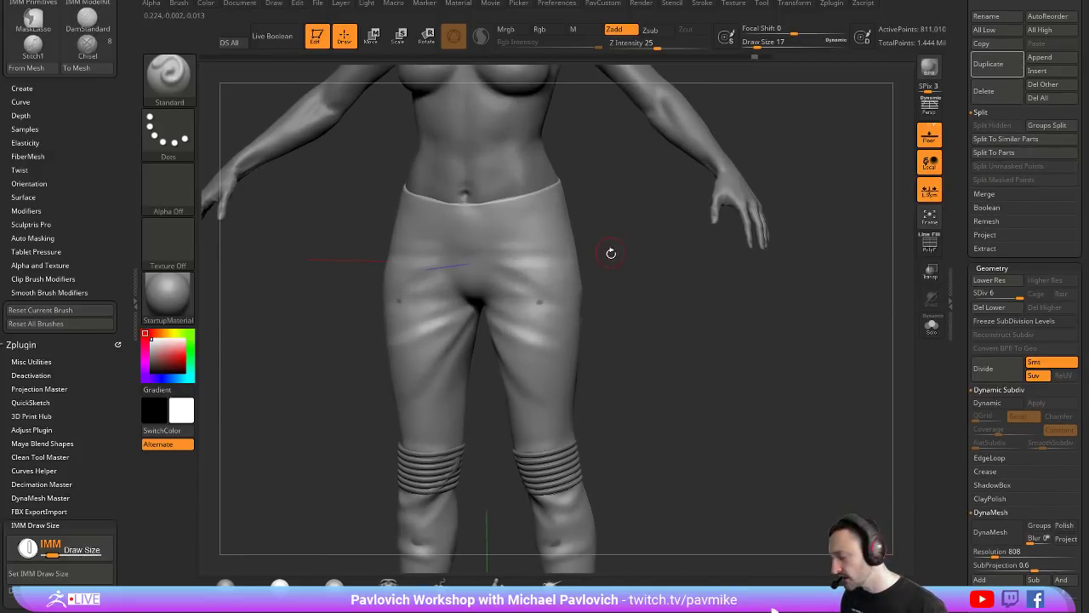
Step: Carve a ragged hole into each thigh of the pants with the Standard brush at draw size 8, and inspect the pants in Solo mode
{"action": "key", "text": "["}
{"action": "left_click_drag", "start_coordinate": [541, 294], "coordinate": [538, 323]}
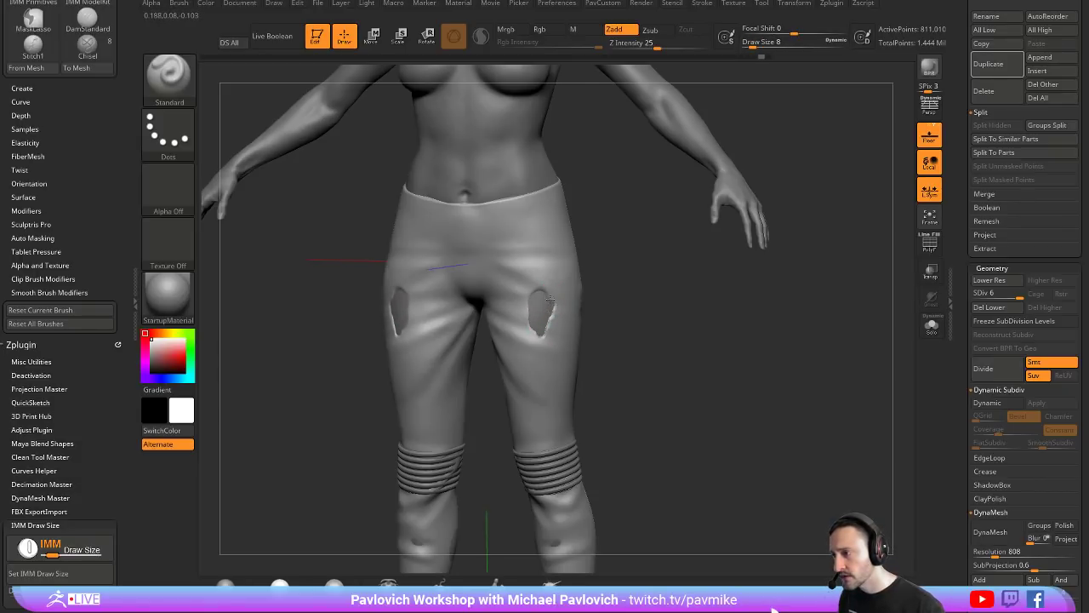
{"action": "left_click_drag", "start_coordinate": [662, 297], "coordinate": [615, 318]}
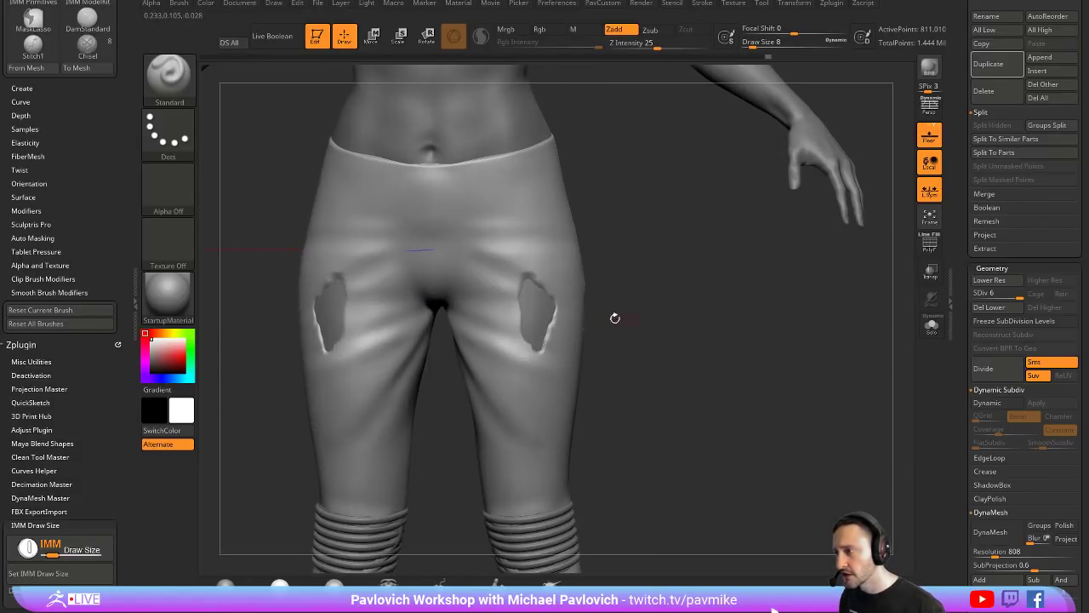
{"action": "left_click", "coordinate": [932, 325]}
{"action": "mouse_move", "coordinate": [825, 324]}
{"action": "left_mouse_down"}
{"action": "mouse_move", "coordinate": [743, 323]}
{"action": "mouse_move", "coordinate": [840, 327]}
{"action": "left_mouse_up"}
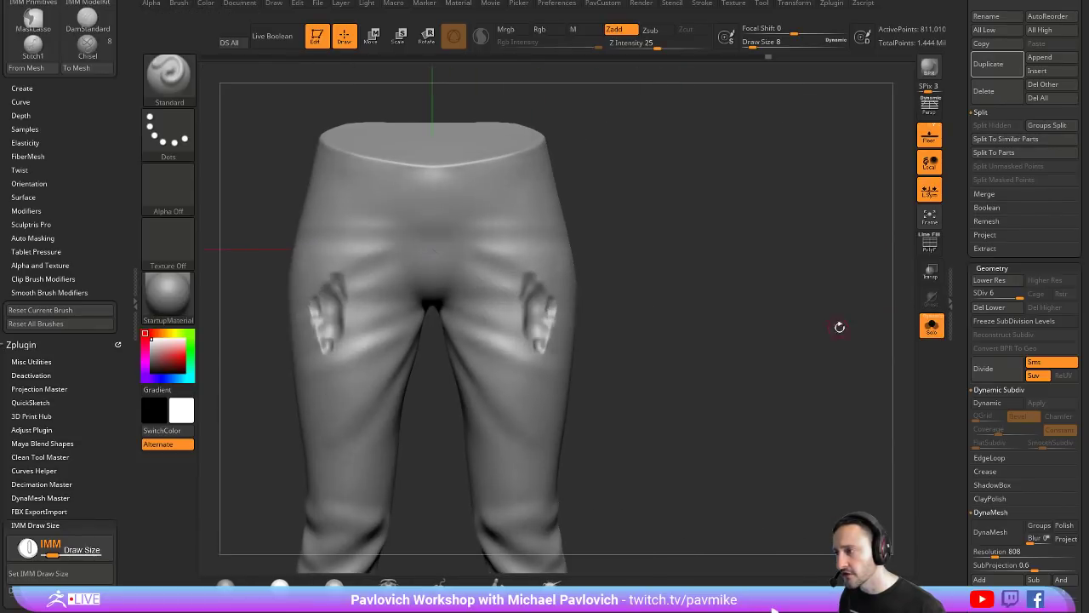
{"action": "left_click", "coordinate": [932, 326]}
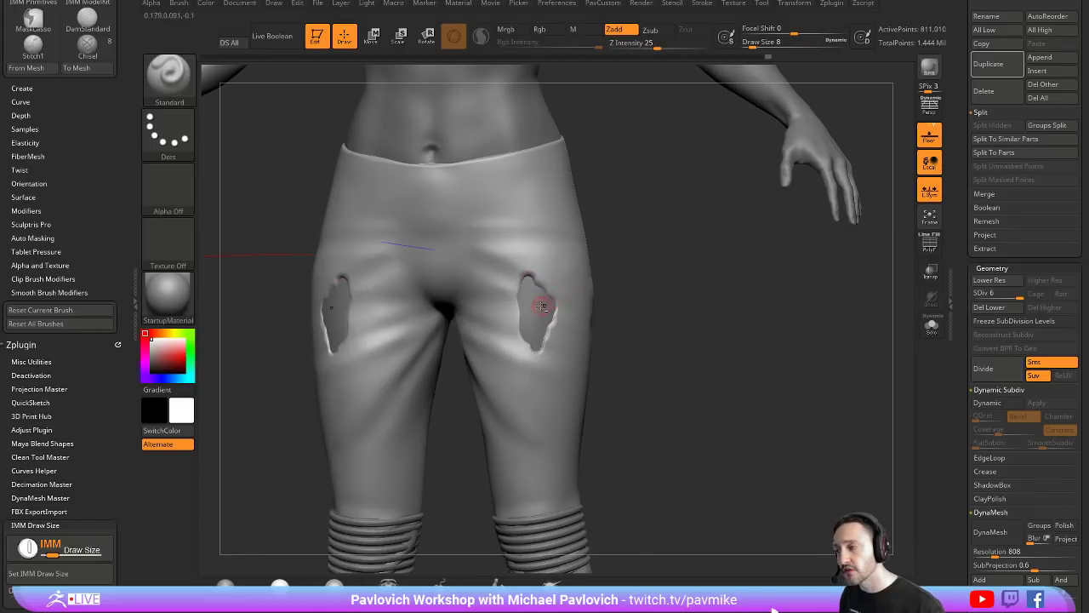
Step: Select the body subtool Skin_ZSphere1 beneath the holes, duplicate it and inflate the duplicate
{"action": "left_click", "coordinate": [529, 313], "text": "alt"}
{"action": "scroll", "coordinate": [985, 255], "scroll_direction": "up", "scroll_amount": 15}
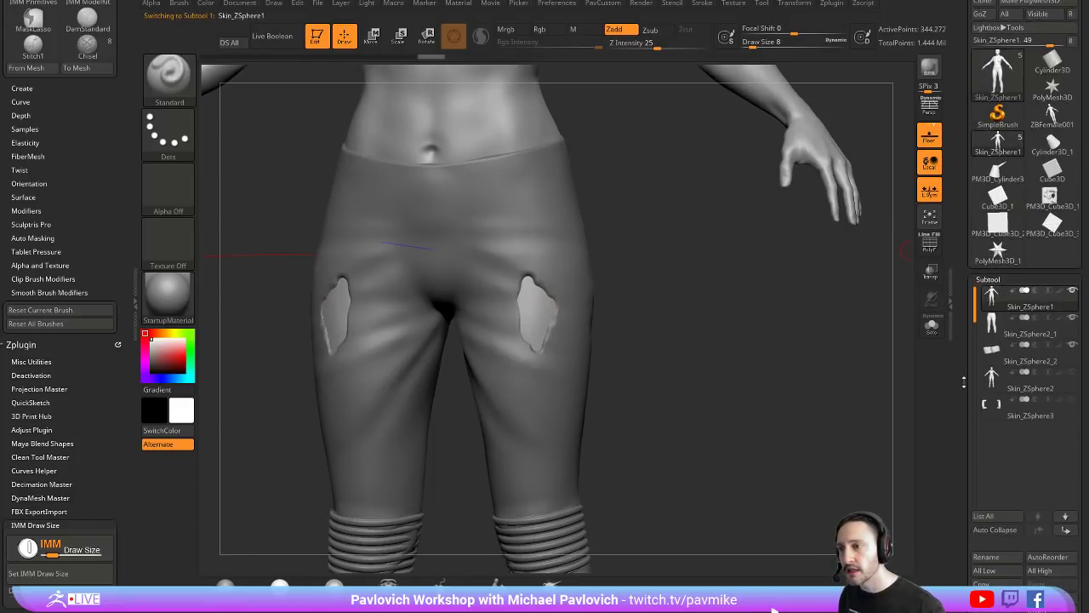
{"action": "mouse_move", "coordinate": [990, 380]}
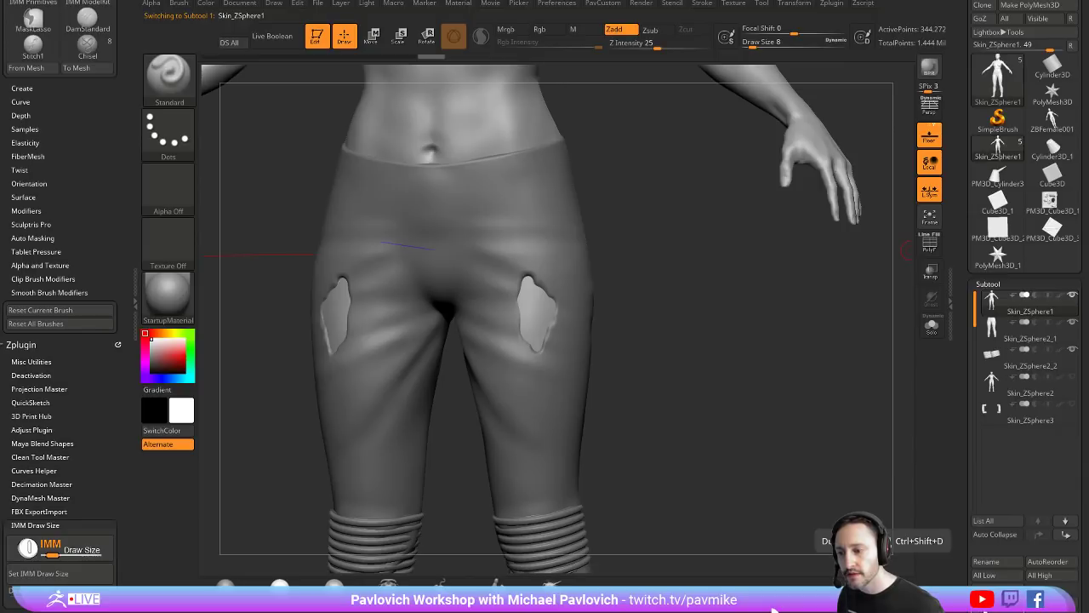
{"action": "left_click", "coordinate": [996, 604]}
{"action": "key", "text": "grave"}
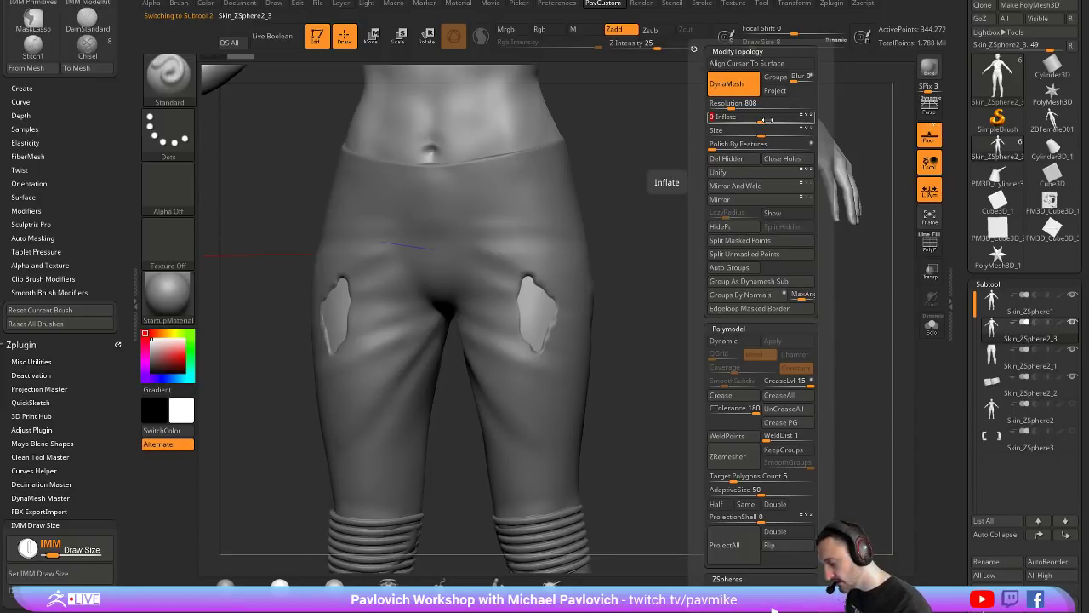
{"action": "key", "text": "Return"}
Step: Set the Standard brush to draw size 5 and Z Intensity 30
{"action": "key", "text": "s"}
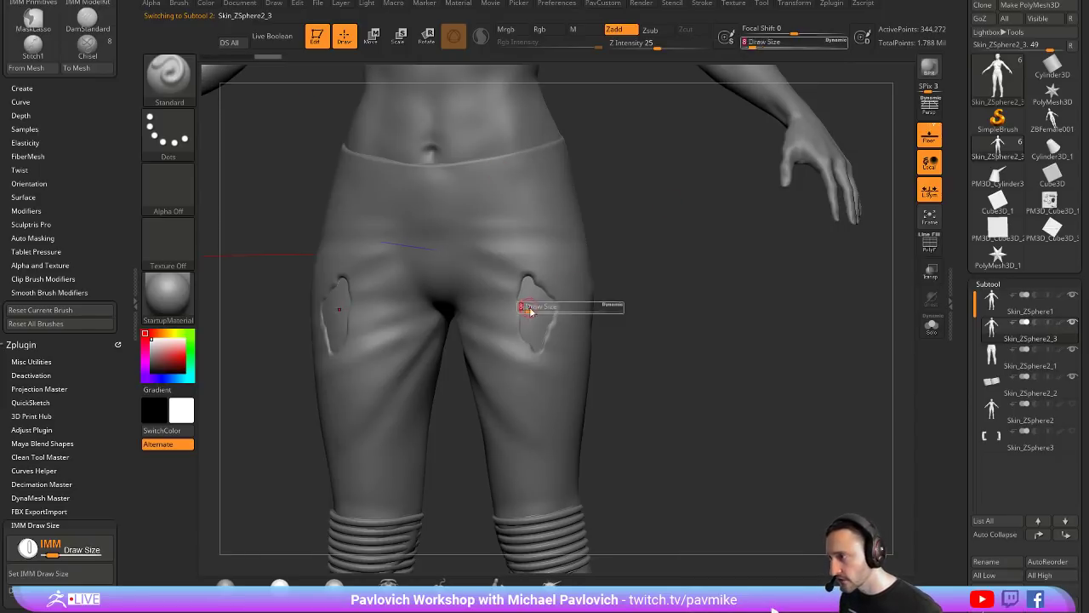
{"action": "left_click", "coordinate": [525, 308]}
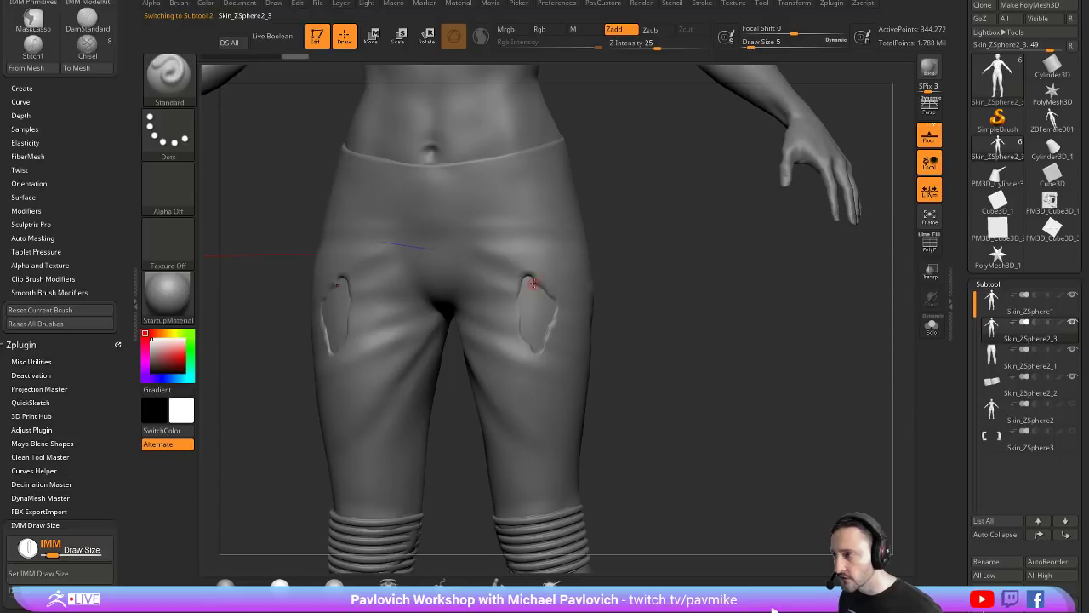
{"action": "left_click", "coordinate": [663, 46]}
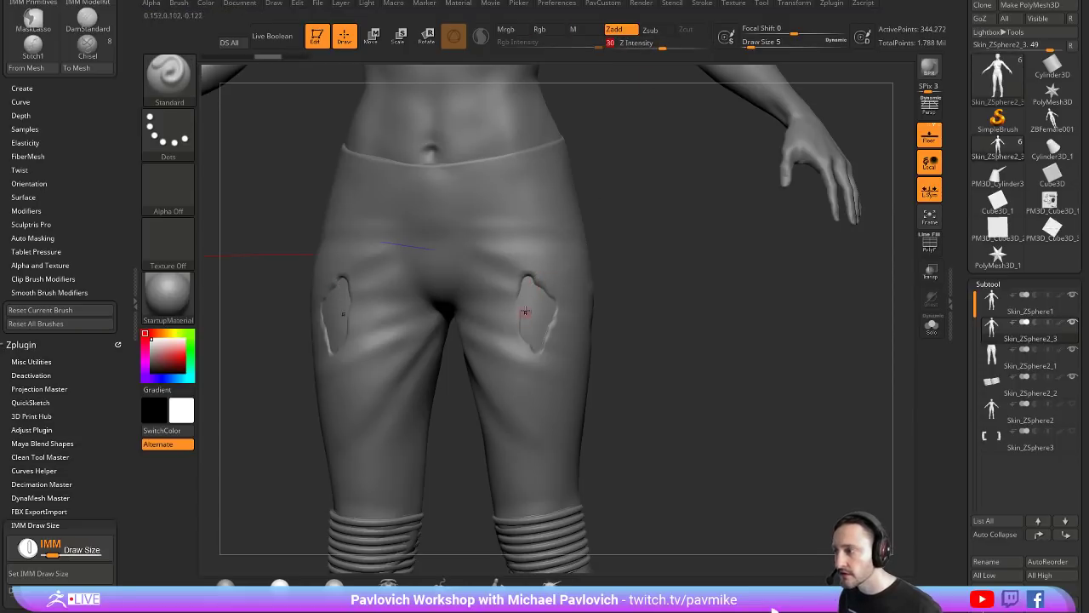
Step: Try short thread strokes across the thigh hole on the duplicated body and undo them
{"action": "left_click_drag", "start_coordinate": [532, 293], "coordinate": [523, 304]}
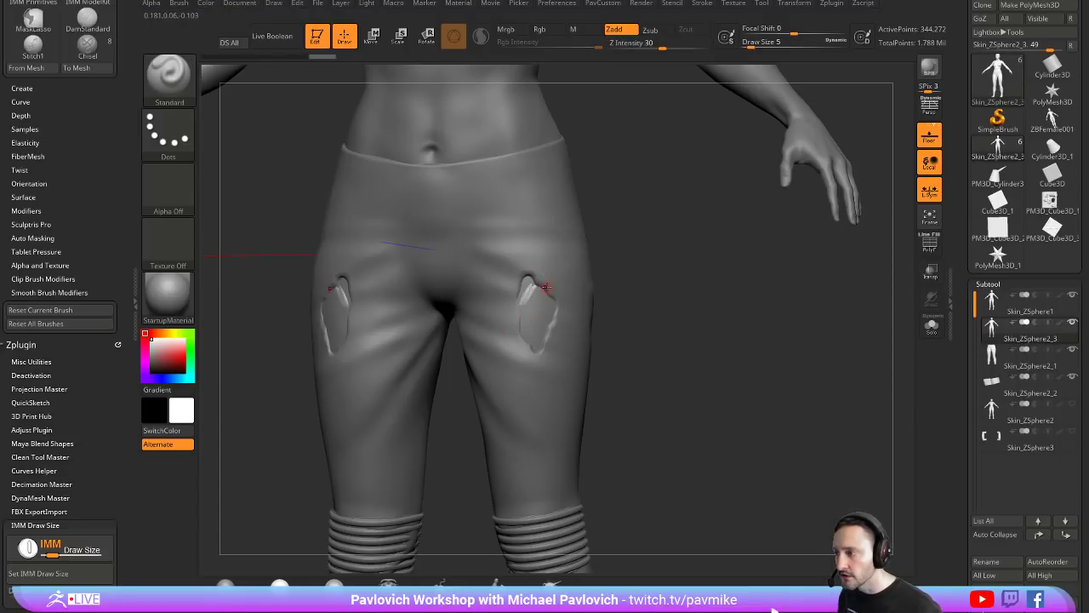
{"action": "key", "text": "ctrl+z"}
{"action": "key", "text": "ctrl+z"}
{"action": "key", "text": "3"}
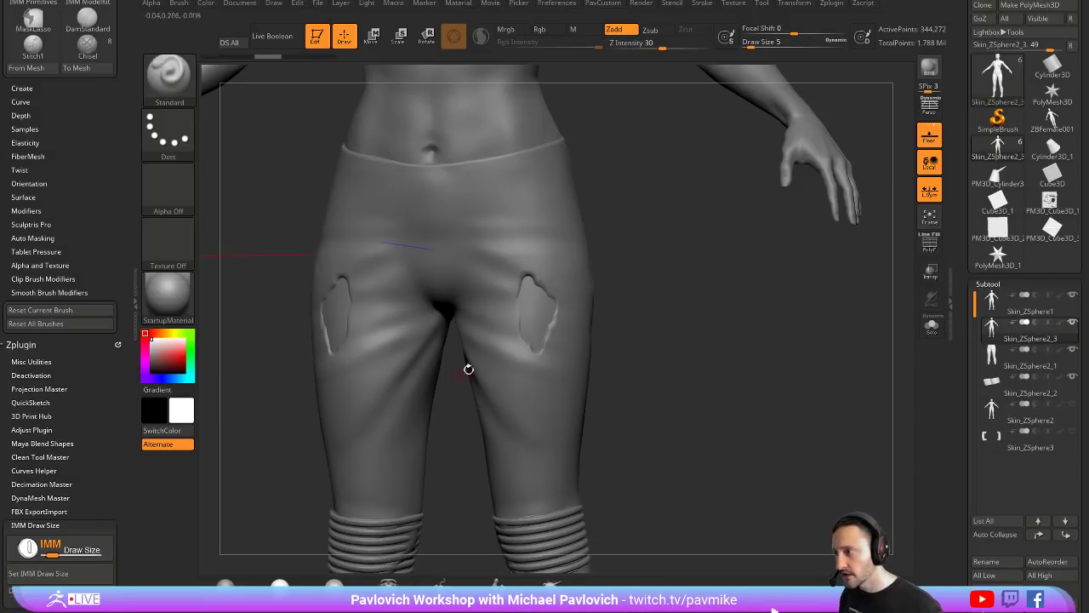
Step: Sculpt raised and recessed diagonal thread strokes across the thigh holes on the duplicated body
{"action": "mouse_move", "coordinate": [529, 279]}
{"action": "left_mouse_down"}
{"action": "mouse_move", "coordinate": [532, 313]}
{"action": "mouse_move", "coordinate": [516, 317]}
{"action": "mouse_move", "coordinate": [518, 330]}
{"action": "left_mouse_up"}
{"action": "left_click_drag", "start_coordinate": [556, 303], "coordinate": [523, 337]}
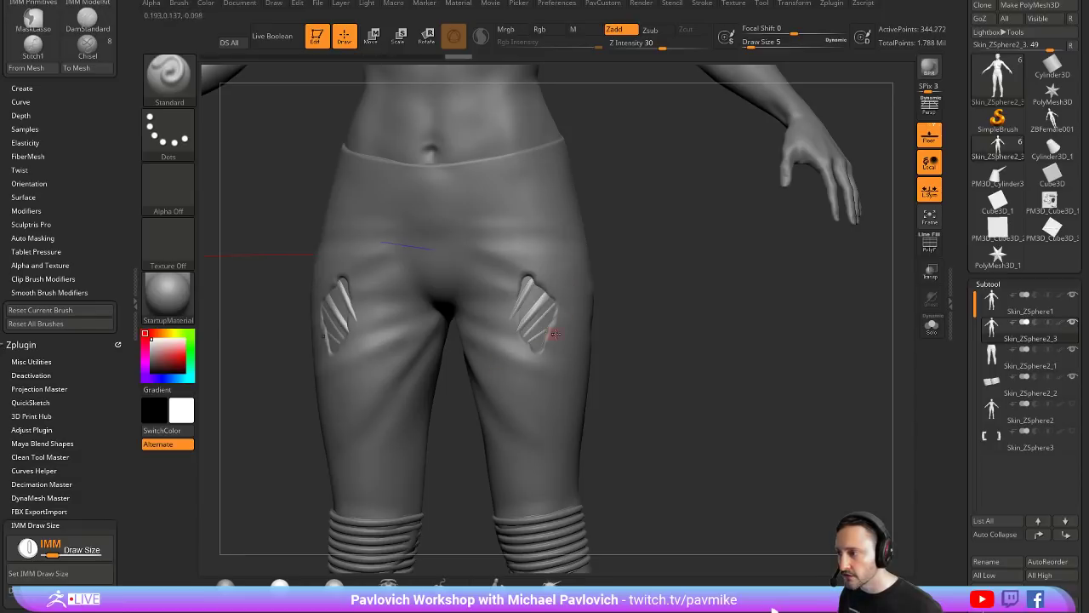
{"action": "left_click_drag", "start_coordinate": [571, 288], "coordinate": [525, 349]}
{"action": "left_click_drag", "start_coordinate": [549, 293], "coordinate": [523, 335]}
{"action": "mouse_move", "coordinate": [609, 230]}
{"action": "left_mouse_down", "text": "alt"}
{"action": "mouse_move", "coordinate": [579, 273]}
{"action": "mouse_move", "coordinate": [578, 315]}
{"action": "left_mouse_up", "text": "alt"}
{"action": "mouse_move", "coordinate": [510, 339]}
{"action": "left_mouse_down"}
{"action": "mouse_move", "coordinate": [481, 383]}
{"action": "mouse_move", "coordinate": [513, 347]}
{"action": "mouse_move", "coordinate": [482, 378]}
{"action": "mouse_move", "coordinate": [466, 371]}
{"action": "left_mouse_up"}
{"action": "left_click_drag", "start_coordinate": [484, 326], "coordinate": [468, 364], "text": "alt"}
{"action": "left_click_drag", "start_coordinate": [482, 332], "coordinate": [474, 408], "text": "alt"}
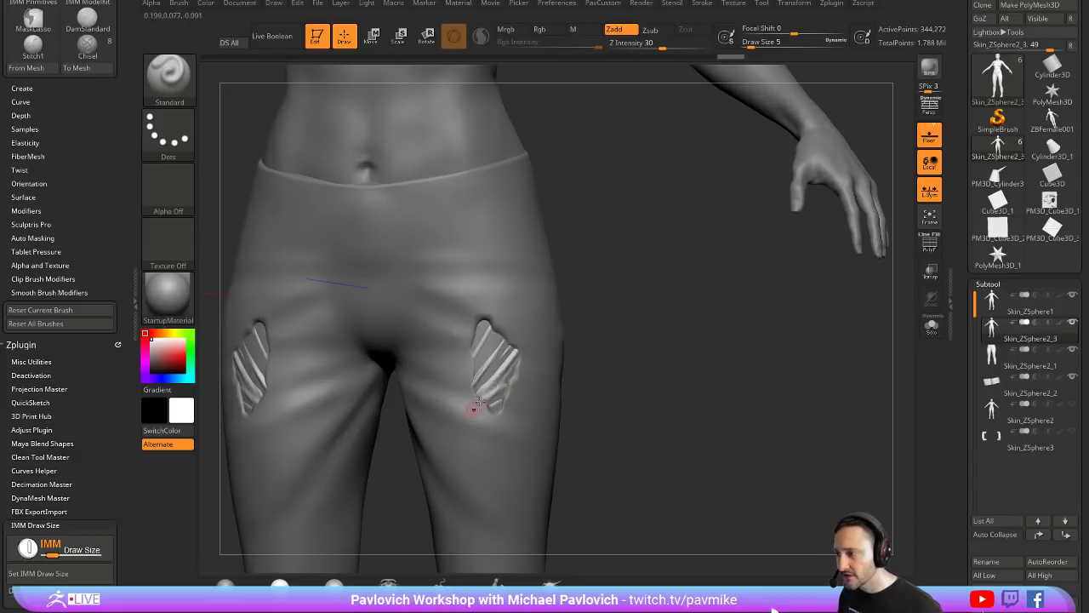
{"action": "left_click_drag", "start_coordinate": [521, 344], "coordinate": [471, 410], "text": "alt"}
{"action": "left_click_drag", "start_coordinate": [516, 347], "coordinate": [481, 405]}
{"action": "mouse_move", "coordinate": [516, 347]}
{"action": "left_mouse_down"}
{"action": "mouse_move", "coordinate": [476, 411]}
{"action": "mouse_move", "coordinate": [493, 383]}
{"action": "left_mouse_up"}
Step: Select the pants subtool and add small bumps around the edges of the torn holes at draw size 4
{"action": "right_click_drag", "start_coordinate": [514, 332], "coordinate": [571, 320]}
{"action": "left_click_drag", "start_coordinate": [627, 334], "coordinate": [515, 315]}
{"action": "left_click", "coordinate": [577, 325], "text": "alt"}
{"action": "right_click_drag", "start_coordinate": [536, 307], "coordinate": [571, 301]}
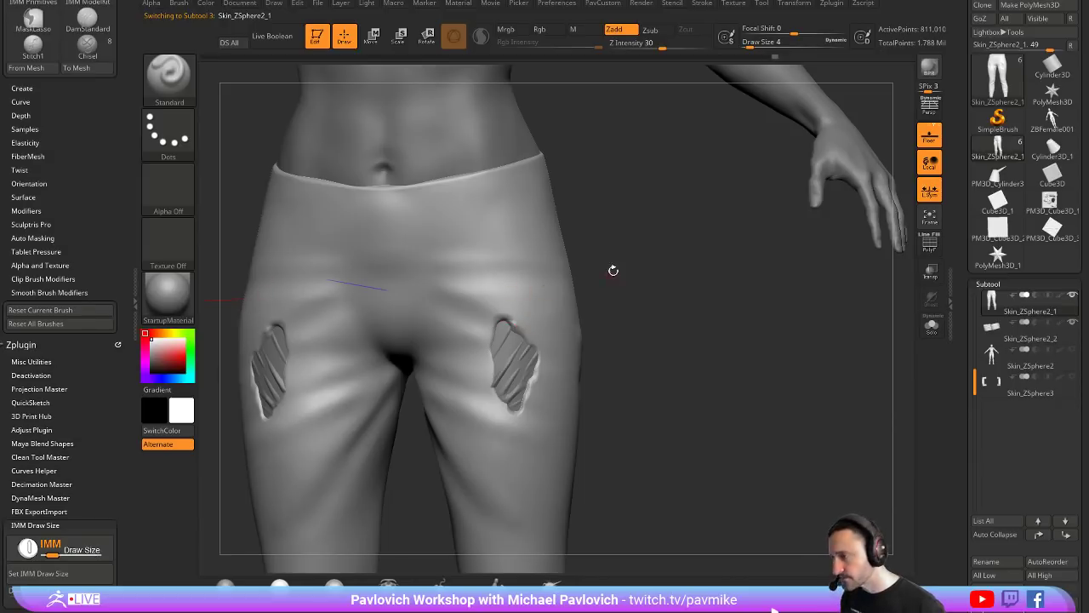
{"action": "left_click_drag", "start_coordinate": [614, 271], "coordinate": [616, 316], "text": "alt"}
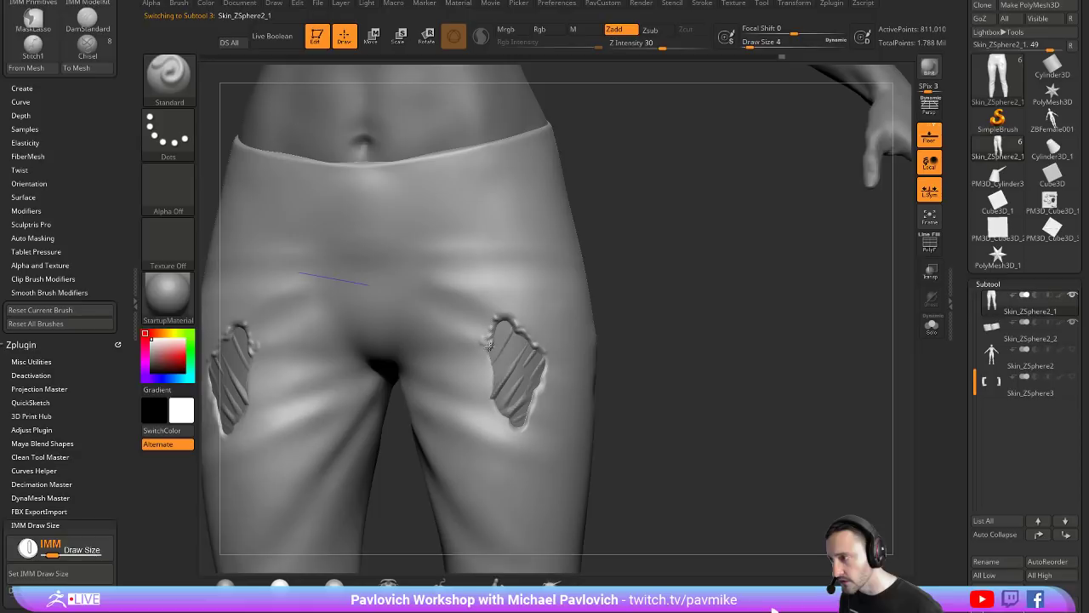
Step: Roll the pants' undo history back to before the holes were carved, and set the draw size to 7
{"action": "left_click_drag", "start_coordinate": [740, 357], "coordinate": [703, 331], "text": "alt"}
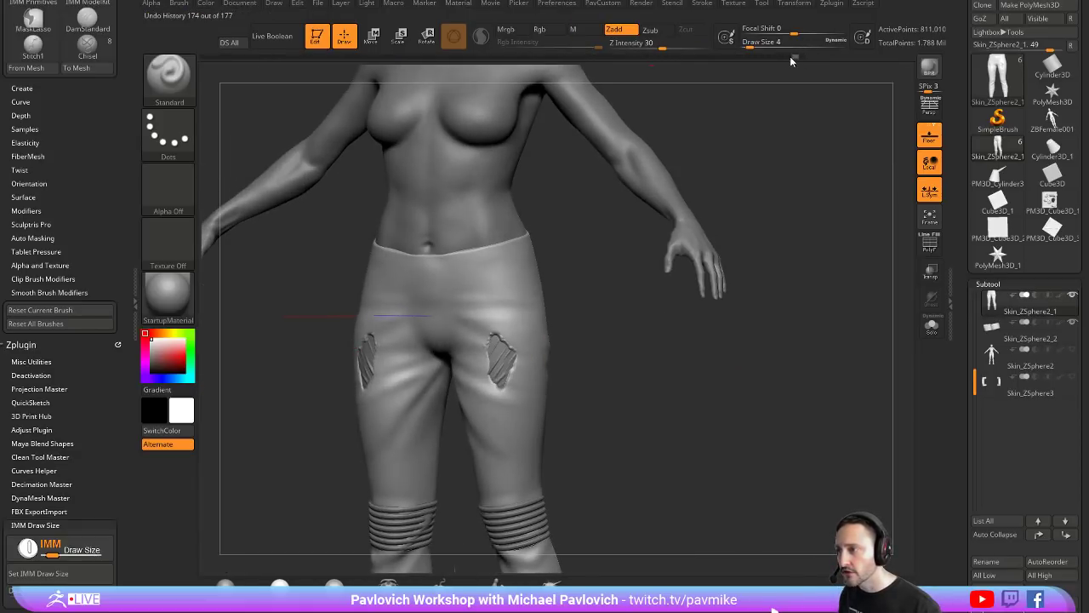
{"action": "left_click_drag", "start_coordinate": [790, 57], "coordinate": [752, 58]}
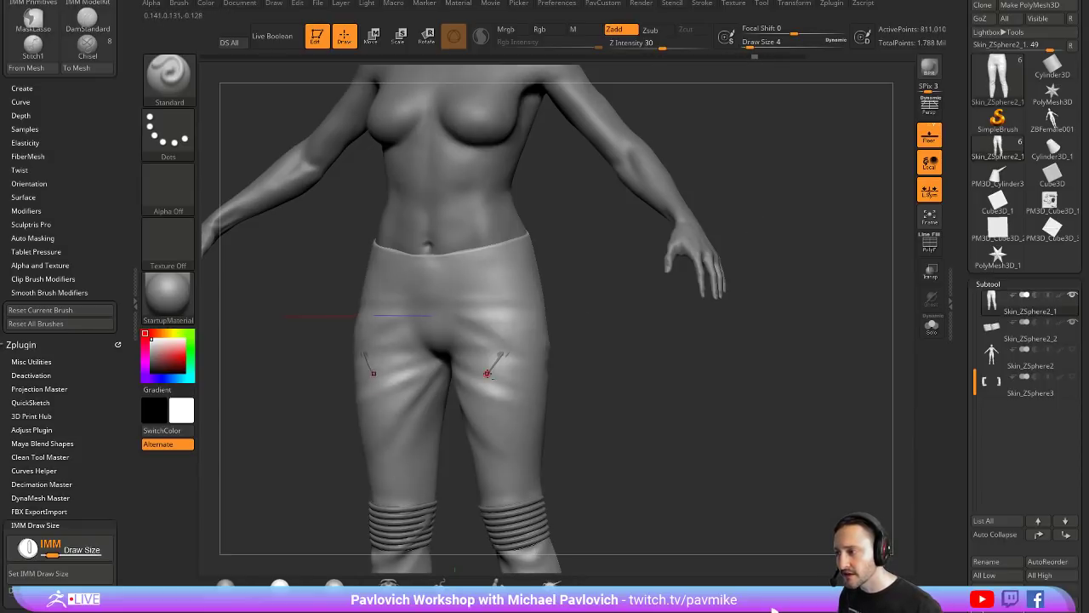
{"action": "key", "text": "s"}
{"action": "left_click", "coordinate": [502, 357]}
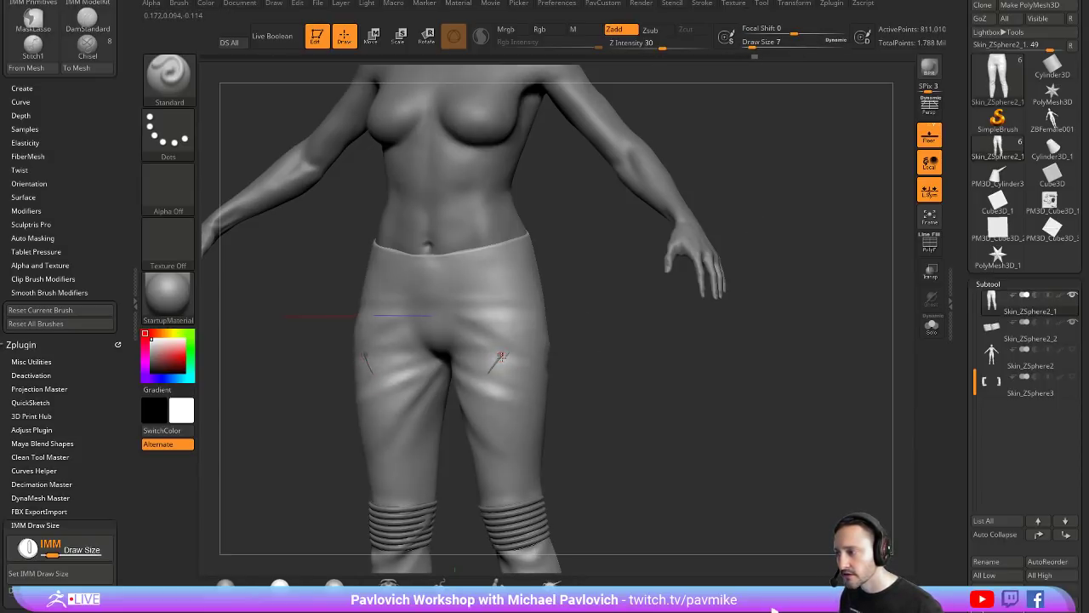
Step: Select the duplicated body subtool Skin_ZSphere2_3 and delete it
{"action": "left_click", "coordinate": [502, 356], "text": "alt"}
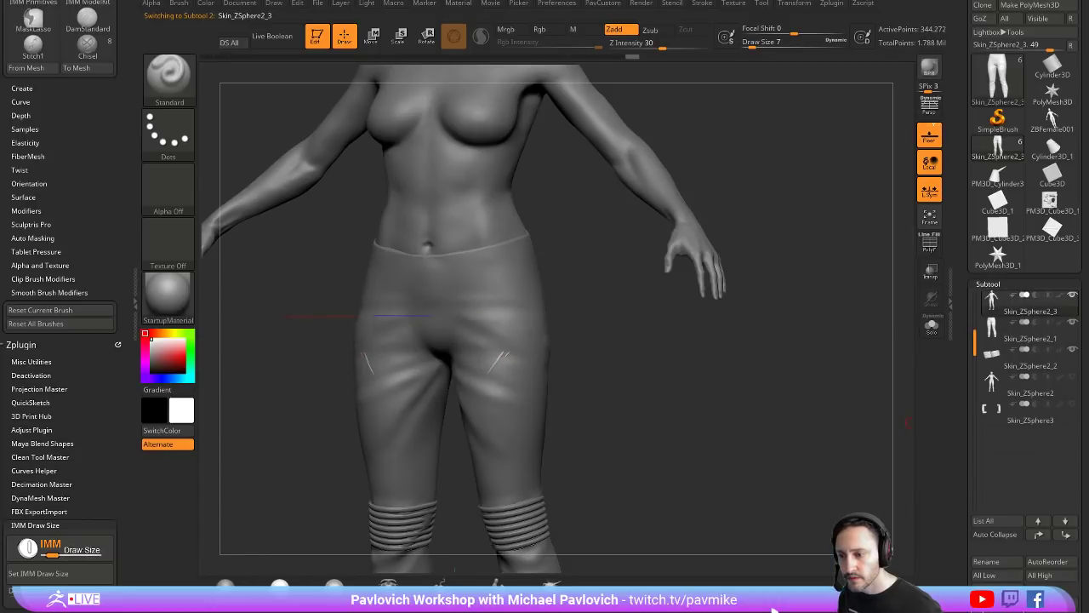
{"action": "left_click_drag", "start_coordinate": [968, 571], "coordinate": [968, 463]}
{"action": "left_click", "coordinate": [988, 537]}
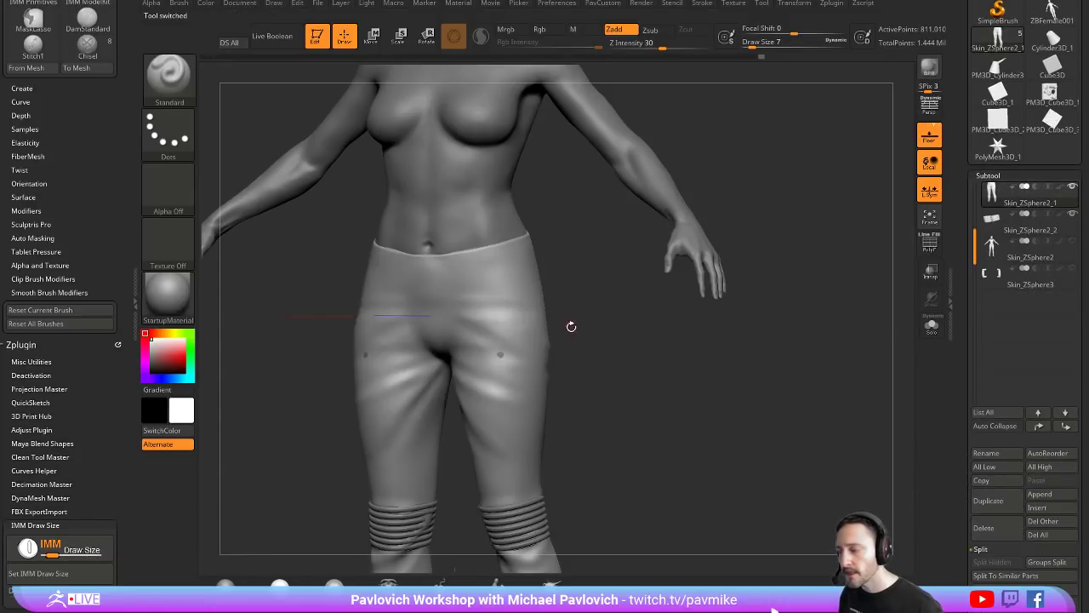
Step: Set the draw size to 9 and display the polyframe wireframe on the pants
{"action": "mouse_move", "coordinate": [571, 326]}
{"action": "left_mouse_down", "text": "alt"}
{"action": "mouse_move", "coordinate": [596, 333]}
{"action": "mouse_move", "coordinate": [738, 309]}
{"action": "left_mouse_up", "text": "alt"}
{"action": "key", "text": "s"}
{"action": "key", "text": "shift+f"}
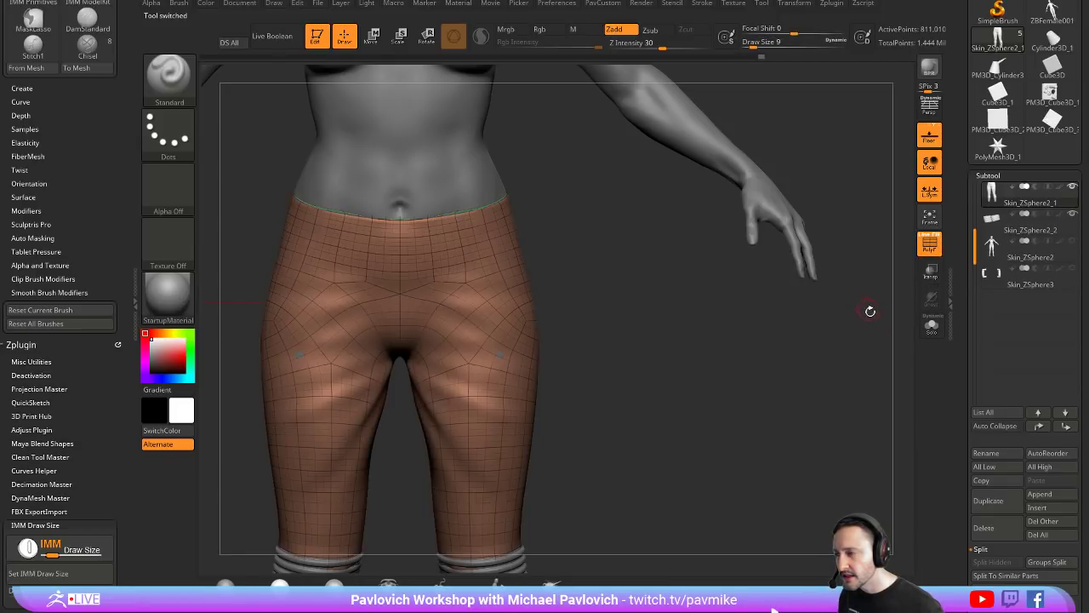
Step: Duplicate the pants subtool Skin_ZSphere2_1
{"action": "left_click_drag", "start_coordinate": [961, 327], "coordinate": [935, 248]}
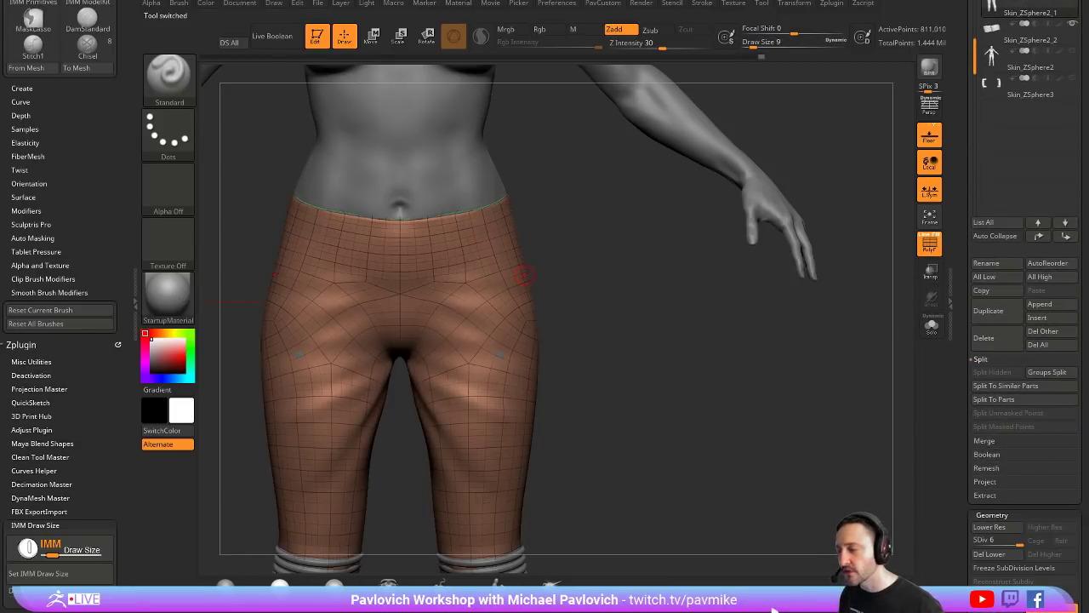
{"action": "left_click_drag", "start_coordinate": [963, 322], "coordinate": [965, 345]}
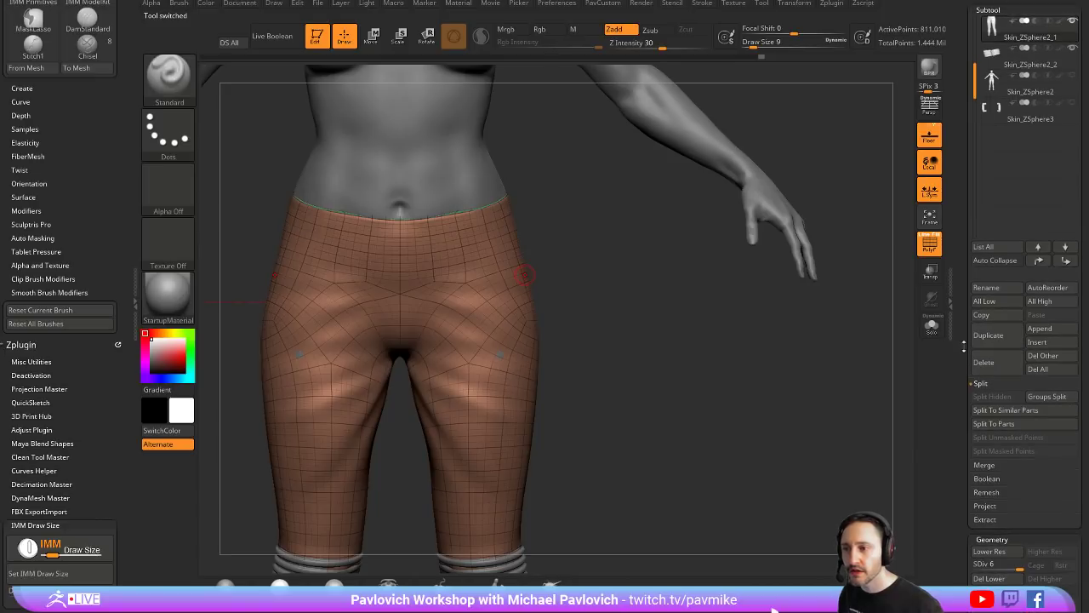
{"action": "left_click", "coordinate": [987, 340]}
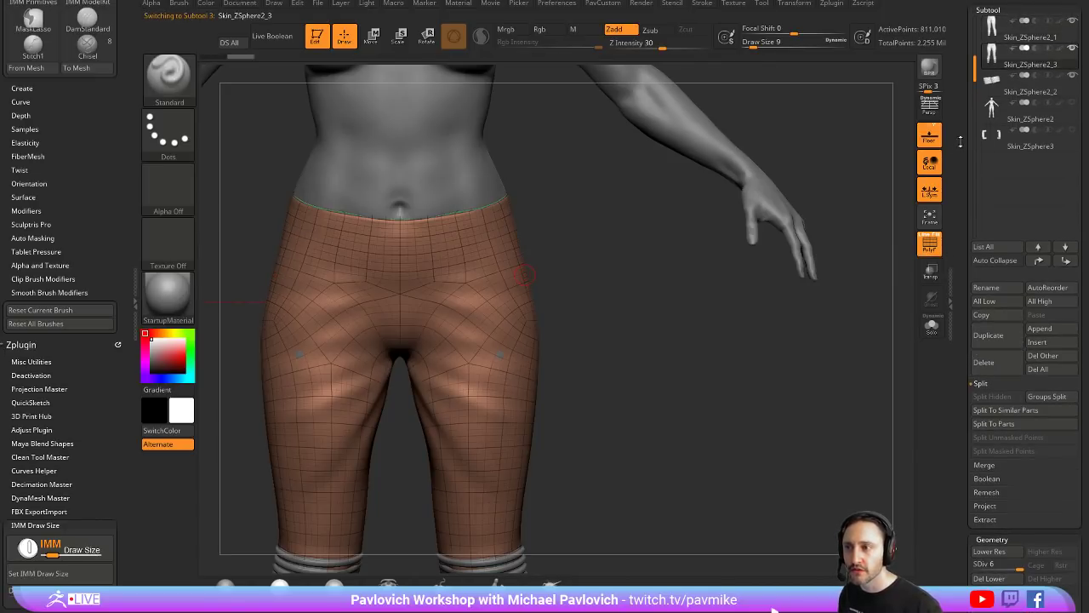
Step: Lower the duplicated pants to subdivision level 1 and delete their higher subdivision levels
{"action": "left_click_drag", "start_coordinate": [960, 141], "coordinate": [962, 219]}
{"action": "left_click_drag", "start_coordinate": [963, 292], "coordinate": [963, 221]}
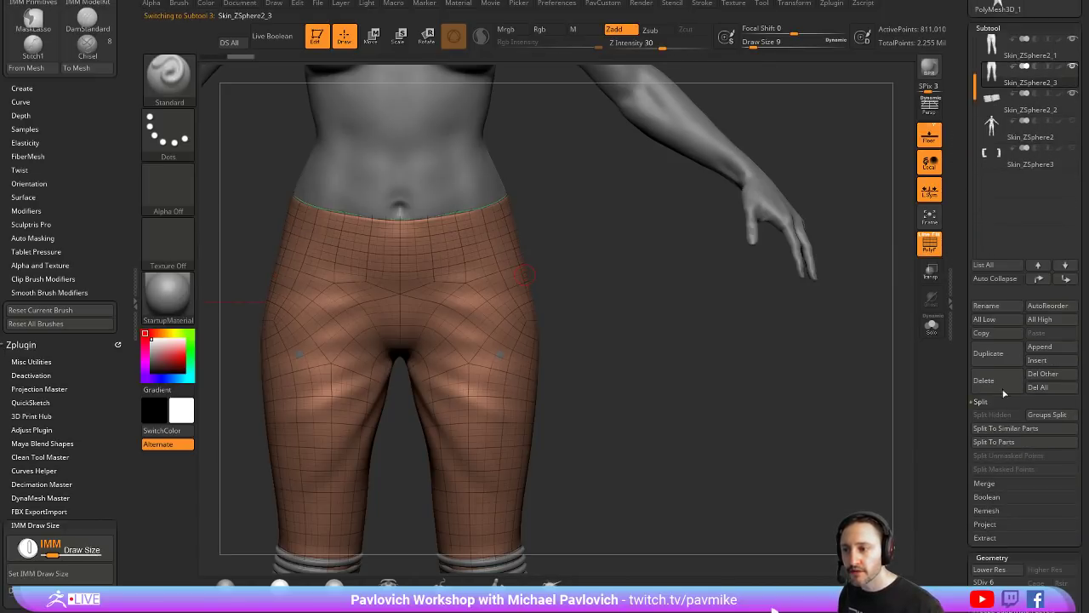
{"action": "left_click", "coordinate": [976, 583]}
{"action": "left_click_drag", "start_coordinate": [957, 440], "coordinate": [959, 572]}
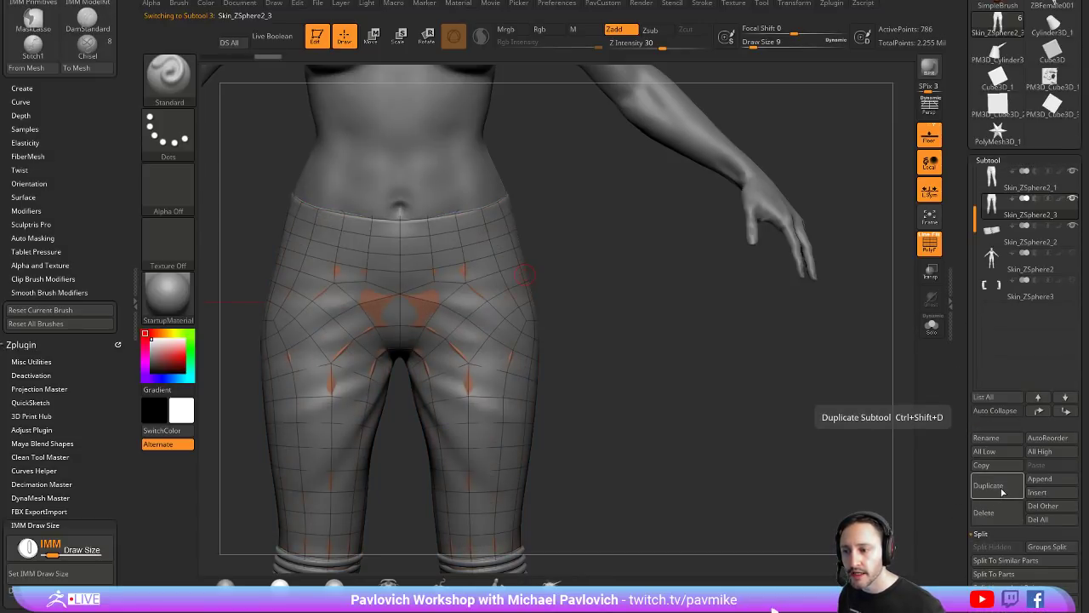
{"action": "scroll", "coordinate": [1013, 481], "scroll_direction": "down", "scroll_amount": 5}
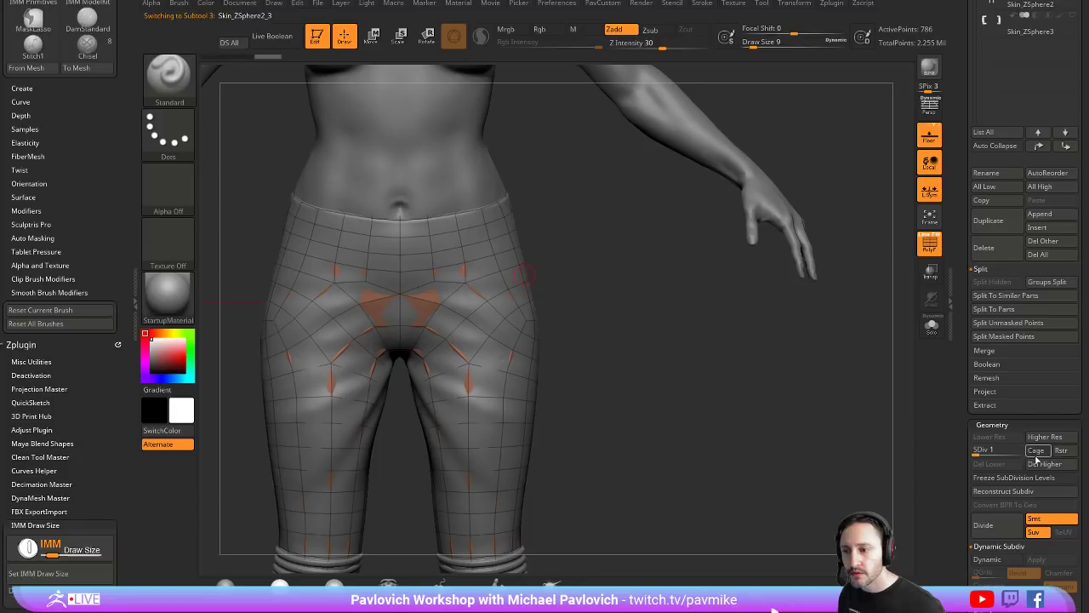
{"action": "left_click", "coordinate": [1045, 464]}
Step: Solo the duplicated pants, isolate the main leg surface and delete the hidden geometry
{"action": "left_click", "coordinate": [931, 327]}
{"action": "mouse_move", "coordinate": [652, 307]}
{"action": "left_mouse_down"}
{"action": "mouse_move", "coordinate": [629, 261]}
{"action": "mouse_move", "coordinate": [640, 279]}
{"action": "left_mouse_up"}
{"action": "left_click", "coordinate": [475, 243], "text": "ctrl+alt+shift"}
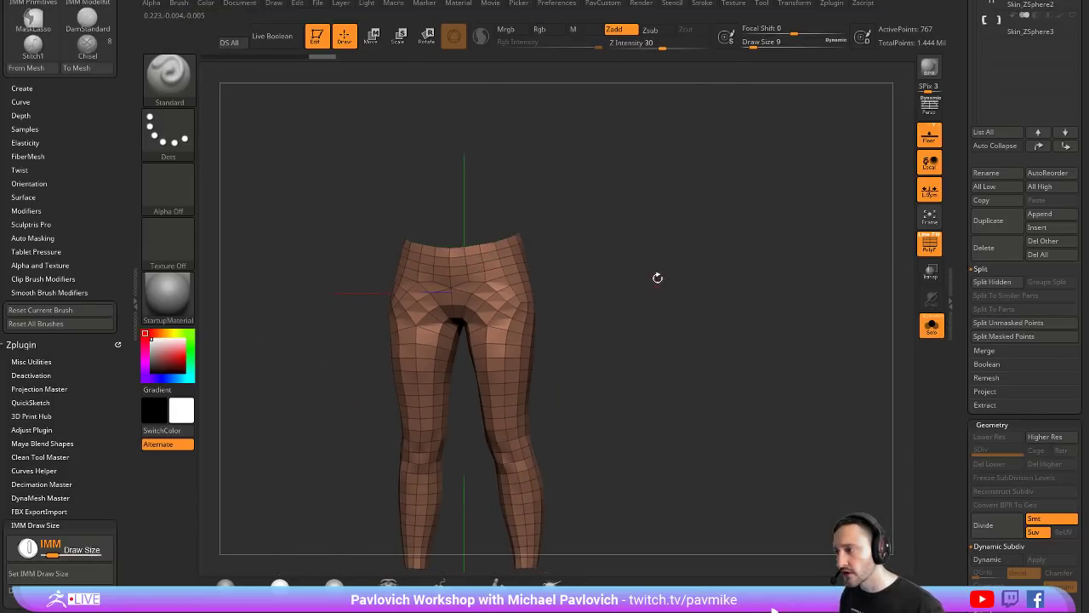
{"action": "key", "text": "2"}
{"action": "left_click", "coordinate": [632, 159]}
{"action": "left_click_drag", "start_coordinate": [582, 253], "coordinate": [618, 252]}
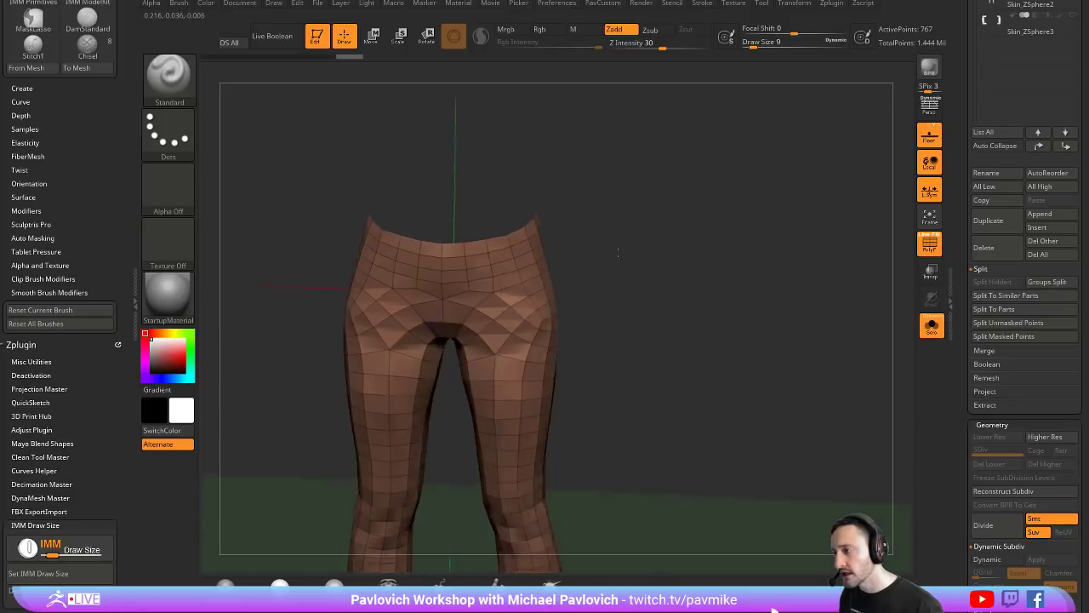
Step: Use the ZModeler brush to extrude the whole pants surface into a thin double-layered shell
{"action": "key", "text": "b"}
{"action": "key", "text": "z"}
{"action": "key", "text": "m"}
{"action": "key", "text": "space"}
{"action": "left_click_drag", "start_coordinate": [620, 300], "coordinate": [618, 320]}
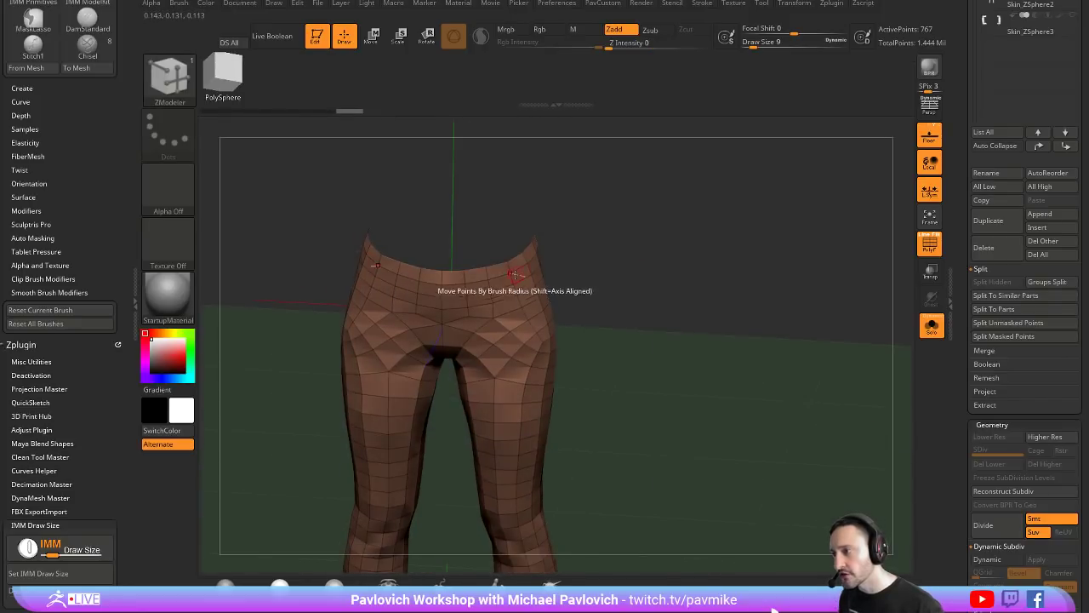
{"action": "left_click_drag", "start_coordinate": [514, 275], "coordinate": [526, 269]}
Step: Mark a vertical strip of three polygons just above each knee with ZModeler and delete them from the outer layer
{"action": "left_click_drag", "start_coordinate": [723, 374], "coordinate": [651, 247]}
{"action": "left_click", "coordinate": [485, 315], "text": "alt"}
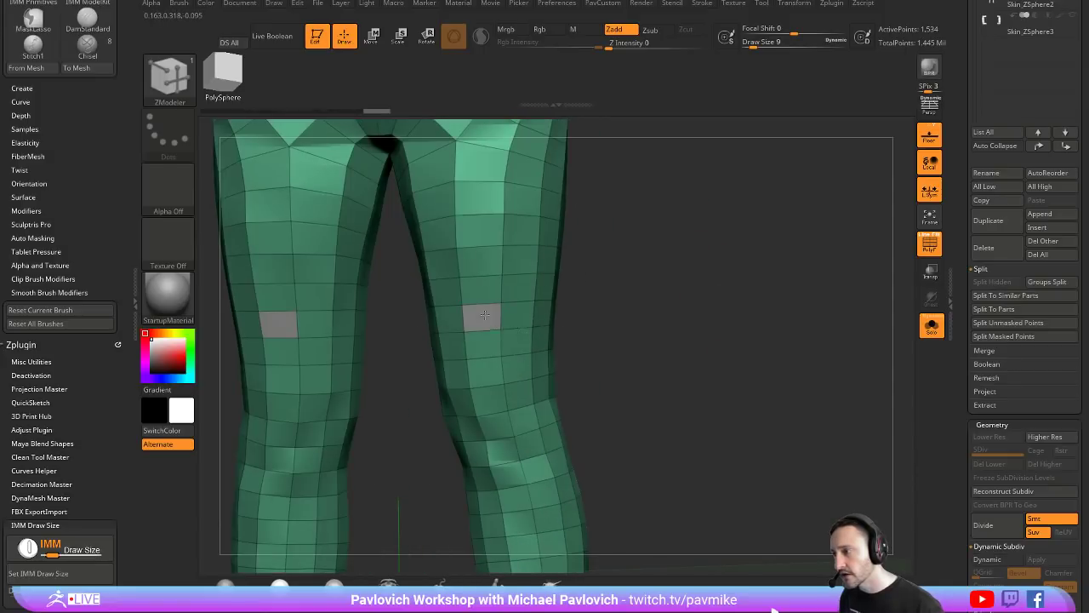
{"action": "left_click_drag", "start_coordinate": [485, 316], "coordinate": [485, 370], "text": "alt"}
{"action": "right_click_drag", "start_coordinate": [530, 328], "coordinate": [486, 328]}
{"action": "key", "text": "space"}
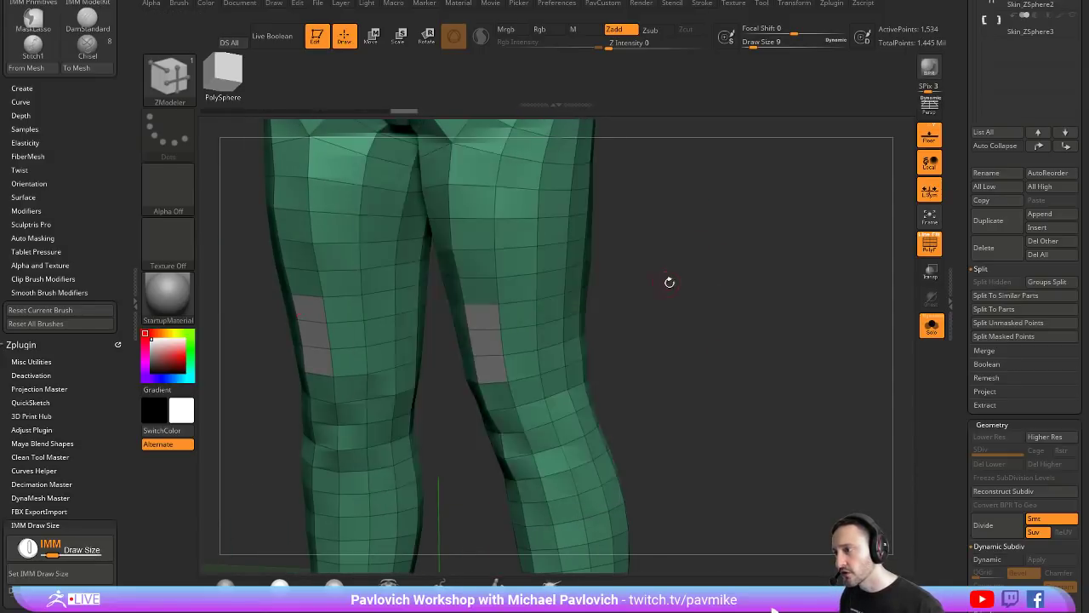
{"action": "mouse_move", "coordinate": [669, 283]}
{"action": "left_mouse_down"}
{"action": "mouse_move", "coordinate": [647, 308]}
{"action": "mouse_move", "coordinate": [710, 251]}
{"action": "mouse_move", "coordinate": [691, 264]}
{"action": "left_mouse_up"}
{"action": "left_click", "coordinate": [490, 339]}
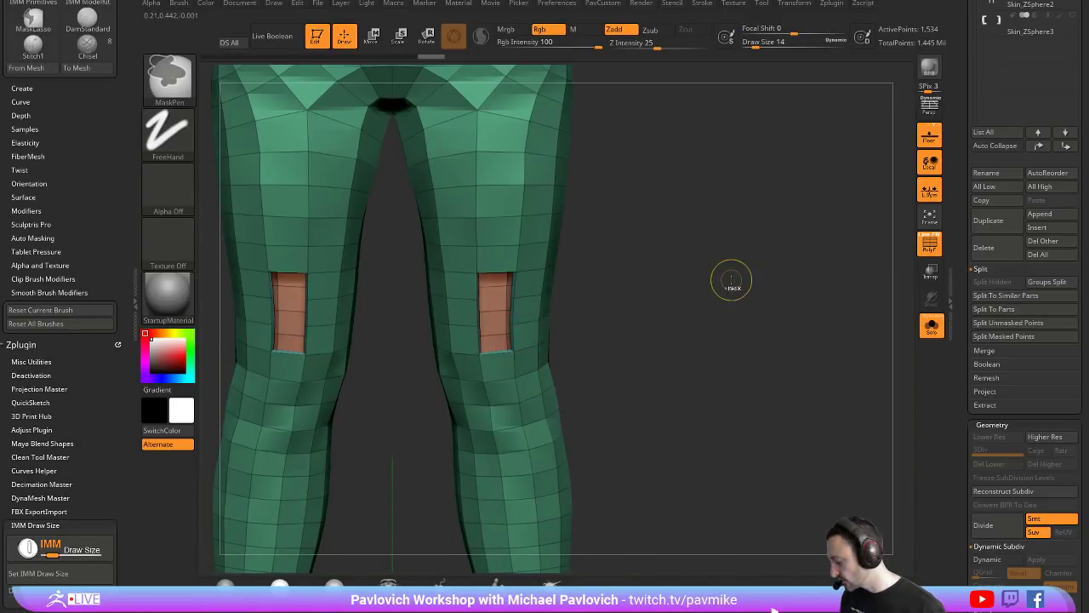
Step: Divide the pants three times to subdivision level 4 and hide the polyframe wireframe
{"action": "key", "text": "ctrl+d"}
{"action": "key", "text": "ctrl+d"}
{"action": "key", "text": "ctrl+d"}
{"action": "left_click_drag", "start_coordinate": [681, 257], "coordinate": [902, 251]}
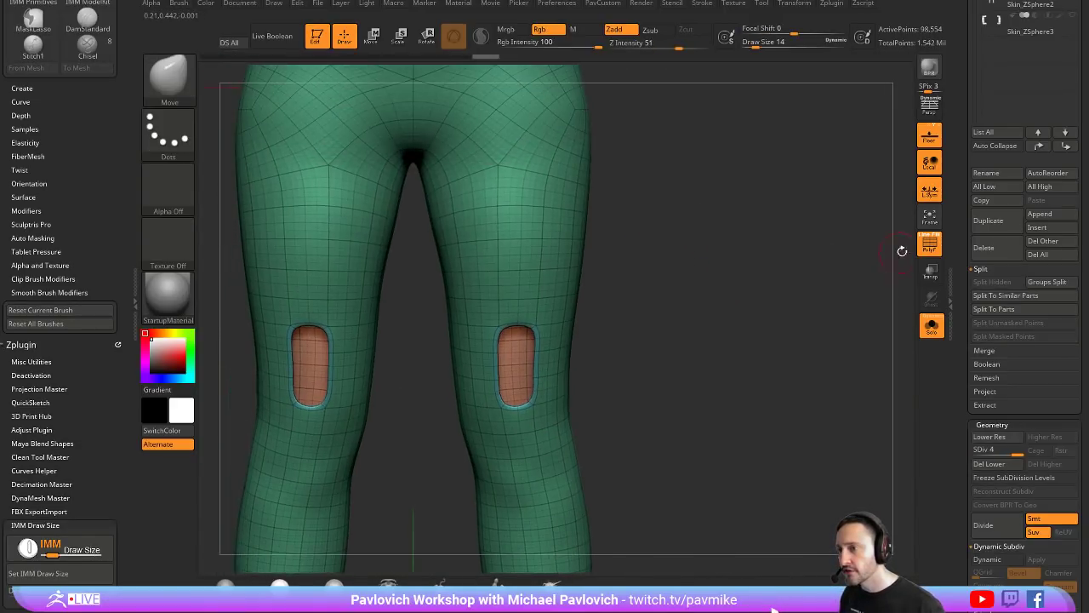
{"action": "left_click", "coordinate": [931, 244]}
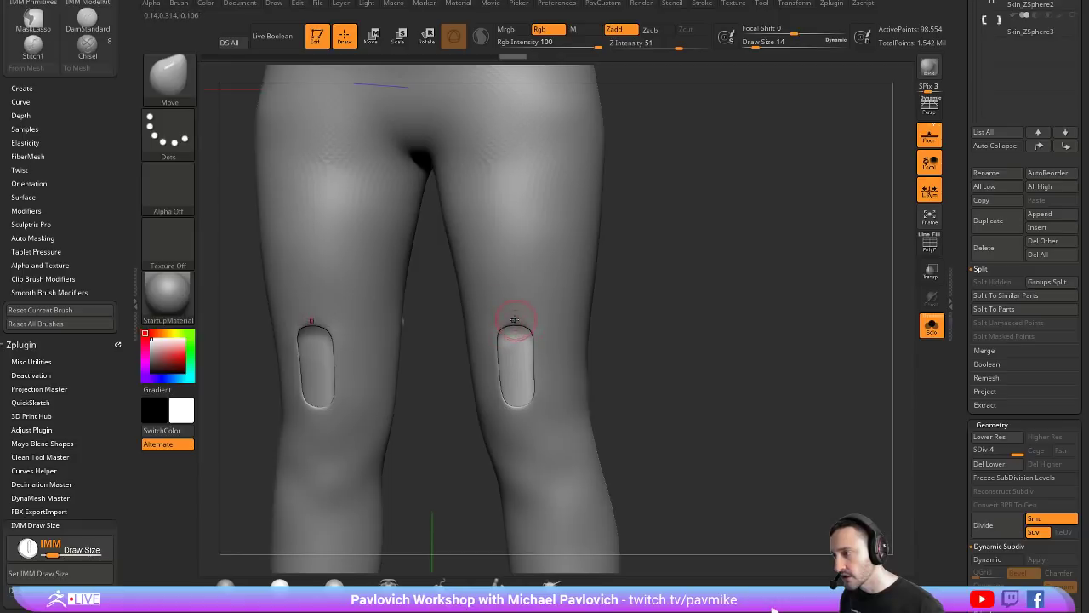
Step: Pull the rims of the leg holes into ragged points with the Move and SnakeHook brushes, reducing the draw size to 7
{"action": "mouse_move", "coordinate": [506, 327]}
{"action": "left_mouse_down"}
{"action": "mouse_move", "coordinate": [509, 318]}
{"action": "mouse_move", "coordinate": [520, 334]}
{"action": "left_mouse_up"}
{"action": "key", "text": "s"}
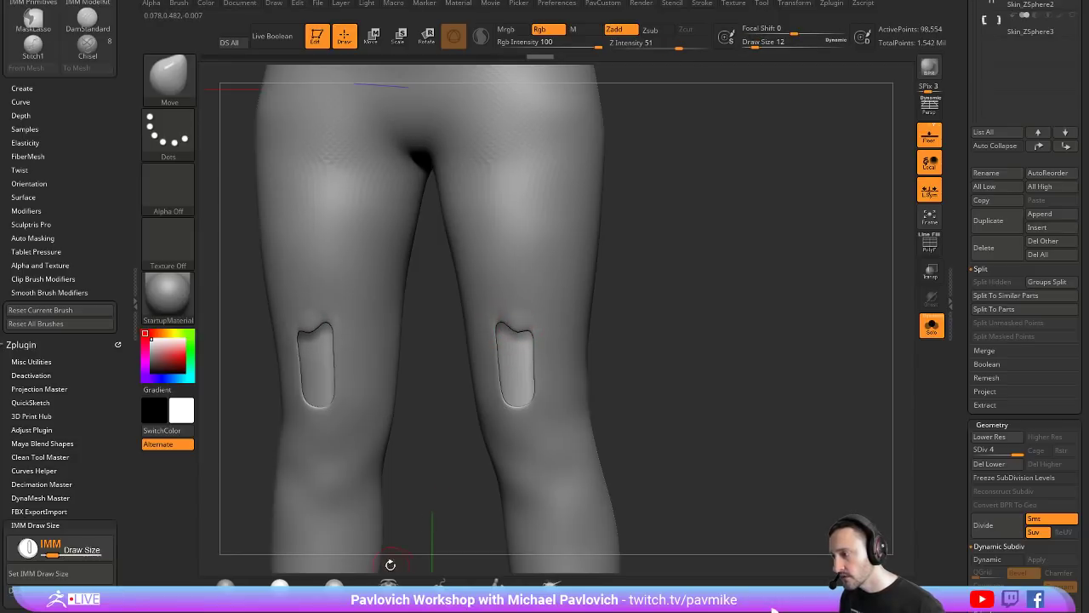
{"action": "left_click", "coordinate": [443, 584]}
{"action": "left_click", "coordinate": [552, 584]}
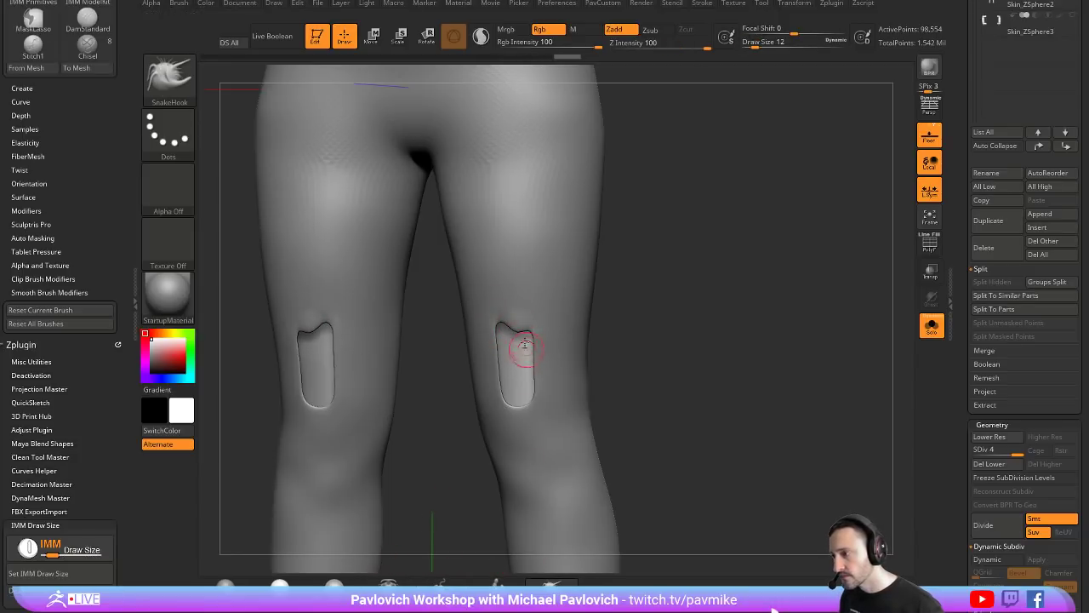
{"action": "left_click_drag", "start_coordinate": [516, 336], "coordinate": [520, 355]}
{"action": "right_click_drag", "start_coordinate": [525, 363], "coordinate": [559, 411]}
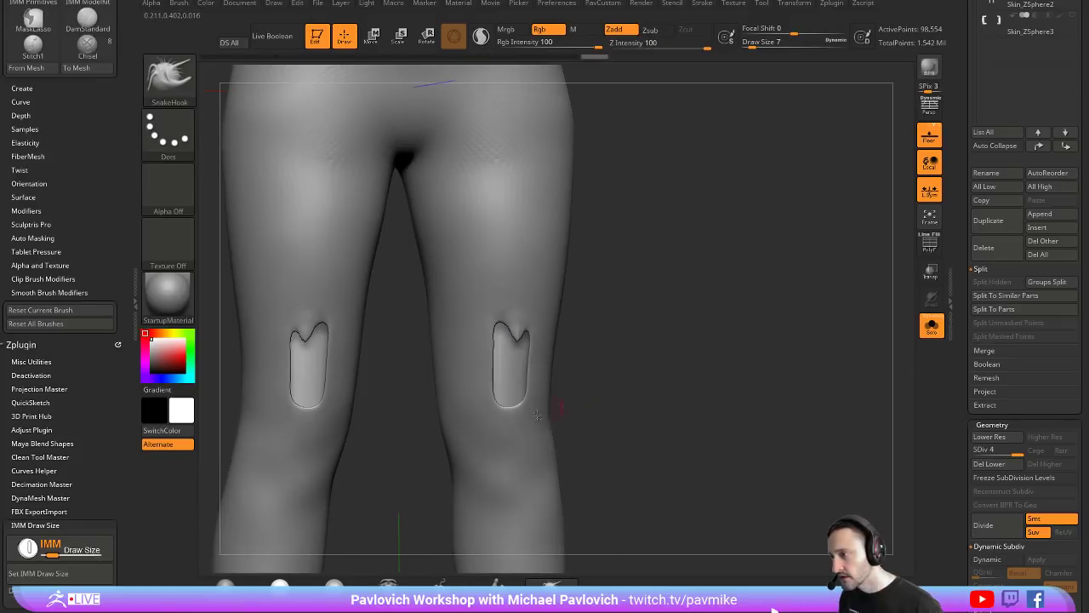
{"action": "left_click_drag", "start_coordinate": [502, 400], "coordinate": [495, 385]}
{"action": "left_click_drag", "start_coordinate": [494, 320], "coordinate": [505, 341]}
{"action": "mouse_move", "coordinate": [505, 341]}
{"action": "right_mouse_down"}
{"action": "mouse_move", "coordinate": [688, 316]}
{"action": "mouse_move", "coordinate": [664, 319]}
{"action": "right_mouse_up"}
{"action": "mouse_move", "coordinate": [566, 308]}
{"action": "right_mouse_down"}
{"action": "mouse_move", "coordinate": [817, 316]}
{"action": "mouse_move", "coordinate": [686, 328]}
{"action": "mouse_move", "coordinate": [712, 281]}
{"action": "right_mouse_up"}
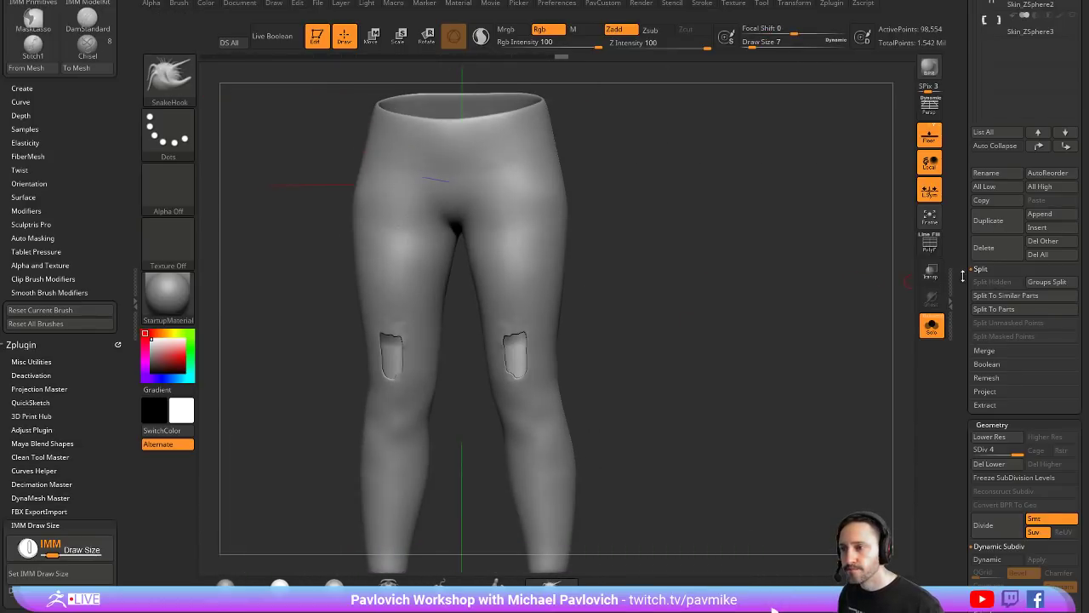
Step: Roll the pants back to the uncut low-resolution shell before the leg holes, with the polyframe wireframe displayed
{"action": "left_click_drag", "start_coordinate": [963, 276], "coordinate": [958, 326]}
{"action": "key", "text": "ctrl+z"}
{"action": "key", "text": "ctrl+z"}
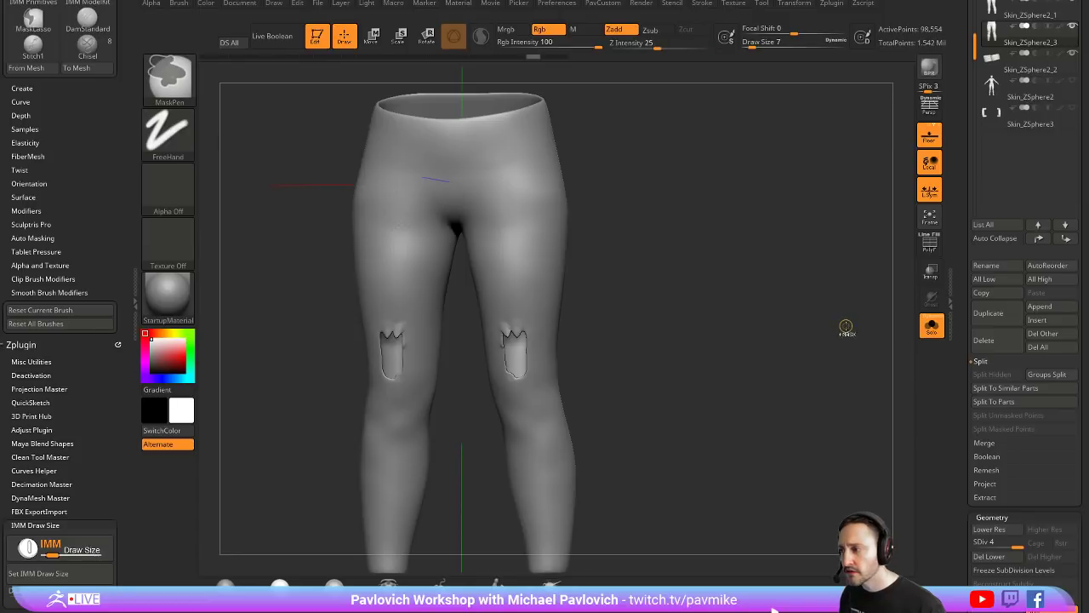
{"action": "key", "text": "shift+d"}
{"action": "key", "text": "shift+d"}
{"action": "key", "text": "shift+d"}
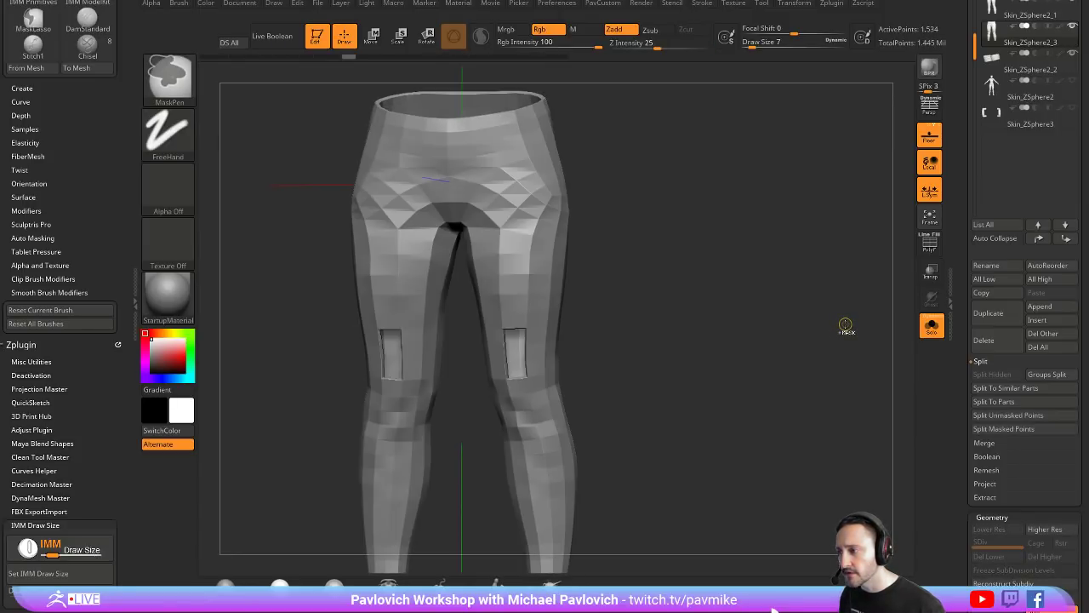
{"action": "key", "text": "shift+f"}
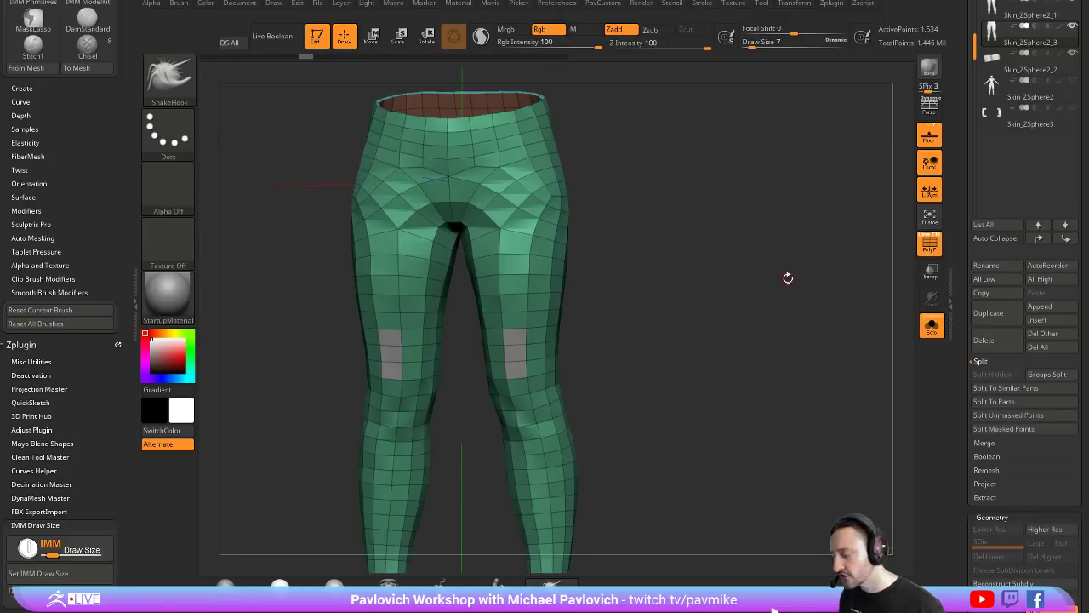
{"action": "left_click_drag", "start_coordinate": [785, 284], "coordinate": [788, 284], "text": "ctrl"}
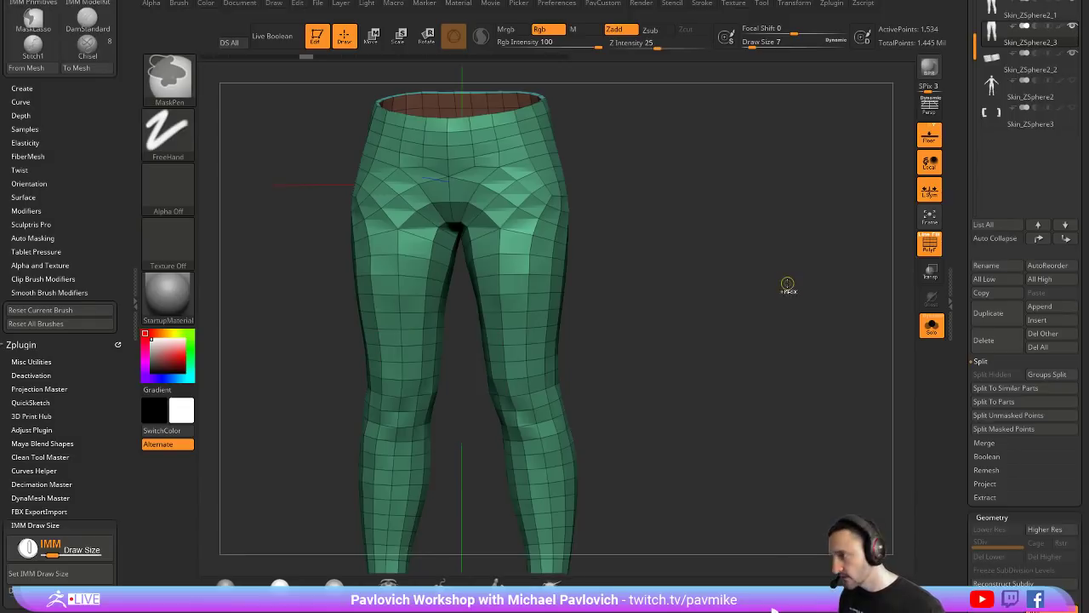
Step: Divide the uncut pants shell three times to subdivision level 4
{"action": "key", "text": "d"}
{"action": "key", "text": "d"}
{"action": "key", "text": "d"}
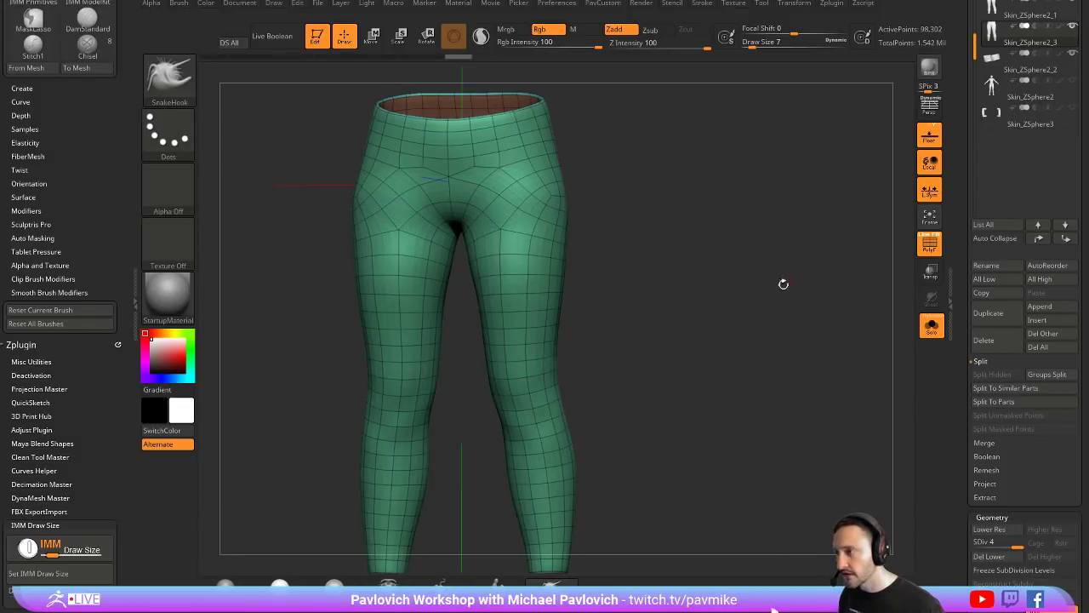
{"action": "left_click_drag", "start_coordinate": [698, 313], "coordinate": [662, 242]}
Step: Sculpt diagonal folds across the inner thighs and crotch area with the Standard brush
{"action": "key", "text": "b"}
{"action": "key", "text": "s"}
{"action": "key", "text": "t"}
{"action": "key", "text": "s"}
{"action": "mouse_move", "coordinate": [553, 249]}
{"action": "left_mouse_down"}
{"action": "mouse_move", "coordinate": [480, 260]}
{"action": "mouse_move", "coordinate": [521, 305]}
{"action": "left_mouse_up"}
{"action": "key", "text": "s"}
{"action": "mouse_move", "coordinate": [462, 266]}
{"action": "left_mouse_down"}
{"action": "mouse_move", "coordinate": [511, 313]}
{"action": "mouse_move", "coordinate": [502, 337]}
{"action": "left_mouse_up"}
{"action": "mouse_move", "coordinate": [737, 291]}
{"action": "left_mouse_down"}
{"action": "mouse_move", "coordinate": [705, 314]}
{"action": "mouse_move", "coordinate": [729, 310]}
{"action": "left_mouse_up"}
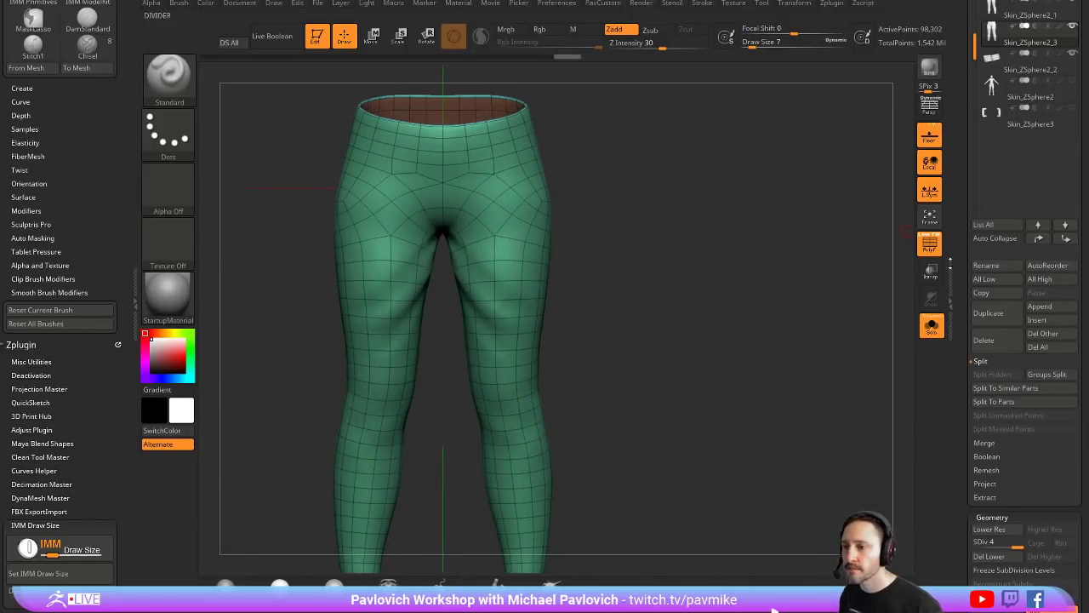
Step: Freeze the subdivision levels of the pants to edit their low-resolution base mesh
{"action": "scroll", "coordinate": [1022, 383], "scroll_direction": "down", "scroll_amount": 5}
{"action": "left_click", "coordinate": [1013, 304]}
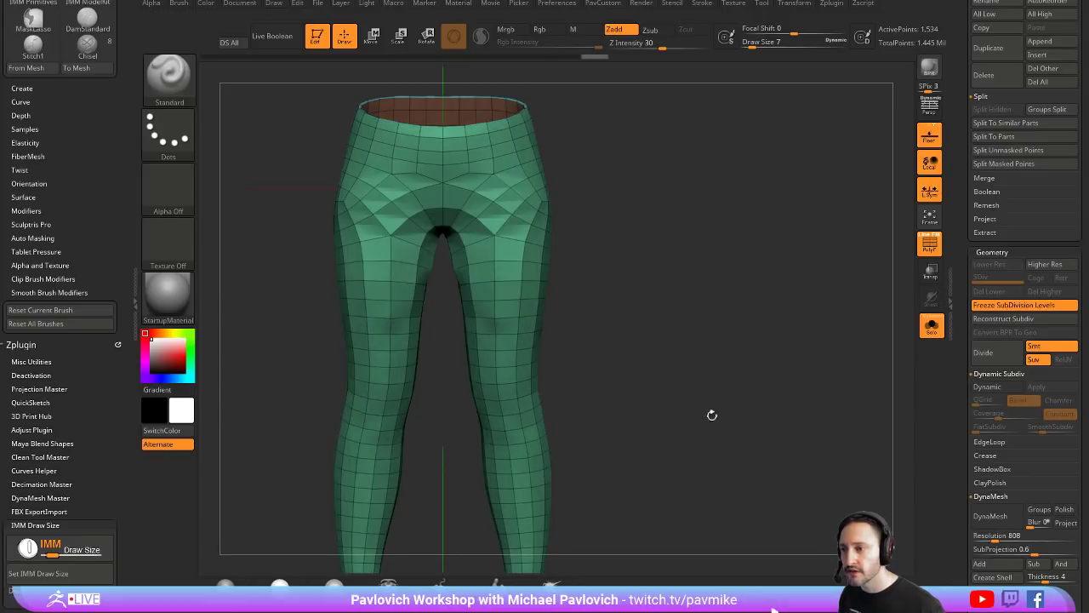
{"action": "mouse_move", "coordinate": [718, 295]}
{"action": "left_mouse_down", "text": "alt"}
{"action": "mouse_move", "coordinate": [717, 263]}
{"action": "mouse_move", "coordinate": [726, 299]}
{"action": "left_mouse_up", "text": "alt"}
{"action": "key", "text": "s"}
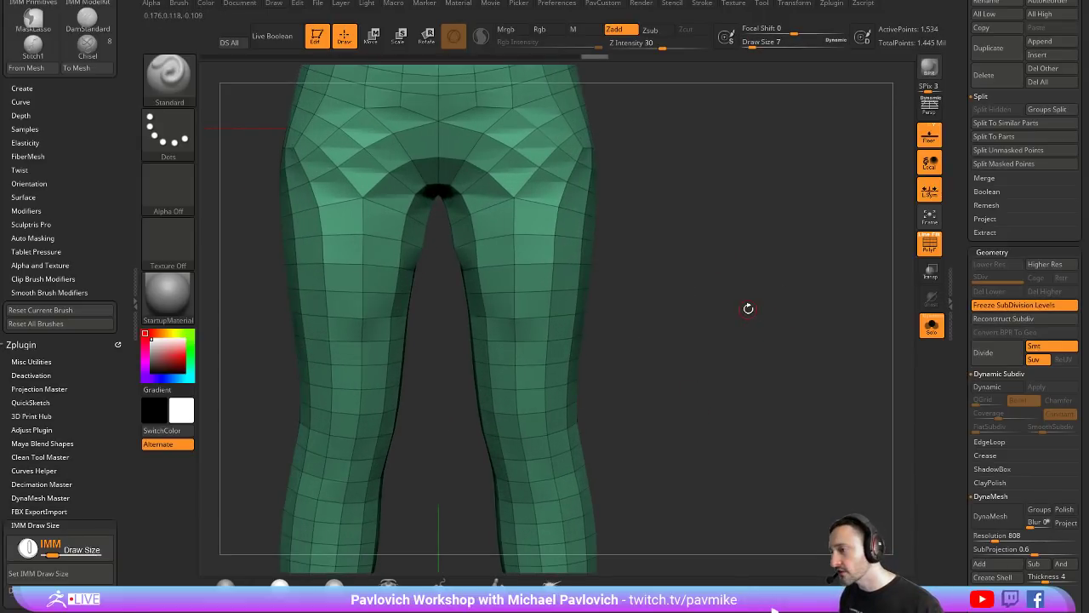
Step: Set the ZModeler edge action Insert to Single EdgeLoop and insert an edge loop around the pants legs
{"action": "key", "text": "b"}
{"action": "key", "text": "z"}
{"action": "key", "text": "m"}
{"action": "key", "text": "space"}
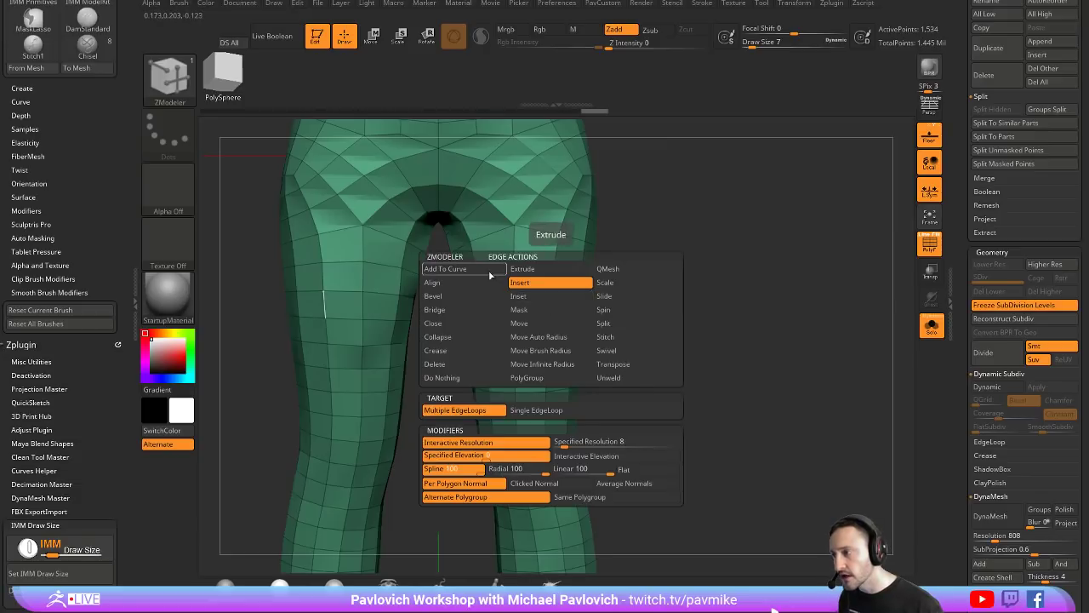
{"action": "left_click", "coordinate": [535, 411]}
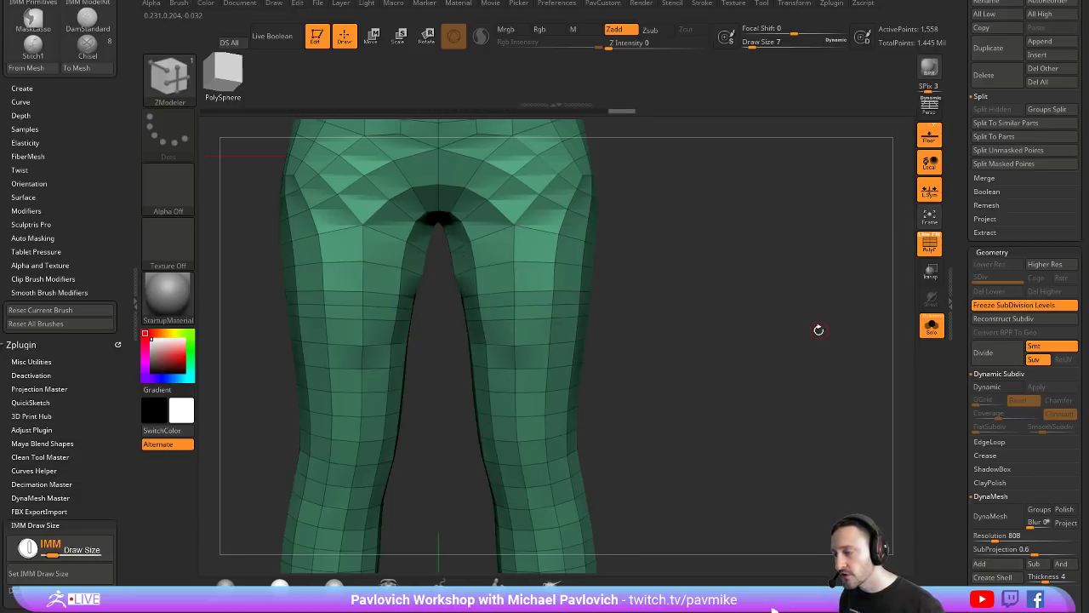
Step: Delete a vertical run of three polygons at the centre of each knee's front, using ZModeler with symmetry
{"action": "left_click_drag", "start_coordinate": [594, 387], "coordinate": [596, 327], "text": "alt"}
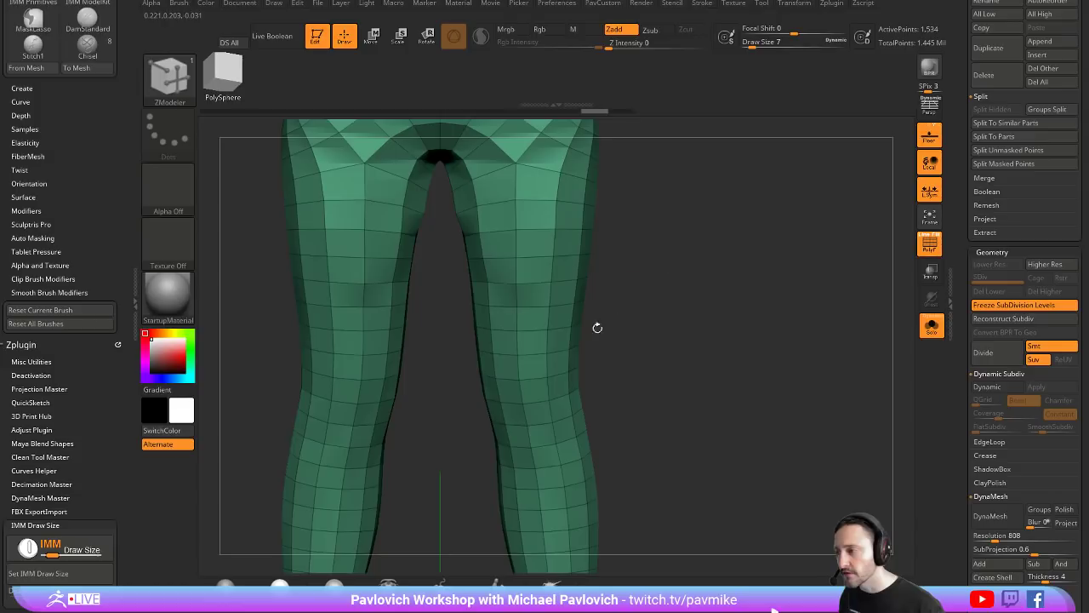
{"action": "left_click_drag", "start_coordinate": [532, 348], "coordinate": [535, 390]}
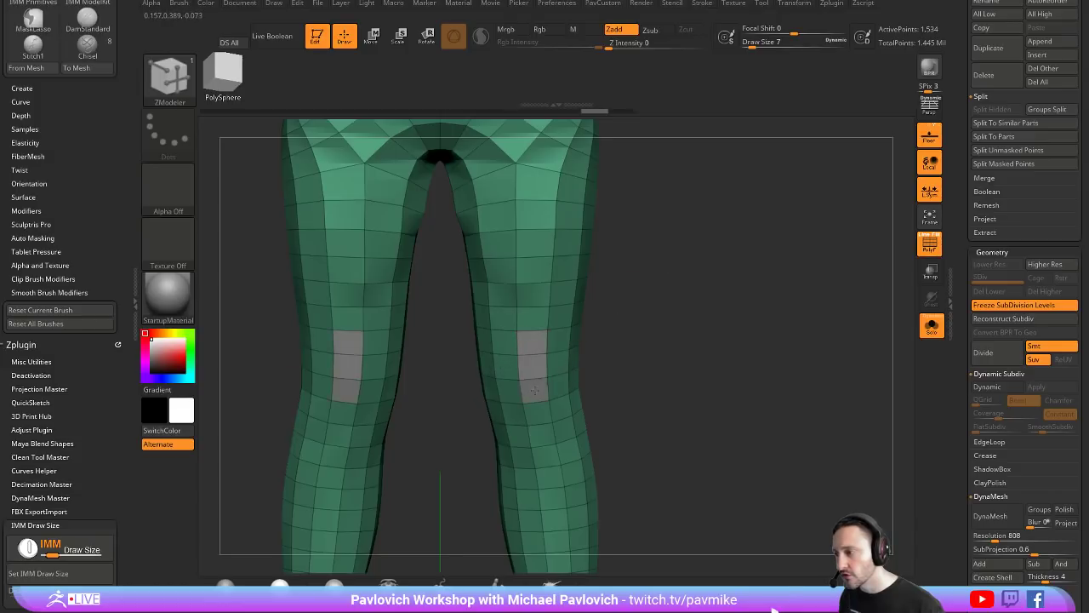
{"action": "left_click", "coordinate": [529, 346]}
{"action": "left_click_drag", "start_coordinate": [696, 317], "coordinate": [668, 412]}
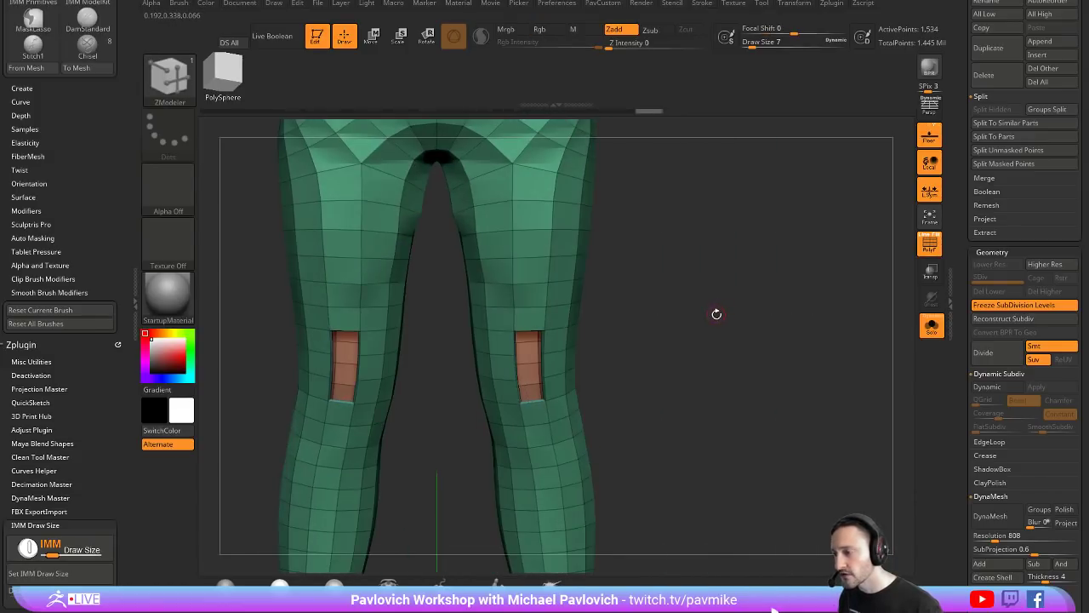
{"action": "left_click_drag", "start_coordinate": [717, 312], "coordinate": [707, 319]}
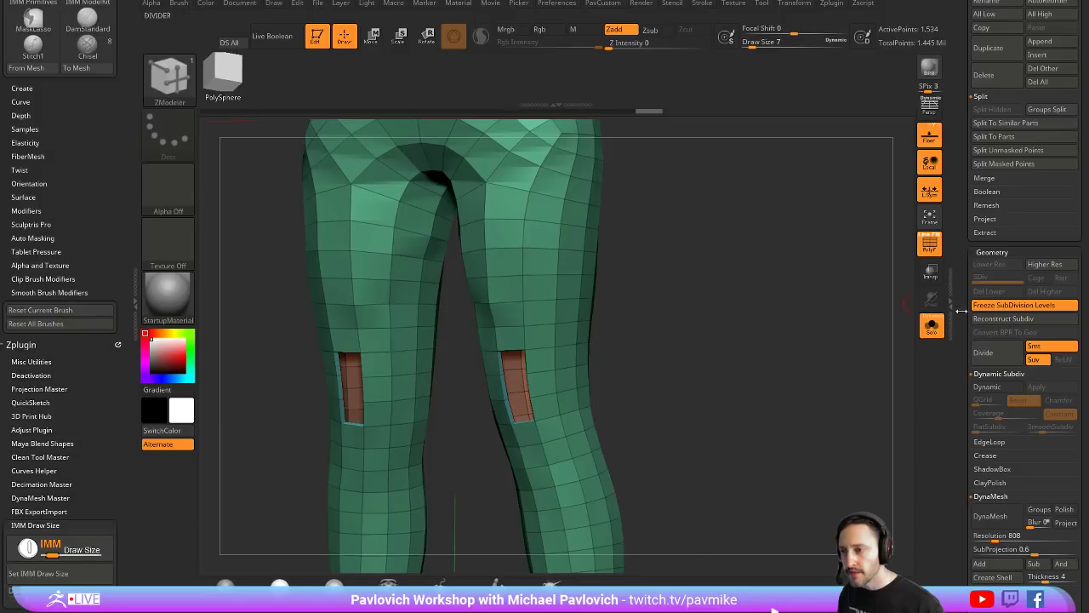
Step: Turn off Freeze SubDivision Levels to restore the trousers' subdivision levels, and hide the polyframe
{"action": "left_click", "coordinate": [998, 305]}
{"action": "key", "text": "f"}
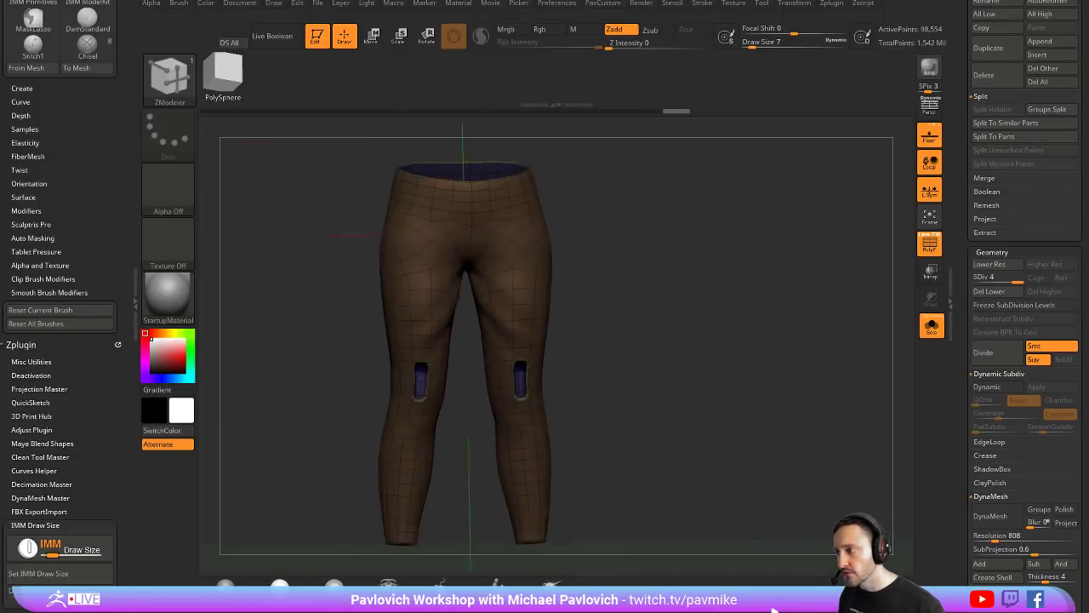
{"action": "key", "text": "shift+f"}
Step: Smooth the rims of the two knee openings with the Smooth brush
{"action": "mouse_move", "coordinate": [725, 335]}
{"action": "left_mouse_down", "text": "alt"}
{"action": "mouse_move", "coordinate": [774, 411]}
{"action": "mouse_move", "coordinate": [656, 320]}
{"action": "mouse_move", "coordinate": [596, 323]}
{"action": "left_mouse_up", "text": "alt"}
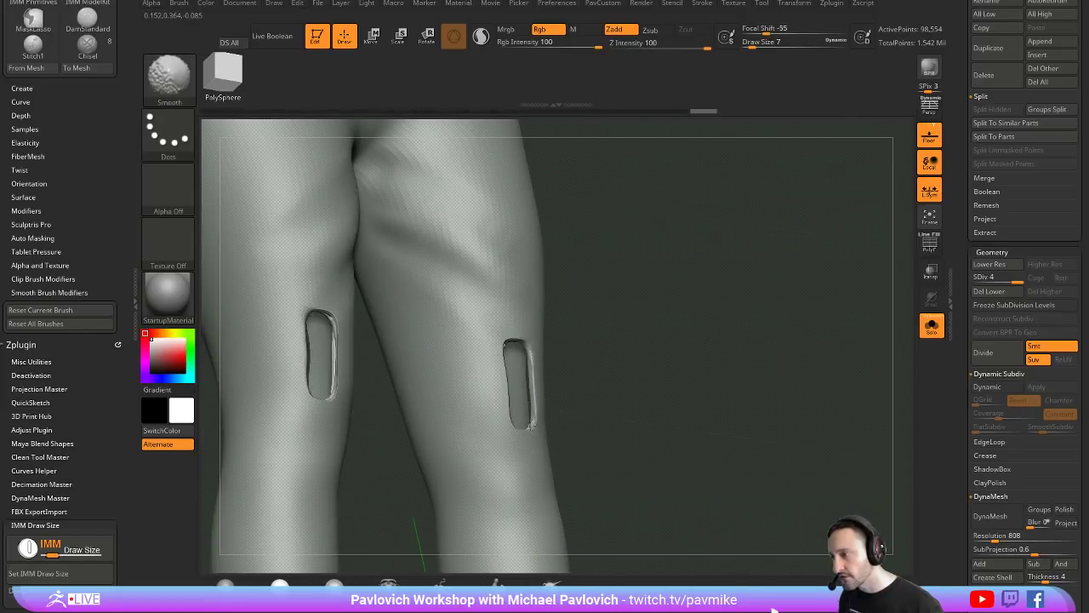
{"action": "left_click_drag", "start_coordinate": [626, 374], "coordinate": [501, 346]}
{"action": "left_click_drag", "start_coordinate": [485, 407], "coordinate": [486, 422], "text": "shift"}
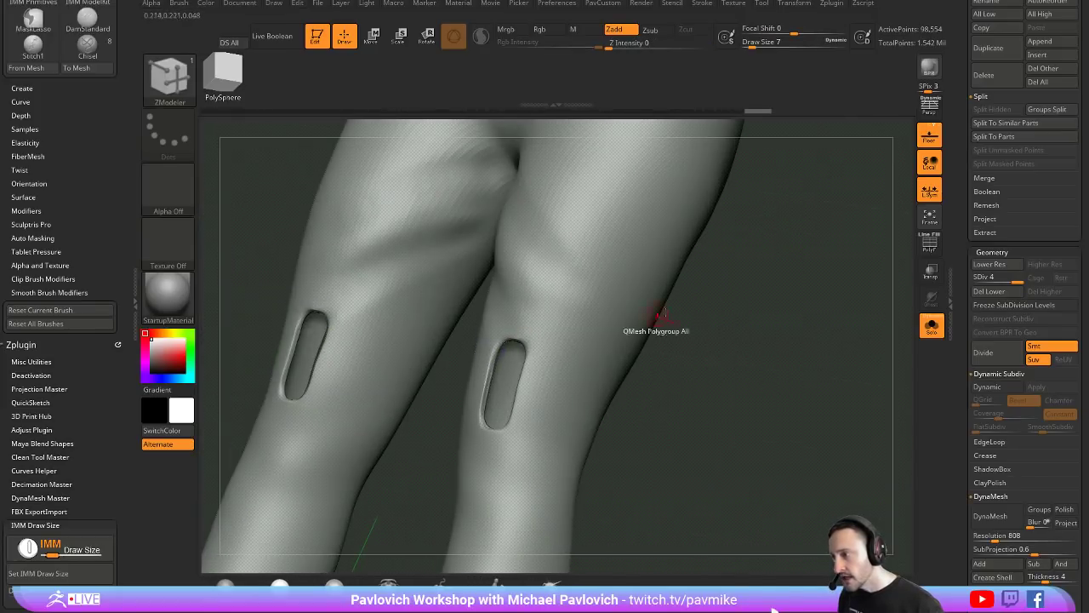
{"action": "left_click_drag", "start_coordinate": [681, 315], "coordinate": [594, 330]}
{"action": "left_click_drag", "start_coordinate": [516, 406], "coordinate": [521, 416], "text": "shift"}
{"action": "left_click_drag", "start_coordinate": [635, 383], "coordinate": [680, 323]}
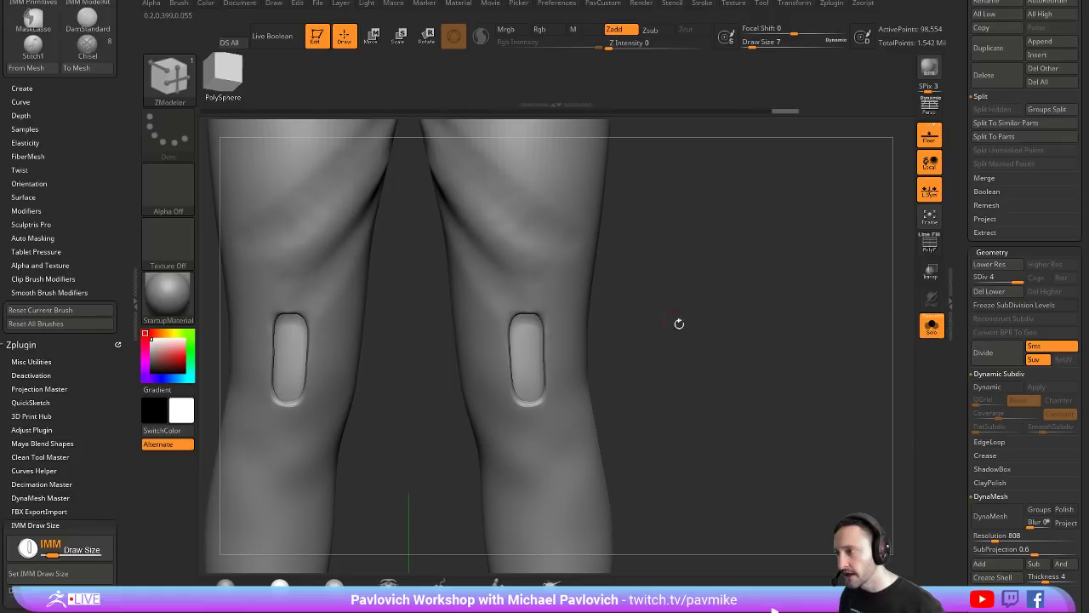
Step: Pull the rims of the knee openings into ragged, torn shapes with the SnakeHook brush
{"action": "left_click", "coordinate": [551, 584]}
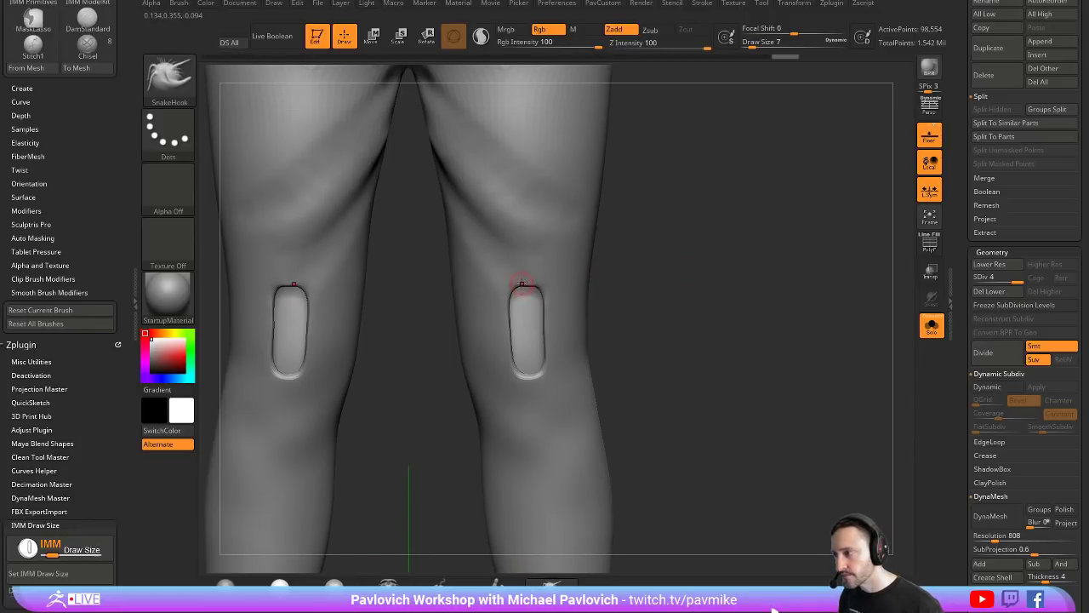
{"action": "left_click_drag", "start_coordinate": [522, 284], "coordinate": [519, 318]}
{"action": "left_click_drag", "start_coordinate": [519, 384], "coordinate": [522, 366]}
{"action": "mouse_move", "coordinate": [513, 375]}
{"action": "left_mouse_down"}
{"action": "mouse_move", "coordinate": [517, 361]}
{"action": "mouse_move", "coordinate": [540, 356]}
{"action": "left_mouse_up"}
{"action": "mouse_move", "coordinate": [698, 366]}
{"action": "left_mouse_down", "text": "alt"}
{"action": "mouse_move", "coordinate": [712, 314]}
{"action": "mouse_move", "coordinate": [749, 317]}
{"action": "mouse_move", "coordinate": [733, 322]}
{"action": "mouse_move", "coordinate": [727, 291]}
{"action": "mouse_move", "coordinate": [799, 291]}
{"action": "left_mouse_up", "text": "alt"}
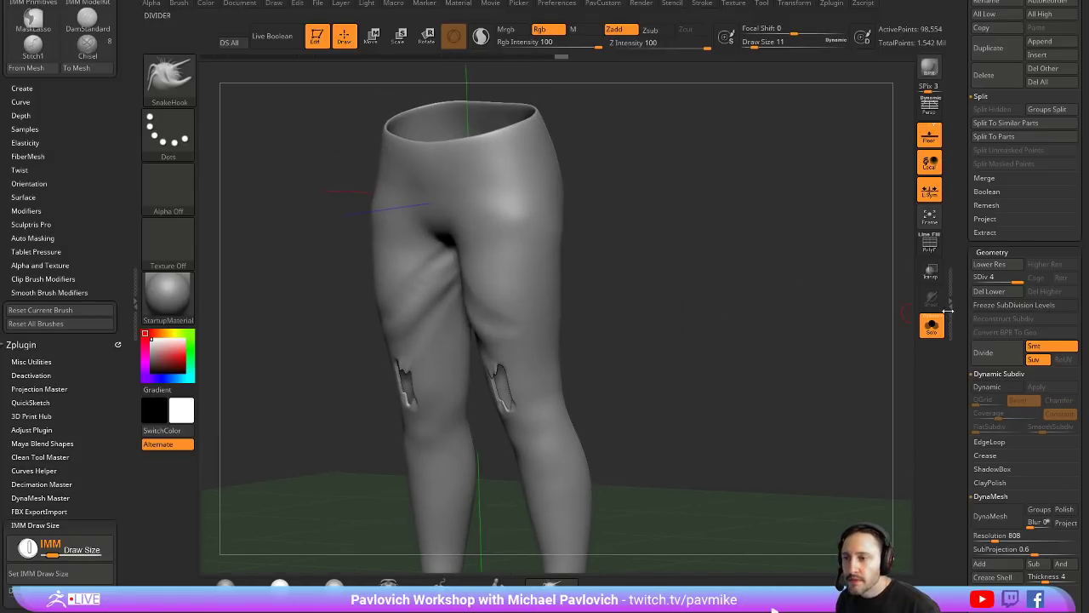
Step: Make the creased trousers, Skin_ZSphere2_1, the active subtool
{"action": "left_click_drag", "start_coordinate": [959, 253], "coordinate": [948, 459]}
{"action": "left_click_drag", "start_coordinate": [961, 404], "coordinate": [961, 301]}
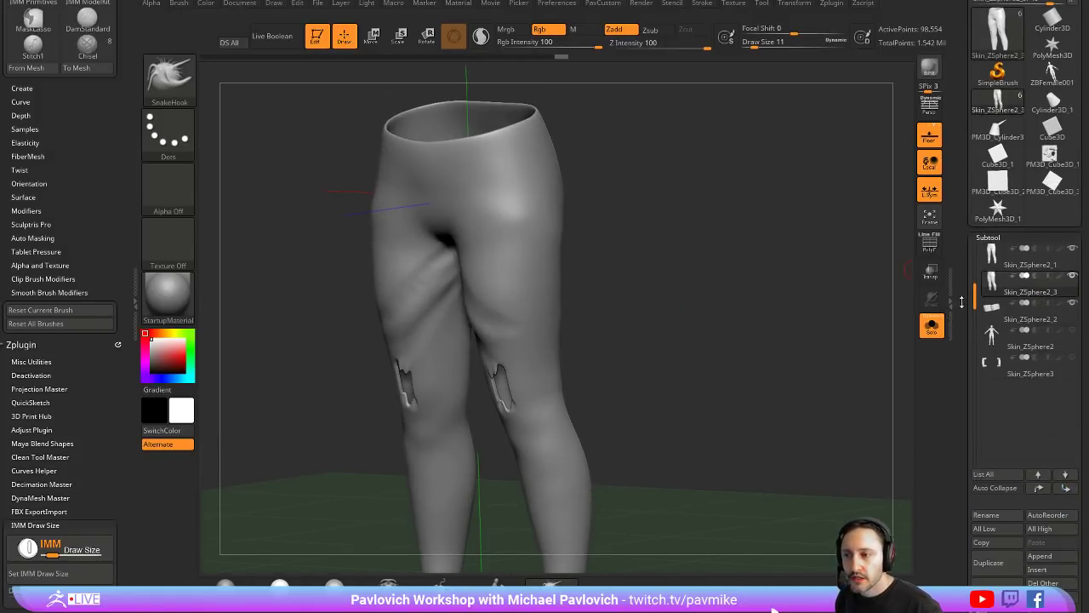
{"action": "left_click", "coordinate": [1026, 269]}
{"action": "left_click_drag", "start_coordinate": [752, 313], "coordinate": [771, 312], "text": "shift"}
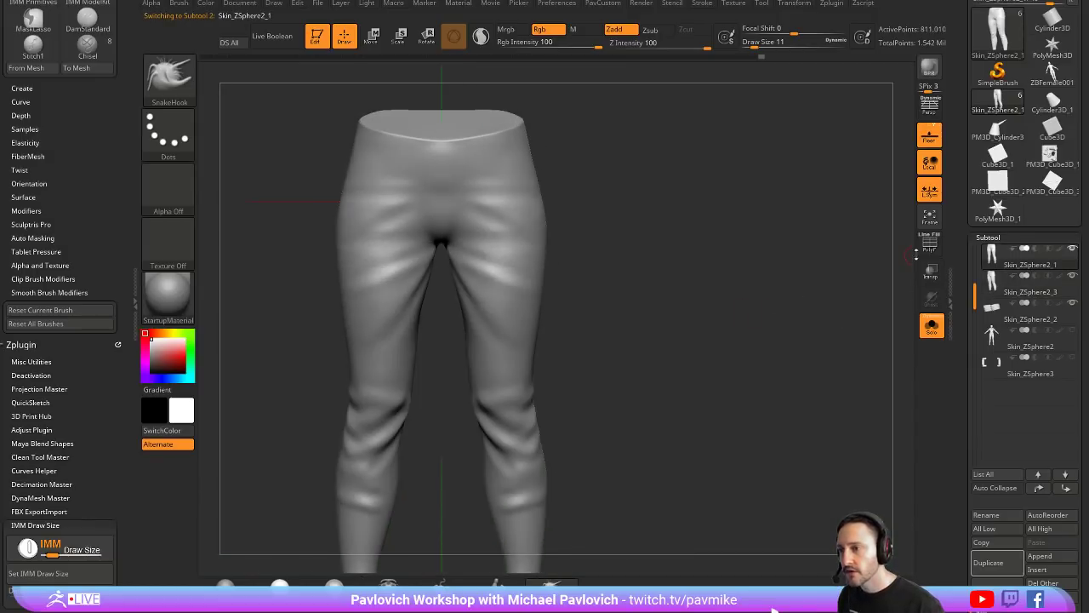
{"action": "left_click_drag", "start_coordinate": [961, 318], "coordinate": [955, 127]}
Step: Try carving a side seam down the trouser leg with the DamStandard brush at draw size 27
{"action": "left_click_drag", "start_coordinate": [773, 246], "coordinate": [685, 228]}
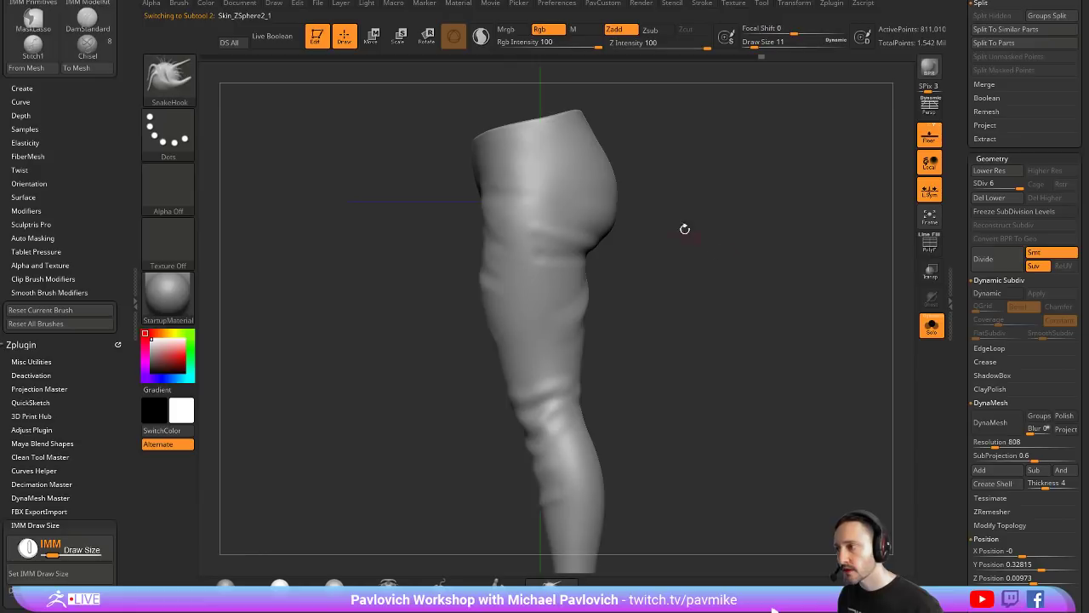
{"action": "key", "text": "b"}
{"action": "key", "text": "d"}
{"action": "key", "text": "s"}
{"action": "key", "text": "s"}
{"action": "left_click_drag", "start_coordinate": [546, 185], "coordinate": [536, 183]}
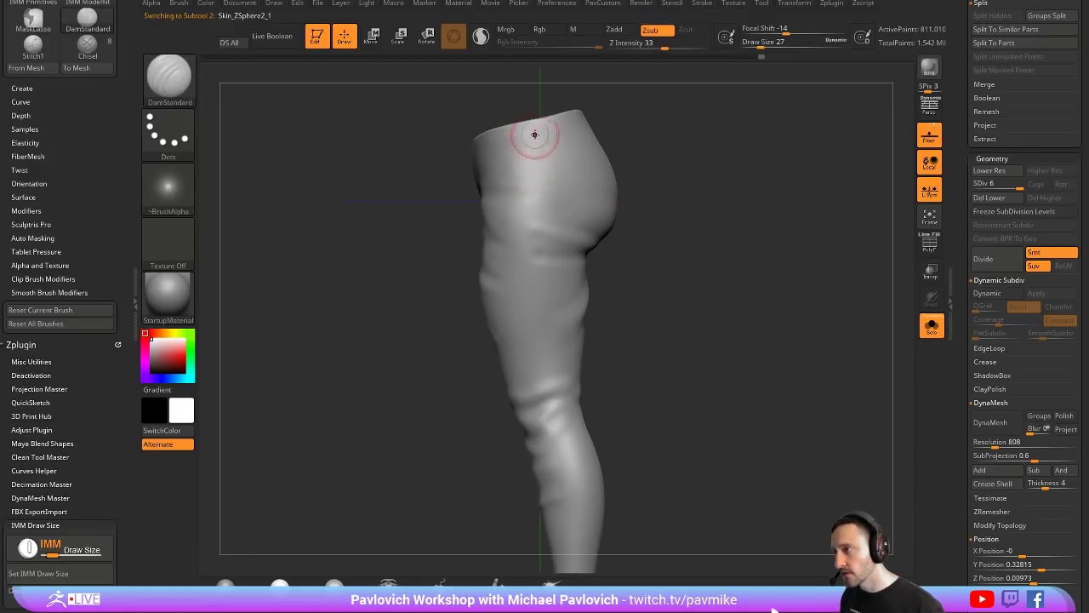
{"action": "left_click_drag", "start_coordinate": [536, 134], "coordinate": [535, 301]}
{"action": "key", "text": "ctrl+z"}
Step: Try carving a thinner side seam from waist to below the knee with DamStandard at draw size 12
{"action": "key", "text": "s"}
{"action": "left_click_drag", "start_coordinate": [535, 228], "coordinate": [525, 227]}
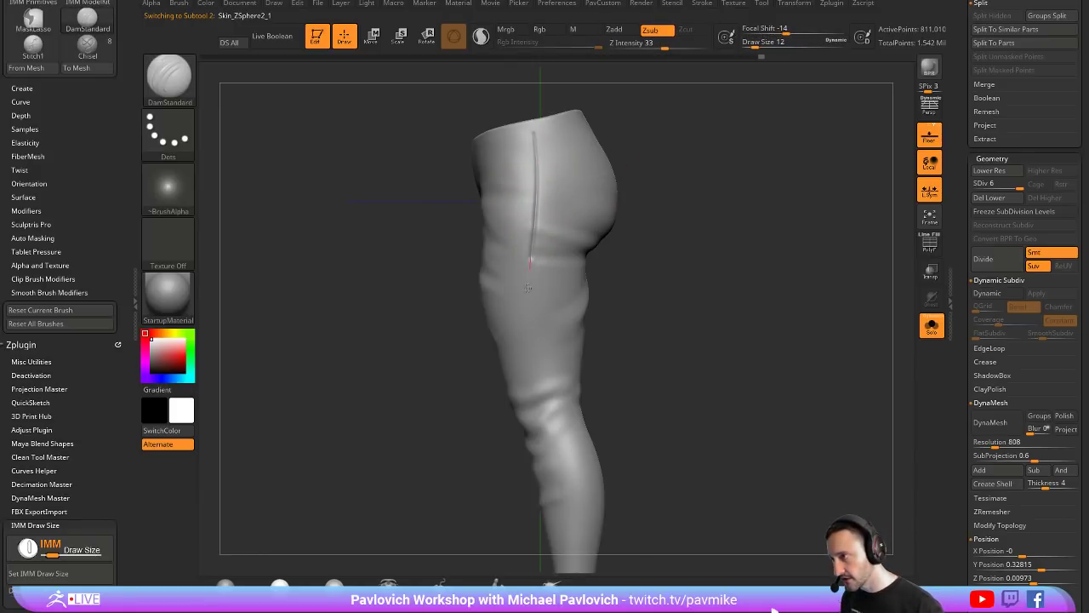
{"action": "left_click_drag", "start_coordinate": [528, 288], "coordinate": [551, 451]}
{"action": "left_click_drag", "start_coordinate": [730, 360], "coordinate": [739, 345]}
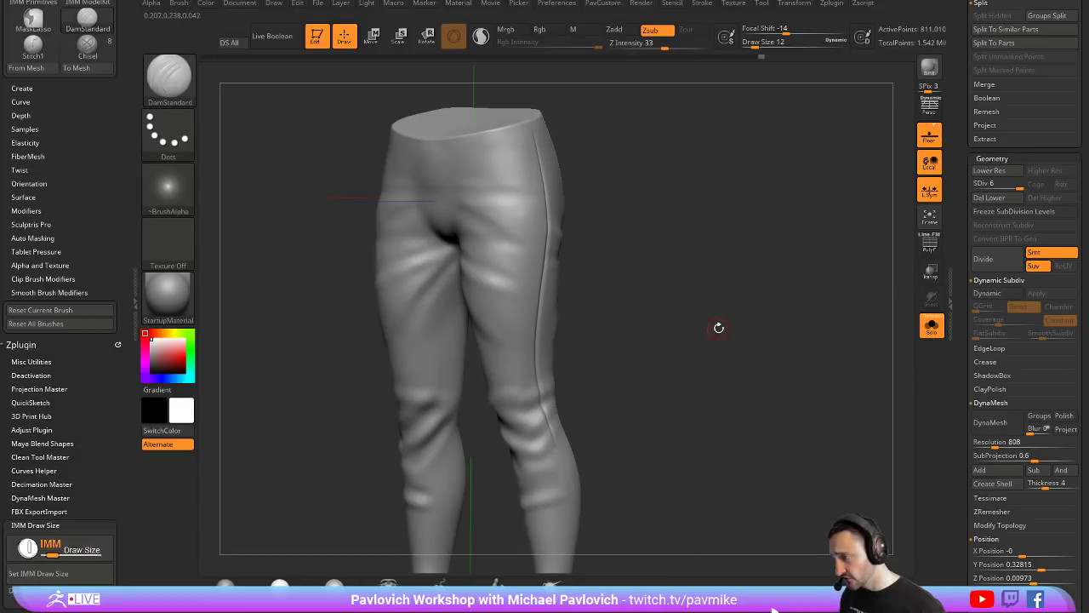
{"action": "key", "text": "ctrl+z"}
Step: Clear the canvas, place a Plane3D primitive on it and make the plane editable
{"action": "left_click", "coordinate": [317, 36]}
{"action": "key", "text": "ctrl+n"}
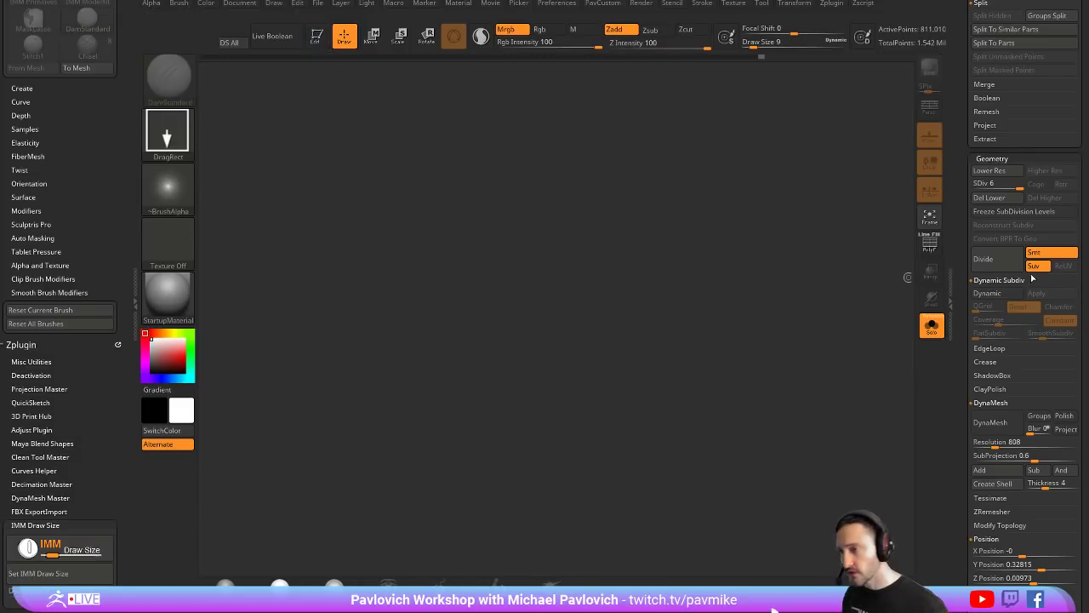
{"action": "left_click_drag", "start_coordinate": [962, 247], "coordinate": [955, 328]}
{"action": "left_click", "coordinate": [997, 175]}
{"action": "left_click", "coordinate": [1001, 141]}
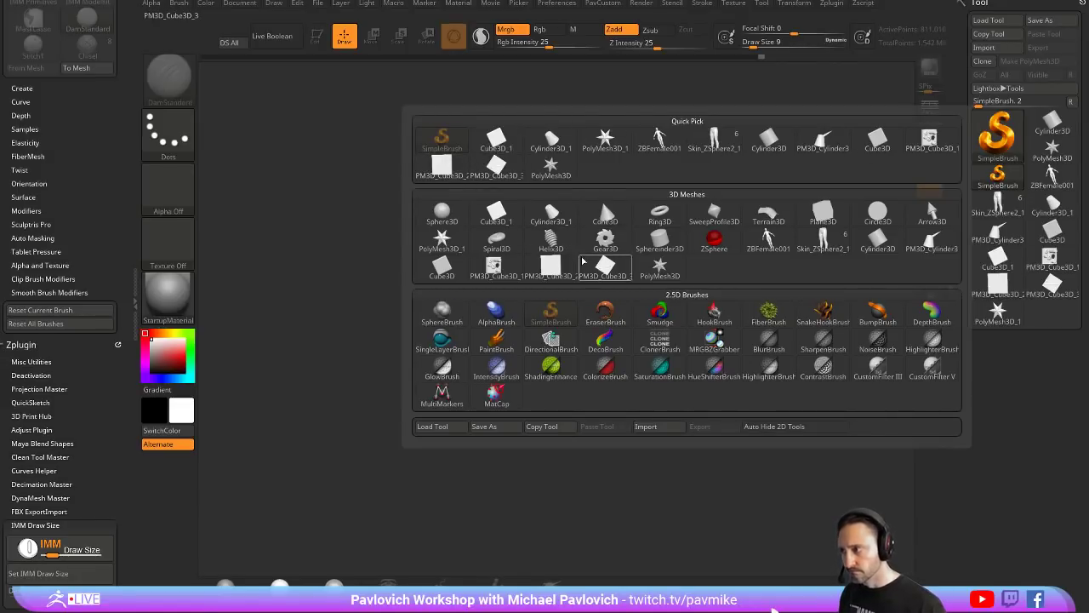
{"action": "left_click", "coordinate": [813, 221]}
{"action": "left_click_drag", "start_coordinate": [411, 326], "coordinate": [444, 406]}
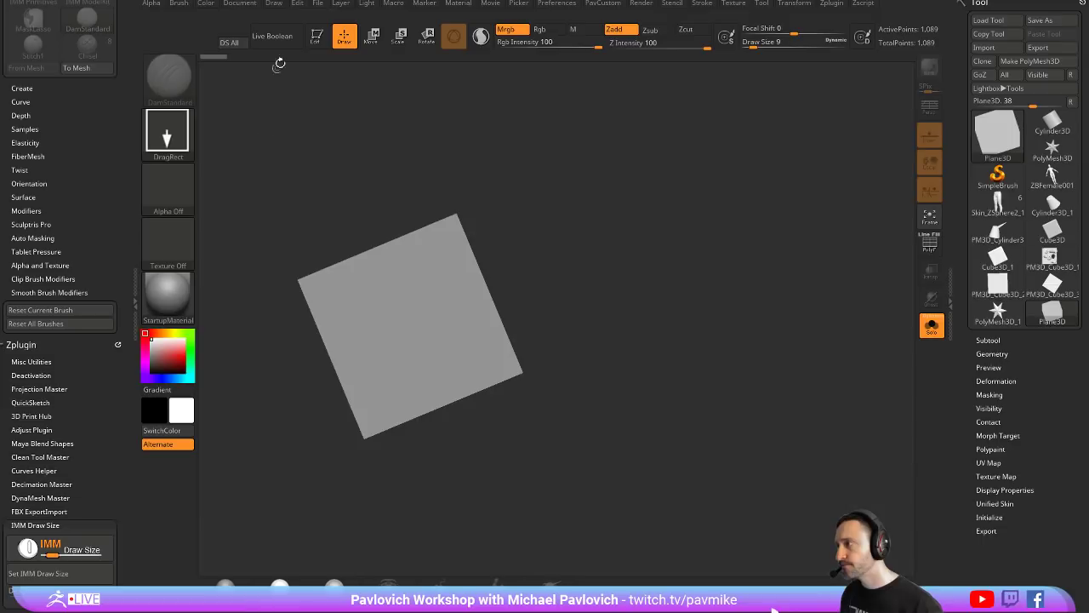
{"action": "left_click", "coordinate": [317, 36]}
Step: Show the plane's polyframe from a straight-on view and convert the plane into a PolyMesh3D
{"action": "key", "text": "shift+f"}
{"action": "left_click_drag", "start_coordinate": [749, 282], "coordinate": [887, 299], "text": "shift"}
{"action": "key", "text": "w"}
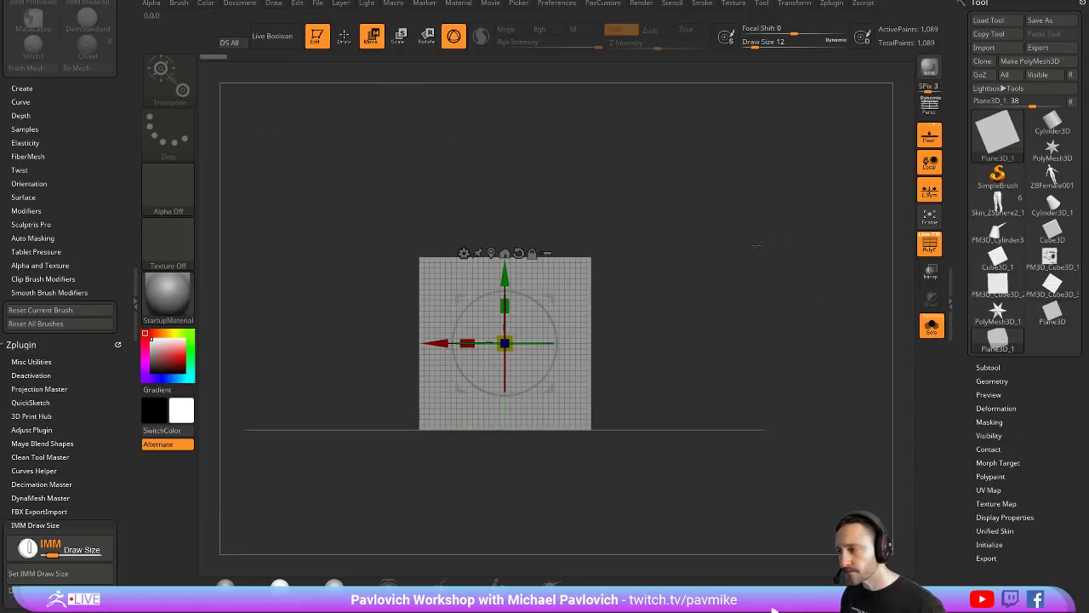
{"action": "left_click", "coordinate": [1036, 62]}
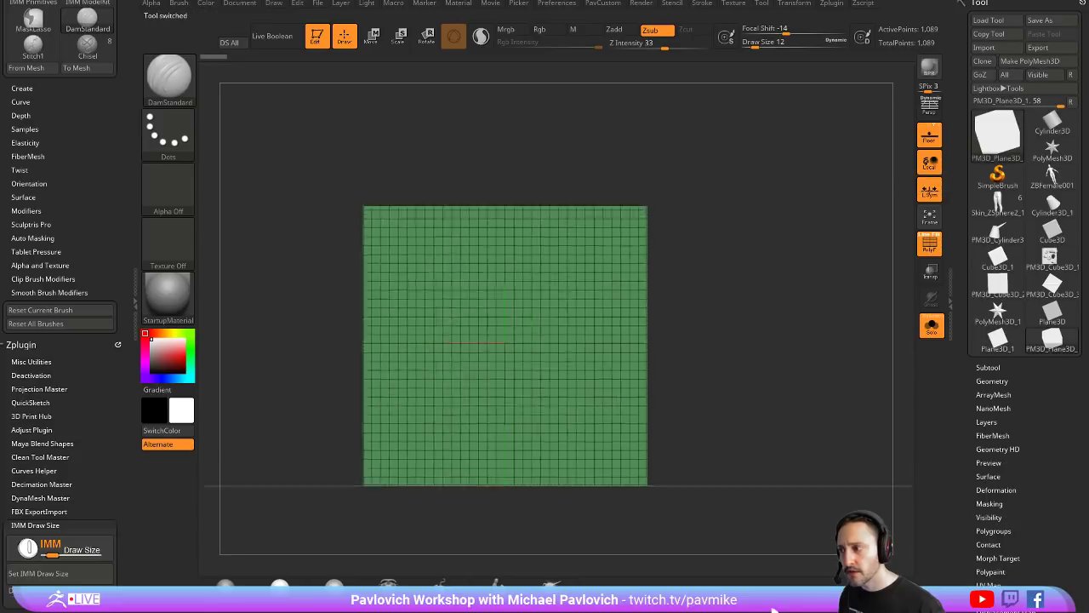
Step: Reconstruct the plane's subdivision levels down to a single polygon and delete the higher levels
{"action": "left_click", "coordinate": [989, 381]}
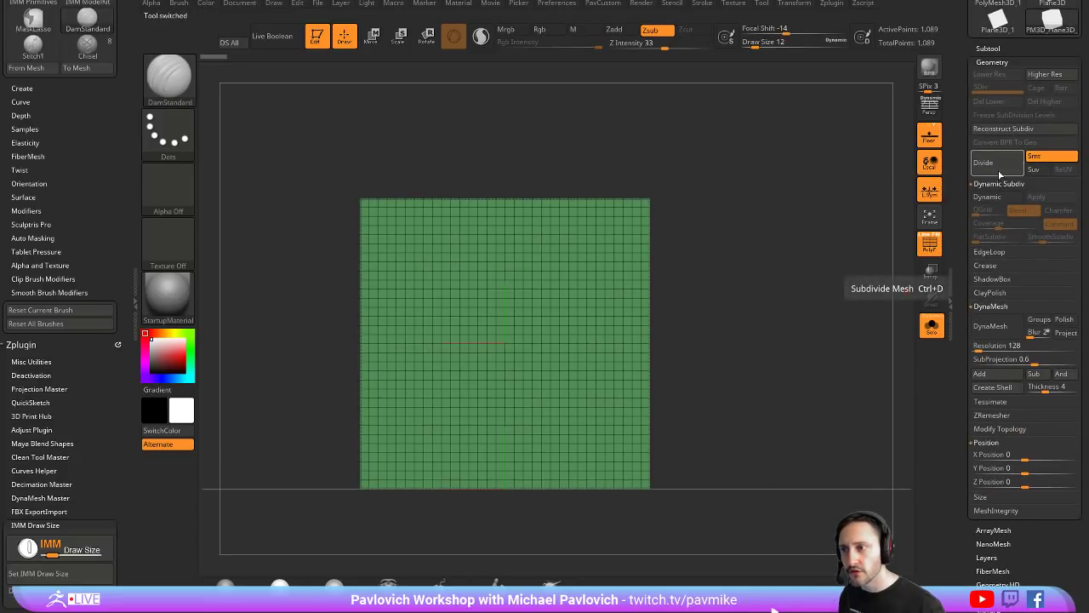
{"action": "left_click", "coordinate": [1013, 128]}
{"action": "left_click", "coordinate": [1019, 131]}
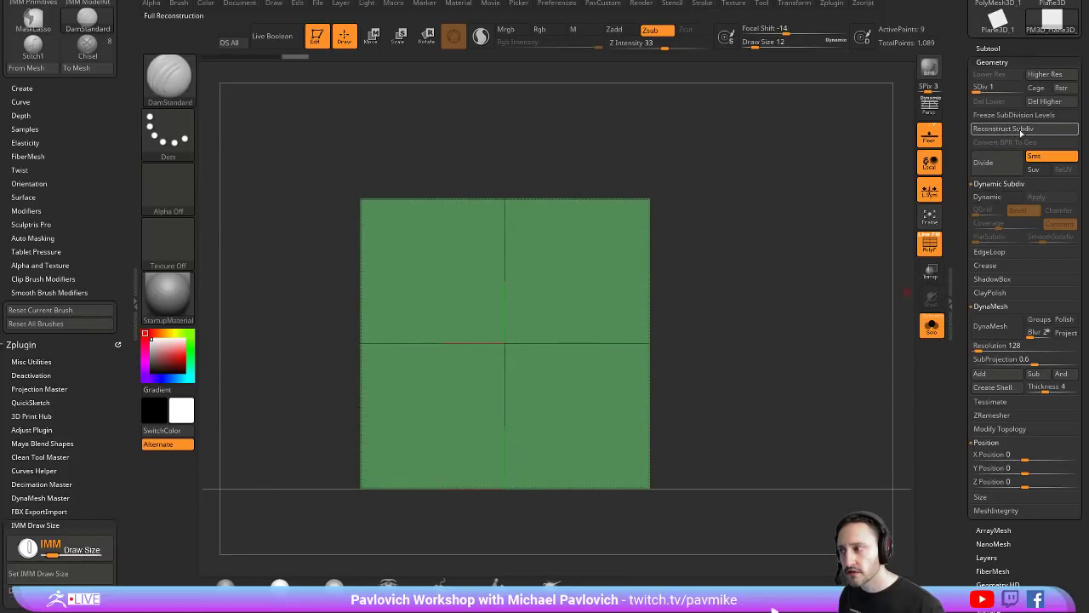
{"action": "left_click", "coordinate": [1017, 131]}
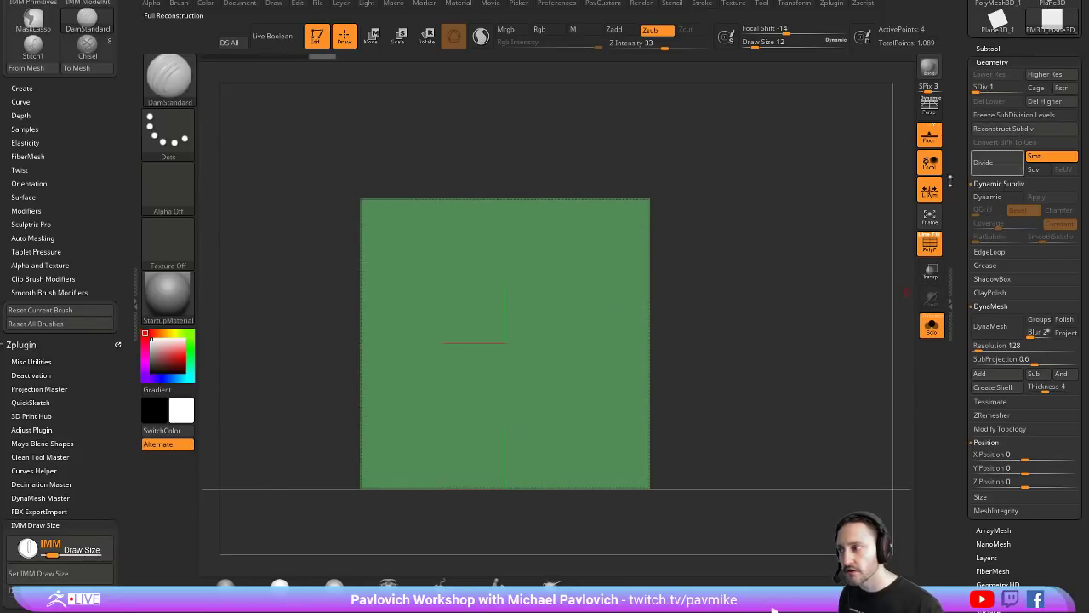
{"action": "left_click", "coordinate": [1038, 103]}
Step: Scale the plane's width down into a narrow vertical strip, about one sixth as wide as it is tall
{"action": "key", "text": "w"}
{"action": "mouse_move", "coordinate": [468, 342]}
{"action": "left_mouse_down"}
{"action": "mouse_move", "coordinate": [634, 335]}
{"action": "mouse_move", "coordinate": [655, 320]}
{"action": "left_mouse_up"}
{"action": "key", "text": "q"}
{"action": "key", "text": "f"}
{"action": "left_click_drag", "start_coordinate": [651, 275], "coordinate": [652, 287]}
Step: Insert multiple edge loops both ways across the strip with ZModeler, giving a grid of 4 by 22 quads
{"action": "key", "text": "b"}
{"action": "key", "text": "z"}
{"action": "key", "text": "m"}
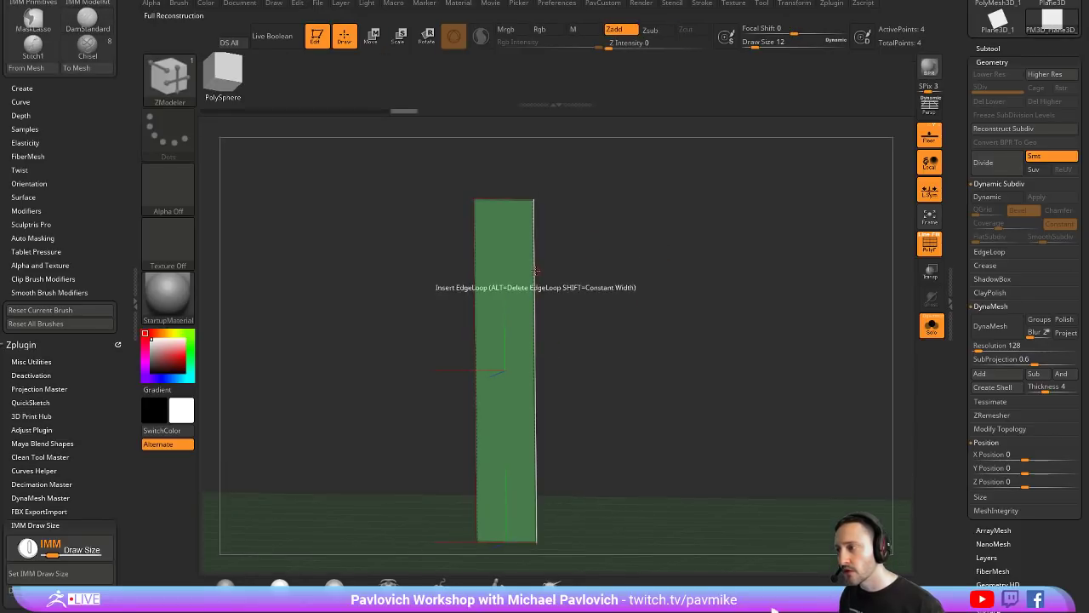
{"action": "key", "text": "space"}
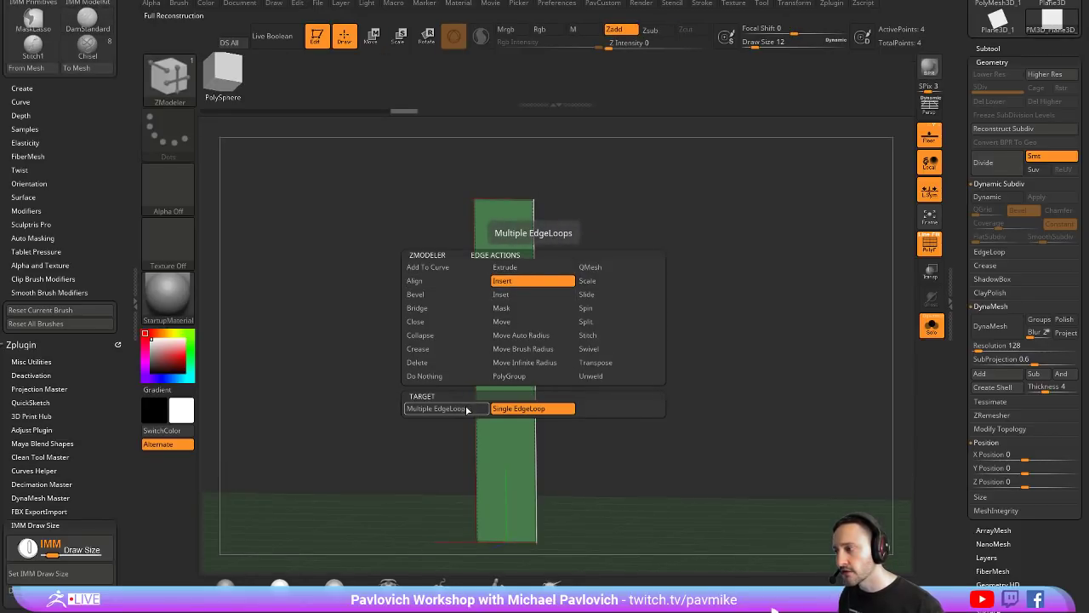
{"action": "left_click", "coordinate": [466, 411]}
{"action": "left_click_drag", "start_coordinate": [534, 289], "coordinate": [526, 217]}
{"action": "left_click", "coordinate": [522, 201]}
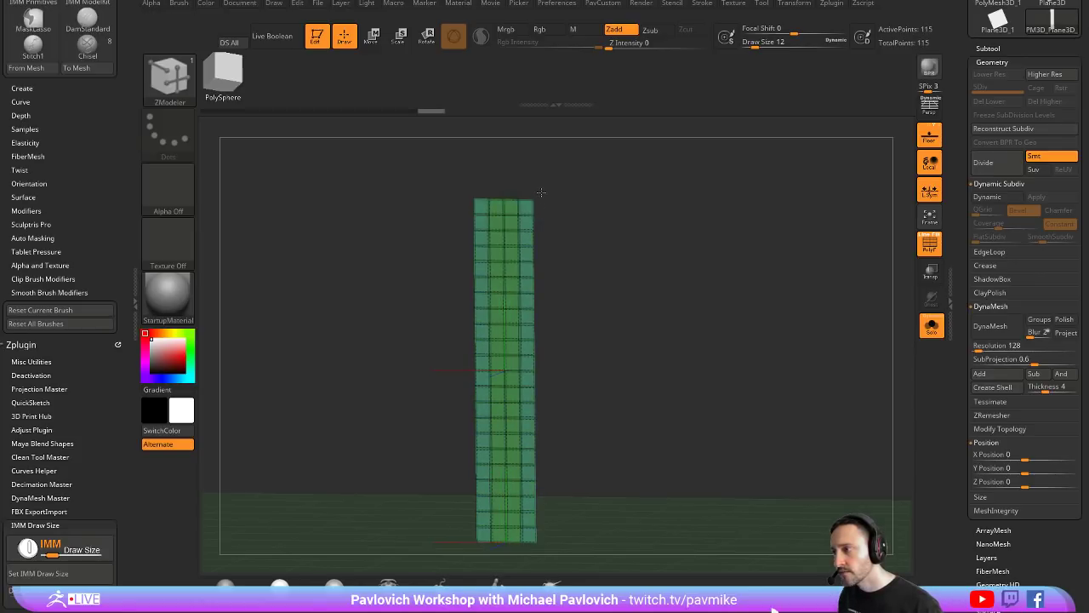
Step: Assign the whole strip to one polygroup and remove the creases from all its edges
{"action": "key", "text": "ctrl+w"}
{"action": "key", "text": "2"}
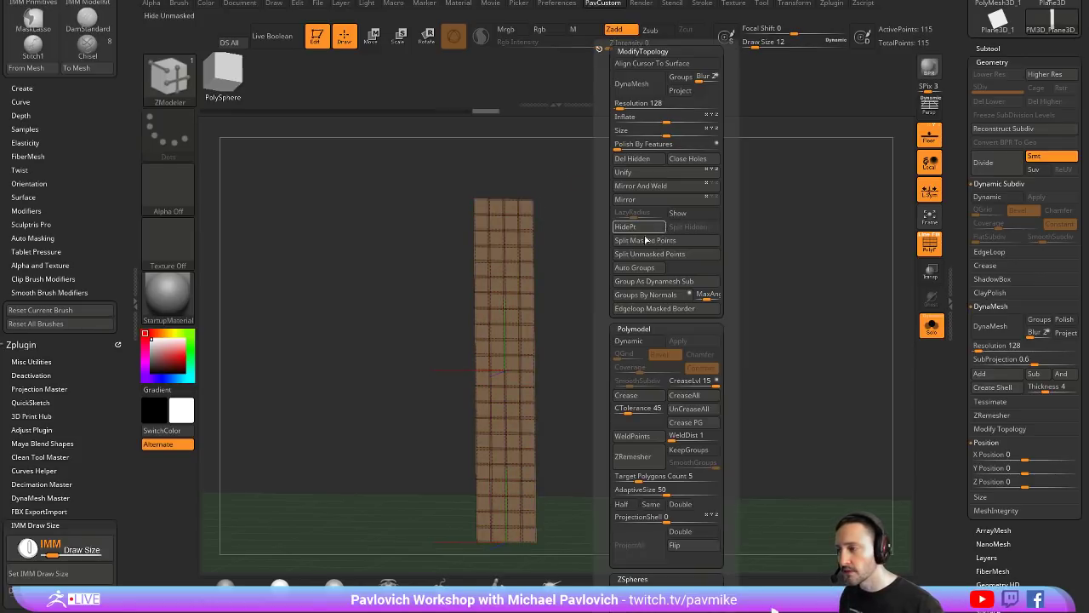
{"action": "key", "text": "2"}
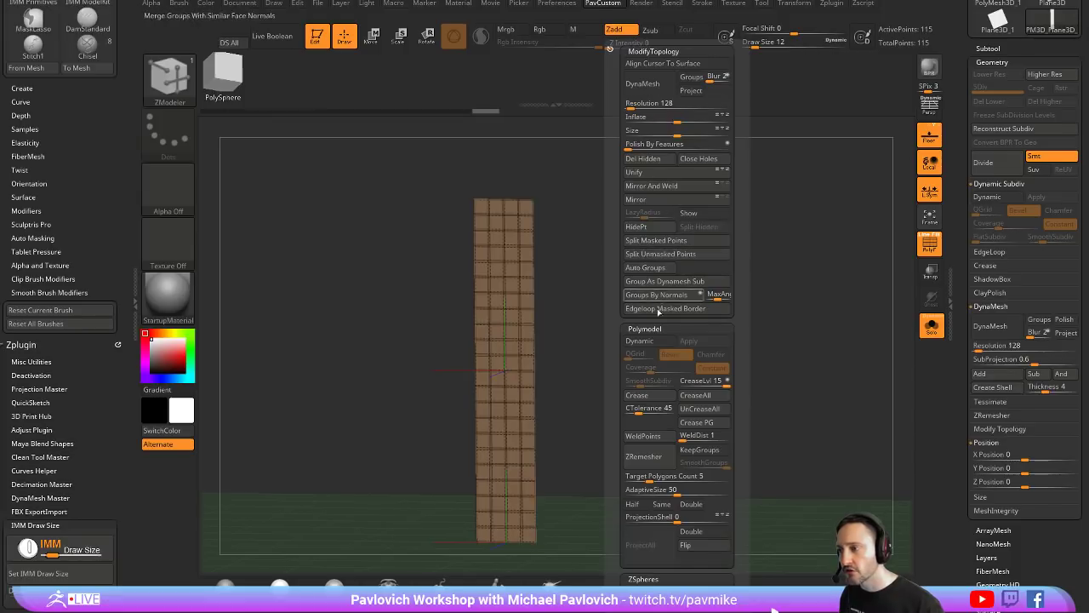
{"action": "left_click", "coordinate": [687, 408]}
{"action": "left_click_drag", "start_coordinate": [576, 340], "coordinate": [703, 272]}
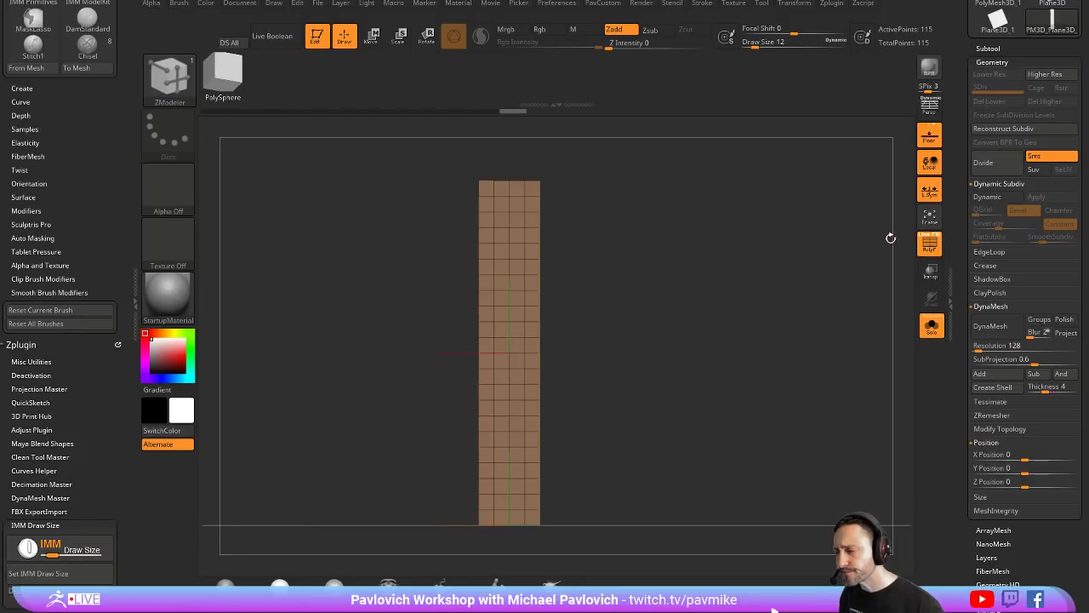
Step: Try subdividing the strip once with Smt smoothing enabled and inspect its polyframe, then undo the subdivision
{"action": "left_click", "coordinate": [926, 249]}
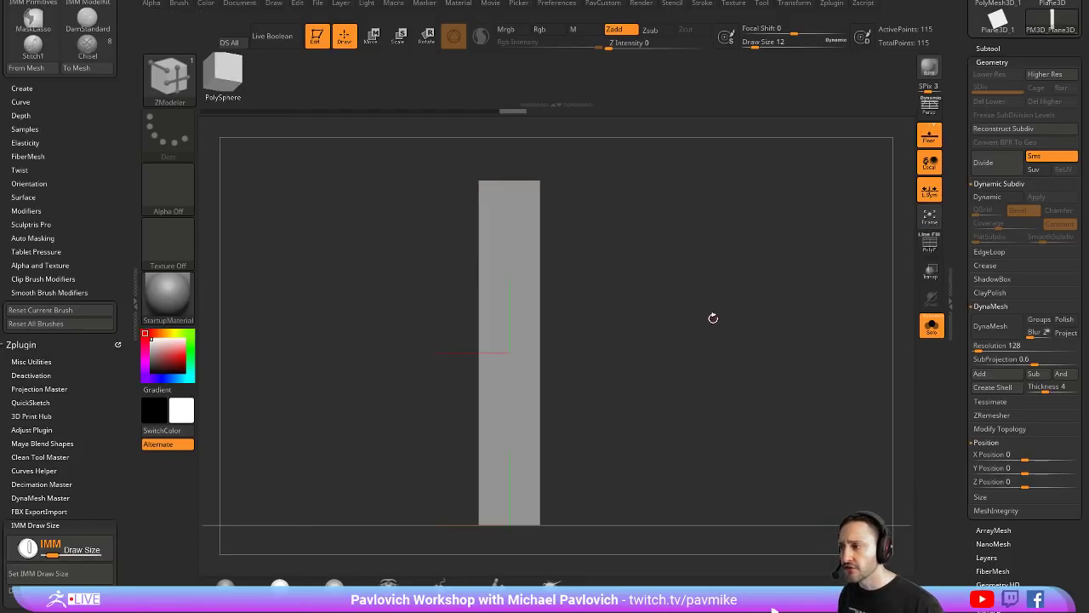
{"action": "mouse_move", "coordinate": [960, 303]}
{"action": "left_mouse_down"}
{"action": "mouse_move", "coordinate": [961, 244]}
{"action": "mouse_move", "coordinate": [967, 302]}
{"action": "left_mouse_up"}
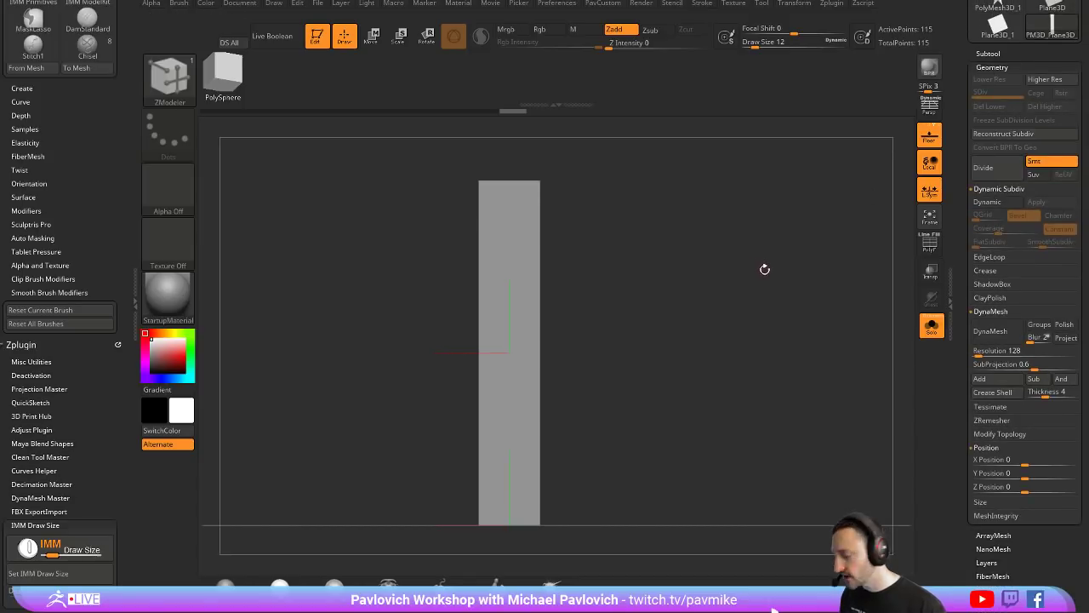
{"action": "key", "text": "ctrl+d"}
{"action": "left_click", "coordinate": [933, 242]}
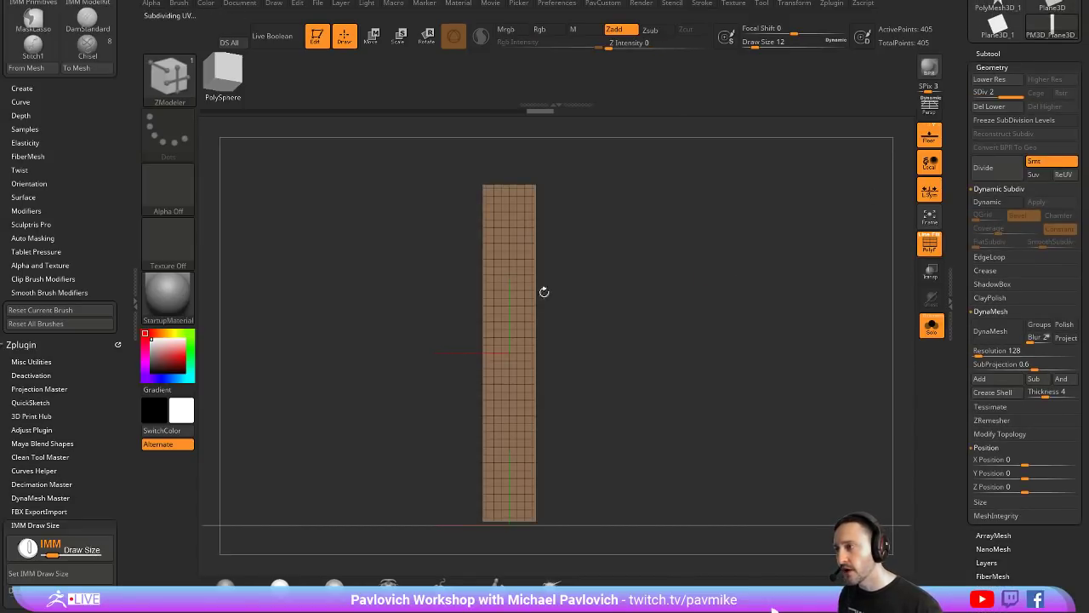
{"action": "left_click_drag", "start_coordinate": [651, 259], "coordinate": [683, 284]}
{"action": "key", "text": "ctrl+z"}
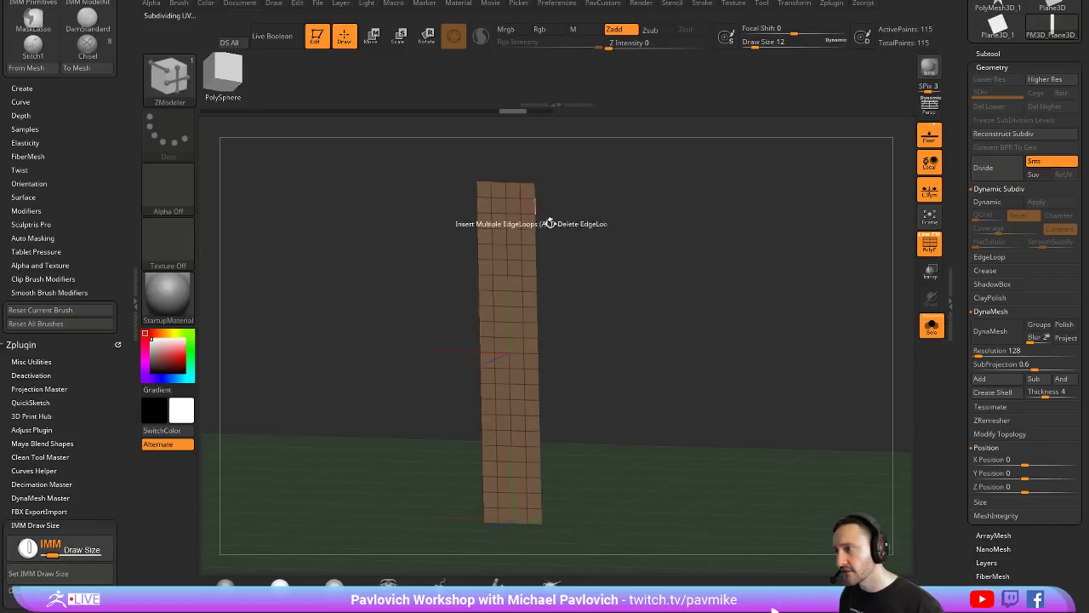
Step: Turn off Smt smoothing, subdivide the strip to level 4 and hide its polyframe
{"action": "left_click", "coordinate": [1036, 167]}
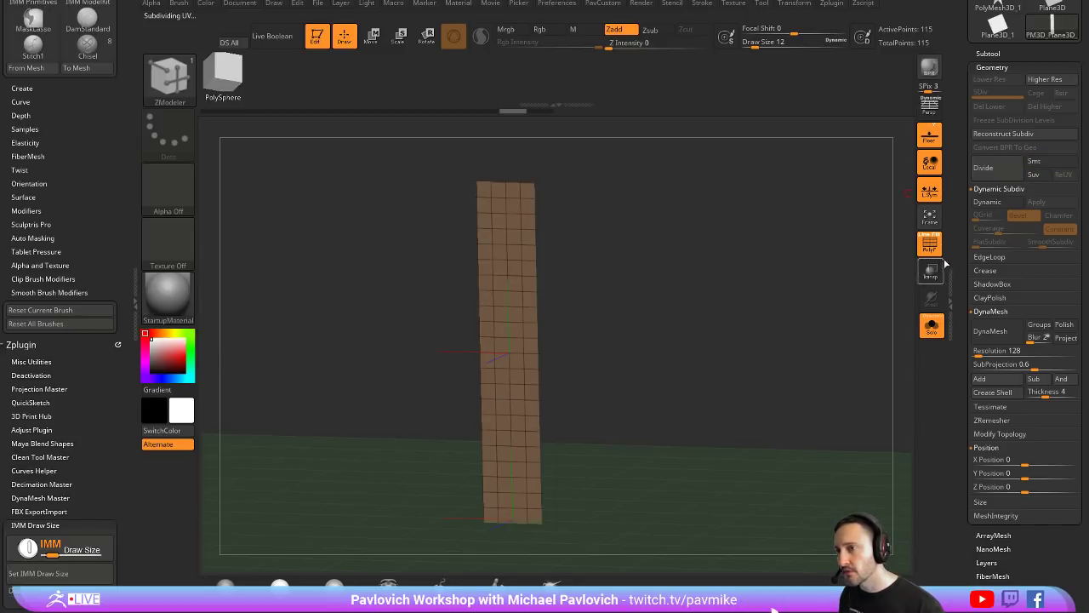
{"action": "left_click", "coordinate": [984, 176]}
{"action": "left_click_drag", "start_coordinate": [886, 260], "coordinate": [860, 269], "text": "shift"}
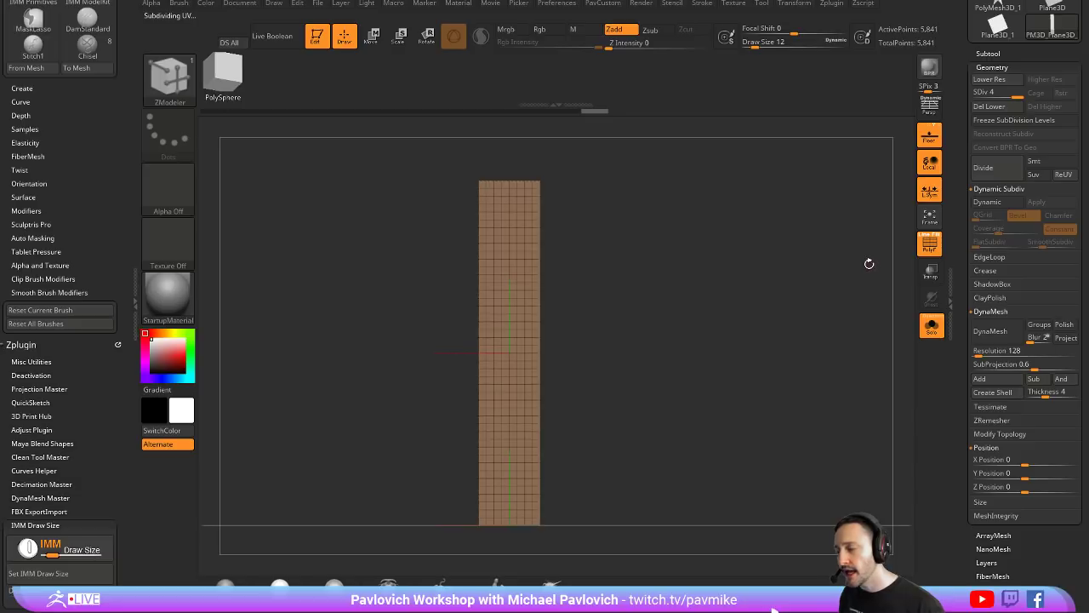
{"action": "left_click", "coordinate": [937, 253]}
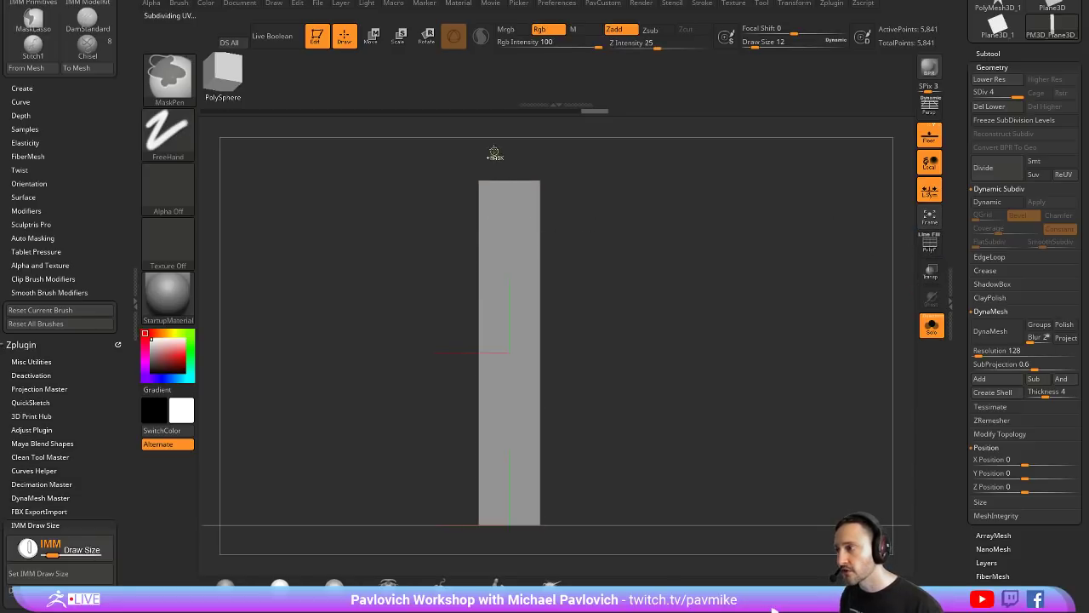
Step: Mask the wider part of the strip, leaving a narrow band along its left edge free, and place the Gizmo at that band's upper corner
{"action": "left_click_drag", "start_coordinate": [493, 147], "coordinate": [496, 546], "text": "ctrl"}
{"action": "mouse_move", "coordinate": [630, 226]}
{"action": "left_mouse_down"}
{"action": "mouse_move", "coordinate": [612, 227]}
{"action": "mouse_move", "coordinate": [615, 210]}
{"action": "mouse_move", "coordinate": [596, 196]}
{"action": "left_mouse_up"}
{"action": "left_click_drag", "start_coordinate": [439, 162], "coordinate": [495, 519], "text": "ctrl"}
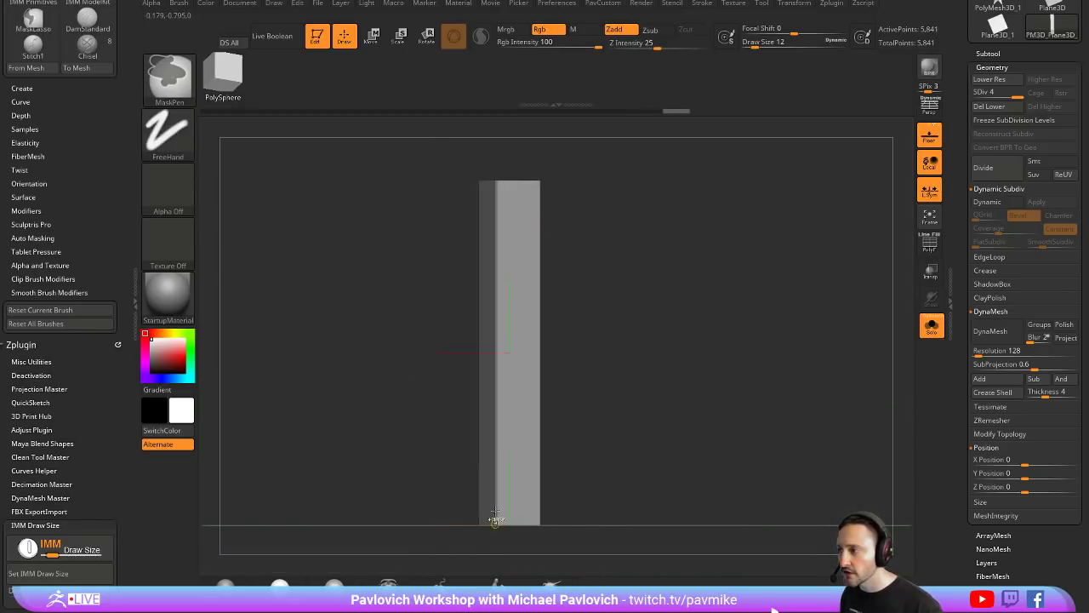
{"action": "left_click", "coordinate": [593, 207], "text": "ctrl"}
{"action": "key", "text": "w"}
{"action": "left_click", "coordinate": [477, 181], "text": "alt"}
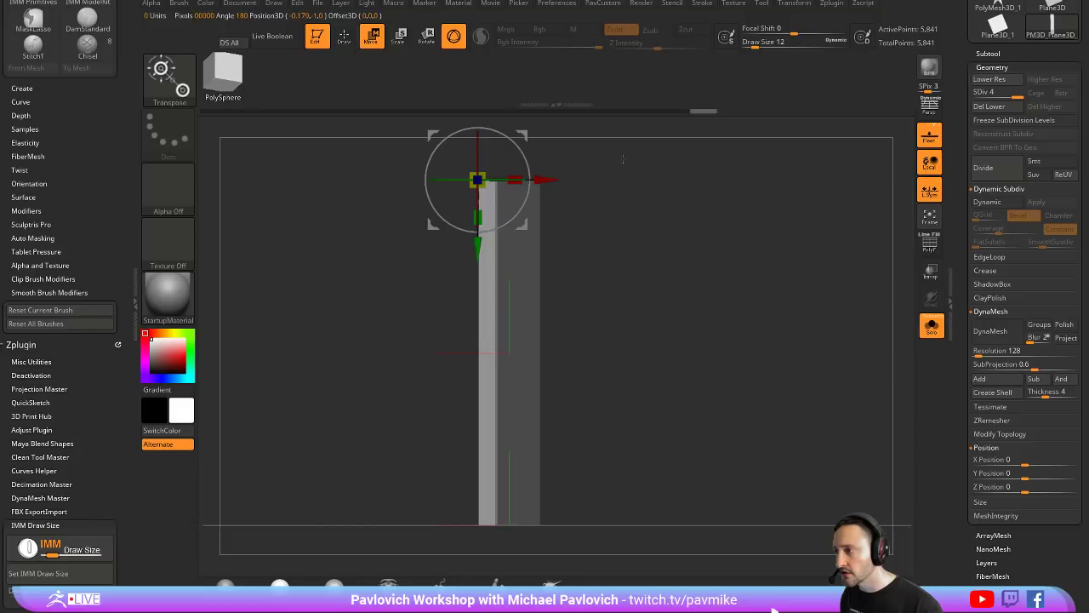
Step: Move the unmasked narrow band slightly in depth to form a stepped seam along the strip, and clear the mask
{"action": "left_click_drag", "start_coordinate": [623, 160], "coordinate": [627, 225]}
{"action": "left_click_drag", "start_coordinate": [519, 196], "coordinate": [516, 200]}
{"action": "left_click_drag", "start_coordinate": [651, 237], "coordinate": [732, 268]}
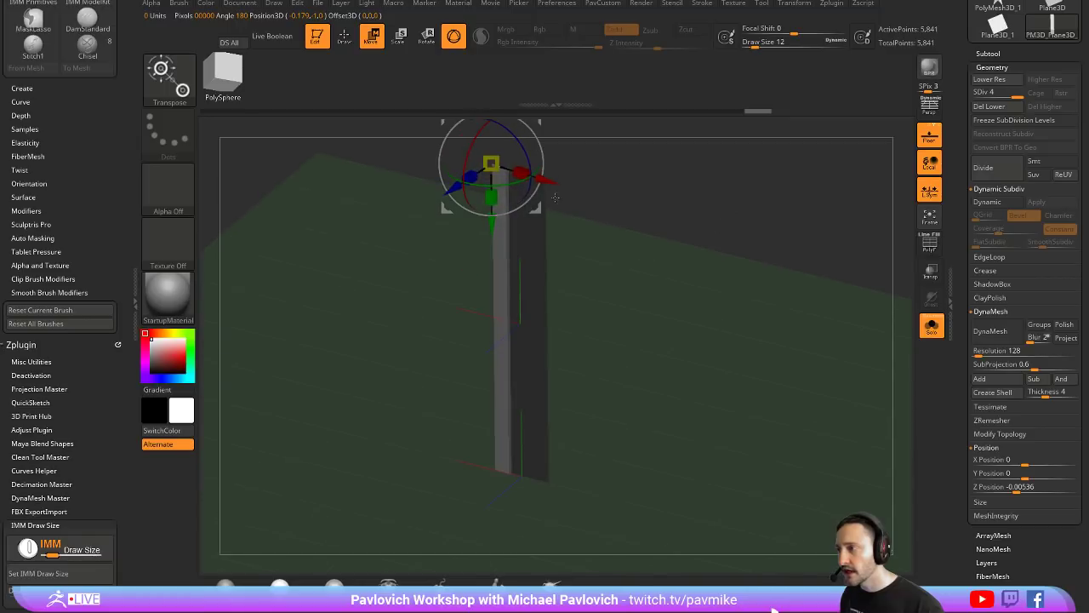
{"action": "left_click_drag", "start_coordinate": [500, 186], "coordinate": [503, 186]}
{"action": "mouse_move", "coordinate": [715, 242]}
{"action": "left_mouse_down"}
{"action": "mouse_move", "coordinate": [729, 194]}
{"action": "mouse_move", "coordinate": [721, 190]}
{"action": "left_mouse_up"}
{"action": "key", "text": "q"}
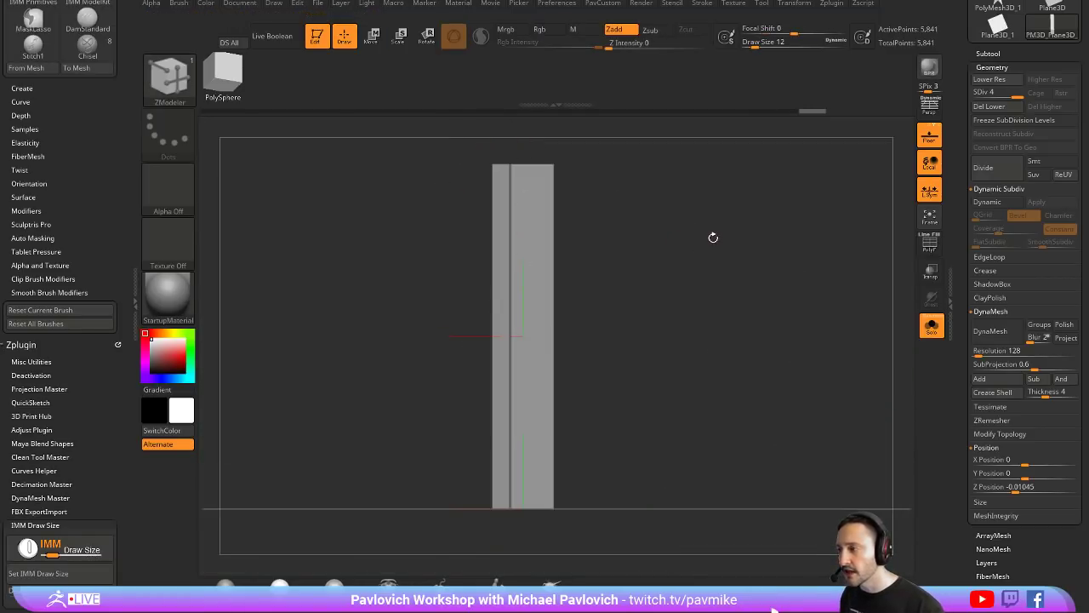
Step: Nudge the offset band slightly further, then try subdividing the strip to level 5 without Smt and undo the subdivision
{"action": "mouse_move", "coordinate": [713, 236]}
{"action": "left_mouse_down"}
{"action": "mouse_move", "coordinate": [680, 238]}
{"action": "mouse_move", "coordinate": [680, 221]}
{"action": "mouse_move", "coordinate": [729, 233]}
{"action": "mouse_move", "coordinate": [675, 213]}
{"action": "mouse_move", "coordinate": [681, 233]}
{"action": "mouse_move", "coordinate": [717, 214]}
{"action": "left_mouse_up"}
{"action": "key", "text": "w"}
{"action": "key", "text": "q"}
{"action": "key", "text": "ctrl"}
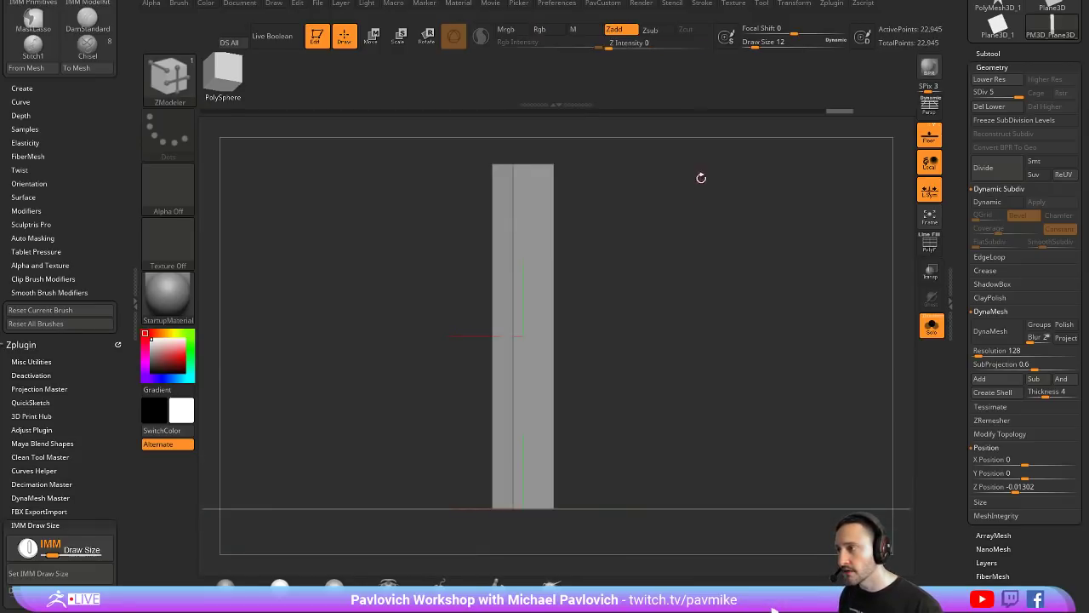
{"action": "left_click_drag", "start_coordinate": [700, 177], "coordinate": [695, 195]}
{"action": "key", "text": "shift+d"}
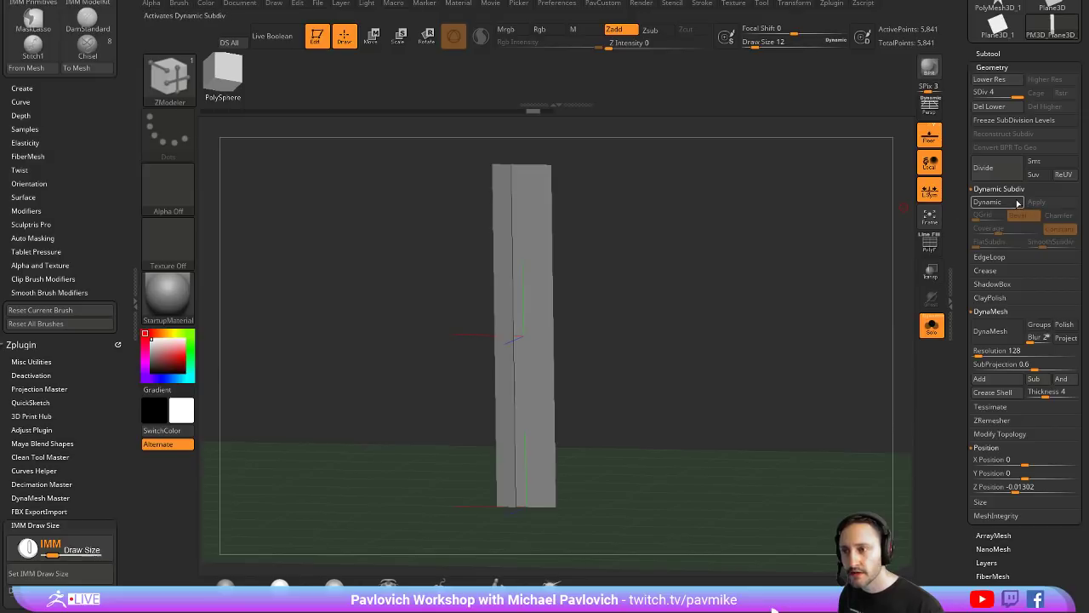
Step: Subdivide the strip to level 5 with Smt enabled and smooth the step along the seam
{"action": "left_click", "coordinate": [986, 168]}
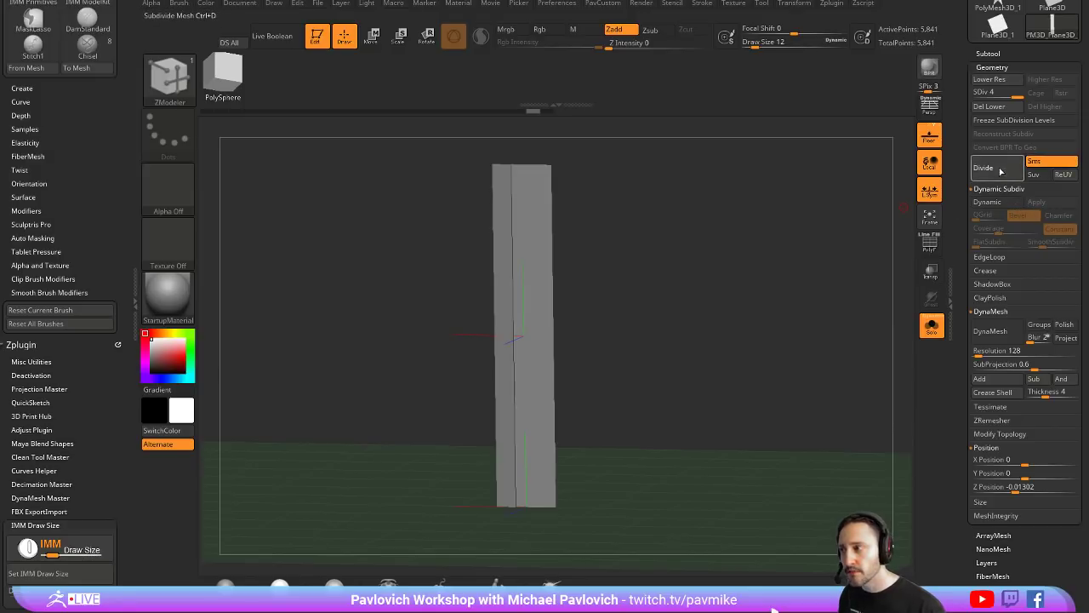
{"action": "left_click_drag", "start_coordinate": [778, 236], "coordinate": [705, 241], "text": "shift"}
{"action": "key", "text": "shift"}
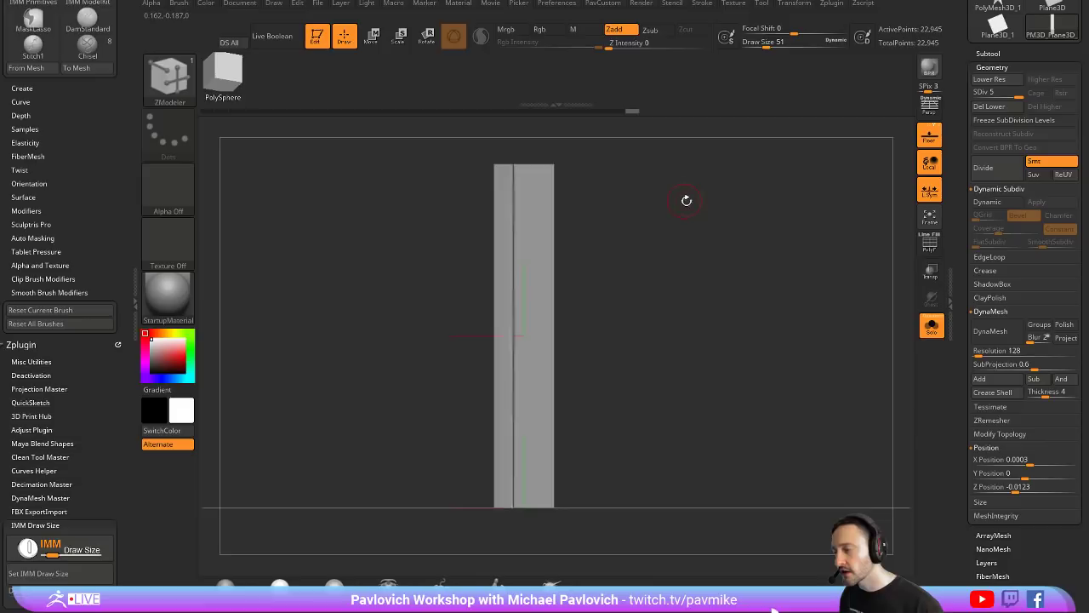
Step: Choose the Standard brush, test a stroke across the upper part of the strip and undo the stroke
{"action": "left_click_drag", "start_coordinate": [686, 200], "coordinate": [687, 218], "text": "alt"}
{"action": "key", "text": "b"}
{"action": "key", "text": "s"}
{"action": "key", "text": "t"}
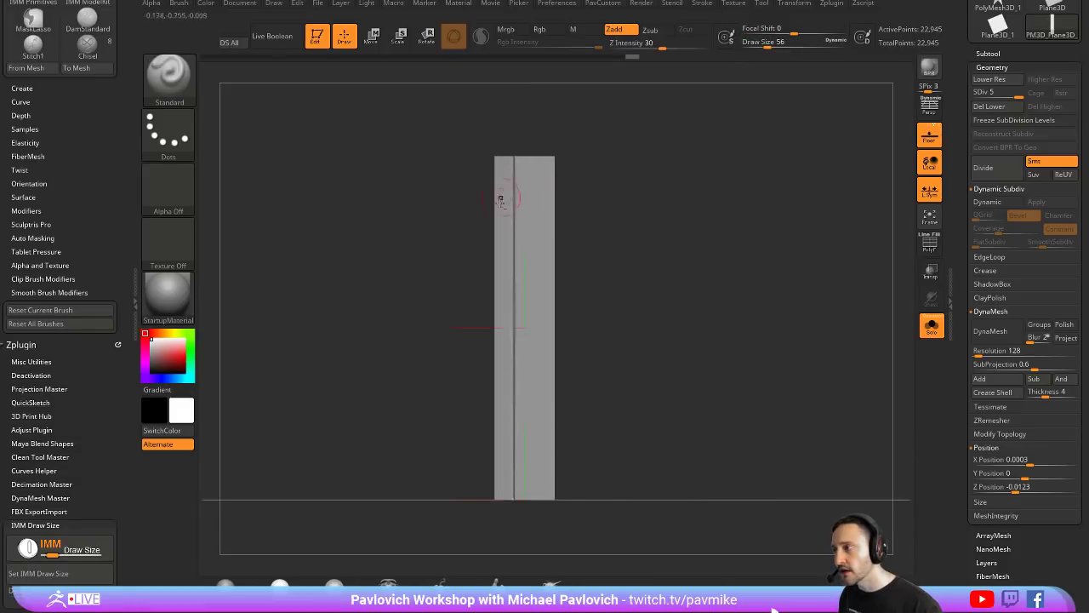
{"action": "left_click_drag", "start_coordinate": [527, 193], "coordinate": [632, 188]}
{"action": "key", "text": "ctrl+z"}
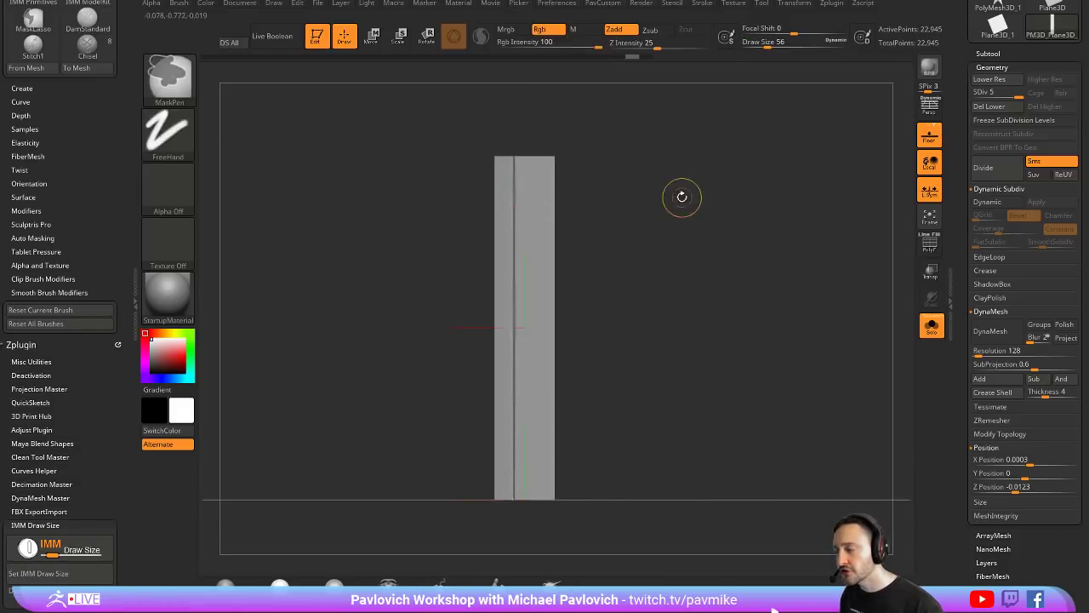
Step: Mask the narrow band beside the seam and enlarge the Standard brush to a Draw Size of about 90
{"action": "left_click_drag", "start_coordinate": [445, 127], "coordinate": [515, 535], "text": "ctrl"}
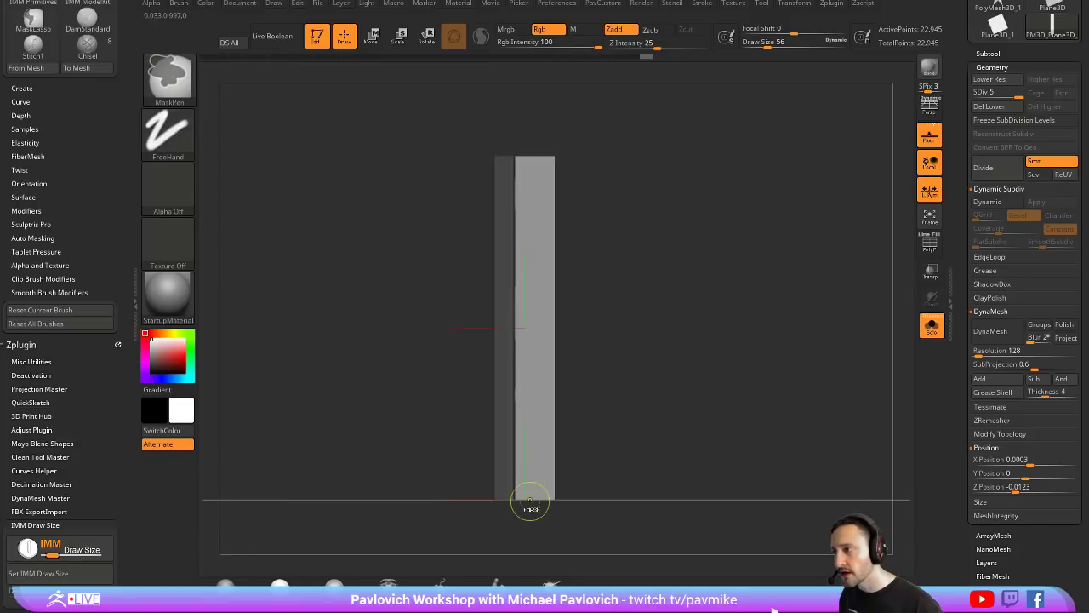
{"action": "key", "text": "s"}
{"action": "key", "text": "2"}
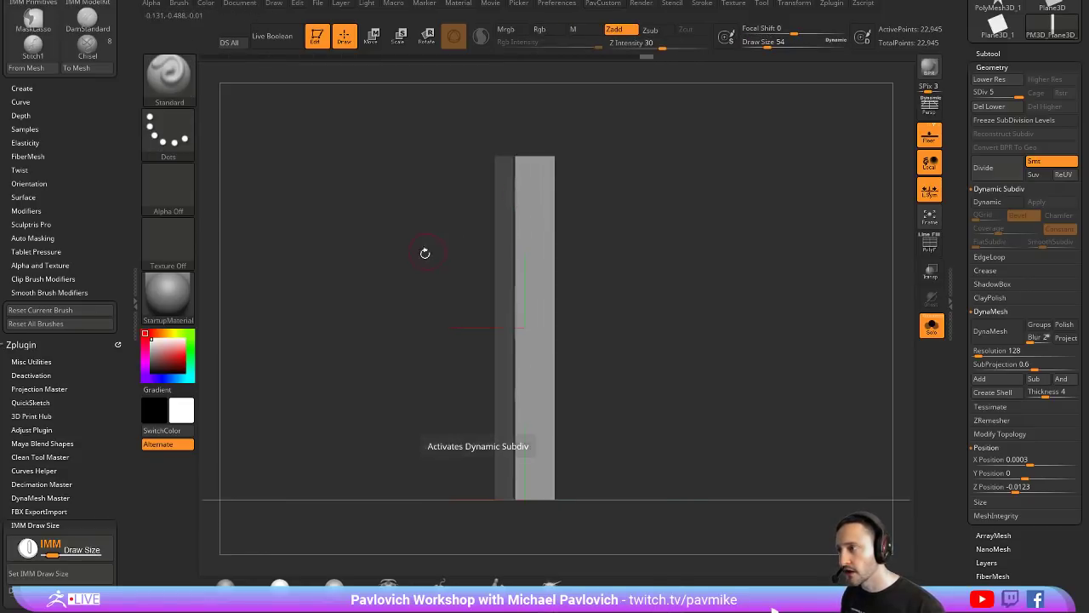
{"action": "left_click_drag", "start_coordinate": [465, 192], "coordinate": [635, 214], "text": "alt"}
{"action": "left_click_drag", "start_coordinate": [809, 222], "coordinate": [679, 219], "text": "alt"}
{"action": "key", "text": "s"}
{"action": "mouse_move", "coordinate": [539, 213]}
{"action": "left_mouse_down"}
{"action": "mouse_move", "coordinate": [699, 230]}
{"action": "mouse_move", "coordinate": [368, 156]}
{"action": "left_mouse_up"}
{"action": "key", "text": "s"}
{"action": "left_click_drag", "start_coordinate": [444, 195], "coordinate": [439, 195]}
Step: Sculpt alternating raised and recessed diagonal folds across the wide band, from near its upper end to past the middle
{"action": "left_click_drag", "start_coordinate": [419, 170], "coordinate": [535, 190]}
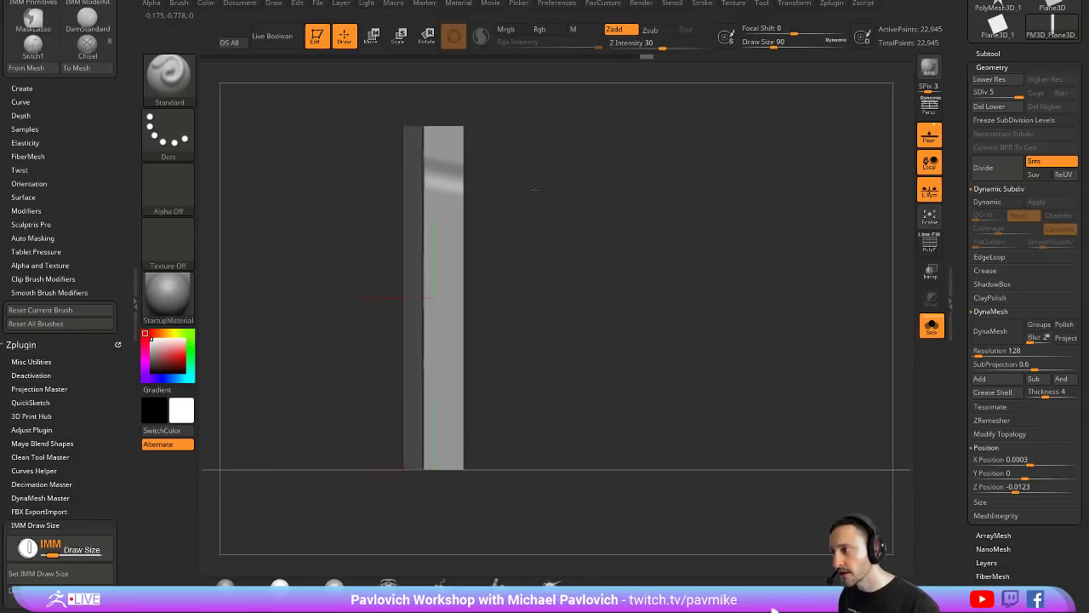
{"action": "mouse_move", "coordinate": [417, 197]}
{"action": "left_mouse_down"}
{"action": "mouse_move", "coordinate": [550, 193]}
{"action": "mouse_move", "coordinate": [567, 231]}
{"action": "left_mouse_up"}
{"action": "mouse_move", "coordinate": [426, 241]}
{"action": "left_mouse_down"}
{"action": "mouse_move", "coordinate": [474, 255]}
{"action": "mouse_move", "coordinate": [481, 271]}
{"action": "mouse_move", "coordinate": [559, 289]}
{"action": "left_mouse_up"}
{"action": "left_click_drag", "start_coordinate": [429, 308], "coordinate": [503, 355]}
{"action": "left_click_drag", "start_coordinate": [430, 330], "coordinate": [506, 360], "text": "alt"}
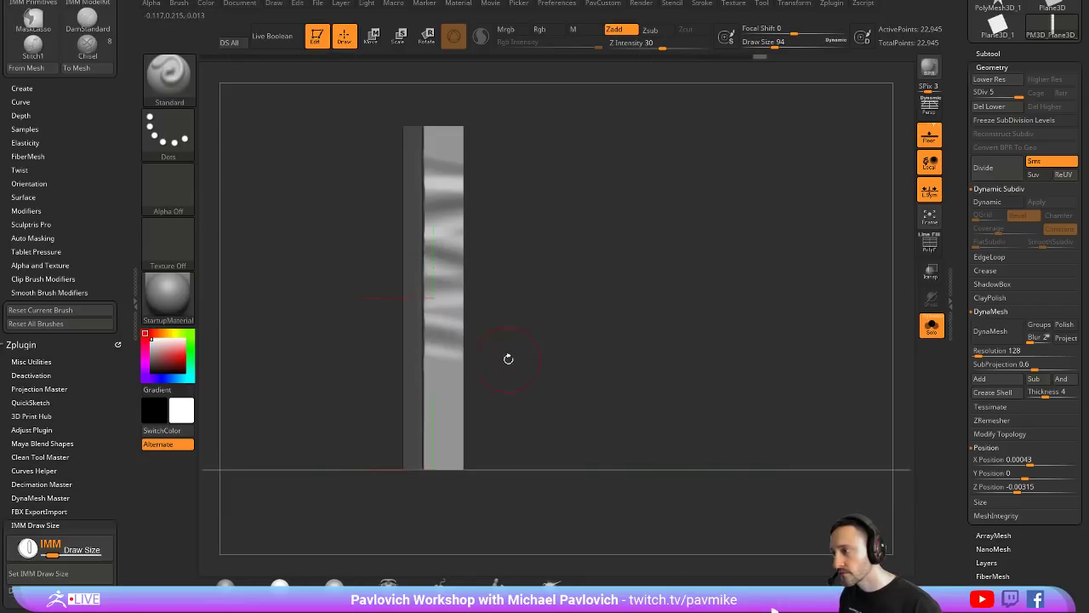
Step: Continue the puckered folds down to the wide band's lower end and add more at its upper end, using varied brush sizes
{"action": "mouse_move", "coordinate": [430, 358]}
{"action": "left_mouse_down"}
{"action": "mouse_move", "coordinate": [483, 383]}
{"action": "mouse_move", "coordinate": [457, 397]}
{"action": "mouse_move", "coordinate": [472, 430]}
{"action": "mouse_move", "coordinate": [459, 437]}
{"action": "left_mouse_up"}
{"action": "key", "text": "s"}
{"action": "left_click_drag", "start_coordinate": [430, 439], "coordinate": [485, 453], "text": "alt"}
{"action": "key", "text": "s"}
{"action": "left_click_drag", "start_coordinate": [452, 169], "coordinate": [447, 170]}
{"action": "mouse_move", "coordinate": [423, 158]}
{"action": "left_mouse_down", "text": "alt"}
{"action": "mouse_move", "coordinate": [511, 129]}
{"action": "mouse_move", "coordinate": [538, 177]}
{"action": "mouse_move", "coordinate": [511, 205]}
{"action": "mouse_move", "coordinate": [453, 212]}
{"action": "left_mouse_up", "text": "alt"}
{"action": "key", "text": "s"}
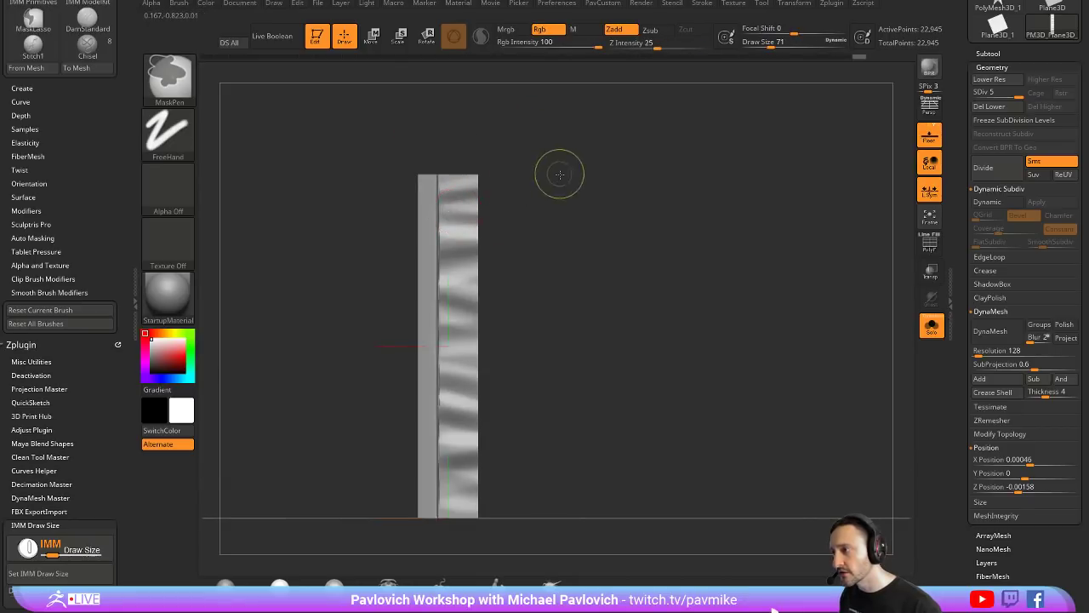
Step: Lightly smooth the sculpted folds and invert the mask so that only the narrow band beside the seam can be edited
{"action": "left_click", "coordinate": [558, 175], "text": "ctrl"}
{"action": "key", "text": "ctrl+z"}
{"action": "key", "text": "ctrl+z"}
{"action": "left_click", "coordinate": [568, 181], "text": "ctrl"}
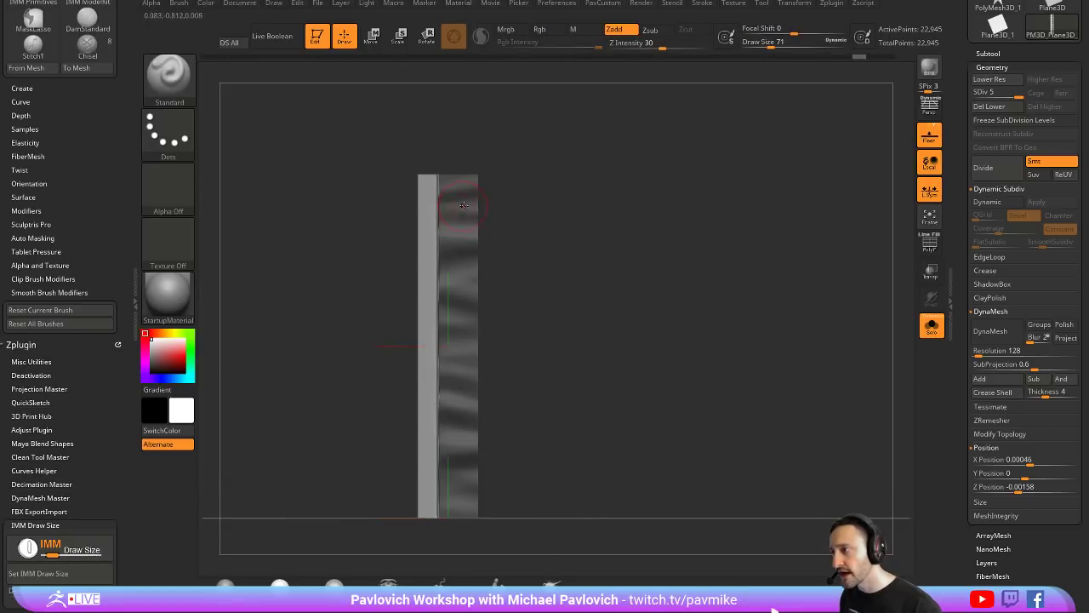
{"action": "key", "text": "ctrl+z"}
{"action": "key", "text": "shift"}
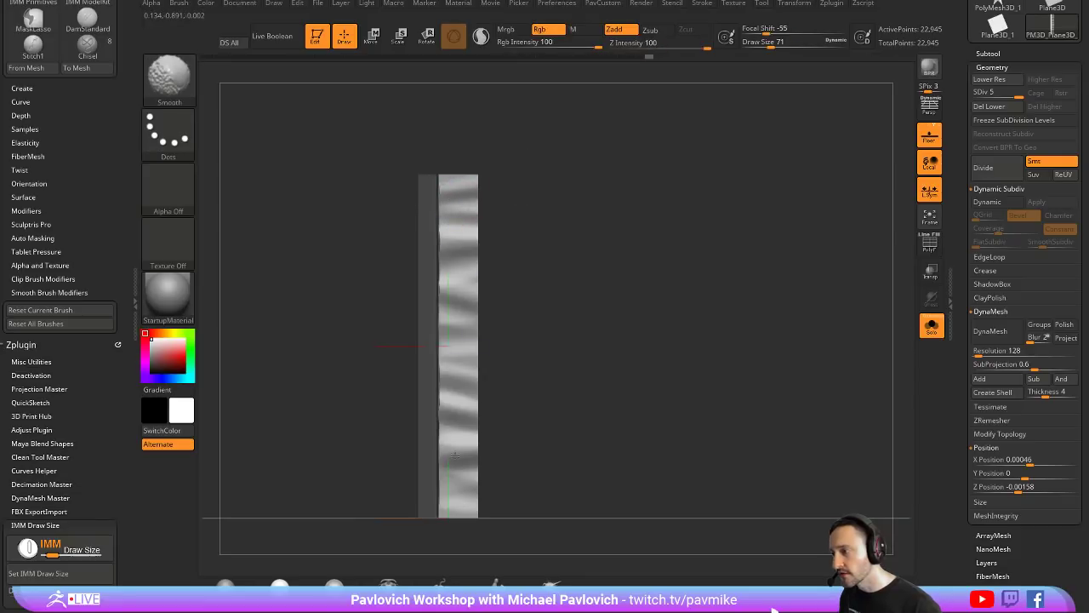
{"action": "left_click", "coordinate": [565, 245], "text": "ctrl"}
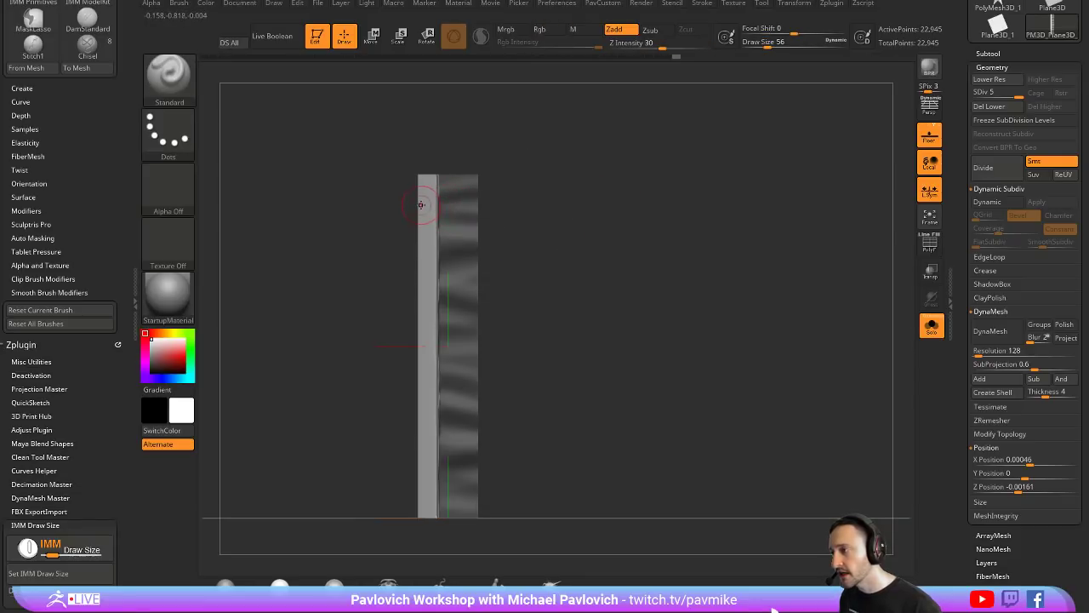
Step: Try small dents on the narrow band with Draw Size 44, then undo them, clear the mask and lightly smooth the seam
{"action": "key", "text": "s"}
{"action": "left_click_drag", "start_coordinate": [420, 205], "coordinate": [426, 203]}
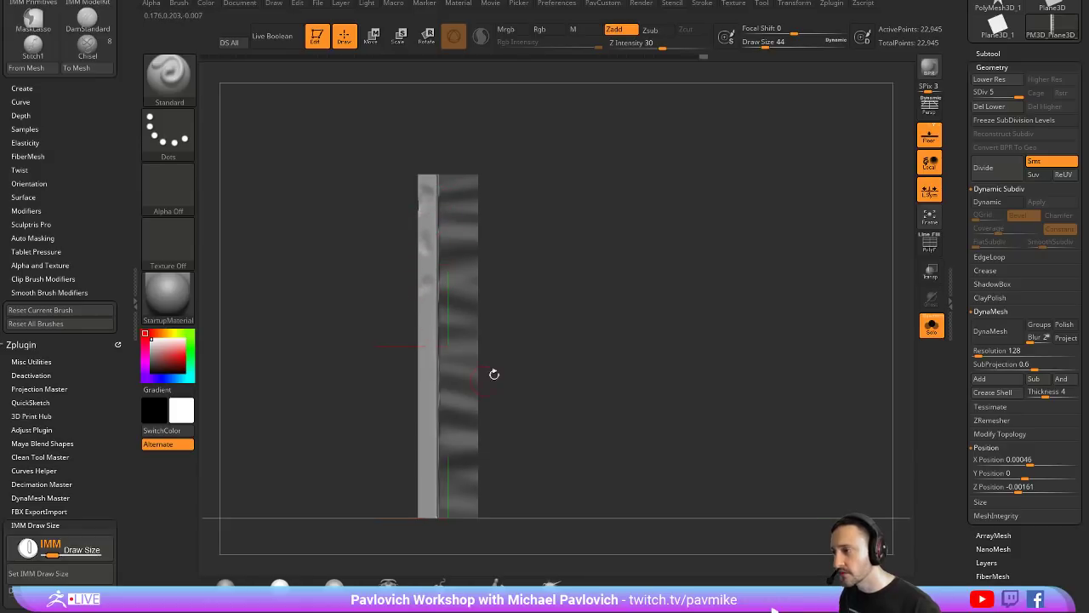
{"action": "left_click", "coordinate": [581, 214], "text": "ctrl"}
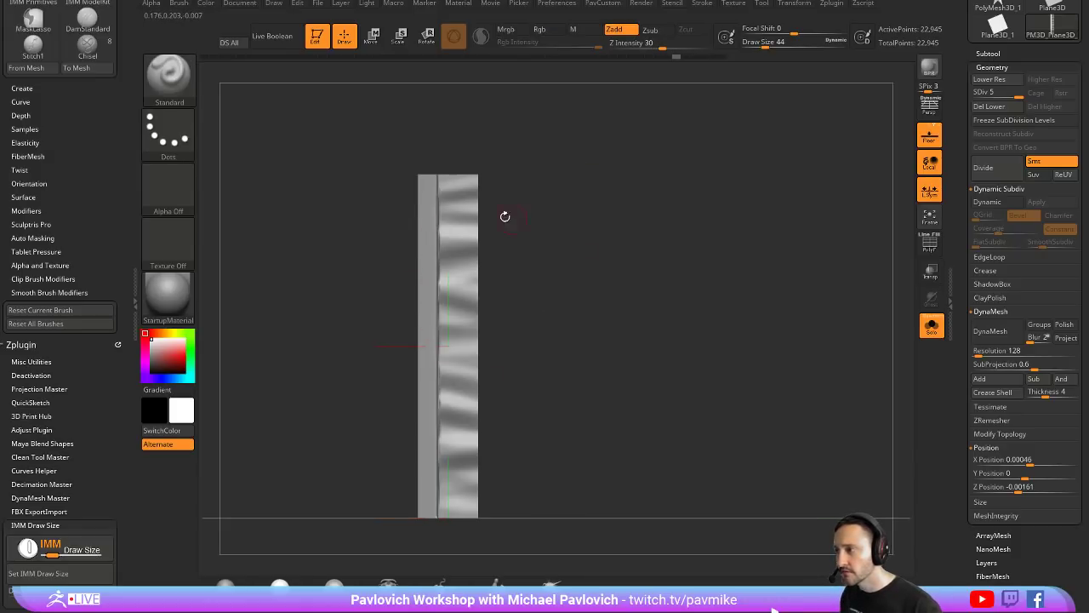
{"action": "key", "text": "shift"}
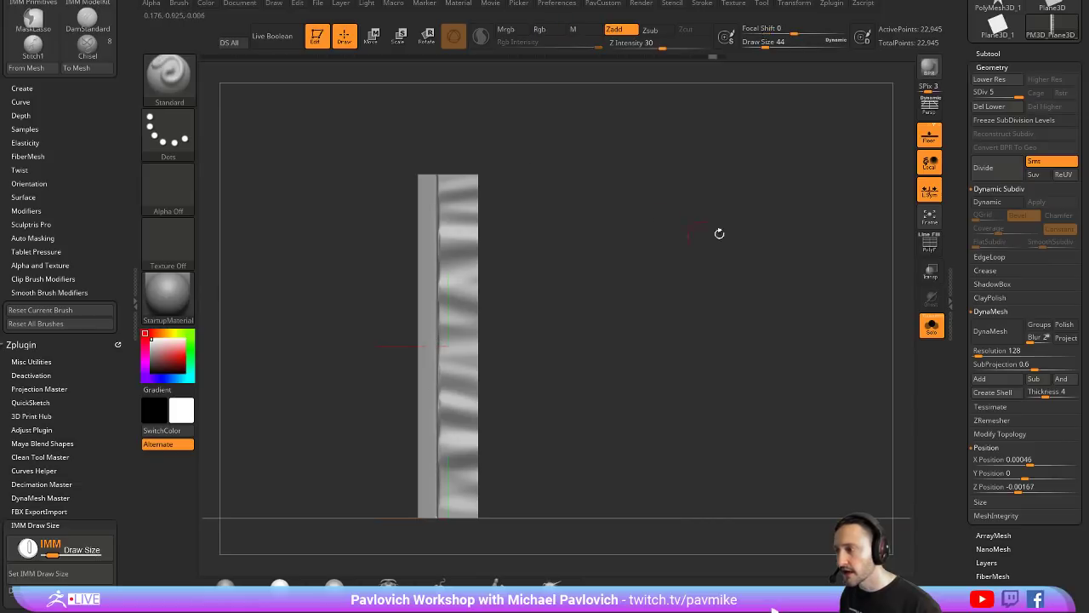
Step: Hide the floor grid, enlarge and centre the strip in a front view and leave Edit mode
{"action": "key", "text": "shift+p"}
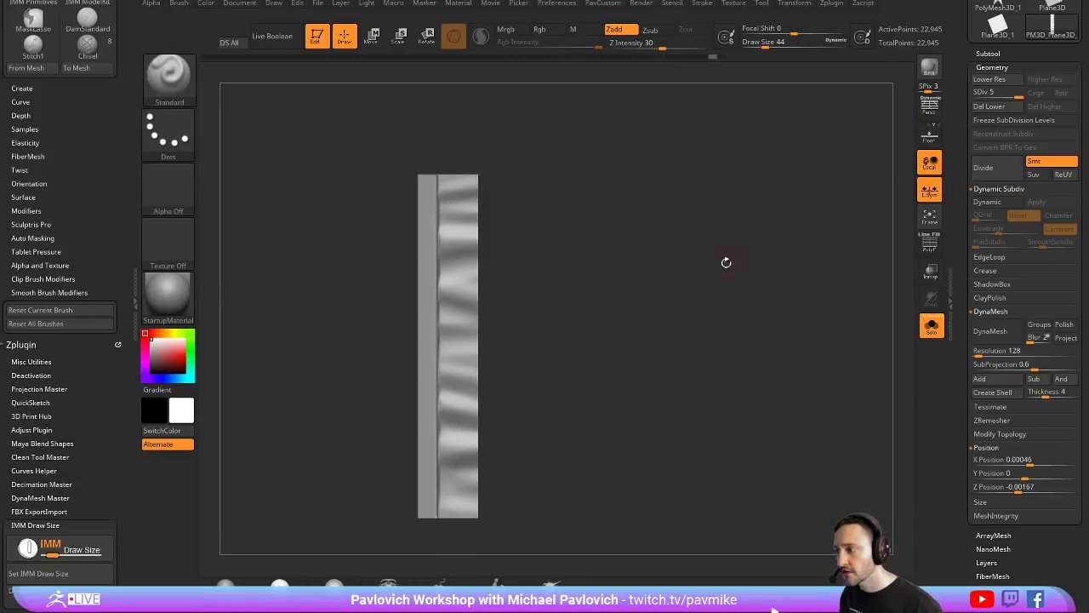
{"action": "left_click_drag", "start_coordinate": [727, 263], "coordinate": [803, 243]}
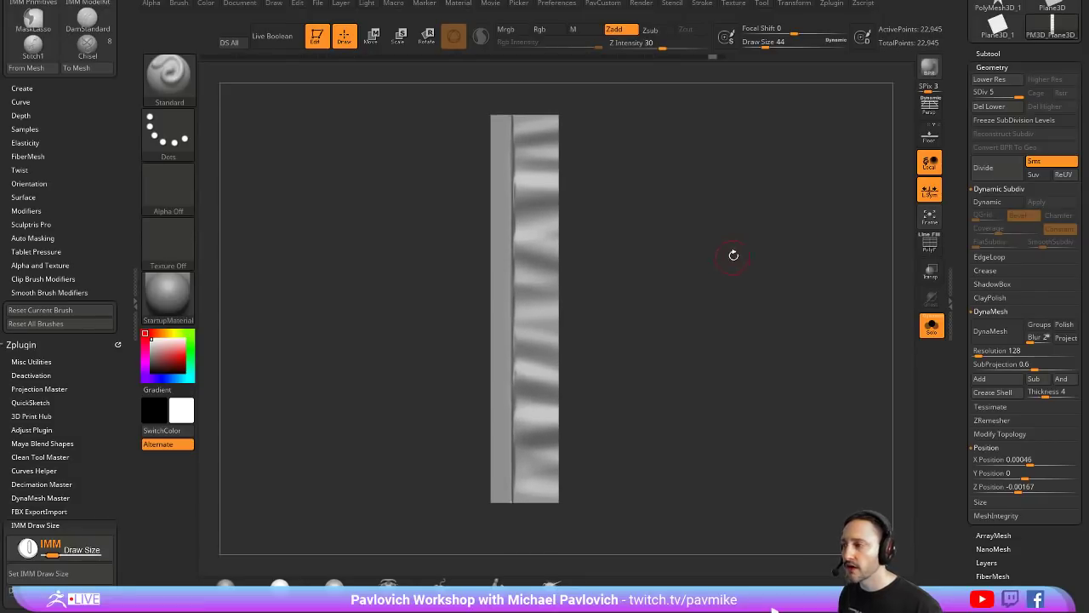
{"action": "left_click", "coordinate": [317, 36]}
Step: Select the MRGBZGrabber tool and capture the exact area of the whole strip as a depth alpha
{"action": "scroll", "coordinate": [962, 302], "scroll_direction": "up", "scroll_amount": 5}
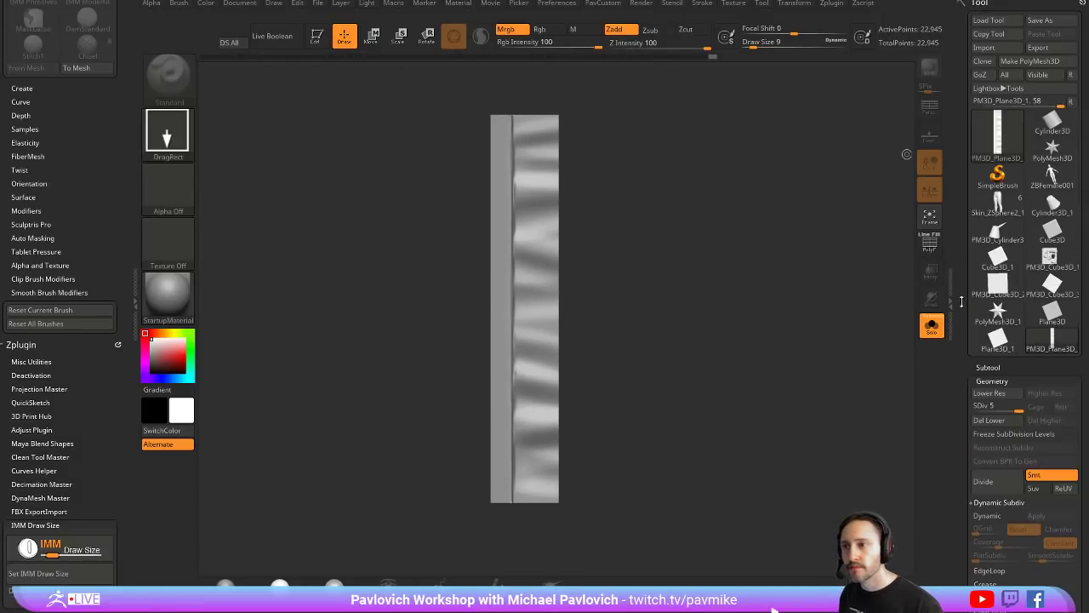
{"action": "left_click", "coordinate": [1000, 177]}
{"action": "left_click", "coordinate": [997, 135]}
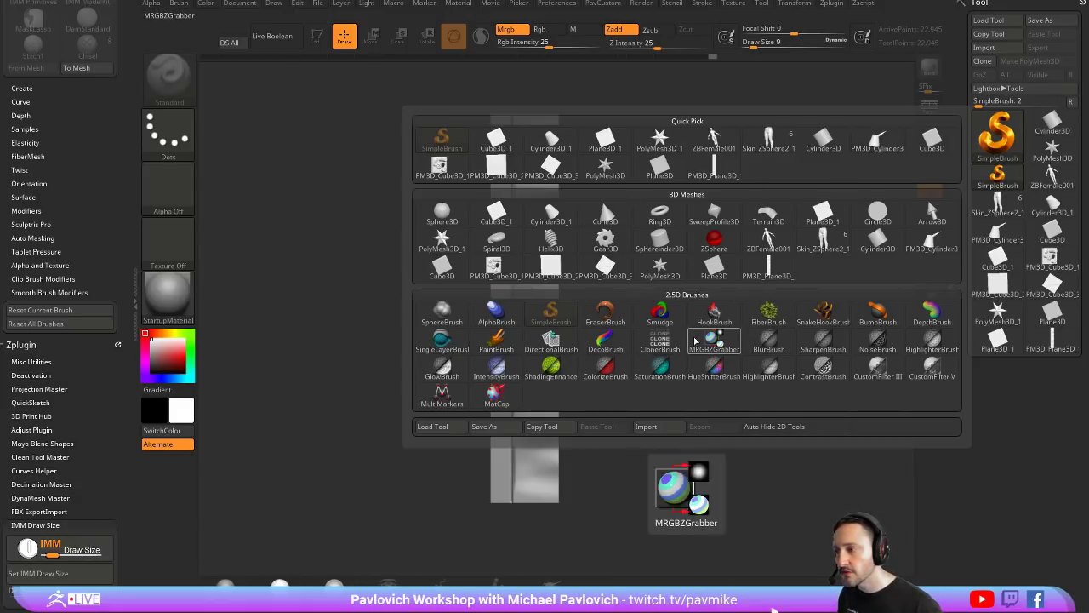
{"action": "left_click", "coordinate": [714, 341]}
{"action": "left_click_drag", "start_coordinate": [491, 200], "coordinate": [558, 504]}
{"action": "left_click_drag", "start_coordinate": [554, 500], "coordinate": [558, 501]}
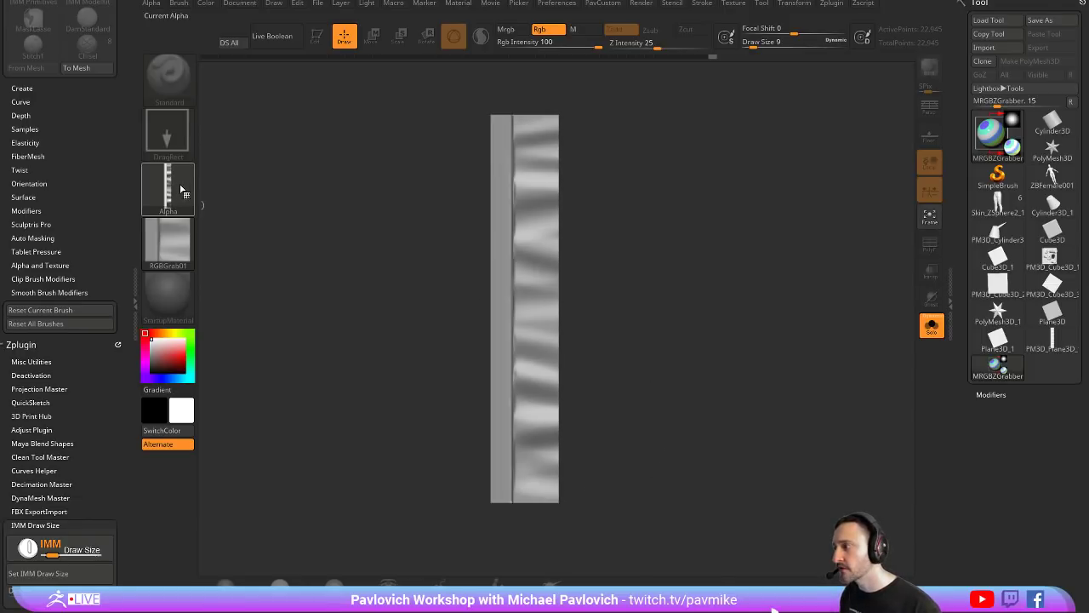
Step: Set the current texture to Texture Off and clear the canvas
{"action": "left_click", "coordinate": [158, 227]}
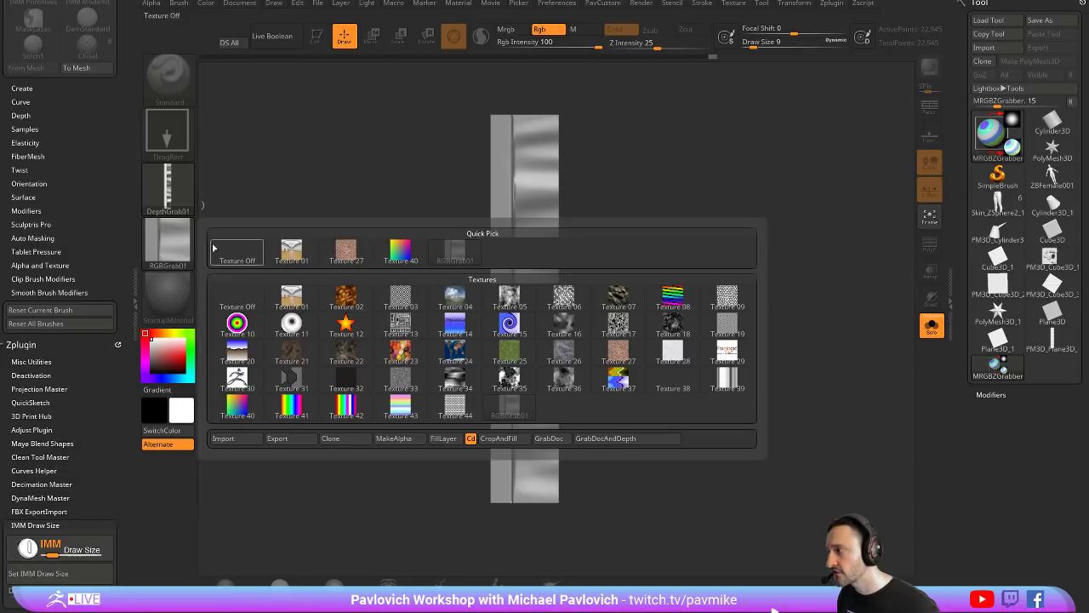
{"action": "left_click", "coordinate": [219, 250]}
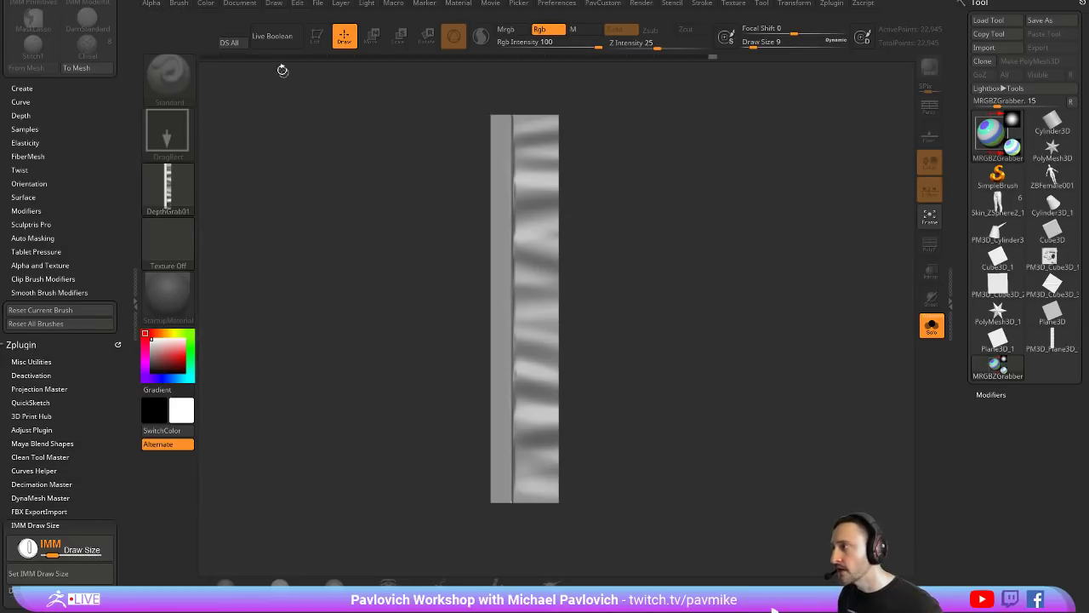
{"action": "key", "text": "ctrl"}
{"action": "key", "text": "ctrl+n"}
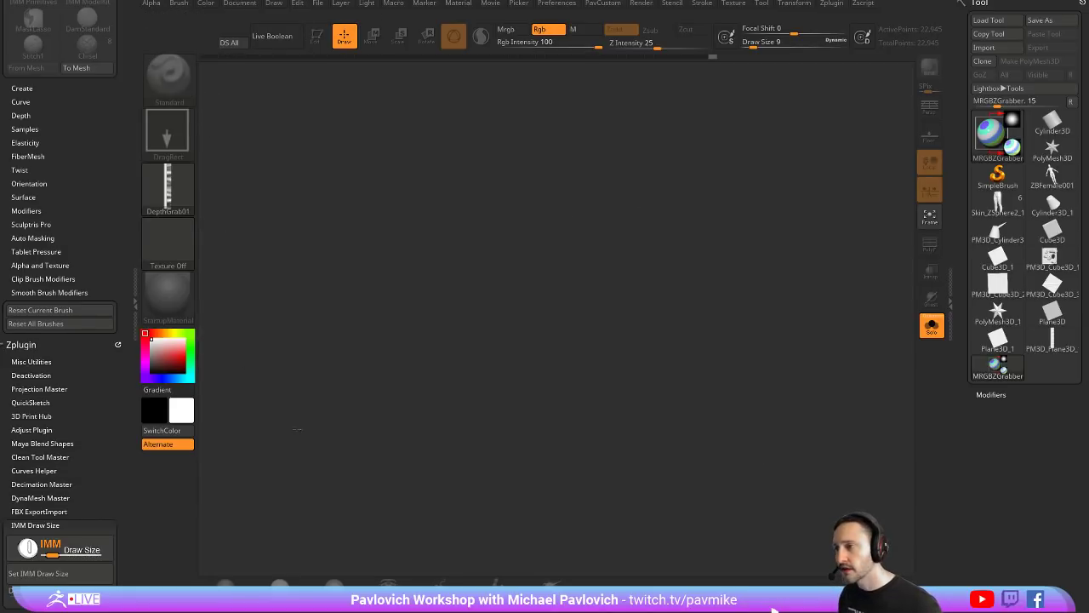
Step: Place the Skin_ZSphere2_1 trousers on the canvas in Edit mode, turned to a side view and framed
{"action": "left_click", "coordinate": [1007, 211]}
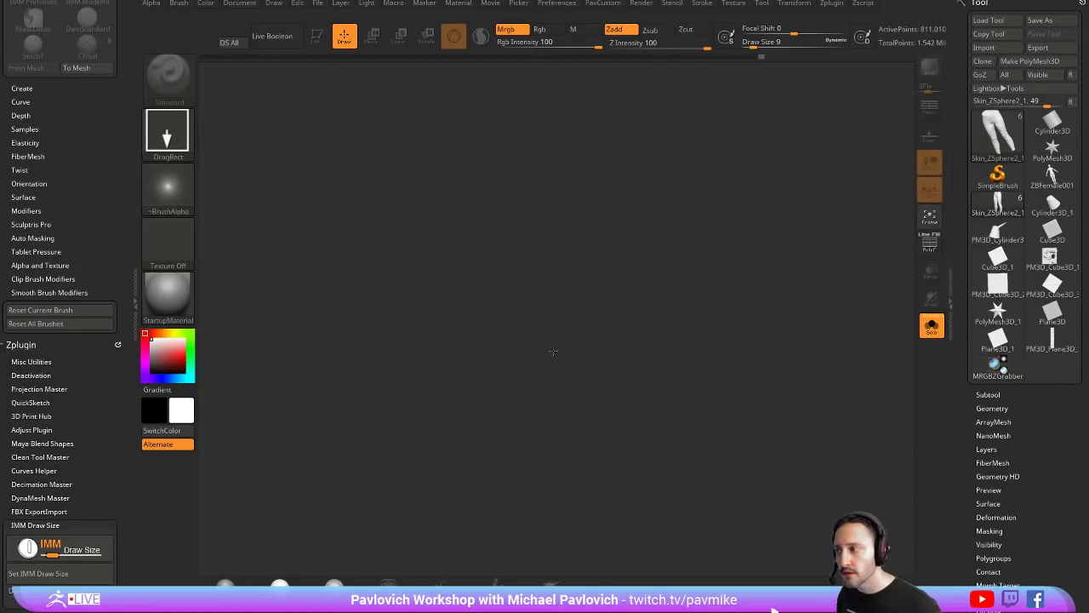
{"action": "left_click", "coordinate": [316, 37]}
{"action": "mouse_move", "coordinate": [557, 195]}
{"action": "left_mouse_down"}
{"action": "mouse_move", "coordinate": [795, 414]}
{"action": "mouse_move", "coordinate": [781, 201]}
{"action": "left_mouse_up"}
{"action": "key", "text": "s"}
{"action": "left_click_drag", "start_coordinate": [781, 203], "coordinate": [770, 205]}
{"action": "key", "text": "f"}
Step: Clone the Standard brush
{"action": "left_click", "coordinate": [166, 77]}
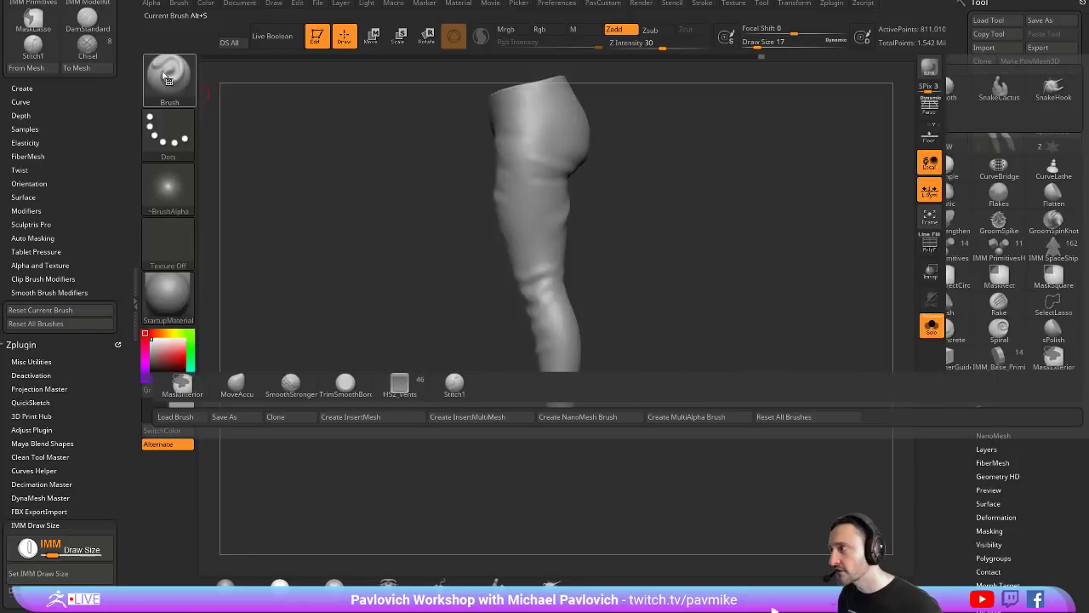
{"action": "left_click", "coordinate": [297, 417]}
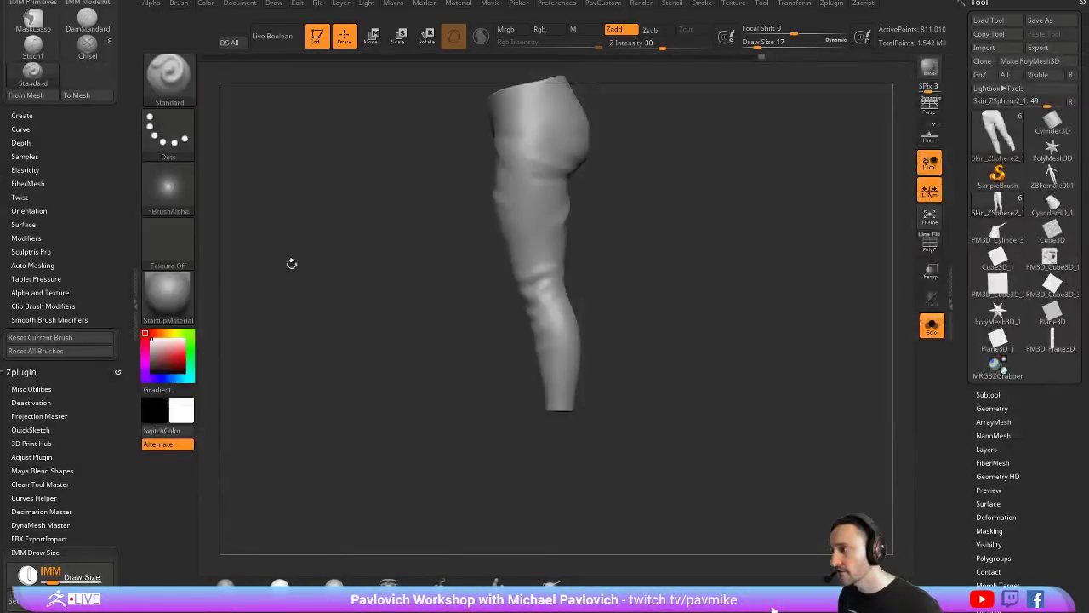
Step: Select the cloned Standard_1 brush and assign it the DepthGrab01 alpha
{"action": "left_click", "coordinate": [177, 74]}
{"action": "left_click", "coordinate": [521, 393]}
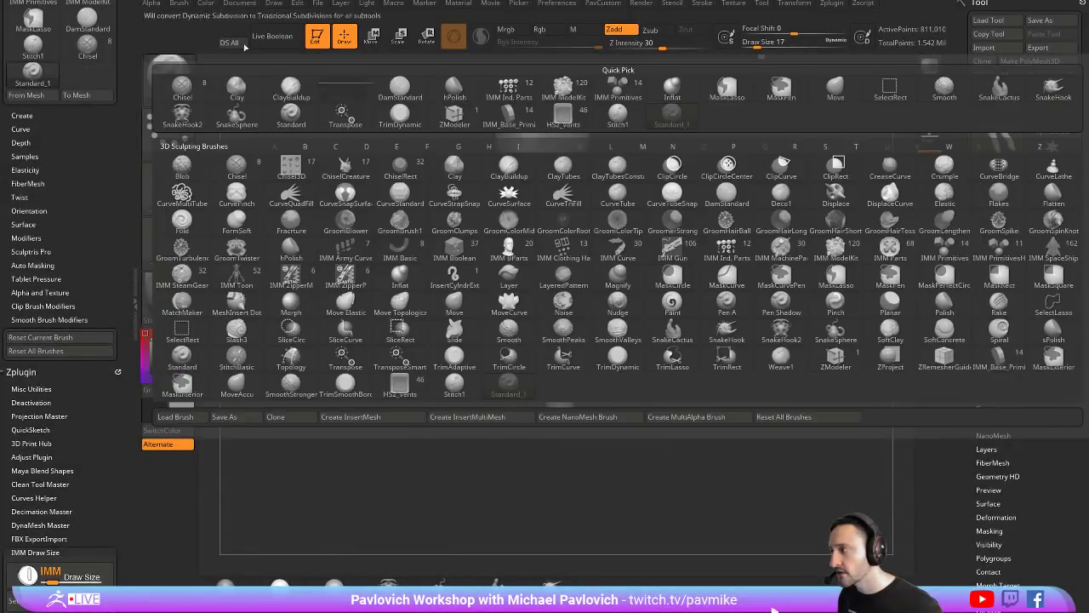
{"action": "left_click", "coordinate": [168, 135]}
{"action": "left_click", "coordinate": [171, 194]}
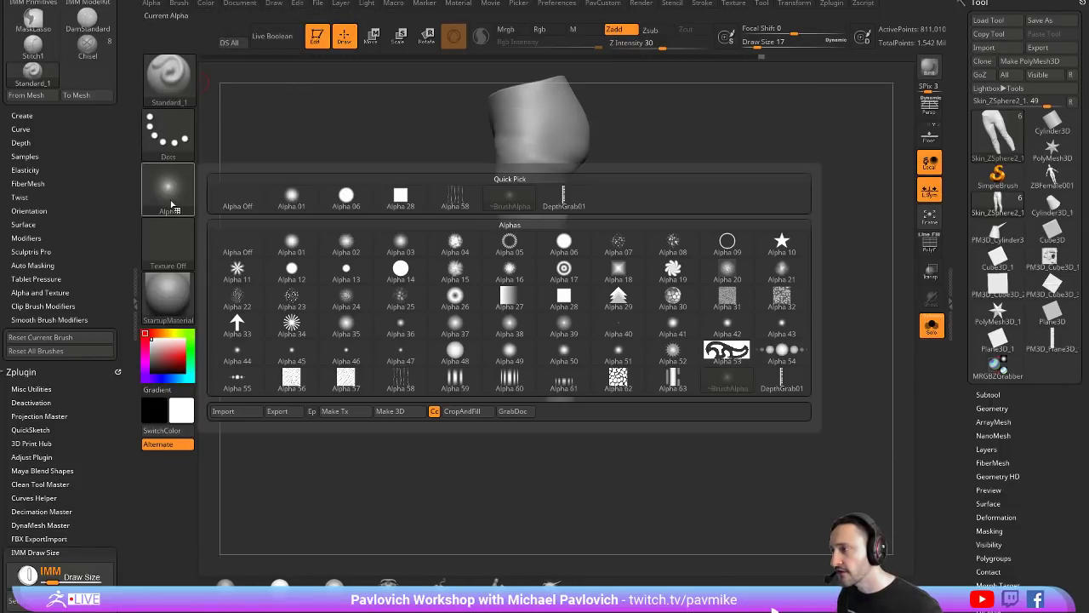
{"action": "left_click", "coordinate": [561, 203]}
{"action": "left_click_drag", "start_coordinate": [686, 232], "coordinate": [698, 259]}
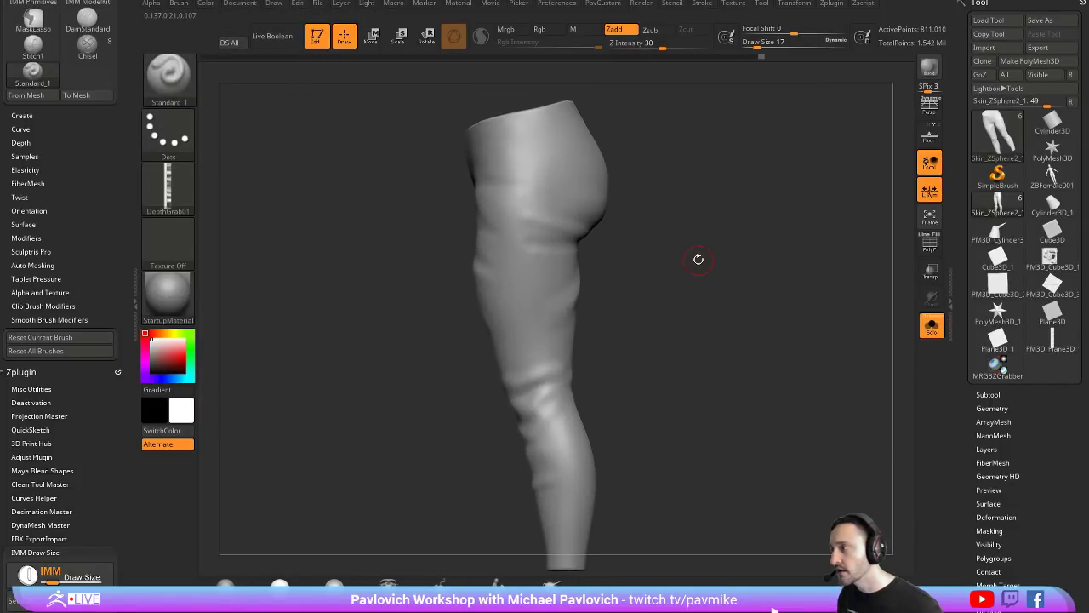
Step: Switch the brush stroke to DragRect, try stamping the seam alpha on the thigh, and undo the test stamps
{"action": "left_click", "coordinate": [171, 137]}
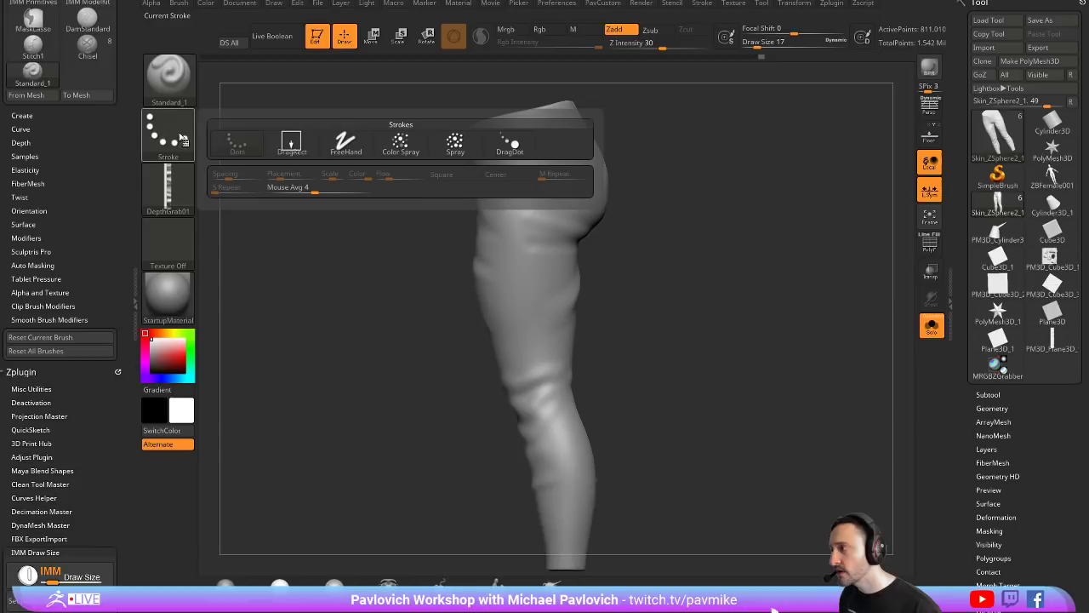
{"action": "left_click", "coordinate": [292, 145]}
{"action": "left_click_drag", "start_coordinate": [574, 276], "coordinate": [601, 262]}
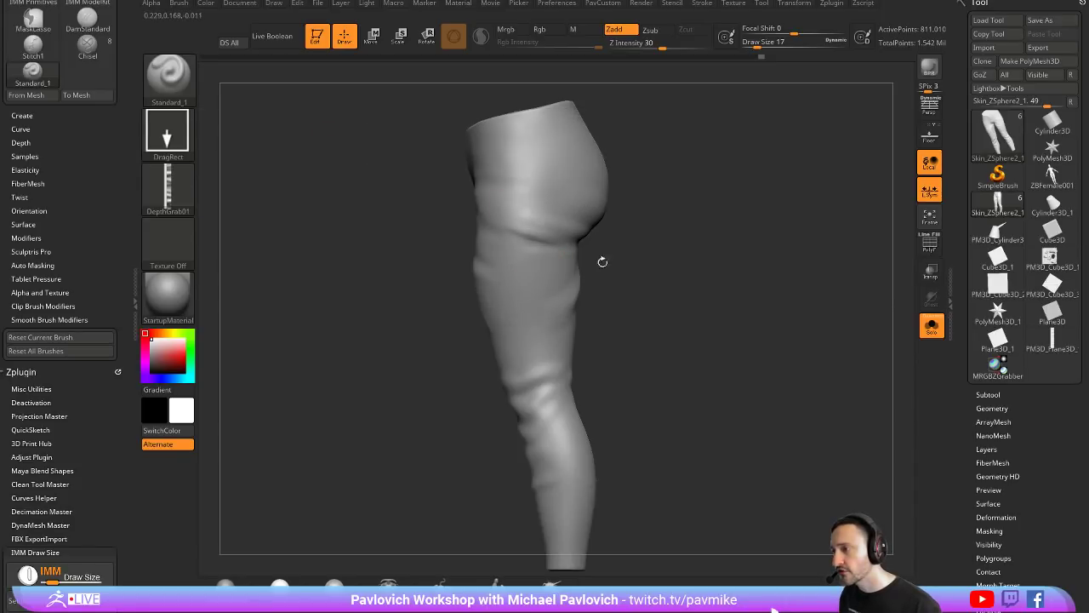
{"action": "key", "text": "ctrl+z"}
{"action": "left_click_drag", "start_coordinate": [541, 216], "coordinate": [577, 264]}
{"action": "key", "text": "ctrl+z"}
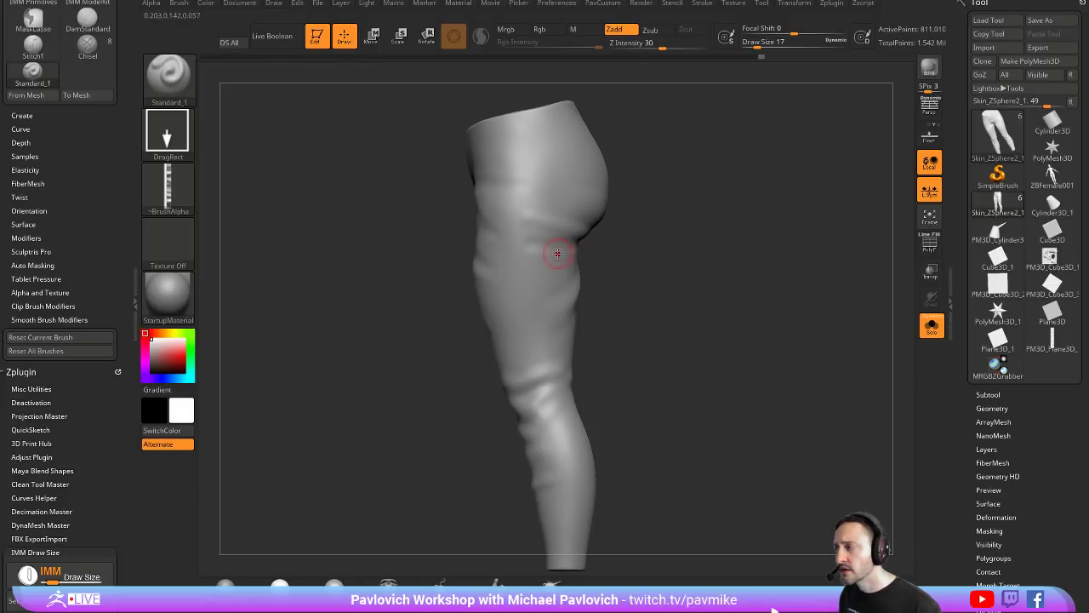
Step: Try another DragRect stamp on the hip and reassign the DepthGrab01 alpha to the brush
{"action": "left_click", "coordinate": [189, 200]}
{"action": "left_click", "coordinate": [554, 200]}
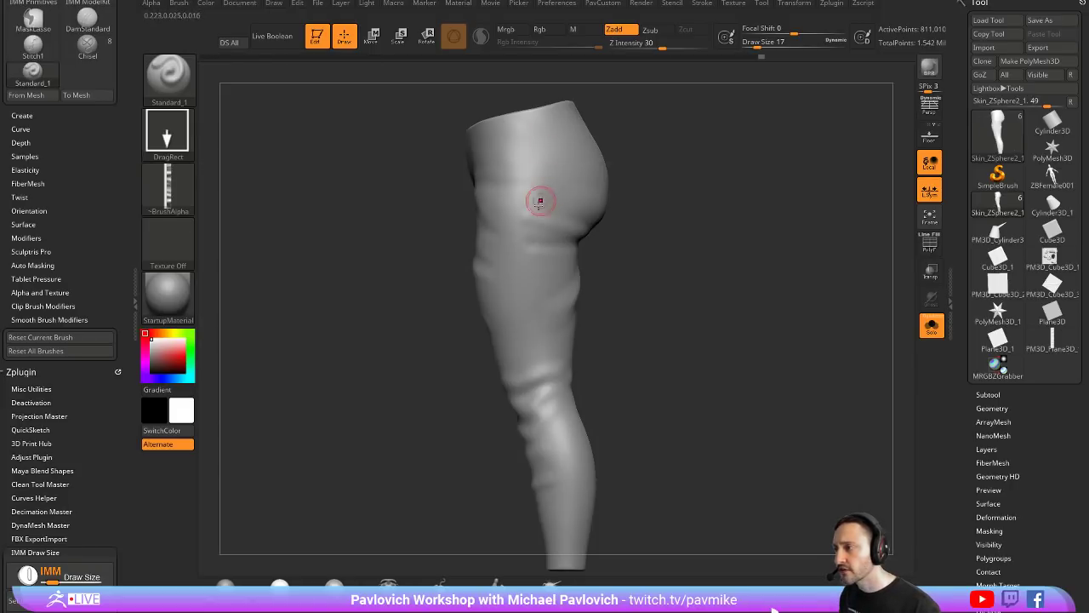
{"action": "left_click_drag", "start_coordinate": [540, 202], "coordinate": [574, 228]}
{"action": "left_click", "coordinate": [192, 192]}
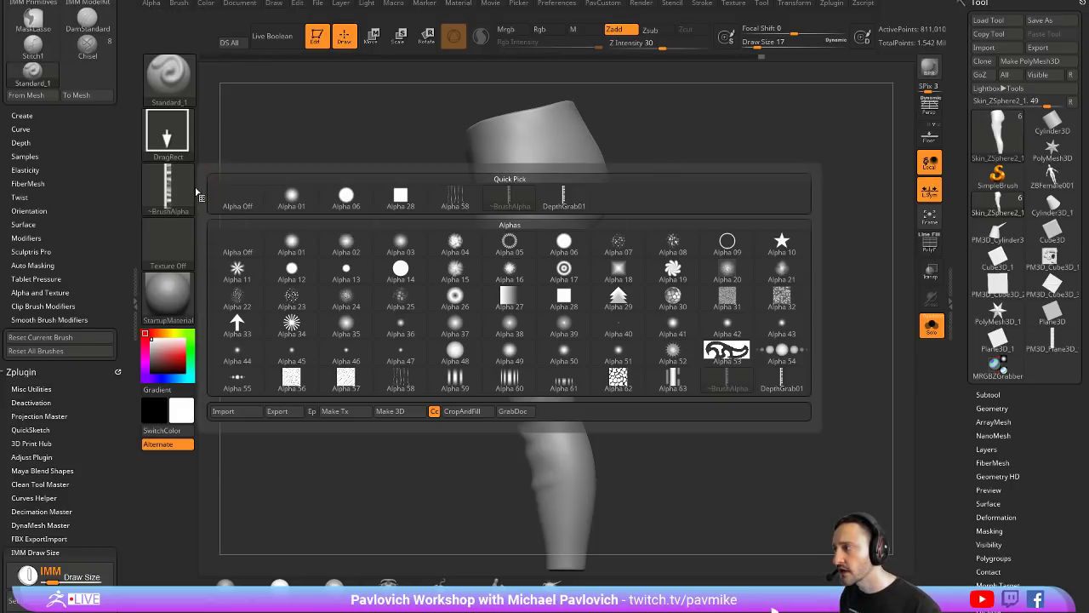
{"action": "left_click", "coordinate": [563, 197]}
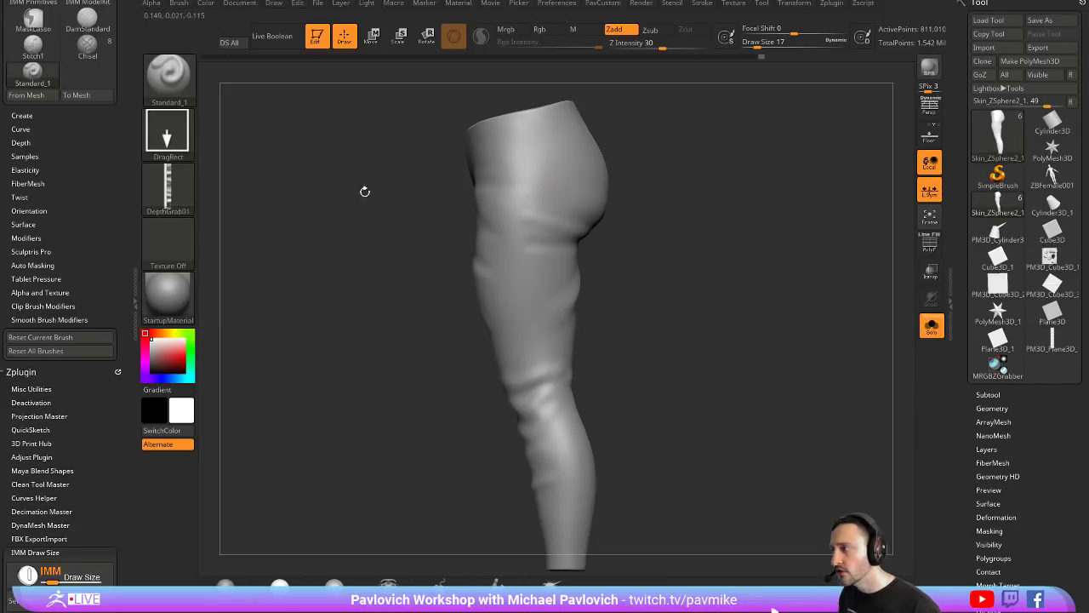
{"action": "left_click", "coordinate": [169, 188]}
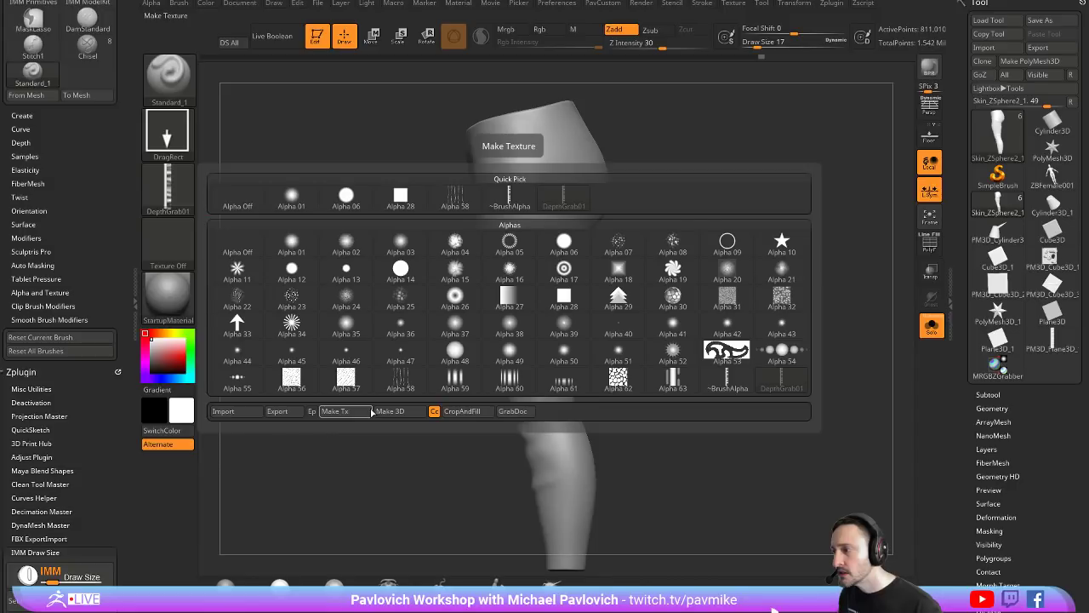
Step: Switch the brush stroke back to Dots, try a seam down the side of the leg, and undo it
{"action": "left_click", "coordinate": [167, 134]}
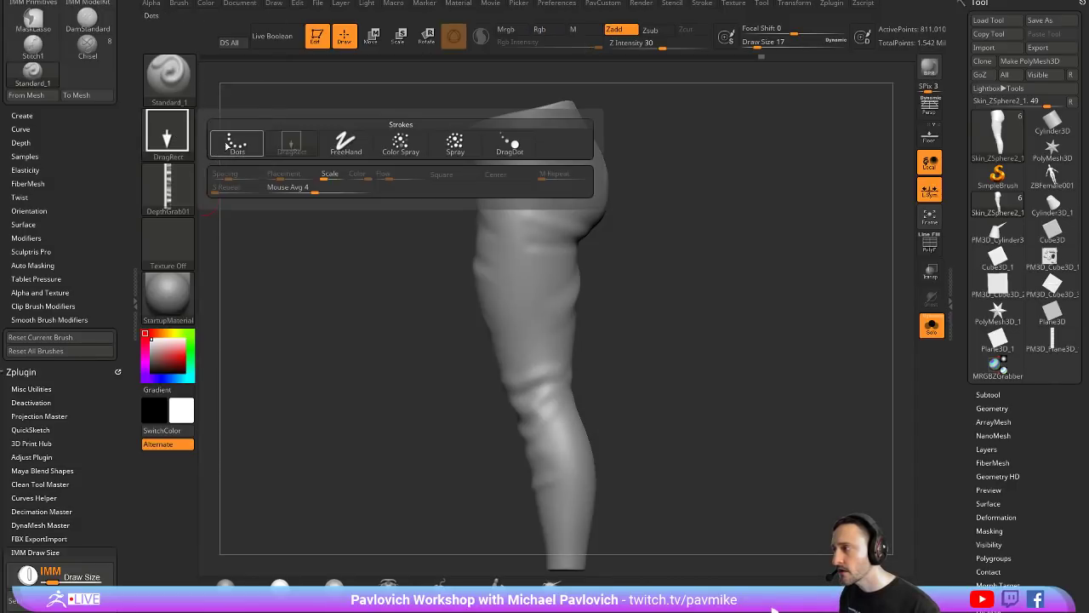
{"action": "left_click", "coordinate": [236, 144]}
{"action": "mouse_move", "coordinate": [547, 155]}
{"action": "left_mouse_down"}
{"action": "mouse_move", "coordinate": [511, 348]}
{"action": "mouse_move", "coordinate": [536, 434]}
{"action": "left_mouse_up"}
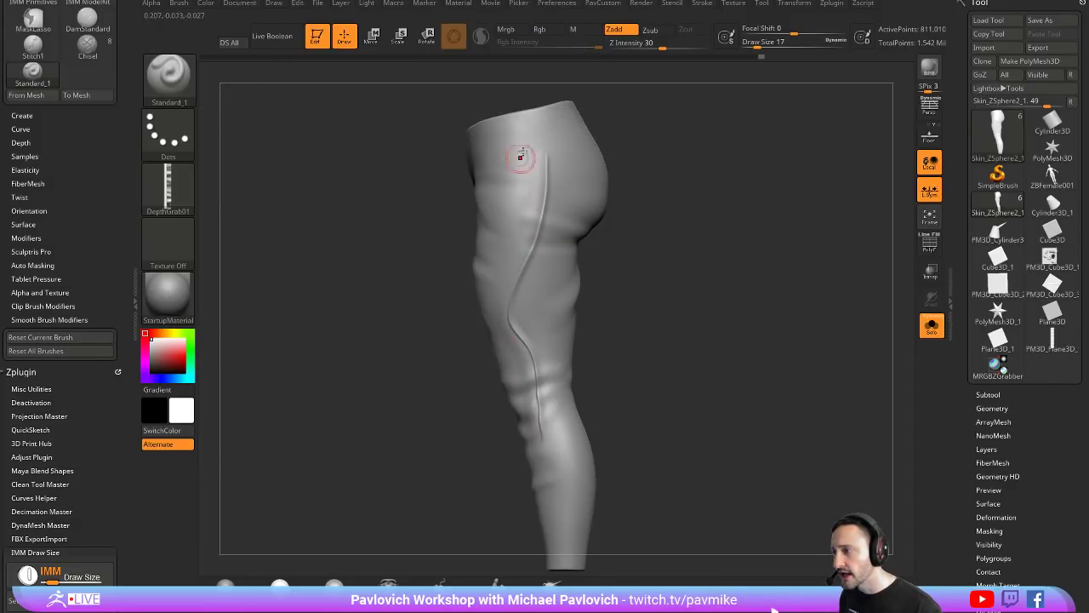
{"action": "key", "text": "ctrl+z"}
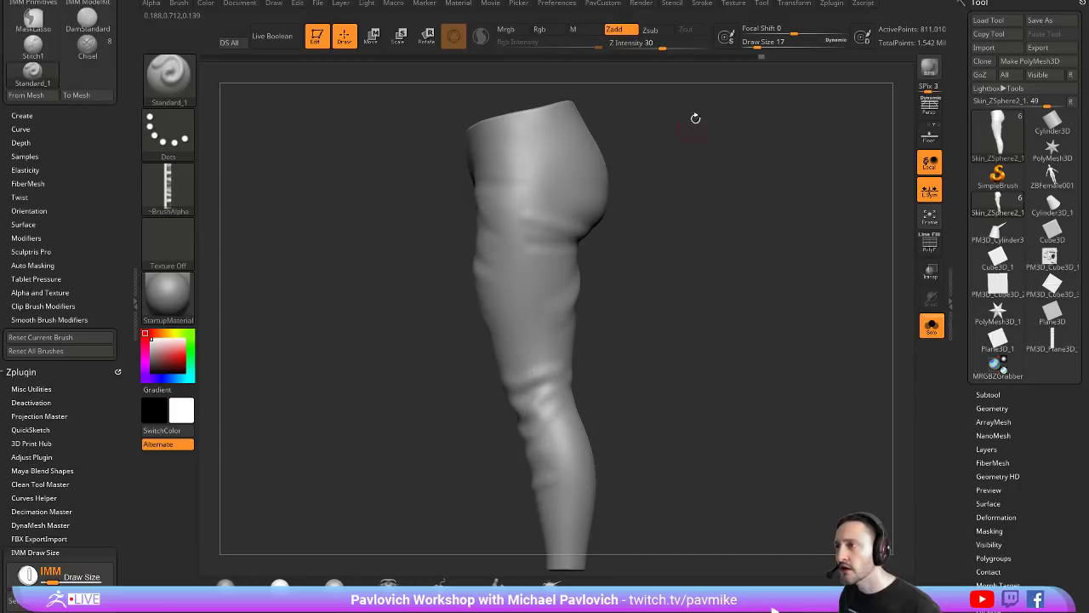
Step: Set LazyStep to about 1.11 and try a seam stroke along the outer leg
{"action": "left_click", "coordinate": [702, 3]}
{"action": "left_click", "coordinate": [732, 338]}
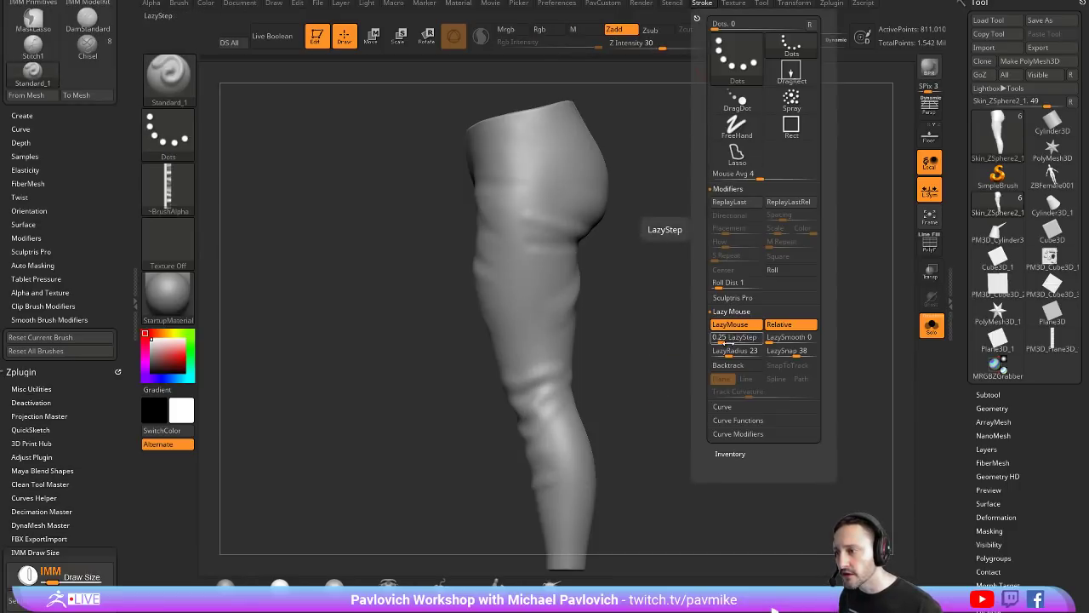
{"action": "left_click", "coordinate": [725, 340]}
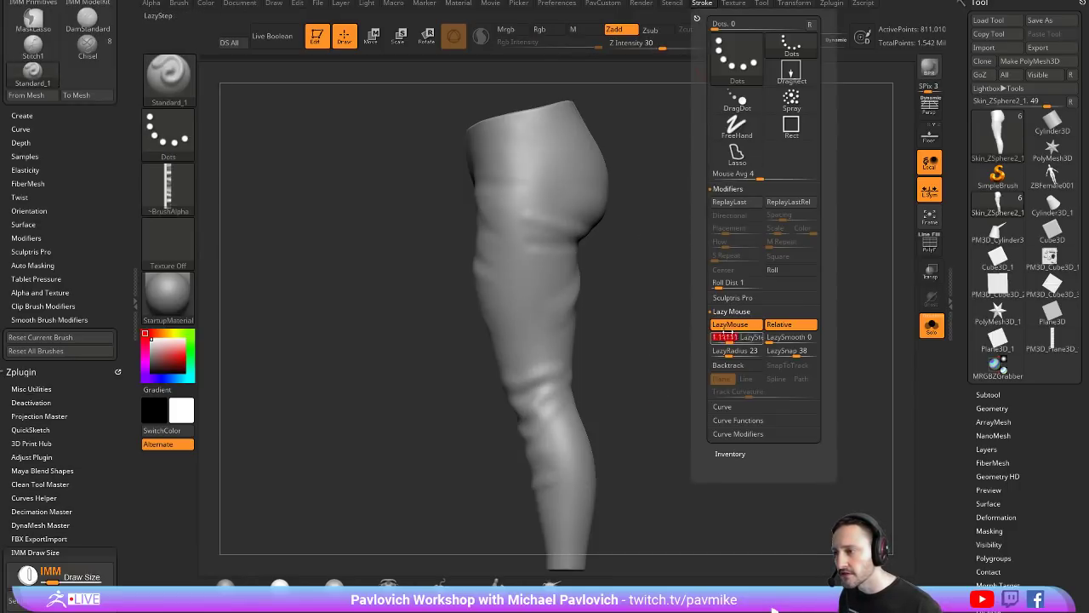
{"action": "left_click_drag", "start_coordinate": [532, 389], "coordinate": [554, 445]}
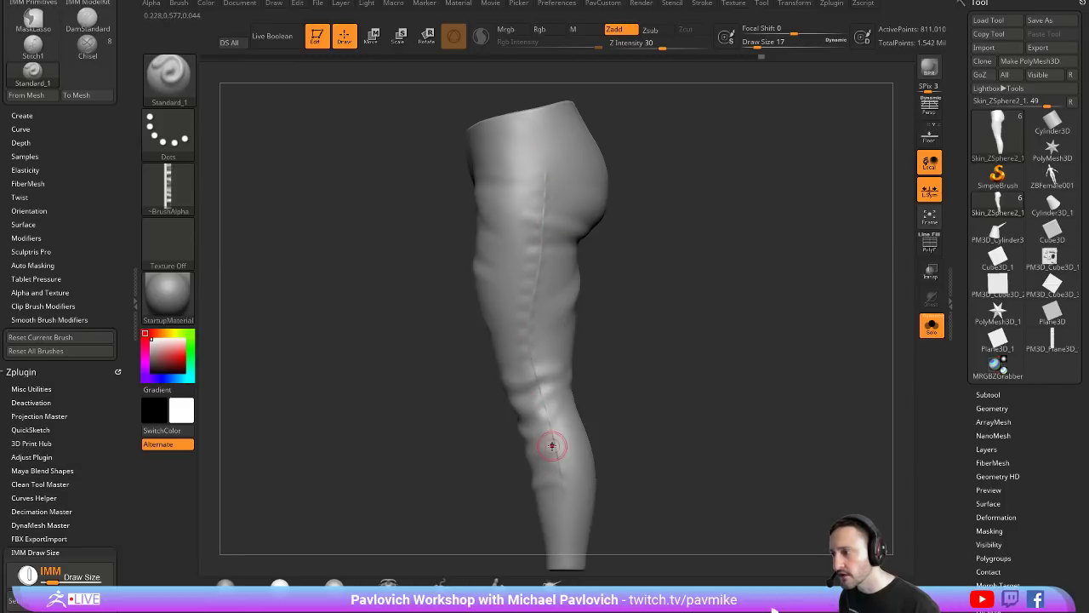
Step: Enable Roll mode for the stroke, try a seam from the hip toward the hem, and undo it
{"action": "left_click", "coordinate": [702, 4]}
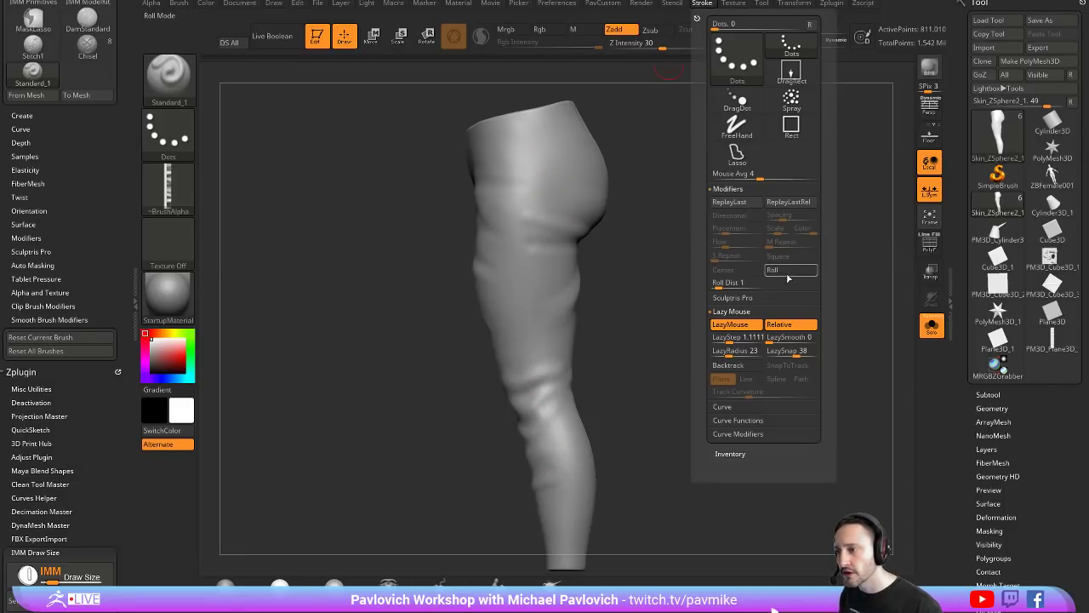
{"action": "mouse_move", "coordinate": [552, 146]}
{"action": "left_mouse_down"}
{"action": "mouse_move", "coordinate": [523, 256]}
{"action": "mouse_move", "coordinate": [532, 372]}
{"action": "mouse_move", "coordinate": [557, 472]}
{"action": "left_mouse_up"}
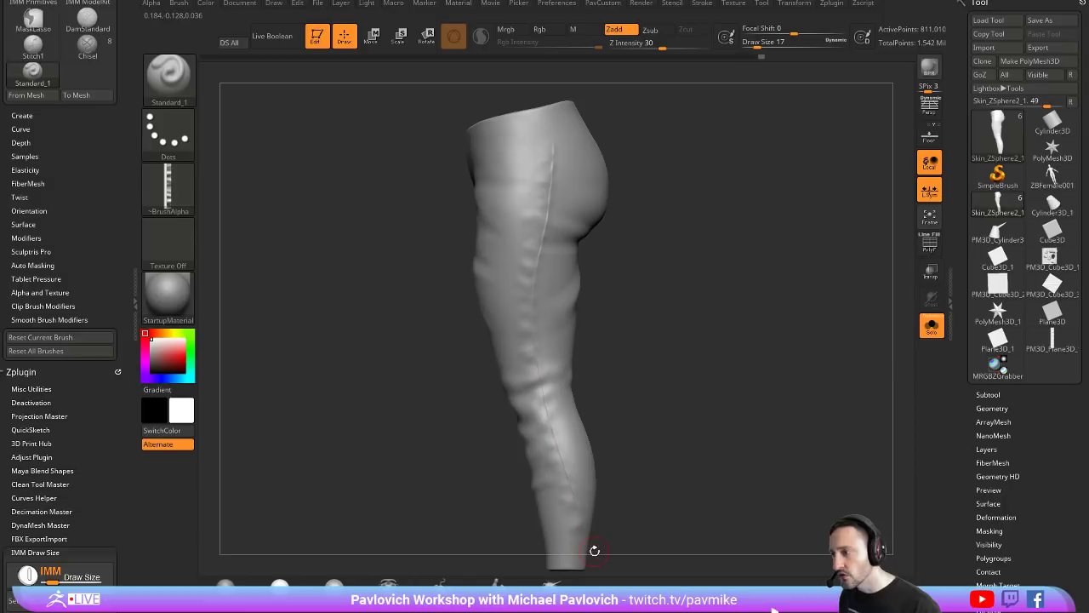
{"action": "key", "text": "ctrl+z"}
{"action": "key", "text": "ctrl+z"}
{"action": "key", "text": "ctrl+z"}
{"action": "key", "text": "ctrl+z"}
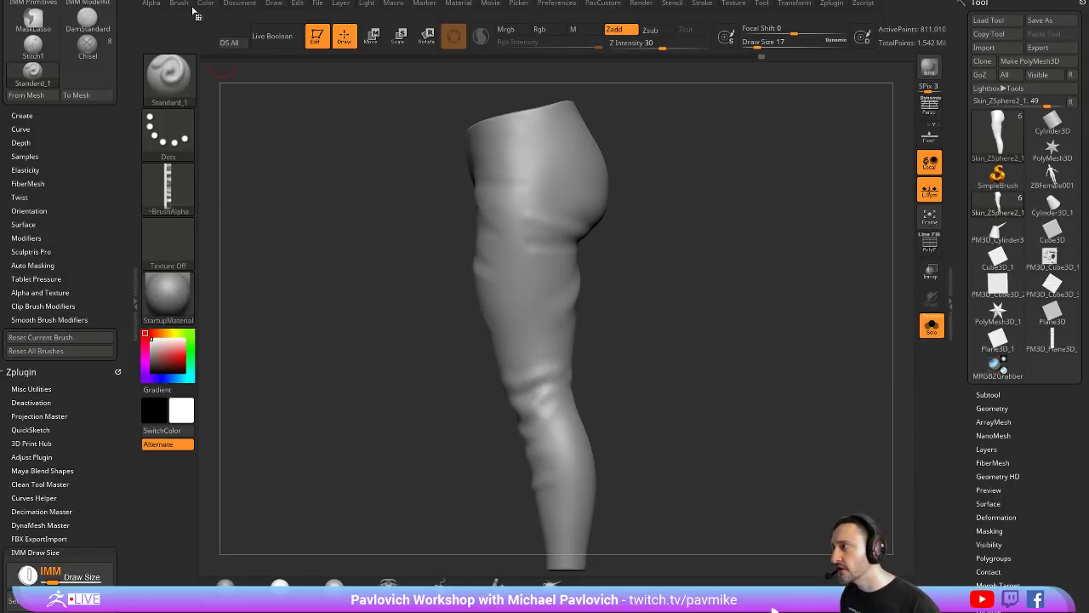
Step: Flip the seam brush's alpha horizontally
{"action": "left_click", "coordinate": [155, 4]}
{"action": "left_click", "coordinate": [177, 249]}
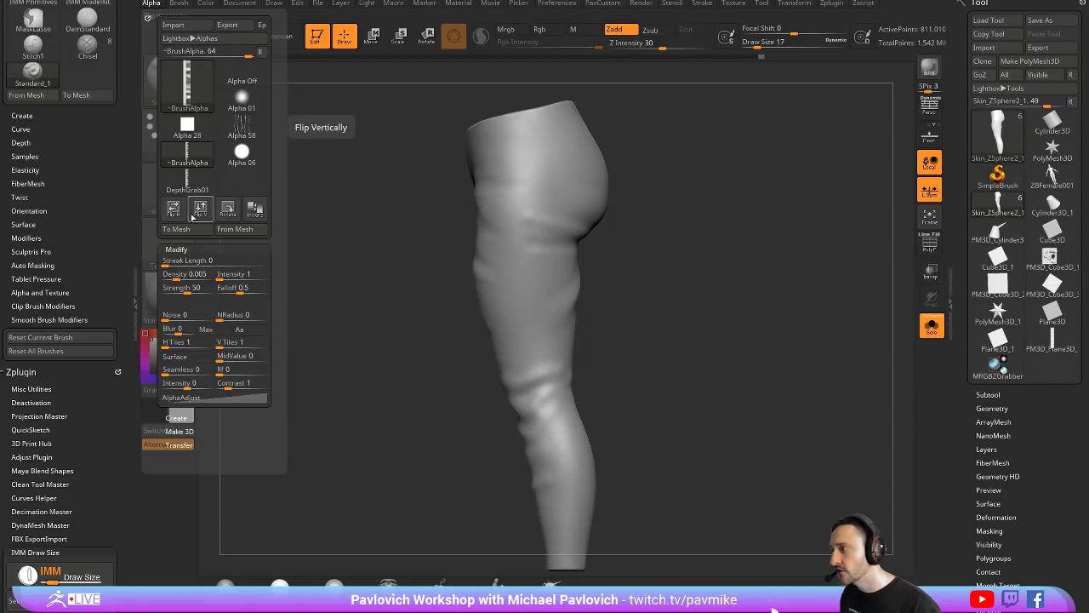
{"action": "left_click", "coordinate": [175, 211]}
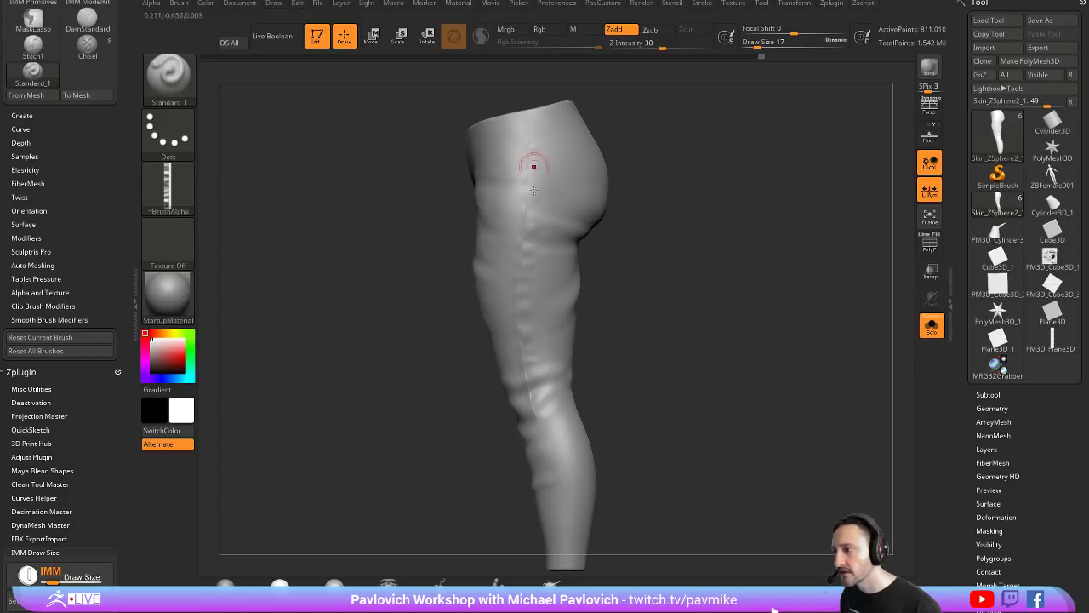
Step: Set Draw Size to 12 and Z Intensity to 41, and reduce the brush's LazyStep
{"action": "key", "text": "s"}
{"action": "left_click", "coordinate": [533, 161]}
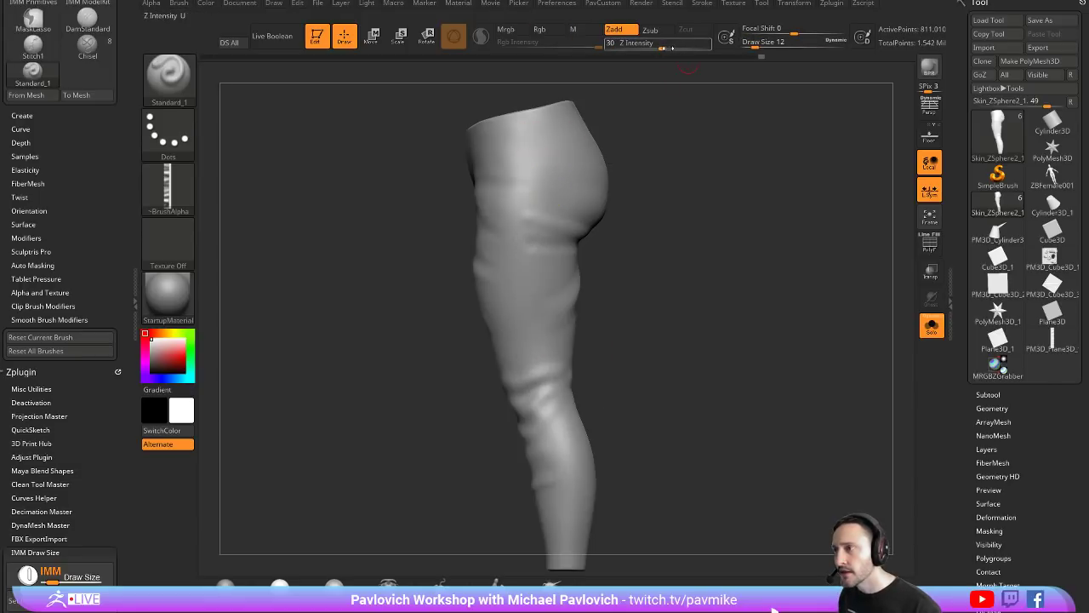
{"action": "left_click", "coordinate": [671, 48]}
{"action": "left_click", "coordinate": [702, 3]}
{"action": "left_click", "coordinate": [730, 325]}
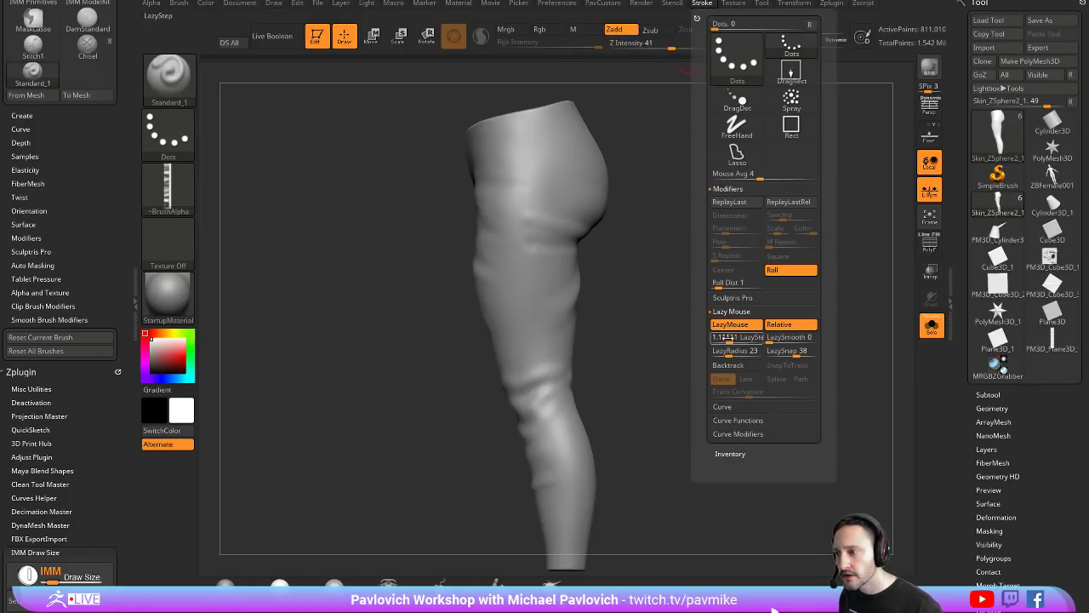
{"action": "left_click_drag", "start_coordinate": [733, 338], "coordinate": [719, 339]}
{"action": "left_click", "coordinate": [720, 338]}
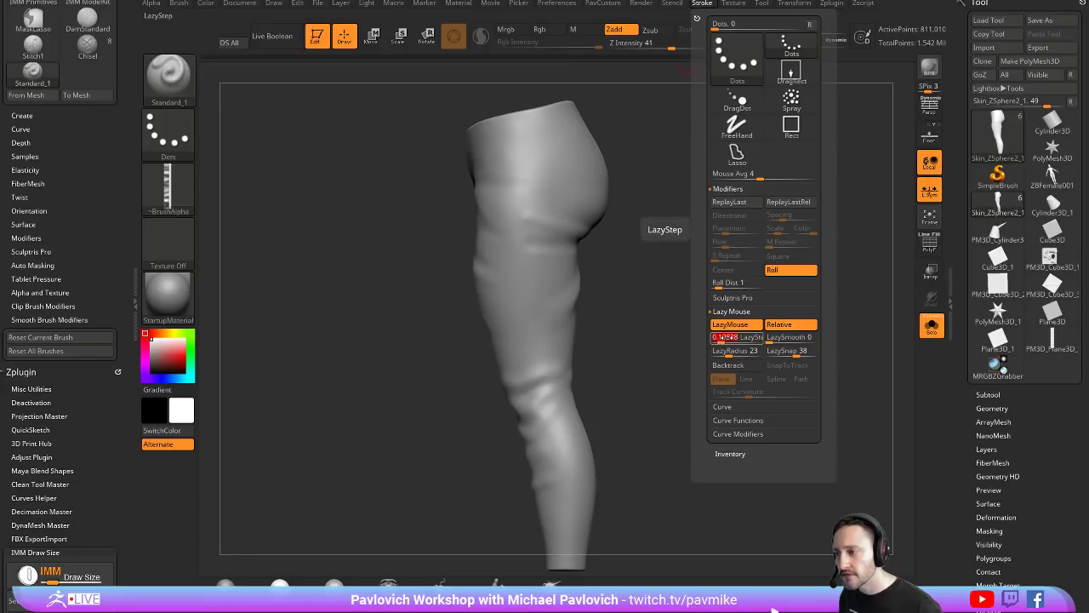
Step: Adjust the draw size, try a seam stroke from the waist to the knee, and undo it
{"action": "key", "text": "s"}
{"action": "left_click", "coordinate": [539, 162]}
{"action": "left_click_drag", "start_coordinate": [527, 134], "coordinate": [536, 372]}
{"action": "key", "text": "ctrl+z"}
Step: Set Draw Size to 8 and Z Intensity to 23, try a seam down to just below the knee, and undo it
{"action": "key", "text": "s"}
{"action": "left_click", "coordinate": [535, 235]}
{"action": "left_click", "coordinate": [661, 45]}
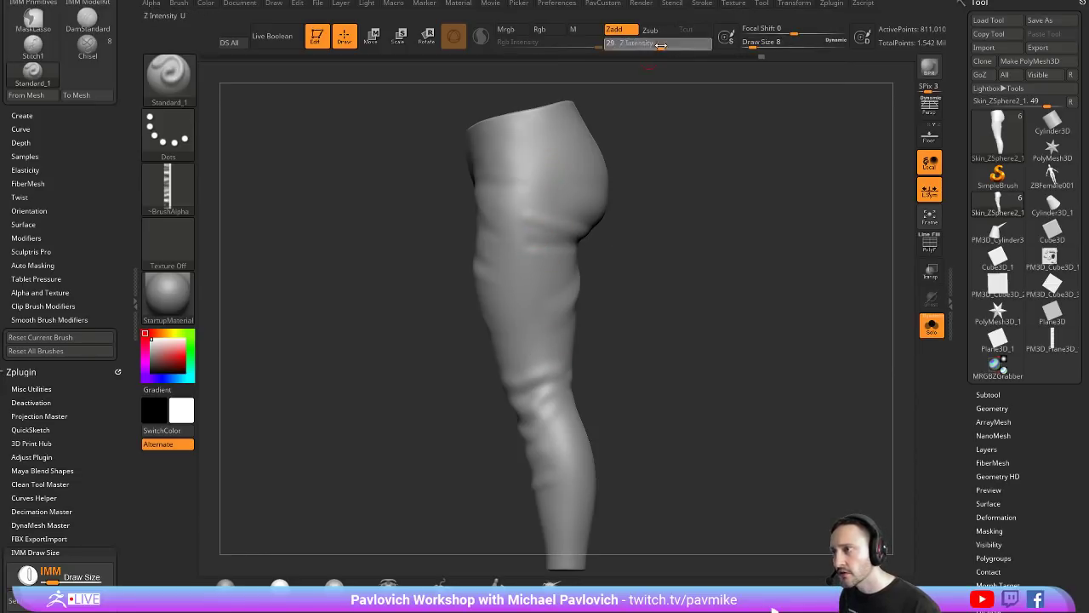
{"action": "left_click_drag", "start_coordinate": [661, 44], "coordinate": [654, 44]}
{"action": "left_click_drag", "start_coordinate": [515, 128], "coordinate": [538, 421]}
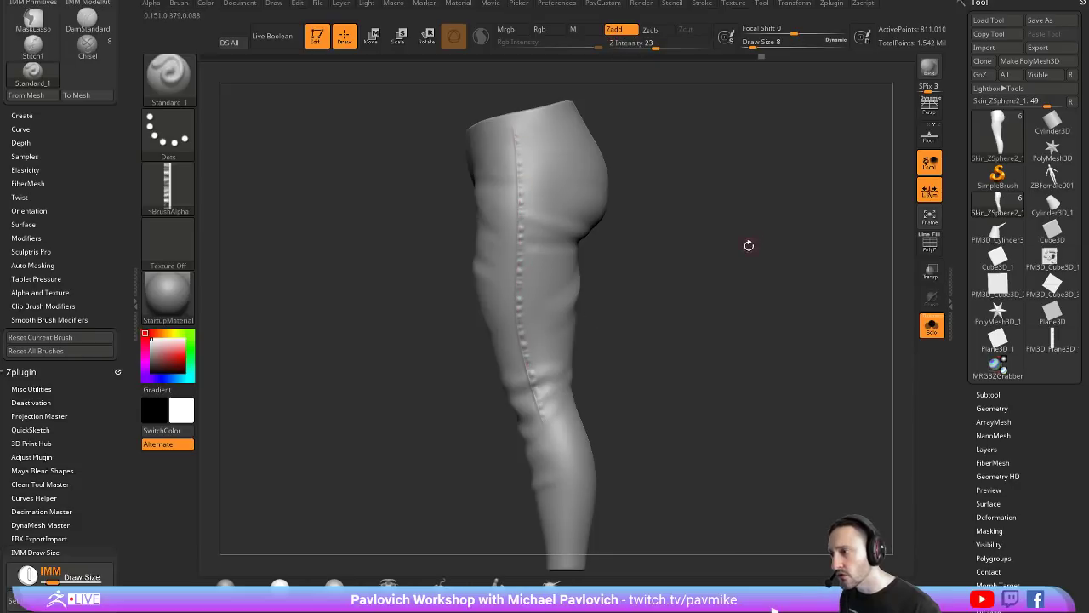
{"action": "mouse_move", "coordinate": [749, 245]}
{"action": "left_mouse_down"}
{"action": "mouse_move", "coordinate": [979, 242]}
{"action": "mouse_move", "coordinate": [650, 231]}
{"action": "left_mouse_up"}
{"action": "key", "text": "ctrl+z"}
Step: Set Draw Size to 11 and try a seam from the waistband down the side of the leg
{"action": "key", "text": "s"}
{"action": "left_click", "coordinate": [536, 184]}
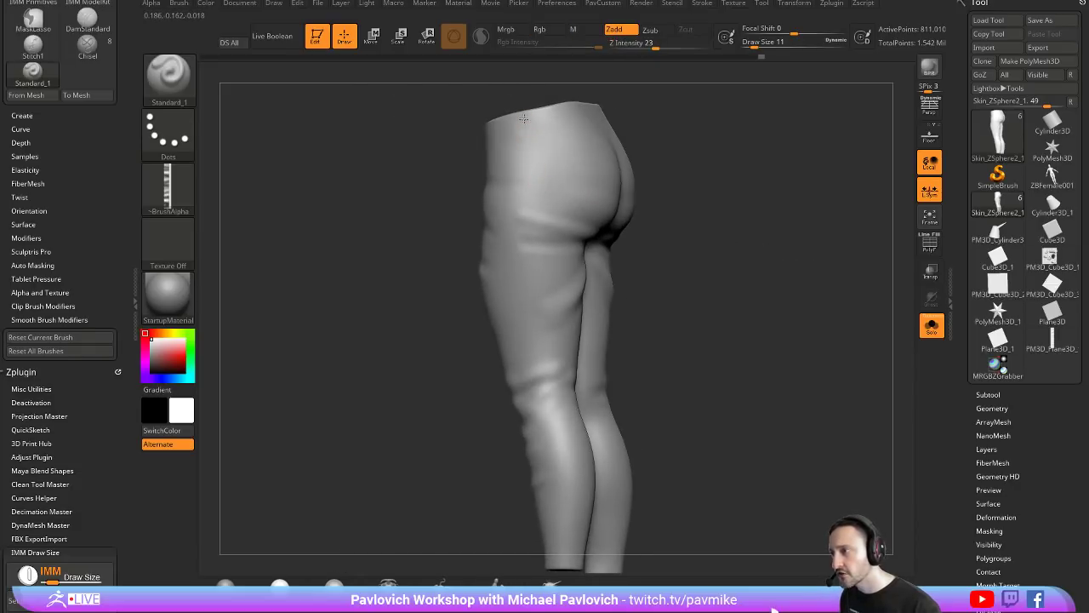
{"action": "mouse_move", "coordinate": [524, 119]}
{"action": "left_mouse_down"}
{"action": "mouse_move", "coordinate": [526, 349]}
{"action": "mouse_move", "coordinate": [543, 452]}
{"action": "left_mouse_up"}
{"action": "mouse_move", "coordinate": [760, 292]}
{"action": "left_mouse_down"}
{"action": "mouse_move", "coordinate": [898, 293]}
{"action": "mouse_move", "coordinate": [674, 227]}
{"action": "left_mouse_up"}
Step: Set Draw Size to 9 and draw a seam down the outer leg from waistband to hem
{"action": "key", "text": "bracketleft"}
{"action": "key", "text": "bracketleft"}
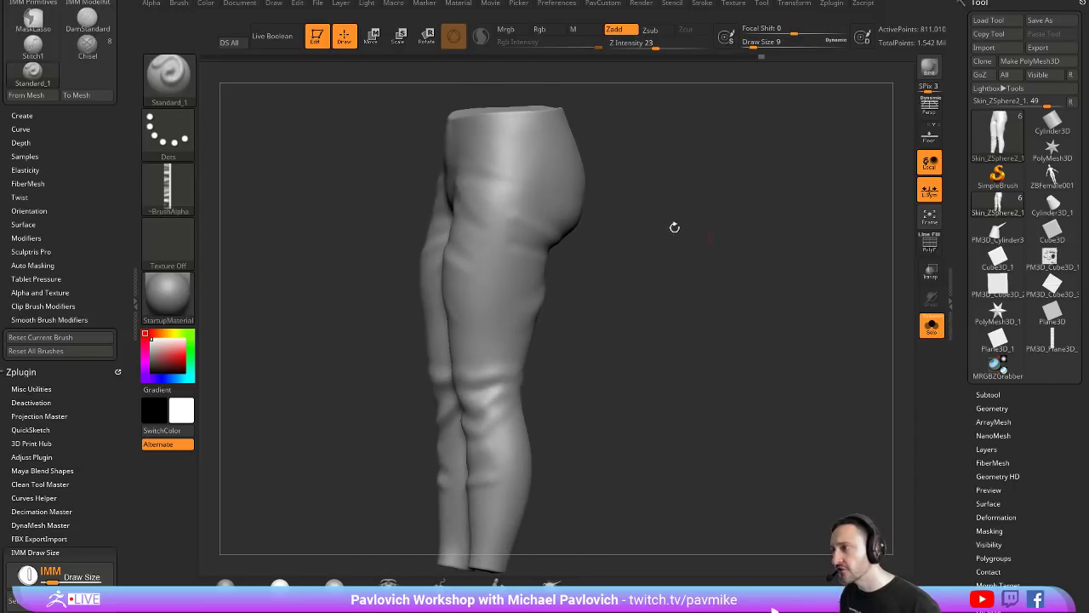
{"action": "mouse_move", "coordinate": [532, 117]}
{"action": "left_mouse_down"}
{"action": "mouse_move", "coordinate": [504, 358]}
{"action": "mouse_move", "coordinate": [555, 537]}
{"action": "left_mouse_up"}
{"action": "mouse_move", "coordinate": [750, 291]}
{"action": "left_mouse_down"}
{"action": "mouse_move", "coordinate": [830, 295]}
{"action": "mouse_move", "coordinate": [755, 269]}
{"action": "left_mouse_up"}
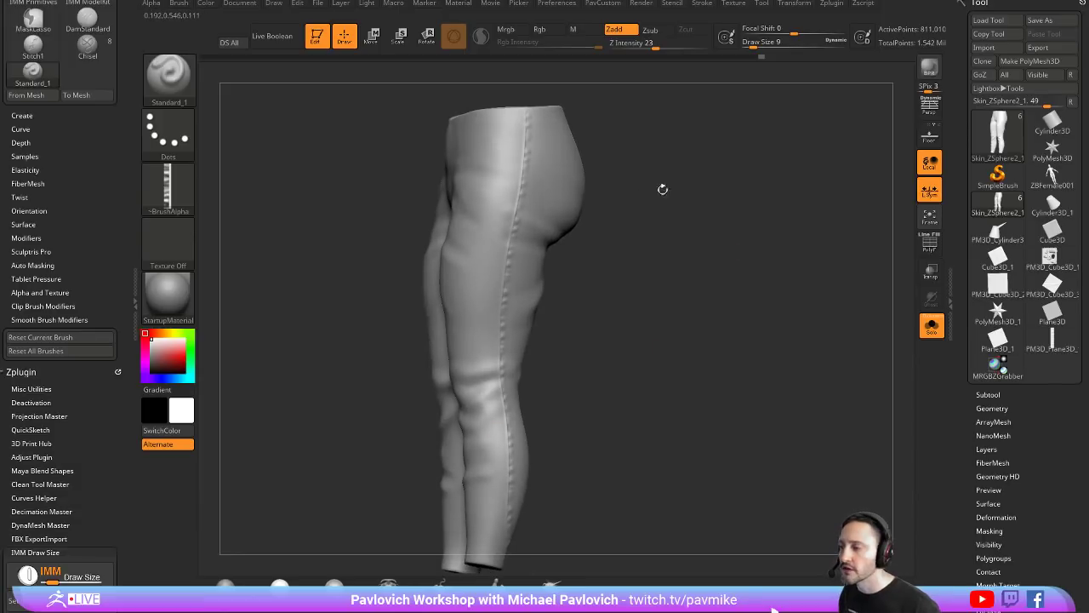
{"action": "left_click_drag", "start_coordinate": [646, 248], "coordinate": [657, 207]}
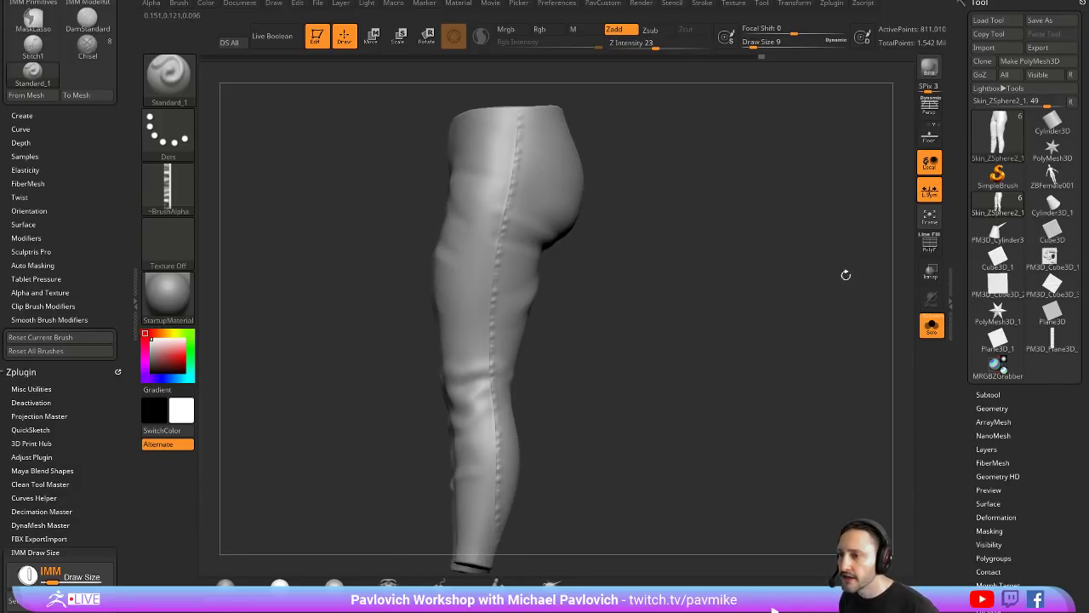
Step: Open the trousers' Geometry settings and turn the model to a front three-quarter view
{"action": "left_click", "coordinate": [998, 395]}
{"action": "left_click", "coordinate": [988, 395]}
{"action": "left_click_drag", "start_coordinate": [964, 400], "coordinate": [969, 295]}
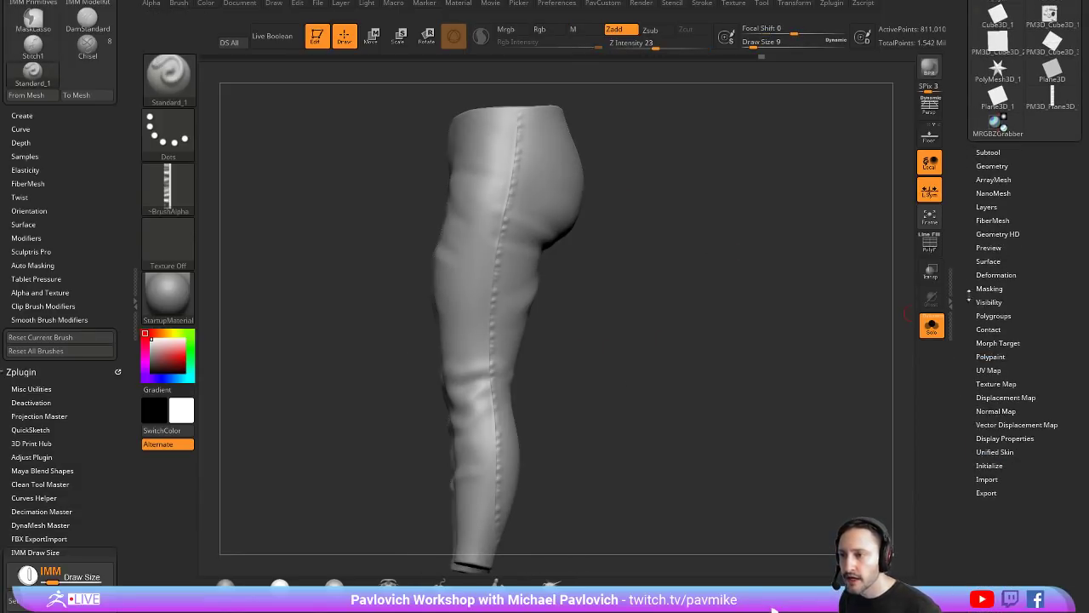
{"action": "left_click", "coordinate": [993, 166]}
{"action": "mouse_move", "coordinate": [1013, 190]}
{"action": "left_mouse_down"}
{"action": "mouse_move", "coordinate": [984, 191]}
{"action": "mouse_move", "coordinate": [1020, 192]}
{"action": "left_mouse_up"}
{"action": "left_click_drag", "start_coordinate": [759, 262], "coordinate": [734, 267]}
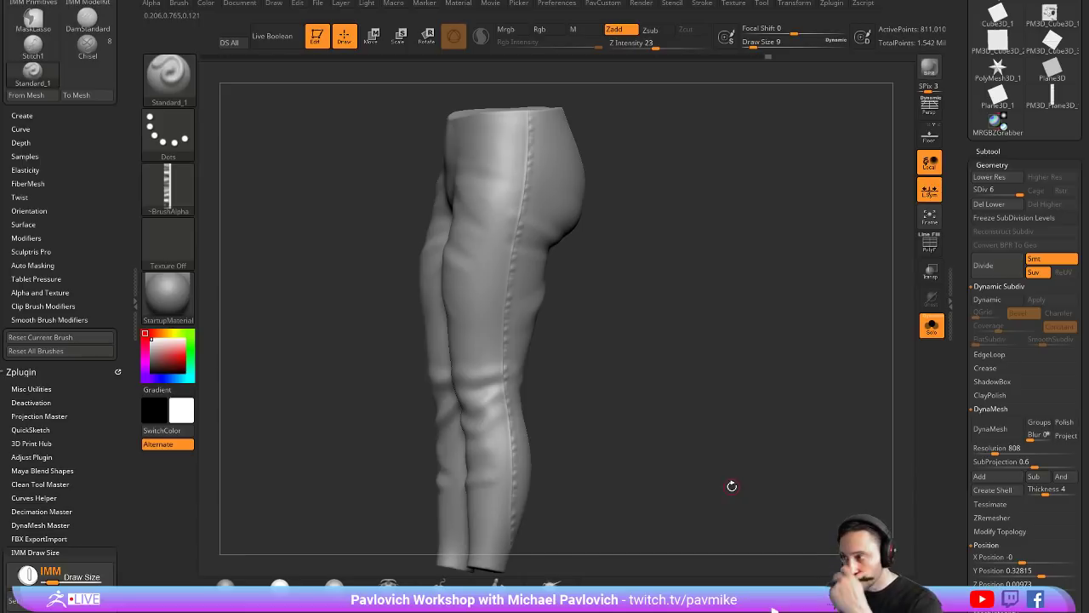
{"action": "left_click_drag", "start_coordinate": [652, 91], "coordinate": [618, 127]}
Step: Step the trousers down to subdivision level 2 and back up to level 6 to compare the seam detail
{"action": "key", "text": "shift+d"}
{"action": "key", "text": "shift+d"}
{"action": "key", "text": "shift+d"}
{"action": "key", "text": "shift+d"}
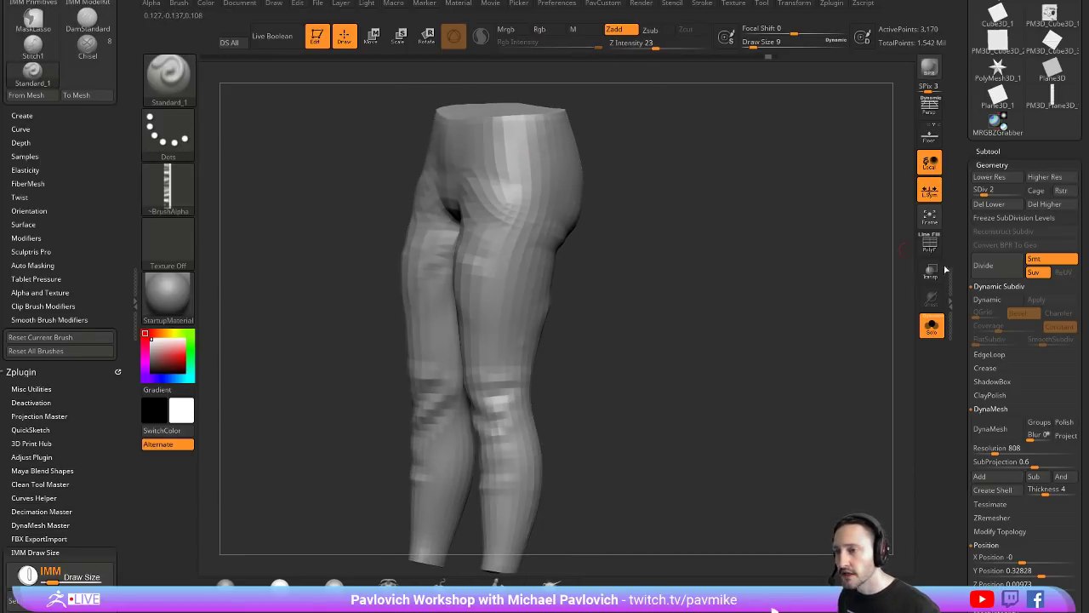
{"action": "key", "text": "d"}
{"action": "key", "text": "d"}
{"action": "key", "text": "d"}
{"action": "key", "text": "d"}
Step: Adjust the seam alpha and try seam strokes down the front of the thigh, undoing each one
{"action": "key", "text": "ctrl"}
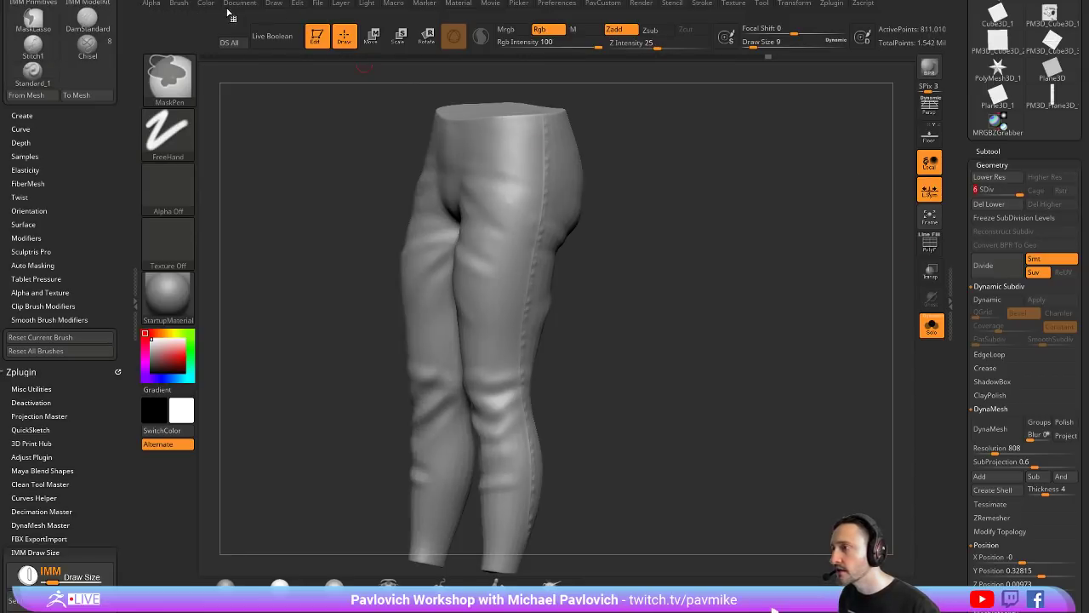
{"action": "left_click", "coordinate": [151, 4]}
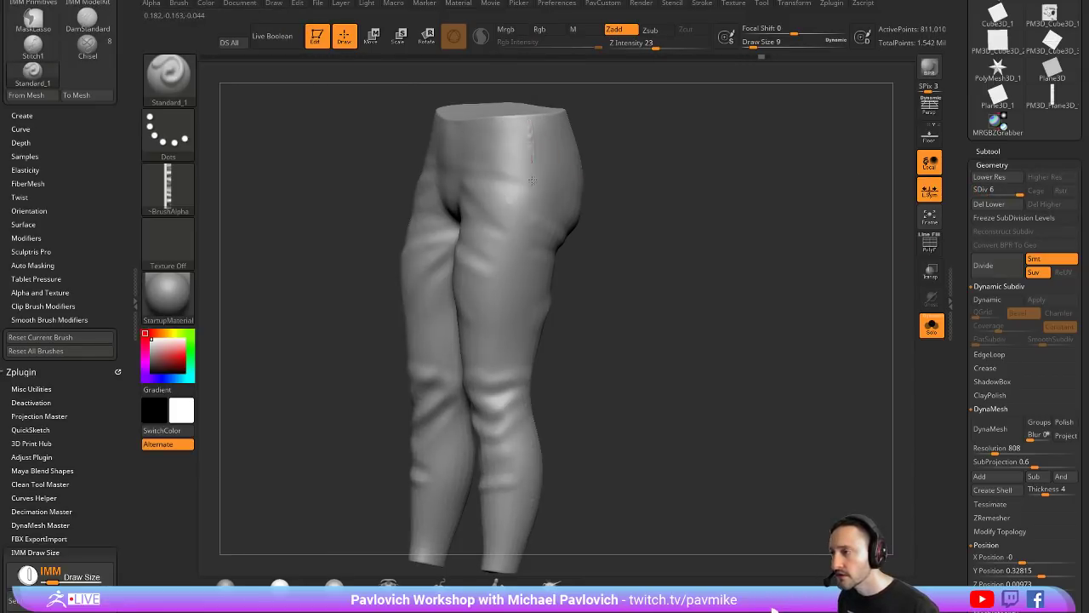
{"action": "left_click_drag", "start_coordinate": [532, 180], "coordinate": [509, 308]}
{"action": "key", "text": "ctrl+z"}
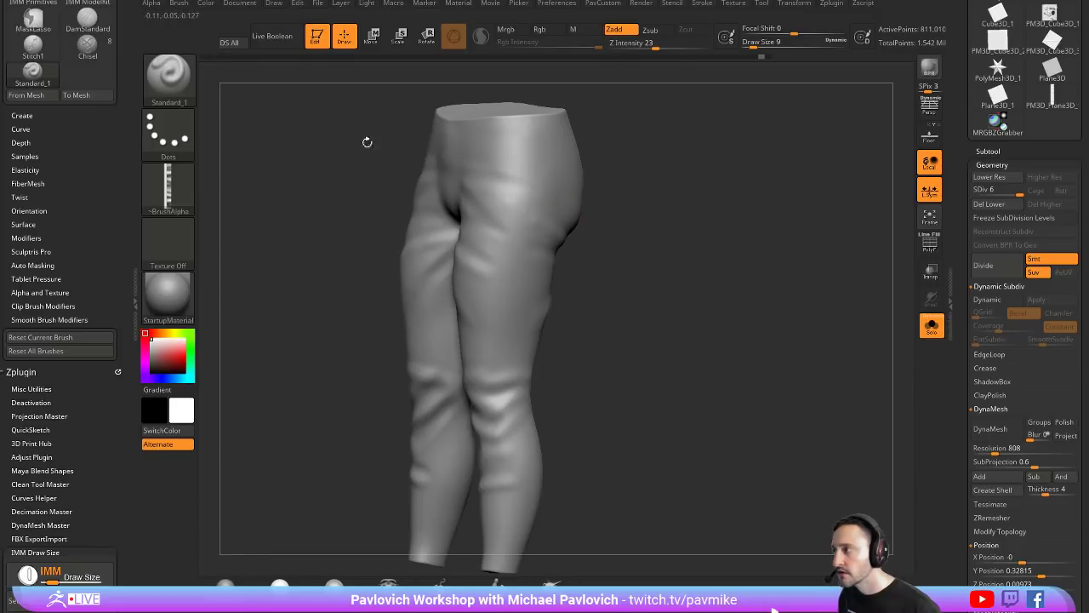
{"action": "left_click", "coordinate": [152, 4]}
{"action": "left_click", "coordinate": [175, 210]}
{"action": "left_click_drag", "start_coordinate": [522, 119], "coordinate": [504, 340]}
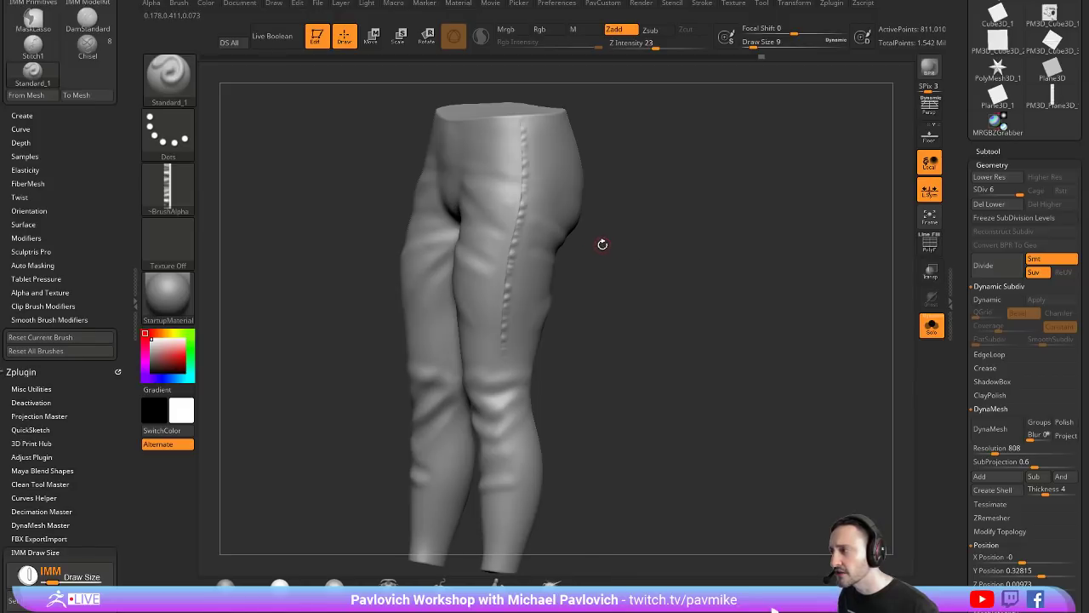
{"action": "key", "text": "ctrl+z"}
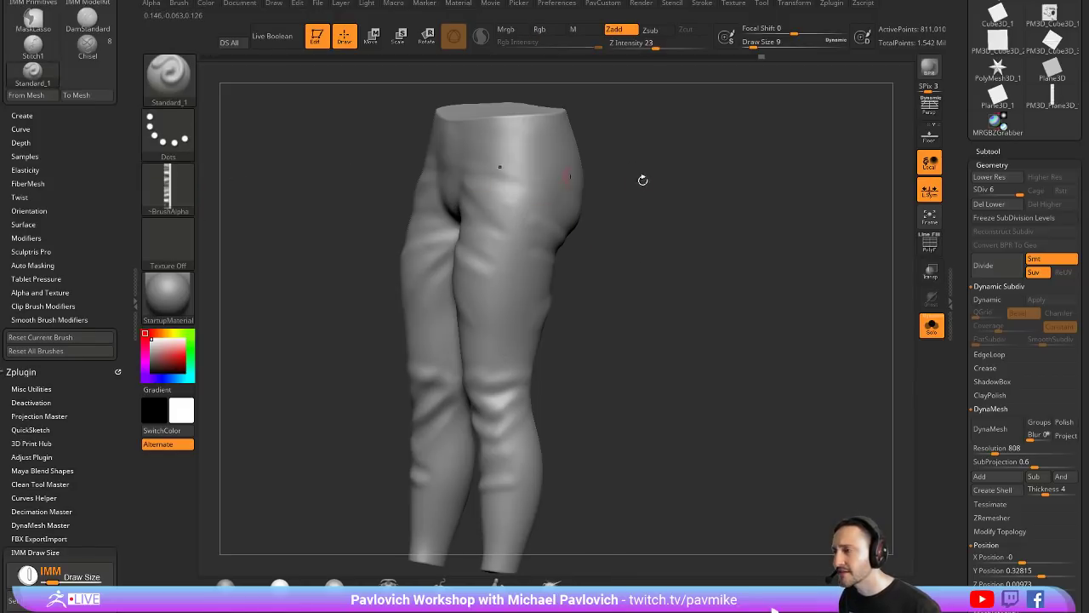
{"action": "key", "text": "ctrl+shift+z"}
{"action": "key", "text": "ctrl+z"}
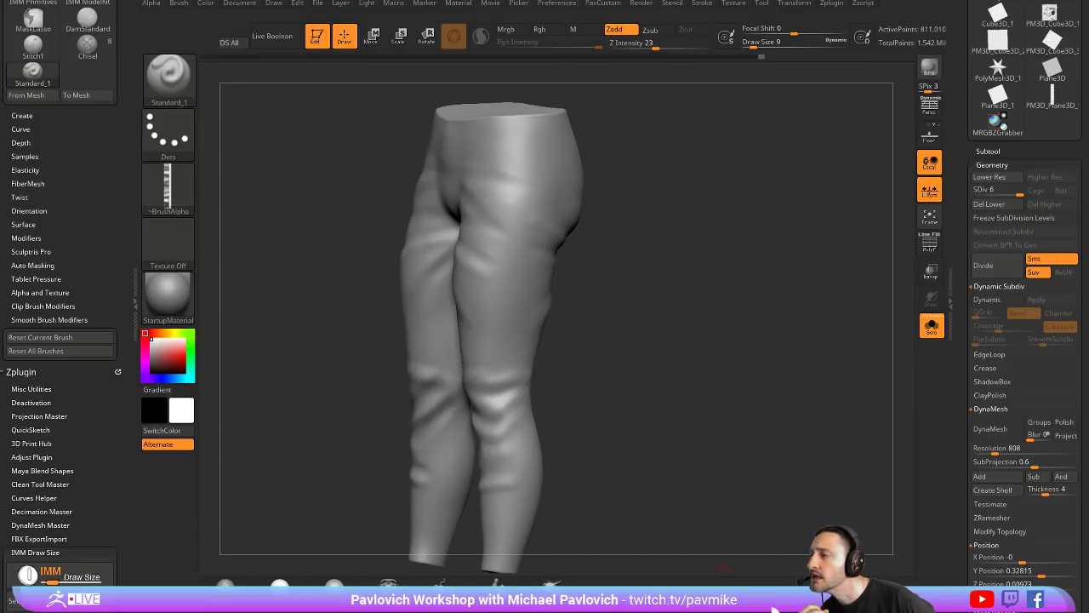
Step: Try a zigzag stroke down the thigh with the Standard brush at Draw Size 29, and undo it
{"action": "key", "text": "1"}
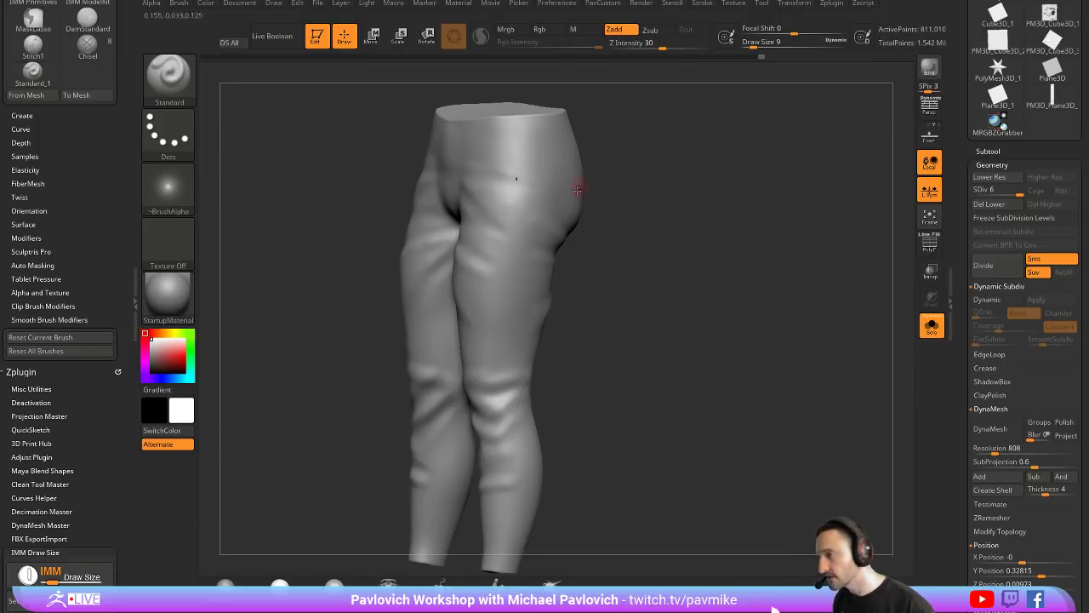
{"action": "left_click_drag", "start_coordinate": [534, 156], "coordinate": [494, 369]}
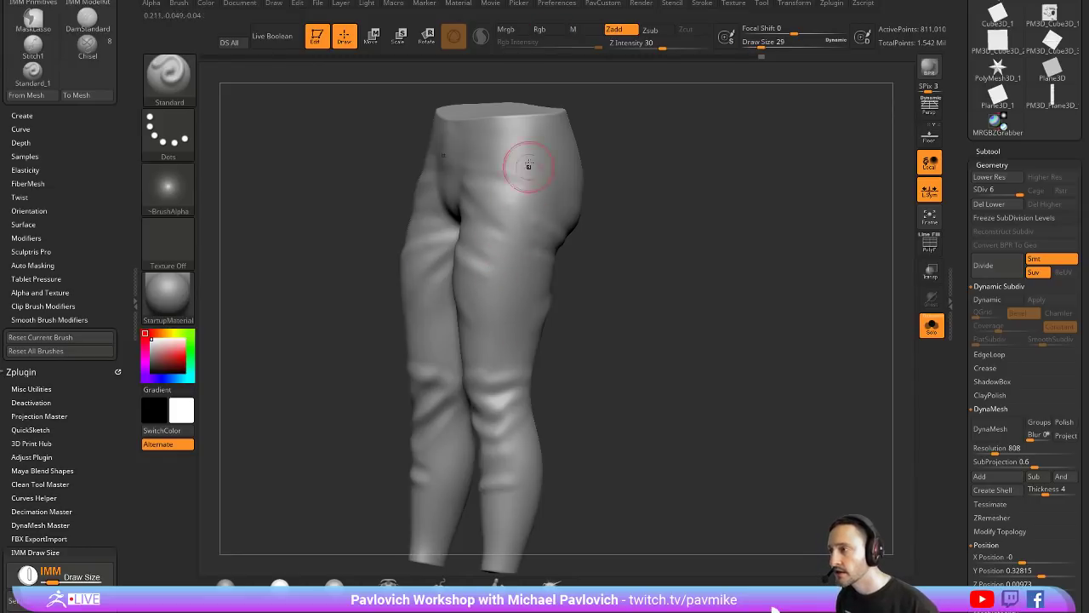
{"action": "mouse_move", "coordinate": [522, 158]}
{"action": "left_mouse_down"}
{"action": "mouse_move", "coordinate": [538, 217]}
{"action": "mouse_move", "coordinate": [515, 272]}
{"action": "mouse_move", "coordinate": [528, 334]}
{"action": "mouse_move", "coordinate": [521, 366]}
{"action": "left_mouse_up"}
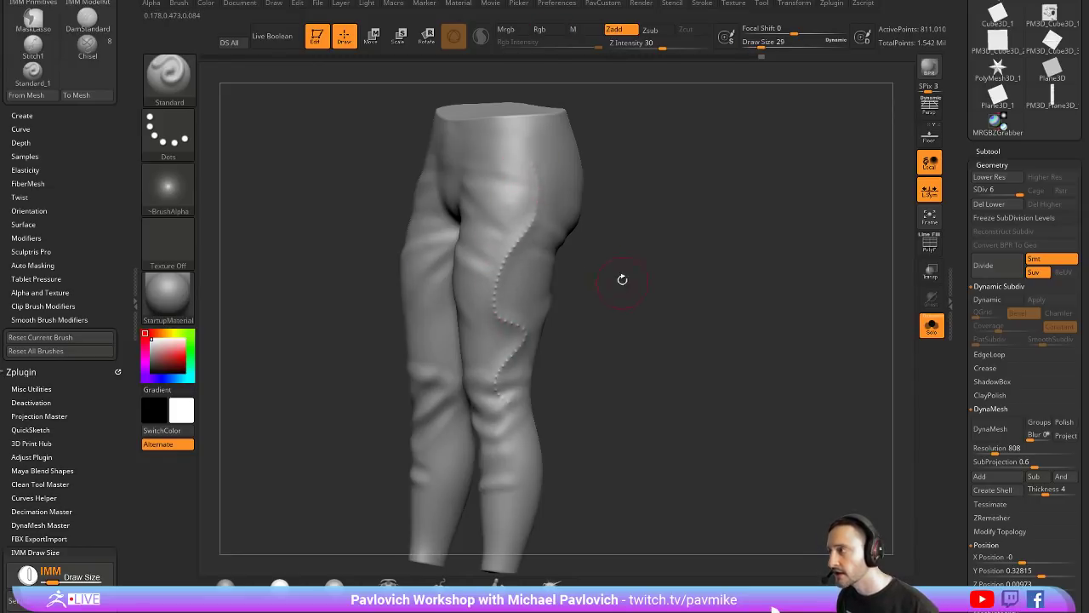
{"action": "key", "text": "ctrl+z"}
Step: Turn off the Standard brush's alpha and sculpt winding folds down the thigh, reducing Draw Size to 17
{"action": "left_click", "coordinate": [178, 182]}
{"action": "left_click", "coordinate": [259, 186]}
{"action": "mouse_move", "coordinate": [534, 162]}
{"action": "left_mouse_down"}
{"action": "mouse_move", "coordinate": [525, 280]}
{"action": "mouse_move", "coordinate": [495, 364]}
{"action": "left_mouse_up"}
{"action": "key", "text": "s"}
{"action": "left_click_drag", "start_coordinate": [615, 298], "coordinate": [610, 298]}
{"action": "left_click_drag", "start_coordinate": [536, 162], "coordinate": [523, 341]}
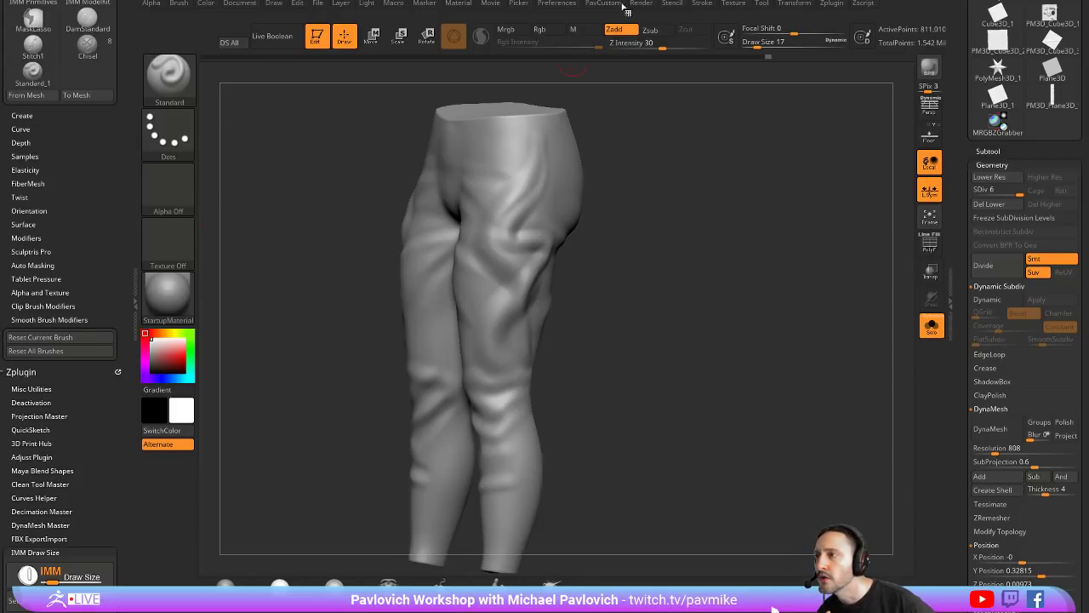
{"action": "left_click", "coordinate": [558, 4]}
{"action": "left_click", "coordinate": [573, 264]}
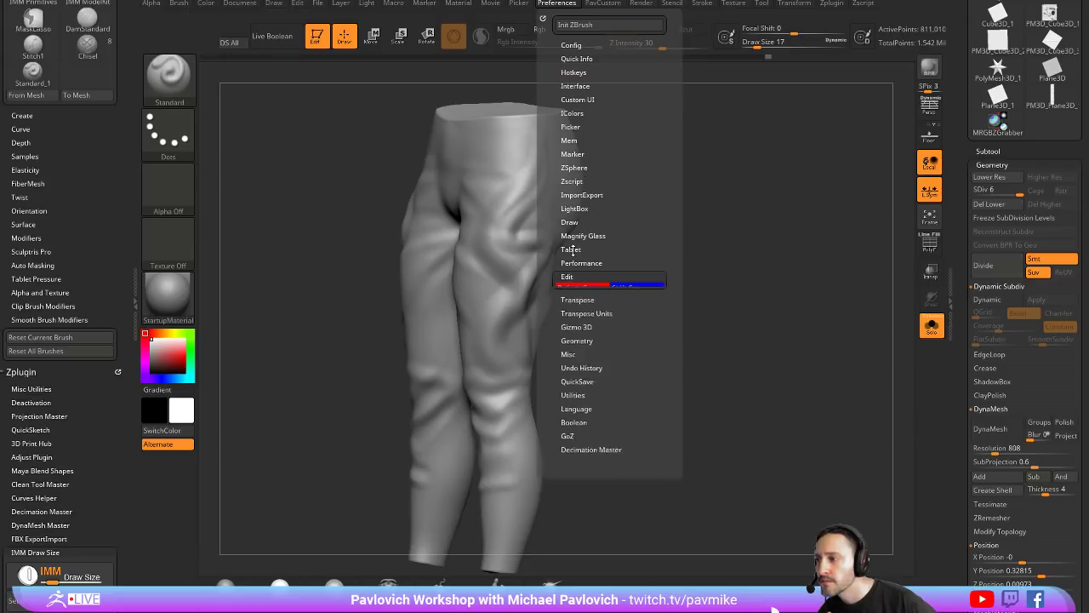
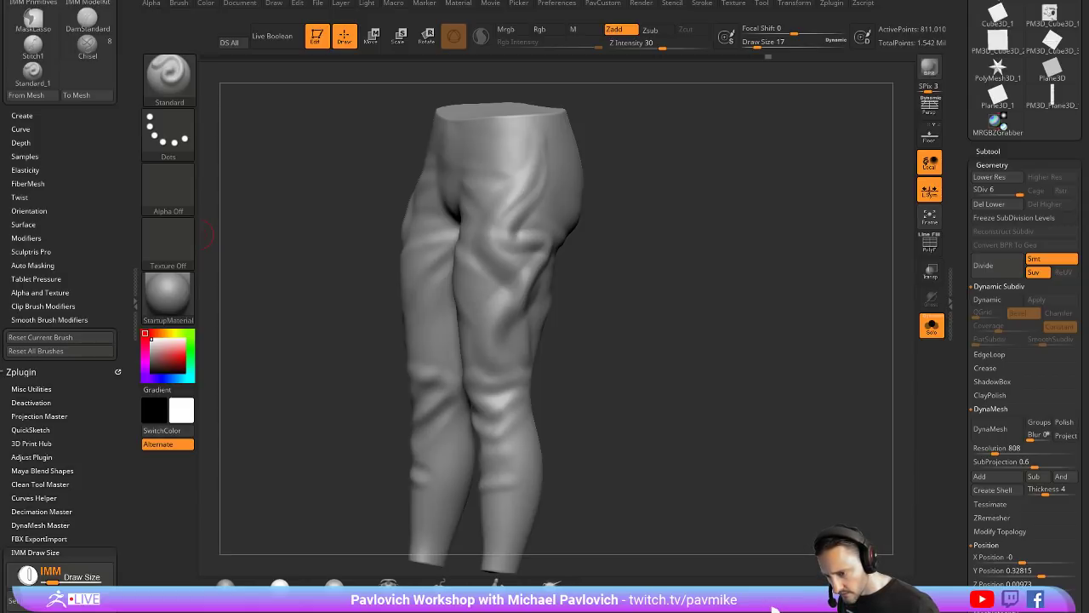
{"action": "left_click_drag", "start_coordinate": [1079, 408], "coordinate": [892, 17]}
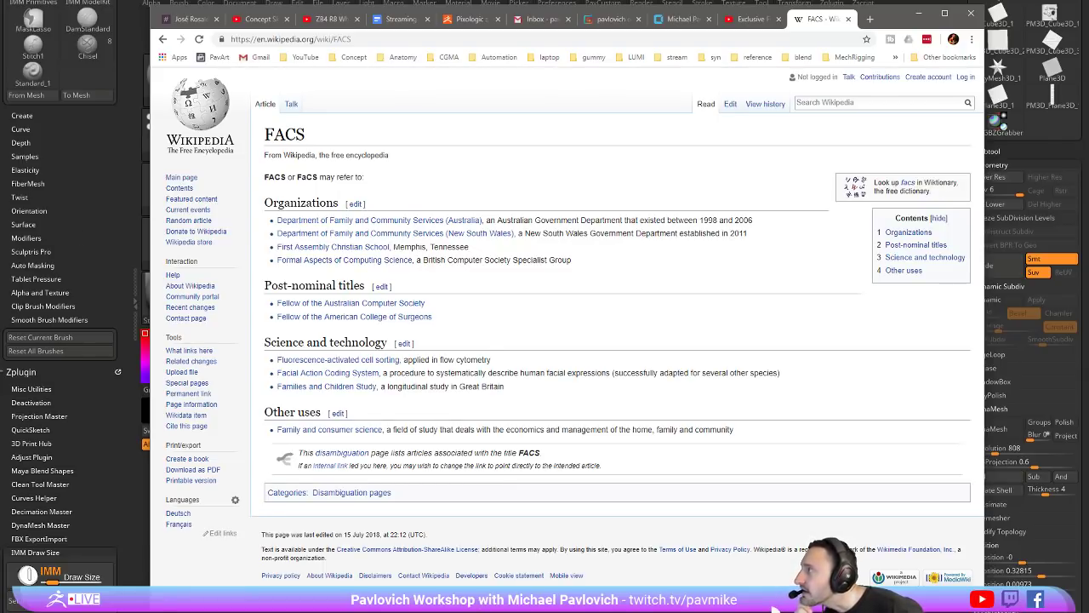
{"action": "left_click", "coordinate": [918, 14]}
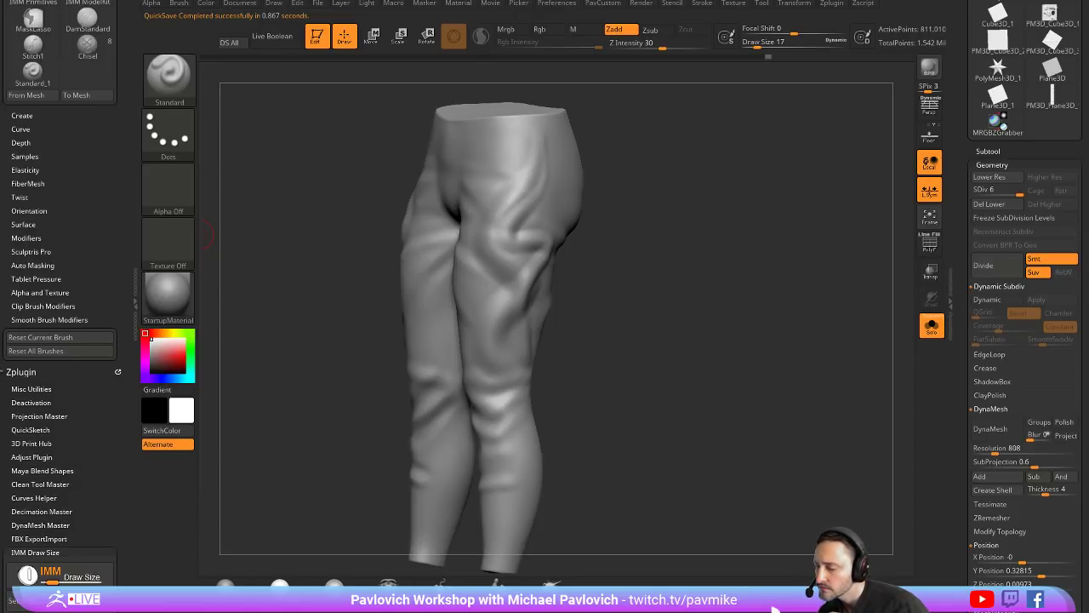
Step: Delete the trousers' lower subdivision levels and select the Topology brush
{"action": "left_click_drag", "start_coordinate": [708, 202], "coordinate": [715, 215]}
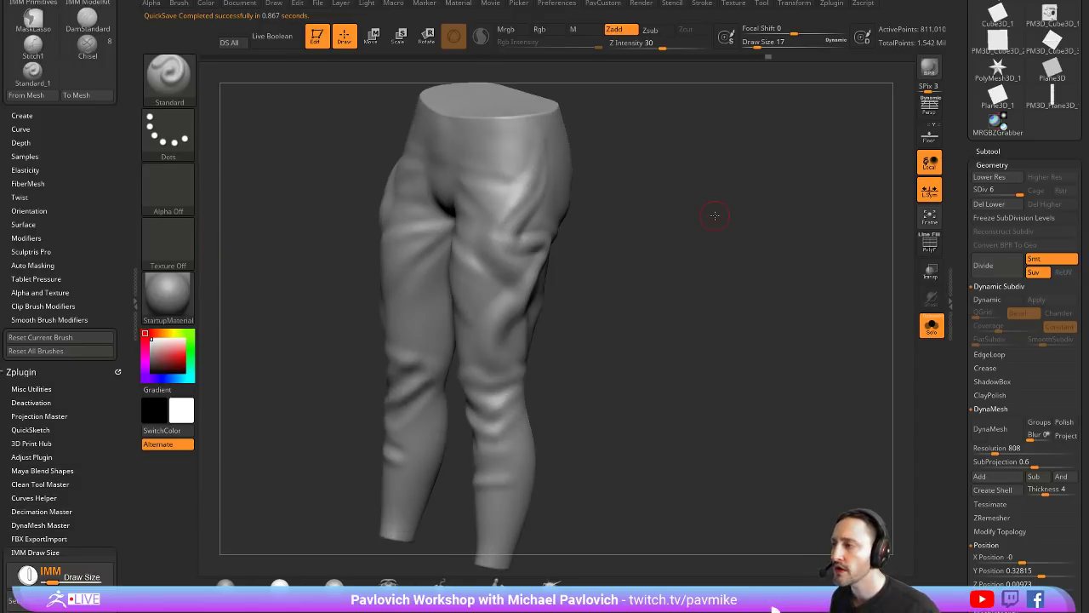
{"action": "left_click_drag", "start_coordinate": [771, 195], "coordinate": [769, 258]}
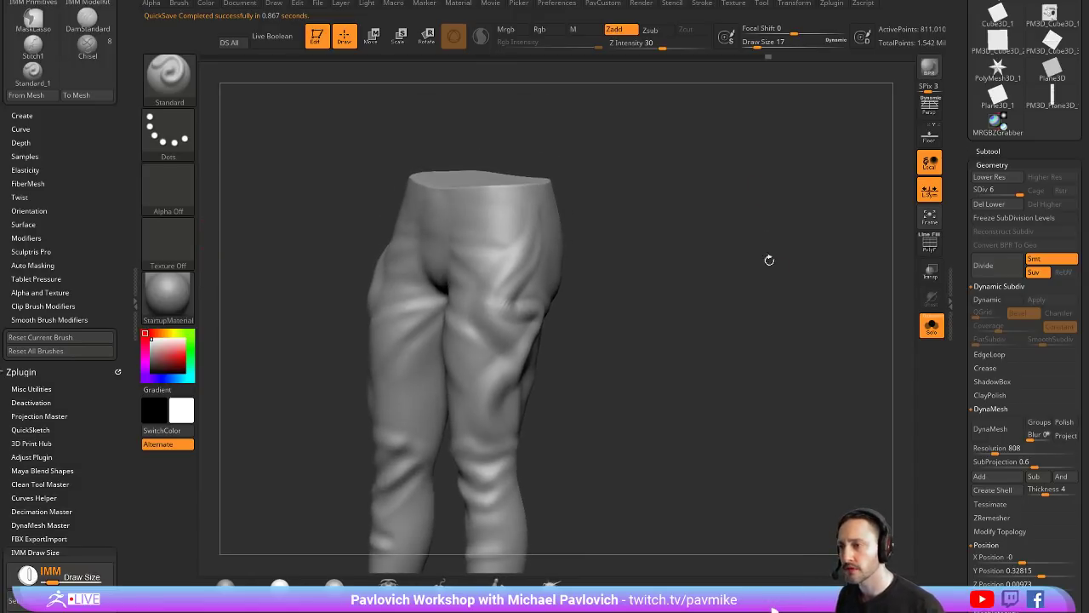
{"action": "left_click", "coordinate": [989, 203]}
{"action": "key", "text": "b"}
{"action": "key", "text": "t"}
{"action": "key", "text": "o"}
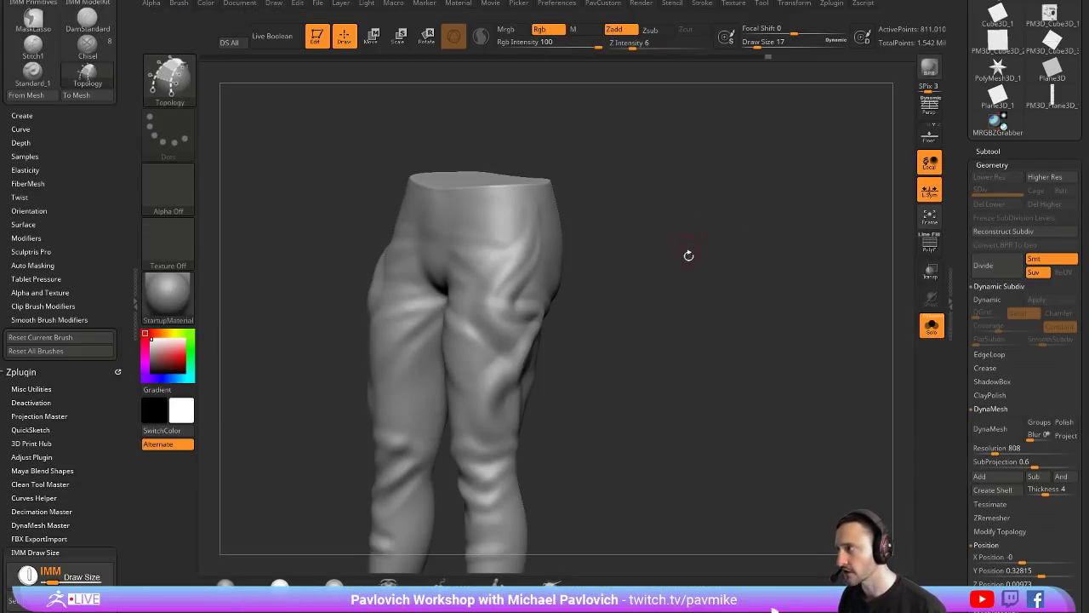
Step: Set Draw Size to 18 and draw four roughly horizontal topology lines across the hip and upper thigh
{"action": "left_click_drag", "start_coordinate": [721, 219], "coordinate": [726, 271], "text": "alt"}
{"action": "key", "text": "s"}
{"action": "left_click_drag", "start_coordinate": [528, 253], "coordinate": [539, 253]}
{"action": "left_click_drag", "start_coordinate": [460, 266], "coordinate": [574, 241]}
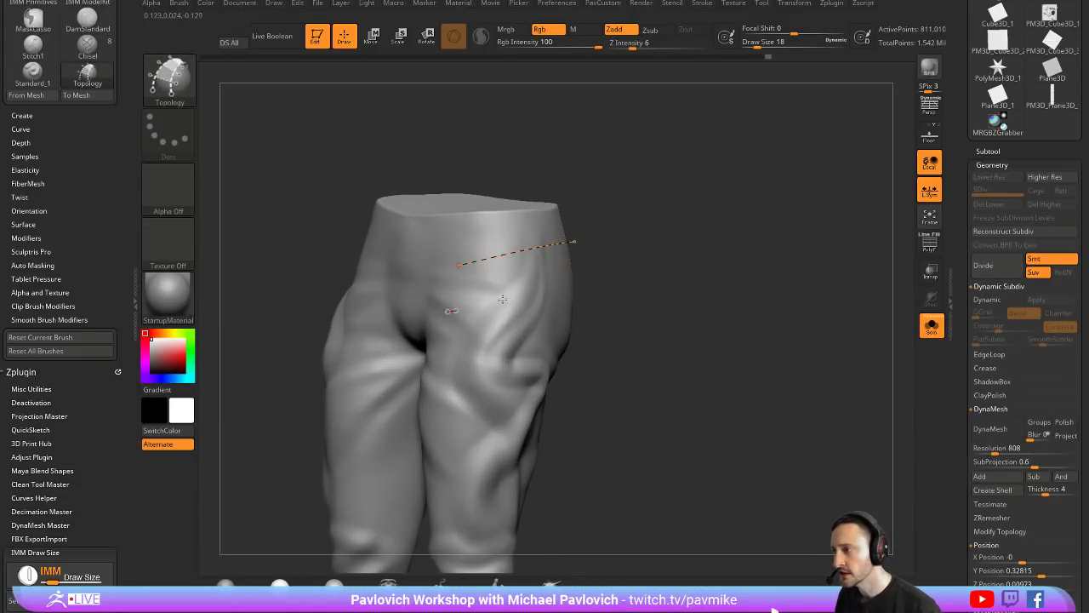
{"action": "left_click_drag", "start_coordinate": [449, 311], "coordinate": [571, 286]}
{"action": "left_click_drag", "start_coordinate": [448, 349], "coordinate": [570, 329]}
{"action": "left_click_drag", "start_coordinate": [448, 386], "coordinate": [541, 368]}
Step: Draw four vertical topology lines across the horizontal ones and generate the patch mesh from the grid
{"action": "left_click_drag", "start_coordinate": [660, 286], "coordinate": [639, 299]}
{"action": "left_click_drag", "start_coordinate": [475, 230], "coordinate": [456, 416]}
{"action": "left_click_drag", "start_coordinate": [509, 235], "coordinate": [502, 398]}
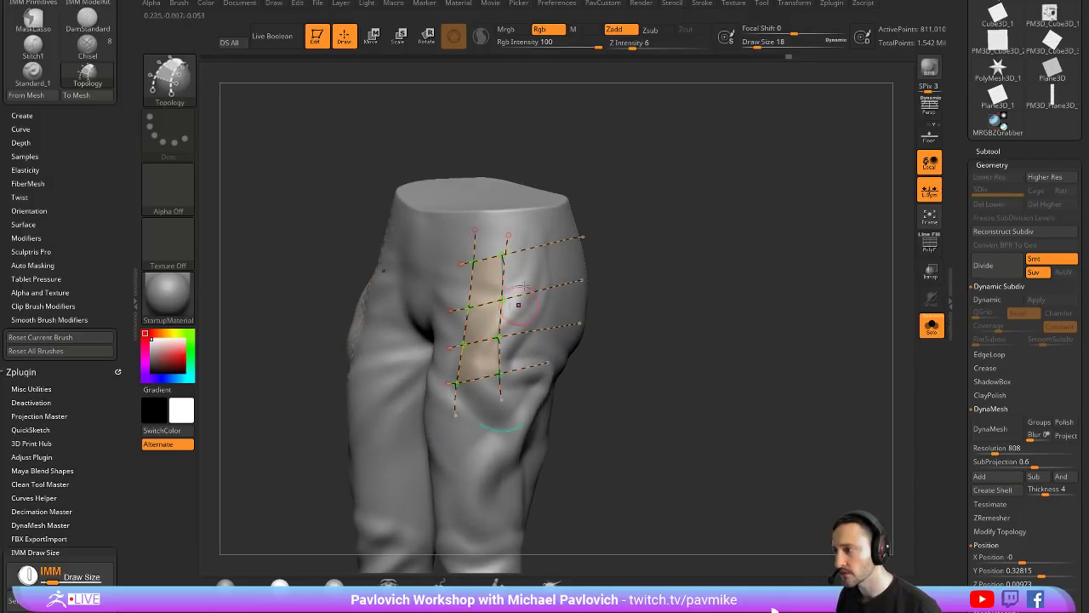
{"action": "left_click_drag", "start_coordinate": [543, 229], "coordinate": [532, 385]}
{"action": "left_click_drag", "start_coordinate": [562, 246], "coordinate": [553, 379]}
{"action": "left_click", "coordinate": [549, 307]}
Step: Split the new patch off the trousers as a separate subtool and show its polyframe
{"action": "key", "text": "2"}
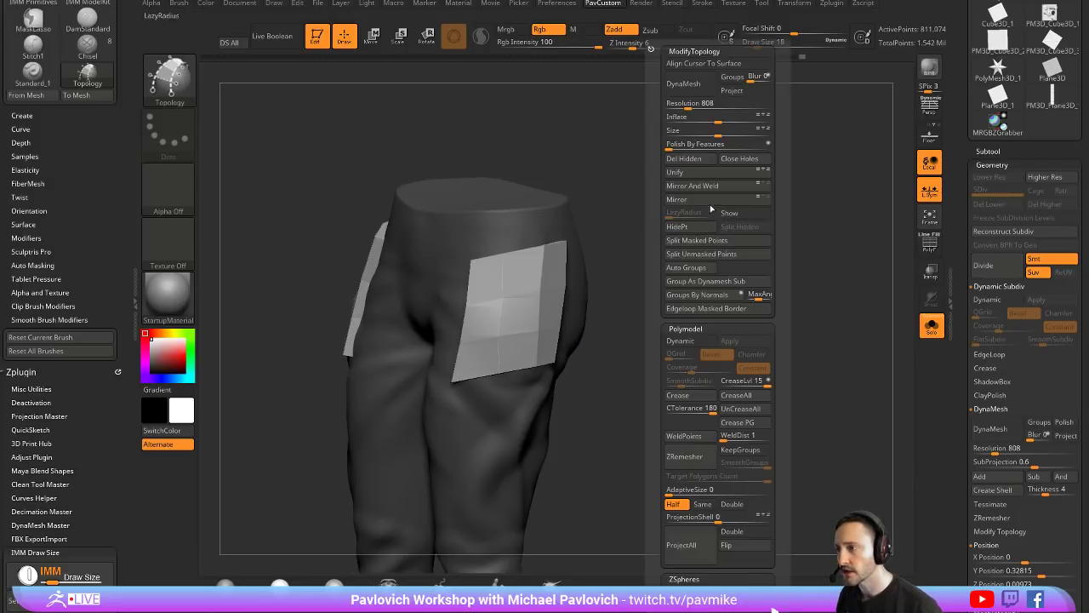
{"action": "left_click", "coordinate": [734, 245]}
{"action": "left_click_drag", "start_coordinate": [725, 282], "coordinate": [788, 260]}
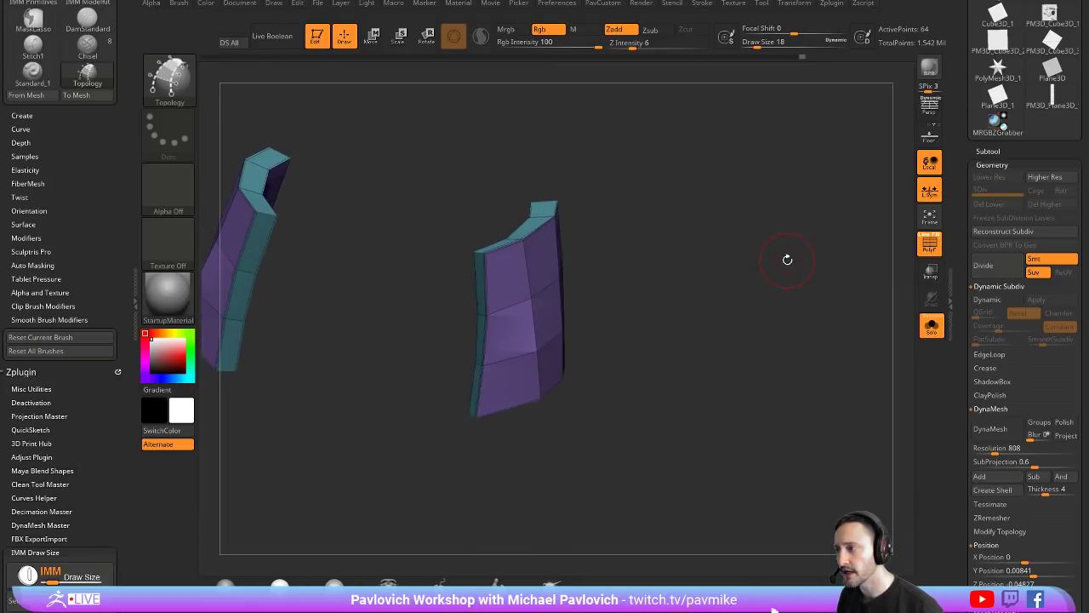
Step: Crease the patch's edges with a tolerance of 56 and preview it in Dynamic Subdivision with crease level 3
{"action": "key", "text": "space"}
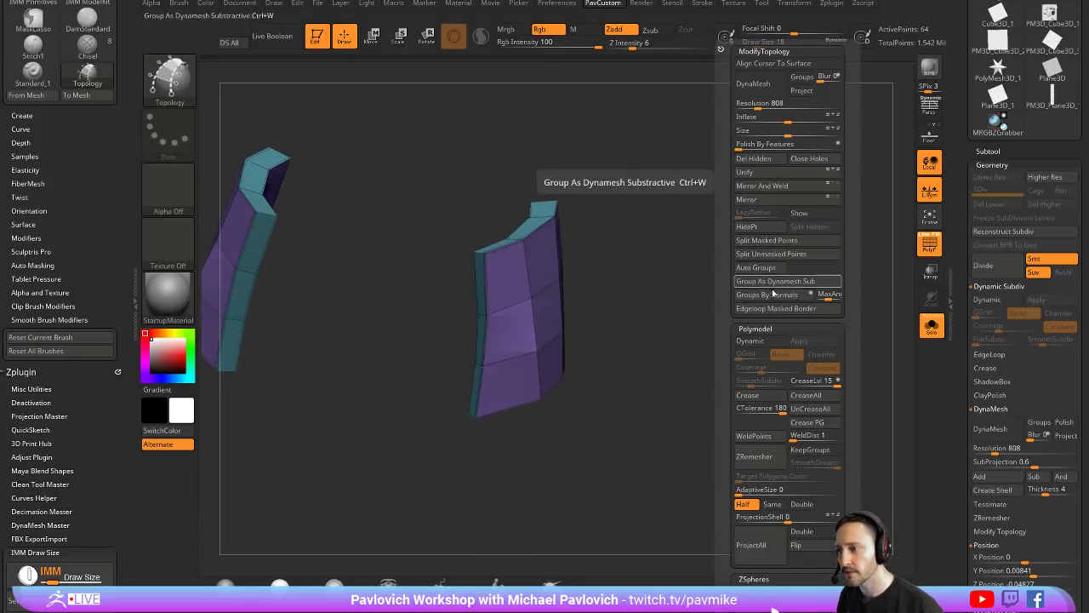
{"action": "left_click", "coordinate": [760, 399]}
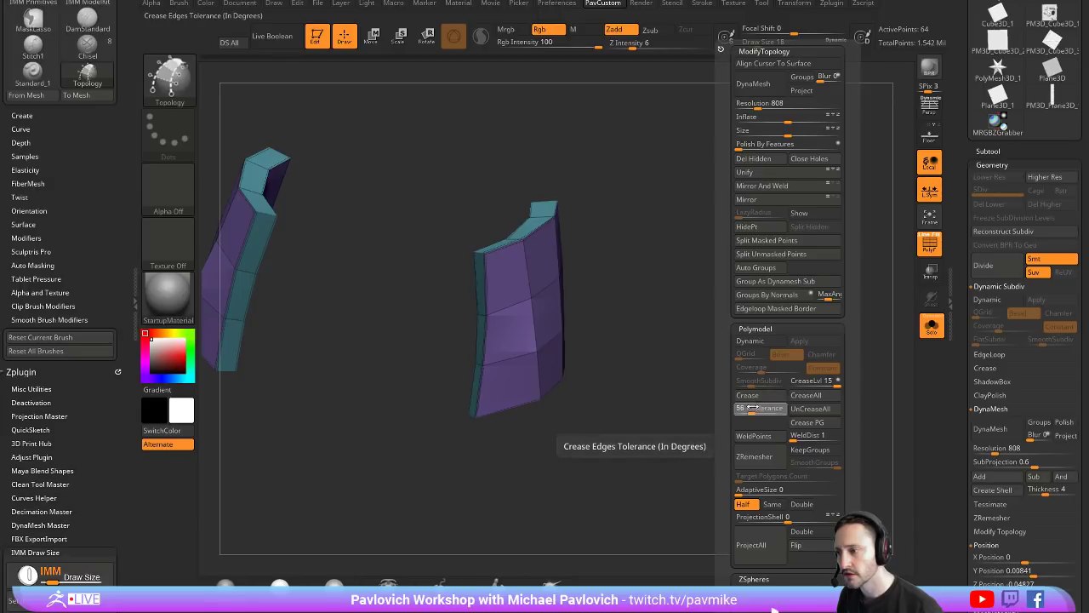
{"action": "key", "text": "d"}
{"action": "mouse_move", "coordinate": [726, 240]}
{"action": "left_mouse_down"}
{"action": "mouse_move", "coordinate": [700, 239]}
{"action": "mouse_move", "coordinate": [721, 241]}
{"action": "left_mouse_up"}
{"action": "key", "text": "space"}
{"action": "left_click_drag", "start_coordinate": [798, 387], "coordinate": [727, 385]}
{"action": "left_click_drag", "start_coordinate": [632, 214], "coordinate": [626, 251]}
Step: Select the ZModeler brush and use QMesh on a single polygon to cut away the patch's upper corner
{"action": "key", "text": "b"}
{"action": "key", "text": "z"}
{"action": "key", "text": "m"}
{"action": "key", "text": "space"}
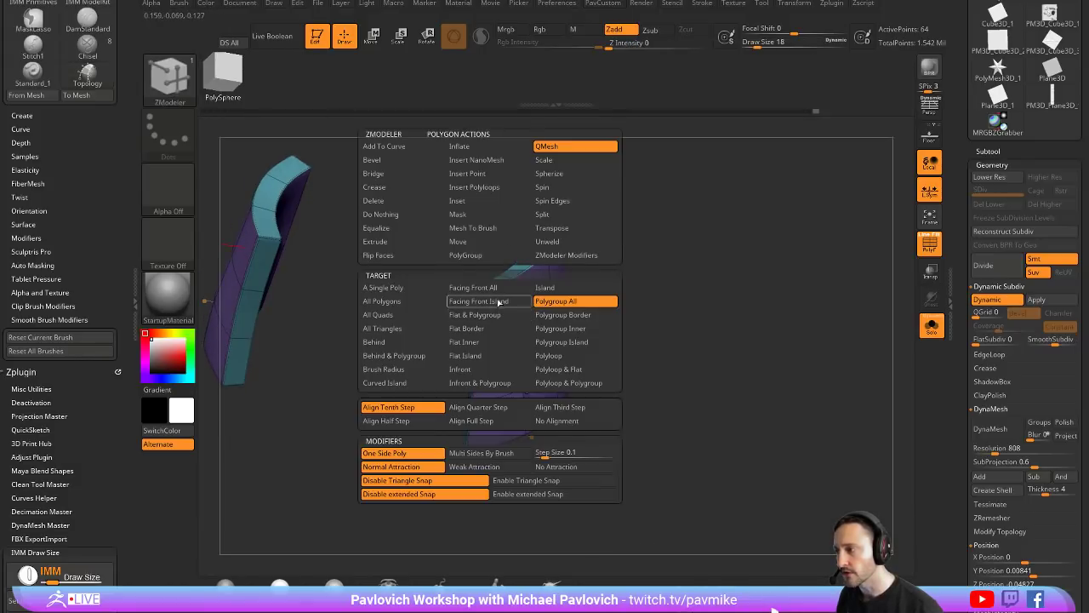
{"action": "key", "text": "space"}
{"action": "left_click", "coordinate": [402, 288]}
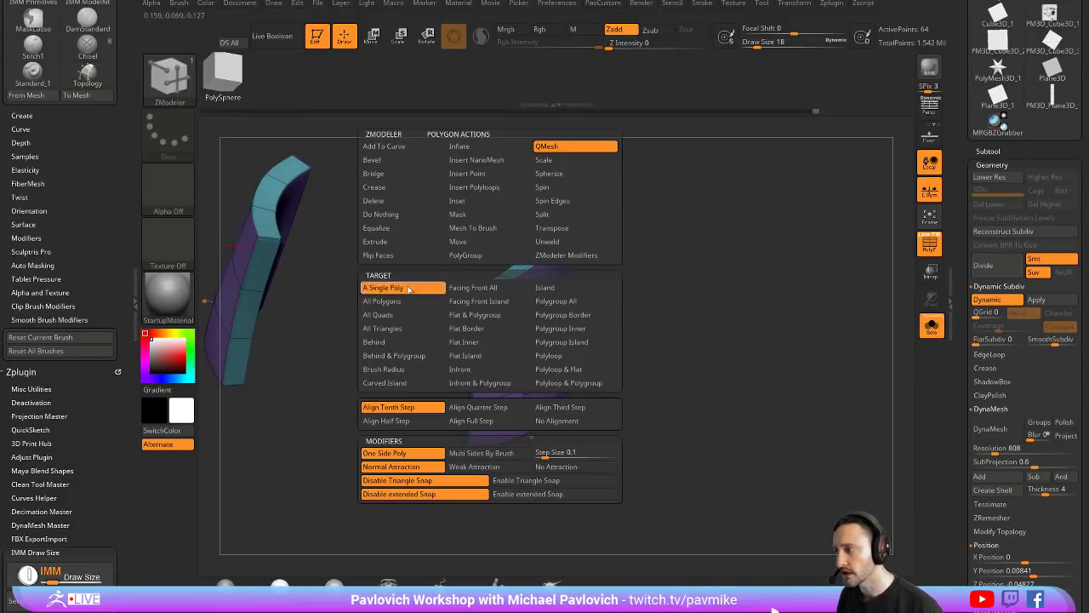
{"action": "left_click_drag", "start_coordinate": [502, 298], "coordinate": [480, 308]}
{"action": "left_click_drag", "start_coordinate": [646, 238], "coordinate": [717, 340]}
Step: Crease the patch's edges again to include the cut-out corner
{"action": "key", "text": "2"}
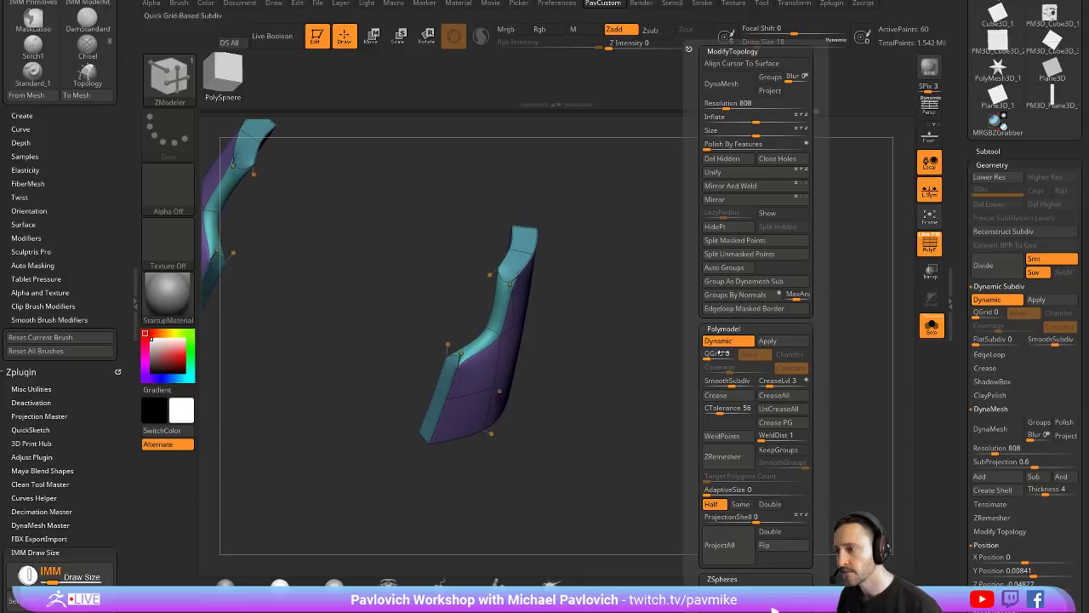
{"action": "left_click", "coordinate": [715, 397]}
{"action": "mouse_move", "coordinate": [647, 247]}
{"action": "left_mouse_down"}
{"action": "mouse_move", "coordinate": [672, 190]}
{"action": "mouse_move", "coordinate": [639, 234]}
{"action": "left_mouse_up"}
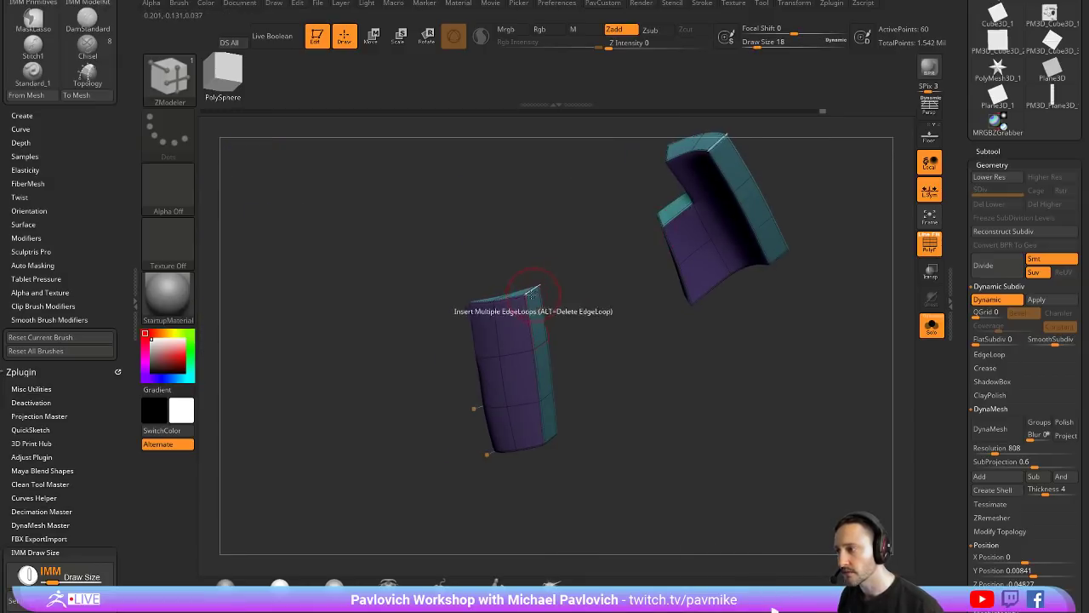
Step: Set the ZModeler edge action to Slide and turn the patch to its notched side
{"action": "key", "text": "space"}
{"action": "left_click", "coordinate": [596, 296]}
{"action": "left_click_drag", "start_coordinate": [446, 414], "coordinate": [557, 324]}
{"action": "left_click_drag", "start_coordinate": [630, 298], "coordinate": [815, 314]}
Step: Hide the polyframe and toggle Dynamic Subdivision off and on to compare the faceted and smoothed patch
{"action": "key", "text": "shift+f"}
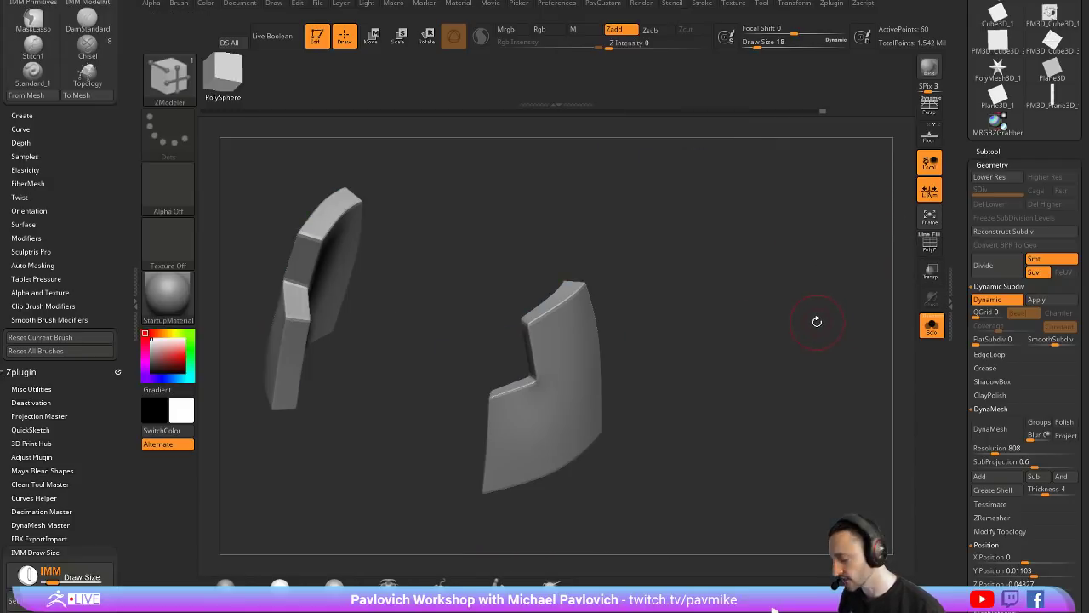
{"action": "key", "text": "shift+d"}
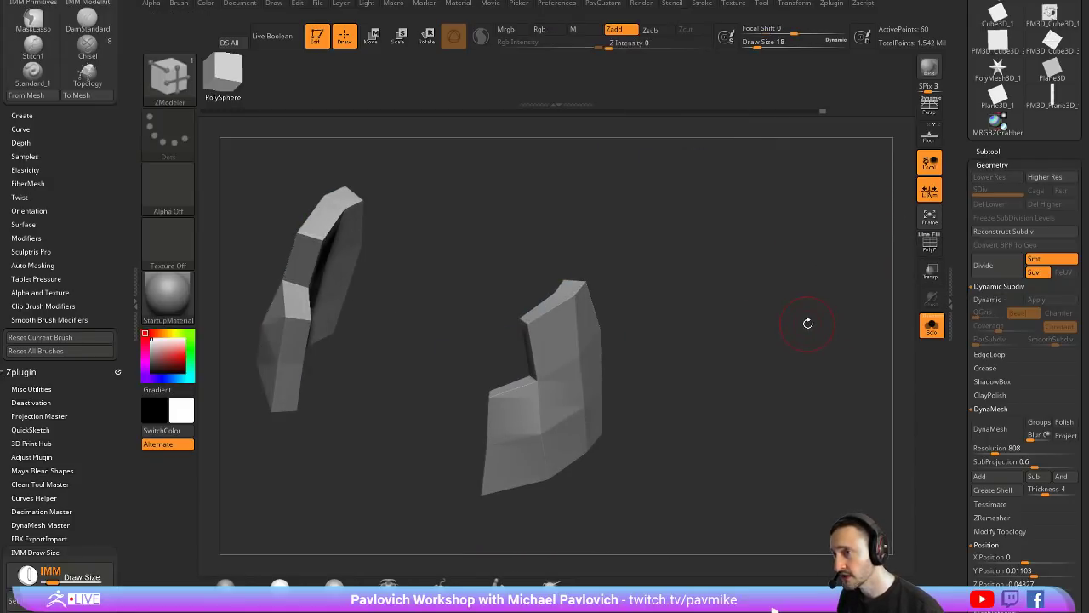
{"action": "key", "text": "shift+d"}
{"action": "left_click_drag", "start_coordinate": [810, 322], "coordinate": [744, 295]}
{"action": "key", "text": "shift+f"}
Step: Set the QMesh target to Polygroup All and adjust an edge at the patch's cut-out with Slide Edge
{"action": "key", "text": "space"}
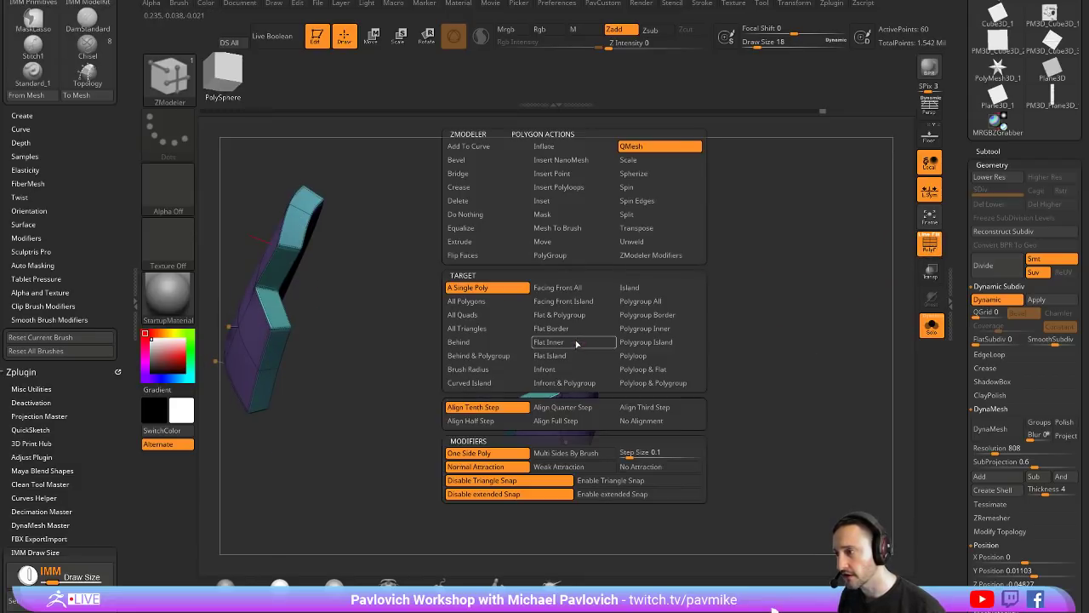
{"action": "left_click", "coordinate": [649, 303]}
{"action": "left_click_drag", "start_coordinate": [568, 371], "coordinate": [669, 329]}
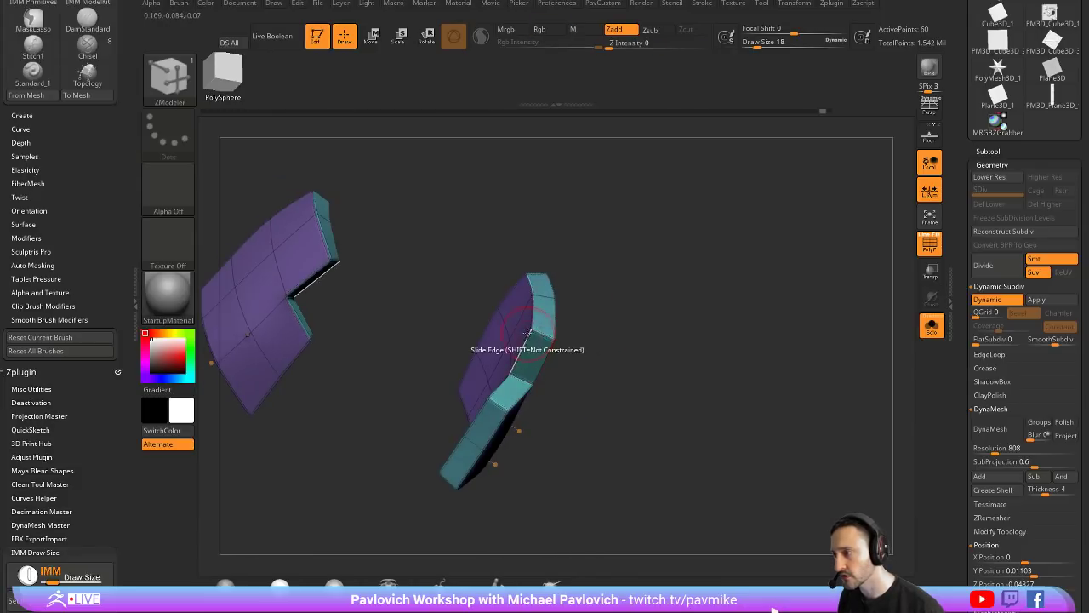
{"action": "left_click_drag", "start_coordinate": [534, 336], "coordinate": [549, 336]}
{"action": "left_click_drag", "start_coordinate": [672, 314], "coordinate": [725, 279]}
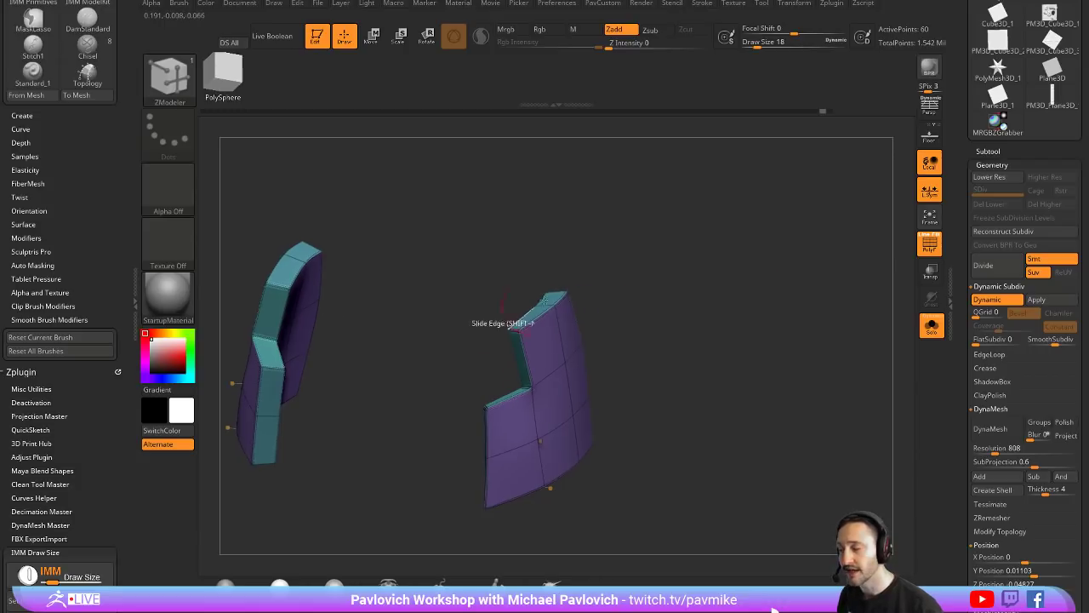
Step: Apply the dynamic subdivision to the patch and mask everything except one of its large face polygroups
{"action": "left_click", "coordinate": [1036, 300]}
{"action": "mouse_move", "coordinate": [843, 305]}
{"action": "left_mouse_down"}
{"action": "mouse_move", "coordinate": [792, 310]}
{"action": "mouse_move", "coordinate": [838, 319]}
{"action": "left_mouse_up"}
{"action": "left_click", "coordinate": [515, 319], "text": "ctrl+shift"}
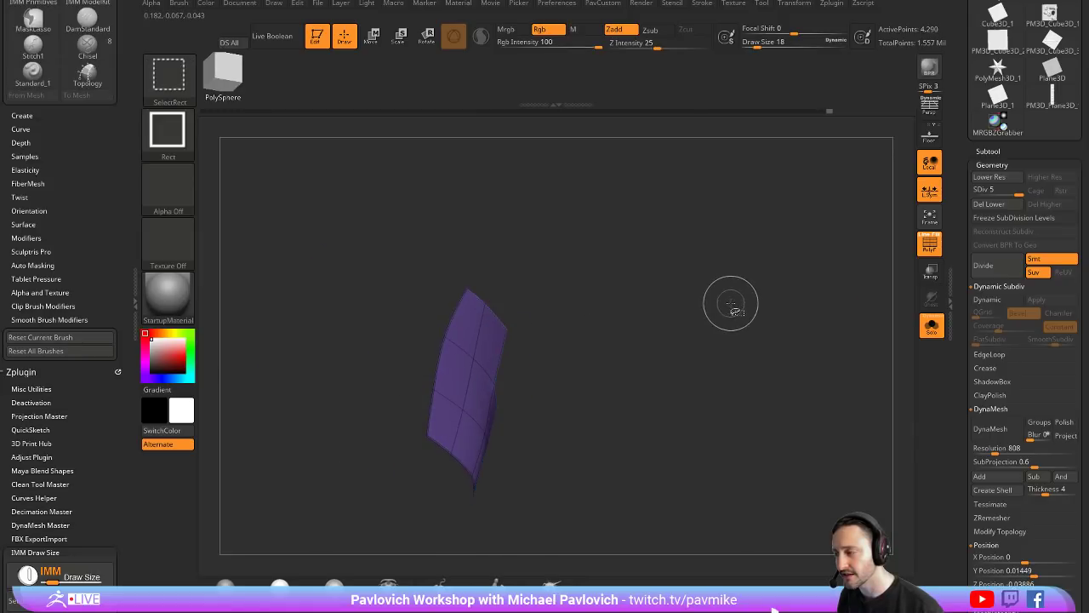
{"action": "key", "text": "ctrl+a"}
{"action": "left_click", "coordinate": [753, 253], "text": "ctrl+shift"}
{"action": "left_click", "coordinate": [752, 253], "text": "ctrl"}
Step: Shift the unmasked face slightly with the gizmo centred on it, clear the mask and hide the polyframe
{"action": "key", "text": "w"}
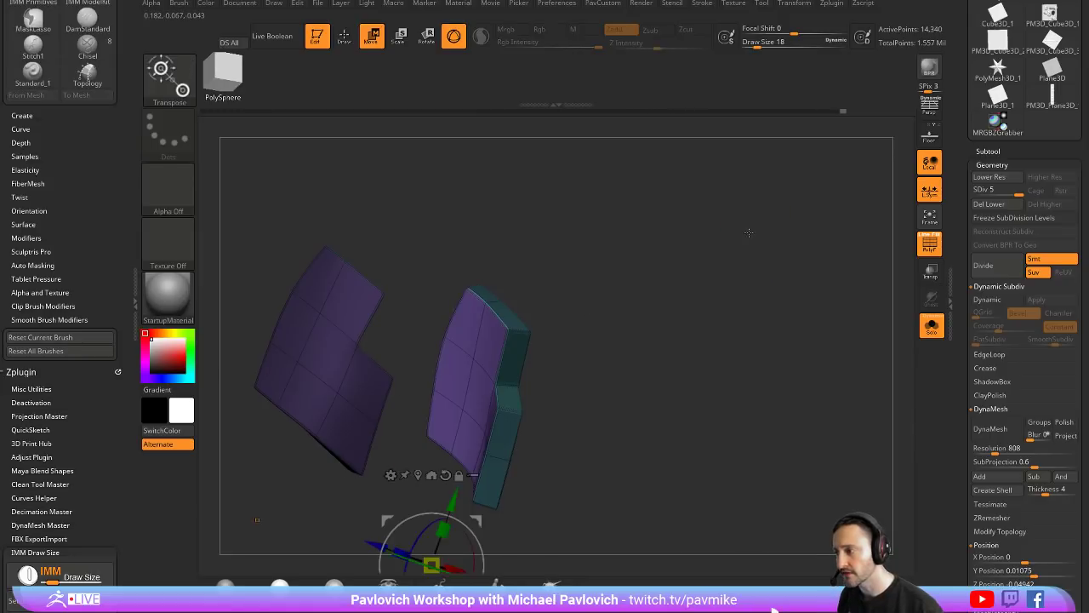
{"action": "left_click_drag", "start_coordinate": [748, 231], "coordinate": [693, 256]}
{"action": "left_click", "coordinate": [419, 475]}
{"action": "mouse_move", "coordinate": [413, 383]}
{"action": "left_mouse_down"}
{"action": "mouse_move", "coordinate": [427, 380]}
{"action": "mouse_move", "coordinate": [414, 383]}
{"action": "left_mouse_up"}
{"action": "key", "text": "q"}
{"action": "mouse_move", "coordinate": [681, 317]}
{"action": "left_mouse_down", "text": "ctrl"}
{"action": "mouse_move", "coordinate": [734, 349]}
{"action": "mouse_move", "coordinate": [795, 297]}
{"action": "mouse_move", "coordinate": [734, 267]}
{"action": "mouse_move", "coordinate": [750, 311]}
{"action": "left_mouse_up", "text": "ctrl"}
{"action": "key", "text": "shift+f"}
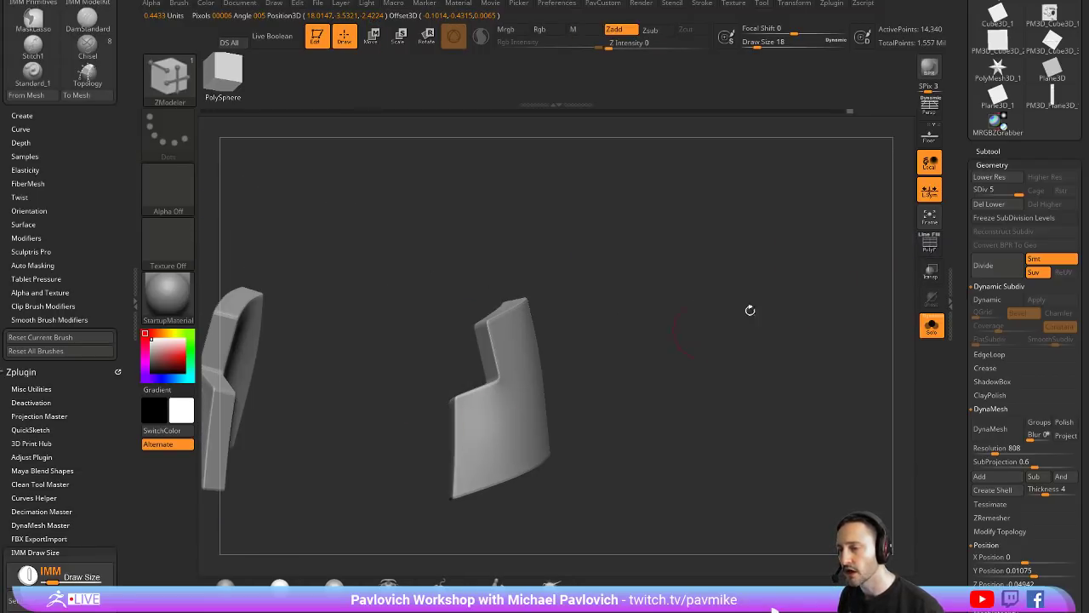
Step: Undo the recent face shift, masking and applied subdivision on the patch, then show its polyframe
{"action": "left_click_drag", "start_coordinate": [995, 191], "coordinate": [1021, 192]}
{"action": "left_click", "coordinate": [785, 281], "text": "ctrl"}
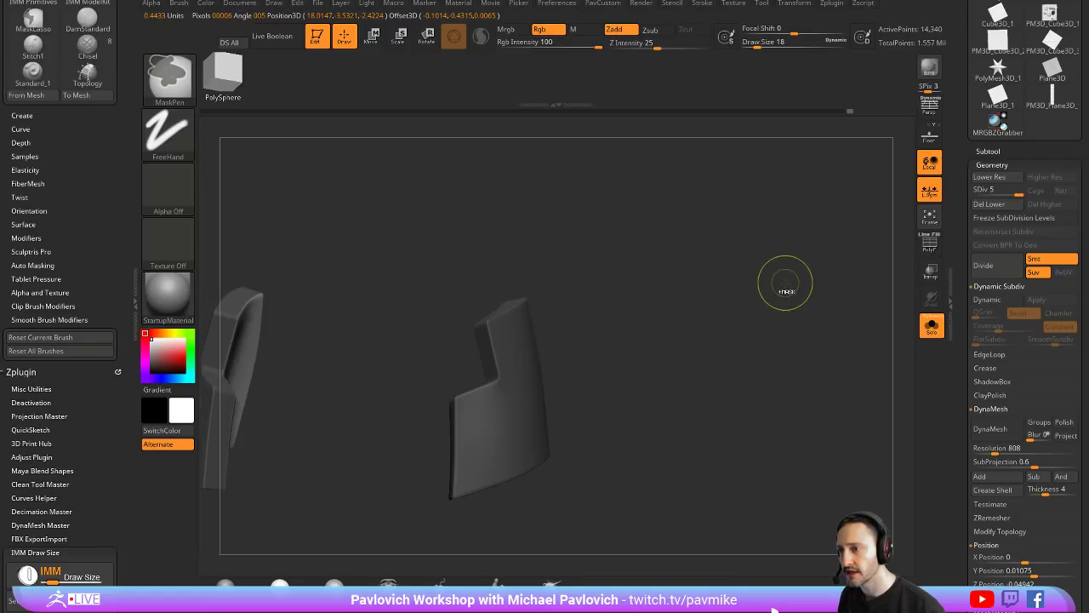
{"action": "key", "text": "ctrl+z"}
{"action": "key", "text": "ctrl+z"}
{"action": "key", "text": "ctrl+z"}
{"action": "key", "text": "ctrl+z"}
{"action": "key", "text": "ctrl+z"}
{"action": "left_click_drag", "start_coordinate": [787, 289], "coordinate": [863, 298]}
{"action": "left_click", "coordinate": [932, 325]}
{"action": "left_click", "coordinate": [936, 323]}
{"action": "left_click", "coordinate": [929, 243]}
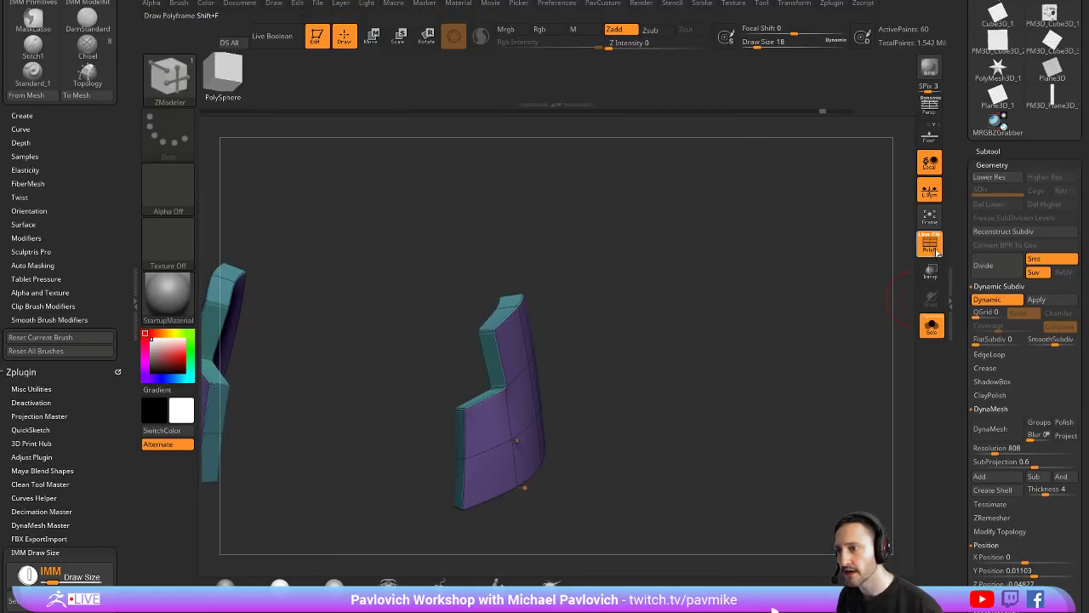
{"action": "left_click_drag", "start_coordinate": [656, 298], "coordinate": [605, 311]}
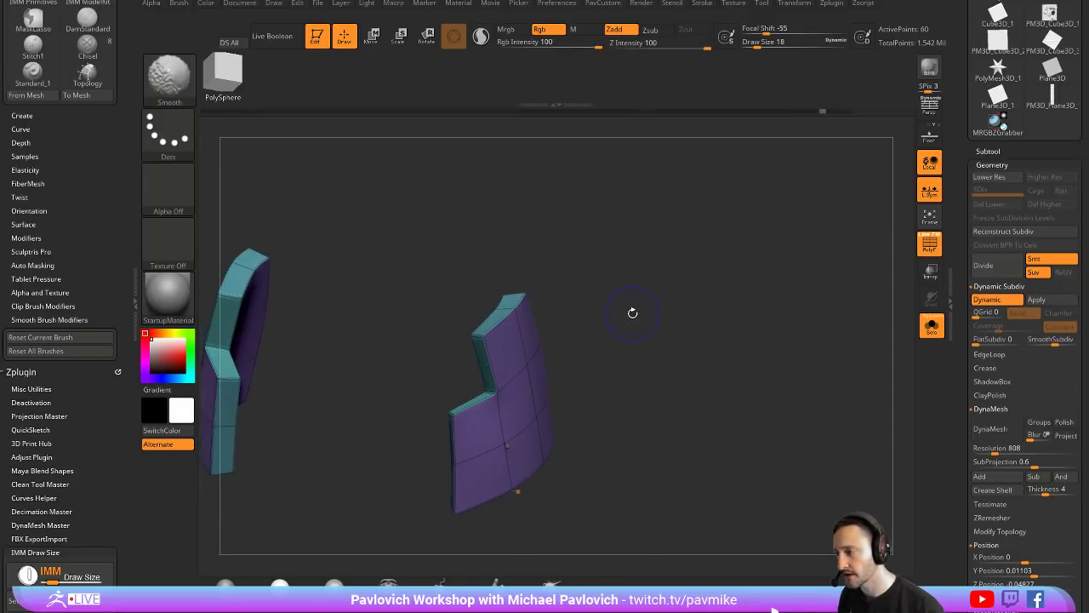
{"action": "key", "text": "shift+d"}
{"action": "left_click_drag", "start_coordinate": [513, 358], "coordinate": [581, 335]}
{"action": "key", "text": "d"}
{"action": "key", "text": "ctrl+z"}
Step: Inset the patch's large purple face polygroup as one region, using the Inset polygon action with the Polygroup All target
{"action": "key", "text": "space"}
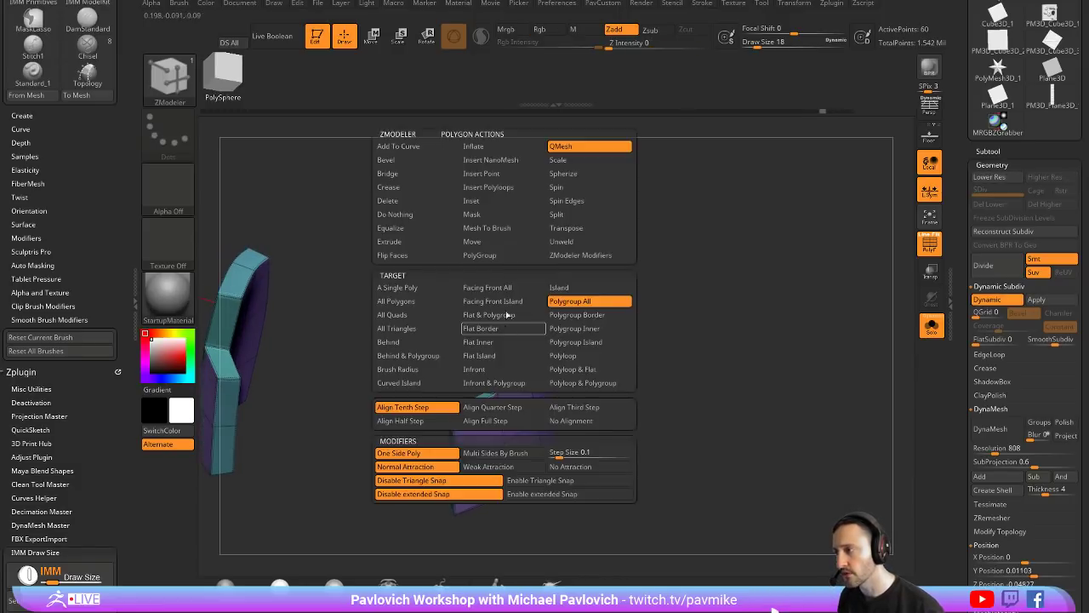
{"action": "key", "text": "space"}
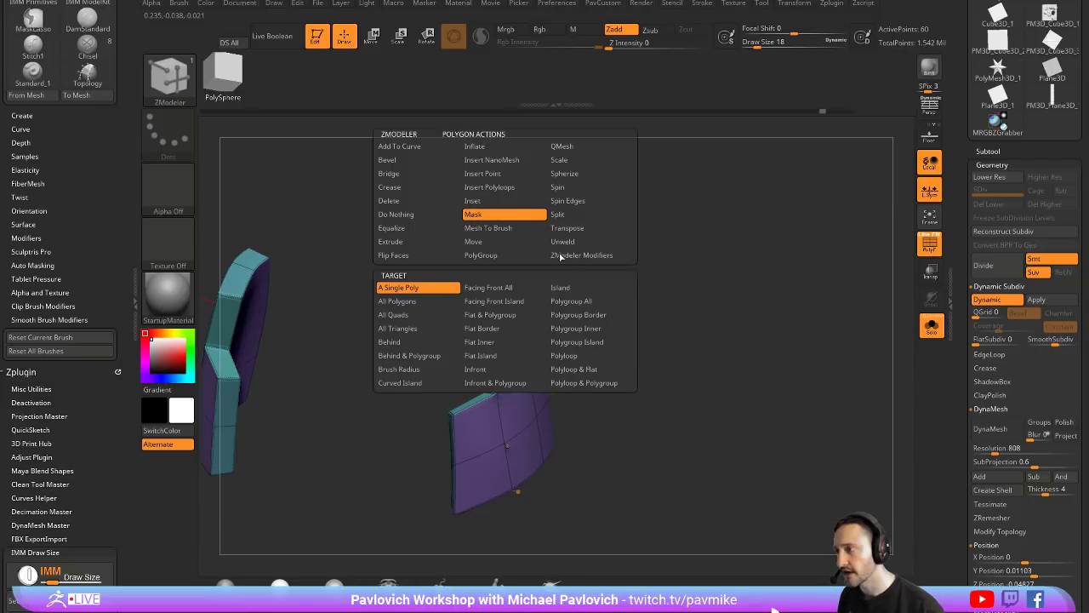
{"action": "left_click", "coordinate": [505, 203]}
{"action": "left_click", "coordinate": [506, 350]}
{"action": "left_click_drag", "start_coordinate": [507, 351], "coordinate": [515, 347]}
{"action": "right_click_drag", "start_coordinate": [516, 348], "coordinate": [600, 301]}
Step: Extrude the inset orange polygroup slightly outward with QMesh while Dynamic Subdivision is off, and turn the smoothing back on
{"action": "key", "text": "shift+d"}
{"action": "key", "text": "space"}
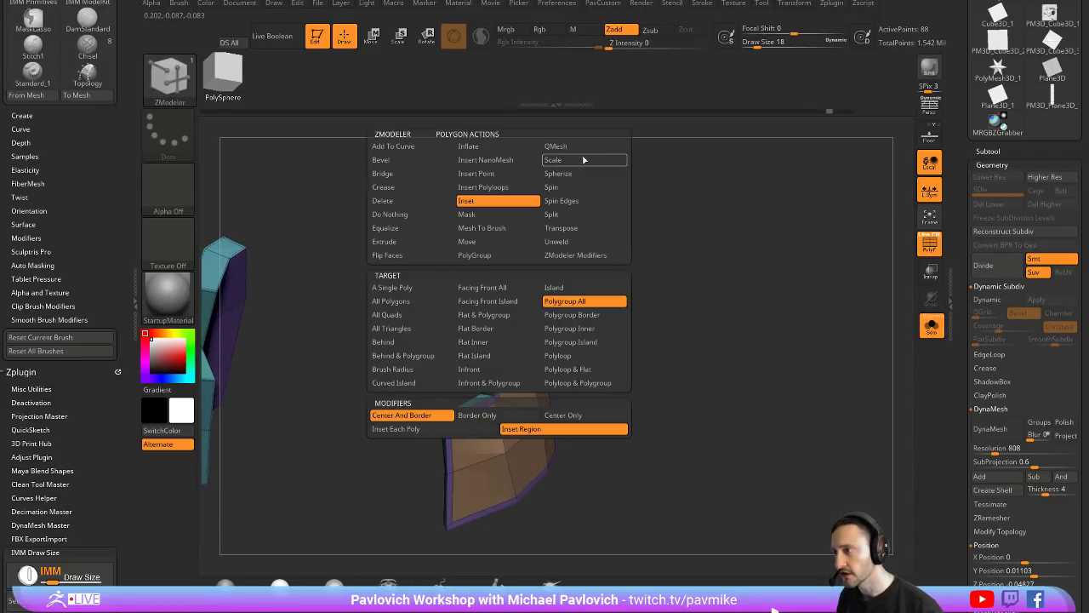
{"action": "left_click", "coordinate": [584, 146]}
{"action": "left_click_drag", "start_coordinate": [513, 354], "coordinate": [521, 354]}
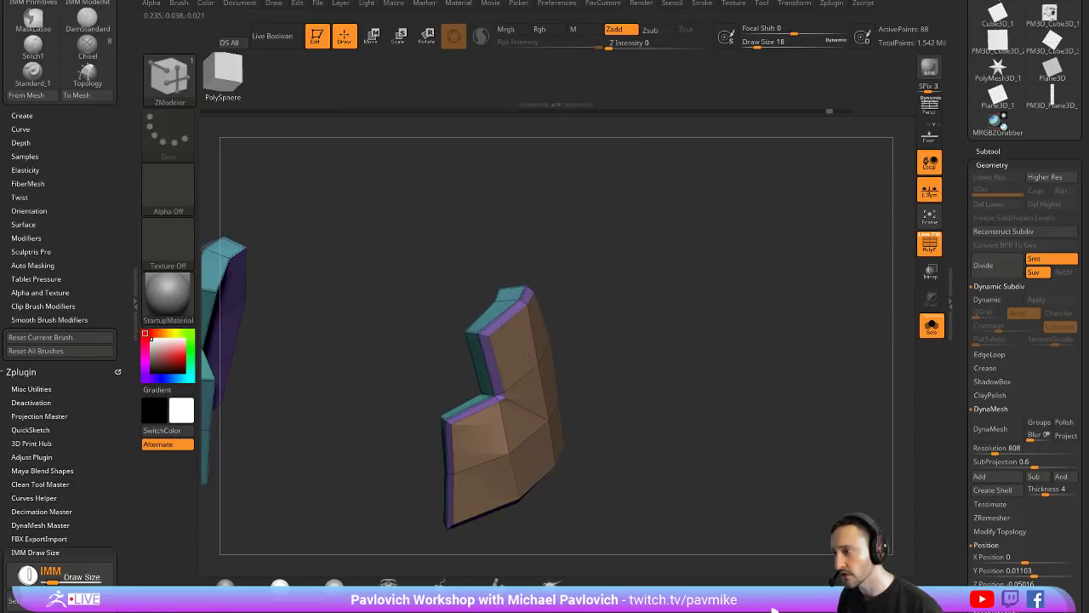
{"action": "key", "text": "d"}
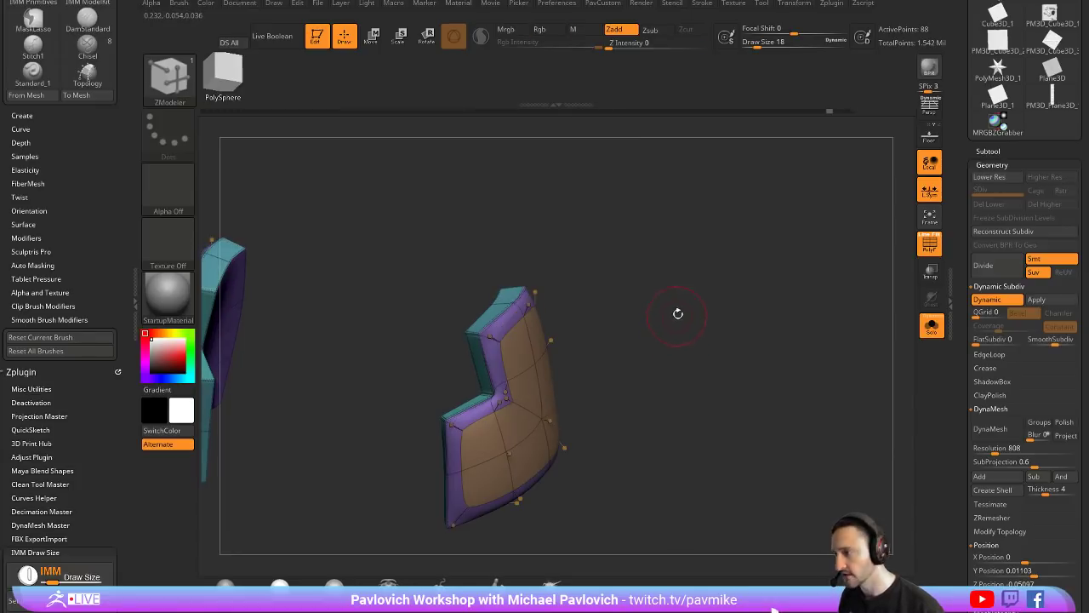
Step: Crease the patch along its polygroup borders and hide the polyframe
{"action": "key", "text": "2"}
{"action": "left_click", "coordinate": [705, 423]}
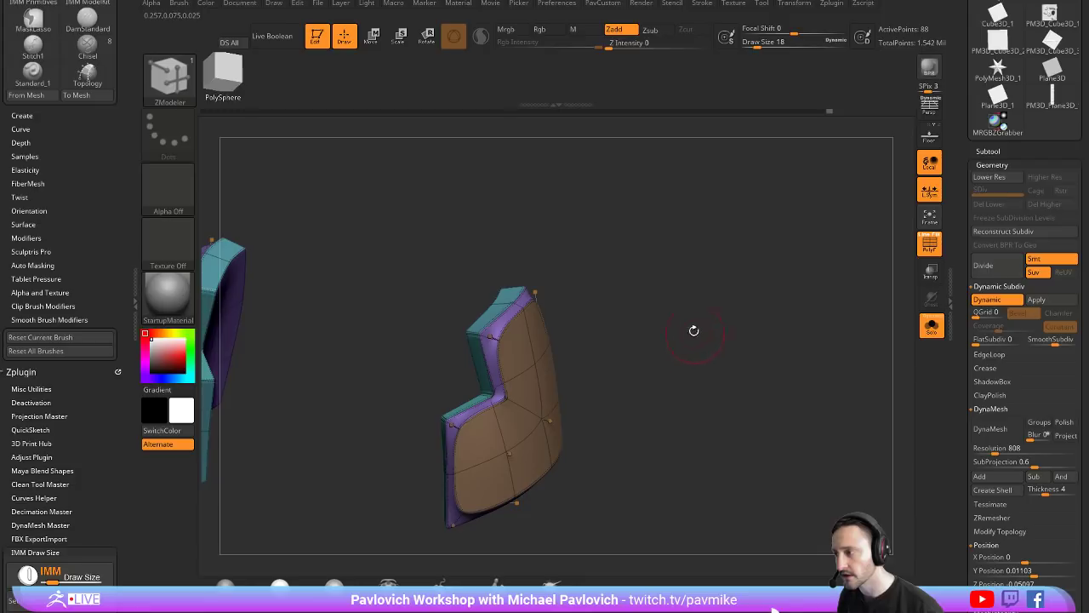
{"action": "key", "text": "2"}
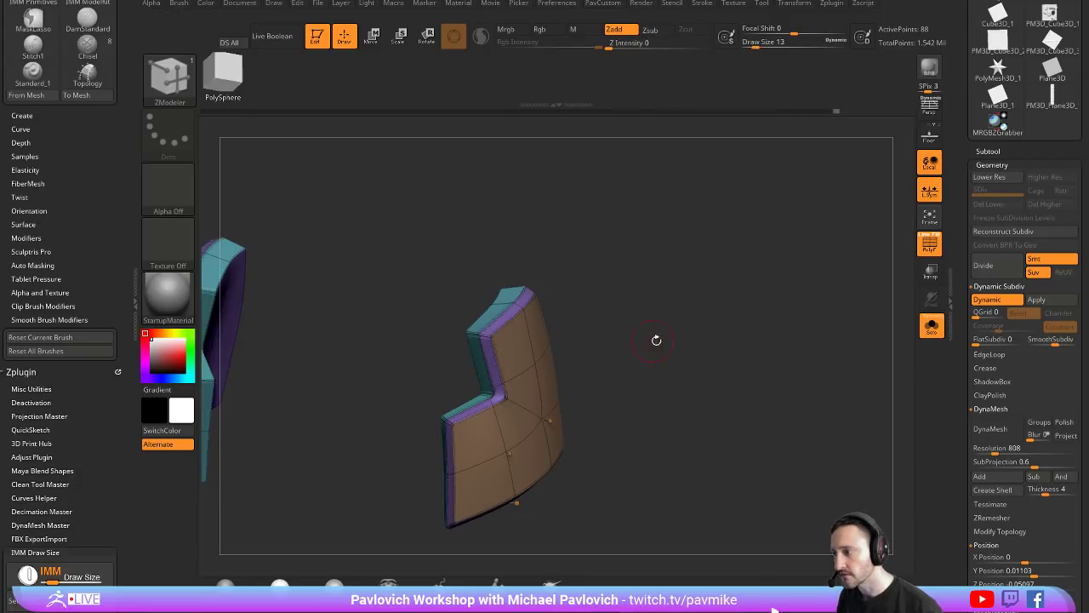
{"action": "left_click_drag", "start_coordinate": [657, 340], "coordinate": [813, 327]}
{"action": "key", "text": "shift+f"}
{"action": "left_click_drag", "start_coordinate": [732, 334], "coordinate": [778, 316]}
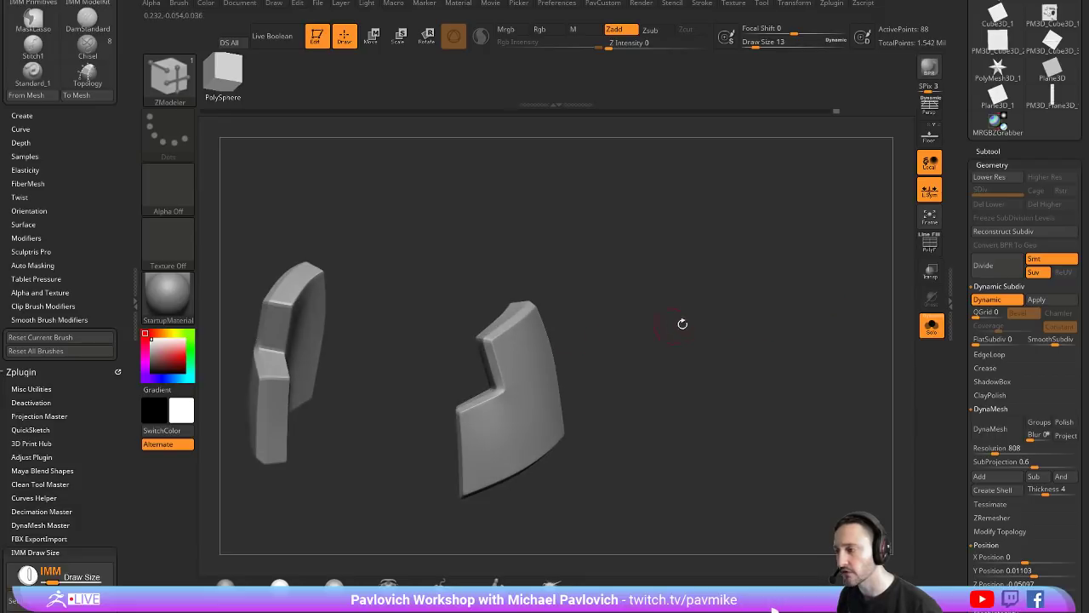
{"action": "left_click_drag", "start_coordinate": [682, 324], "coordinate": [693, 328], "text": "alt"}
{"action": "key", "text": "s"}
{"action": "left_click", "coordinate": [694, 323]}
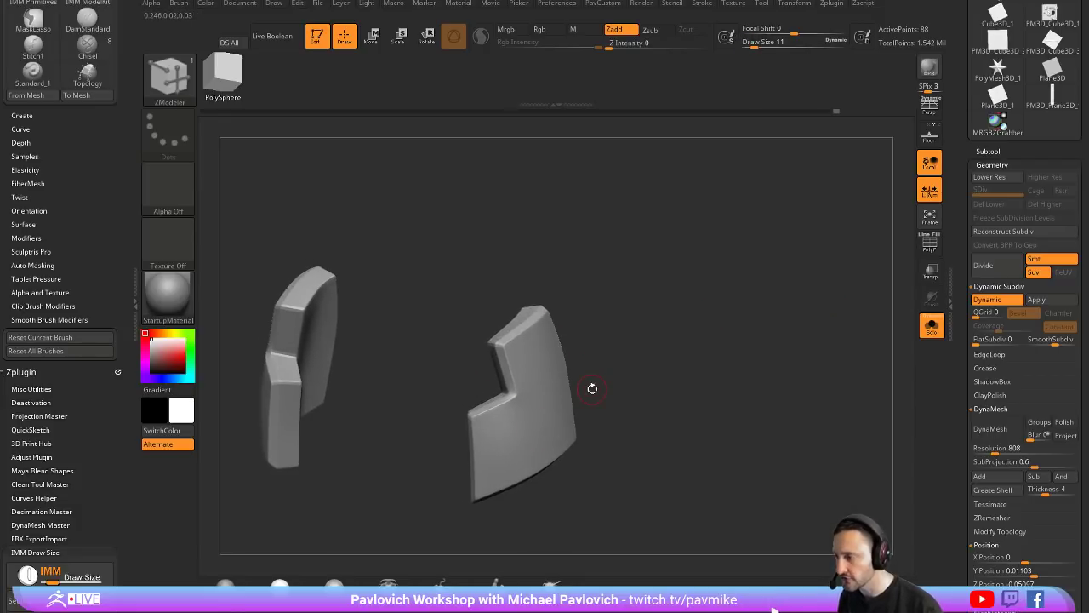
{"action": "left_click_drag", "start_coordinate": [779, 240], "coordinate": [792, 283]}
Step: Apply the patch's dynamic subdivision and convert it to DynaMesh without freezing the subdivision levels
{"action": "key", "text": "w"}
{"action": "key", "text": "q"}
{"action": "key", "text": "2"}
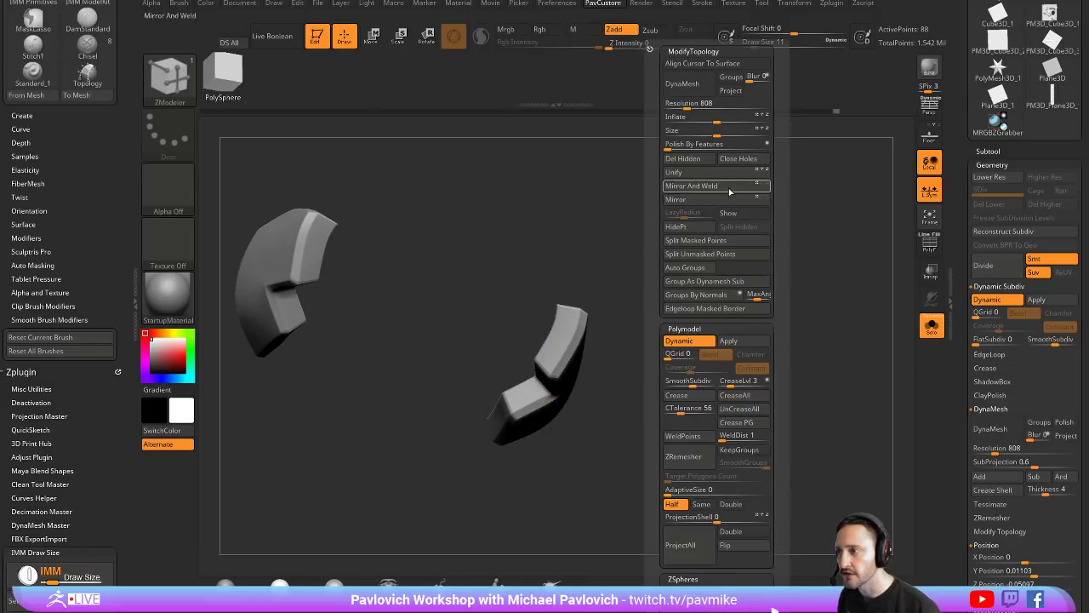
{"action": "left_click", "coordinate": [743, 340]}
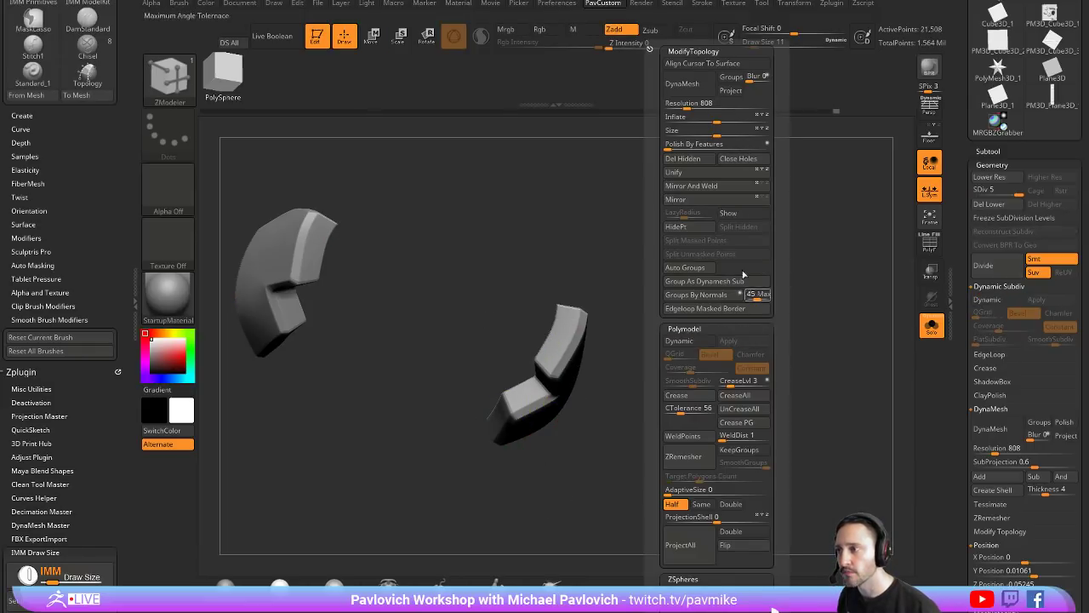
{"action": "left_click", "coordinate": [695, 86]}
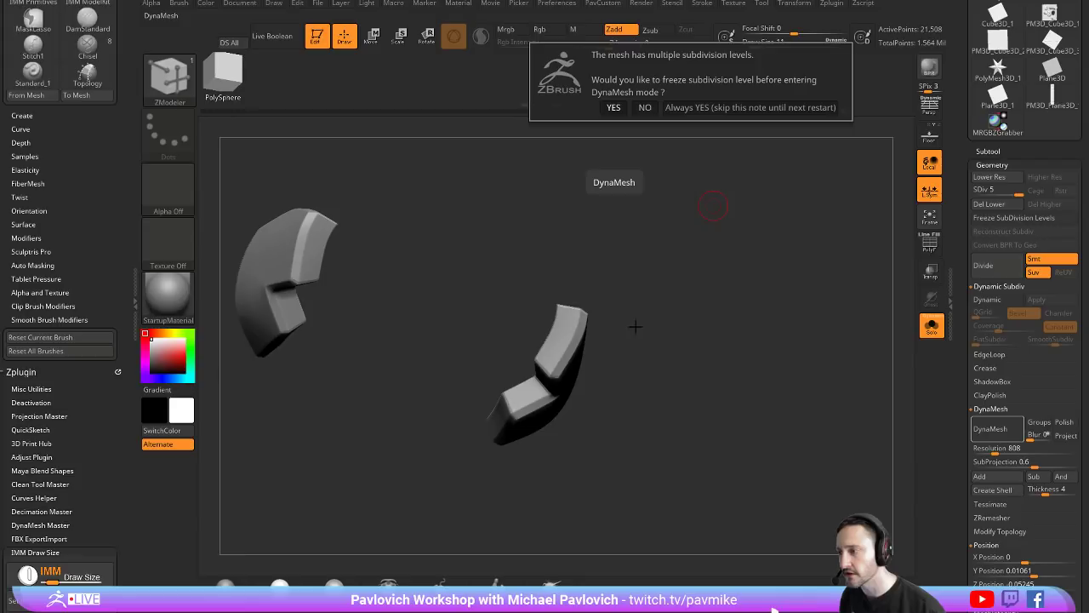
{"action": "left_click", "coordinate": [646, 107]}
{"action": "key", "text": "w"}
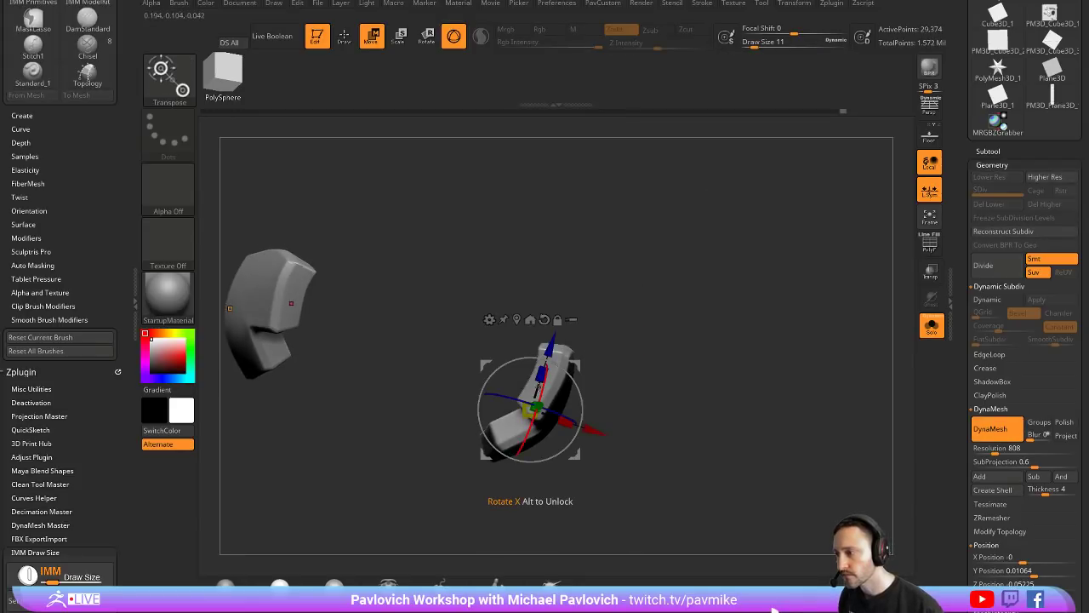
{"action": "left_click_drag", "start_coordinate": [563, 420], "coordinate": [536, 407]}
{"action": "key", "text": "ctrl+z"}
{"action": "key", "text": "q"}
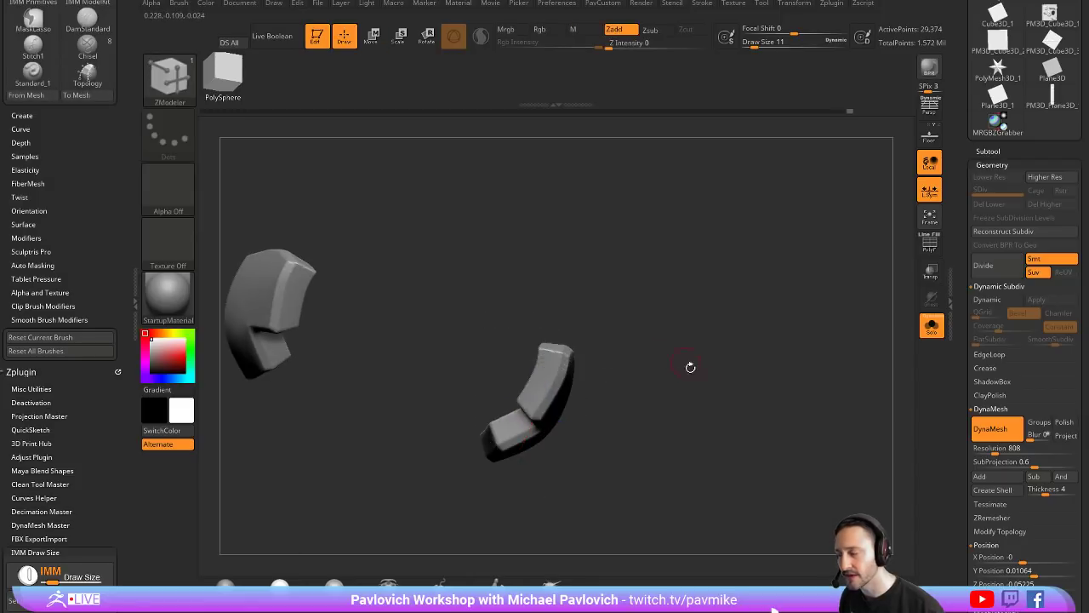
Step: Switch to the Clay brush and set its draw size to 9
{"action": "mouse_move", "coordinate": [690, 367]}
{"action": "left_mouse_down"}
{"action": "mouse_move", "coordinate": [687, 311]}
{"action": "mouse_move", "coordinate": [660, 297]}
{"action": "mouse_move", "coordinate": [676, 323]}
{"action": "mouse_move", "coordinate": [750, 320]}
{"action": "left_mouse_up"}
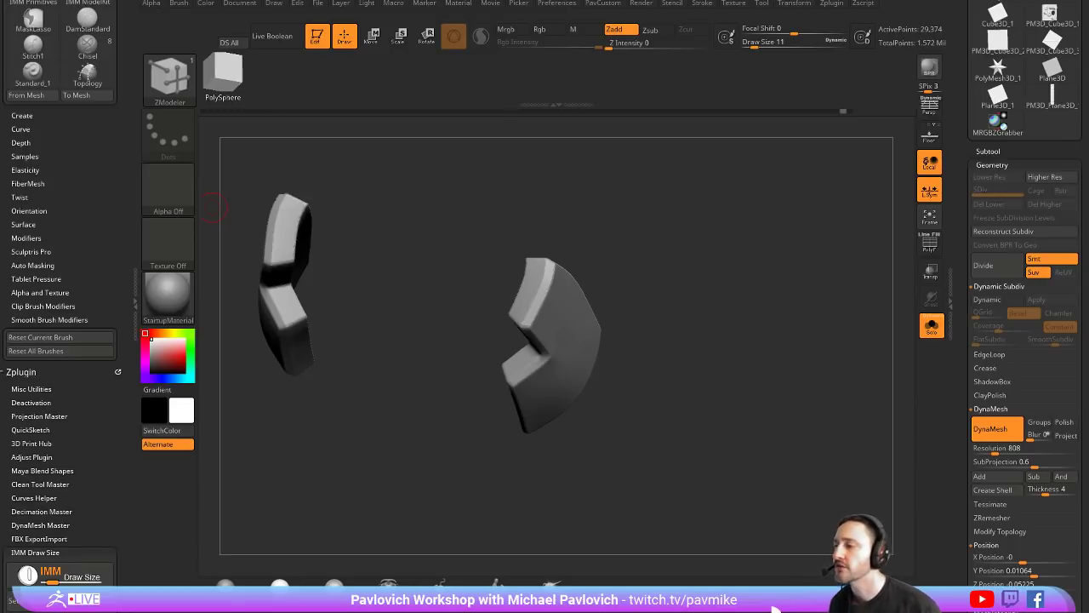
{"action": "left_click_drag", "start_coordinate": [799, 312], "coordinate": [810, 139]}
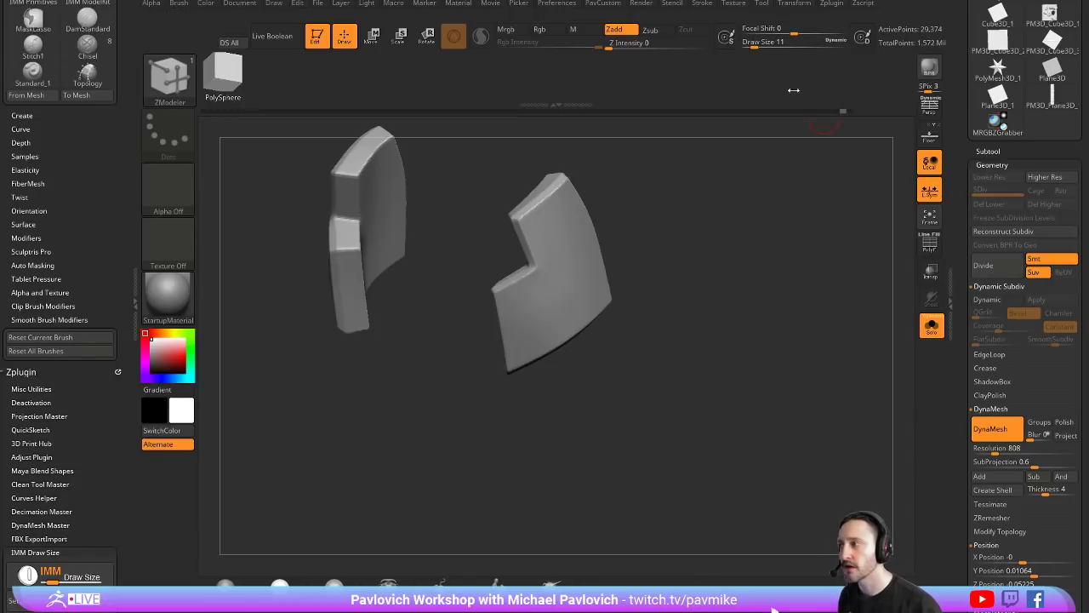
{"action": "mouse_move", "coordinate": [793, 90]}
{"action": "left_mouse_down"}
{"action": "mouse_move", "coordinate": [703, 255]}
{"action": "mouse_move", "coordinate": [630, 242]}
{"action": "left_mouse_up"}
{"action": "key", "text": "b"}
{"action": "key", "text": "c"}
{"action": "key", "text": "l"}
{"action": "key", "text": "s"}
{"action": "left_click_drag", "start_coordinate": [550, 251], "coordinate": [509, 237]}
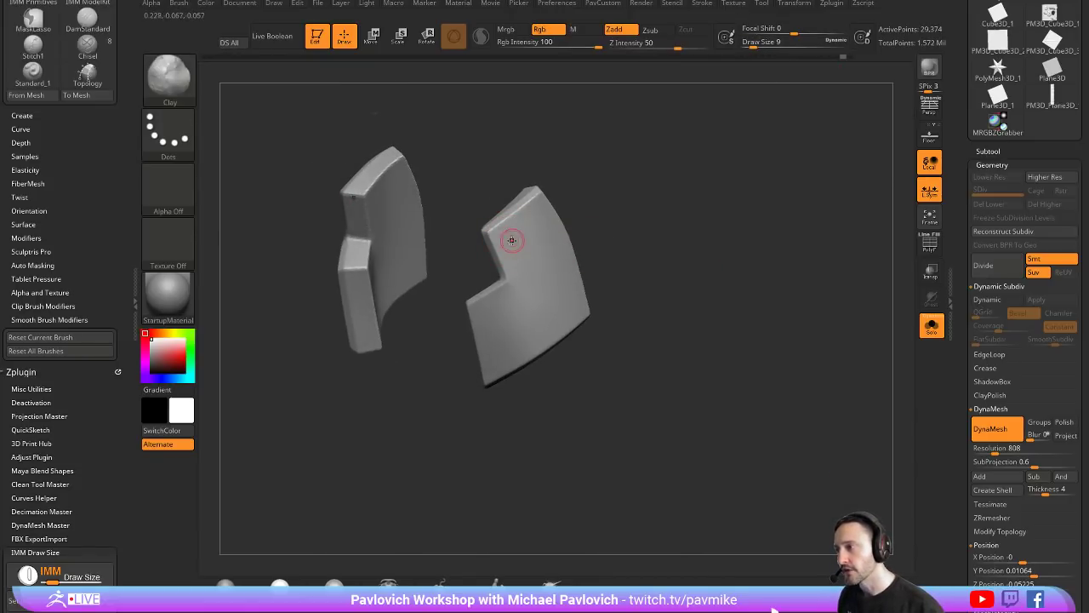
Step: Stamp a few round Clay bumps near the upper corners and the middle of the panel's outer face
{"action": "left_click", "coordinate": [510, 240]}
{"action": "left_click", "coordinate": [541, 219]}
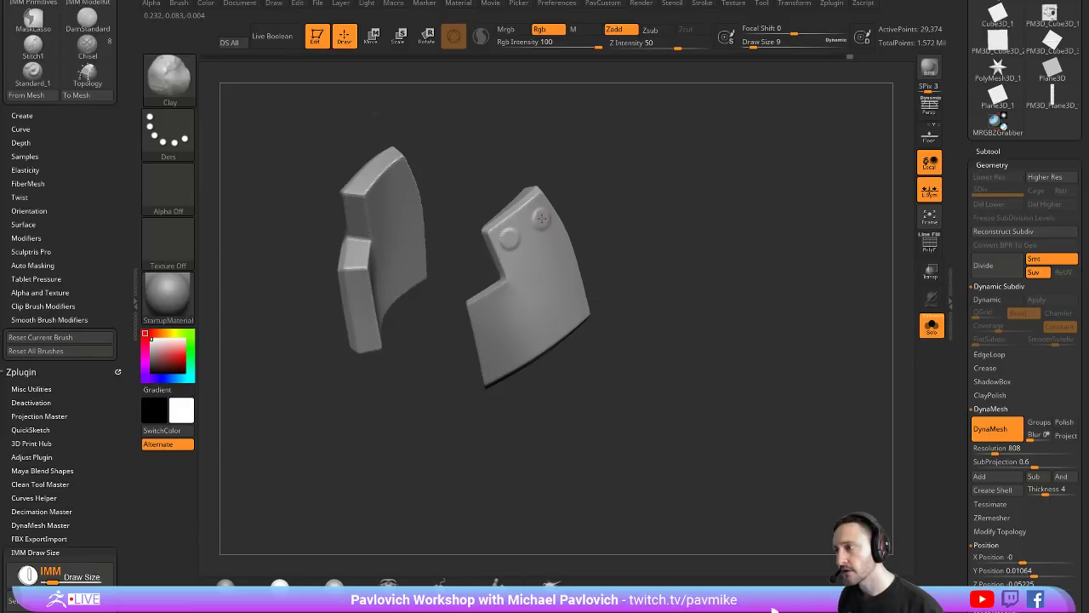
{"action": "left_click_drag", "start_coordinate": [643, 208], "coordinate": [596, 229], "text": "alt"}
{"action": "left_click", "coordinate": [527, 267]}
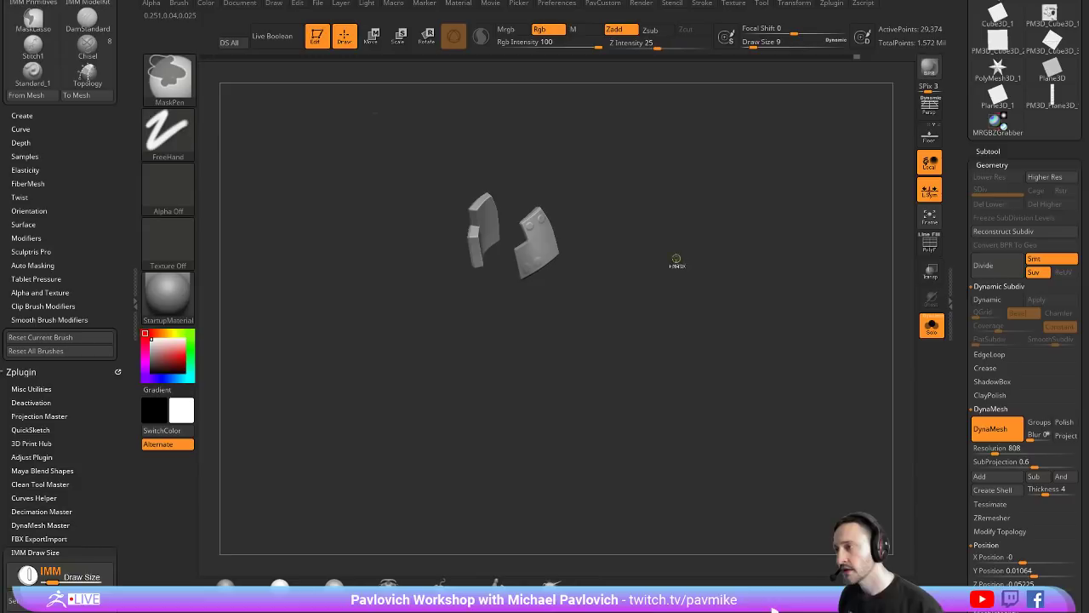
Step: Give the Clay brush the DragRect stroke and Alpha 06
{"action": "left_click", "coordinate": [170, 141]}
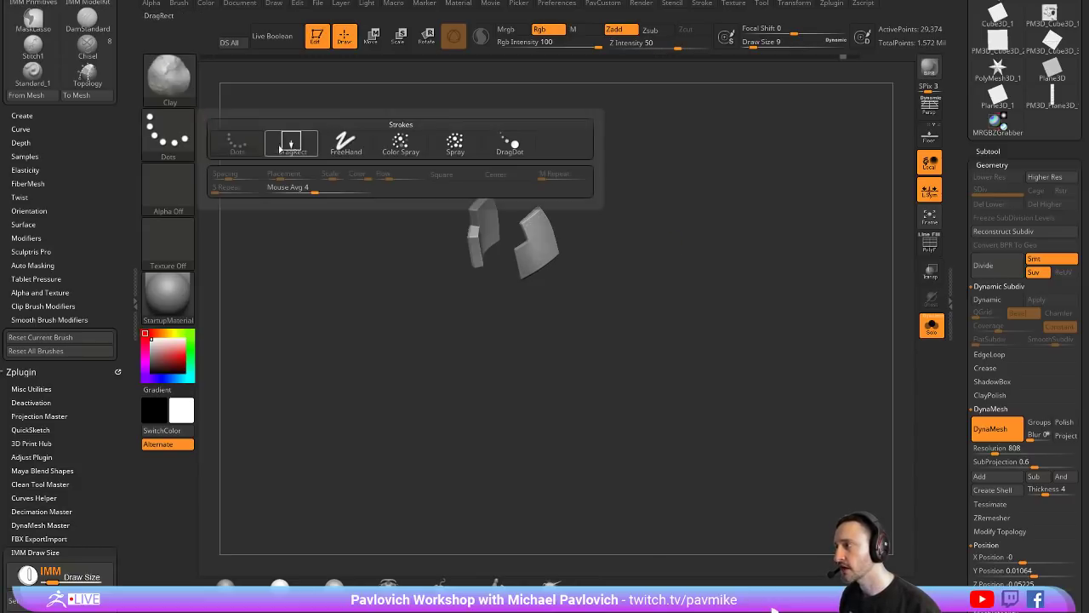
{"action": "left_click", "coordinate": [292, 142]}
{"action": "left_click", "coordinate": [189, 185]}
{"action": "left_click", "coordinate": [348, 201]}
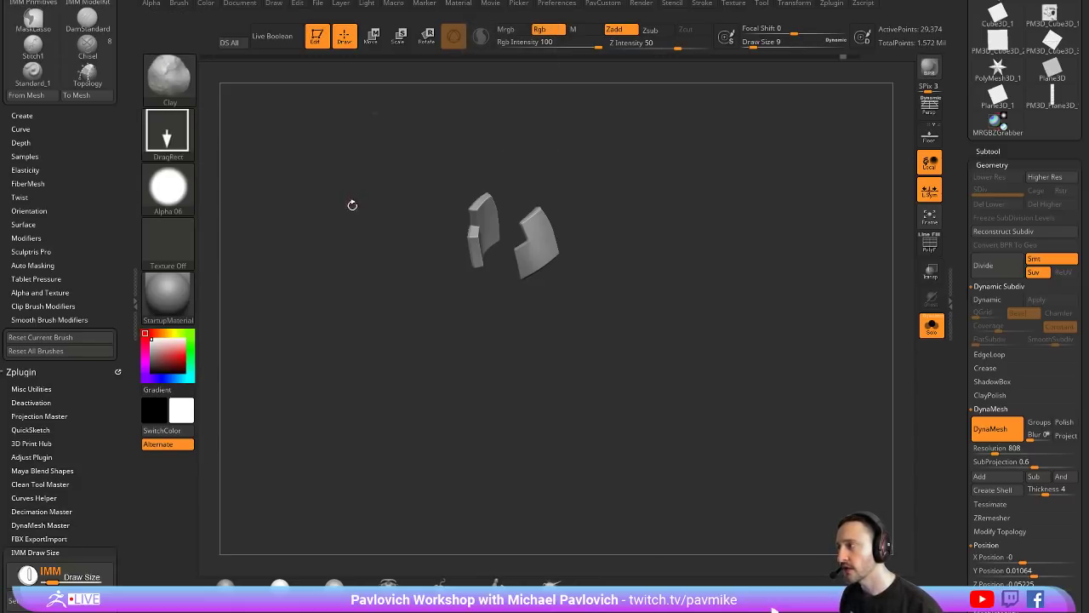
Step: Try a single DragRect stamp near the panel's upper inner corner and undo it
{"action": "mouse_move", "coordinate": [648, 223]}
{"action": "left_mouse_down", "text": "alt"}
{"action": "mouse_move", "coordinate": [625, 234]}
{"action": "mouse_move", "coordinate": [615, 280]}
{"action": "left_mouse_up", "text": "alt"}
{"action": "left_click_drag", "start_coordinate": [493, 240], "coordinate": [498, 248]}
{"action": "left_click_drag", "start_coordinate": [568, 207], "coordinate": [613, 214], "text": "alt"}
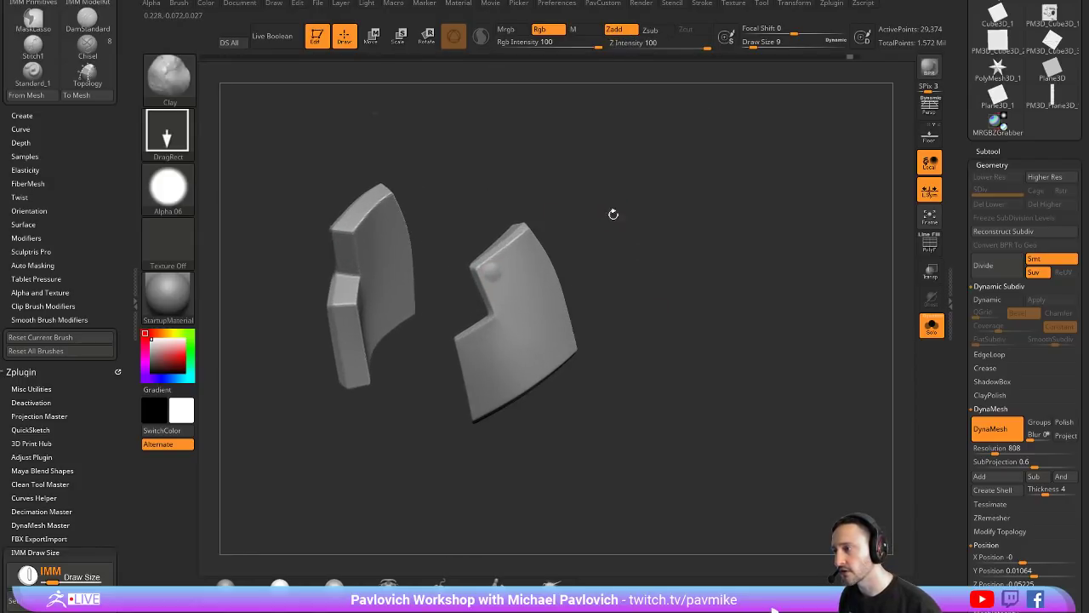
{"action": "key", "text": "ctrl+z"}
Step: Change the Clay brush's stroke to DragDot and set its Focal Shift to -100
{"action": "left_click", "coordinate": [168, 132]}
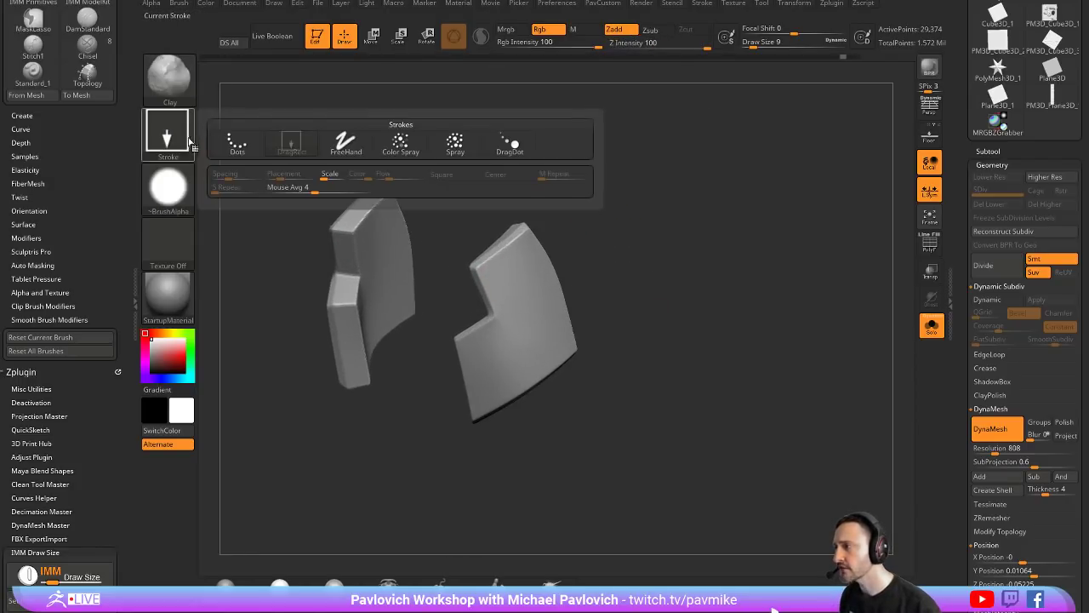
{"action": "left_click", "coordinate": [512, 141]}
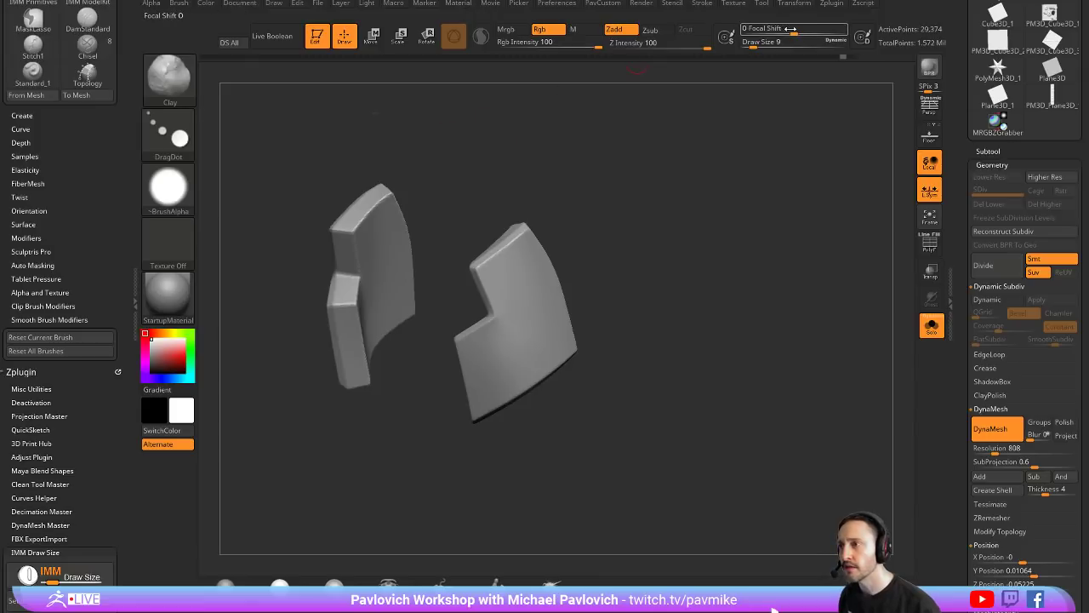
{"action": "left_click_drag", "start_coordinate": [785, 31], "coordinate": [738, 32]}
Step: Stamp three small round bumps along the panel's upper edge and two large ones beside the cut-out using a bigger draw size
{"action": "left_click", "coordinate": [493, 278]}
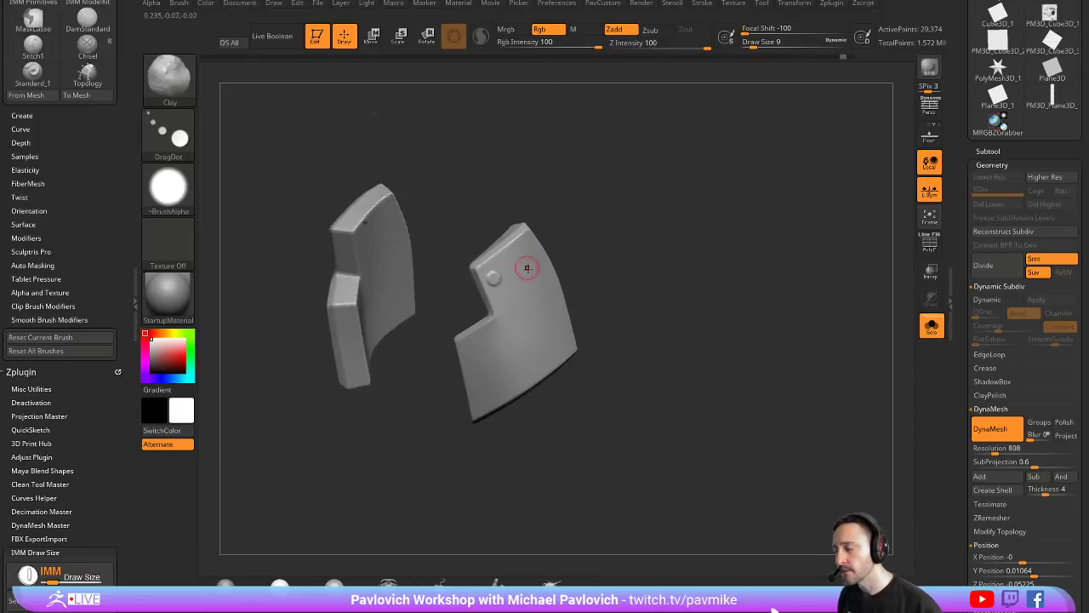
{"action": "mouse_move", "coordinate": [526, 265]}
{"action": "left_mouse_down"}
{"action": "mouse_move", "coordinate": [531, 254]}
{"action": "mouse_move", "coordinate": [509, 272]}
{"action": "left_mouse_up"}
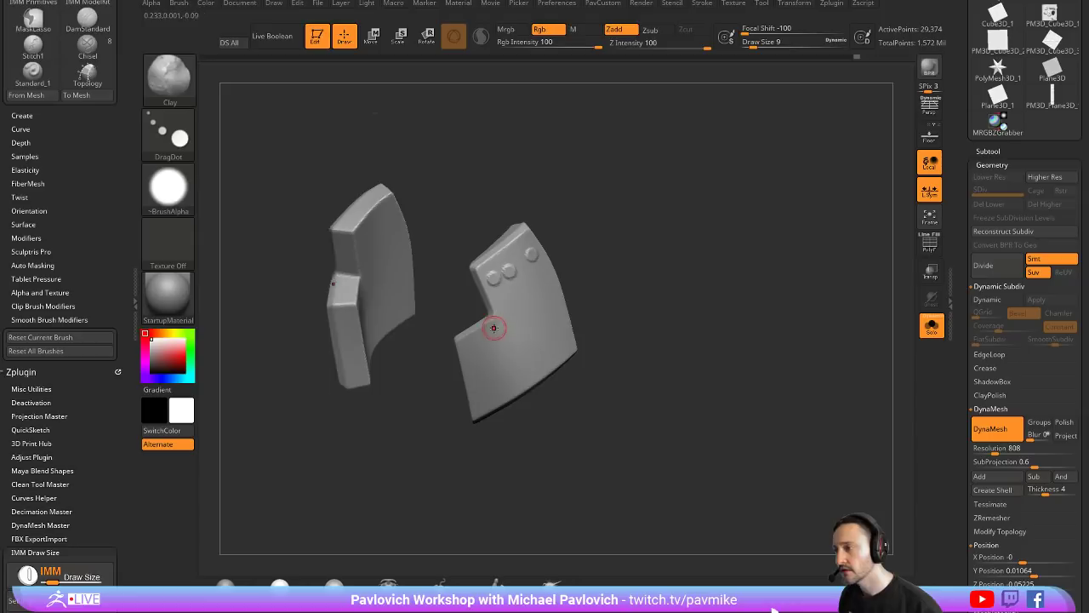
{"action": "key", "text": "s"}
{"action": "left_click_drag", "start_coordinate": [521, 316], "coordinate": [475, 356]}
{"action": "left_click", "coordinate": [544, 287]}
{"action": "left_click", "coordinate": [513, 312]}
Step: Reduce the draw size to 5 and scatter tiny round bumps across the panel's lower half
{"action": "key", "text": "s"}
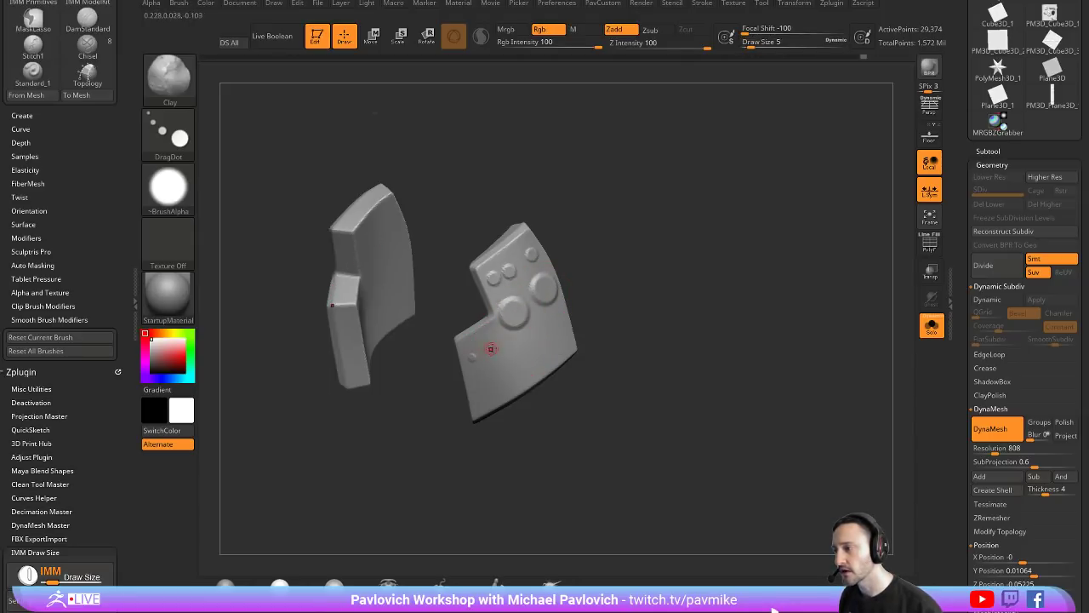
{"action": "right_click_drag", "start_coordinate": [739, 316], "coordinate": [633, 247], "text": "ctrl"}
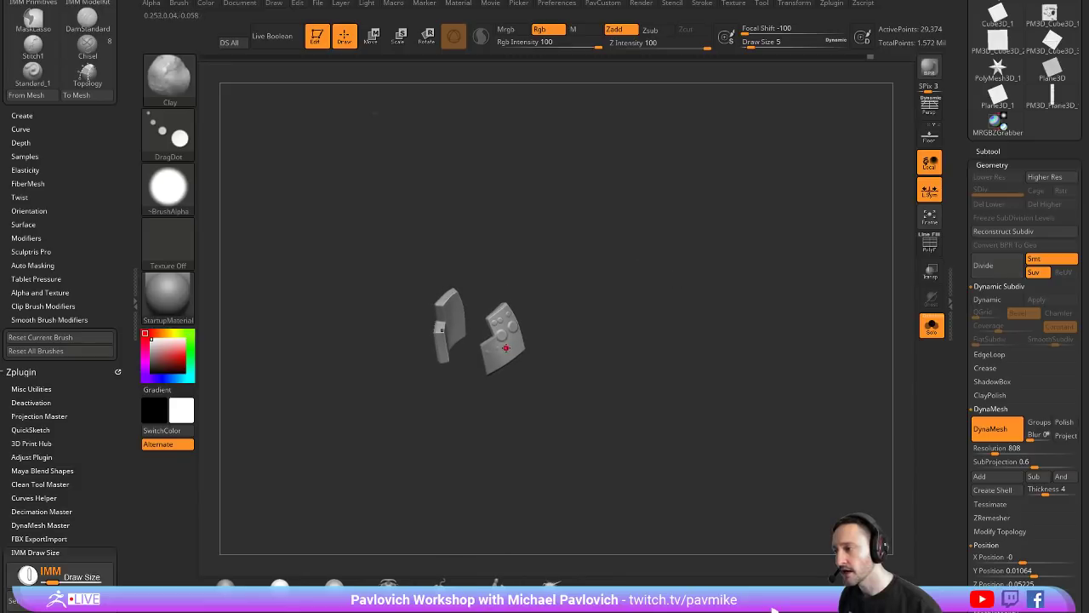
{"action": "scroll", "coordinate": [583, 299], "scroll_direction": "up", "scroll_amount": 5}
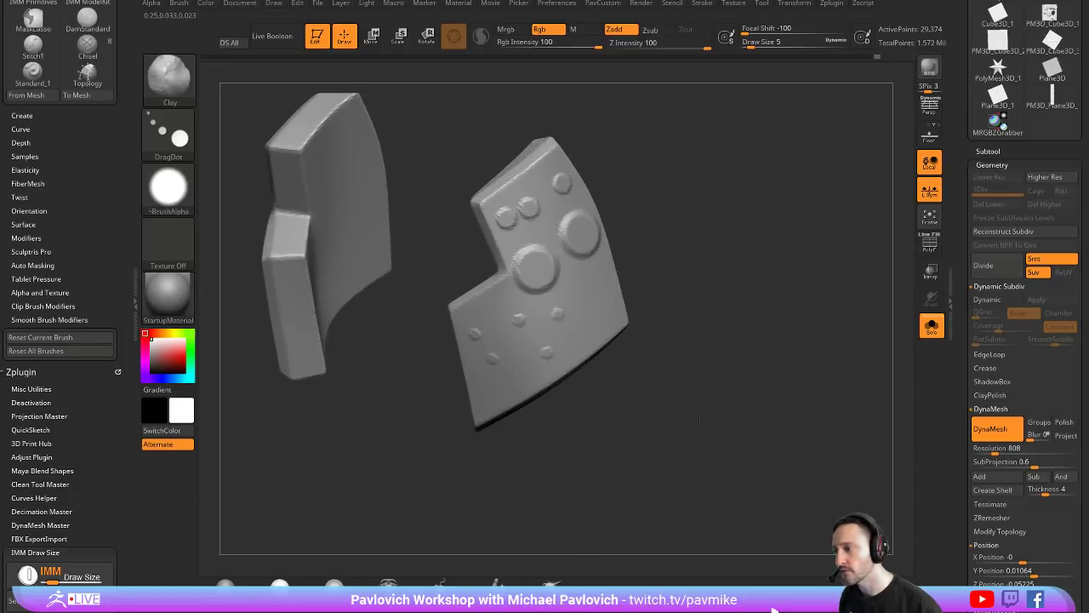
{"action": "right_click_drag", "start_coordinate": [699, 417], "coordinate": [707, 426], "text": "ctrl"}
{"action": "left_click", "coordinate": [515, 349]}
{"action": "left_click", "coordinate": [542, 332]}
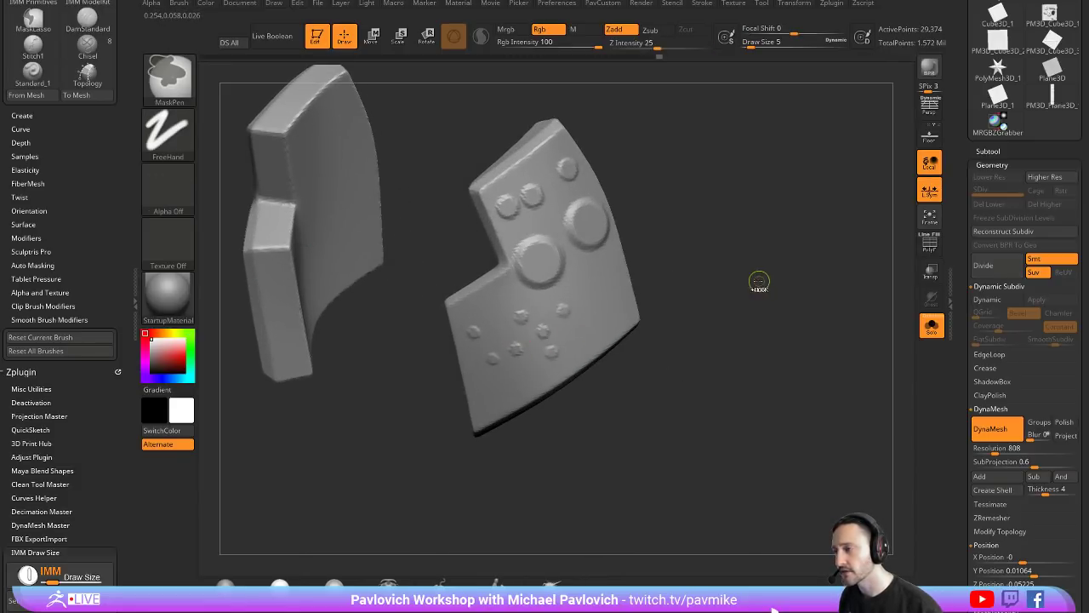
Step: Undo all the DragDot bumps stamped on the panel
{"action": "key", "text": "ctrl+z"}
{"action": "key", "text": "ctrl+z"}
{"action": "key", "text": "ctrl+z"}
{"action": "key", "text": "ctrl+z"}
{"action": "key", "text": "ctrl+z"}
{"action": "key", "text": "ctrl+z"}
{"action": "key", "text": "ctrl+z"}
{"action": "key", "text": "ctrl+z"}
{"action": "key", "text": "ctrl+z"}
{"action": "key", "text": "ctrl+z"}
{"action": "key", "text": "ctrl+z"}
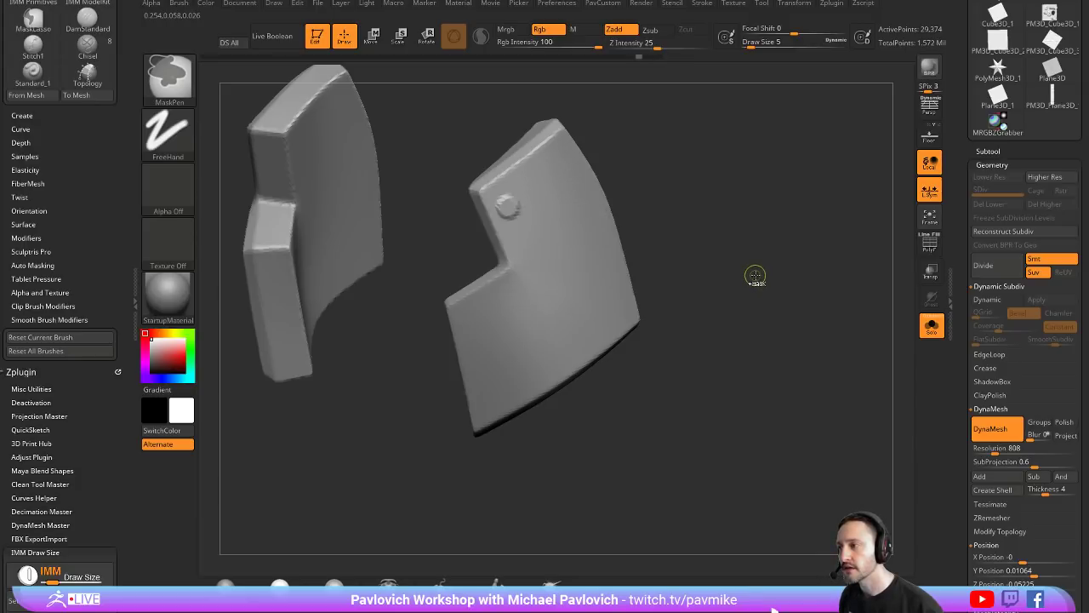
{"action": "key", "text": "ctrl+z"}
{"action": "key", "text": "s"}
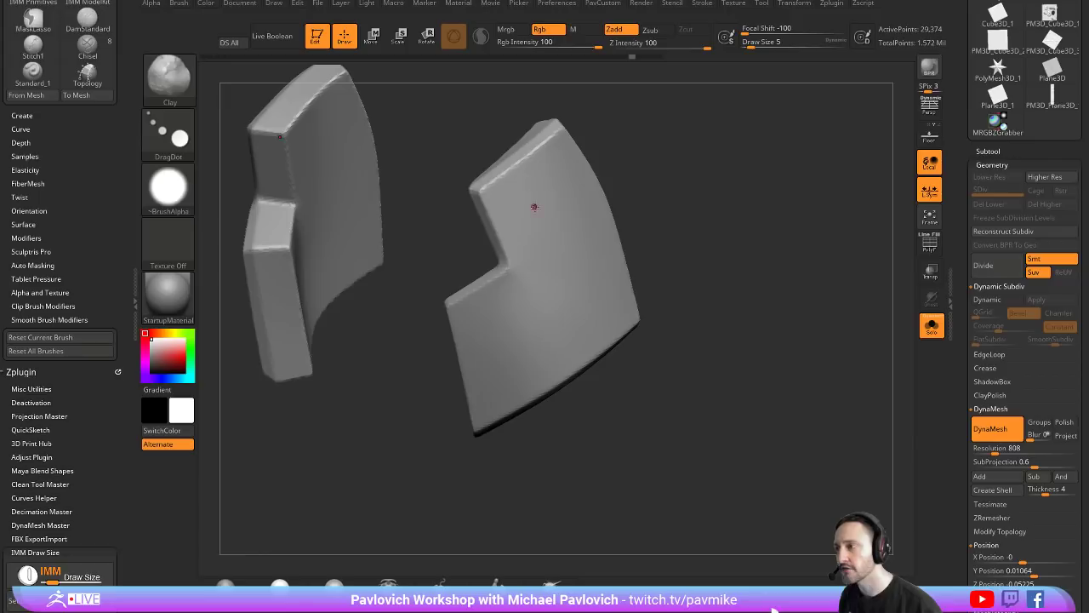
Step: Set the draw size to 23 and stamp three small round bumps along the panel's upper edge
{"action": "key", "text": "s"}
{"action": "left_click_drag", "start_coordinate": [501, 207], "coordinate": [511, 206]}
{"action": "left_click", "coordinate": [504, 205]}
{"action": "left_click", "coordinate": [530, 185]}
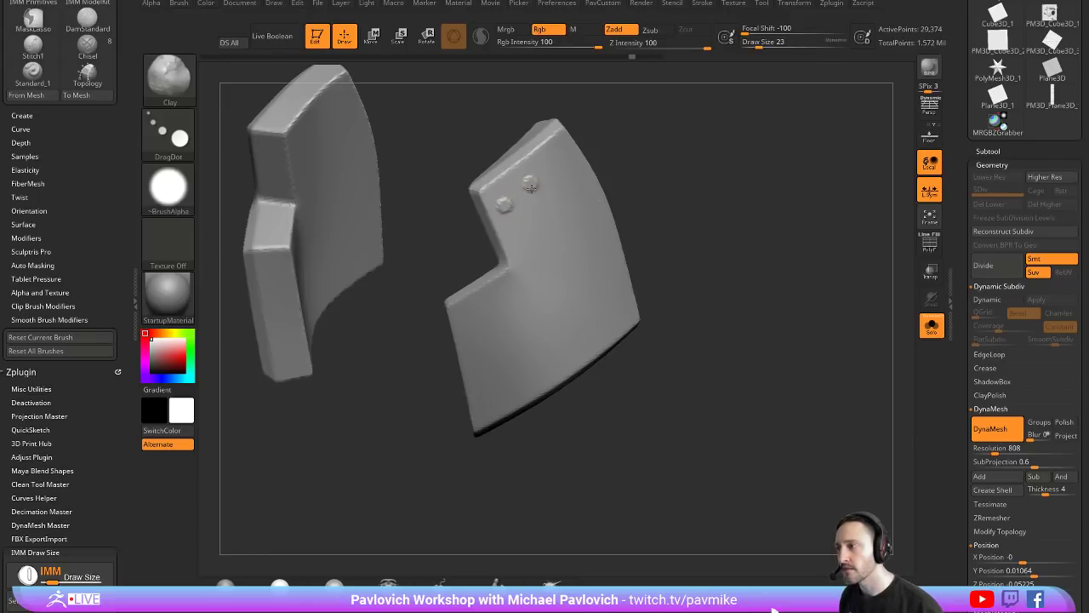
{"action": "left_click", "coordinate": [553, 168]}
{"action": "left_click_drag", "start_coordinate": [631, 162], "coordinate": [601, 194]}
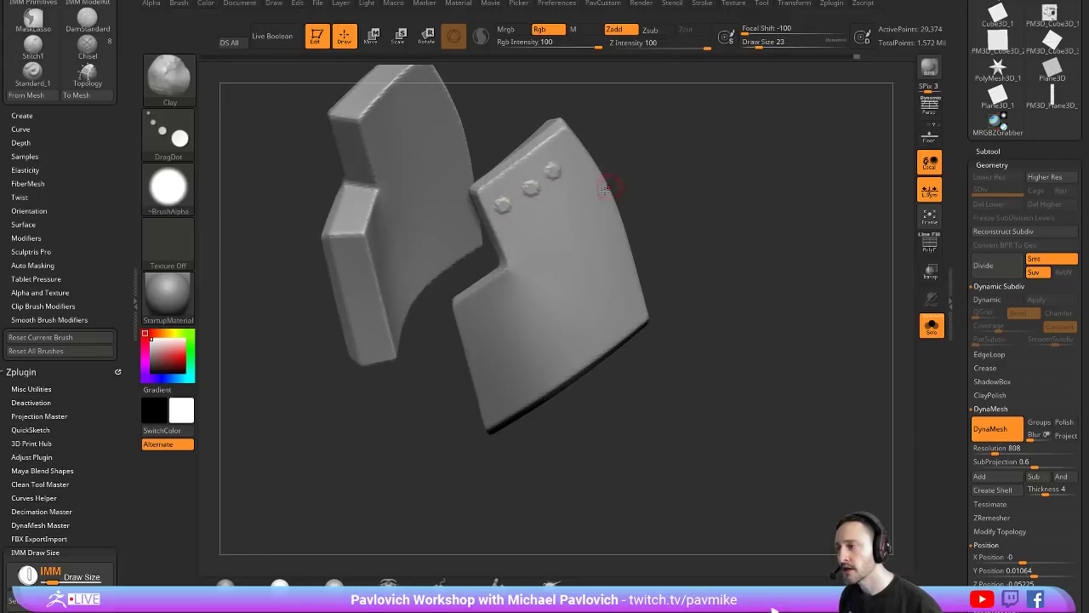
Step: Stamp small round bumps around the panel's cut-out and four large ones near its lower edge
{"action": "left_click", "coordinate": [516, 239]}
{"action": "left_click", "coordinate": [527, 273]}
{"action": "left_click", "coordinate": [501, 293]}
{"action": "left_click", "coordinate": [473, 312]}
{"action": "left_click_drag", "start_coordinate": [762, 290], "coordinate": [533, 298], "text": "alt"}
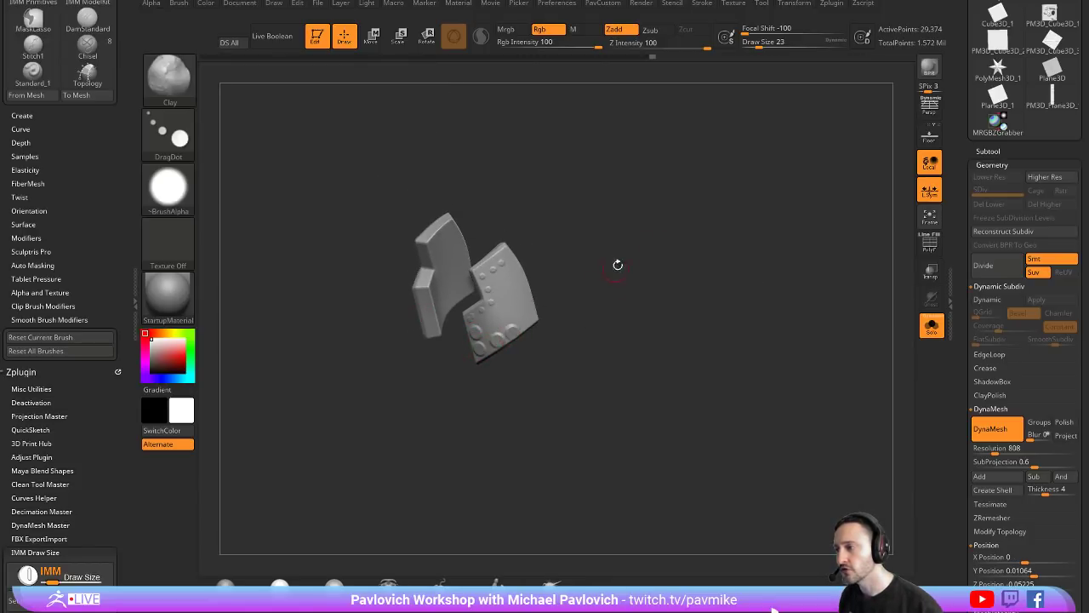
Step: Stamp four tiny round bumps at the panel's lower outer corner at the same draw size of 23
{"action": "left_click_drag", "start_coordinate": [618, 263], "coordinate": [593, 284], "text": "alt"}
{"action": "left_click", "coordinate": [592, 284]}
{"action": "left_click", "coordinate": [621, 260]}
{"action": "left_click", "coordinate": [634, 244]}
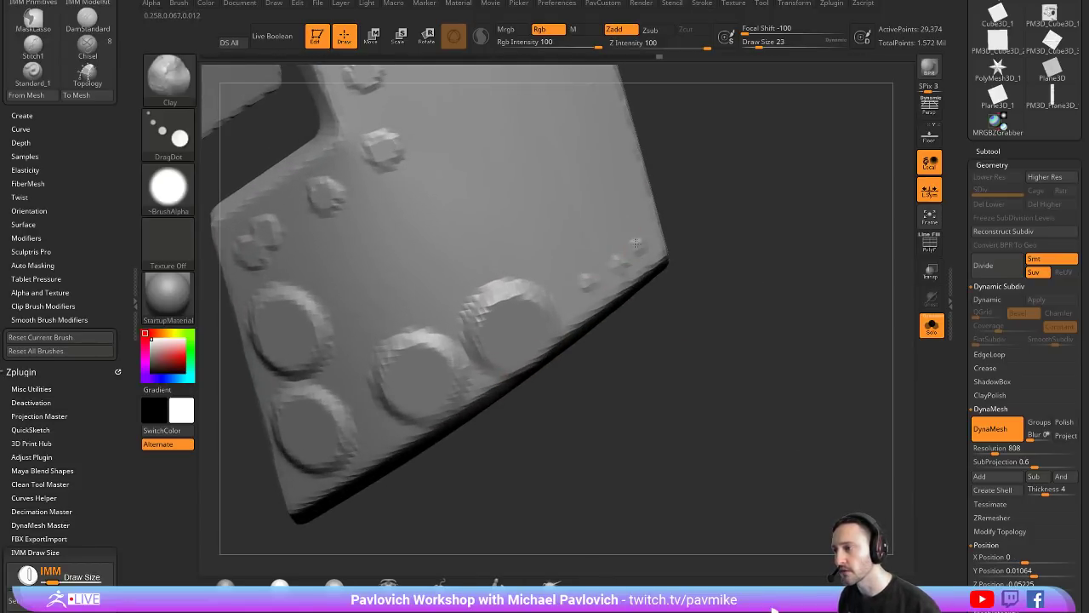
{"action": "left_click", "coordinate": [623, 216]}
{"action": "left_click_drag", "start_coordinate": [715, 214], "coordinate": [781, 239], "text": "alt"}
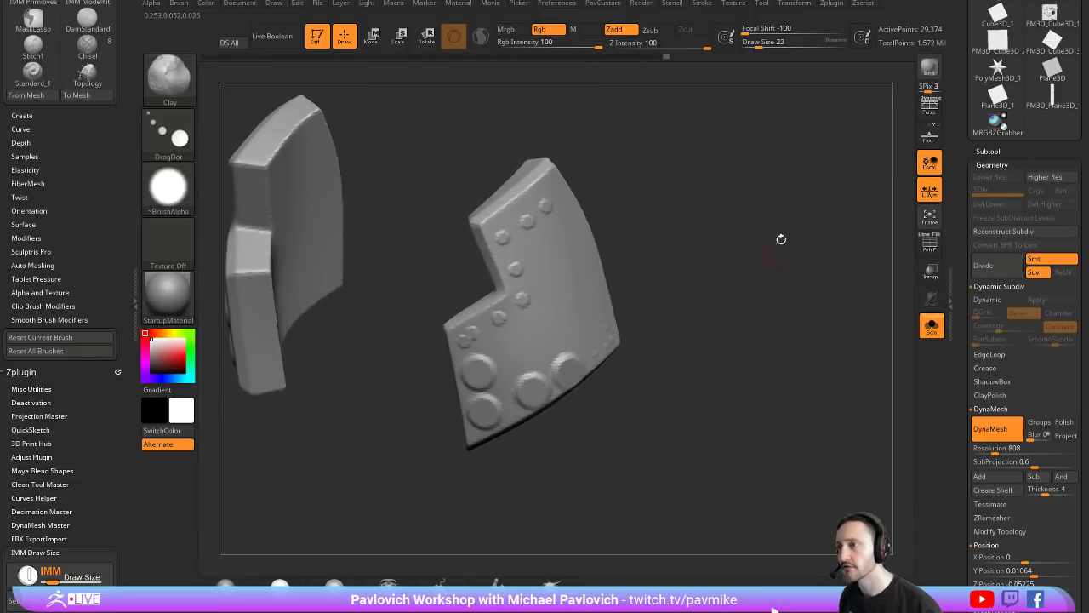
Step: Stamp medium round bumps across the middle of the panel with a draw size of 9
{"action": "left_click", "coordinate": [862, 37]}
{"action": "left_click_drag", "start_coordinate": [701, 236], "coordinate": [641, 261]}
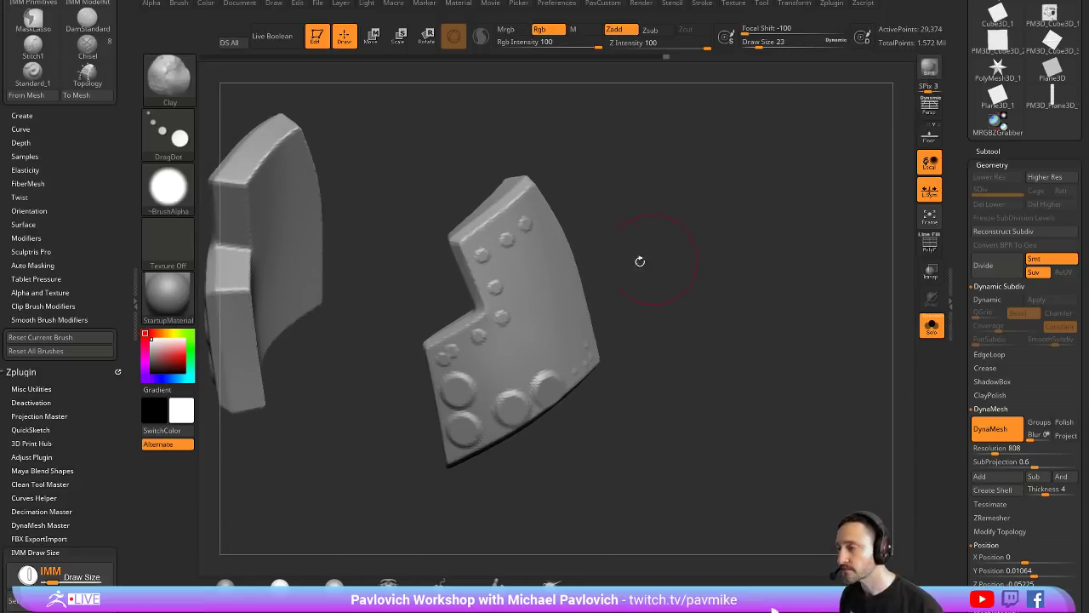
{"action": "left_click", "coordinate": [534, 320]}
{"action": "left_click", "coordinate": [520, 344]}
{"action": "left_click", "coordinate": [487, 356]}
{"action": "left_click", "coordinate": [487, 370]}
{"action": "left_click", "coordinate": [561, 341]}
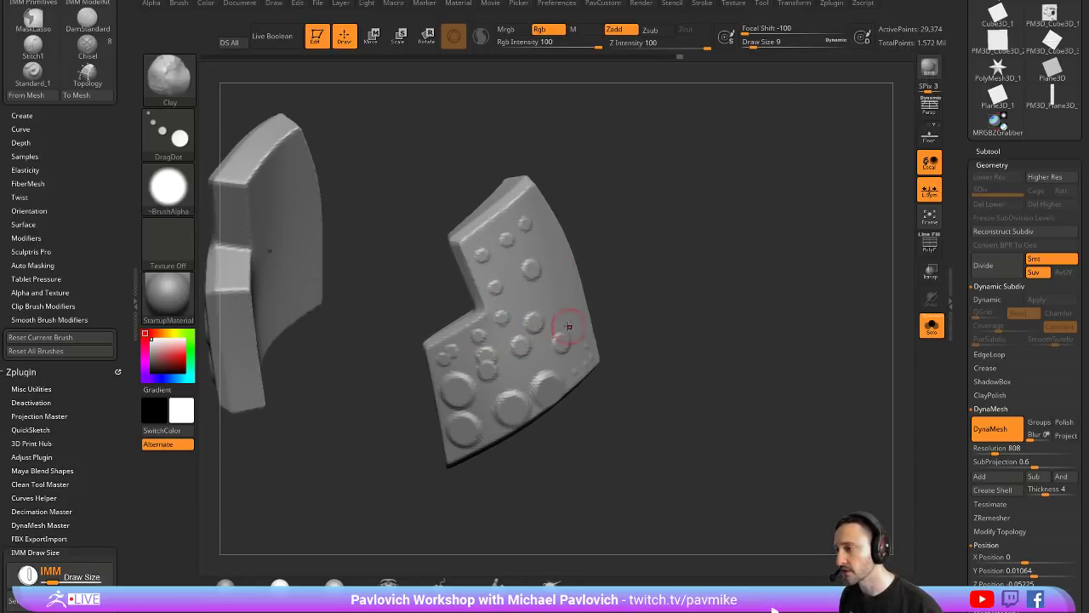
{"action": "left_click", "coordinate": [562, 318]}
{"action": "left_click", "coordinate": [550, 267]}
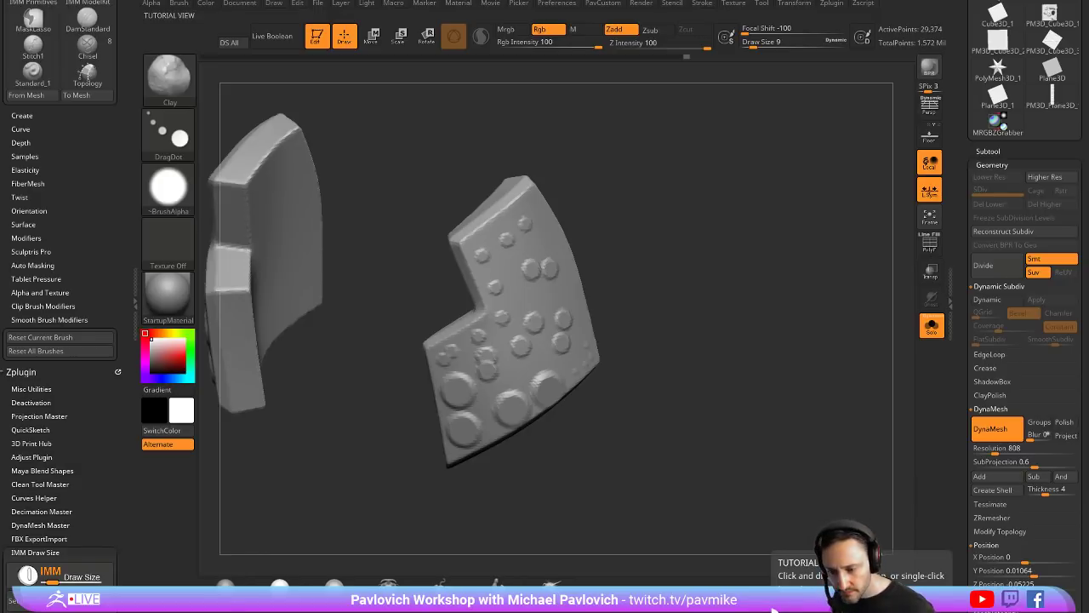
Step: Switch to the web browser, open the account's own ArtStation profile and select the page's address
{"action": "left_click_drag", "start_coordinate": [970, 610], "coordinate": [894, 5]}
{"action": "left_click", "coordinate": [939, 68]}
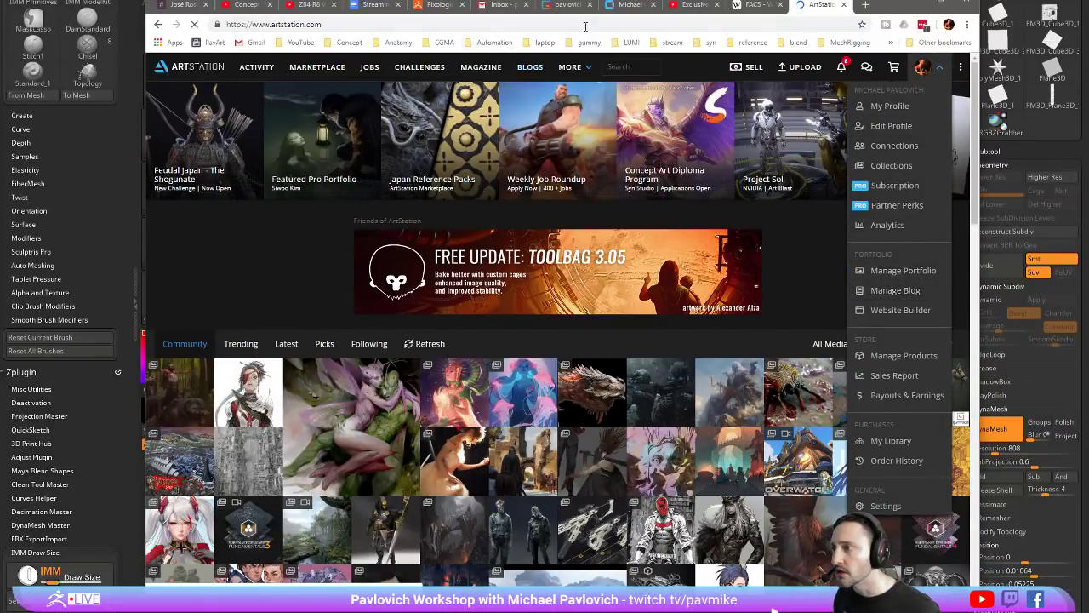
{"action": "left_click", "coordinate": [730, 28]}
{"action": "left_click", "coordinate": [885, 106]}
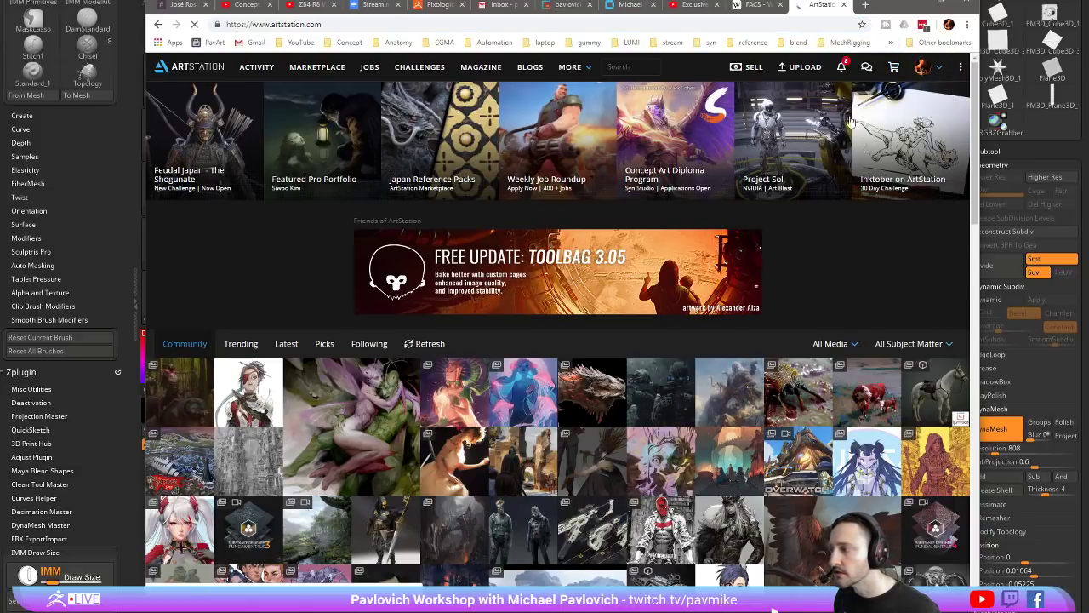
{"action": "left_click", "coordinate": [464, 26]}
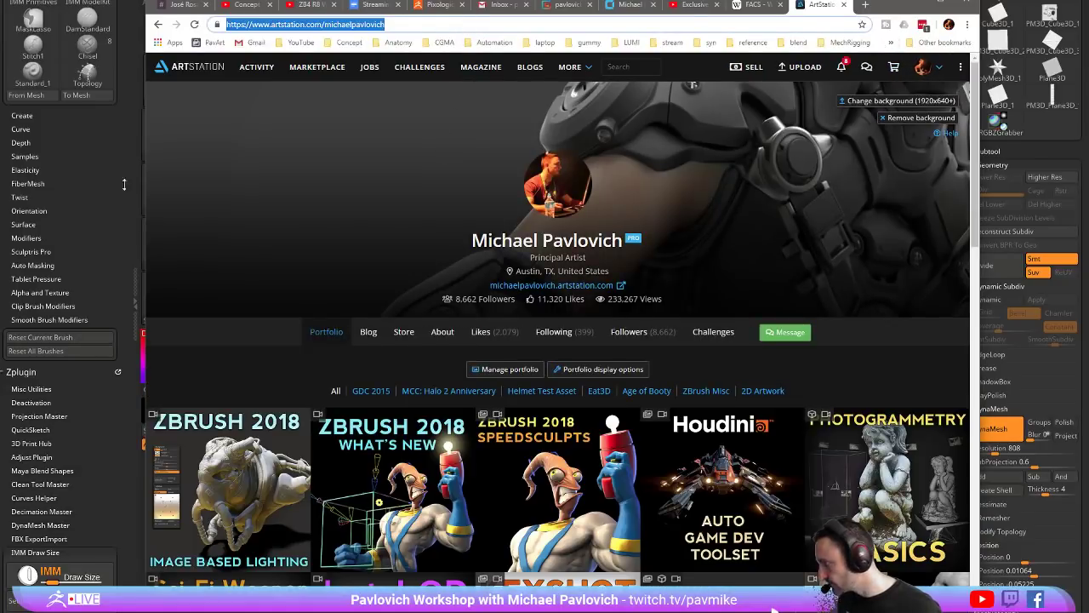
{"action": "key", "text": "alt+Tab"}
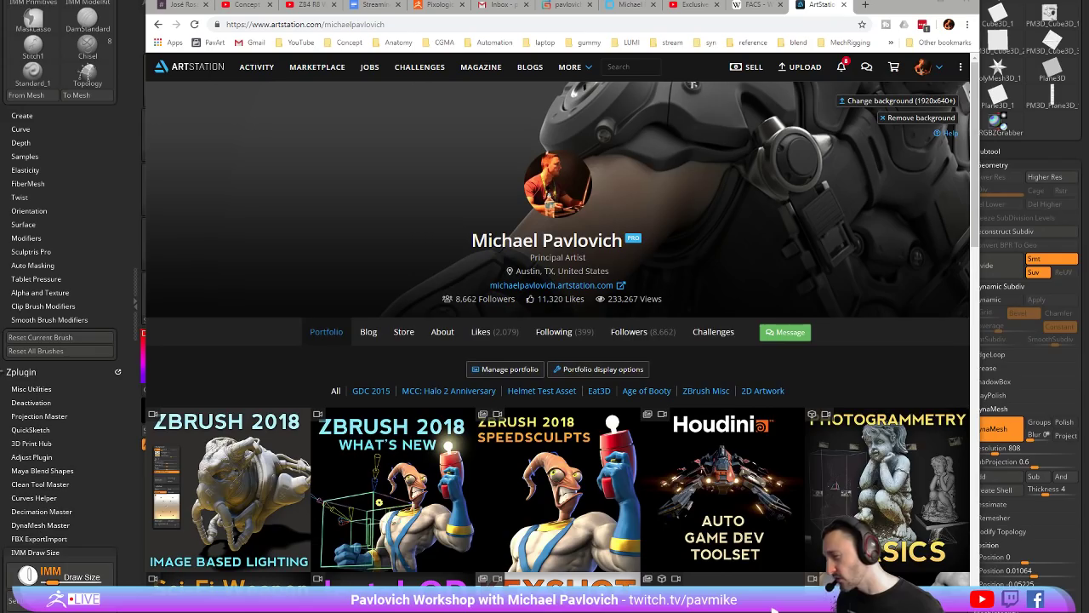
Step: Browse the profile's portfolio and open the Boot ZBrush Tutorial project
{"action": "scroll", "coordinate": [375, 447], "scroll_direction": "down", "scroll_amount": 10}
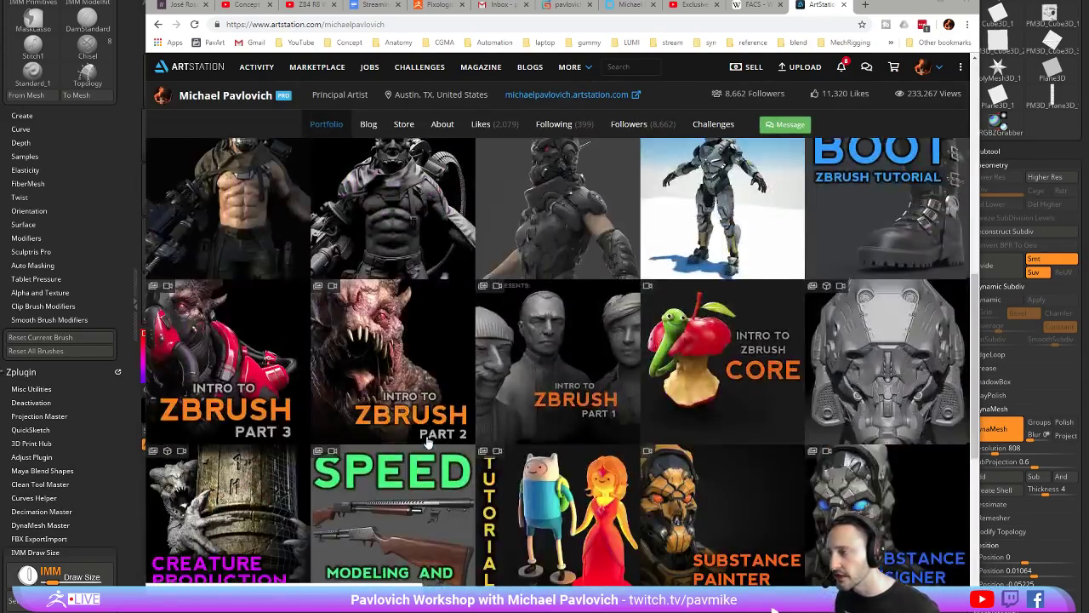
{"action": "scroll", "coordinate": [428, 443], "scroll_direction": "up", "scroll_amount": 9}
{"action": "scroll", "coordinate": [428, 444], "scroll_direction": "down", "scroll_amount": 6}
{"action": "scroll", "coordinate": [577, 332], "scroll_direction": "up", "scroll_amount": 2}
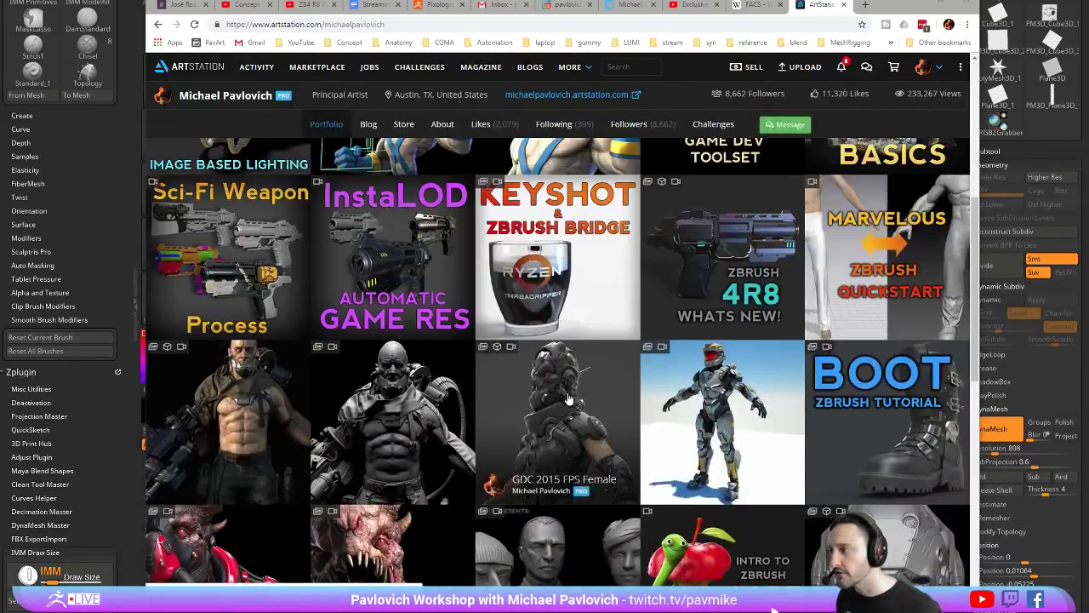
{"action": "scroll", "coordinate": [577, 332], "scroll_direction": "down", "scroll_amount": 4}
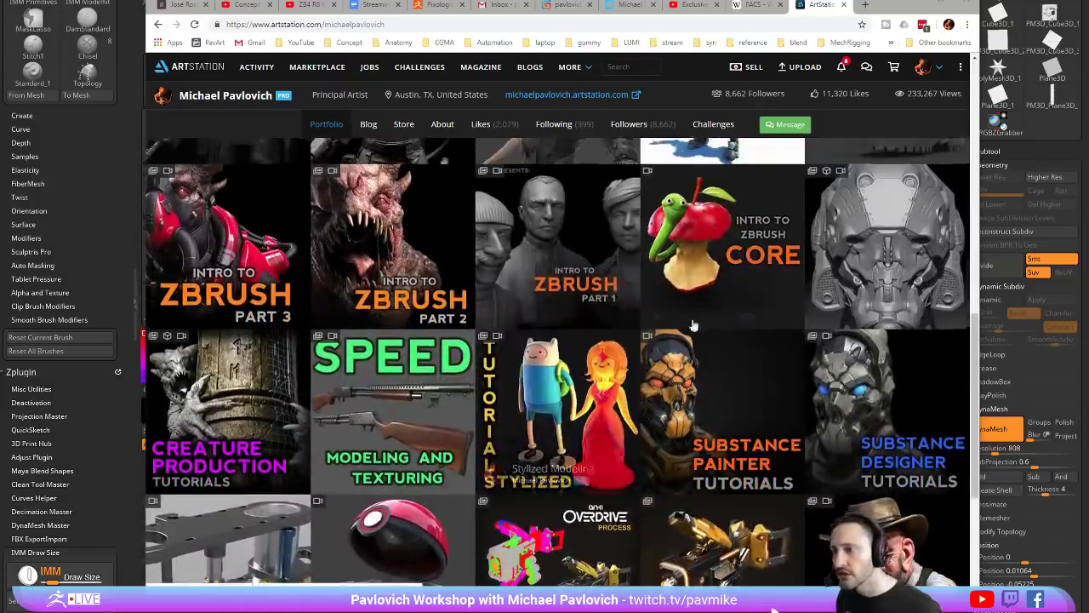
{"action": "scroll", "coordinate": [970, 264], "scroll_direction": "up", "scroll_amount": 2}
{"action": "left_click", "coordinate": [968, 264]}
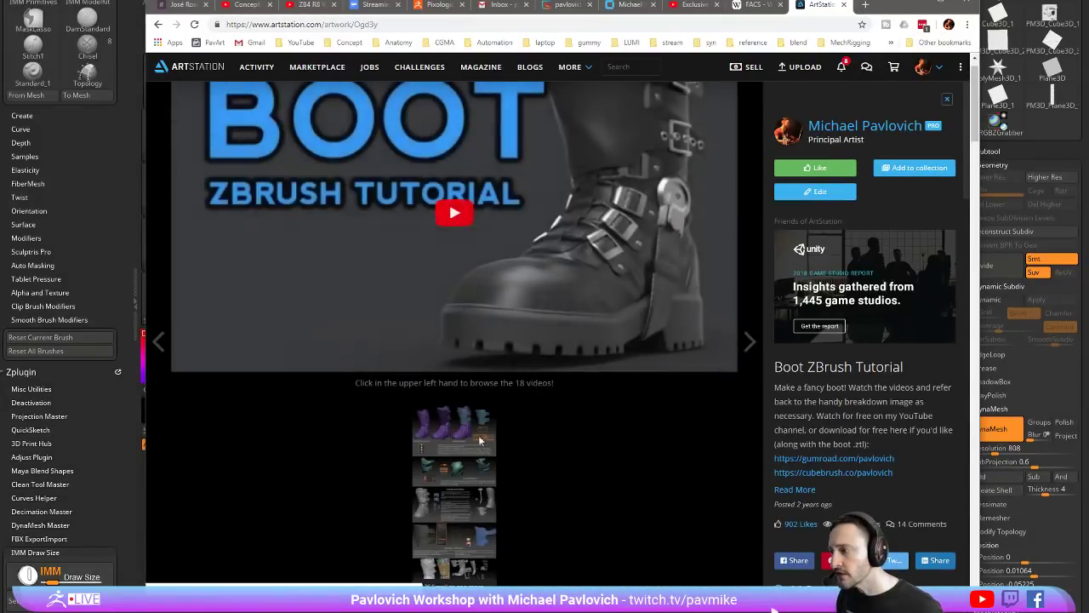
Step: Open the boot process breakdown image at full size and look through it down to the finished boots
{"action": "scroll", "coordinate": [479, 467], "scroll_direction": "down", "scroll_amount": 10}
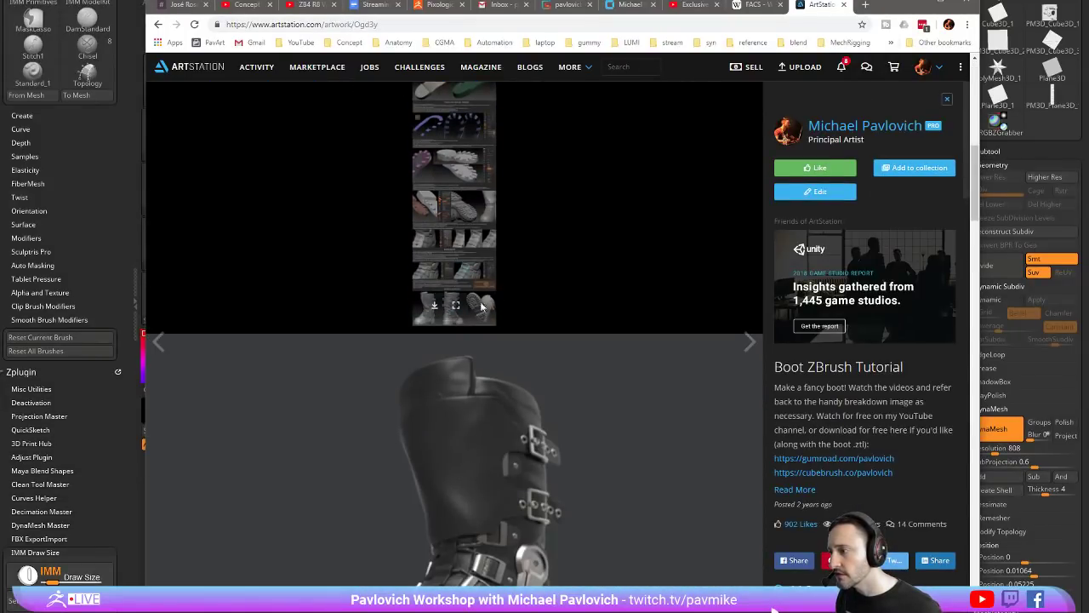
{"action": "left_click", "coordinate": [458, 308]}
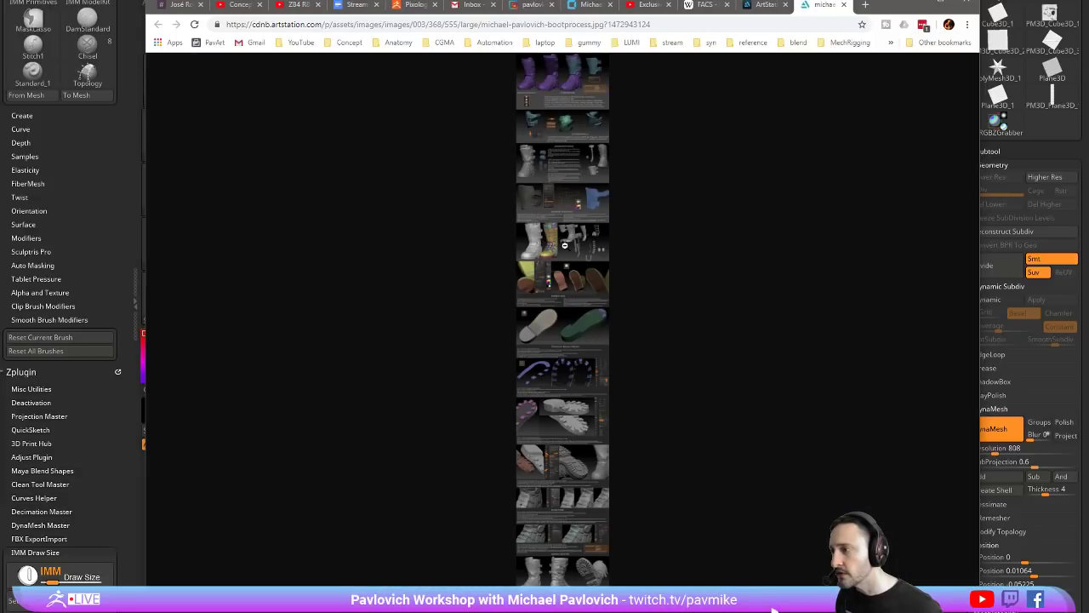
{"action": "left_click", "coordinate": [564, 245]}
{"action": "scroll", "coordinate": [570, 255], "scroll_direction": "down", "scroll_amount": 20}
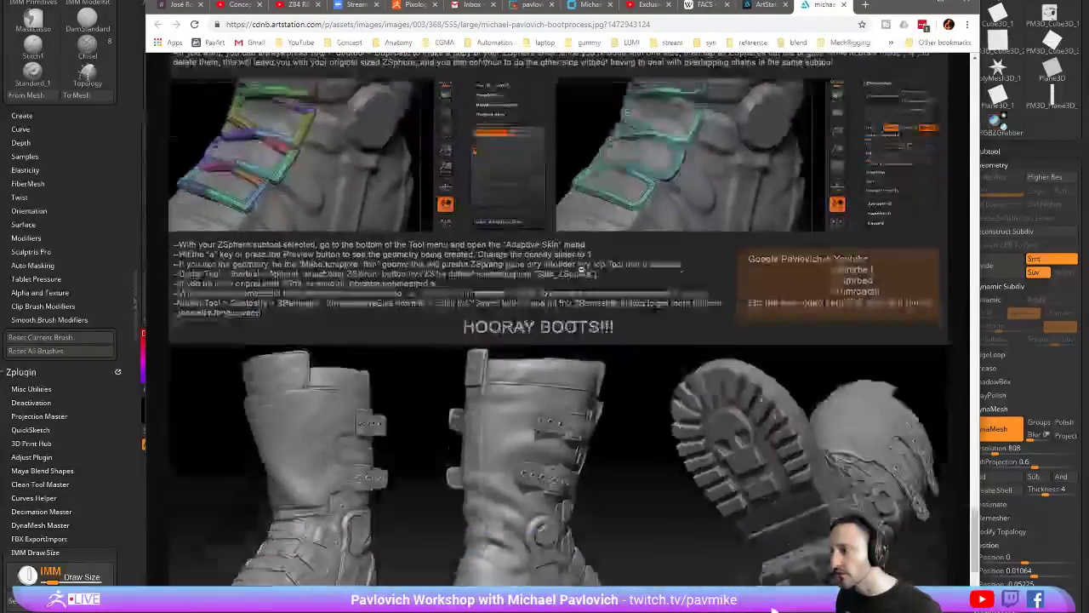
{"action": "left_click", "coordinate": [554, 252]}
Step: Return from the boot project to the ArtStation profile and open its blog
{"action": "left_click", "coordinate": [763, 5]}
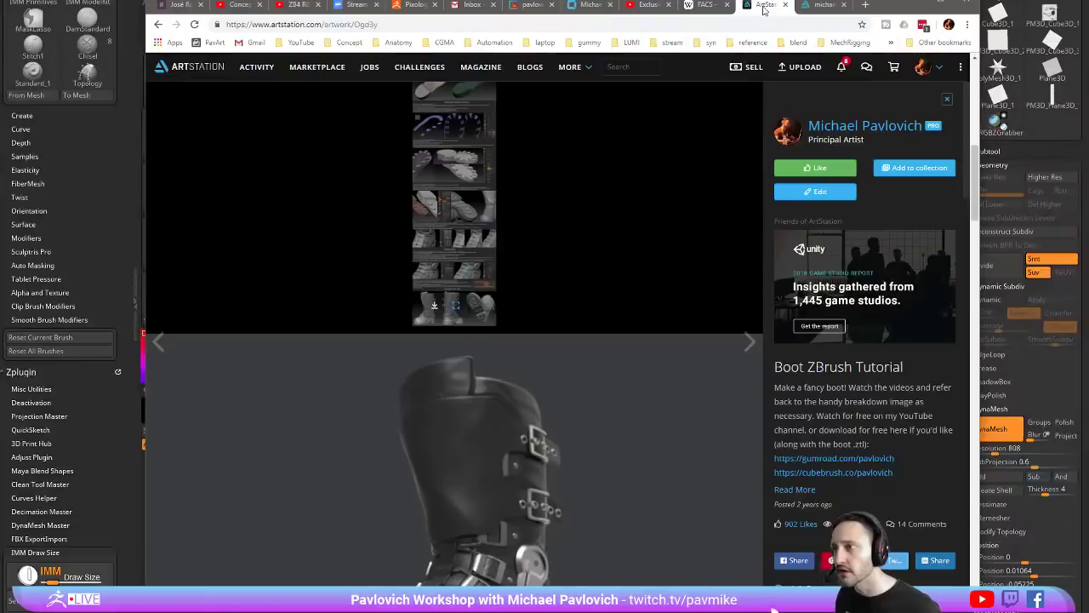
{"action": "left_click", "coordinate": [157, 29]}
{"action": "left_click", "coordinate": [369, 127]}
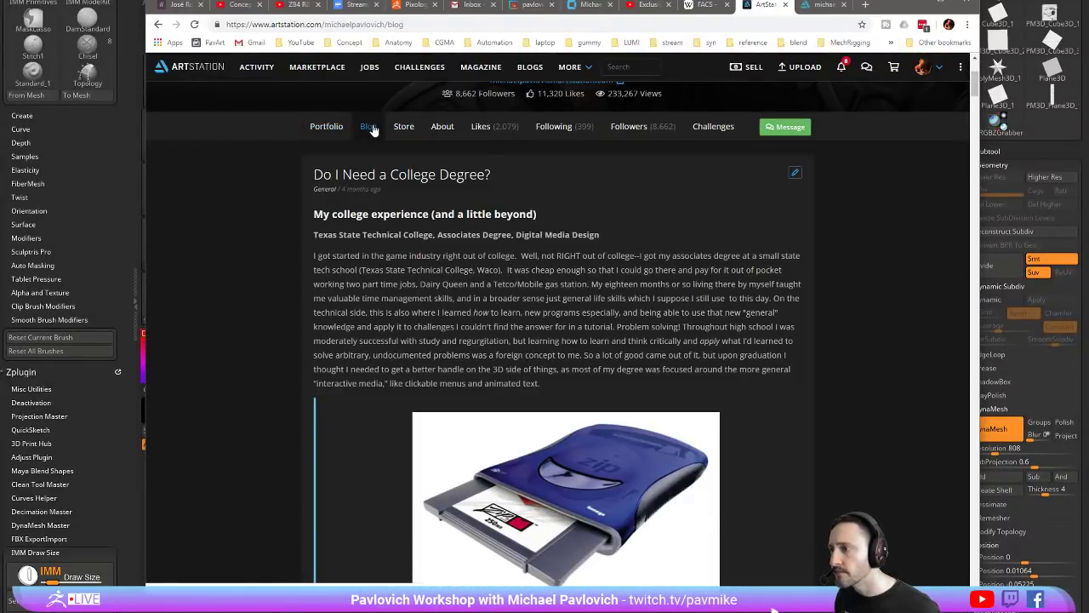
Step: Look through the blog posts down to How to "Break Into" the Games Industry and select the blog's address
{"action": "scroll", "coordinate": [188, 345], "scroll_direction": "down", "scroll_amount": 10}
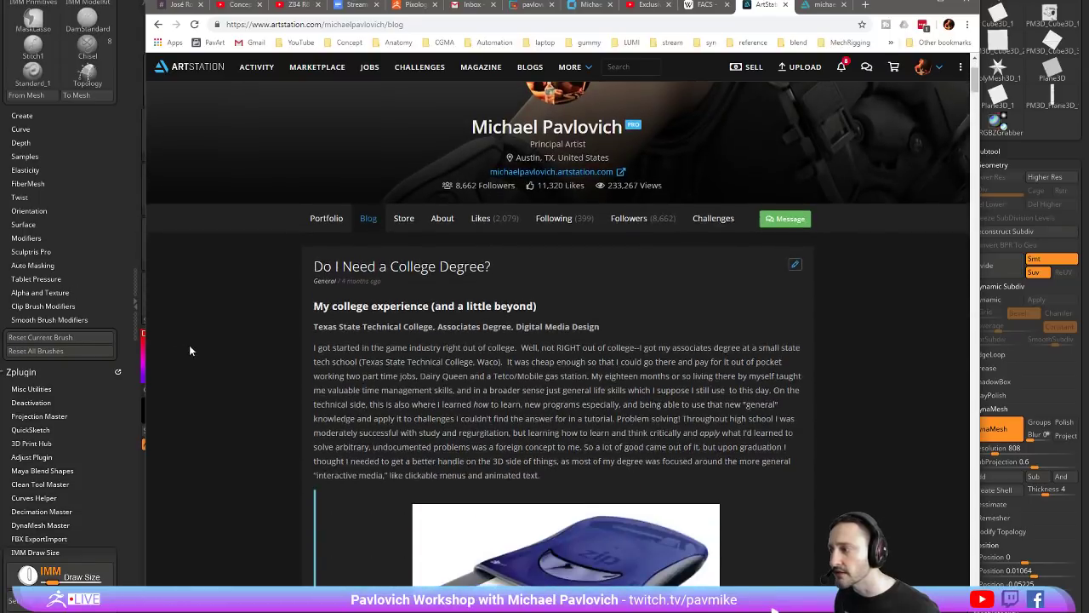
{"action": "scroll", "coordinate": [214, 362], "scroll_direction": "down", "scroll_amount": 15}
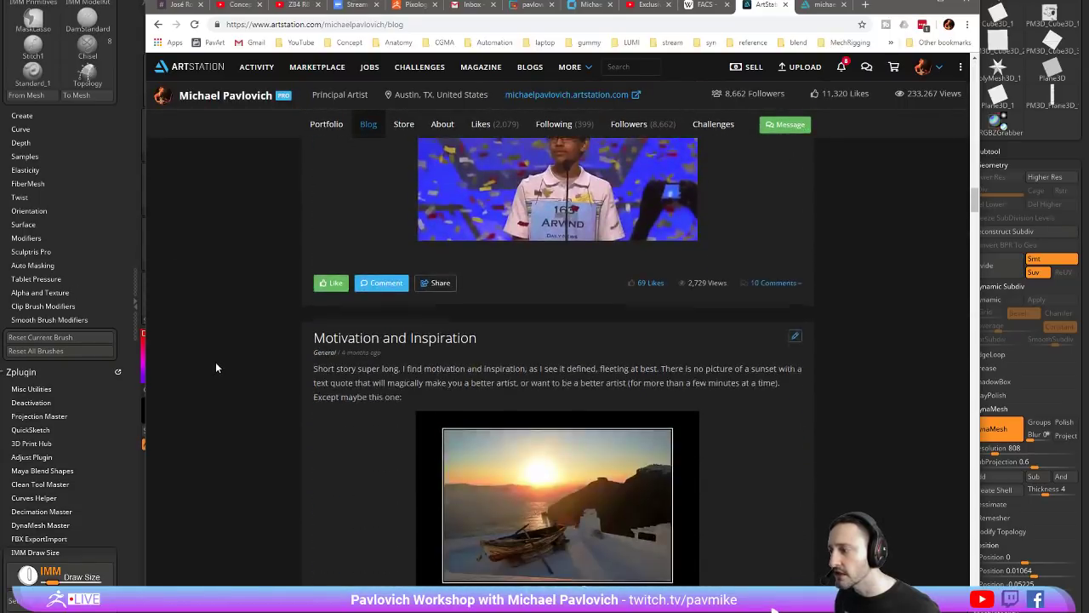
{"action": "scroll", "coordinate": [220, 362], "scroll_direction": "down", "scroll_amount": 15}
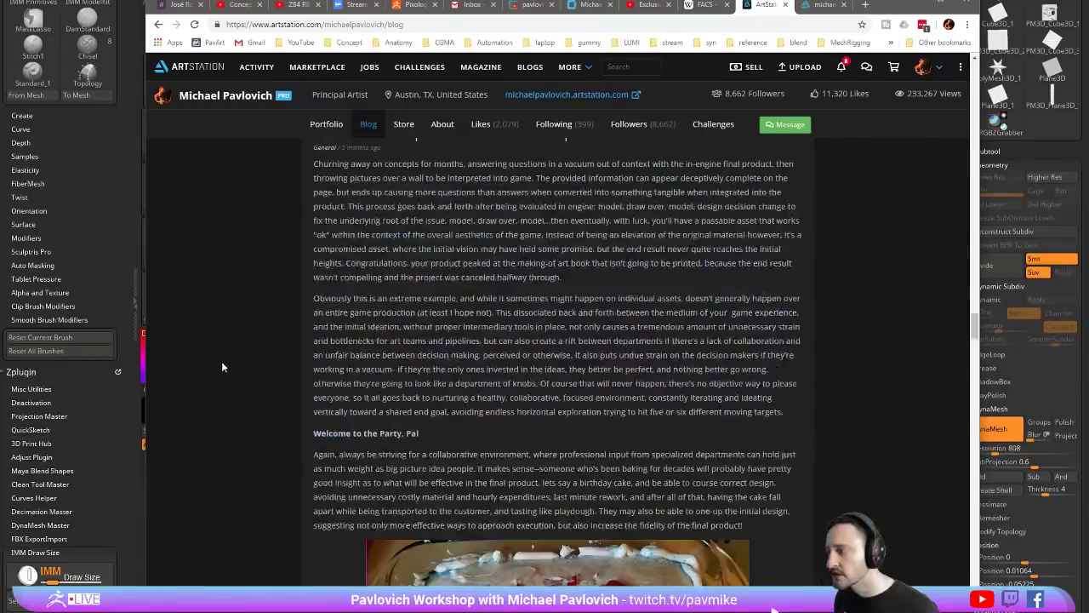
{"action": "scroll", "coordinate": [224, 362], "scroll_direction": "down", "scroll_amount": 10}
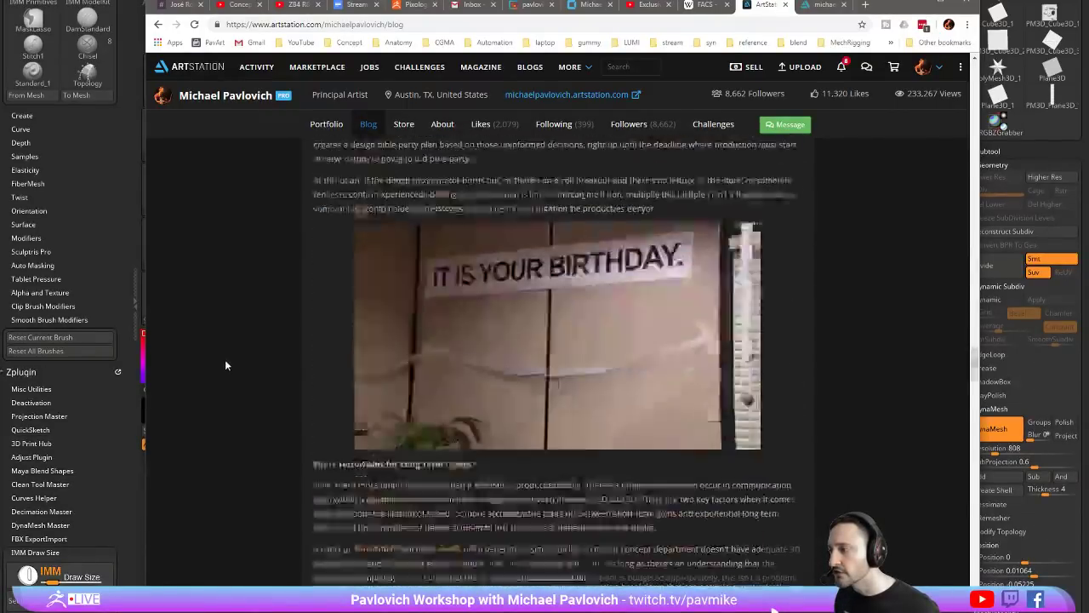
{"action": "scroll", "coordinate": [227, 358], "scroll_direction": "up", "scroll_amount": 12}
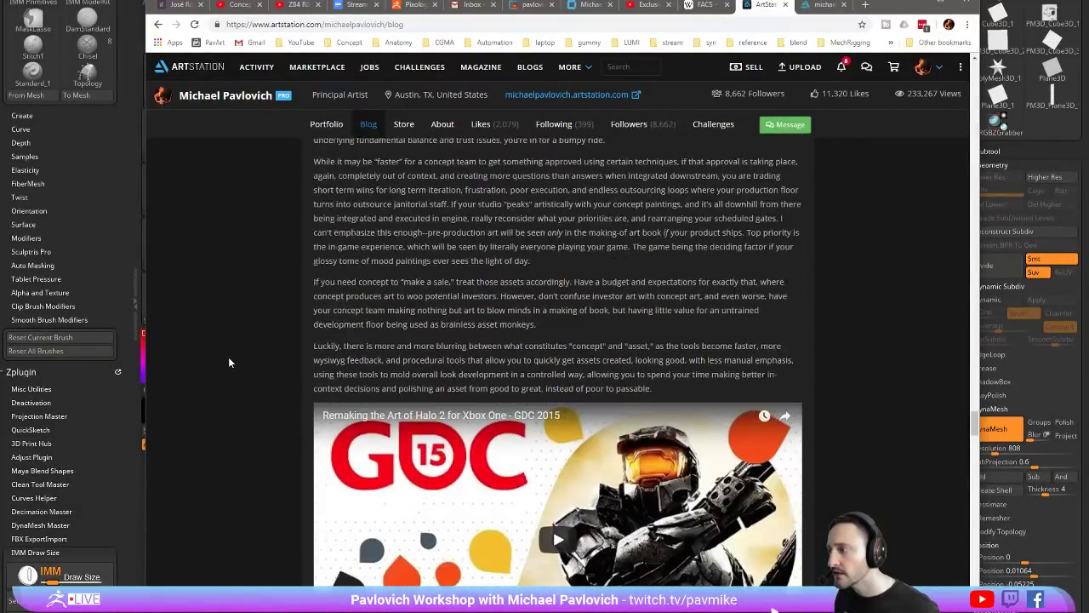
{"action": "scroll", "coordinate": [228, 356], "scroll_direction": "down", "scroll_amount": 5}
{"action": "scroll", "coordinate": [229, 362], "scroll_direction": "down", "scroll_amount": 8}
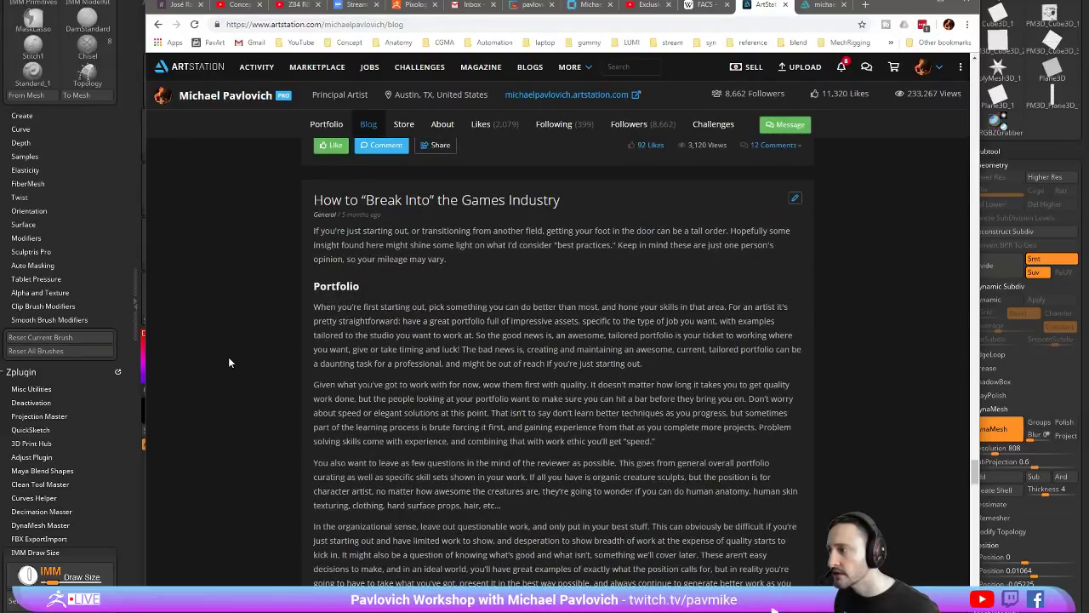
{"action": "scroll", "coordinate": [233, 353], "scroll_direction": "down", "scroll_amount": 8}
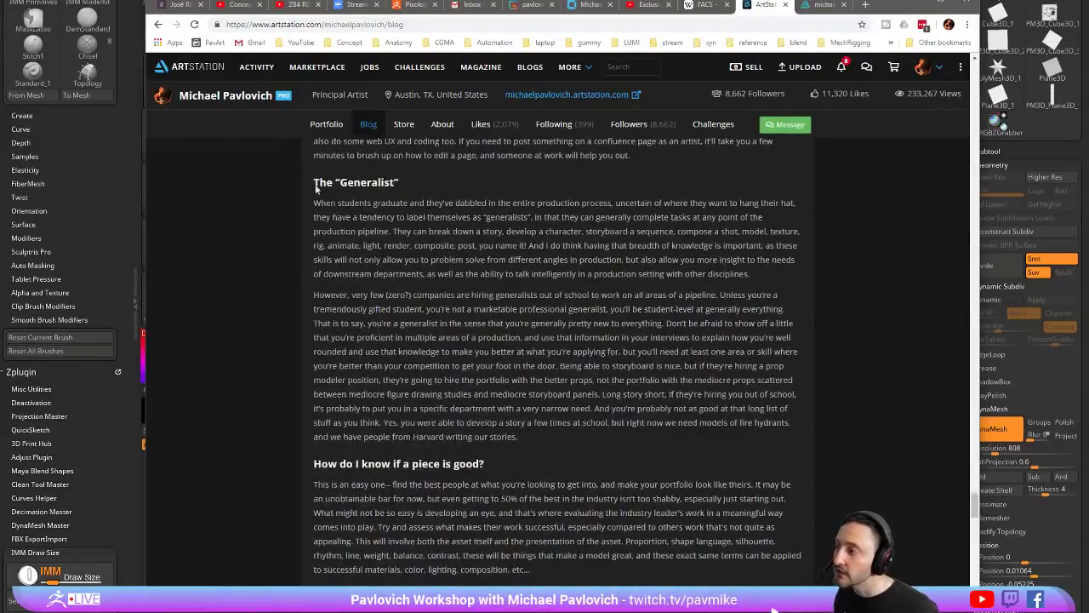
{"action": "left_click", "coordinate": [425, 26]}
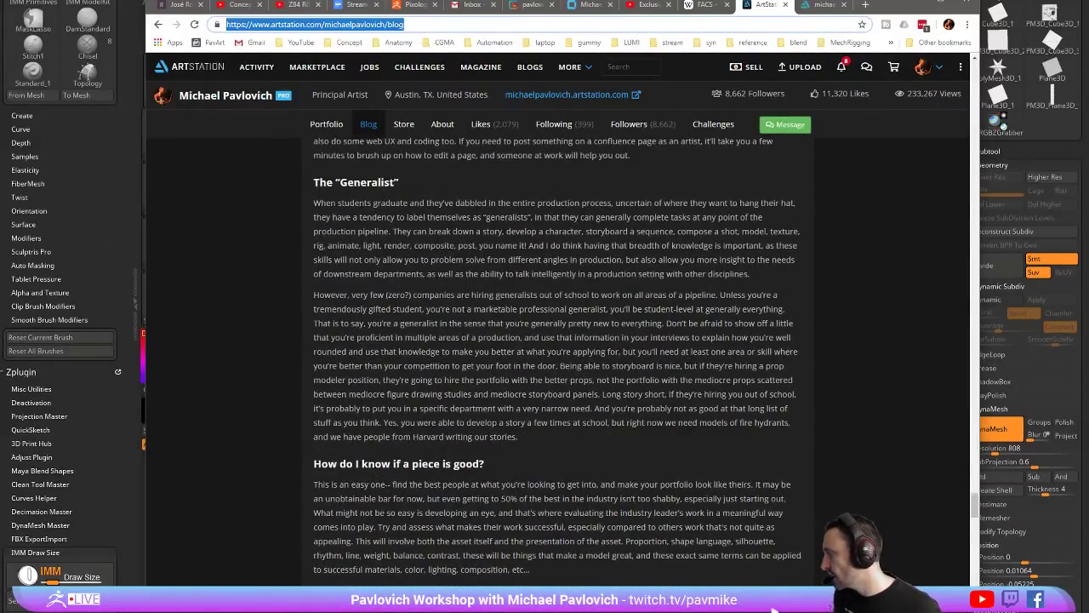
{"action": "left_click", "coordinate": [774, 608]}
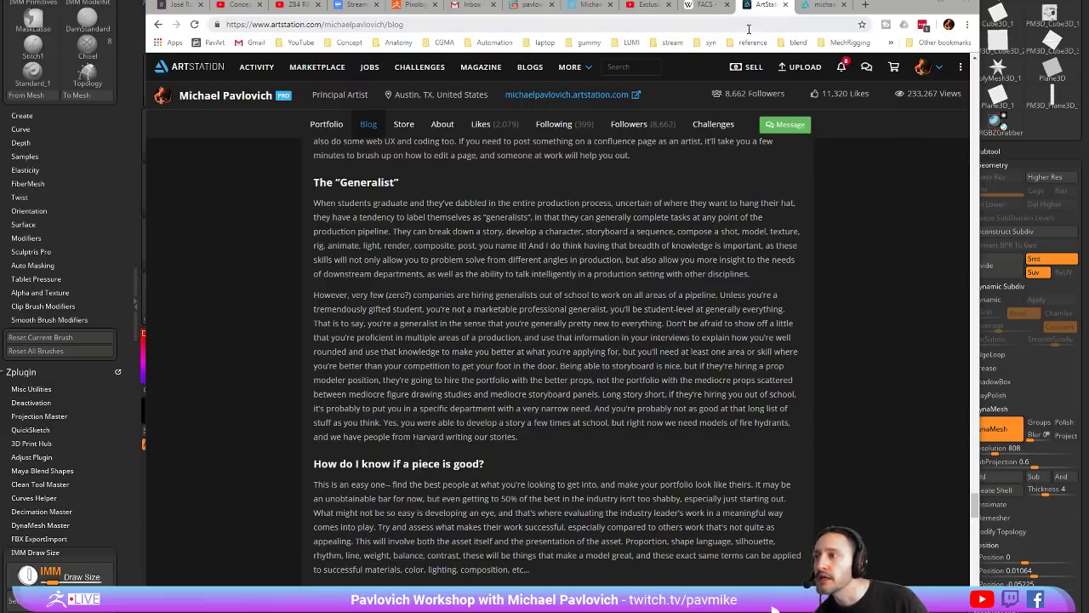
Step: Look at the boot breakdown image again and check the tutorial products on the Gumroad page
{"action": "left_click", "coordinate": [823, 7]}
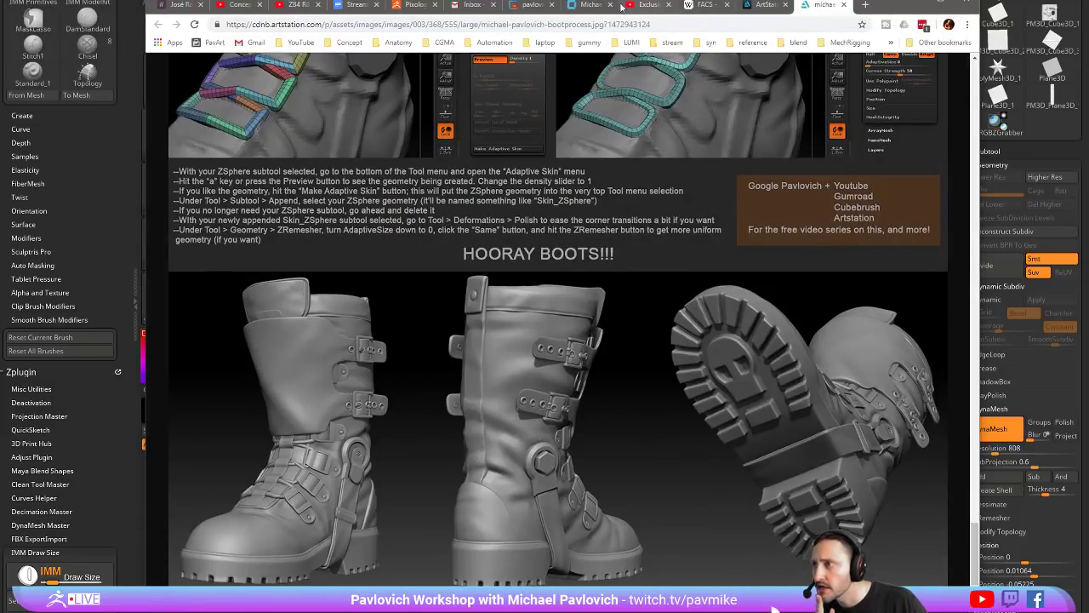
{"action": "left_click", "coordinate": [523, 7]}
{"action": "left_click", "coordinate": [894, 213]}
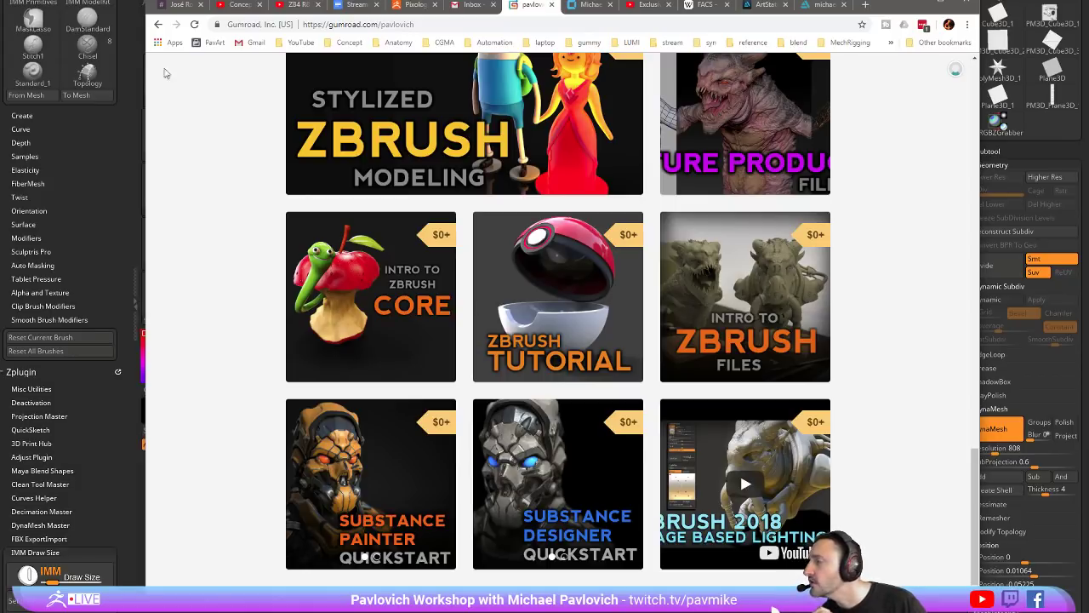
Step: Bring up the Wikipedia page for FACS and select its address
{"action": "left_click", "coordinate": [702, 7]}
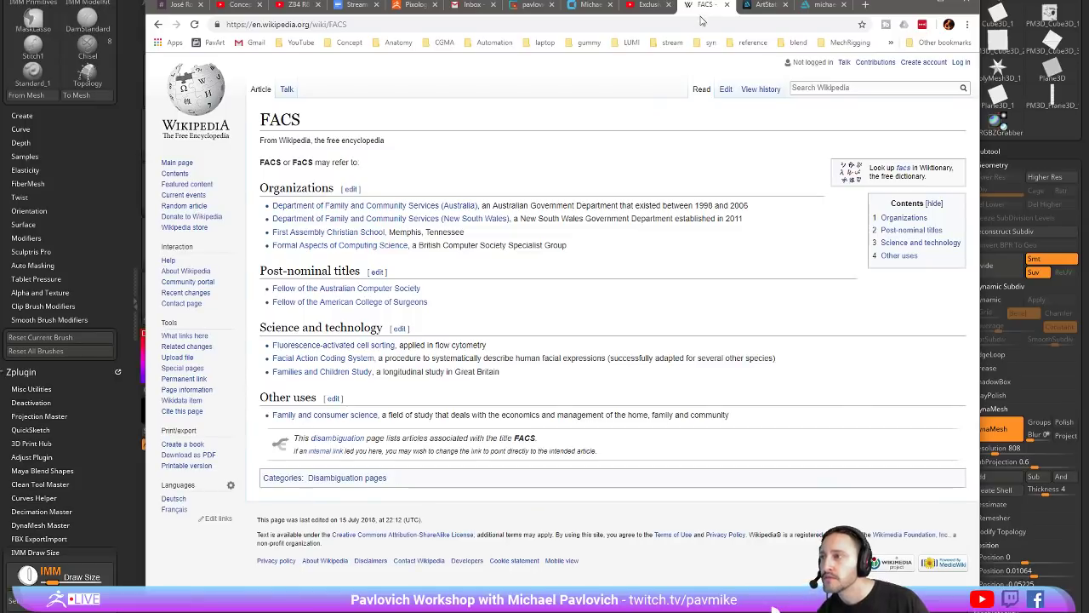
{"action": "left_click", "coordinate": [698, 24]}
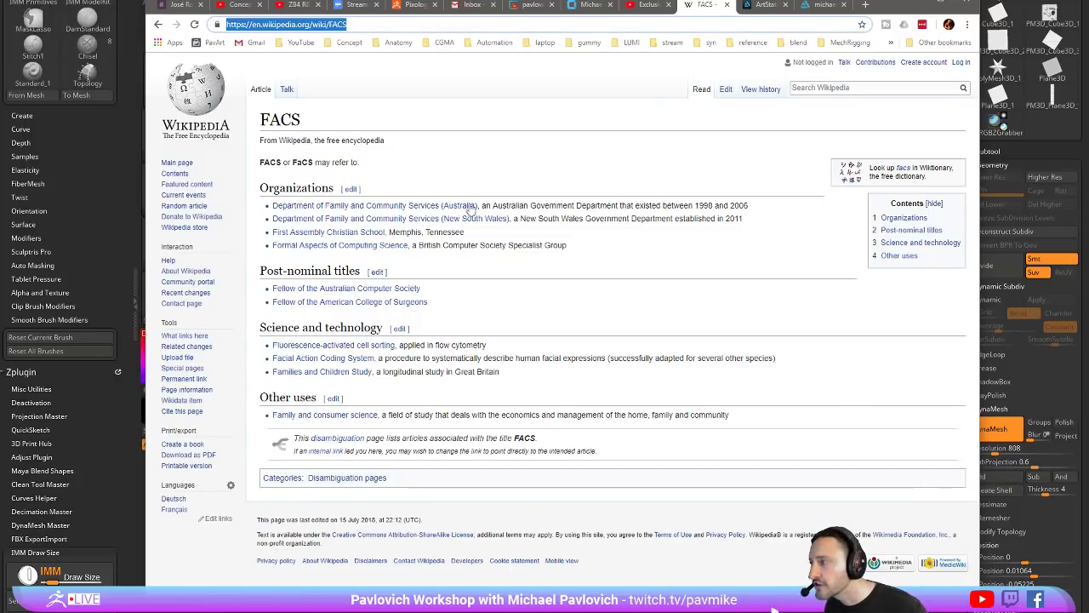
{"action": "mouse_move", "coordinate": [330, 235]}
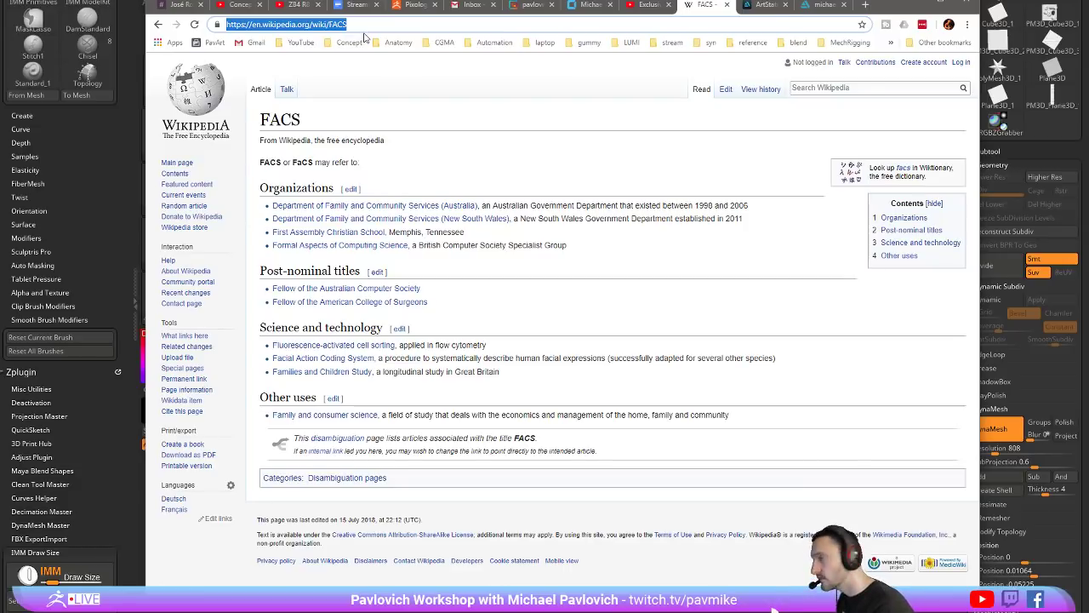
Step: Search the web for "facial action coding system" and look through the results
{"action": "type", "text": "facial action coding system"}
{"action": "key", "text": "Return"}
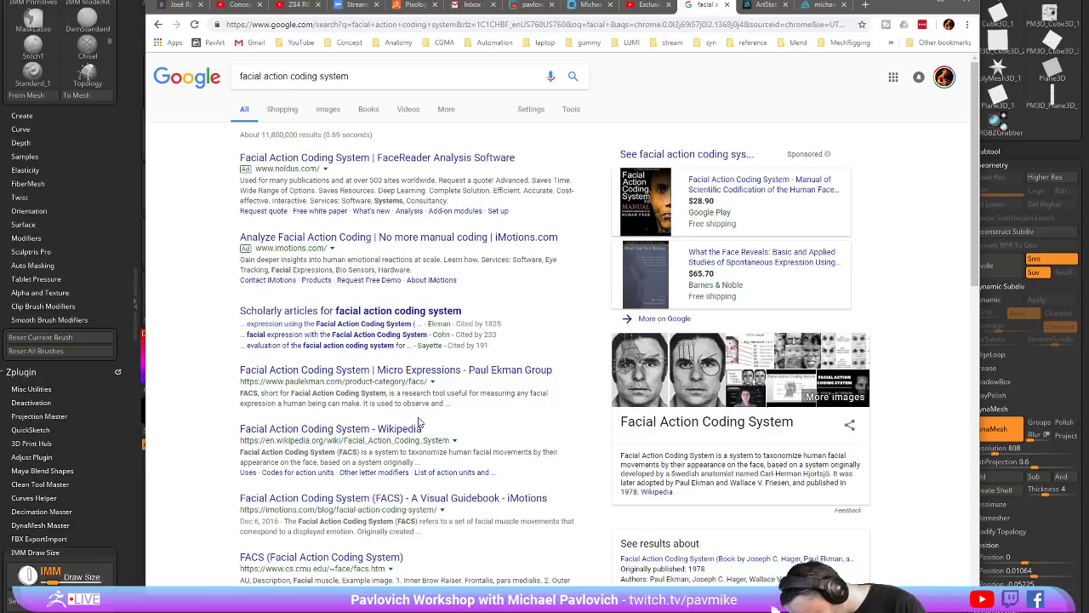
{"action": "scroll", "coordinate": [231, 357], "scroll_direction": "down", "scroll_amount": 4}
{"action": "scroll", "coordinate": [207, 348], "scroll_direction": "up", "scroll_amount": 4}
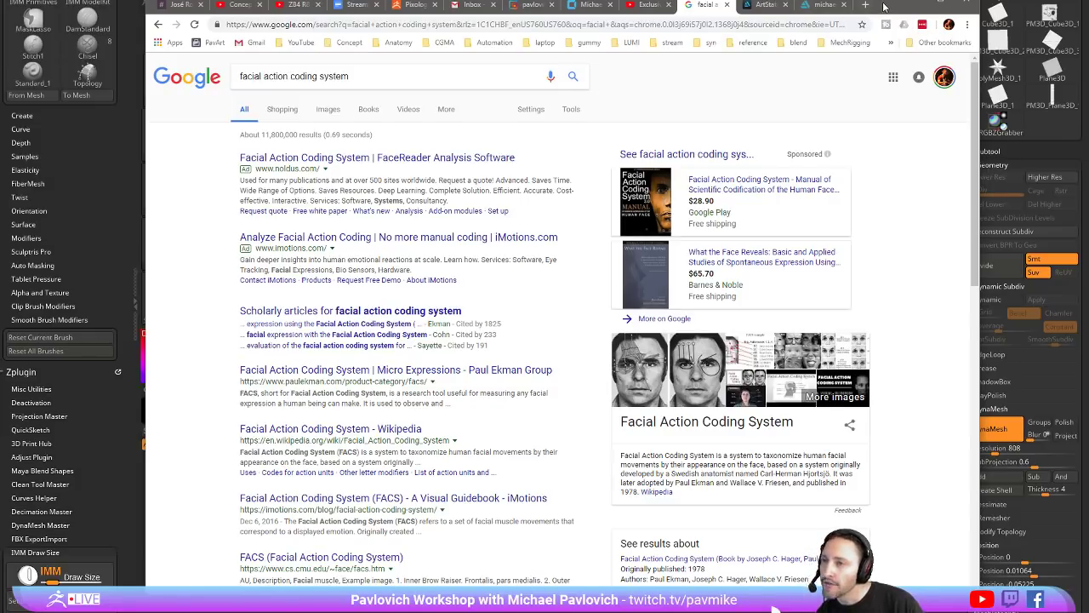
Step: Switch to the PowerPoint presentation, view the character breakdown slide and go to slide 9
{"action": "key", "text": "alt+Tab"}
{"action": "left_click_drag", "start_coordinate": [676, 214], "coordinate": [684, 205]}
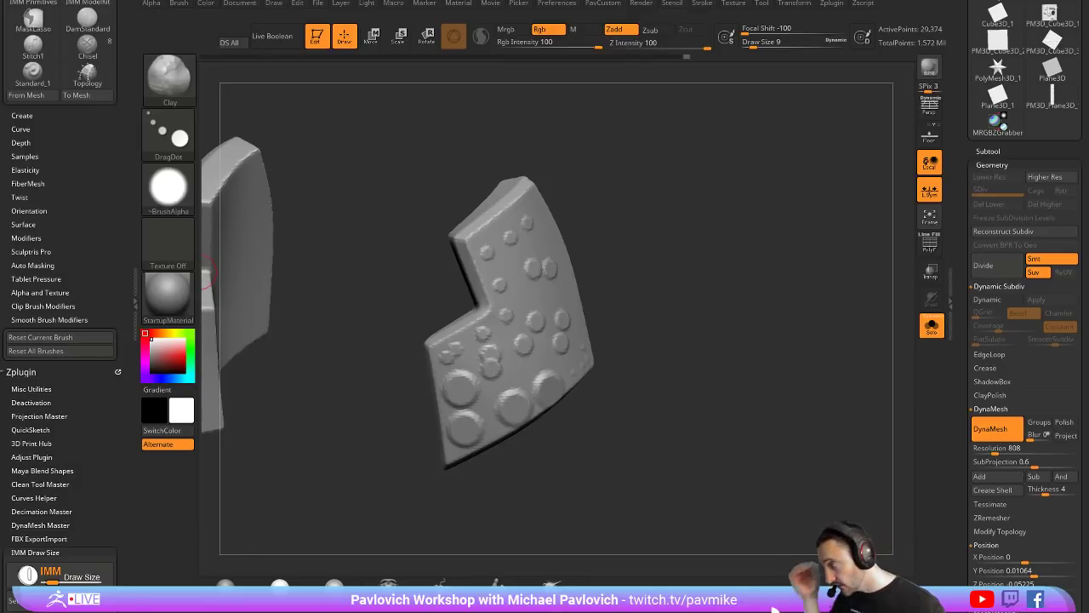
{"action": "key", "text": "alt+Tab"}
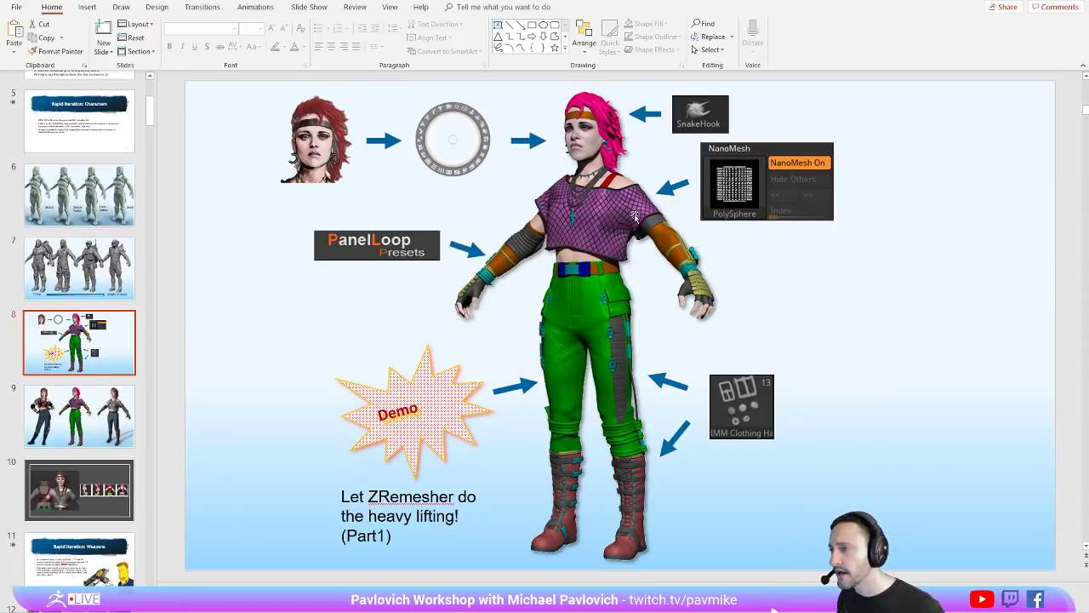
{"action": "left_click", "coordinate": [60, 392]}
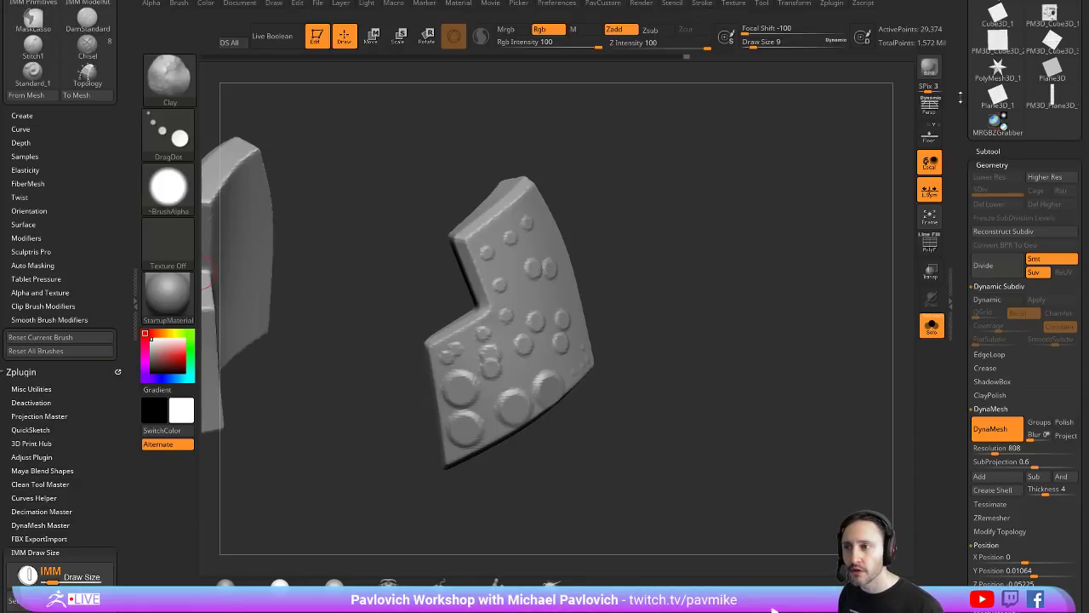
Step: Return to ZBrush, show the whole character again, select the pants subtool Skin_ZSphere2_4 on the model and isolate it
{"action": "left_click_drag", "start_coordinate": [962, 99], "coordinate": [962, 181]}
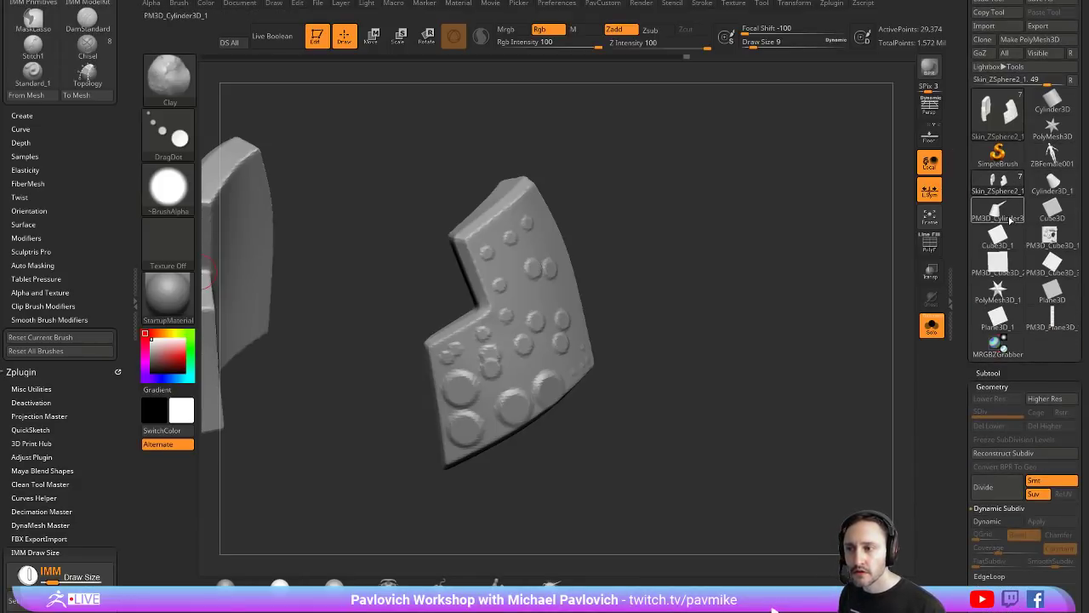
{"action": "mouse_move", "coordinate": [1040, 332]}
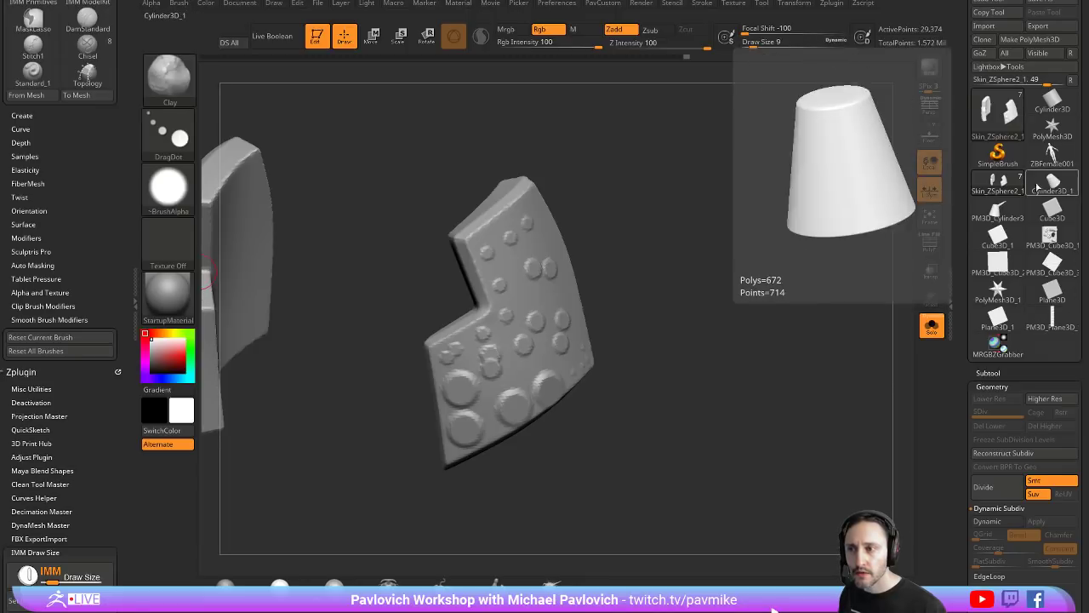
{"action": "left_click", "coordinate": [934, 325]}
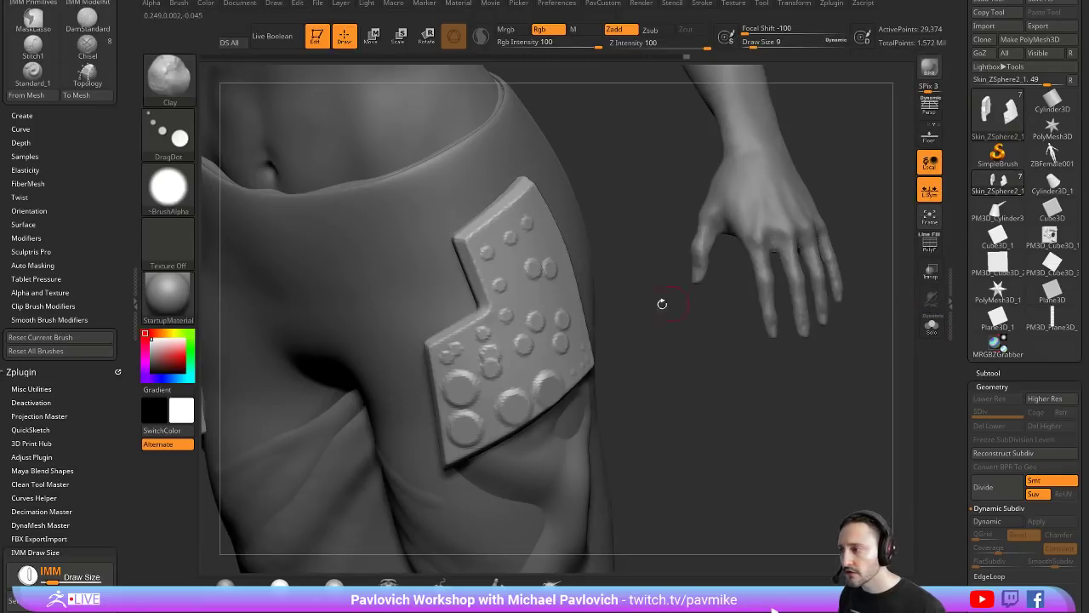
{"action": "left_click", "coordinate": [395, 305], "text": "alt"}
{"action": "left_click", "coordinate": [574, 470], "text": "alt"}
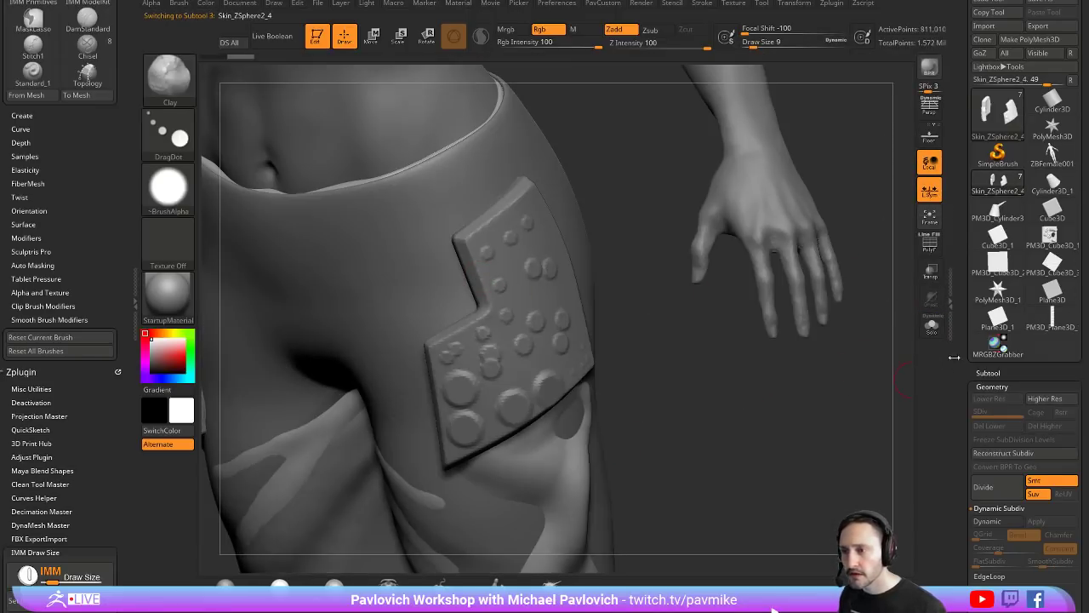
{"action": "left_click", "coordinate": [934, 328]}
{"action": "left_click_drag", "start_coordinate": [806, 379], "coordinate": [766, 349], "text": "alt"}
{"action": "left_click_drag", "start_coordinate": [766, 349], "coordinate": [777, 217], "text": "shift"}
{"action": "left_click_drag", "start_coordinate": [808, 286], "coordinate": [778, 292]}
Step: Undo back through the history of Skin_ZSphere2_4 and compare it with Skin_ZSphere2_3 in the subtool list
{"action": "key", "text": "ctrl+z"}
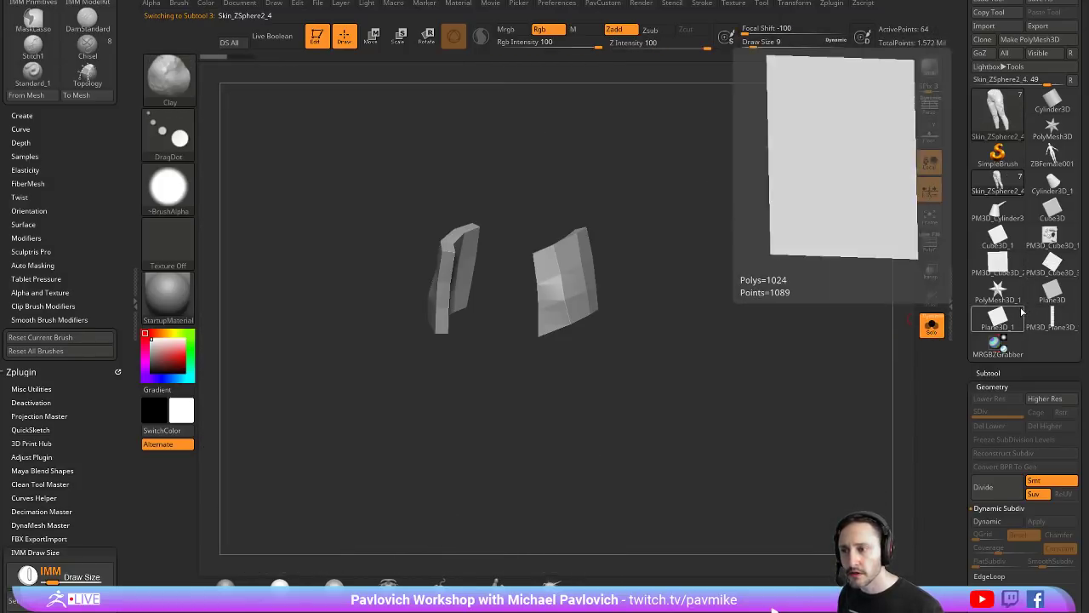
{"action": "left_click", "coordinate": [1004, 373]}
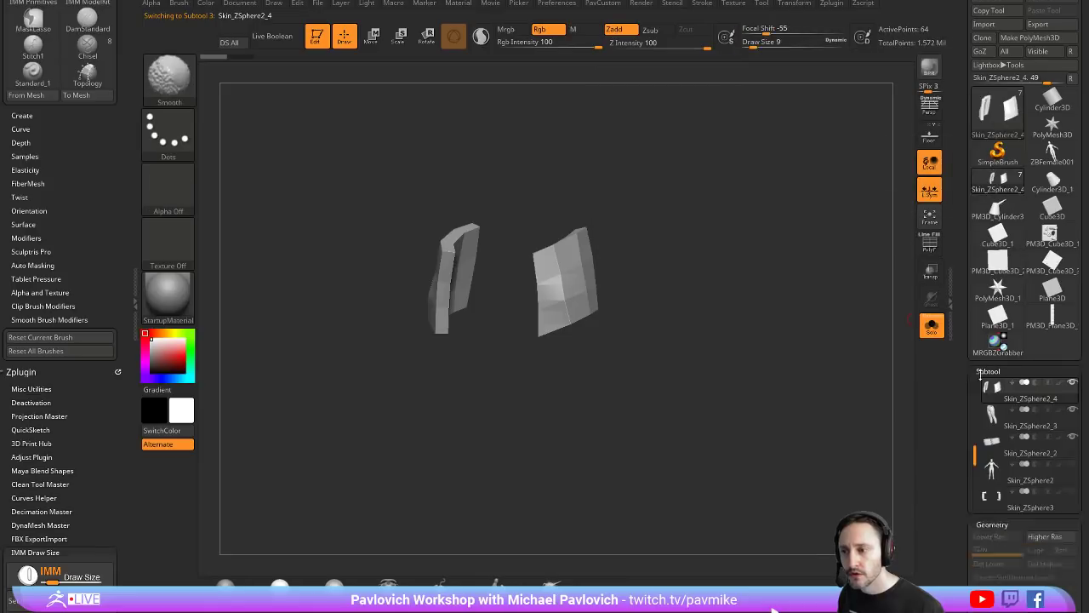
{"action": "left_click", "coordinate": [1015, 344]}
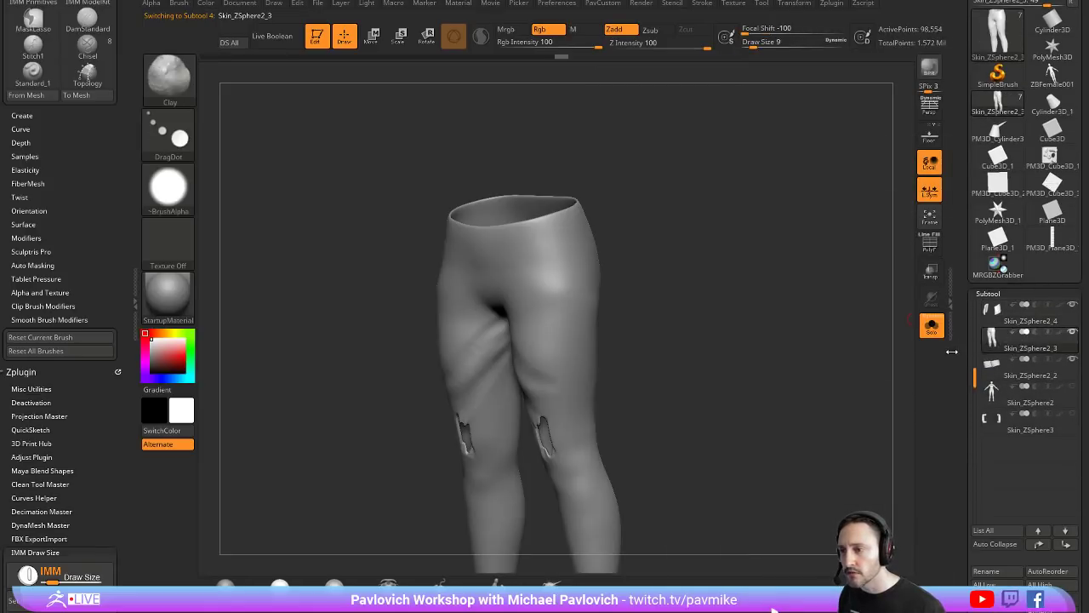
{"action": "left_click", "coordinate": [1019, 371]}
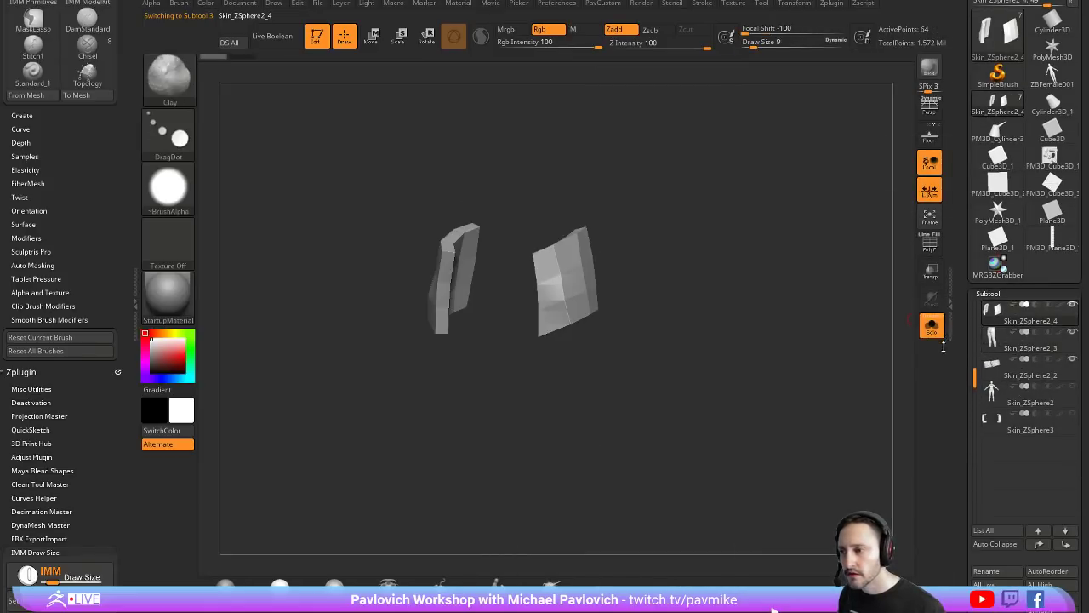
{"action": "scroll", "coordinate": [947, 340], "scroll_direction": "down", "scroll_amount": 5}
{"action": "scroll", "coordinate": [961, 280], "scroll_direction": "up", "scroll_amount": 3}
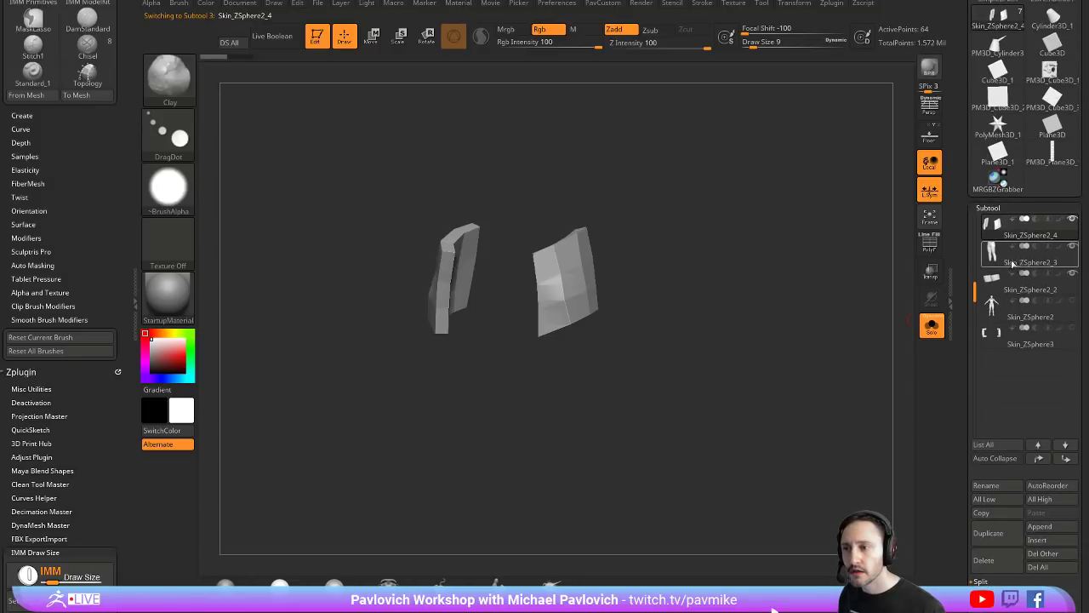
Step: Select subtool Skin_ZSphere2_1 and rewind its undo history to the smooth, unwrinkled pants
{"action": "scroll", "coordinate": [992, 247], "scroll_direction": "up", "scroll_amount": 1}
{"action": "left_click", "coordinate": [993, 237]}
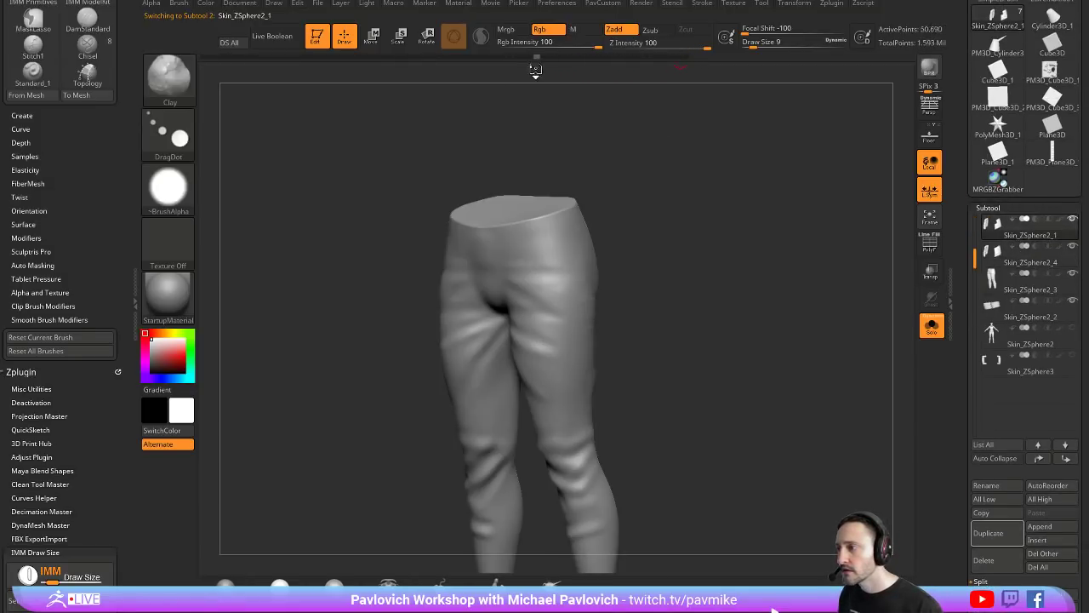
{"action": "left_click_drag", "start_coordinate": [480, 66], "coordinate": [429, 68]}
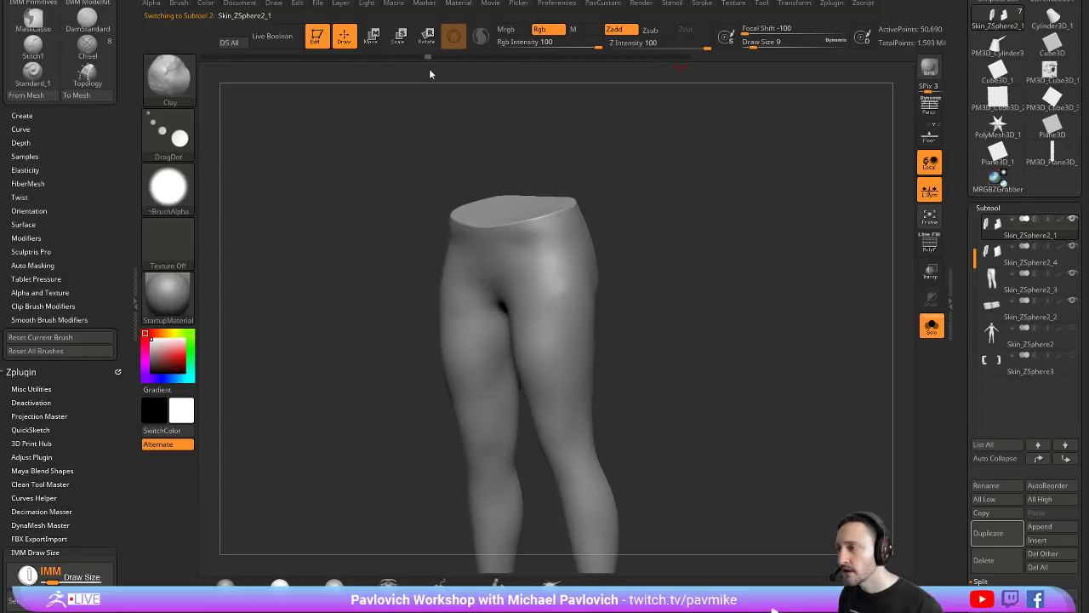
Step: Show the polygon wireframe on the pants and examine their topology down to the ankles
{"action": "left_click", "coordinate": [930, 244]}
{"action": "left_click_drag", "start_coordinate": [907, 239], "coordinate": [790, 284]}
{"action": "key", "text": "s"}
{"action": "mouse_move", "coordinate": [685, 261]}
{"action": "left_mouse_down"}
{"action": "mouse_move", "coordinate": [674, 267]}
{"action": "mouse_move", "coordinate": [678, 220]}
{"action": "left_mouse_up"}
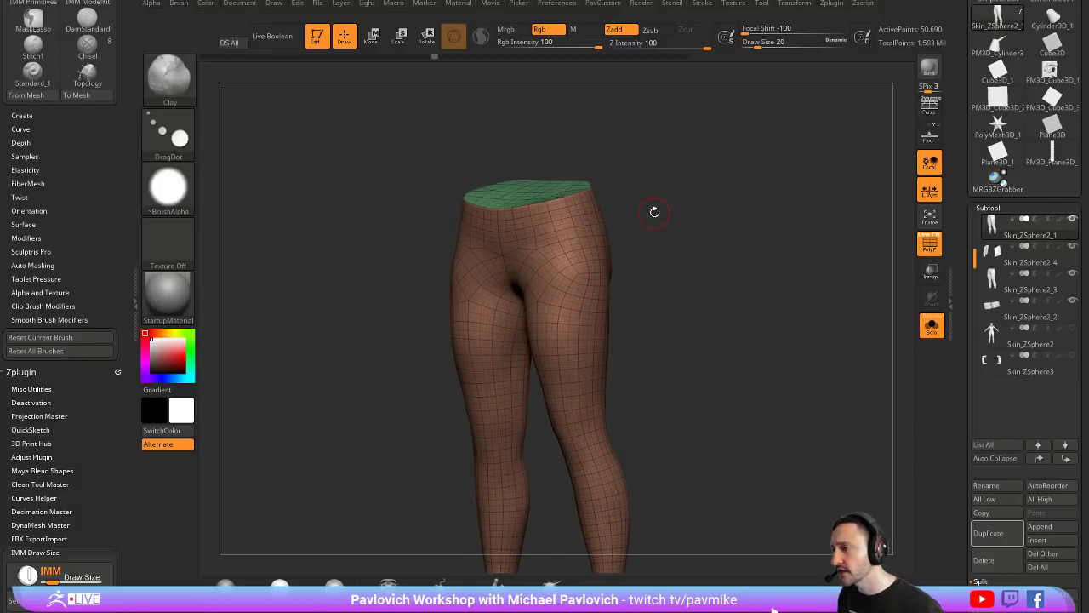
{"action": "left_click_drag", "start_coordinate": [654, 211], "coordinate": [669, 235]}
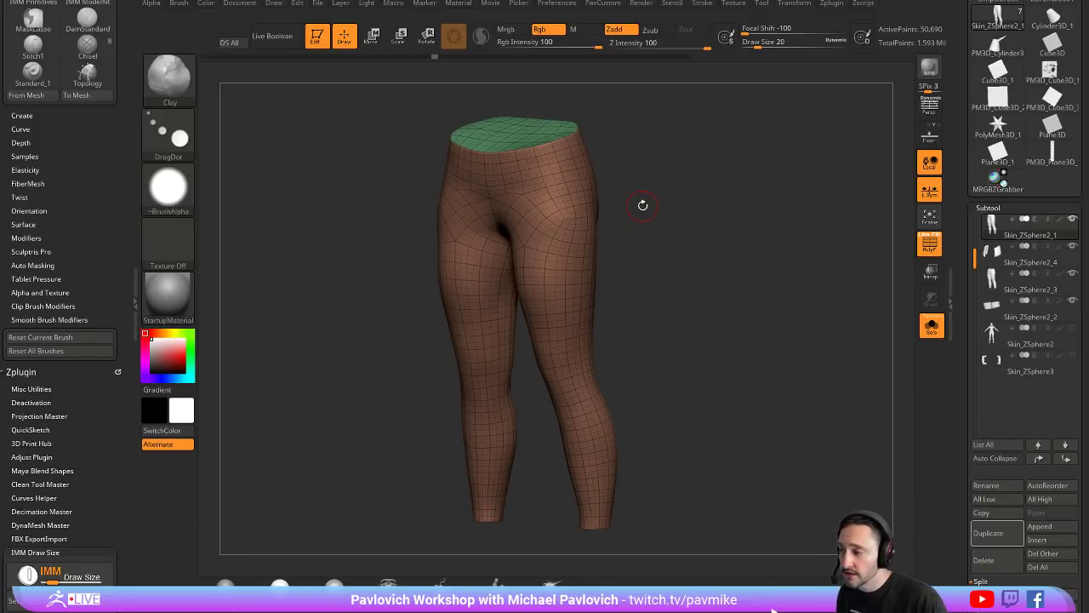
{"action": "left_click_drag", "start_coordinate": [738, 230], "coordinate": [686, 151], "text": "shift"}
Step: Set the Draw Size to 12 and hide the wireframe on the pants
{"action": "key", "text": "s"}
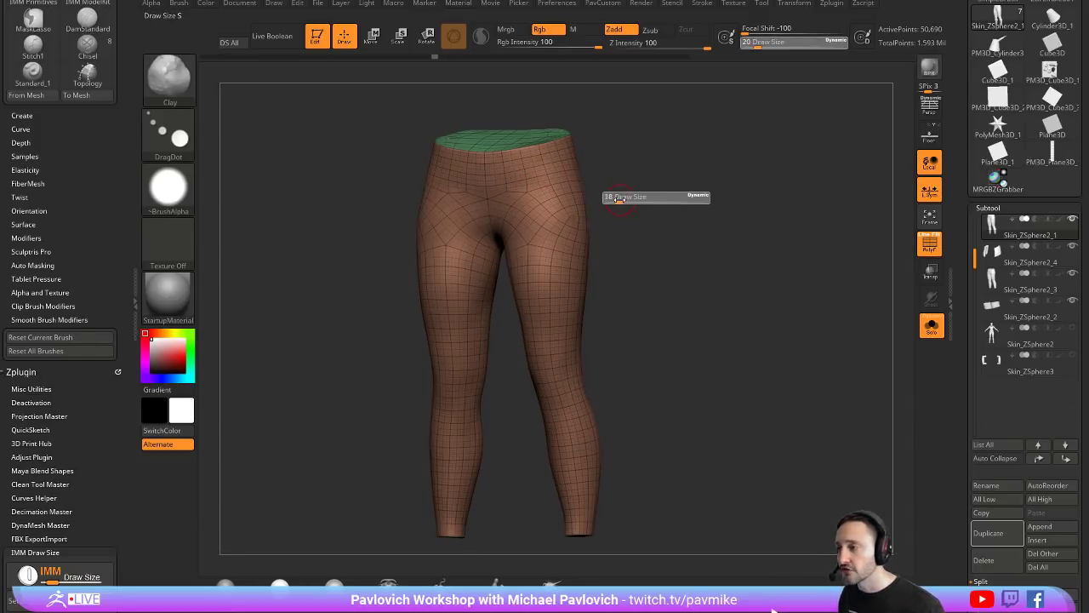
{"action": "left_click_drag", "start_coordinate": [620, 199], "coordinate": [614, 199]}
{"action": "left_click_drag", "start_coordinate": [681, 209], "coordinate": [683, 195]}
{"action": "left_click", "coordinate": [931, 249]}
{"action": "left_click_drag", "start_coordinate": [860, 278], "coordinate": [813, 286]}
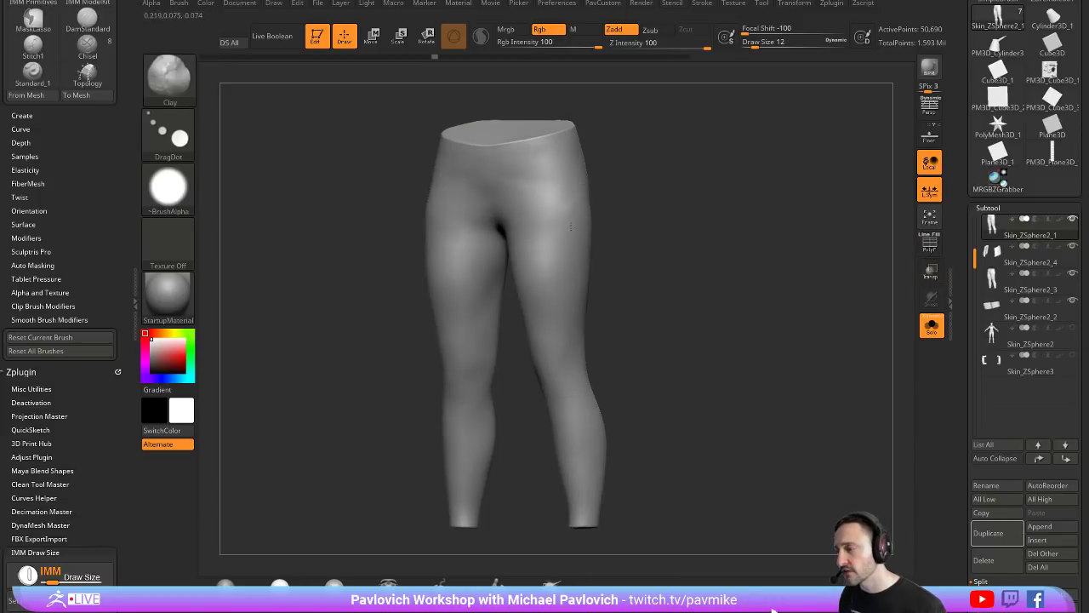
Step: Open NoiseMaker for the pants' surface and angle its preview to show both legs
{"action": "left_click_drag", "start_coordinate": [965, 329], "coordinate": [952, 62]}
{"action": "mouse_move", "coordinate": [970, 238]}
{"action": "left_mouse_down"}
{"action": "mouse_move", "coordinate": [961, 411]}
{"action": "mouse_move", "coordinate": [966, 260]}
{"action": "mouse_move", "coordinate": [982, 246]}
{"action": "left_mouse_up"}
{"action": "key", "text": "shift"}
{"action": "left_click", "coordinate": [984, 254], "text": "shift"}
{"action": "left_click", "coordinate": [985, 265]}
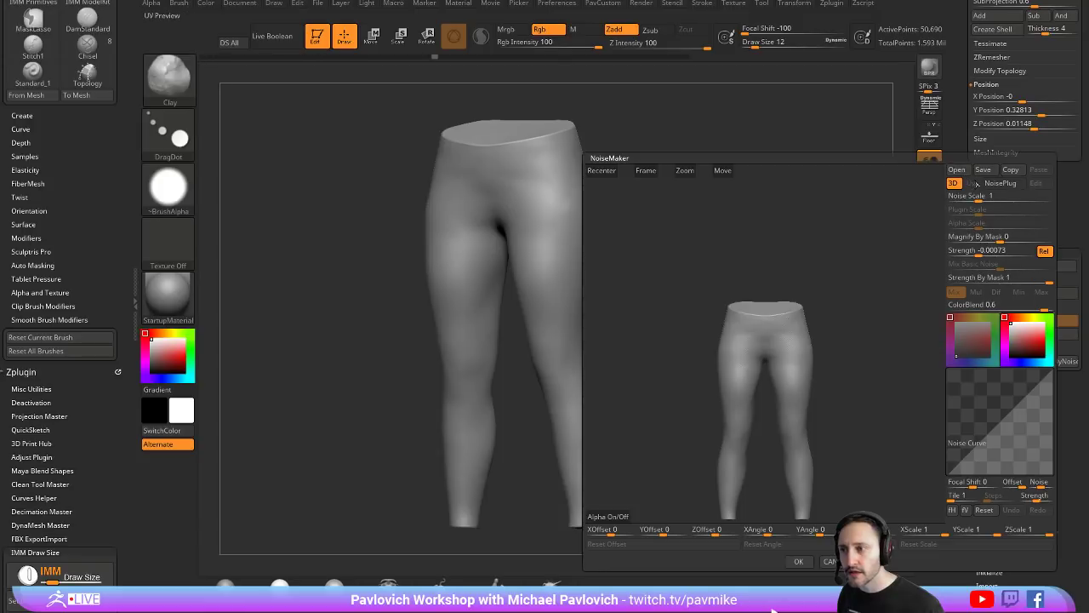
{"action": "left_click_drag", "start_coordinate": [868, 252], "coordinate": [861, 276]}
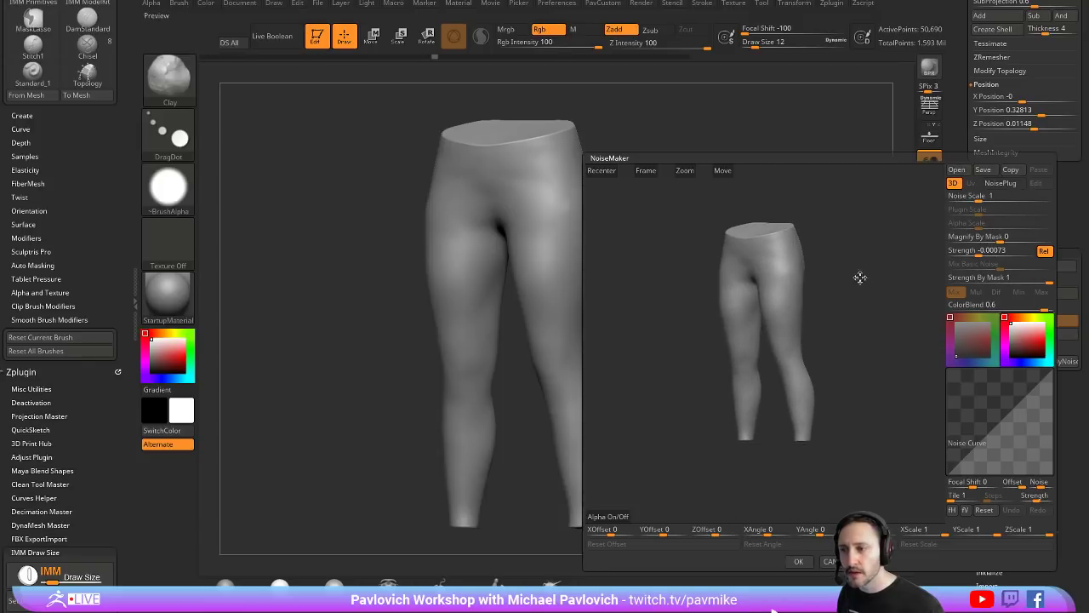
Step: Activate NoisePlug with the Weave pattern, keeping its Simple style
{"action": "left_click", "coordinate": [1003, 183]}
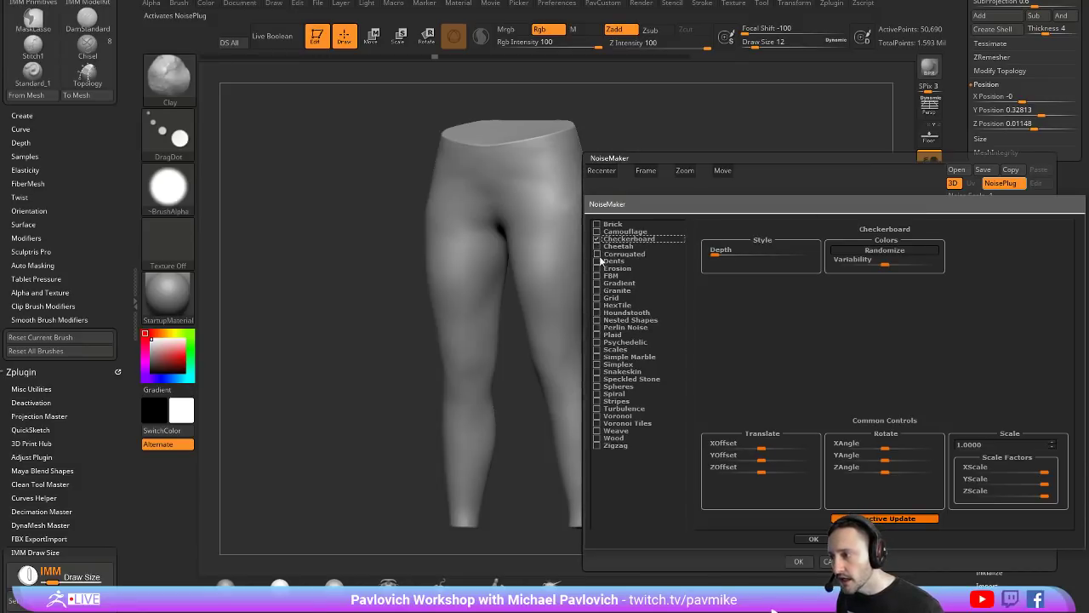
{"action": "left_click", "coordinate": [596, 431]}
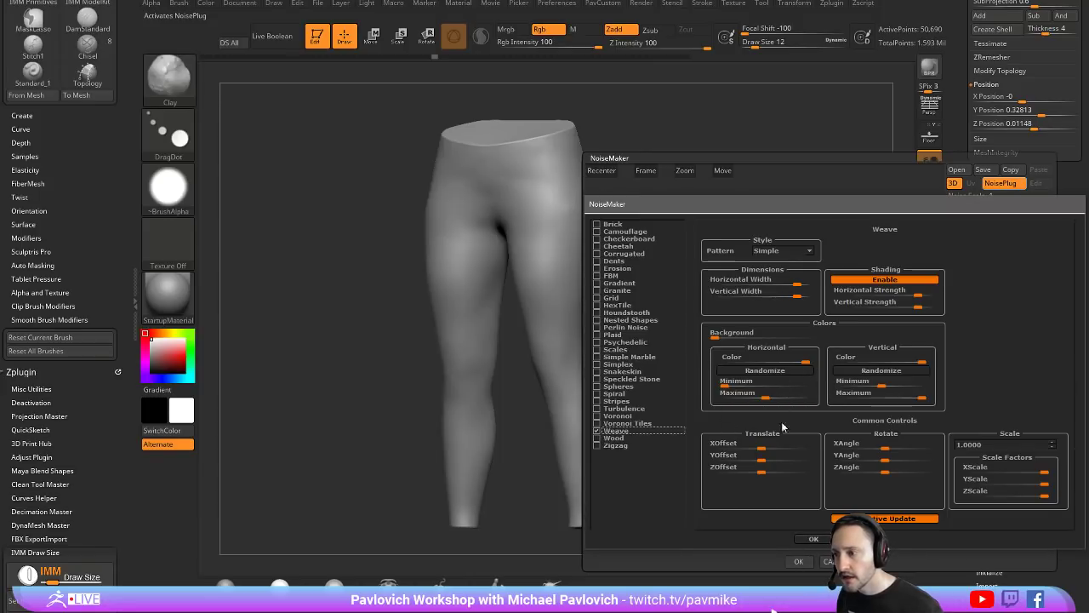
{"action": "left_click", "coordinate": [813, 540]}
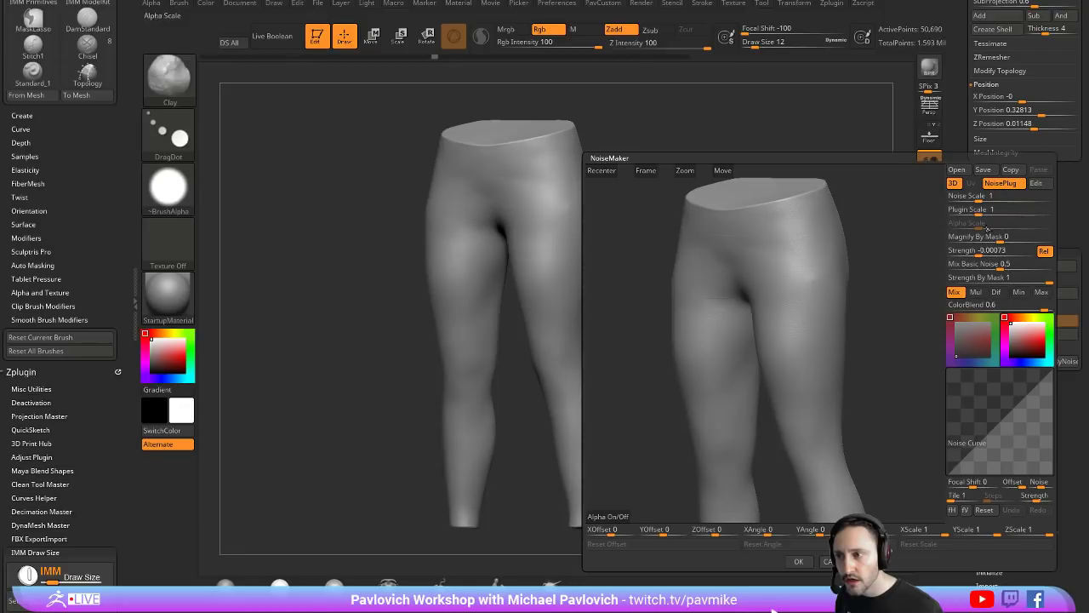
Step: Set the weave noise's Plugin Scale to 0.00455, Mix Basic Noise to 0 and Strength to 0.46455
{"action": "left_click_drag", "start_coordinate": [978, 251], "coordinate": [1006, 253]}
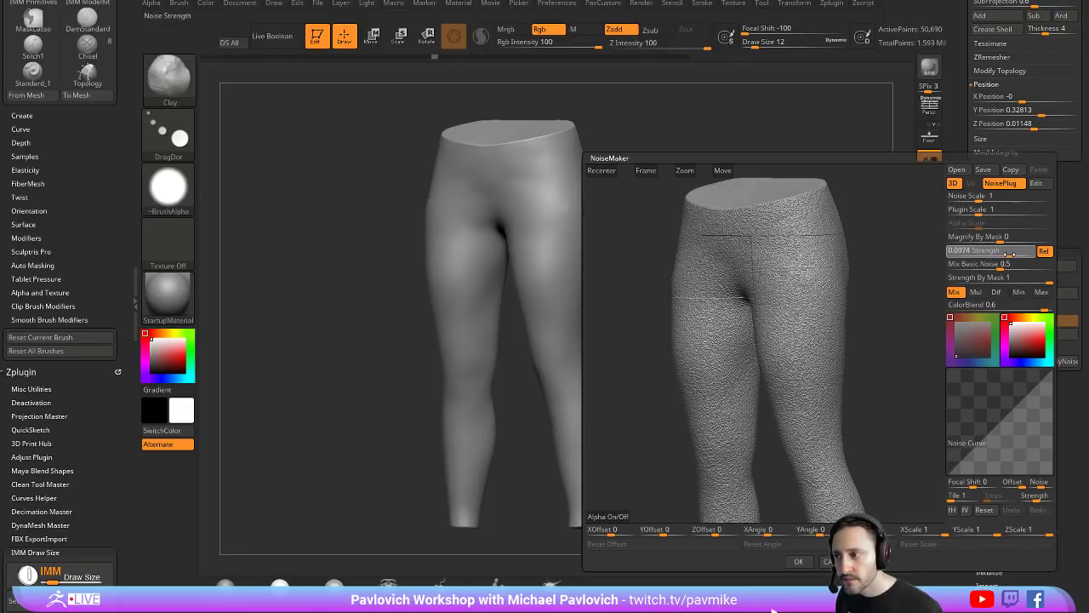
{"action": "left_click_drag", "start_coordinate": [980, 210], "coordinate": [974, 210]}
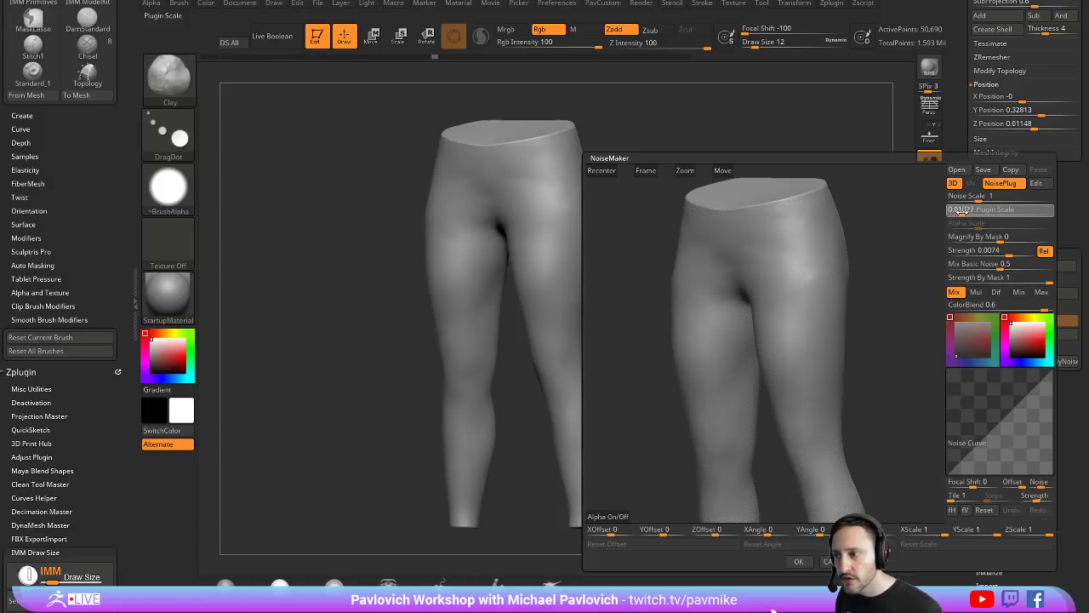
{"action": "left_click_drag", "start_coordinate": [1009, 255], "coordinate": [1019, 256]}
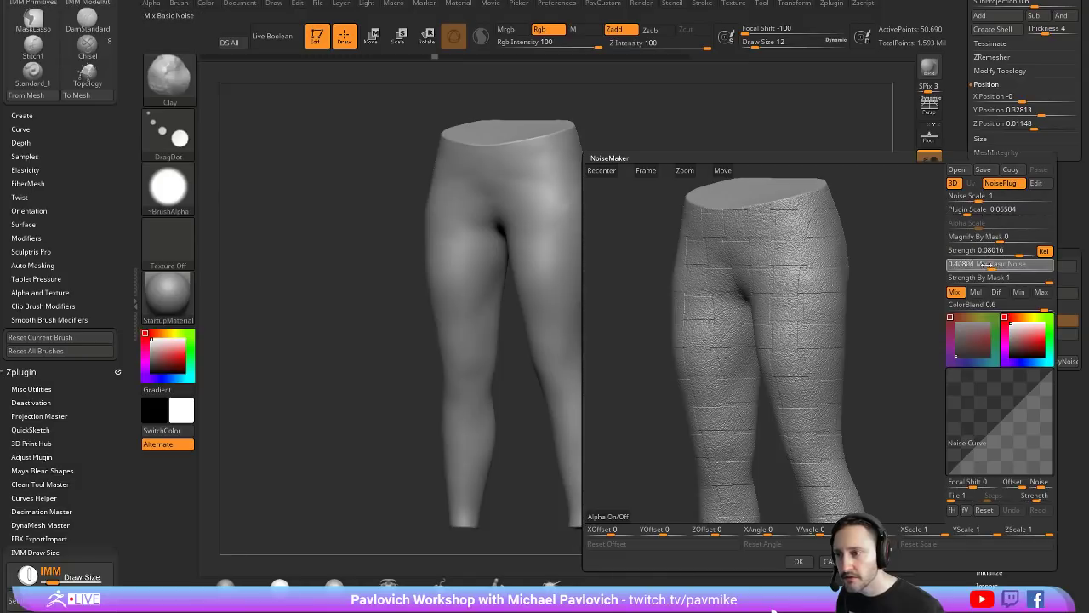
{"action": "left_click_drag", "start_coordinate": [977, 265], "coordinate": [947, 265]}
{"action": "left_click_drag", "start_coordinate": [968, 213], "coordinate": [960, 213]}
{"action": "right_click_drag", "start_coordinate": [882, 230], "coordinate": [880, 258], "text": "ctrl"}
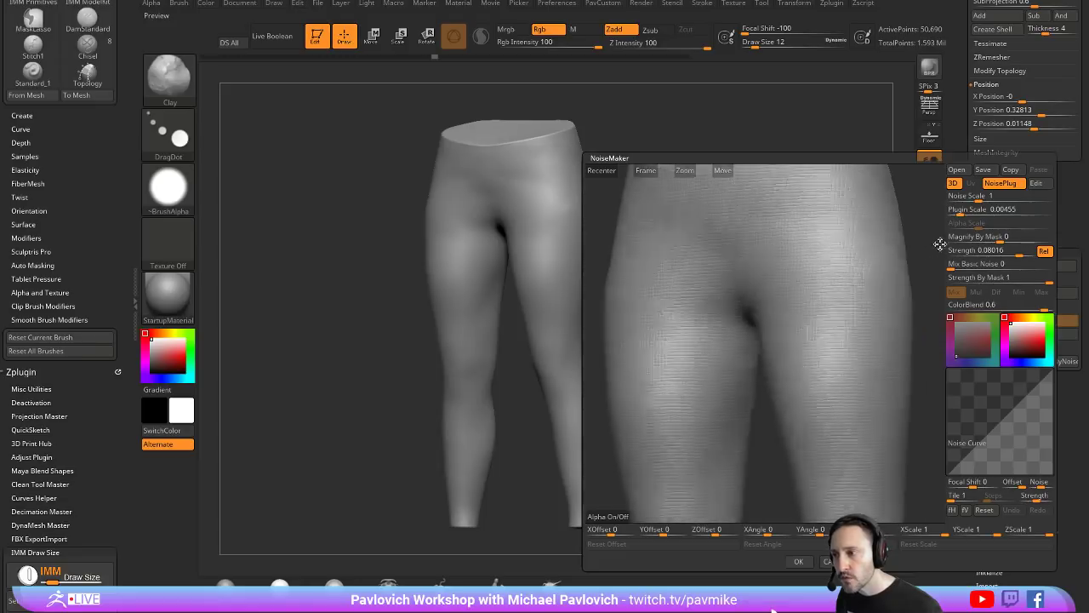
{"action": "left_click_drag", "start_coordinate": [944, 250], "coordinate": [1033, 253]}
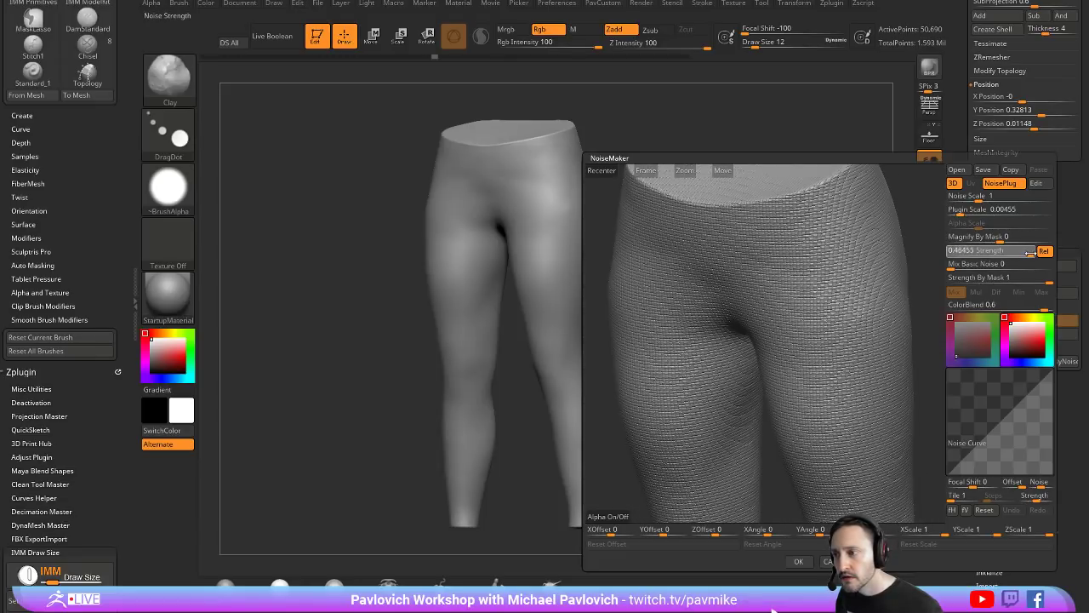
Step: Inspect the weave noise preview on the pants from the side, up close and from the front
{"action": "left_click_drag", "start_coordinate": [927, 217], "coordinate": [868, 273]}
{"action": "left_click_drag", "start_coordinate": [806, 415], "coordinate": [905, 329]}
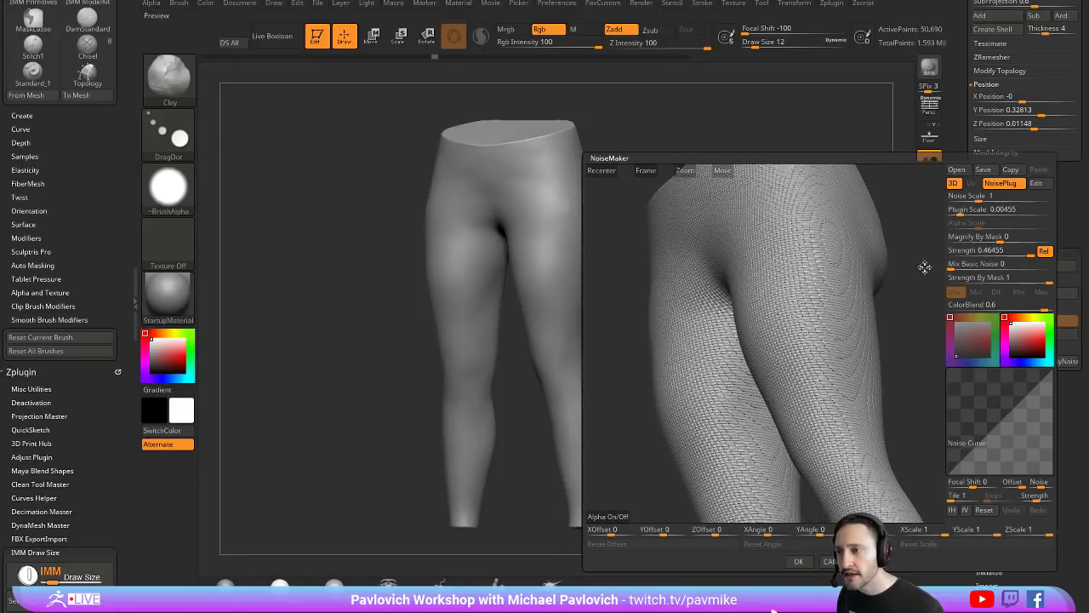
{"action": "left_click_drag", "start_coordinate": [919, 264], "coordinate": [921, 237]}
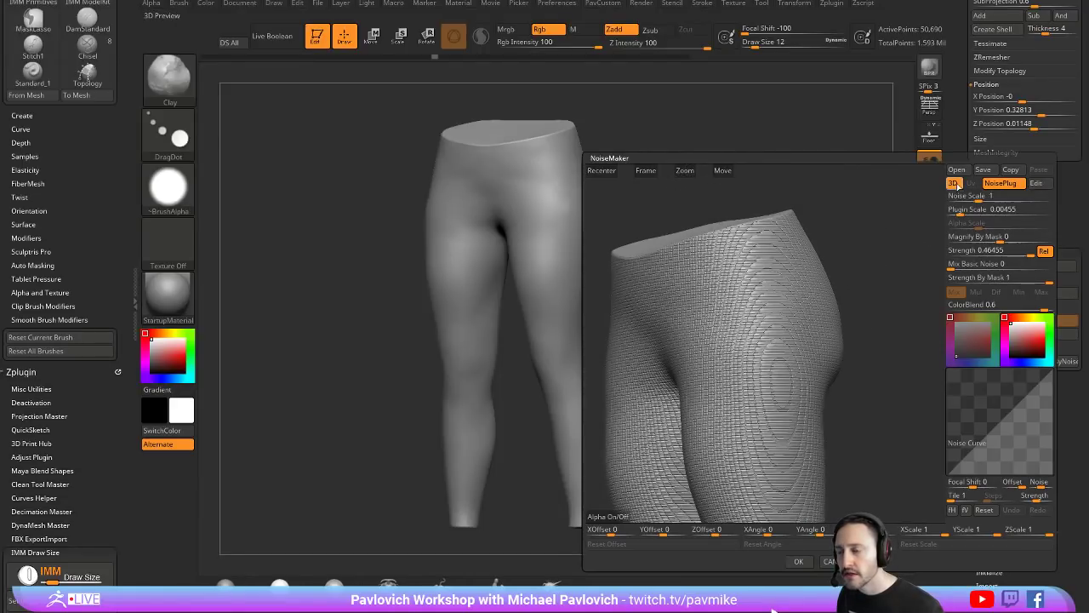
{"action": "left_click_drag", "start_coordinate": [898, 277], "coordinate": [920, 233], "text": "alt"}
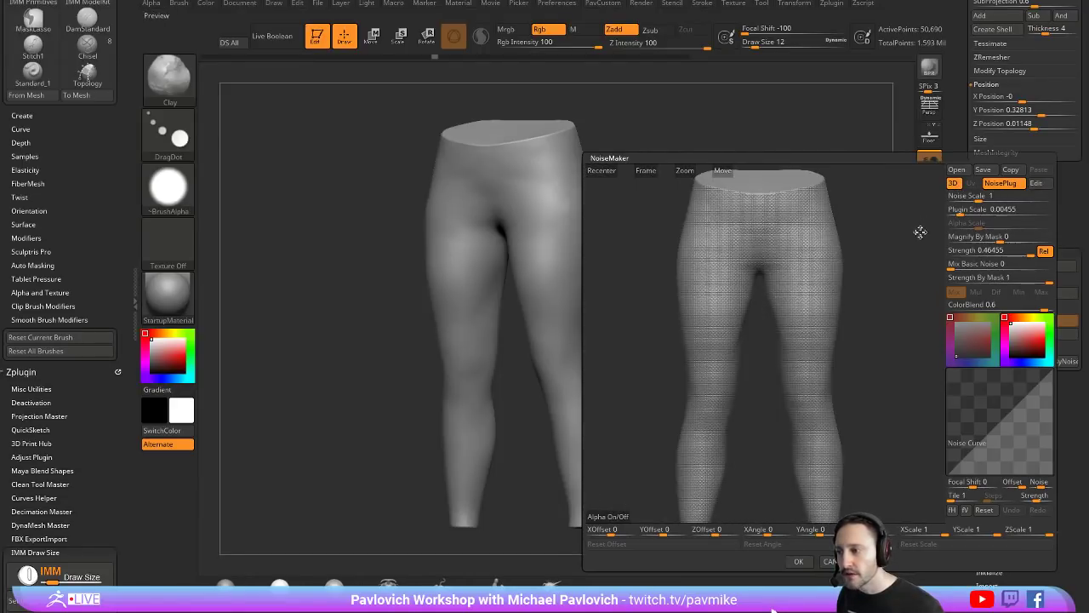
{"action": "left_click_drag", "start_coordinate": [793, 288], "coordinate": [914, 326]}
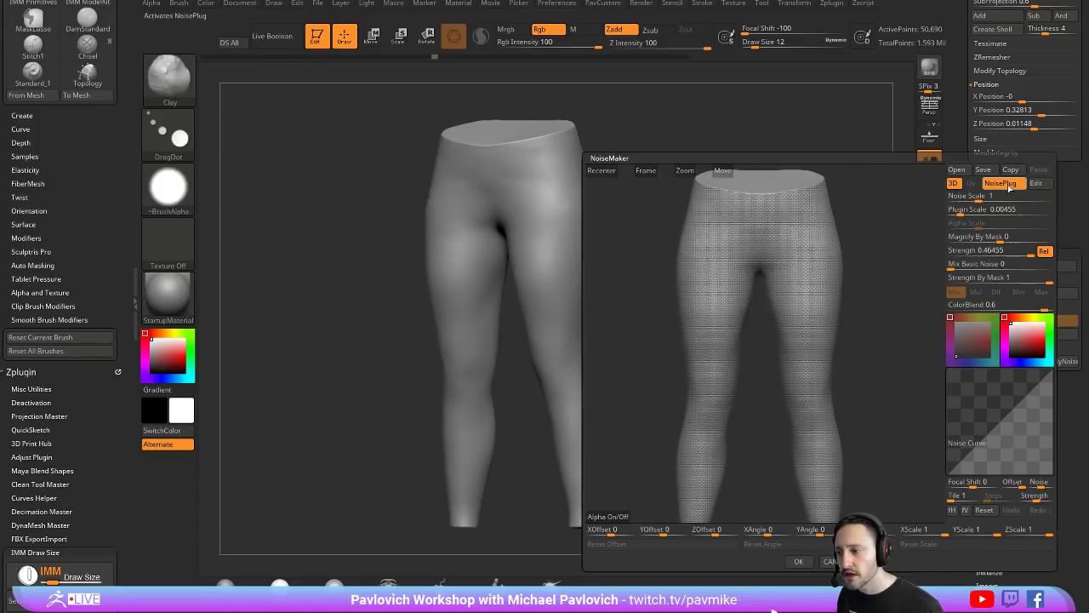
{"action": "left_click", "coordinate": [606, 517]}
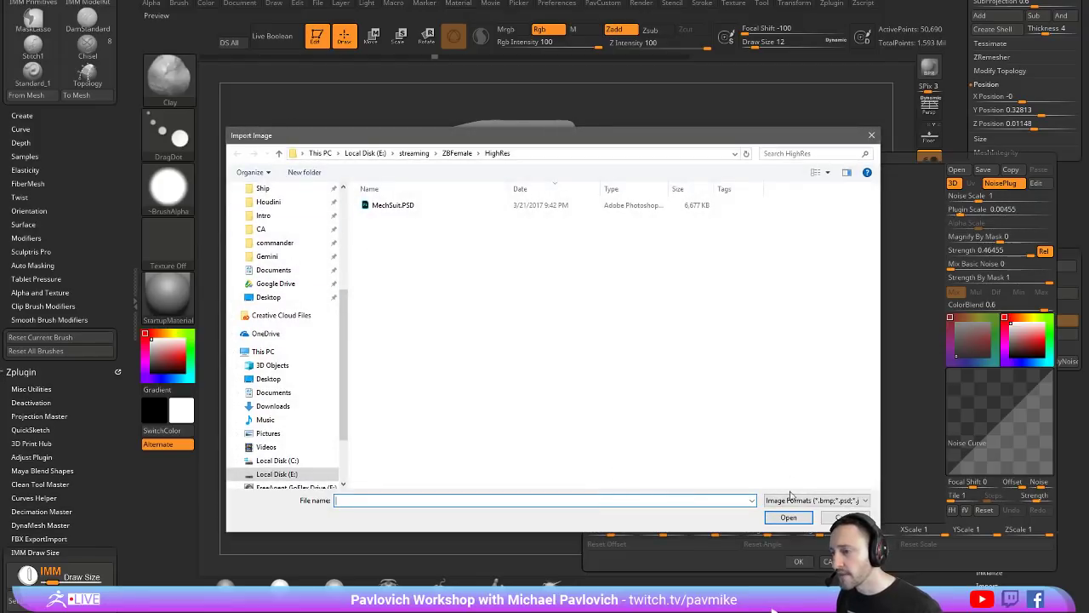
{"action": "left_click", "coordinate": [839, 517]}
{"action": "left_click", "coordinate": [830, 562]}
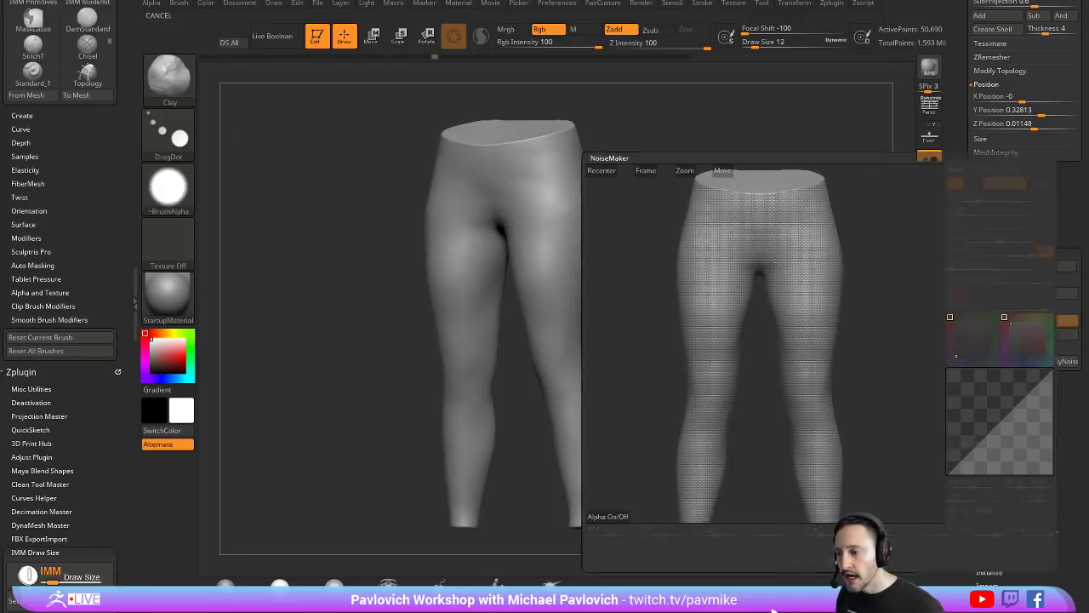
{"action": "left_click_drag", "start_coordinate": [797, 299], "coordinate": [911, 286]}
{"action": "left_click", "coordinate": [982, 265]}
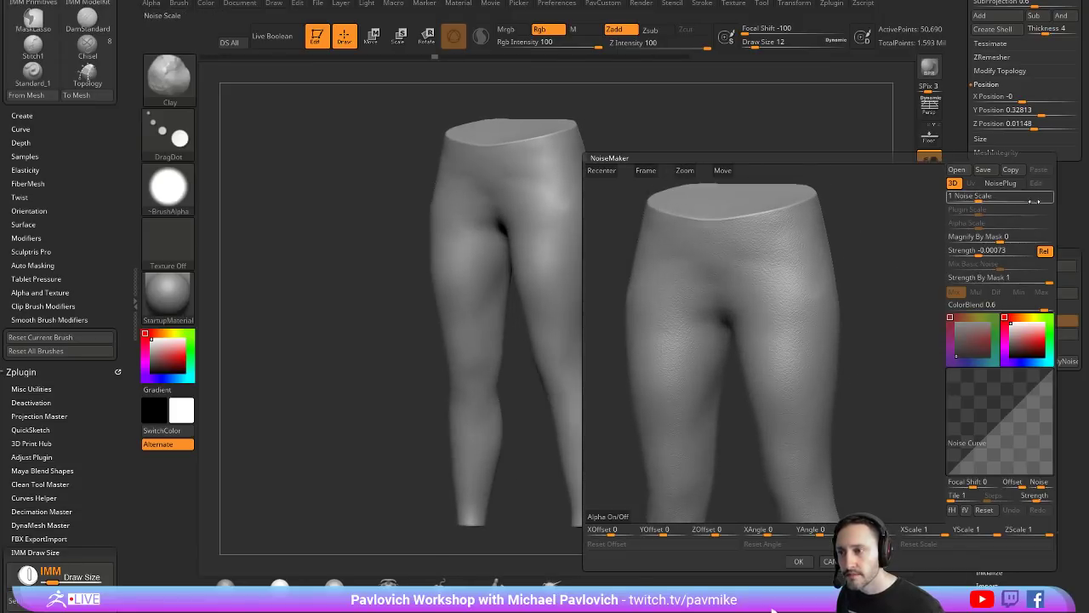
{"action": "left_click_drag", "start_coordinate": [866, 257], "coordinate": [840, 265]}
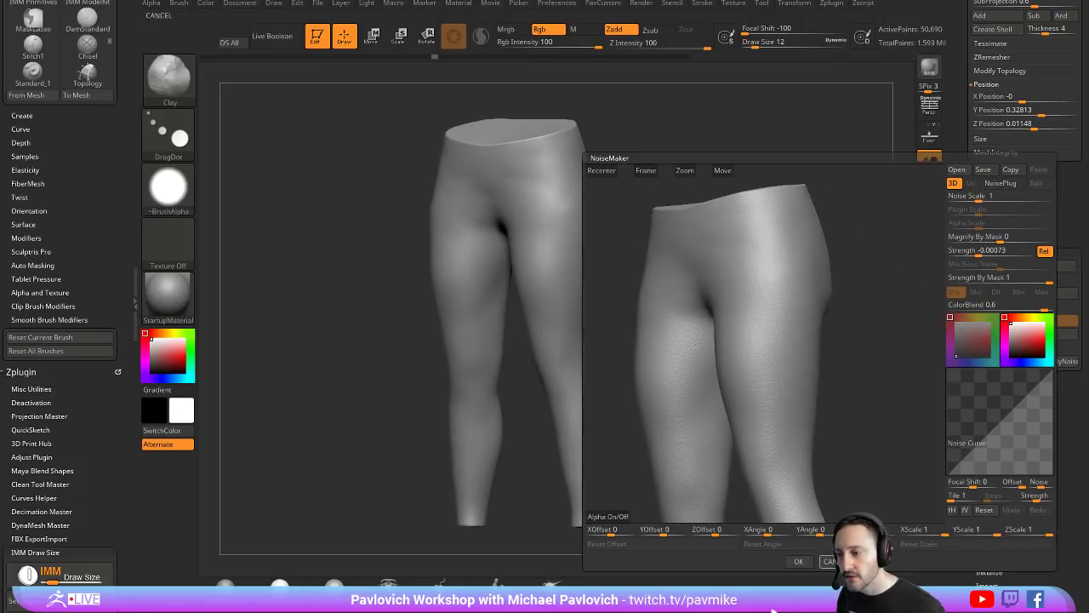
{"action": "left_click", "coordinate": [830, 562]}
Step: Show the wireframe on the pants and switch their material to SkinShade4
{"action": "left_click", "coordinate": [929, 241]}
{"action": "left_click_drag", "start_coordinate": [967, 201], "coordinate": [963, 322]}
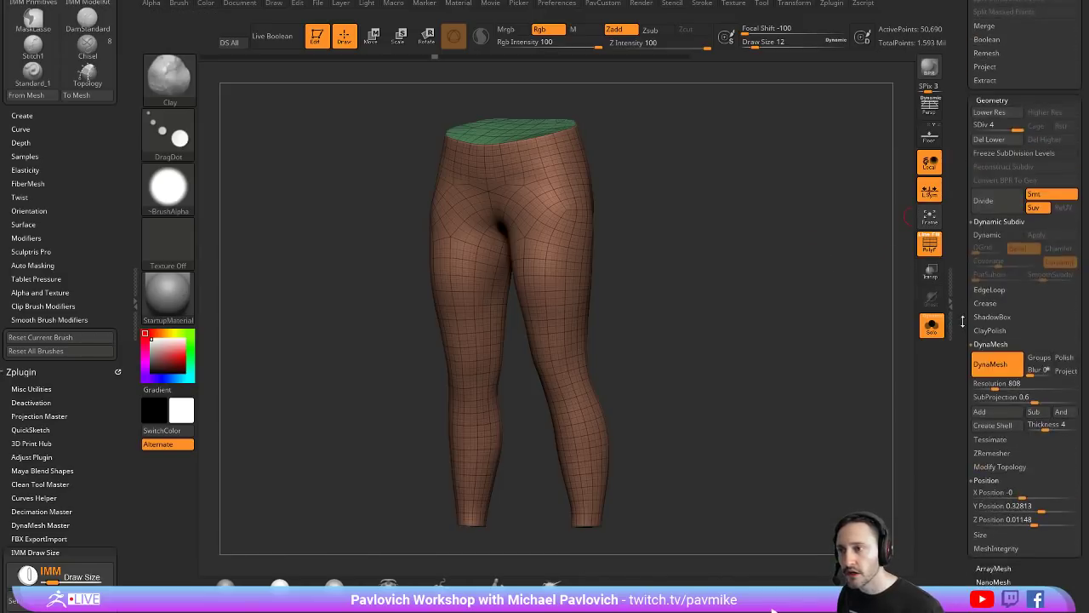
{"action": "scroll", "coordinate": [963, 321], "scroll_direction": "up", "scroll_amount": 1}
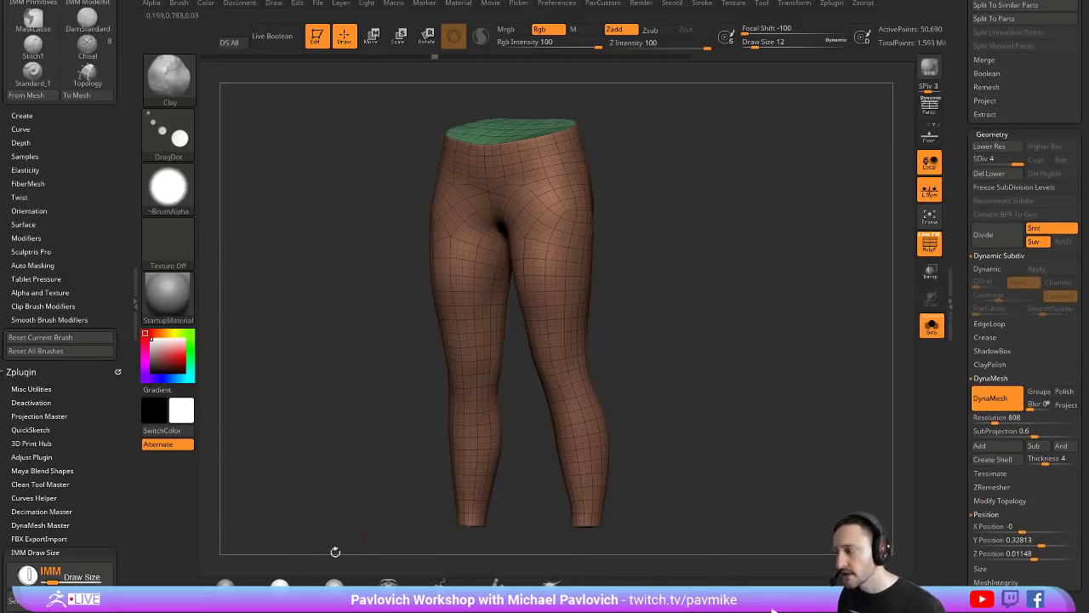
{"action": "left_click", "coordinate": [283, 584]}
Step: Collapse the IMM Draw Size plugin options and open the UV Master options
{"action": "scroll", "coordinate": [963, 331], "scroll_direction": "up", "scroll_amount": 10}
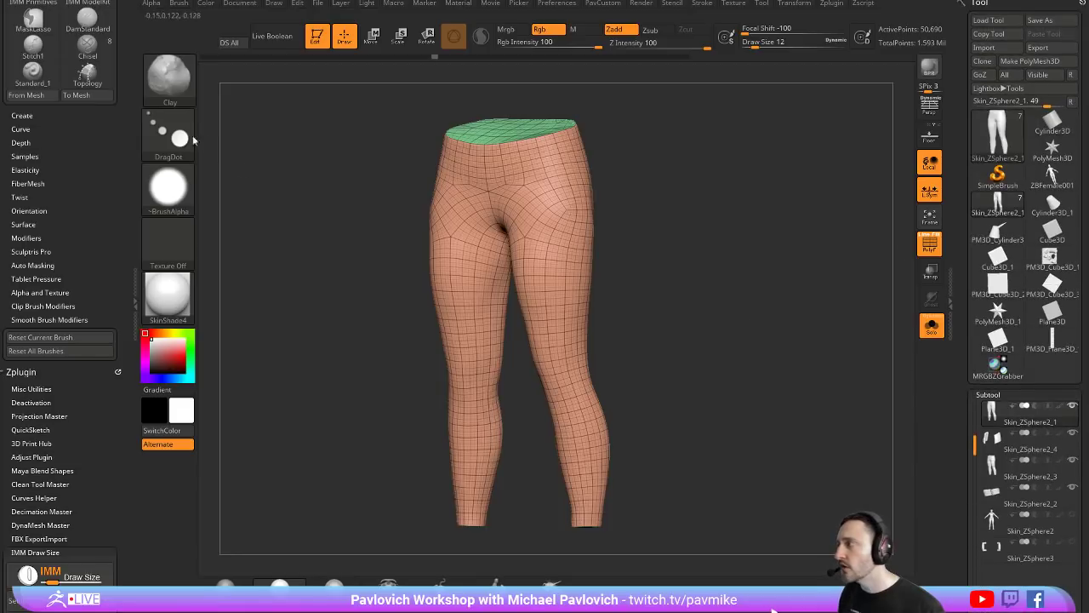
{"action": "scroll", "coordinate": [126, 143], "scroll_direction": "up", "scroll_amount": 10}
{"action": "scroll", "coordinate": [126, 143], "scroll_direction": "down", "scroll_amount": 15}
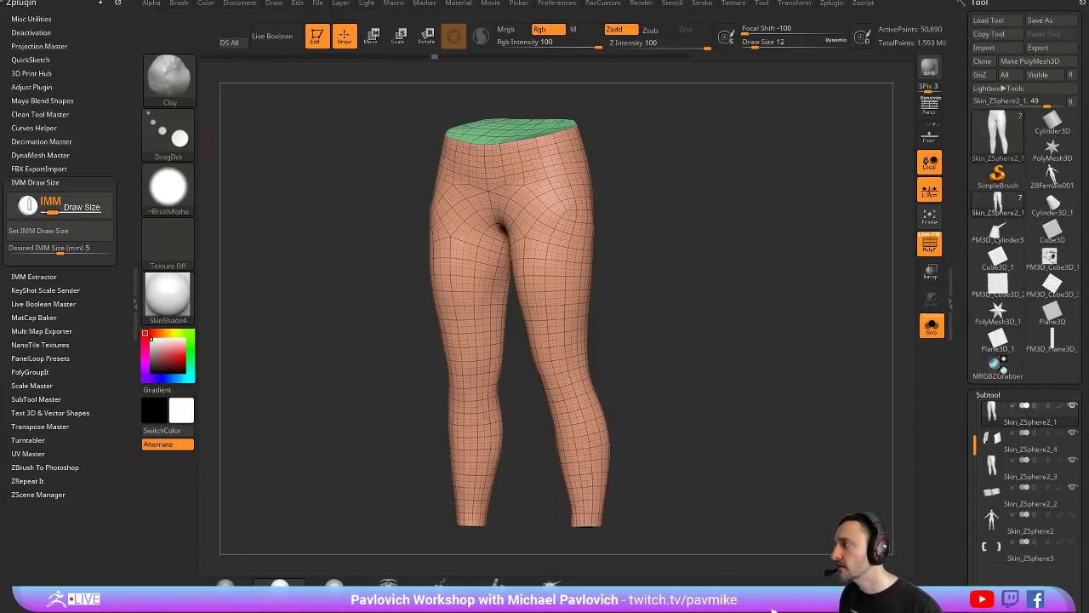
{"action": "left_click", "coordinate": [47, 182]}
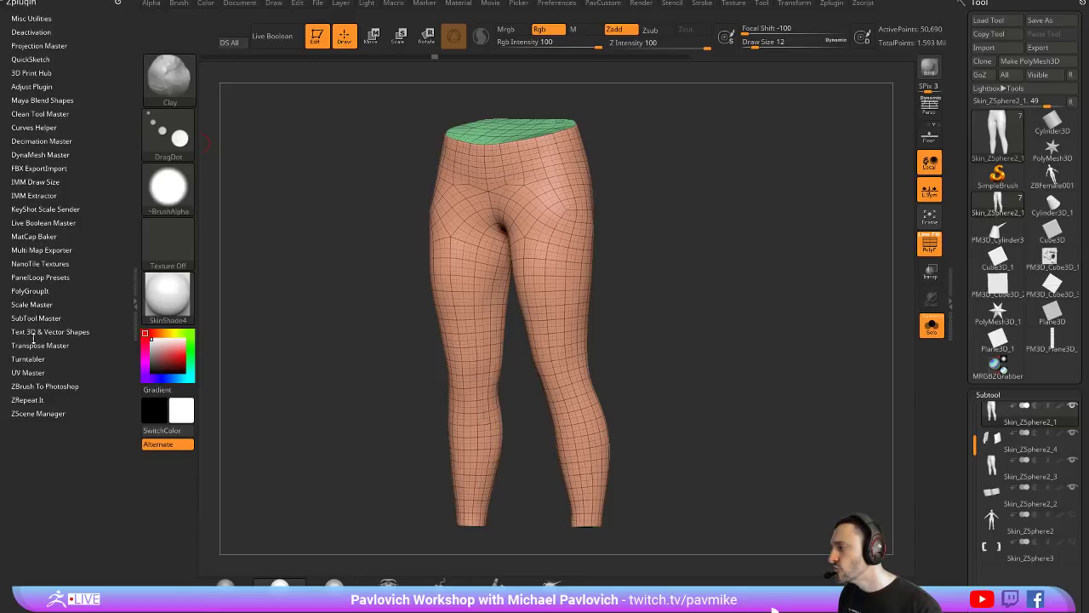
{"action": "left_click", "coordinate": [28, 372]}
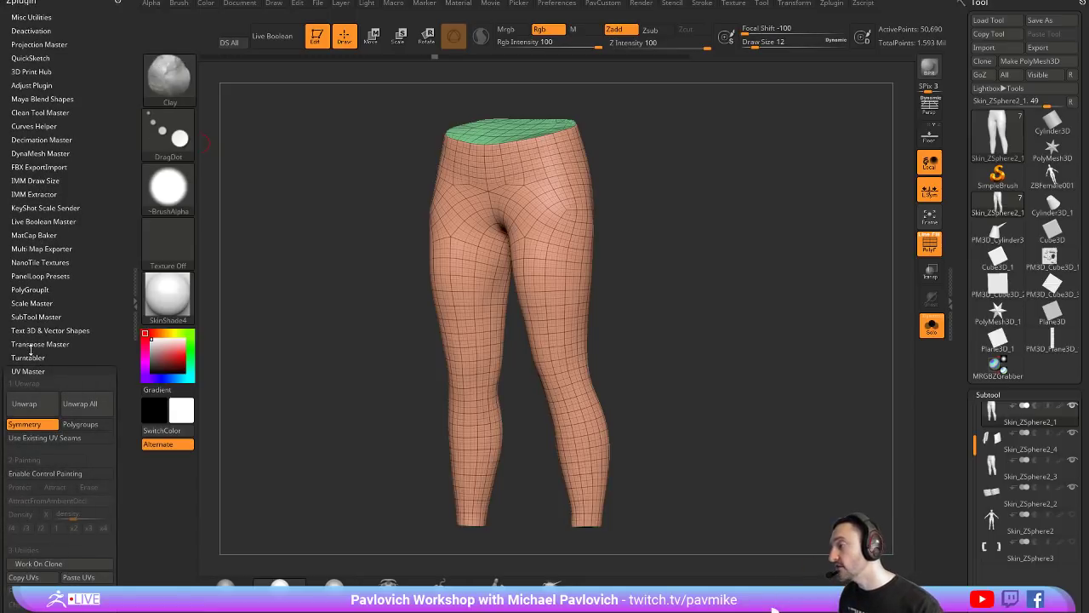
{"action": "left_click_drag", "start_coordinate": [126, 236], "coordinate": [122, 156]}
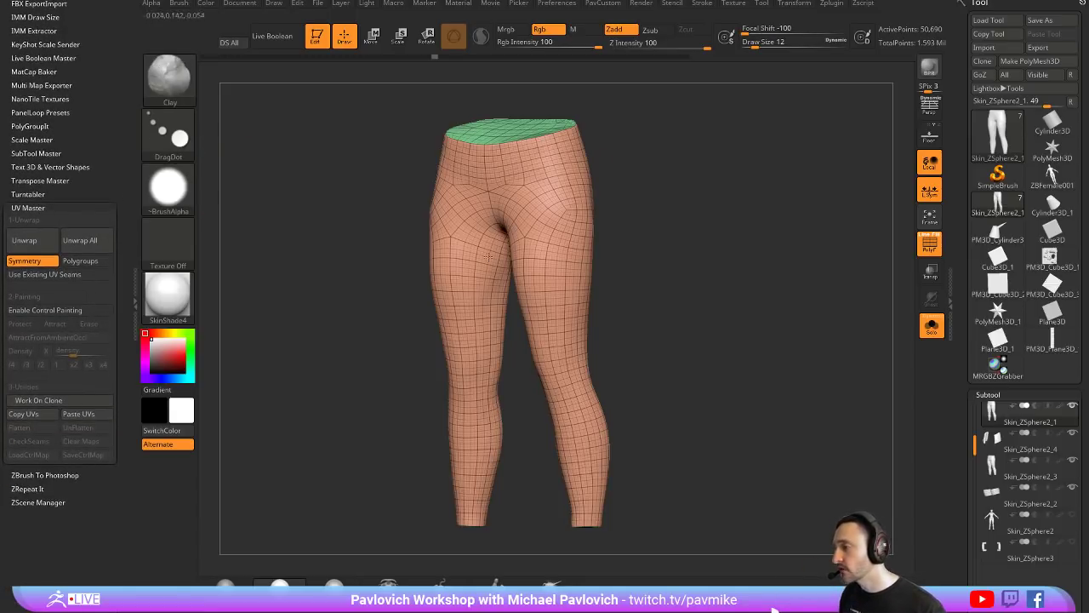
Step: Set the Draw Size to 22 and enable Polygroups alongside Symmetry for the UV Master unwrap
{"action": "key", "text": "s"}
{"action": "left_click", "coordinate": [333, 261]}
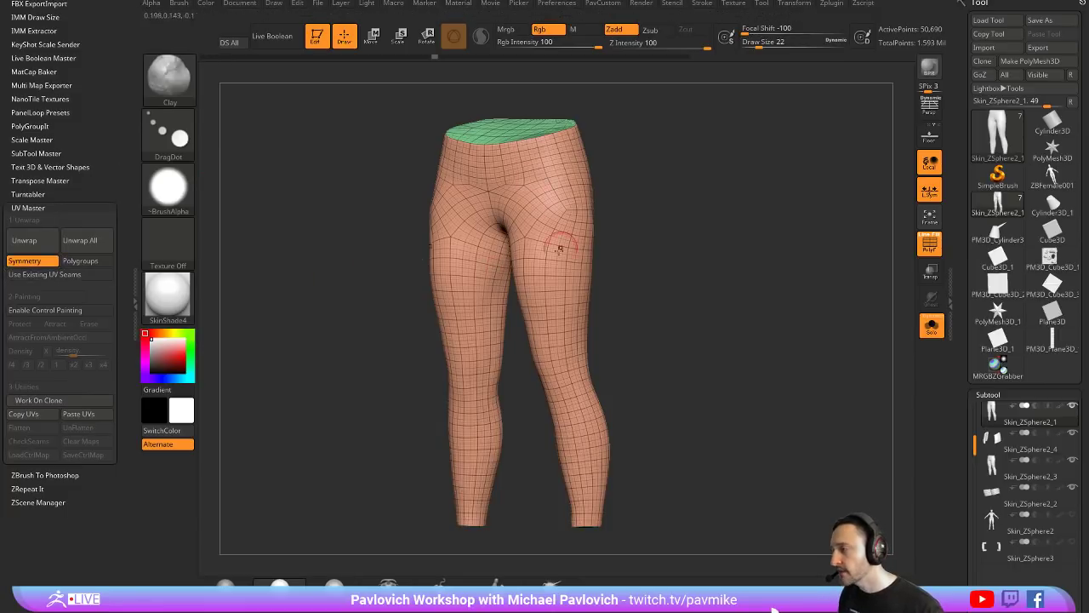
{"action": "left_click", "coordinate": [86, 261]}
{"action": "left_click_drag", "start_coordinate": [600, 98], "coordinate": [681, 142]}
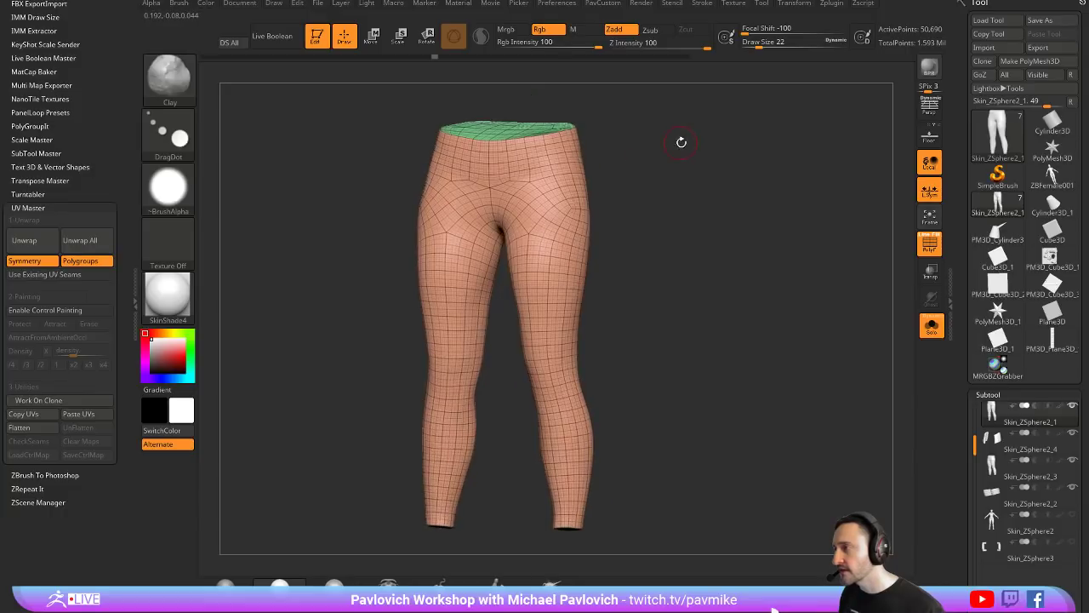
Step: Unwrap a working clone of the pants with UV Master and copy its UVs
{"action": "left_click", "coordinate": [39, 400]}
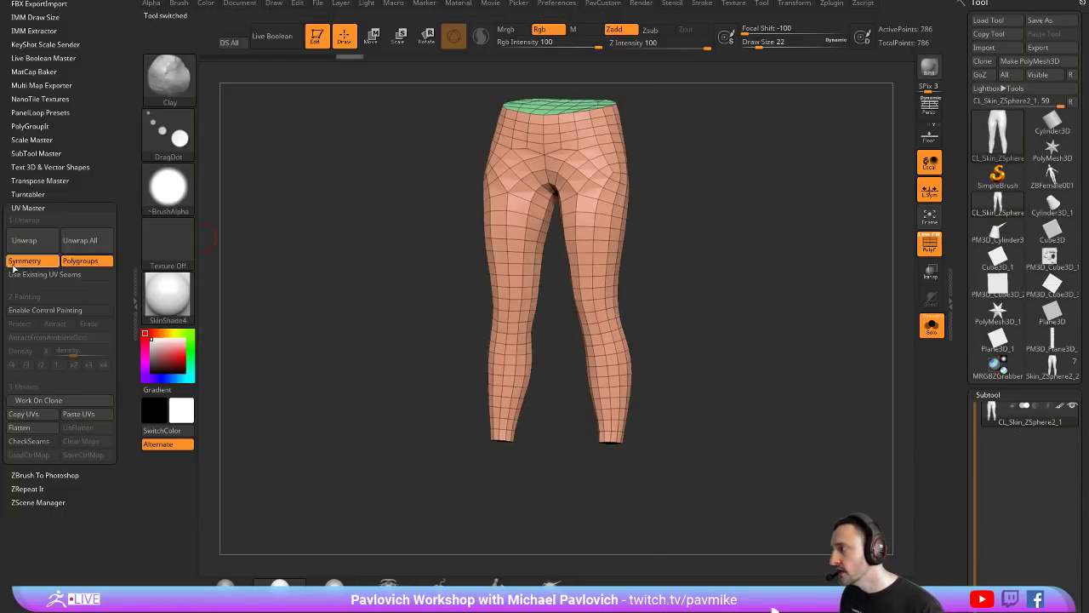
{"action": "left_click", "coordinate": [24, 240]}
{"action": "left_click", "coordinate": [44, 428]}
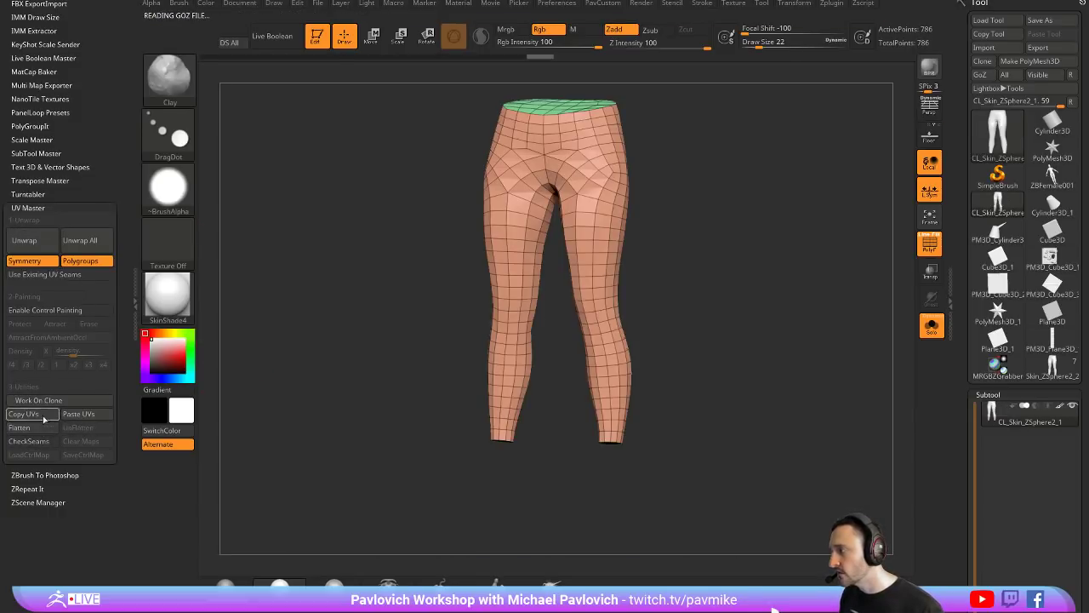
Step: Return to the original multi-subdivision pants and paste the copied UVs onto them
{"action": "left_click", "coordinate": [1056, 368]}
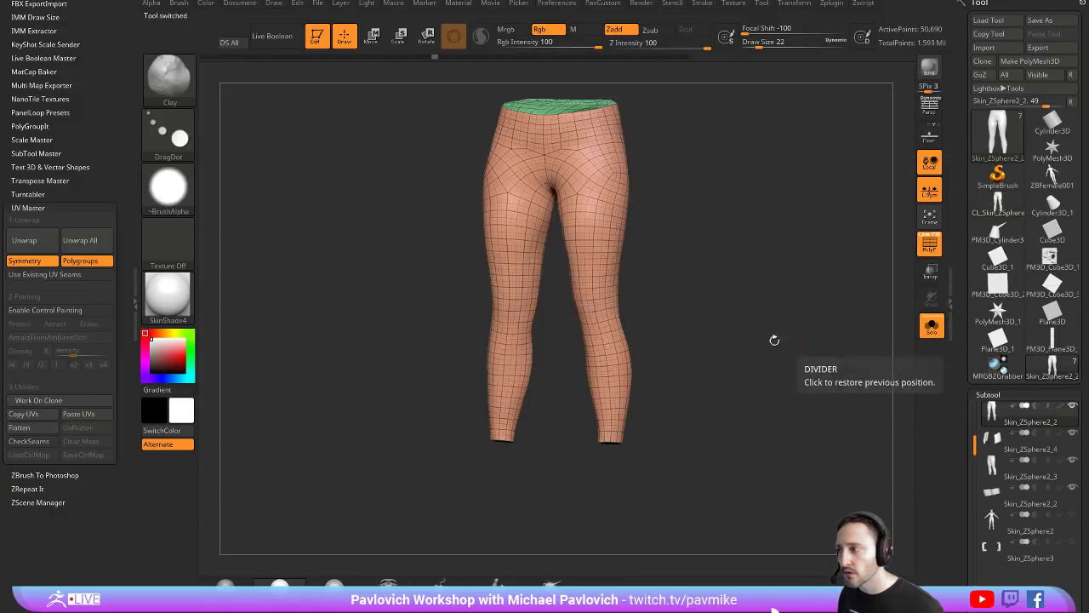
{"action": "left_click_drag", "start_coordinate": [745, 181], "coordinate": [723, 243], "text": "alt"}
{"action": "left_click", "coordinate": [66, 400]}
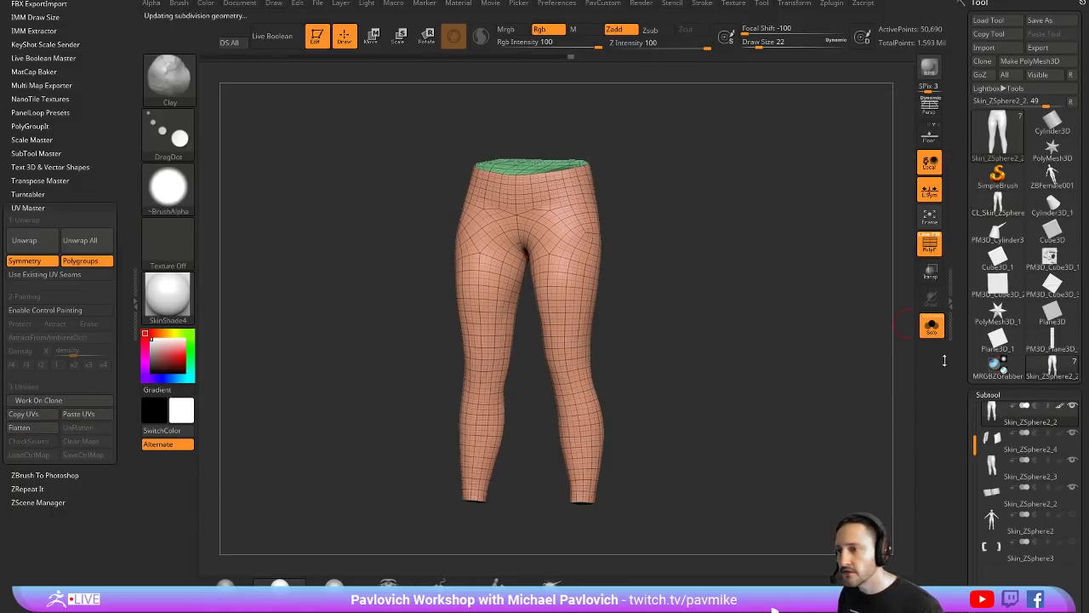
Step: Create a texture map for the pants from the UV check and turn off its display
{"action": "scroll", "coordinate": [983, 345], "scroll_direction": "down", "scroll_amount": 15}
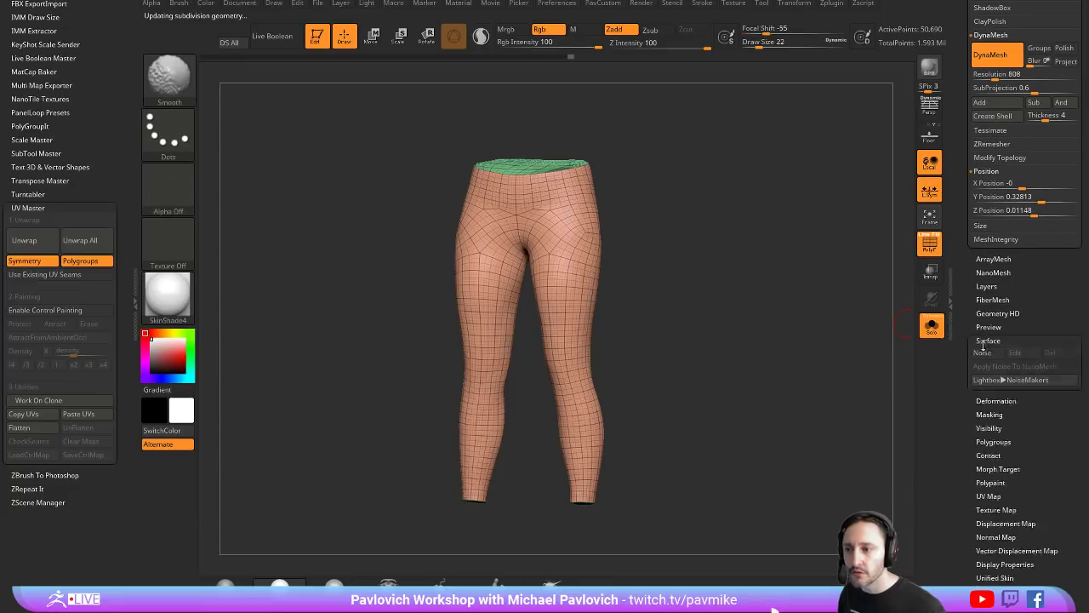
{"action": "left_click", "coordinate": [985, 341]}
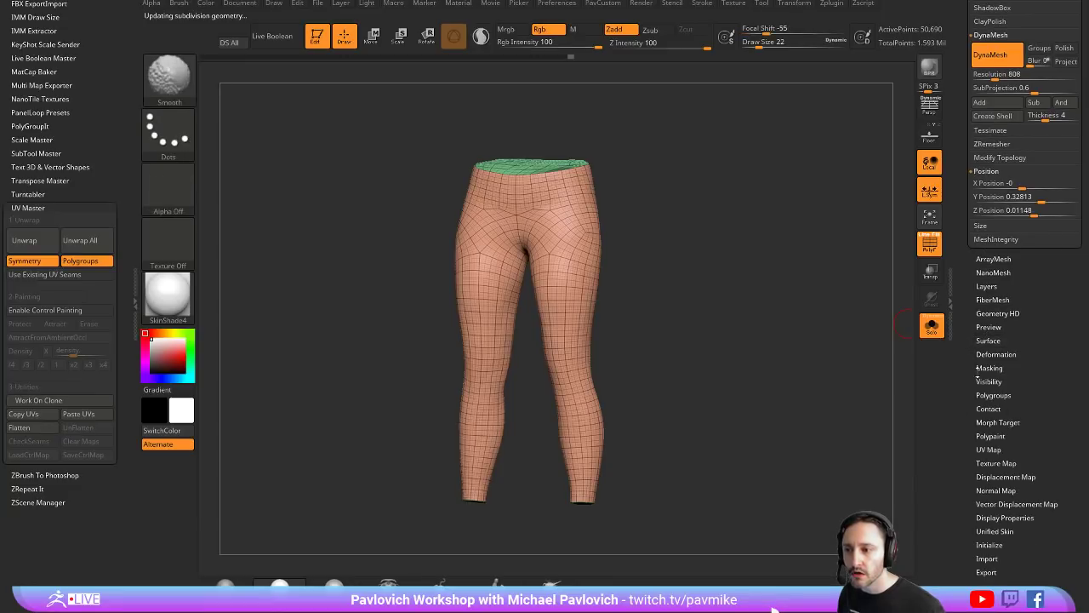
{"action": "left_click", "coordinate": [994, 463]}
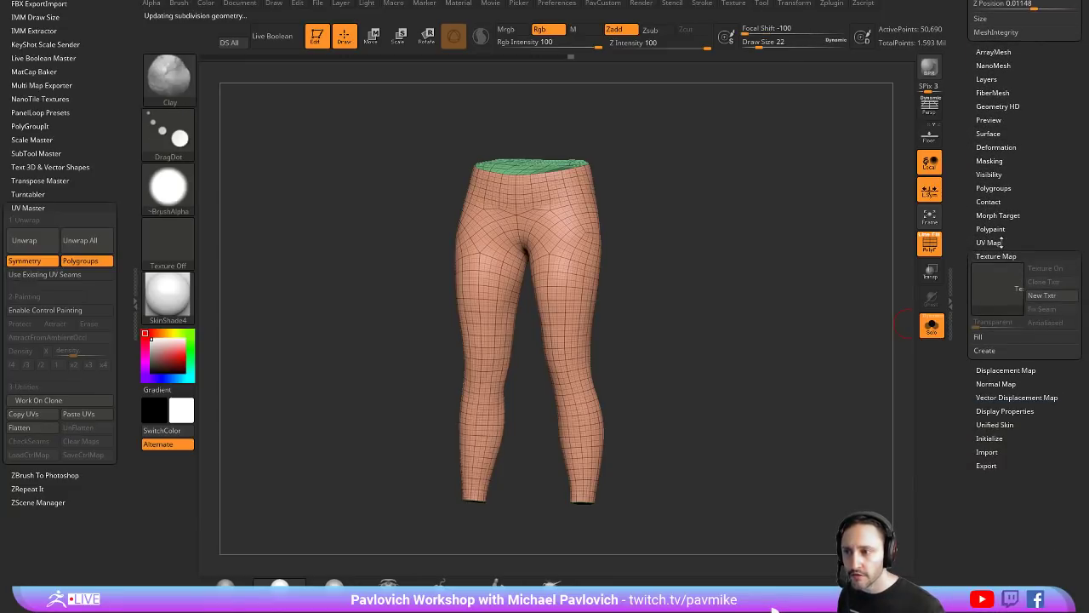
{"action": "left_click", "coordinate": [996, 241]}
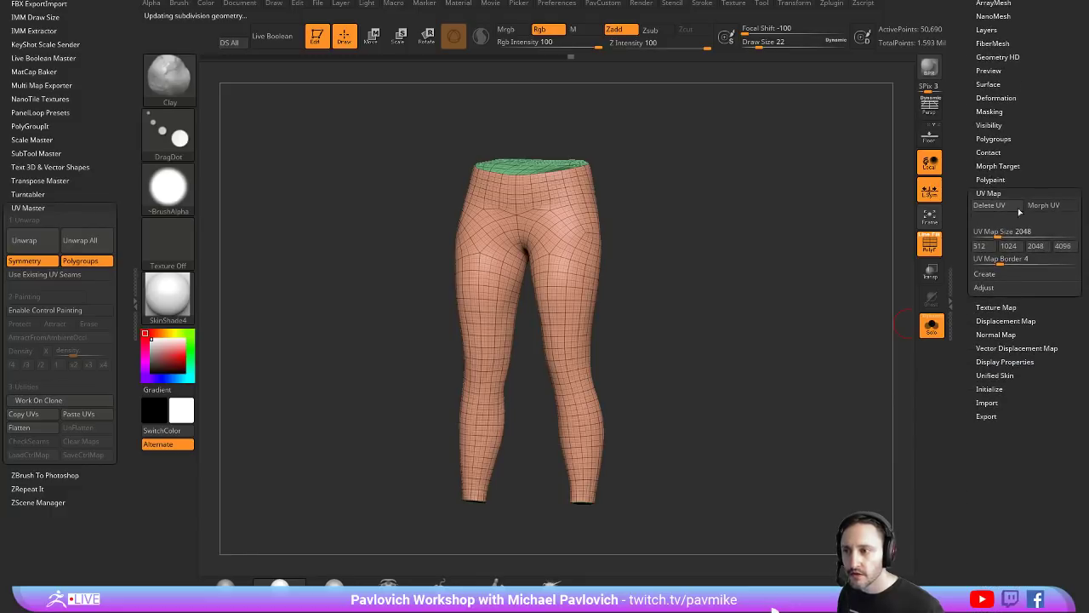
{"action": "left_click", "coordinate": [995, 307], "text": "shift"}
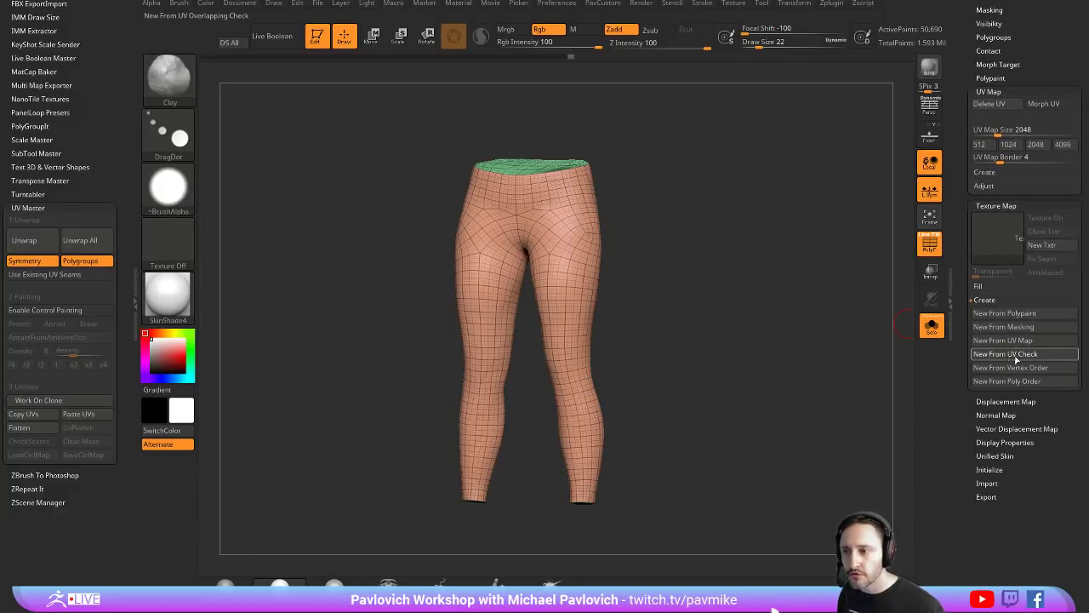
{"action": "left_click", "coordinate": [1015, 354]}
{"action": "mouse_move", "coordinate": [1010, 245]}
{"action": "mouse_move", "coordinate": [730, 207]}
{"action": "left_mouse_down", "text": "alt"}
{"action": "mouse_move", "coordinate": [792, 319]}
{"action": "mouse_move", "coordinate": [782, 195]}
{"action": "left_mouse_up", "text": "alt"}
{"action": "left_click", "coordinate": [1036, 219]}
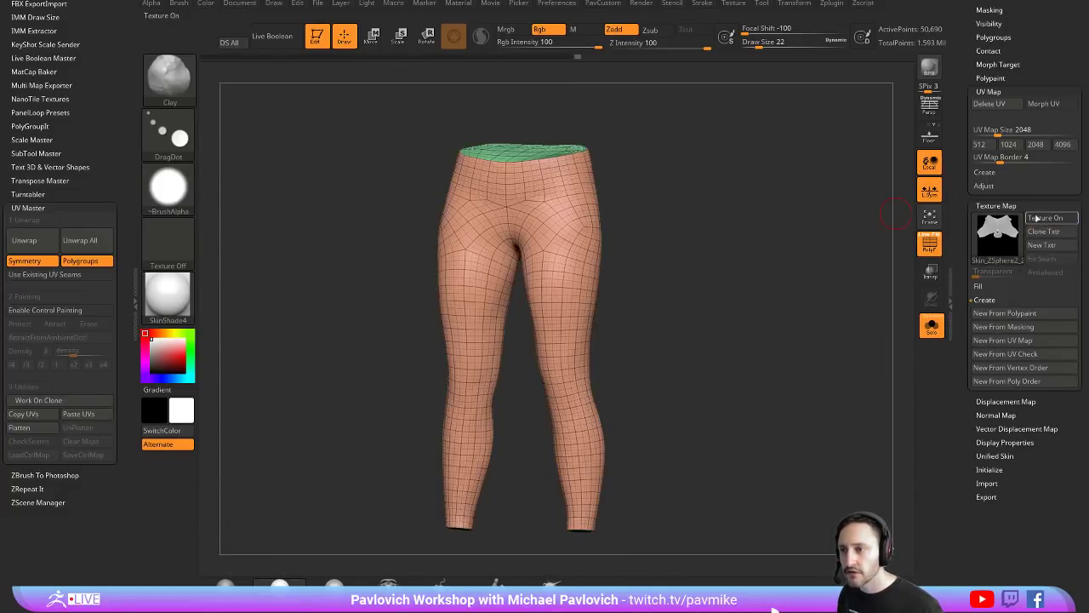
Step: Collapse the texture map options and reopen NoiseMaker for the pants' surface
{"action": "left_click", "coordinate": [997, 207]}
{"action": "left_click_drag", "start_coordinate": [961, 209], "coordinate": [962, 300]}
{"action": "scroll", "coordinate": [1001, 265], "scroll_direction": "down", "scroll_amount": 5}
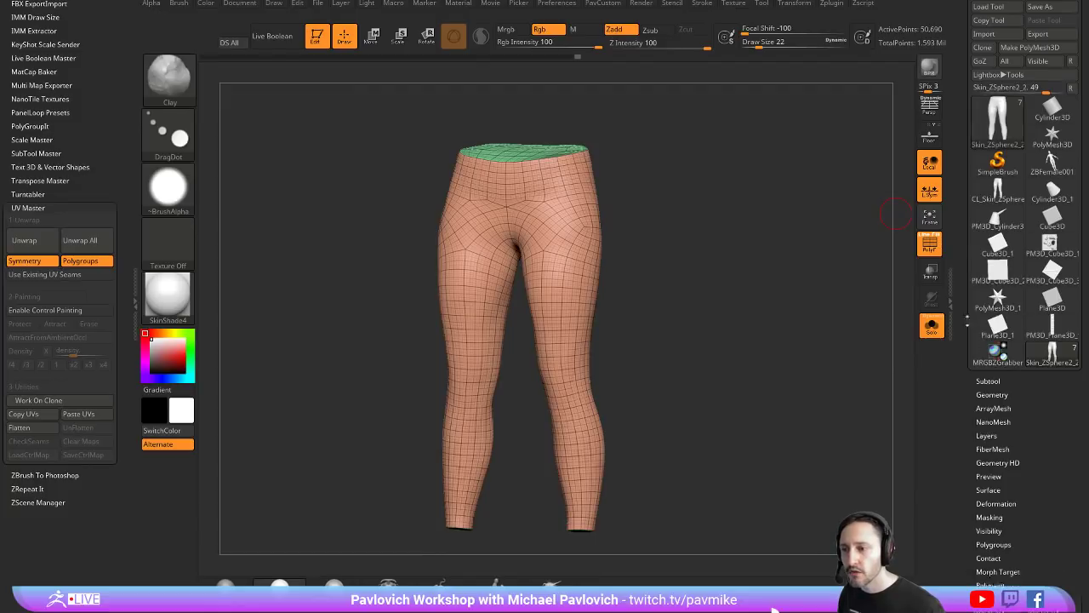
{"action": "left_click", "coordinate": [989, 332]}
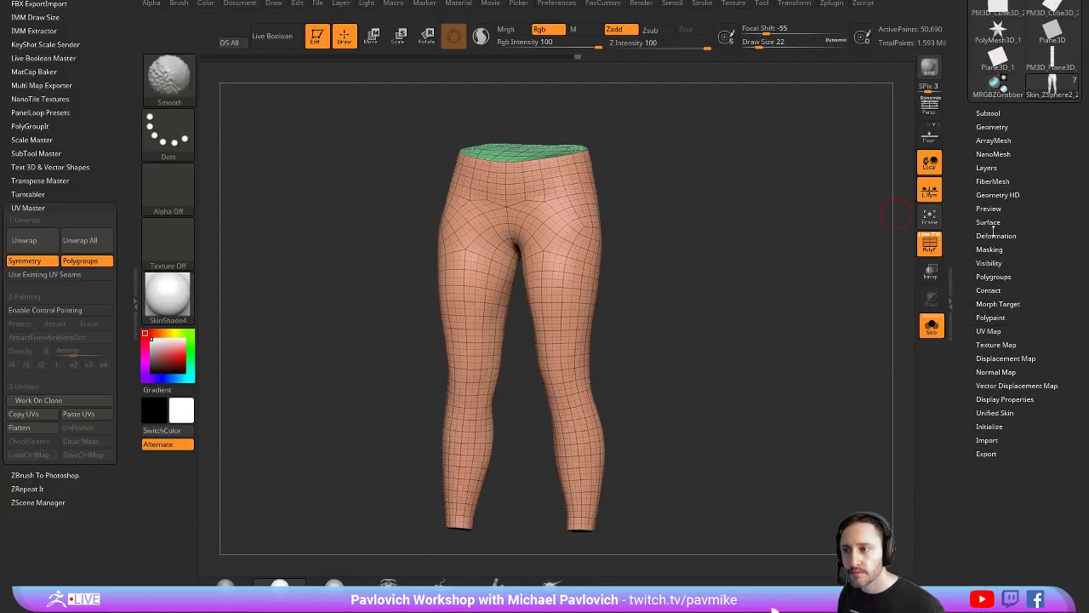
{"action": "left_click", "coordinate": [992, 223]}
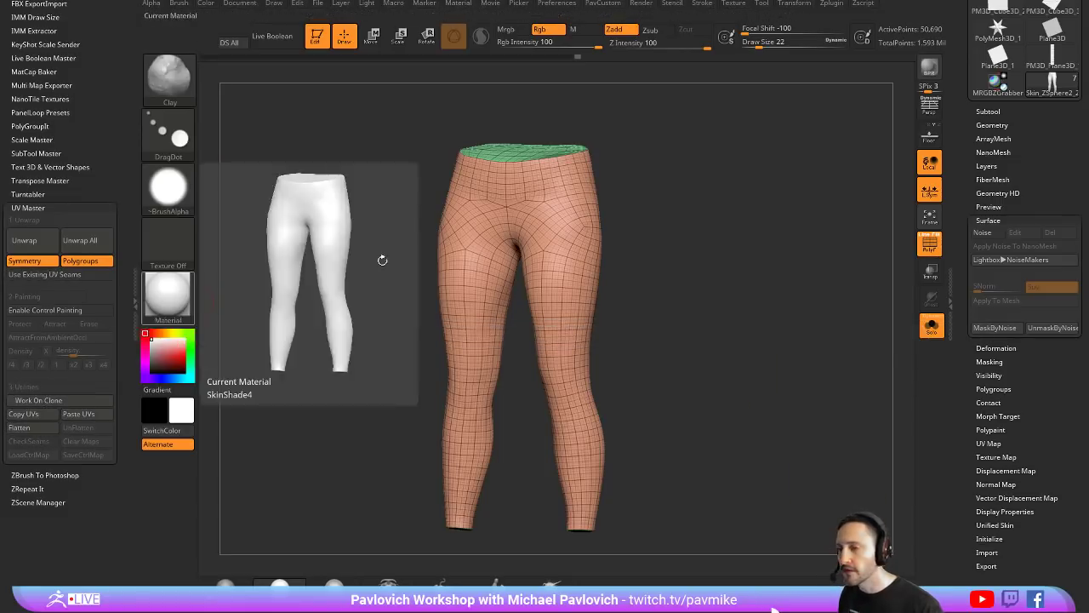
{"action": "left_click", "coordinate": [984, 234]}
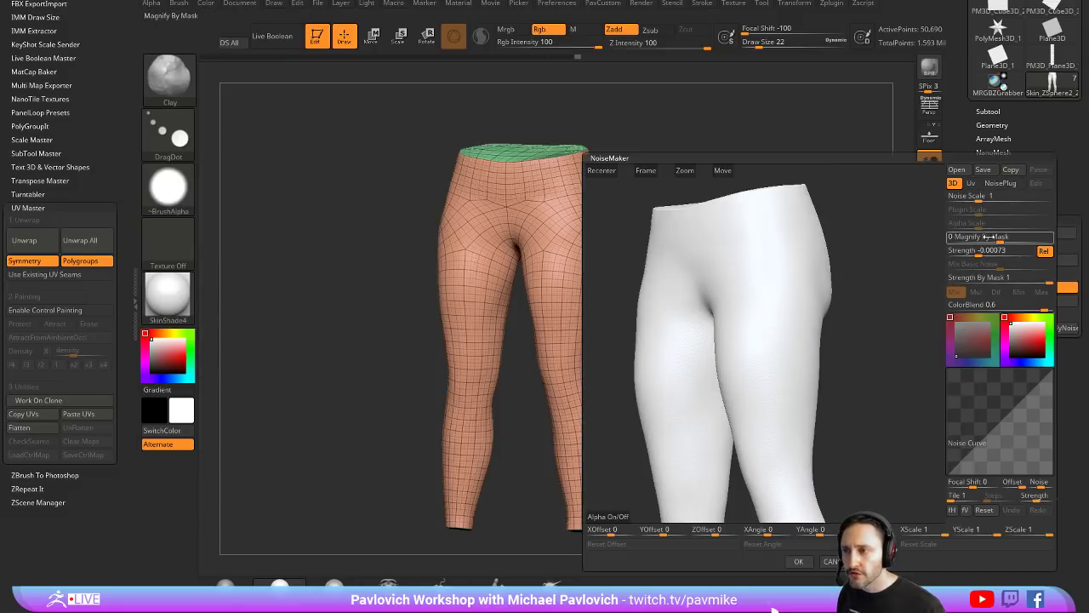
Step: Activate NoisePlug with the Weave pattern in its Simple style and accept it
{"action": "left_click", "coordinate": [995, 184]}
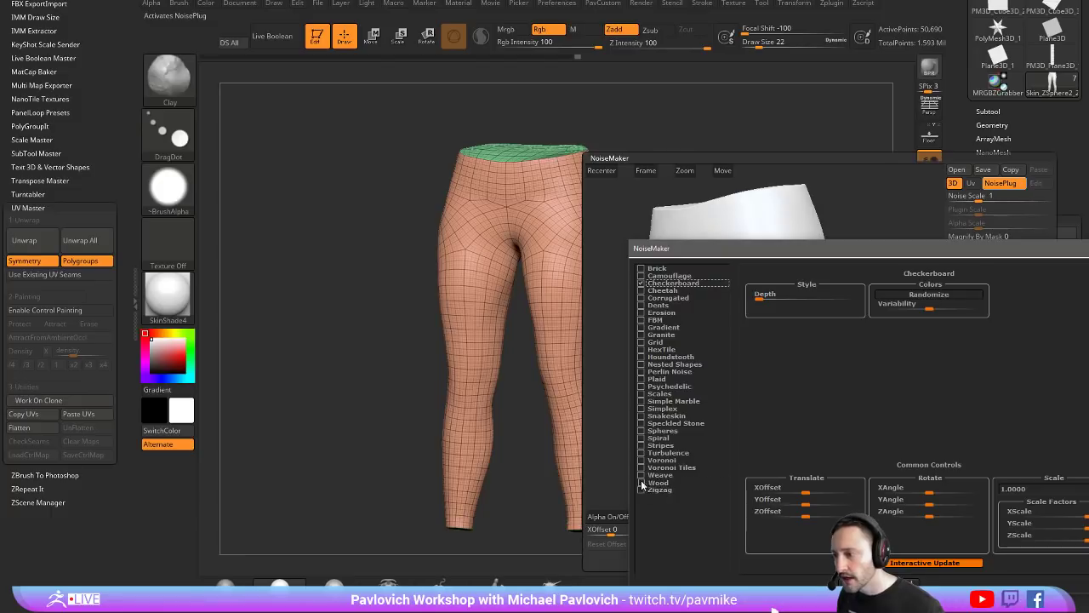
{"action": "left_click", "coordinate": [642, 482]}
{"action": "left_click", "coordinate": [641, 488]}
{"action": "left_click", "coordinate": [642, 475]}
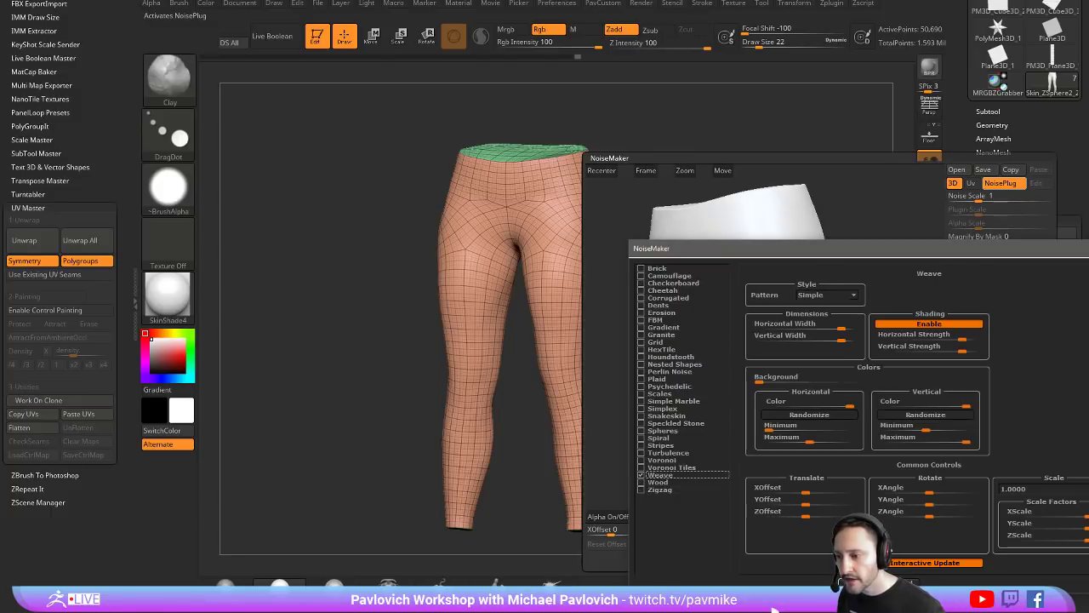
{"action": "left_click", "coordinate": [856, 581]}
Step: Set the weave noise's plugin scale to about 0.046 and its strength to about 0.072
{"action": "left_click_drag", "start_coordinate": [872, 247], "coordinate": [943, 266]}
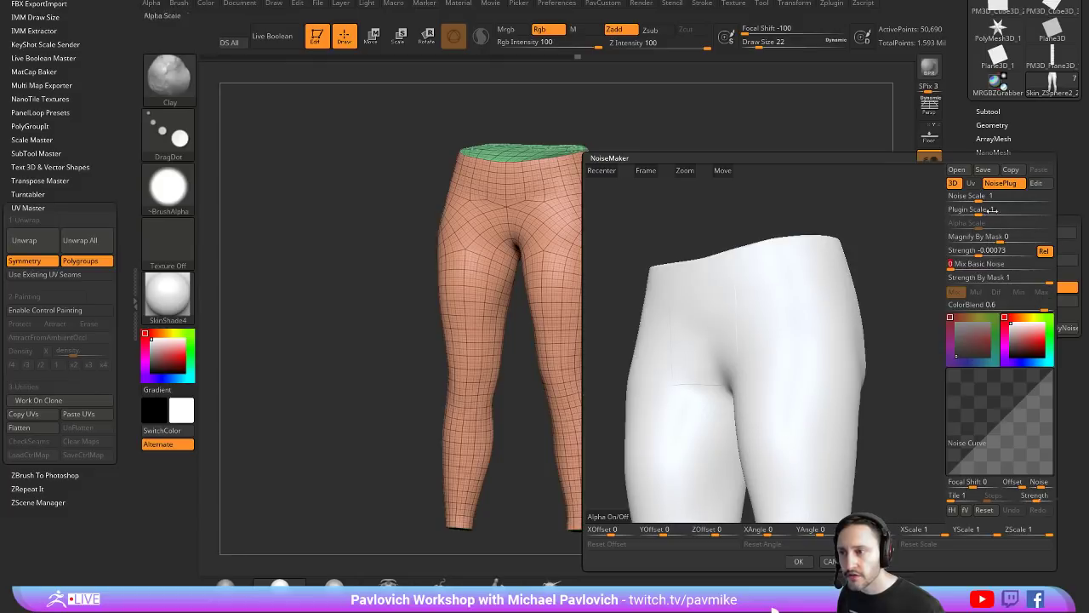
{"action": "left_click_drag", "start_coordinate": [982, 212], "coordinate": [966, 212]}
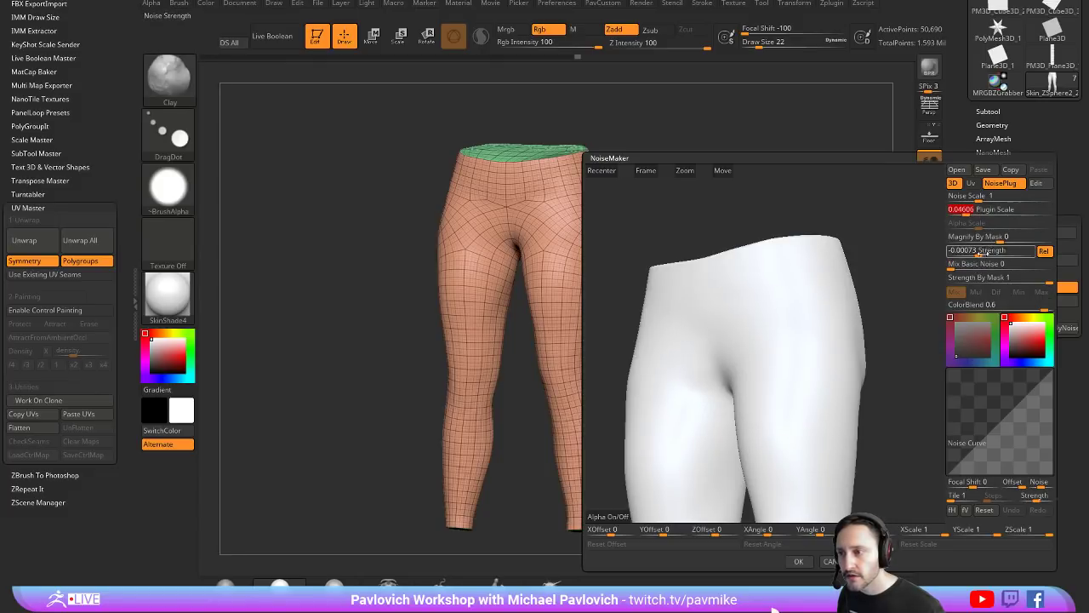
{"action": "left_click_drag", "start_coordinate": [981, 254], "coordinate": [1004, 254]}
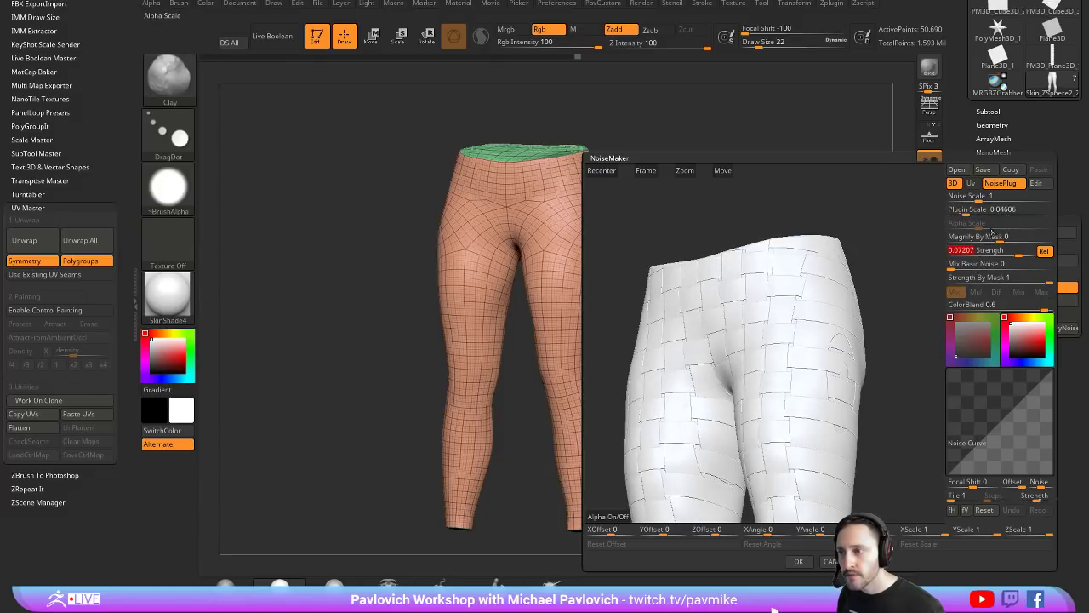
Step: Switch the weave noise to UV mapping, set its plugin scale to about 0.013, and check the pattern around the pants preview
{"action": "left_click", "coordinate": [972, 183]}
{"action": "left_click", "coordinate": [981, 237]}
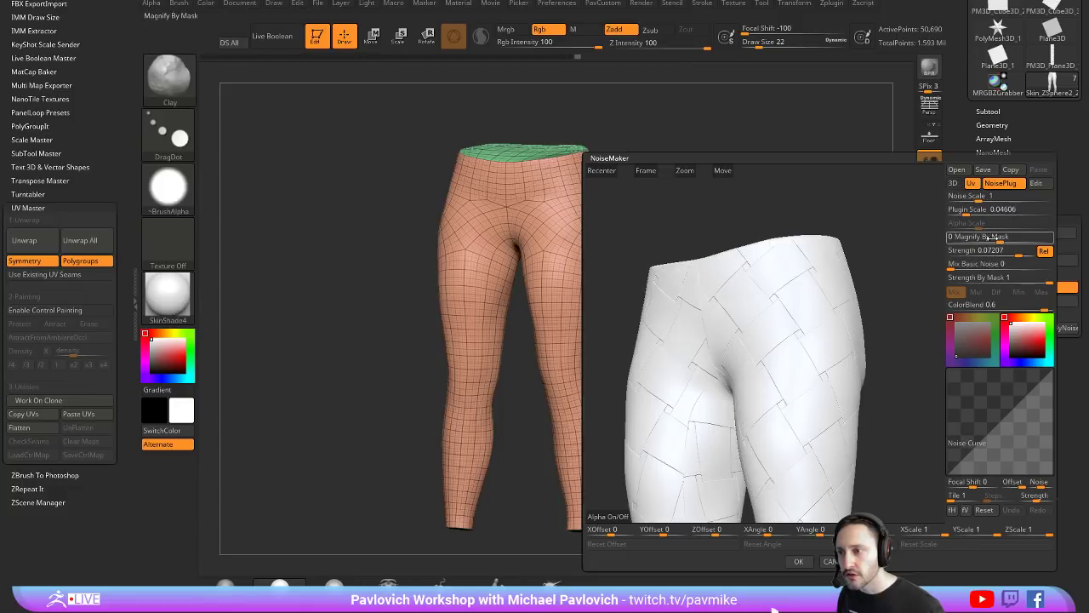
{"action": "left_click", "coordinate": [960, 210]}
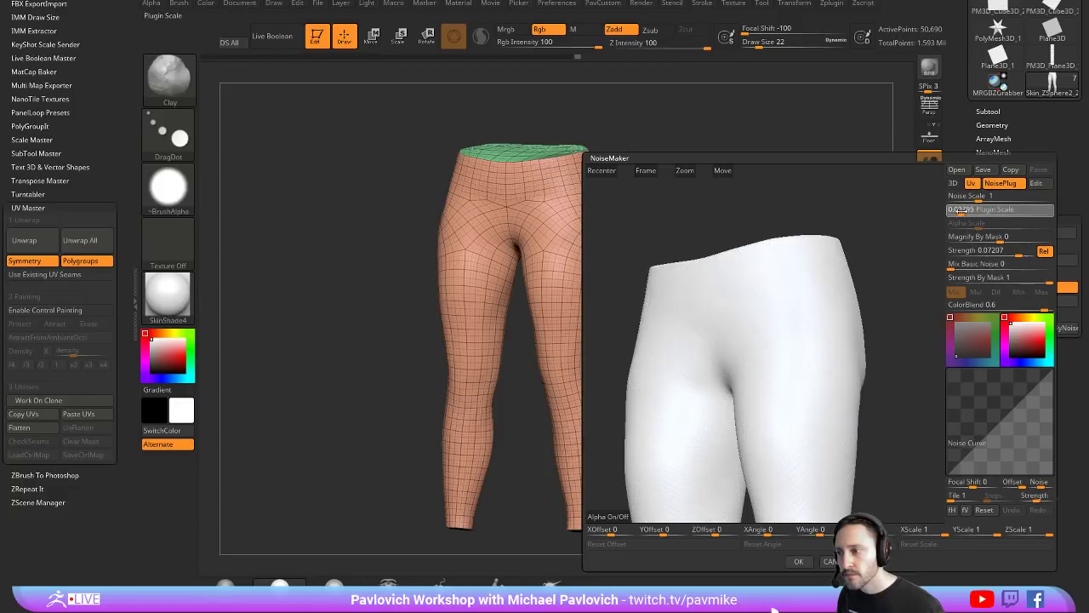
{"action": "left_click_drag", "start_coordinate": [963, 210], "coordinate": [962, 211]}
{"action": "left_click_drag", "start_coordinate": [892, 253], "coordinate": [916, 249]}
{"action": "left_click_drag", "start_coordinate": [637, 278], "coordinate": [867, 278]}
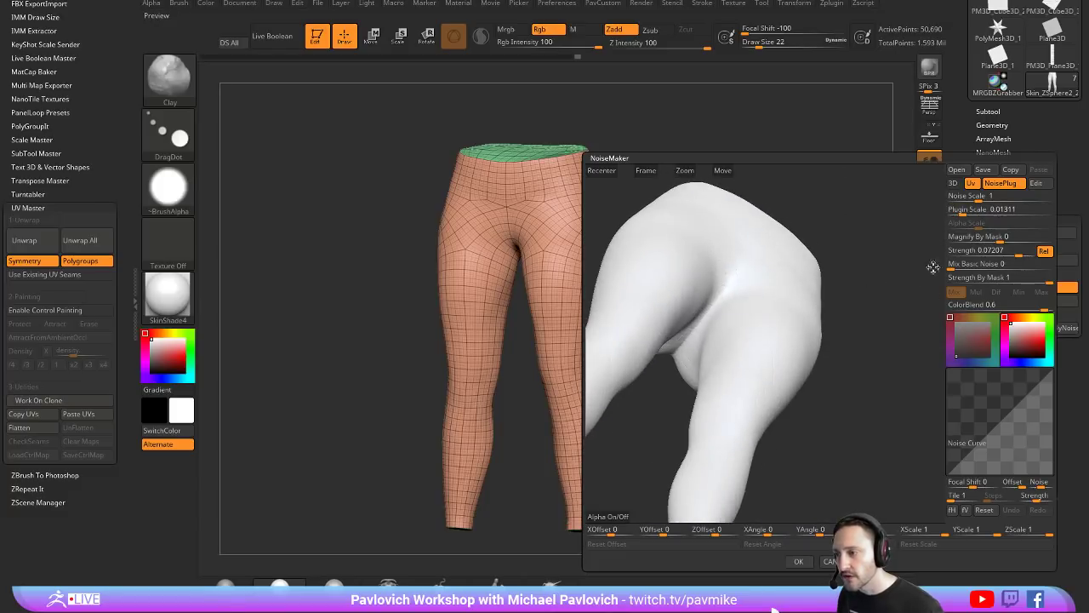
{"action": "left_click_drag", "start_coordinate": [933, 267], "coordinate": [915, 251]}
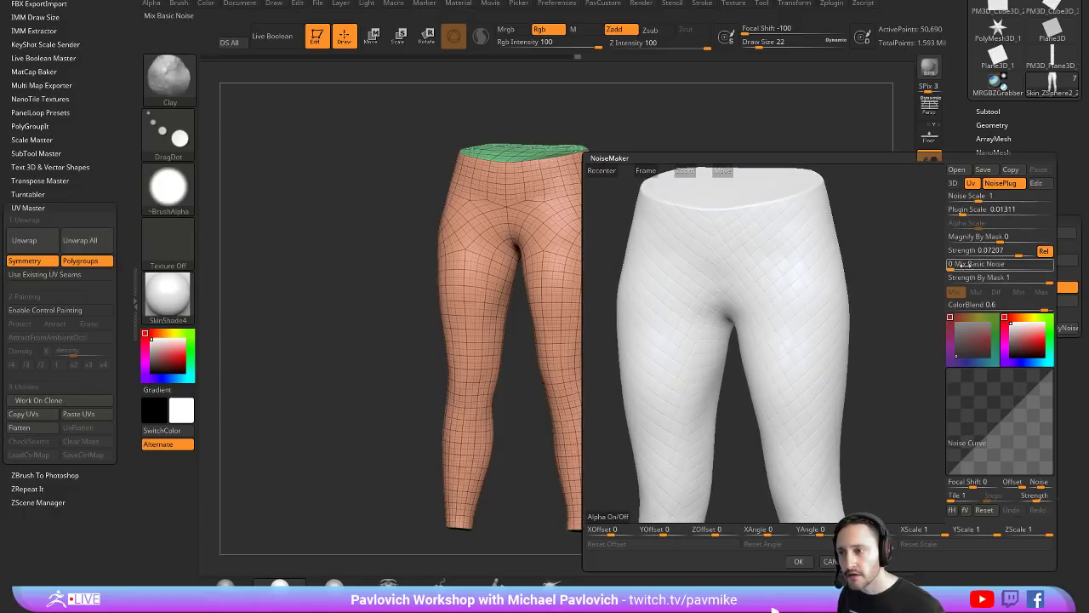
Step: Reduce the weave noise's plugin scale to about 0.006, raise its strength to about 0.34, and accept the noise
{"action": "left_click_drag", "start_coordinate": [966, 212], "coordinate": [960, 212]}
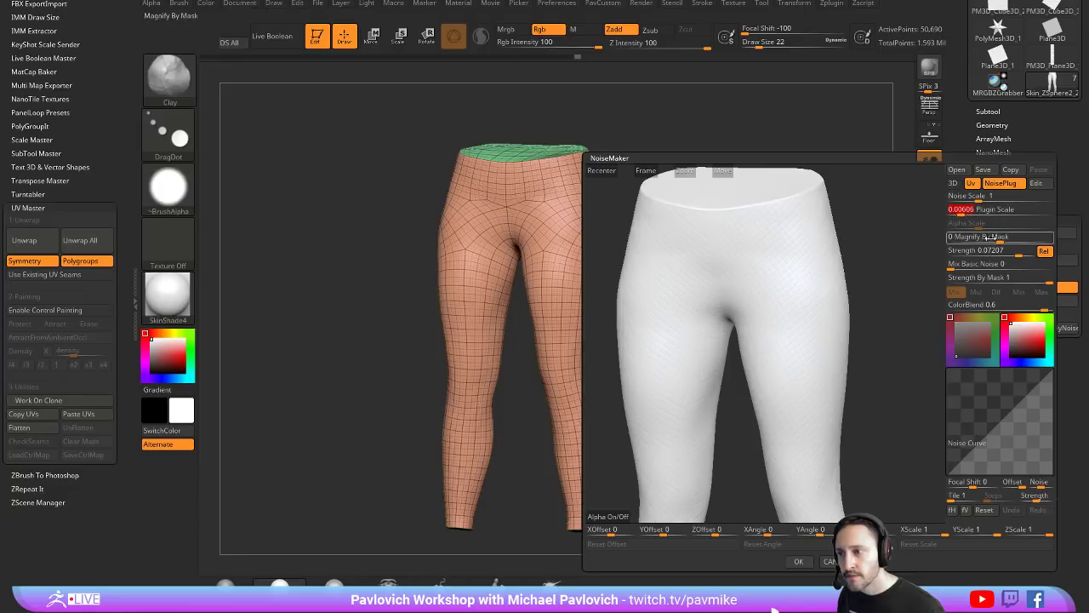
{"action": "left_click_drag", "start_coordinate": [1019, 253], "coordinate": [1031, 255]}
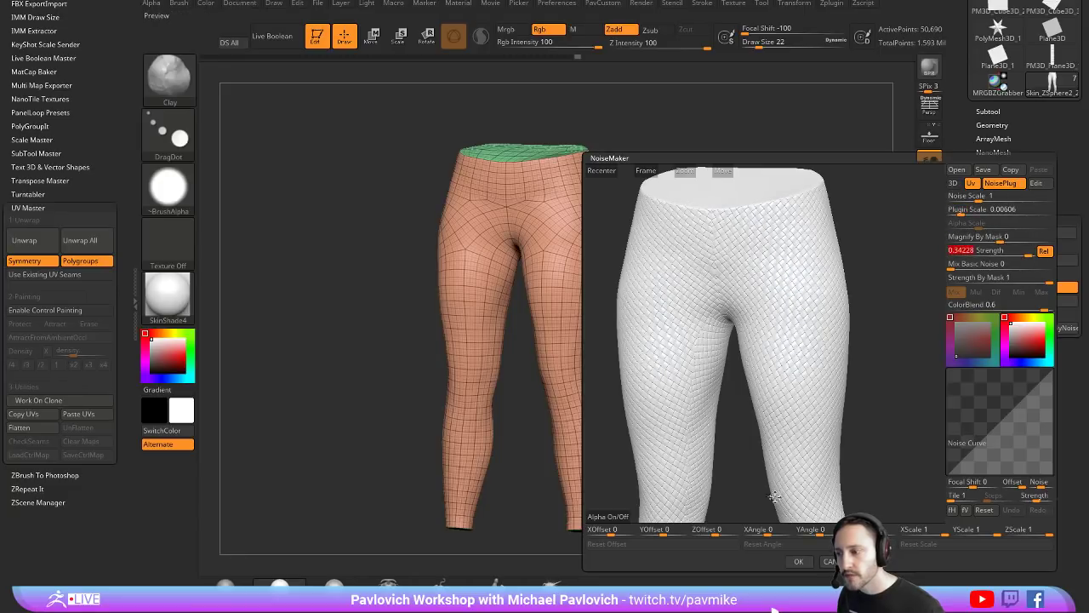
{"action": "left_click", "coordinate": [801, 563]}
Step: Hide the pants' polyframe and compare the surface with the weave noise off and on
{"action": "left_click", "coordinate": [930, 245]}
{"action": "mouse_move", "coordinate": [899, 239]}
{"action": "left_mouse_down"}
{"action": "mouse_move", "coordinate": [798, 243]}
{"action": "mouse_move", "coordinate": [829, 221]}
{"action": "mouse_move", "coordinate": [805, 231]}
{"action": "left_mouse_up"}
{"action": "key", "text": "s"}
{"action": "key", "text": "s"}
{"action": "left_click_drag", "start_coordinate": [795, 190], "coordinate": [809, 249], "text": "alt"}
{"action": "mouse_move", "coordinate": [817, 249]}
{"action": "left_mouse_down"}
{"action": "mouse_move", "coordinate": [892, 236]}
{"action": "mouse_move", "coordinate": [870, 269]}
{"action": "mouse_move", "coordinate": [885, 270]}
{"action": "mouse_move", "coordinate": [860, 276]}
{"action": "left_mouse_up"}
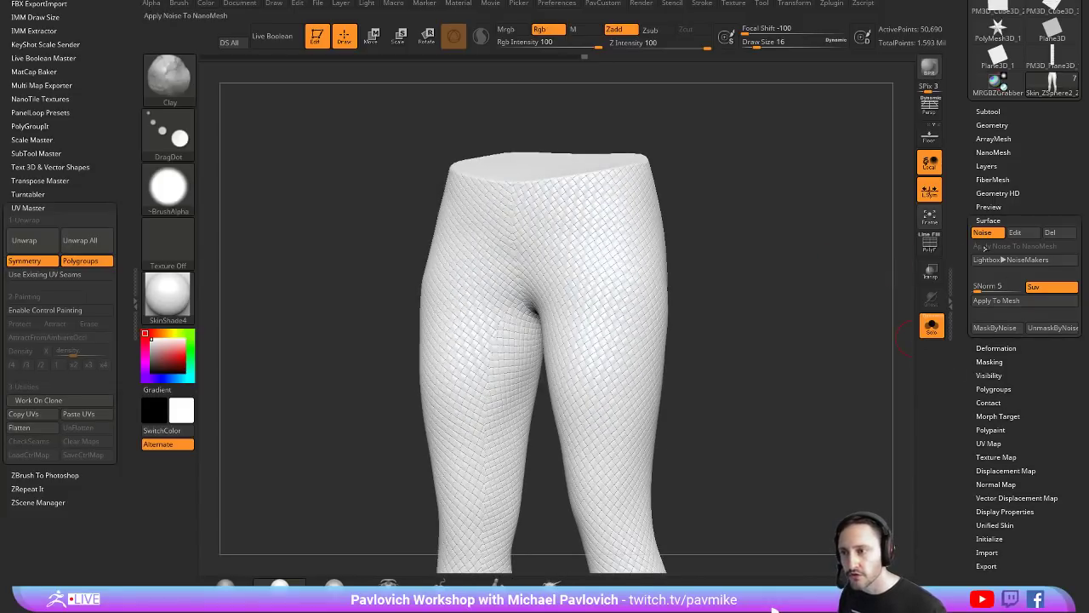
{"action": "left_click", "coordinate": [983, 232]}
{"action": "left_click", "coordinate": [983, 232]}
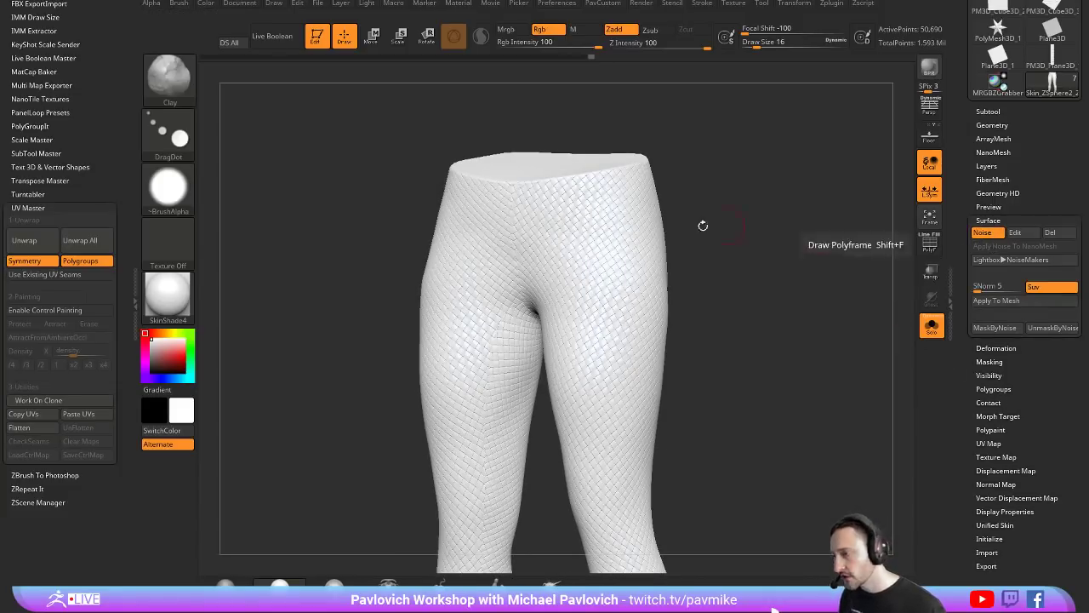
Step: Mask only the waist cap by isolating the outer pants polygroup, masking it, showing everything and inverting the mask
{"action": "mouse_move", "coordinate": [673, 238]}
{"action": "left_mouse_down", "text": "ctrl"}
{"action": "mouse_move", "coordinate": [609, 228]}
{"action": "mouse_move", "coordinate": [588, 186]}
{"action": "mouse_move", "coordinate": [628, 217]}
{"action": "left_mouse_up", "text": "ctrl"}
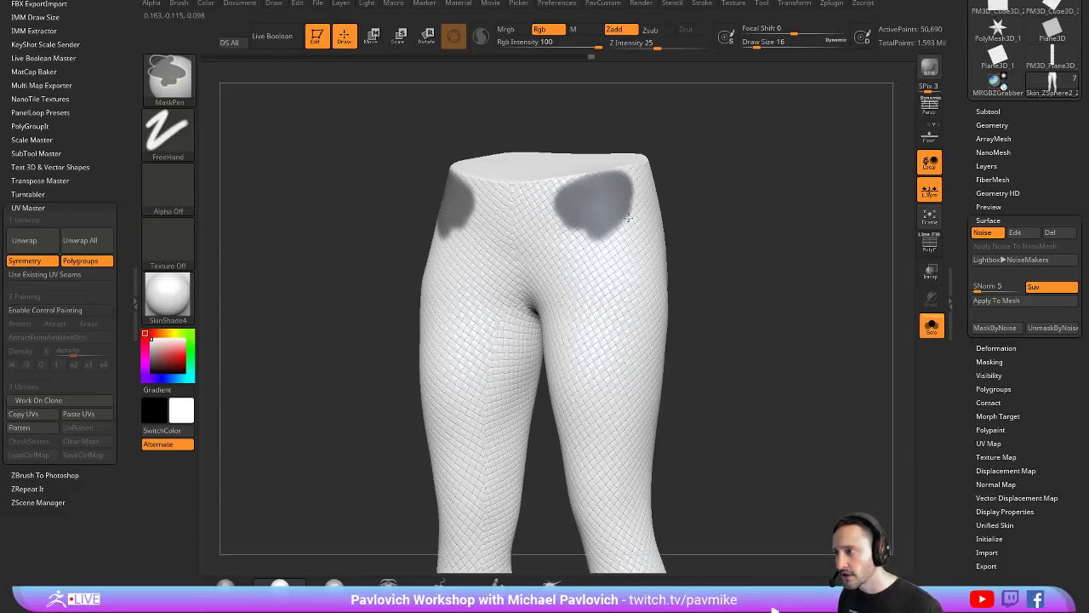
{"action": "left_click_drag", "start_coordinate": [723, 189], "coordinate": [781, 231]}
{"action": "left_click", "coordinate": [648, 244], "text": "ctrl+shift"}
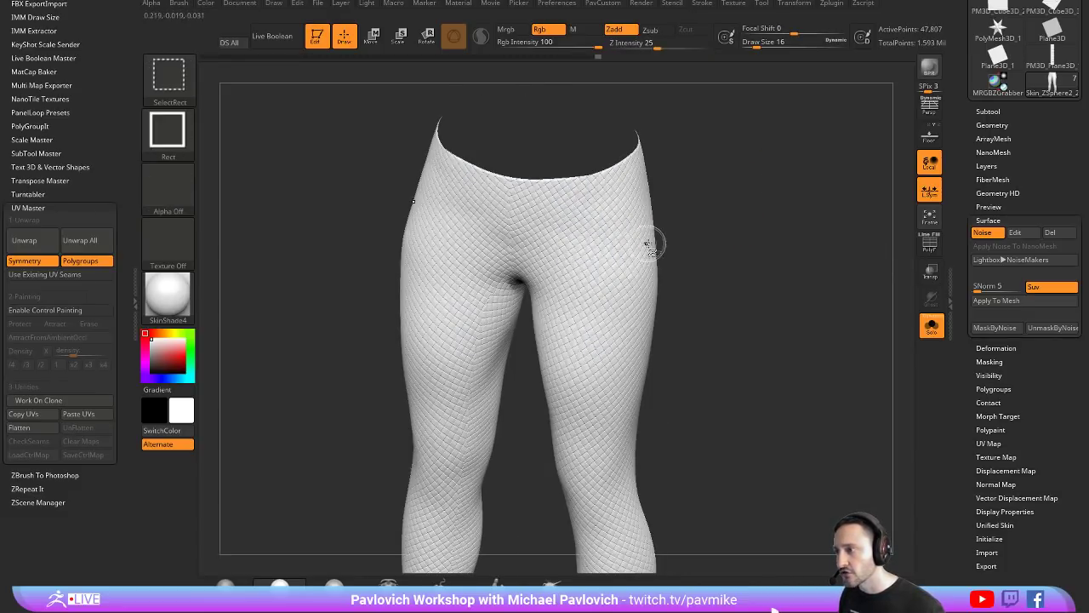
{"action": "left_click", "coordinate": [763, 238], "text": "ctrl"}
{"action": "left_click", "coordinate": [776, 243], "text": "ctrl+shift"}
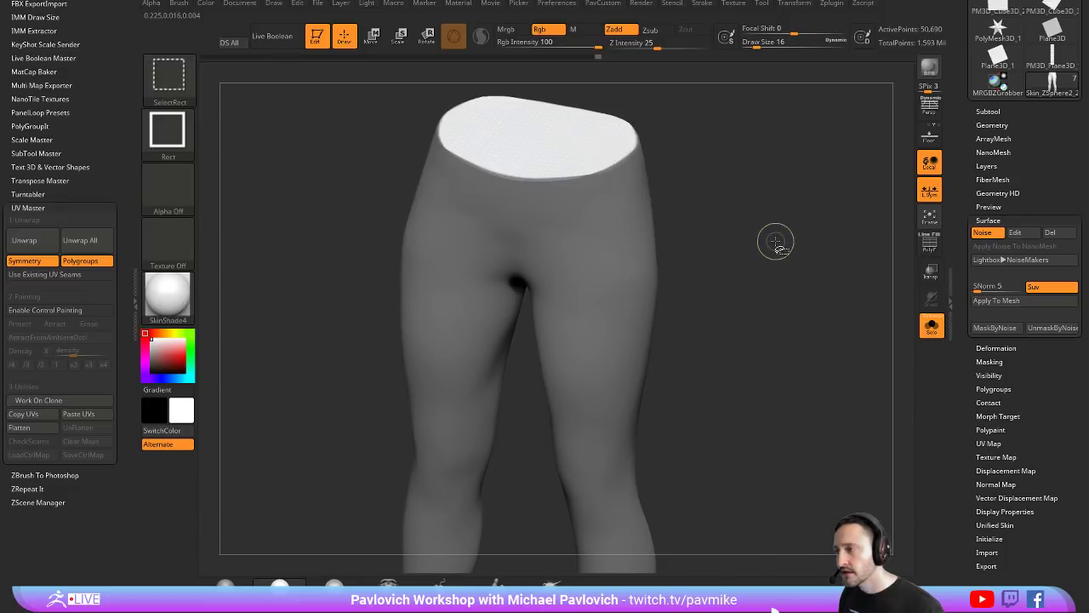
{"action": "left_click", "coordinate": [802, 226], "text": "ctrl"}
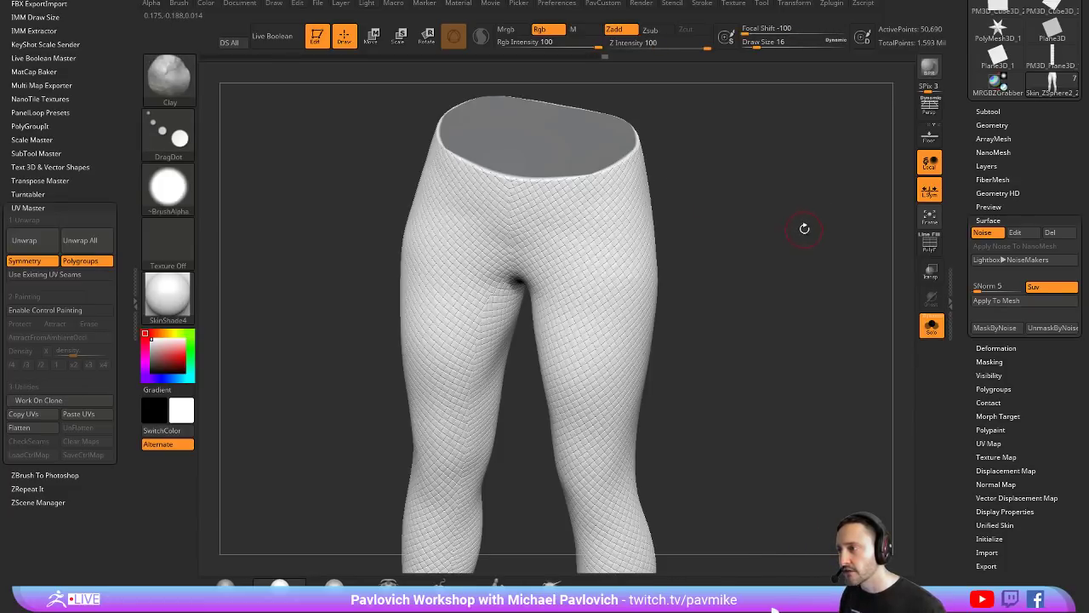
Step: Open the masking options and turn off the mask display on the pants
{"action": "mouse_move", "coordinate": [802, 227]}
{"action": "left_mouse_down"}
{"action": "mouse_move", "coordinate": [726, 202]}
{"action": "mouse_move", "coordinate": [803, 192]}
{"action": "mouse_move", "coordinate": [792, 203]}
{"action": "mouse_move", "coordinate": [809, 153]}
{"action": "left_mouse_up"}
{"action": "key", "text": "shift"}
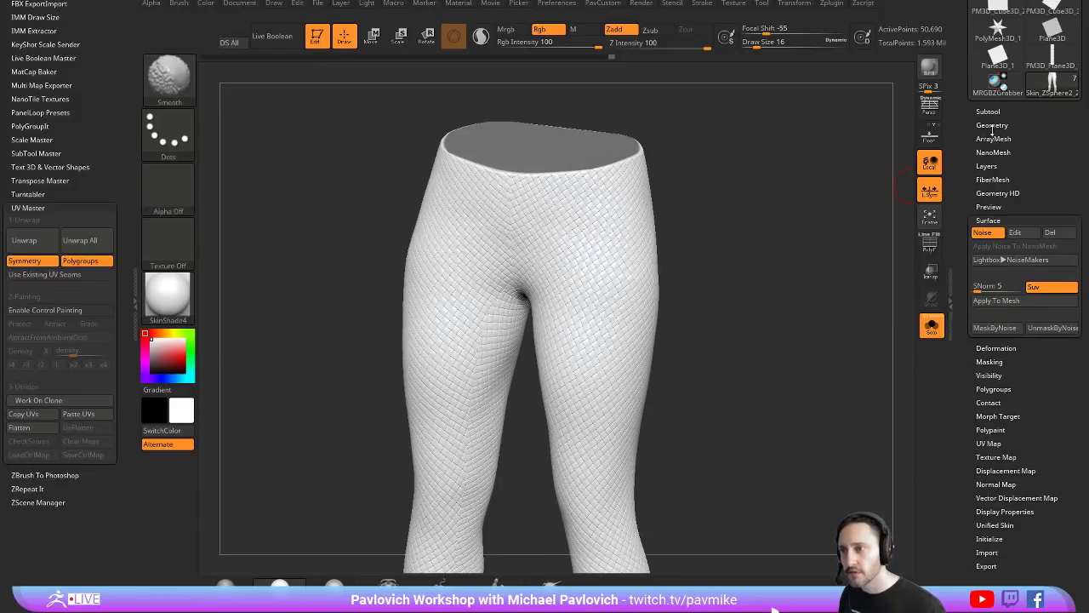
{"action": "left_click", "coordinate": [988, 361]}
{"action": "left_click", "coordinate": [991, 373]}
{"action": "mouse_move", "coordinate": [865, 286]}
{"action": "left_mouse_down"}
{"action": "mouse_move", "coordinate": [840, 285]}
{"action": "mouse_move", "coordinate": [863, 377]}
{"action": "mouse_move", "coordinate": [830, 257]}
{"action": "mouse_move", "coordinate": [839, 244]}
{"action": "left_mouse_up"}
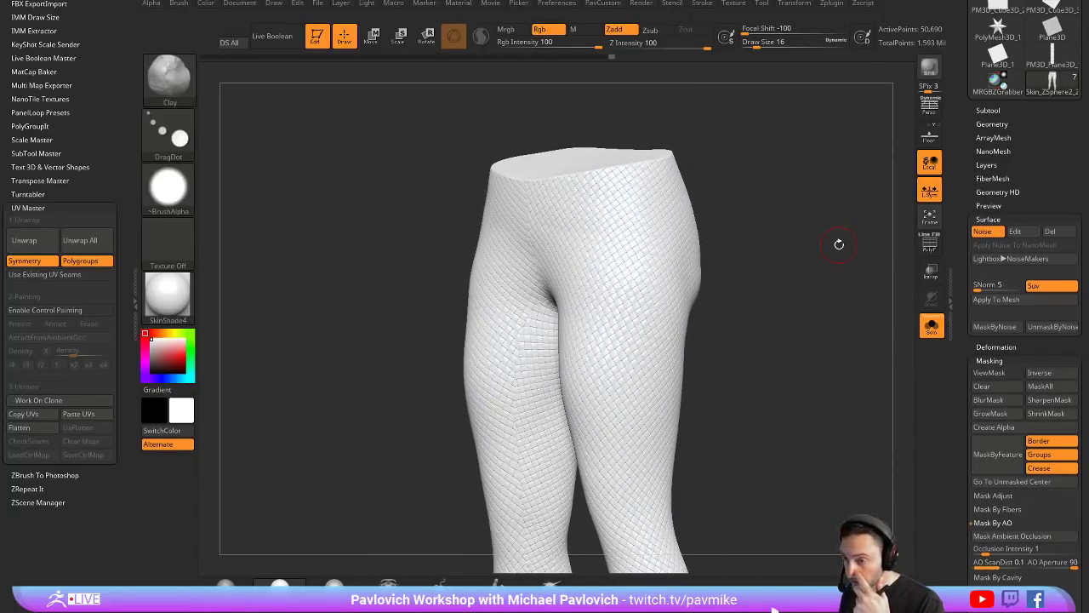
{"action": "left_click_drag", "start_coordinate": [962, 311], "coordinate": [956, 268]}
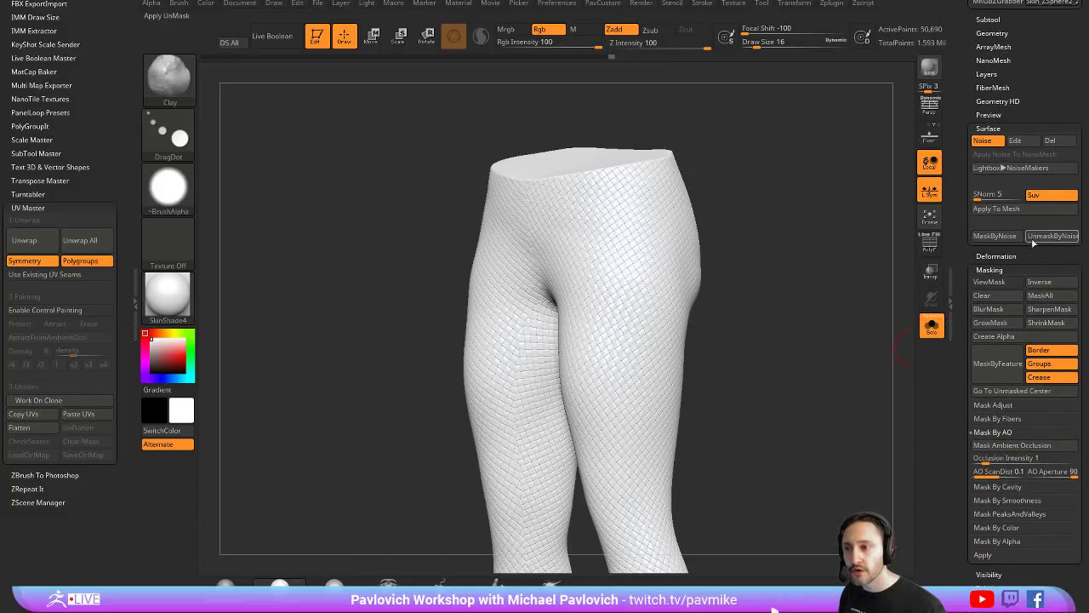
Step: Try to apply the weave noise to the pants mesh at subdivision level 4, and undo it
{"action": "left_click", "coordinate": [1005, 210]}
{"action": "left_click_drag", "start_coordinate": [810, 312], "coordinate": [811, 299]}
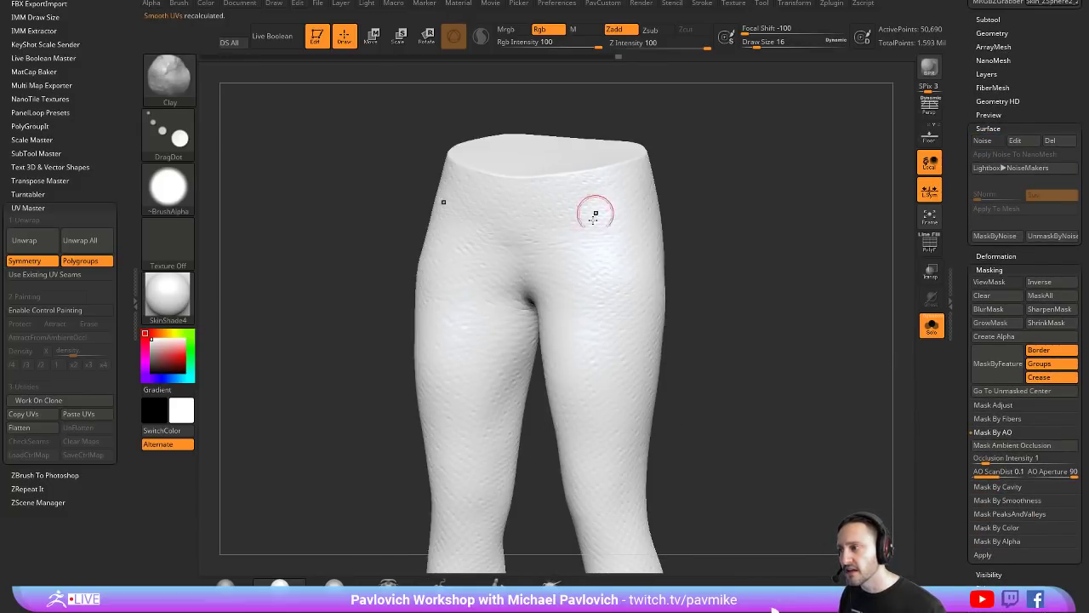
{"action": "key", "text": "ctrl+z"}
{"action": "key", "text": "ctrl+z"}
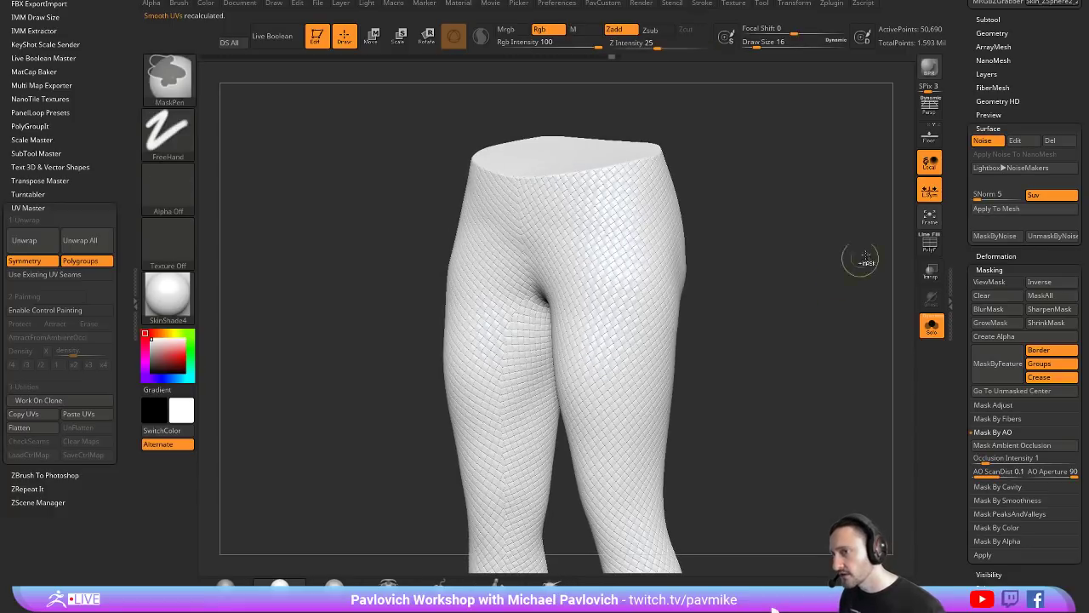
Step: Subdivide the pants mesh up to subdivision level 7
{"action": "key", "text": "ctrl+d"}
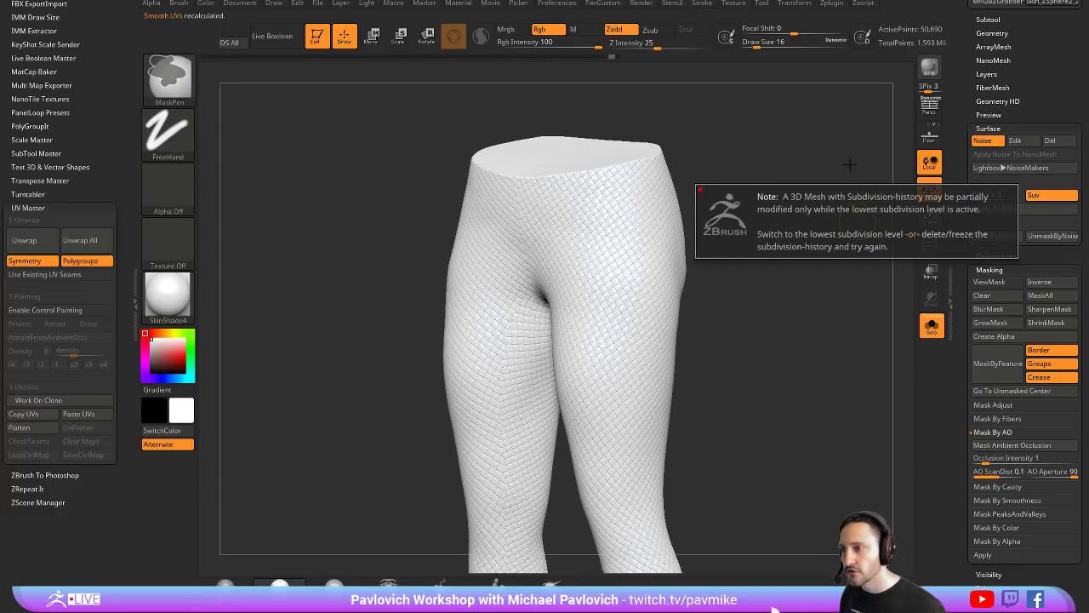
{"action": "scroll", "coordinate": [991, 162], "scroll_direction": "up", "scroll_amount": 5}
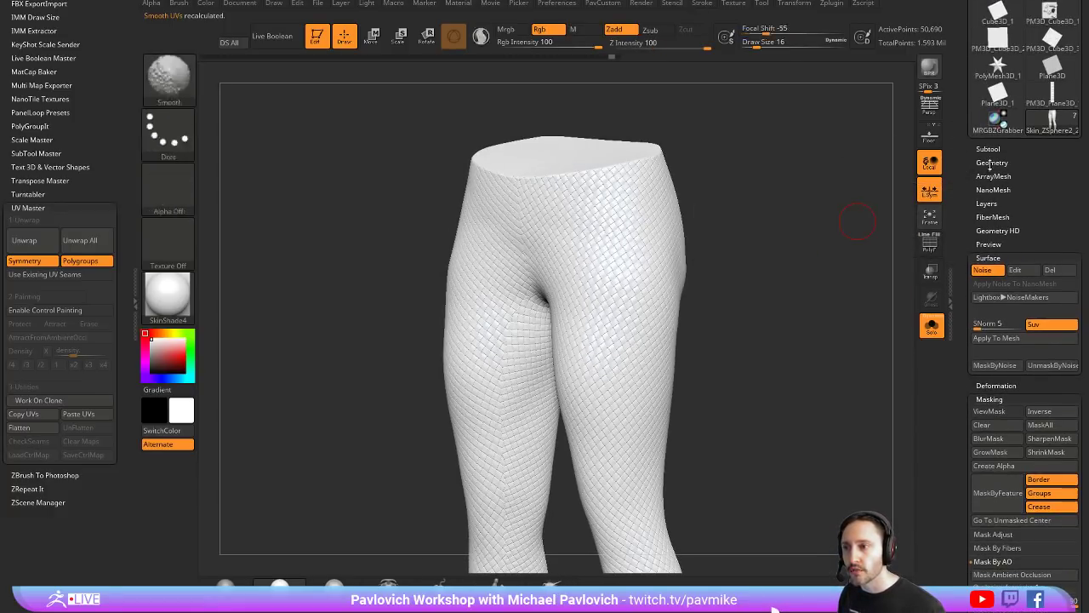
{"action": "left_click", "coordinate": [992, 162]}
{"action": "left_click_drag", "start_coordinate": [968, 199], "coordinate": [970, 205]}
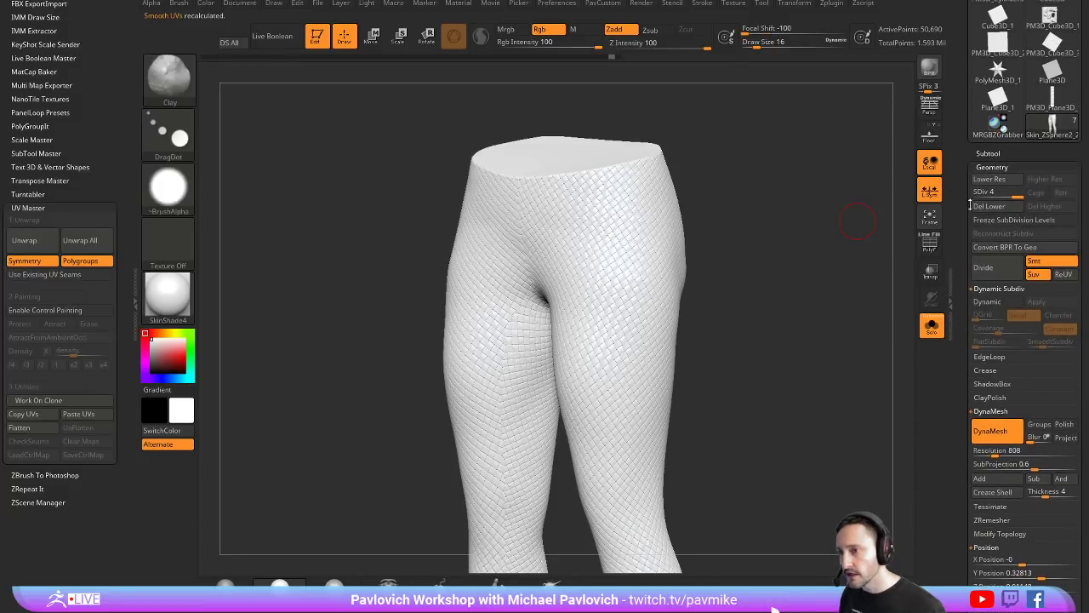
{"action": "left_click", "coordinate": [1011, 269]}
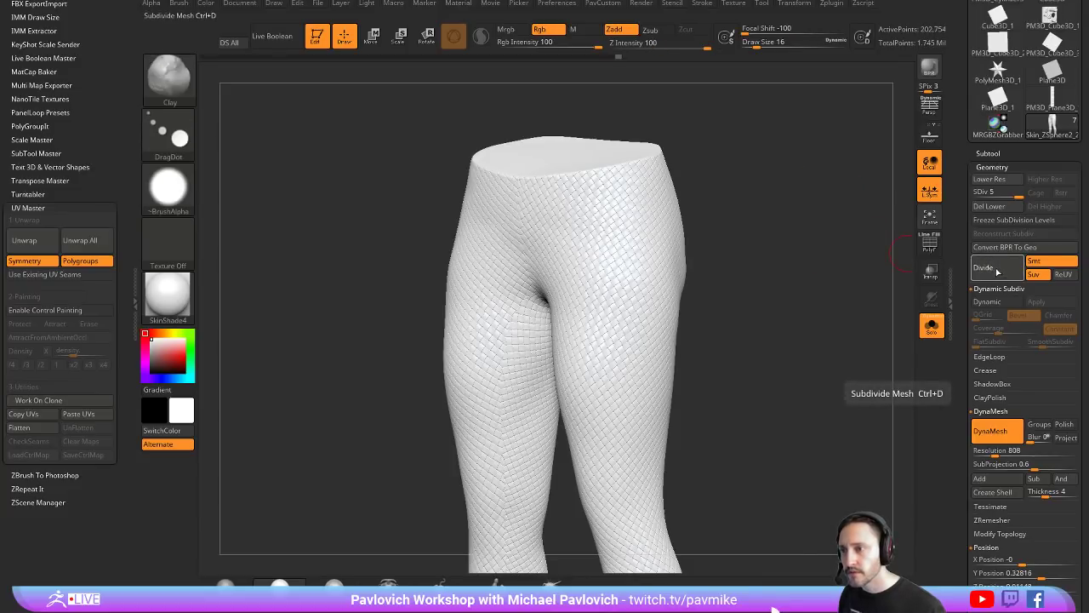
{"action": "left_click", "coordinate": [998, 271]}
{"action": "left_click", "coordinate": [1002, 272]}
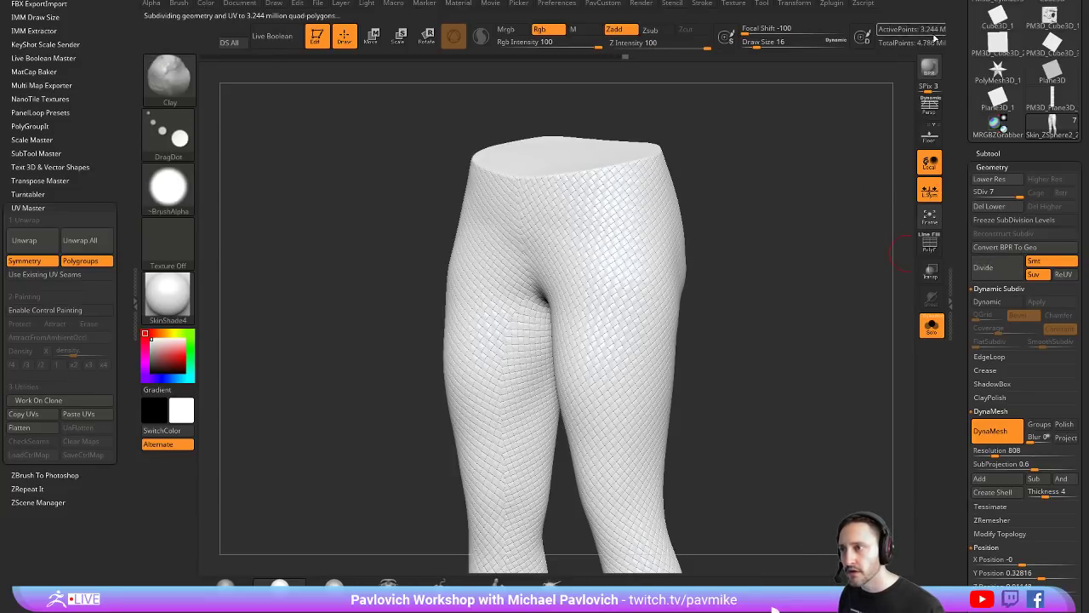
Step: Apply the weave noise to the high-resolution pants mesh, inspect the result up close, and undo it
{"action": "scroll", "coordinate": [958, 118], "scroll_direction": "down", "scroll_amount": 5}
{"action": "scroll", "coordinate": [958, 118], "scroll_direction": "down", "scroll_amount": 4}
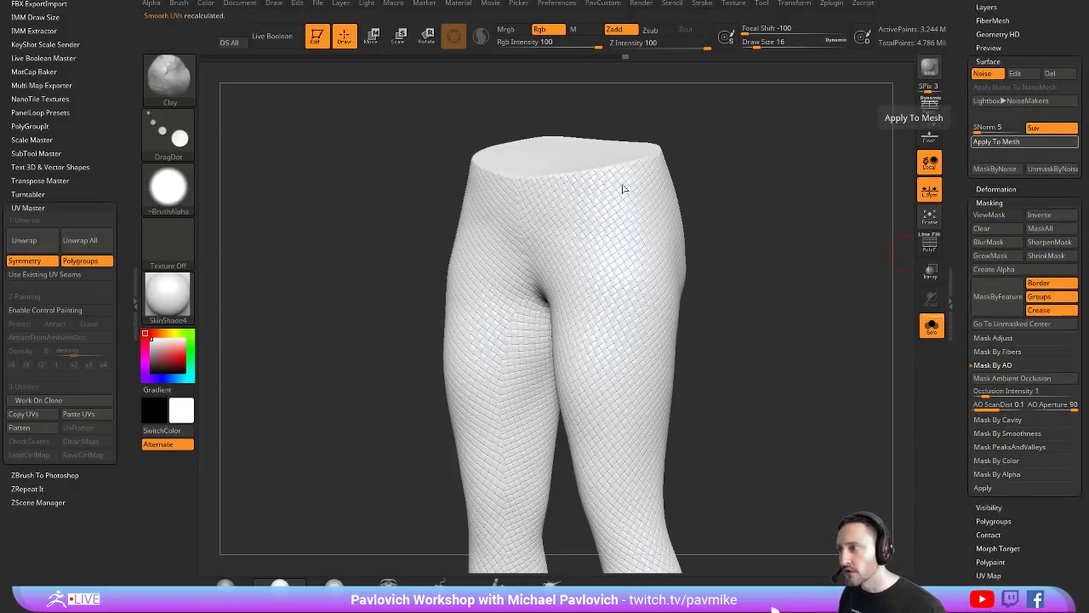
{"action": "left_click_drag", "start_coordinate": [786, 221], "coordinate": [850, 337]}
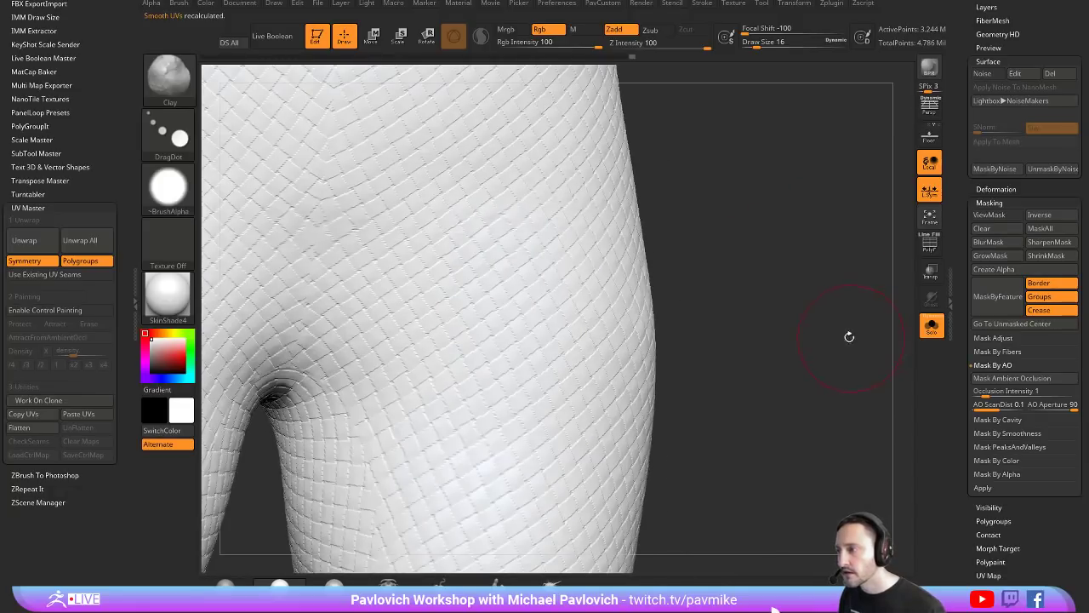
{"action": "mouse_move", "coordinate": [805, 270]}
{"action": "left_mouse_down", "text": "alt"}
{"action": "mouse_move", "coordinate": [763, 192]}
{"action": "mouse_move", "coordinate": [791, 183]}
{"action": "mouse_move", "coordinate": [806, 238]}
{"action": "mouse_move", "coordinate": [824, 247]}
{"action": "left_mouse_up", "text": "alt"}
{"action": "key", "text": "ctrl+z"}
Step: Reduce the brush size to 3, mask the pants by the weave noise, and slightly inflate the unmasked surface
{"action": "key", "text": "s"}
{"action": "left_click", "coordinate": [798, 237]}
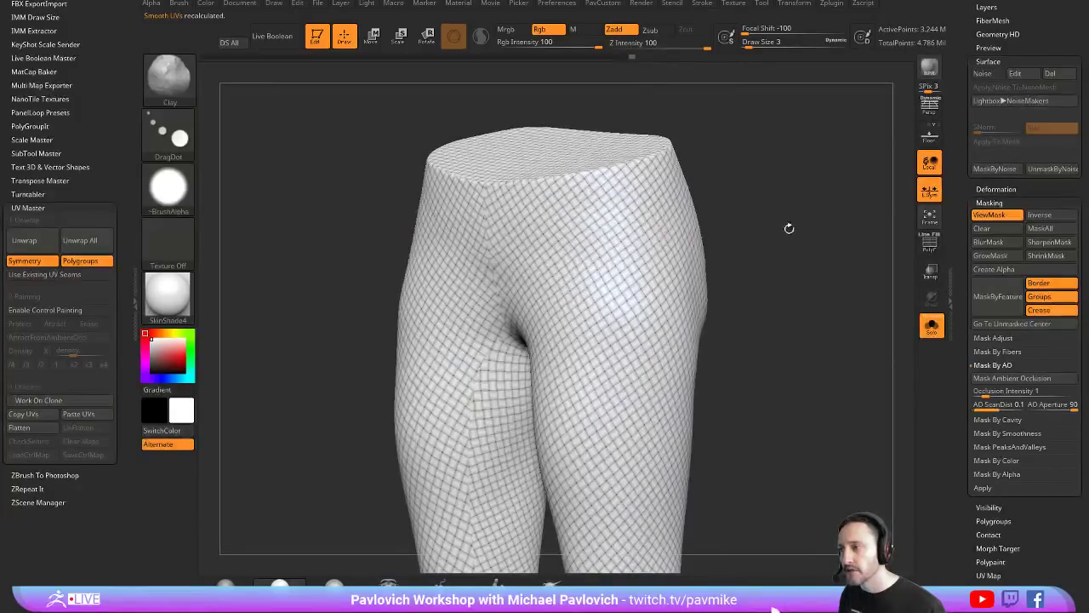
{"action": "key", "text": "space"}
{"action": "key", "text": "space"}
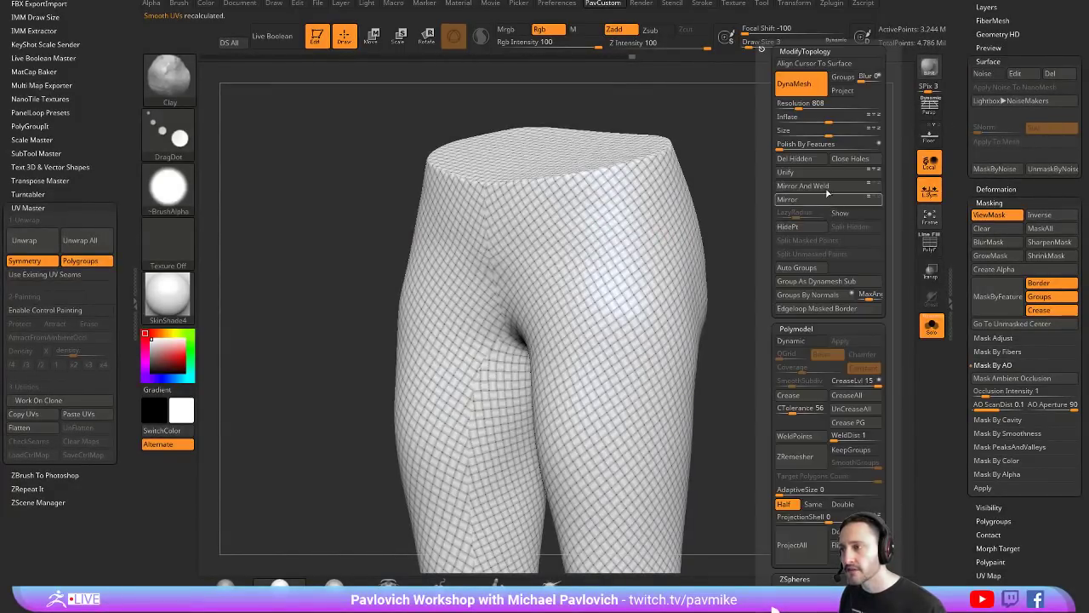
{"action": "left_click_drag", "start_coordinate": [833, 119], "coordinate": [829, 120]}
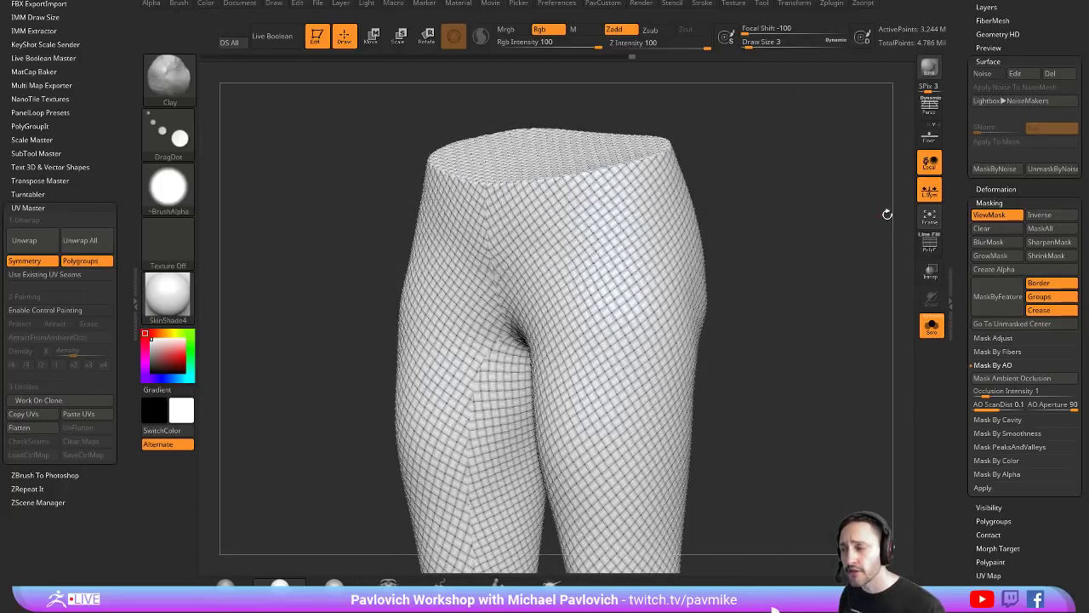
Step: Hide the mask display and toggle the surface noise to compare it with the inflated weave
{"action": "key", "text": "ctrl+h"}
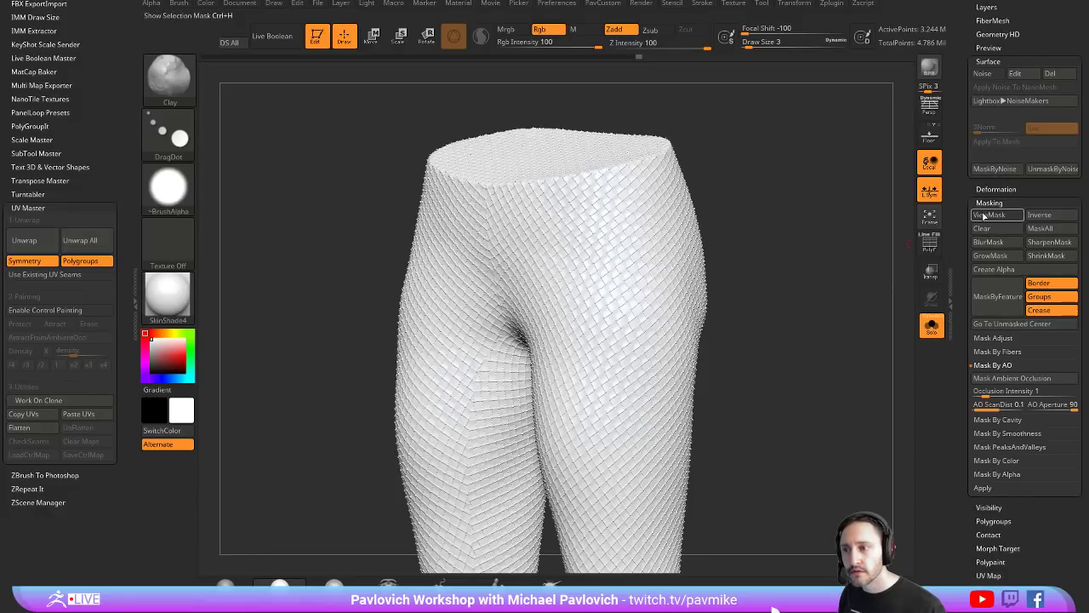
{"action": "scroll", "coordinate": [987, 127], "scroll_direction": "down", "scroll_amount": 1}
{"action": "left_click", "coordinate": [991, 63]}
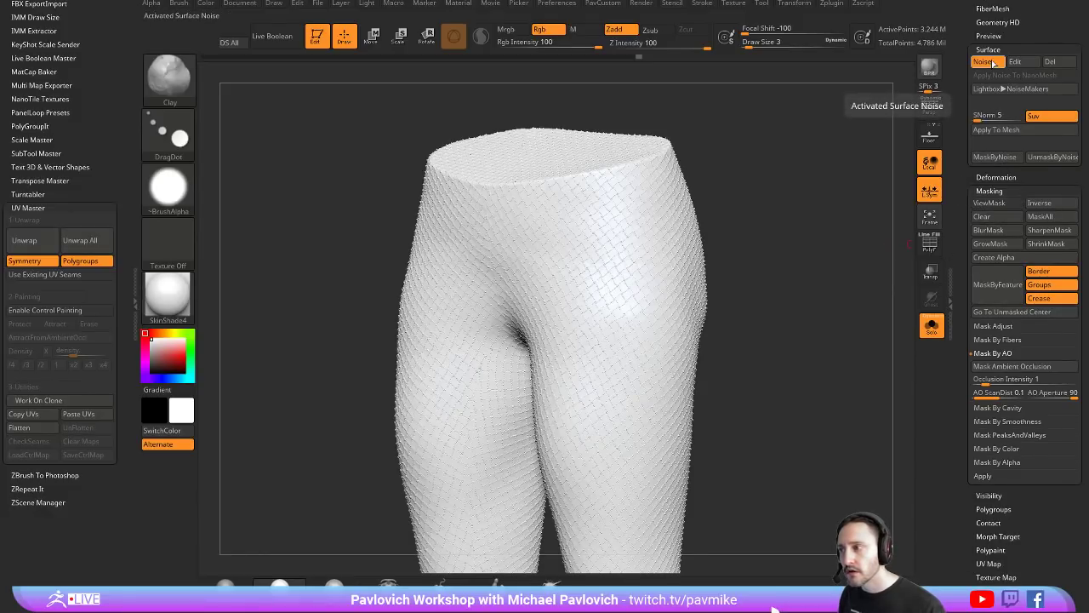
{"action": "left_click", "coordinate": [989, 63]}
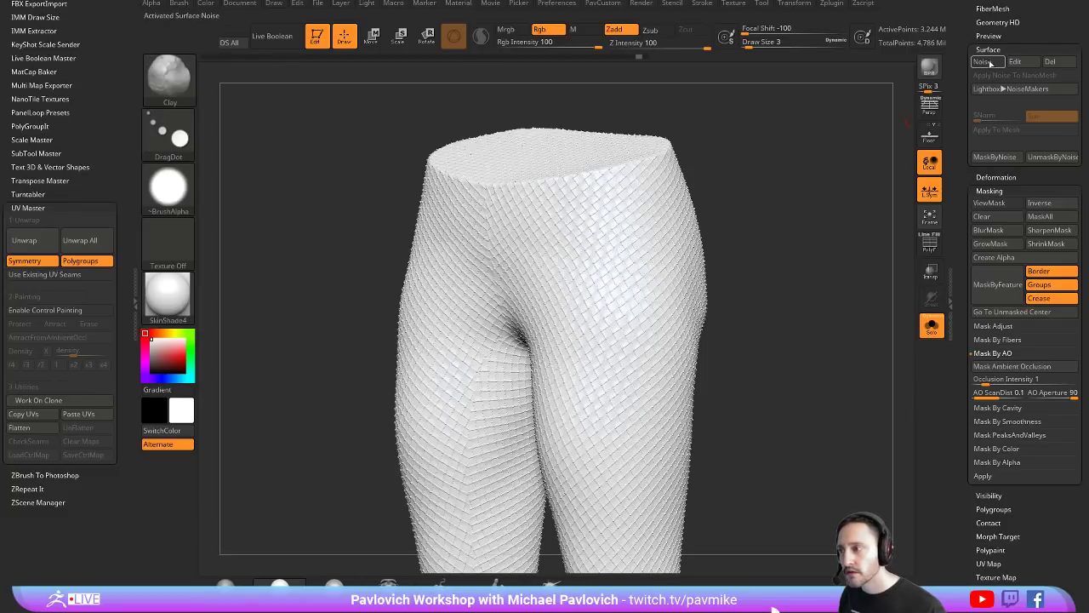
{"action": "left_click", "coordinate": [990, 63]}
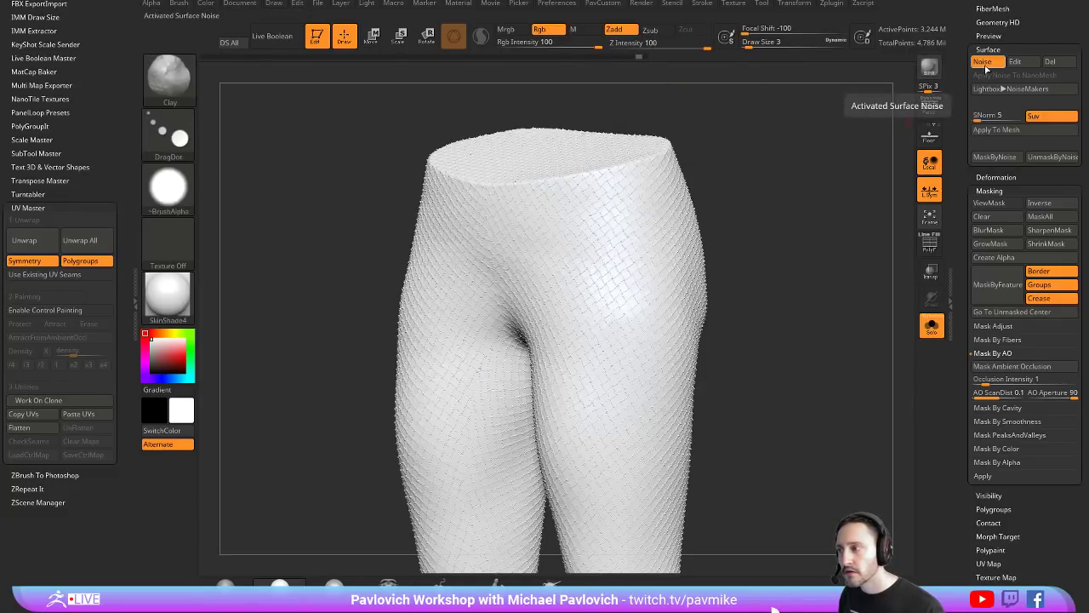
{"action": "left_click", "coordinate": [989, 63]}
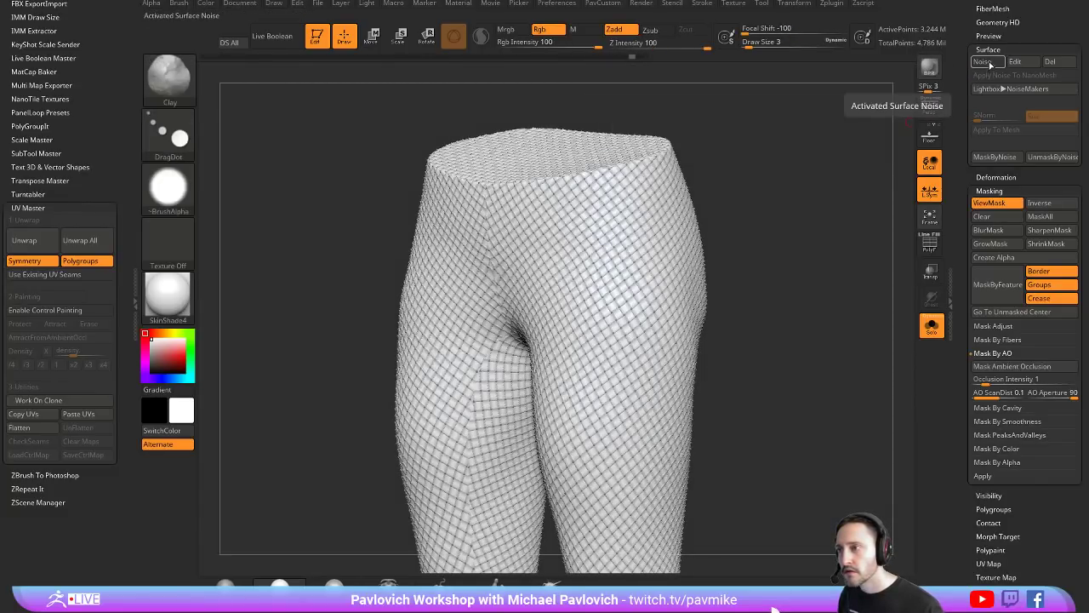
Step: Undo the inflation and the top subdivisions of the pants, keeping the surface weave noise active
{"action": "left_click", "coordinate": [990, 63]}
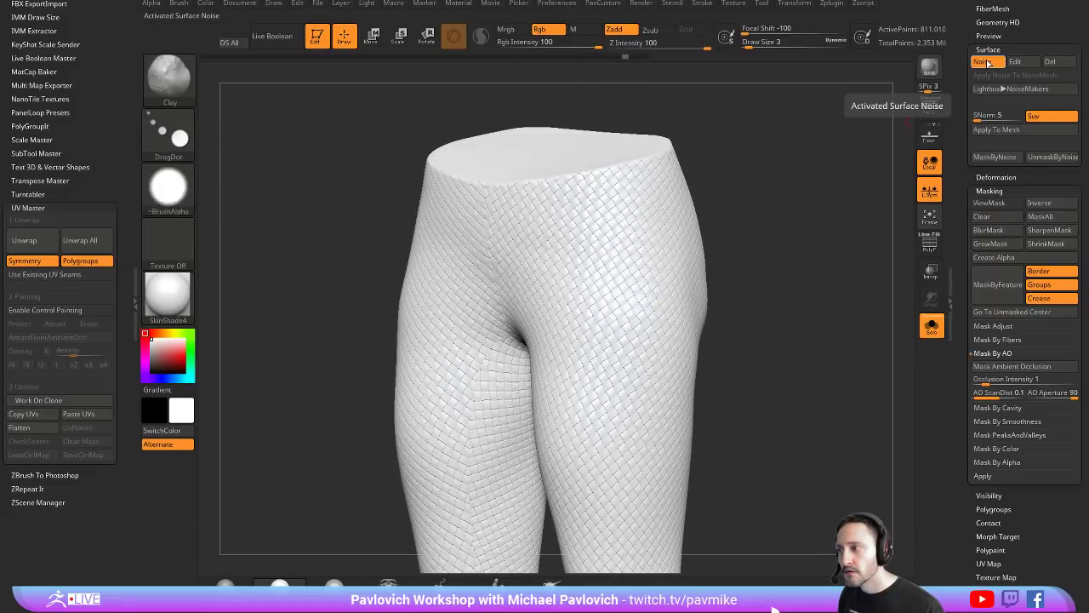
{"action": "left_click", "coordinate": [990, 63]}
{"action": "left_click", "coordinate": [989, 63]}
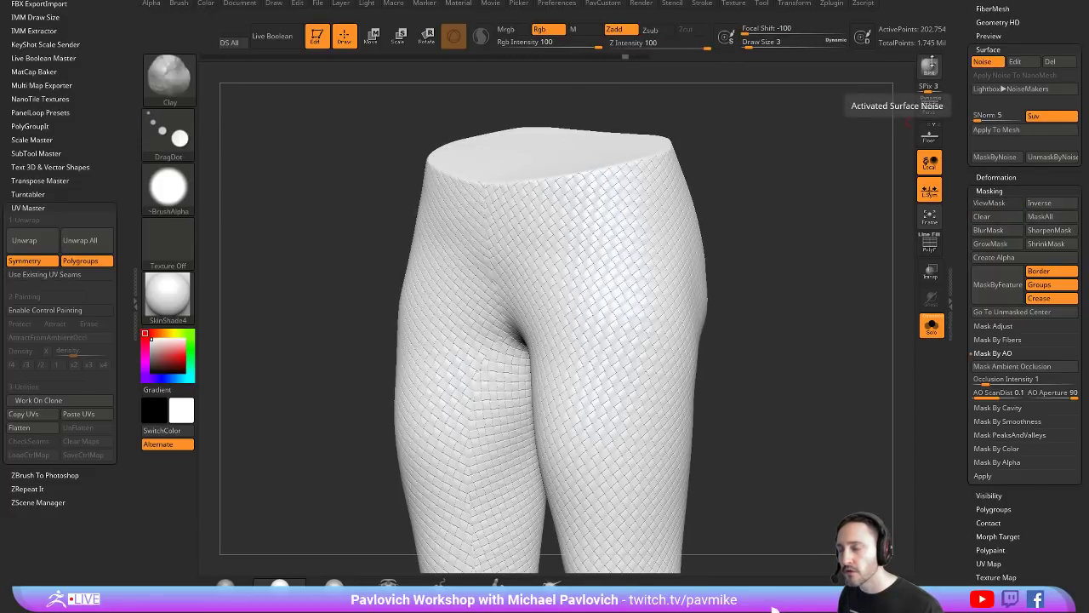
{"action": "scroll", "coordinate": [958, 239], "scroll_direction": "up", "scroll_amount": 3}
{"action": "left_click_drag", "start_coordinate": [958, 238], "coordinate": [959, 269]}
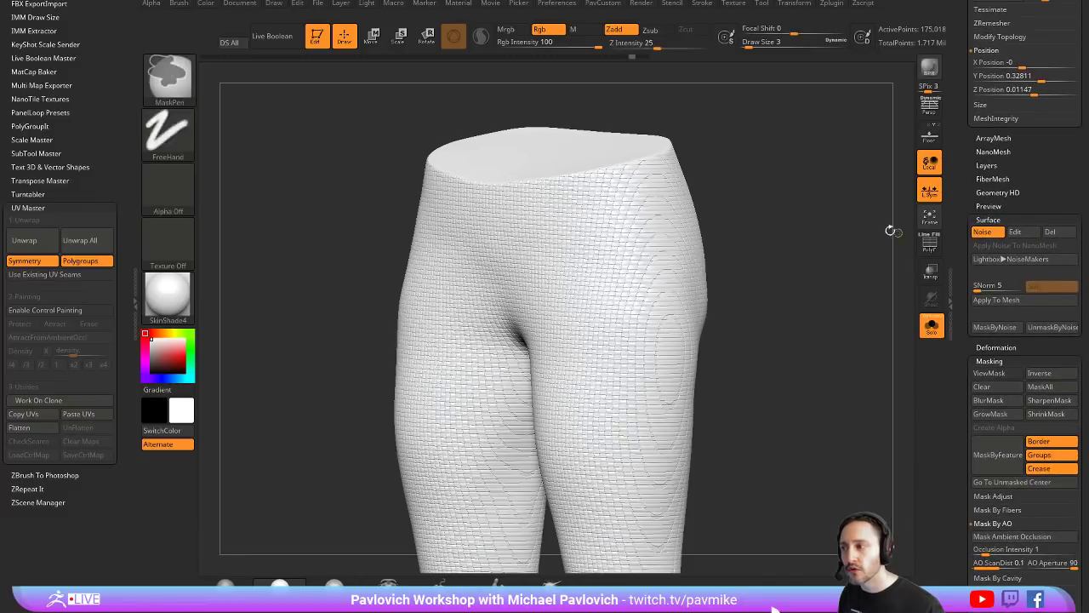
{"action": "key", "text": "ctrl+z"}
{"action": "key", "text": "2"}
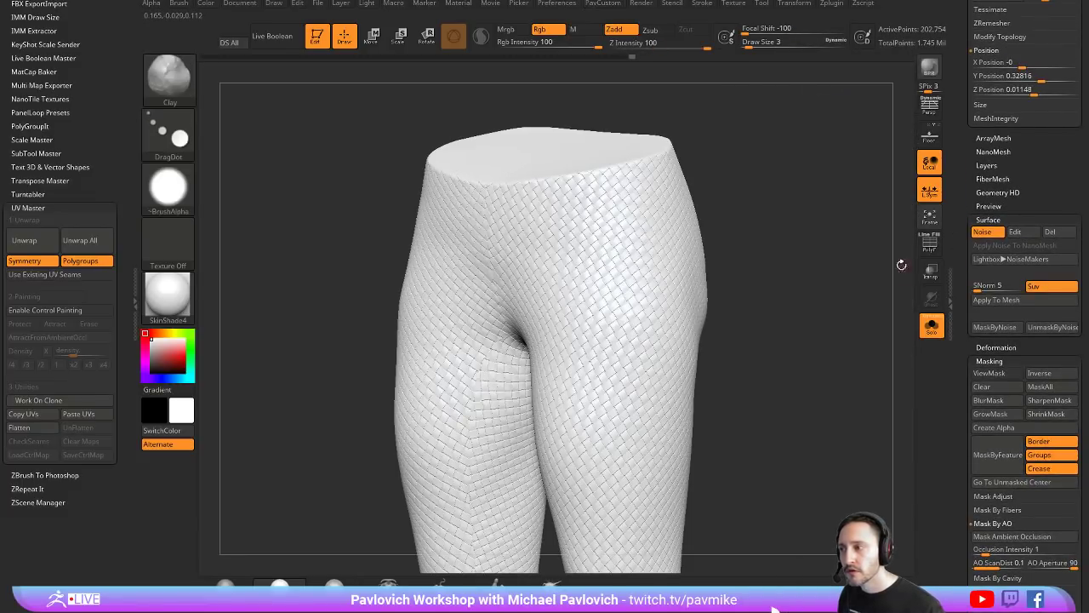
Step: Add a new layer and store a morph target on the lower-resolution pants
{"action": "left_click", "coordinate": [985, 232]}
{"action": "left_click", "coordinate": [983, 219]}
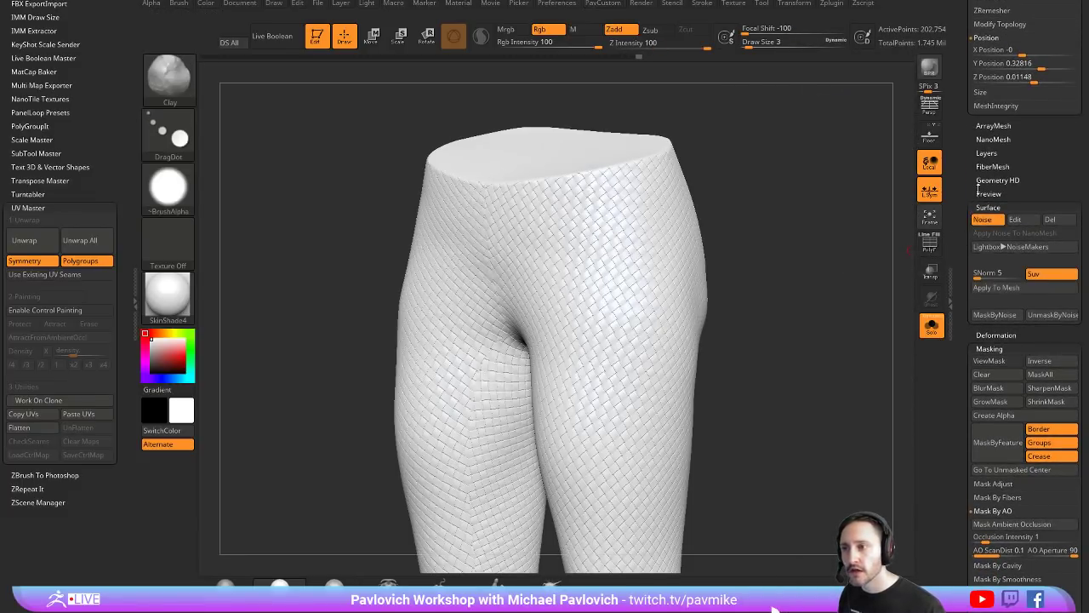
{"action": "left_click", "coordinate": [986, 153]}
{"action": "left_click", "coordinate": [986, 278]}
{"action": "left_click_drag", "start_coordinate": [972, 289], "coordinate": [984, 140]}
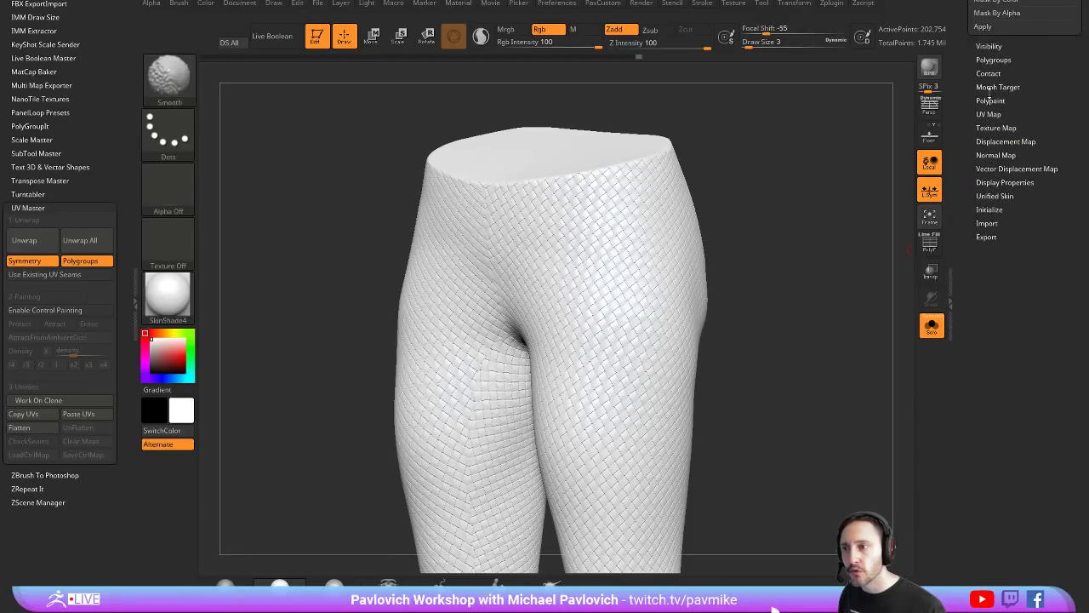
{"action": "scroll", "coordinate": [988, 110], "scroll_direction": "up", "scroll_amount": 6}
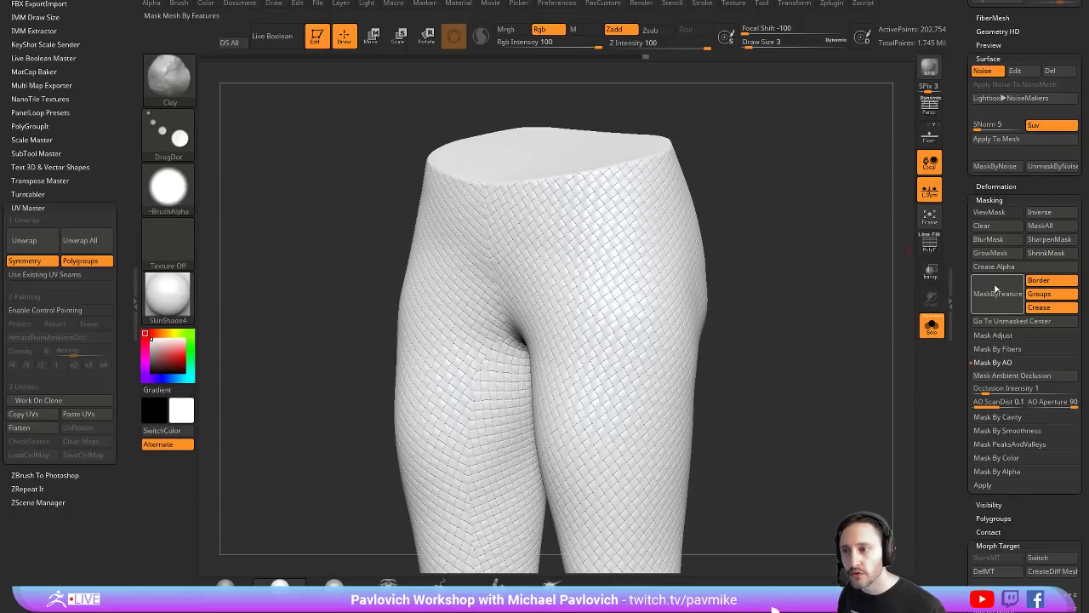
{"action": "left_click", "coordinate": [990, 201], "text": "shift"}
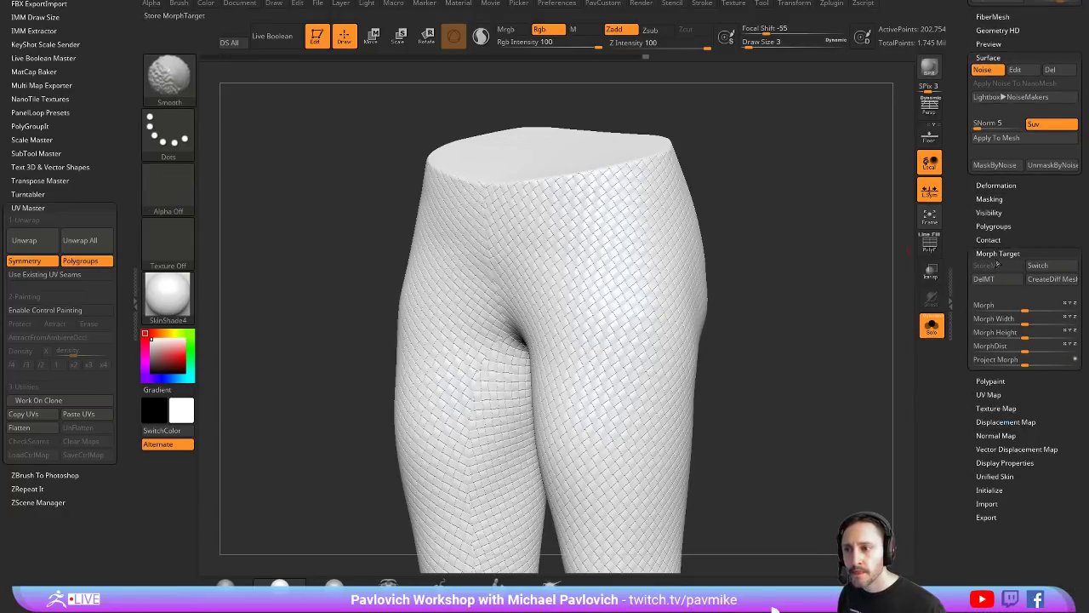
{"action": "left_click", "coordinate": [992, 254], "text": "shift"}
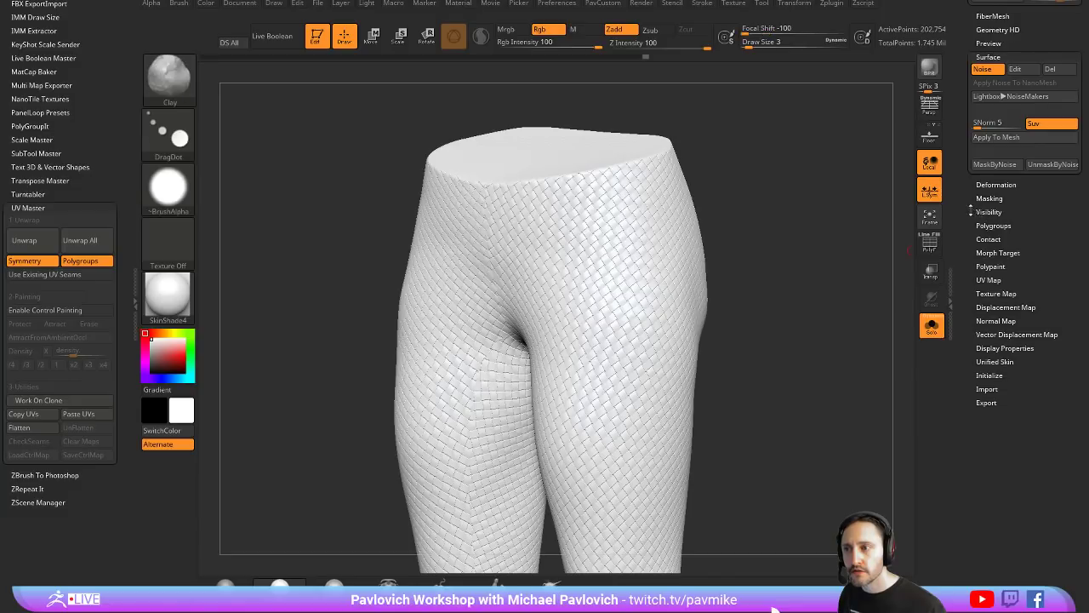
{"action": "left_click_drag", "start_coordinate": [973, 209], "coordinate": [975, 261]}
Step: Try applying the weave noise to the pants mesh, and revert it along with the layer and stored morph target
{"action": "left_click", "coordinate": [1007, 192]}
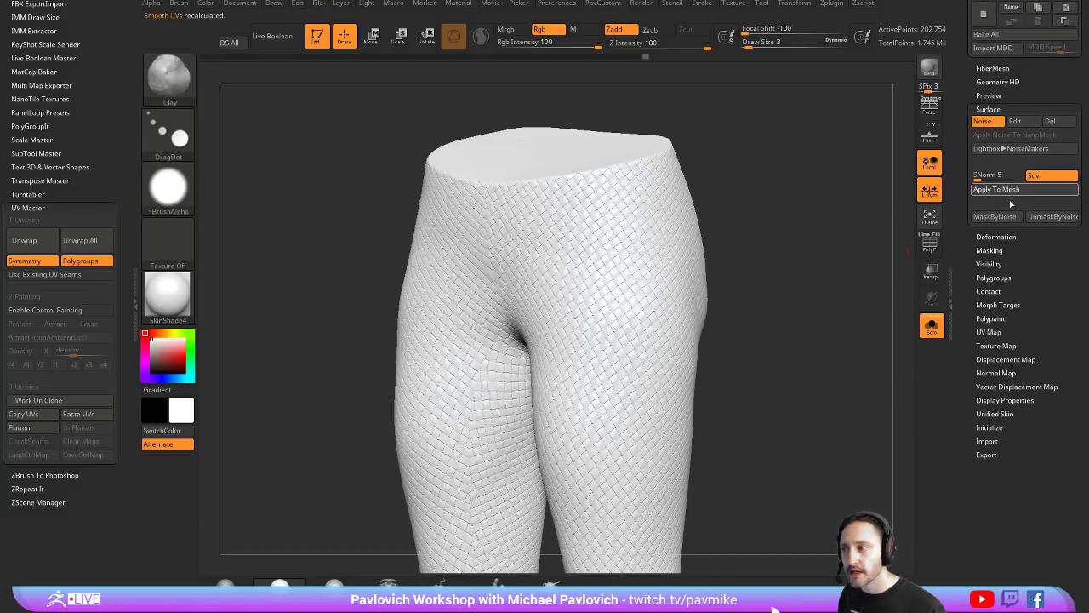
{"action": "key", "text": "ctrl+z"}
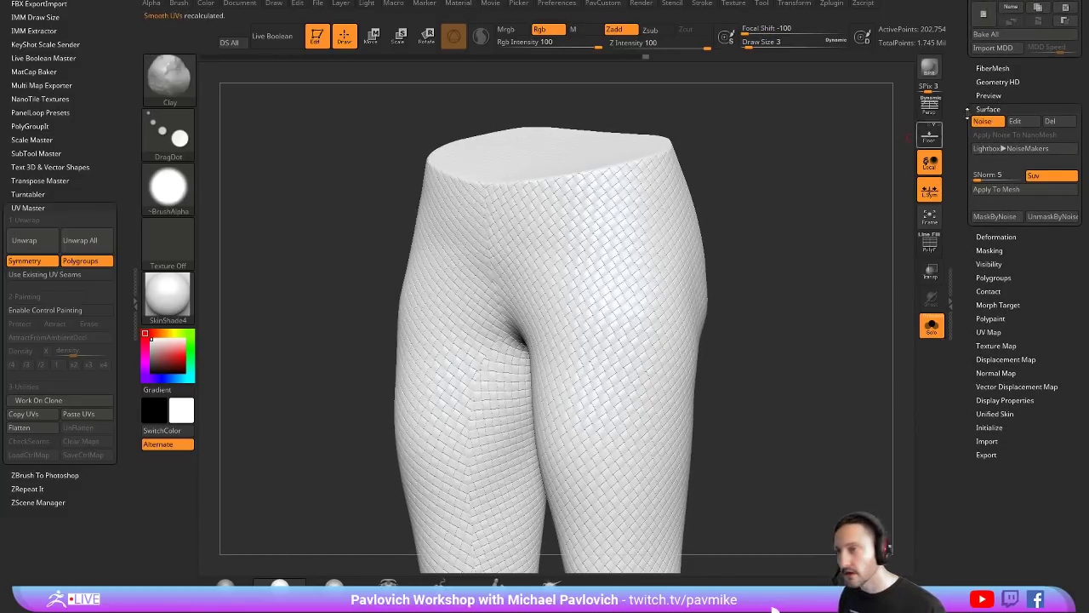
{"action": "scroll", "coordinate": [1011, 354], "scroll_direction": "up", "scroll_amount": 8}
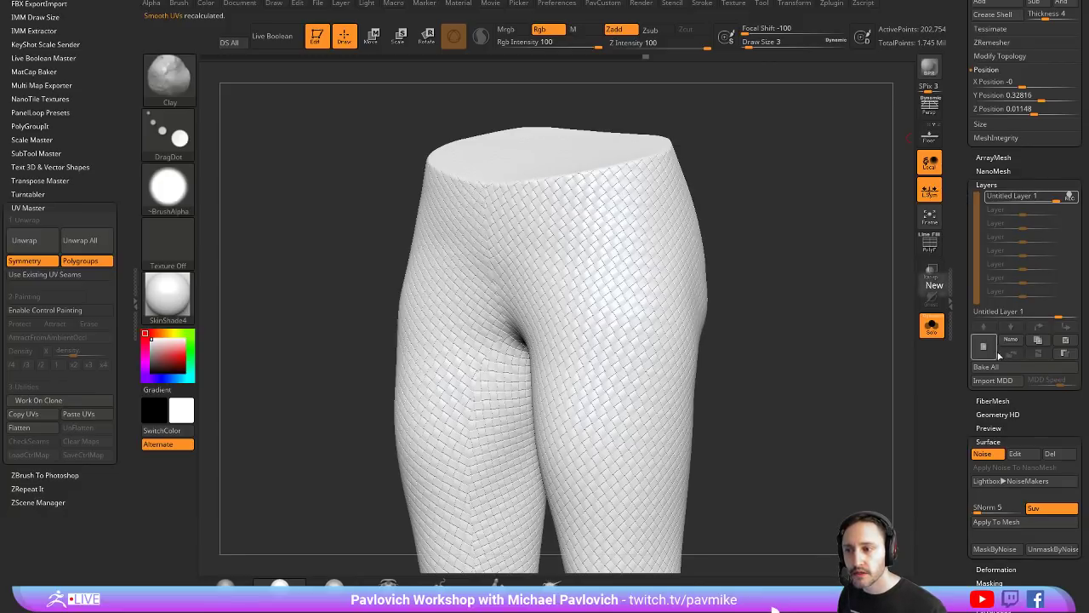
{"action": "scroll", "coordinate": [955, 243], "scroll_direction": "down", "scroll_amount": 7}
{"action": "scroll", "coordinate": [955, 244], "scroll_direction": "down", "scroll_amount": 2}
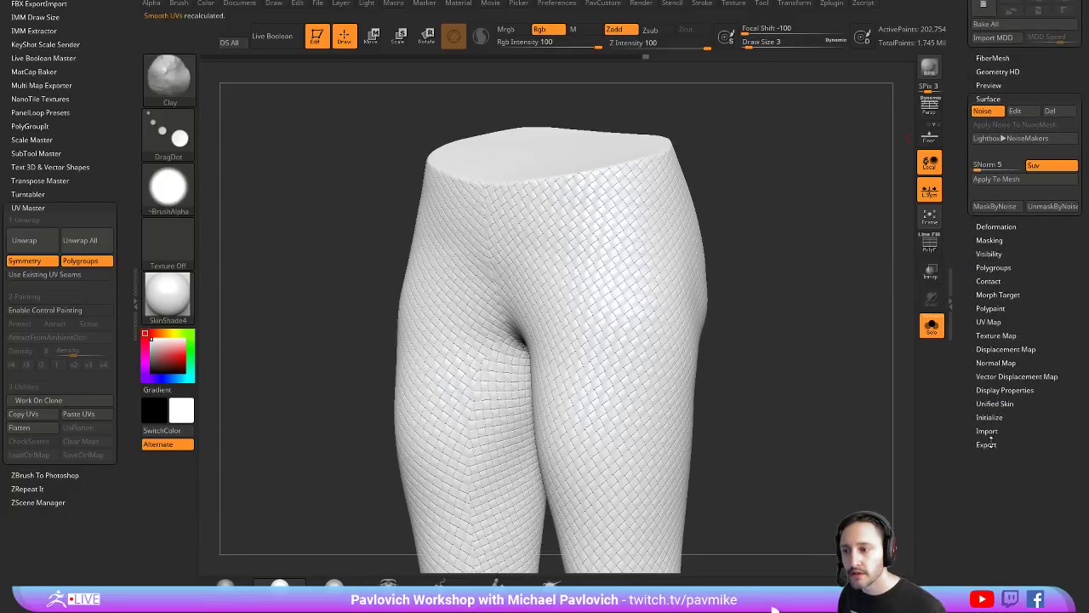
{"action": "key", "text": "shift"}
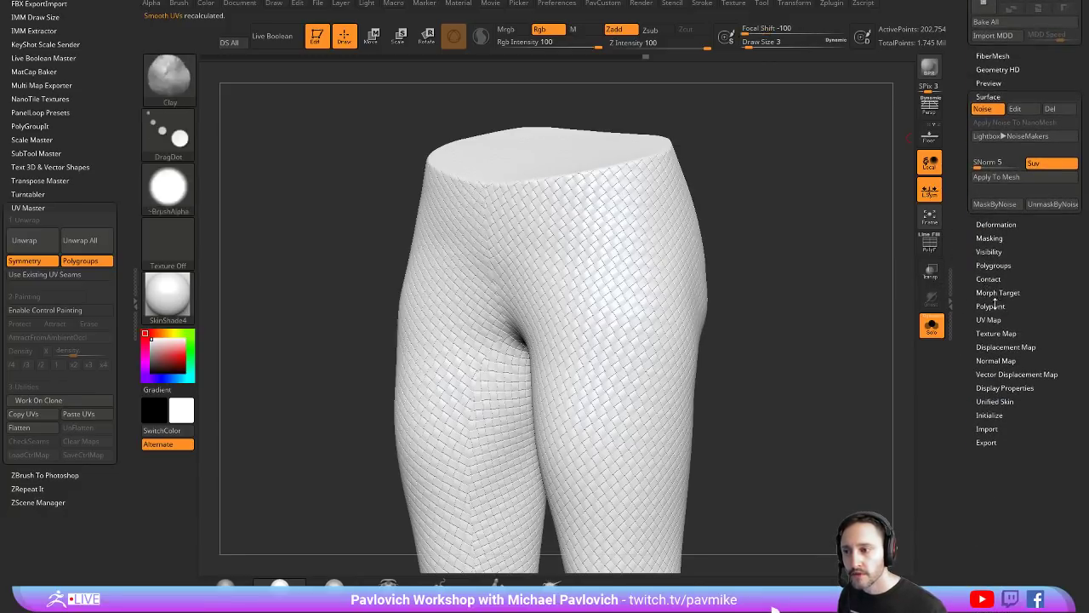
{"action": "left_click", "coordinate": [996, 295]}
{"action": "scroll", "coordinate": [956, 329], "scroll_direction": "up", "scroll_amount": 3}
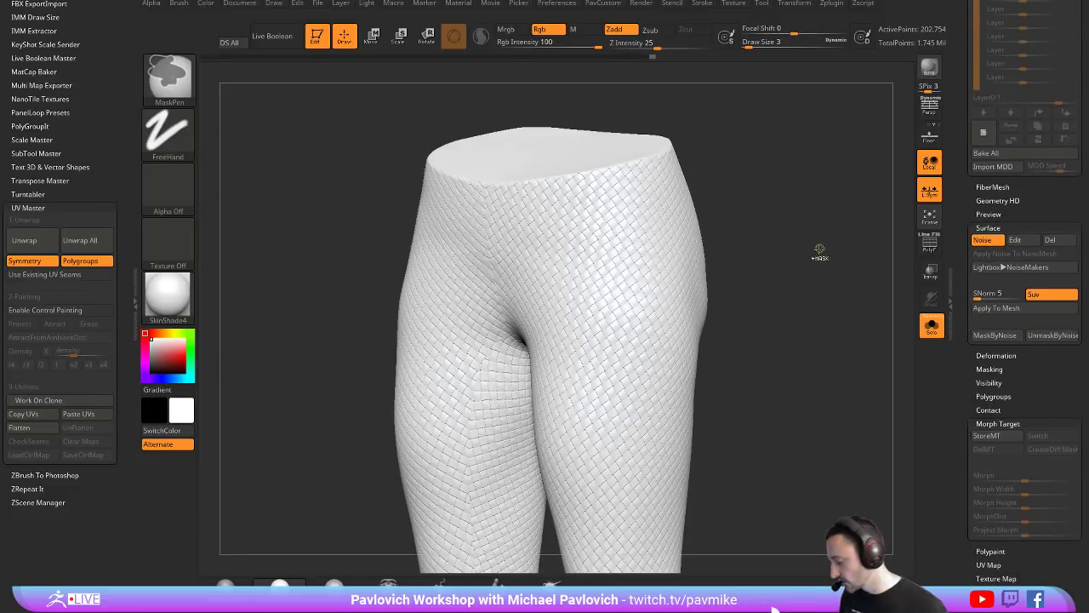
Step: Subdivide the pants to 3.244 million polygons, store a morph target, and add a new recording layer
{"action": "key", "text": "ctrl+d"}
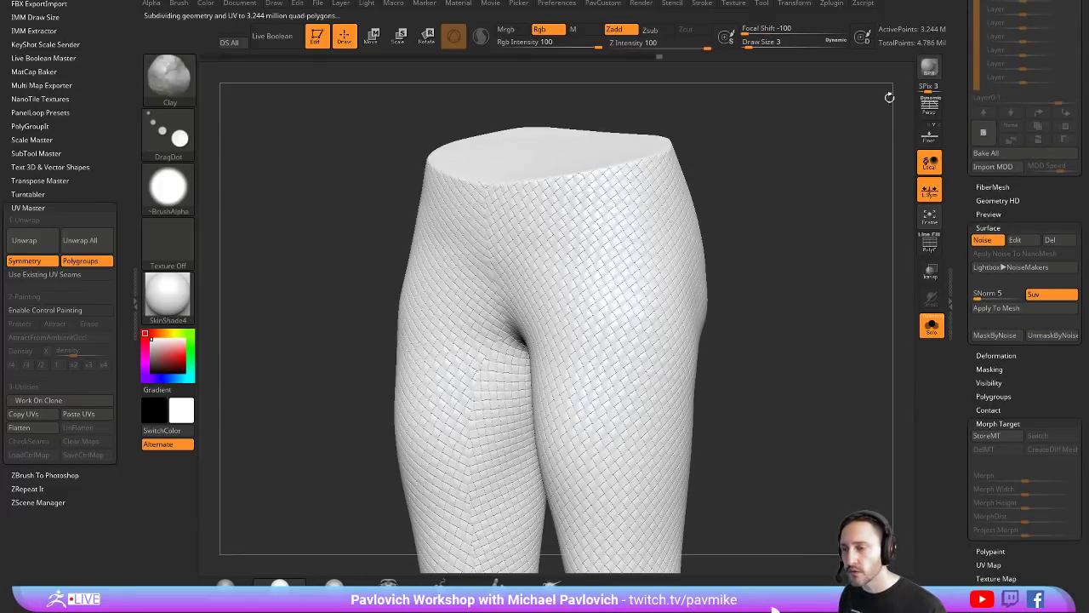
{"action": "scroll", "coordinate": [961, 238], "scroll_direction": "down", "scroll_amount": 5}
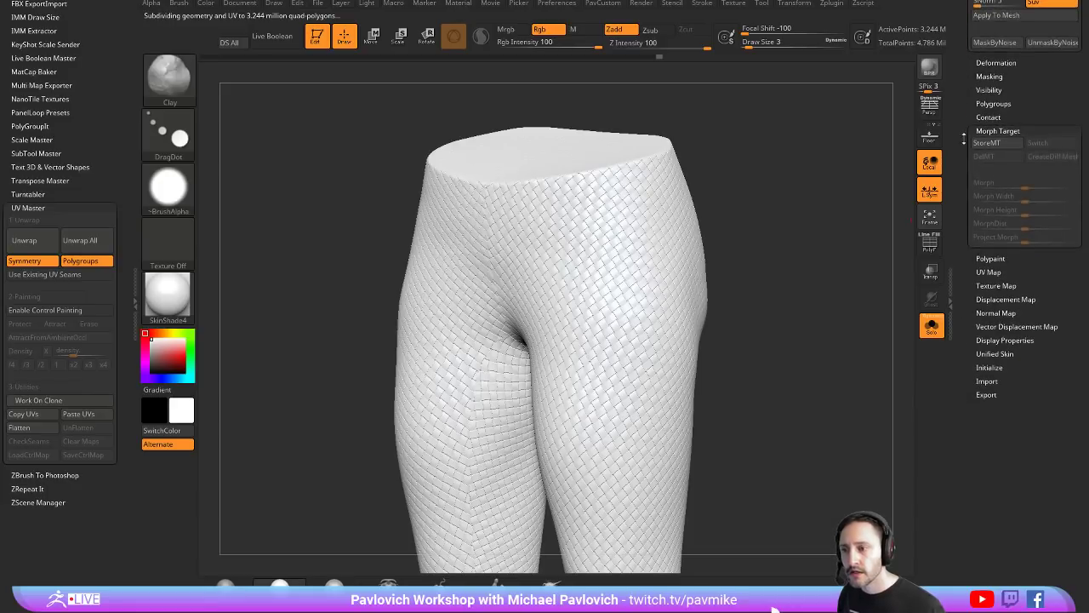
{"action": "left_click", "coordinate": [976, 170]}
{"action": "scroll", "coordinate": [963, 169], "scroll_direction": "up", "scroll_amount": 7}
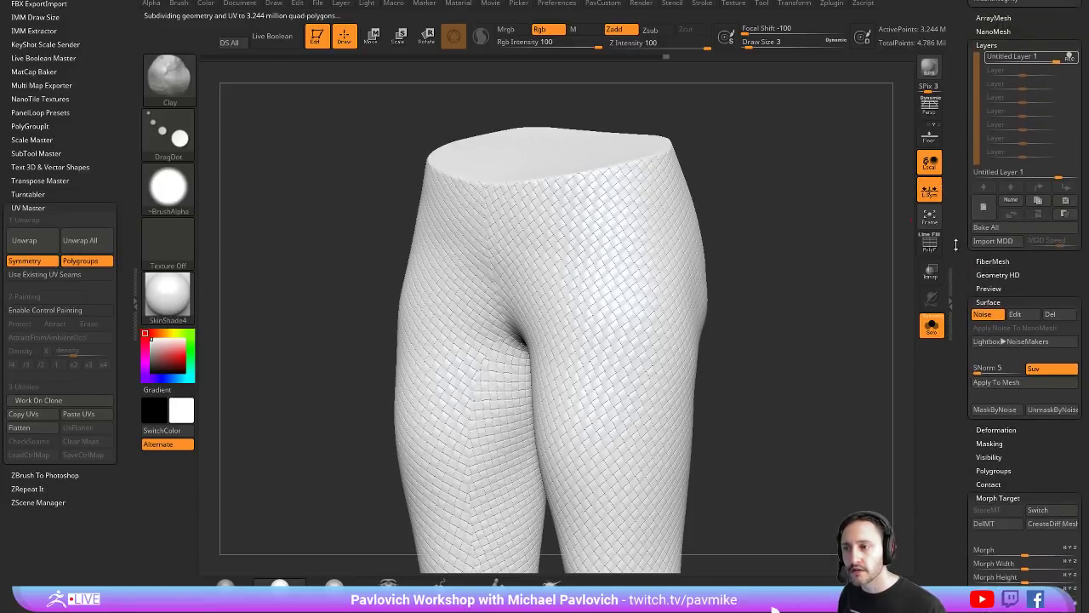
Step: Apply the weave noise to the subdivided pants mesh and turn off the surface noise
{"action": "scroll", "coordinate": [958, 255], "scroll_direction": "down", "scroll_amount": 4}
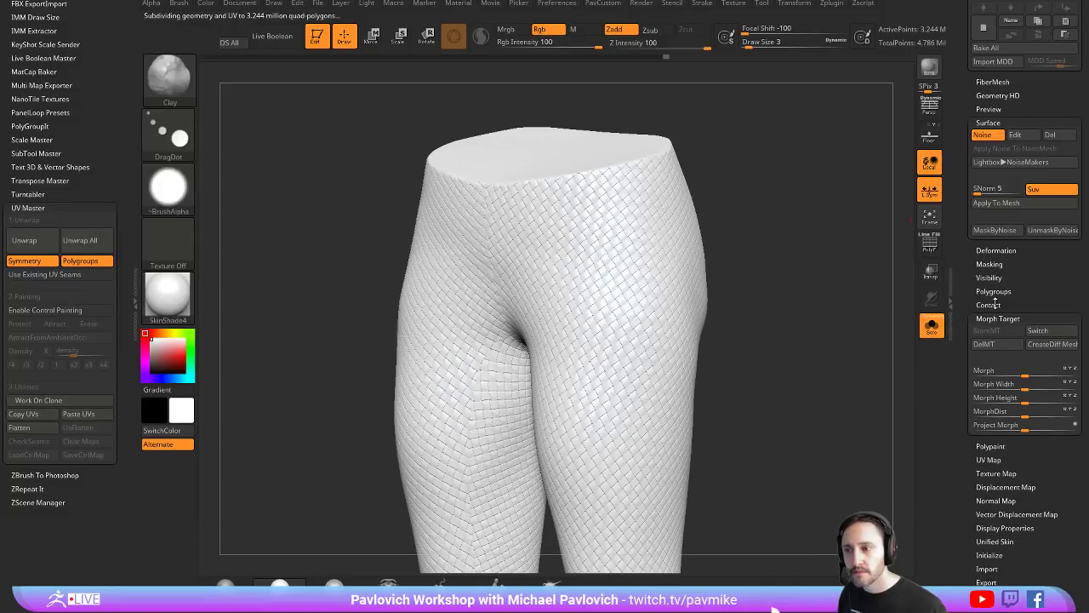
{"action": "scroll", "coordinate": [975, 285], "scroll_direction": "up", "scroll_amount": 1}
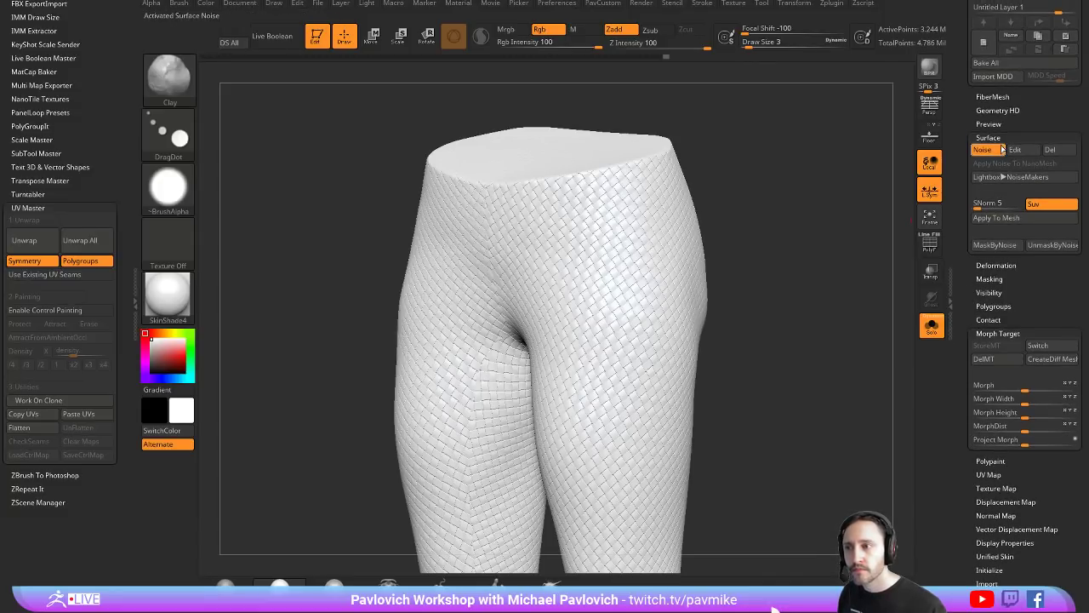
{"action": "left_click", "coordinate": [1001, 218]}
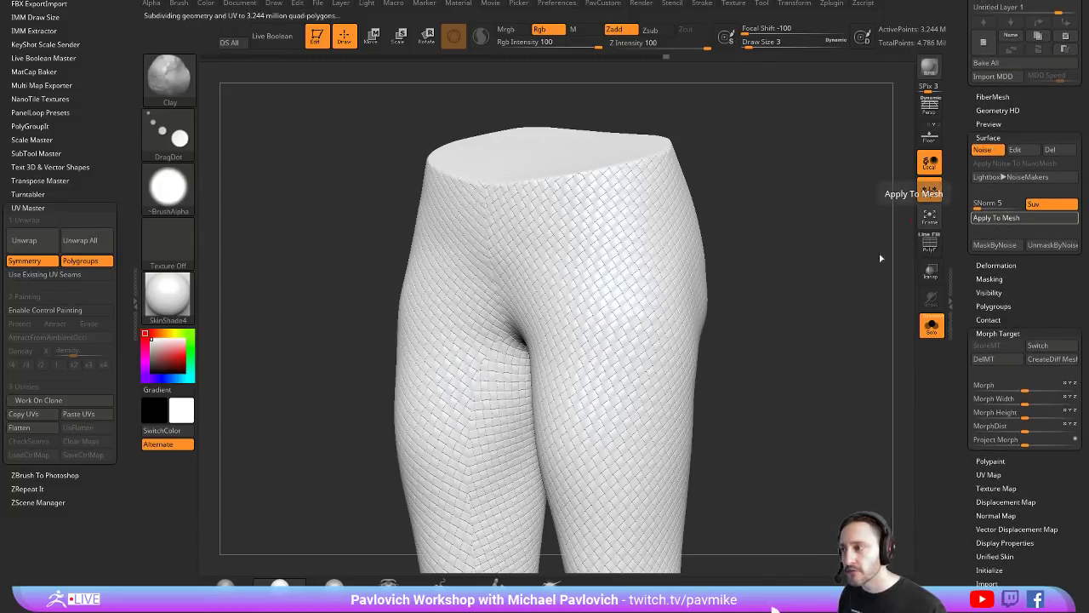
{"action": "left_click", "coordinate": [982, 149]}
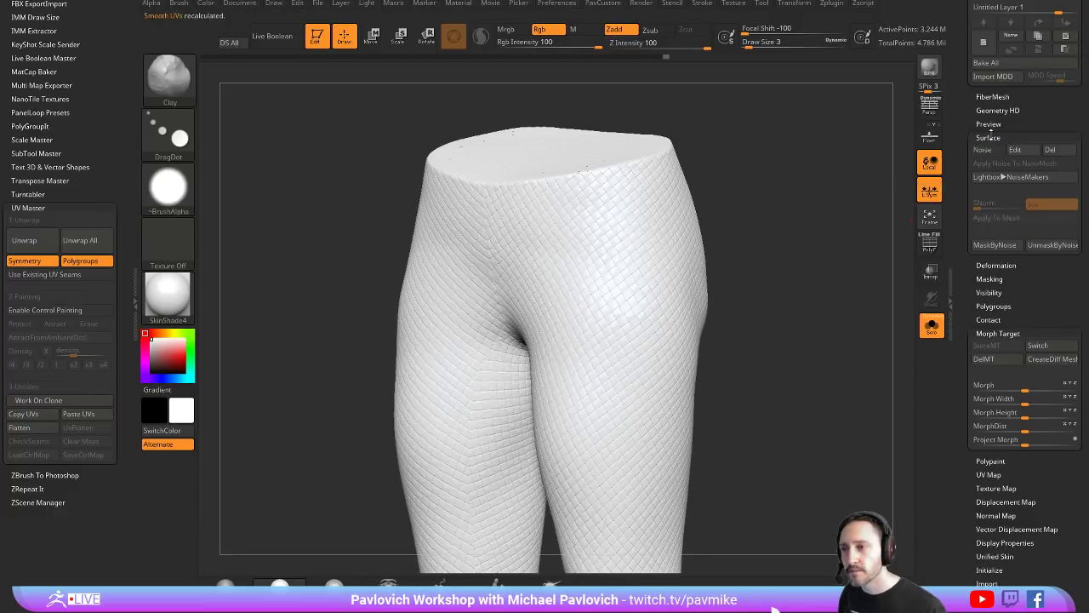
Step: Try lower and negative layer intensities, strengthen the weave layer to about 2.56, and bake all layers
{"action": "scroll", "coordinate": [1021, 170], "scroll_direction": "up", "scroll_amount": 10}
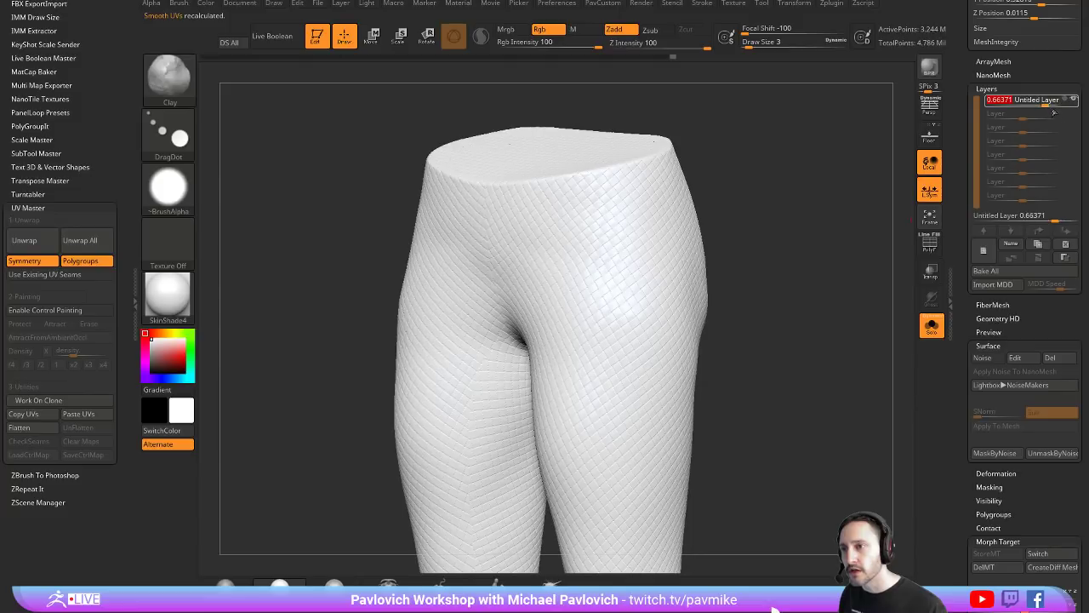
{"action": "left_click_drag", "start_coordinate": [1045, 100], "coordinate": [995, 111]}
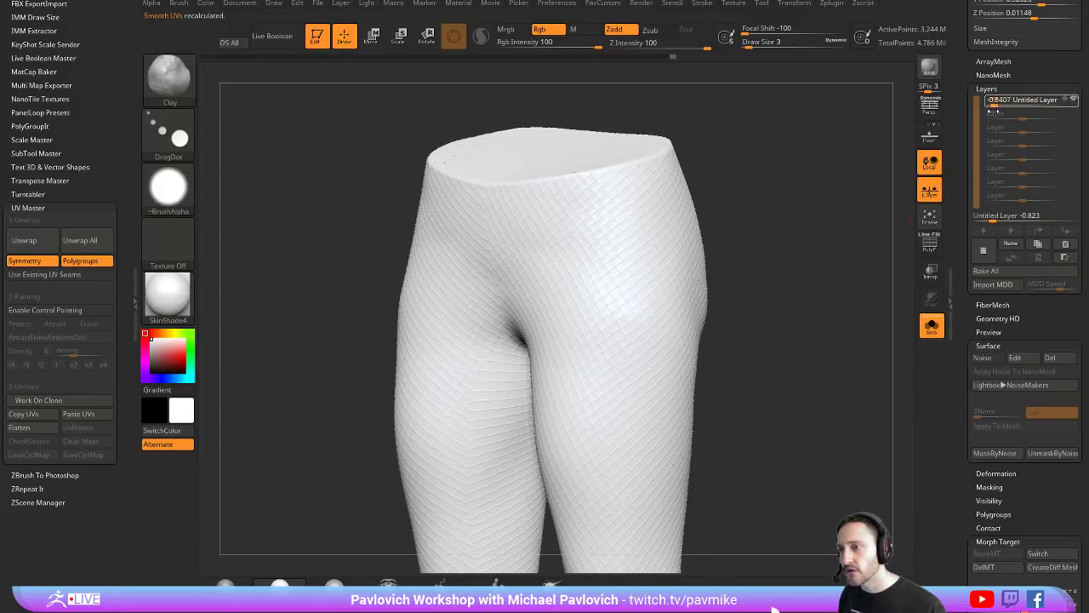
{"action": "left_click_drag", "start_coordinate": [1013, 218], "coordinate": [1069, 218]}
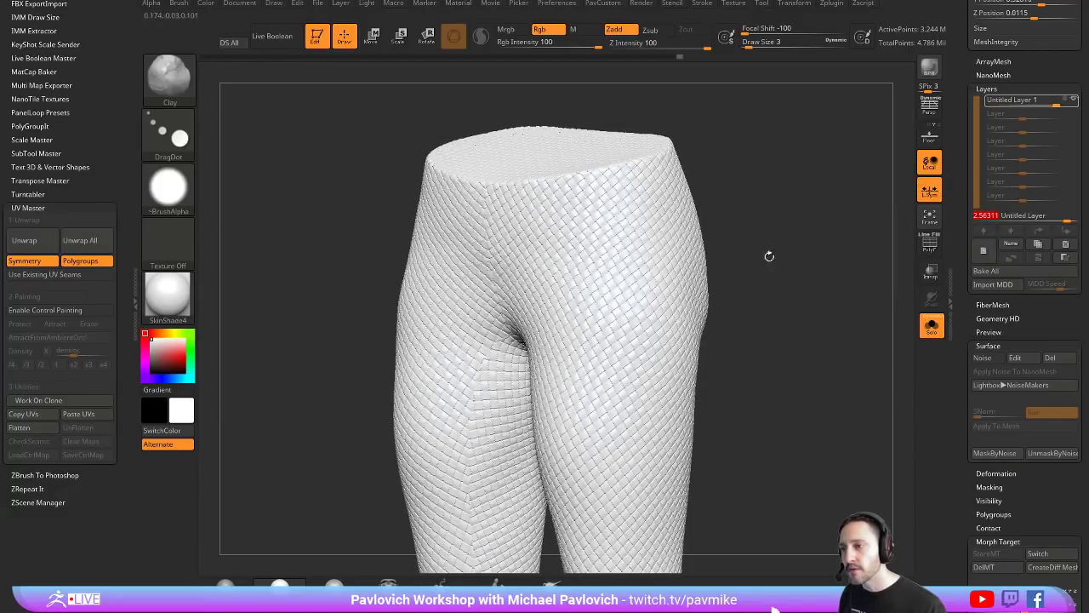
{"action": "left_click", "coordinate": [987, 271]}
Step: Select the Morph brush at draw size 27, make a test stroke on the hip, and undo it
{"action": "left_click_drag", "start_coordinate": [963, 315], "coordinate": [963, 97]}
{"action": "left_click", "coordinate": [1039, 108]}
{"action": "key", "text": "s"}
{"action": "left_click_drag", "start_coordinate": [808, 218], "coordinate": [817, 218]}
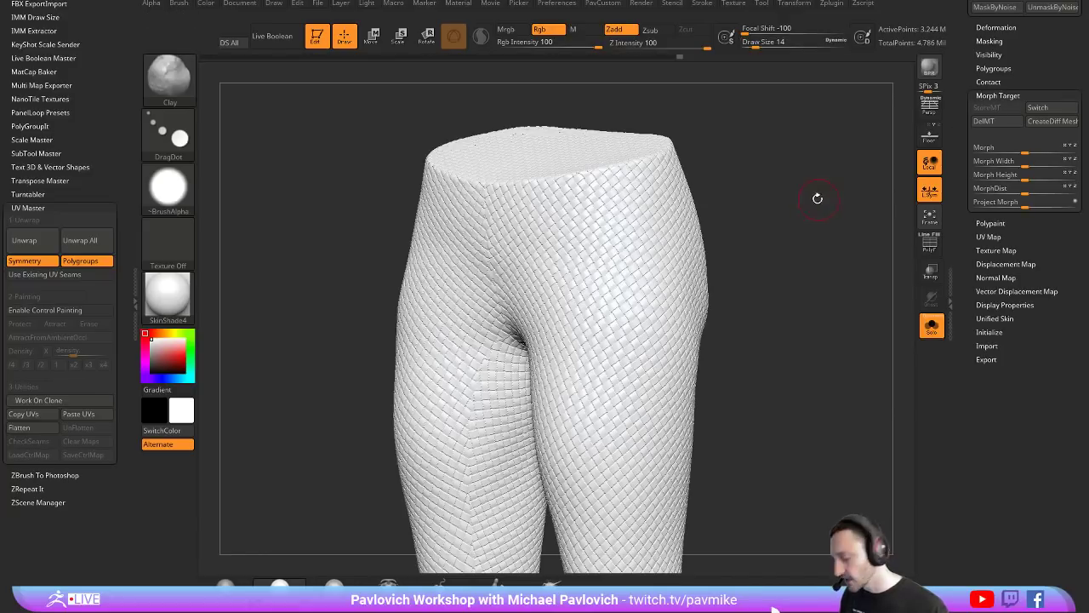
{"action": "key", "text": "b"}
{"action": "key", "text": "m"}
{"action": "key", "text": "o"}
{"action": "key", "text": "s"}
{"action": "mouse_move", "coordinate": [608, 207]}
{"action": "left_mouse_down"}
{"action": "mouse_move", "coordinate": [620, 207]}
{"action": "mouse_move", "coordinate": [585, 175]}
{"action": "mouse_move", "coordinate": [617, 298]}
{"action": "left_mouse_up"}
{"action": "key", "text": "ctrl+z"}
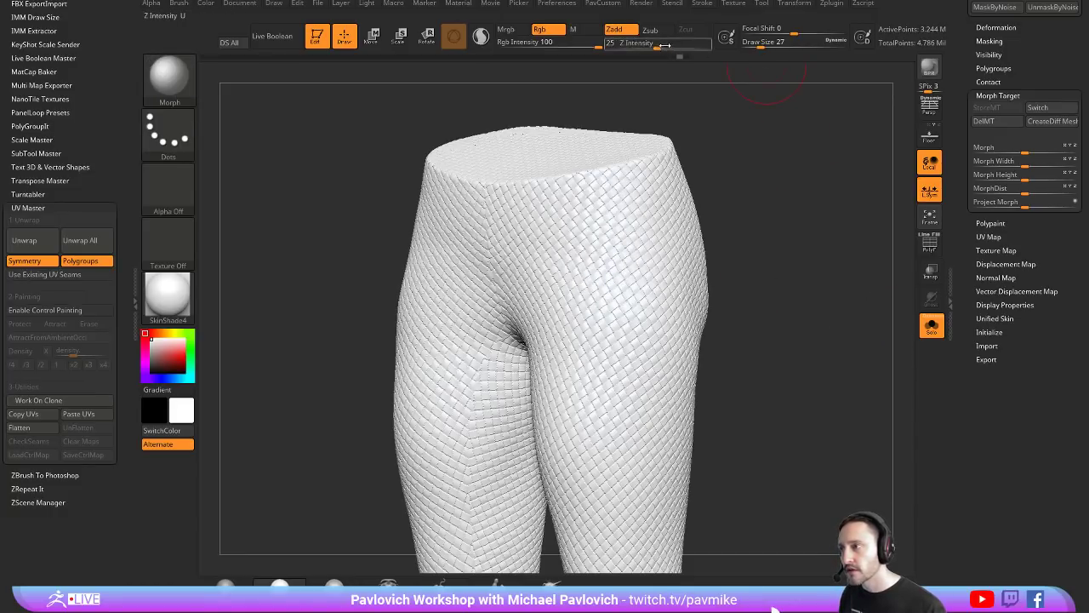
Step: Set the Morph brush to Z Intensity 100 and draw size 16, try erasing the hip weave, and undo the stroke
{"action": "left_click_drag", "start_coordinate": [665, 44], "coordinate": [720, 44]}
{"action": "key", "text": "s"}
{"action": "left_click_drag", "start_coordinate": [788, 201], "coordinate": [779, 201]}
{"action": "mouse_move", "coordinate": [649, 218]}
{"action": "left_mouse_down"}
{"action": "mouse_move", "coordinate": [600, 213]}
{"action": "mouse_move", "coordinate": [613, 281]}
{"action": "left_mouse_up"}
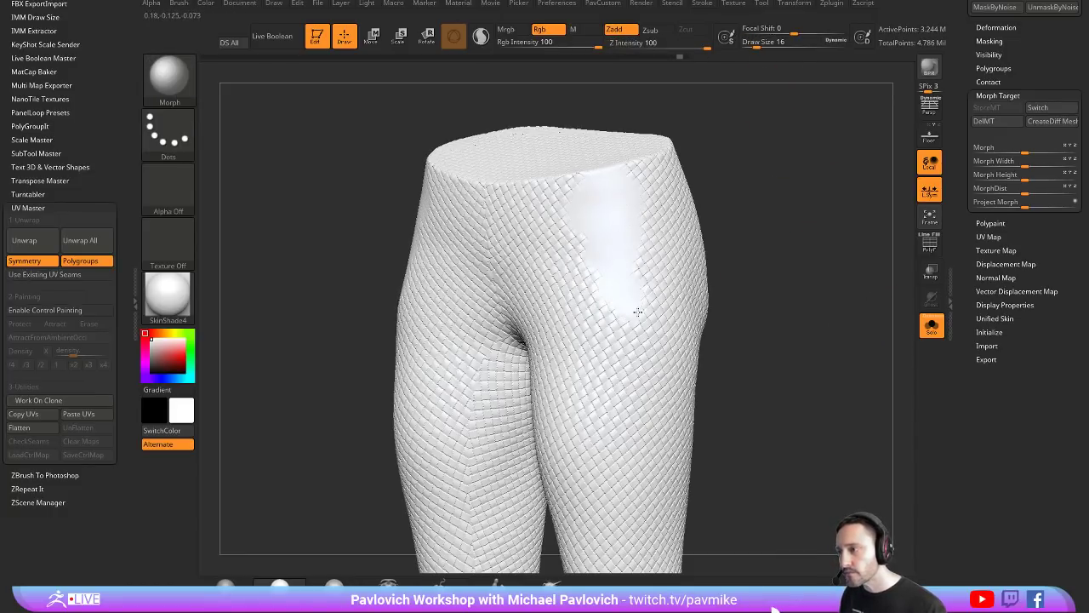
{"action": "key", "text": "ctrl+z"}
Step: Switch the pants to the smooth morph target and paint weave patches onto the outer hips with the Morph brush
{"action": "left_click", "coordinate": [1047, 117]}
{"action": "mouse_move", "coordinate": [622, 225]}
{"action": "left_mouse_down"}
{"action": "mouse_move", "coordinate": [596, 345]}
{"action": "mouse_move", "coordinate": [576, 319]}
{"action": "mouse_move", "coordinate": [638, 294]}
{"action": "mouse_move", "coordinate": [642, 208]}
{"action": "left_mouse_up"}
{"action": "left_click_drag", "start_coordinate": [785, 347], "coordinate": [794, 317]}
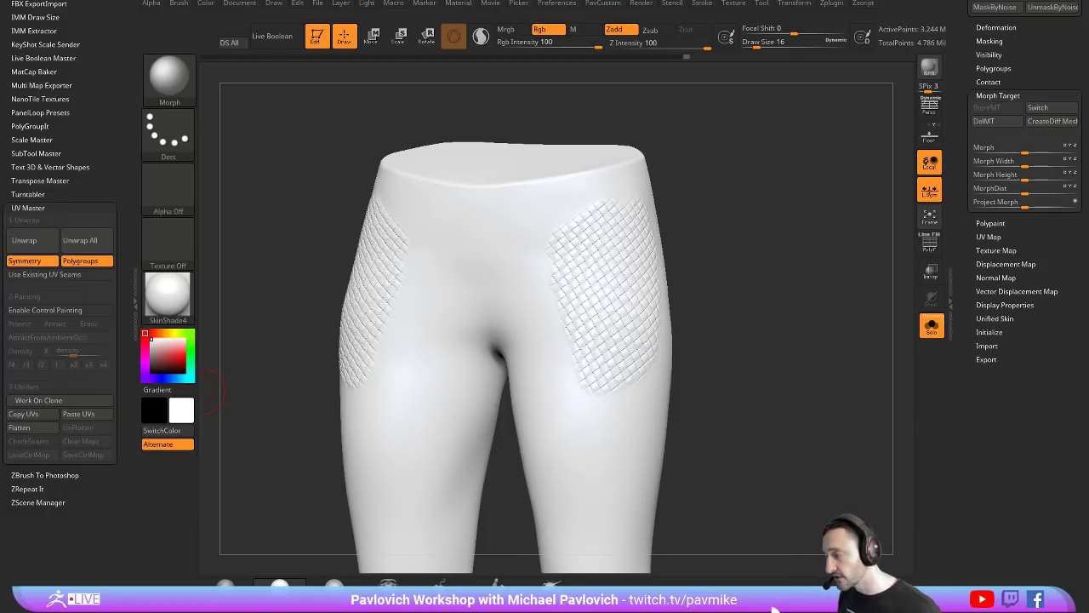
Step: Check the character reference slide in PowerPoint and return to the pants in ZBrush
{"action": "left_click", "coordinate": [773, 607]}
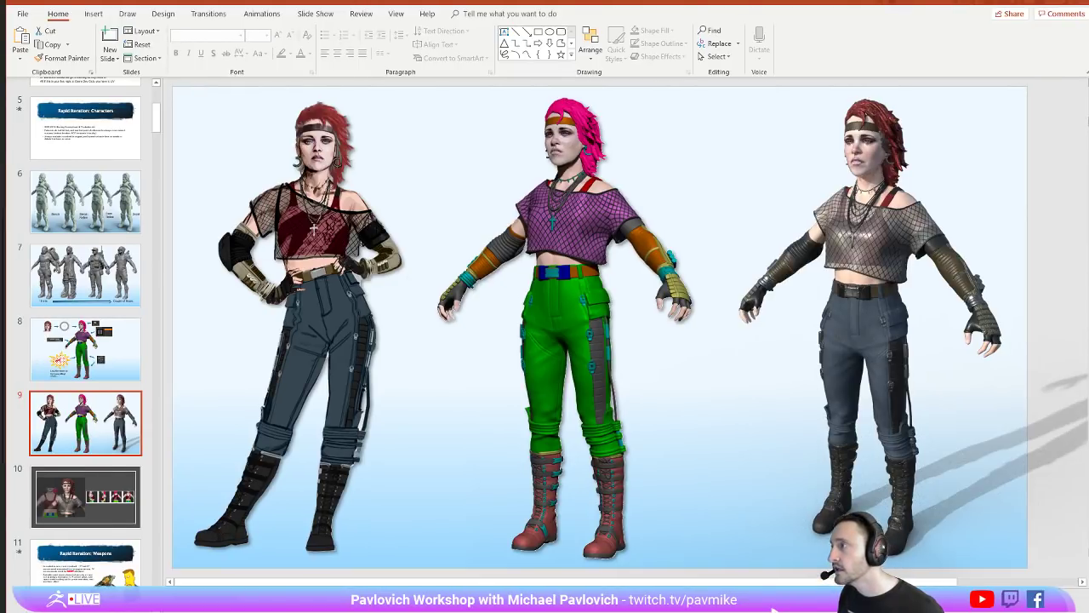
{"action": "key", "text": "alt+Tab"}
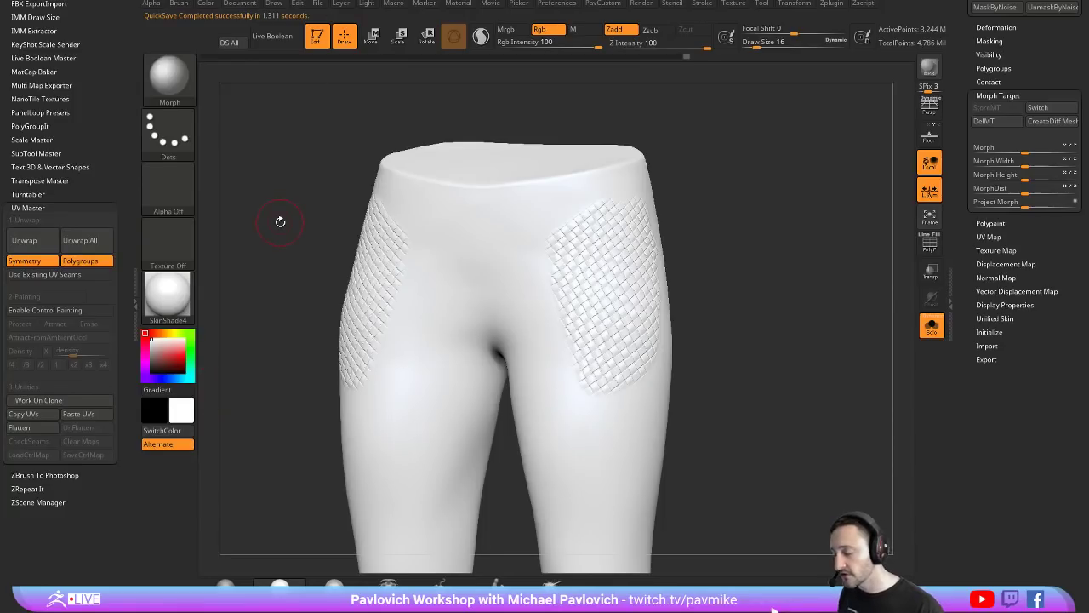